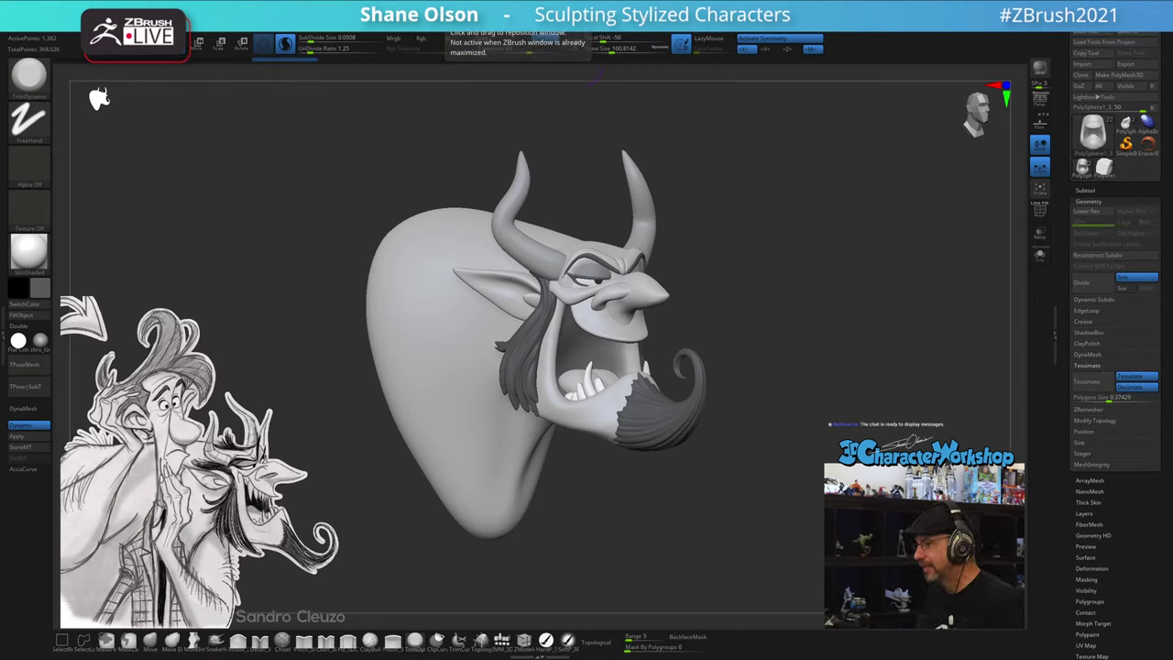
- Examine the creature head from several angles, checking the mouth interior and nose subtools with their wireframe shown
drag(776, 334, 779, 306)
key(s)
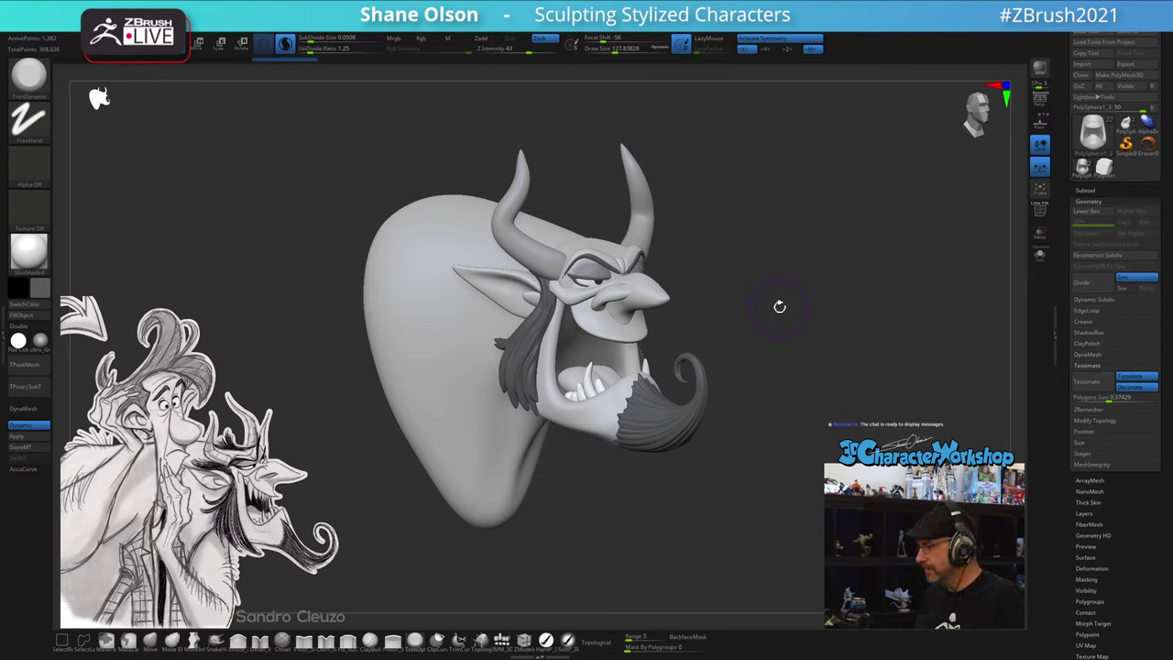
drag(707, 248, 747, 307)
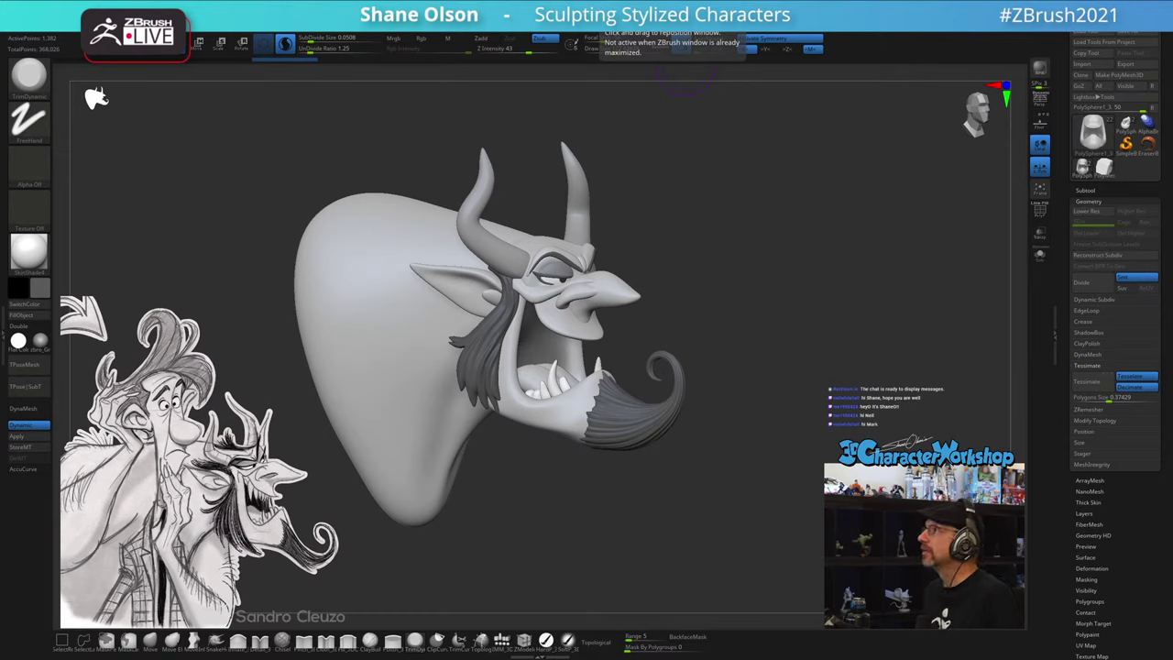
mouse_move(767, 281)
mouse_down()
mouse_move(725, 286)
mouse_move(788, 294)
mouse_up()
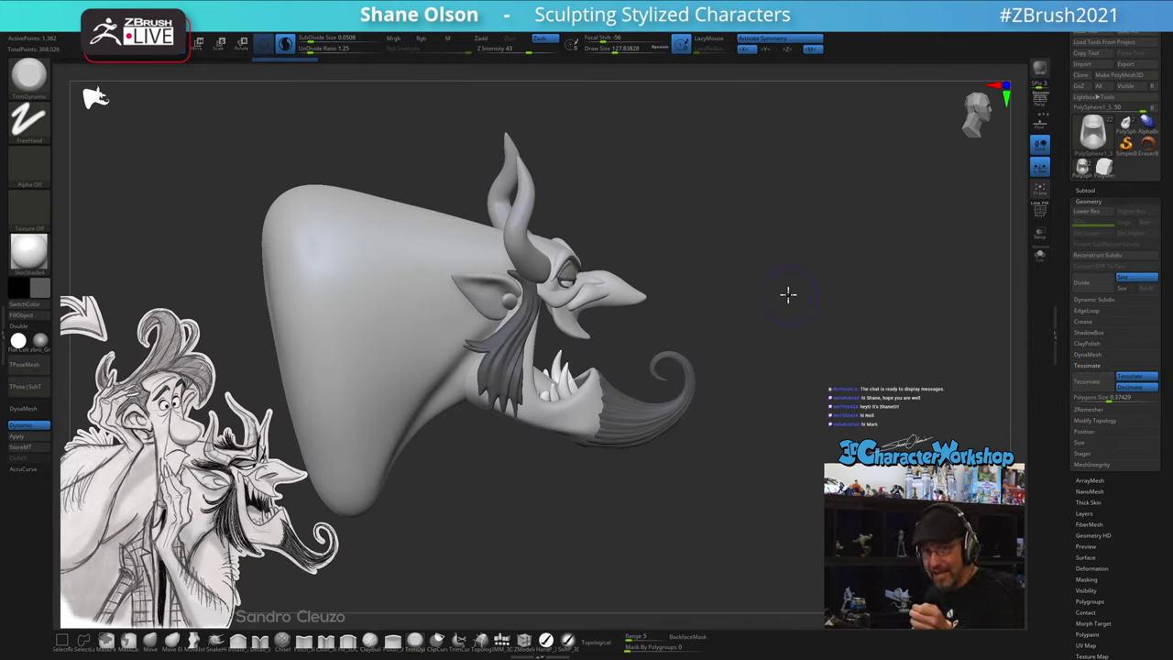
mouse_move(765, 480)
mouse_down()
mouse_move(751, 476)
mouse_move(760, 485)
mouse_up()
key(shift+f)
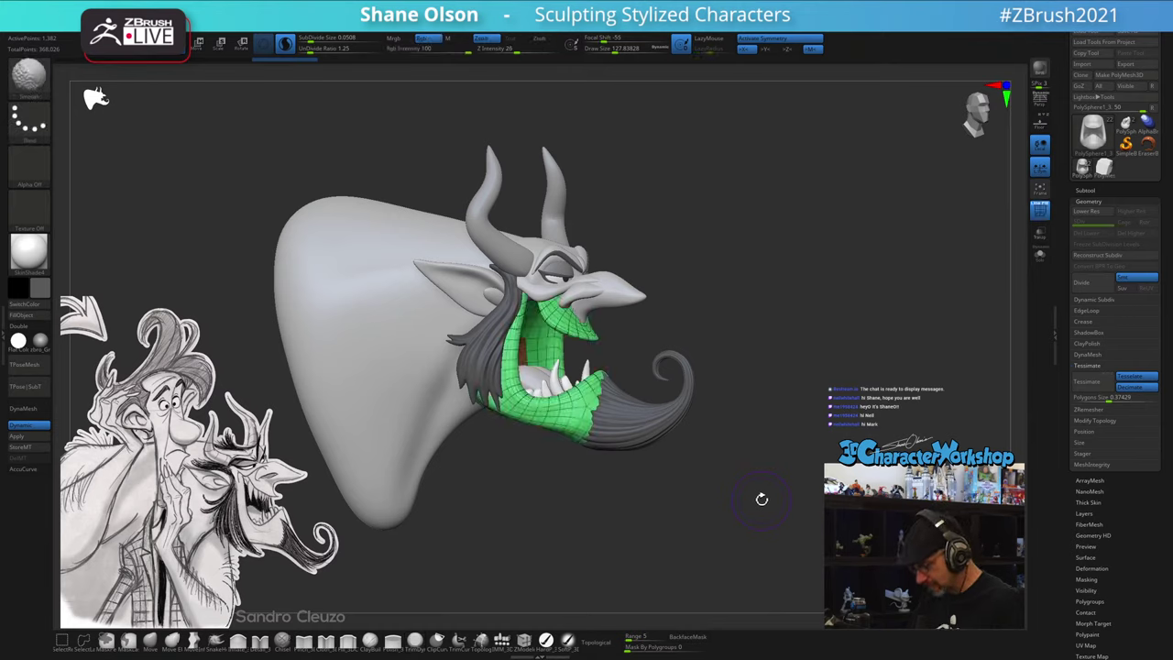
alt+click(620, 282)
drag(798, 523, 776, 539)
drag(586, 284, 556, 295)
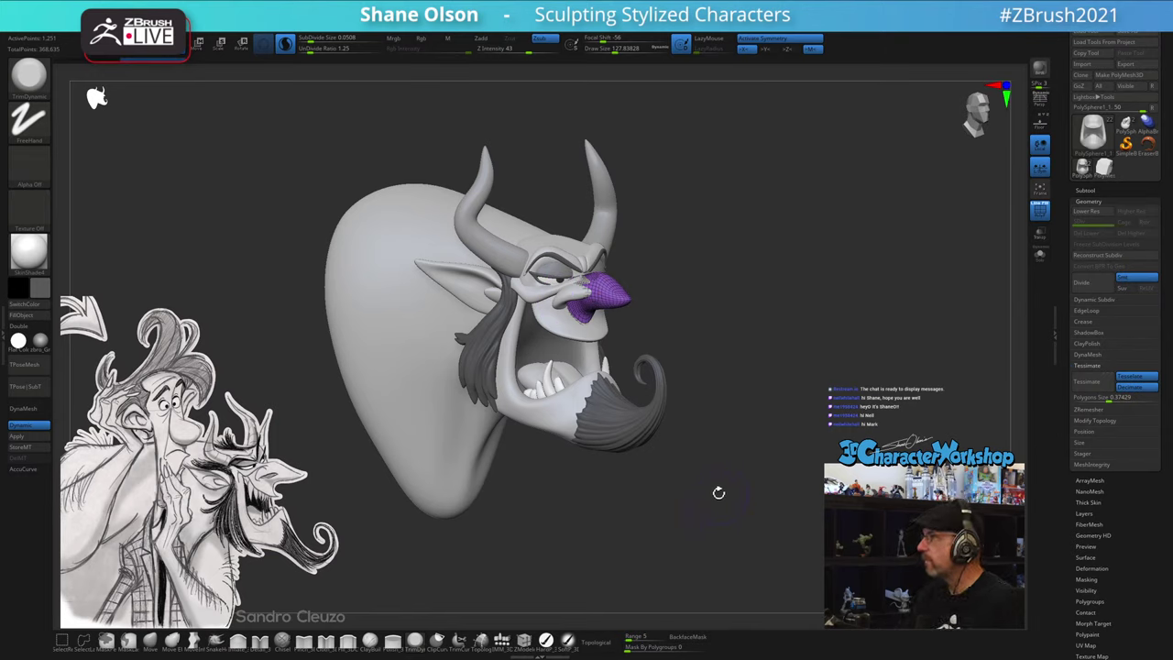
drag(716, 476, 720, 472)
drag(759, 552, 746, 550)
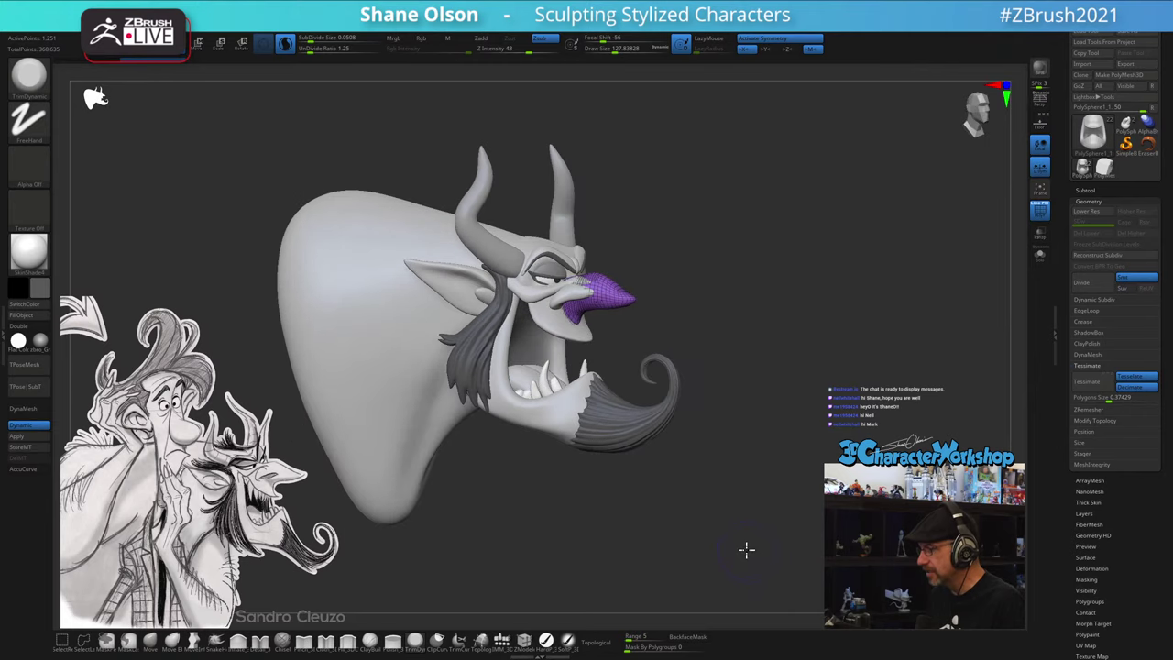
- Select the side-whisker hair subtool and reduce the brush draw size to about 37 for close-up work
alt+click(480, 310)
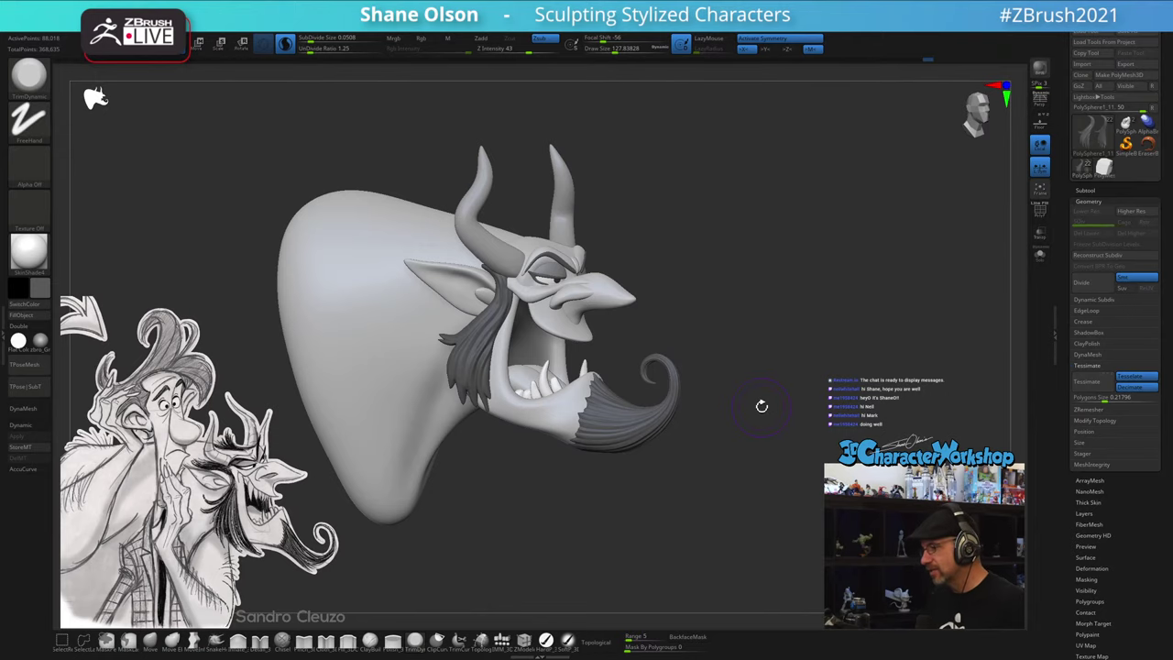
key(s)
drag(477, 580, 472, 579)
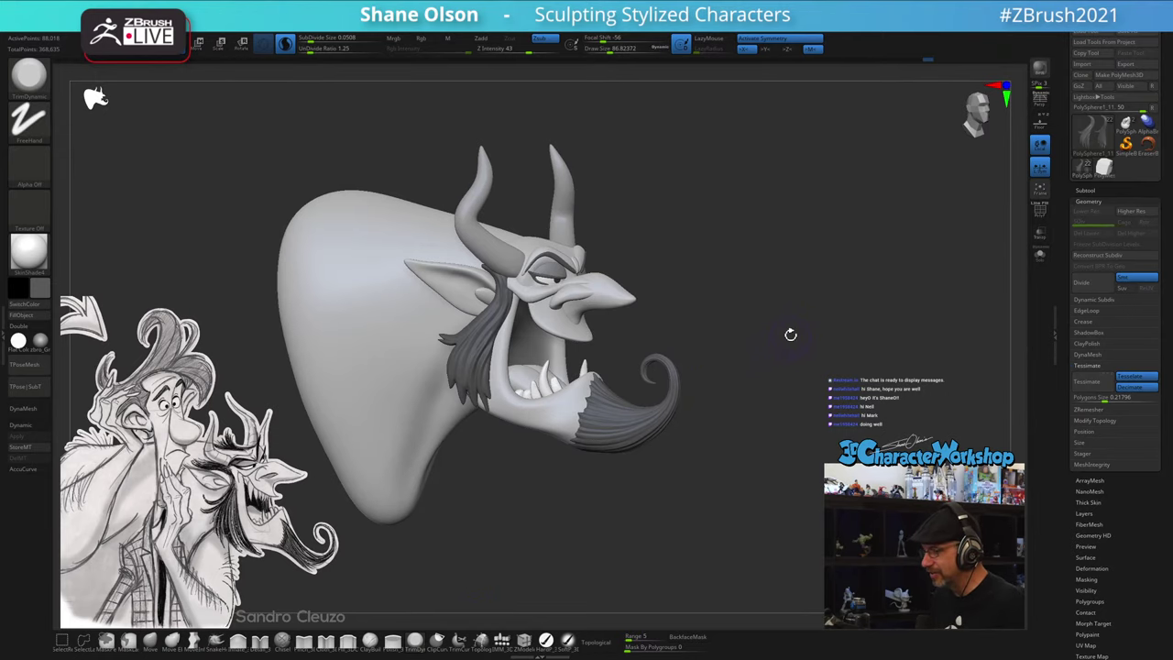
alt+drag(790, 336, 762, 485)
alt+drag(751, 351, 884, 328)
key(s)
drag(526, 594, 514, 592)
- Examine the ear, side whiskers, mouth and beard up close from the side and three-quarter views
drag(843, 330, 878, 310)
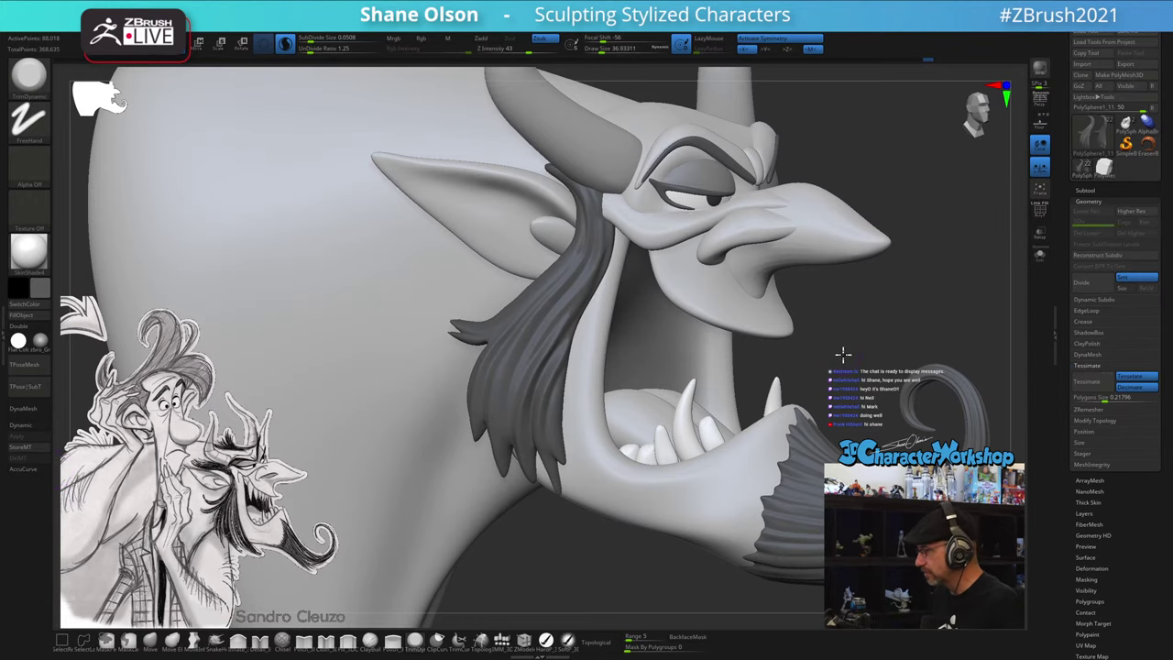
drag(843, 354, 838, 335)
mouse_move(938, 278)
mouse_down()
mouse_move(912, 282)
mouse_move(935, 270)
mouse_up()
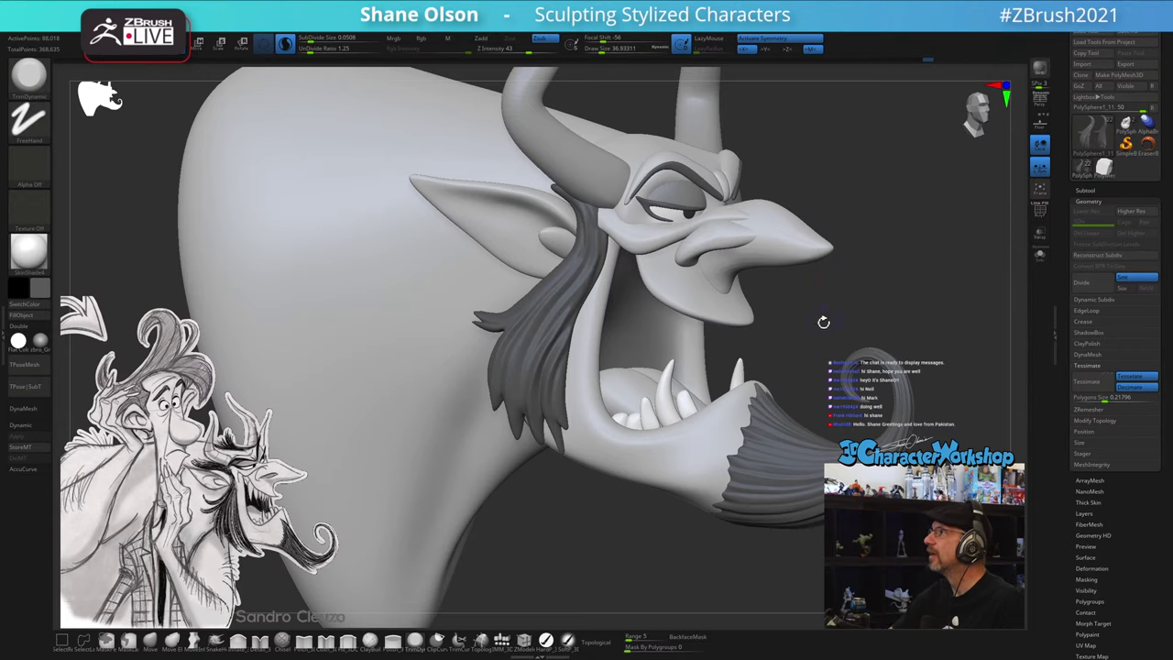
drag(795, 361, 812, 358)
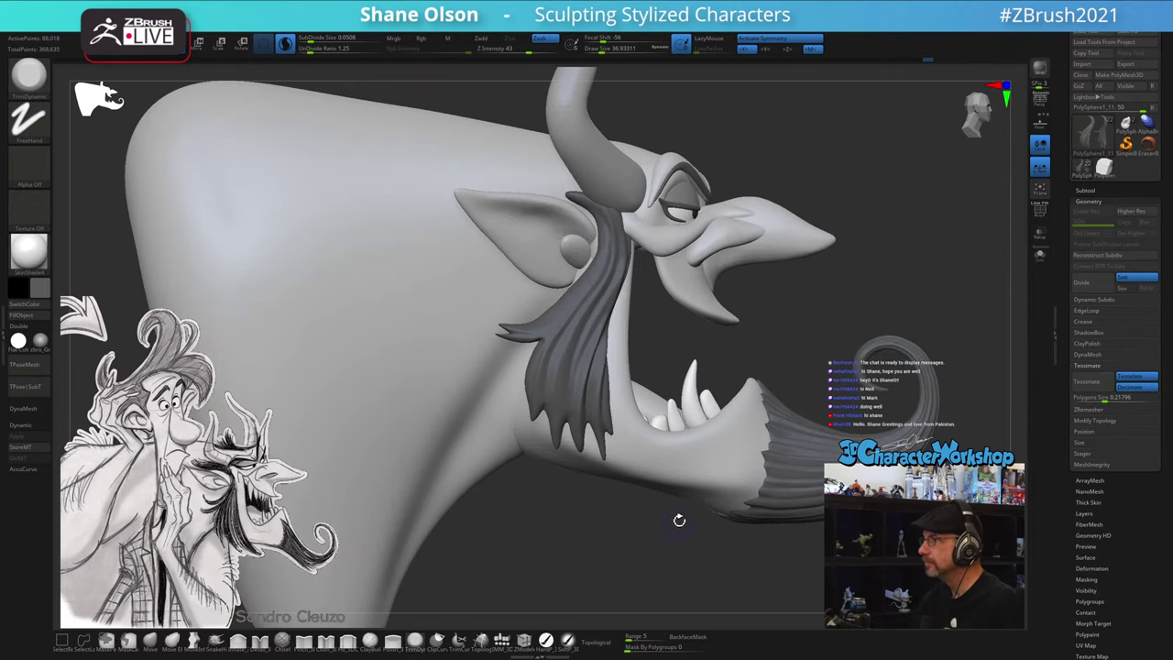
mouse_move(678, 518)
alt+mouse_down()
mouse_move(580, 513)
mouse_move(491, 345)
alt+mouse_up()
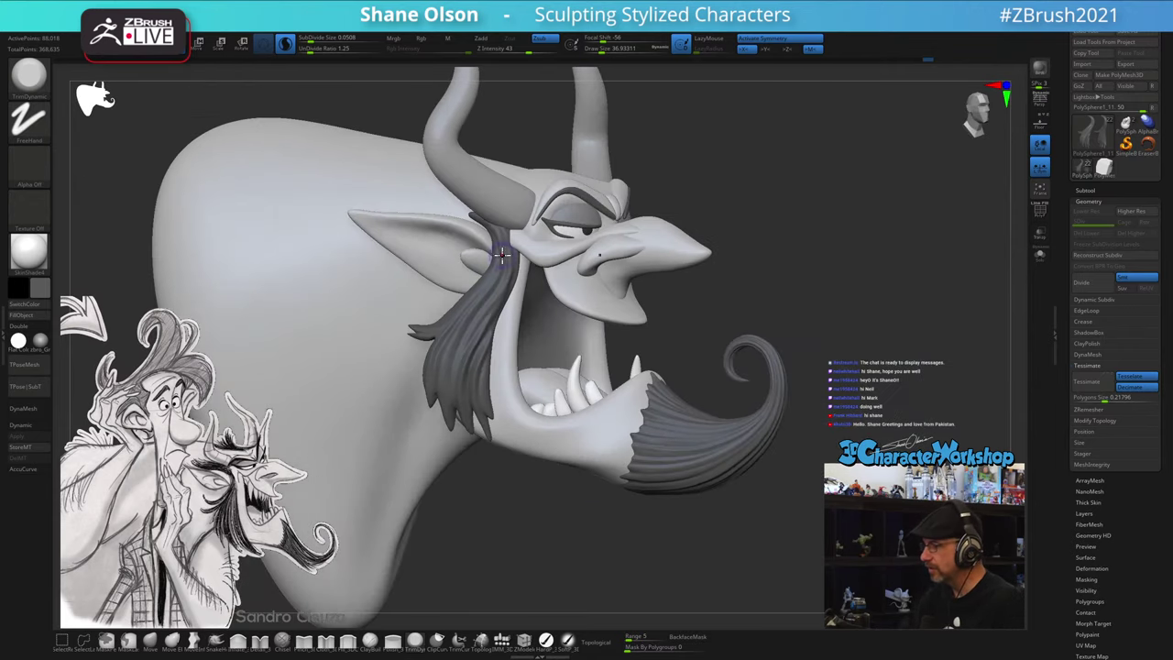
mouse_move(516, 510)
mouse_down()
mouse_move(440, 508)
mouse_move(529, 503)
mouse_move(508, 521)
mouse_up()
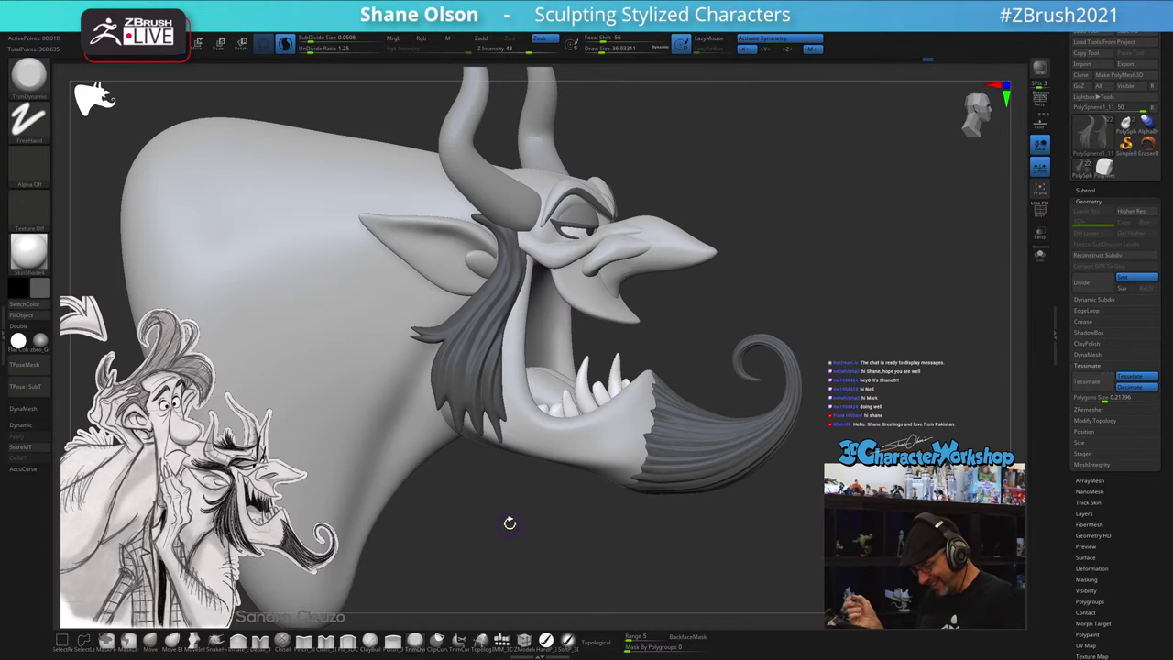
- Browse the brush library entries starting with O, looking over the Orb_Slash brushes
key(b)
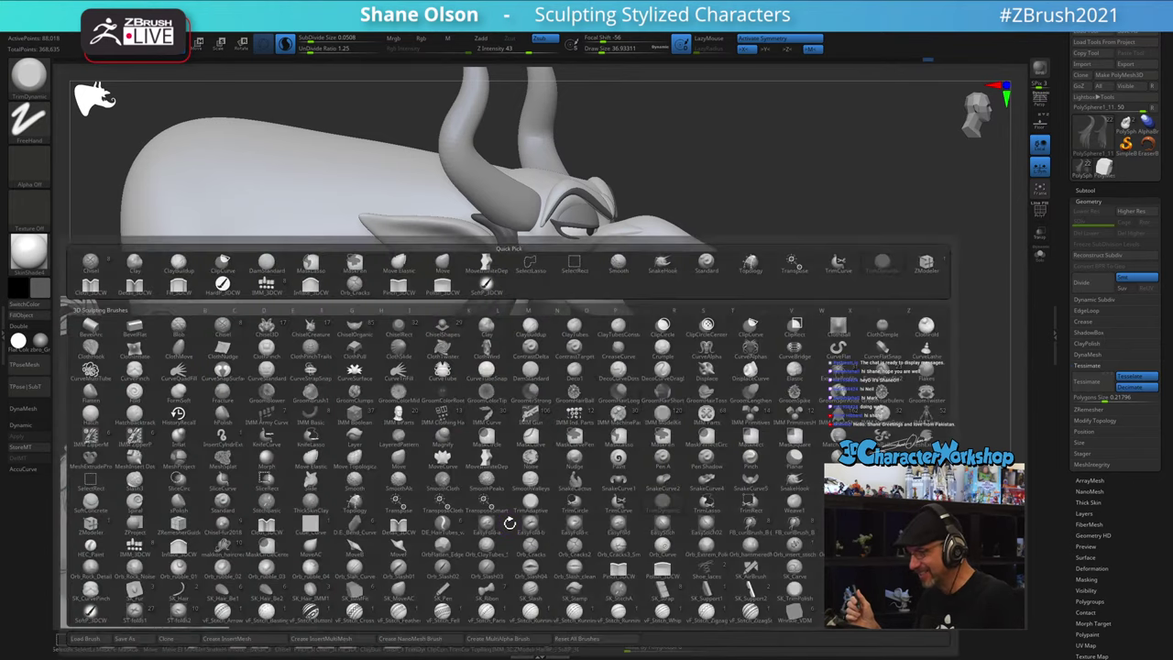
key(o)
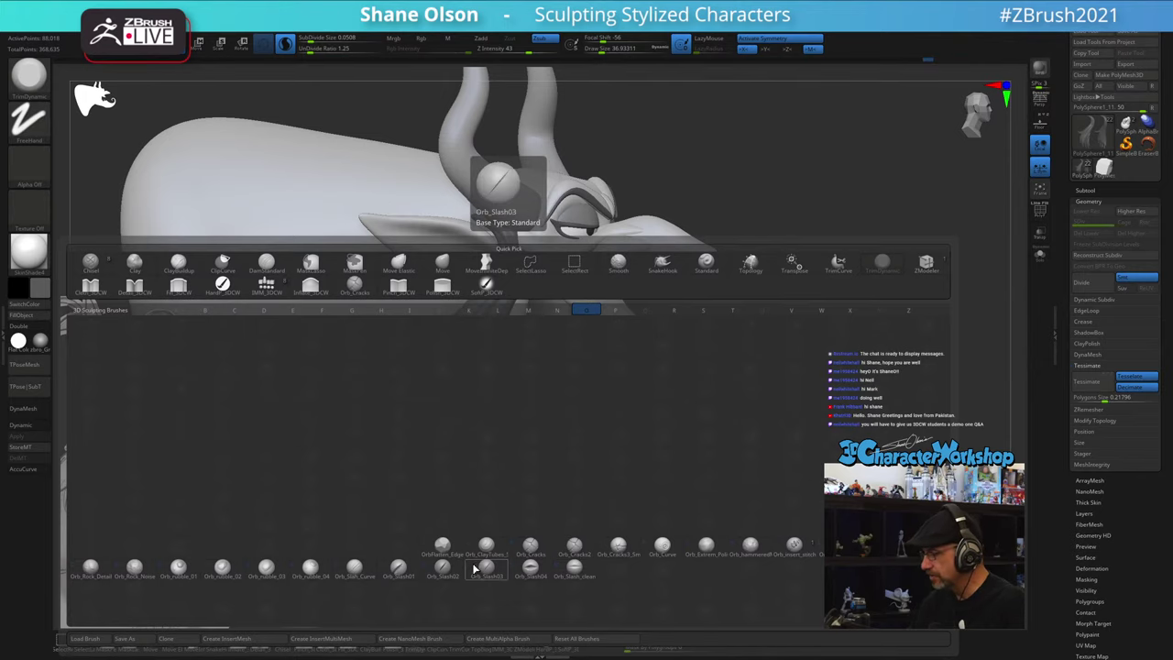
click(441, 568)
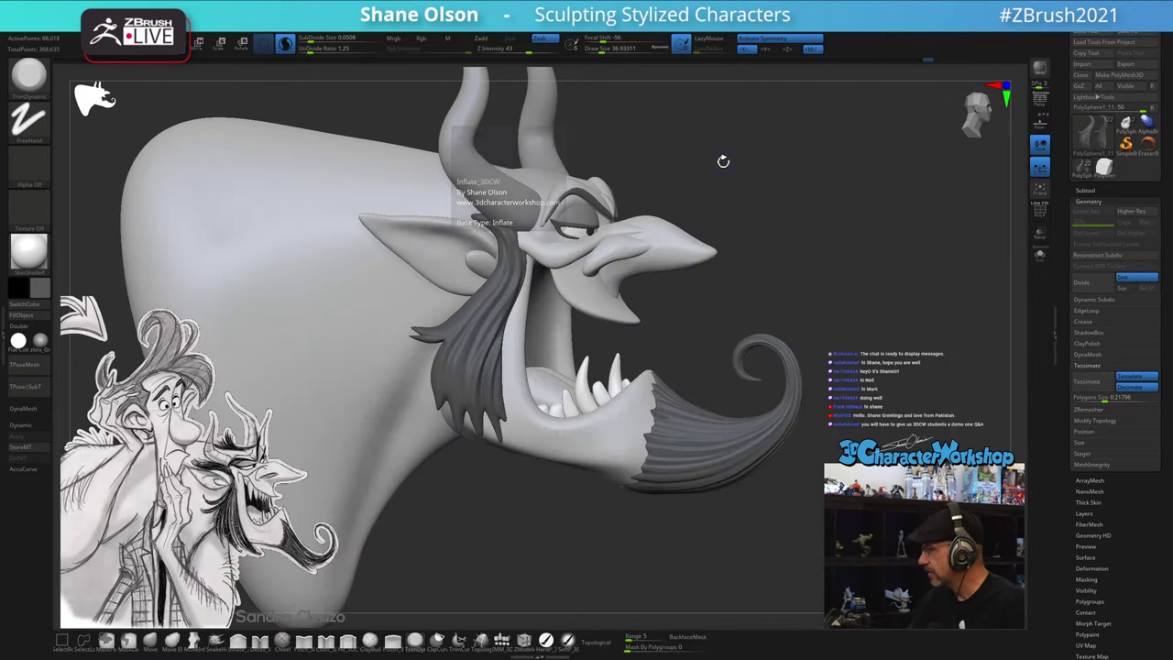
- Switch to the Move brush with a draw size of about 134 and make the lower teeth the active subtool
drag(786, 337, 750, 455)
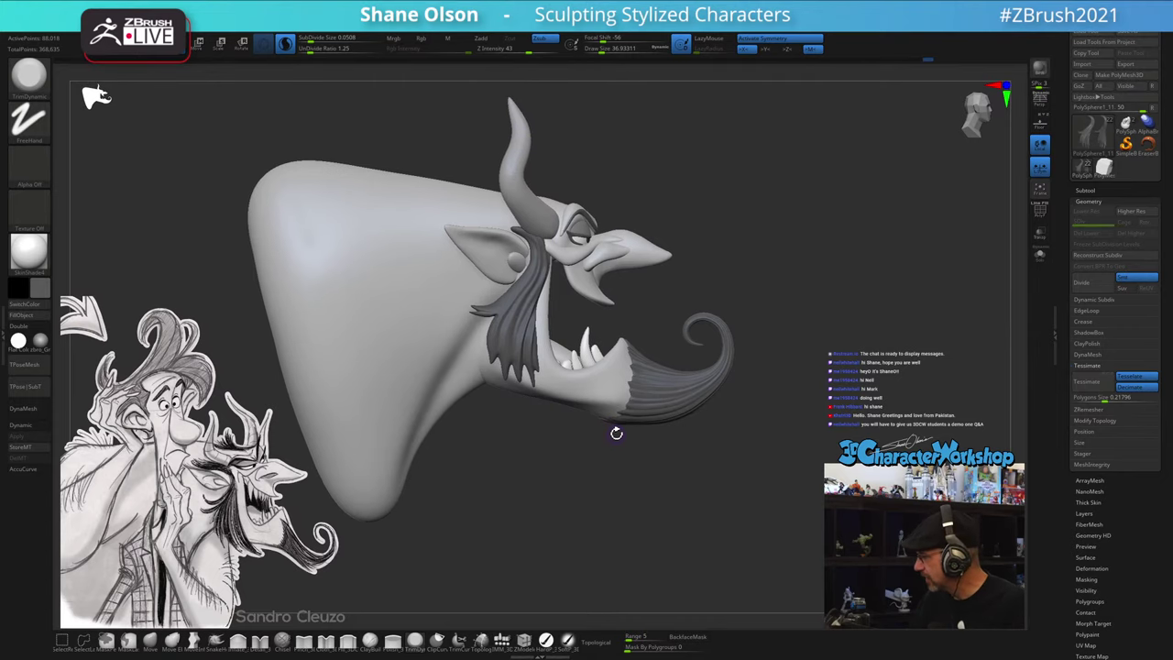
alt+drag(616, 432, 598, 499)
drag(667, 342, 540, 316)
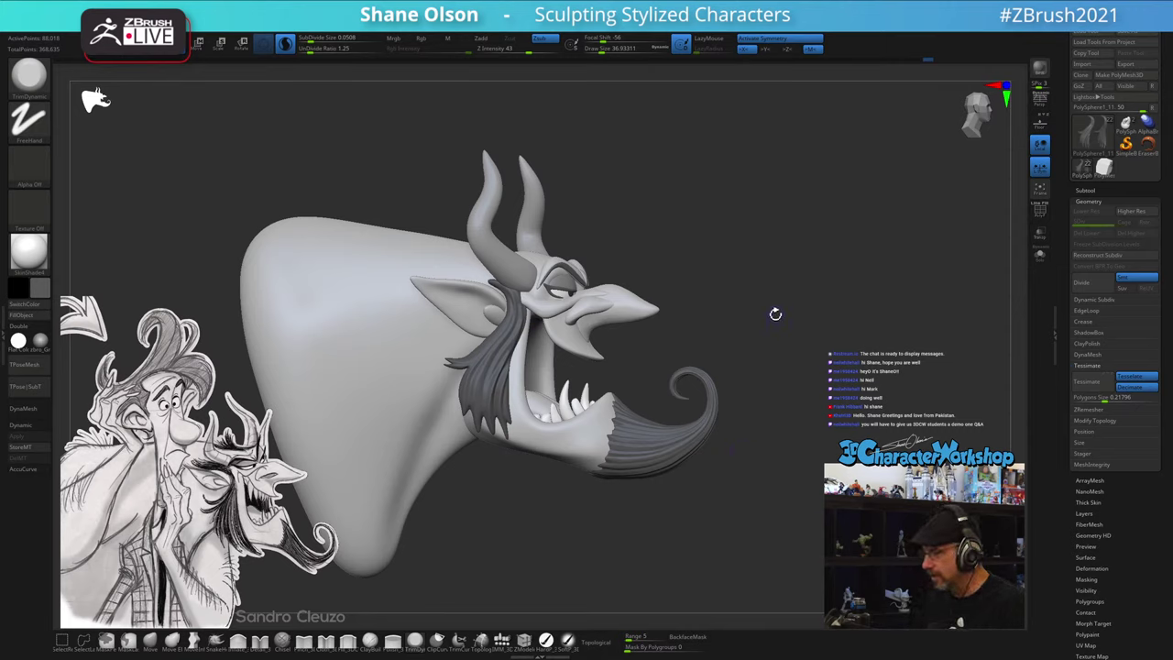
mouse_move(751, 306)
mouse_down()
mouse_move(762, 288)
mouse_move(740, 321)
mouse_up()
drag(706, 269, 706, 303)
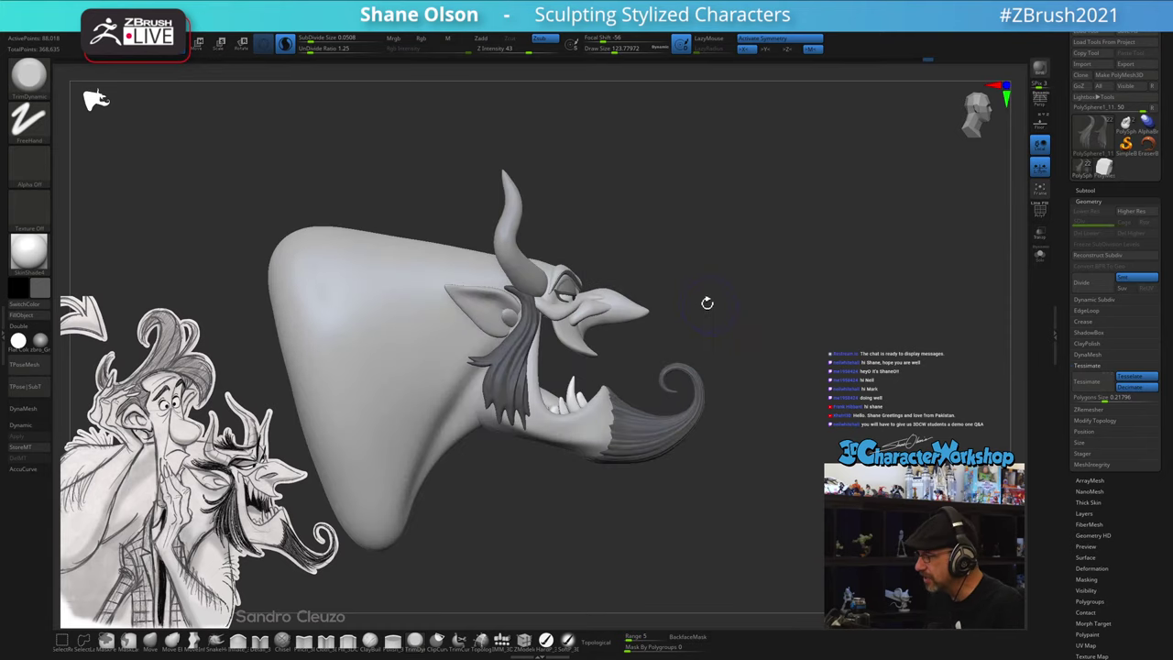
click(149, 639)
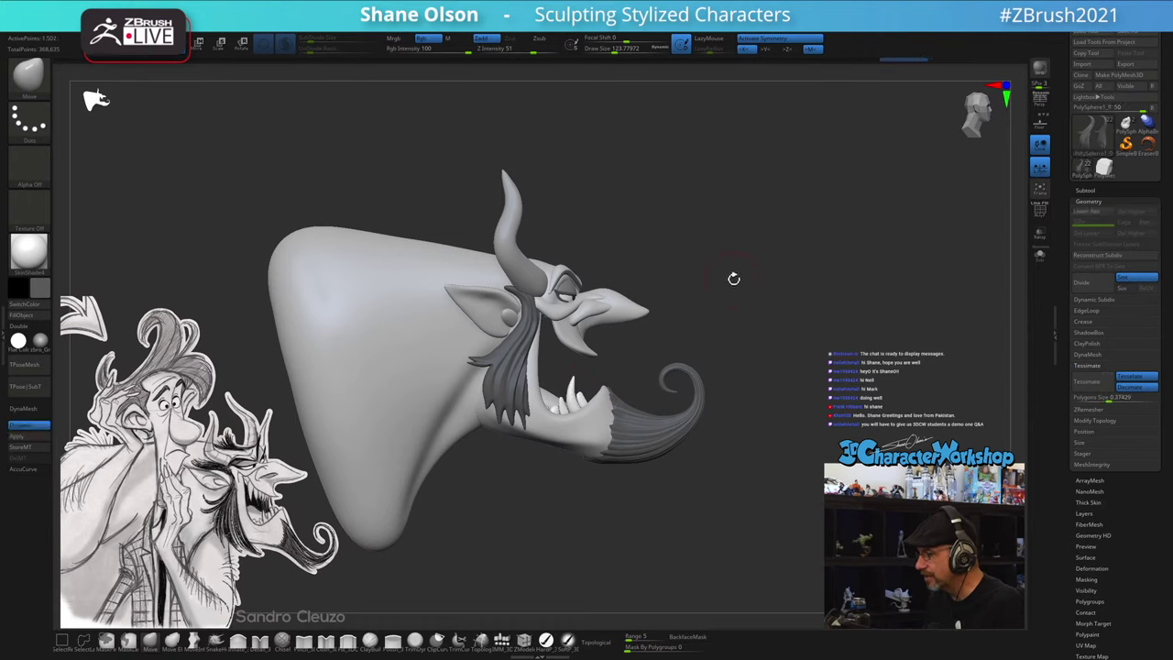
alt+drag(733, 275, 716, 323)
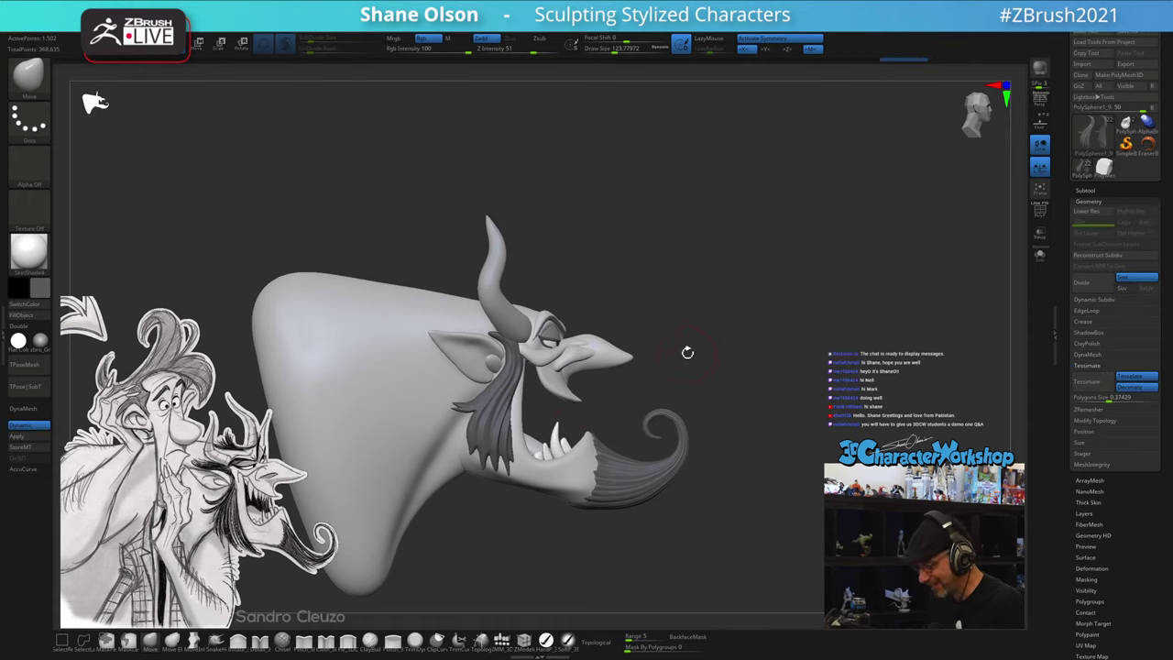
- Show the transform gizmo and mask all the lower teeth except the tall fang in side view
key(w)
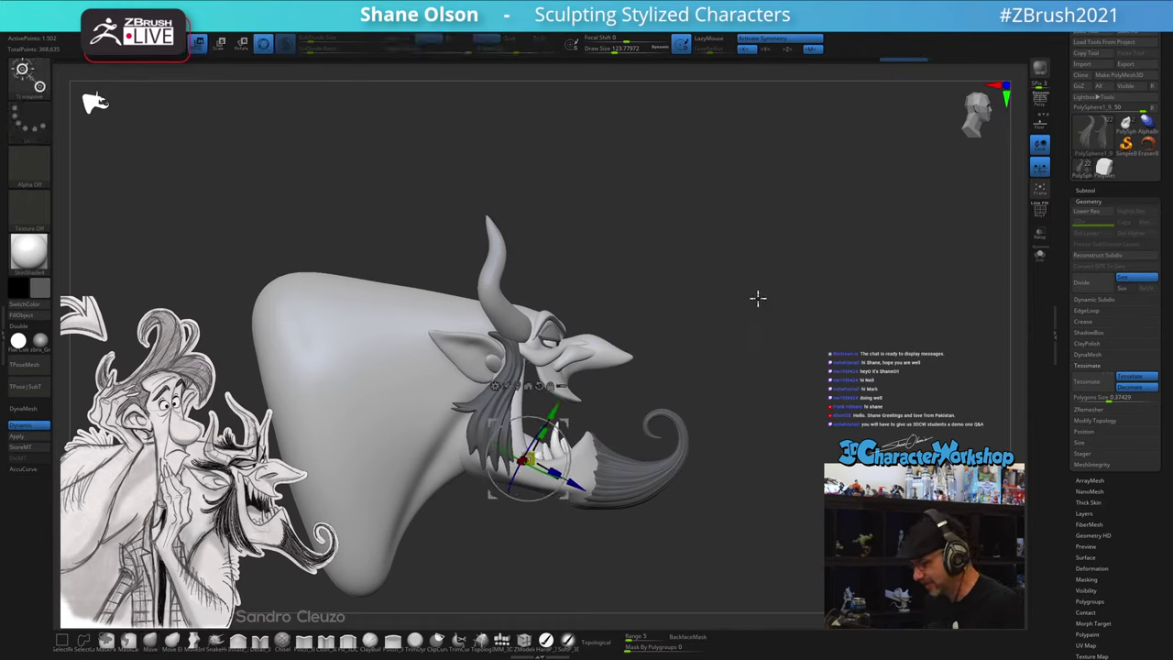
alt+drag(759, 290, 720, 369)
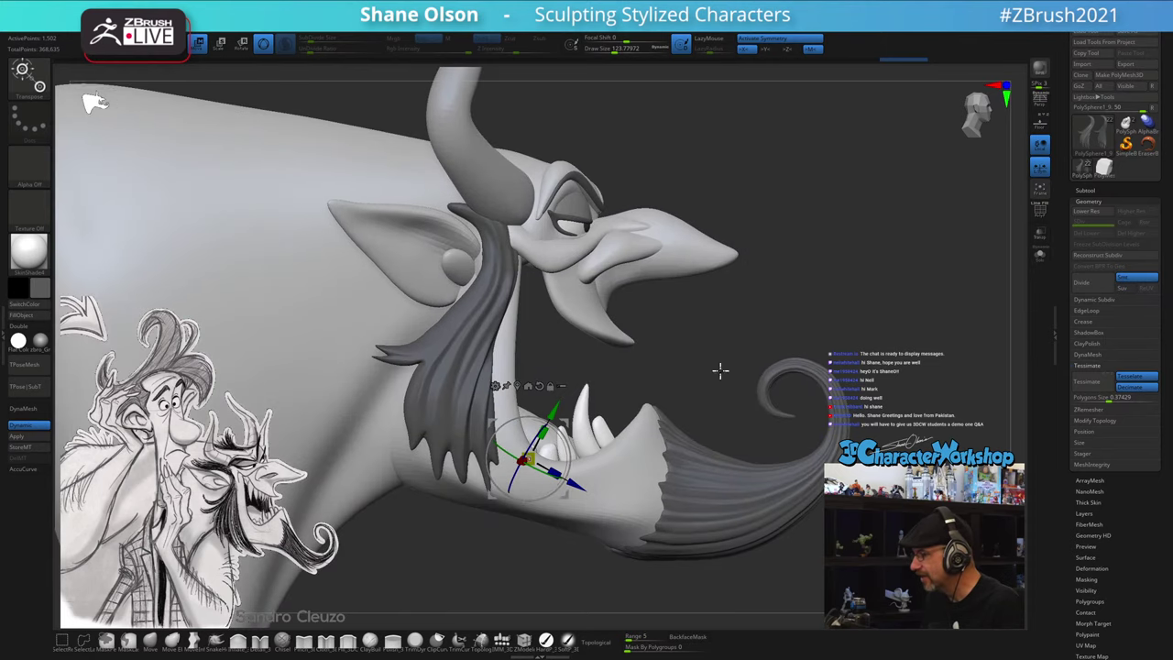
ctrl+click(584, 392)
alt+drag(788, 261, 767, 241)
alt+drag(836, 184, 861, 211)
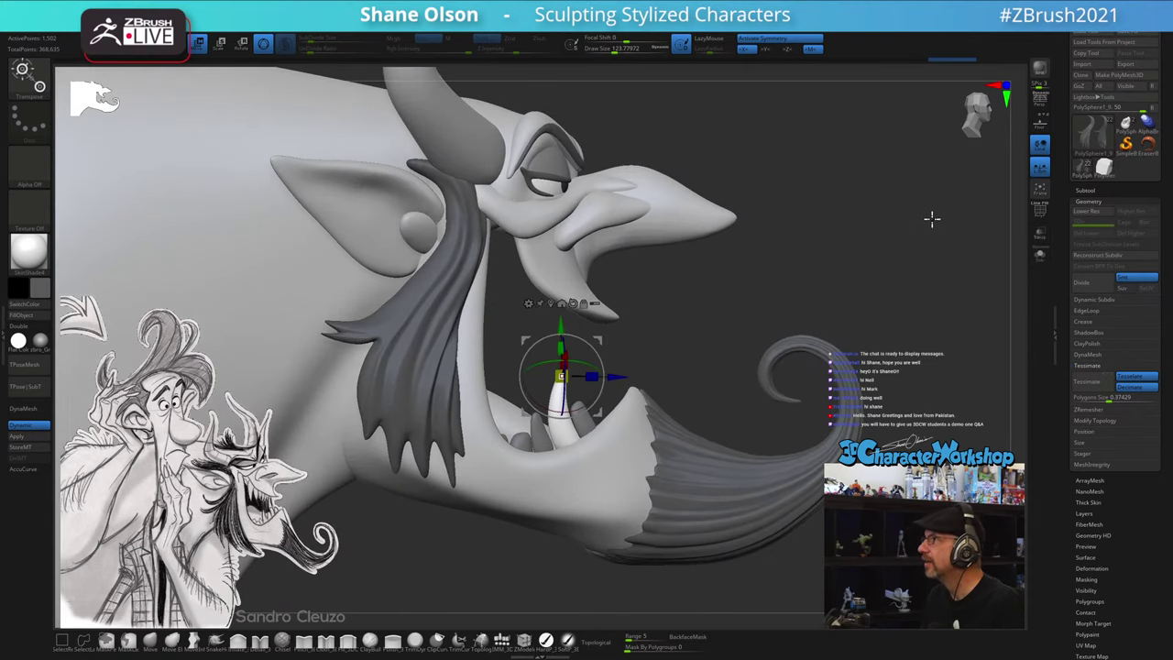
alt+drag(932, 218, 901, 221)
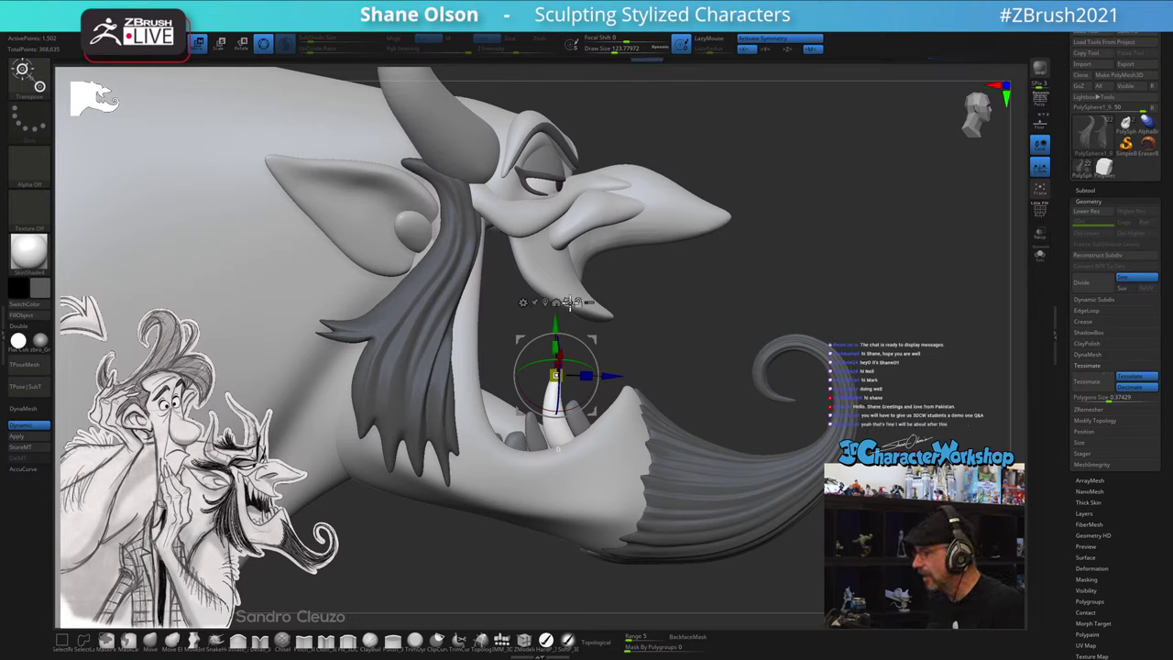
shift+drag(791, 260, 825, 257)
mouse_move(949, 269)
mouse_down()
mouse_move(937, 266)
mouse_move(961, 266)
mouse_up()
- Duplicate the unmasked lower fang, position the copy above the teeth and split the unmasked points into a separate subtool
ctrl+drag(590, 338, 563, 284)
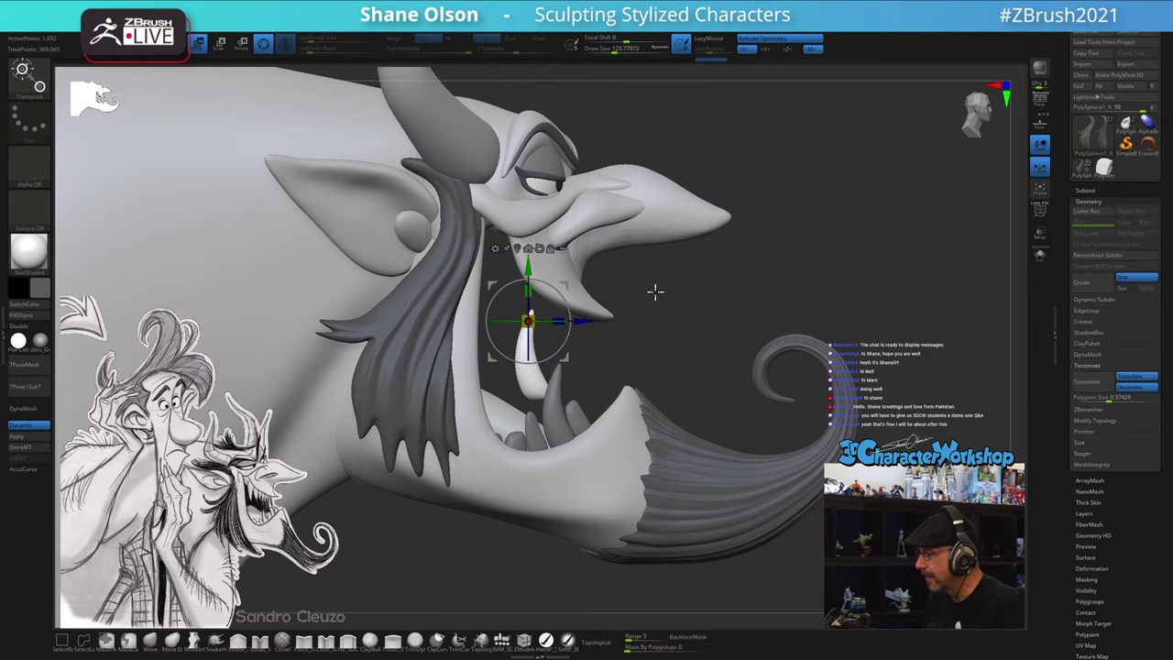
drag(725, 242, 702, 244)
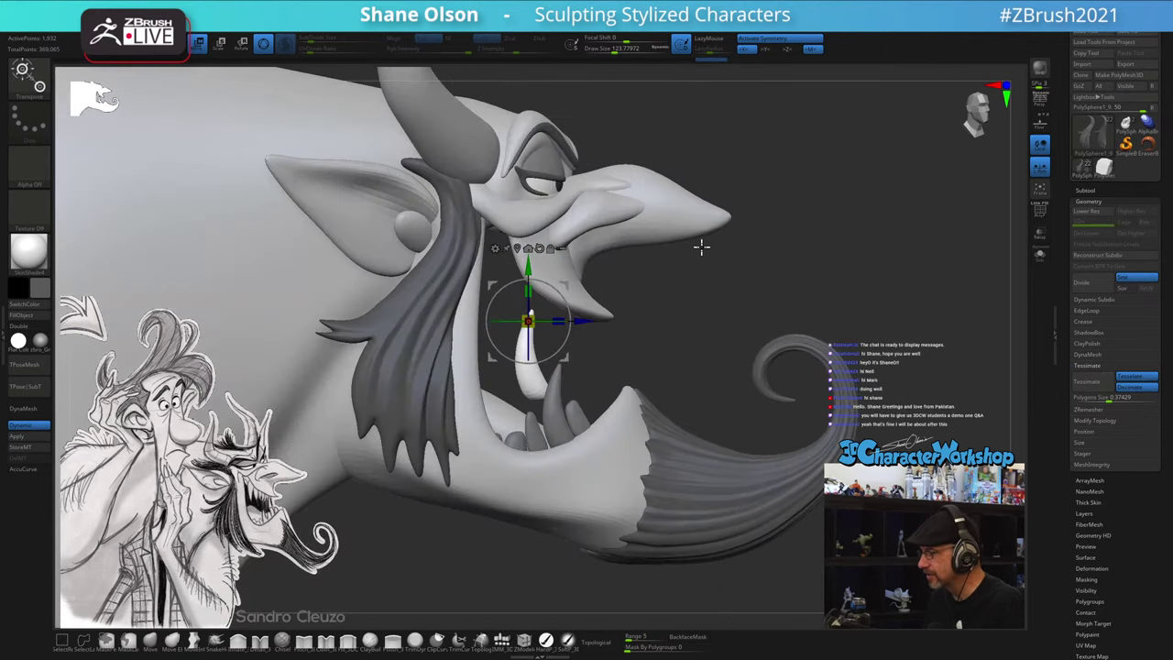
drag(567, 336, 568, 344)
key(space)
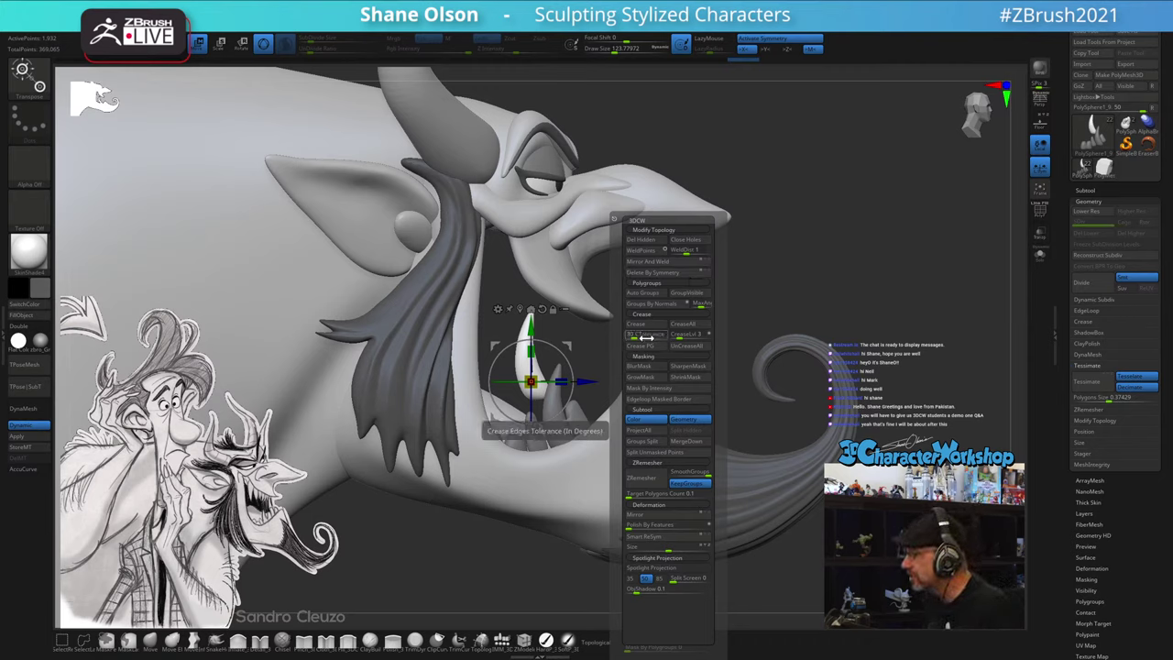
click(657, 455)
- Select the split-off fang, rotate it to point downward and move it up under the upper lip, checking front and side views
drag(890, 260, 683, 330)
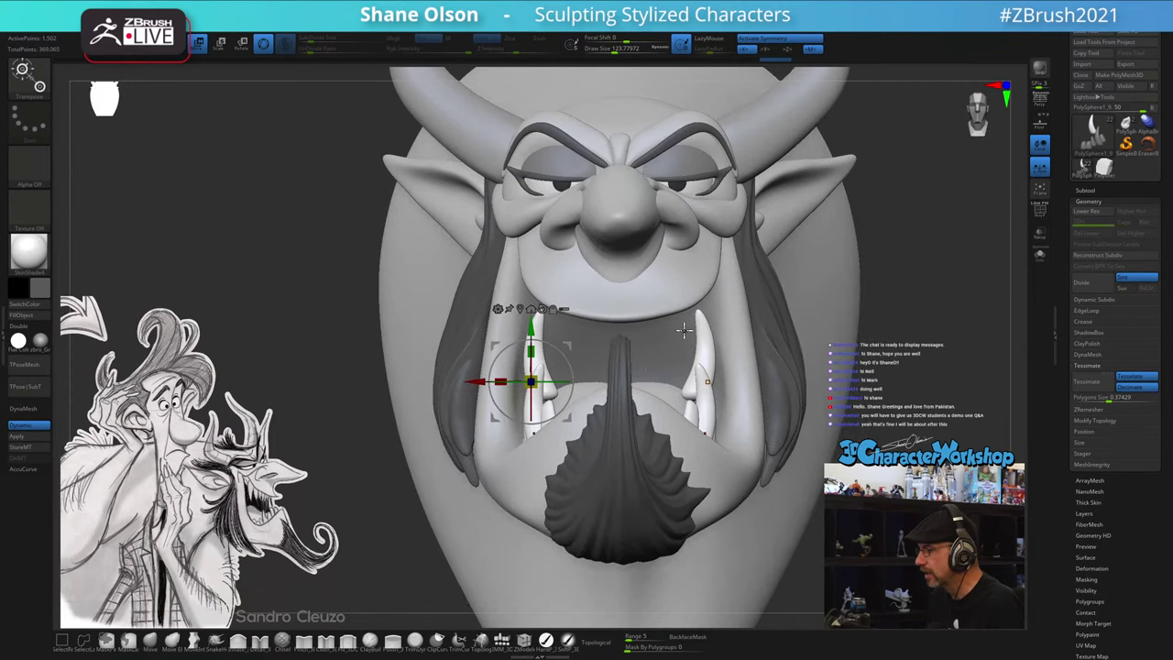
drag(295, 322, 420, 371)
key(ctrl+z)
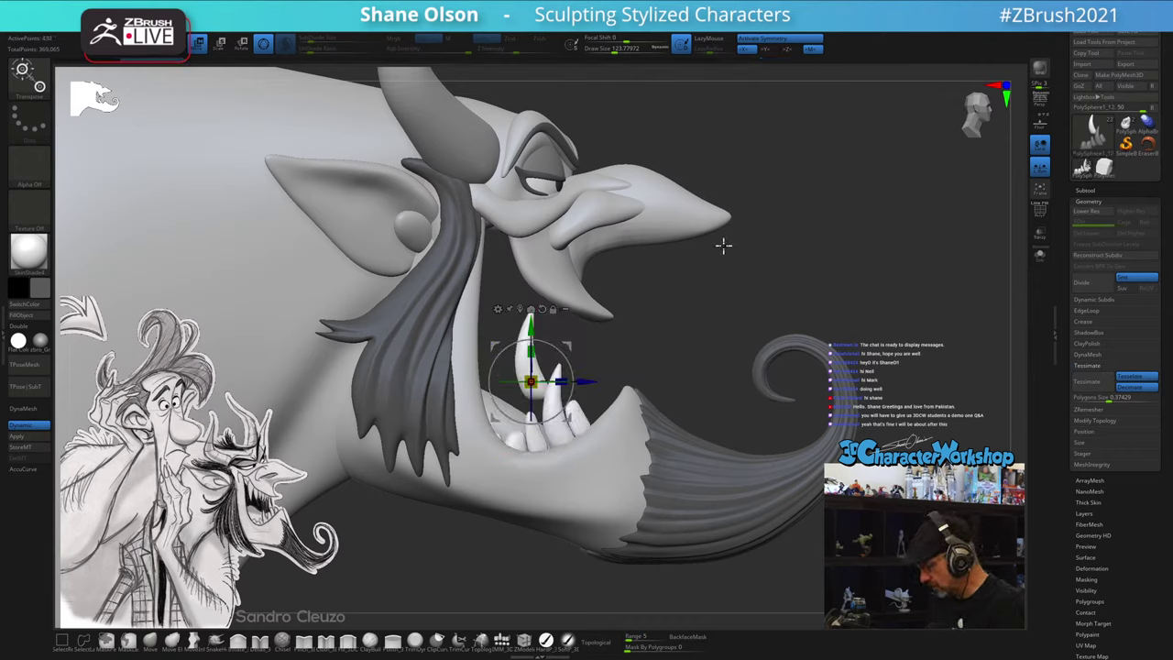
drag(556, 349, 340, 471)
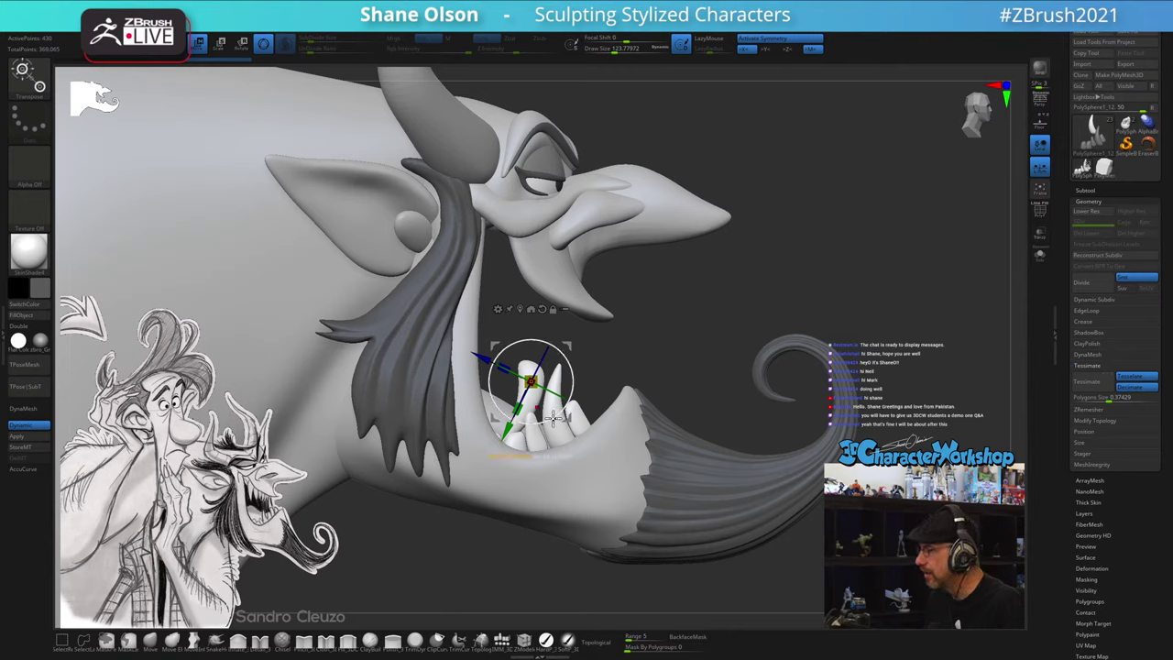
drag(553, 402, 410, 335)
drag(566, 359, 540, 218)
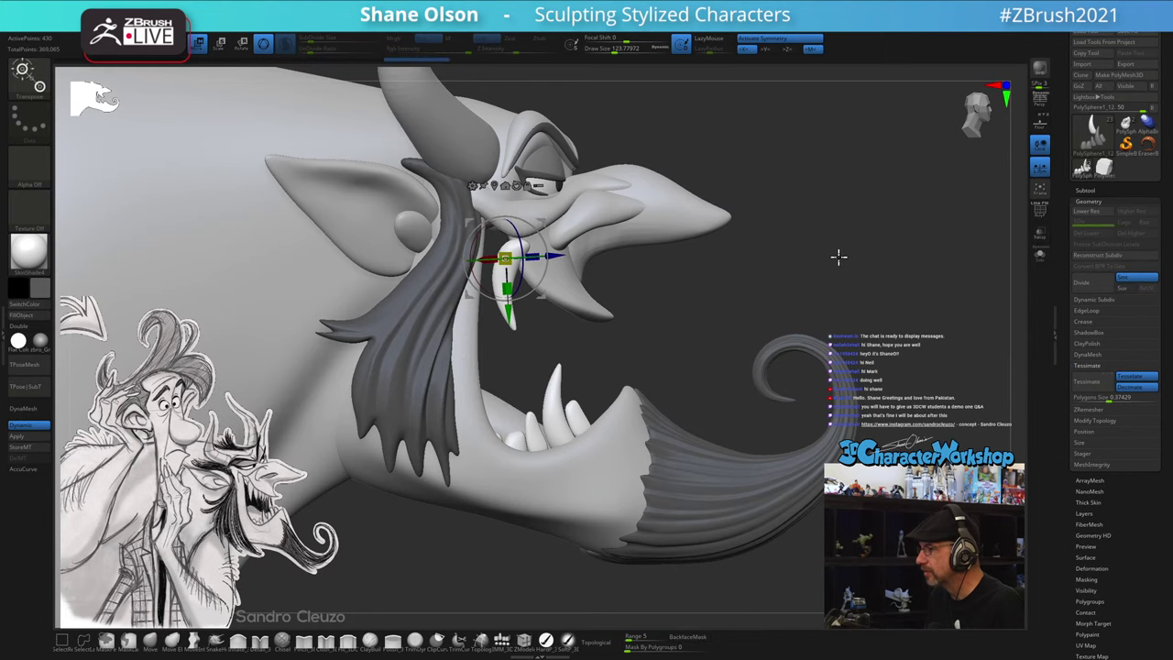
mouse_move(837, 257)
mouse_down()
mouse_move(814, 241)
mouse_move(567, 240)
mouse_move(557, 225)
mouse_up()
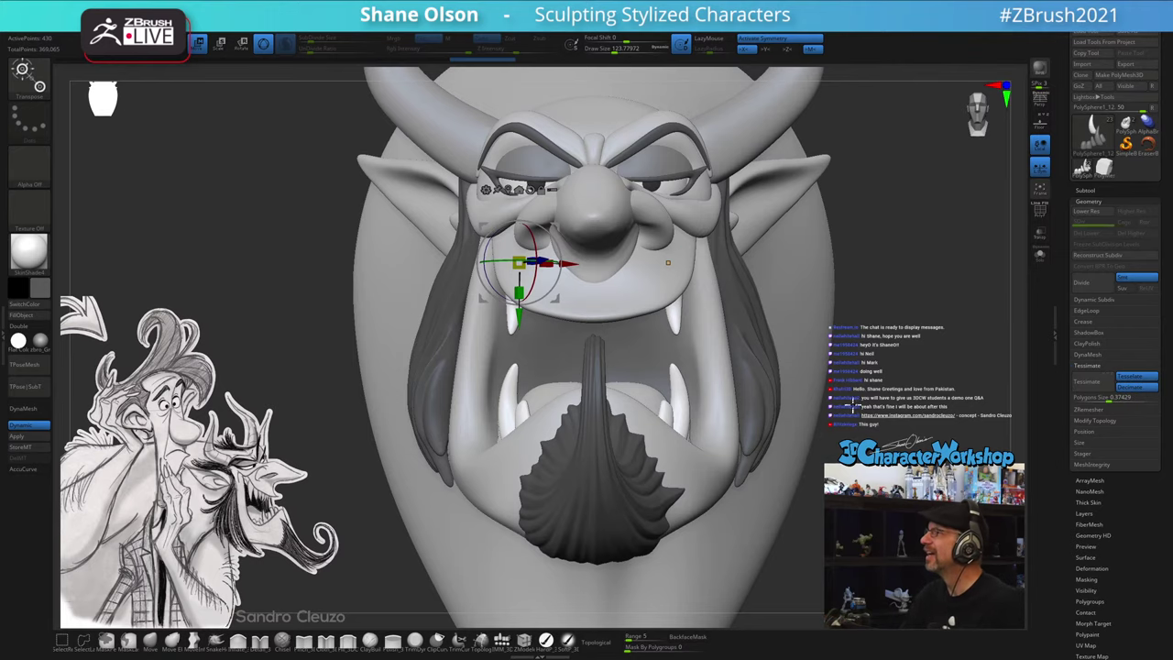
alt+drag(860, 398, 764, 384)
drag(492, 284, 664, 268)
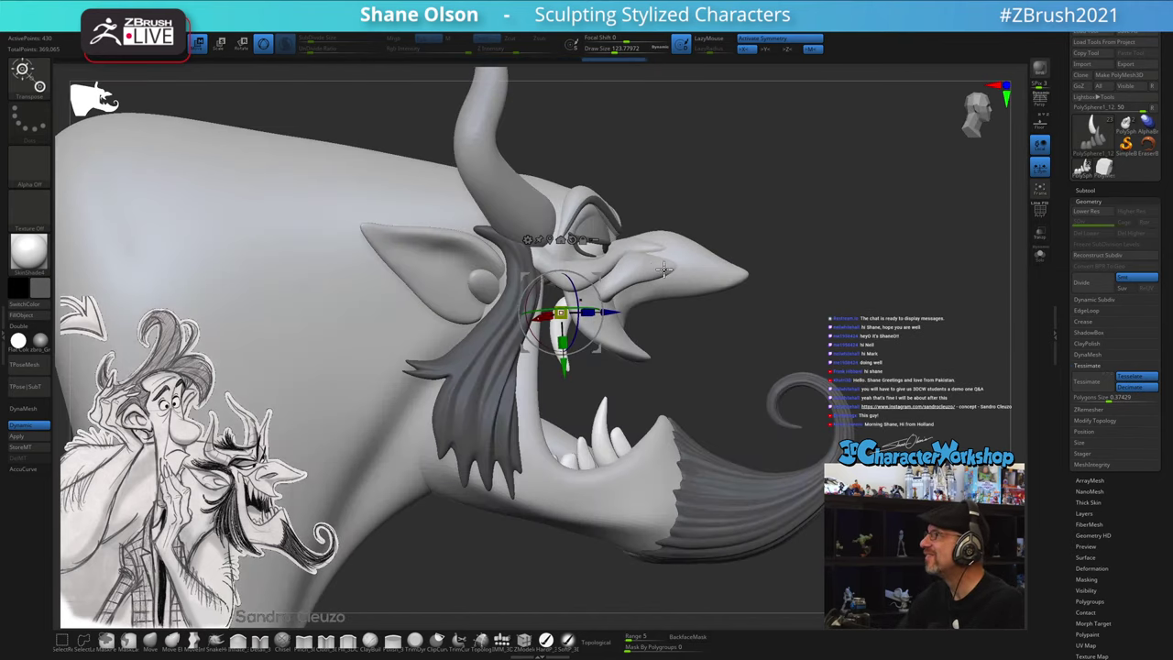
alt+drag(731, 284, 707, 312)
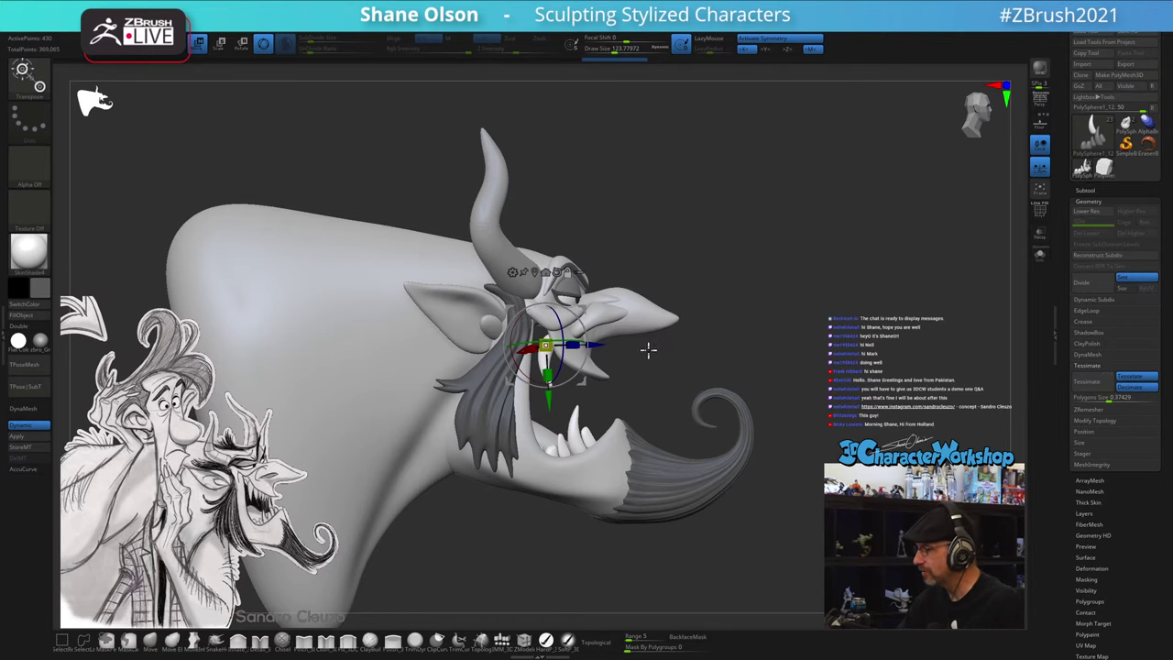
- Refine the upper fang's curve in side view using the Move brush at a draw size of about 154
alt+drag(649, 351, 662, 354)
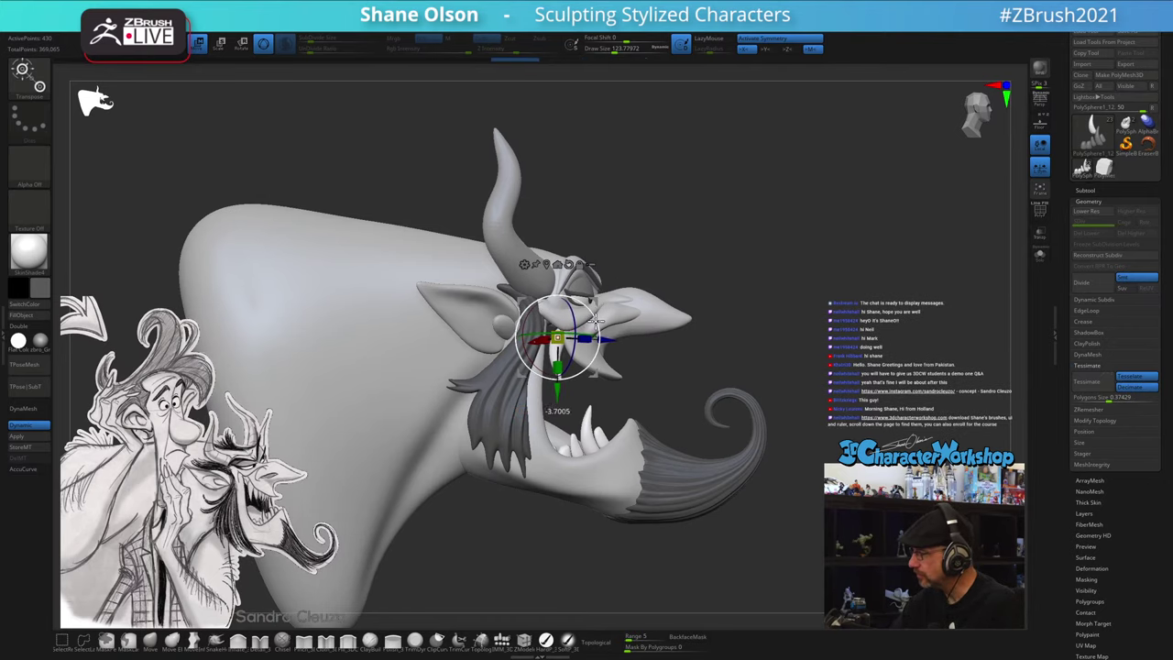
alt+drag(709, 333, 682, 414)
key(q)
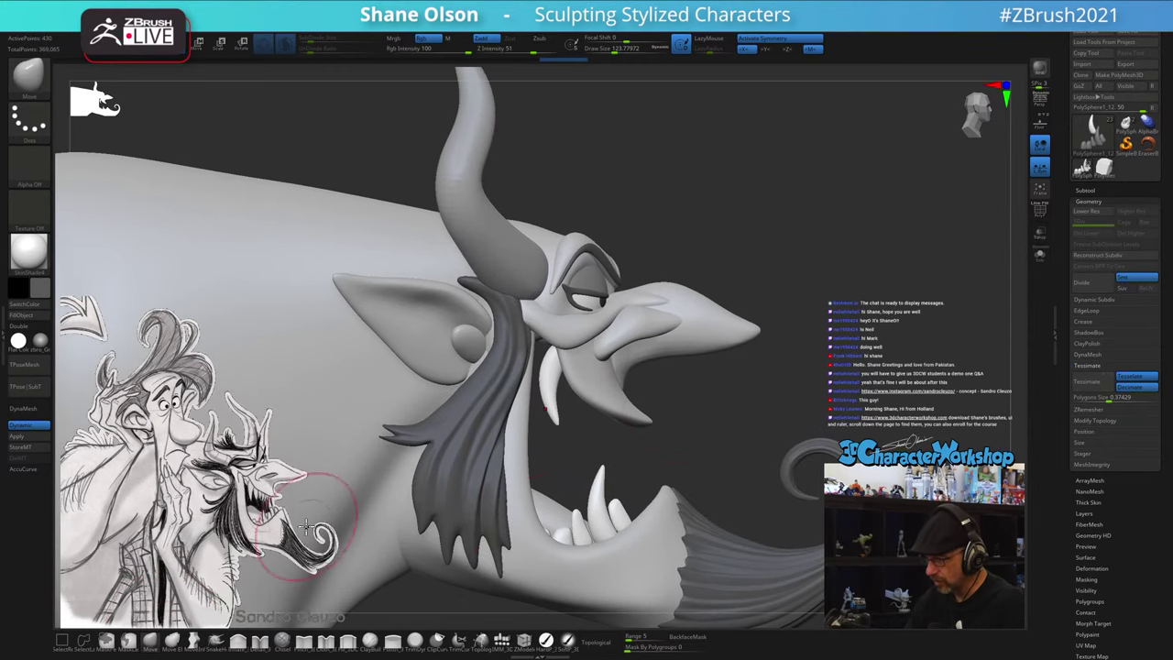
key(s)
drag(612, 442, 615, 443)
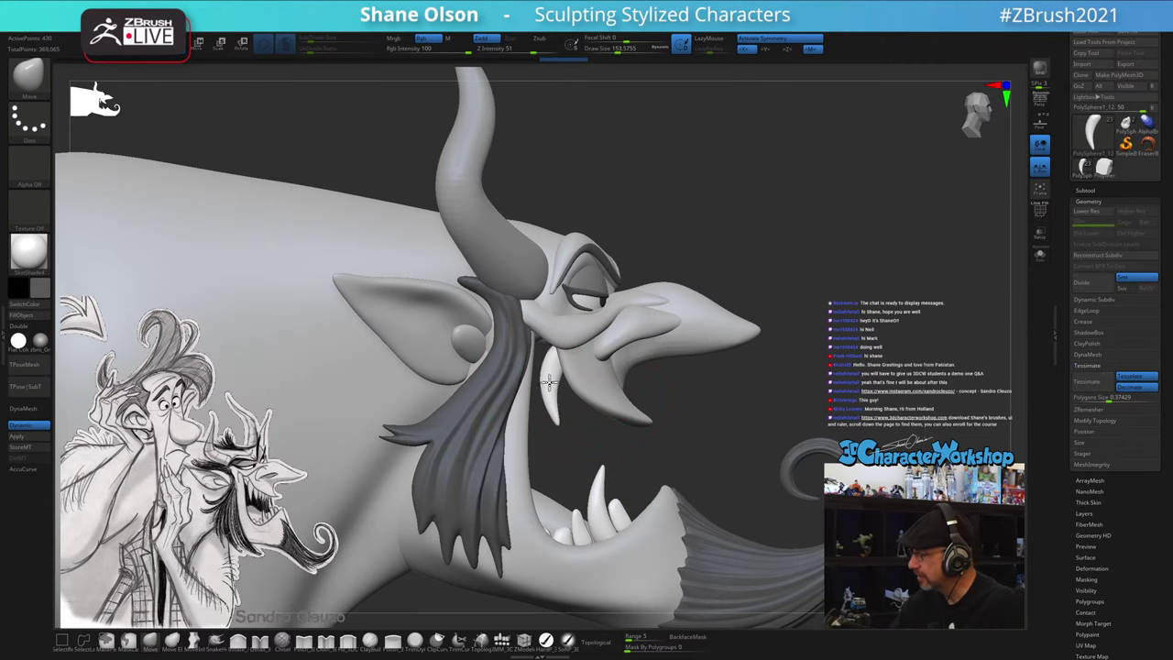
drag(594, 419, 751, 262)
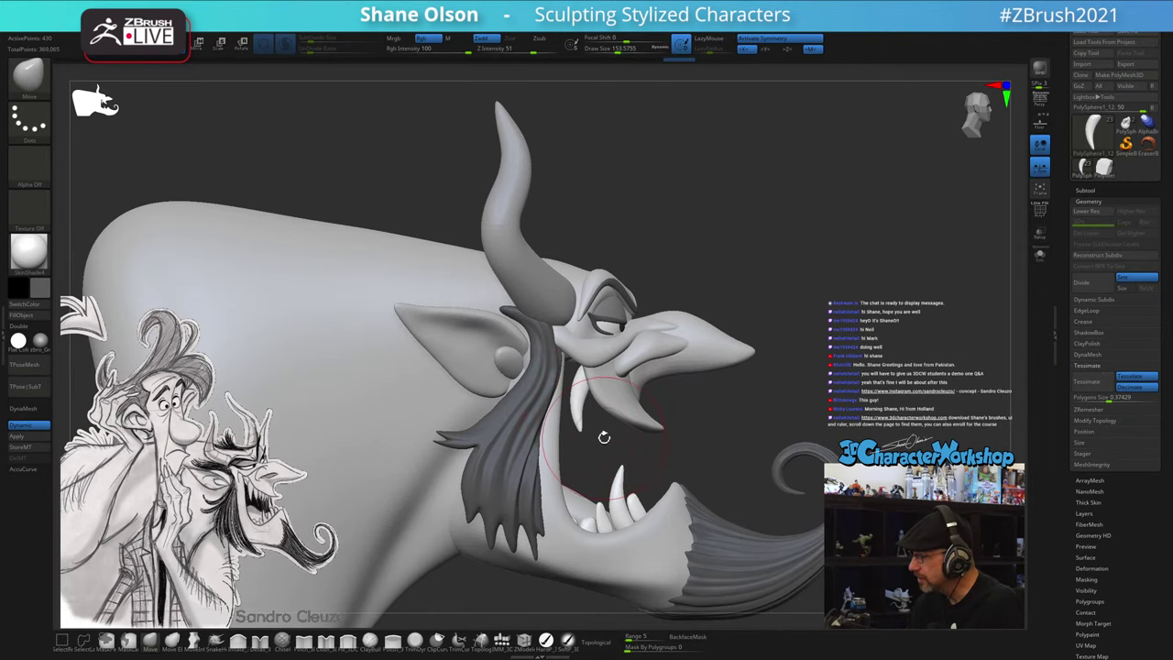
drag(575, 392, 649, 444)
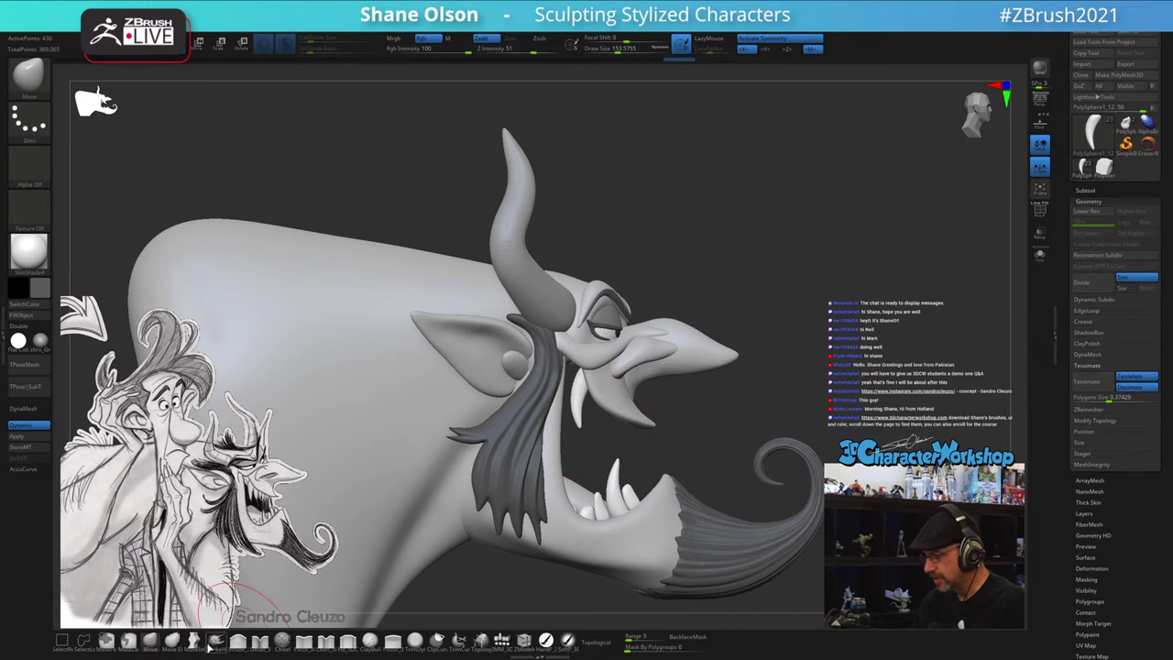
- Thicken the upper fang with the Inflate brush at a draw size of about 136, showing its wireframe and turning Sculptris Pro off
click(216, 640)
key(s)
drag(704, 270, 707, 270)
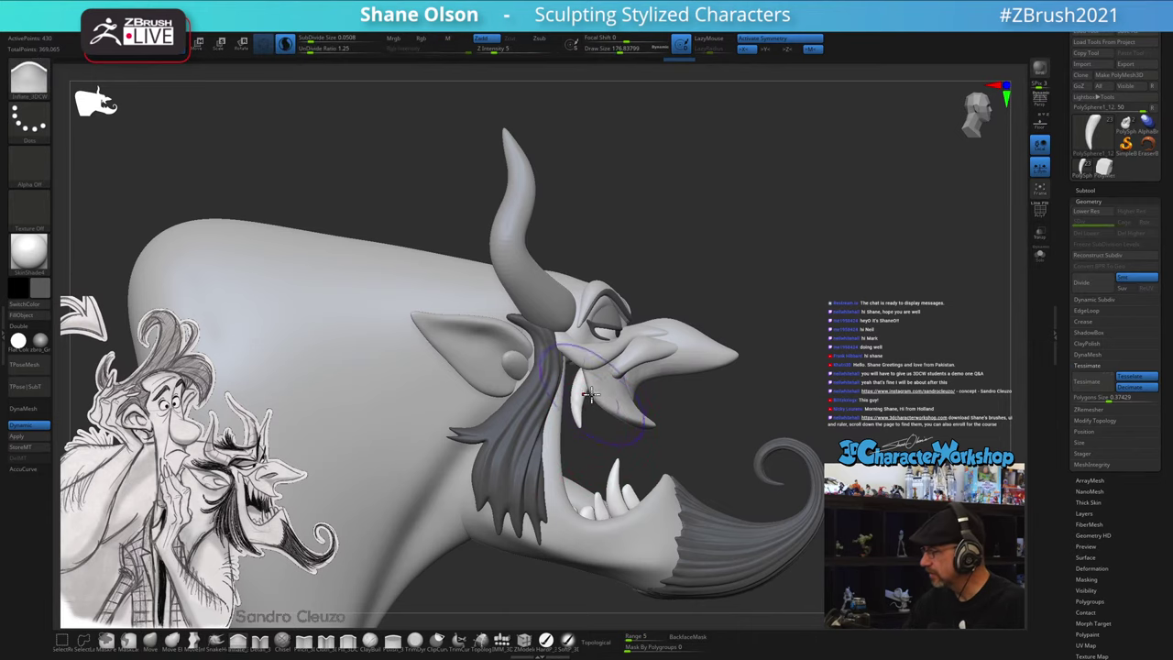
key(shift+f)
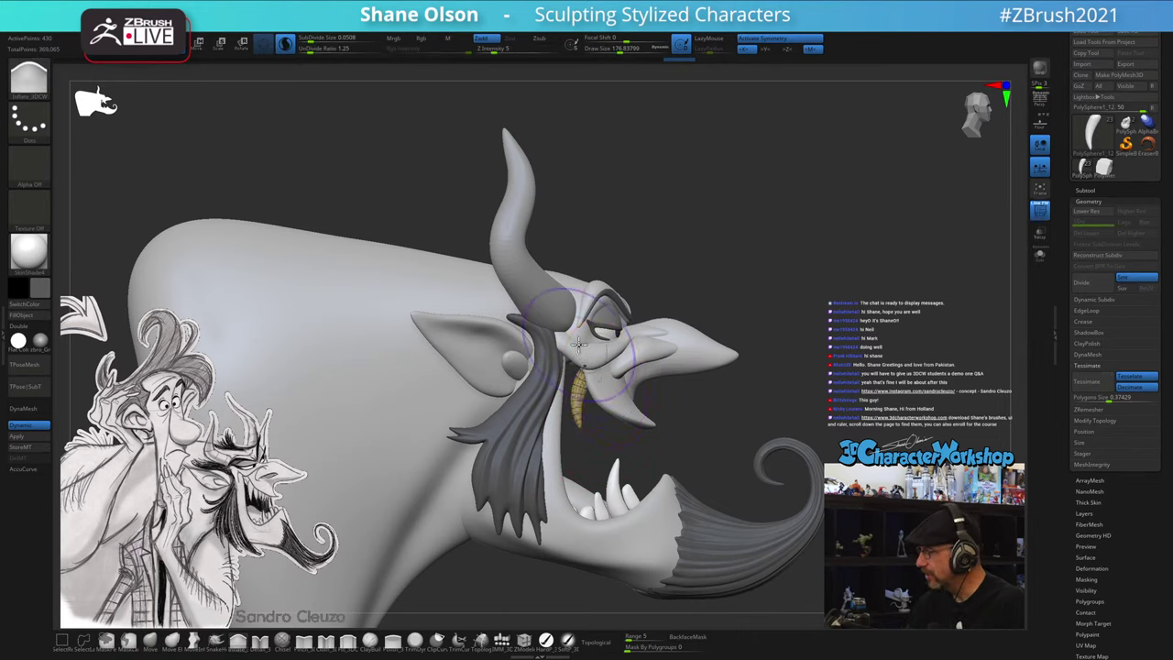
click(285, 53)
key(s)
drag(662, 292, 658, 291)
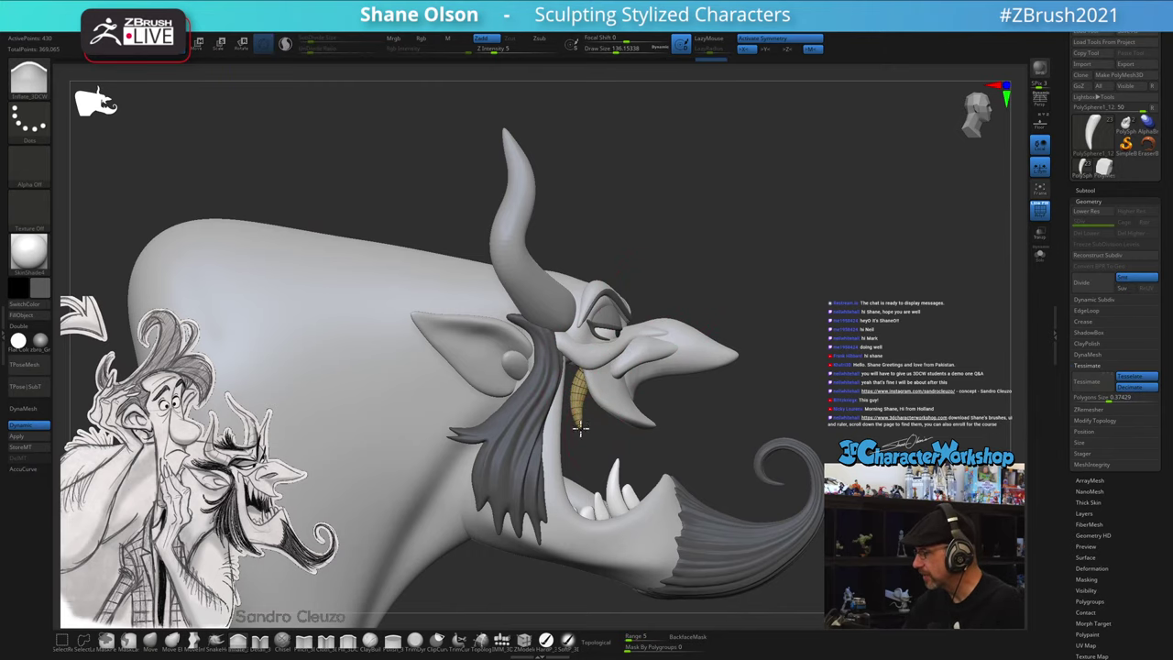
- Adjust the upper fang's angle and position under the lip with the transform gizmo, checking front and side views
drag(749, 399, 674, 405)
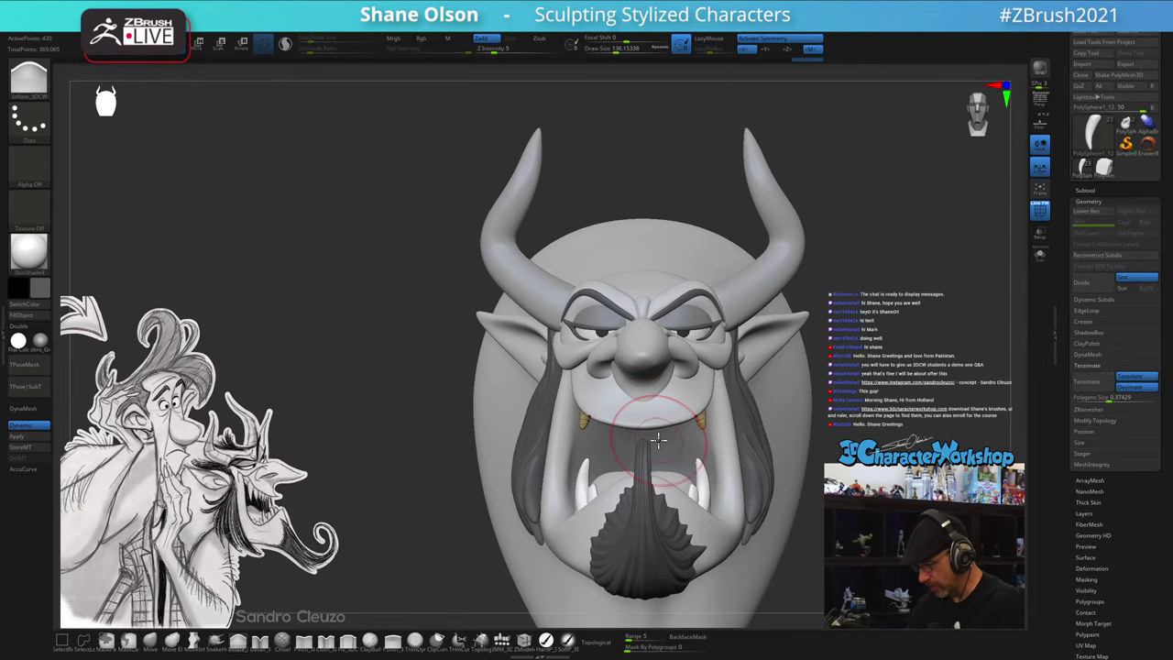
key(w)
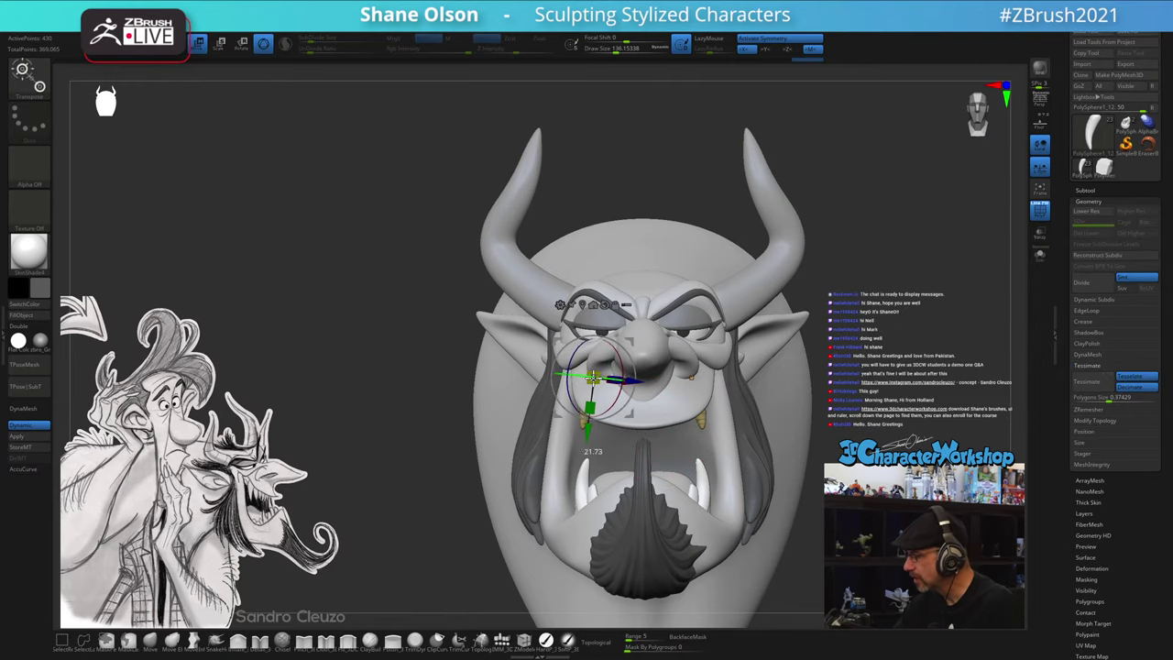
mouse_move(630, 384)
right_down()
mouse_move(696, 385)
mouse_move(666, 385)
right_up()
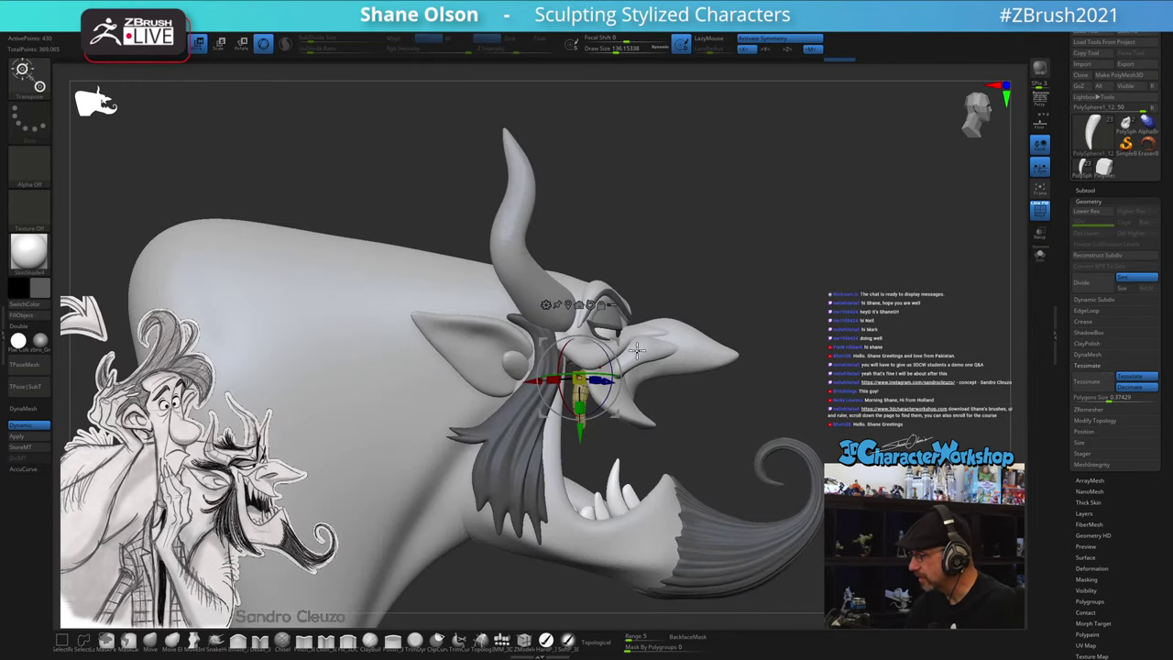
drag(618, 344, 618, 349)
right_drag(676, 409, 621, 408)
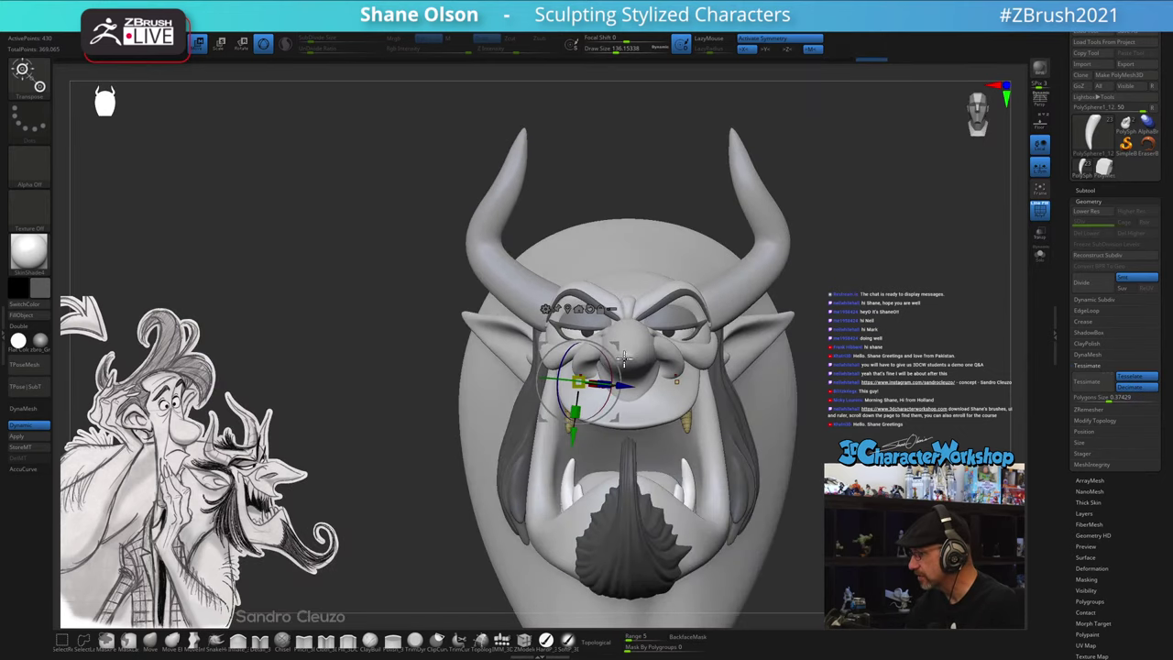
mouse_move(611, 362)
right_down()
mouse_move(724, 367)
mouse_move(730, 348)
mouse_move(685, 327)
mouse_move(675, 361)
right_up()
- Make the upper fang the active subtool again and shift it slightly down and forward beneath the lip
alt+click(744, 341)
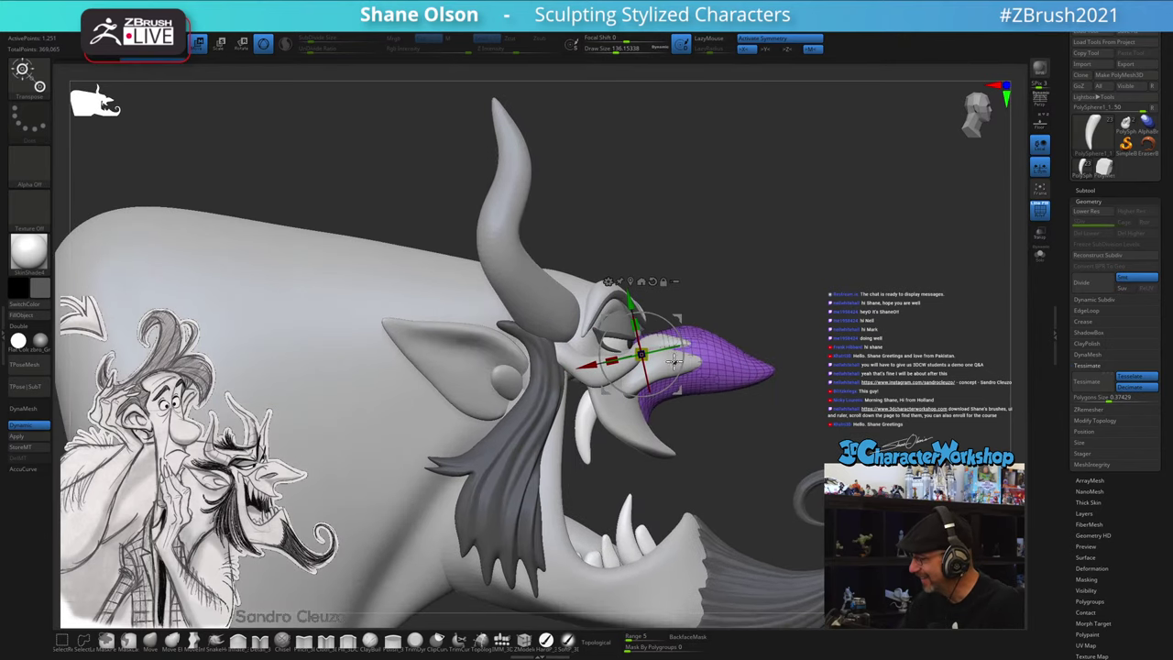
alt+click(584, 428)
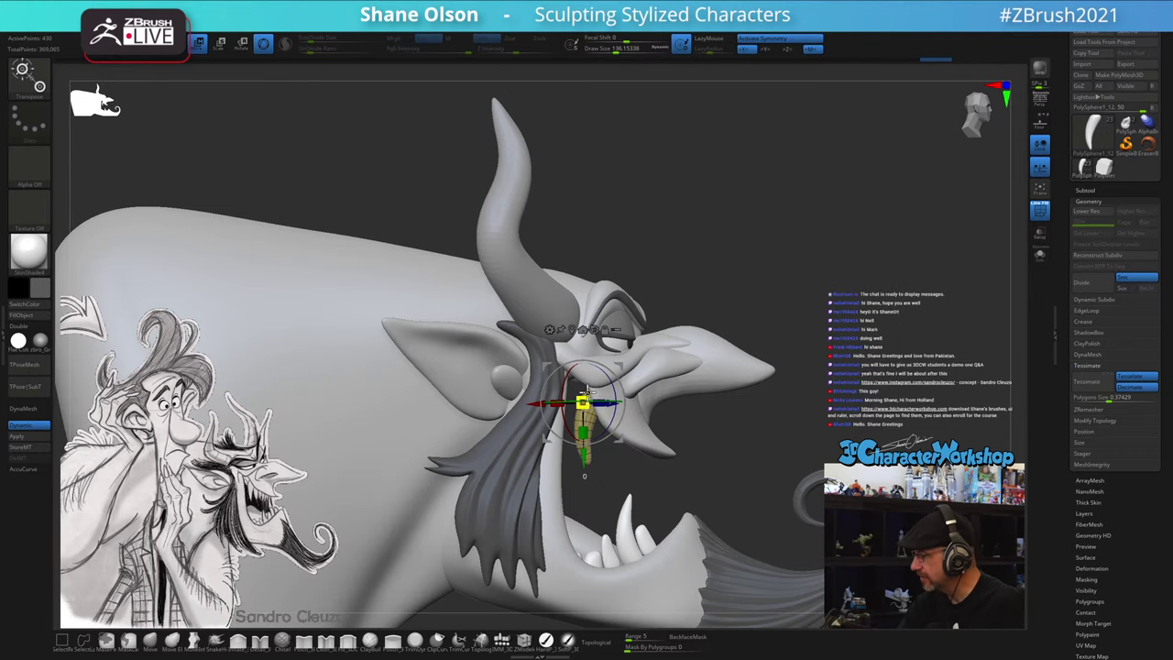
mouse_move(695, 447)
right_down()
mouse_move(632, 452)
mouse_move(683, 456)
right_up()
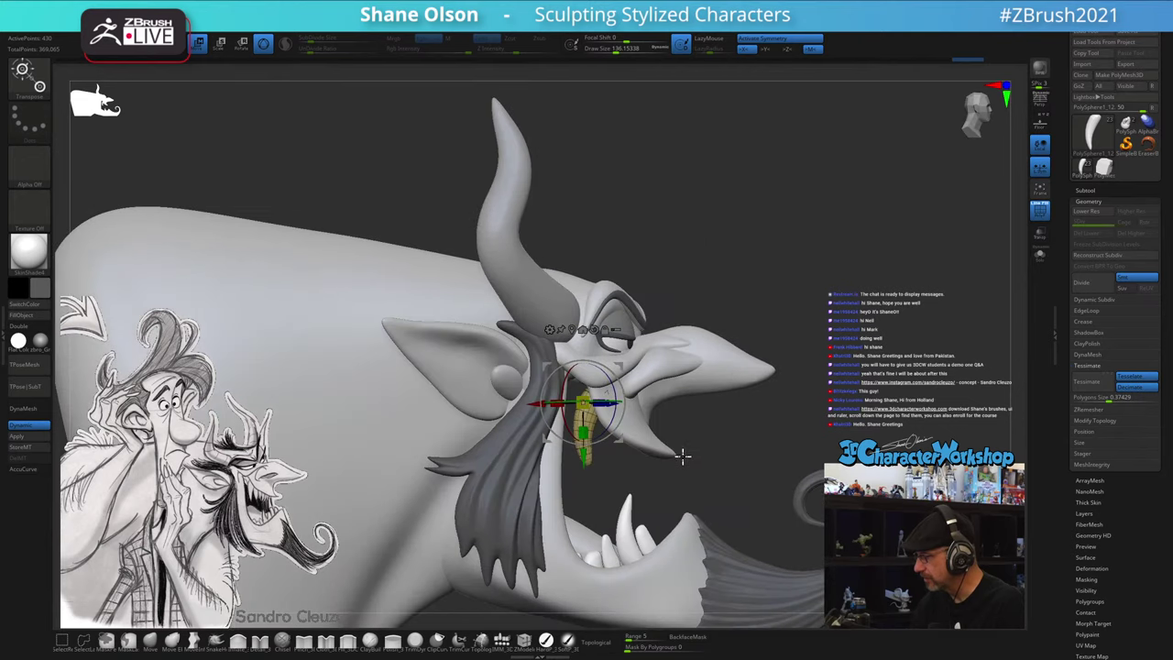
drag(698, 436, 669, 355)
alt+right_drag(640, 311, 617, 339)
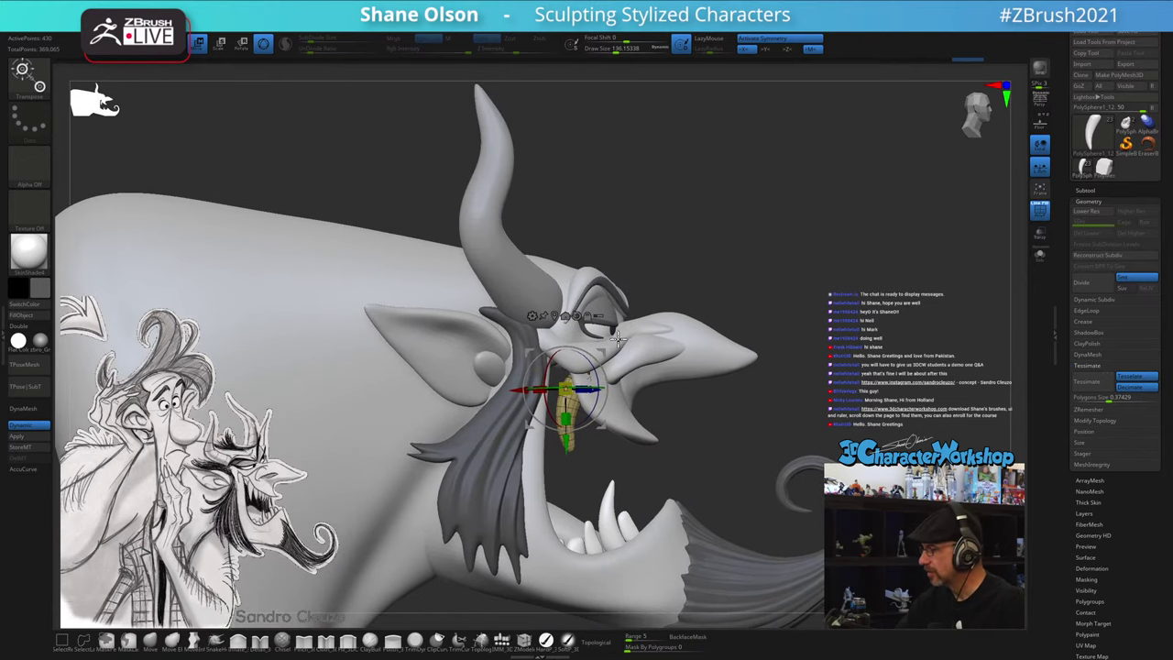
drag(601, 351, 616, 365)
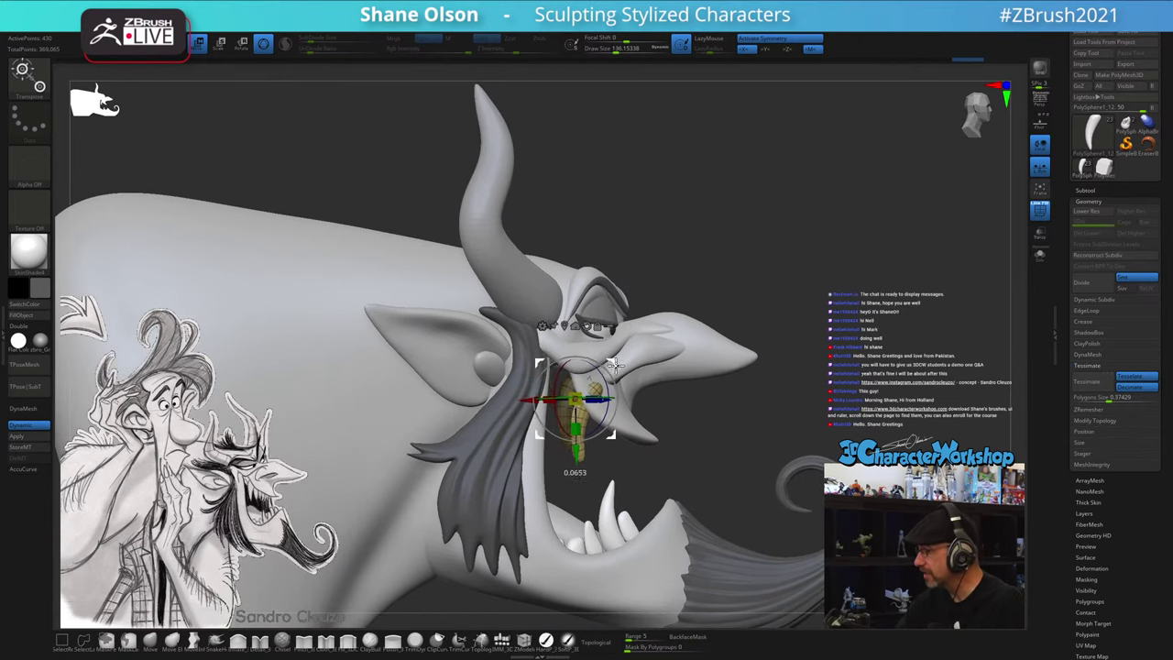
- Duplicate the upper fang, place the slightly smaller copy in front of the original and clear the mask
drag(697, 401, 619, 368)
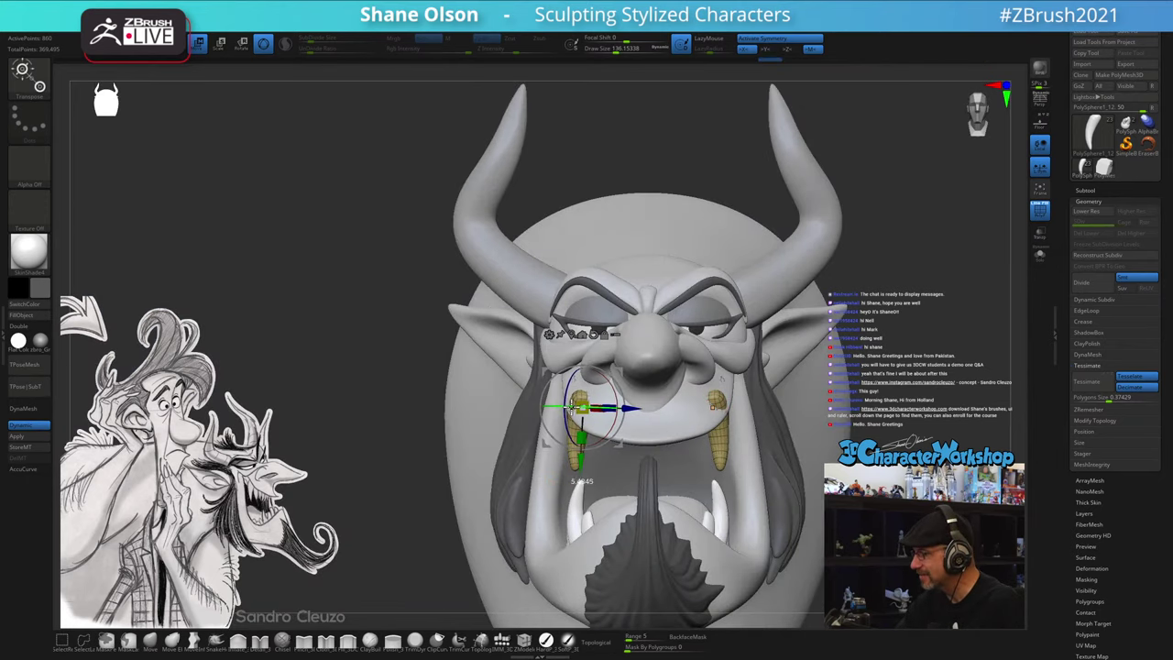
mouse_move(605, 376)
mouse_down()
mouse_move(641, 371)
mouse_move(631, 351)
mouse_up()
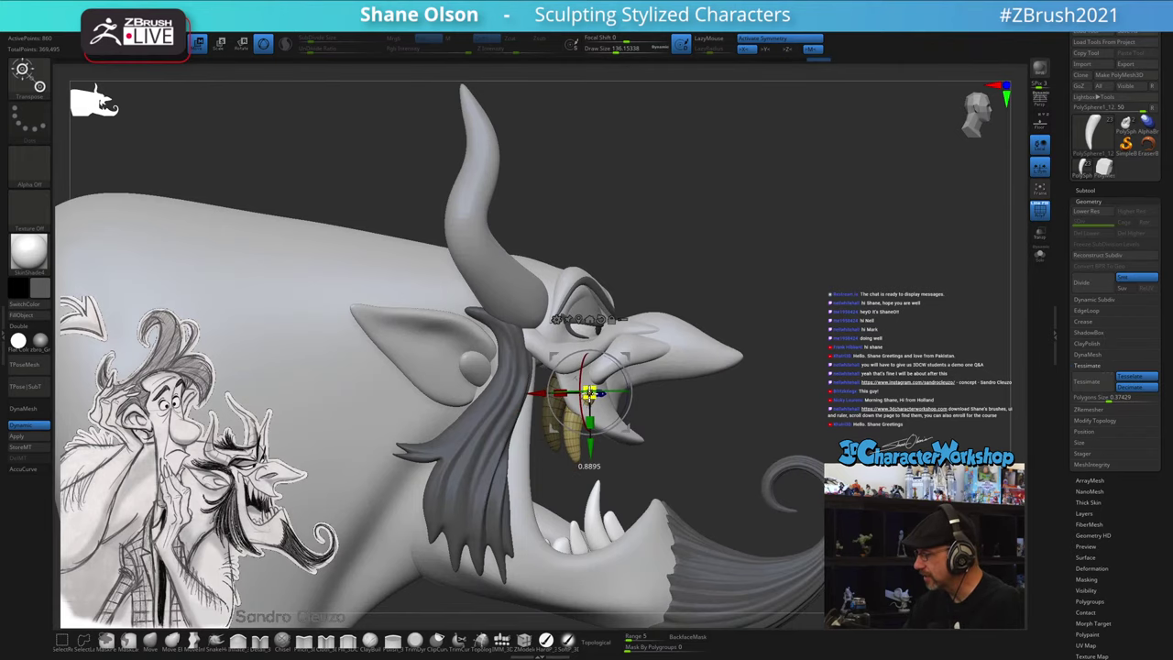
mouse_move(595, 386)
mouse_down()
mouse_move(659, 377)
mouse_move(676, 398)
mouse_move(663, 425)
mouse_move(650, 370)
mouse_move(685, 359)
mouse_up()
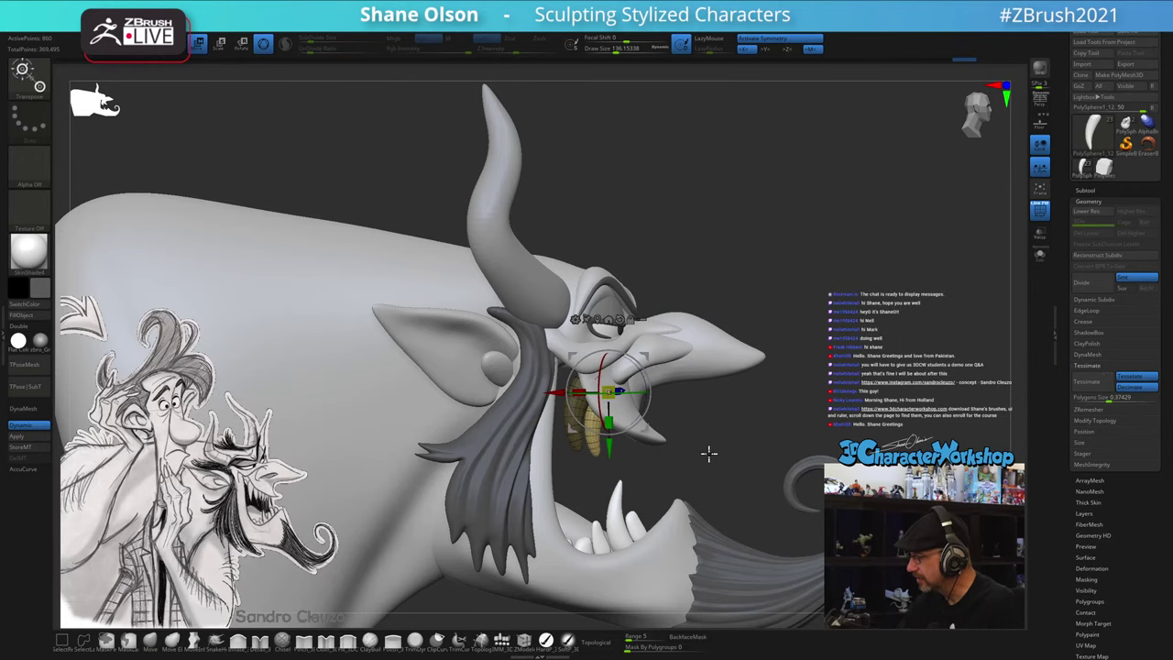
drag(709, 452, 684, 482)
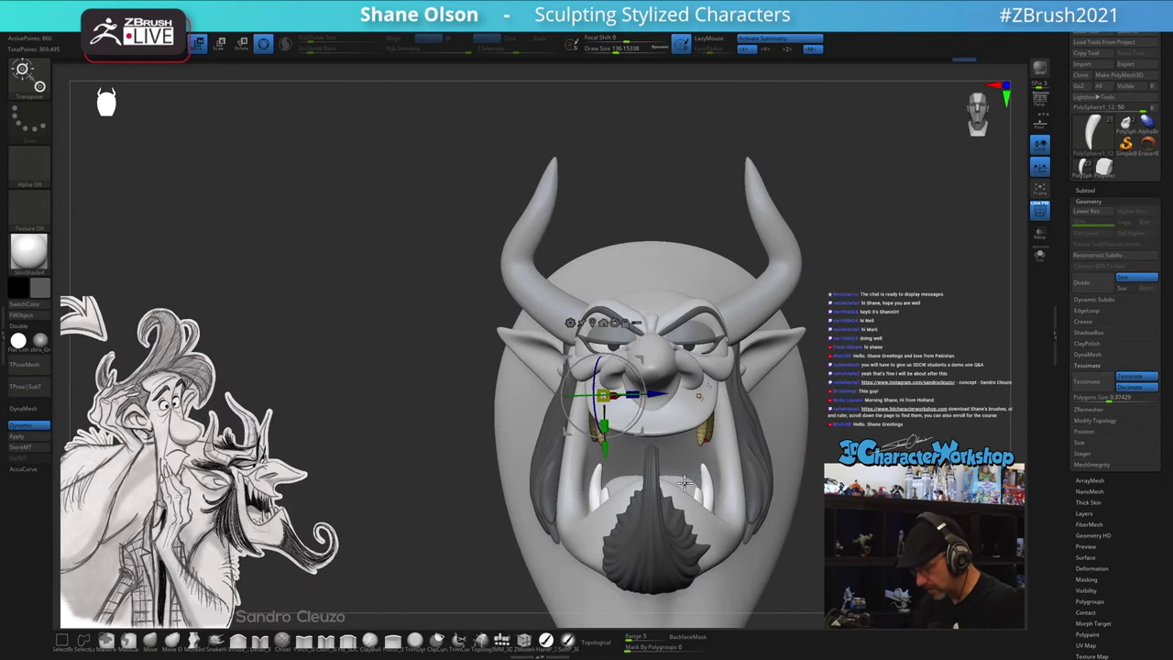
key(ctrl)
alt+drag(824, 450, 767, 448)
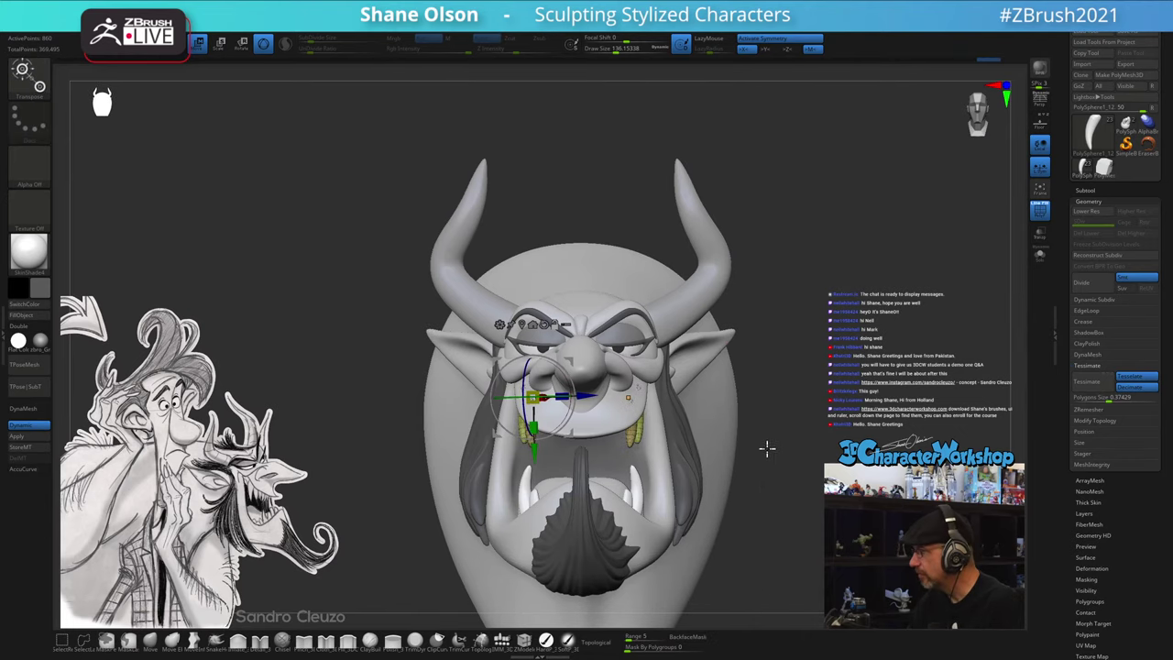
mouse_move(779, 409)
alt+mouse_down()
mouse_move(770, 430)
mouse_move(741, 401)
mouse_move(767, 398)
alt+mouse_up()
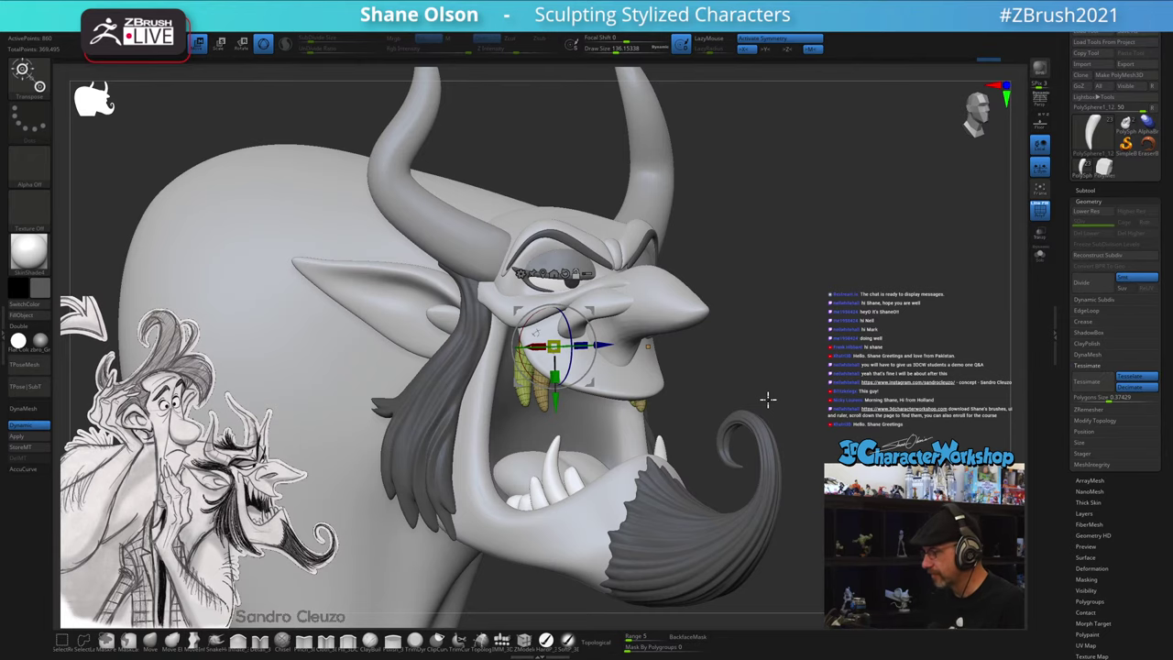
- Return to the Inflate brush, hide the wireframe and reduce the draw size to about 90 for the upper fangs in side view
key(q)
key(shift+f)
mouse_move(837, 339)
mouse_down()
mouse_move(857, 329)
mouse_move(817, 338)
mouse_up()
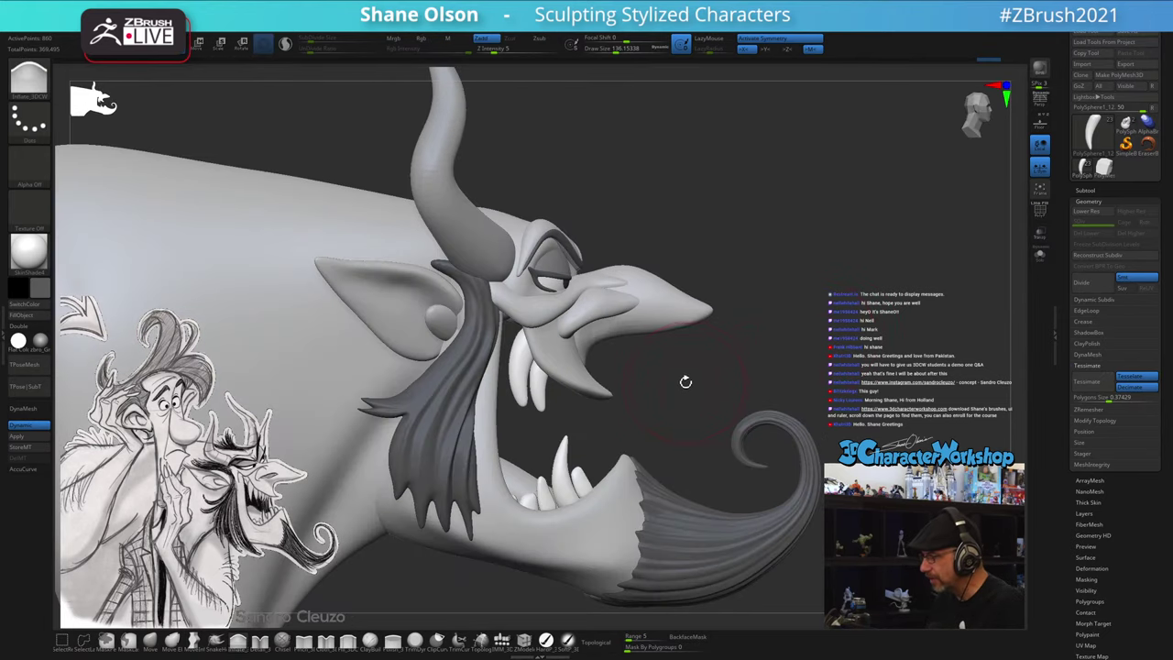
key(s)
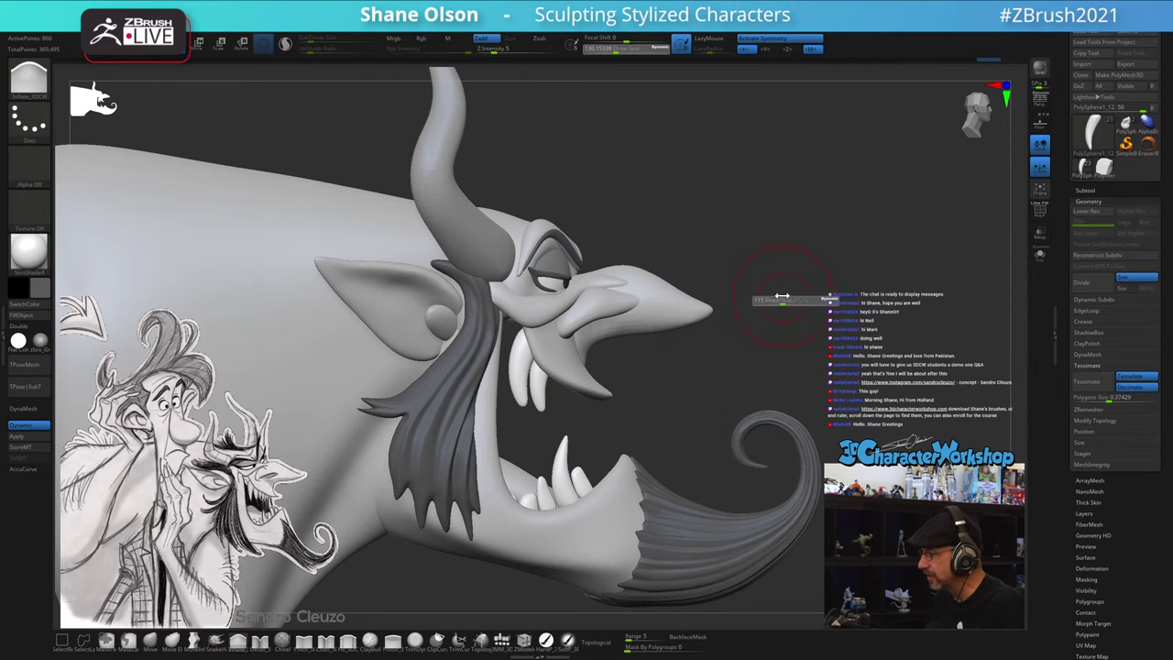
click(781, 296)
alt+drag(784, 263, 783, 294)
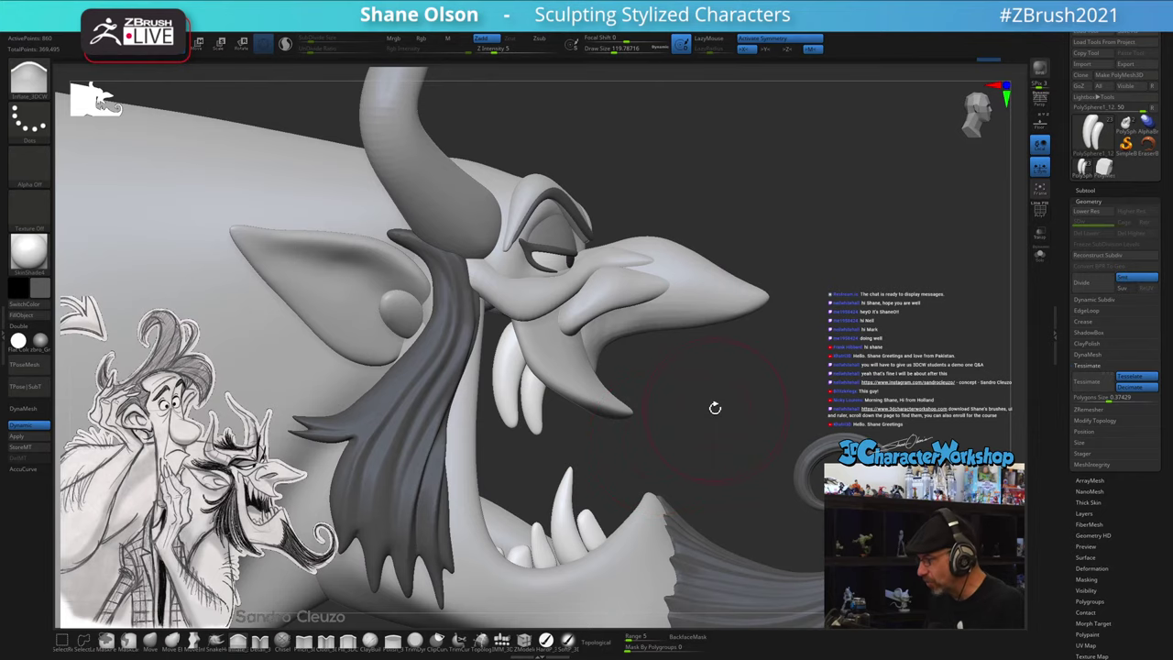
key(s)
drag(711, 421, 707, 421)
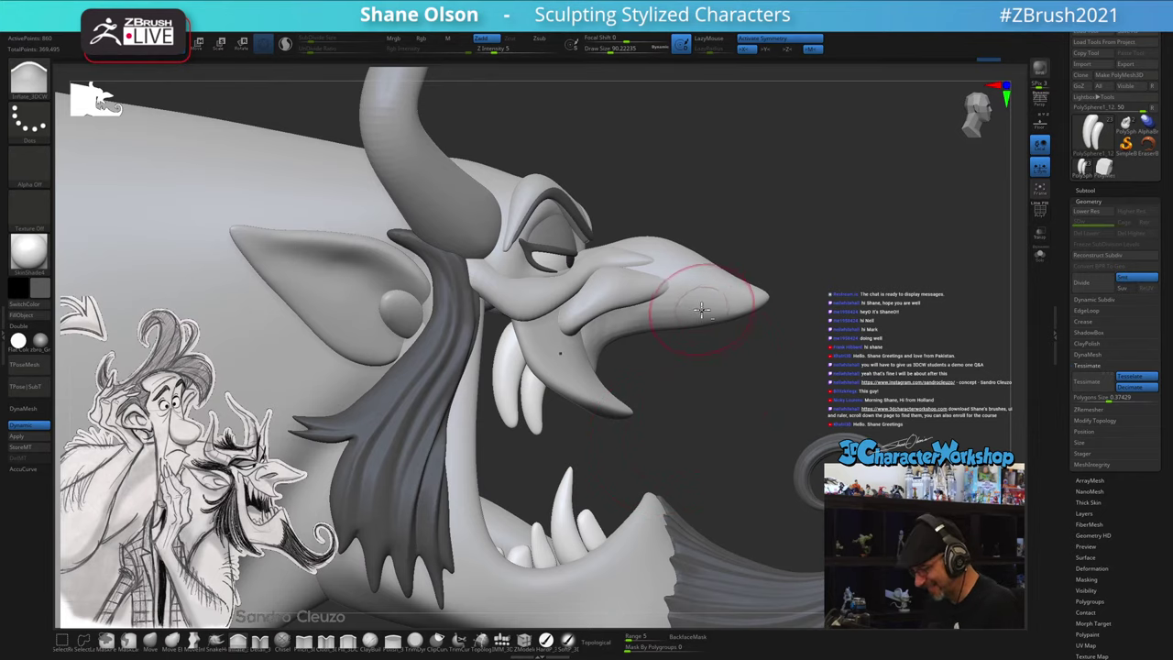
- Examine the nose subtool with its wireframe shown and hidden, from three-quarter and side views
key(shift+f)
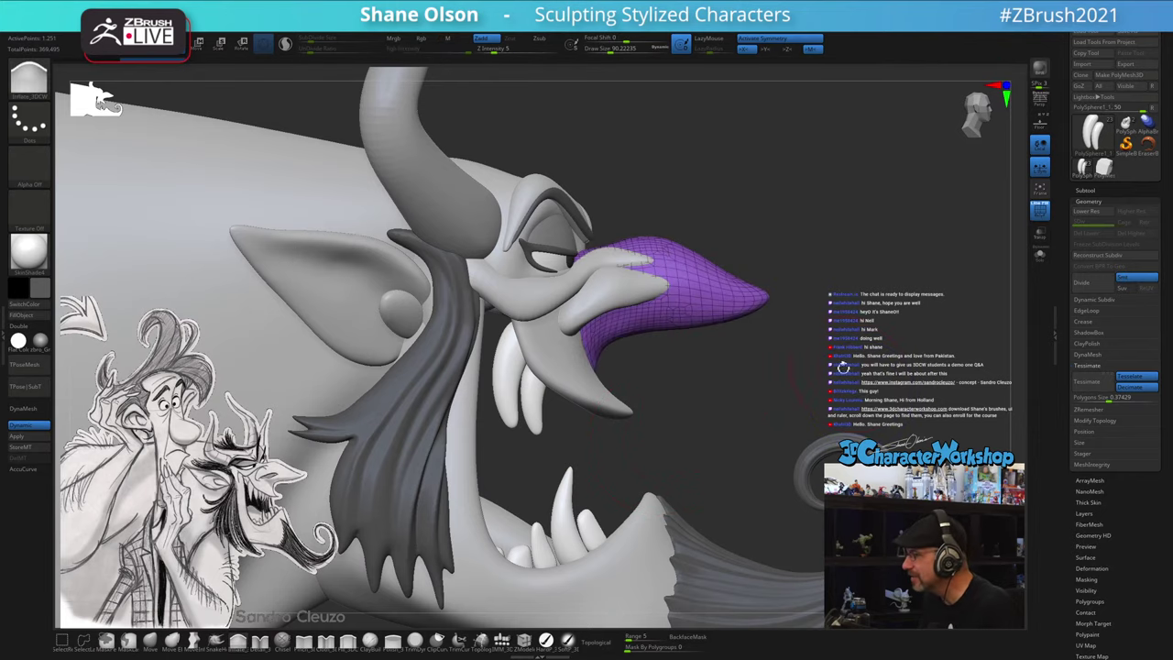
drag(842, 366, 828, 365)
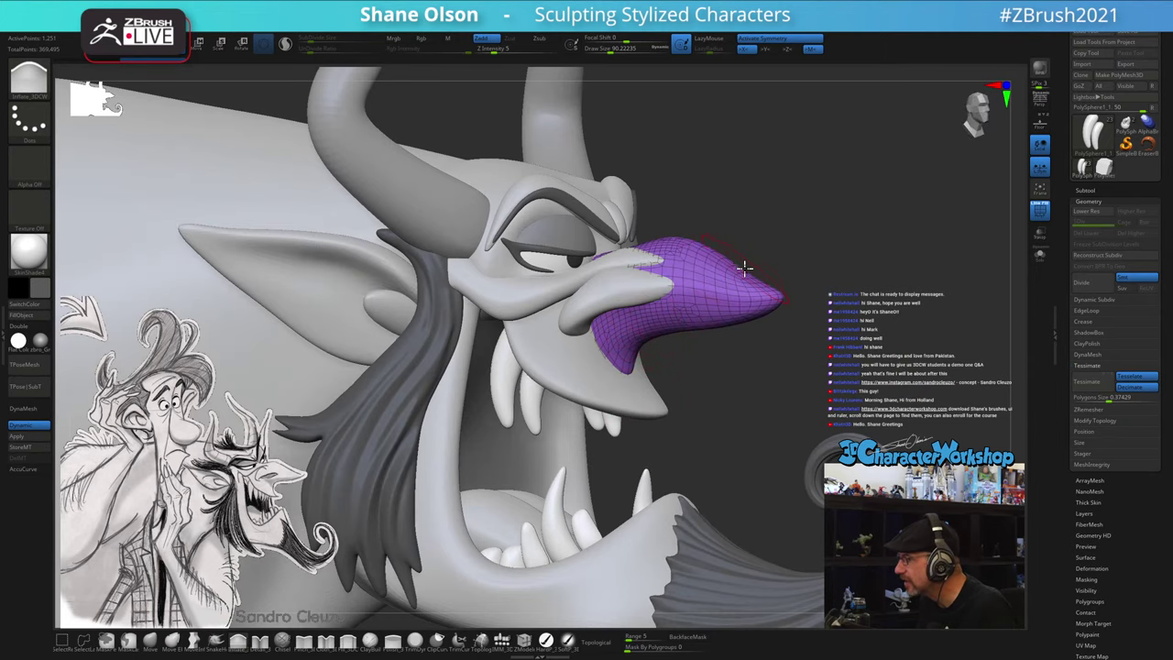
key(shift+f)
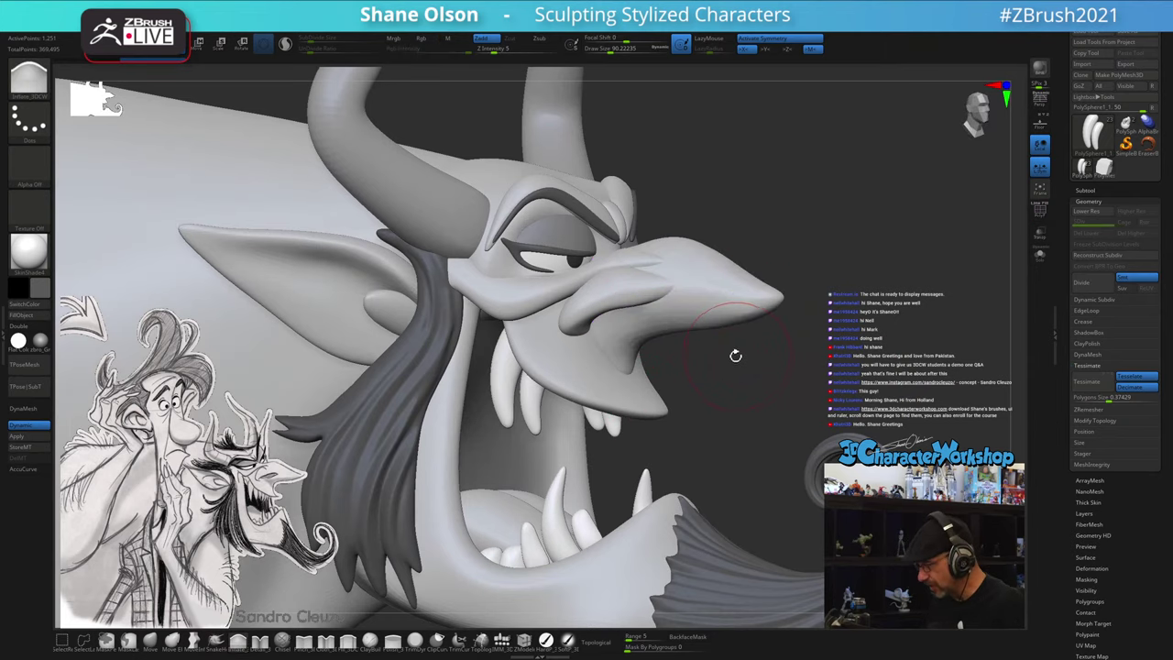
drag(738, 351, 696, 362)
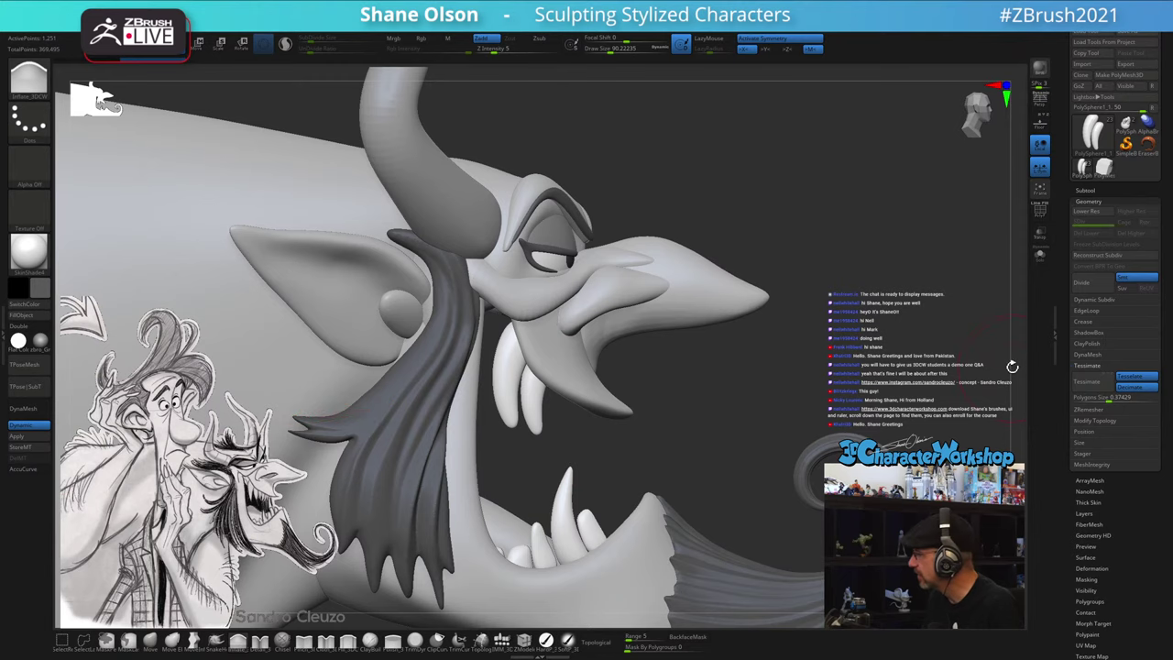
drag(905, 333, 905, 335)
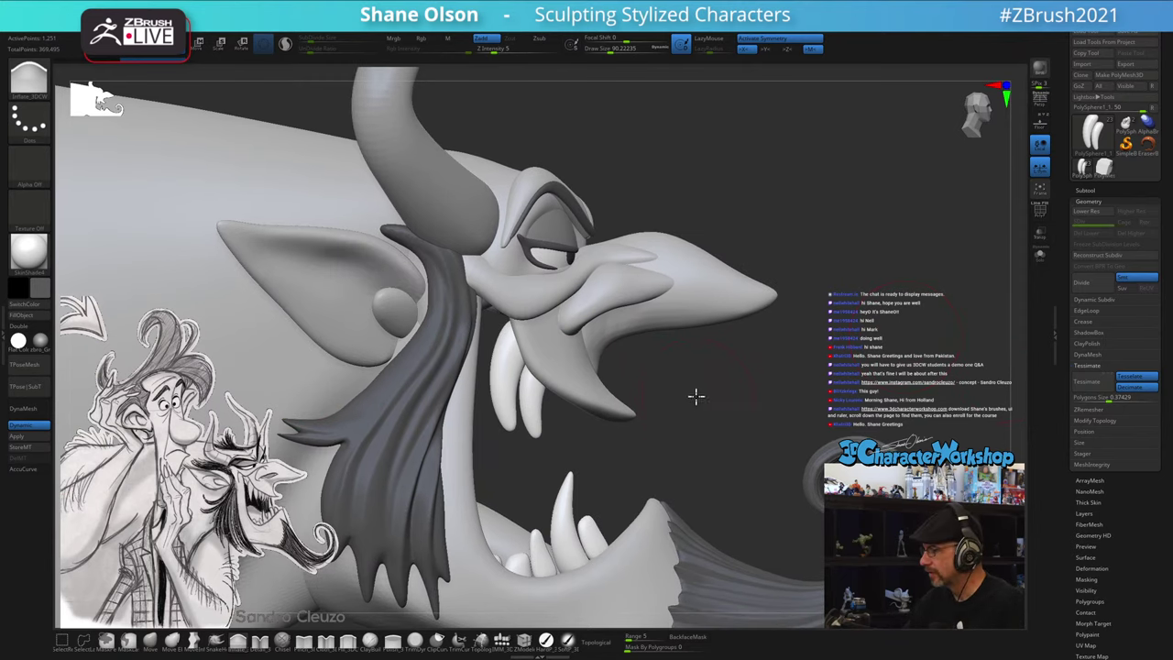
mouse_move(696, 396)
mouse_down()
mouse_move(690, 421)
mouse_move(654, 442)
mouse_move(651, 406)
mouse_move(703, 403)
mouse_move(636, 403)
mouse_up()
- Select the upper fangs, show their wireframe and duplicate the front fang farther forward under the lip
alt+click(505, 421)
key(shift+f)
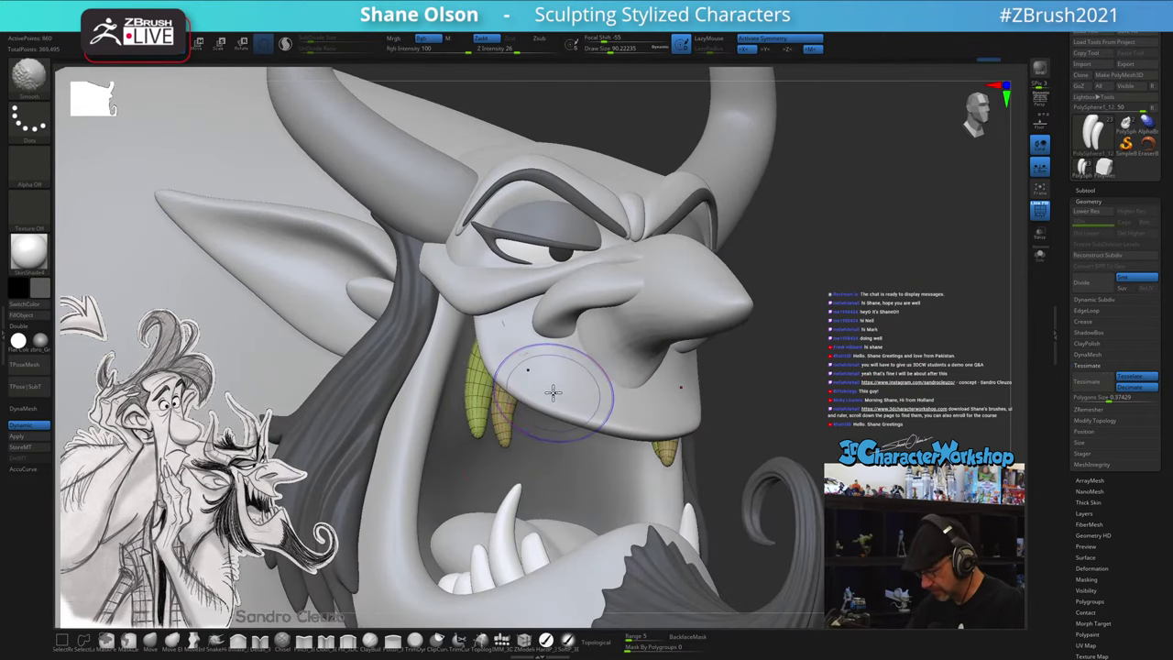
key(w)
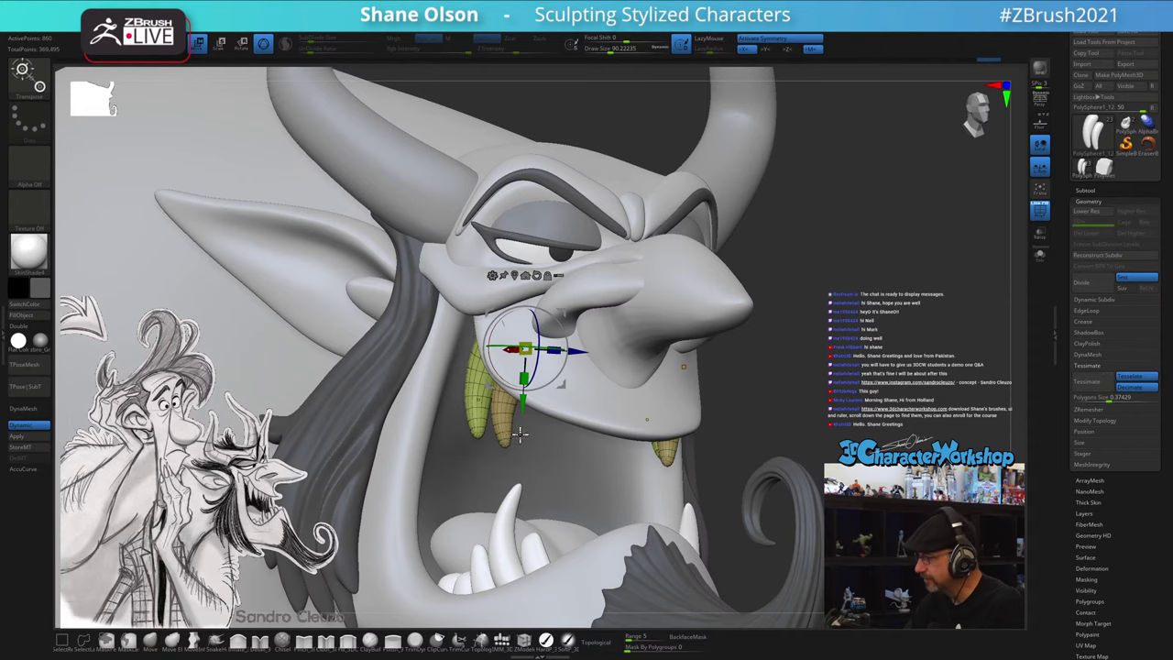
mouse_move(519, 434)
mouse_down()
mouse_move(589, 384)
mouse_move(562, 412)
mouse_move(576, 418)
mouse_up()
ctrl+click(793, 383)
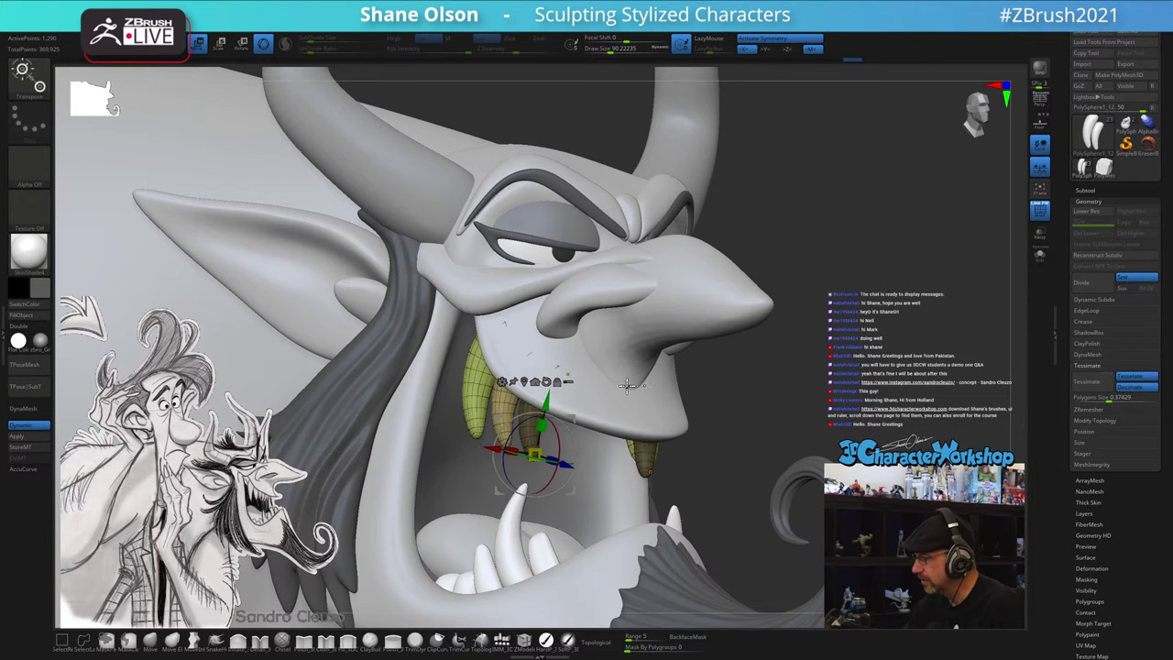
- Assign the new front fang its own polygroup and set up the Move brush with topological masking enabled
key(ctrl)
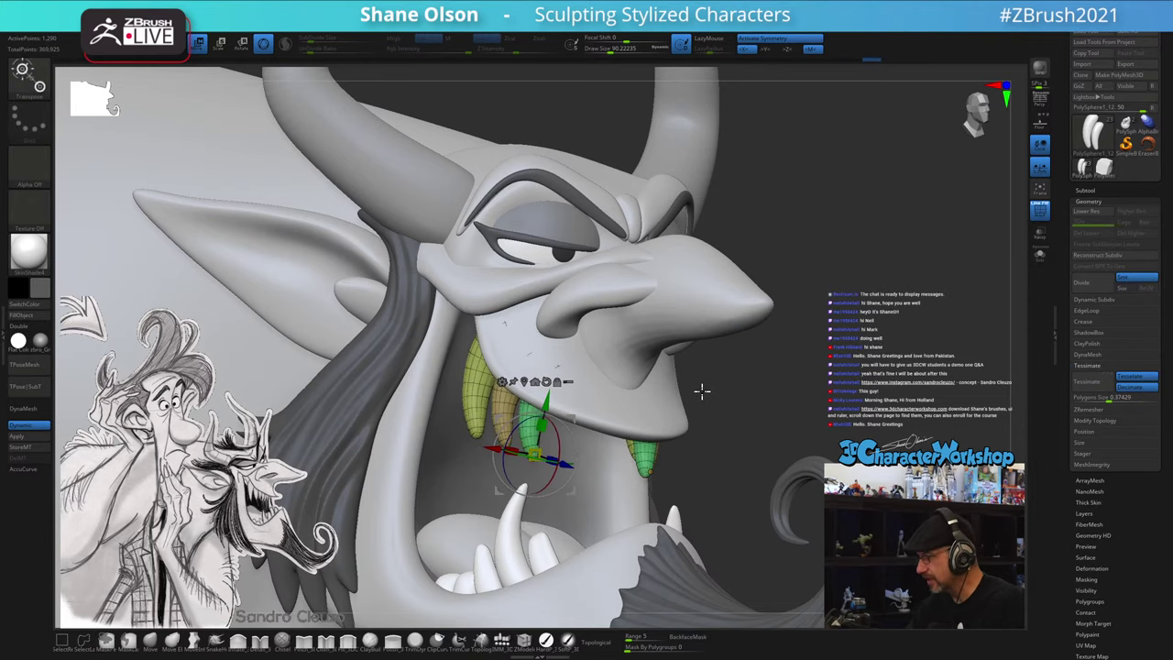
mouse_move(699, 387)
mouse_down()
mouse_move(699, 366)
mouse_move(730, 427)
mouse_move(694, 388)
mouse_move(686, 400)
mouse_up()
drag(589, 455, 658, 456)
click(150, 641)
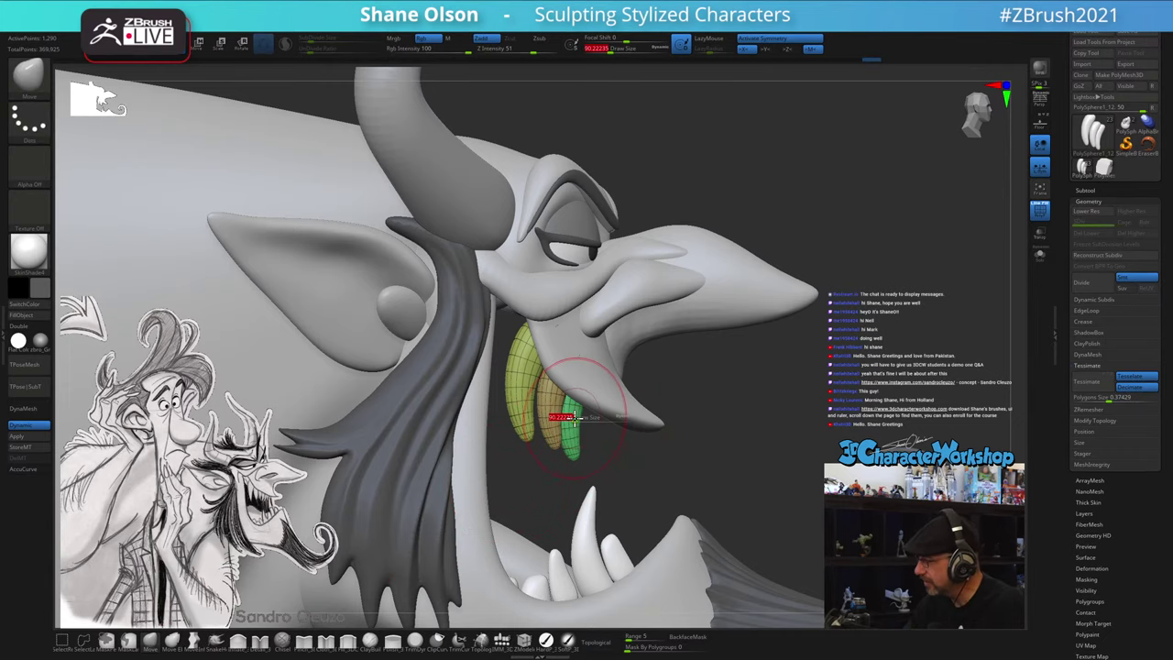
mouse_move(575, 418)
mouse_down()
mouse_move(582, 403)
mouse_move(586, 448)
mouse_move(605, 412)
mouse_move(589, 430)
mouse_up()
key(ctrl+z)
click(596, 641)
- Nudge and smooth the front upper fangs with topological Move, varying the draw size between about 39 and 112
key(s)
right_drag(589, 429, 587, 450)
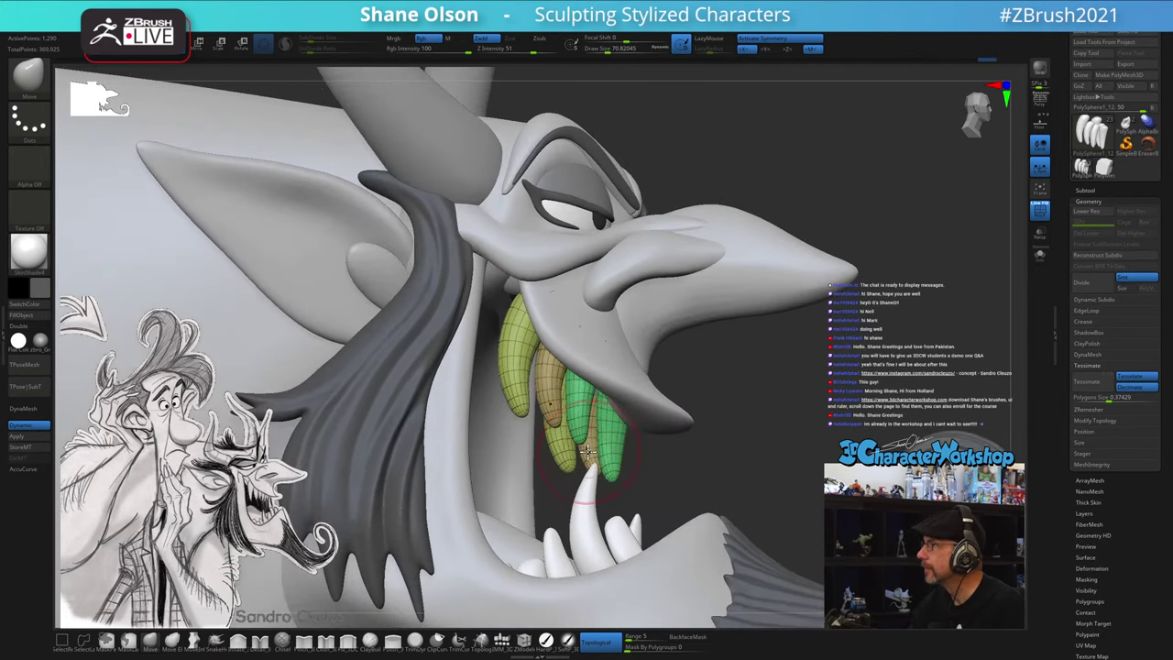
key(s)
drag(578, 460, 572, 460)
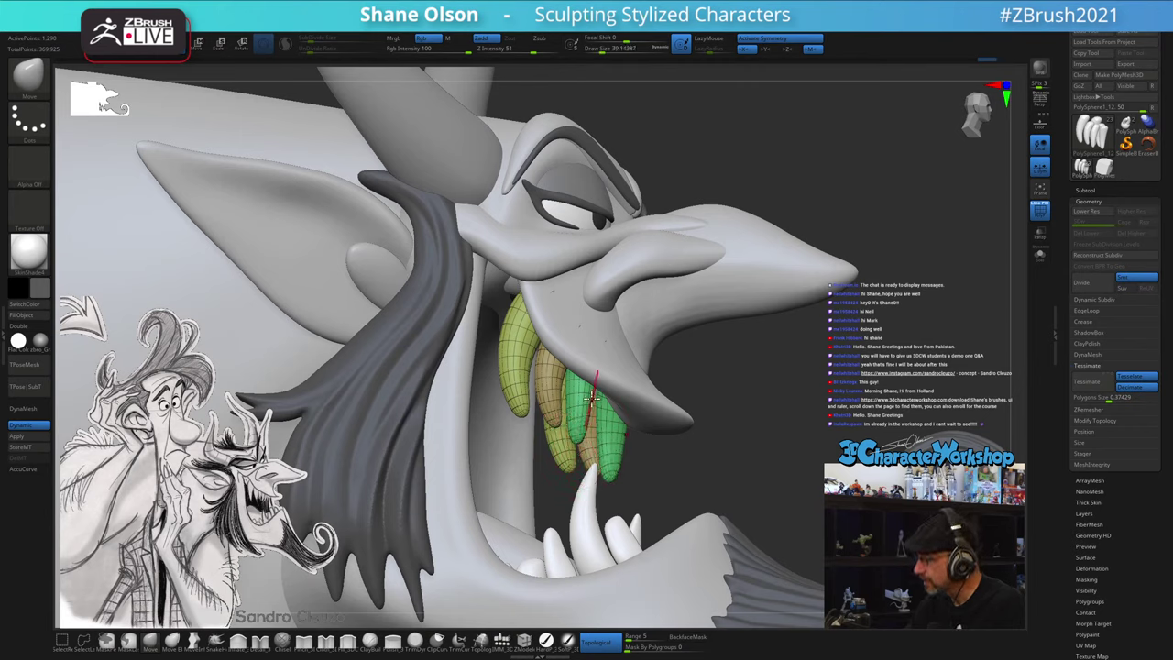
key(s)
drag(585, 418, 578, 412)
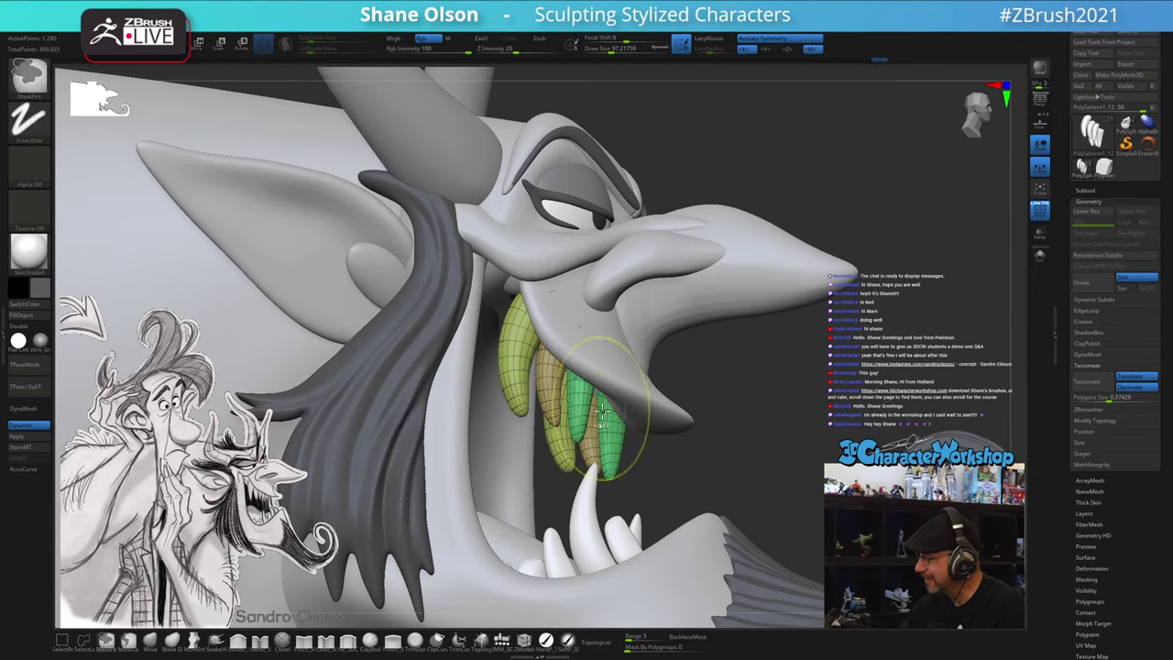
click(605, 646)
key(shift)
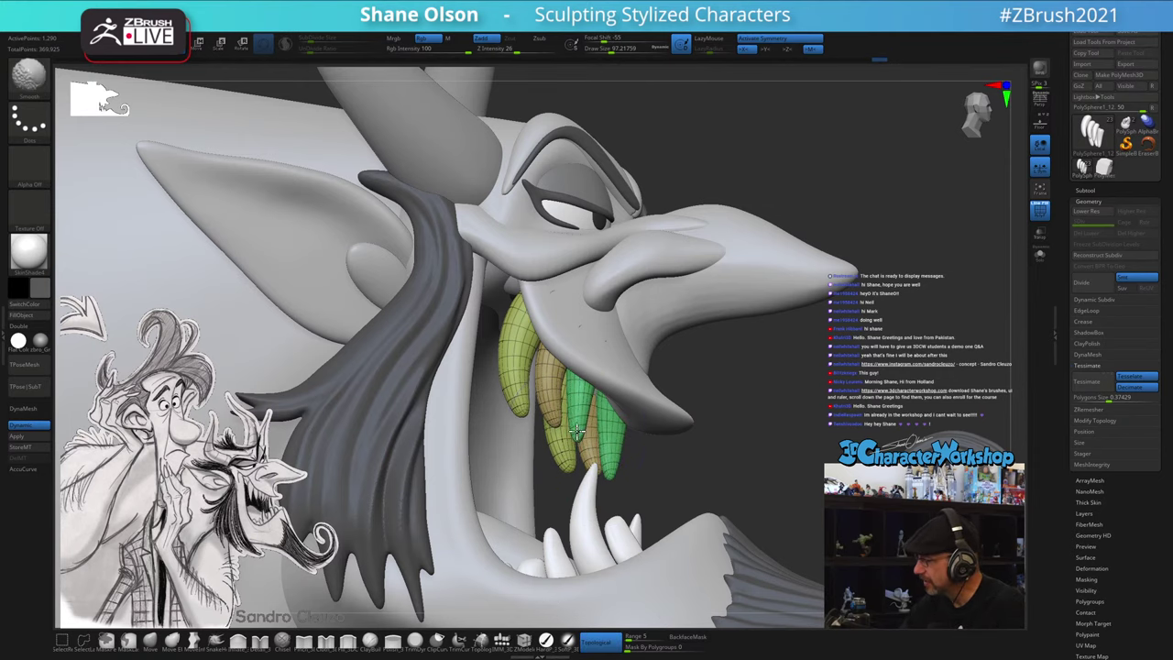
key(shift)
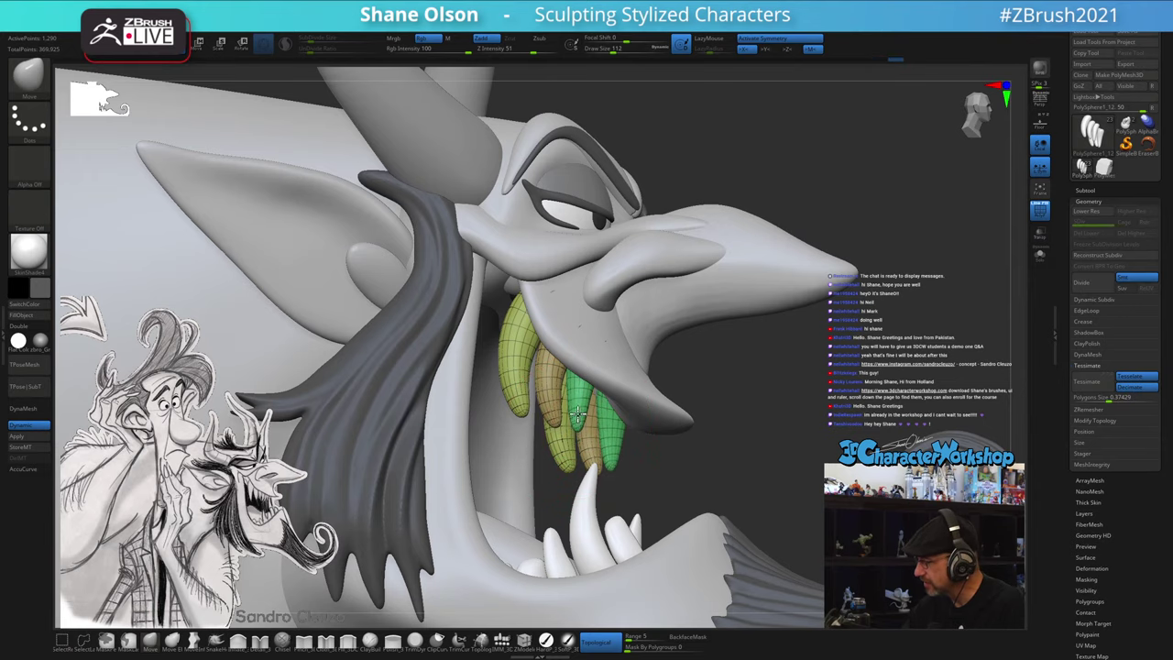
mouse_move(576, 417)
right_down()
mouse_move(562, 424)
mouse_move(541, 408)
mouse_move(556, 423)
mouse_move(493, 364)
mouse_move(481, 322)
mouse_move(572, 354)
mouse_move(644, 414)
right_up()
- Turn on transparency to reveal the fang roots behind the lip and return to the Move brush in side view
key(w)
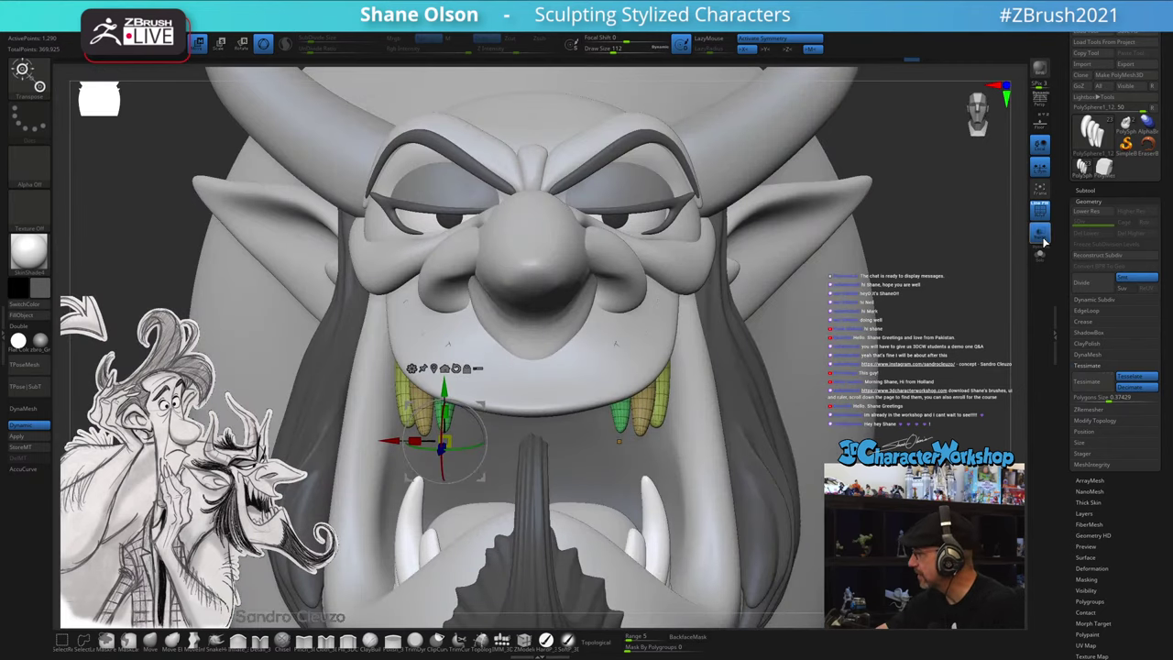
click(1041, 236)
mouse_move(547, 385)
right_down()
mouse_move(553, 361)
mouse_move(546, 376)
right_up()
key(q)
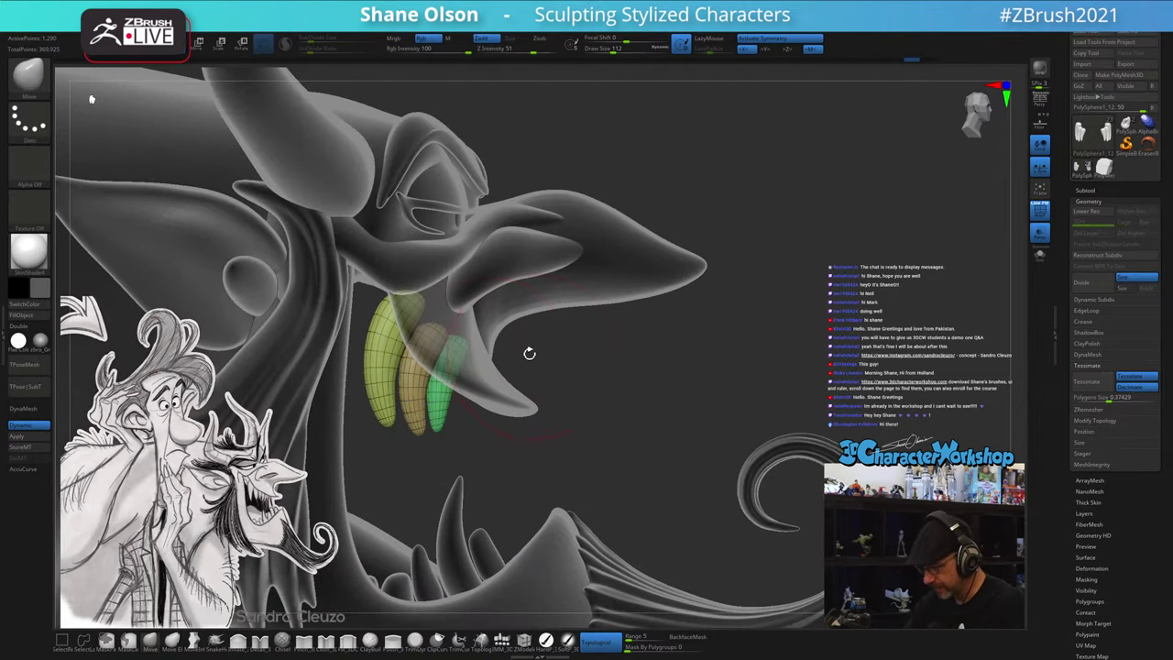
- Move the fang roots together without topological masking, set the draw size to about 124 and re-enable the masking
click(599, 640)
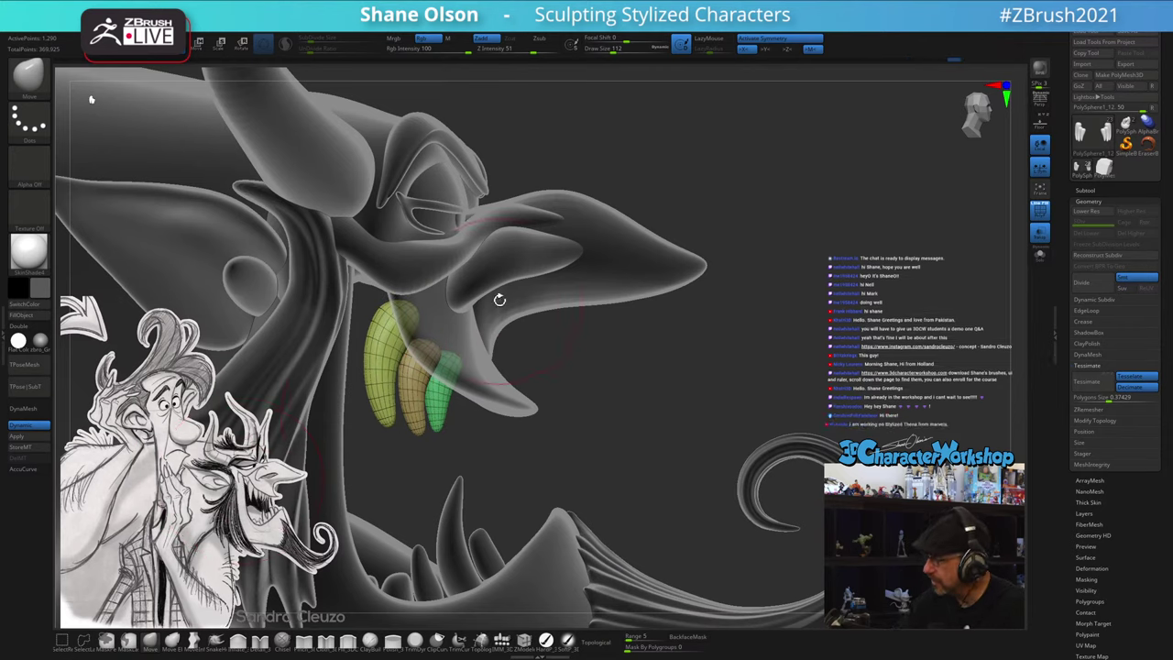
key(s)
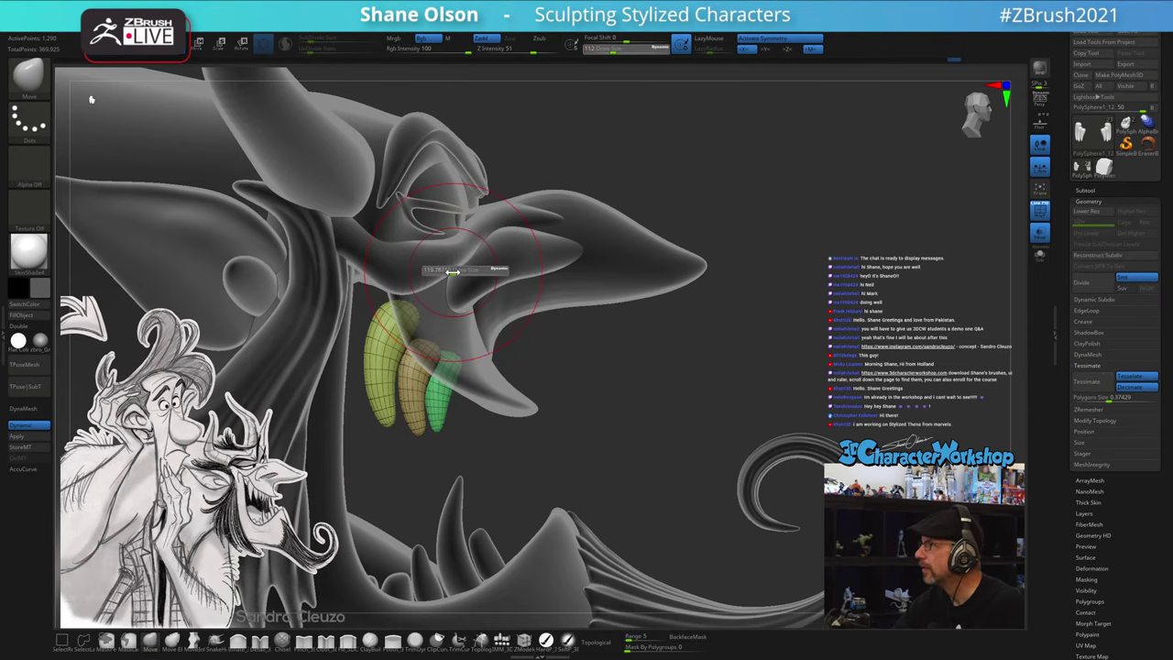
ctrl+right_drag(460, 255, 484, 273)
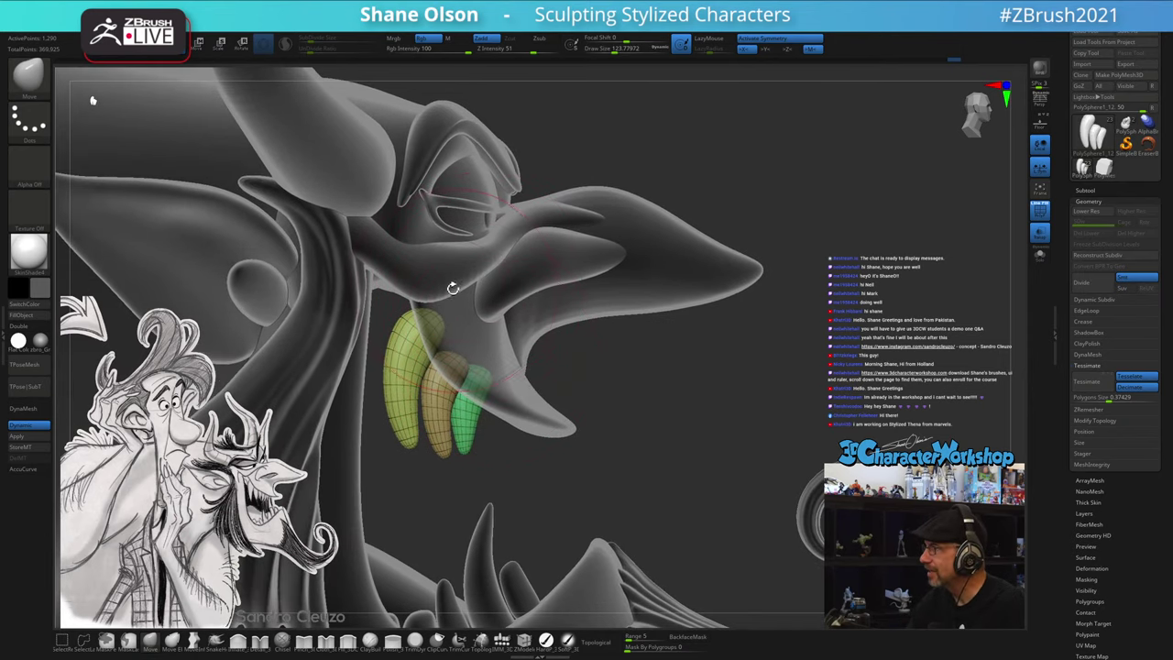
click(598, 641)
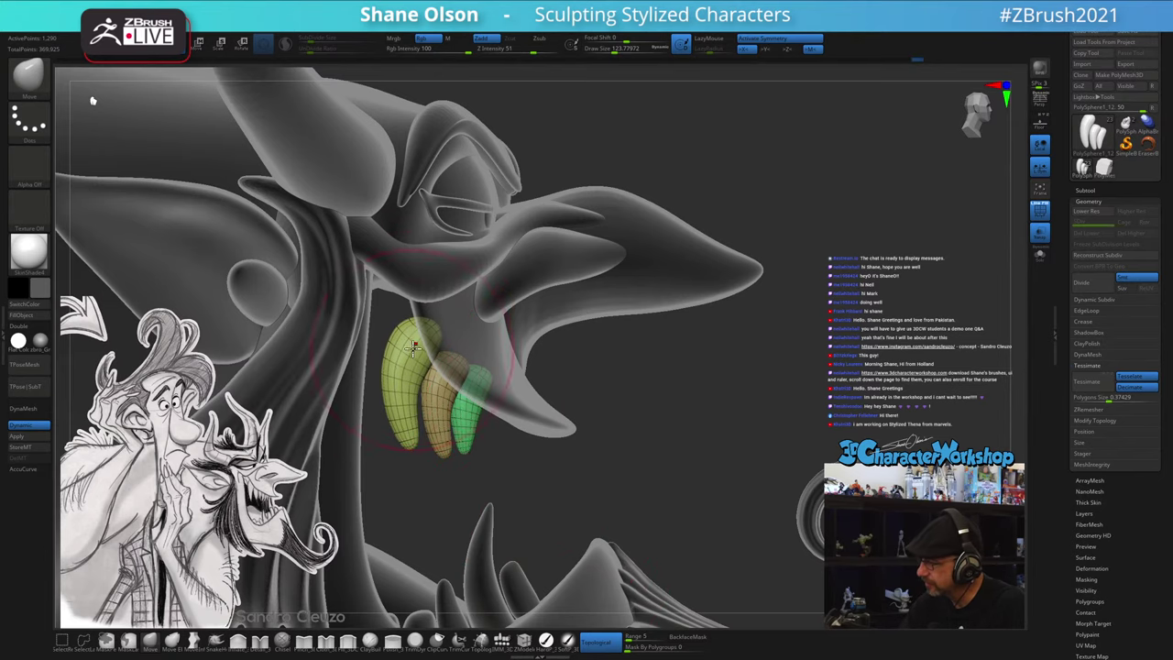
- Reshape the middle upper fang from the front and side with Move, then smooth it at draw size about 62
drag(574, 383, 531, 368)
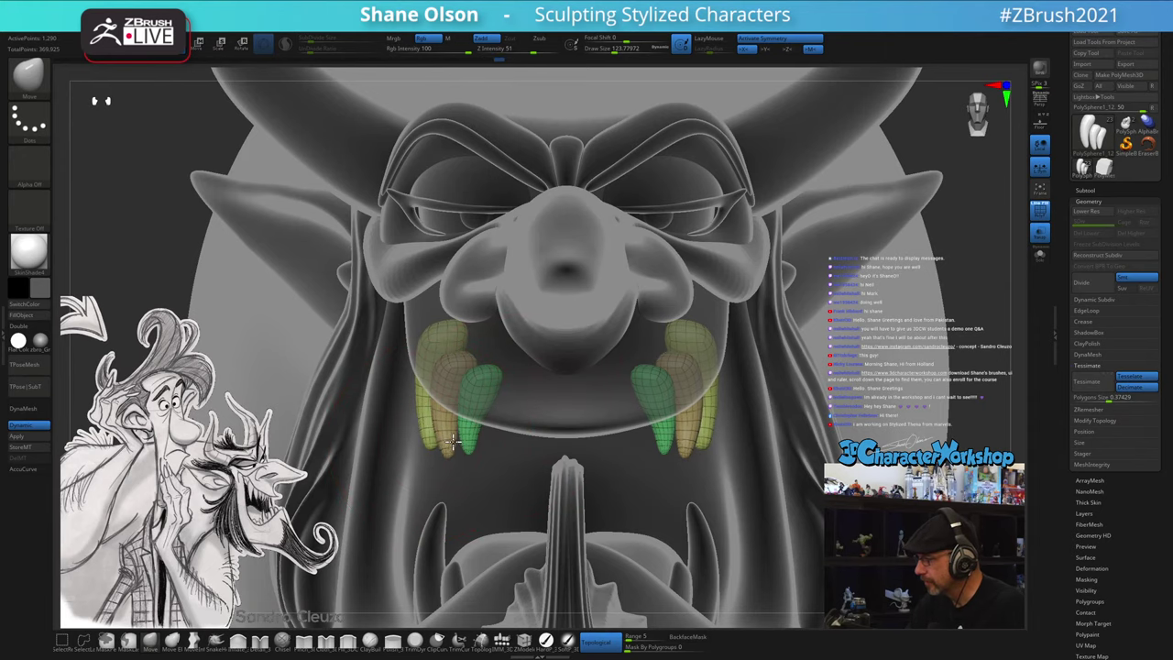
drag(452, 442, 460, 443)
drag(471, 529, 546, 520)
key(s)
drag(444, 414, 439, 414)
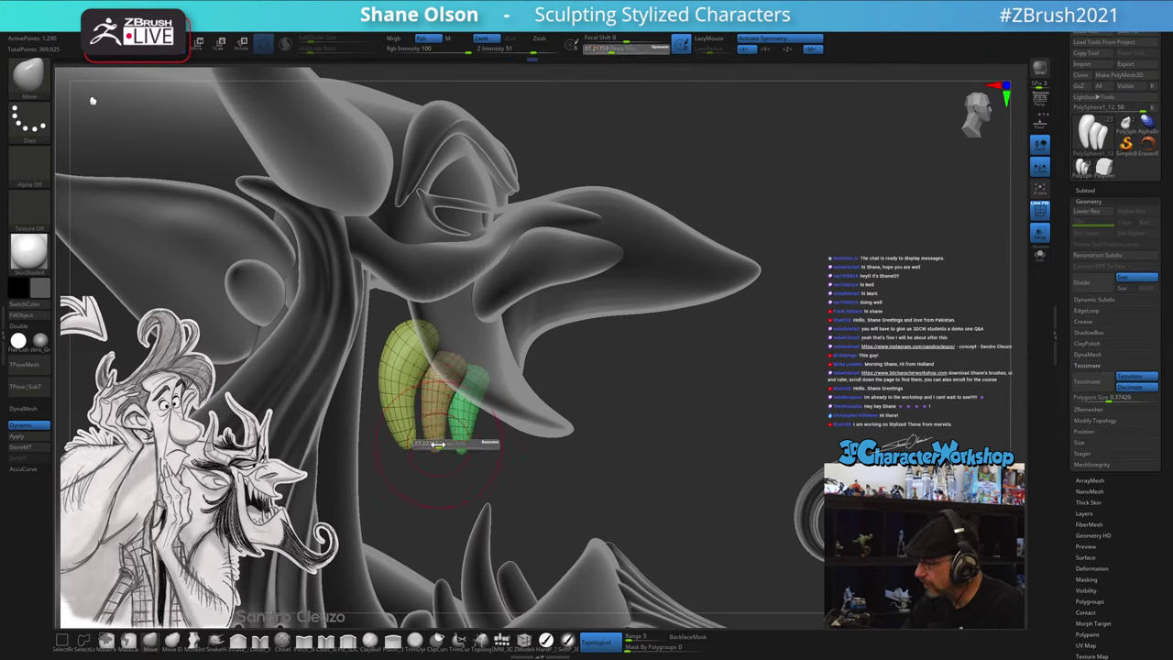
key(shift)
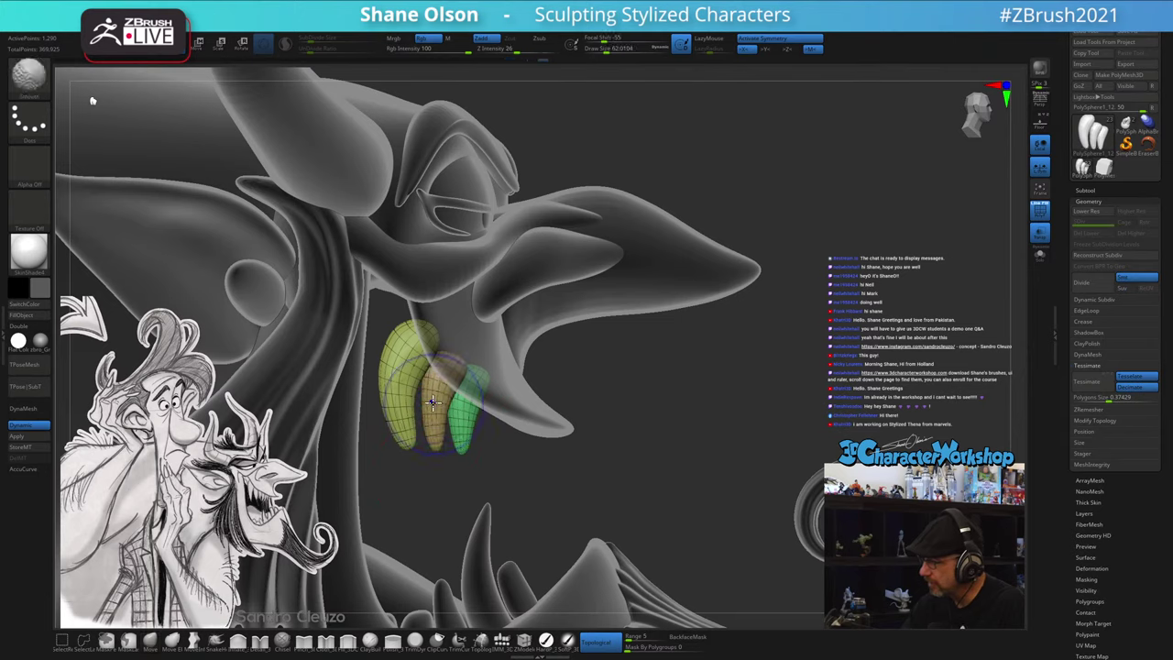
shift+drag(444, 386, 458, 357)
key(shift)
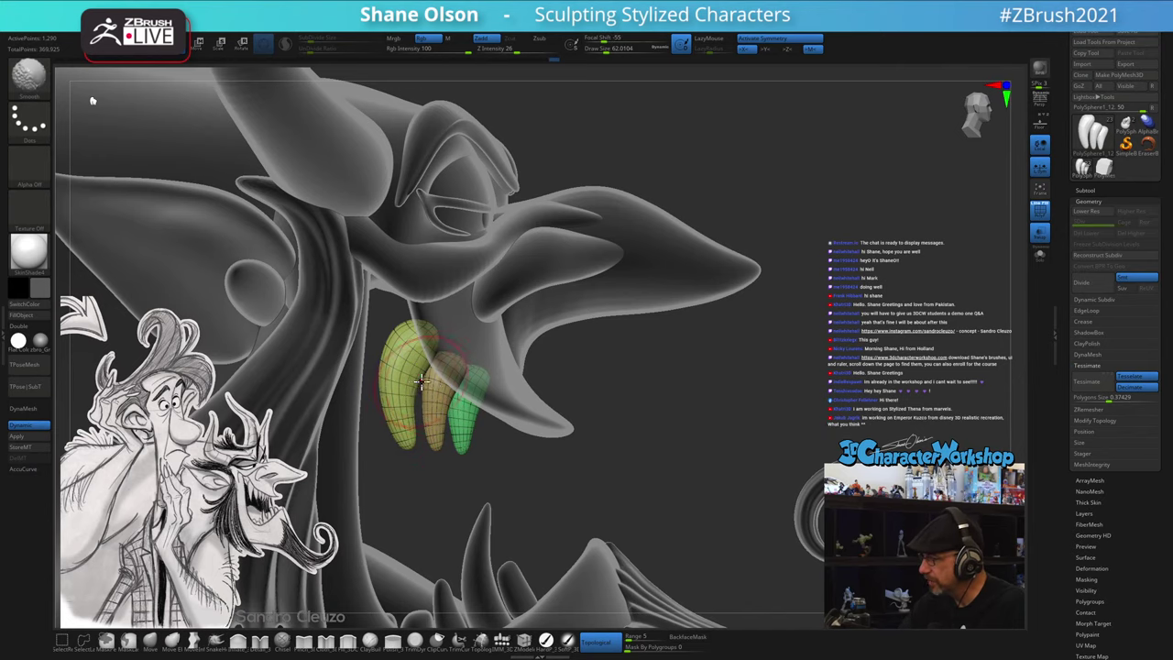
- Refine the curve and roots of the rear and front upper fangs with Move, at draw sizes from about 48 to 71
ctrl+right_drag(421, 381, 434, 388)
key(s)
drag(434, 388, 430, 389)
key(s)
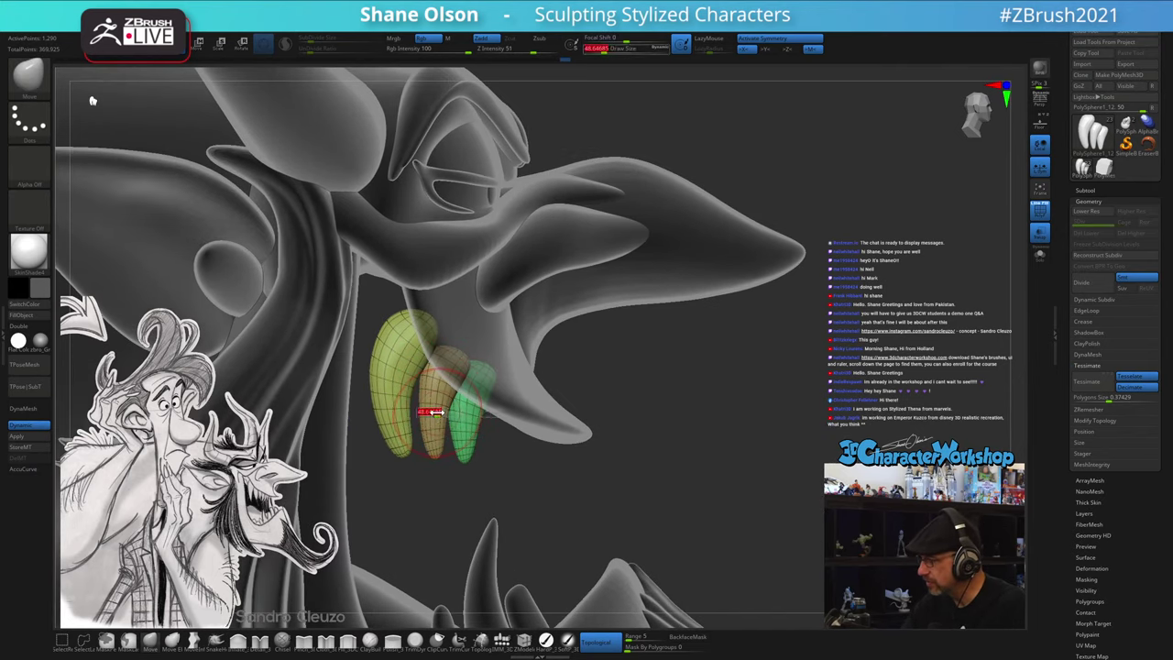
mouse_move(431, 412)
right_down()
mouse_move(443, 412)
mouse_move(460, 369)
mouse_move(467, 417)
mouse_move(490, 419)
mouse_move(516, 370)
mouse_move(481, 363)
mouse_move(554, 355)
right_up()
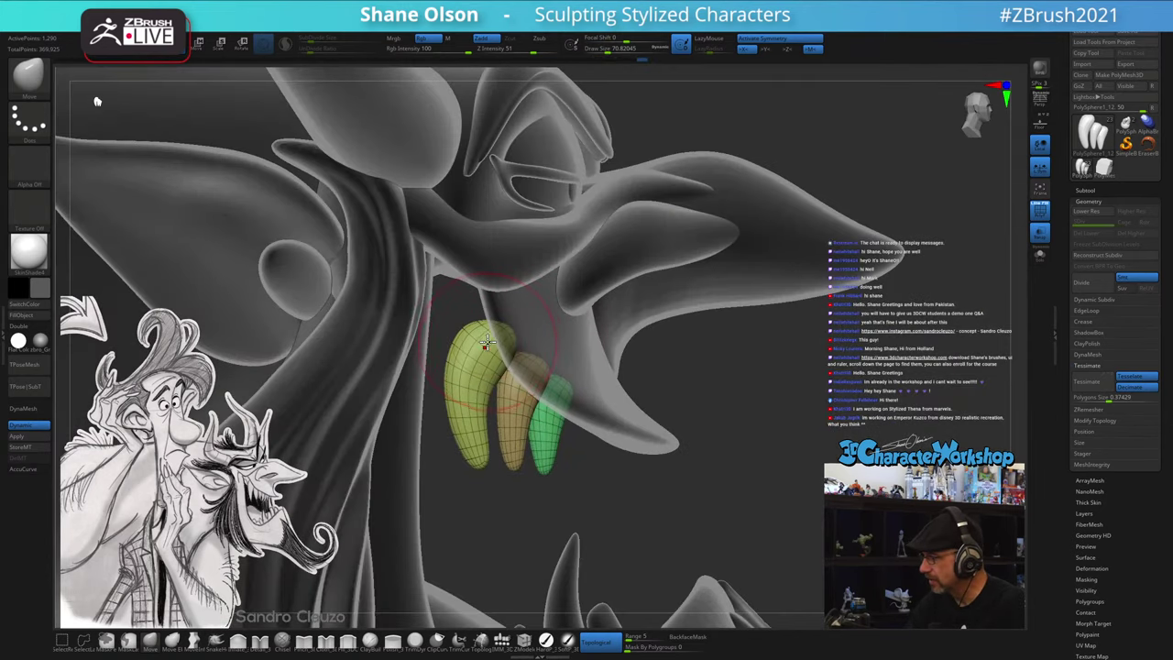
mouse_move(486, 343)
shift+mouse_down()
mouse_move(495, 327)
mouse_move(570, 360)
shift+mouse_up()
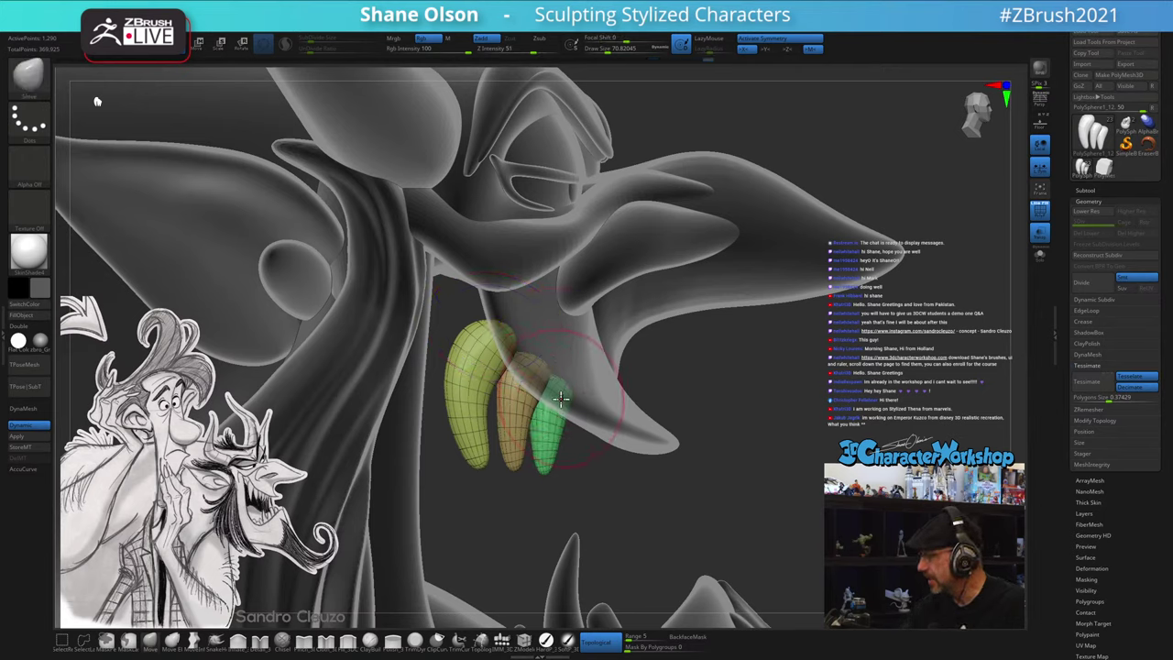
drag(599, 411, 550, 445)
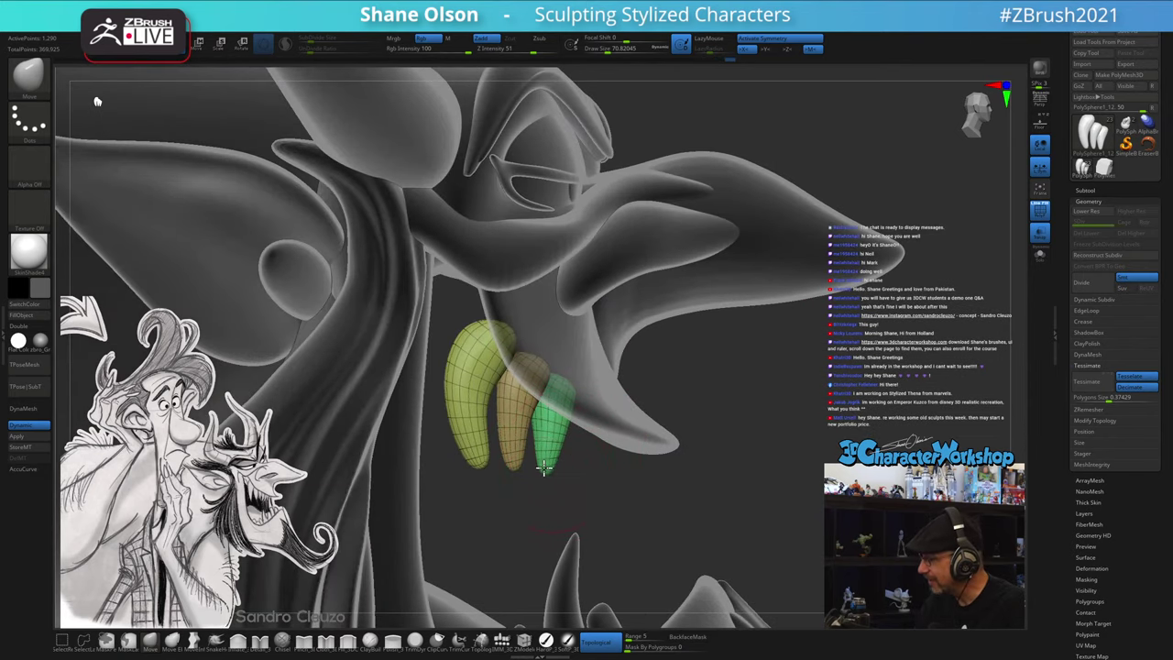
- Adjust the spacing of the three upper fangs from front, three-quarter and side views with a draw size of 112
shift+drag(647, 470, 607, 474)
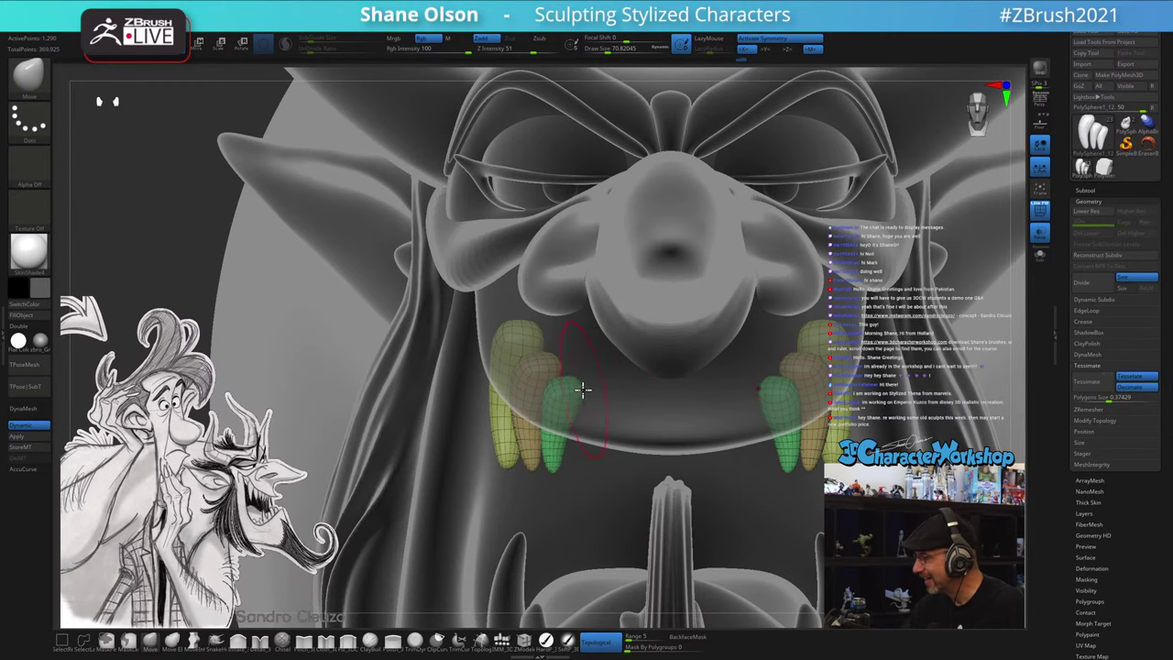
right_drag(598, 389, 573, 403)
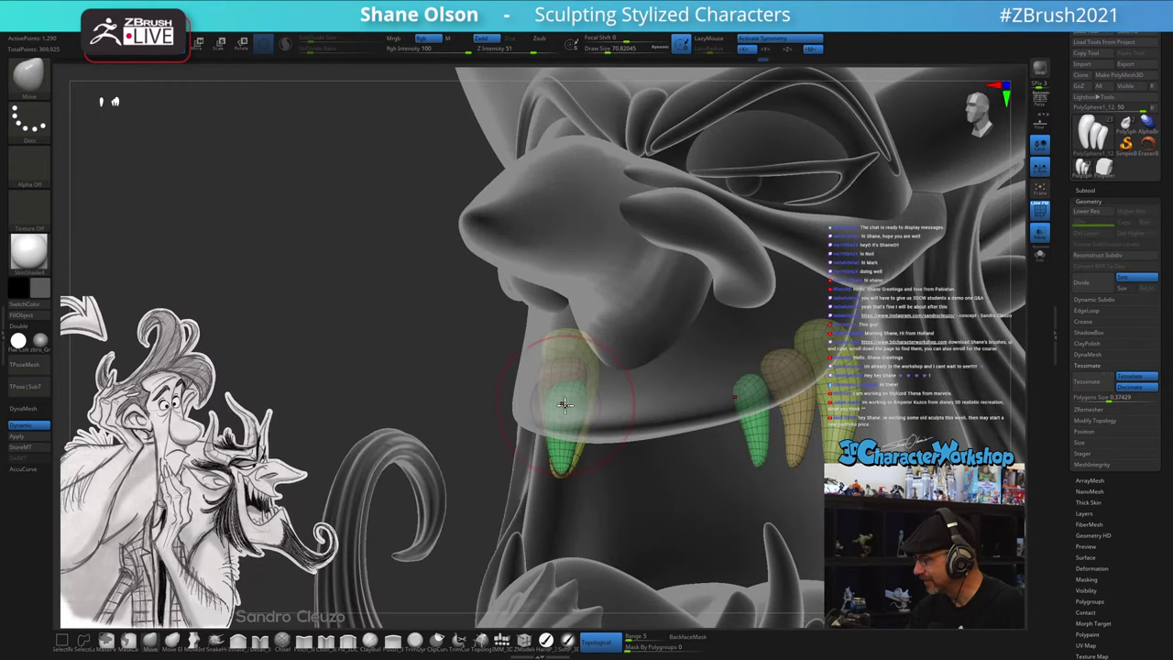
key(s)
drag(569, 404, 567, 400)
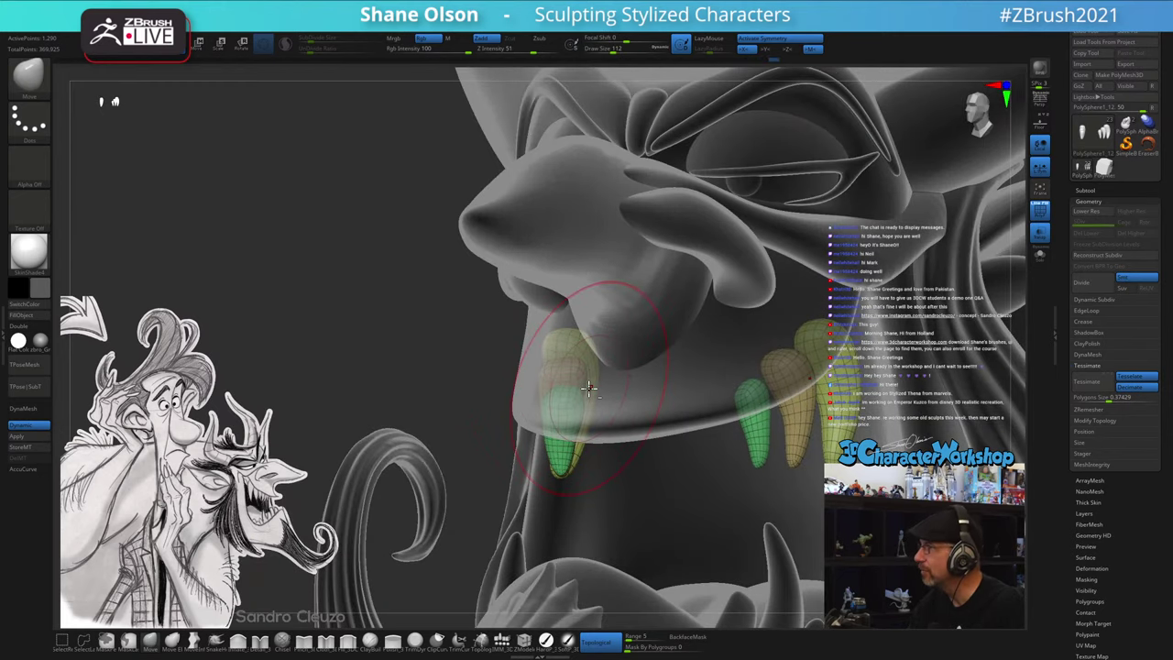
mouse_move(589, 388)
right_down()
mouse_move(594, 380)
mouse_move(577, 388)
mouse_move(617, 398)
mouse_move(696, 389)
mouse_move(674, 348)
right_up()
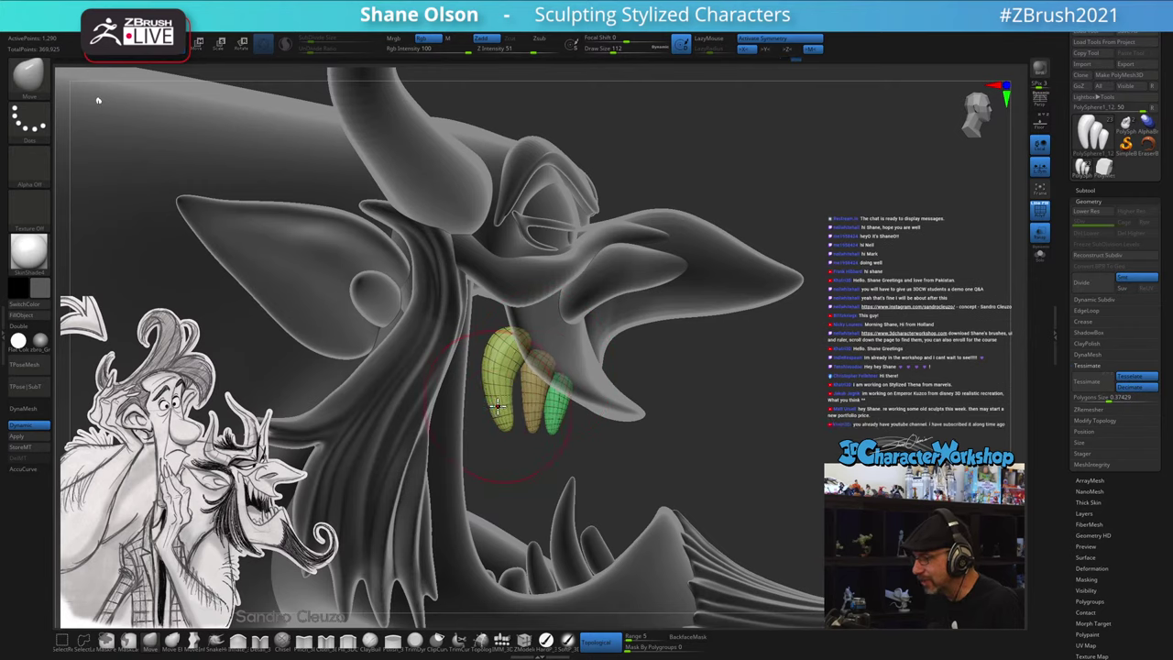
drag(727, 388, 681, 391)
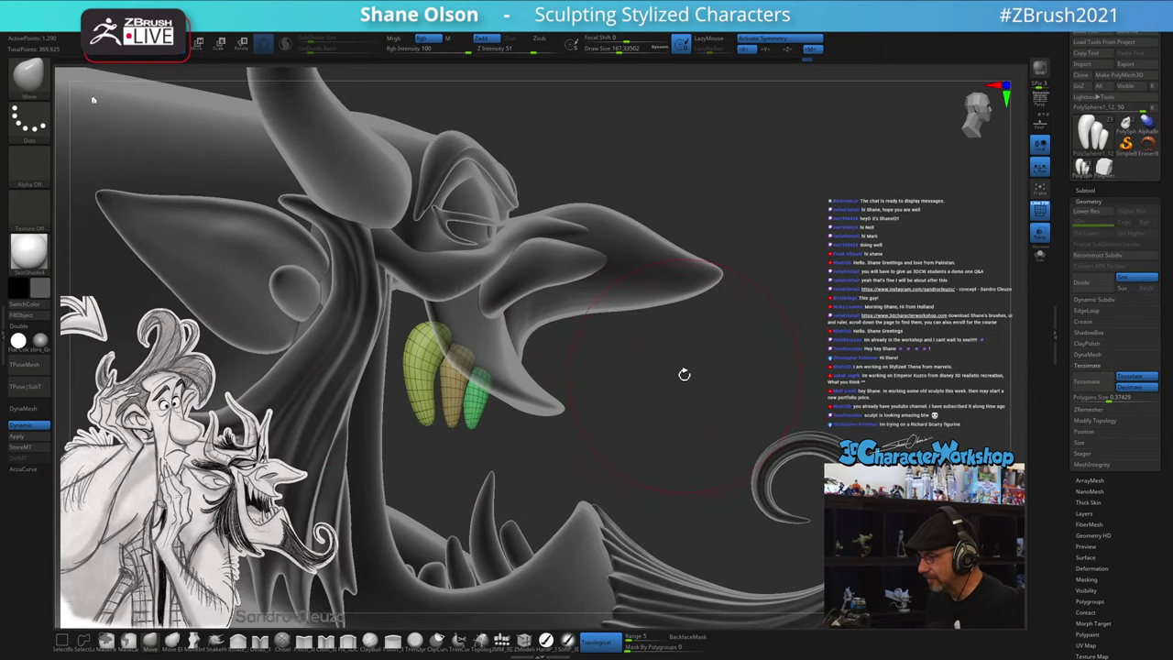
- Mask all but the front upper fang, duplicate it forward under the lip as a fourth tooth and clear the mask
key(s)
key(w)
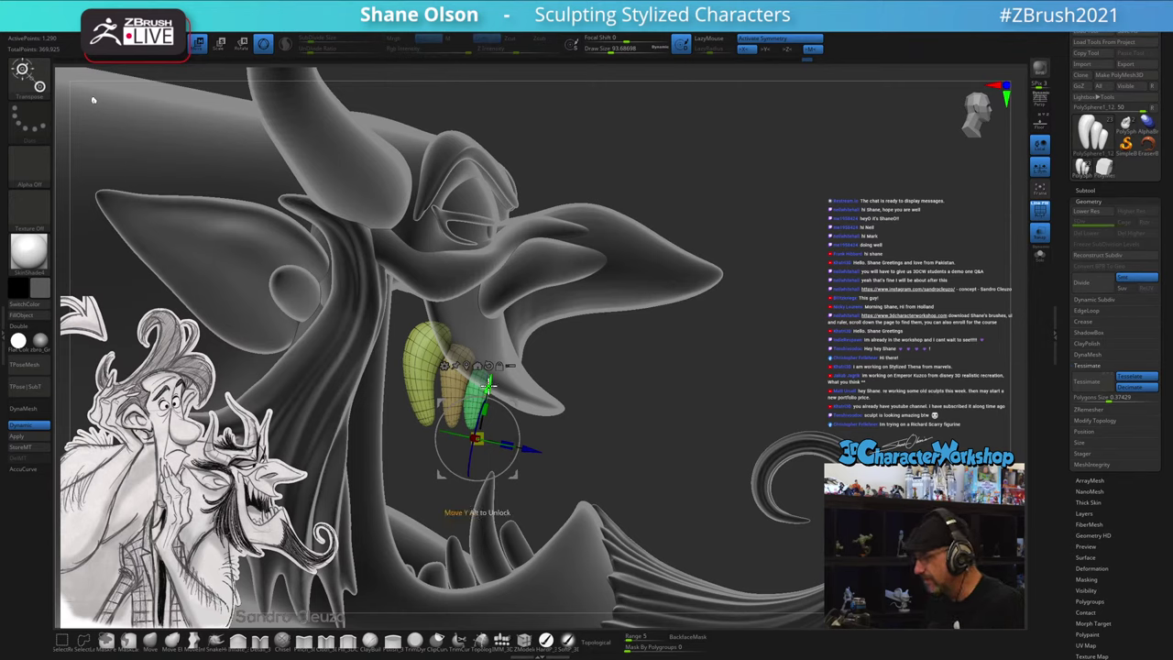
ctrl+click(477, 384)
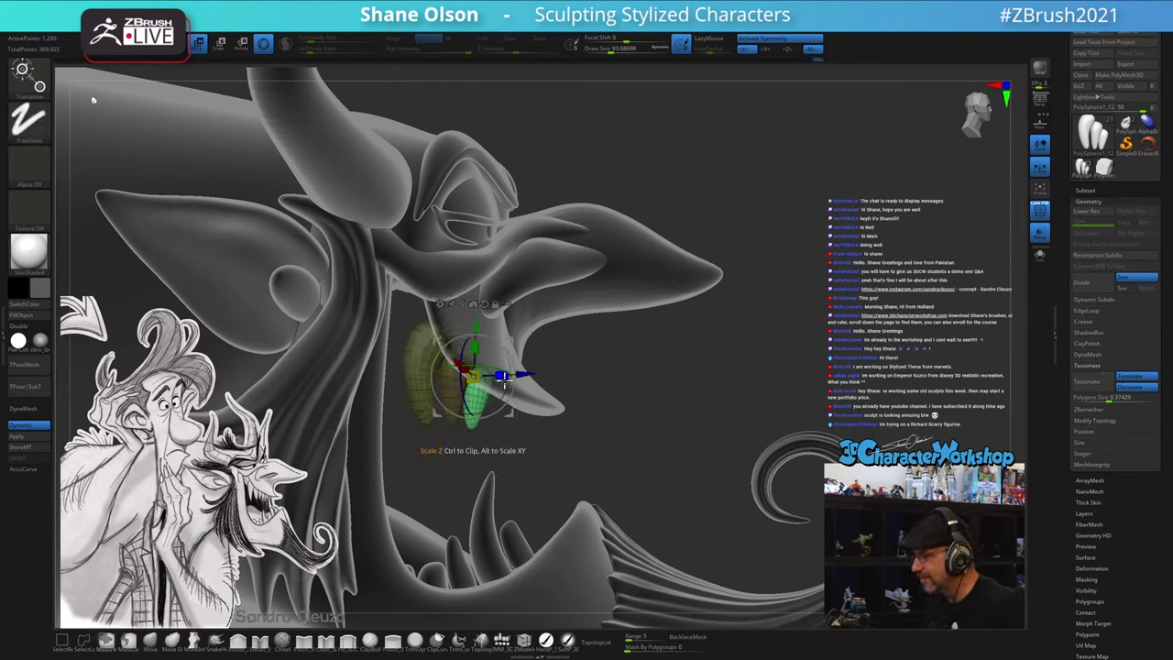
ctrl+drag(516, 343, 541, 358)
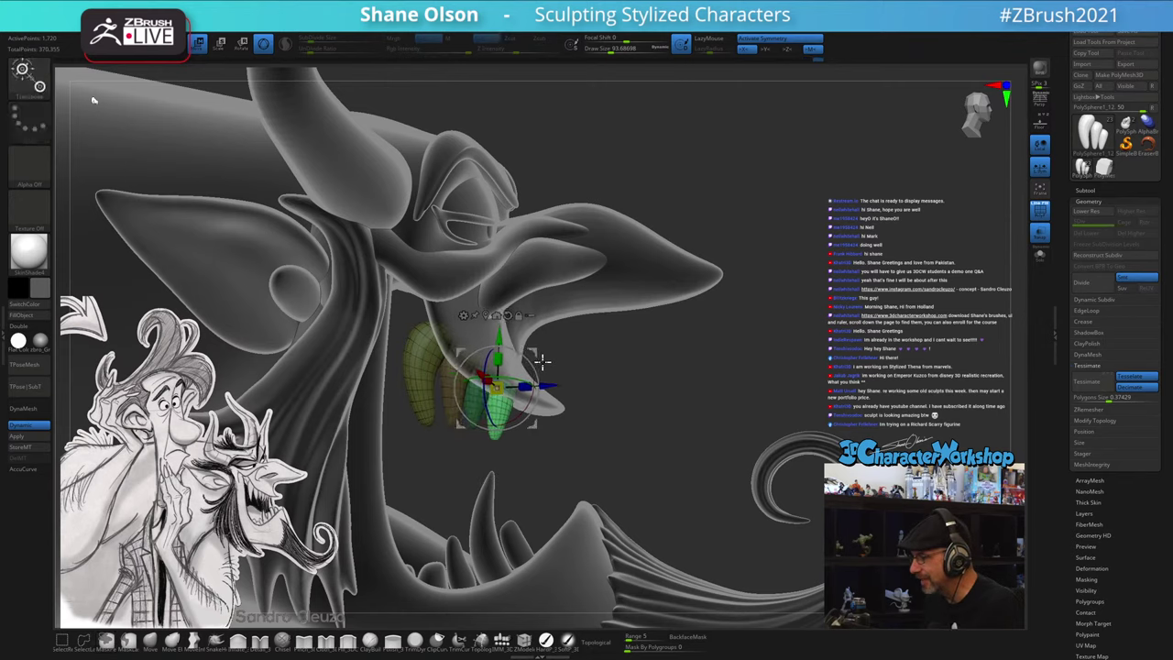
ctrl+click(653, 363)
mouse_move(669, 364)
ctrl+mouse_down()
mouse_move(698, 371)
mouse_move(718, 357)
ctrl+mouse_up()
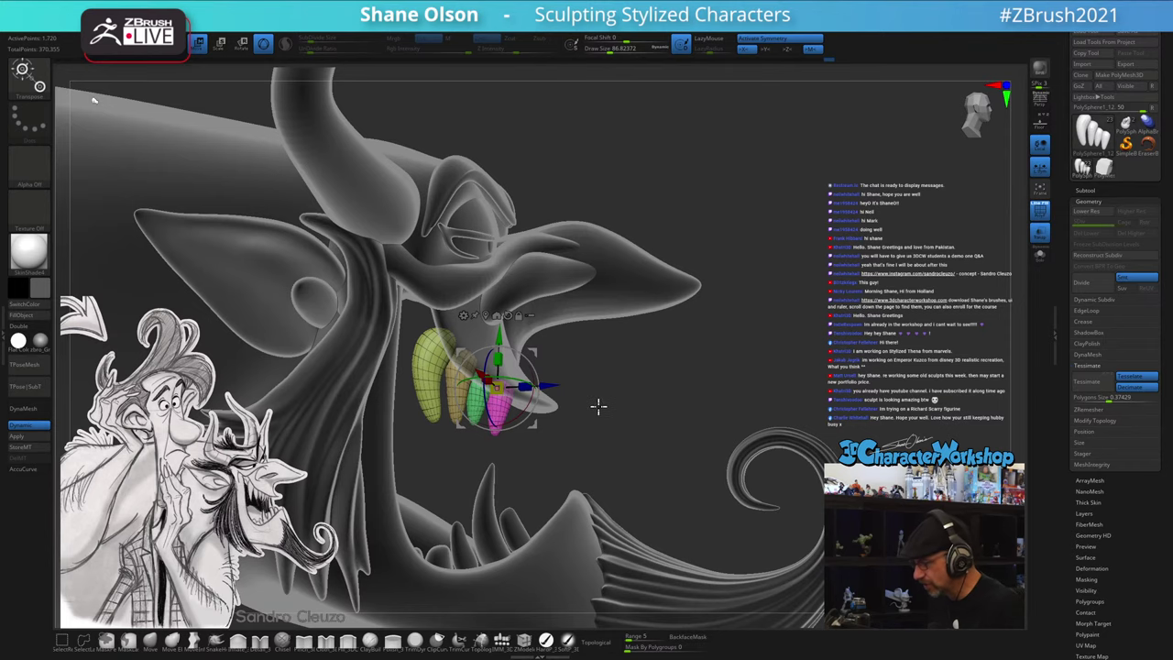
- Isolate the newest fang with a mask and shift it inward from the front view, checking its placement from the side
shift+drag(666, 385, 649, 385)
shift+drag(675, 335, 617, 347)
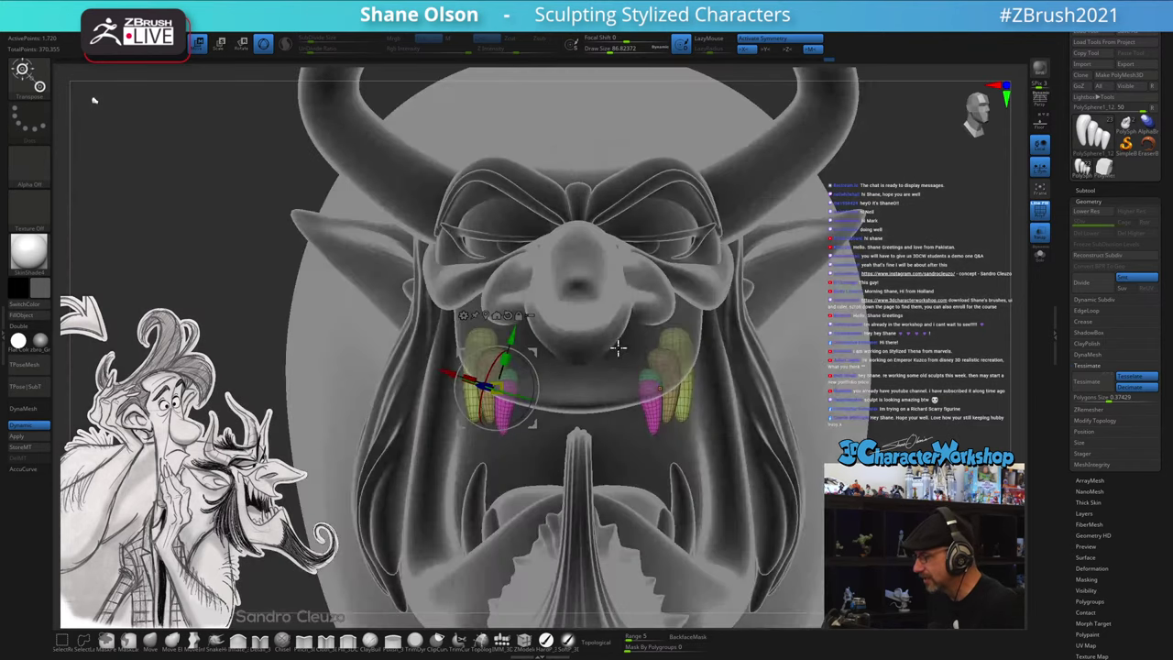
ctrl+click(502, 416)
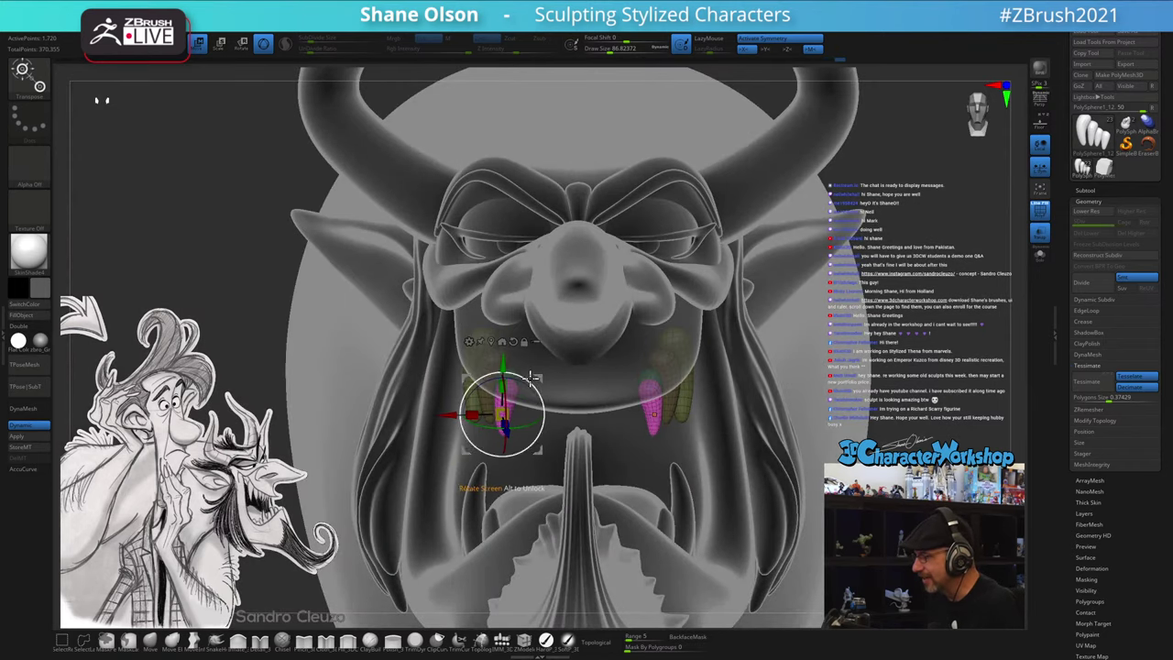
drag(539, 377, 550, 374)
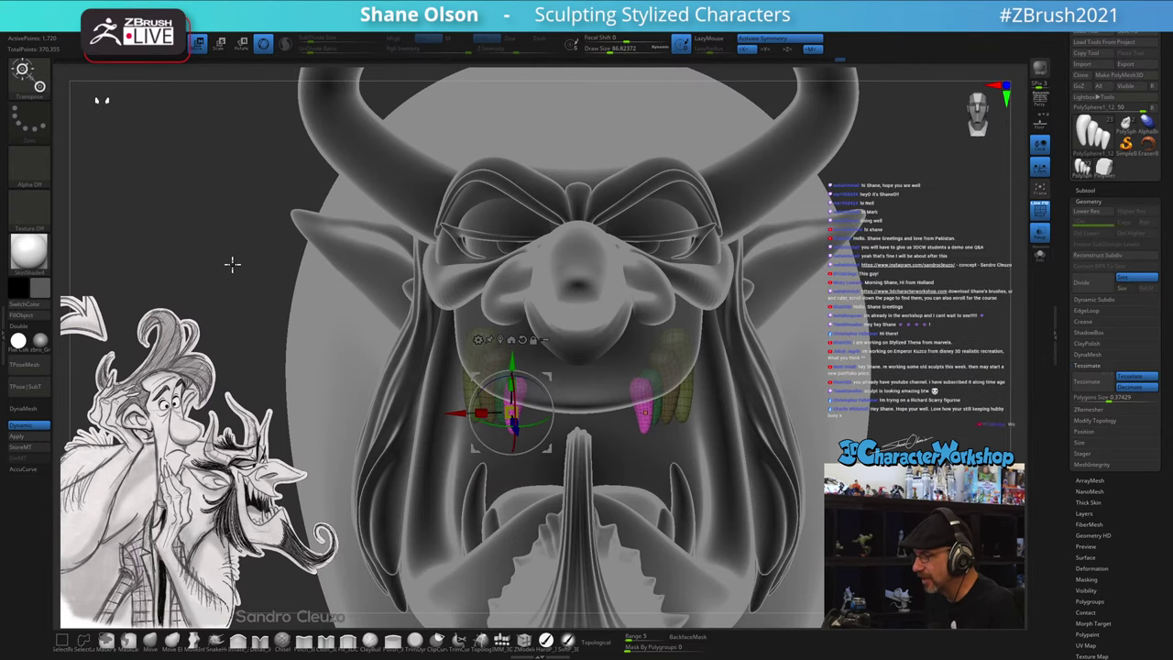
alt+drag(232, 265, 258, 270)
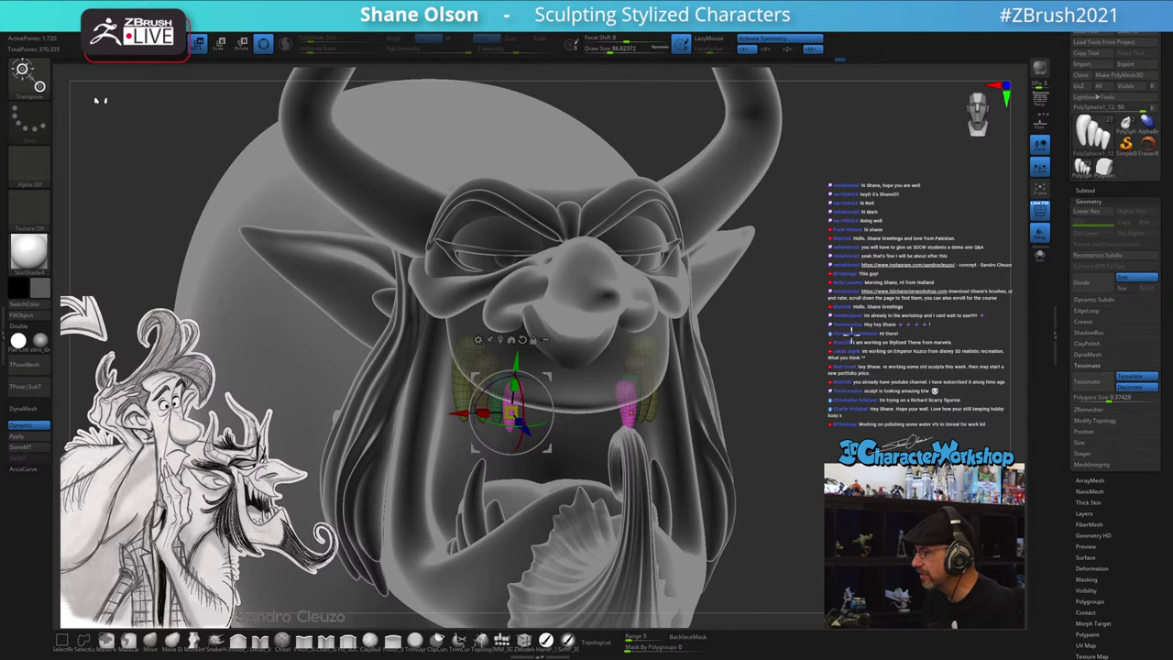
alt+drag(851, 336, 849, 351)
drag(757, 349, 813, 349)
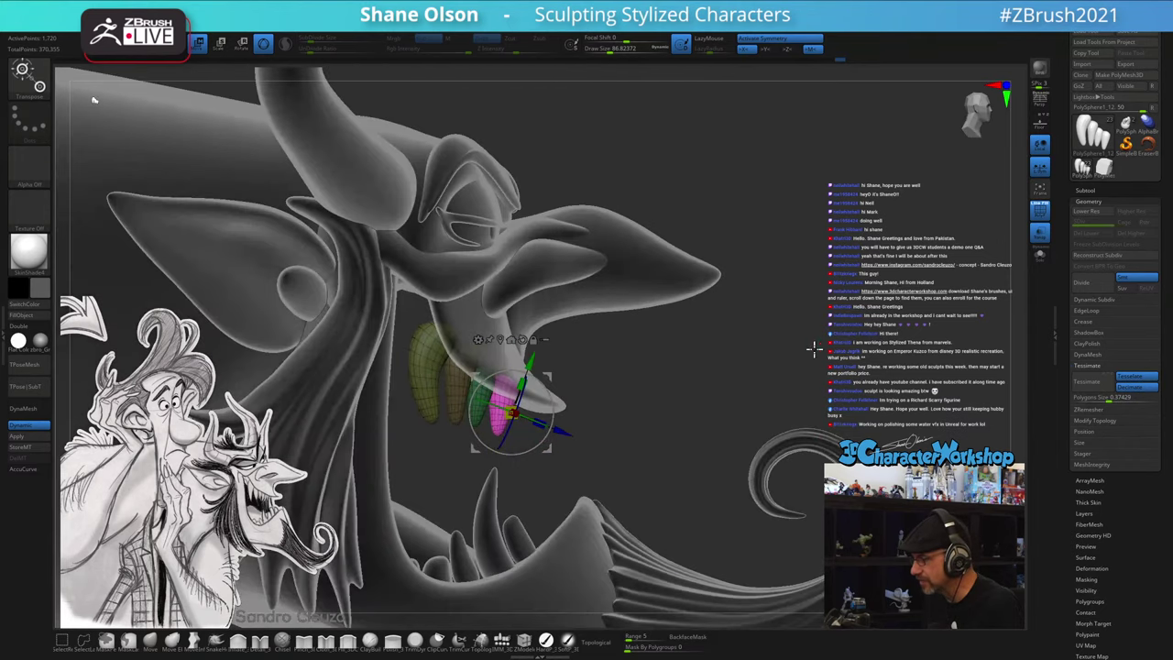
- Place the transform pivot near the roots of the newest fang and its neighbour, masking around the neighbour, and clear the mask
alt+drag(687, 375, 695, 376)
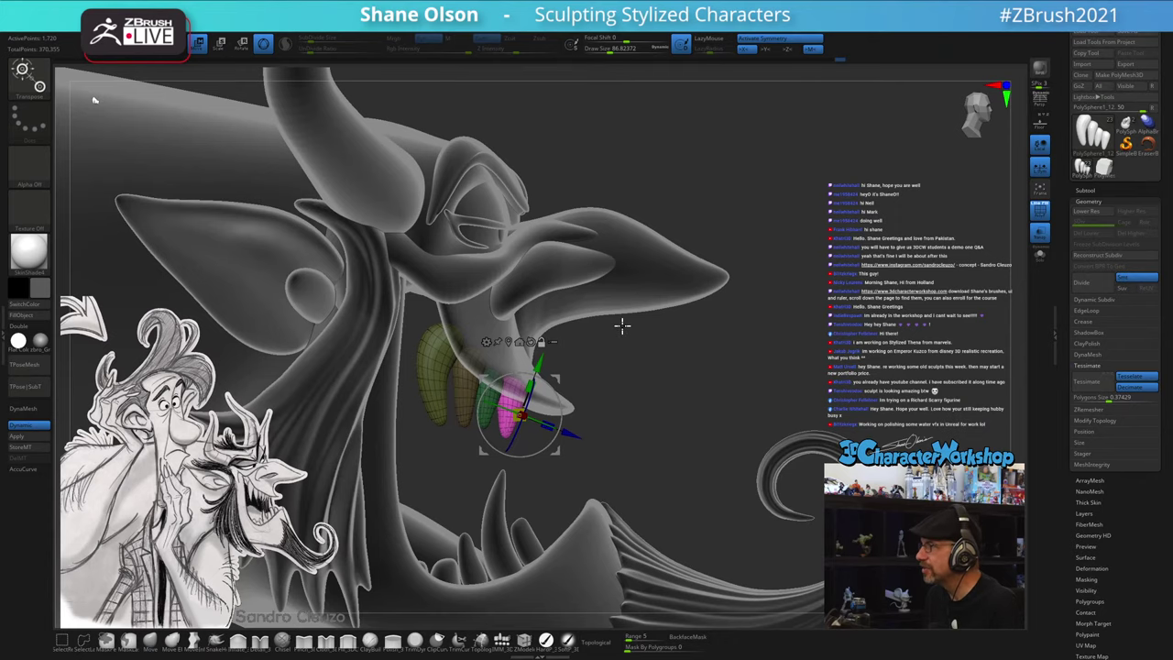
drag(560, 373, 550, 345)
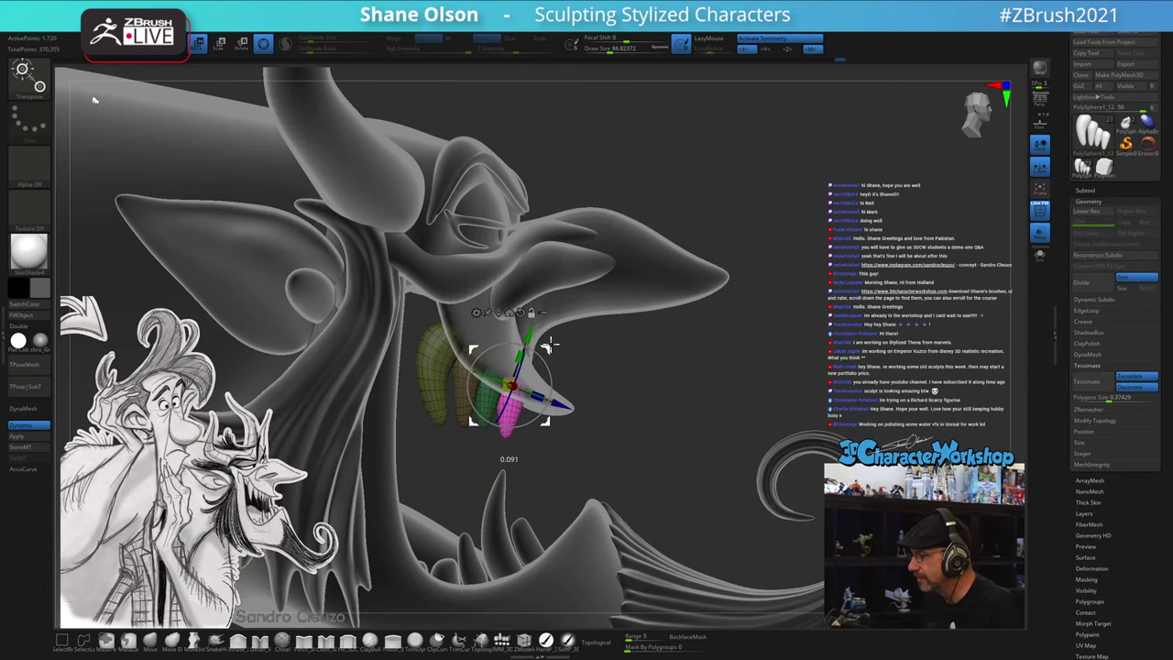
mouse_move(666, 372)
mouse_down()
mouse_move(606, 357)
mouse_move(576, 380)
mouse_move(544, 352)
mouse_move(526, 378)
mouse_up()
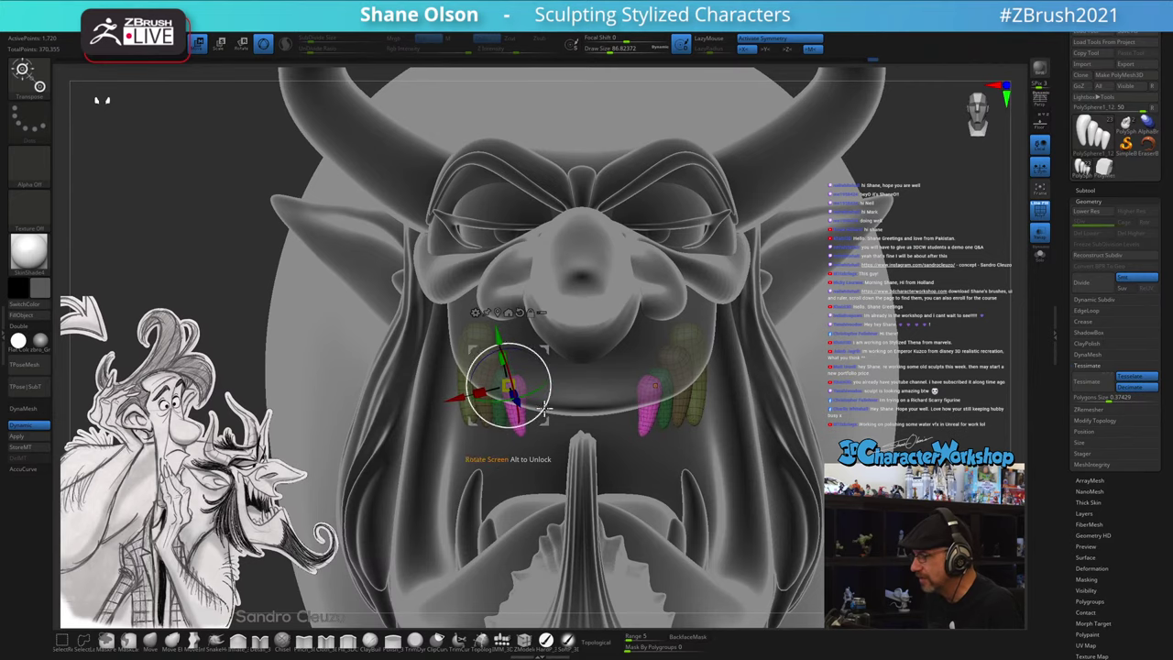
ctrl+click(499, 412)
drag(531, 379, 536, 348)
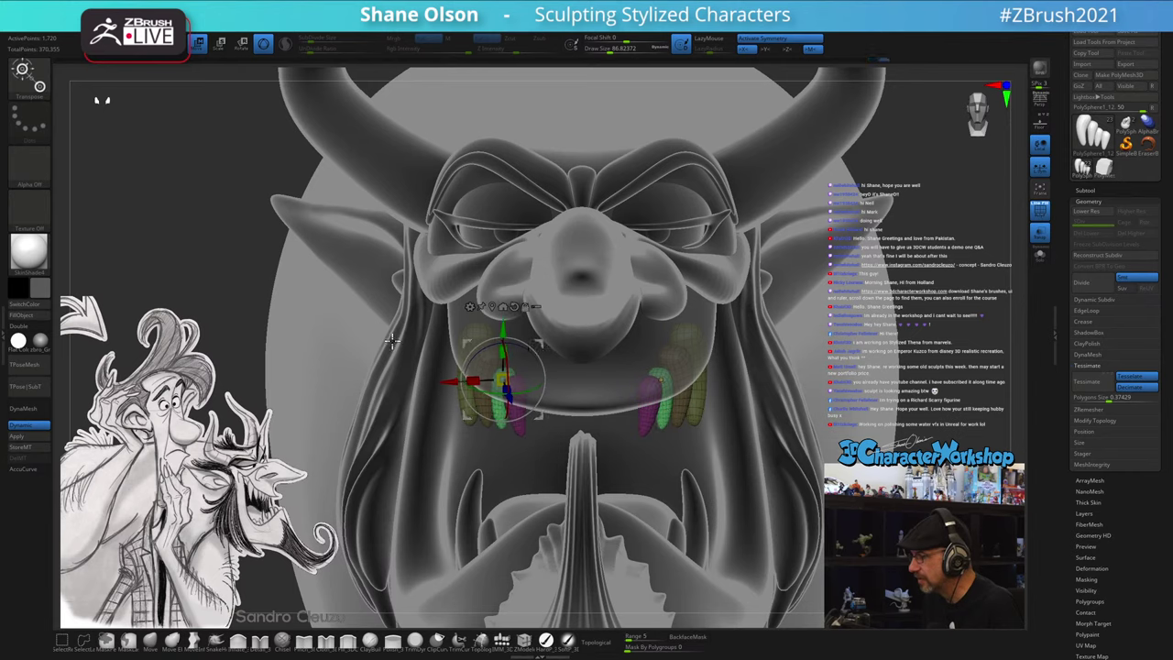
ctrl+drag(198, 258, 213, 273)
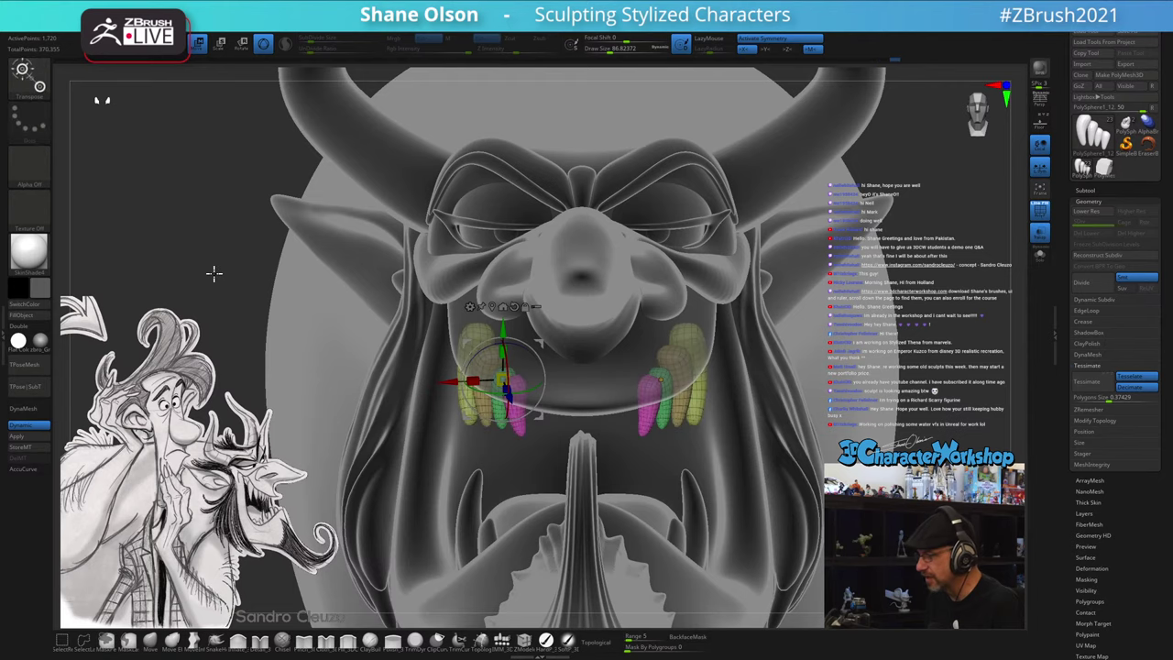
- Hide the wireframe, return to the Move brush and turn off the see-through display of the head
key(shift+f)
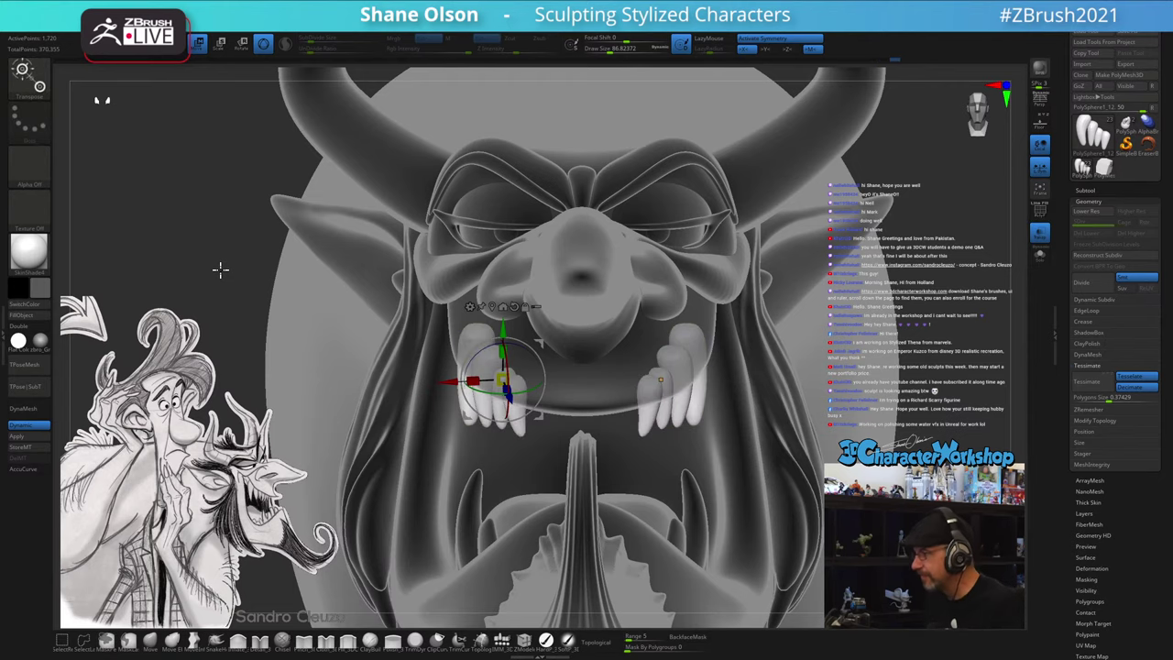
alt+drag(220, 269, 217, 259)
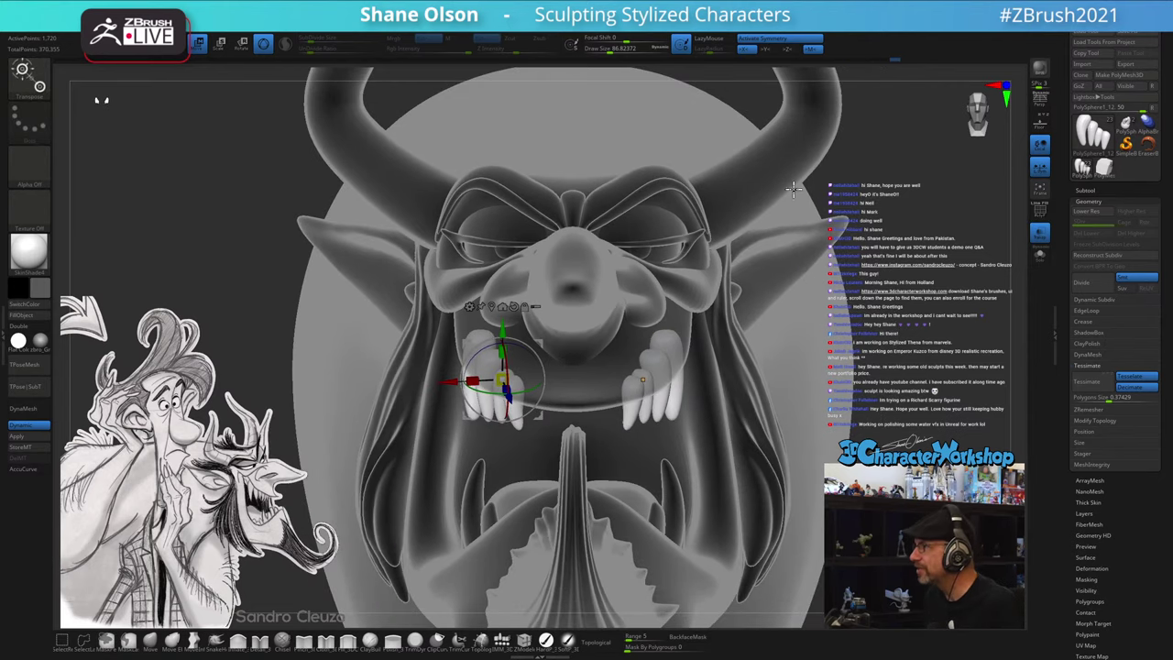
mouse_move(906, 361)
alt+mouse_down()
mouse_move(837, 364)
mouse_move(819, 325)
mouse_move(800, 327)
alt+mouse_up()
key(q)
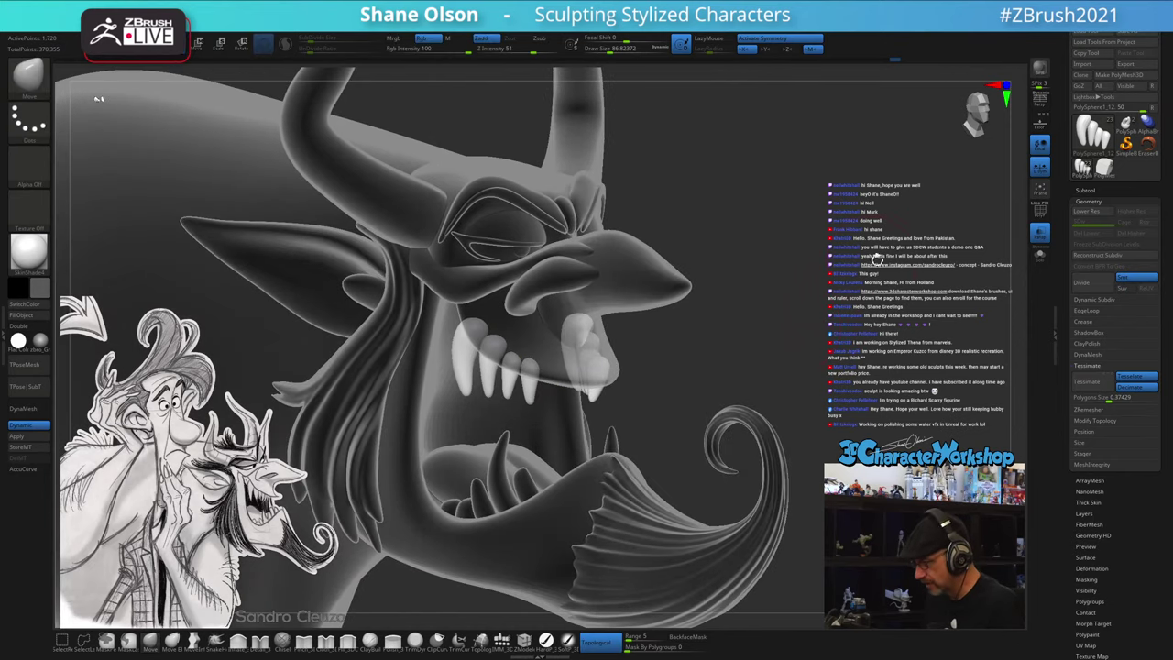
click(1039, 236)
drag(864, 269, 812, 324)
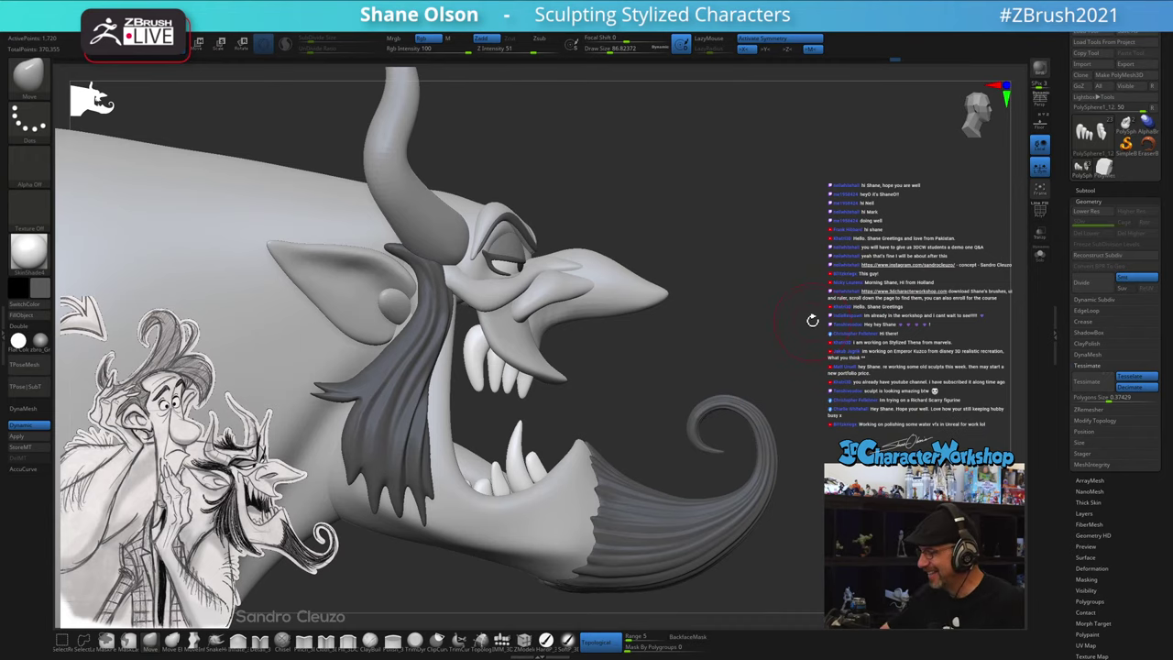
- Adjust the placement and shape of the front upper fangs with Move, reducing the draw size from about 128 to 49
drag(613, 379, 472, 355)
key(s)
drag(468, 354, 478, 353)
drag(621, 345, 586, 349)
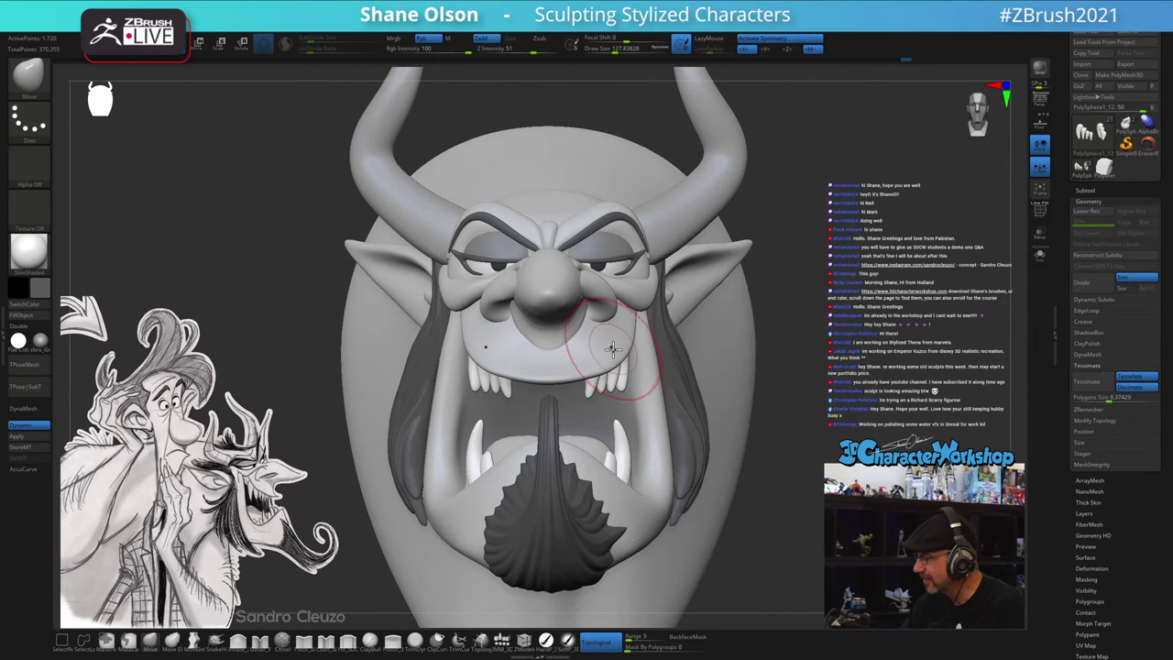
mouse_move(629, 353)
right_down()
mouse_move(649, 345)
mouse_move(712, 393)
mouse_move(623, 375)
mouse_move(641, 389)
mouse_move(735, 342)
mouse_move(735, 378)
right_up()
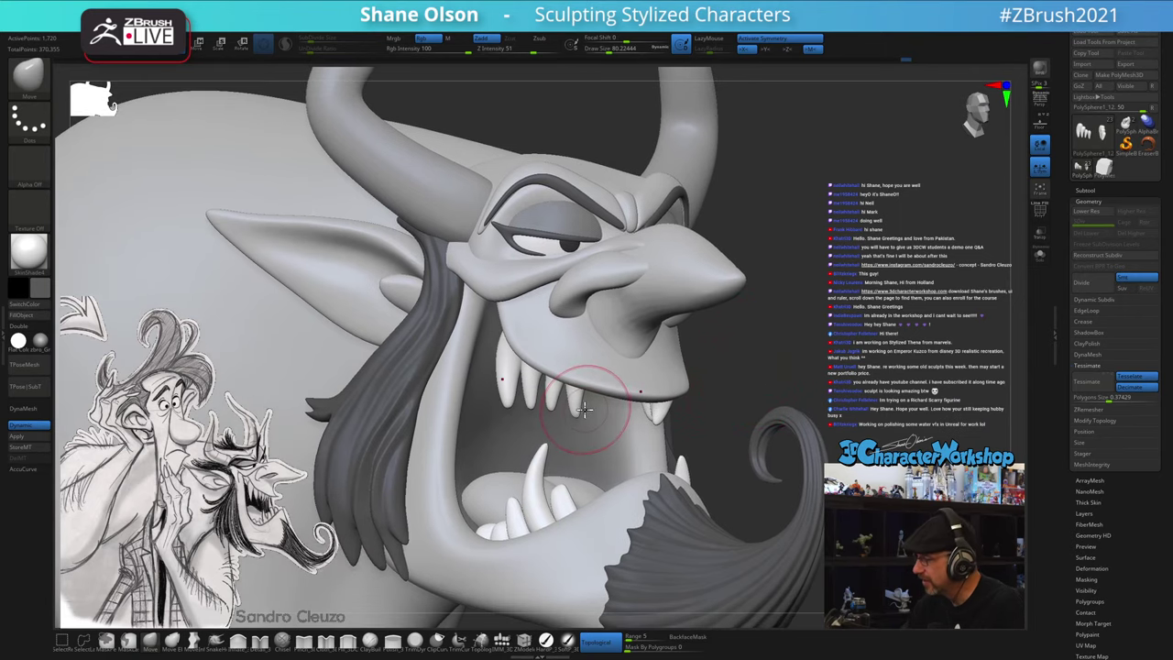
key(s)
drag(600, 406, 577, 408)
right_drag(764, 357, 689, 383)
right_drag(682, 458, 668, 532)
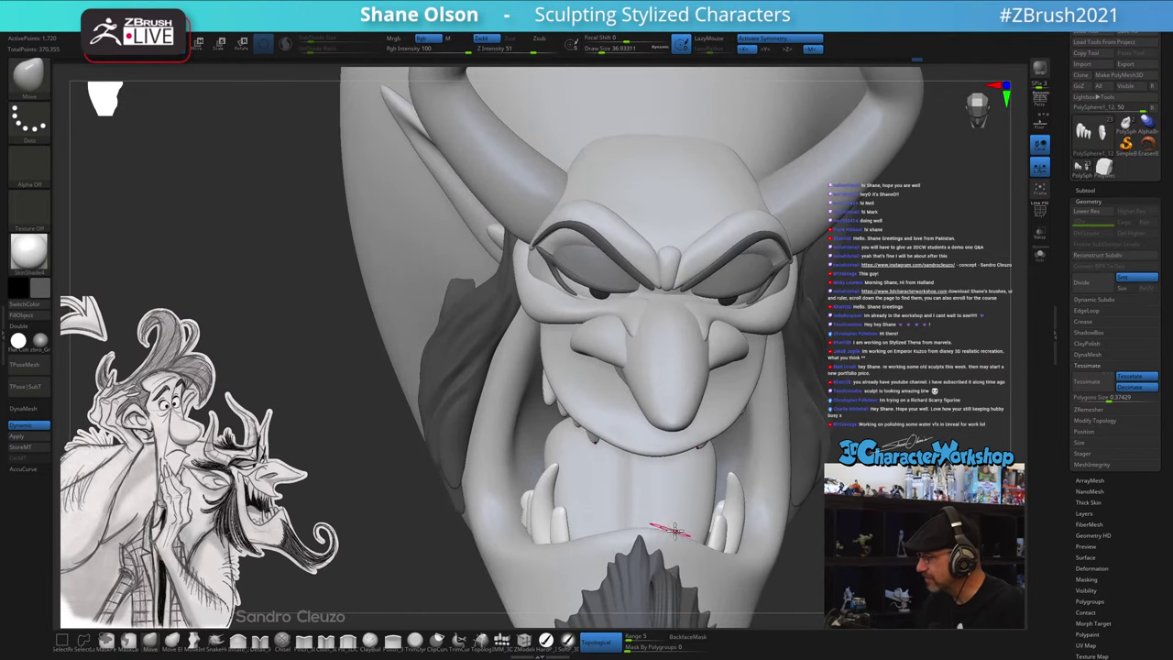
mouse_move(686, 492)
right_down()
mouse_move(714, 469)
mouse_move(730, 506)
mouse_move(730, 416)
mouse_move(668, 419)
mouse_move(725, 338)
mouse_move(741, 342)
mouse_move(728, 408)
mouse_move(790, 314)
mouse_move(765, 376)
right_up()
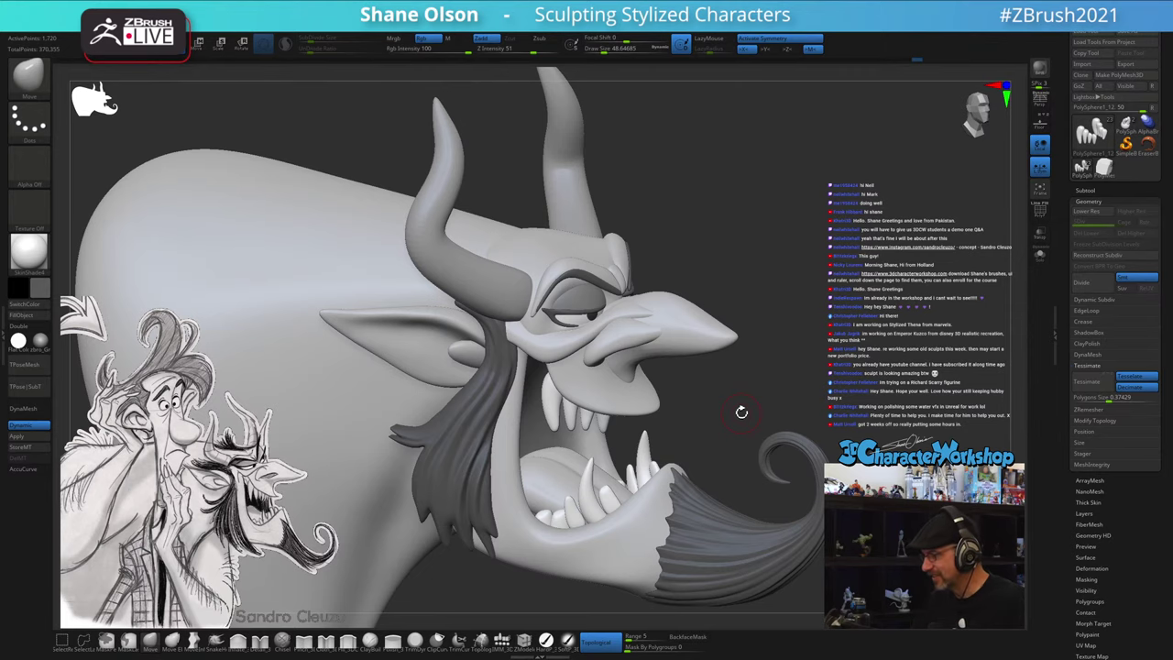
- Examine the whole head and upper fang row from profile, three-quarter and low angles against the concept sketch
mouse_move(741, 412)
right_down()
mouse_move(712, 419)
mouse_move(775, 345)
mouse_move(772, 379)
mouse_move(776, 356)
right_up()
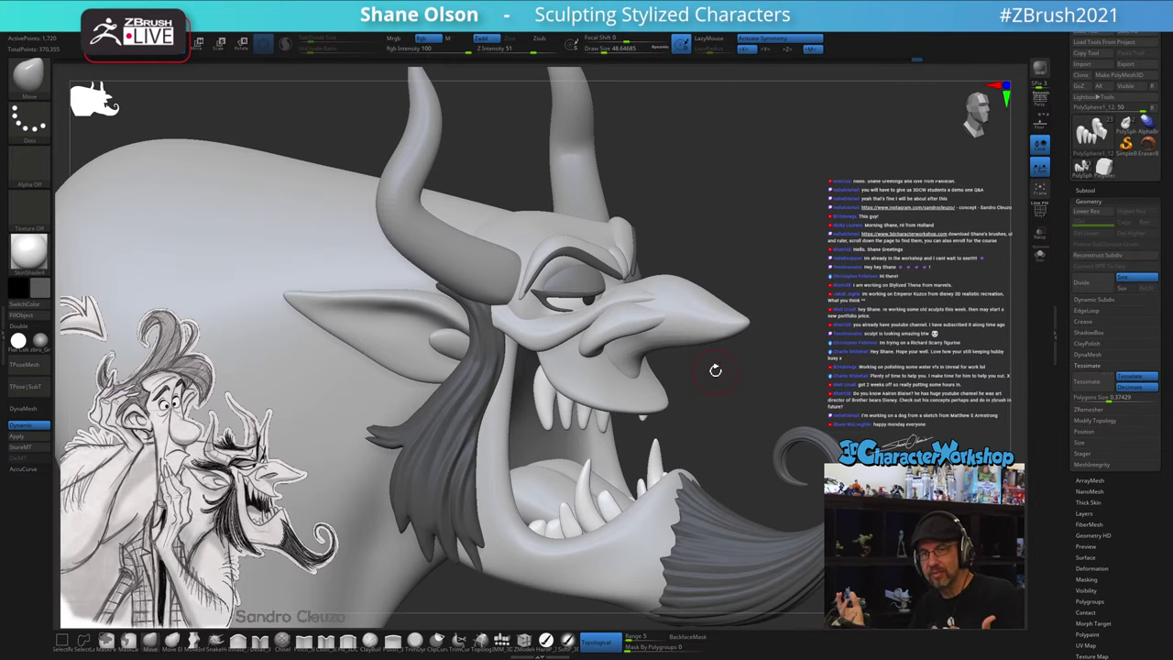
drag(702, 406, 738, 358)
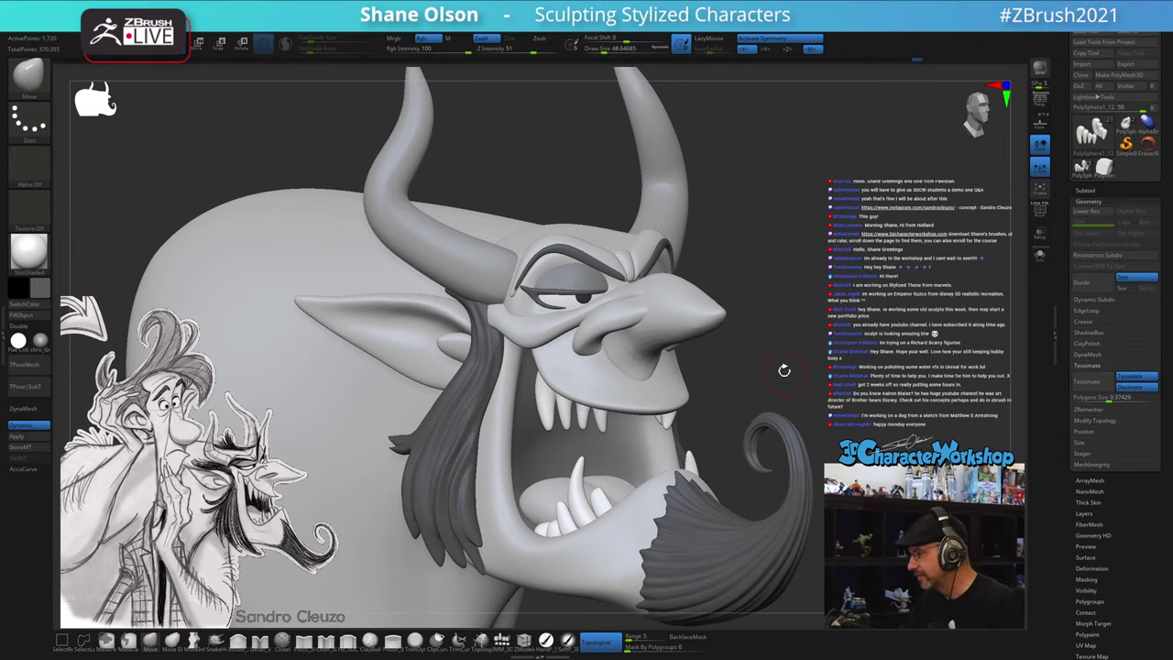
mouse_move(782, 369)
alt+mouse_down()
mouse_move(707, 337)
mouse_move(732, 288)
mouse_move(748, 284)
alt+mouse_up()
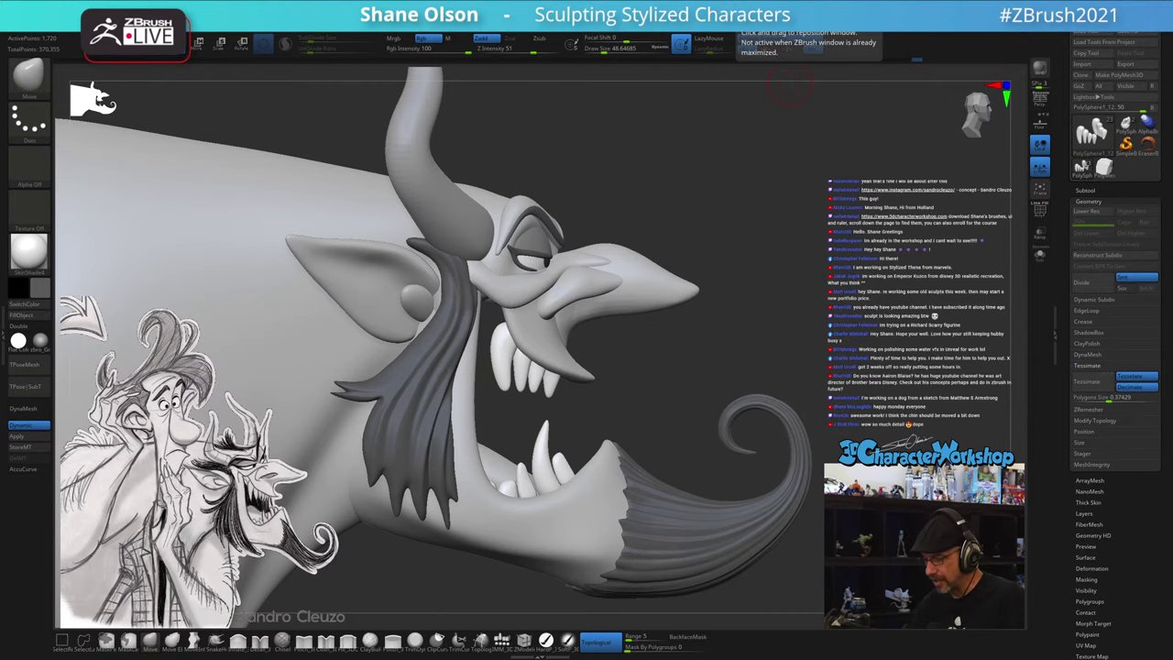
drag(861, 458, 761, 327)
drag(790, 381, 755, 344)
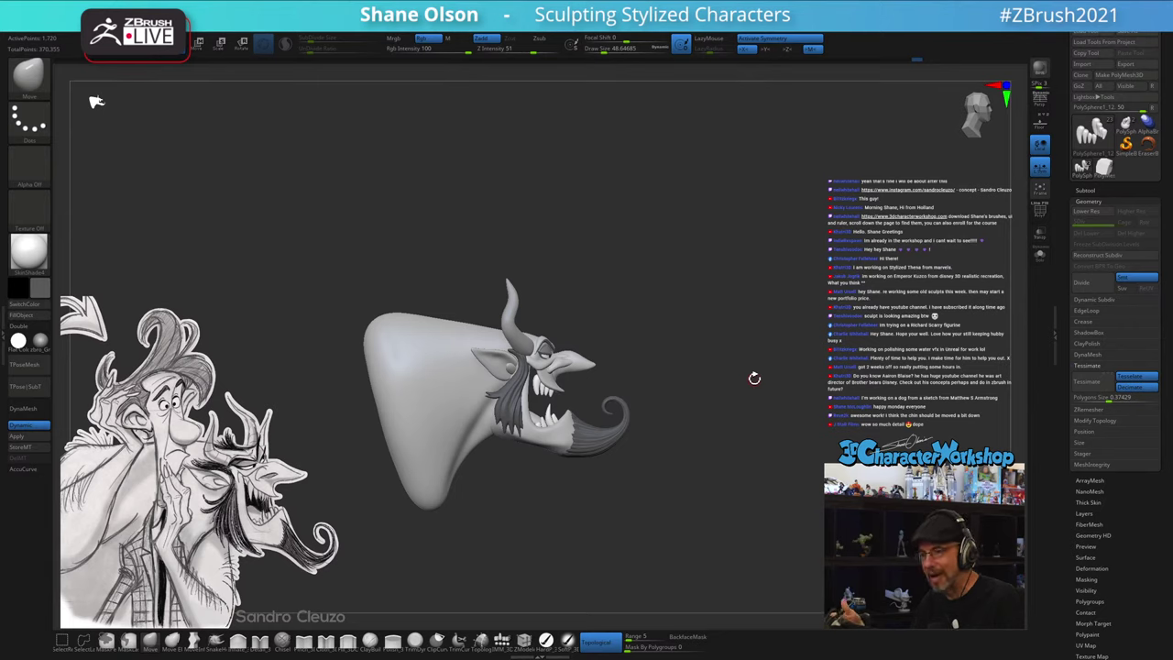
key(s)
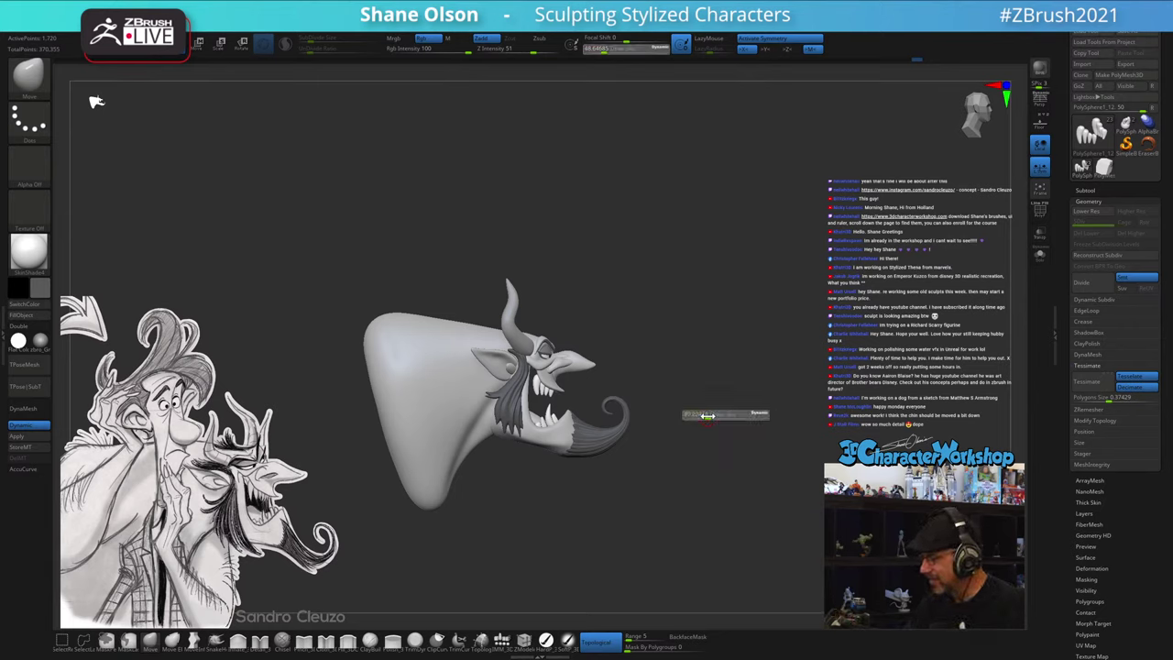
drag(707, 416, 714, 413)
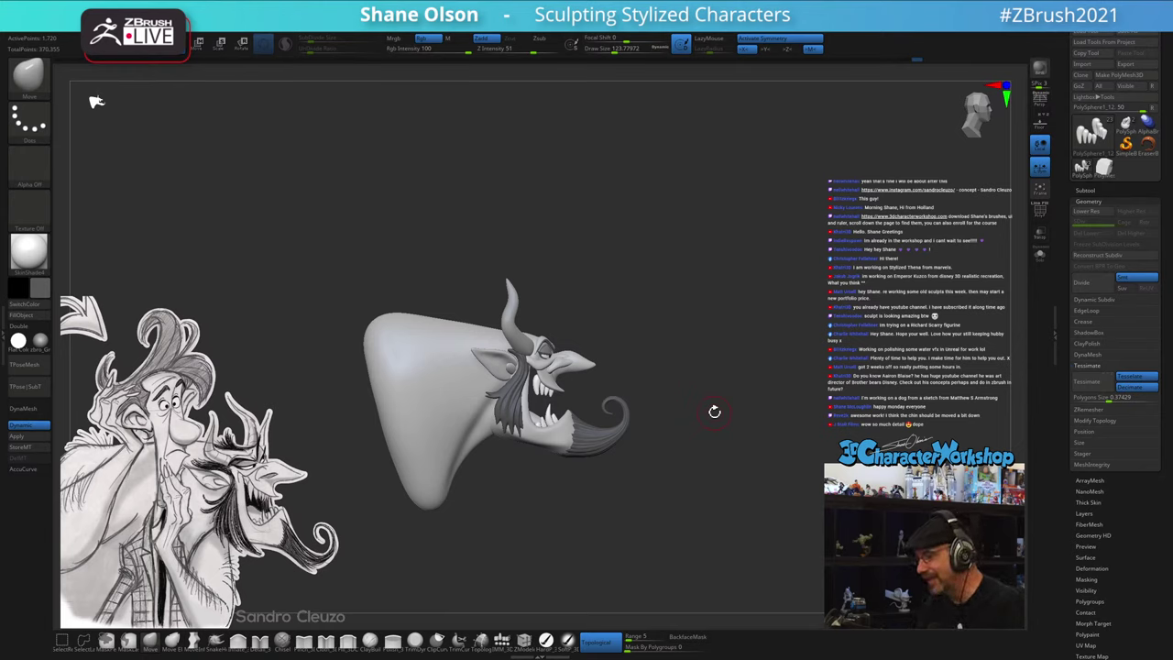
mouse_move(715, 411)
mouse_down()
mouse_move(718, 379)
mouse_move(709, 452)
mouse_move(762, 487)
mouse_move(756, 363)
mouse_move(739, 407)
mouse_move(714, 366)
mouse_move(738, 400)
mouse_move(775, 338)
mouse_move(819, 302)
mouse_move(841, 248)
mouse_move(827, 260)
mouse_up()
key(s)
key(s)
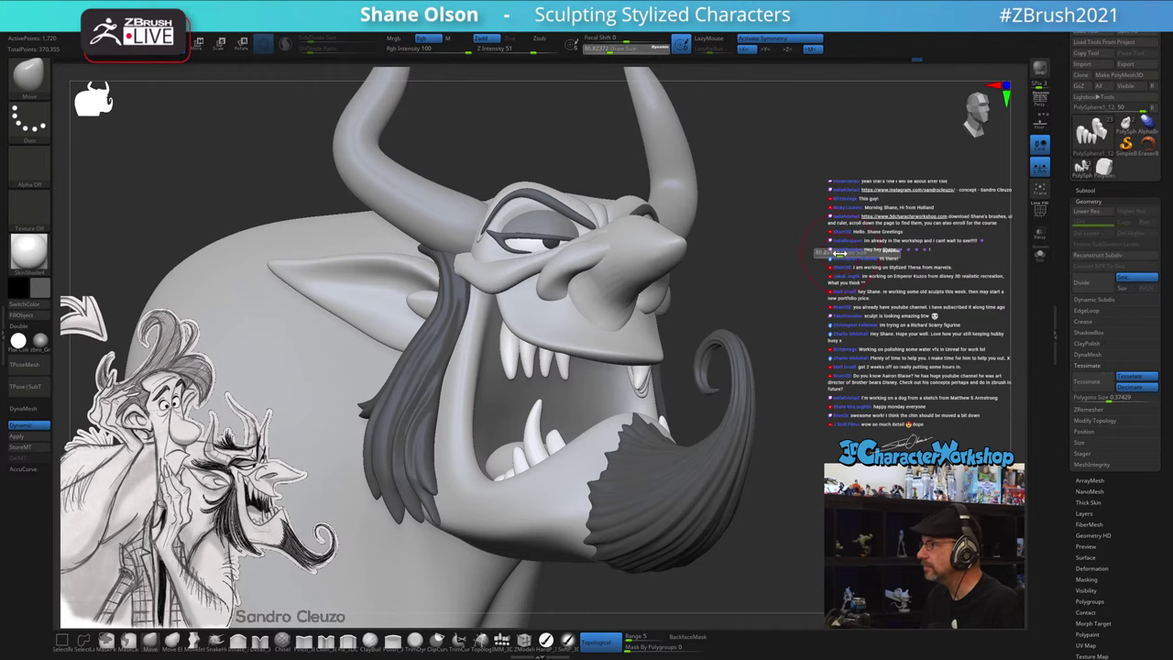
click(836, 253)
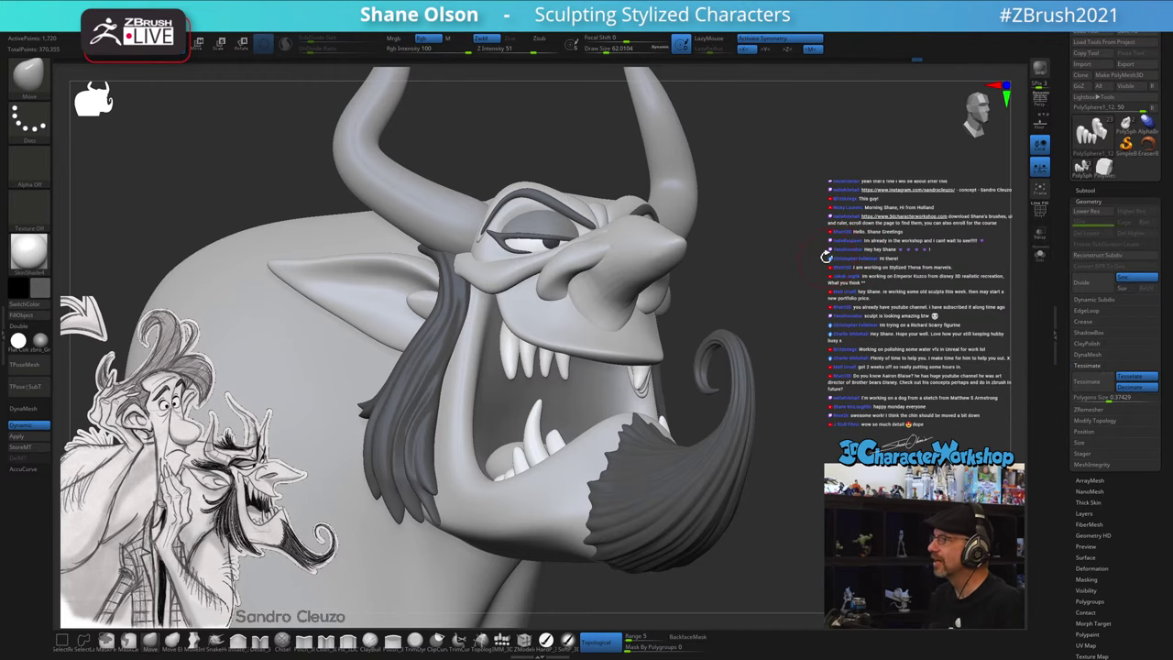
drag(840, 240, 875, 252)
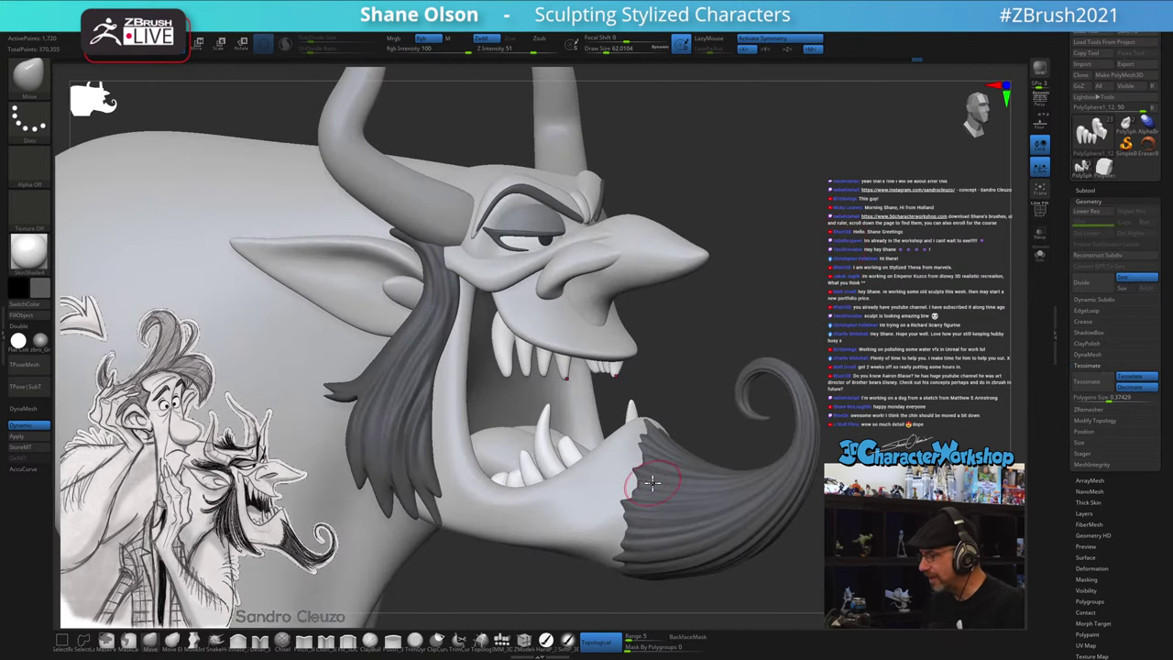
- Select the mouth and jaw mesh and inspect its wireframe and chin area from the side and three-quarter views
key(shift+f)
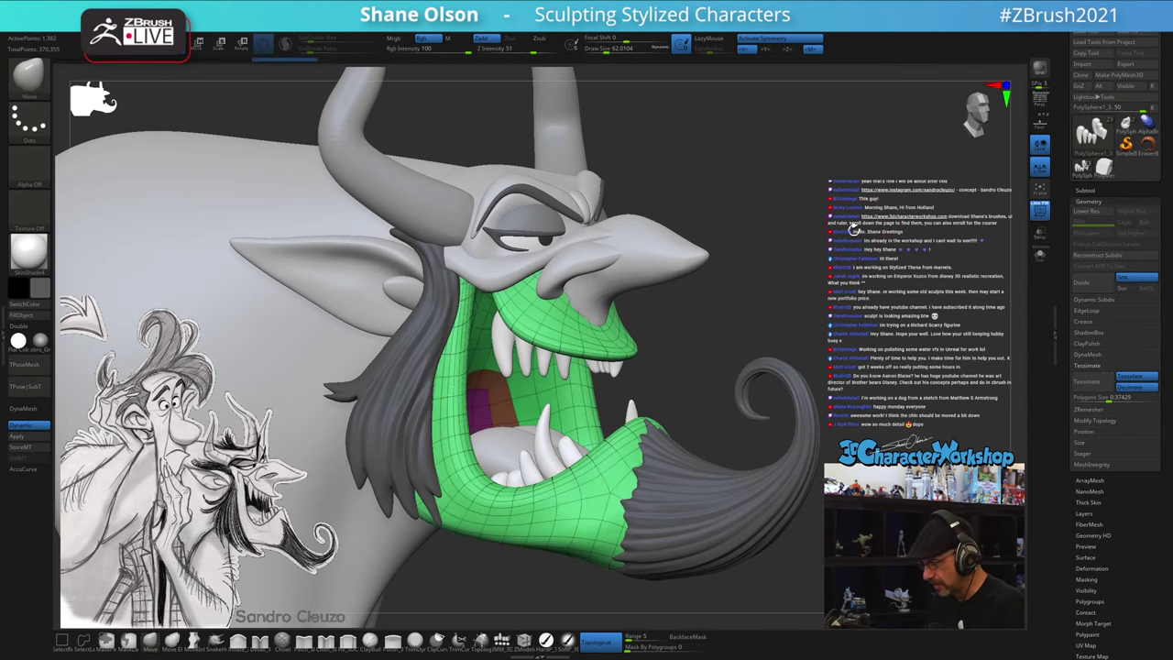
key(f)
mouse_move(749, 161)
mouse_down()
mouse_move(841, 191)
mouse_move(739, 194)
mouse_move(771, 194)
mouse_move(678, 335)
mouse_move(752, 317)
mouse_up()
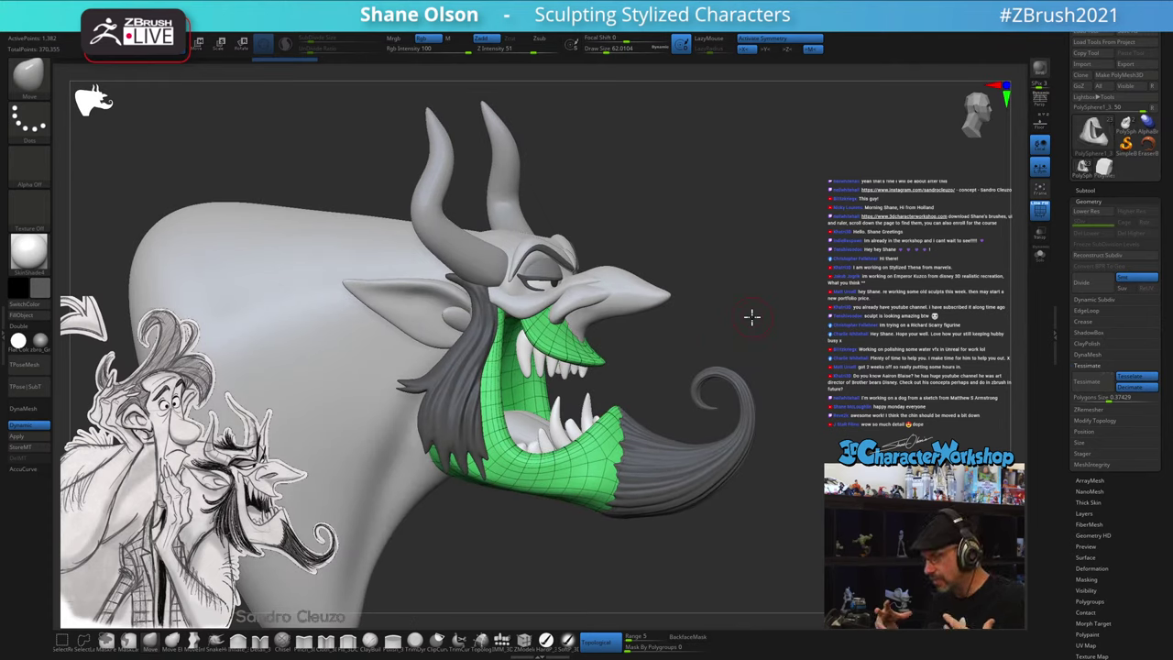
drag(731, 289, 719, 393)
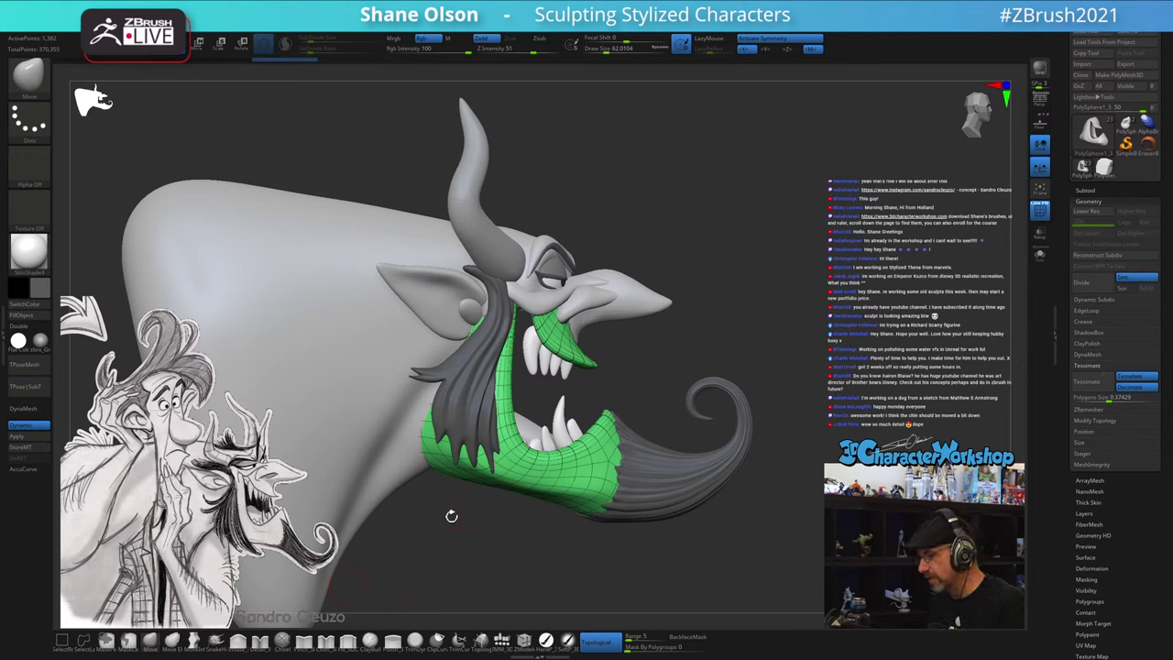
mouse_move(740, 322)
mouse_down()
mouse_move(730, 317)
mouse_move(767, 306)
mouse_move(841, 307)
mouse_move(764, 321)
mouse_move(746, 302)
mouse_move(705, 349)
mouse_up()
key(shift+f)
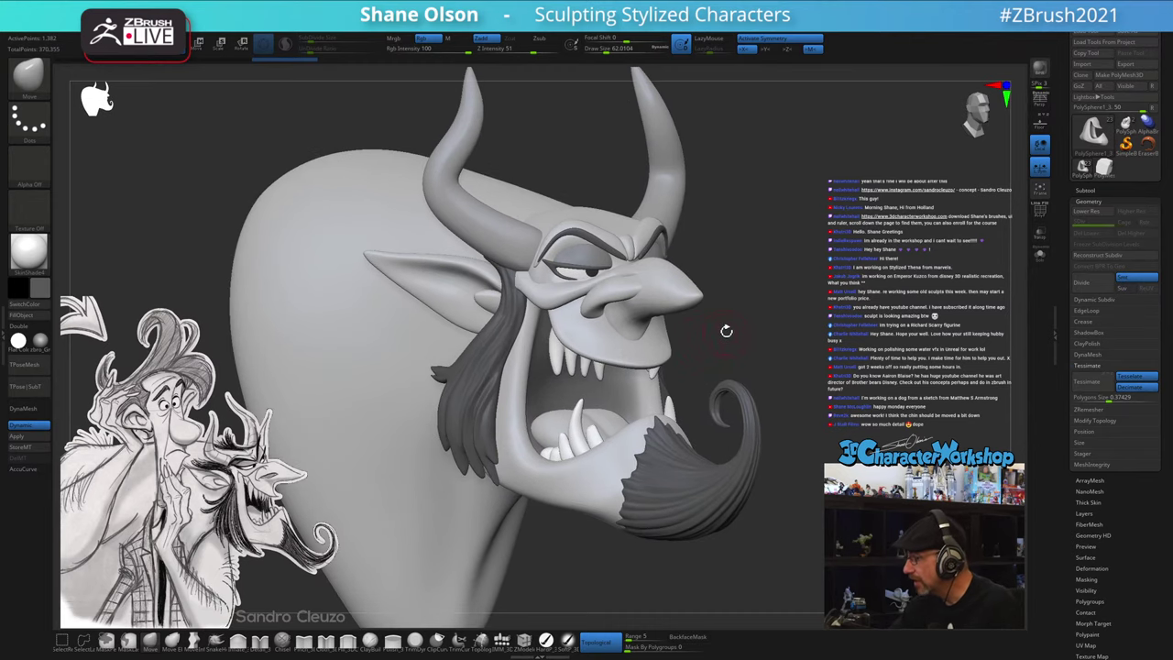
- Reselect the upper fangs with their wireframe shown, bring up the Move gizmo and undo the stray shift
alt+click(596, 372)
key(shift+f)
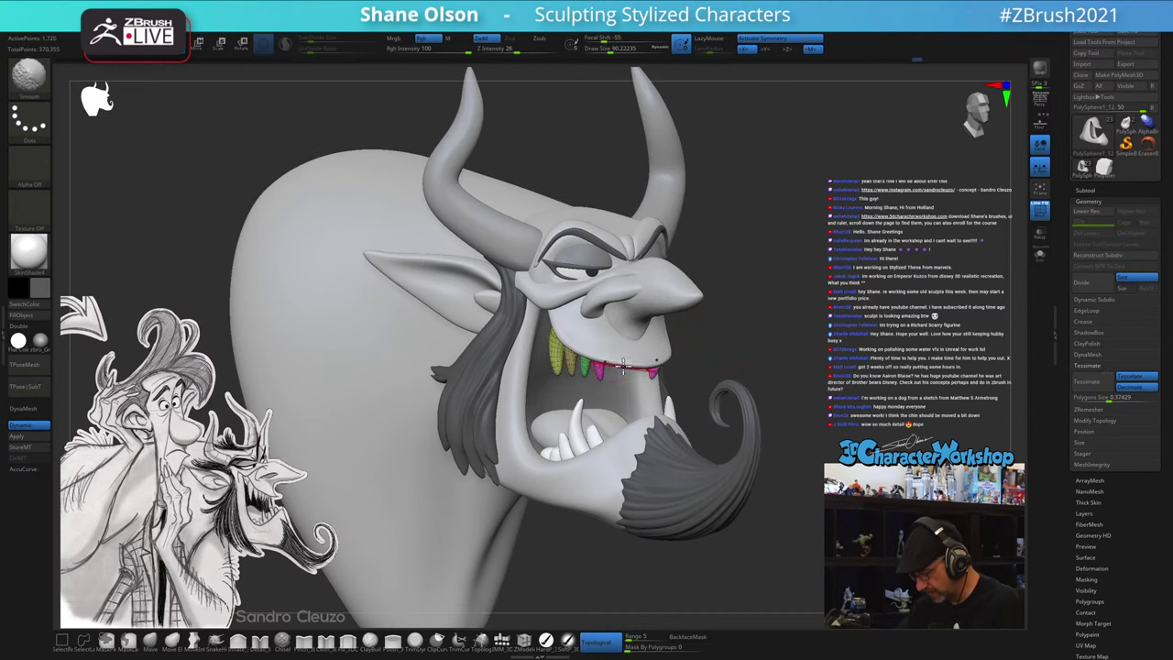
key(w)
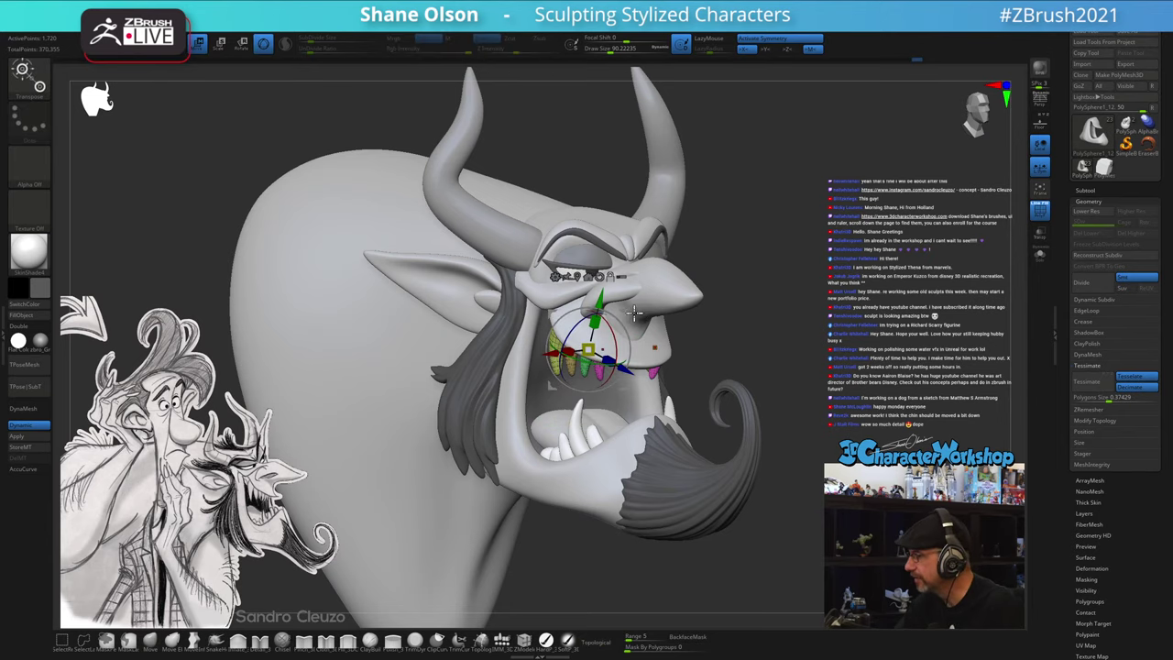
mouse_move(756, 285)
alt+mouse_down()
mouse_move(746, 318)
mouse_move(785, 315)
alt+mouse_up()
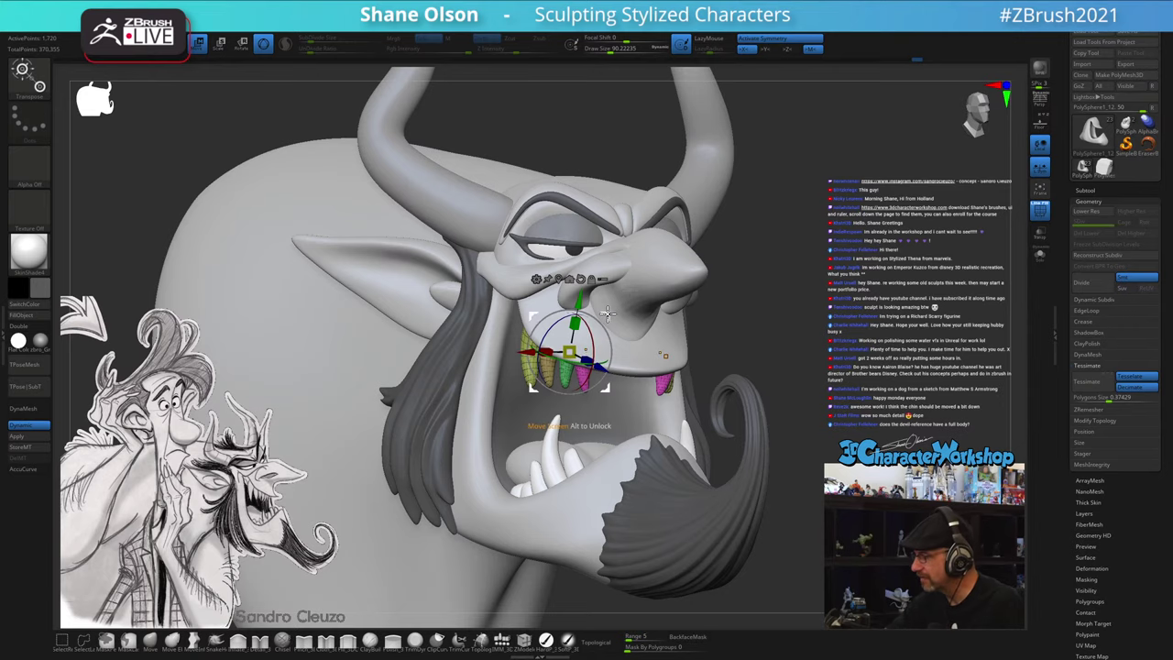
drag(608, 313, 618, 273)
key(ctrl+z)
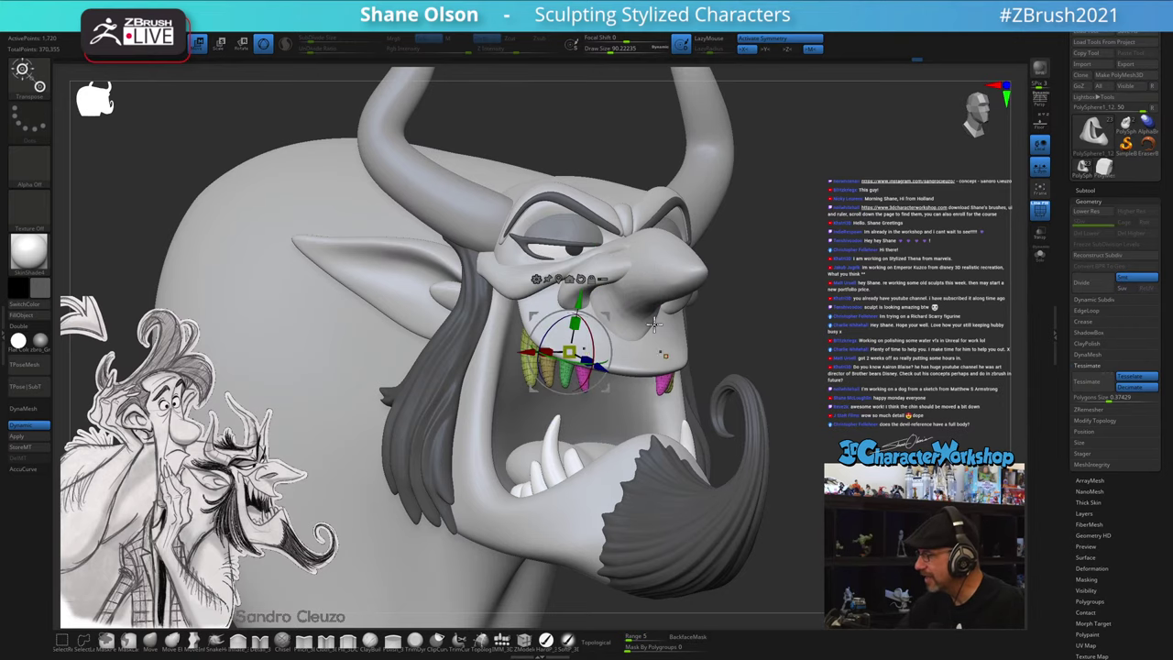
alt+drag(611, 315, 648, 267)
- Mask all but the fourth upper fang, duplicate it toward the middle of the lip as a fifth tooth and clear the mask
ctrl+click(587, 376)
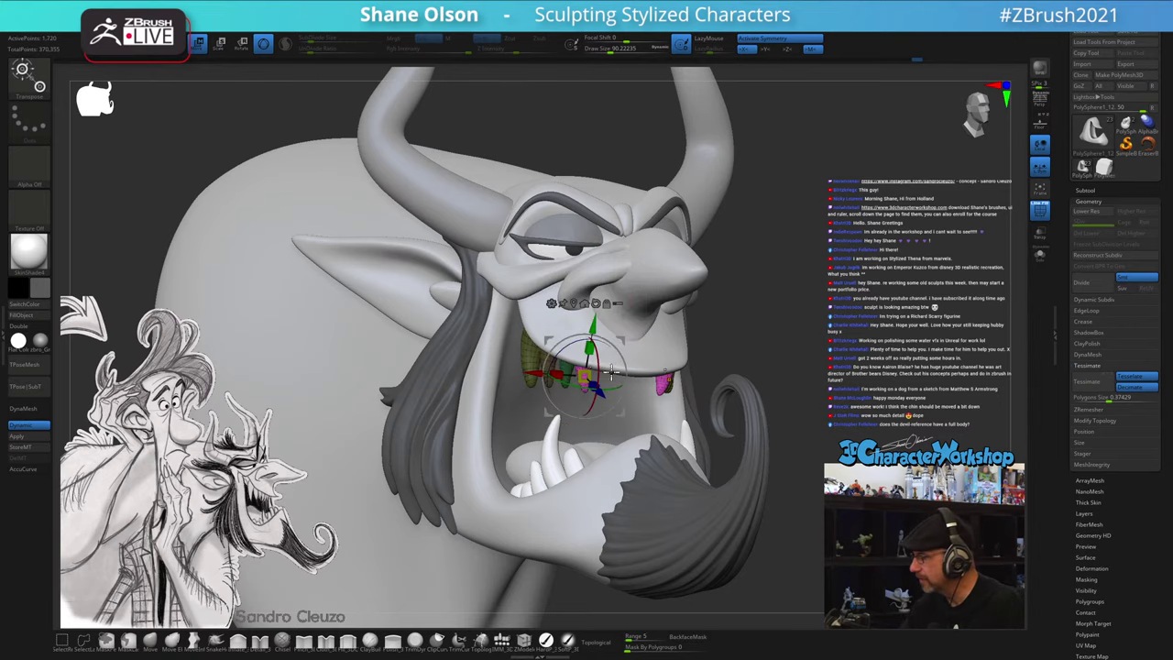
drag(736, 358, 734, 389)
drag(625, 340, 642, 342)
ctrl+click(784, 335)
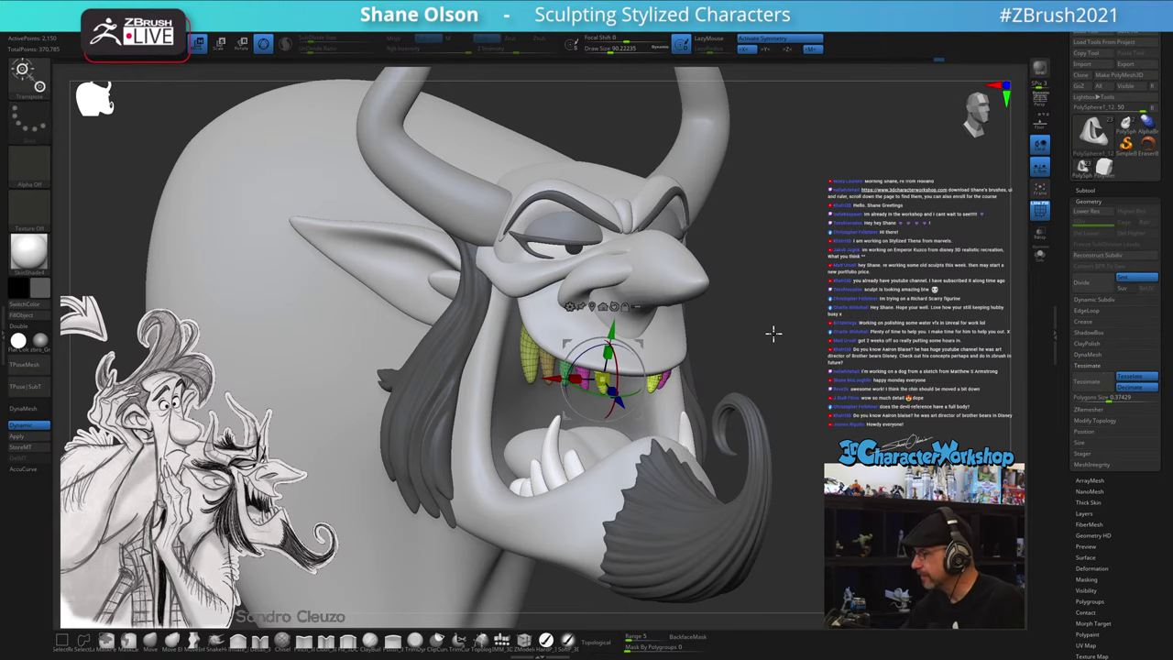
- Mask all but the fifth upper fang, duplicate it toward the middle of the lip as a sixth tooth and clear the mask
mouse_move(768, 334)
mouse_down()
mouse_move(783, 338)
mouse_move(764, 358)
mouse_up()
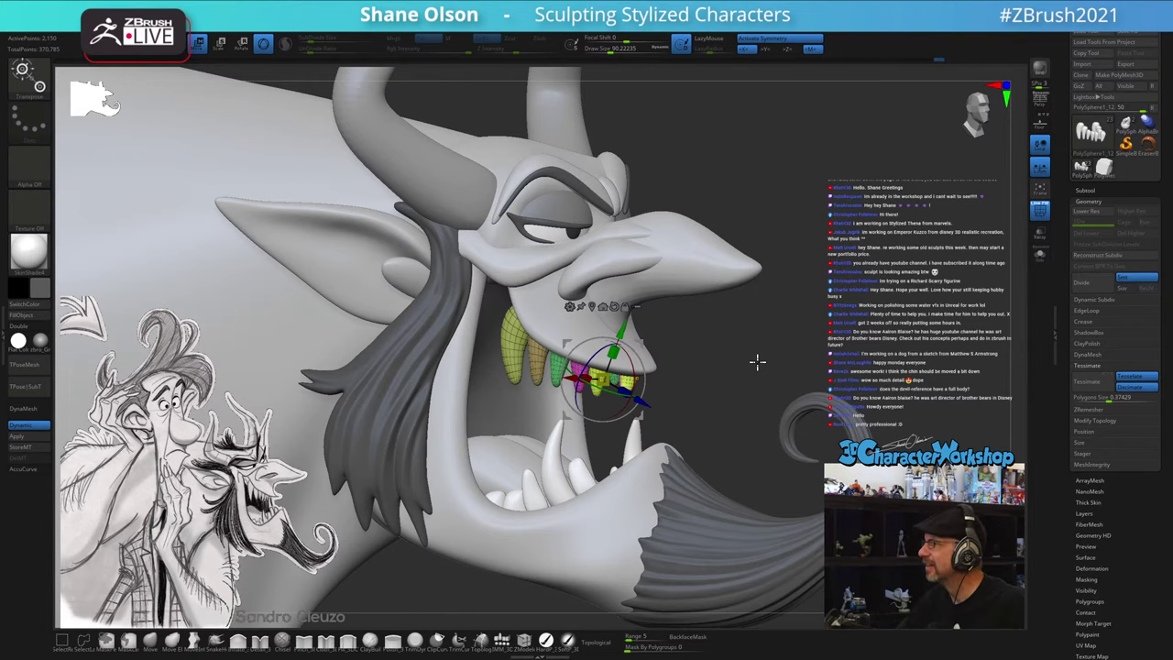
drag(746, 328, 650, 339)
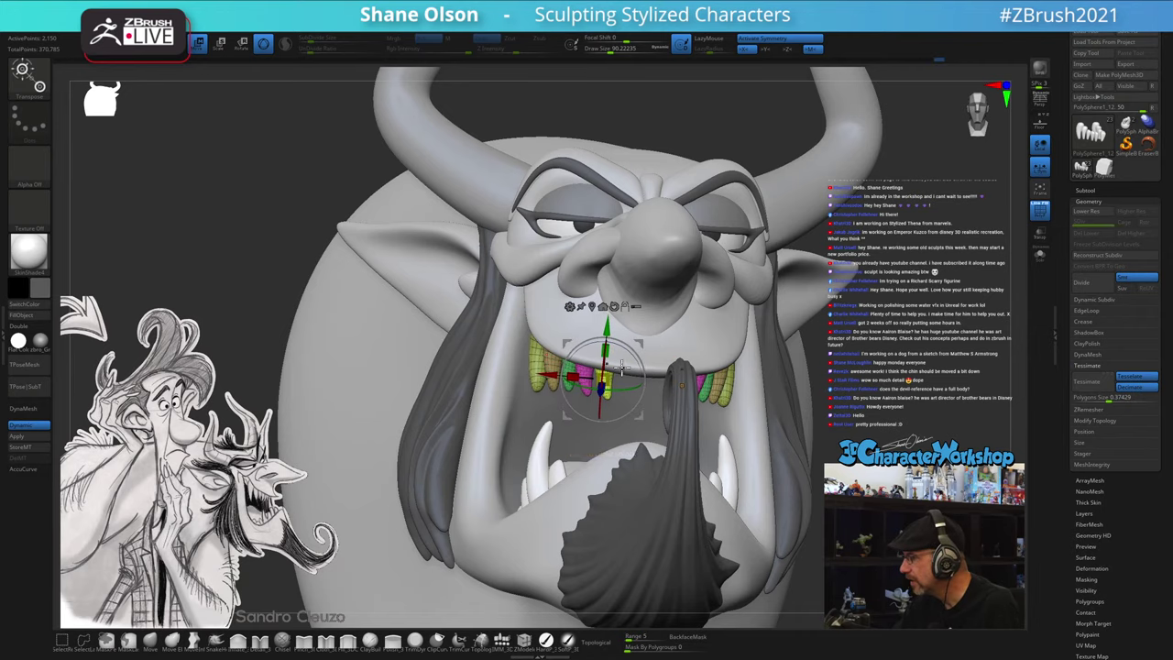
alt+drag(642, 343, 619, 194)
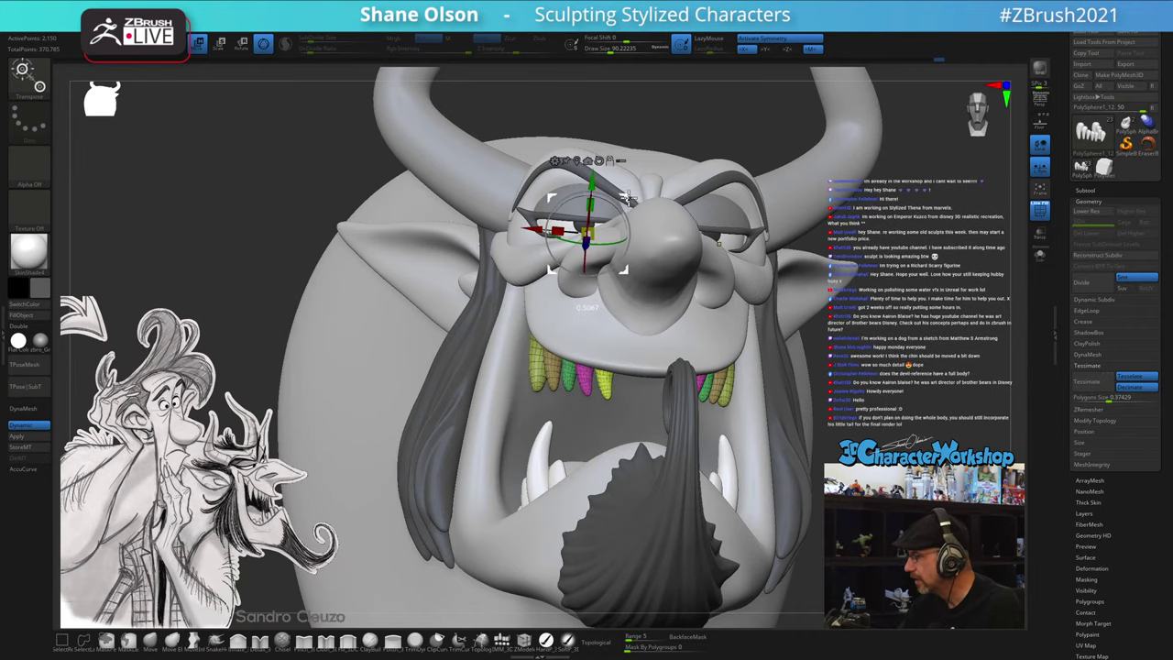
ctrl+click(607, 387)
mouse_move(714, 310)
right_down()
mouse_move(680, 320)
mouse_move(706, 325)
right_up()
drag(706, 322, 676, 249)
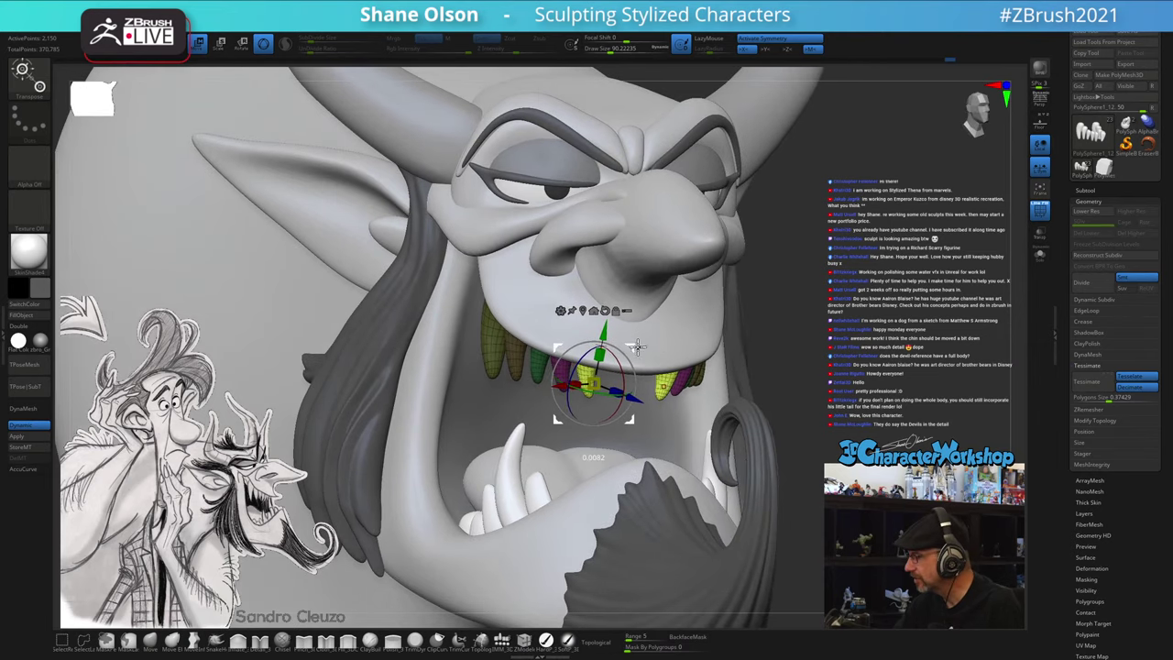
mouse_move(815, 316)
mouse_down()
mouse_move(808, 333)
mouse_move(826, 360)
mouse_up()
ctrl+click(825, 391)
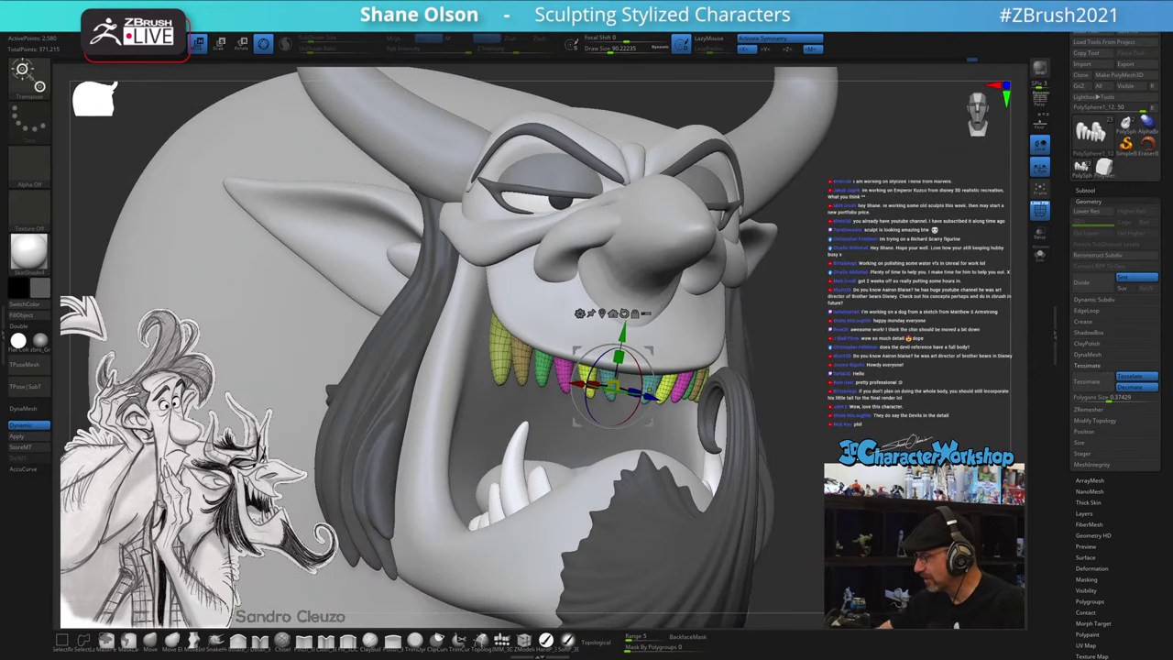
- Turn off symmetry and isolate the upper fangs from the rest of the head, framed from the front
drag(866, 375, 912, 381)
drag(1023, 279, 956, 291)
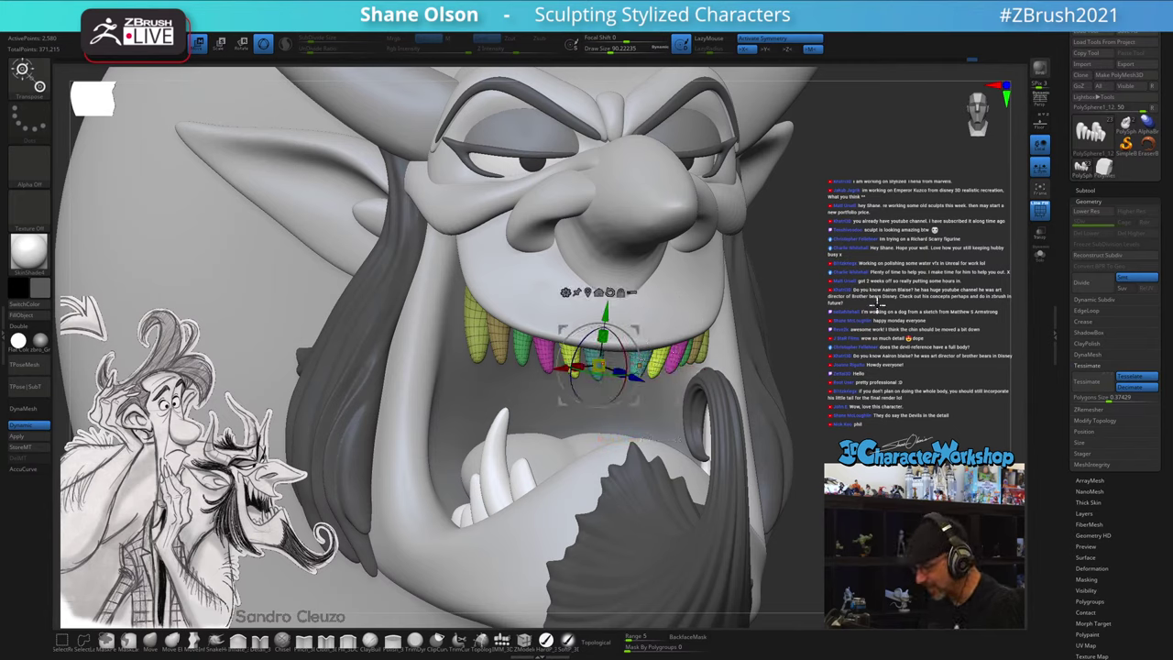
key(x)
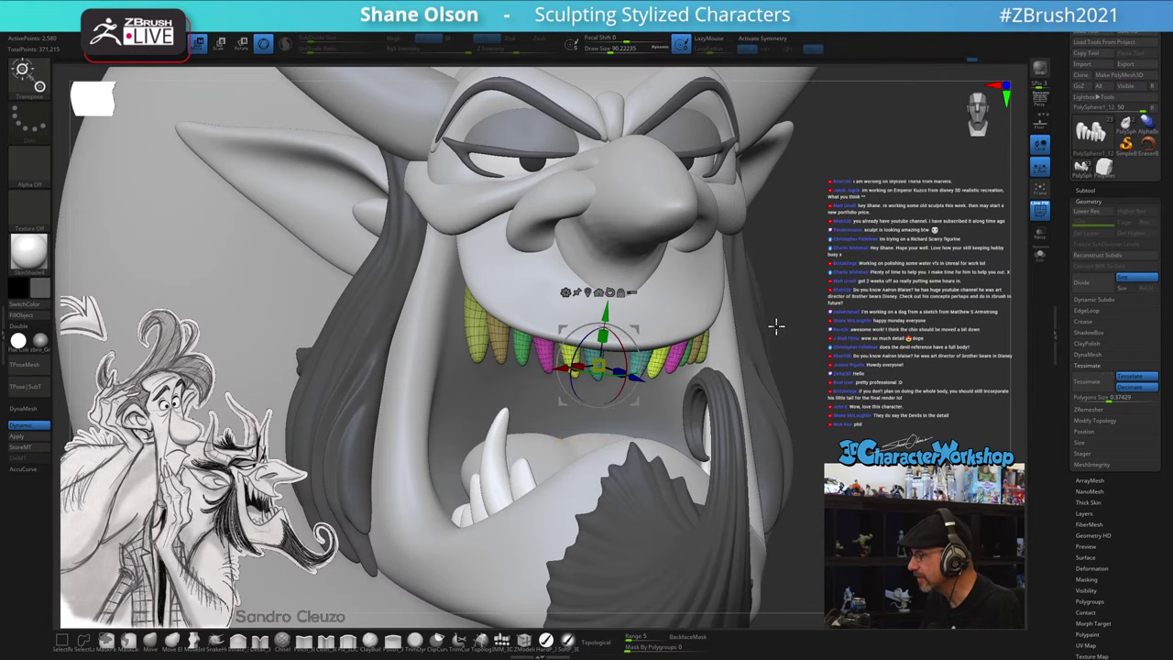
drag(913, 299, 900, 315)
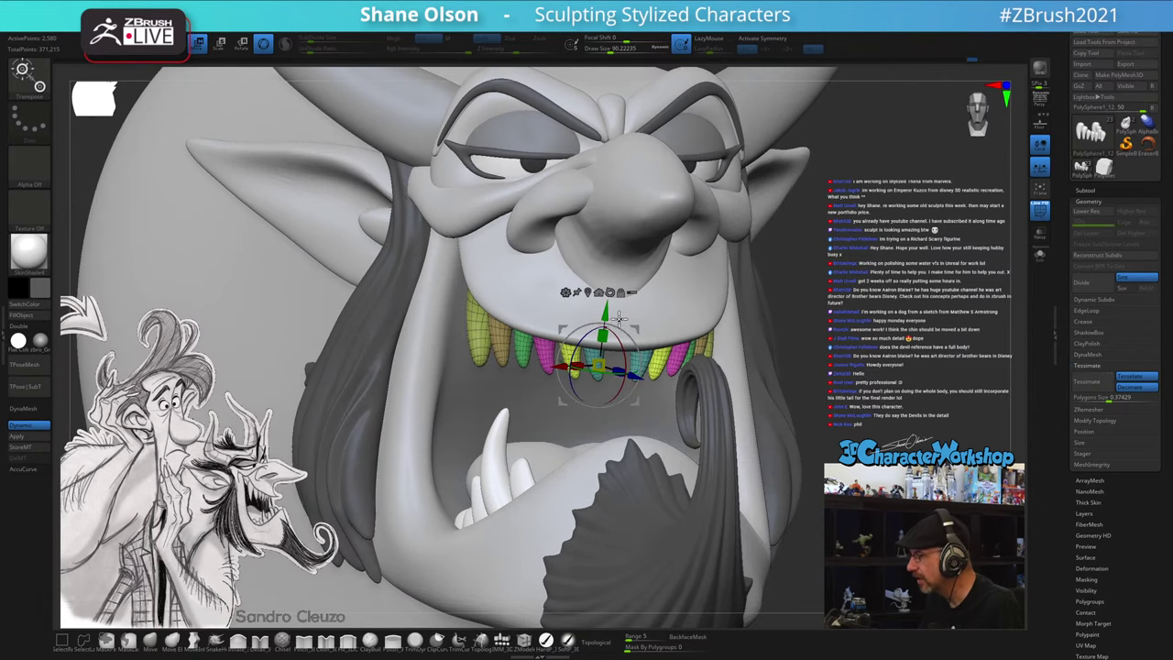
click(1039, 256)
key(f)
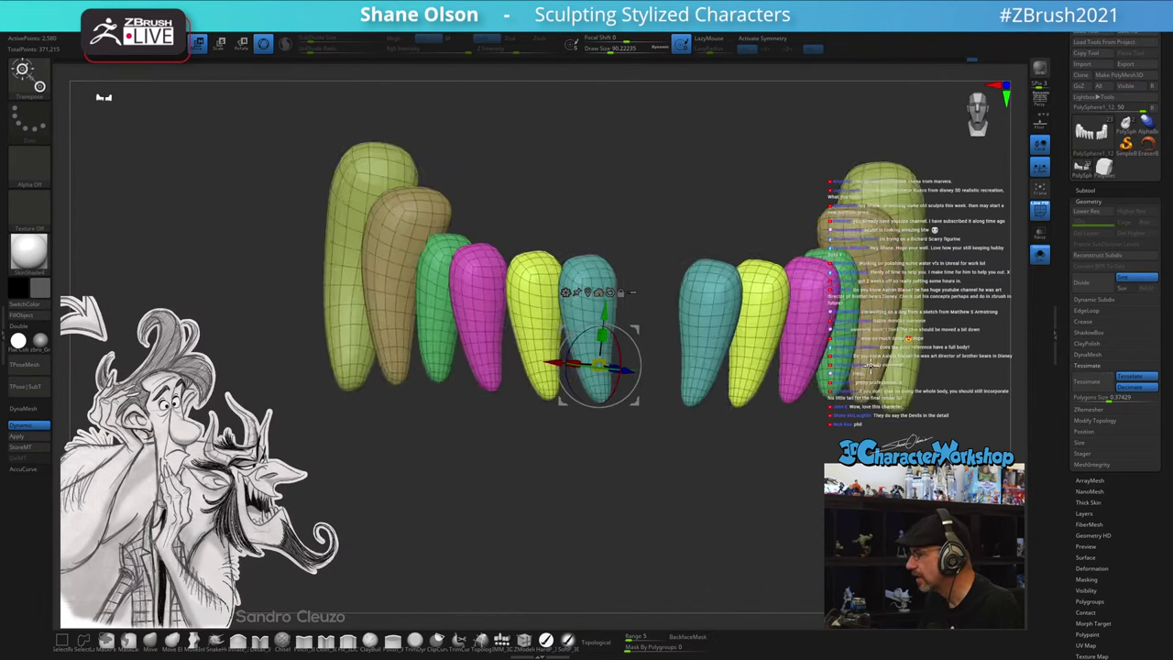
key(s)
drag(788, 499, 796, 500)
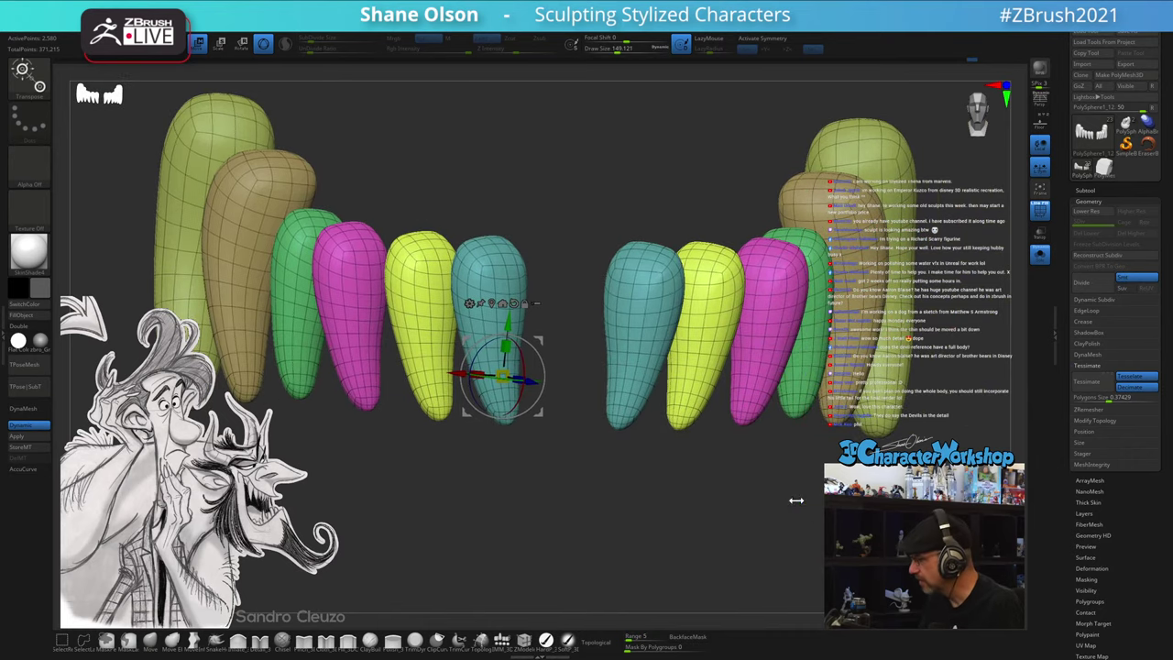
key(q)
mouse_move(599, 479)
mouse_down()
mouse_move(612, 508)
mouse_move(592, 521)
mouse_move(613, 474)
mouse_move(620, 481)
mouse_move(600, 479)
mouse_move(605, 495)
mouse_move(588, 464)
mouse_up()
key(s)
key(w)
ctrl+click(559, 260)
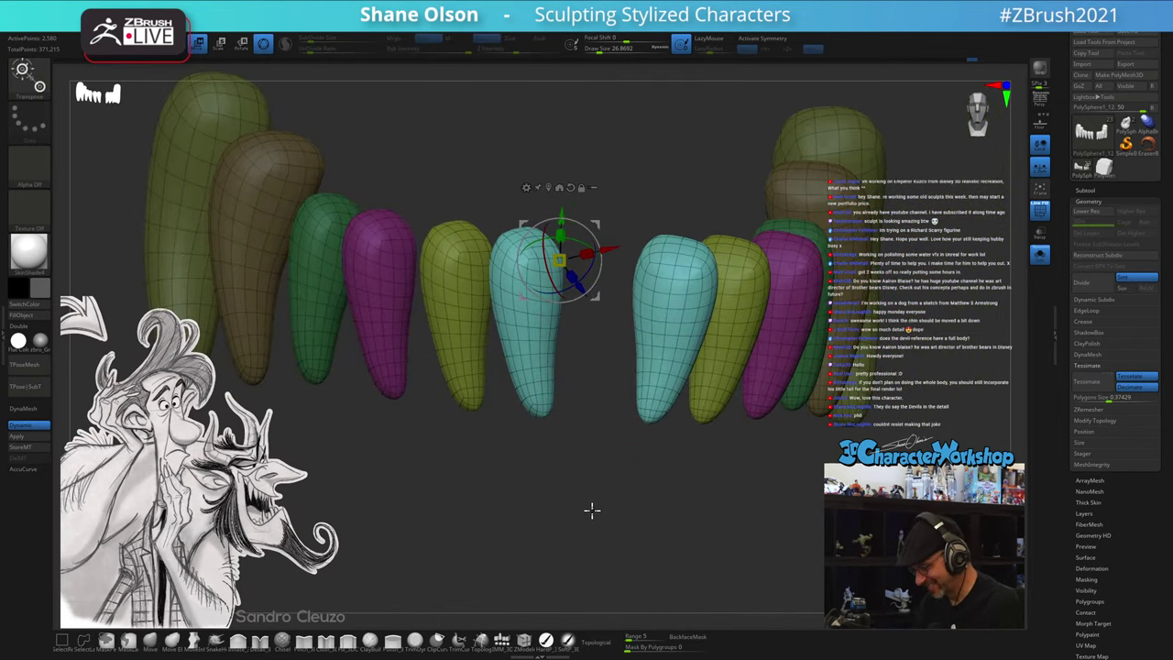
mouse_move(636, 247)
mouse_down()
mouse_move(641, 192)
mouse_move(633, 246)
mouse_up()
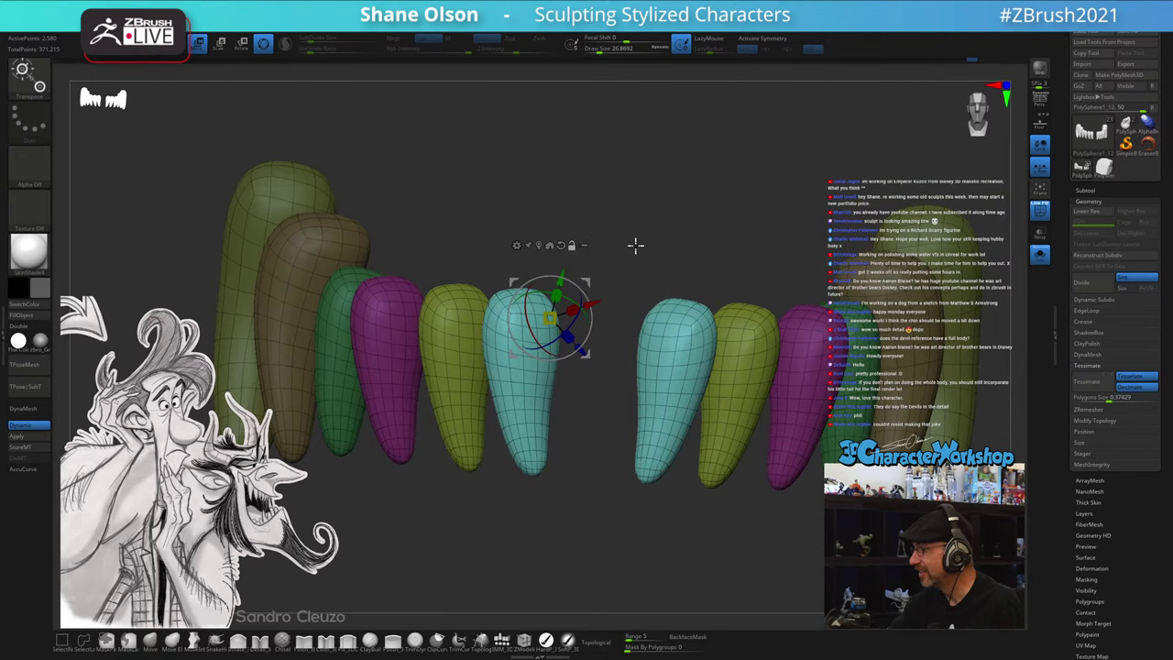
click(562, 246)
key(ctrl+z)
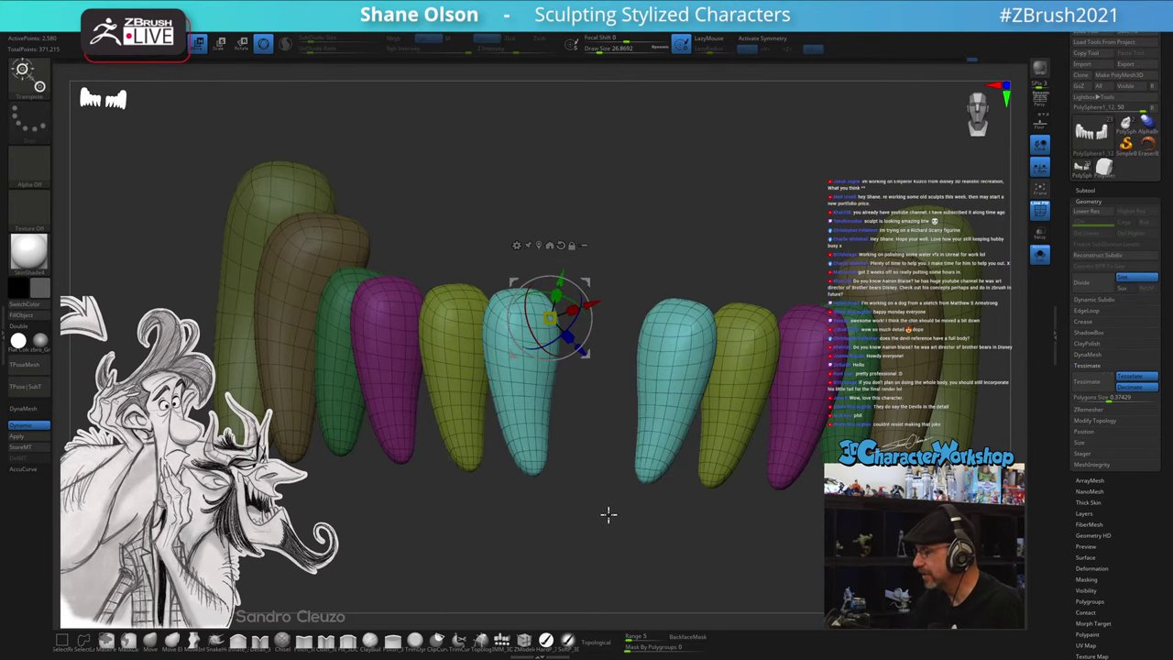
alt+click(562, 246)
shift+drag(568, 491, 571, 502)
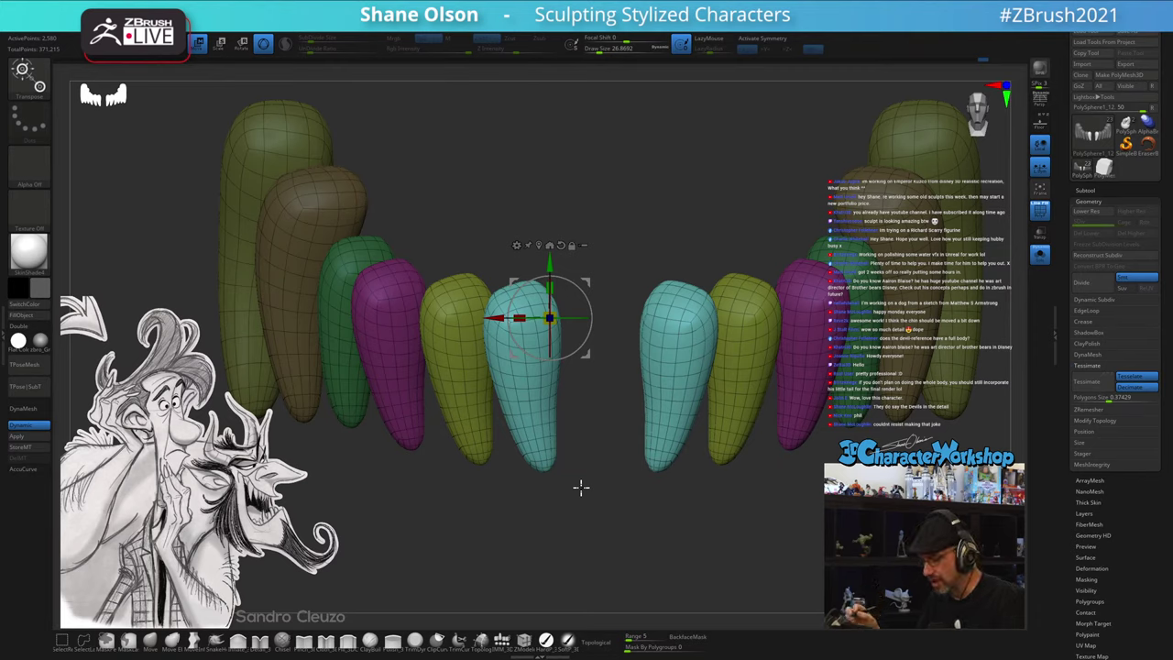
ctrl+click(661, 536)
- Isolate the fang pairs one after another with masking, ending with only the innermost teal pair unmasked
mouse_move(713, 526)
alt+mouse_down()
mouse_move(704, 508)
mouse_move(679, 538)
mouse_move(752, 526)
mouse_move(702, 523)
mouse_move(712, 534)
mouse_move(685, 541)
mouse_move(704, 538)
alt+mouse_up()
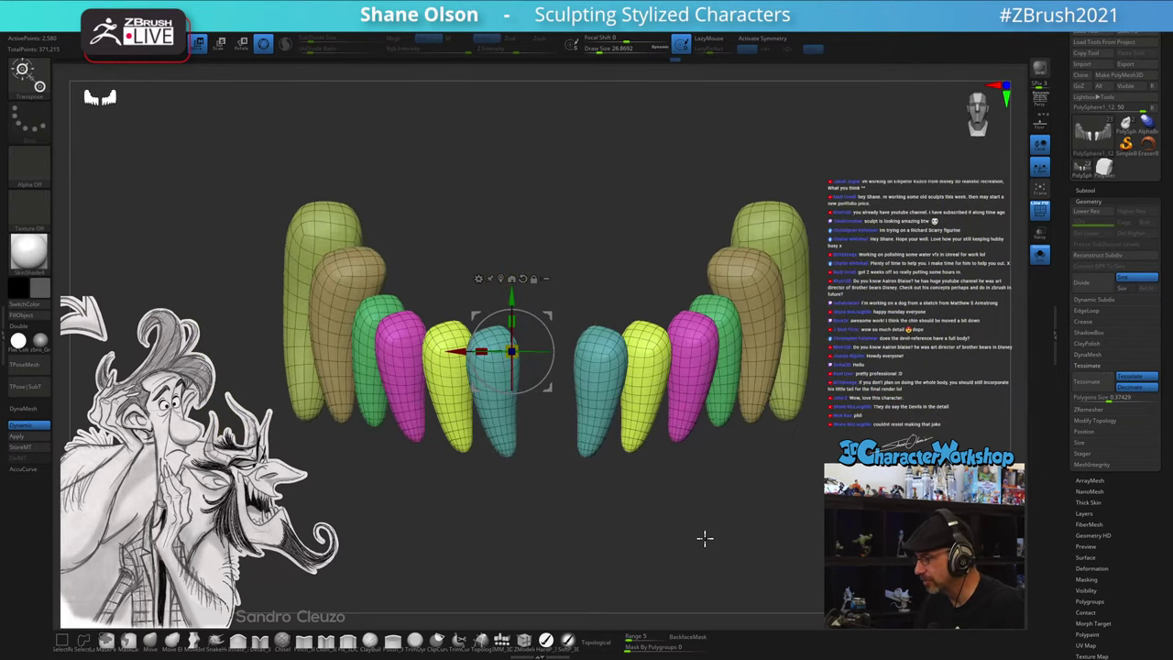
alt+click(611, 378)
alt+click(644, 417)
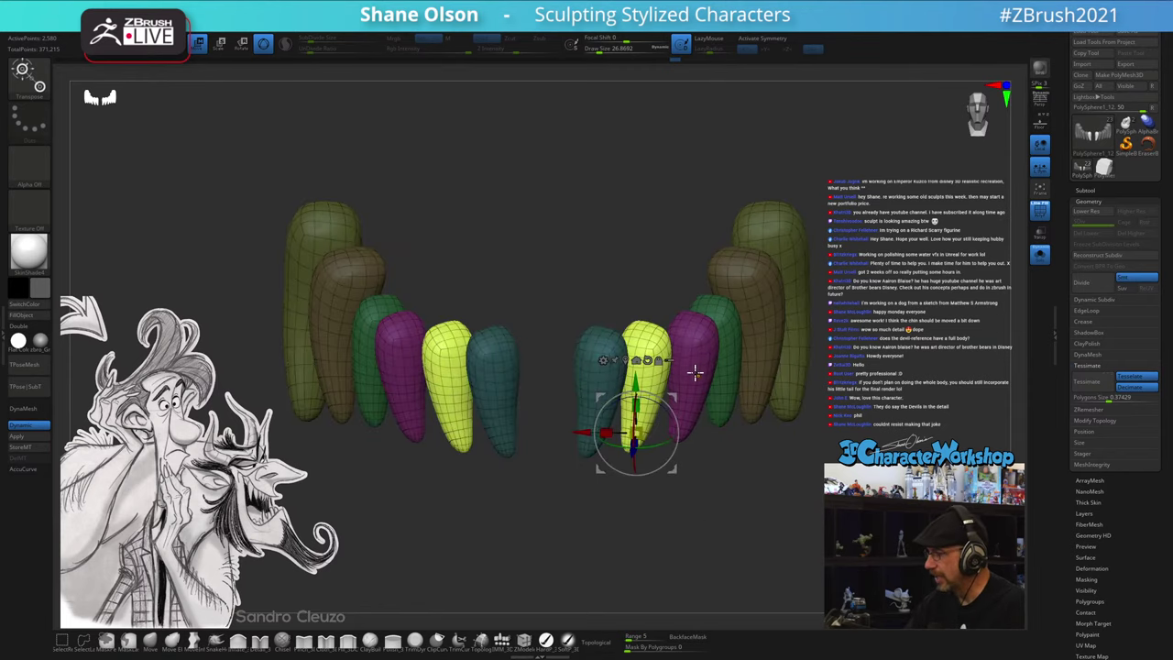
alt+click(693, 372)
ctrl+click(726, 314)
ctrl+click(761, 257)
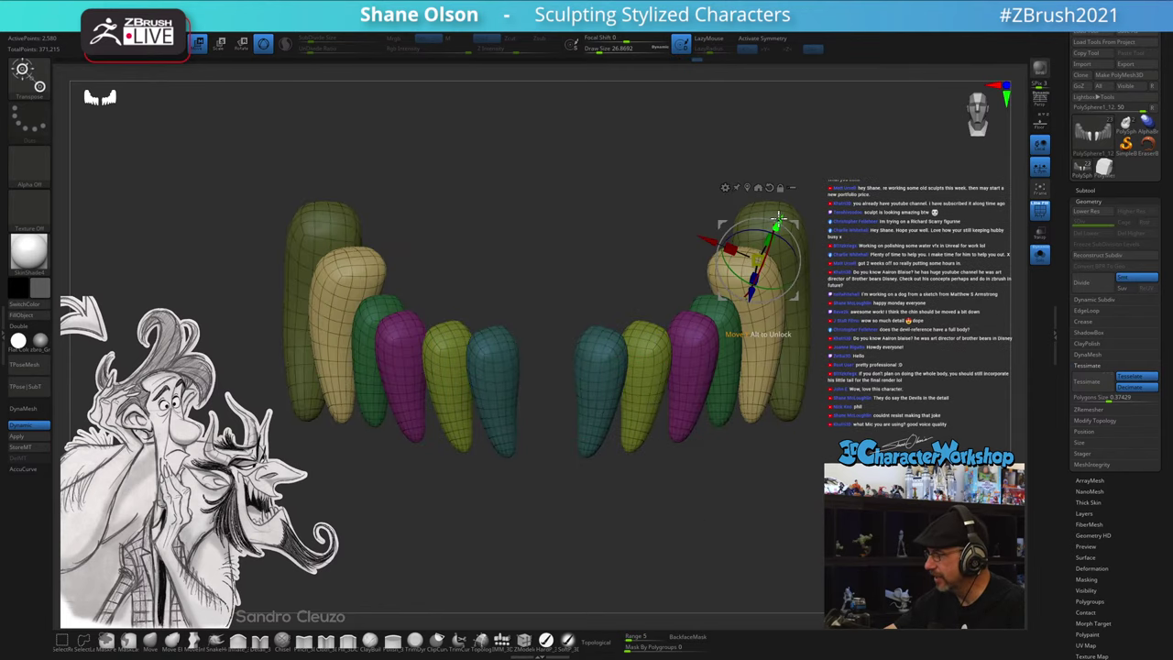
ctrl+click(794, 396)
ctrl+click(602, 385)
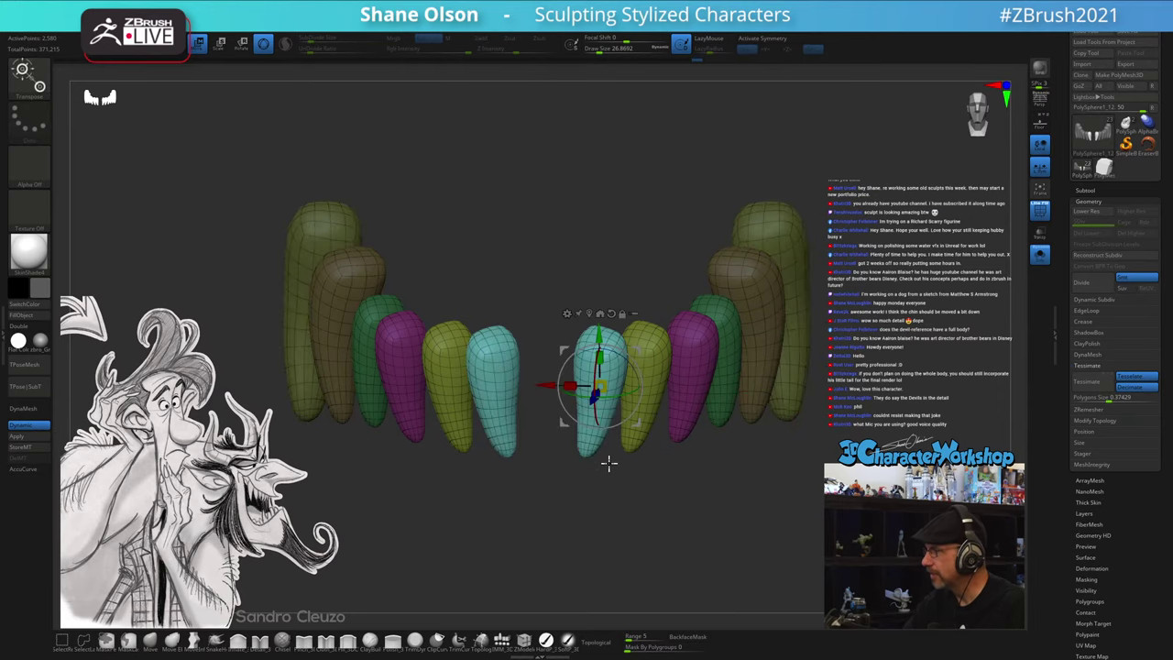
alt+drag(605, 472, 621, 505)
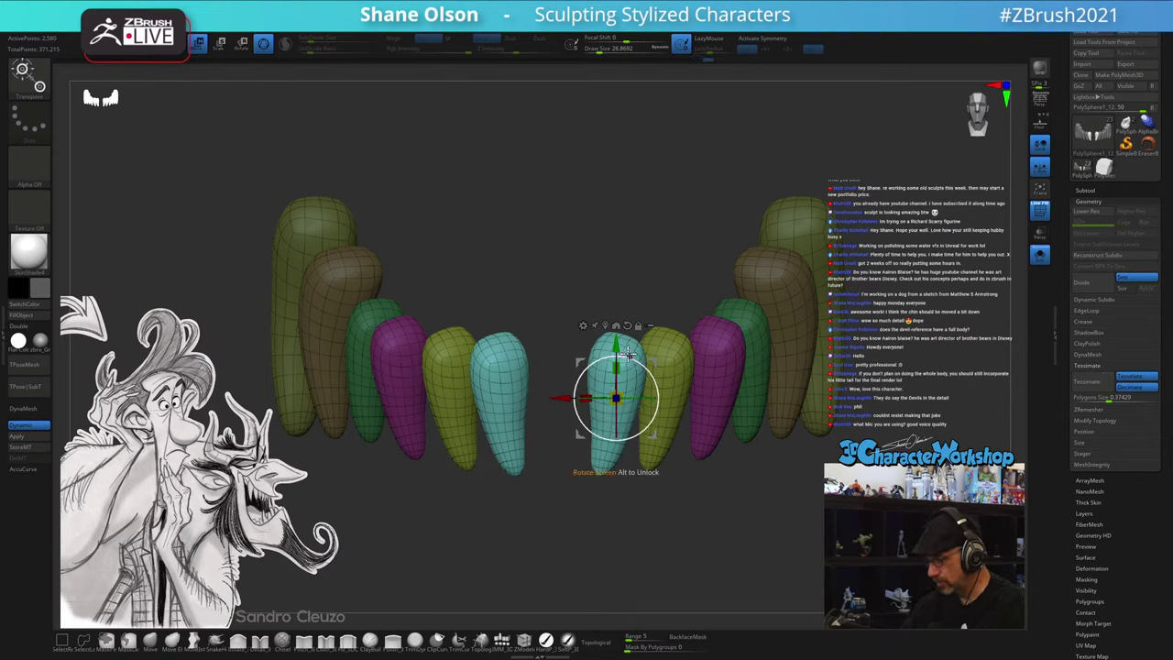
- Duplicate the innermost pair of fangs and raise the two copies well clear above the tooth row
drag(616, 343, 626, 276)
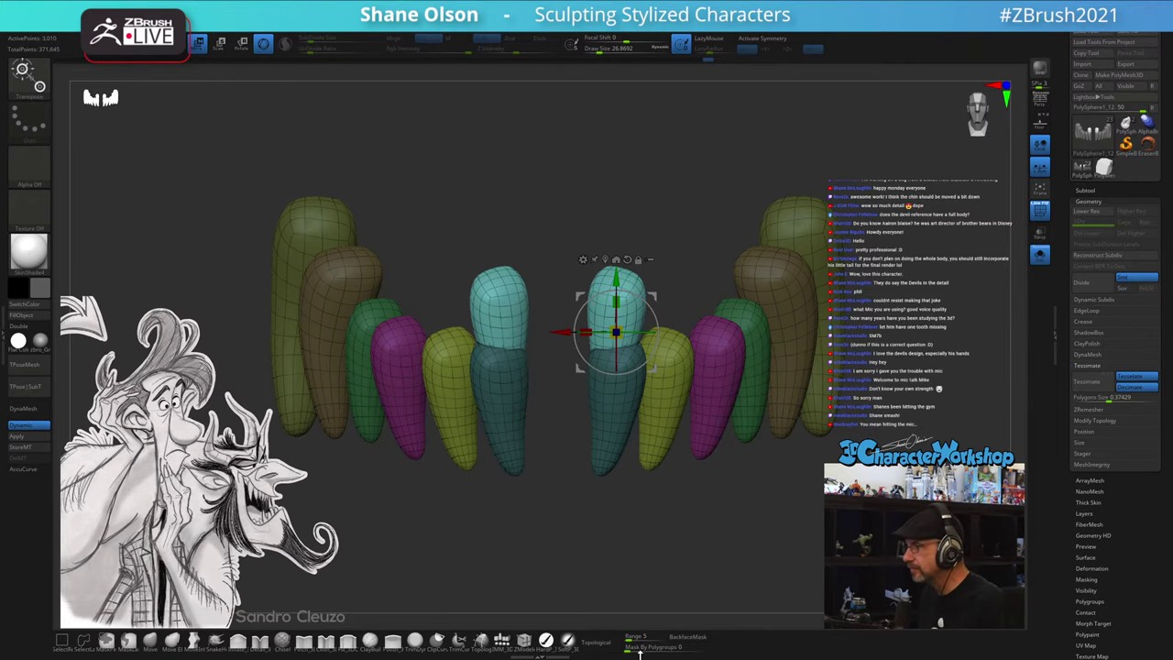
drag(576, 157, 580, 159)
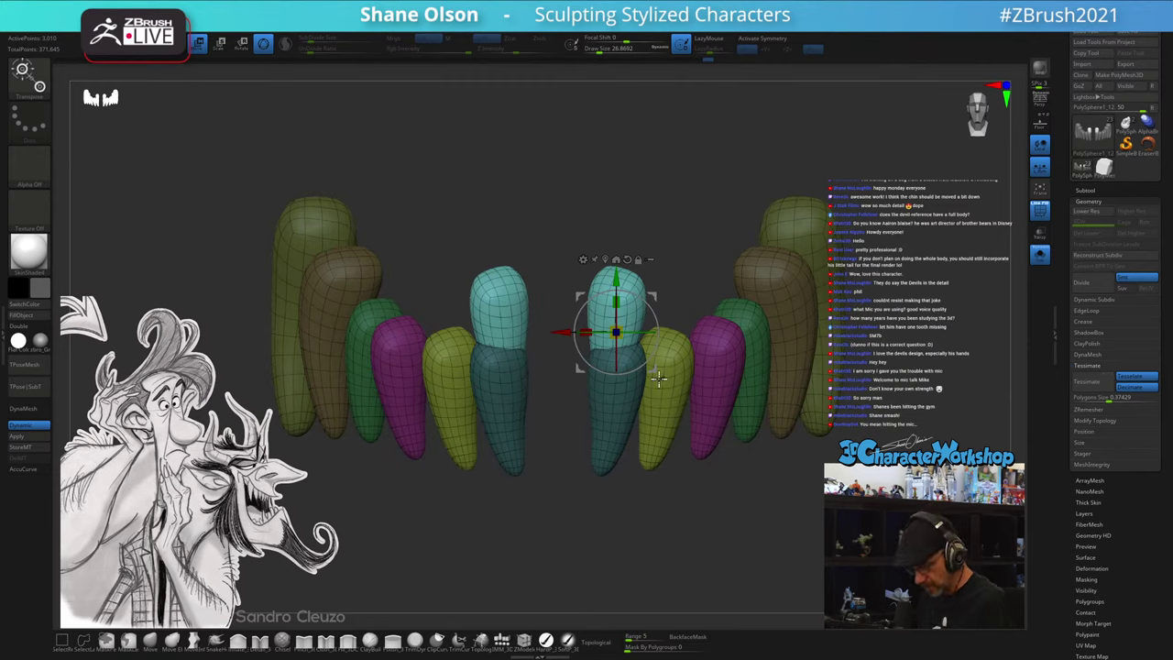
drag(562, 332, 552, 331)
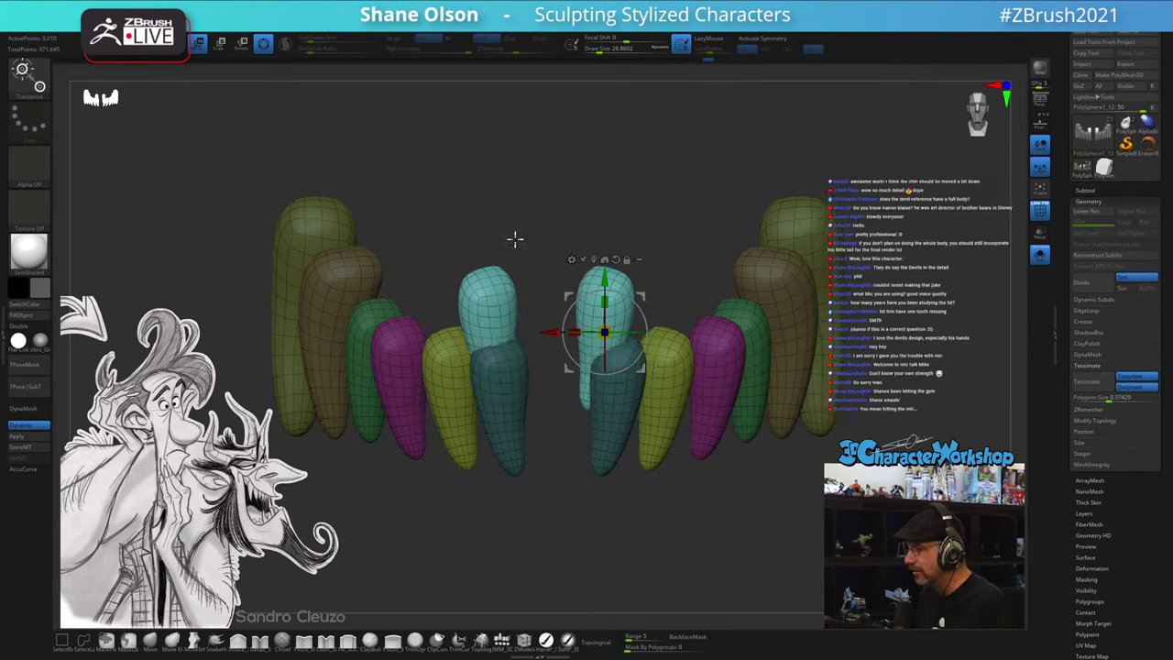
drag(604, 280, 604, 207)
drag(924, 242, 899, 281)
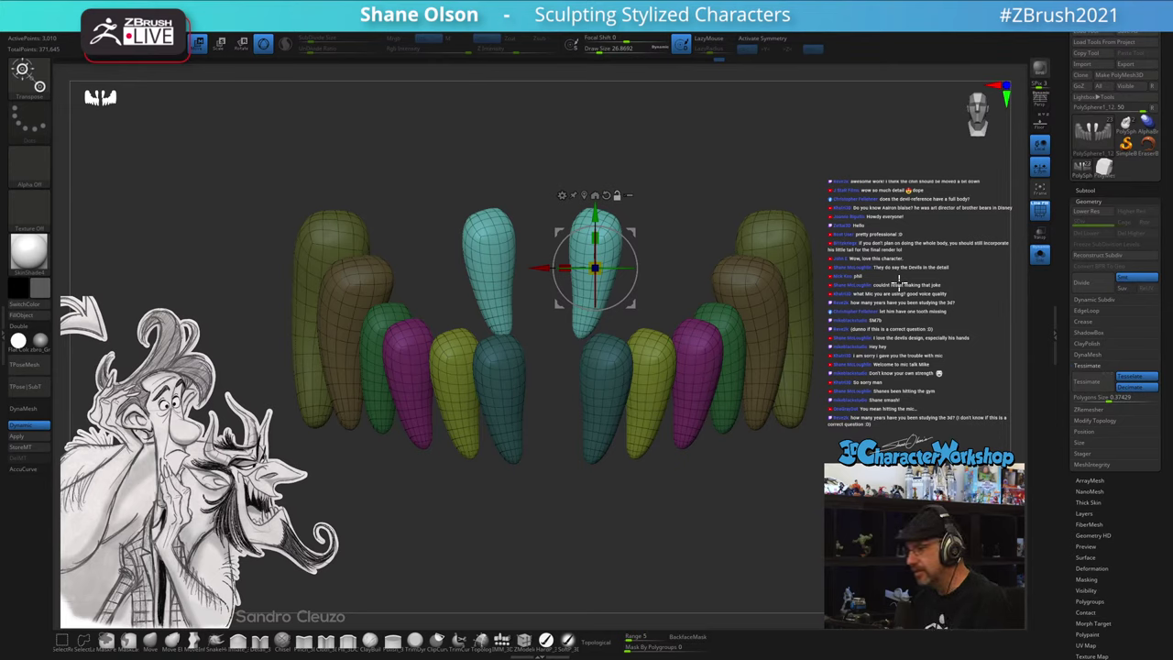
drag(593, 211, 594, 192)
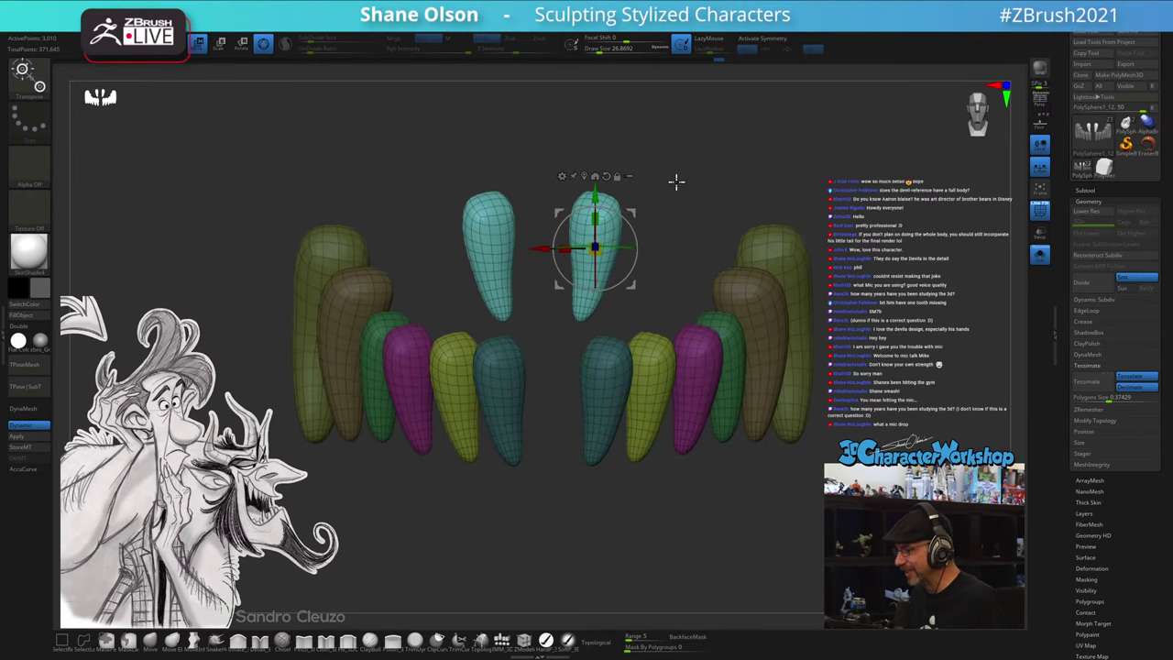
drag(596, 186, 600, 165)
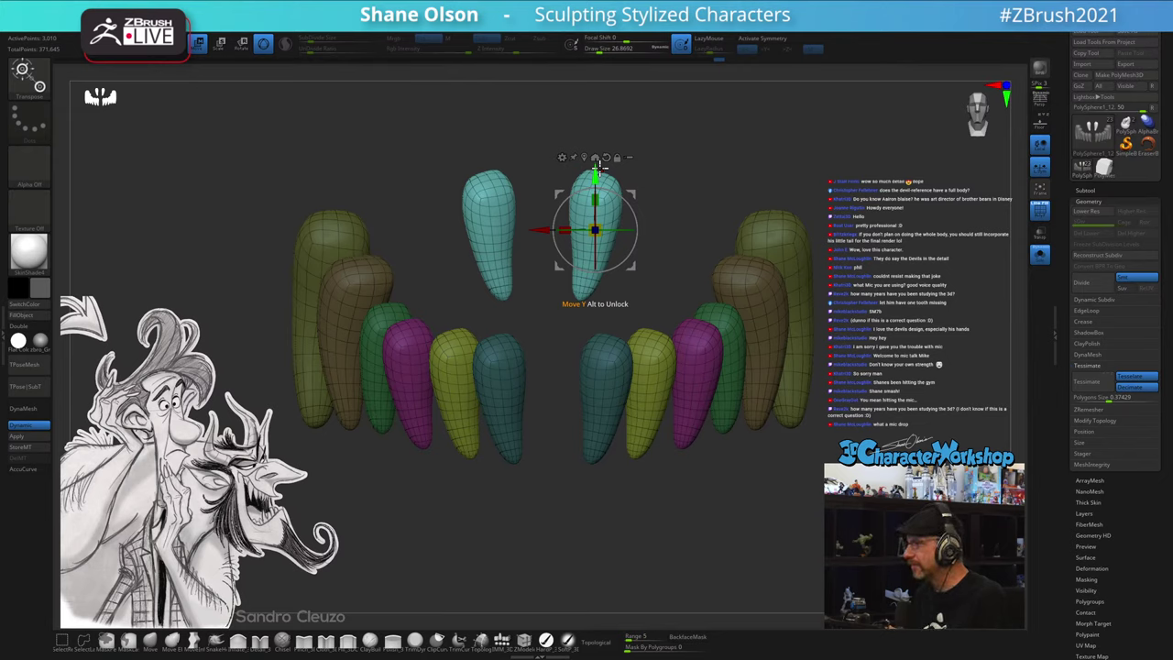
drag(597, 167, 595, 165)
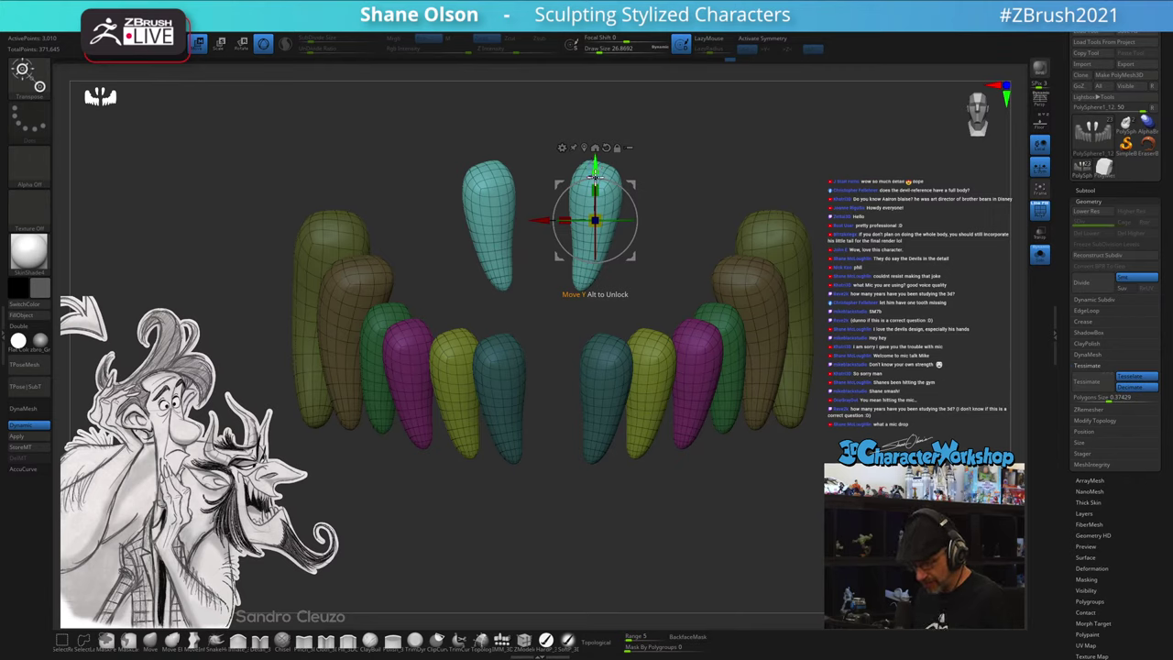
- Lasso the left one of the two raised fang copies in the front view and delete it
key(q)
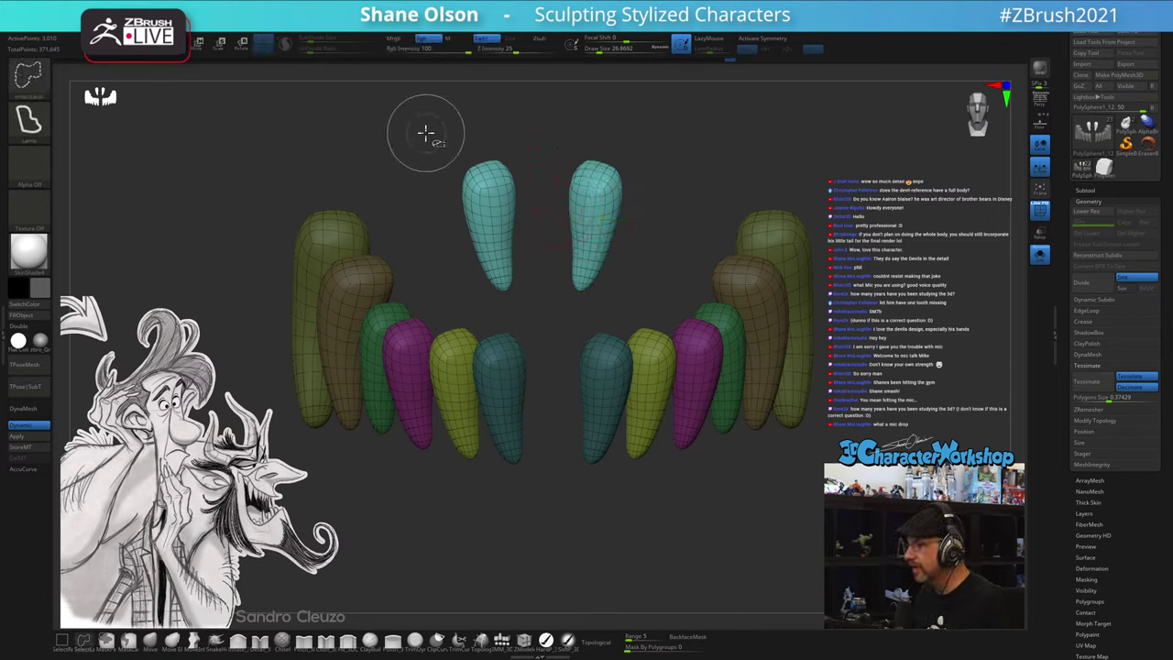
mouse_move(427, 131)
ctrl+shift+mouse_down()
mouse_move(505, 293)
mouse_move(549, 248)
mouse_move(553, 226)
ctrl+shift+mouse_up()
ctrl+shift+click(553, 226)
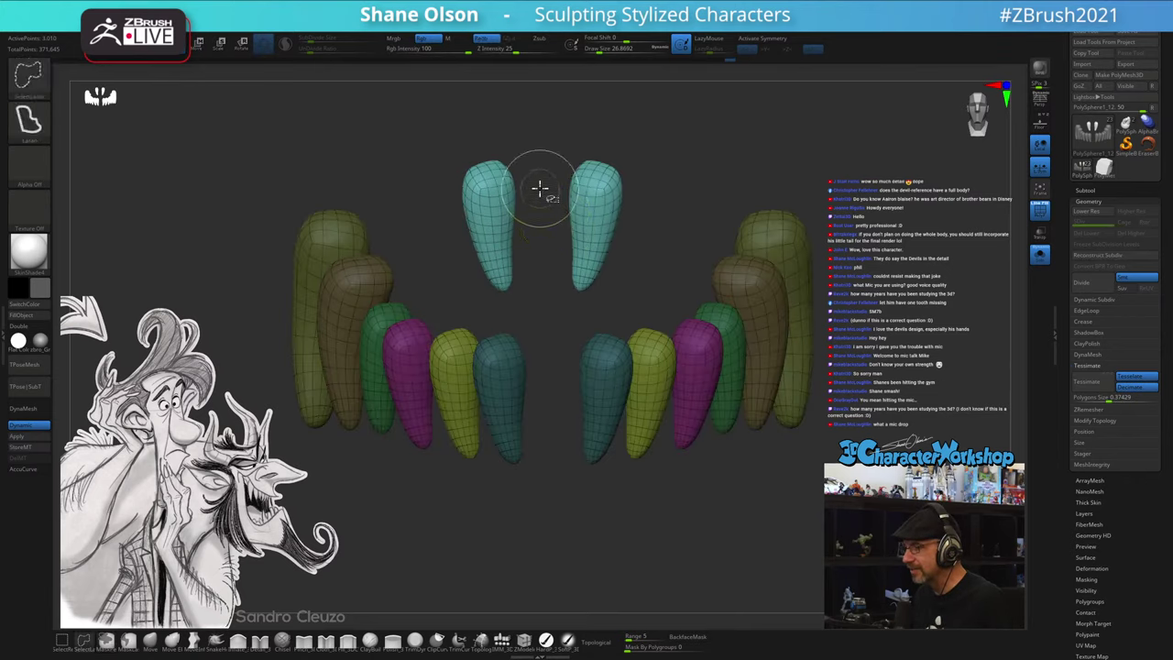
mouse_move(537, 176)
ctrl+shift+mouse_down()
mouse_move(503, 118)
mouse_move(440, 333)
mouse_move(486, 322)
ctrl+shift+mouse_up()
ctrl+shift+click(486, 323)
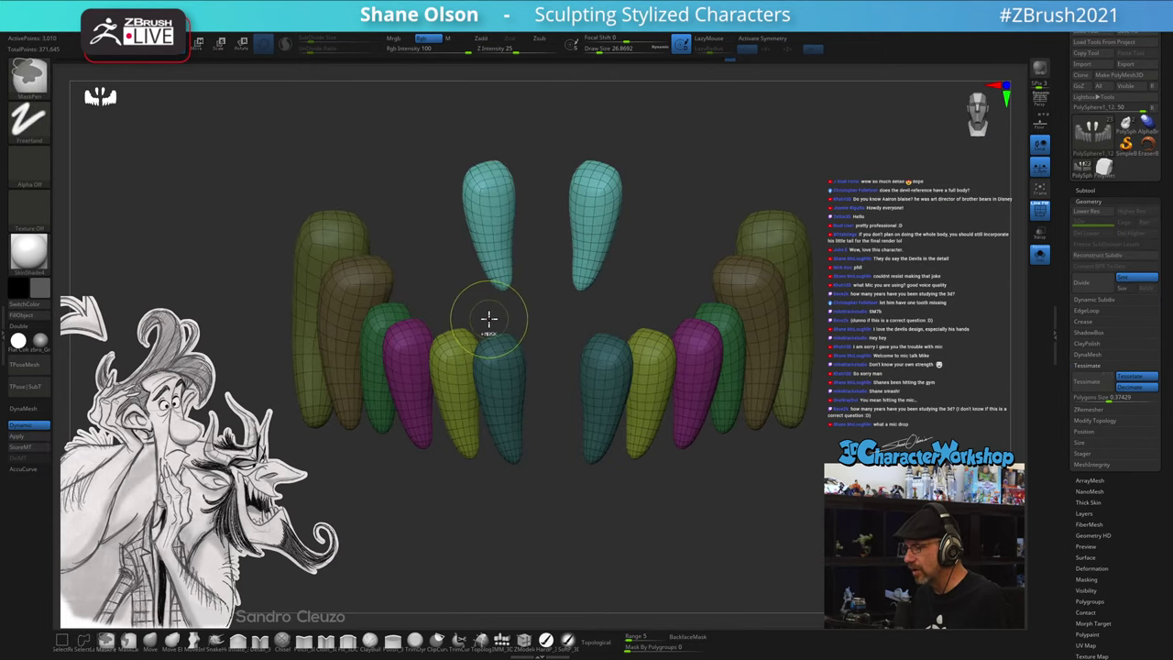
mouse_move(526, 229)
ctrl+shift+mouse_down()
mouse_move(531, 162)
mouse_move(434, 147)
mouse_move(448, 283)
mouse_move(538, 321)
ctrl+shift+mouse_up()
key(space)
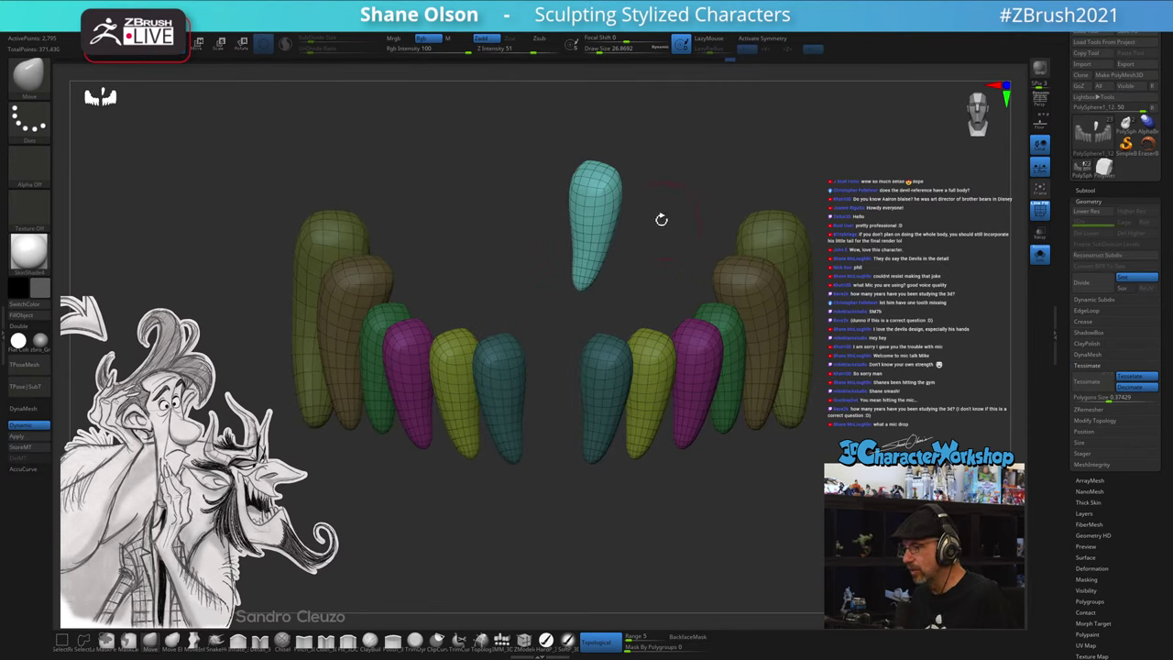
- Move the remaining fang copy into the central gap of the row and align it with the arch seen from below
key(w)
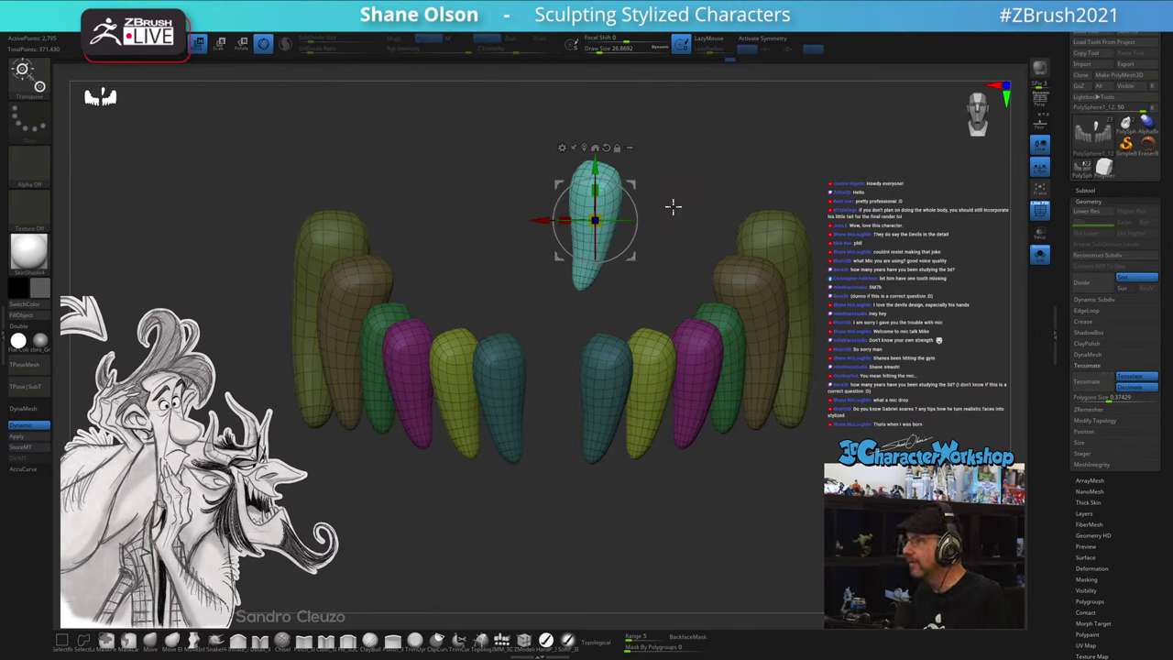
drag(639, 196, 589, 360)
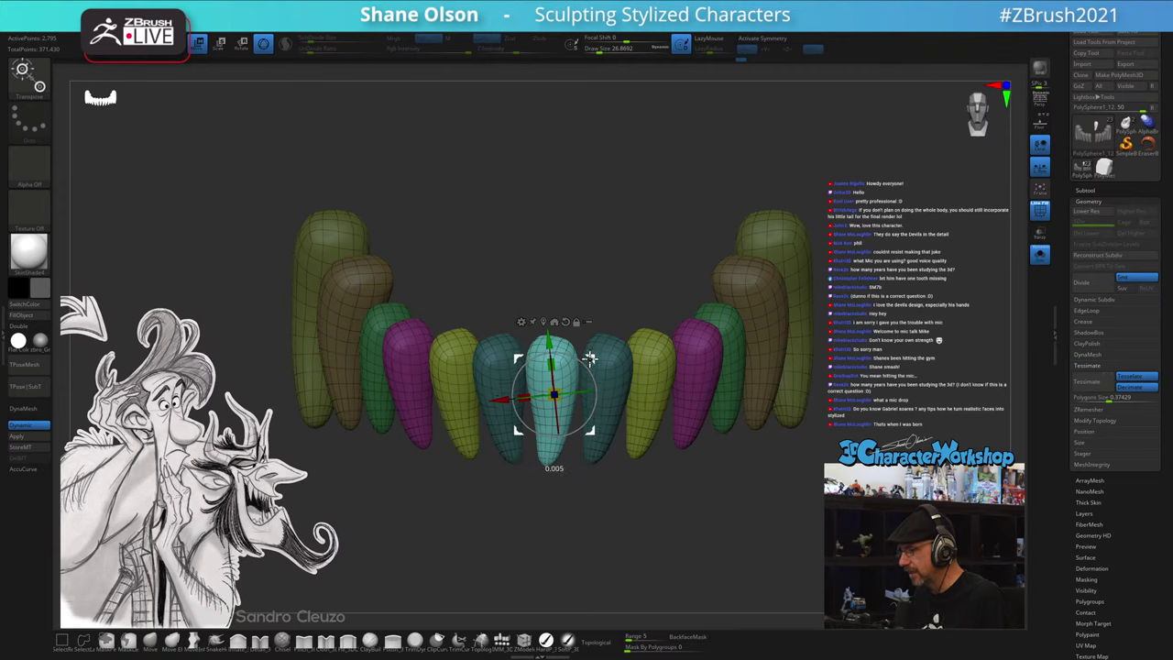
right_drag(607, 298, 617, 371)
mouse_move(596, 373)
mouse_down()
mouse_move(591, 357)
mouse_move(605, 362)
mouse_up()
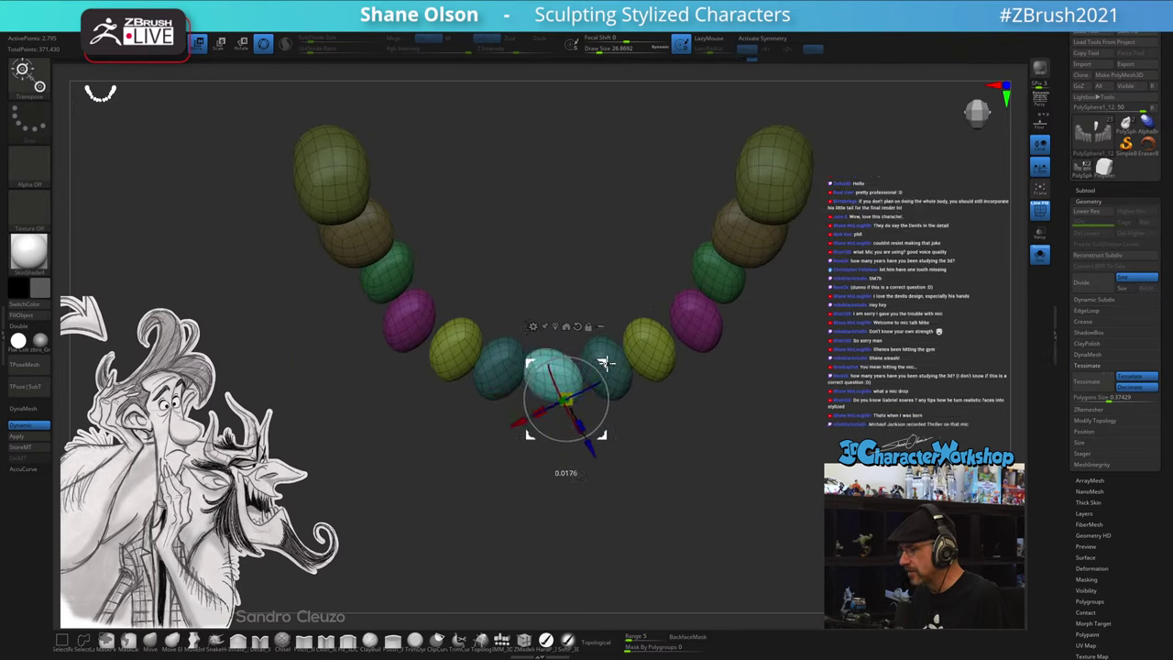
right_drag(630, 245, 625, 169)
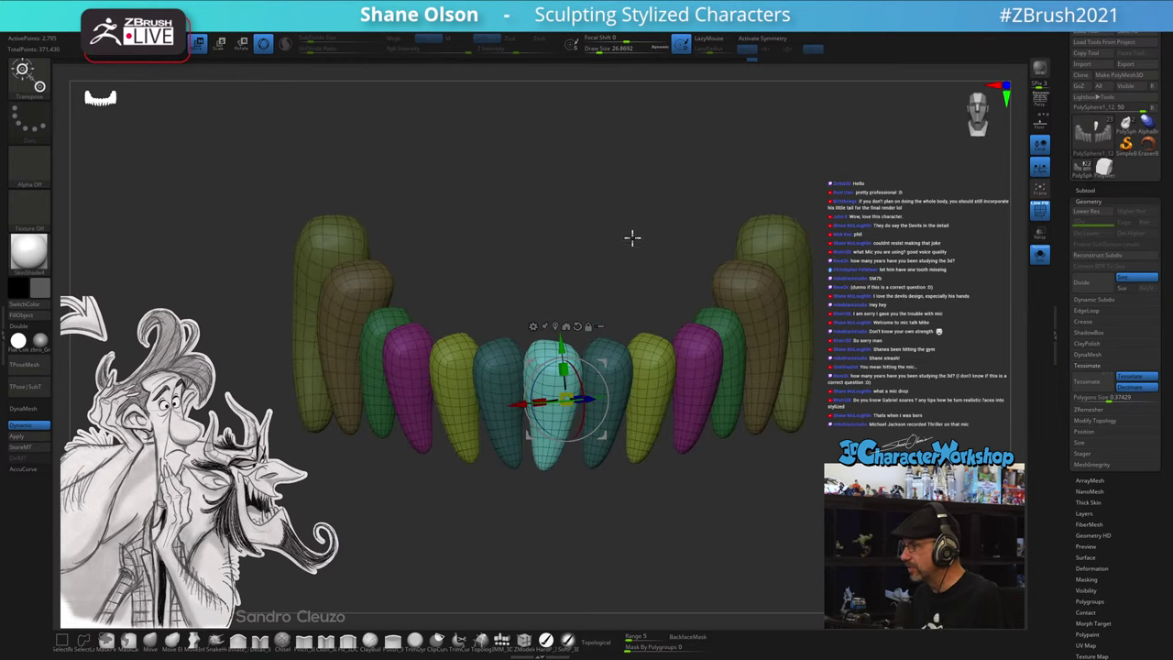
drag(632, 237, 627, 235)
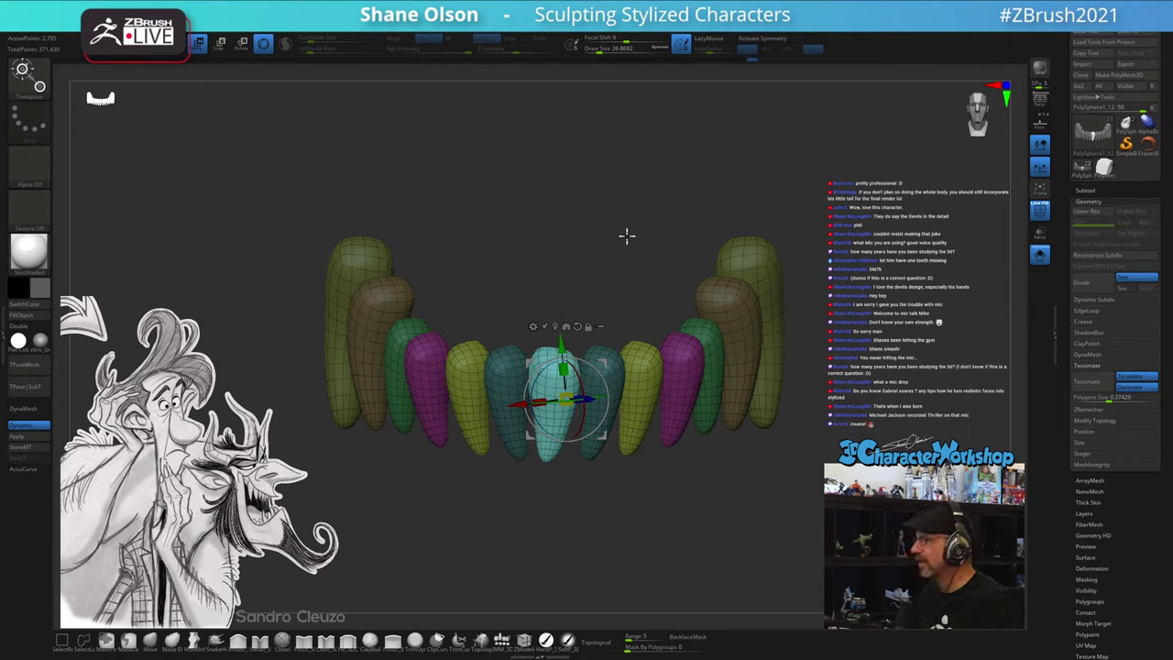
- Clear the mask from the fang row and give the single centre fang its own polygroup colour
ctrl+click(713, 524)
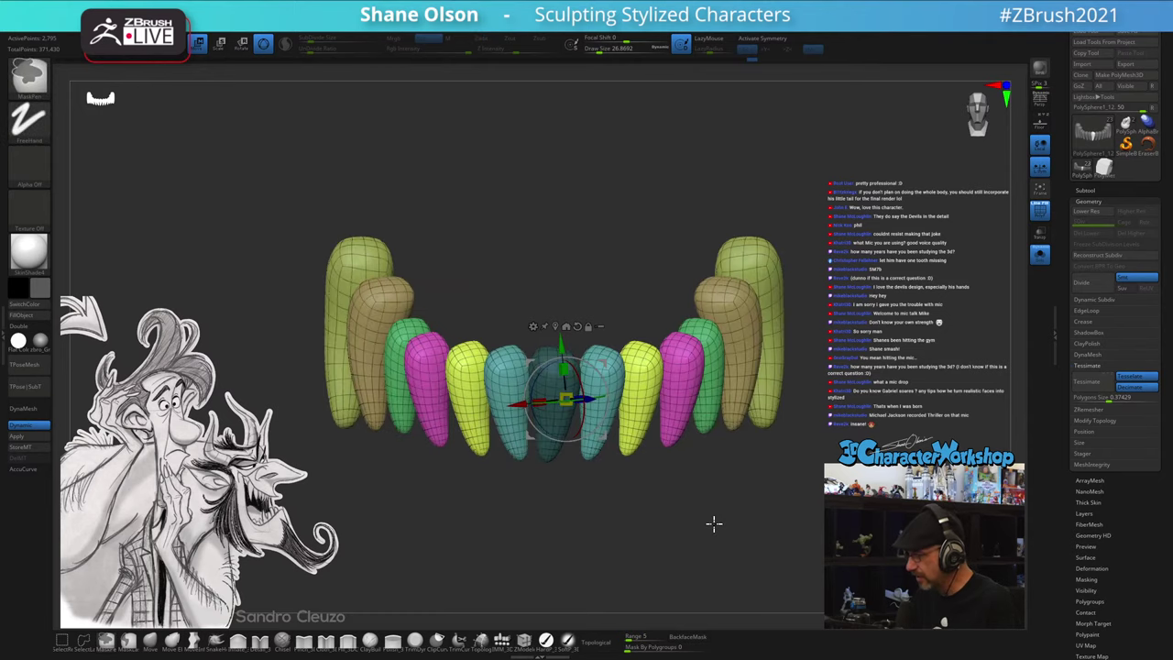
ctrl+click(718, 528)
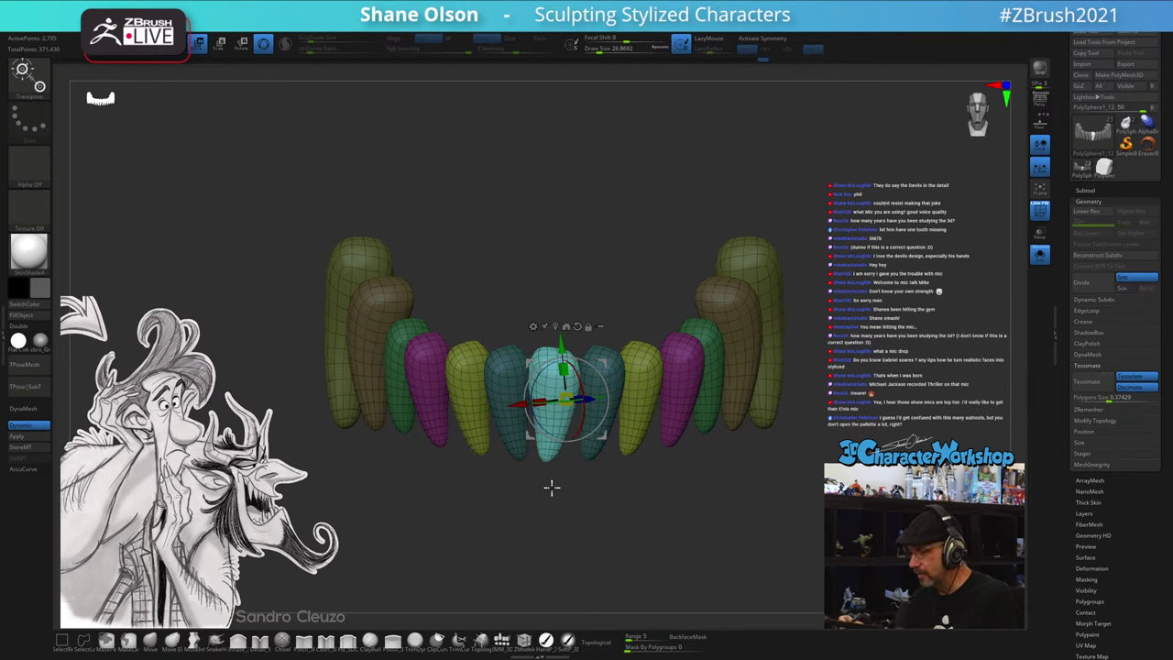
key(q)
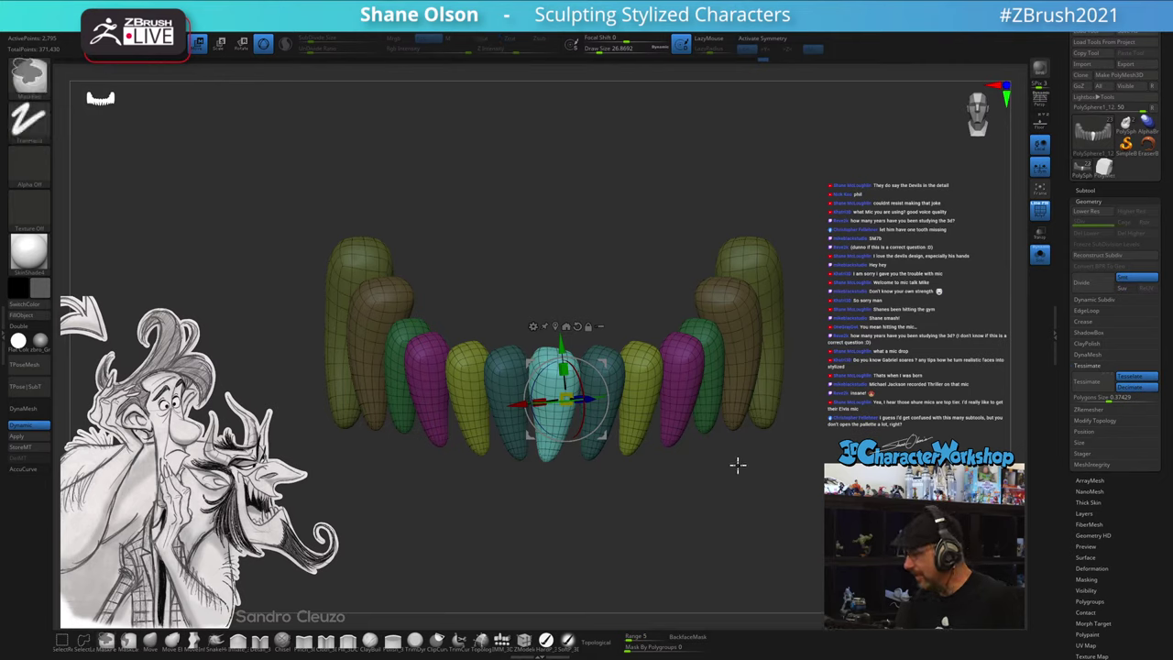
ctrl+click(738, 466)
key(w)
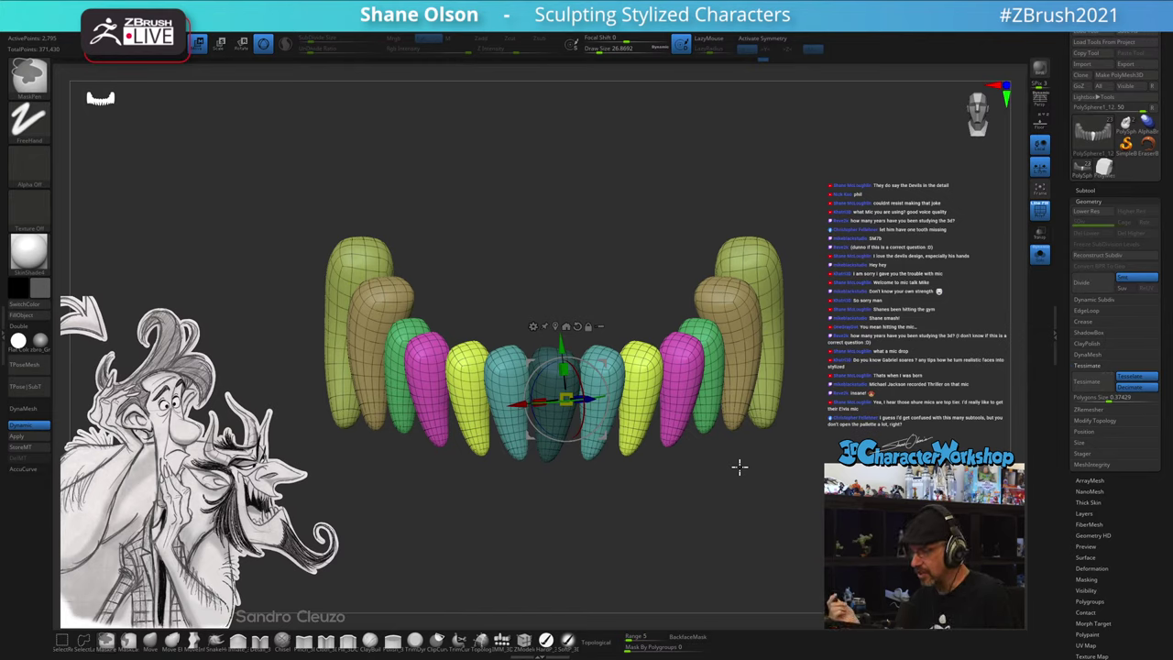
key(ctrl+w)
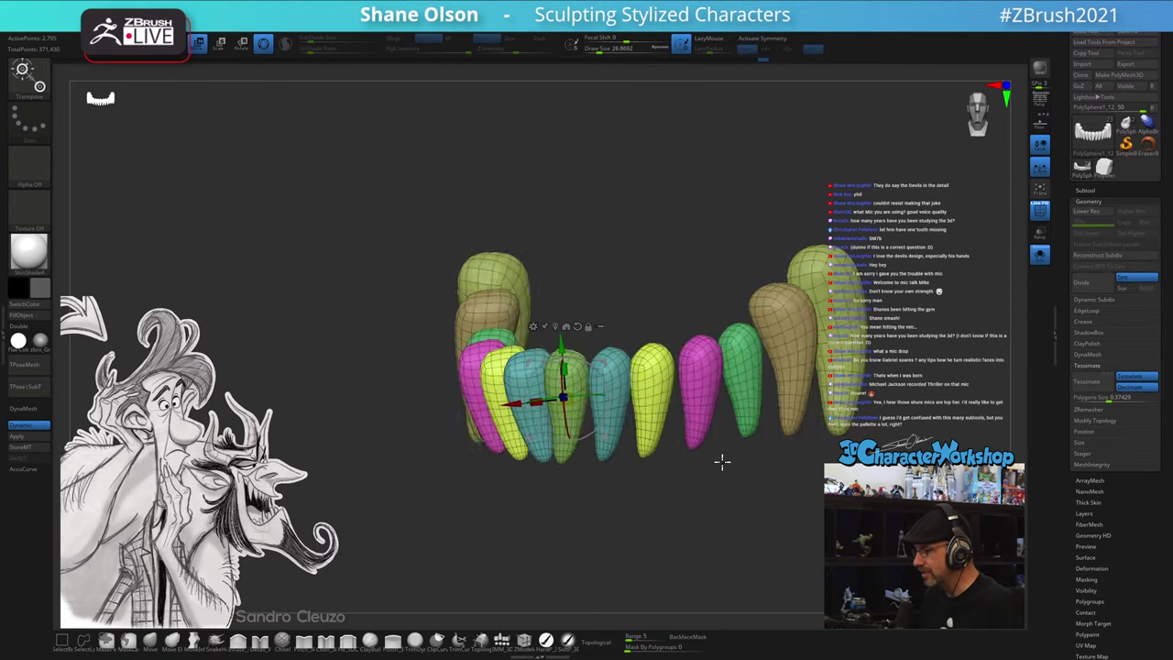
drag(723, 460, 752, 460)
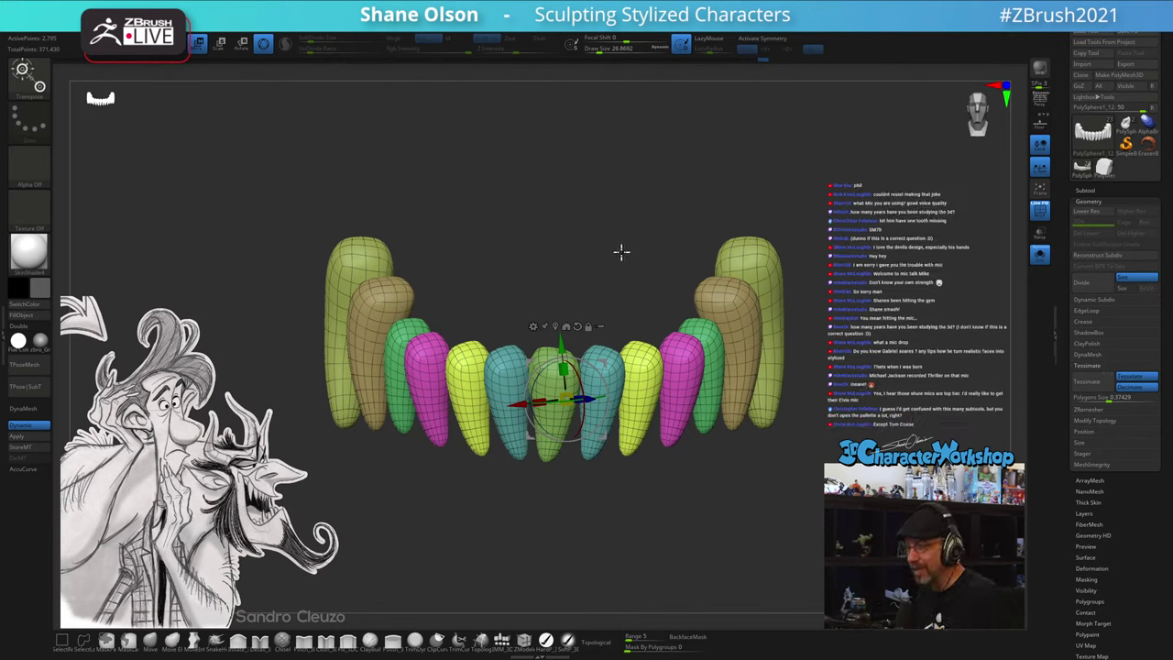
- Undo the centre-fang edits until both raised teal copies are back above the tooth row
key(q)
mouse_move(724, 542)
mouse_down()
mouse_move(761, 538)
mouse_move(715, 536)
mouse_up()
key(ctrl+z)
key(ctrl+z)
key(ctrl+z)
key(ctrl+z)
key(ctrl+z)
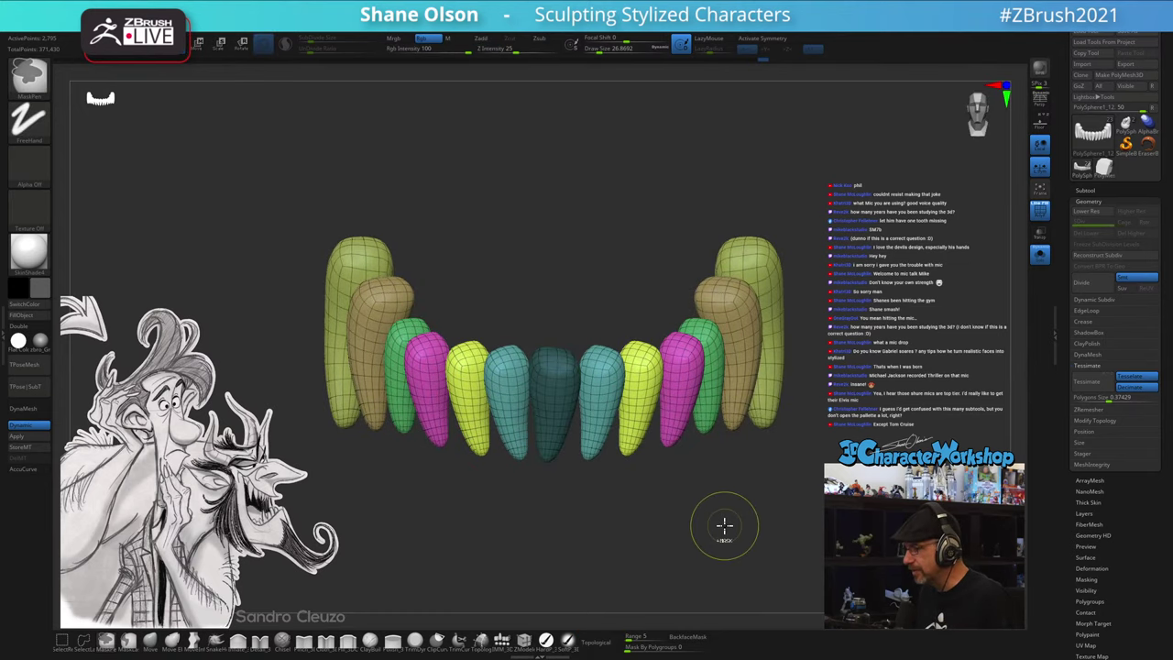
key(ctrl+z)
key(ctrl+z)
key(ctrl+z)
key(ctrl+z)
key(ctrl+z)
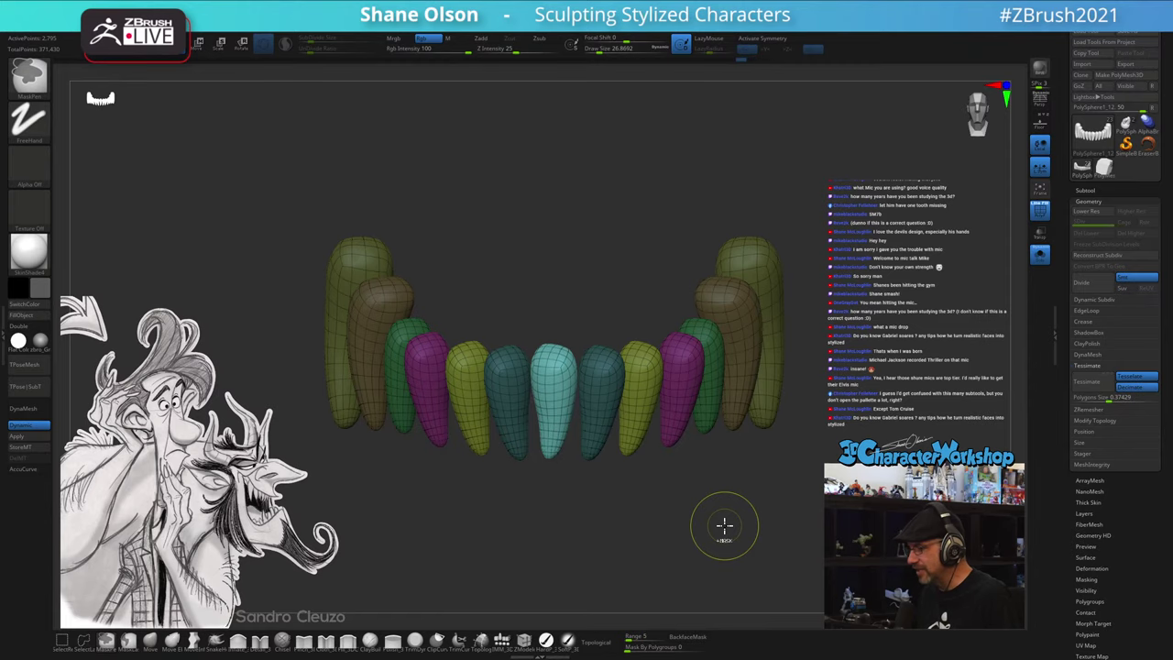
key(ctrl+z)
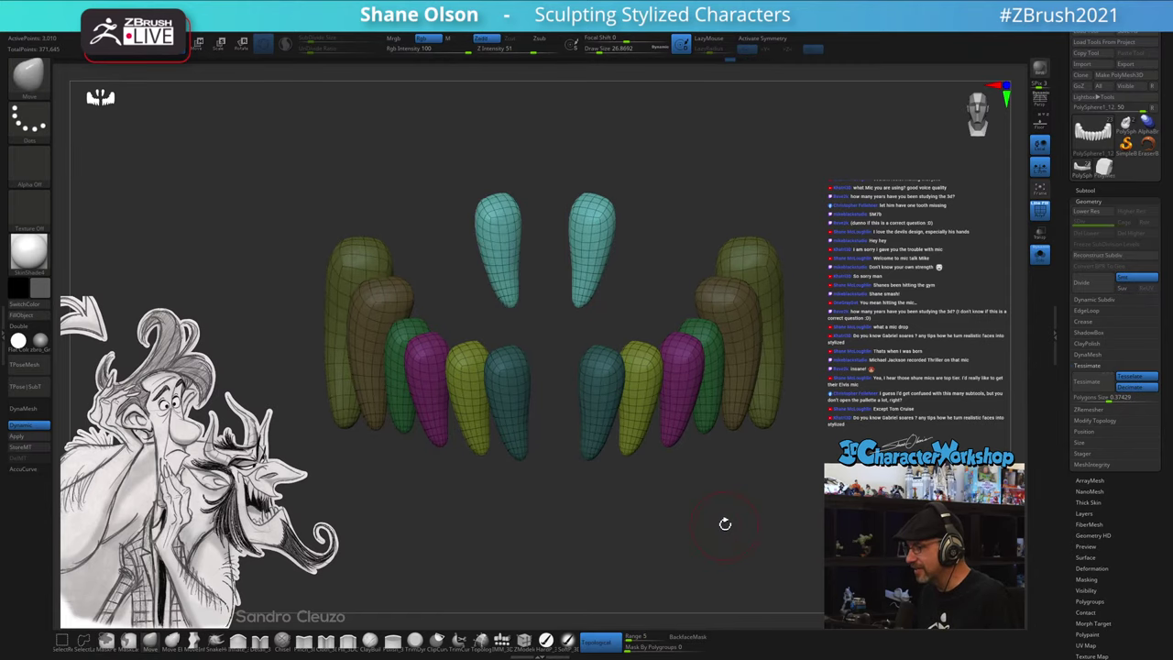
- Scale down the two raised teal copies symmetrically and lower them side by side into the central gap of the row
alt+drag(785, 492, 784, 503)
alt+drag(865, 416, 844, 416)
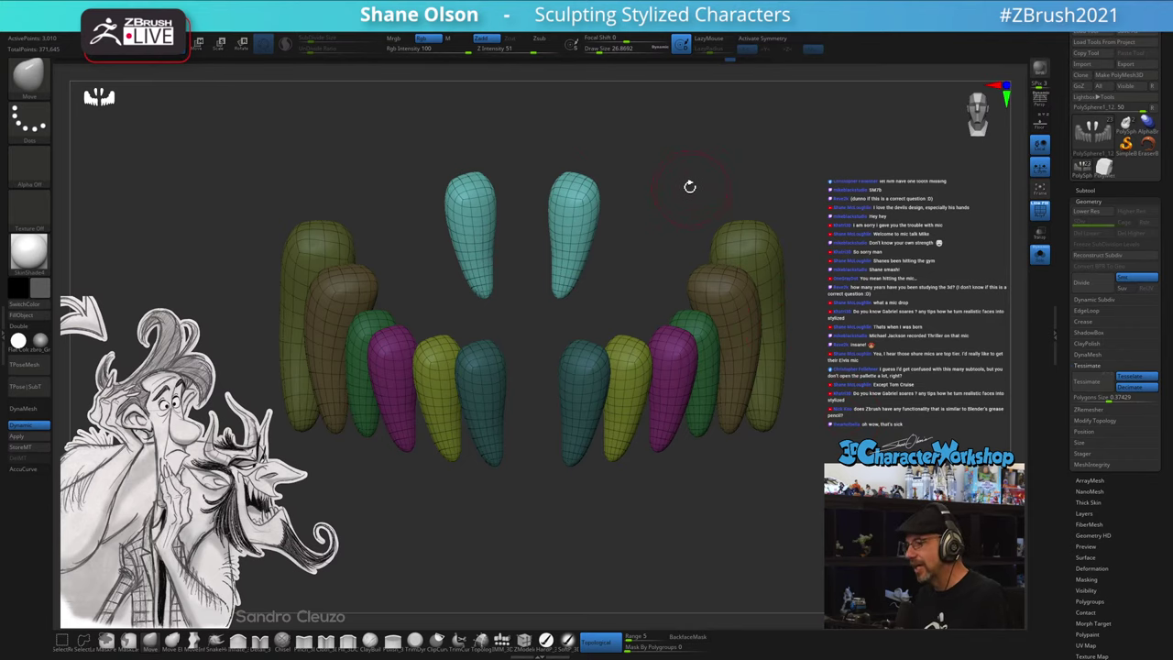
alt+drag(686, 190, 691, 212)
key(w)
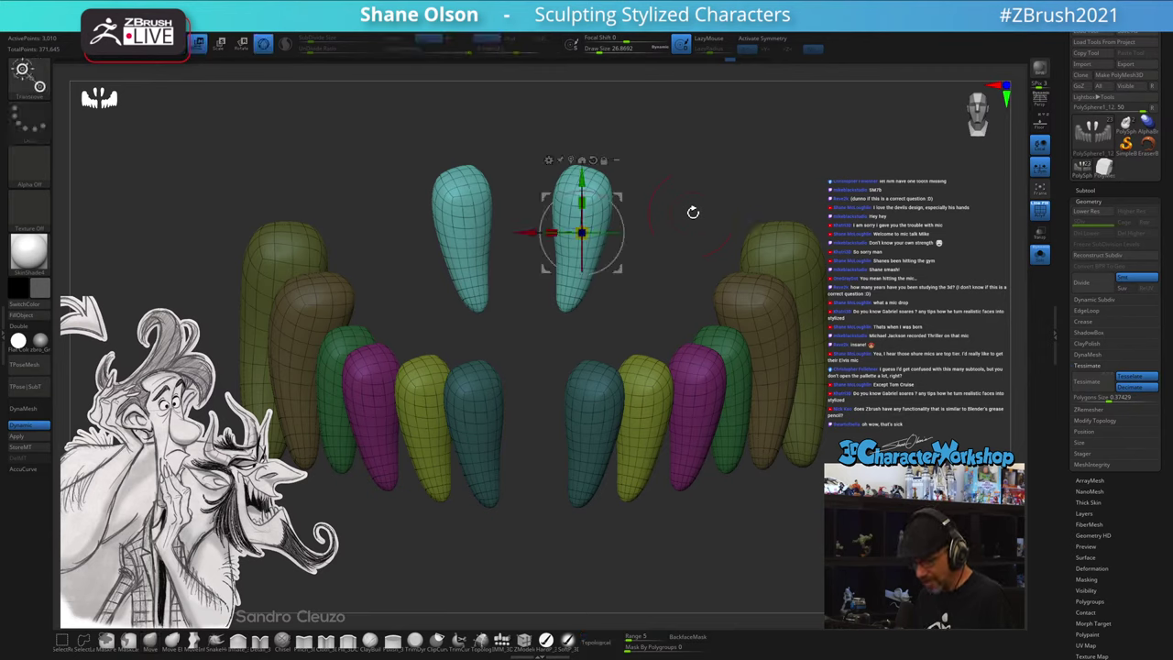
alt+drag(581, 175, 581, 122)
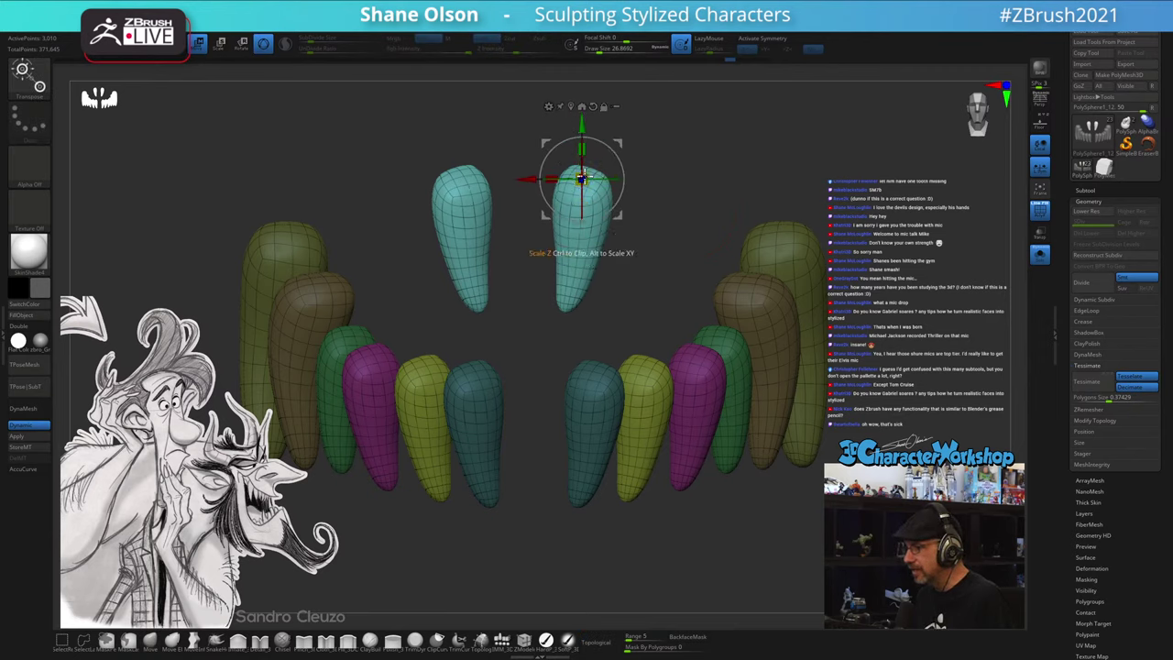
mouse_move(582, 175)
mouse_down()
mouse_move(557, 201)
mouse_move(583, 179)
mouse_up()
key(ctrl+z)
key(x)
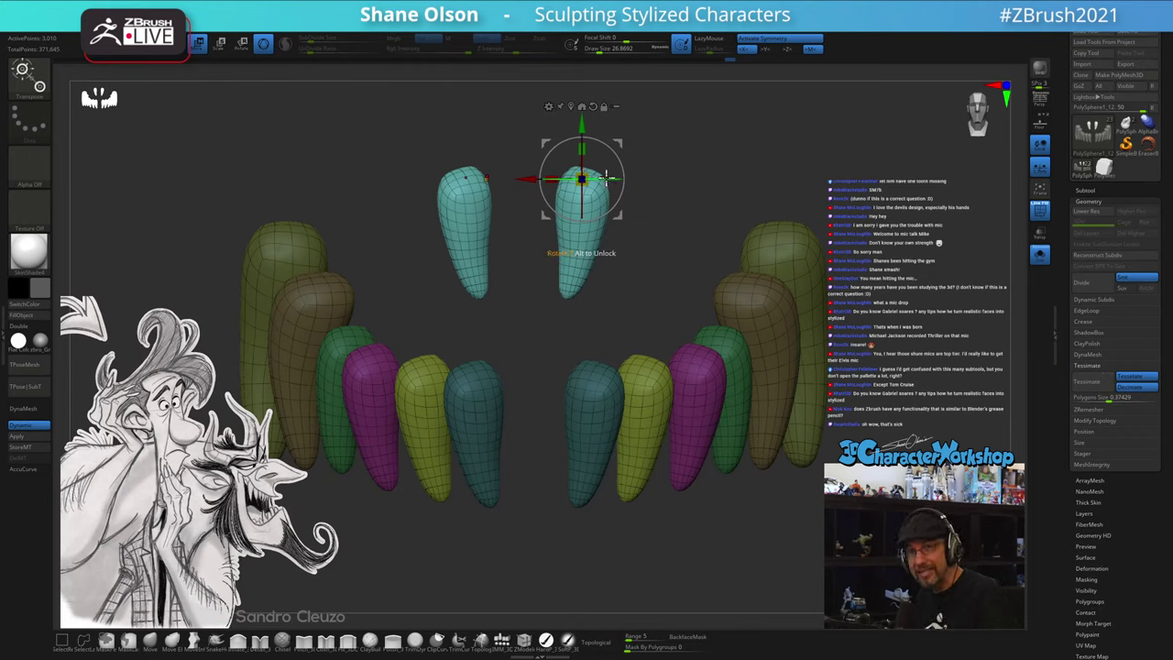
drag(583, 177, 584, 350)
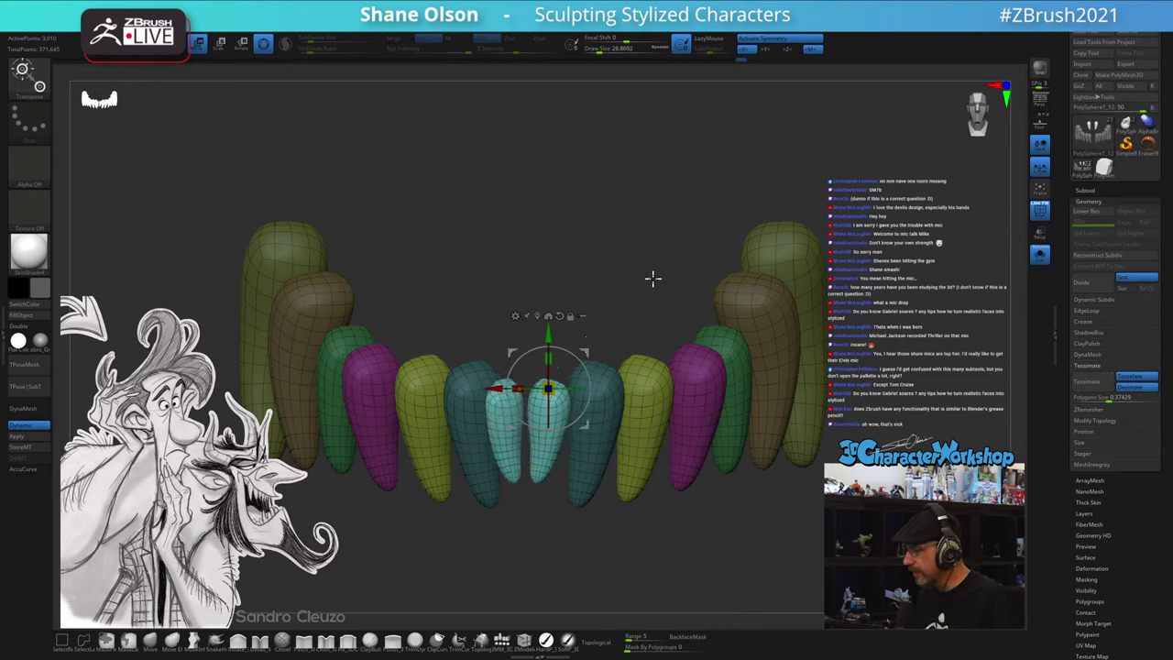
alt+drag(739, 238, 686, 268)
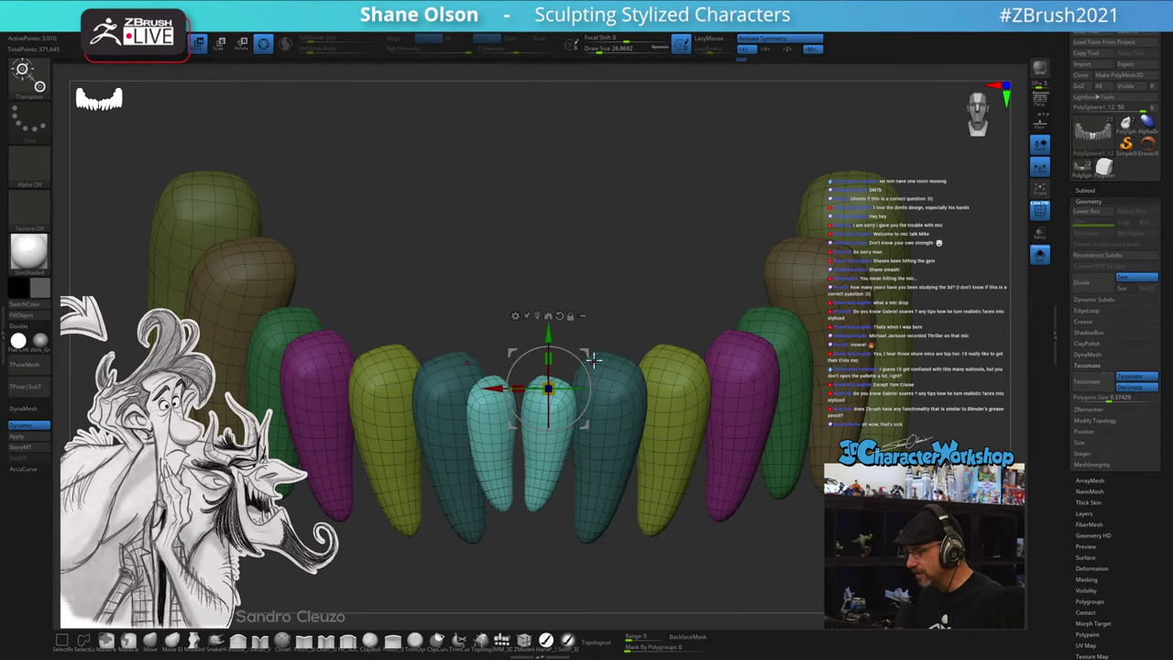
drag(588, 353, 587, 347)
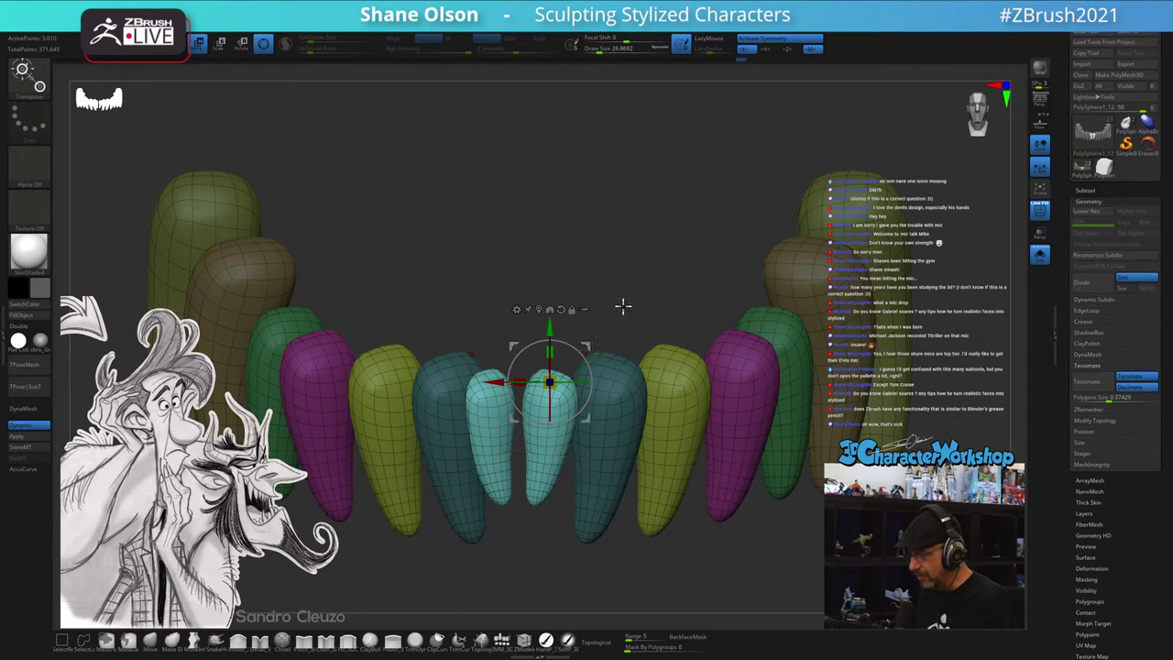
- Show the floor grid, assign the new centre fang pair its own polygroup and mask every other fang
click(1040, 120)
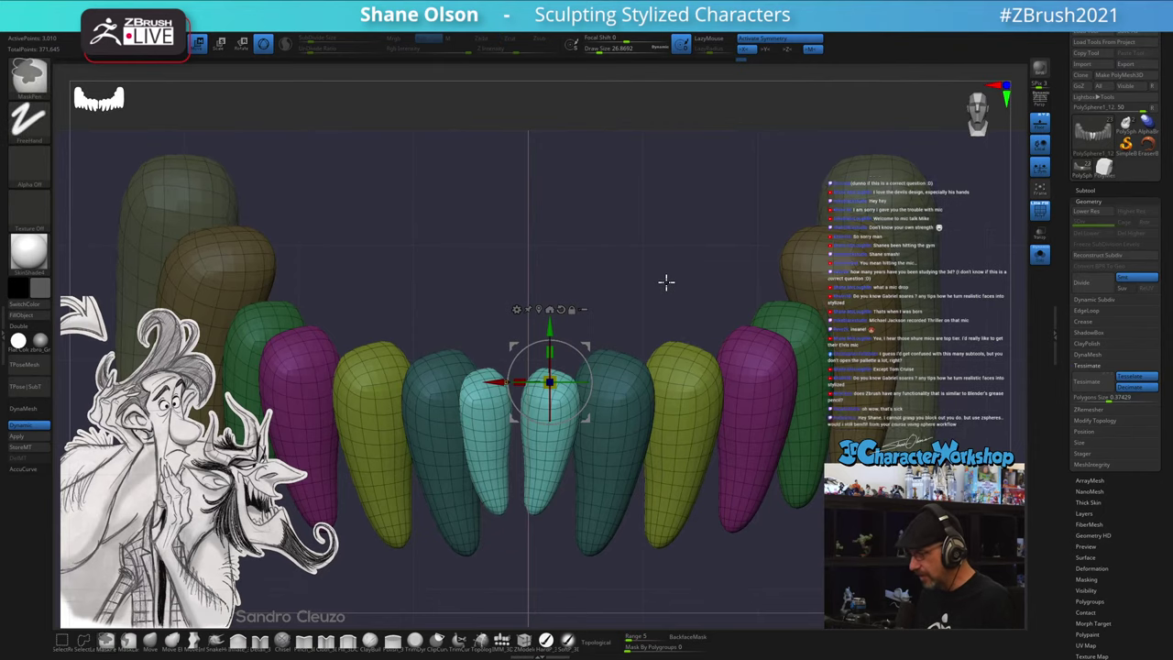
ctrl+click(666, 281)
key(ctrl+w)
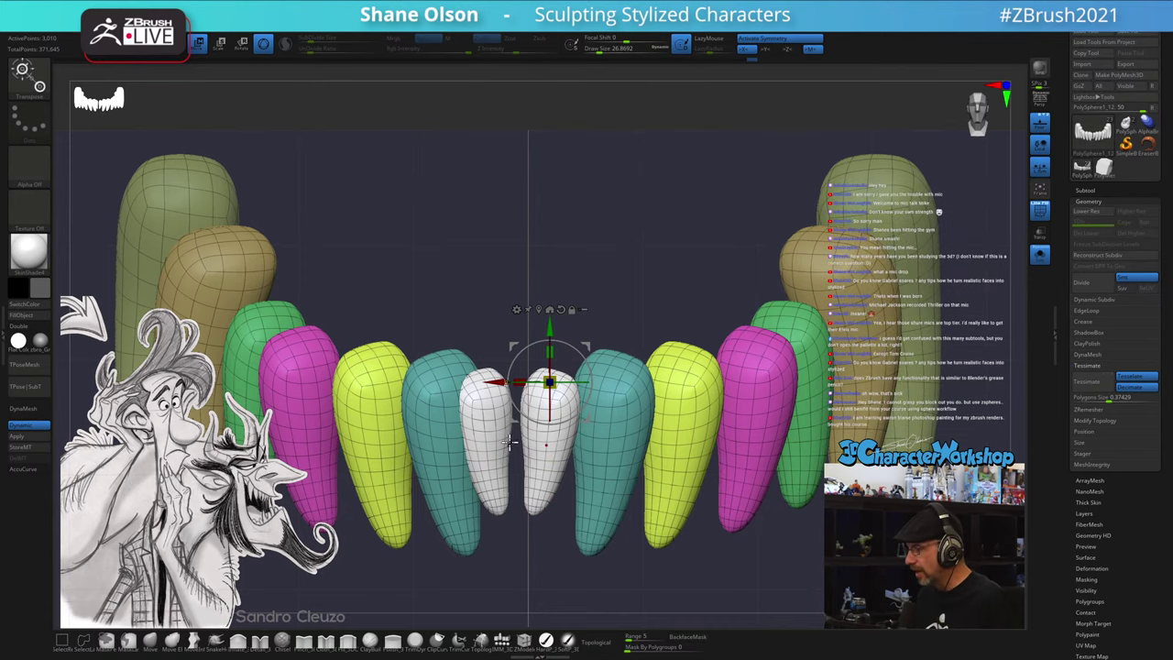
ctrl+click(543, 468)
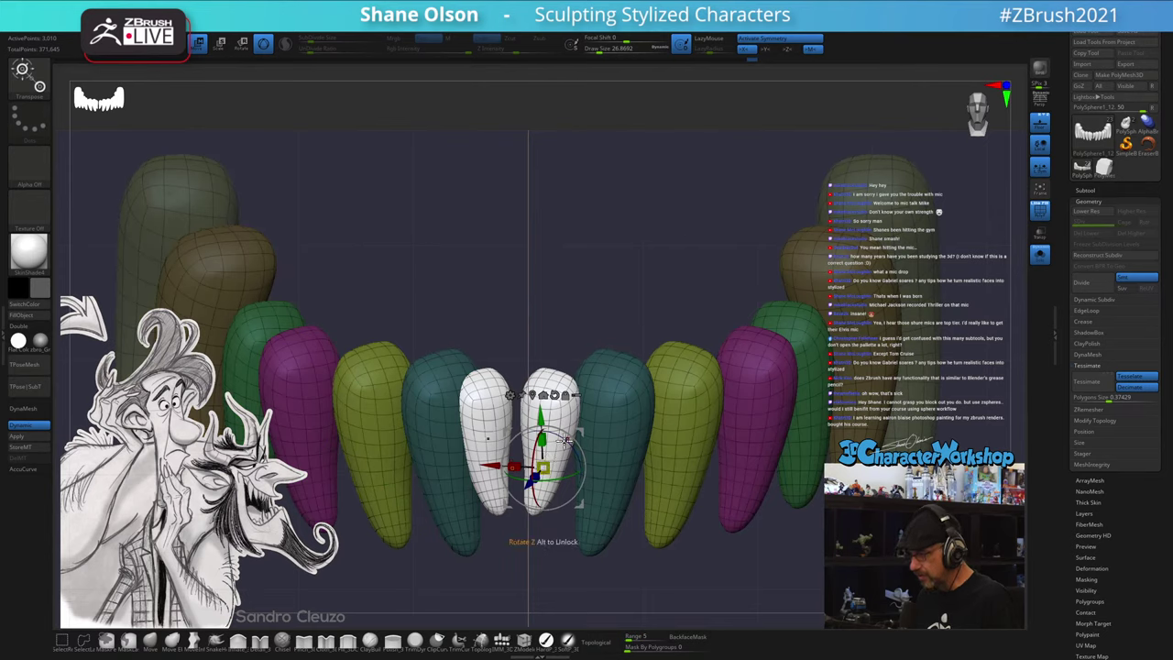
- Raise the centre pair with symmetry off, centre it on the grid's midline, and apply Mirror And Weld with symmetry on
key(x)
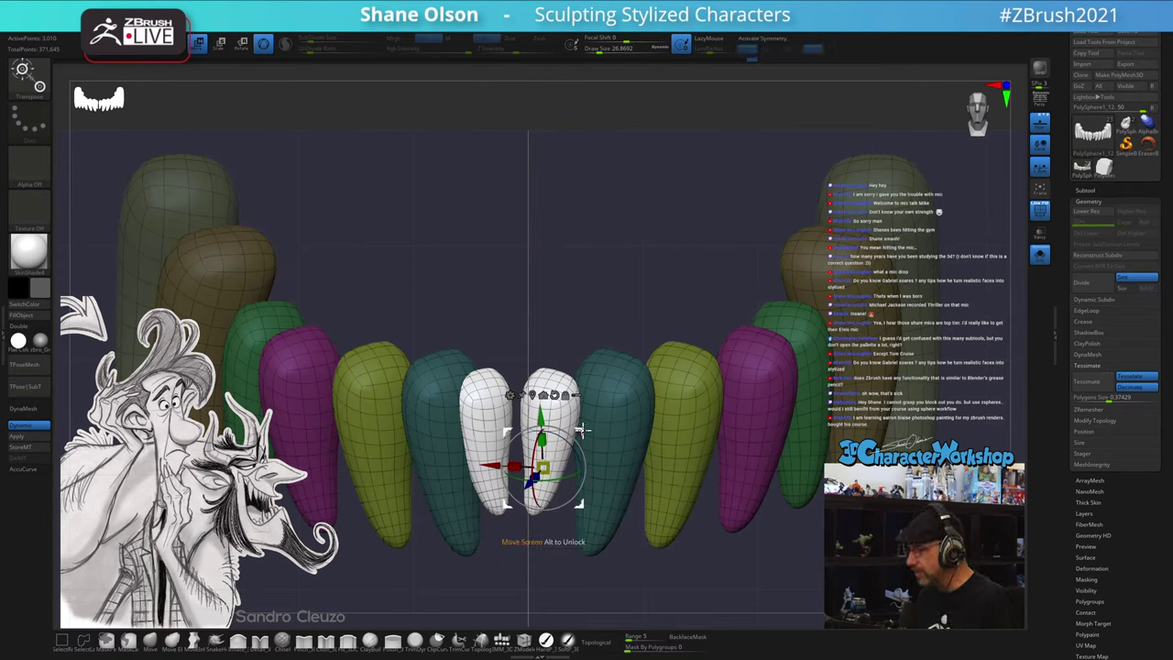
drag(579, 429, 596, 287)
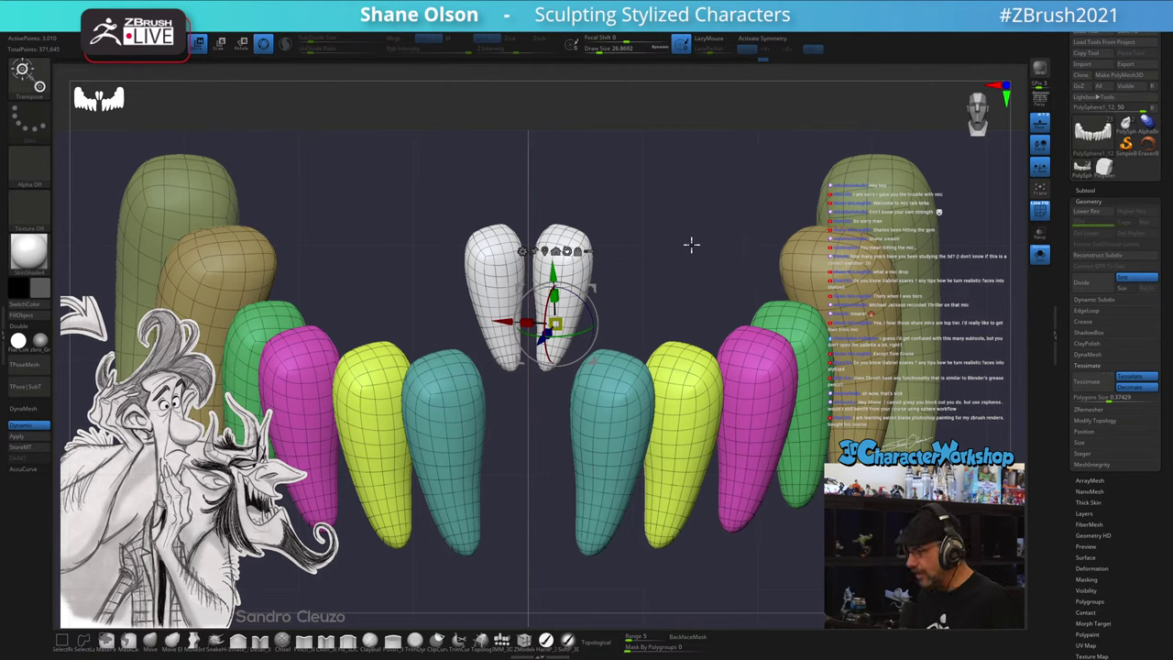
key(x)
key(space)
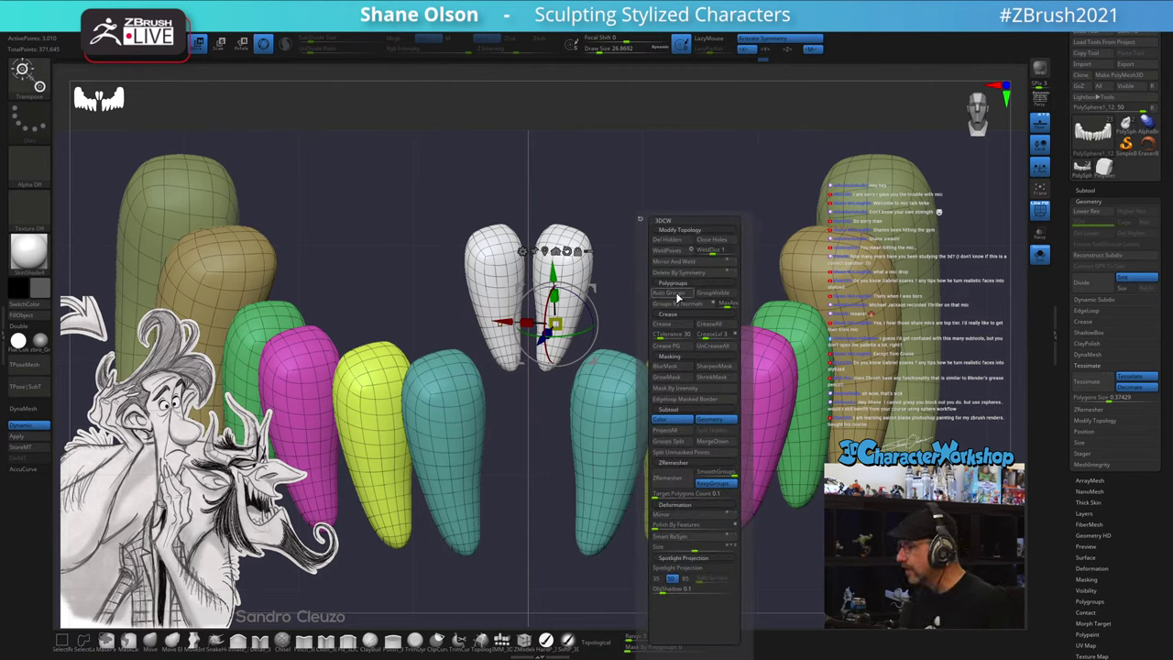
click(669, 263)
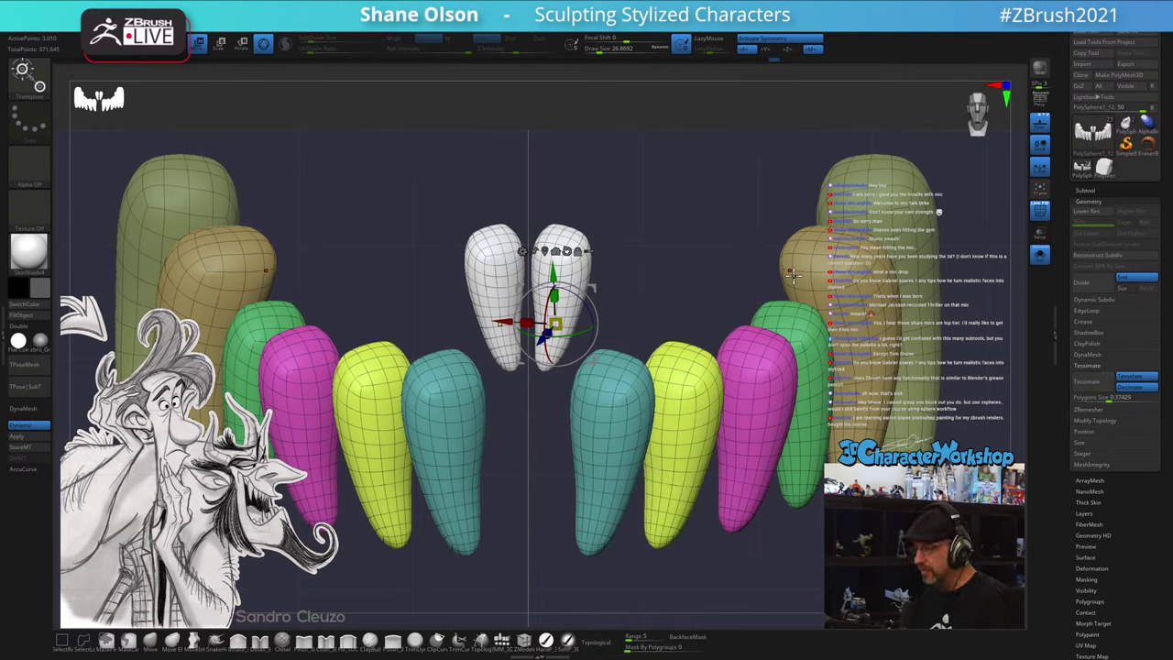
- Isolate the white centre pair, lower it symmetrically back into the gap and clear the mask
click(567, 250)
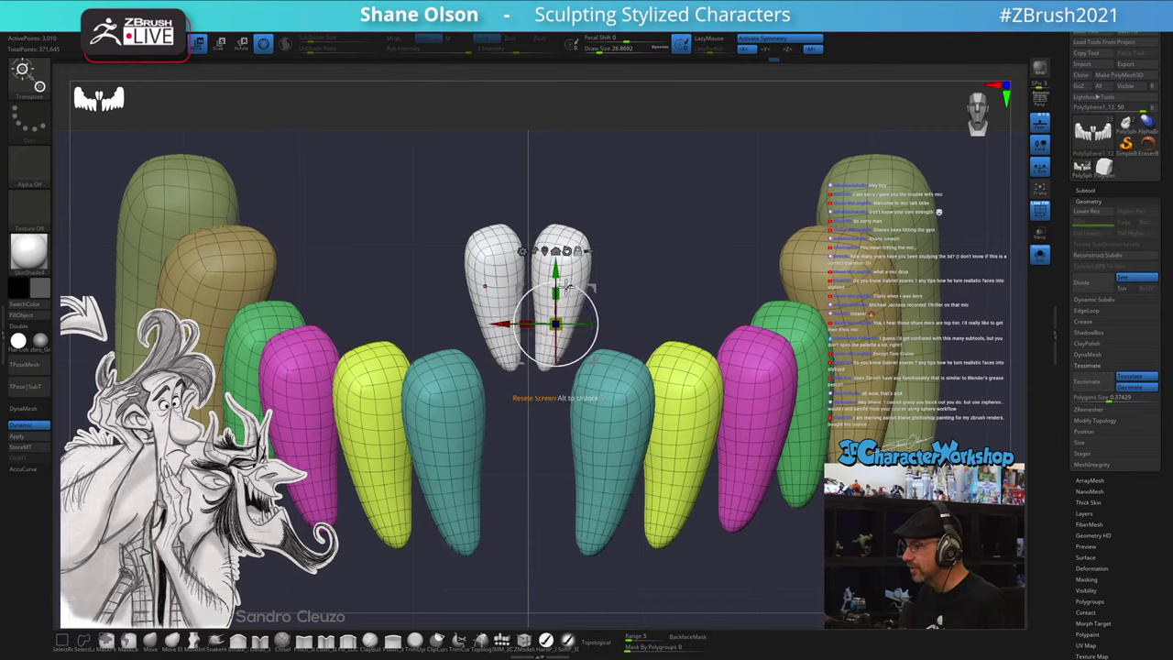
alt+click(569, 233)
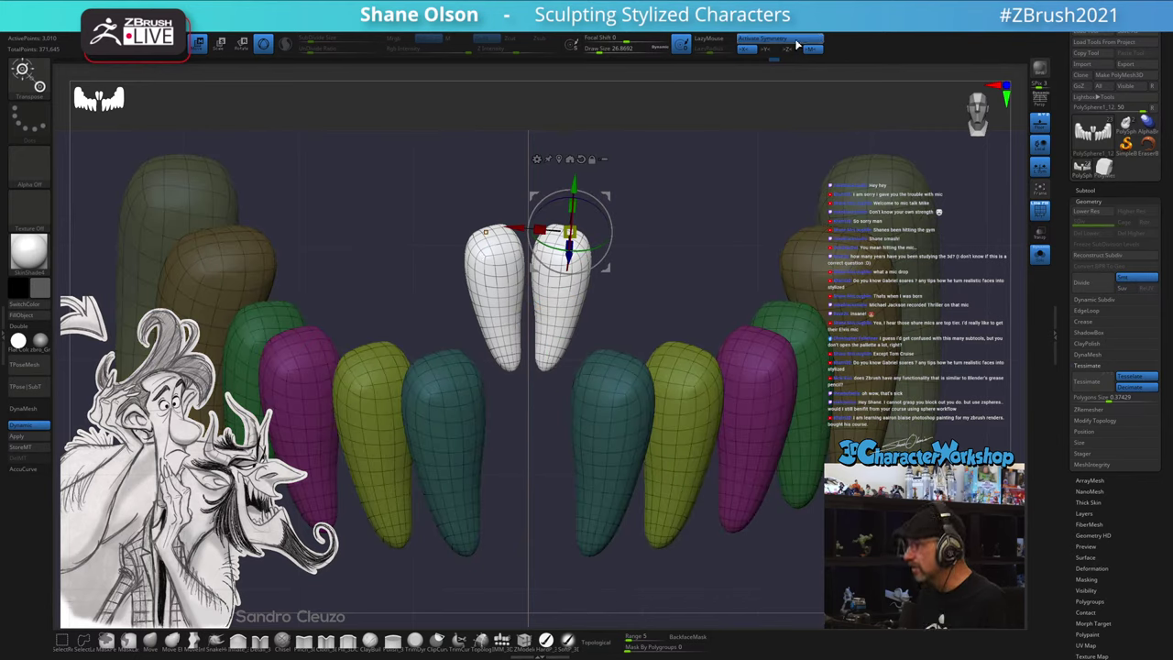
alt+click(580, 160)
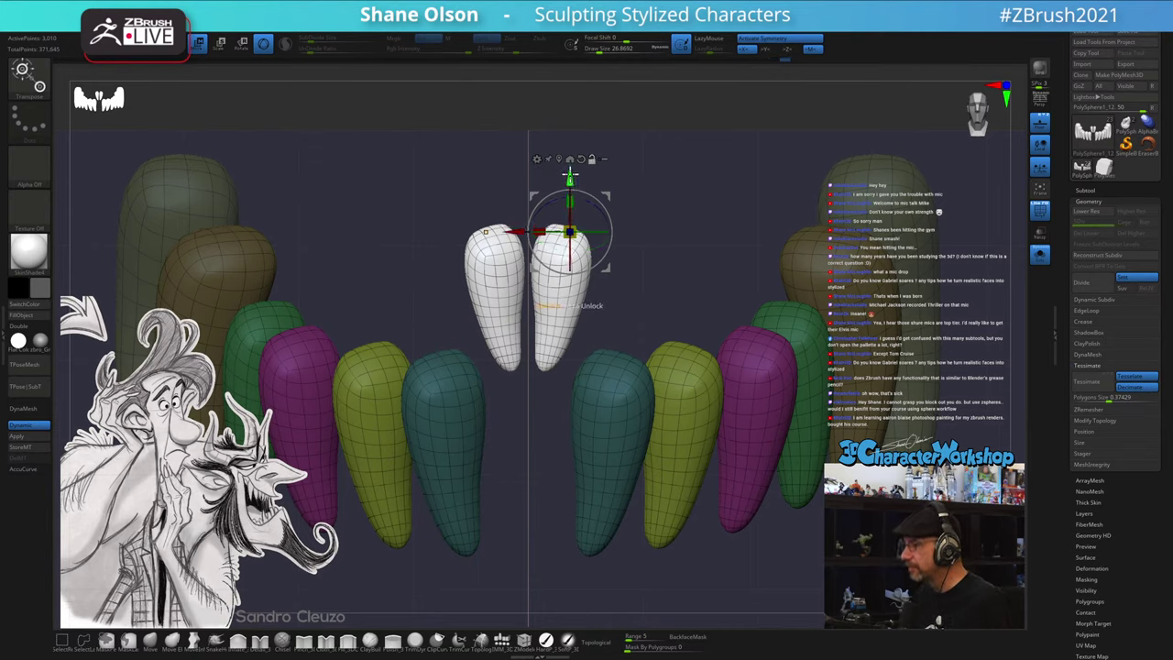
alt+drag(569, 175, 553, 315)
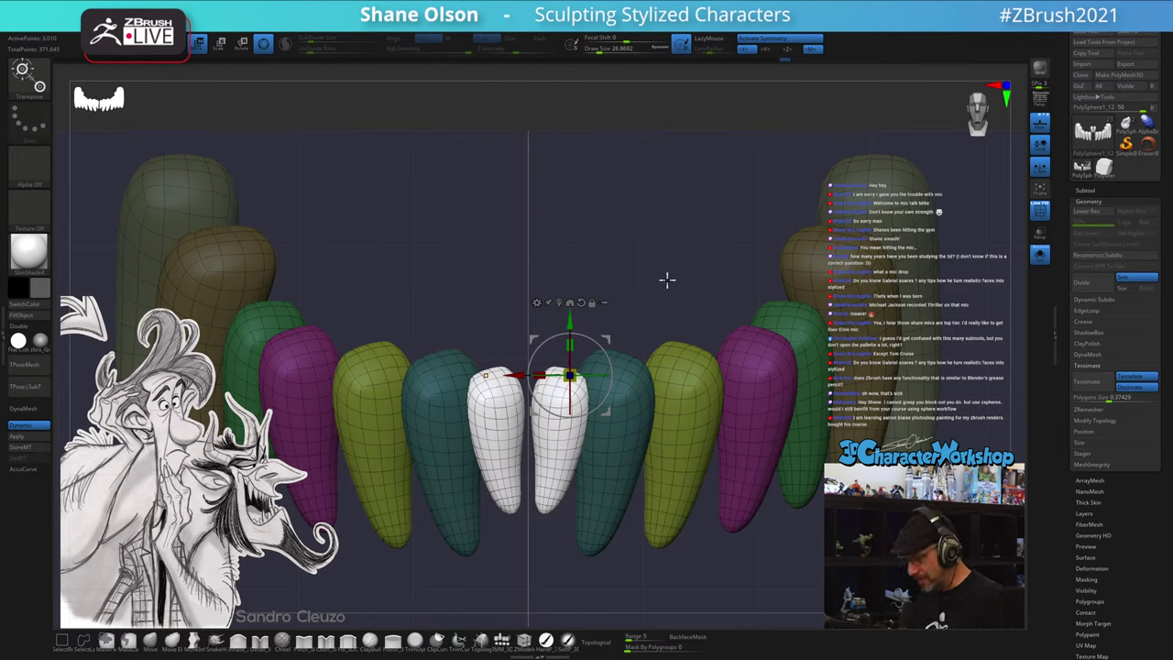
key(q)
shift+drag(670, 245, 686, 255)
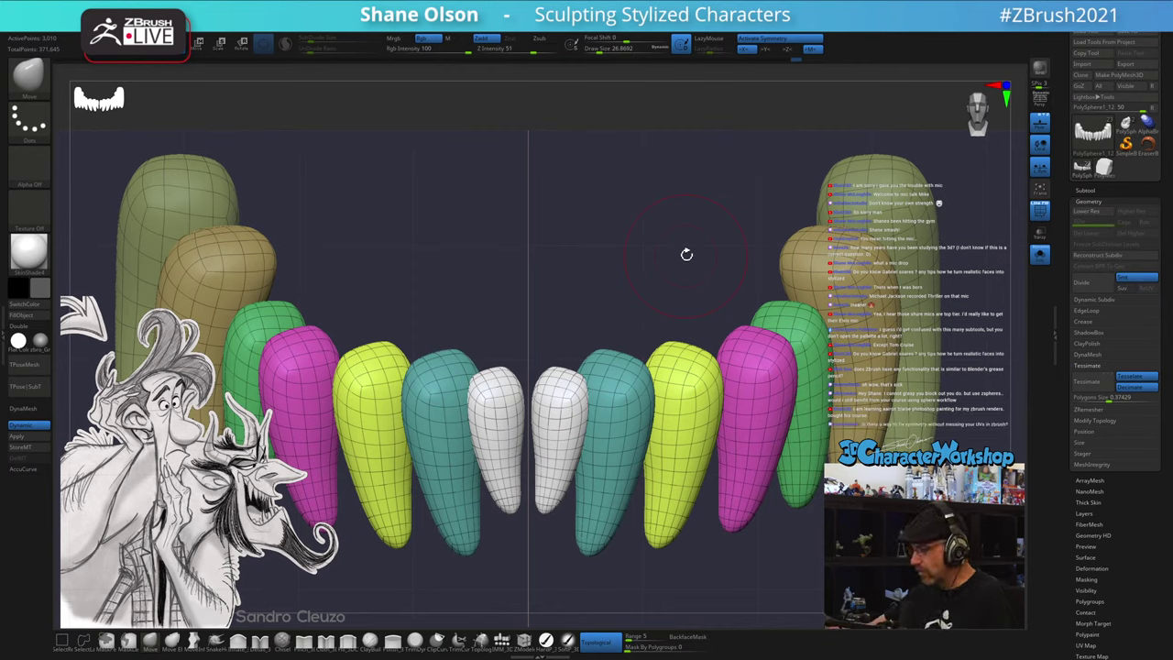
- Try to shorten the teal fangs beside the centre pair by pushing their tips up with an enlarged Move brush
key(s)
drag(594, 574, 599, 574)
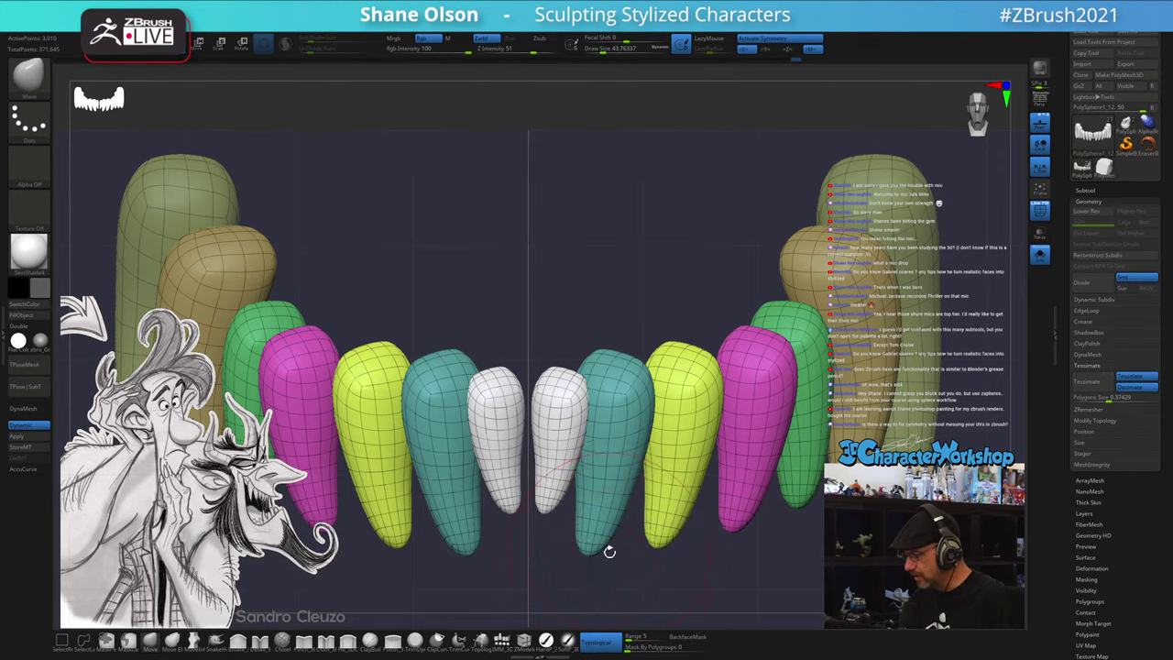
drag(593, 532, 608, 504)
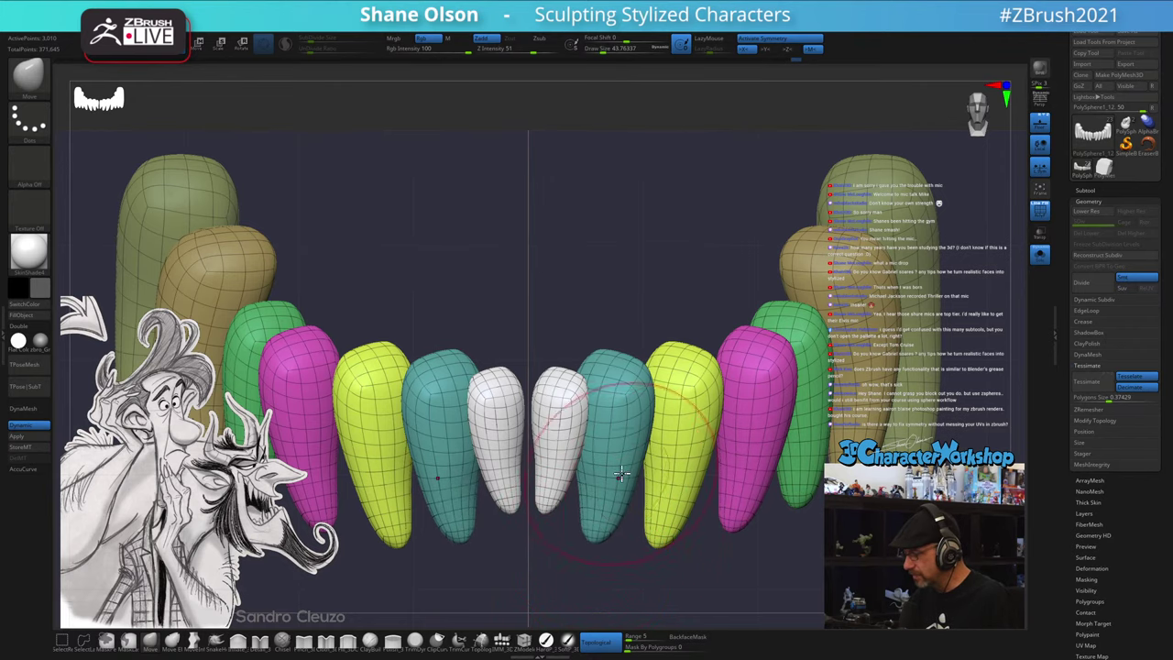
key(ctrl+z)
- Hide the floor grid, isolate the teal pair beside the centre fangs and scale it down from the upper ends of the teeth
right_drag(631, 482, 636, 489)
key(w)
ctrl+click(611, 510)
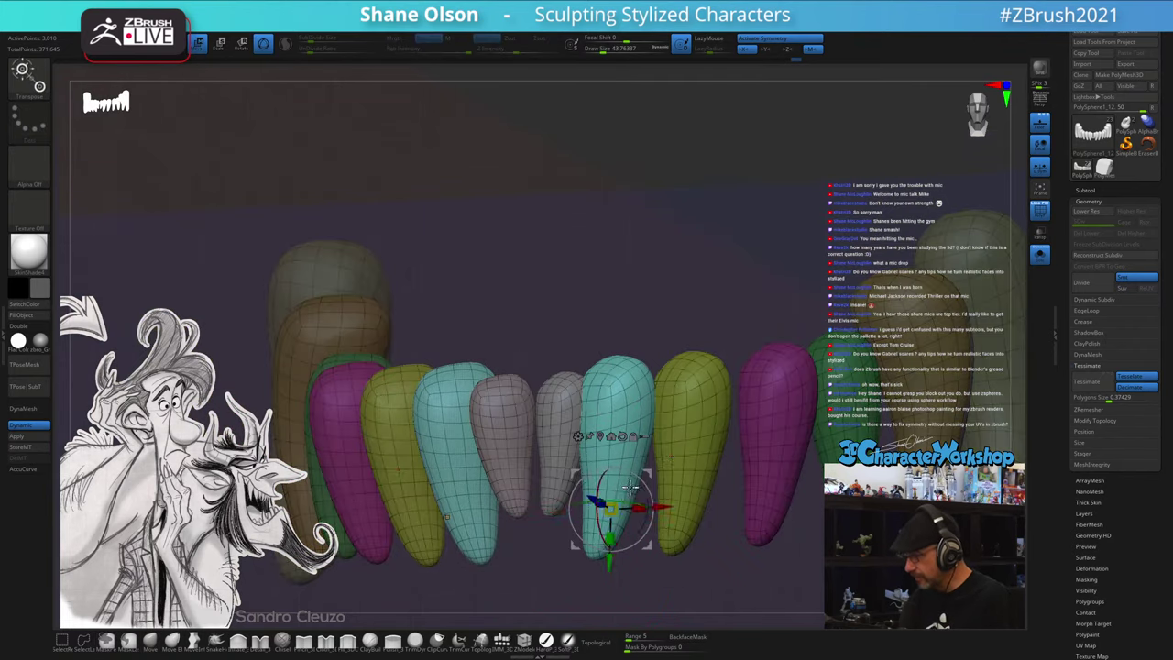
click(1035, 135)
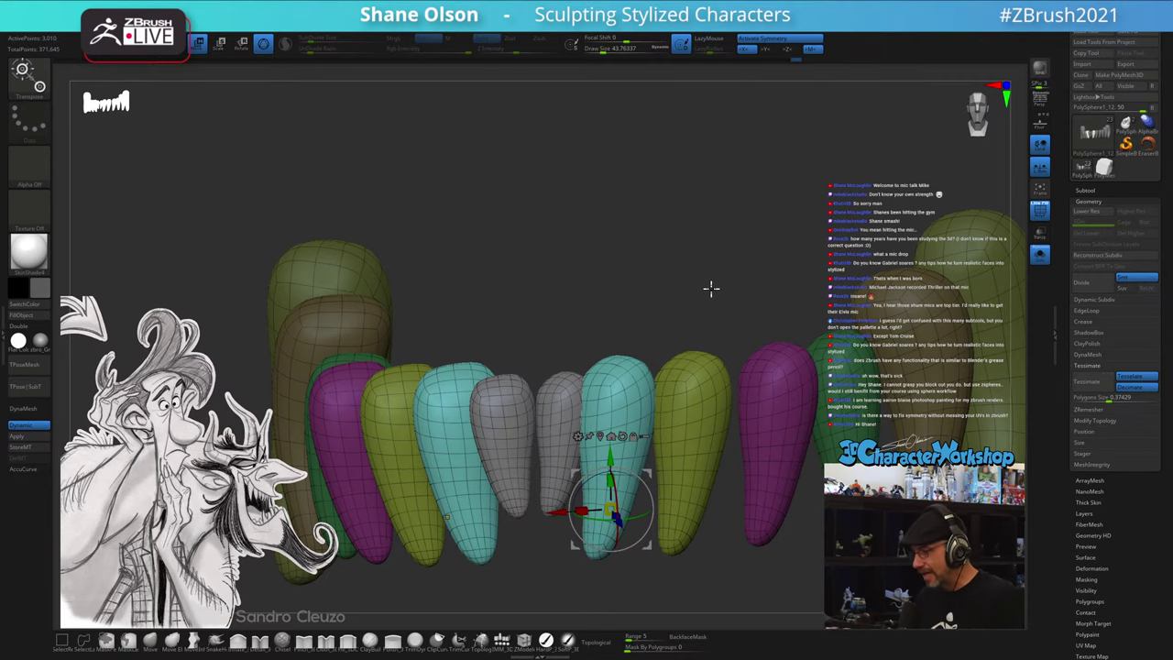
right_drag(677, 323, 691, 327)
right_drag(662, 431, 627, 436)
alt+click(625, 435)
alt+drag(611, 455, 611, 318)
right_drag(691, 289, 669, 291)
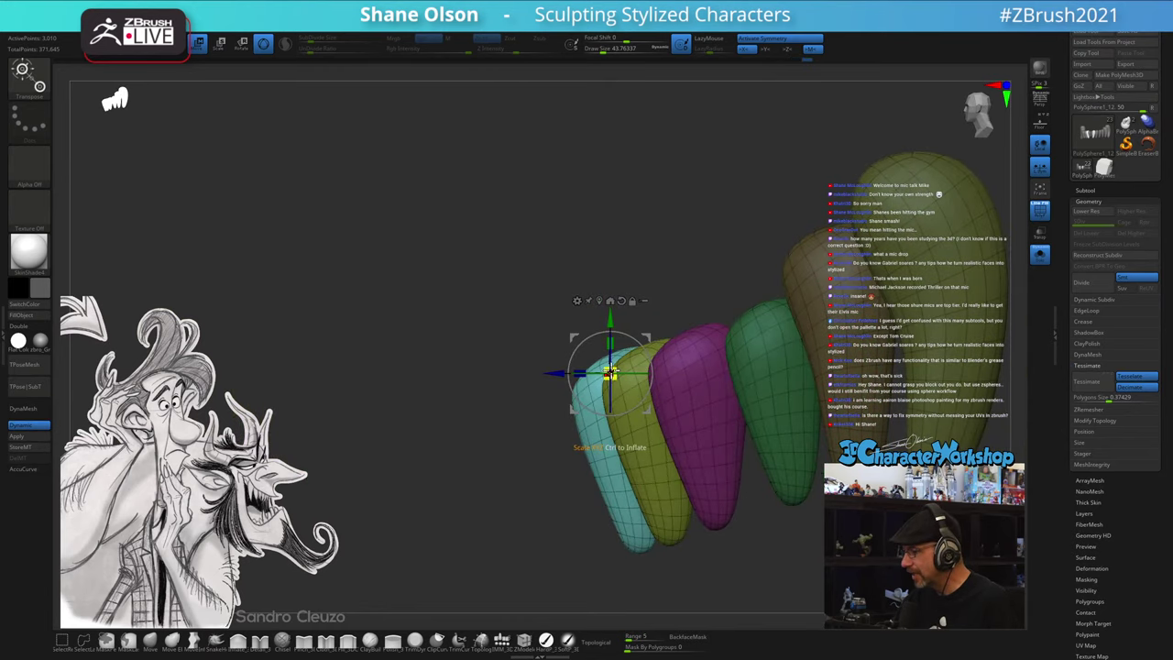
drag(611, 373, 600, 389)
right_drag(574, 468, 586, 527)
drag(650, 336, 707, 453)
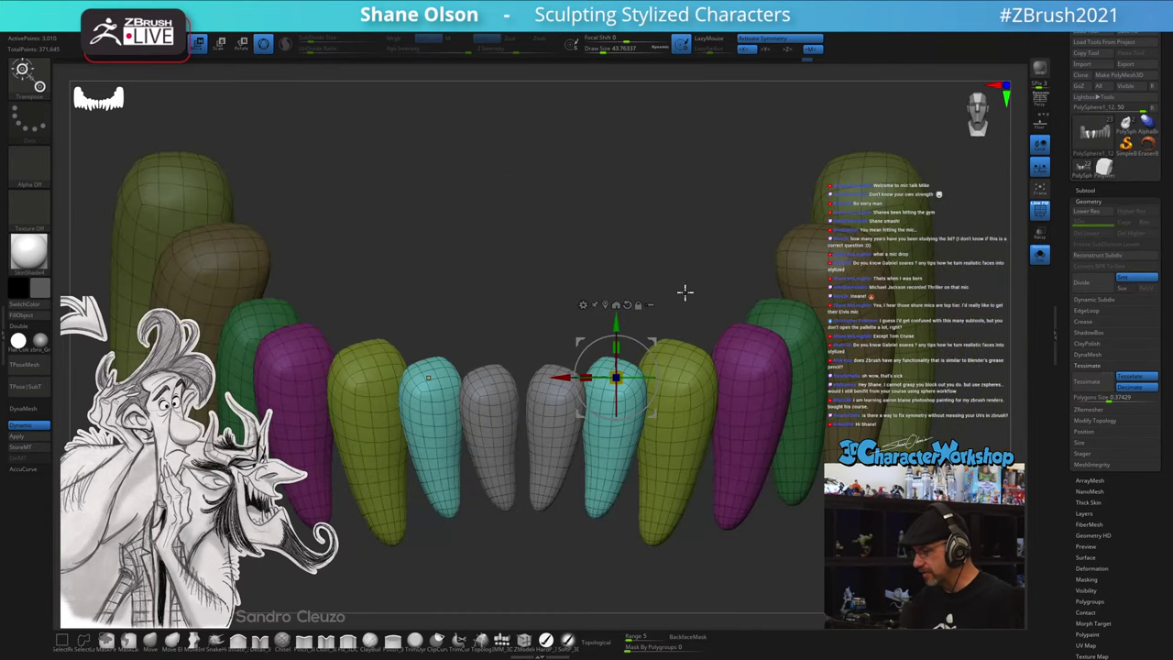
- Isolate the white centre fang pair, nudge the two teeth slightly closer together with symmetry, and clear the mask
alt+click(579, 394)
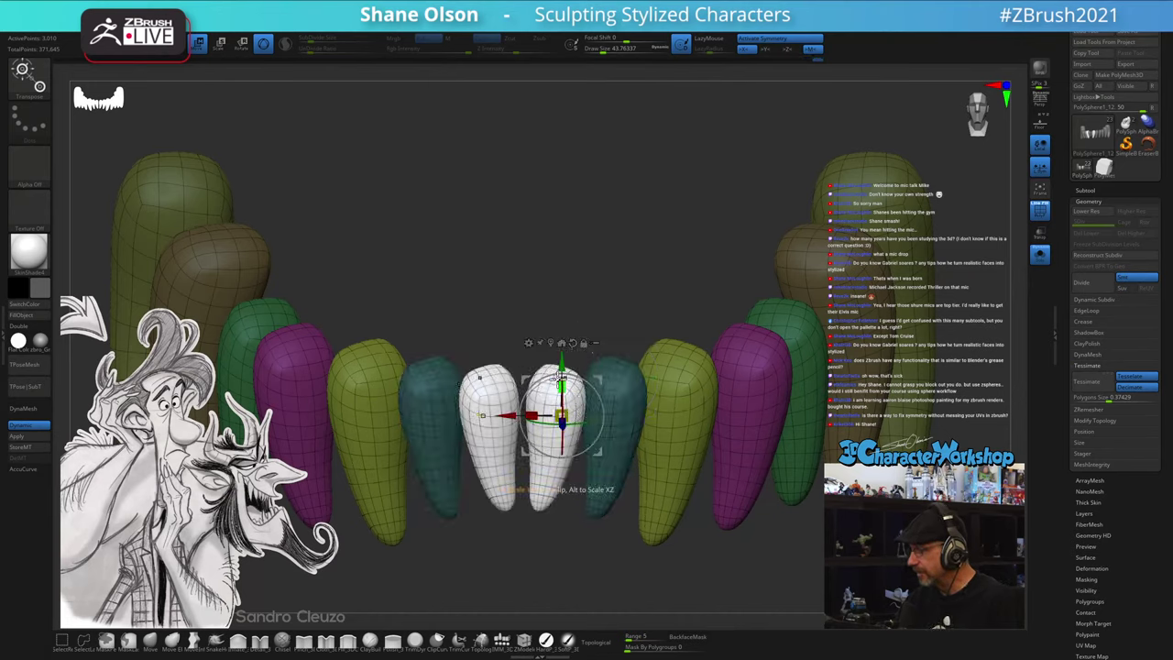
alt+click(573, 343)
drag(507, 416, 504, 416)
key(q)
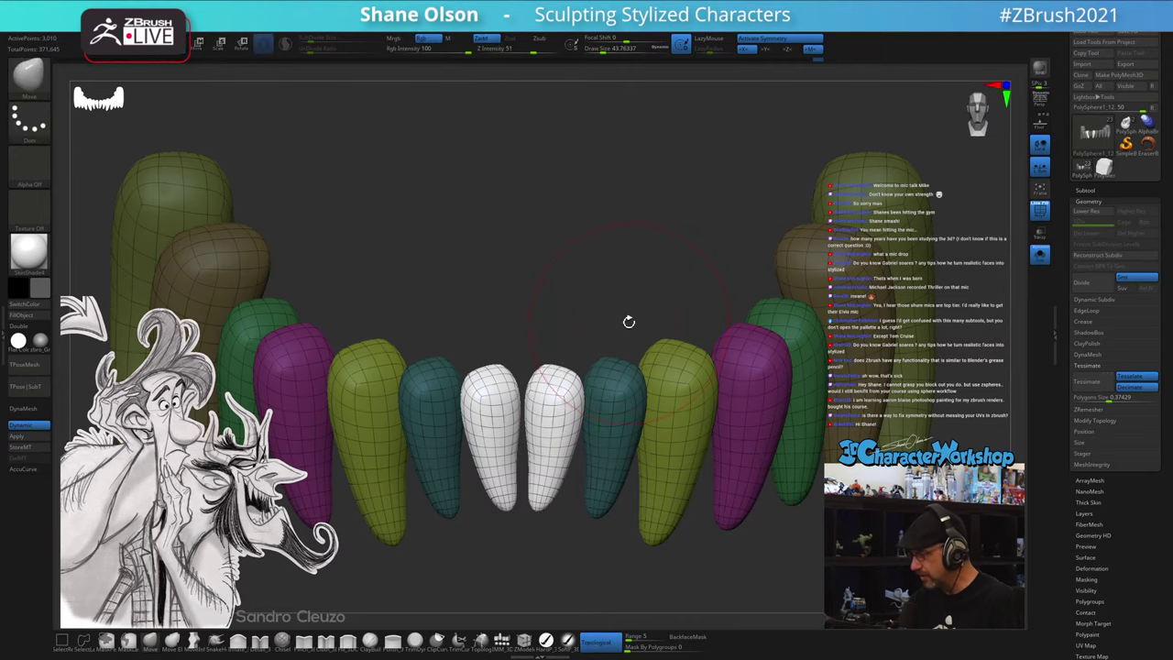
drag(623, 293, 618, 359)
drag(618, 469, 619, 444)
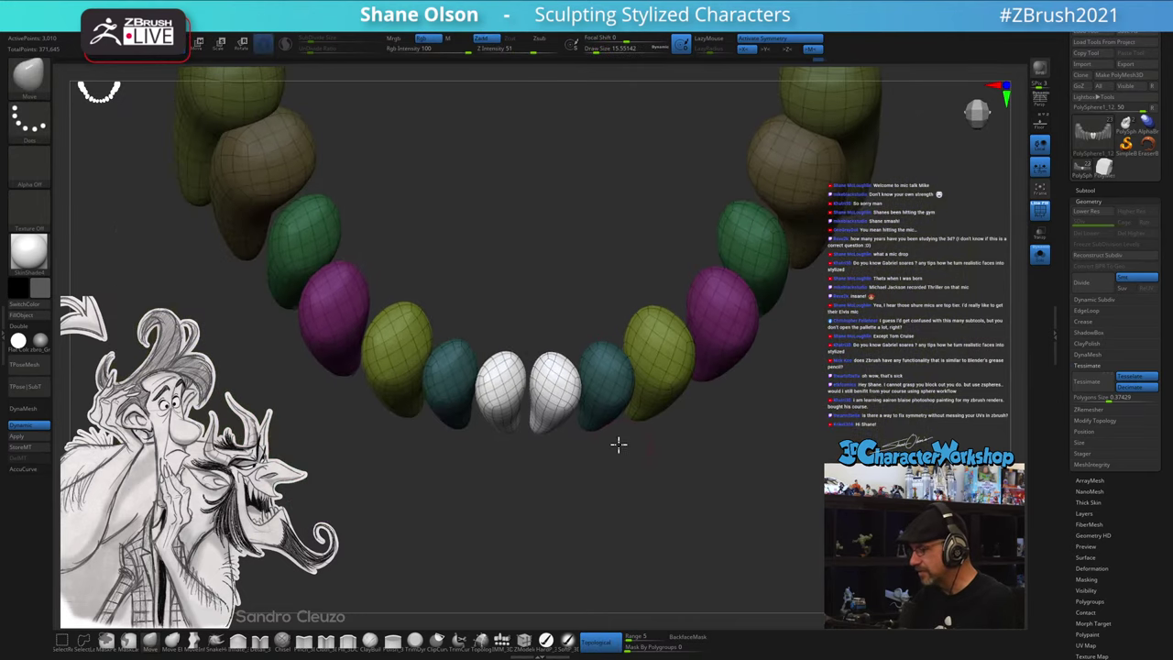
shift+drag(607, 498, 610, 452)
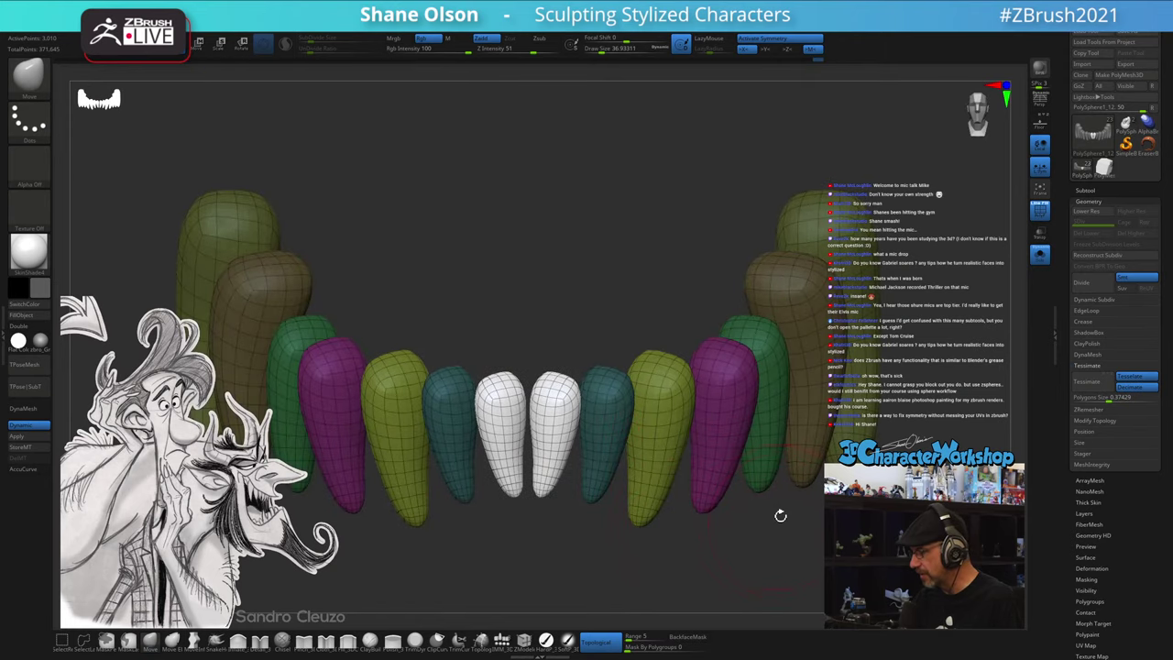
ctrl+drag(724, 545, 735, 545)
alt+drag(735, 531, 741, 491)
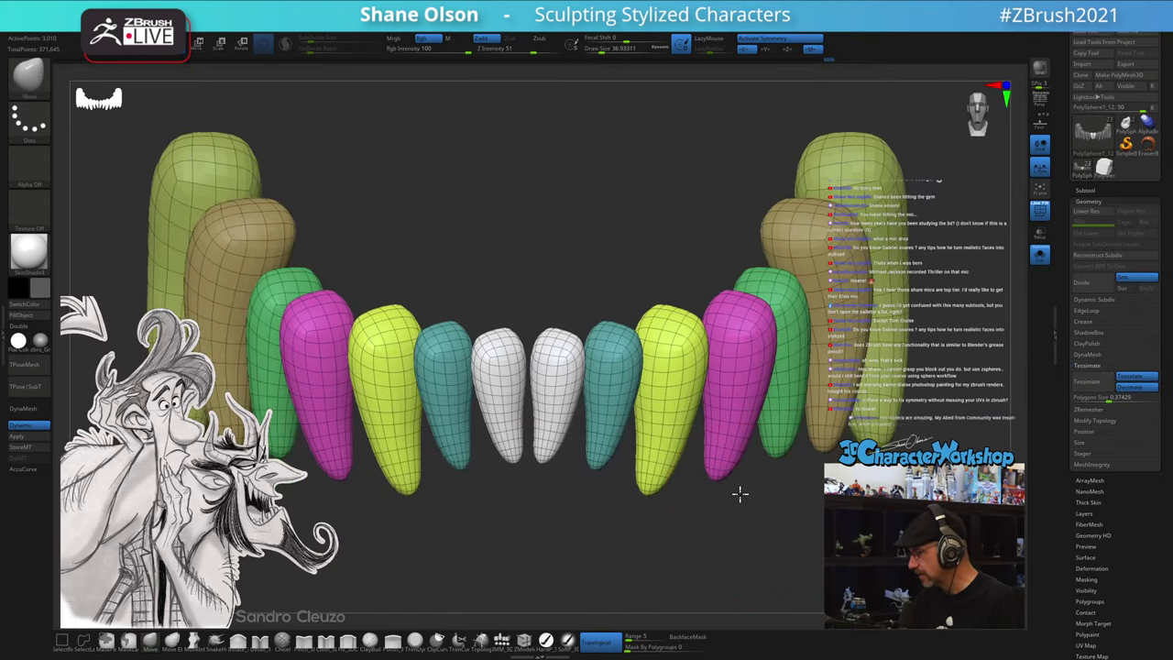
- Shorten the lime fangs by pushing their tips up with an enlarged Move brush, and smooth them
key(s)
mouse_move(666, 502)
mouse_down()
mouse_move(652, 473)
mouse_move(659, 442)
mouse_up()
key(s)
right_drag(732, 442, 674, 441)
drag(680, 441, 662, 427)
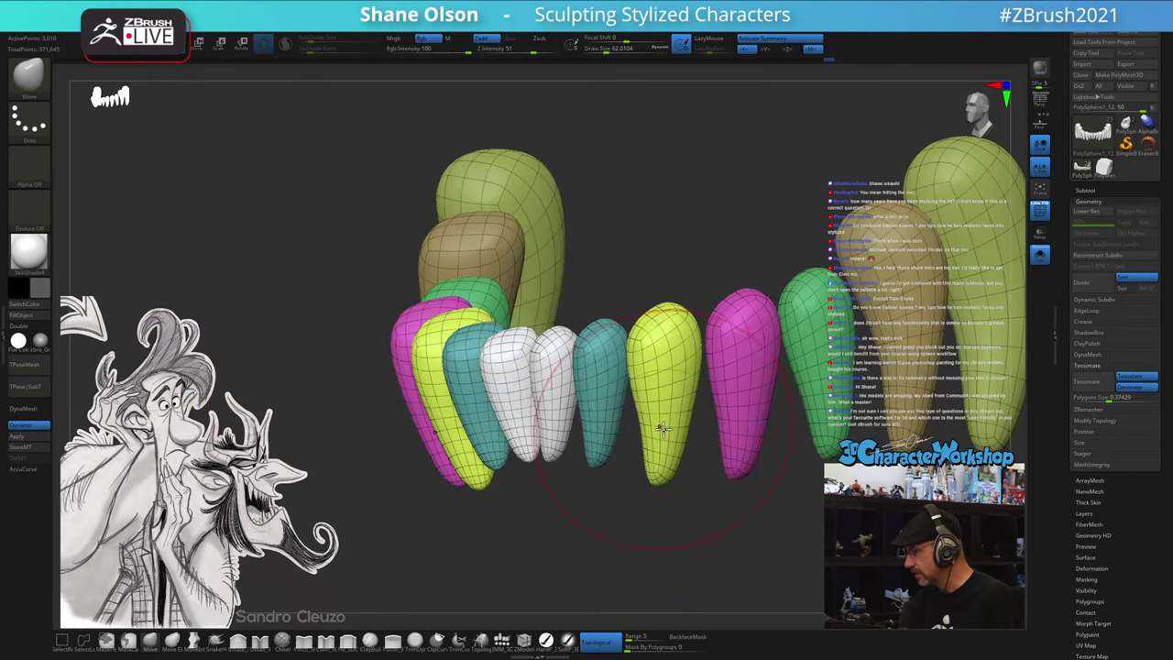
key(shift)
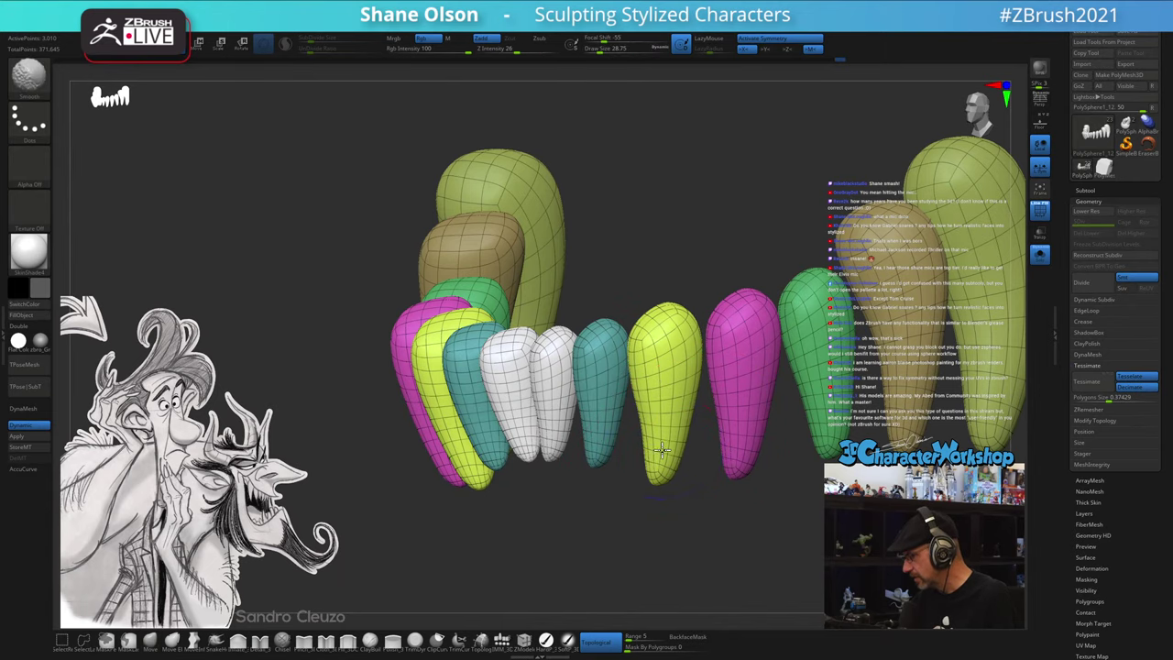
right_drag(660, 488, 696, 522)
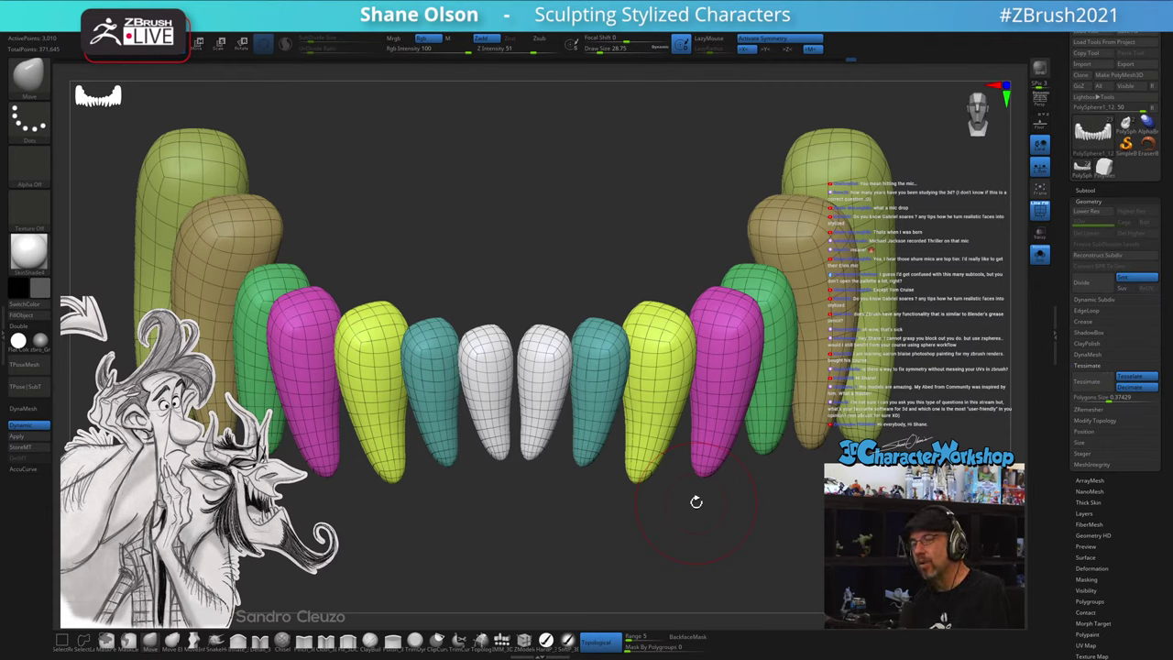
- Turn off solo display and hide the wireframe colours to judge the upper fangs within the whole head
alt+drag(766, 500, 773, 491)
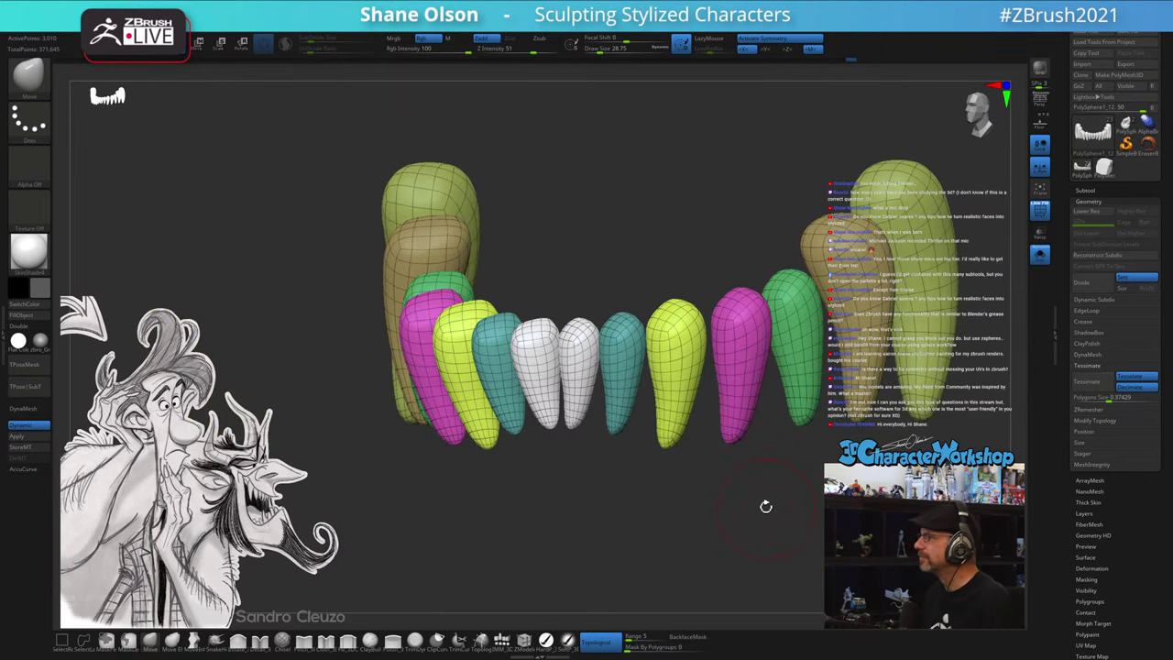
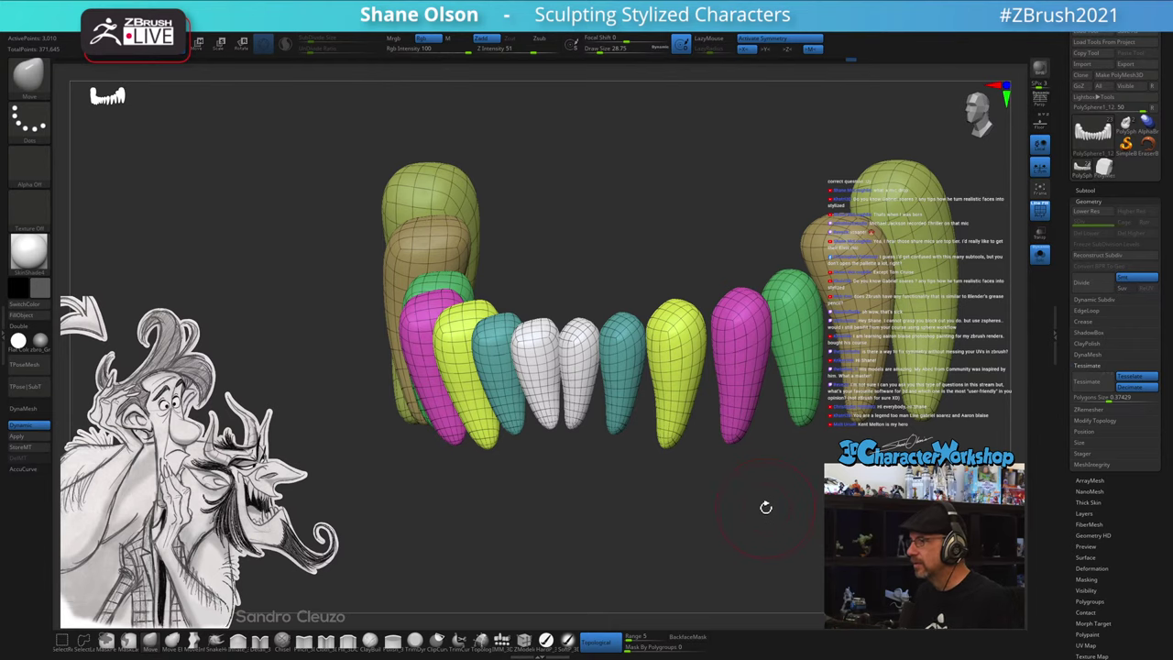
mouse_move(766, 506)
mouse_down()
mouse_move(777, 510)
mouse_move(790, 471)
mouse_move(780, 485)
mouse_up()
key(s)
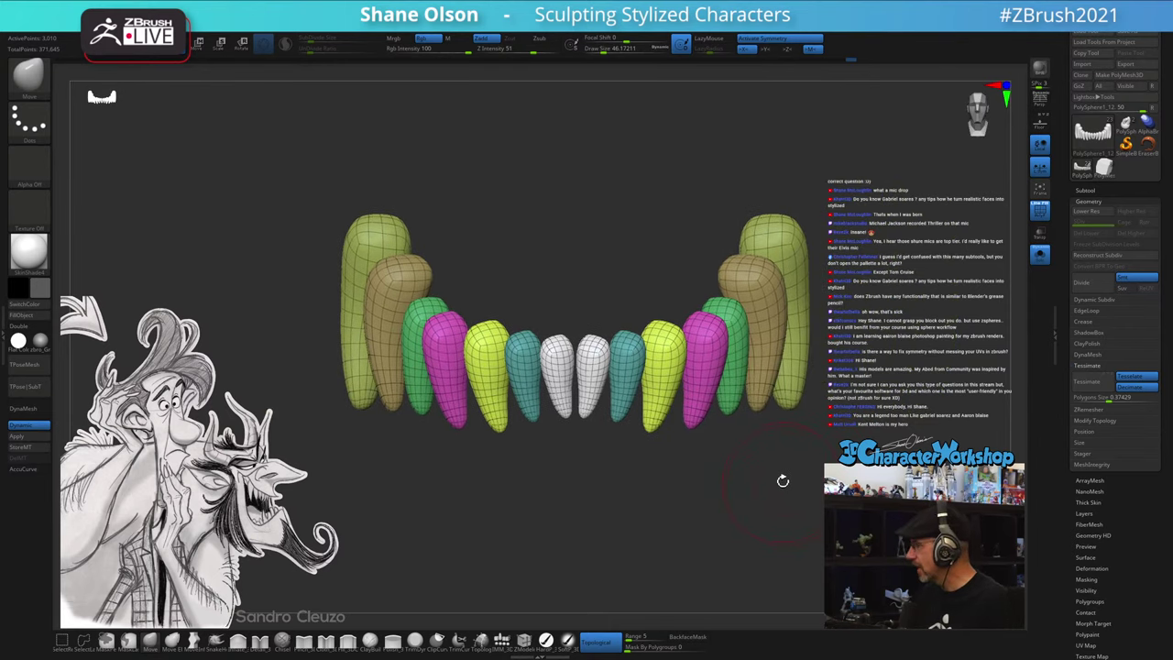
click(1039, 255)
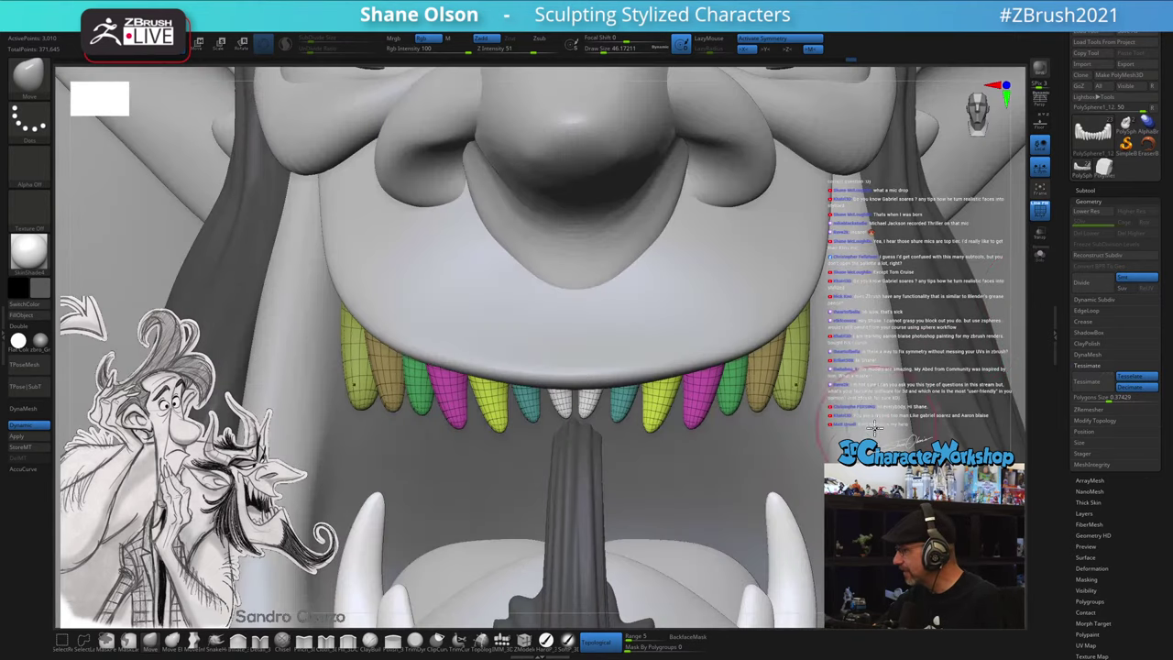
alt+right_drag(848, 449, 817, 405)
key(shift+f)
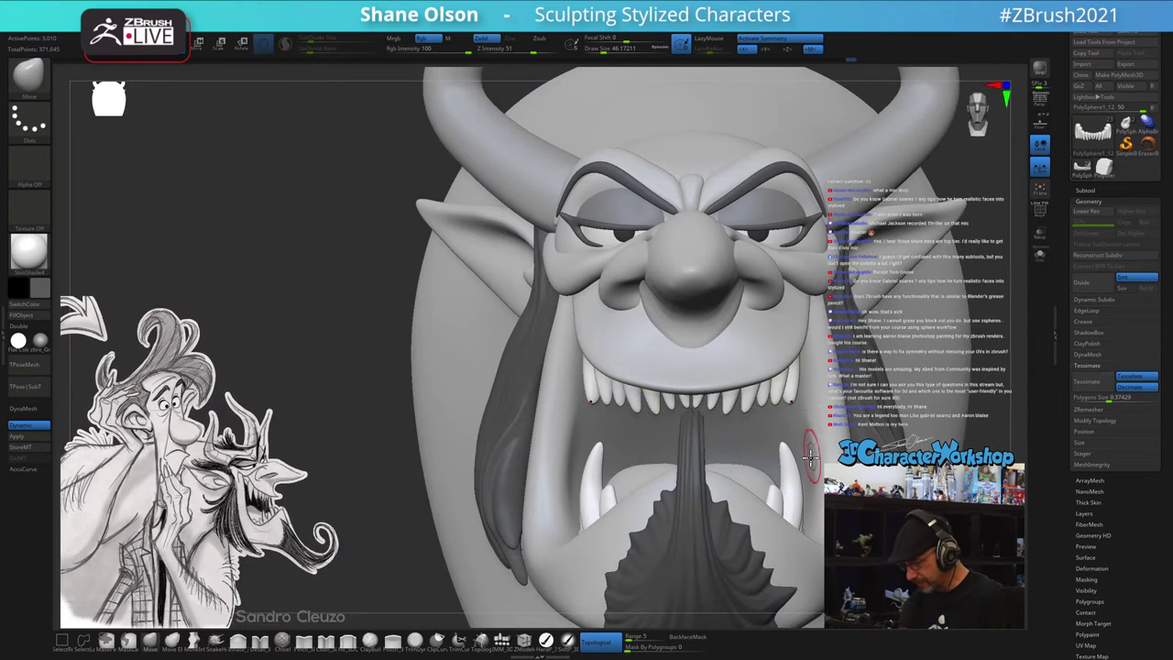
right_drag(782, 496, 821, 485)
ctrl+right_drag(909, 386, 864, 392)
drag(866, 389, 852, 427)
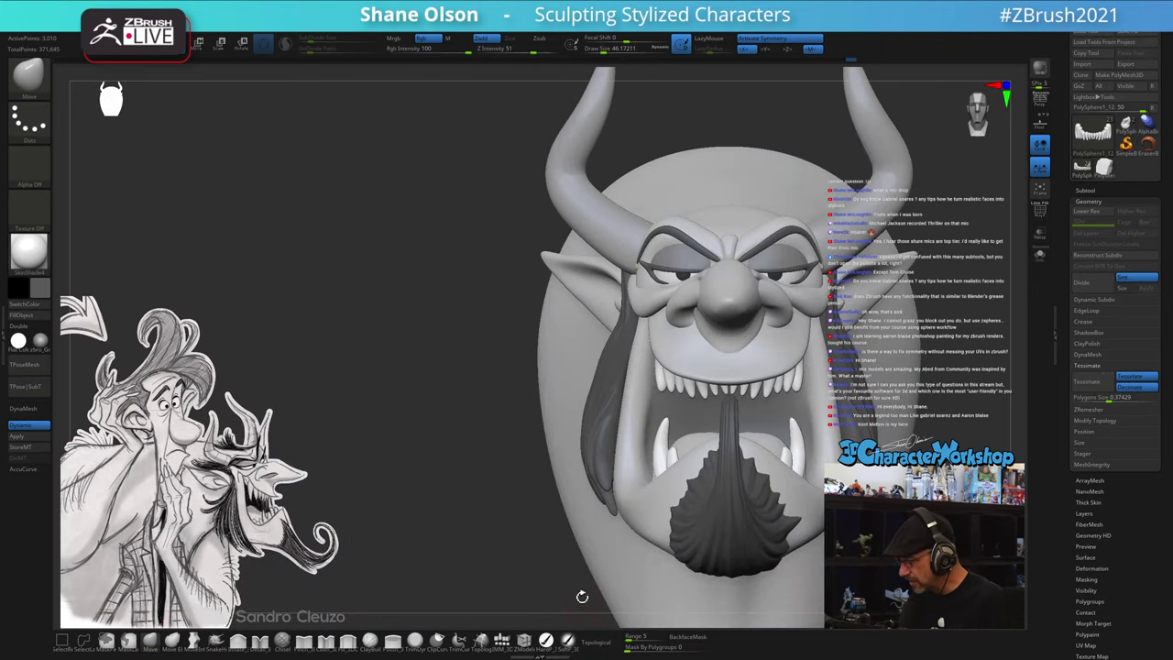
- Pull the front and side upper fangs further down below the lip with a Move brush enlarged to about 180
key(s)
drag(423, 501, 427, 502)
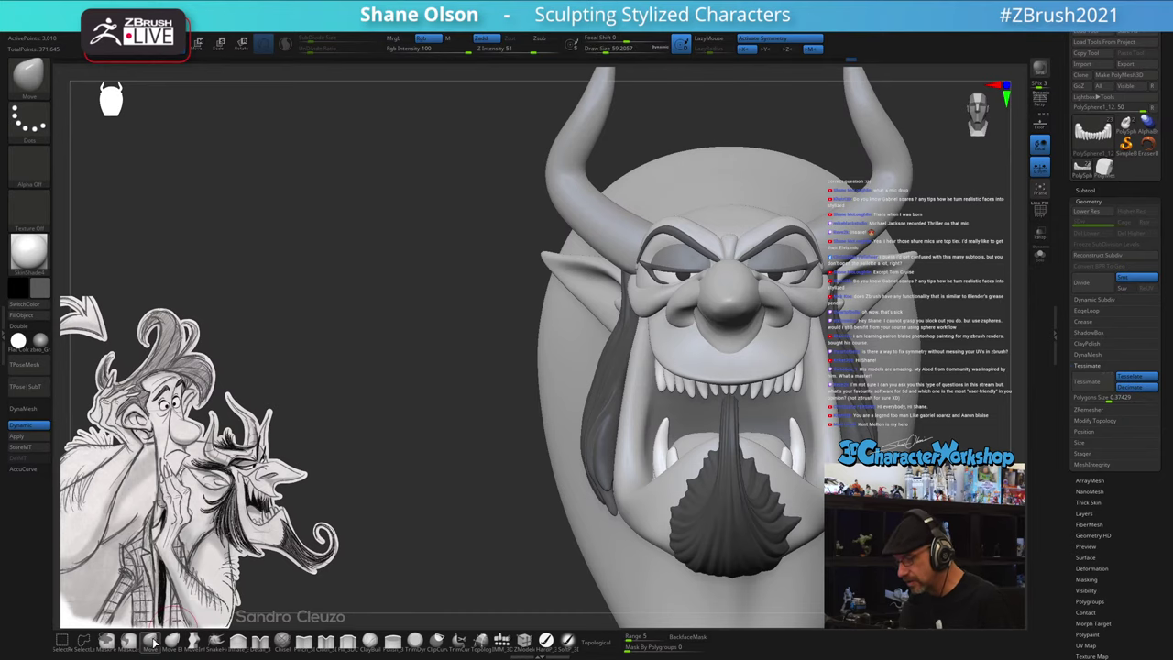
key(s)
mouse_move(437, 424)
mouse_down()
mouse_move(419, 450)
mouse_move(430, 458)
mouse_up()
key(s)
mouse_move(770, 371)
right_down()
mouse_move(699, 366)
mouse_move(732, 348)
mouse_move(743, 371)
right_up()
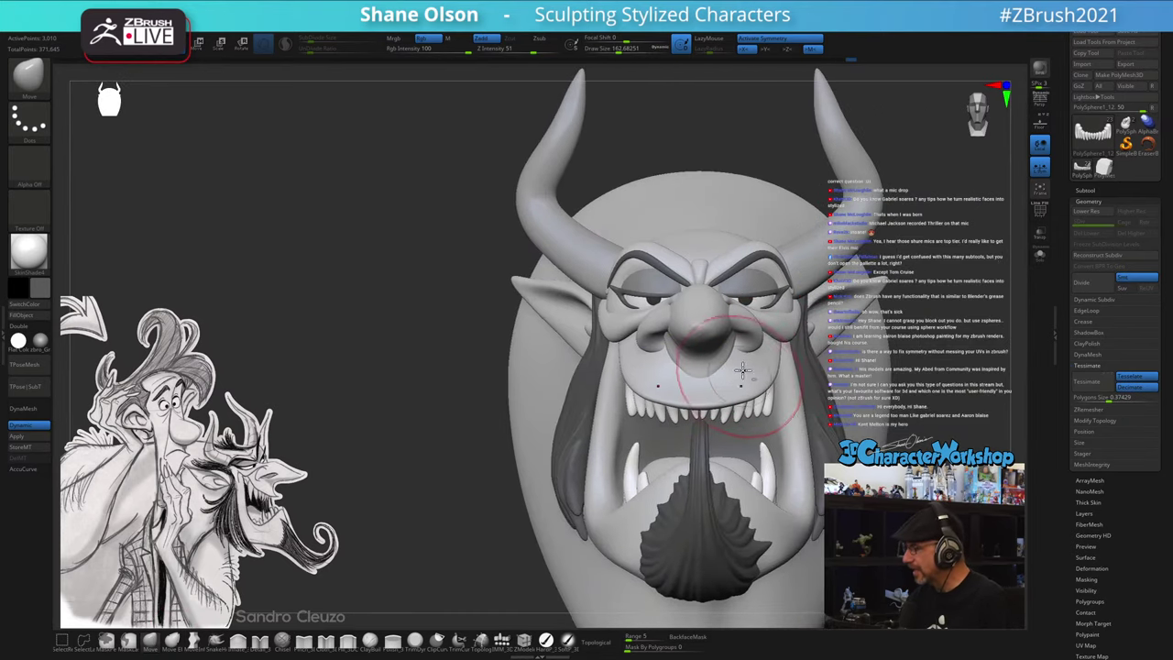
key(s)
mouse_move(717, 398)
mouse_down()
mouse_move(746, 389)
mouse_move(750, 417)
mouse_up()
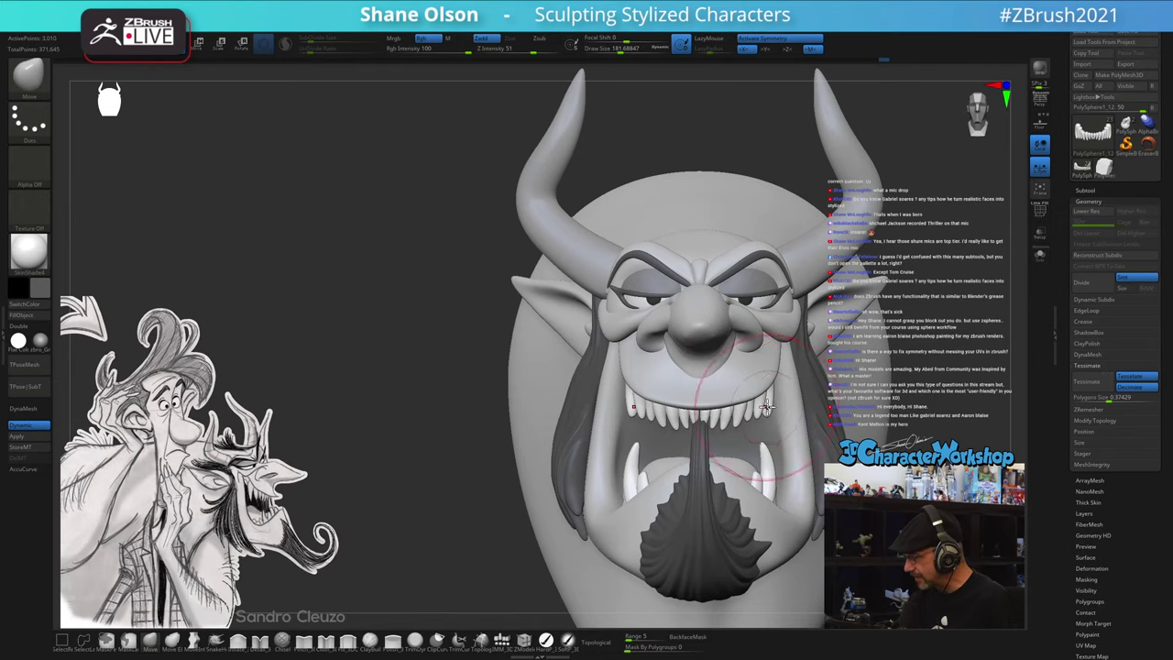
right_drag(815, 408, 728, 416)
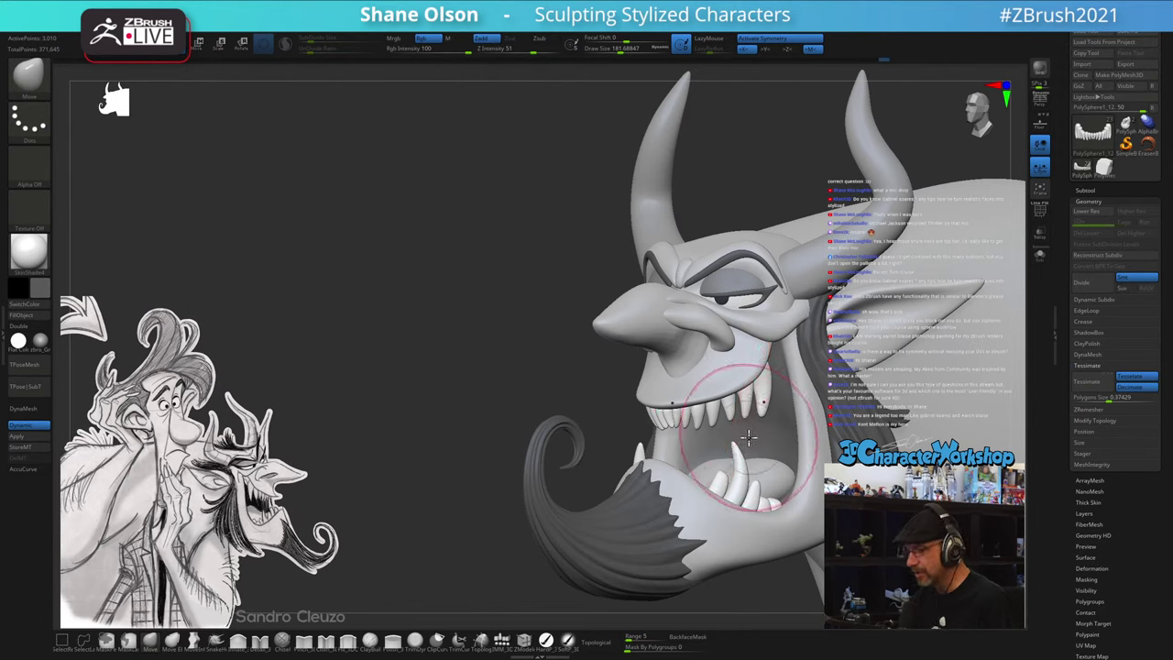
mouse_move(763, 391)
mouse_down()
mouse_move(783, 400)
mouse_move(761, 437)
mouse_up()
ctrl+right_drag(736, 417, 735, 440)
- Isolate one of the side upper fang pairs and curve its tips with a smaller Move brush and AccuCurve enabled
key(s)
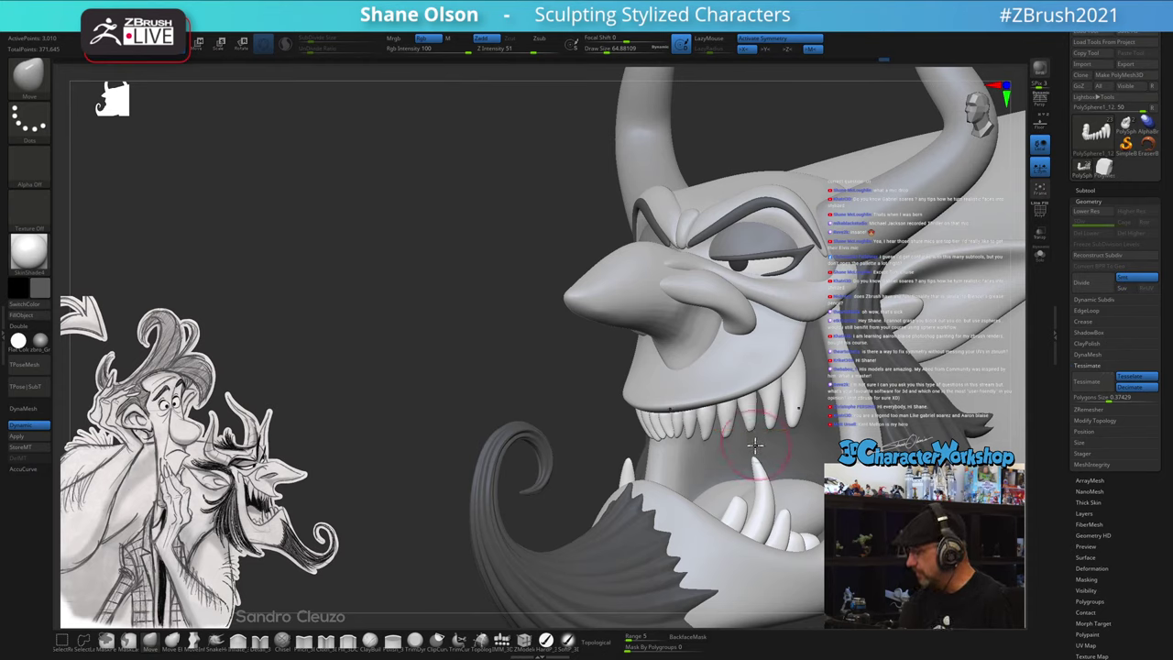
key(w)
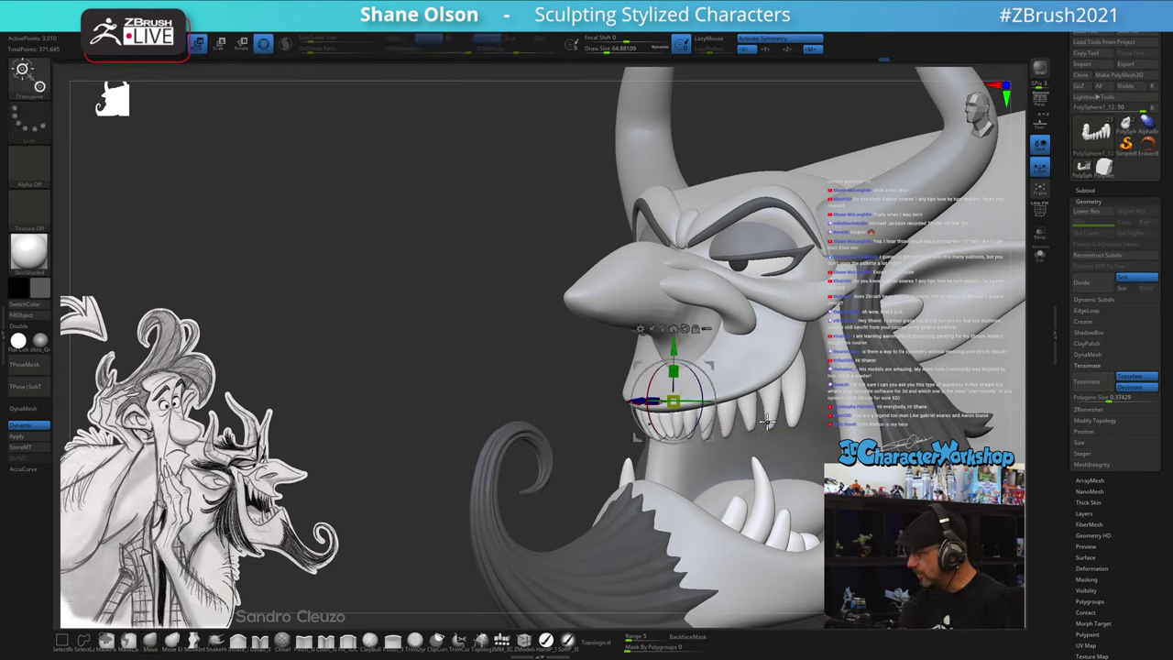
alt+click(753, 420)
key(q)
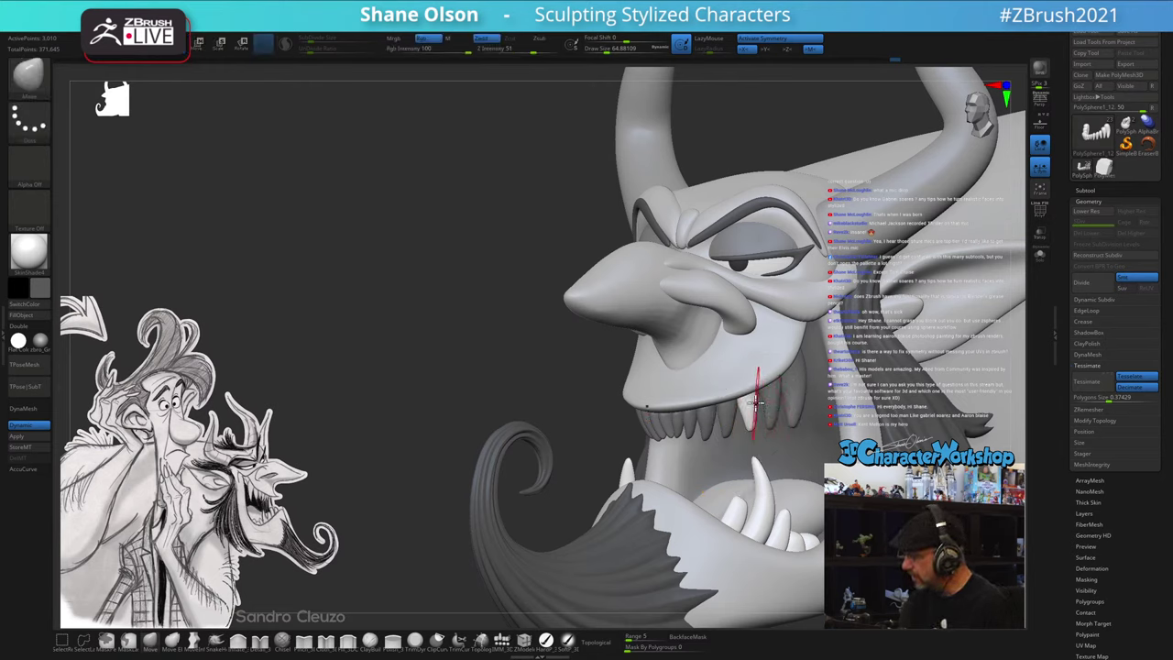
shift+drag(753, 404, 747, 412)
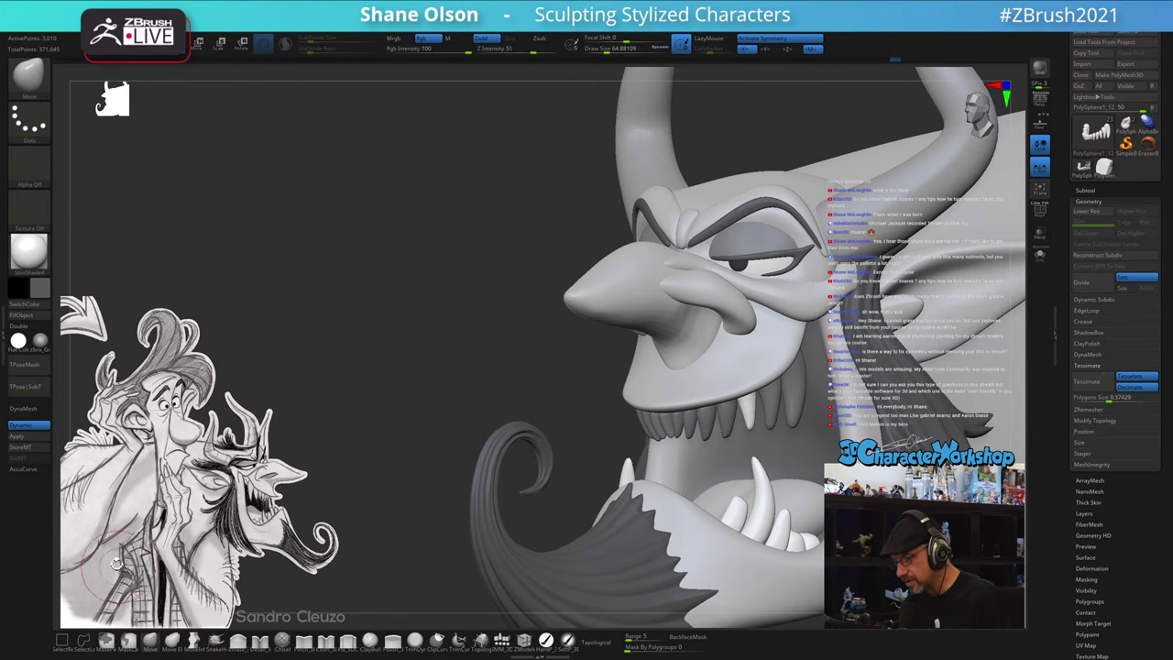
click(44, 471)
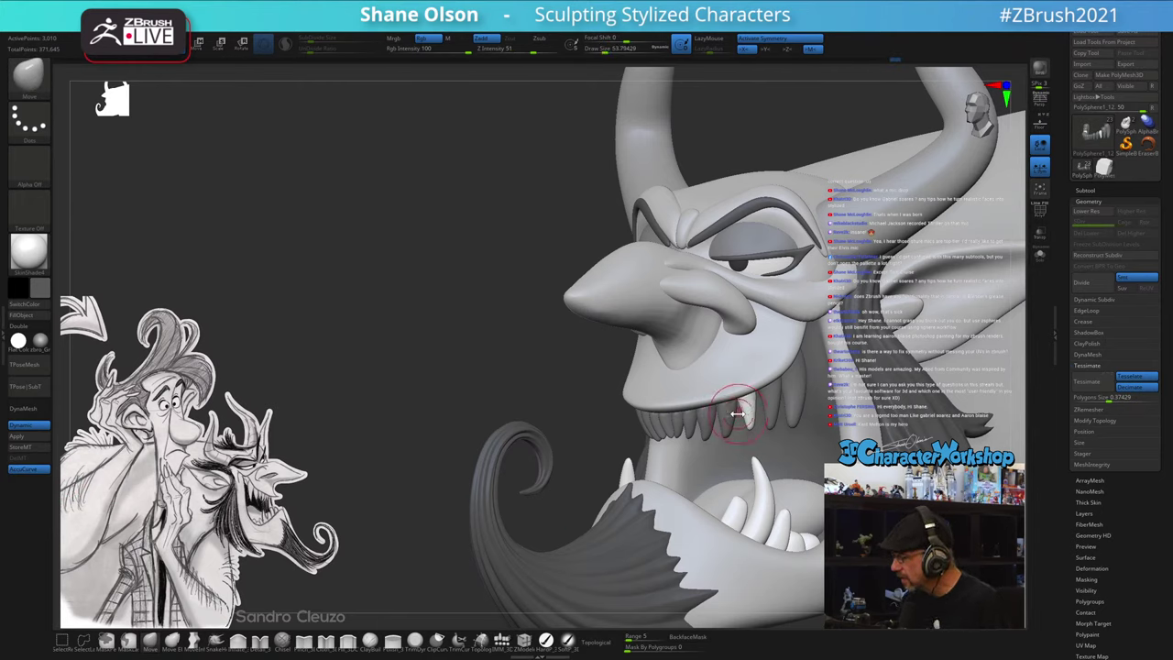
drag(745, 429, 747, 403)
right_drag(676, 399, 761, 394)
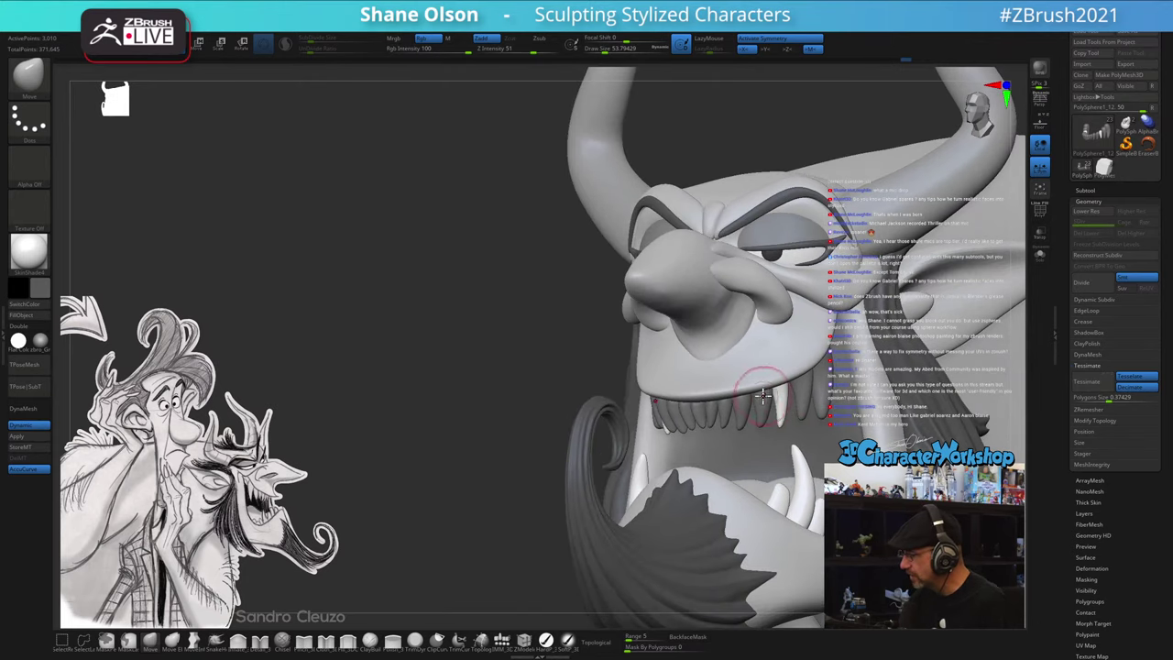
- Isolate the next upper fang pair toward the centre for reshaping with the Move brush
key(w)
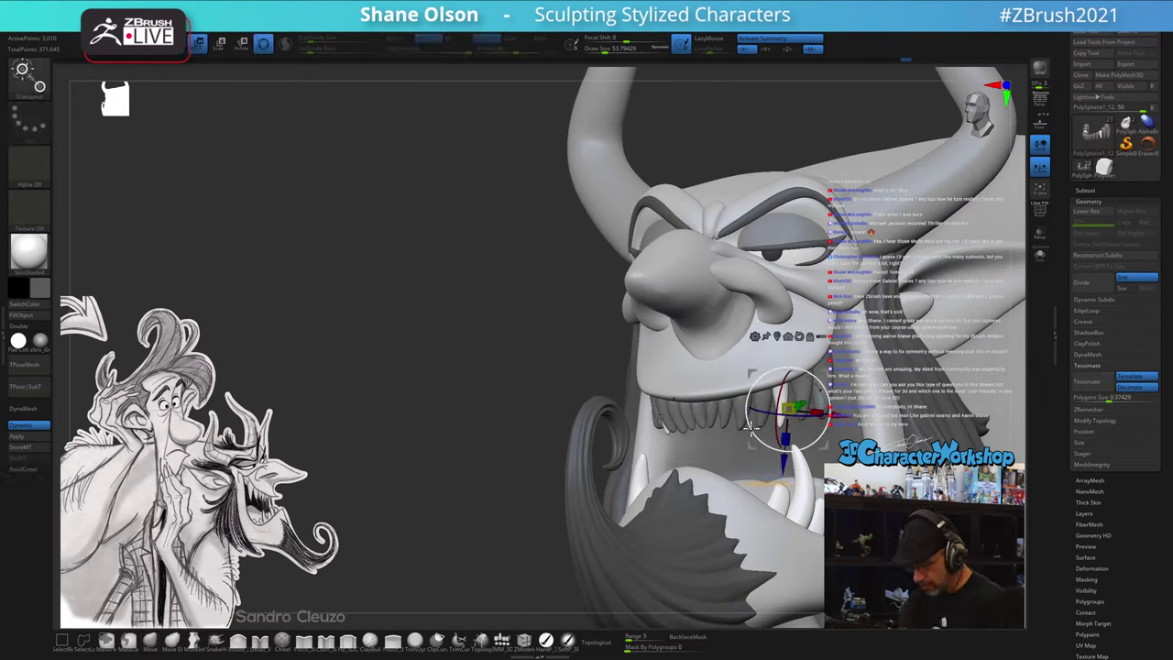
ctrl+click(740, 420)
key(q)
key(shift)
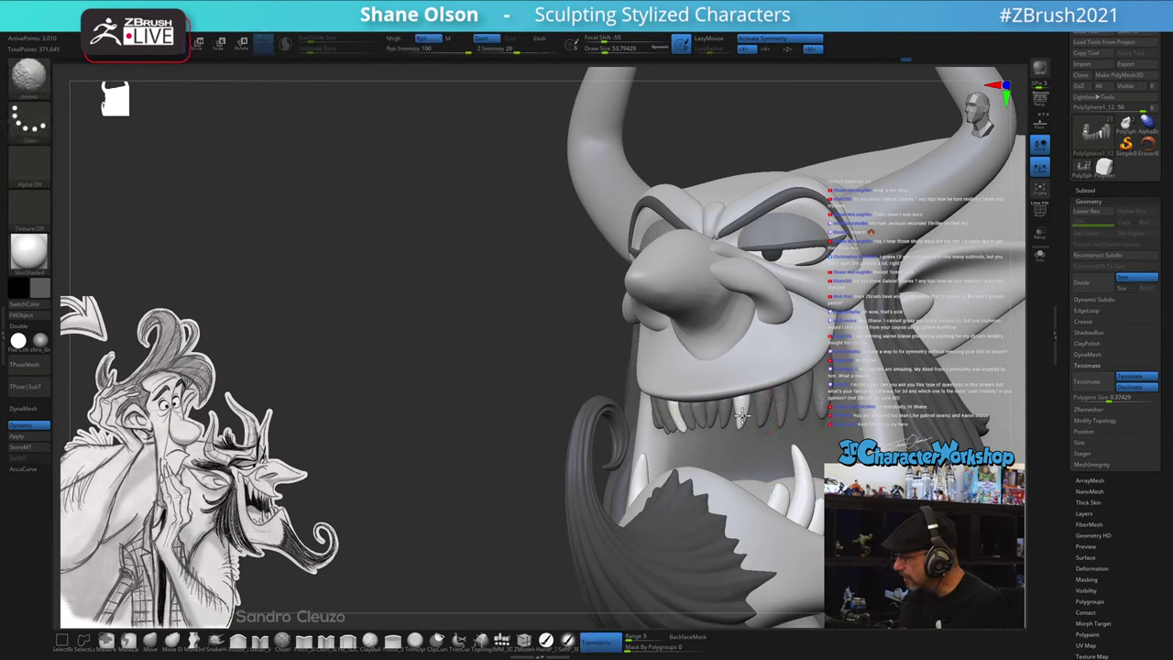
key(w)
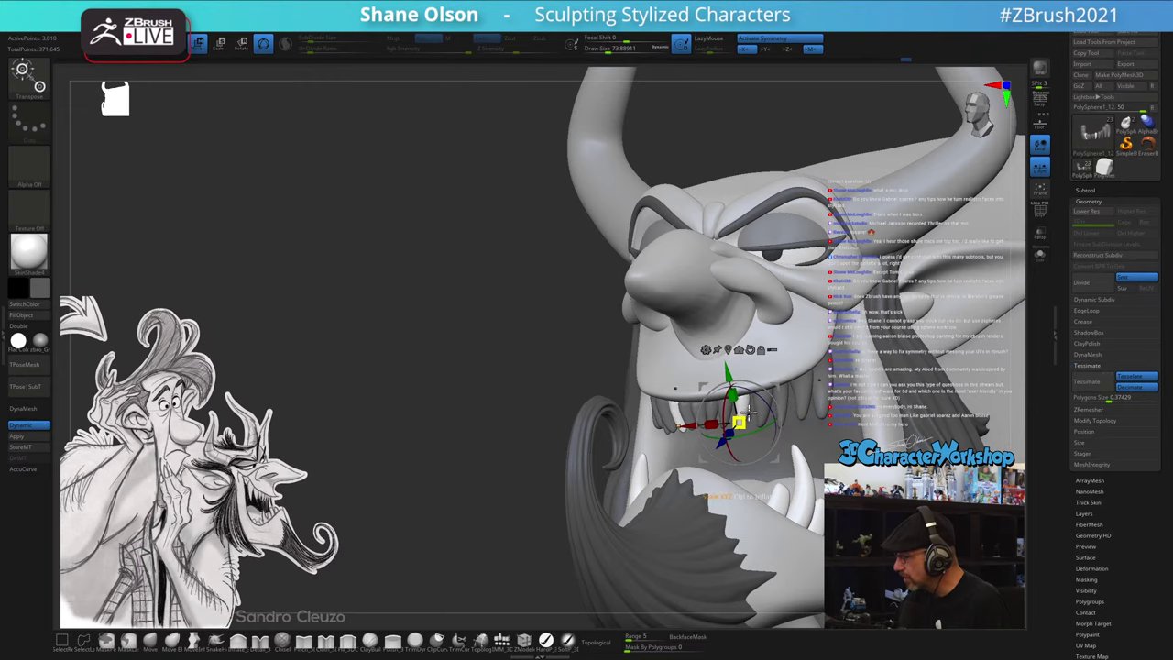
key(q)
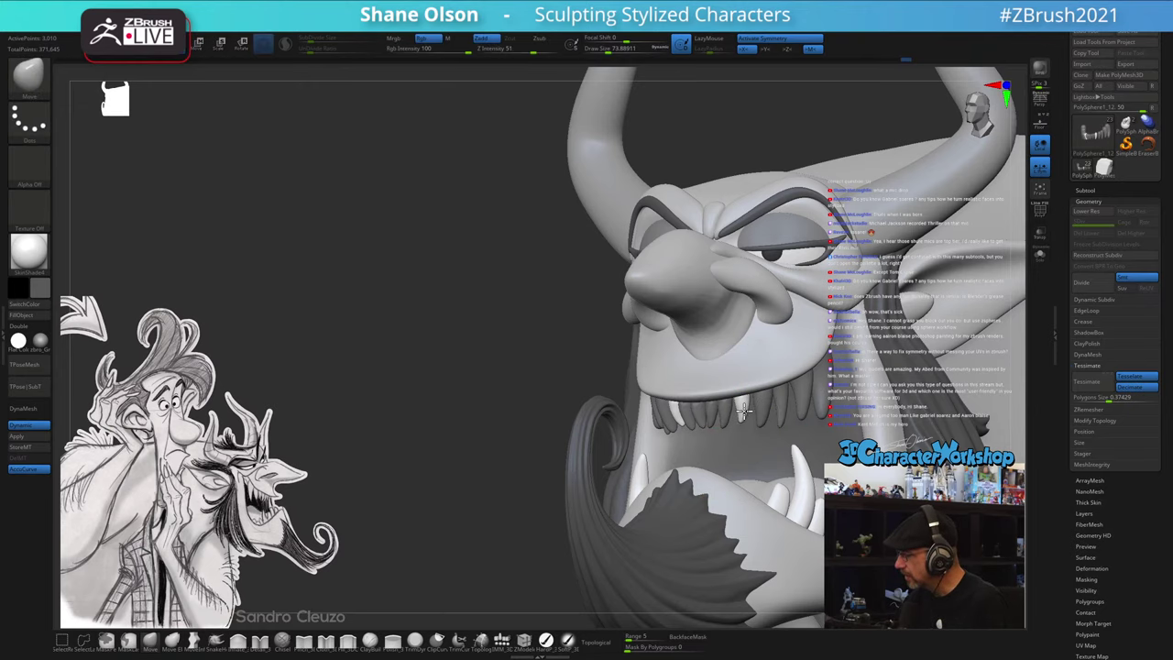
- Isolate an upper fang pair nearer the front, refine its tips with the Move brush, and clear the mask
right_drag(740, 458, 654, 429)
key(w)
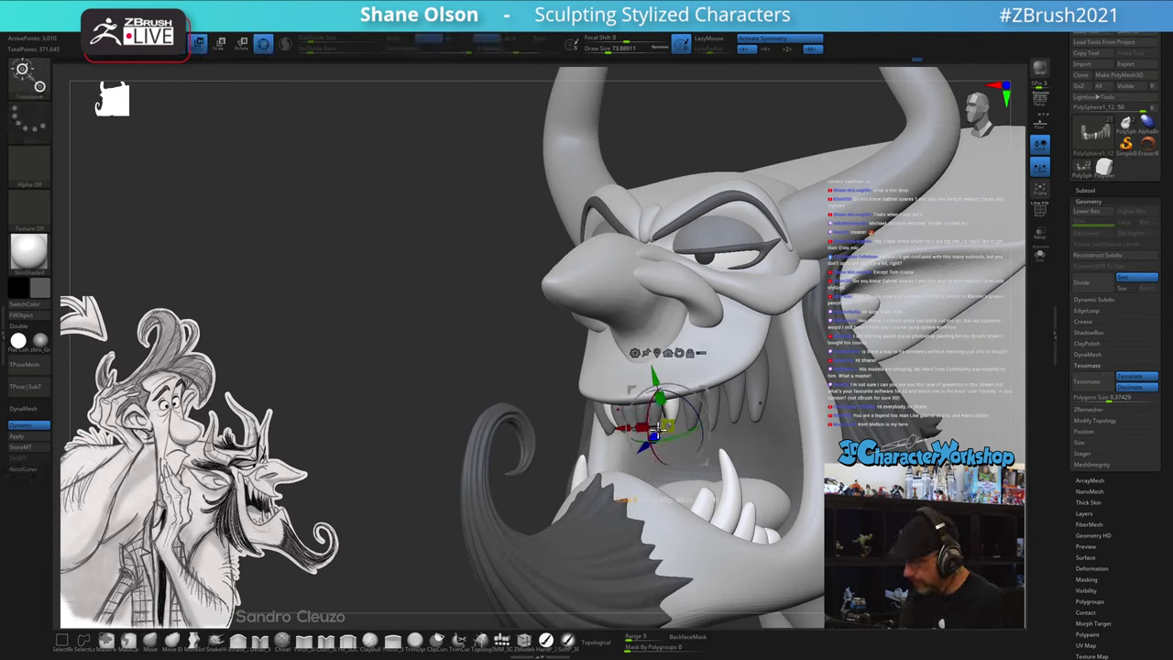
key(q)
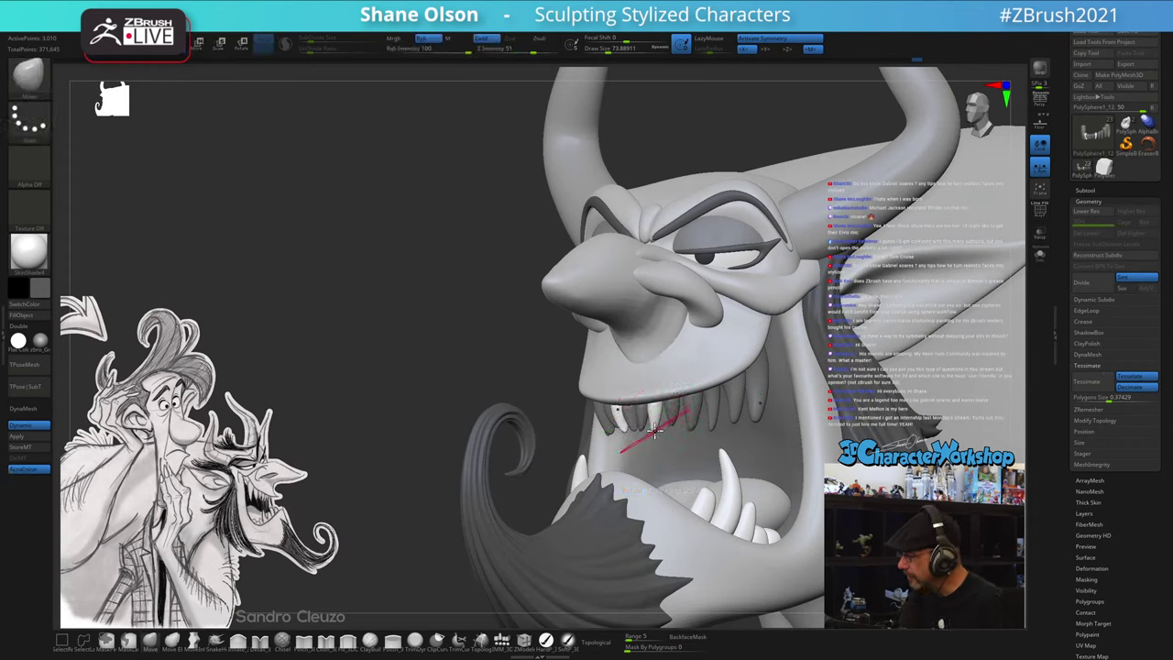
drag(654, 434, 656, 427)
mouse_move(672, 407)
right_down()
mouse_move(724, 427)
mouse_move(690, 364)
right_up()
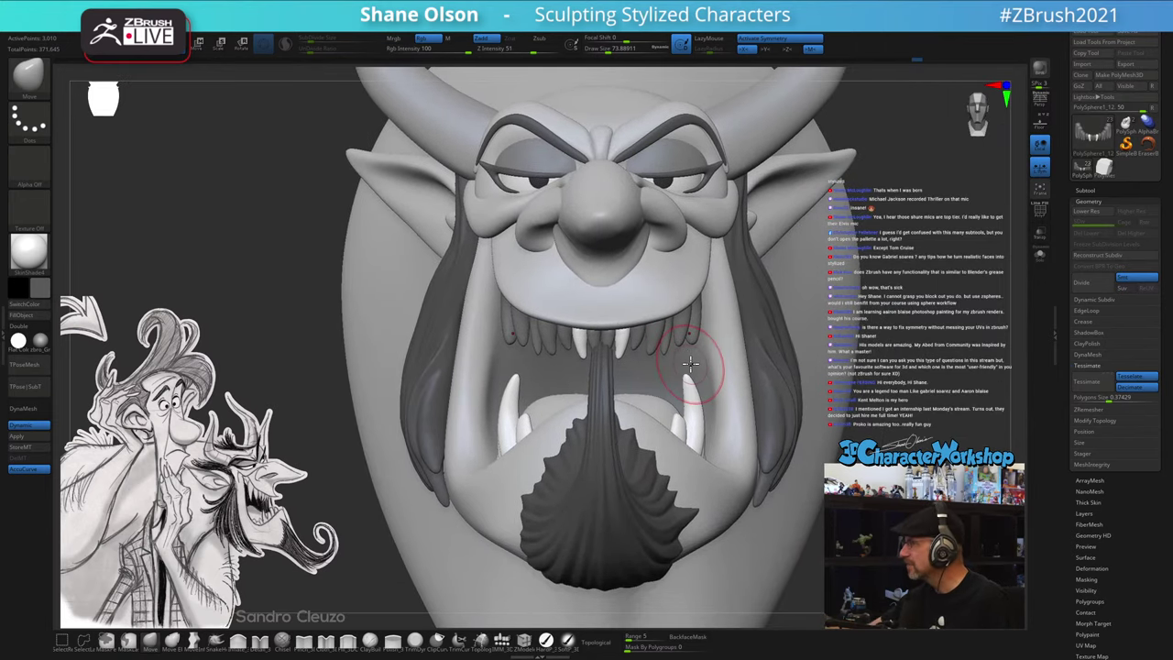
ctrl+shift+click(921, 273)
mouse_move(910, 322)
mouse_down()
mouse_move(907, 341)
mouse_move(921, 331)
mouse_up()
- Select the goatee and adjust its angle and position against the chin with the transform gizmo
mouse_move(419, 281)
mouse_down()
mouse_move(418, 264)
mouse_move(369, 224)
mouse_up()
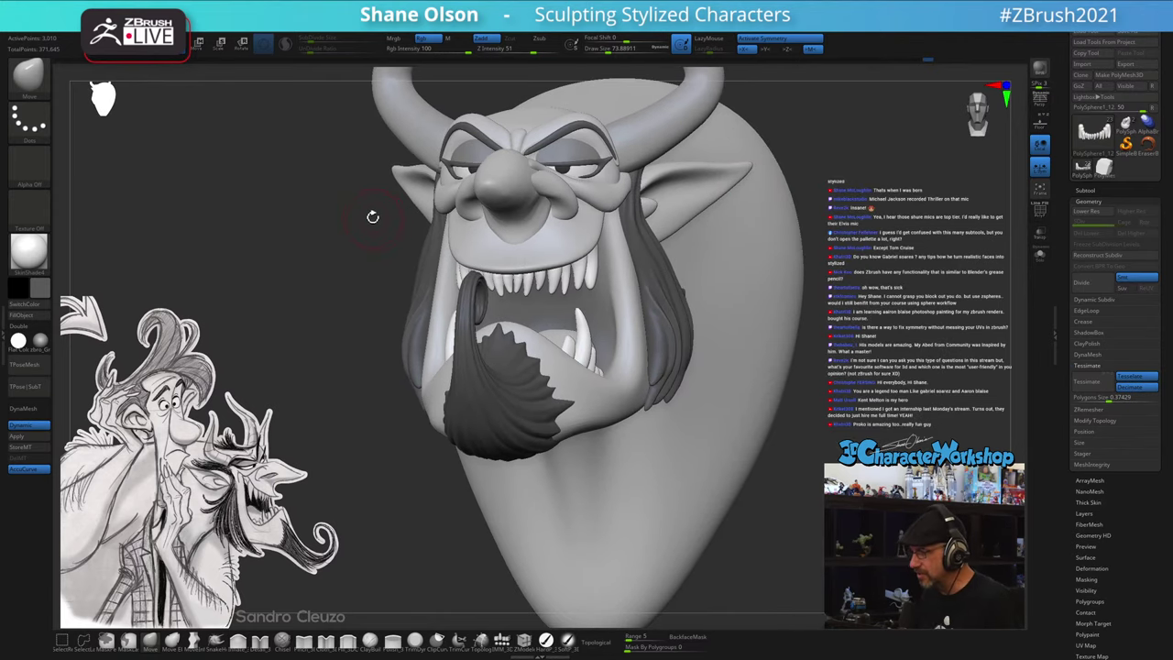
drag(348, 241, 318, 245)
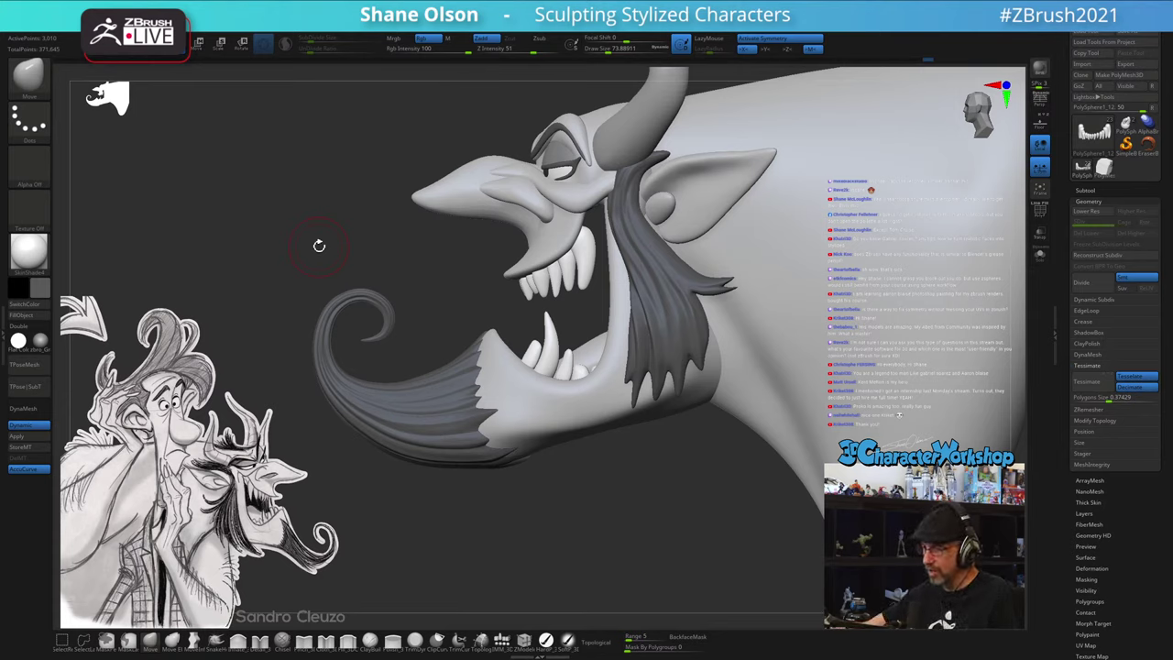
key(w)
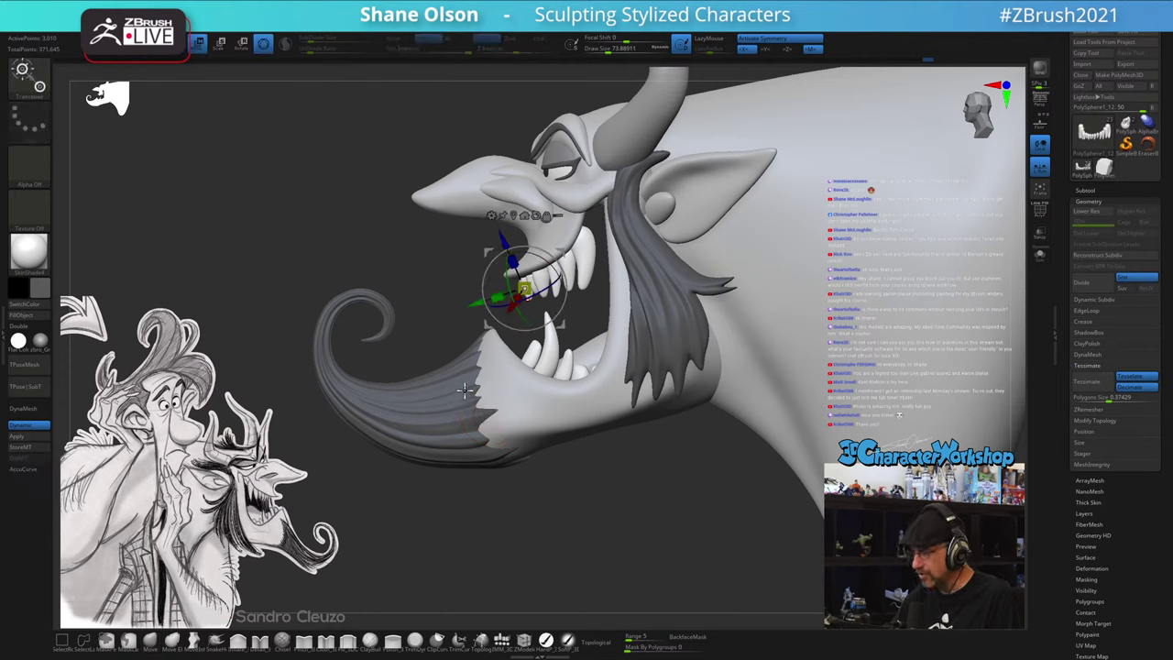
key(shift+f)
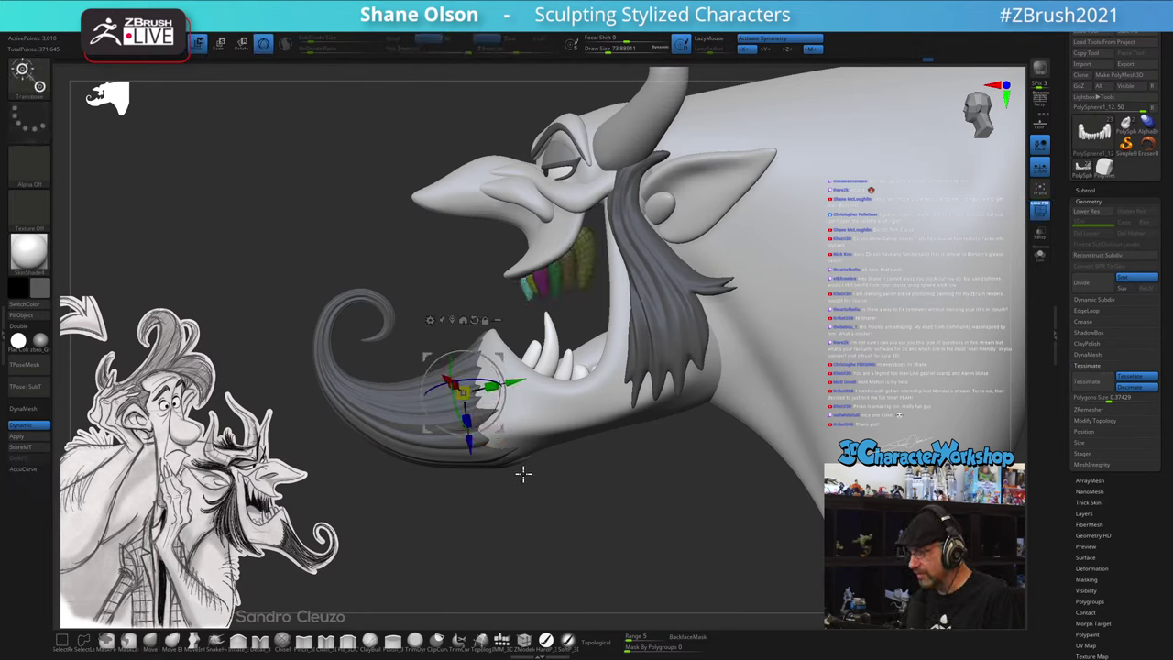
alt+click(400, 428)
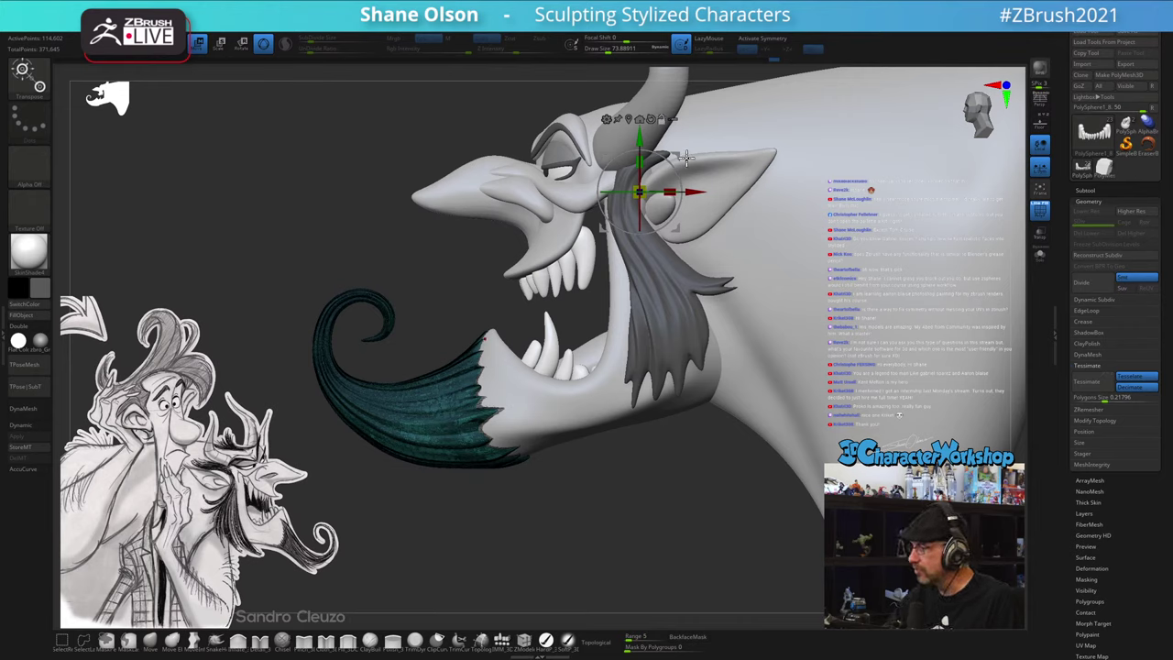
alt+drag(682, 158, 526, 365)
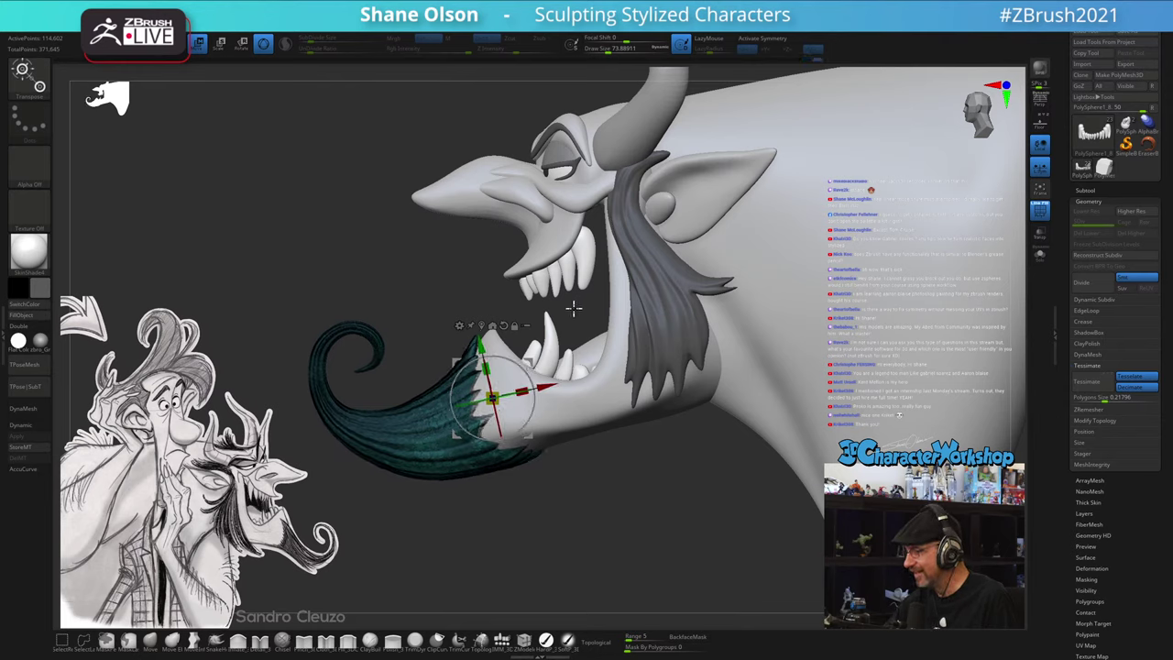
key(shift+f)
key(q)
- Turn off AccuCurve, enlarge the Move brush to about 132, and adjust the goatee's upper edge where it meets the chin
mouse_move(573, 510)
mouse_down()
mouse_move(602, 514)
mouse_move(581, 520)
mouse_up()
key(s)
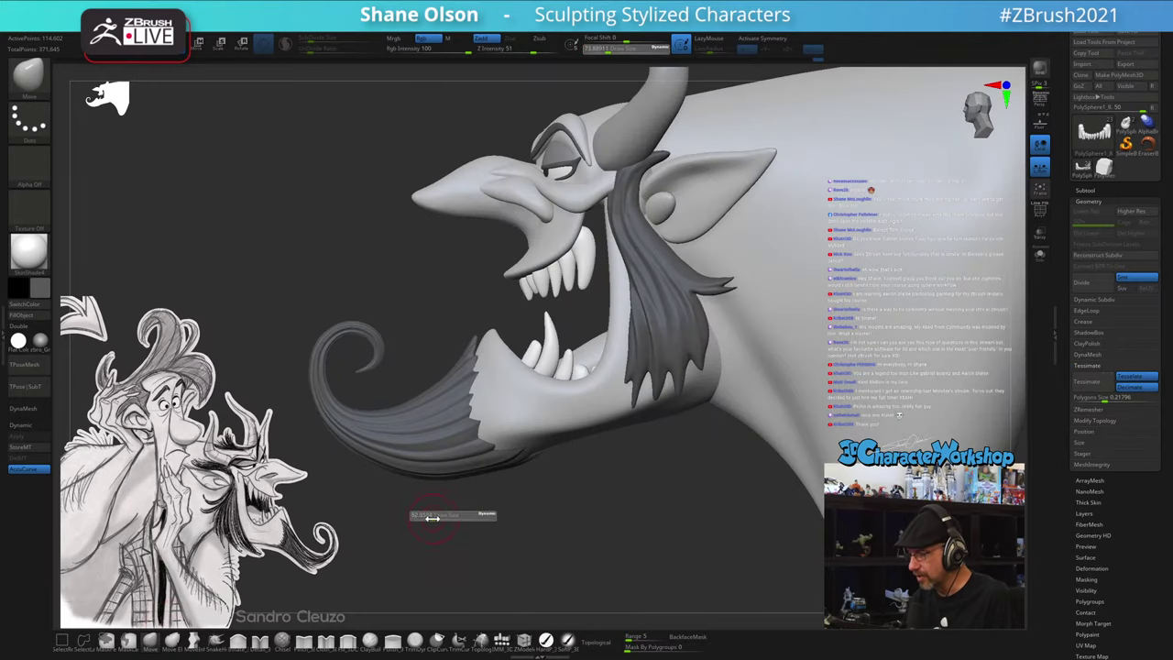
drag(439, 518, 445, 523)
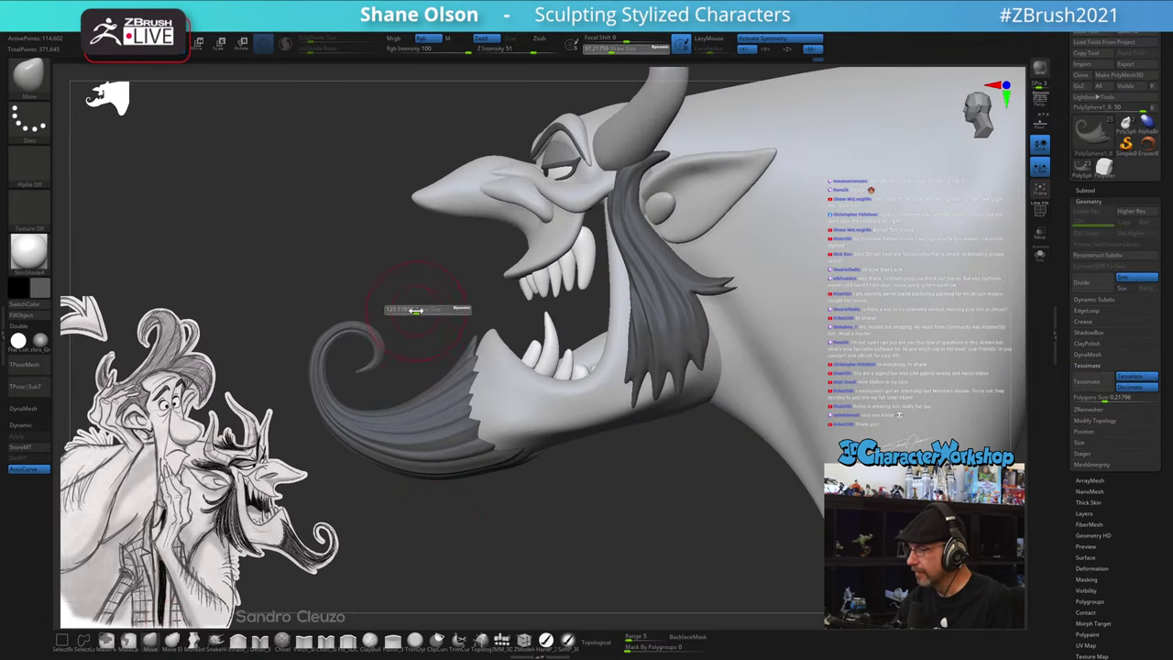
click(33, 471)
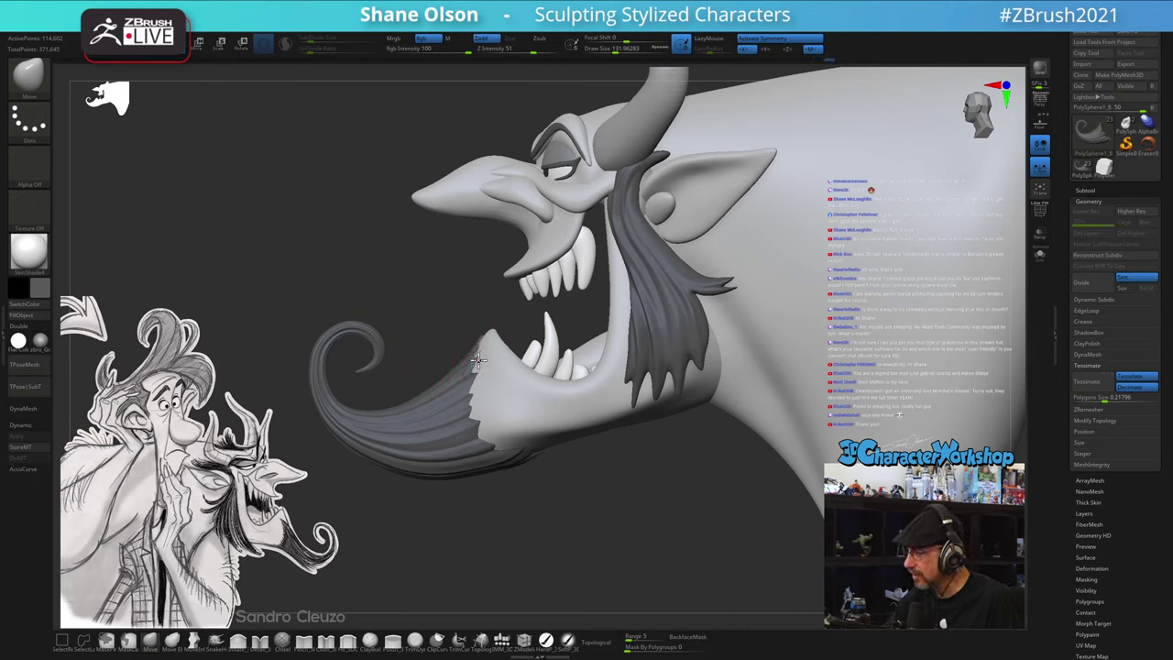
mouse_move(477, 360)
mouse_down()
mouse_move(497, 418)
mouse_move(531, 455)
mouse_move(592, 419)
mouse_move(598, 468)
mouse_move(662, 513)
mouse_move(748, 479)
mouse_move(736, 473)
mouse_move(788, 400)
mouse_move(821, 385)
mouse_move(800, 393)
mouse_up()
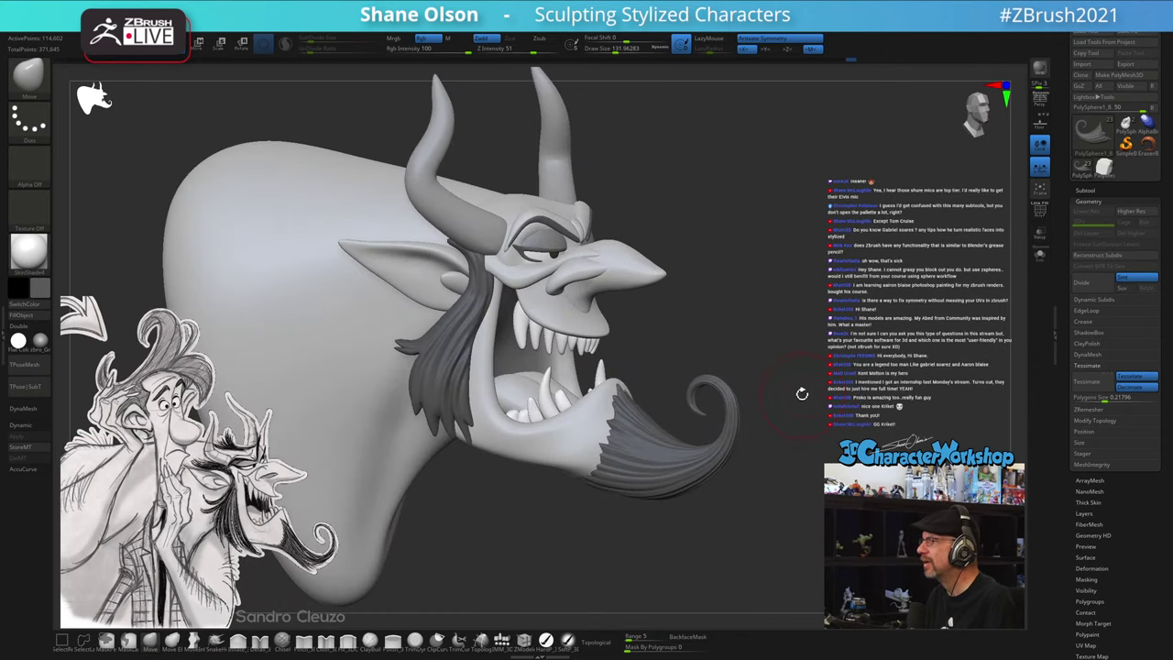
mouse_move(744, 416)
mouse_down()
mouse_move(774, 413)
mouse_move(699, 304)
mouse_move(714, 340)
mouse_move(707, 330)
mouse_move(709, 369)
mouse_up()
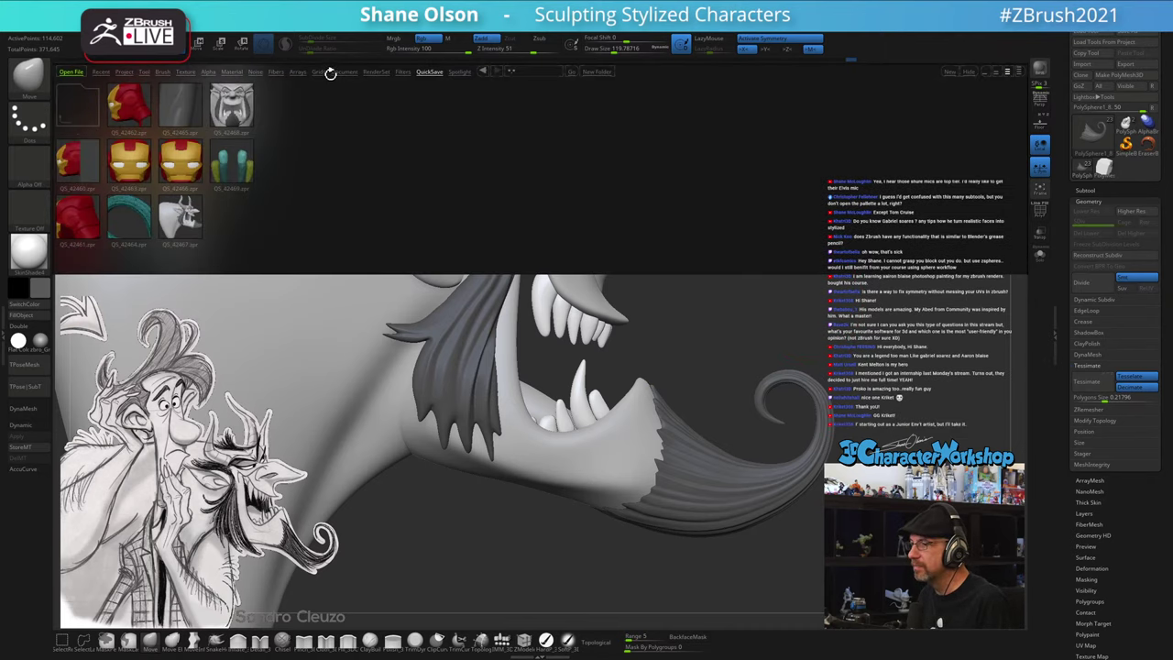
- Browse the ZeeZoo ZSphere animal projects in the project library
click(331, 72)
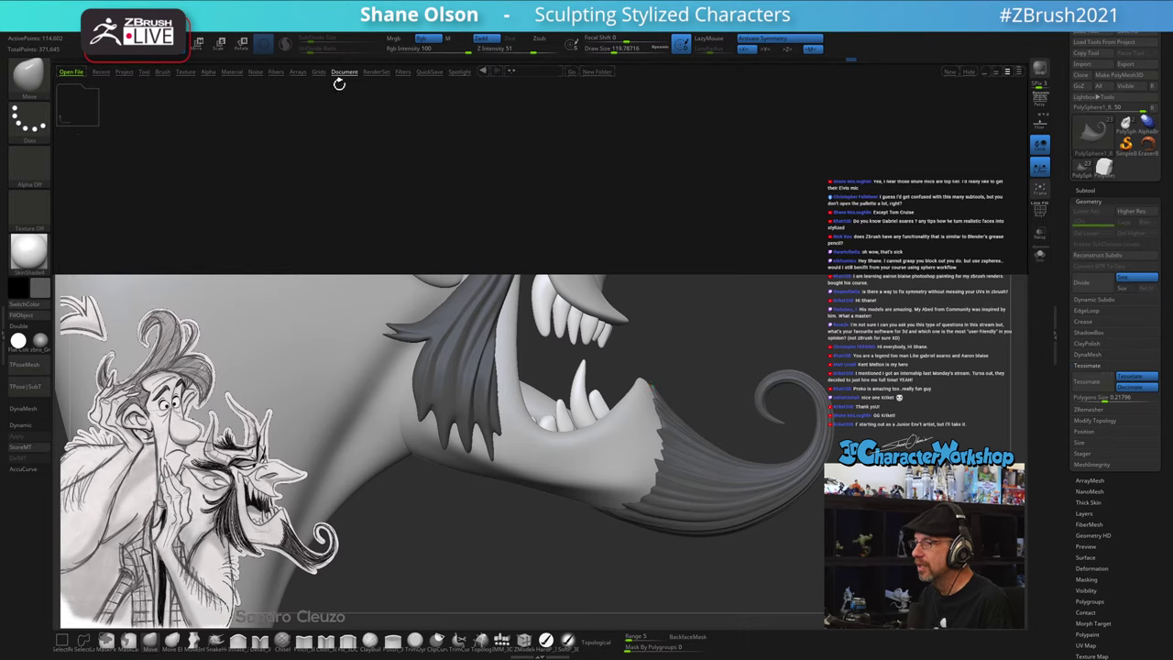
click(123, 73)
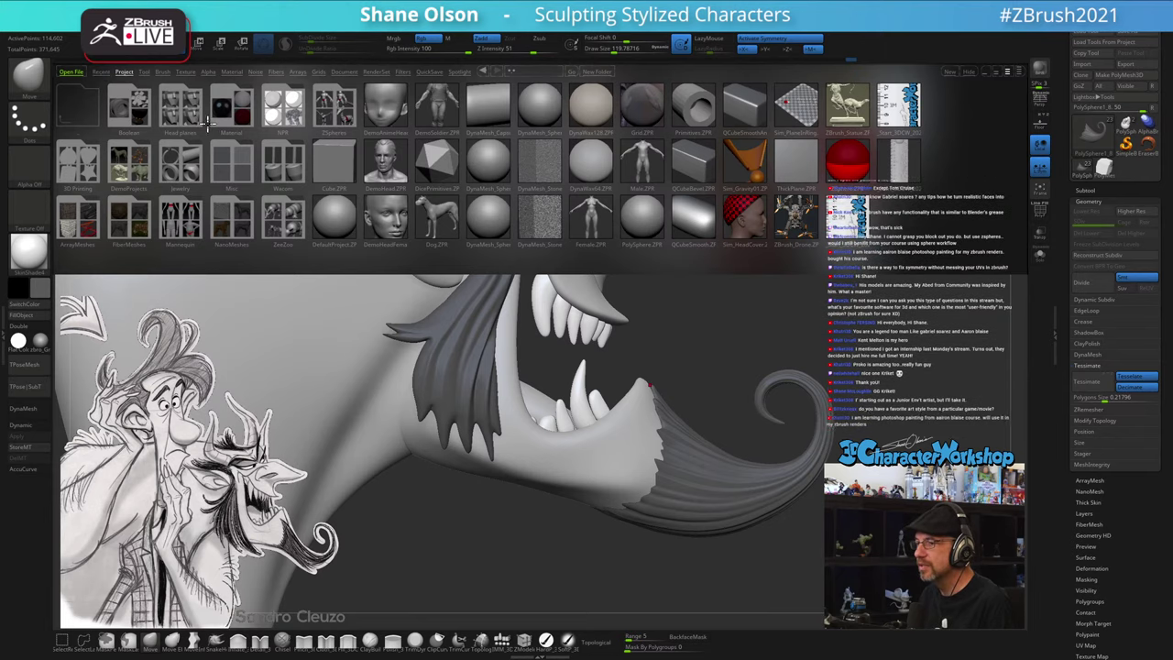
click(283, 227)
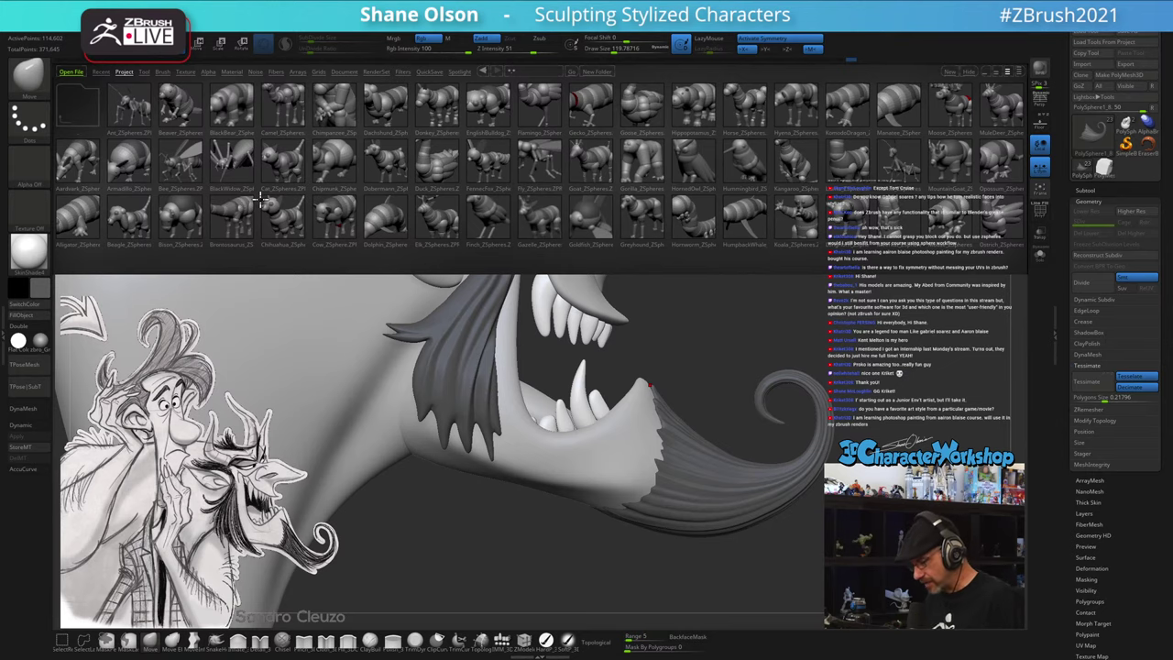
key(comma)
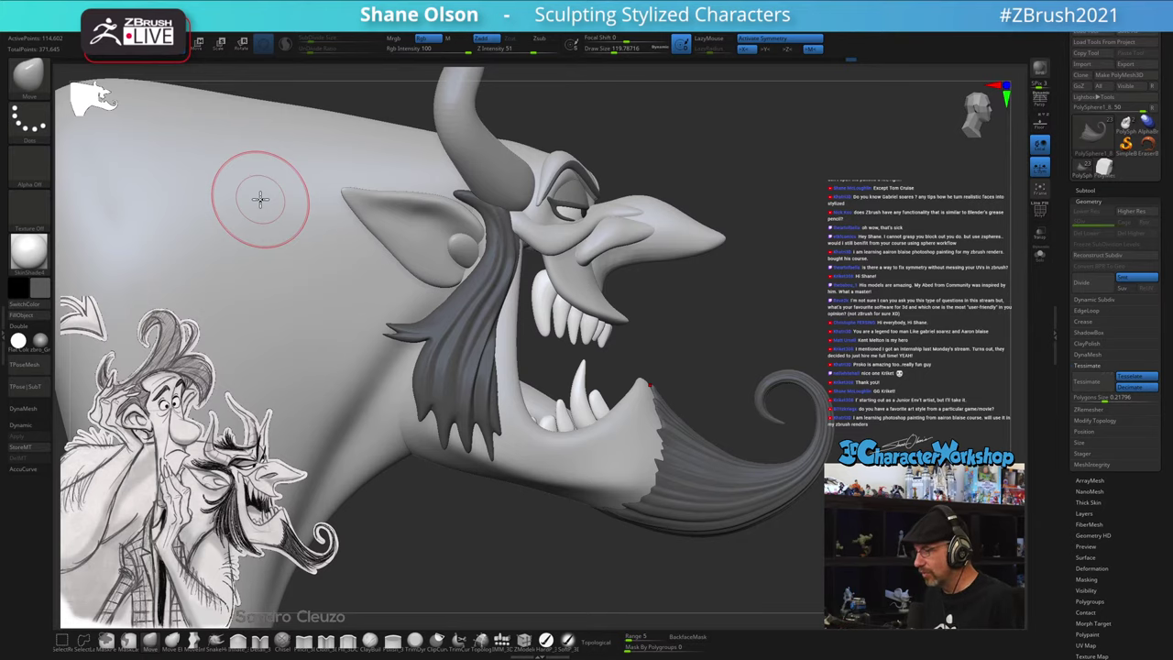
- Smooth the lower eyelid fold and refine its outer end beside the hair with a Move brush of about 167
mouse_move(754, 311)
mouse_down()
mouse_move(745, 293)
mouse_move(769, 299)
mouse_move(749, 301)
mouse_move(727, 345)
mouse_move(727, 401)
mouse_move(730, 359)
mouse_move(715, 356)
mouse_up()
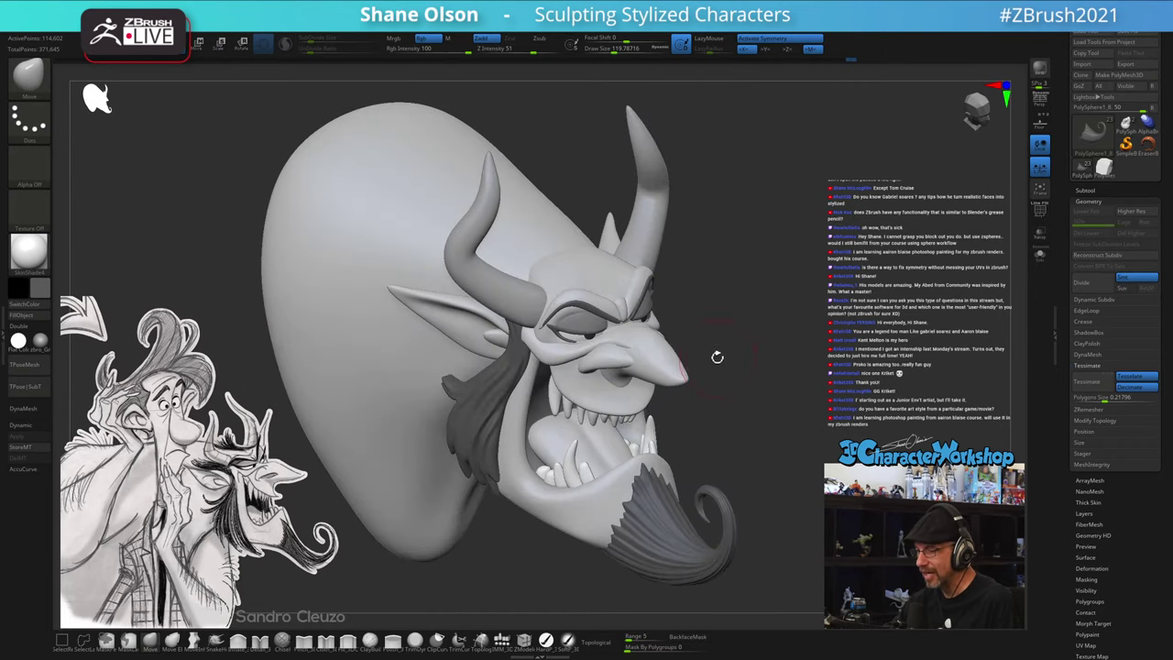
alt+click(543, 339)
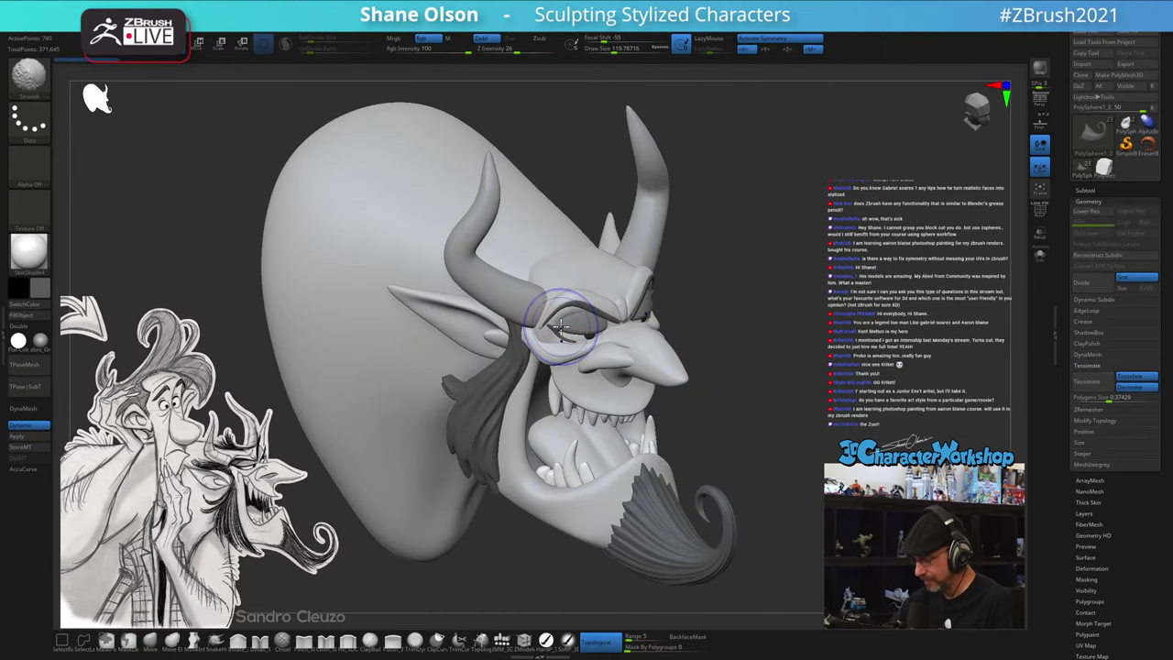
shift+drag(565, 331, 586, 330)
key(s)
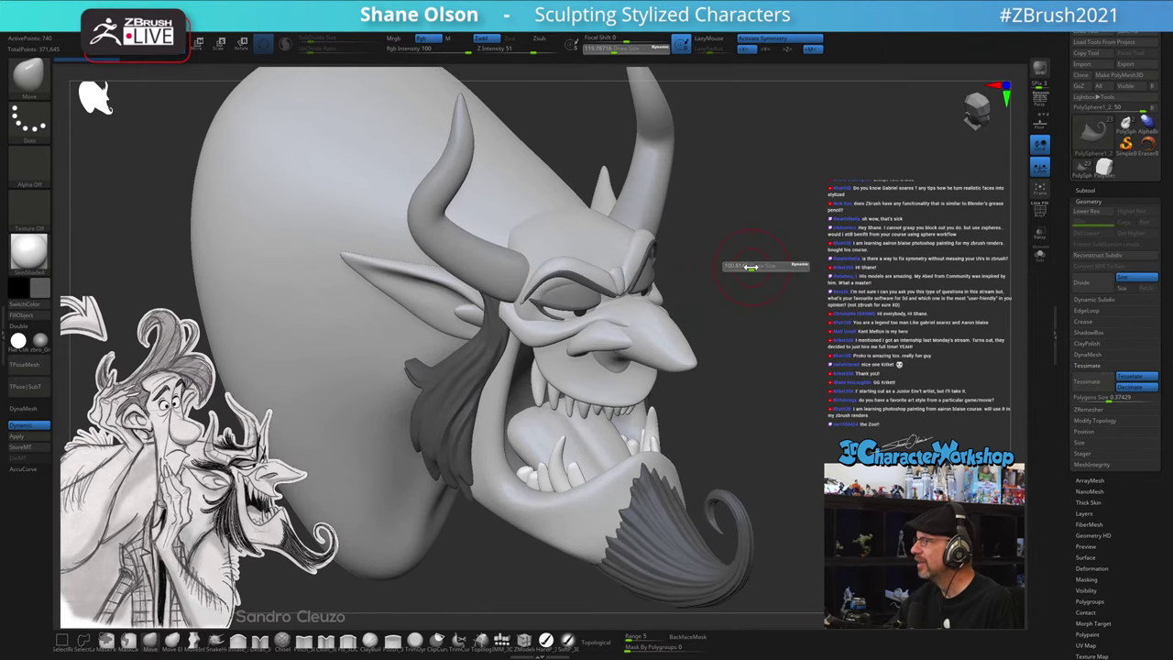
drag(753, 266, 767, 330)
key(s)
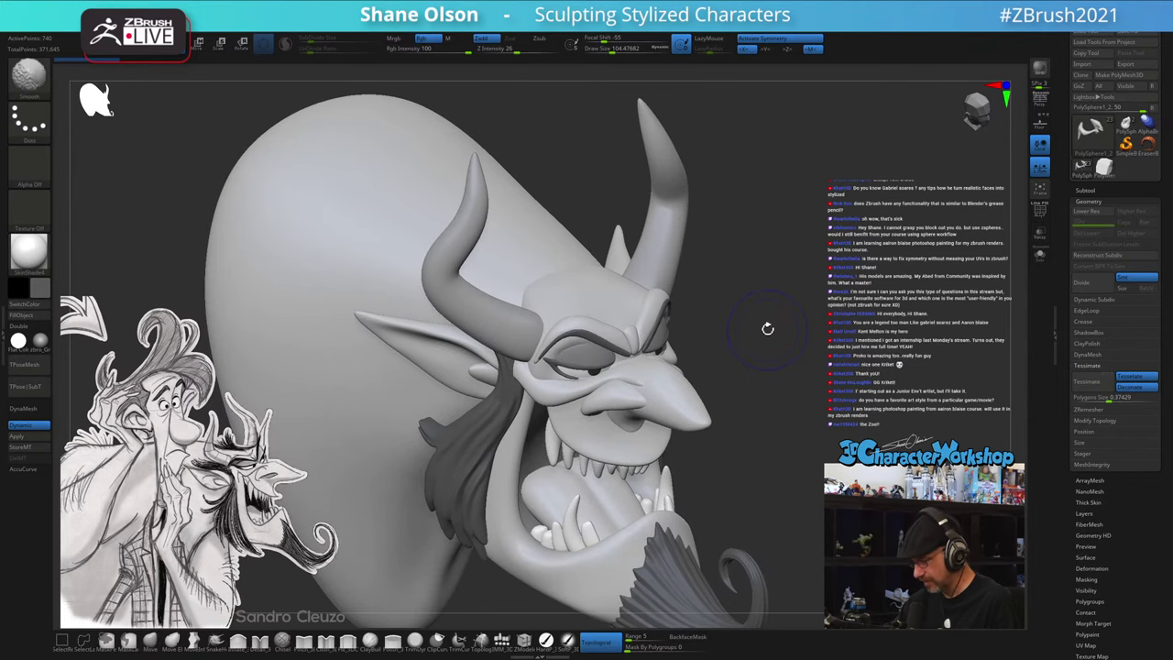
key(shift+f)
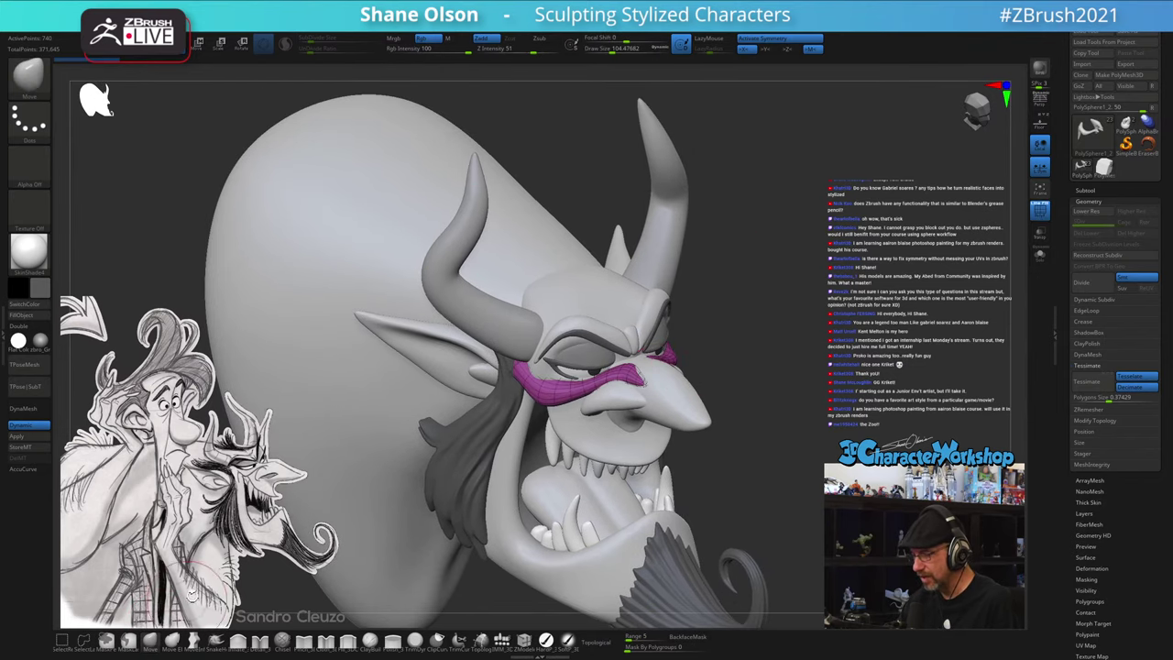
key(s)
mouse_move(512, 348)
mouse_down()
mouse_move(528, 348)
mouse_move(508, 344)
mouse_up()
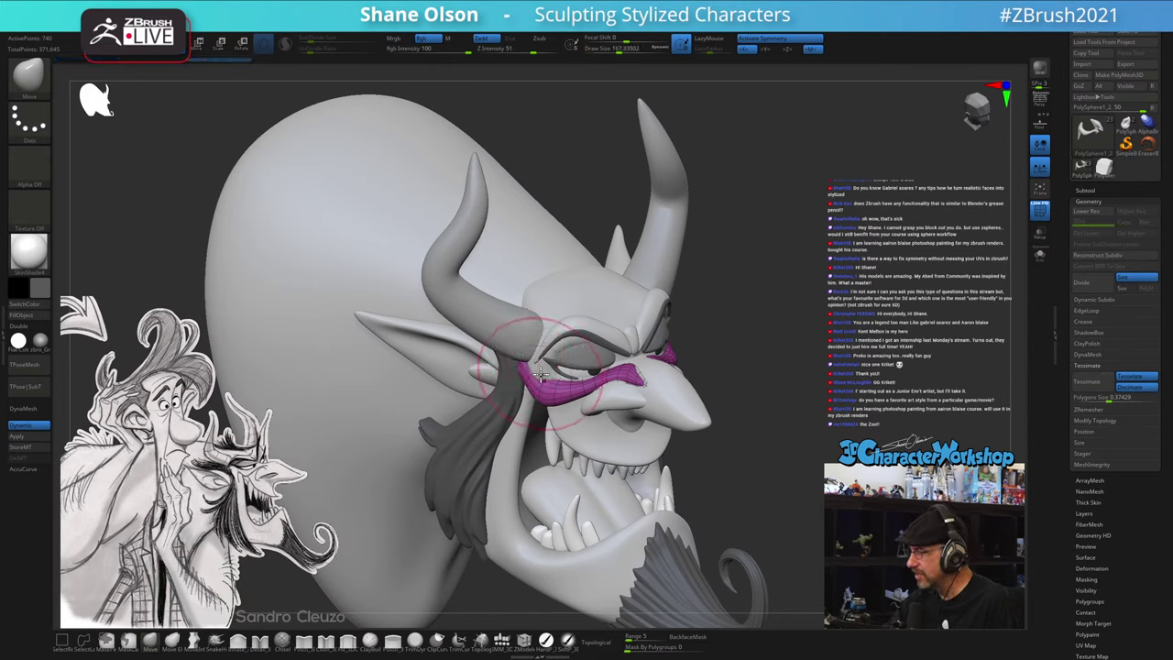
key(s)
mouse_move(777, 432)
mouse_down()
mouse_move(777, 409)
mouse_move(812, 432)
mouse_move(751, 440)
mouse_move(760, 454)
mouse_move(775, 448)
mouse_move(777, 421)
mouse_move(757, 418)
mouse_up()
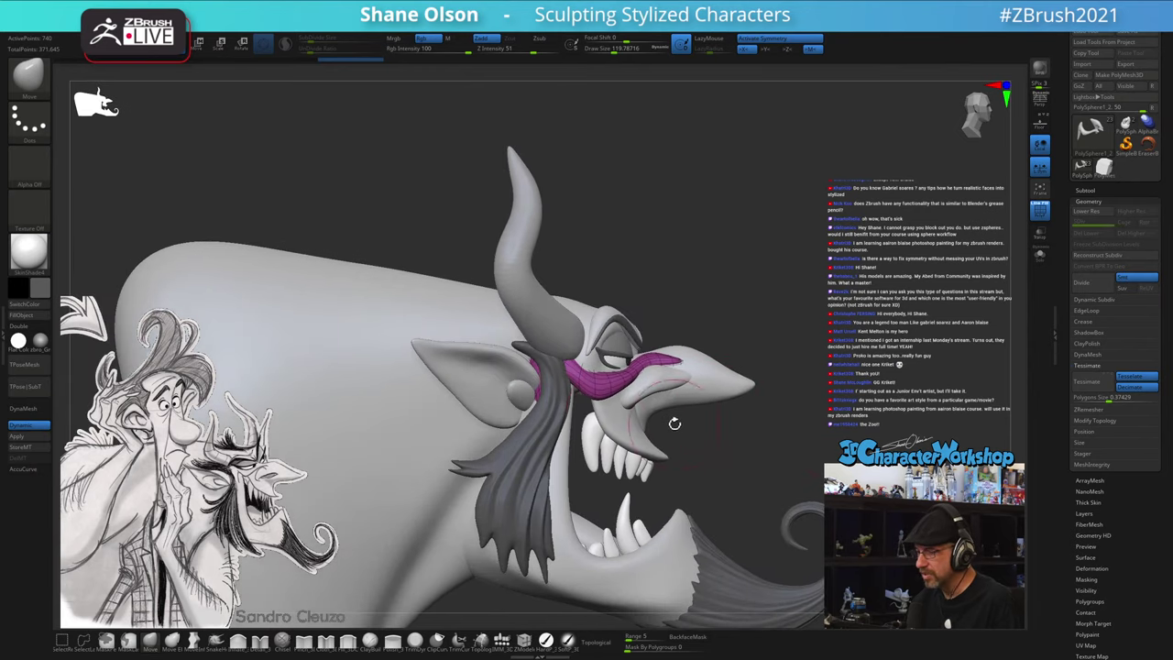
- Select the sideburn hair and pull its upper part back toward the ear with the Move brush enlarged to about 256
alt+click(556, 406)
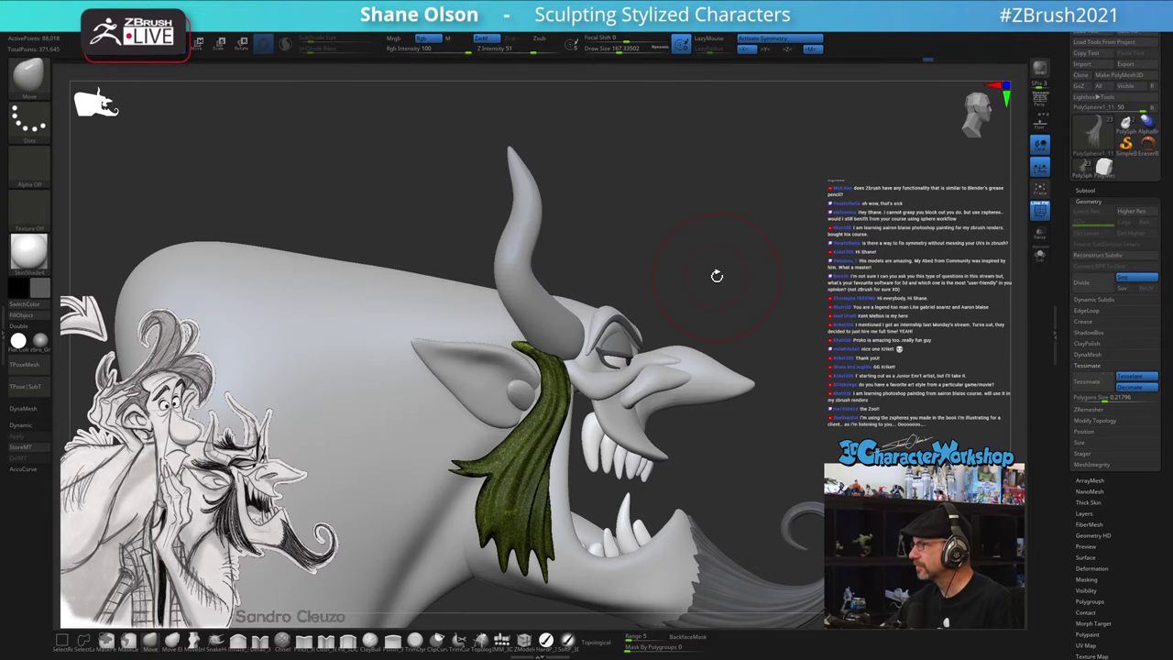
drag(737, 258, 818, 263)
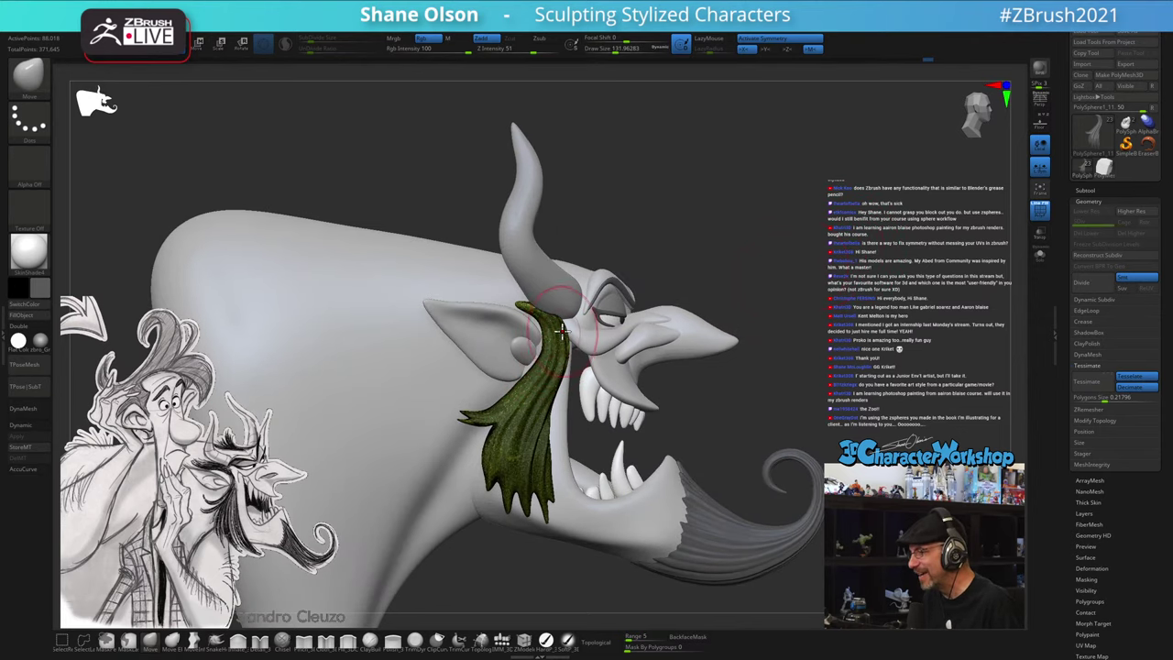
drag(780, 228, 800, 210)
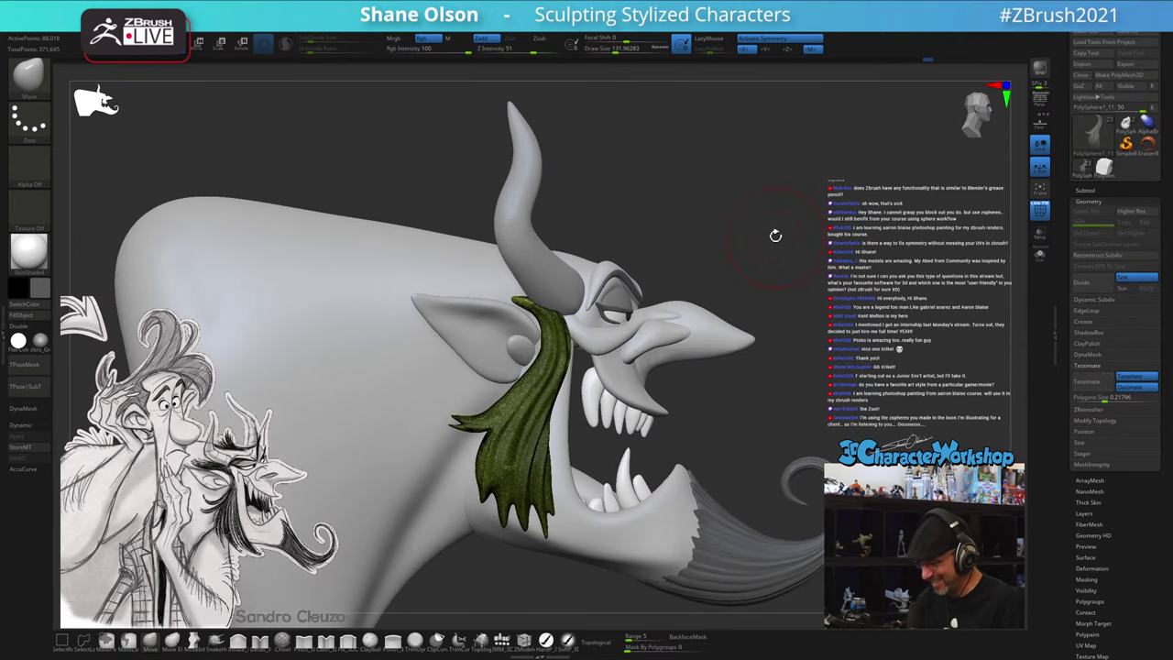
key(s)
drag(759, 281, 772, 281)
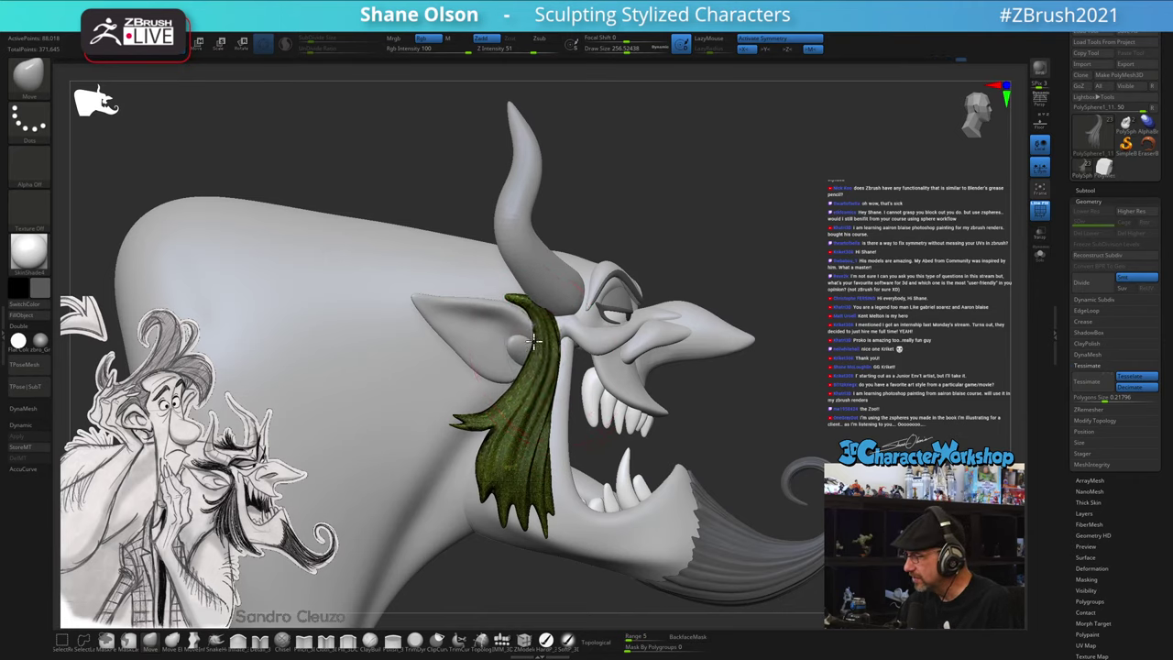
mouse_move(572, 323)
ctrl+right_down()
mouse_move(565, 300)
mouse_move(539, 304)
mouse_move(575, 305)
ctrl+right_up()
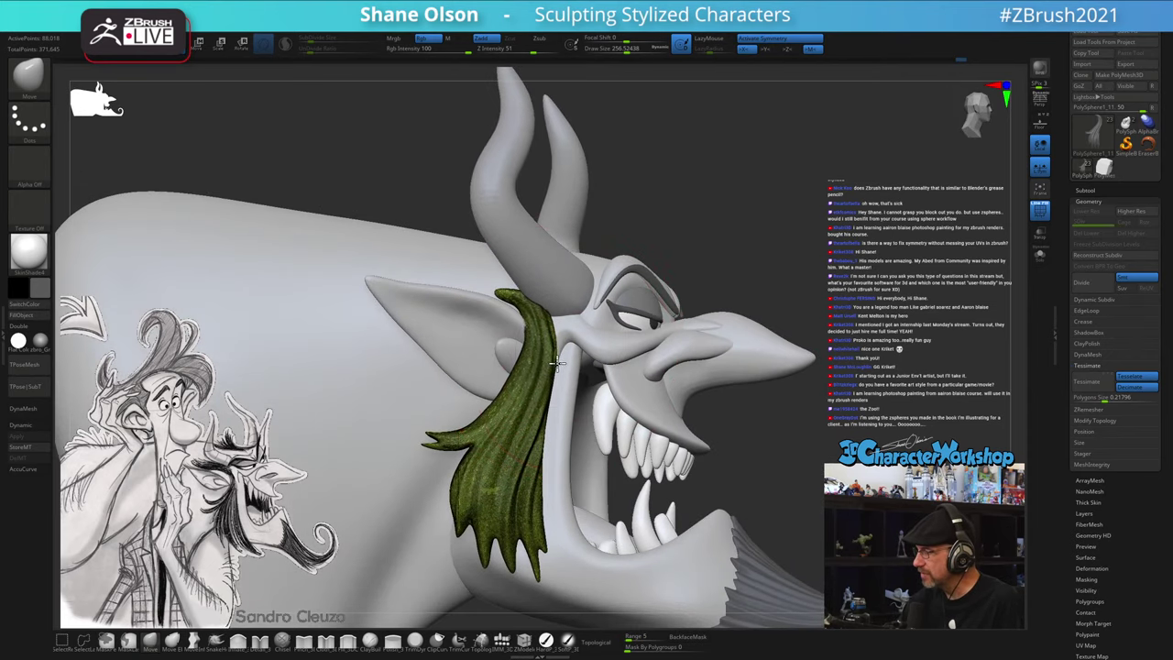
right_drag(694, 360, 794, 306)
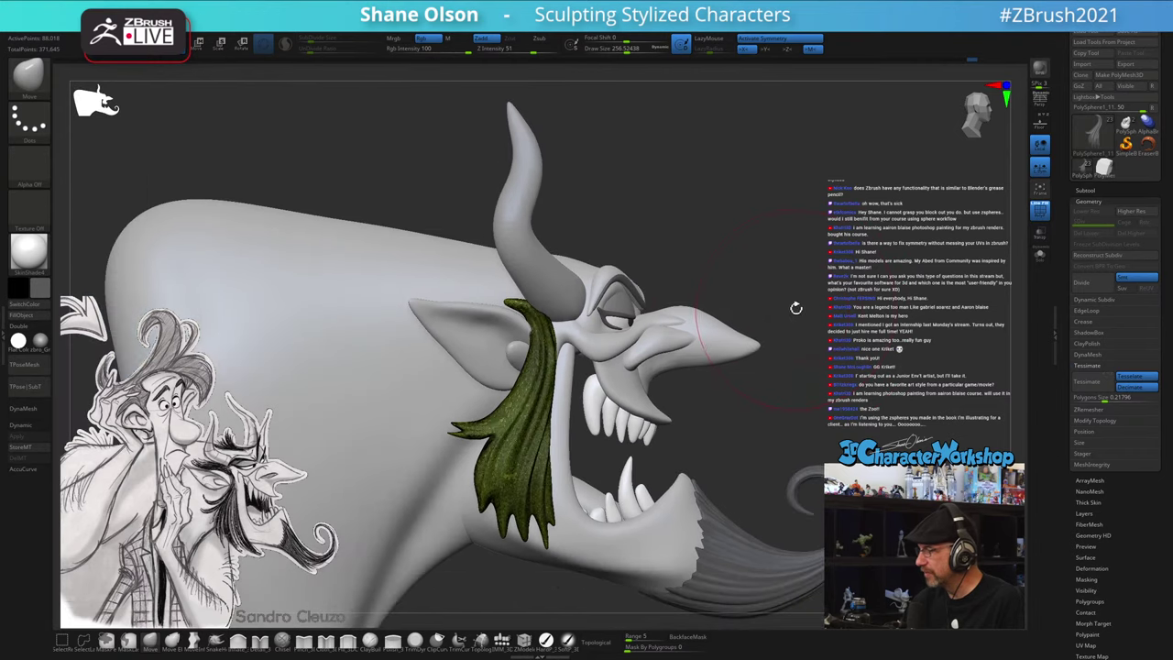
right_drag(572, 327, 498, 345)
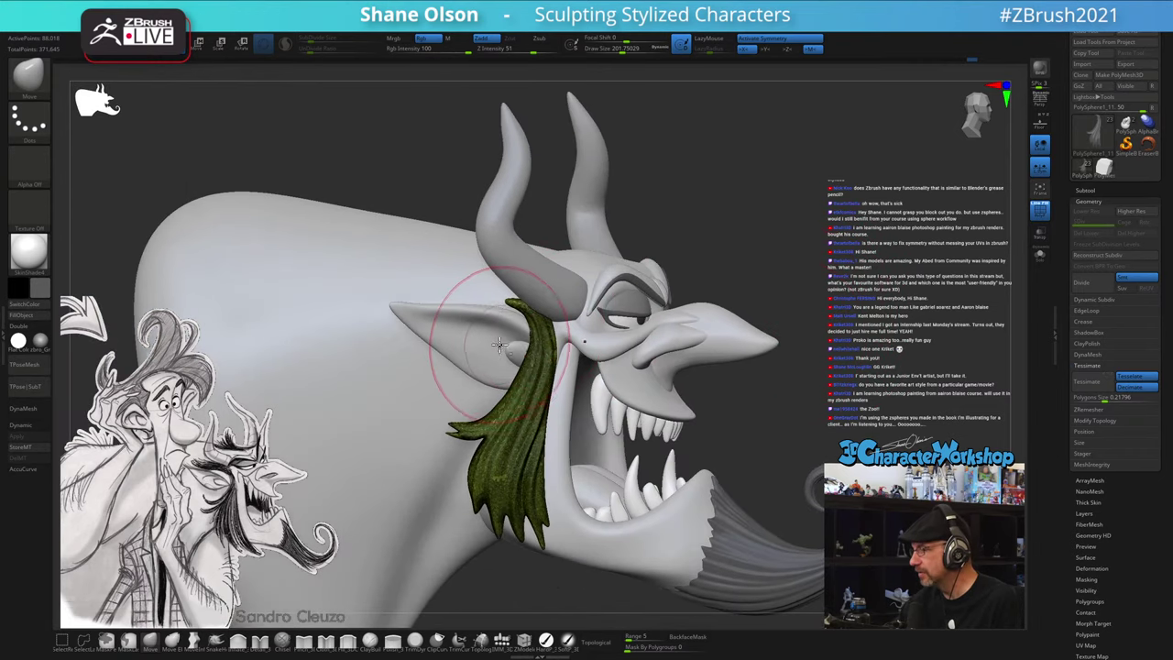
- Select the ear for reshaping and reduce the Move brush size to about 167
alt+click(511, 351)
right_drag(681, 415, 819, 340)
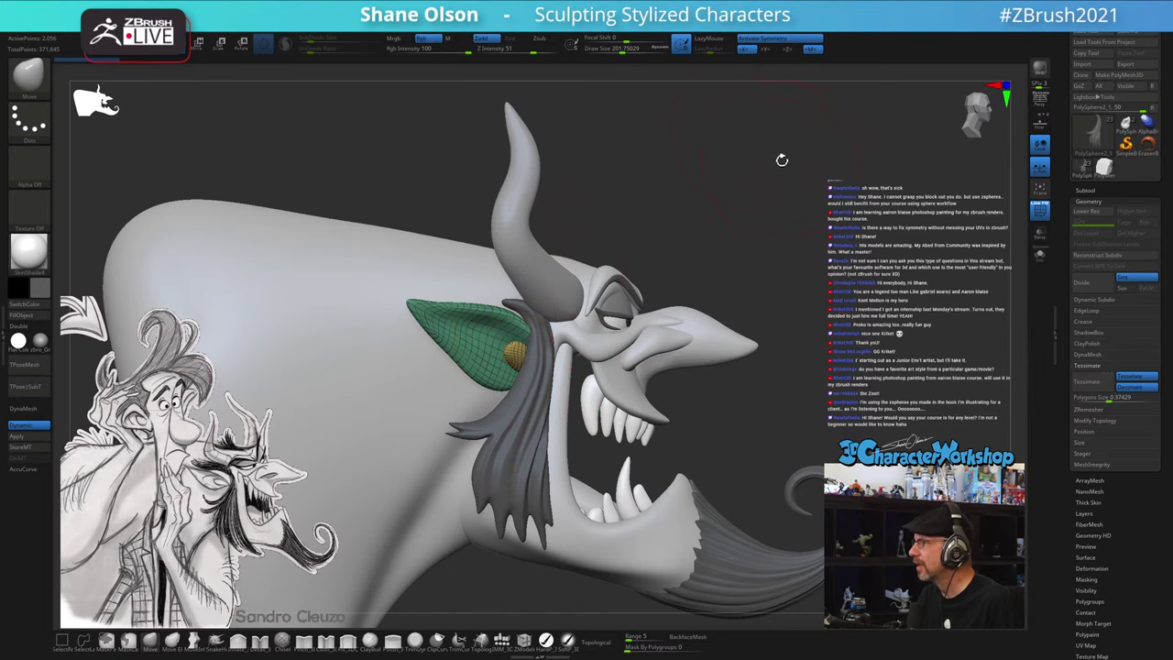
mouse_move(800, 189)
alt+mouse_down()
mouse_move(806, 226)
mouse_move(784, 183)
alt+mouse_up()
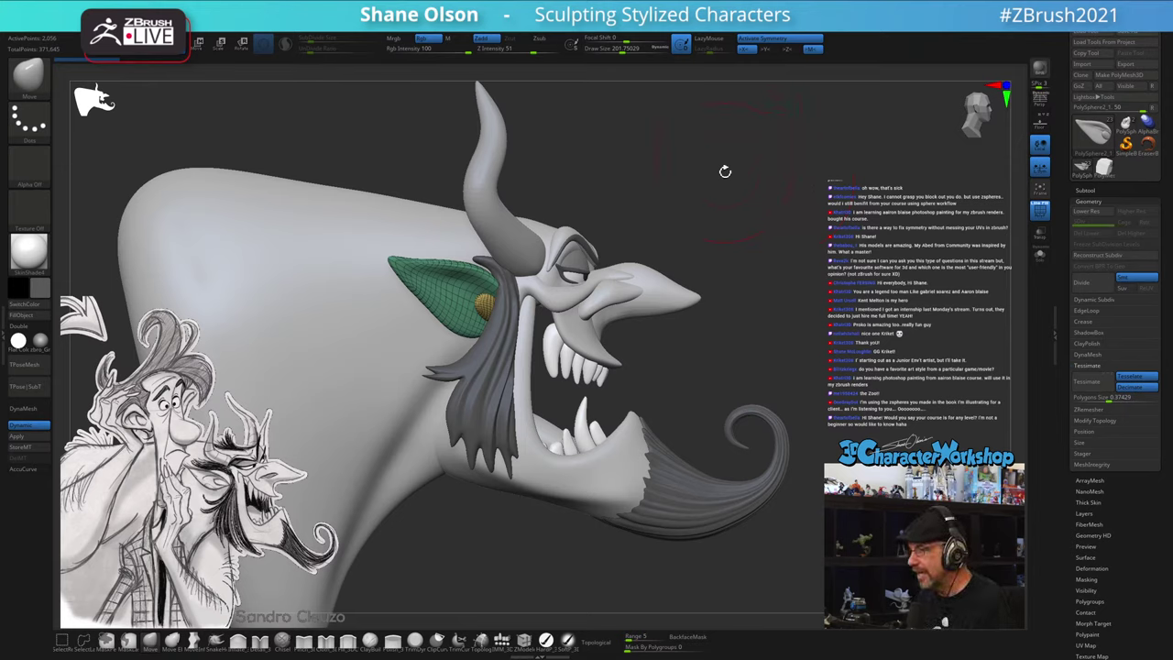
key(s)
drag(746, 193, 743, 191)
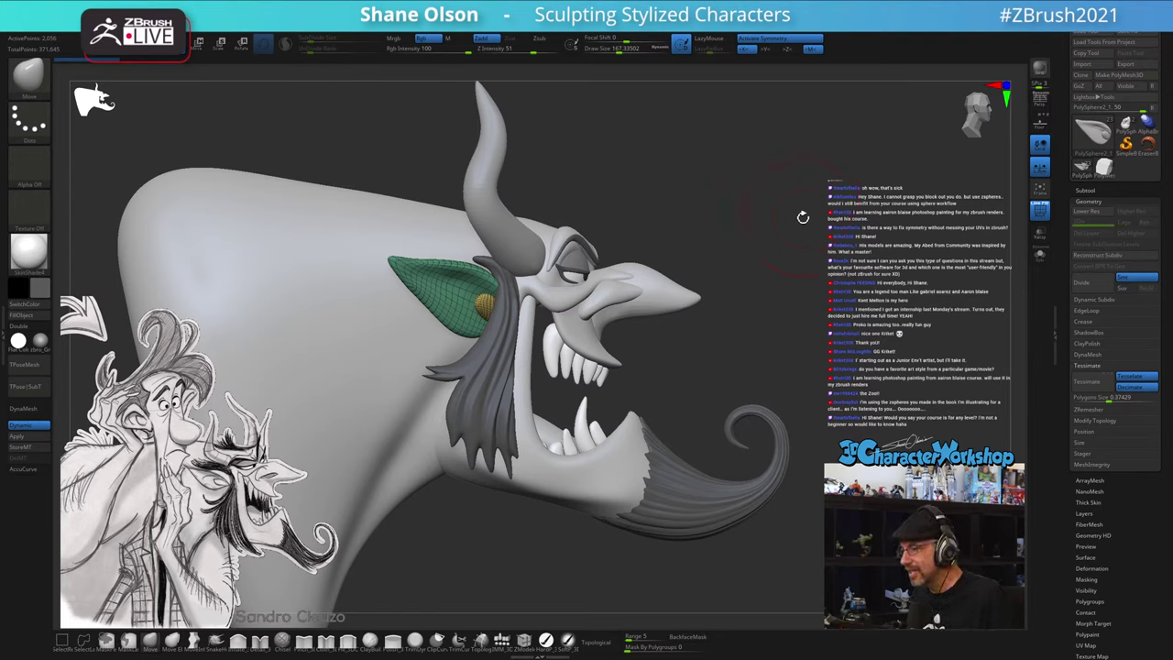
- Reposition the transform gizmo at the ear's base and shift the ear back and slightly up on the head
key(w)
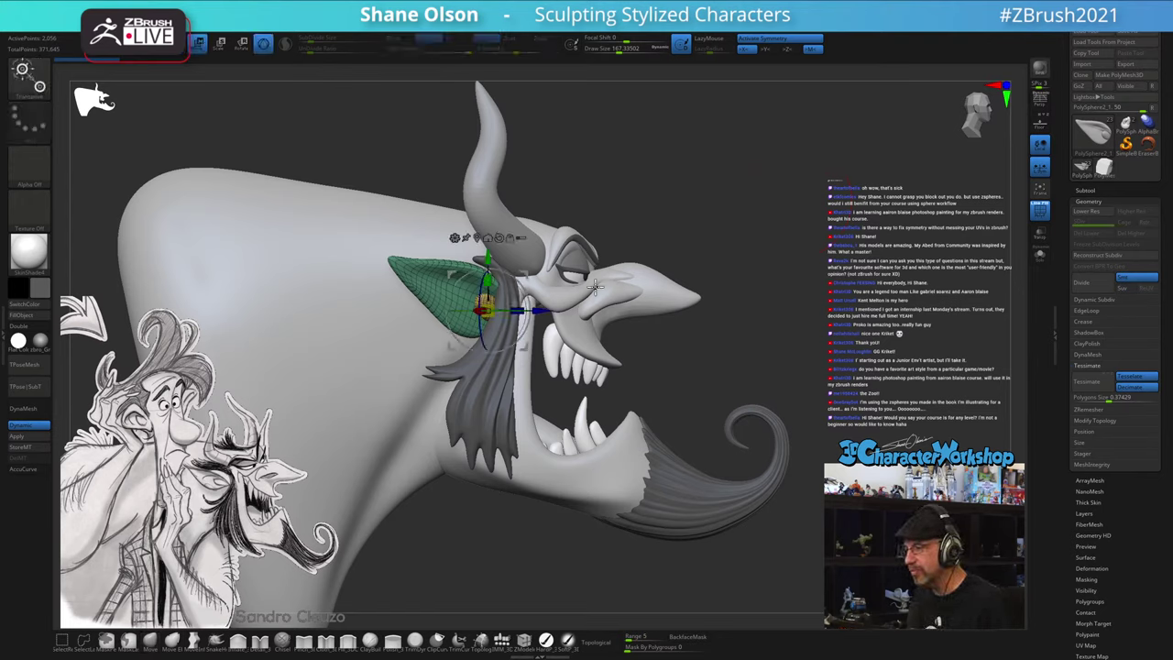
alt+click(513, 261)
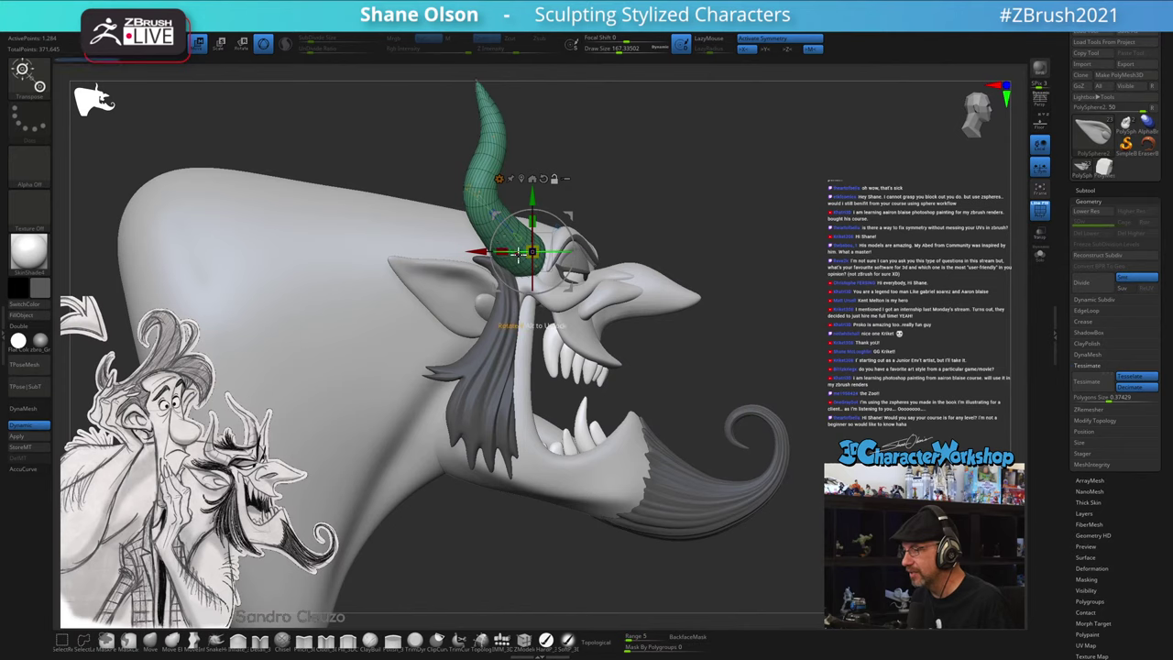
alt+click(495, 316)
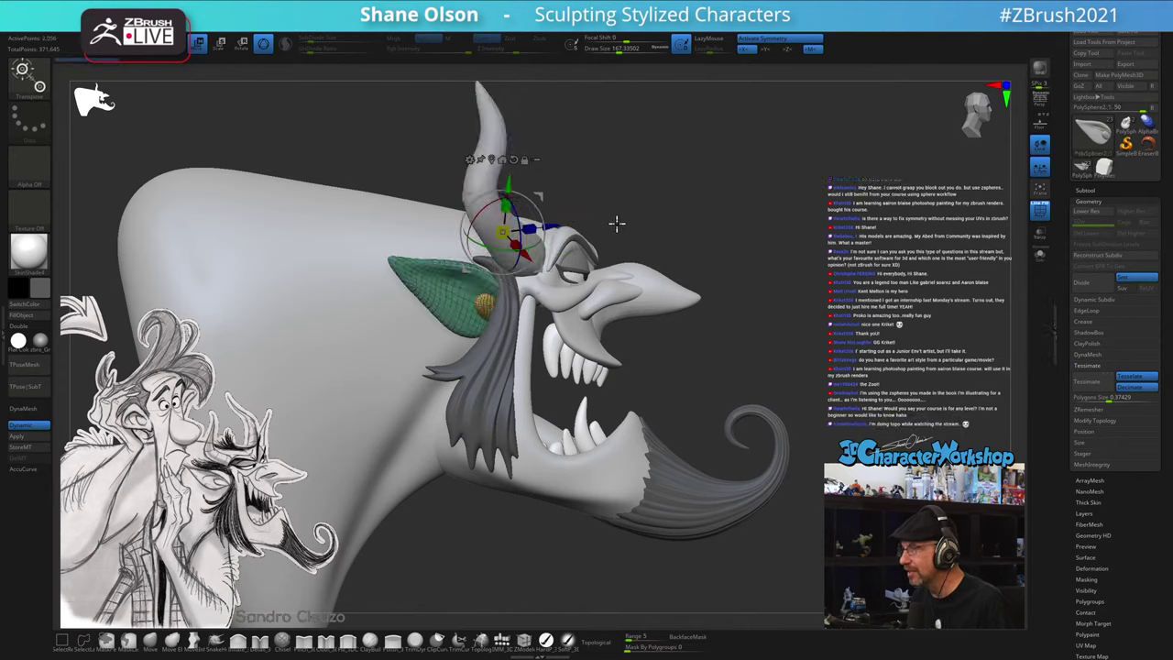
alt+click(514, 161)
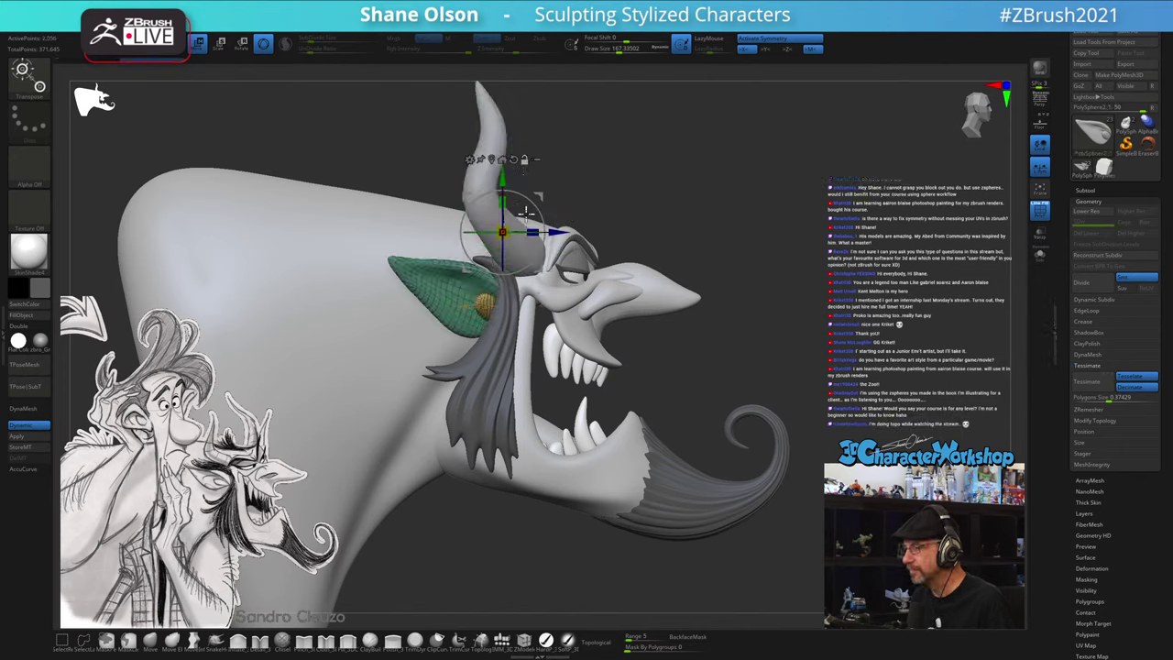
alt+drag(502, 175, 502, 249)
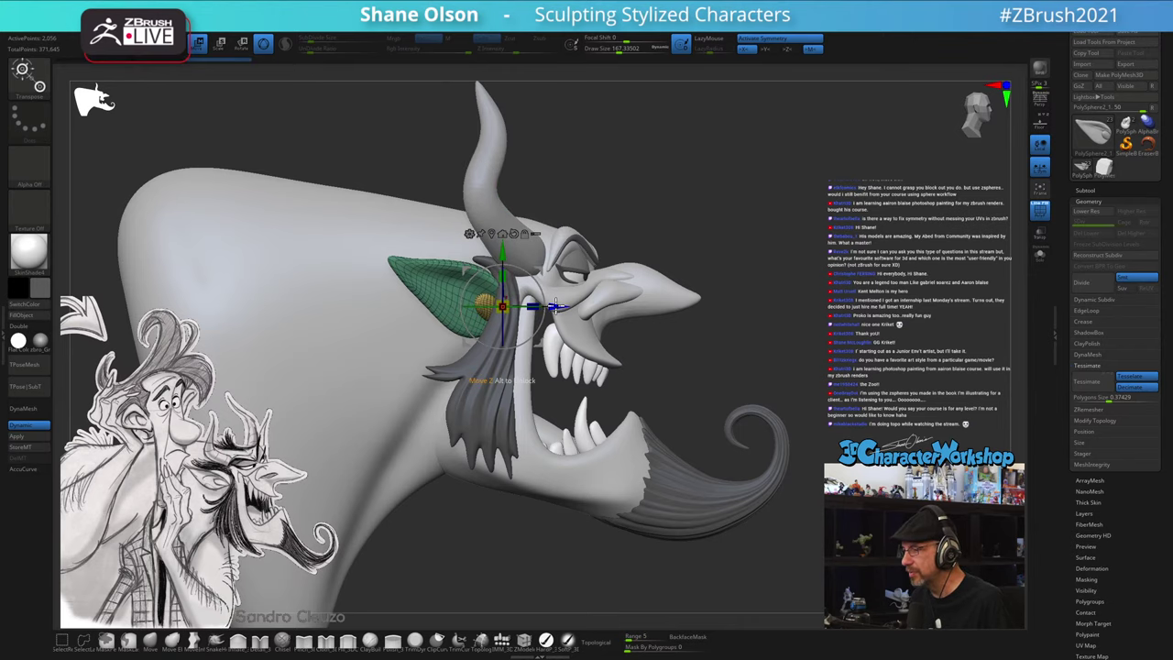
drag(554, 306, 548, 306)
drag(536, 267, 535, 264)
drag(790, 229, 803, 225)
alt+drag(535, 268, 518, 267)
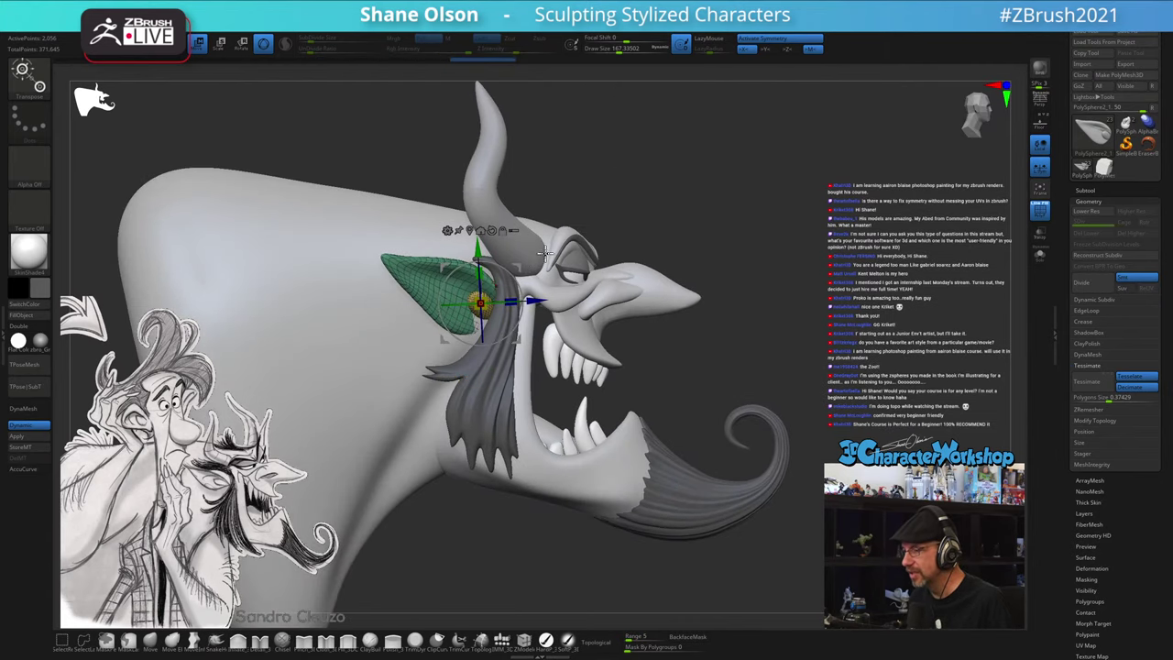
- Viewing the head from above, nudge the ear slightly outward from the skull with the transform gizmo
drag(615, 204, 517, 195)
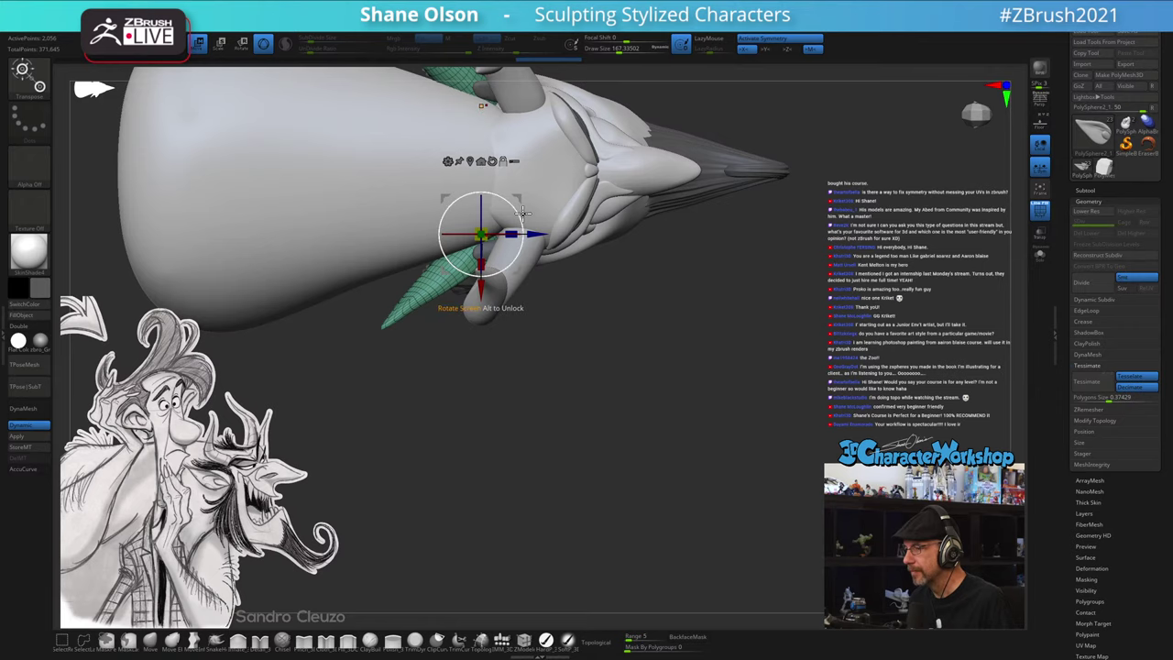
drag(519, 215, 519, 204)
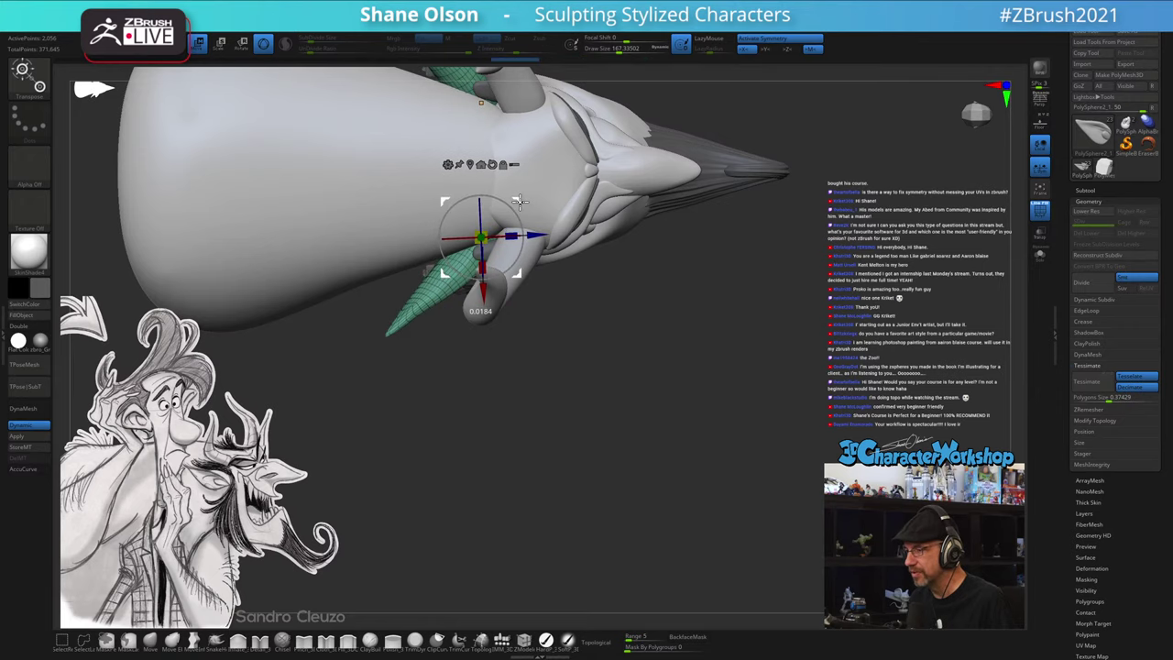
drag(776, 431, 775, 303)
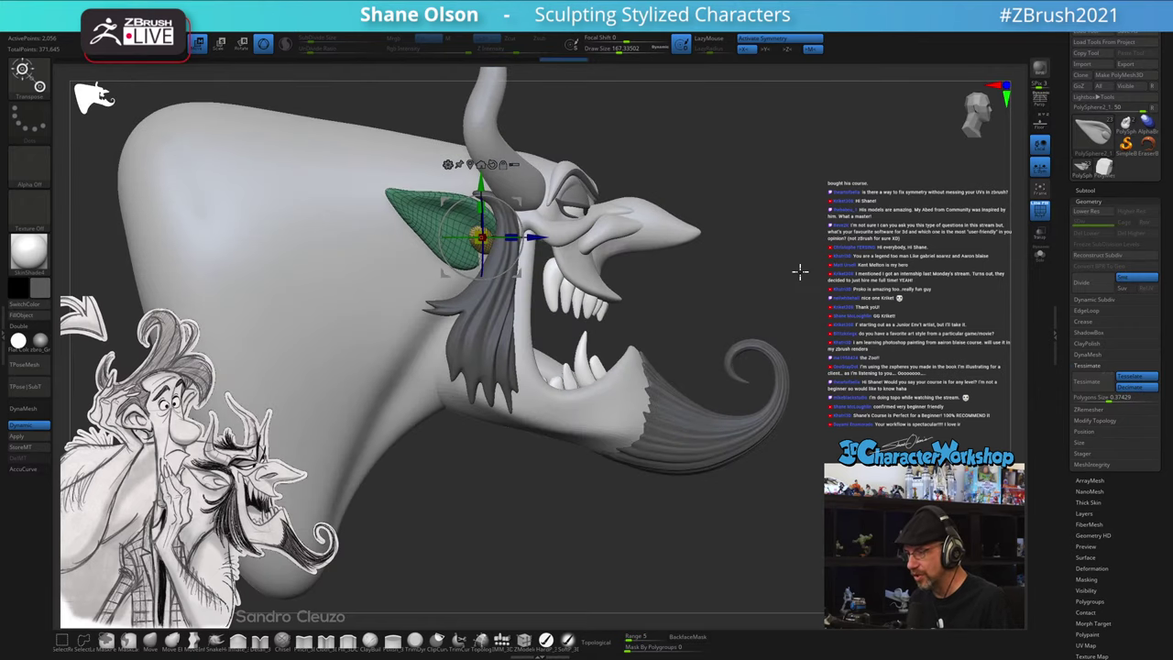
- Reshape the front of the ear where it meets the sideburn, using the Move brush at a size of about 245
key(q)
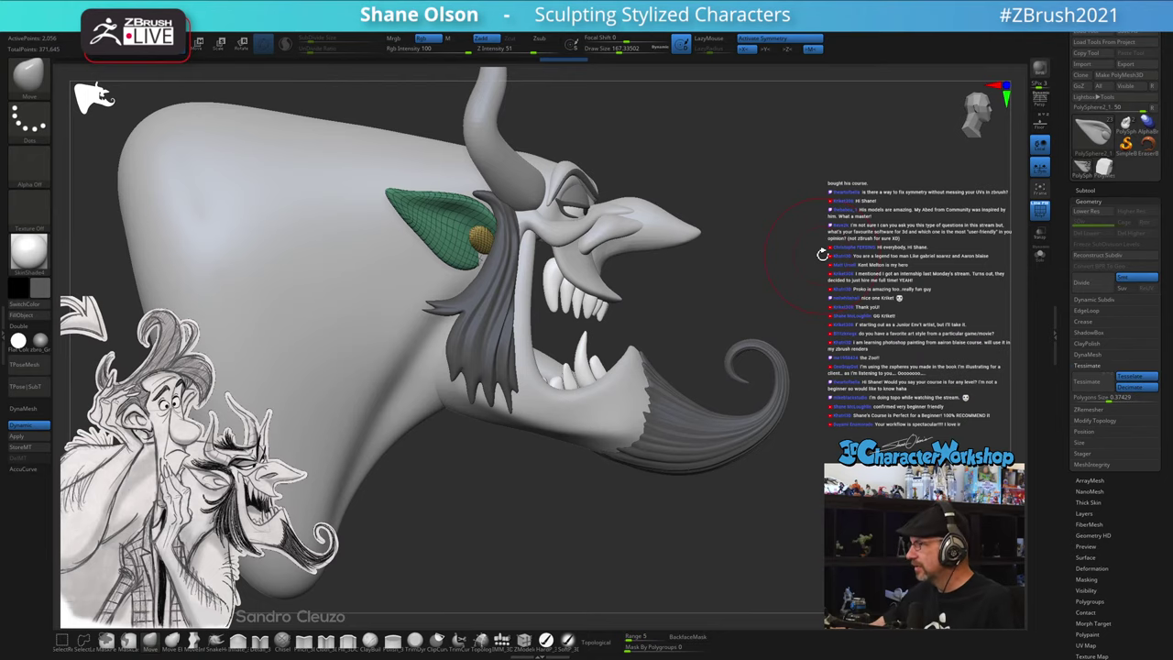
mouse_move(720, 379)
mouse_down()
mouse_move(735, 285)
mouse_move(756, 290)
mouse_move(754, 267)
mouse_move(754, 278)
mouse_move(779, 278)
mouse_move(737, 385)
mouse_up()
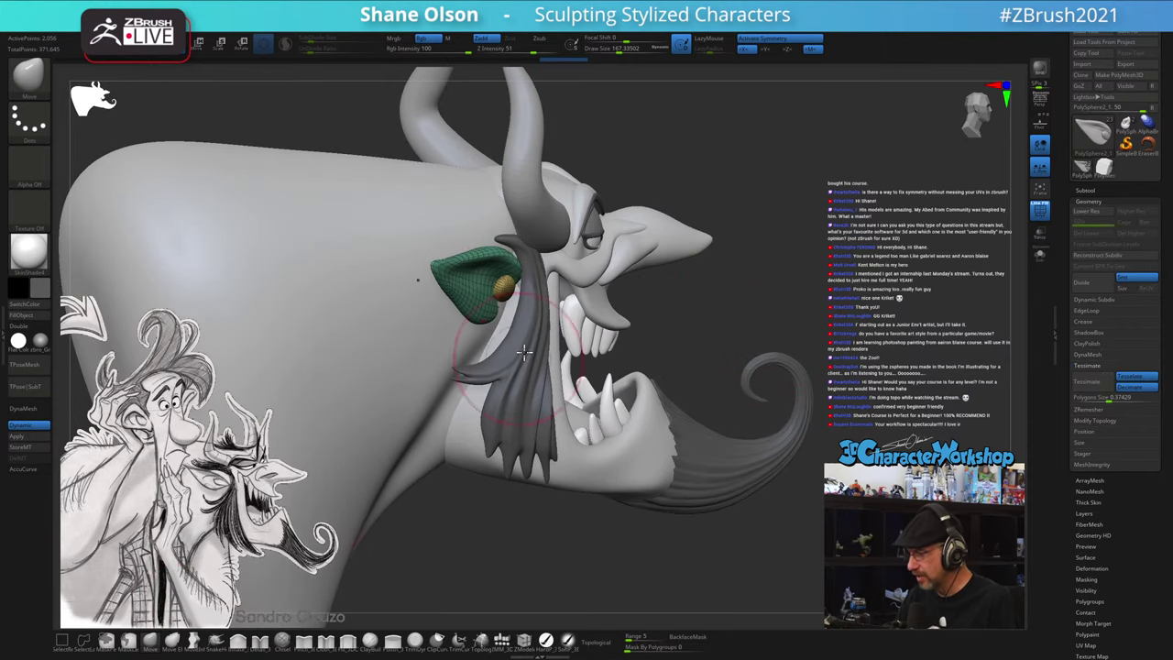
key(s)
mouse_move(526, 293)
mouse_down()
mouse_move(537, 294)
mouse_move(514, 264)
mouse_up()
right_drag(551, 275, 458, 275)
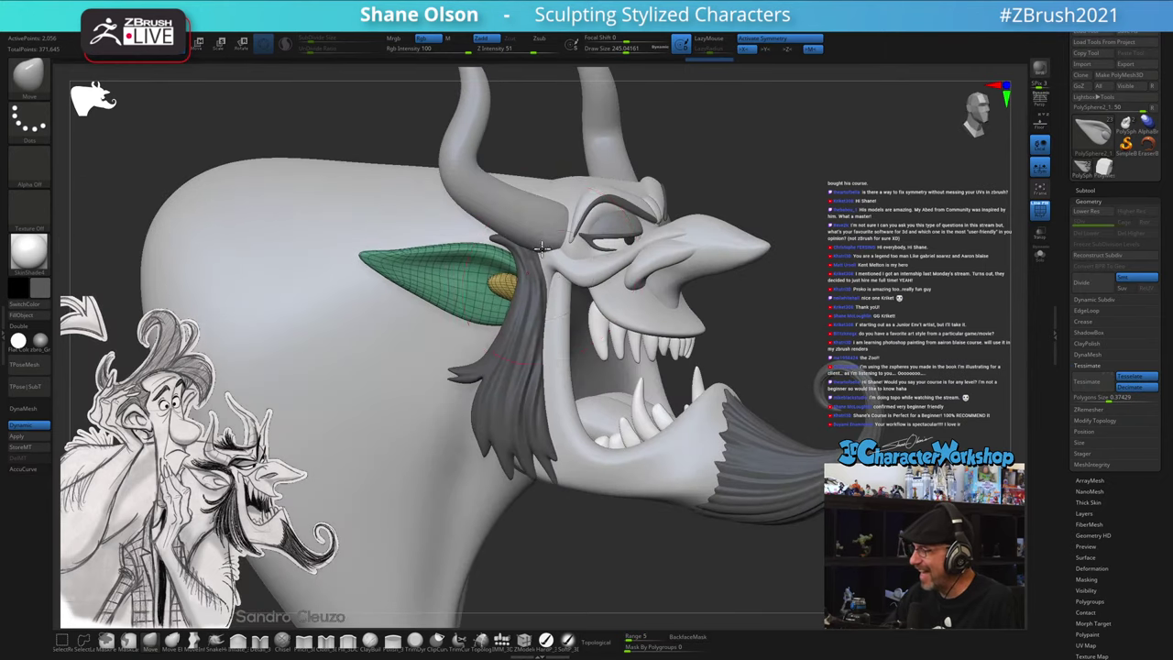
drag(518, 266, 513, 268)
right_drag(513, 267, 573, 275)
drag(518, 271, 525, 267)
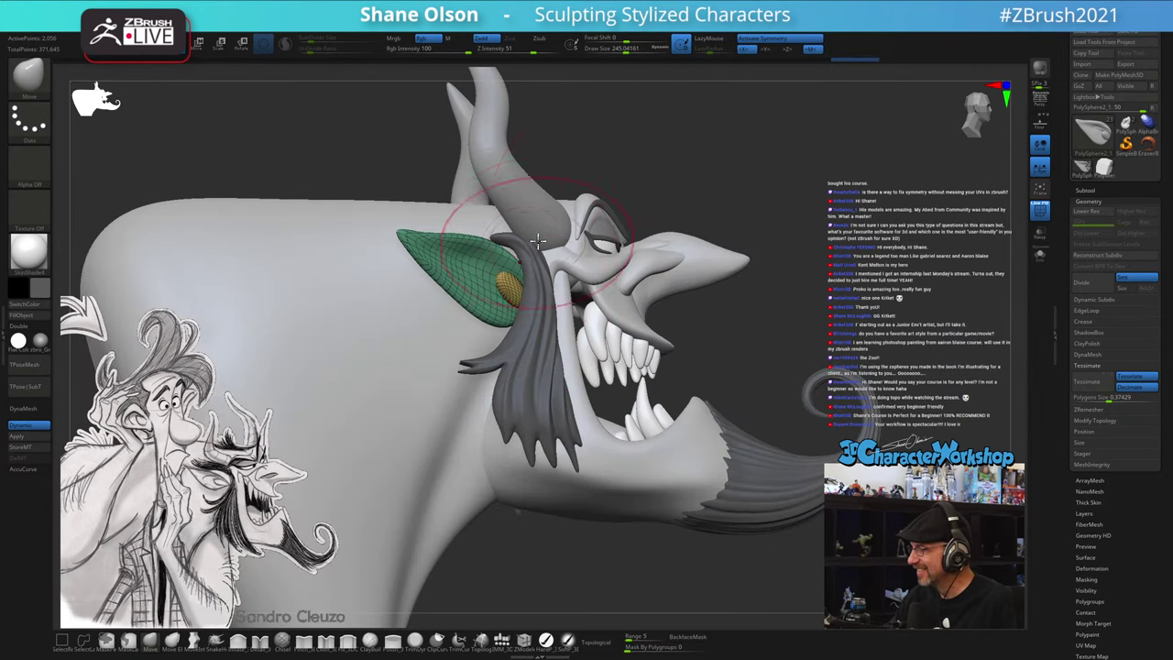
mouse_move(537, 241)
right_down()
mouse_move(467, 243)
mouse_move(515, 236)
mouse_move(467, 226)
mouse_move(512, 243)
mouse_move(505, 266)
mouse_move(527, 286)
right_up()
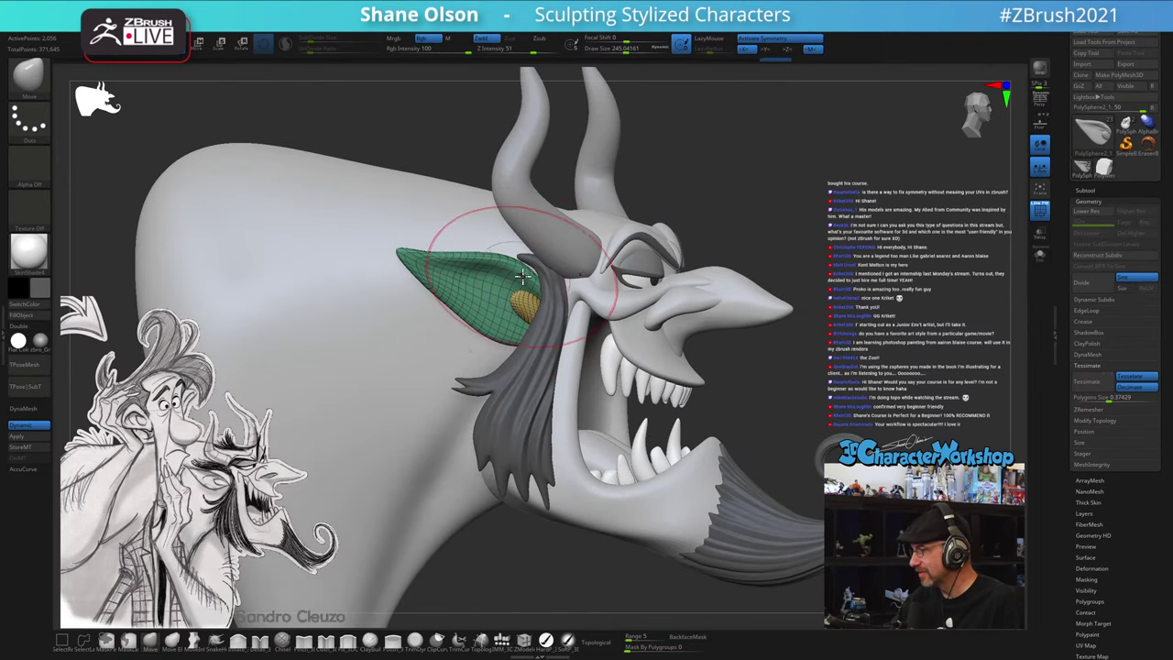
mouse_move(549, 326)
right_down()
mouse_move(542, 318)
mouse_move(555, 321)
right_up()
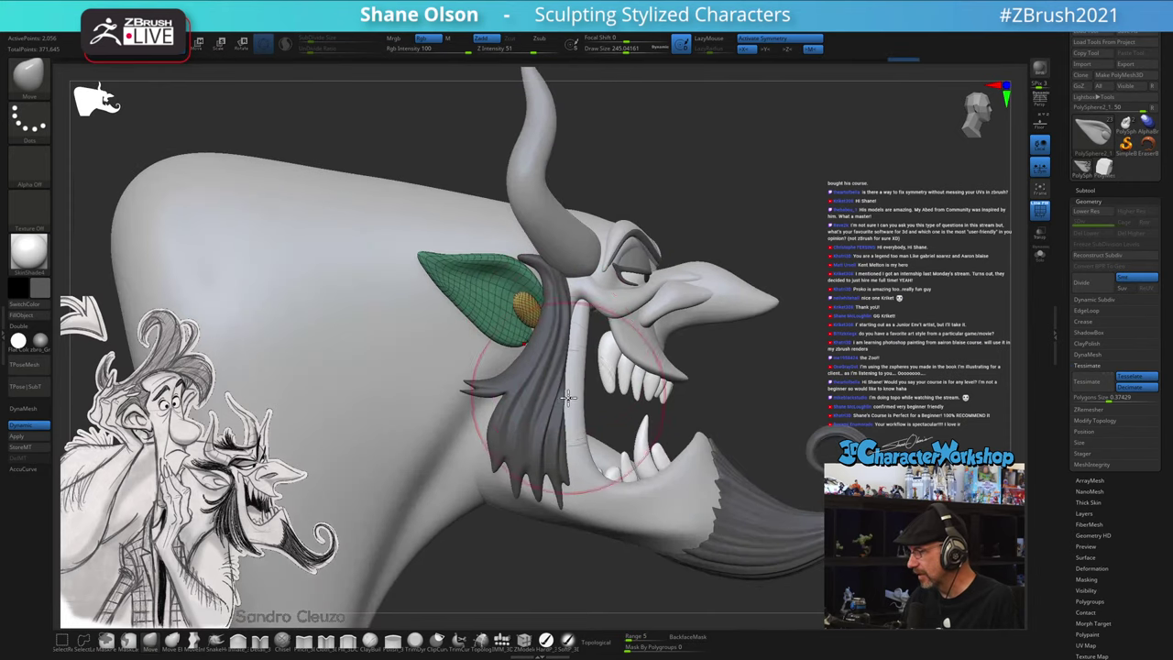
- Select the sideburn hair and reshape its front edge and lower tips with the Move brush, going from about 280 down to 177
alt+click(545, 275)
key(s)
drag(543, 260, 548, 269)
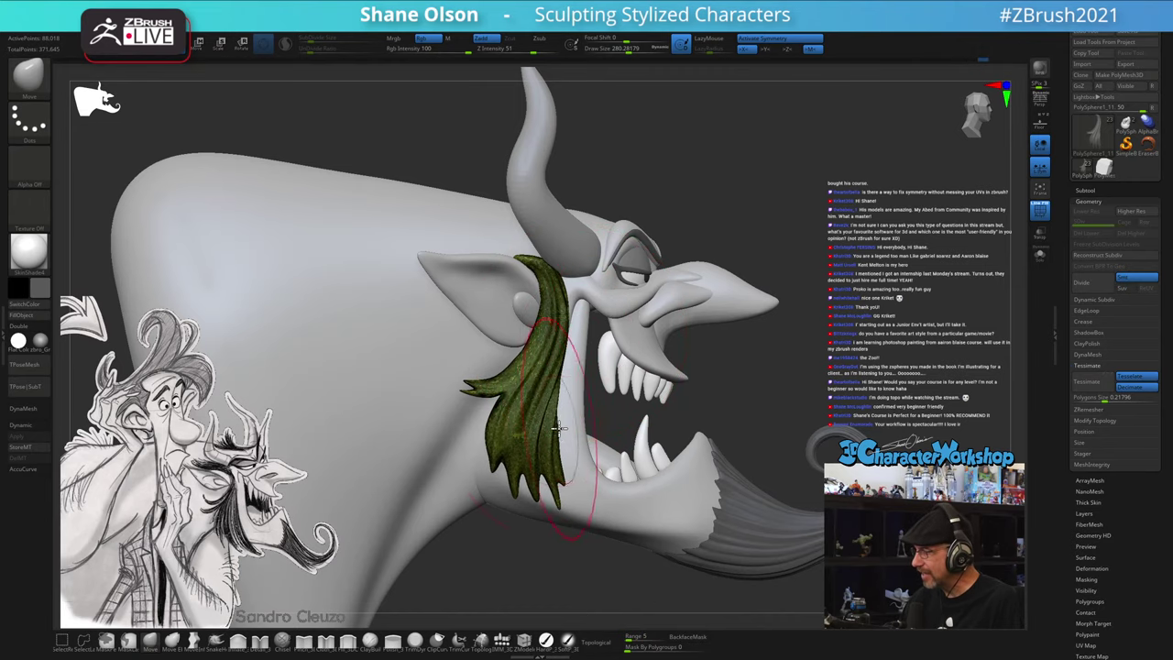
key(s)
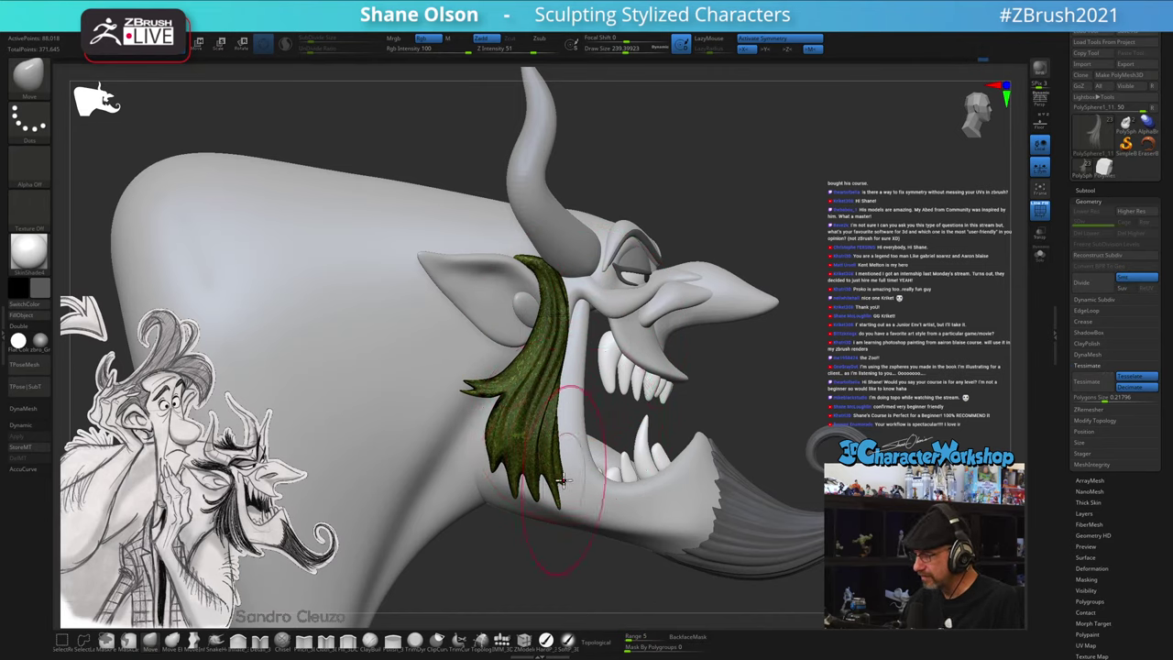
key(s)
drag(564, 514, 564, 506)
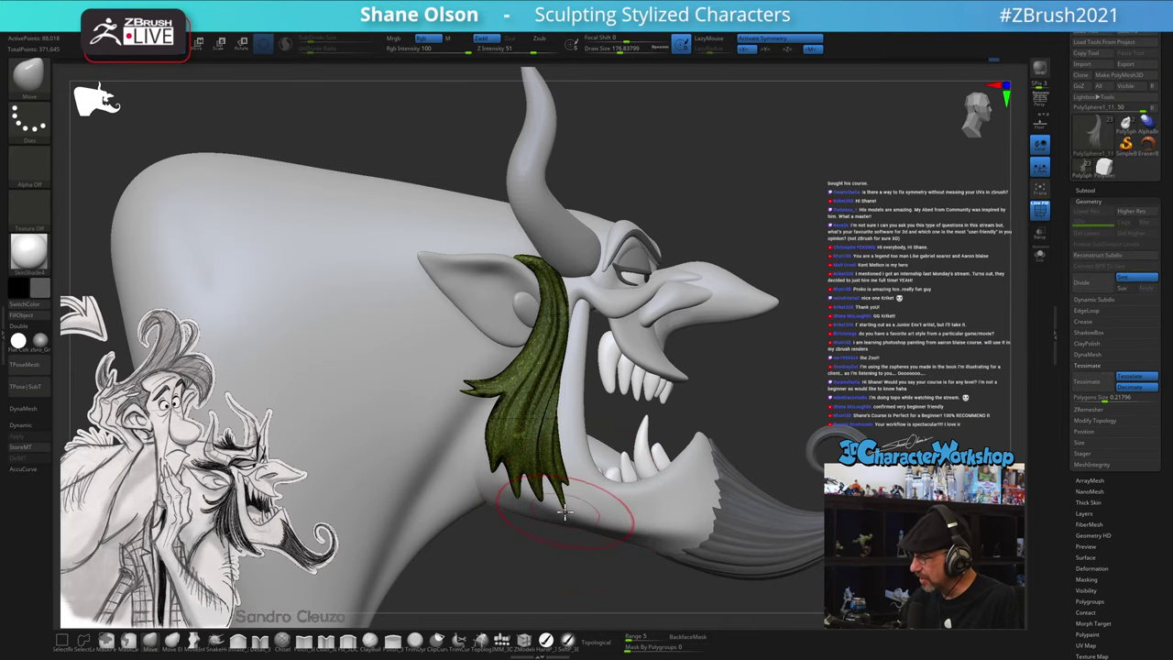
- Pull the lower front strands of the sideburn forward along the jaw with a Move brush of about 223
key(s)
drag(563, 455, 569, 455)
right_drag(591, 442, 560, 430)
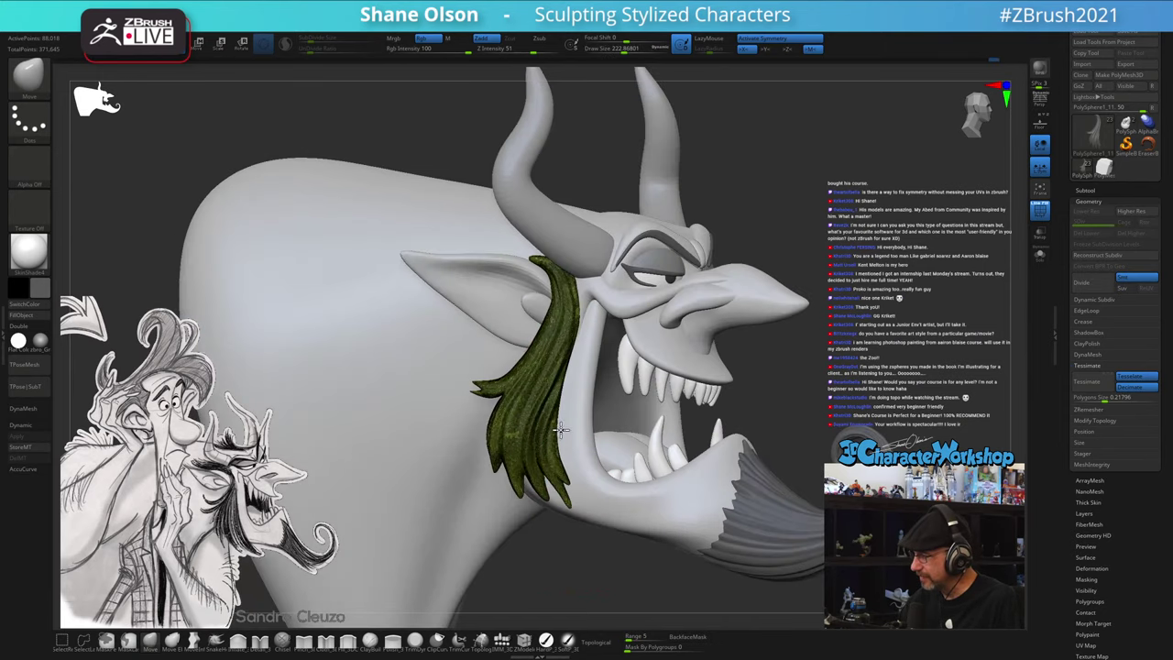
mouse_move(563, 412)
mouse_down()
mouse_move(555, 423)
mouse_move(577, 349)
mouse_up()
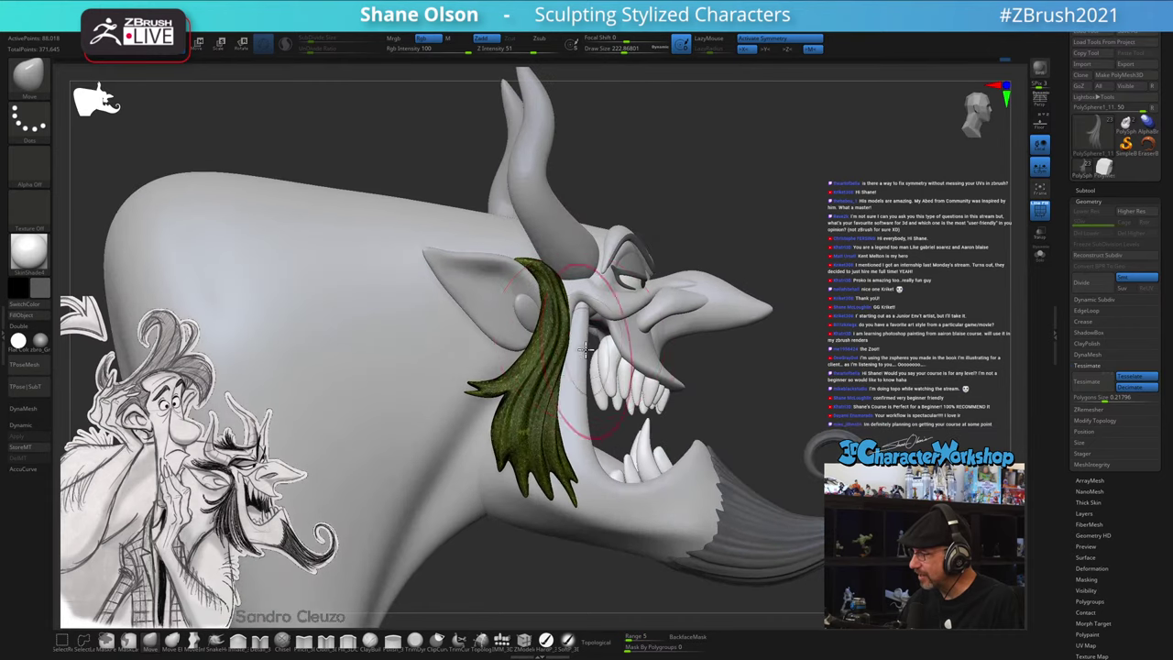
- Refine the upper sideburn in front of the ear with the Move brush reduced to about 163
key(bracketleft)
key(bracketleft)
key(bracketleft)
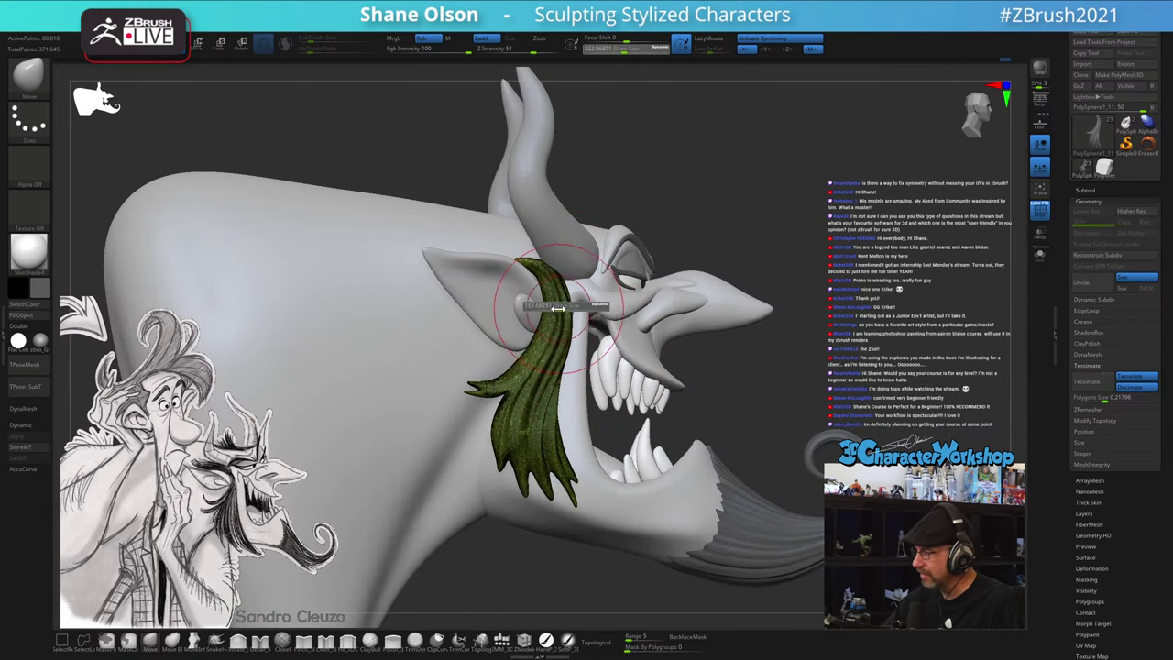
drag(544, 295, 553, 290)
mouse_move(563, 288)
right_down()
mouse_move(558, 277)
mouse_move(555, 294)
right_up()
key(bracketright)
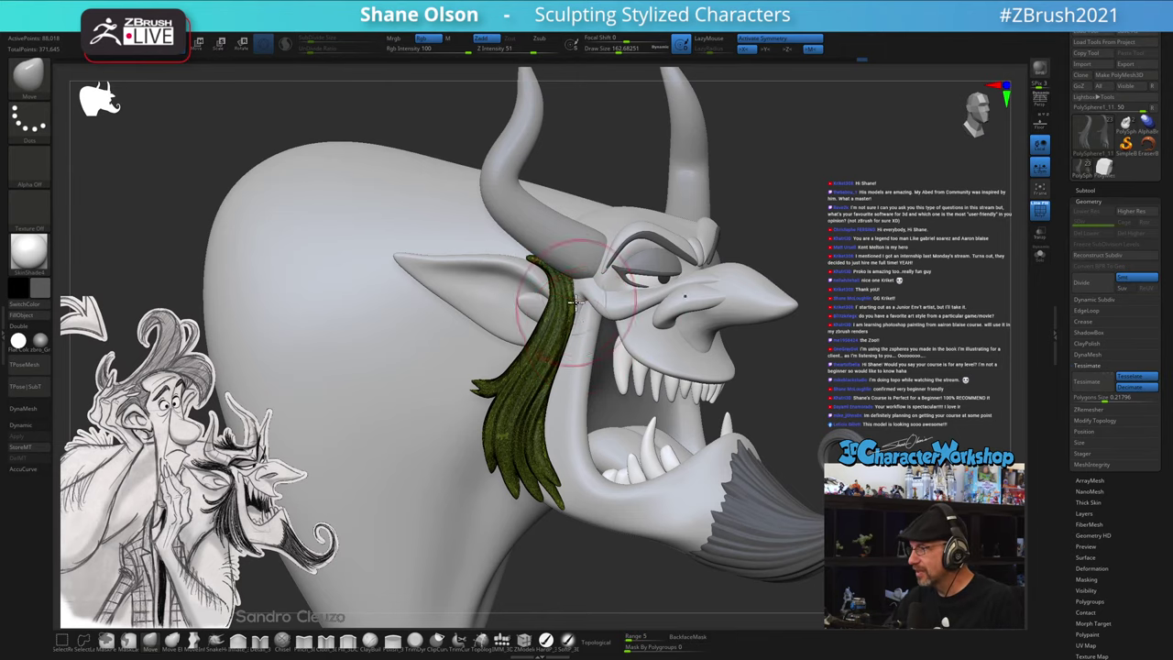
right_drag(563, 272, 599, 271)
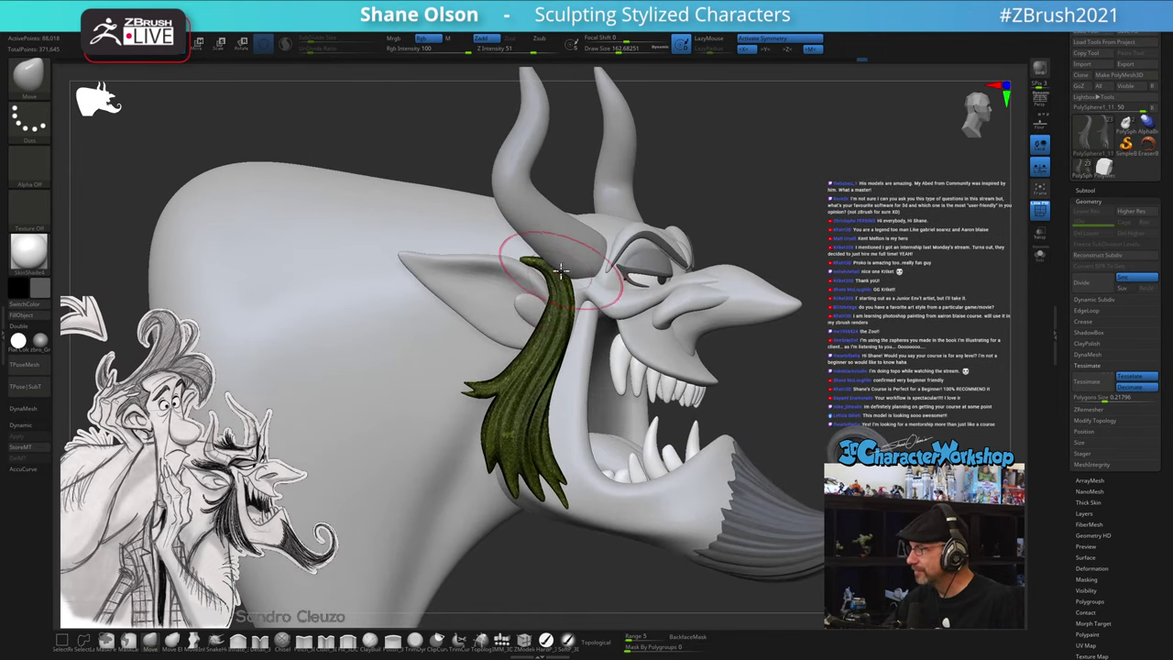
- Adjust the curve of the sideburn's top under the horn with the Move brush enlarged to about 197 and 212
key(s)
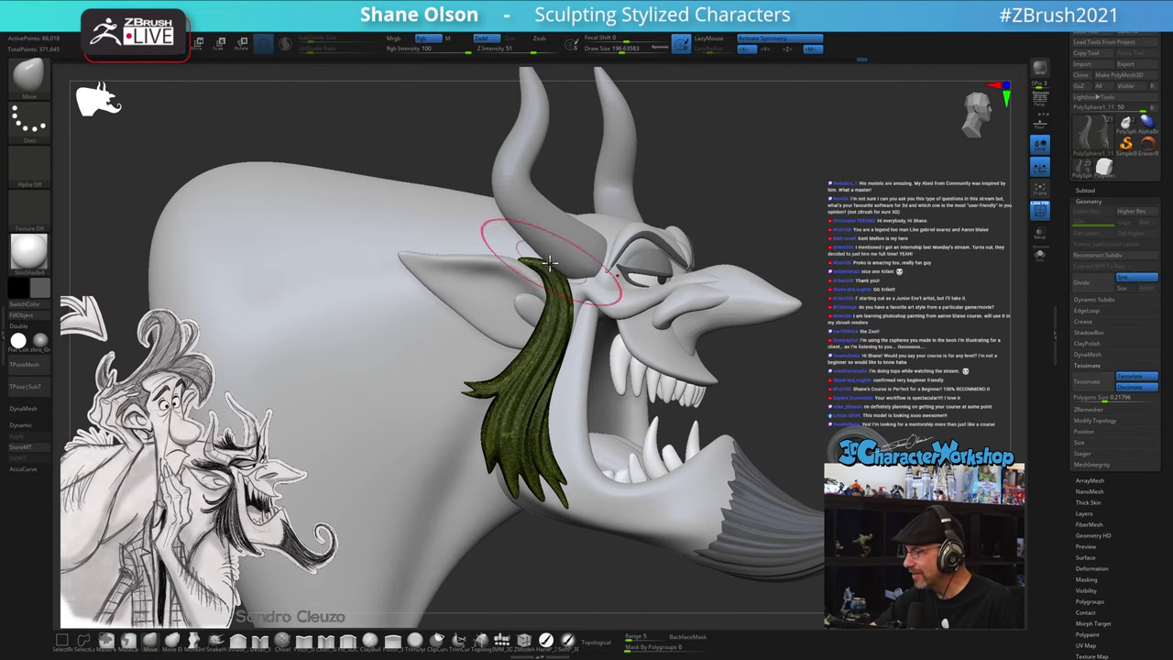
right_drag(589, 300, 554, 313)
key(s)
drag(550, 309, 557, 310)
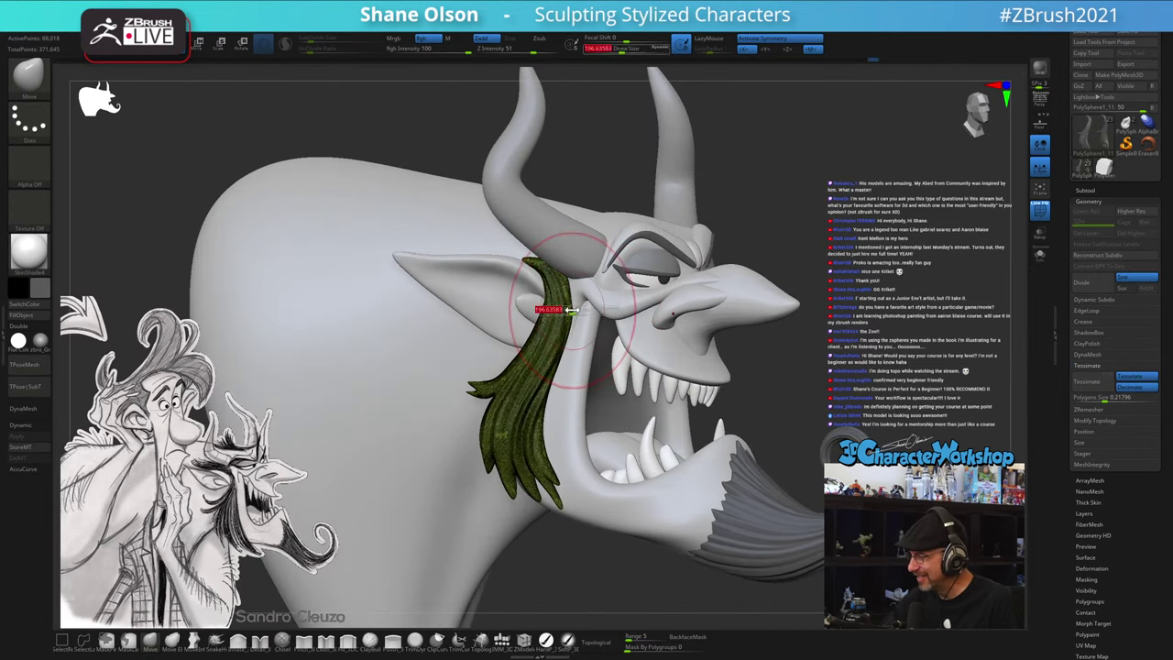
right_drag(552, 319, 540, 309)
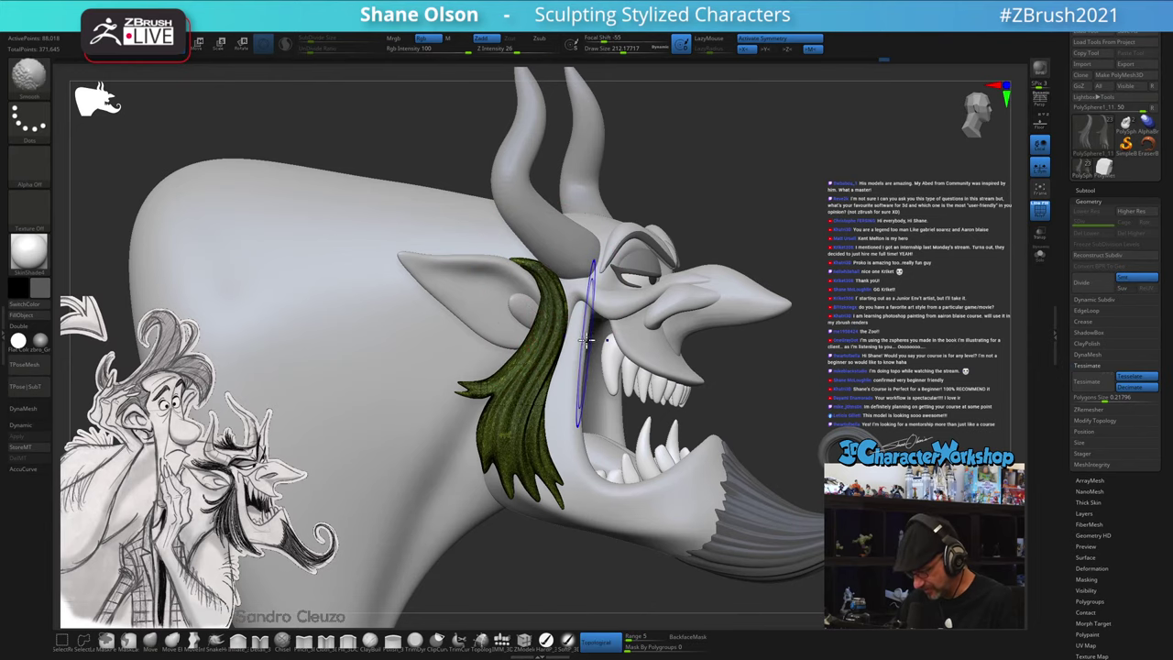
- Turn off the polyframe display on the sideburn and reduce the Move brush size to about 108
key(shift+f)
right_drag(629, 456, 649, 389)
mouse_move(753, 332)
right_down()
mouse_move(632, 368)
mouse_move(717, 349)
right_up()
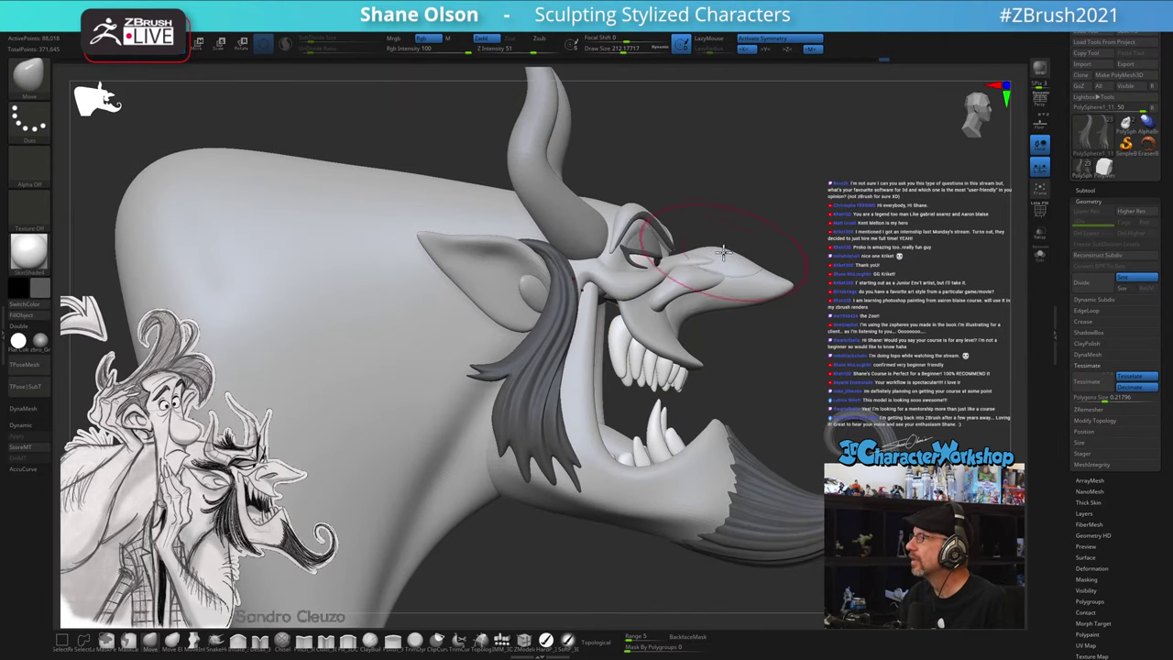
key(s)
mouse_move(759, 210)
mouse_down()
mouse_move(749, 212)
mouse_move(769, 209)
mouse_up()
right_drag(768, 209, 773, 220)
key(s)
click(774, 218)
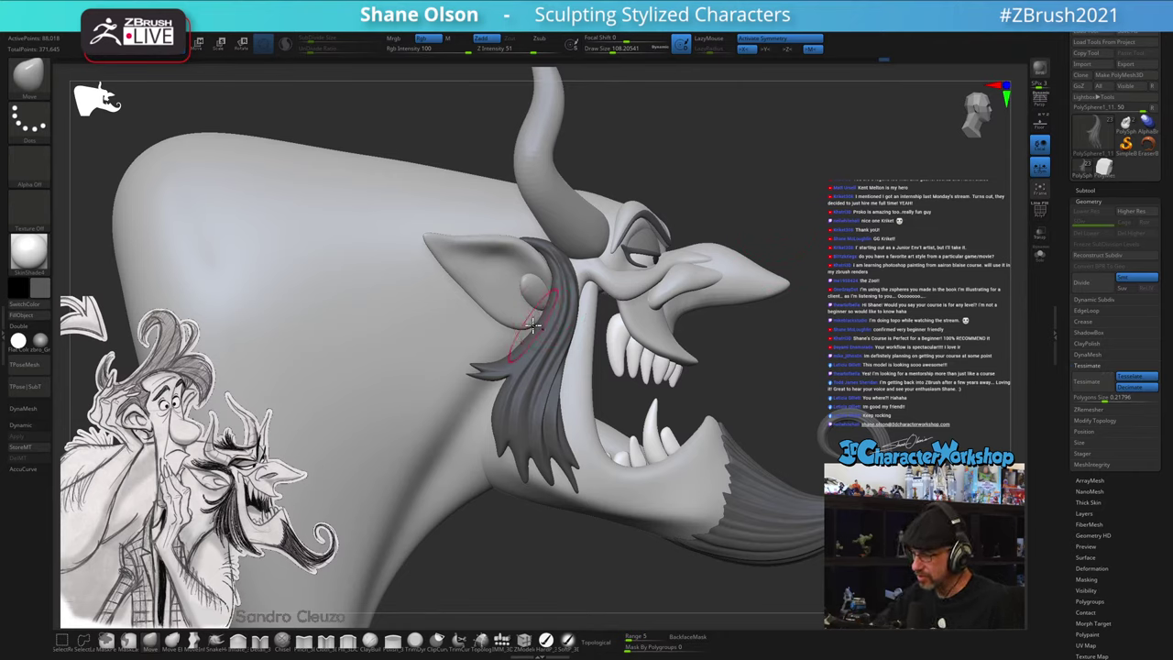
- Enable AccuCurve and pull up the sideburn's backward-flicking strand, using Move brush sizes of about 176 and 87
key(s)
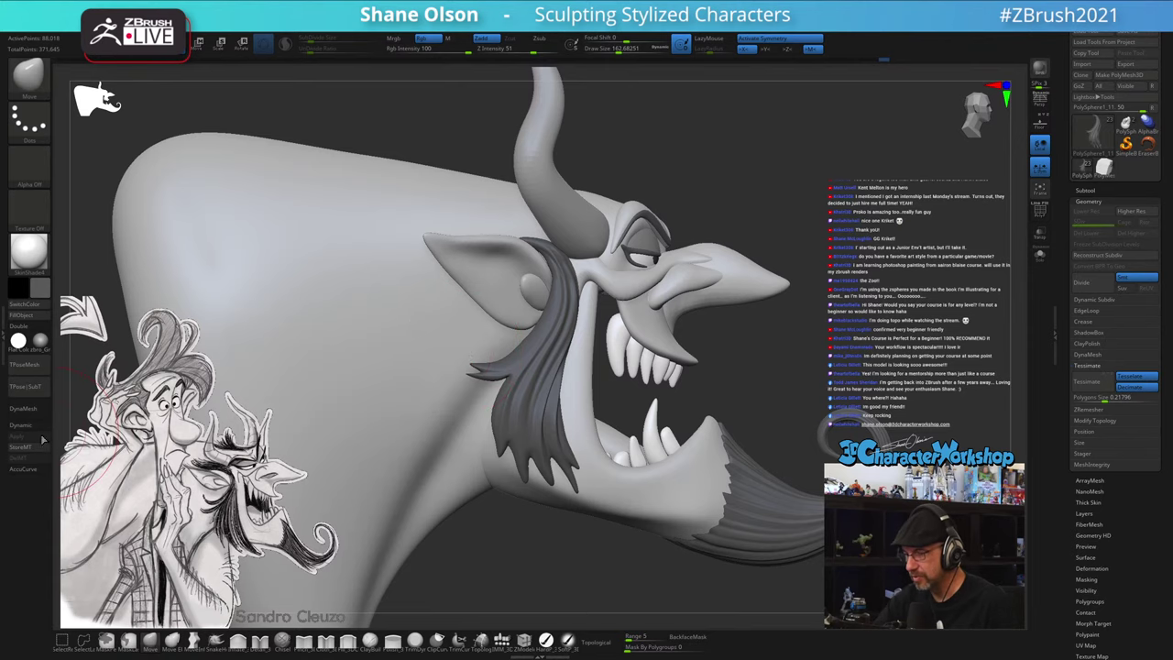
click(39, 470)
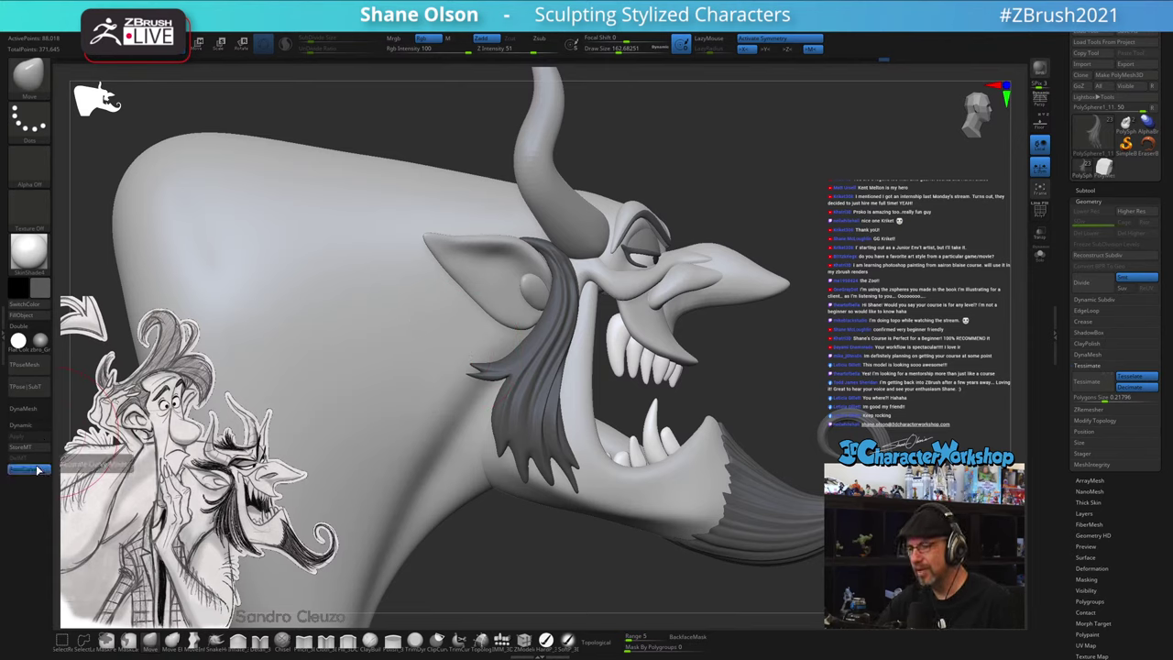
key(s)
mouse_move(477, 360)
mouse_down()
mouse_move(465, 354)
mouse_move(524, 346)
mouse_up()
key(s)
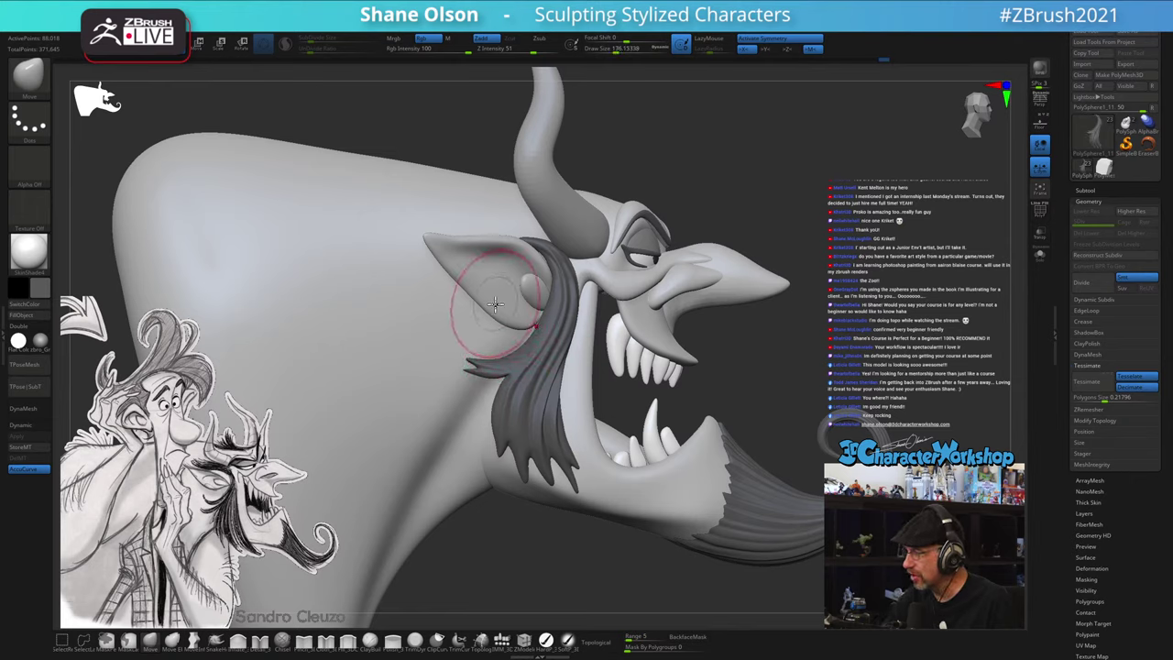
key(s)
mouse_move(471, 340)
mouse_down()
mouse_move(468, 357)
mouse_move(464, 348)
mouse_up()
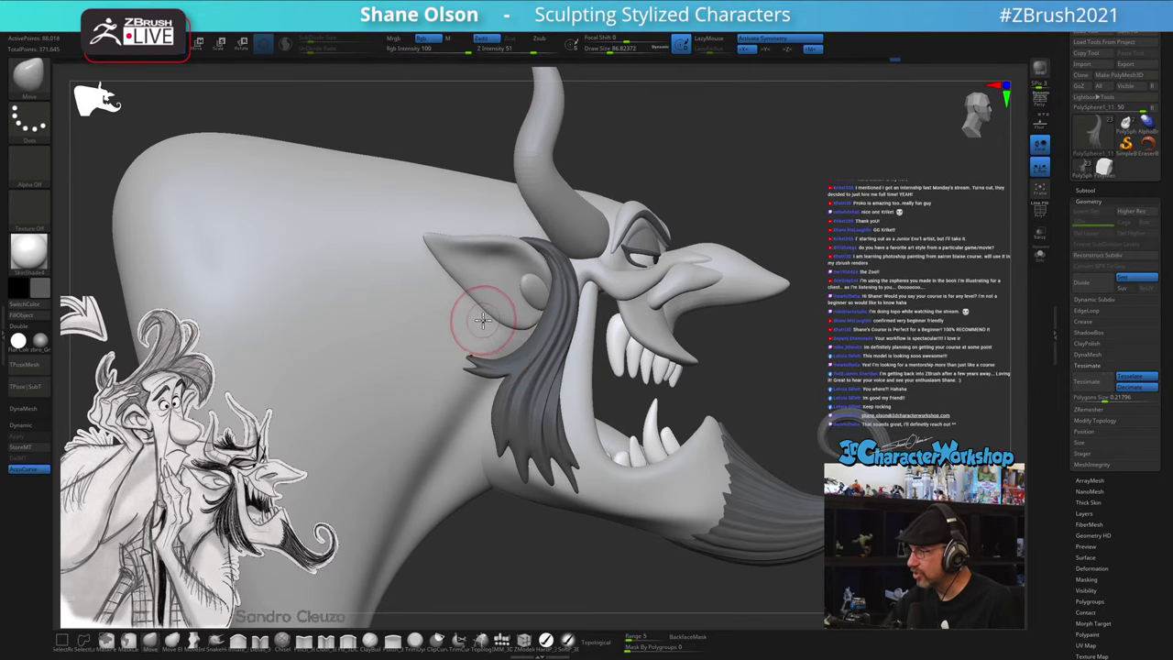
- Turn AccuCurve off and push the upper sideburn beside the ear forward with a Move brush of about 149
ctrl+right_drag(486, 317, 481, 308)
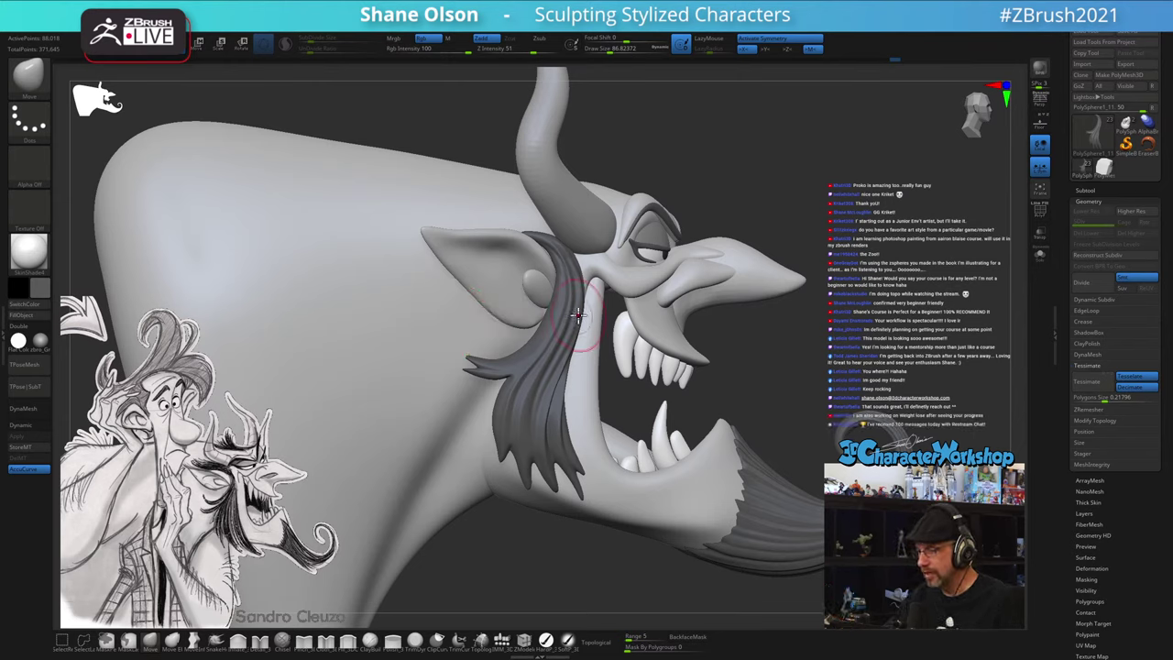
key(s)
click(29, 469)
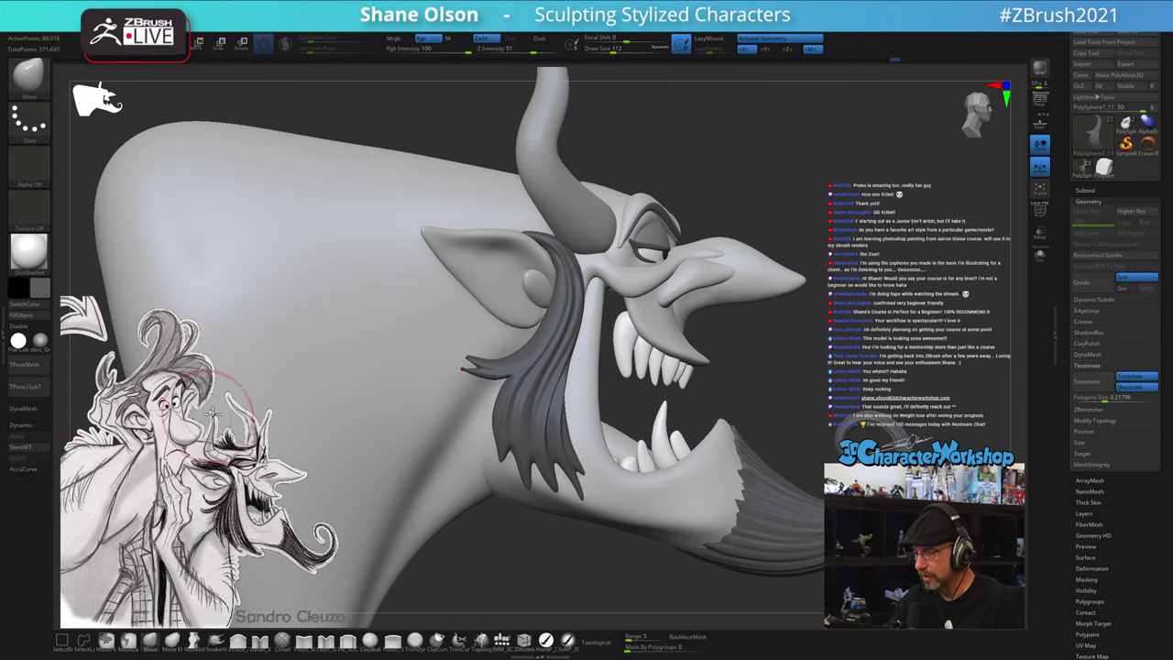
key(s)
drag(550, 314, 580, 303)
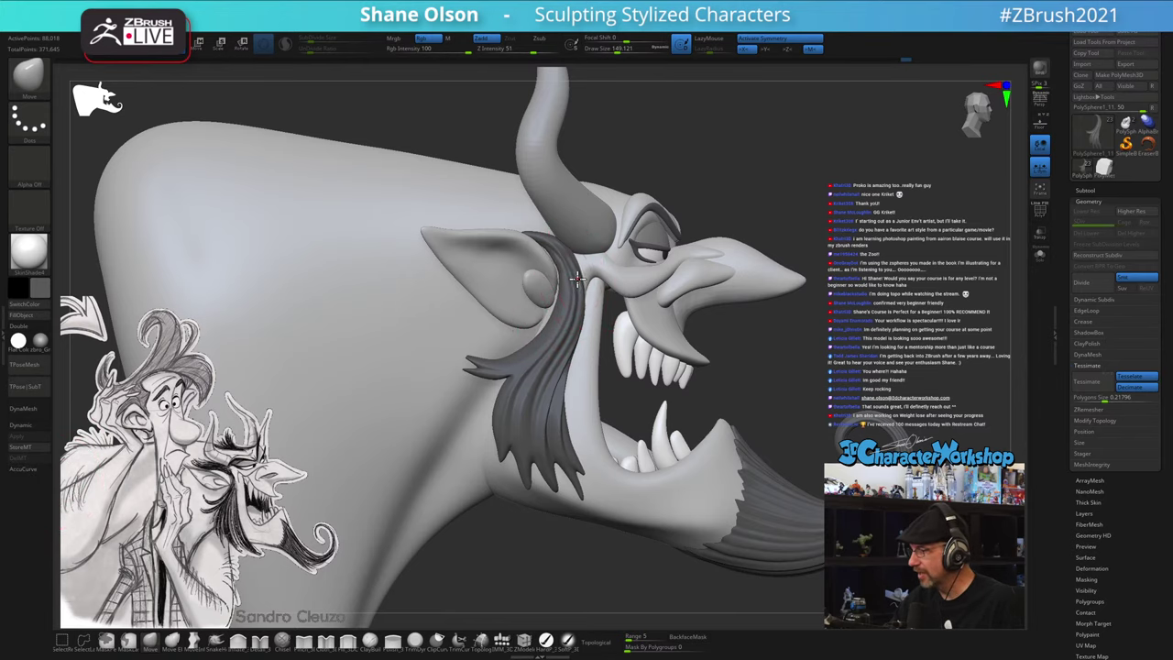
- Reduce the Move brush size to about 112 while checking how the sideburn sits against the ear from front and side
mouse_move(632, 295)
right_down()
mouse_move(598, 291)
mouse_move(550, 314)
right_up()
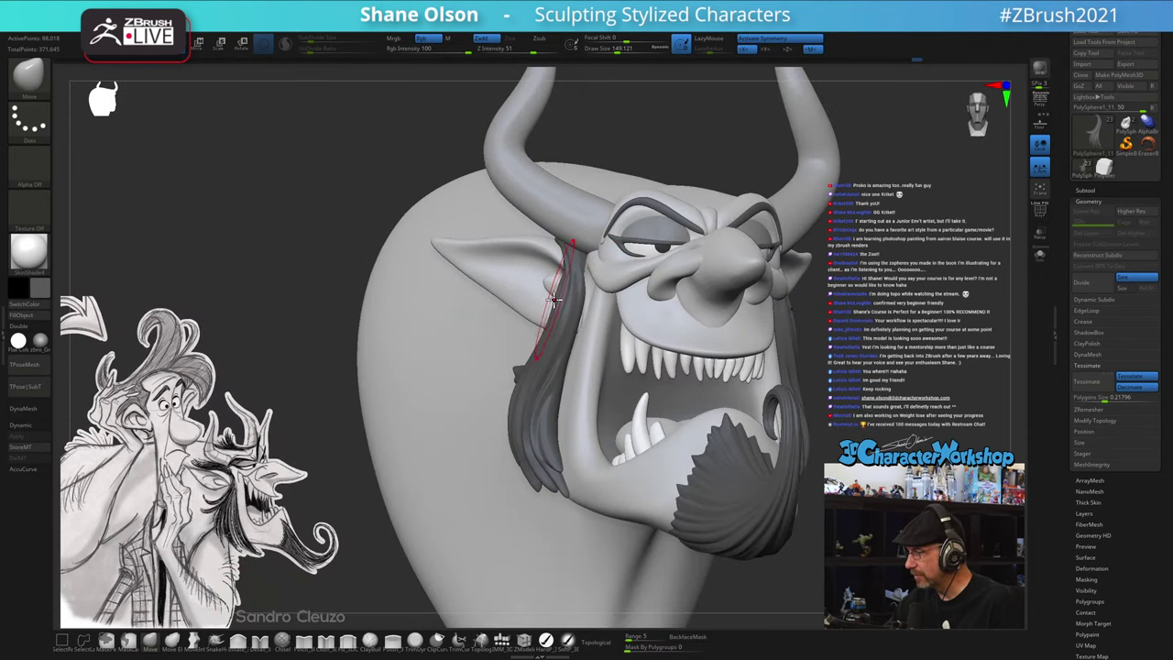
mouse_move(569, 322)
right_down()
mouse_move(555, 291)
mouse_move(570, 302)
right_up()
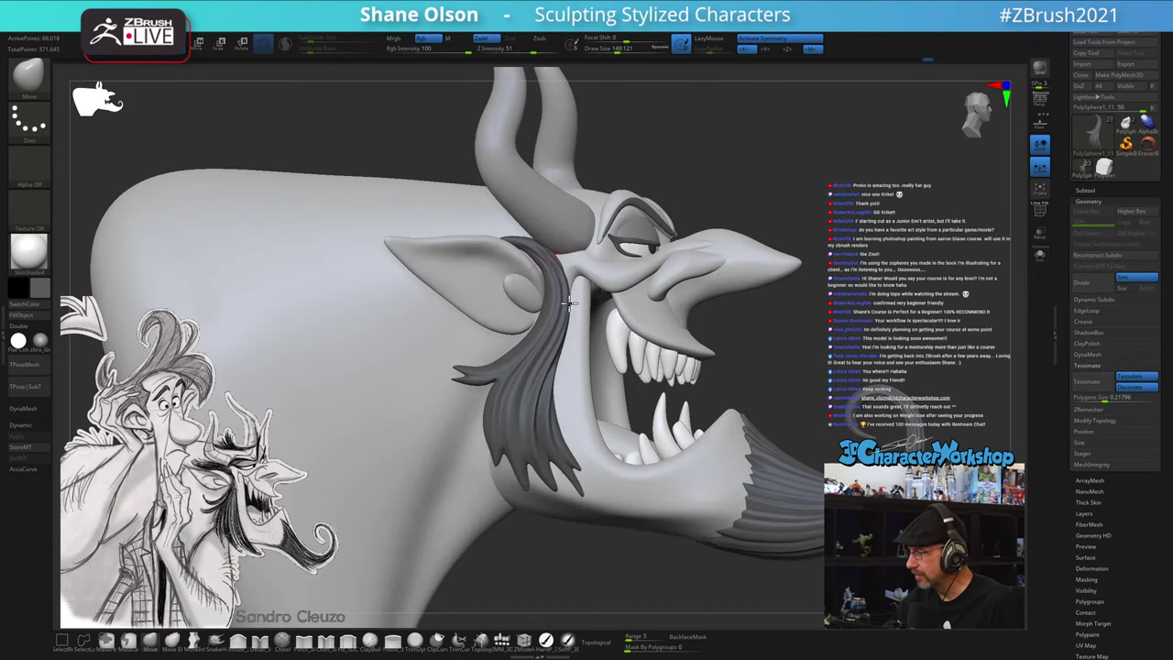
right_drag(538, 342, 573, 354)
key(s)
drag(463, 345, 448, 349)
key(ctrl)
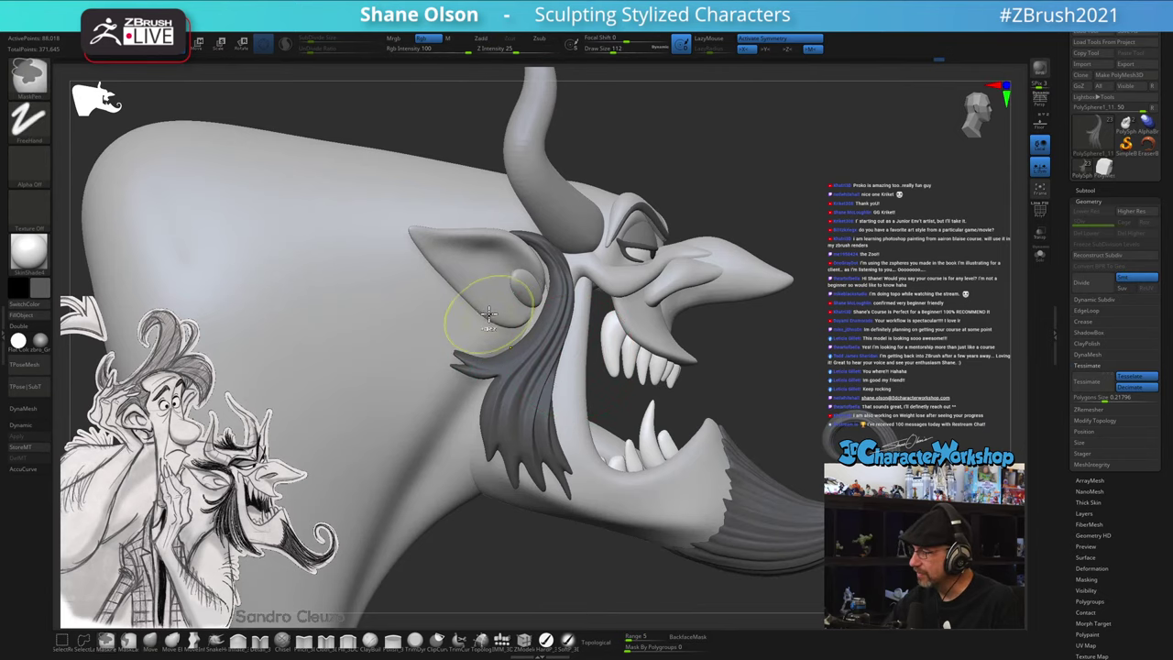
- Isolate the sideburn hair in Solo mode and display its polyframe
mouse_move(733, 190)
right_down()
mouse_move(743, 200)
mouse_move(728, 197)
right_up()
mouse_move(516, 404)
right_down()
mouse_move(498, 479)
mouse_move(468, 344)
mouse_move(492, 329)
mouse_move(484, 369)
right_up()
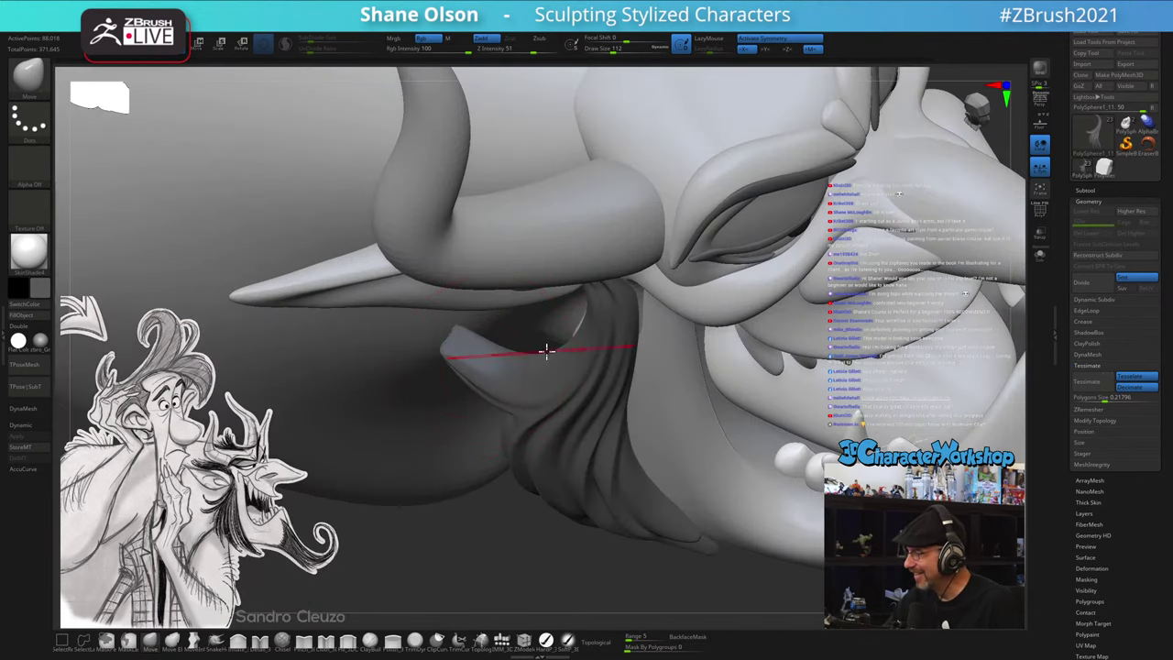
click(1038, 256)
right_drag(528, 498, 738, 435)
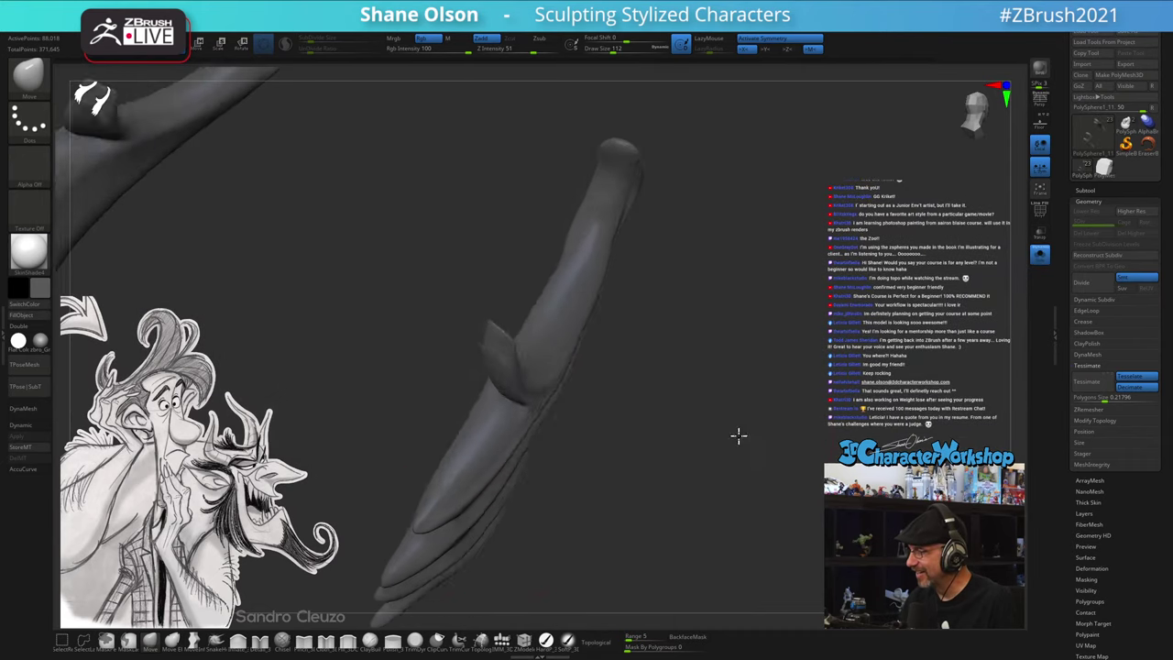
mouse_move(738, 436)
mouse_down()
mouse_move(691, 409)
mouse_move(688, 379)
mouse_move(628, 361)
mouse_move(627, 532)
mouse_up()
key(shift+f)
- Examine the end of the sideburn's backward-flicking strand from behind, with the Move brush size at about 77
key(s)
drag(521, 349, 507, 349)
key(s)
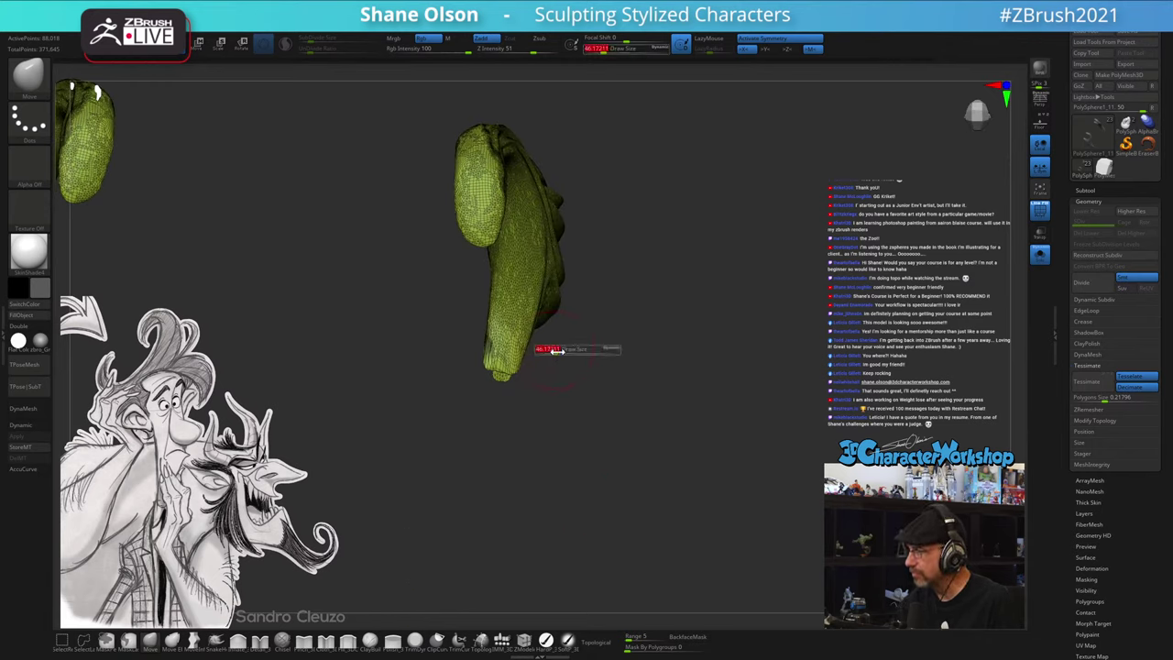
click(557, 352)
key(shift)
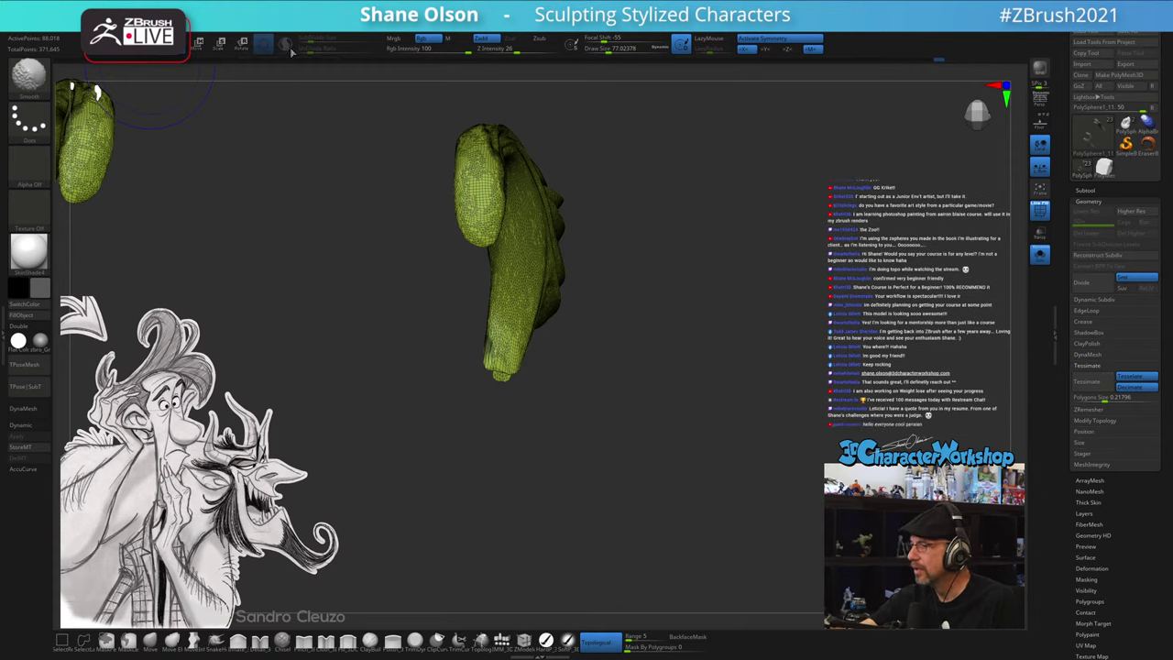
key(ctrl)
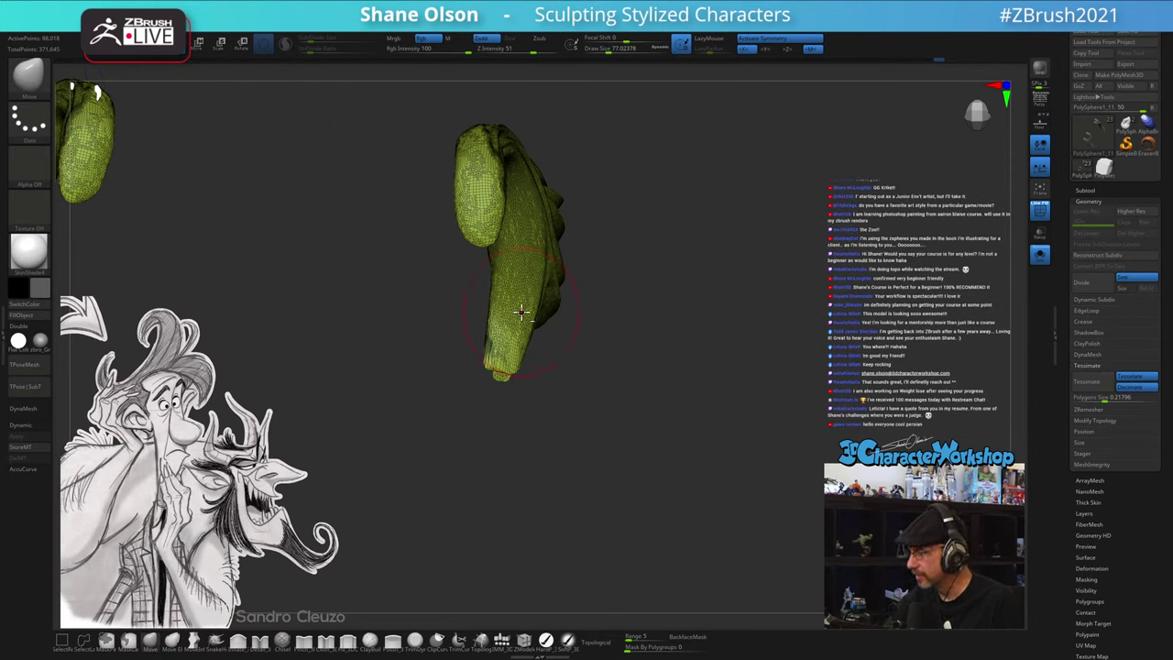
mouse_move(534, 293)
ctrl+right_down()
mouse_move(546, 319)
mouse_move(535, 350)
ctrl+right_up()
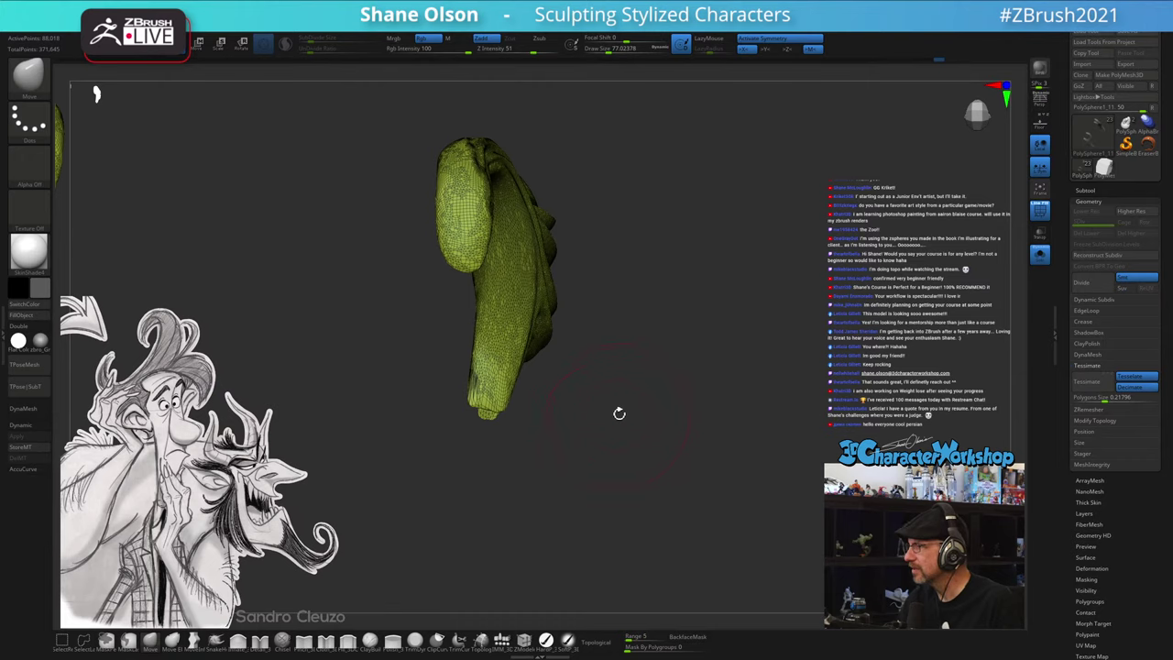
right_drag(668, 361, 673, 348)
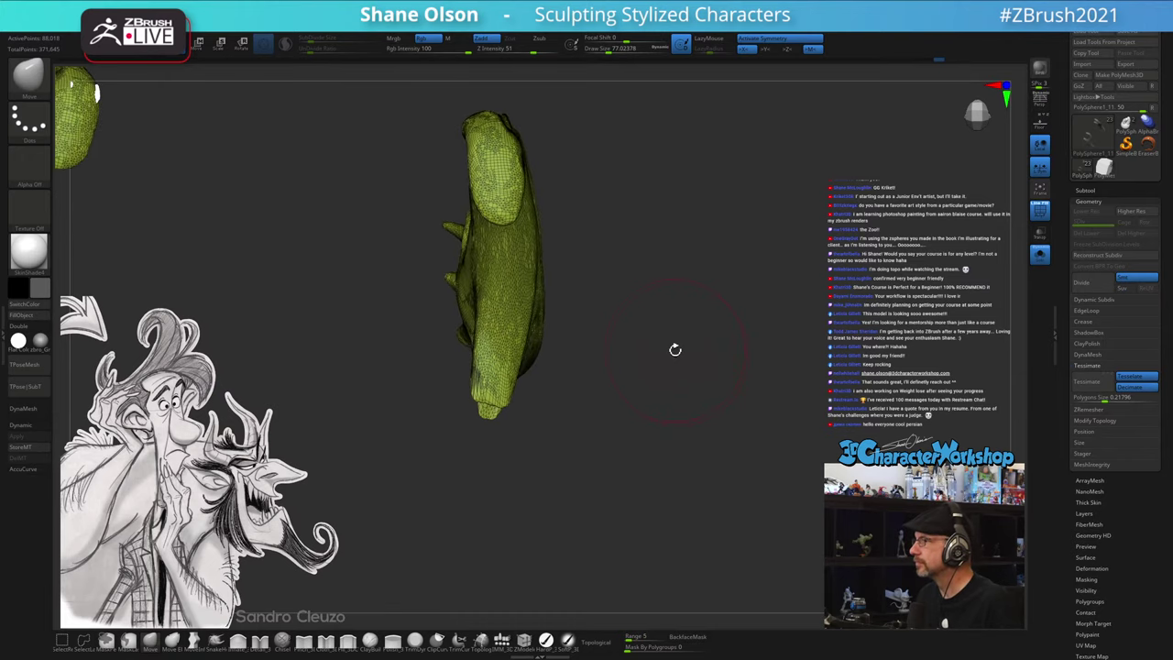
- Set the brush size to about 59 and smooth the tip of the sideburn's backward-flicking strand
key(s)
drag(674, 349, 693, 331)
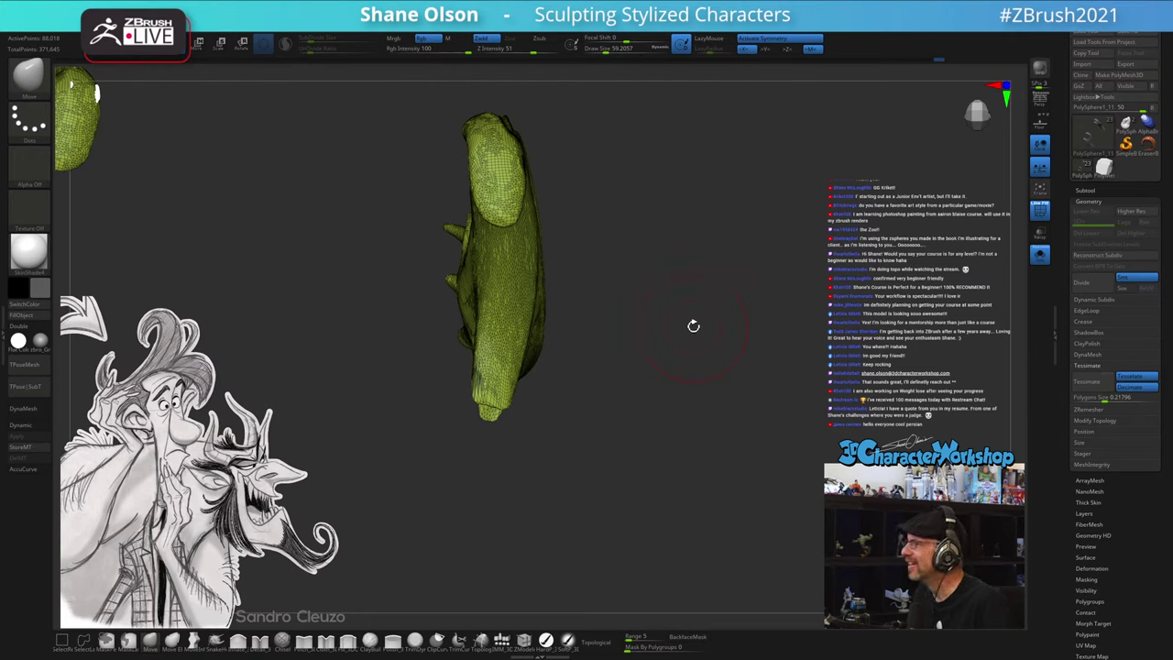
drag(693, 325, 688, 315)
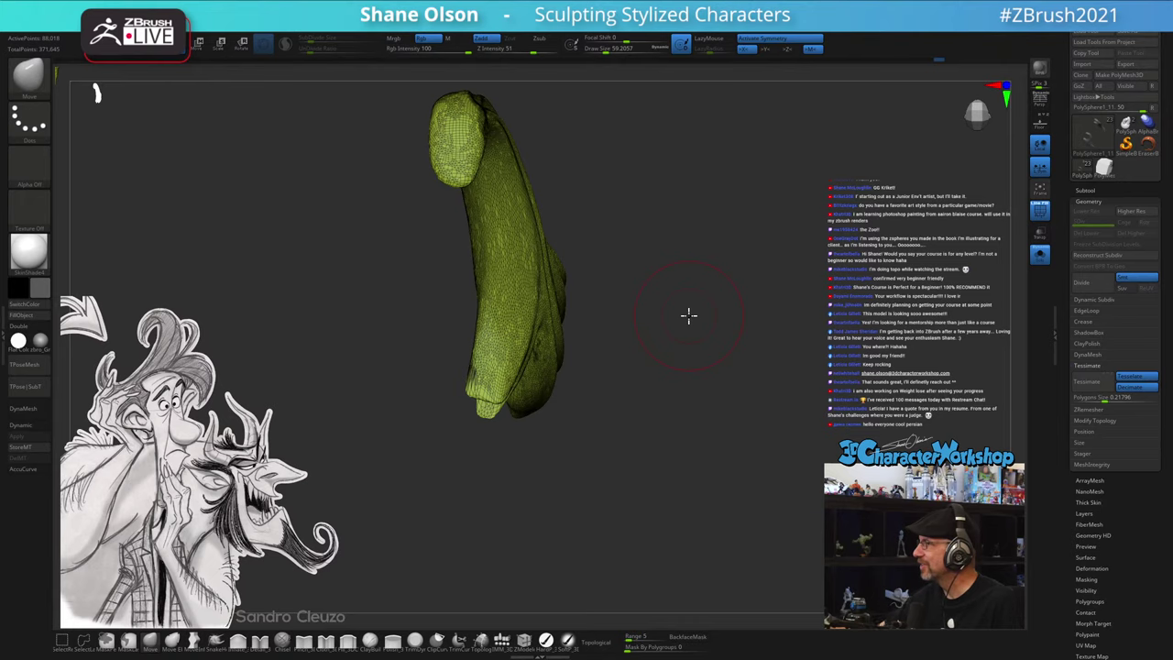
drag(632, 424, 610, 446)
shift+drag(488, 377, 486, 375)
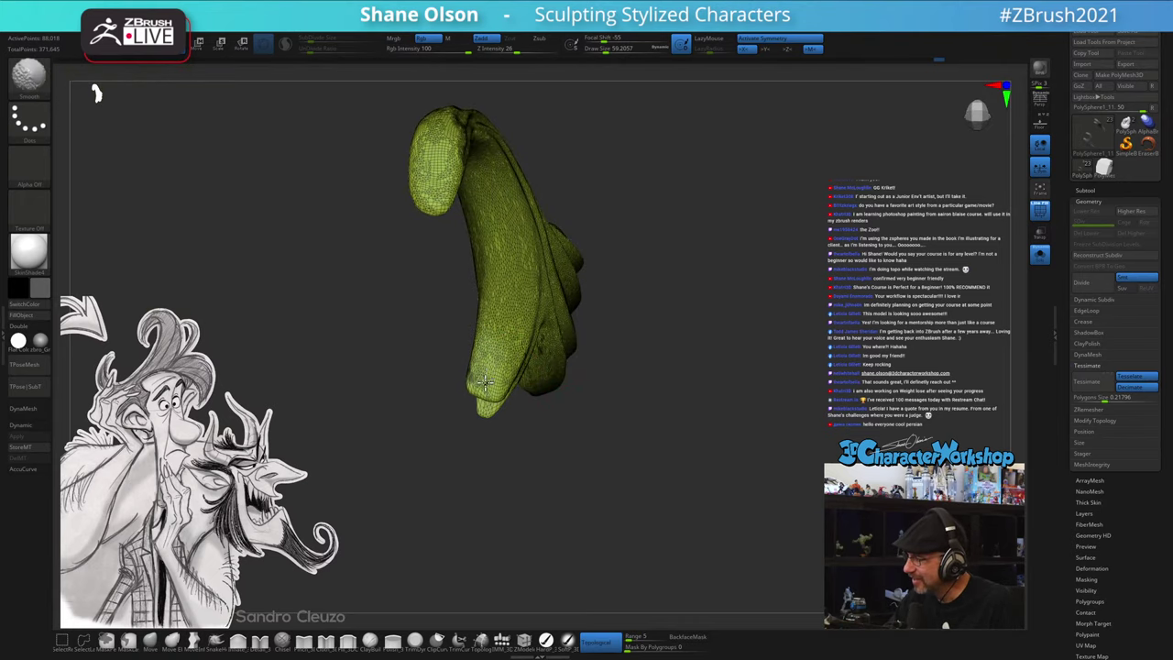
mouse_move(587, 433)
mouse_down()
mouse_move(570, 448)
mouse_move(581, 433)
mouse_up()
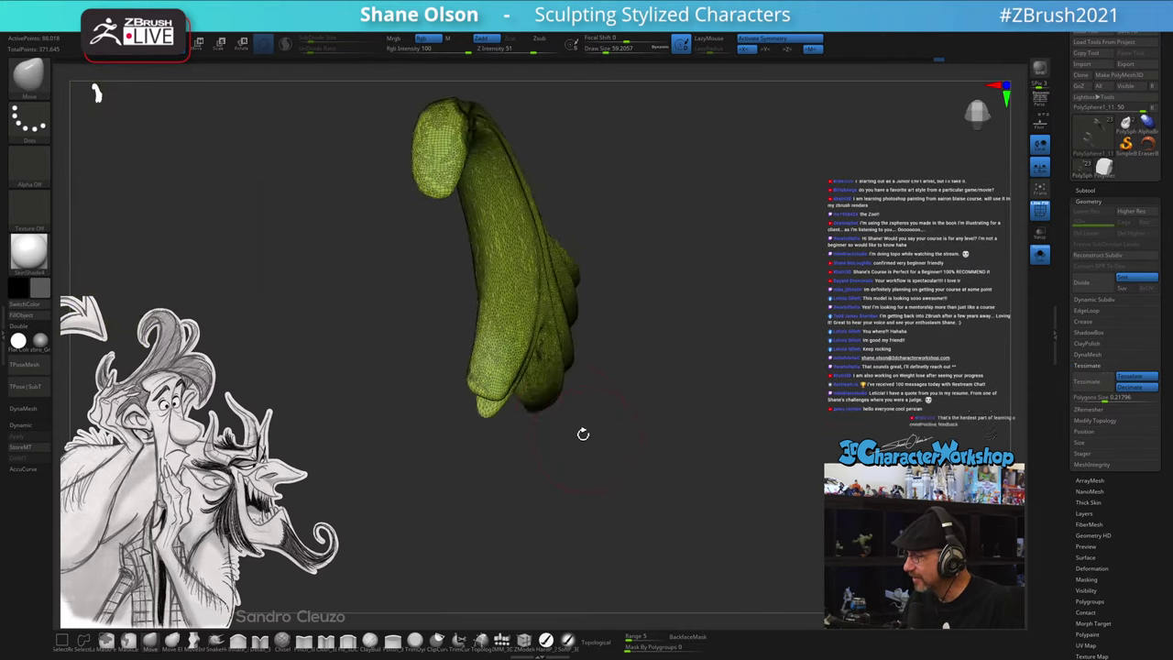
- Reshape the tip of the backward-flicking strand with the Move brush at sizes of about 51 and 90
key(s)
drag(476, 379, 473, 392)
key(s)
click(489, 394)
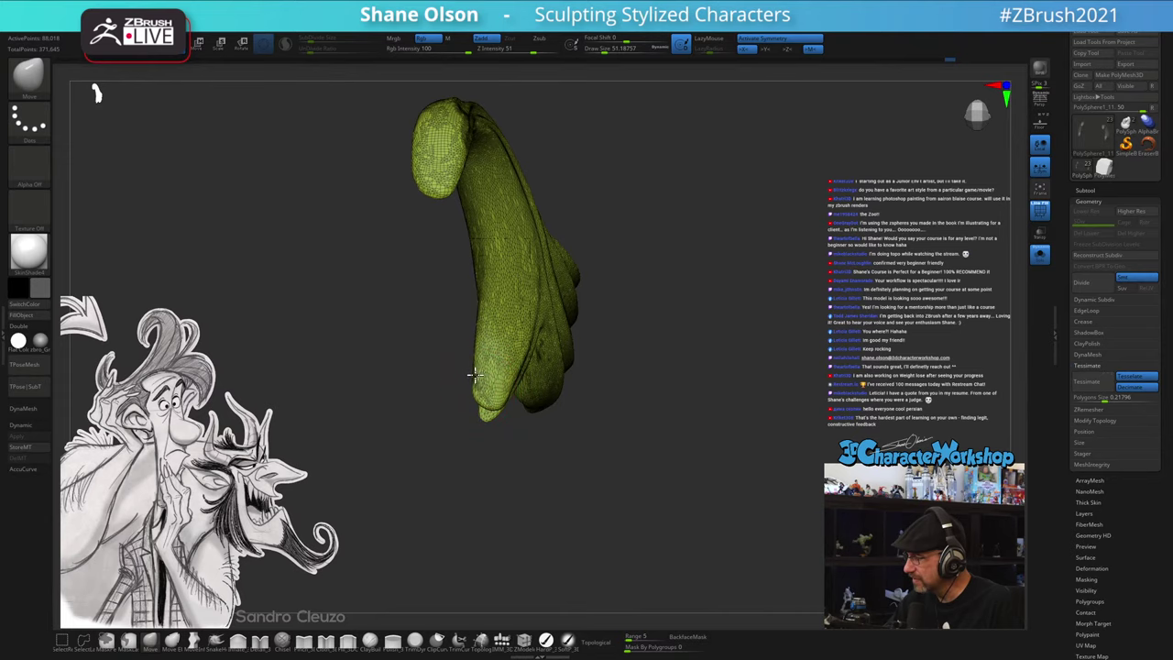
key(s)
mouse_move(496, 320)
mouse_down()
mouse_move(483, 326)
mouse_move(486, 305)
mouse_up()
drag(487, 384, 493, 377)
drag(571, 438, 546, 470)
mouse_move(521, 432)
mouse_down()
mouse_move(511, 419)
mouse_move(498, 458)
mouse_move(479, 389)
mouse_up()
- Turn off the Topological option for the Smooth brush
key(shift)
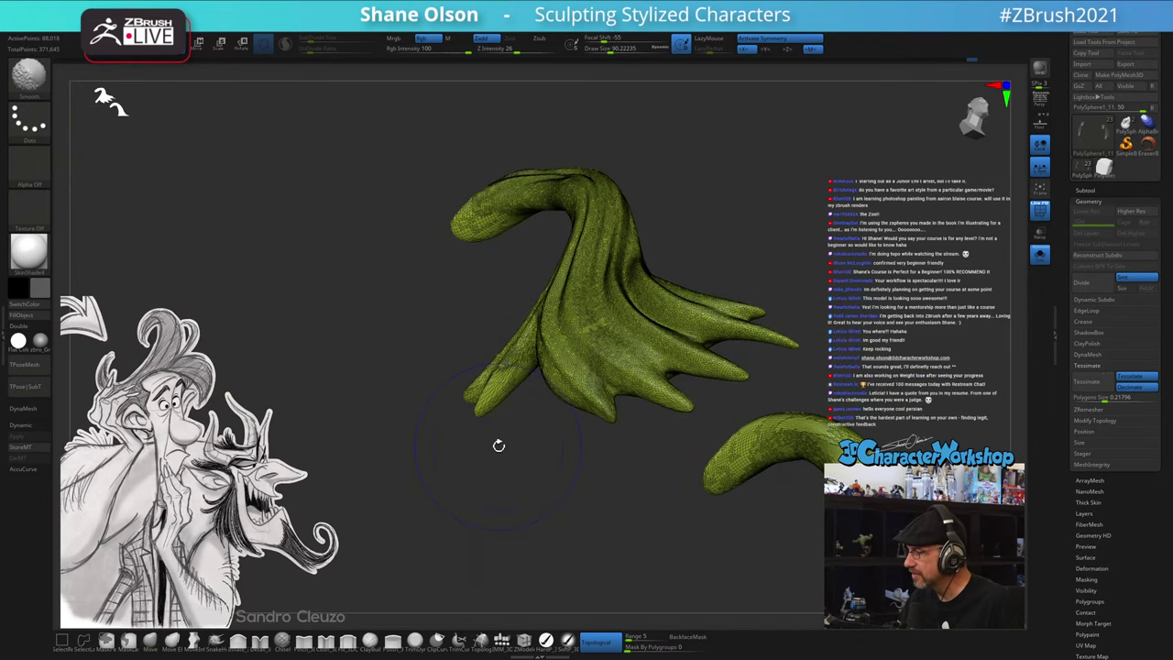
drag(497, 445, 555, 526)
shift+click(605, 641)
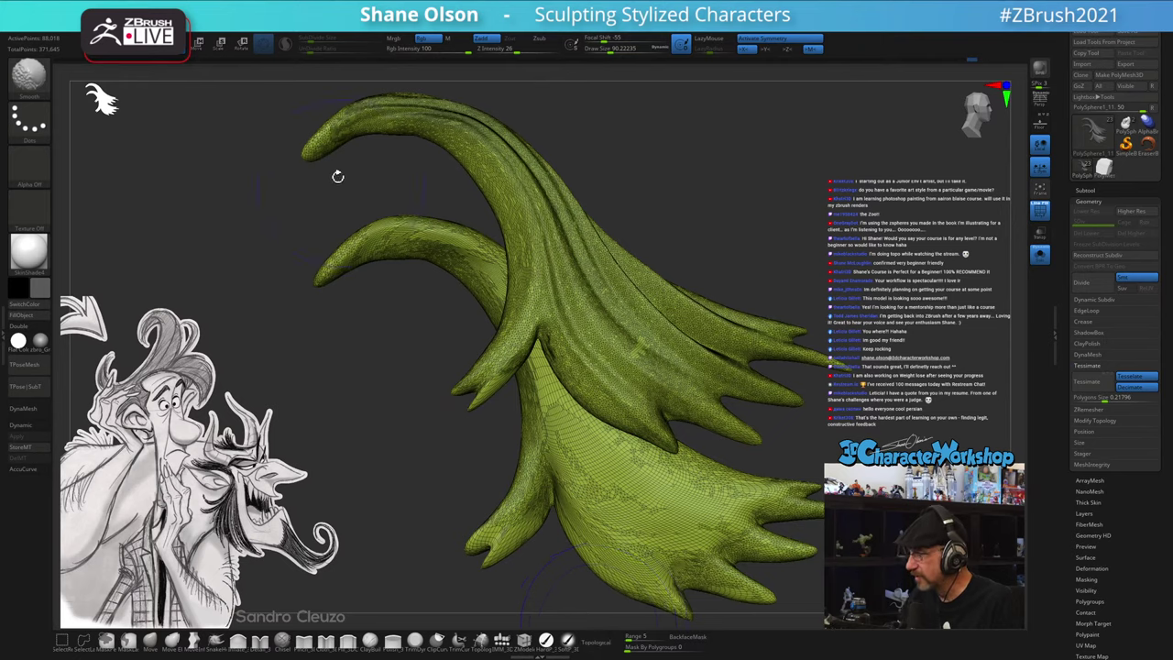
key(shift)
- Switch to the SnakeHook brush, dismiss the Sculptris Pro note until next restart and set the draw size to about 49
click(216, 641)
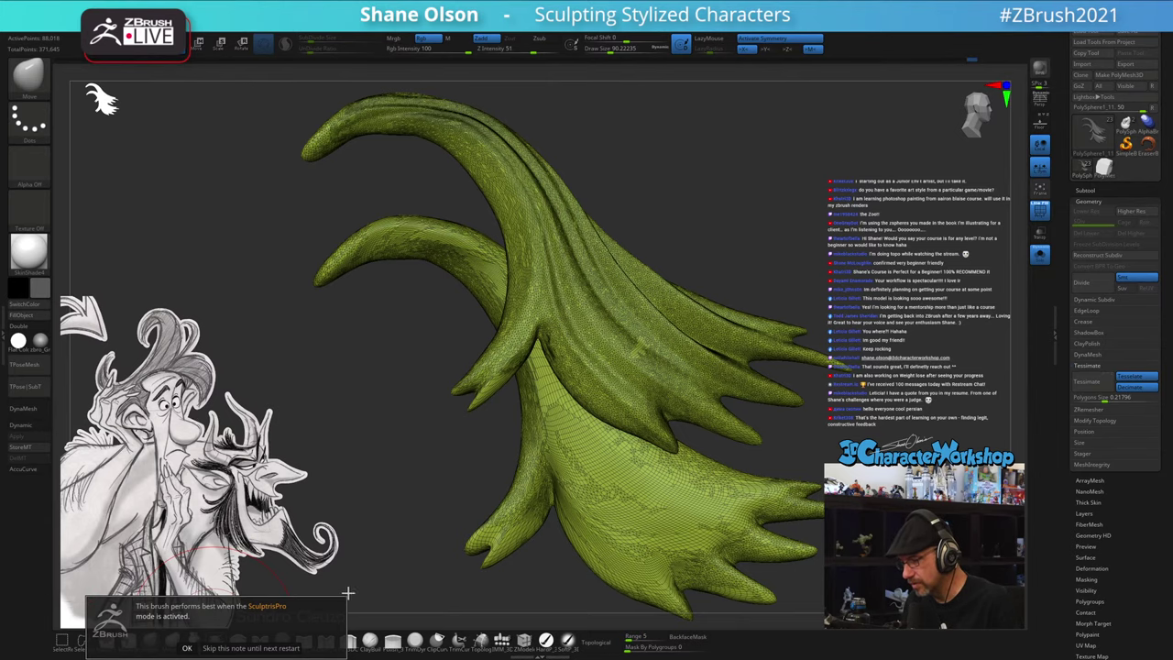
click(272, 648)
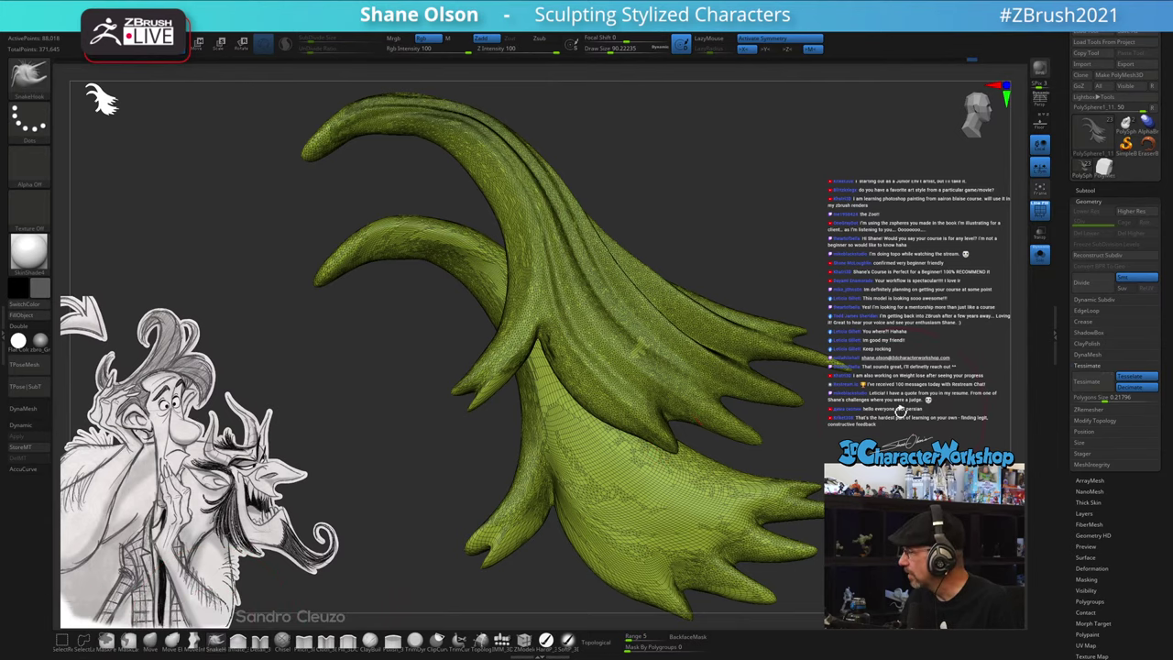
mouse_move(901, 412)
mouse_down()
mouse_move(916, 410)
mouse_move(920, 386)
mouse_move(842, 428)
mouse_move(891, 427)
mouse_move(836, 448)
mouse_move(882, 447)
mouse_up()
key(s)
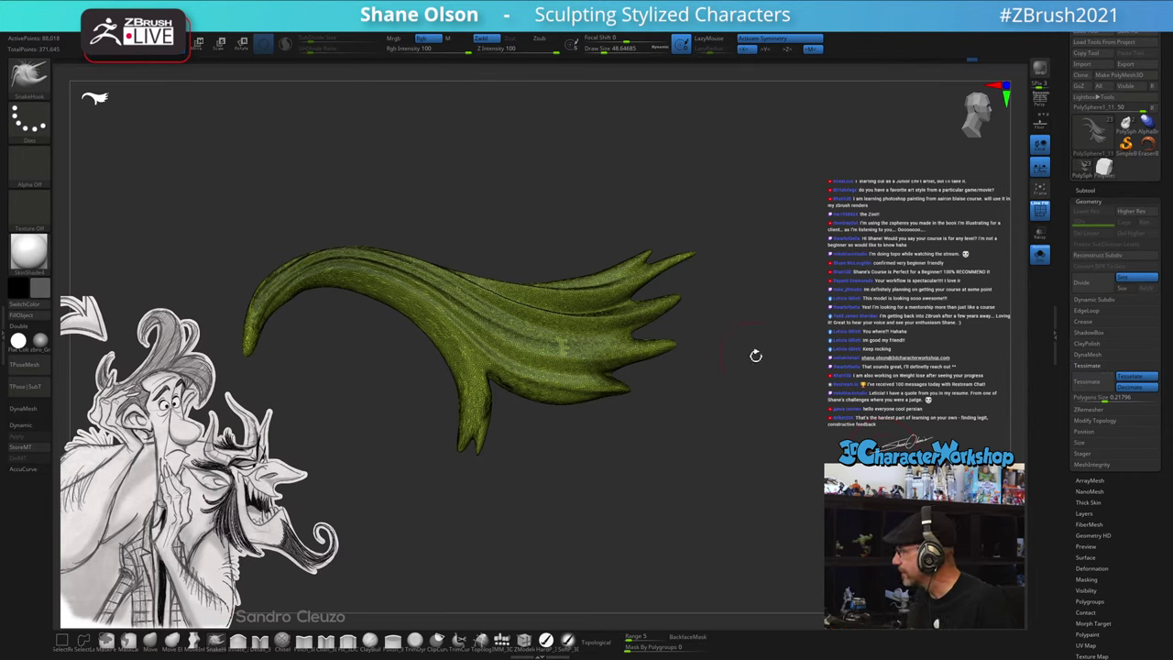
- Set the SnakeHook brush size to about 68 with the whole isolated sideburn in side view
alt+drag(755, 337, 812, 159)
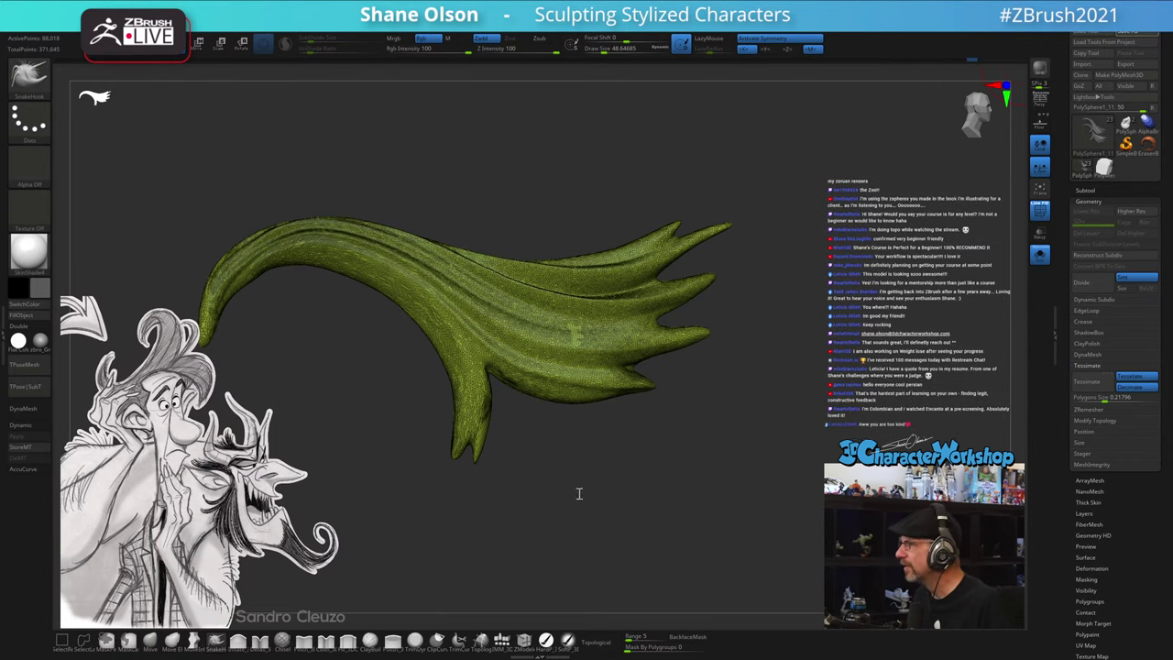
mouse_move(790, 262)
mouse_down()
mouse_move(807, 304)
mouse_move(788, 343)
mouse_up()
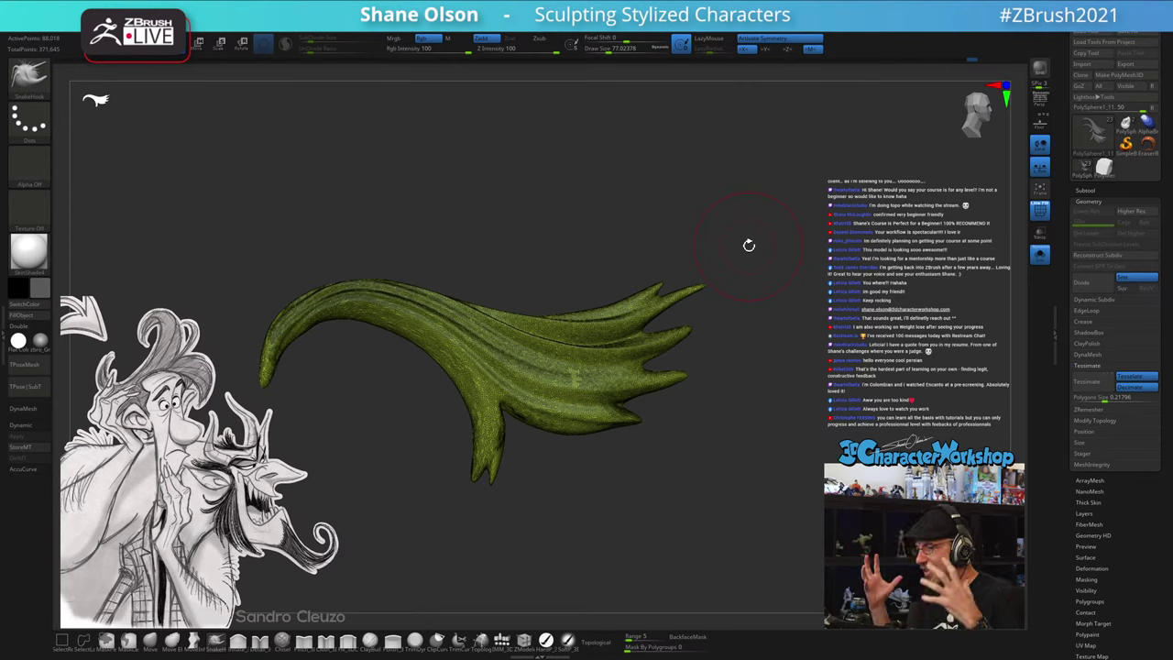
drag(867, 432, 866, 409)
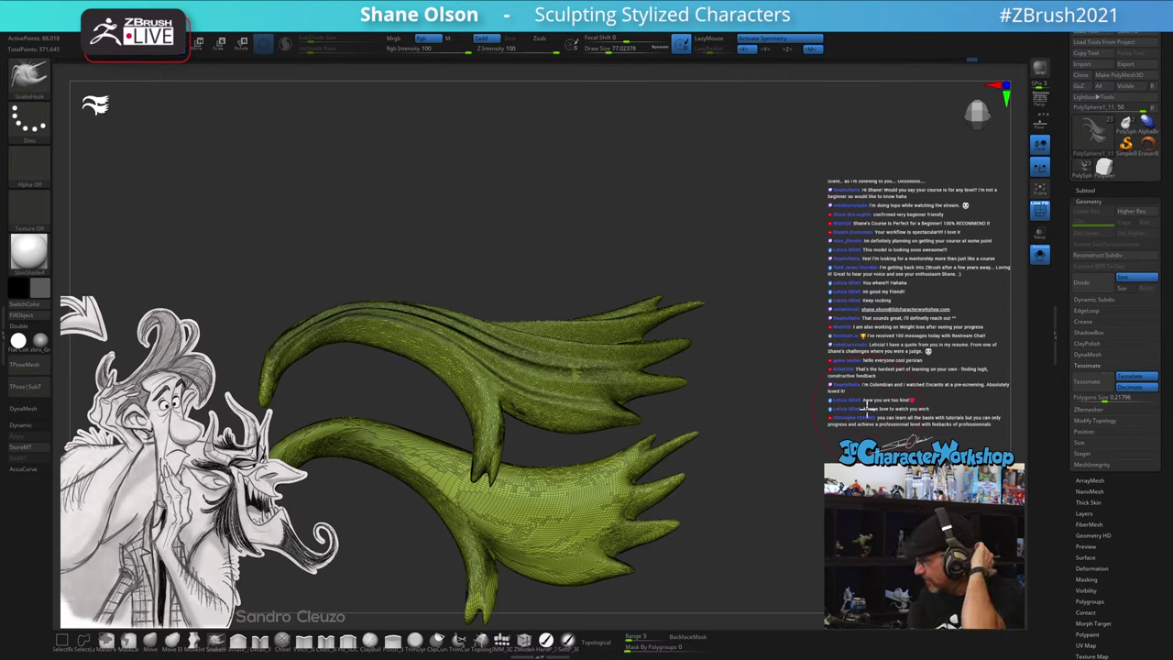
mouse_move(803, 246)
mouse_down()
mouse_move(795, 263)
mouse_move(916, 344)
mouse_move(895, 298)
mouse_up()
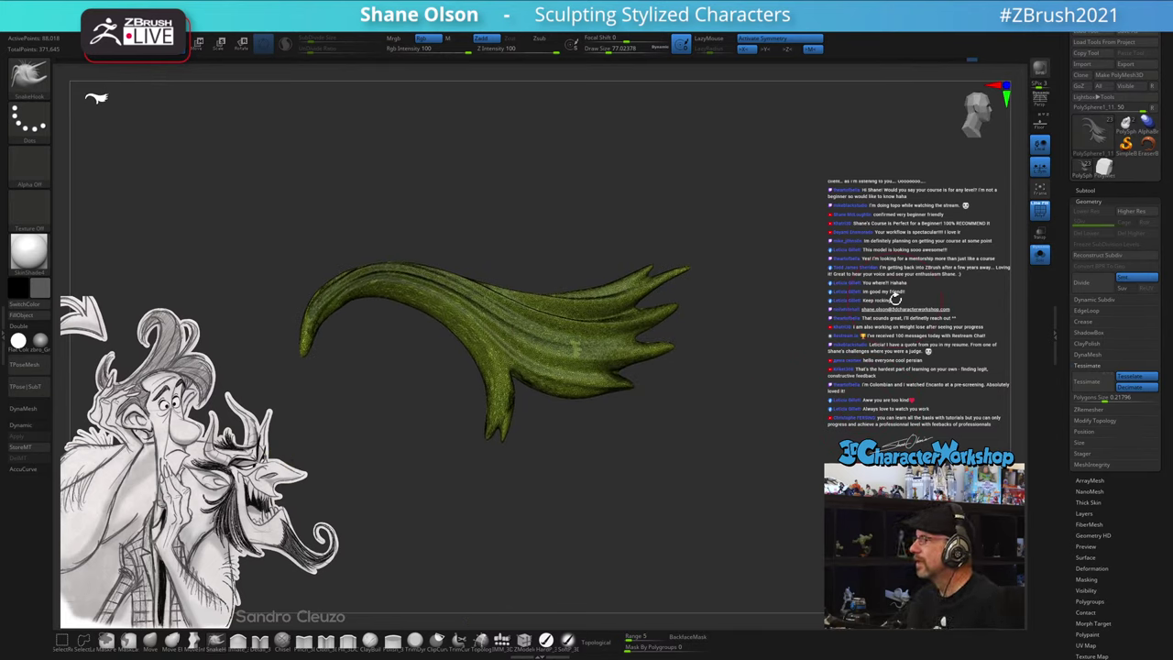
key(s)
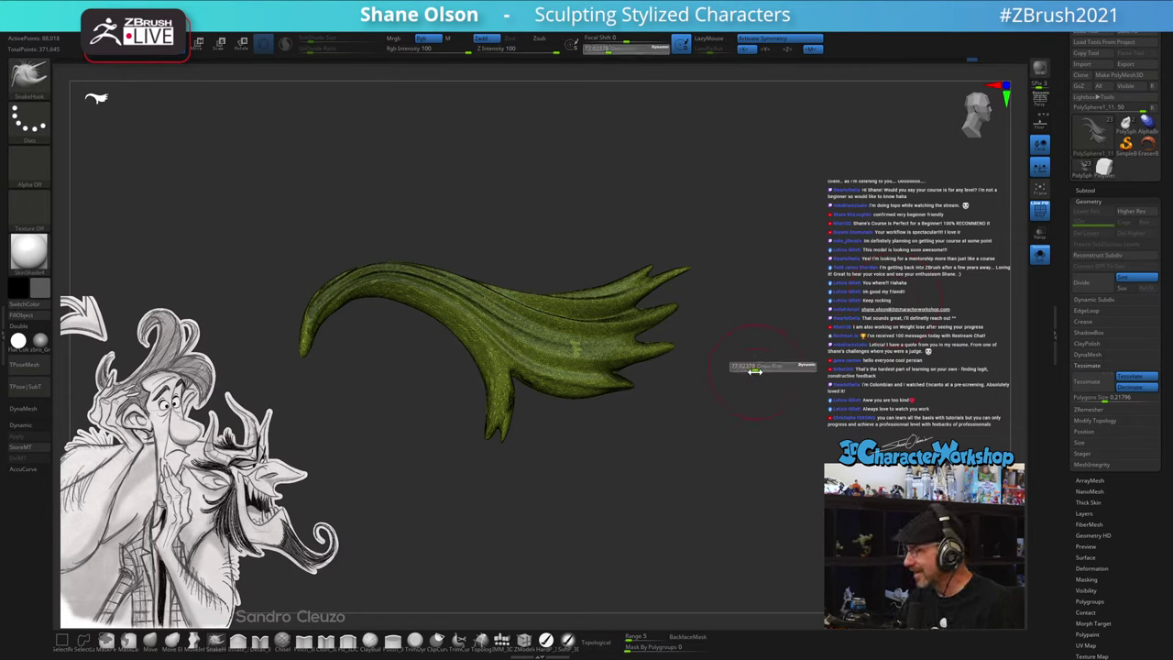
click(754, 370)
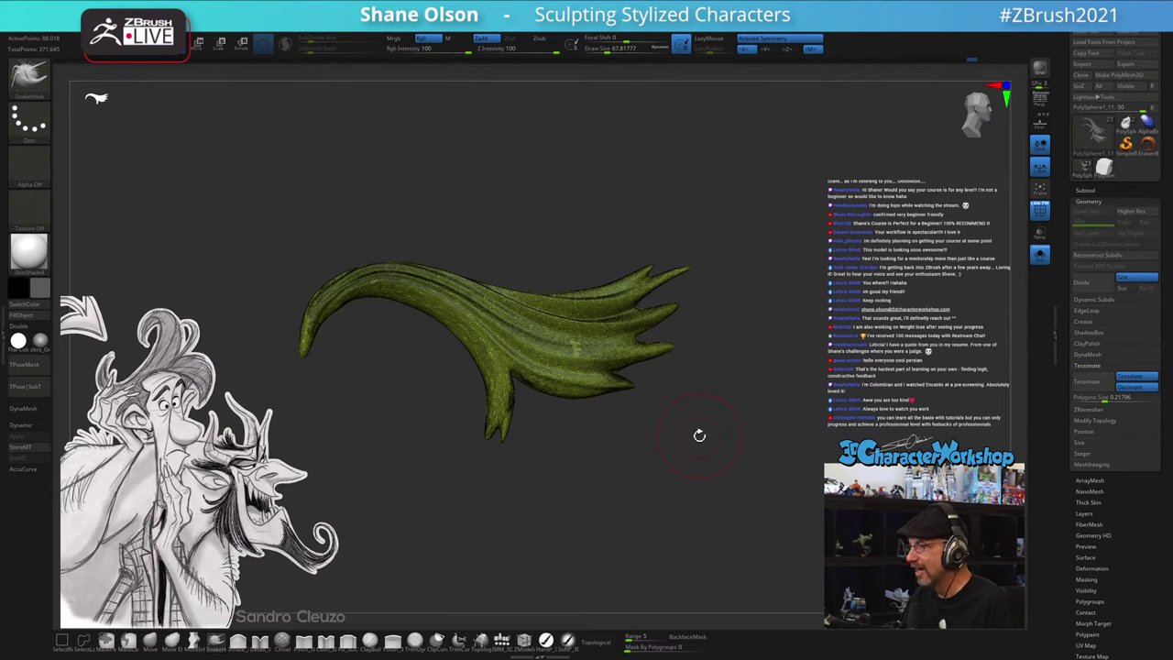
key(shift)
key(shift)
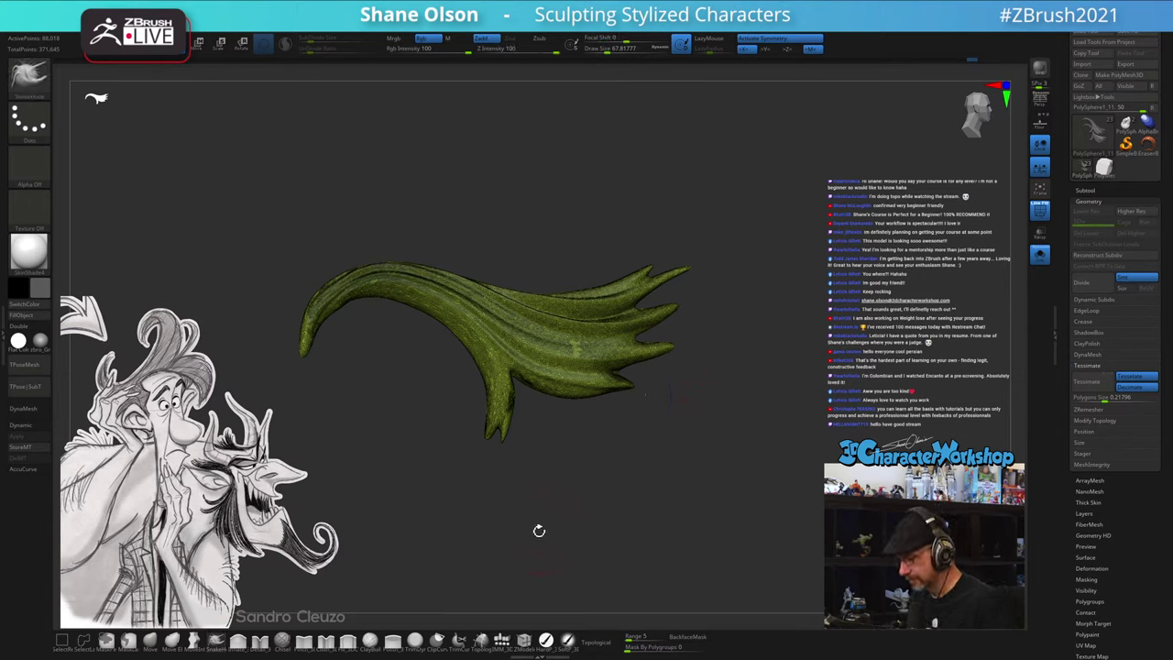
- Reselect the SnakeHook brush with Sculptris Pro enabled and reduce its size to about 29 for the backward-flicking strand
click(238, 640)
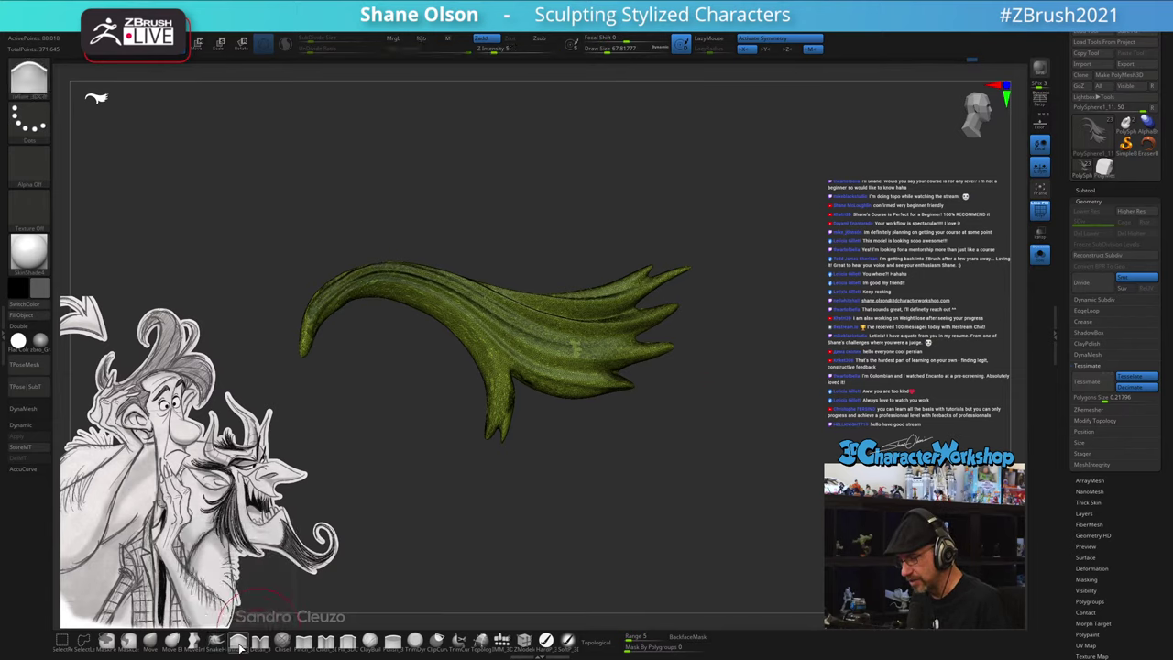
click(217, 645)
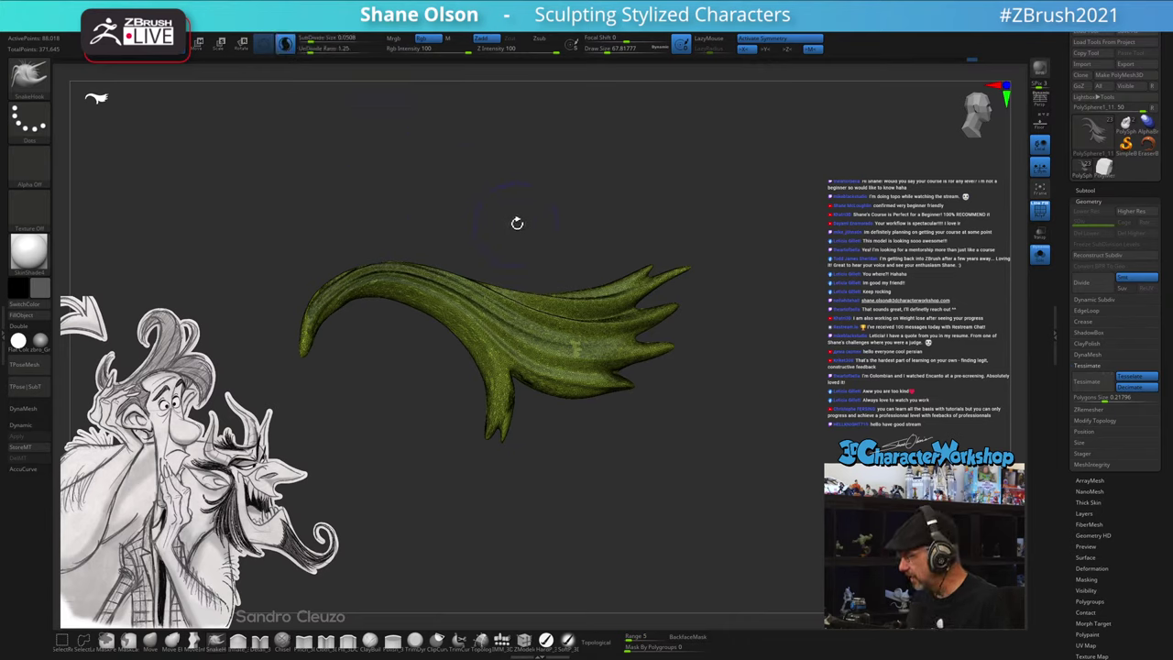
mouse_move(579, 424)
alt+mouse_down()
mouse_move(675, 427)
mouse_move(683, 465)
mouse_move(644, 461)
mouse_move(620, 479)
alt+mouse_up()
key(s)
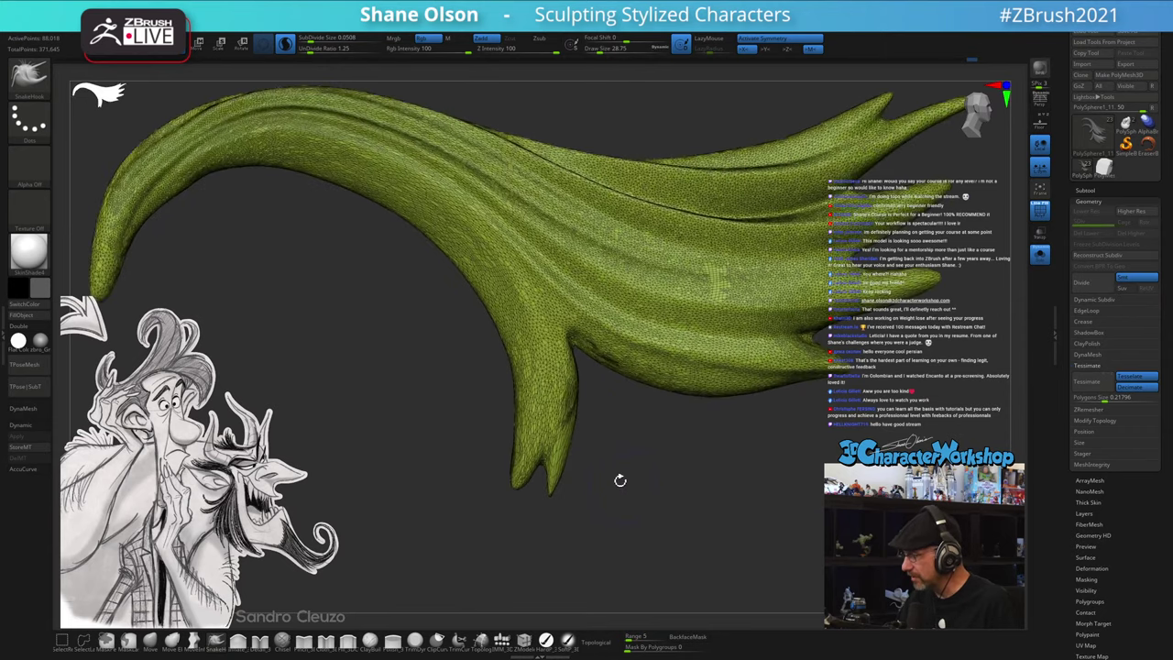
- Try to smooth the backward-flicking strand with Sculptris Pro active and a brush size of about 54
mouse_move(562, 403)
shift+mouse_down()
mouse_move(566, 461)
mouse_move(586, 472)
shift+mouse_up()
mouse_move(660, 503)
mouse_down()
mouse_move(639, 458)
mouse_move(660, 419)
mouse_move(649, 395)
mouse_up()
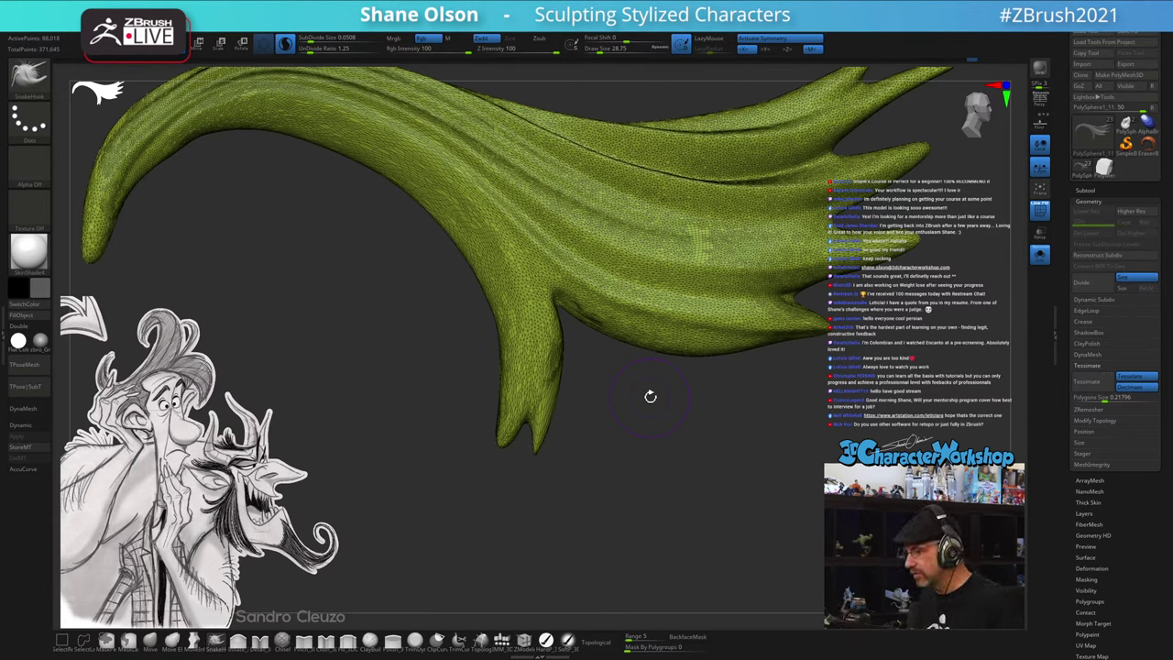
key(s)
drag(614, 462, 623, 462)
shift+drag(510, 282, 531, 517)
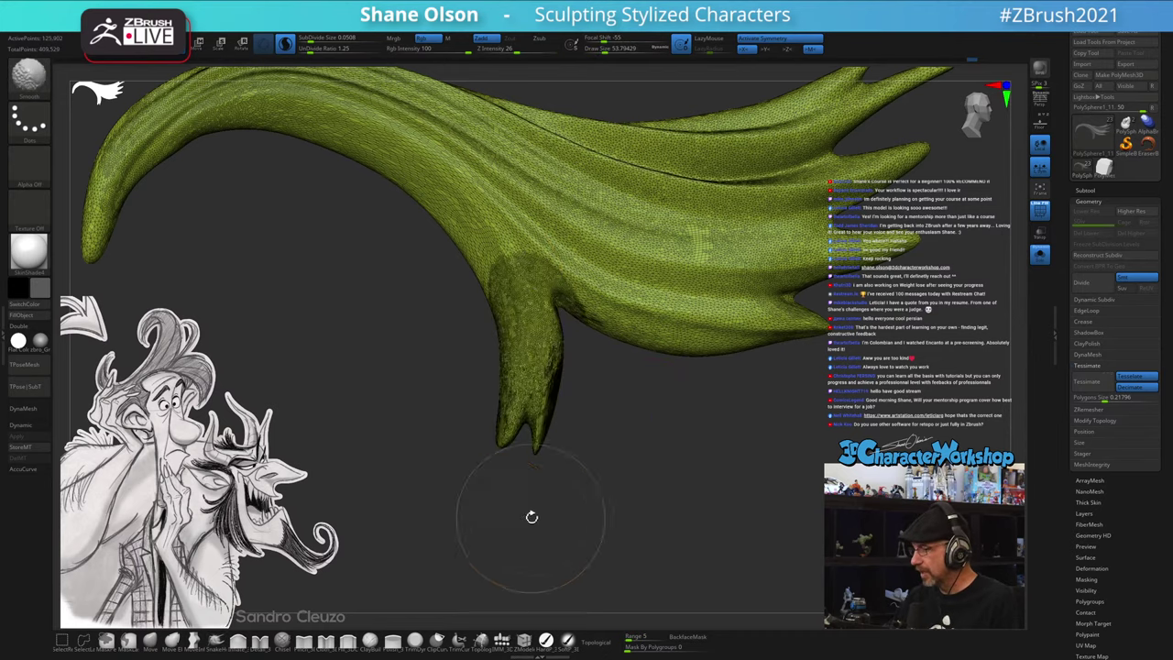
key(ctrl+z)
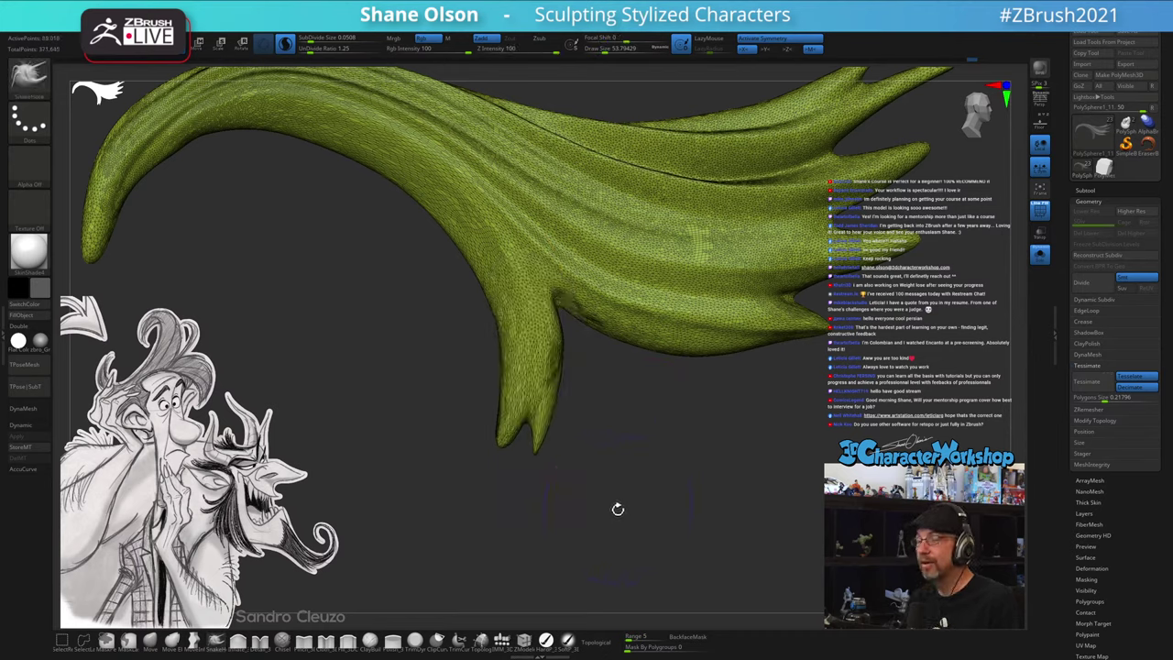
- Raise the Sculptris Pro SubDivide Size in the stroke settings to about 0.068
shift+click(519, 51)
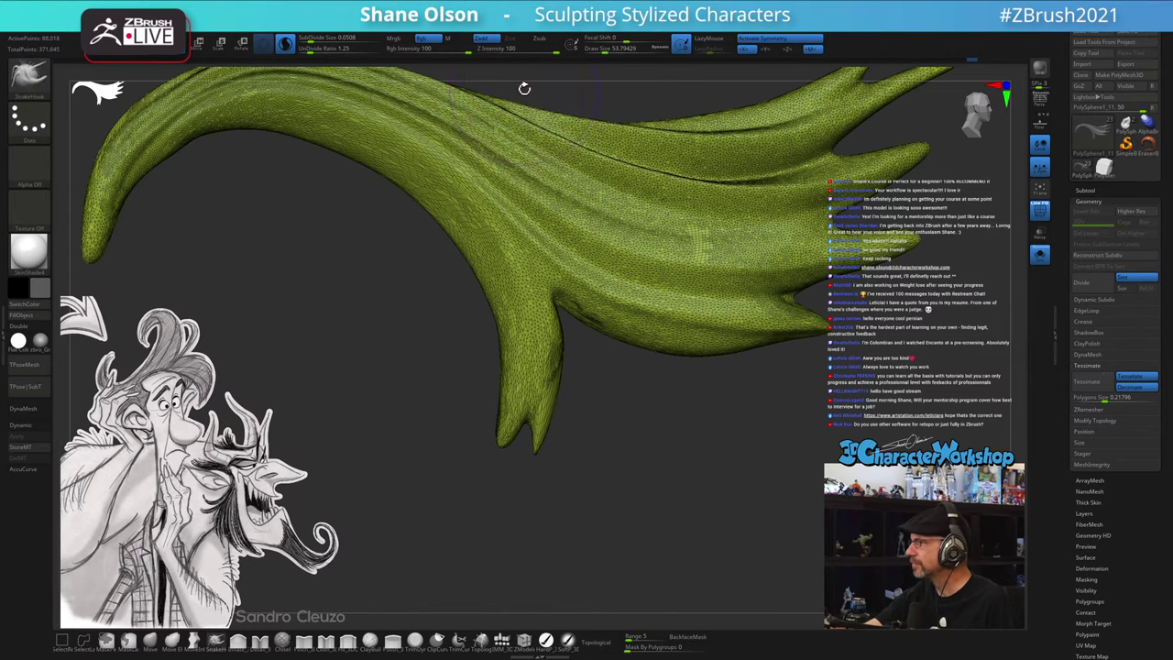
mouse_move(524, 88)
mouse_down()
mouse_move(513, 131)
mouse_move(531, 116)
mouse_up()
key(shift)
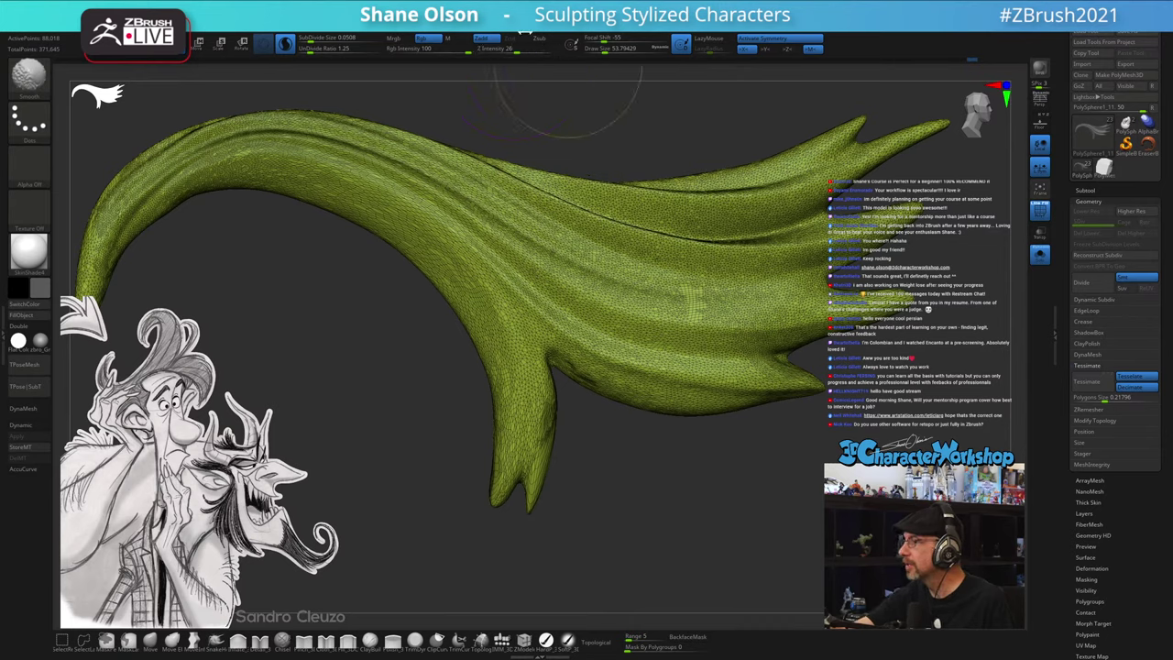
click(500, 15)
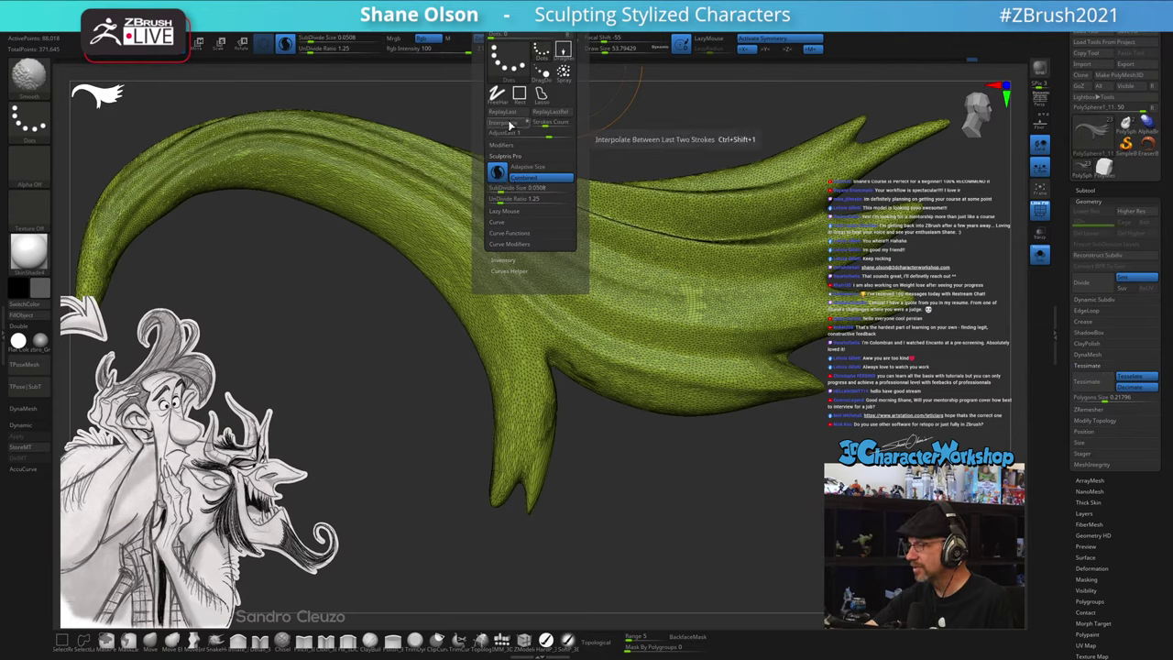
click(499, 188)
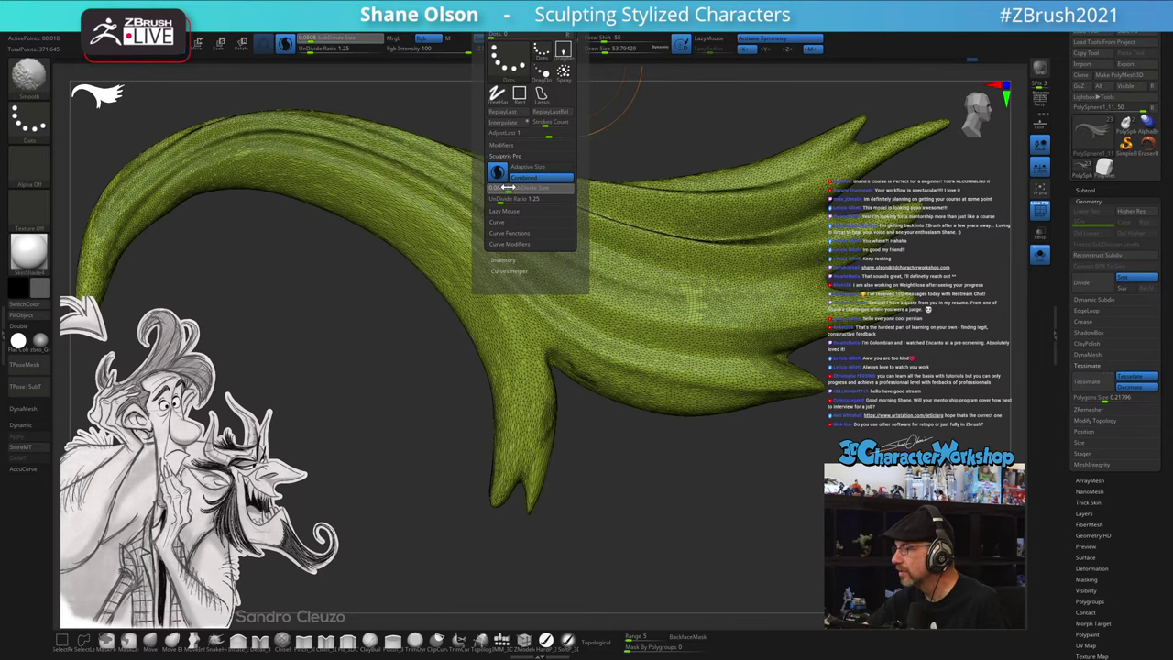
drag(508, 187, 513, 186)
- Smooth the downward-hanging strand from side and front views with Sculptris Pro active, reducing the brush size to about 22, then using about 39
shift+drag(537, 451, 521, 527)
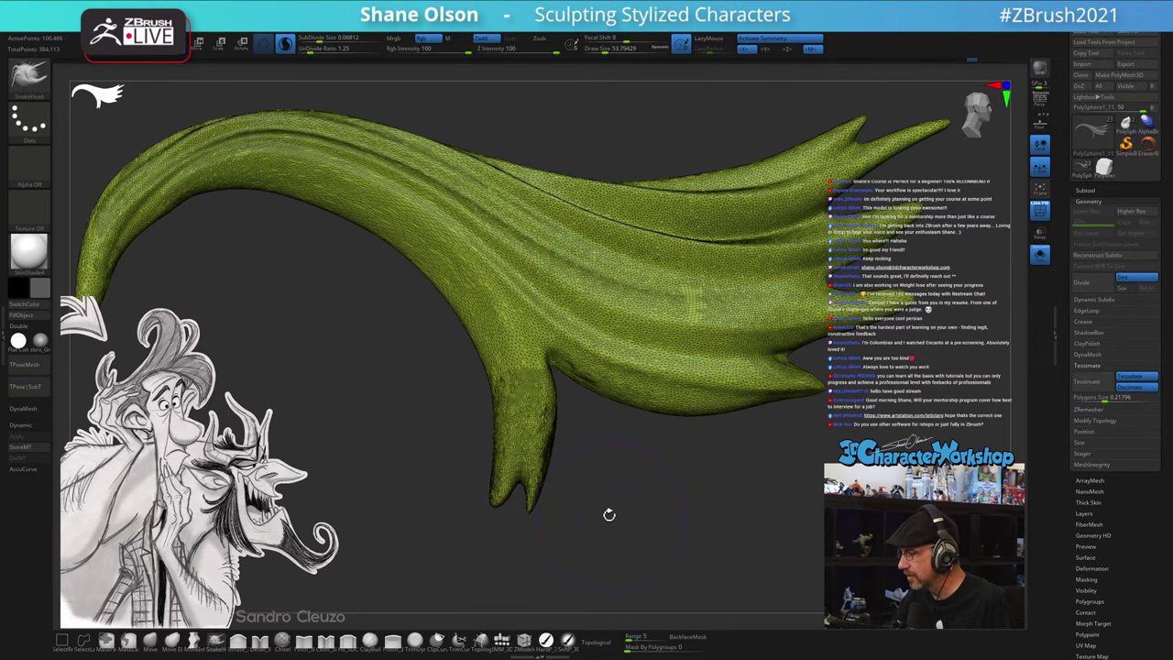
mouse_move(609, 514)
mouse_down()
mouse_move(592, 501)
mouse_move(622, 531)
mouse_up()
key(s)
mouse_move(558, 403)
shift+mouse_down()
mouse_move(554, 390)
mouse_move(545, 499)
mouse_move(550, 440)
mouse_move(590, 507)
mouse_move(558, 498)
shift+mouse_up()
drag(620, 547, 571, 472)
drag(779, 510, 552, 452)
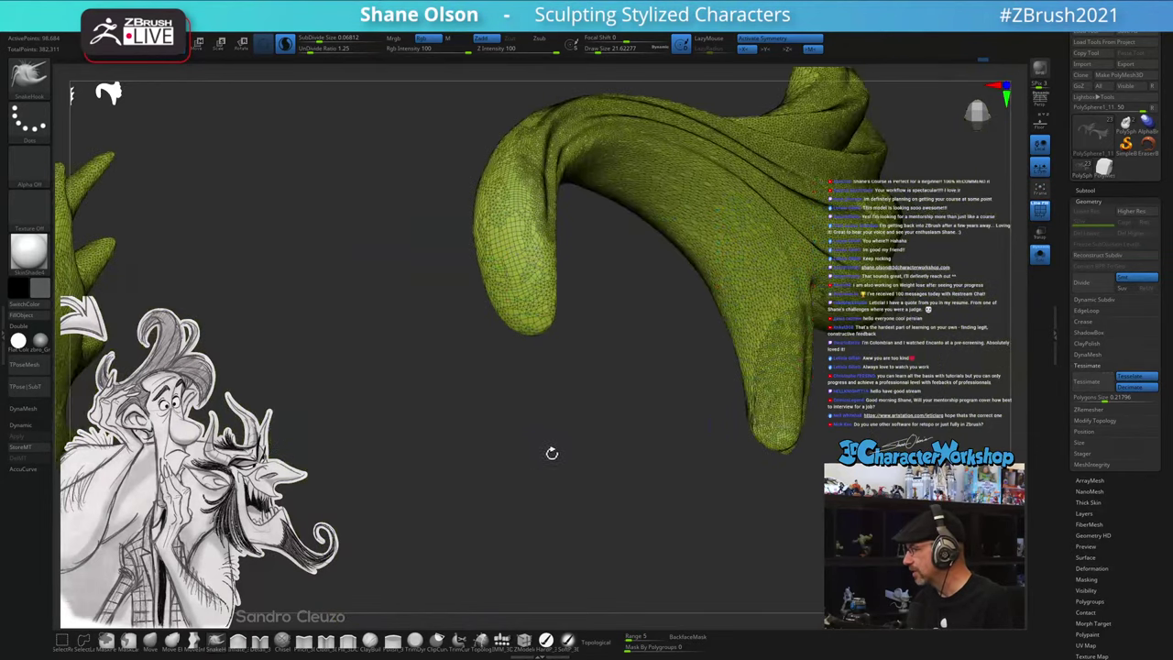
shift+drag(771, 396, 902, 401)
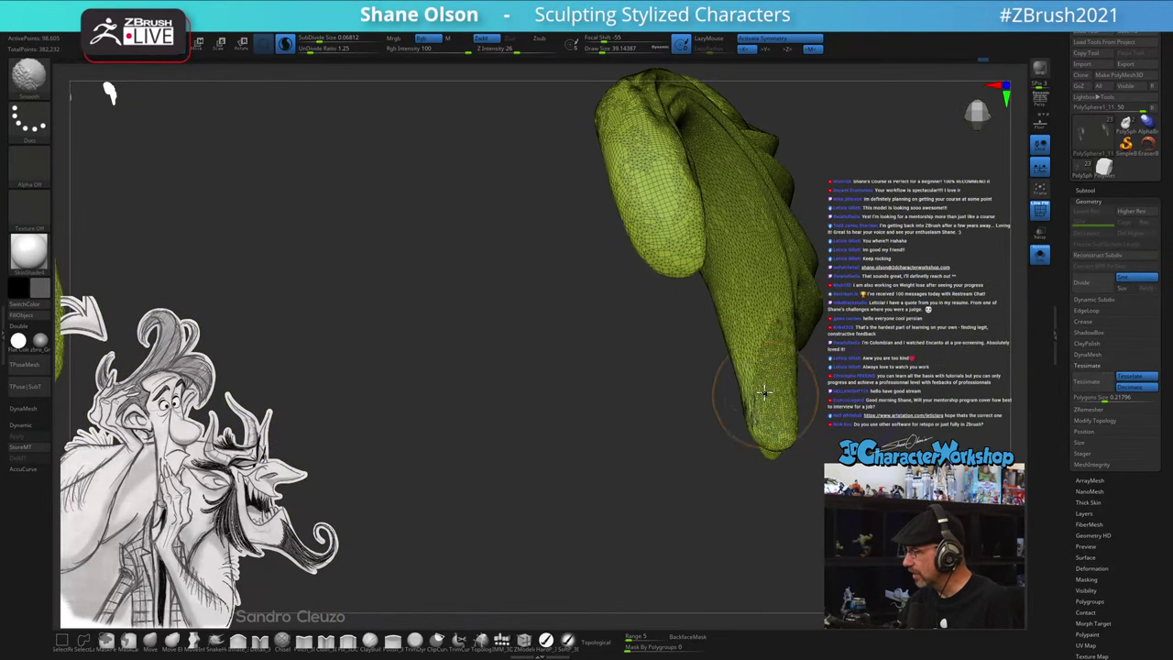
mouse_move(764, 392)
shift+mouse_down()
mouse_move(759, 340)
mouse_move(778, 419)
shift+mouse_up()
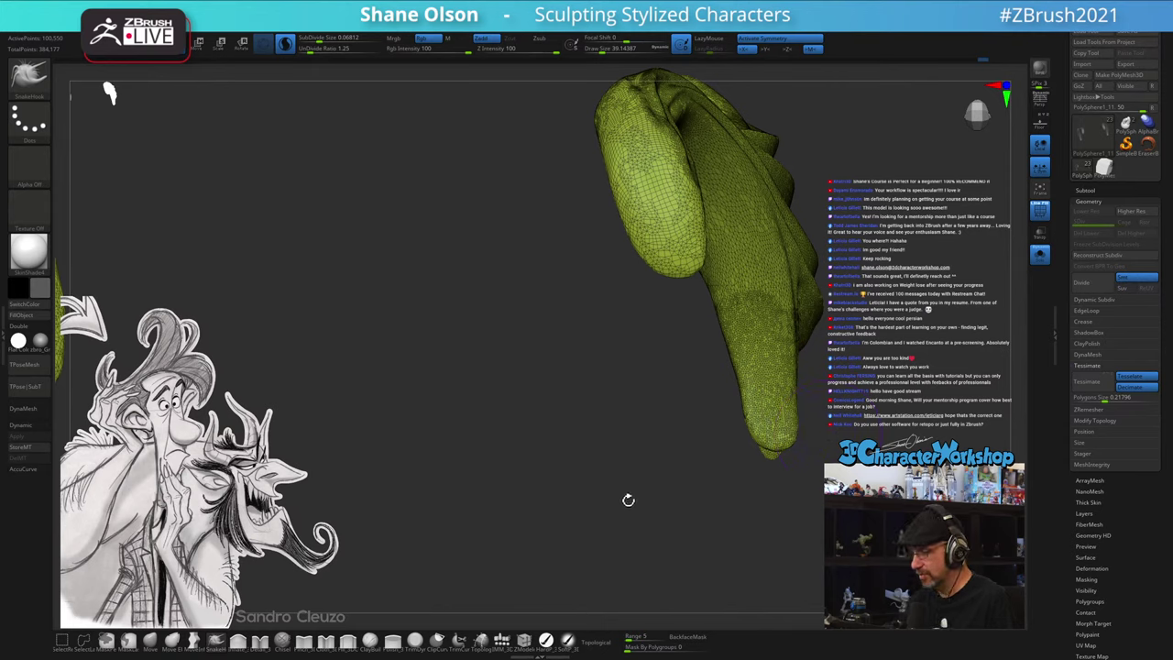
- Switch to the Move brush and nudge the lower end of the hanging strand in front view, using sizes of about 56 and 37
click(152, 641)
key(s)
drag(730, 482, 736, 483)
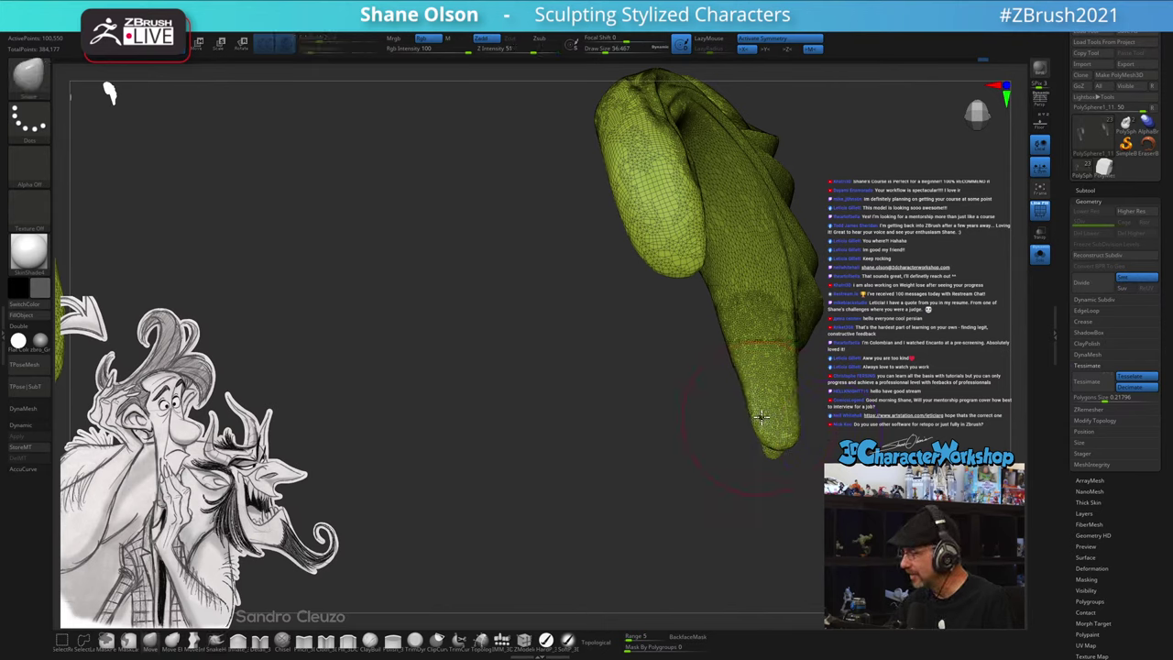
key(s)
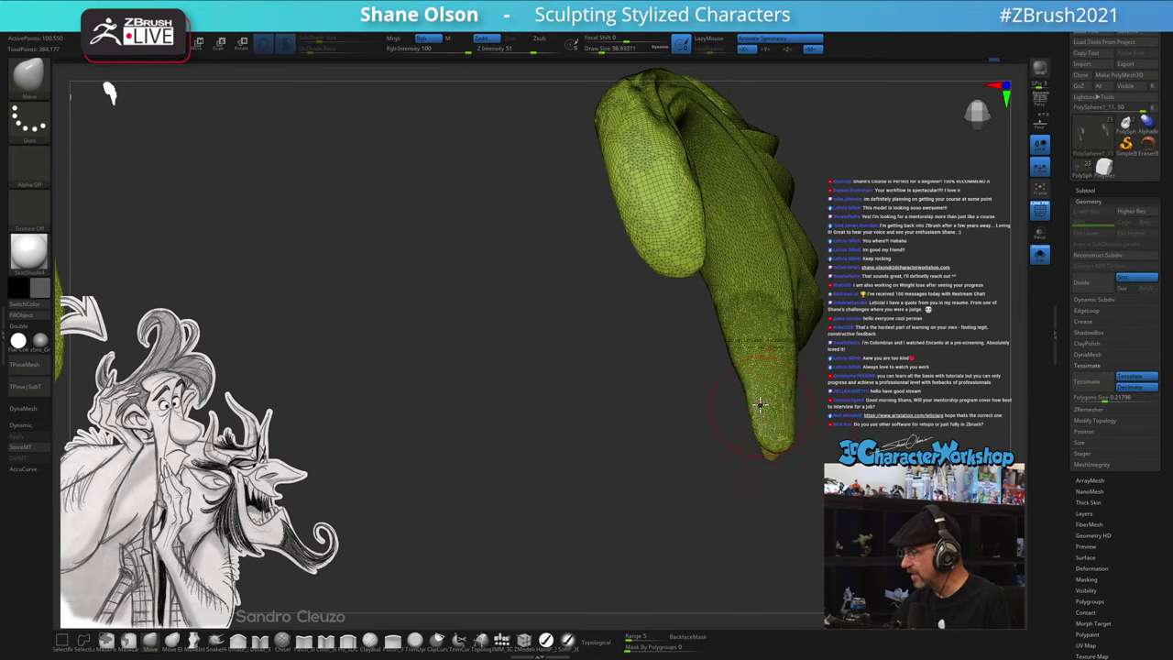
drag(761, 405, 757, 400)
- Slim and taper the hanging strand's tip with the Move brush, varying its size between about 51, 33 and 62
key(s)
drag(739, 360, 737, 359)
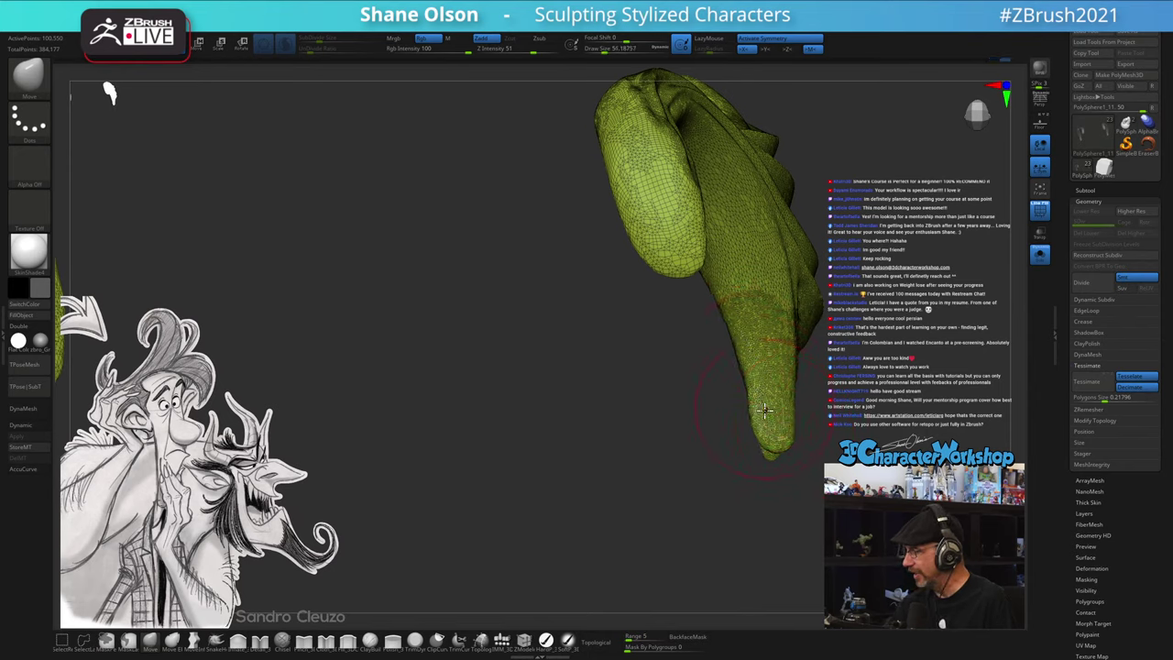
key(s)
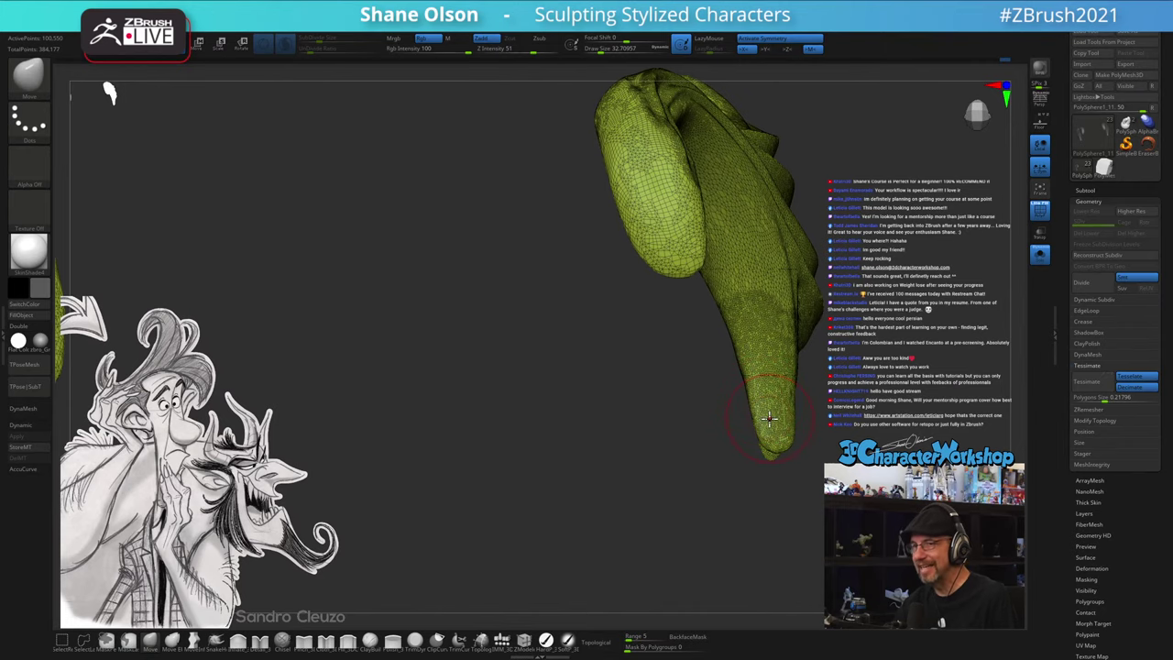
key(s)
drag(769, 390, 772, 391)
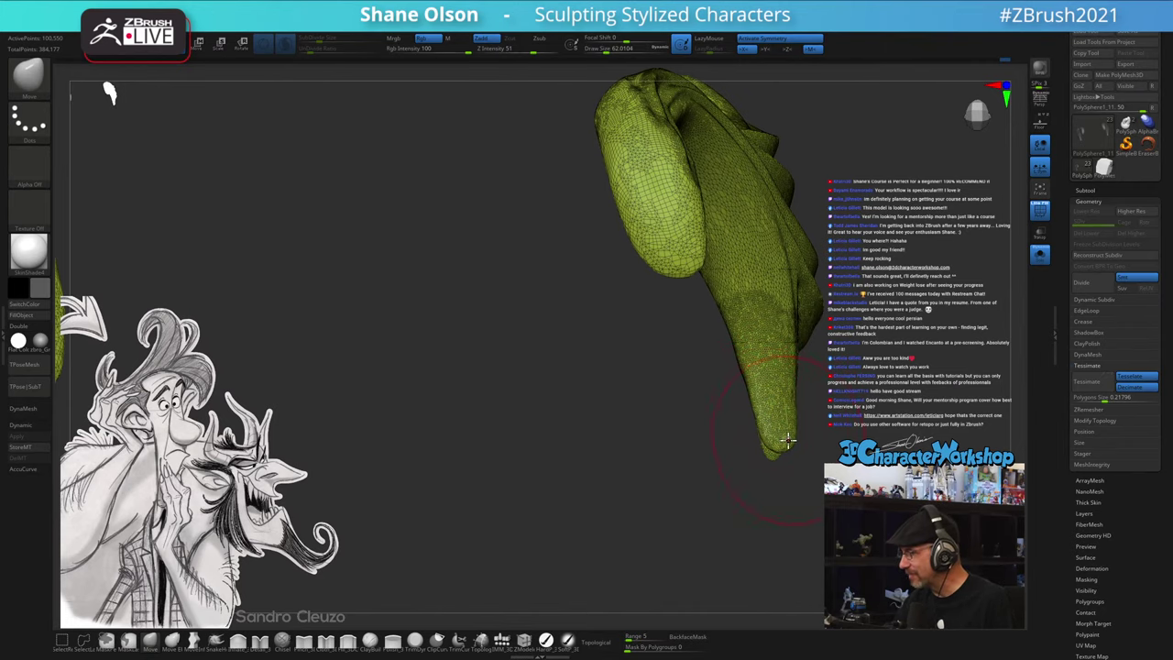
mouse_move(789, 444)
mouse_down()
mouse_move(790, 367)
mouse_move(772, 361)
mouse_move(776, 419)
mouse_up()
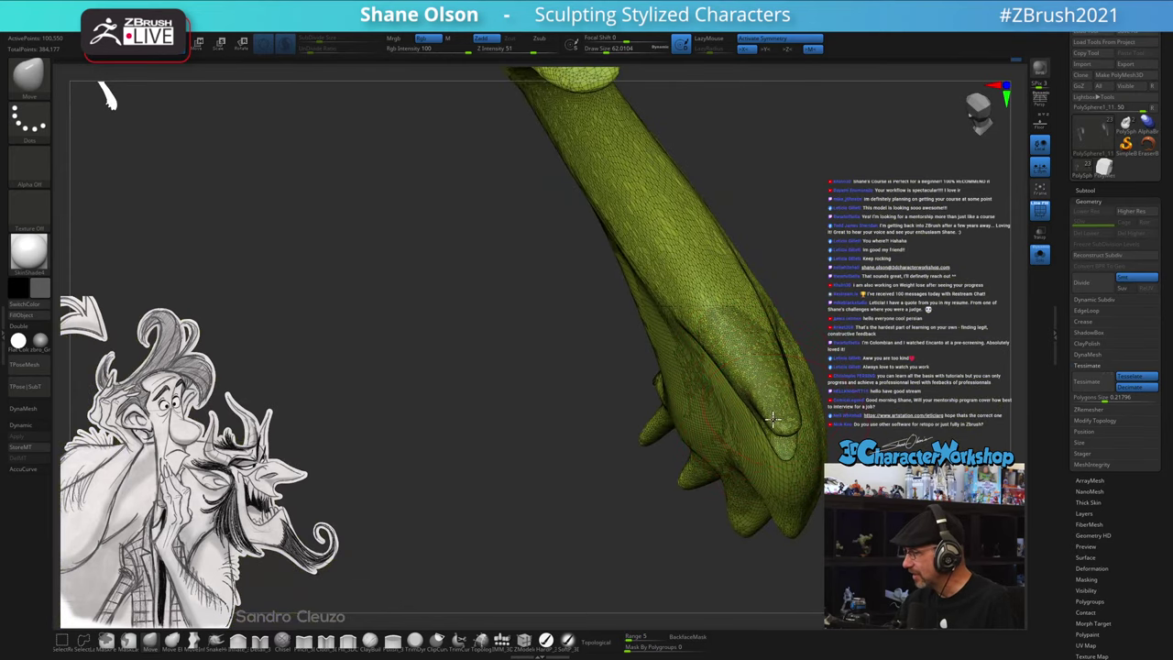
- Reduce the Move brush size to about 44 while checking the hanging strand from other angles
mouse_move(776, 419)
right_down()
mouse_move(778, 379)
mouse_move(798, 457)
right_up()
key(s)
drag(806, 474, 802, 473)
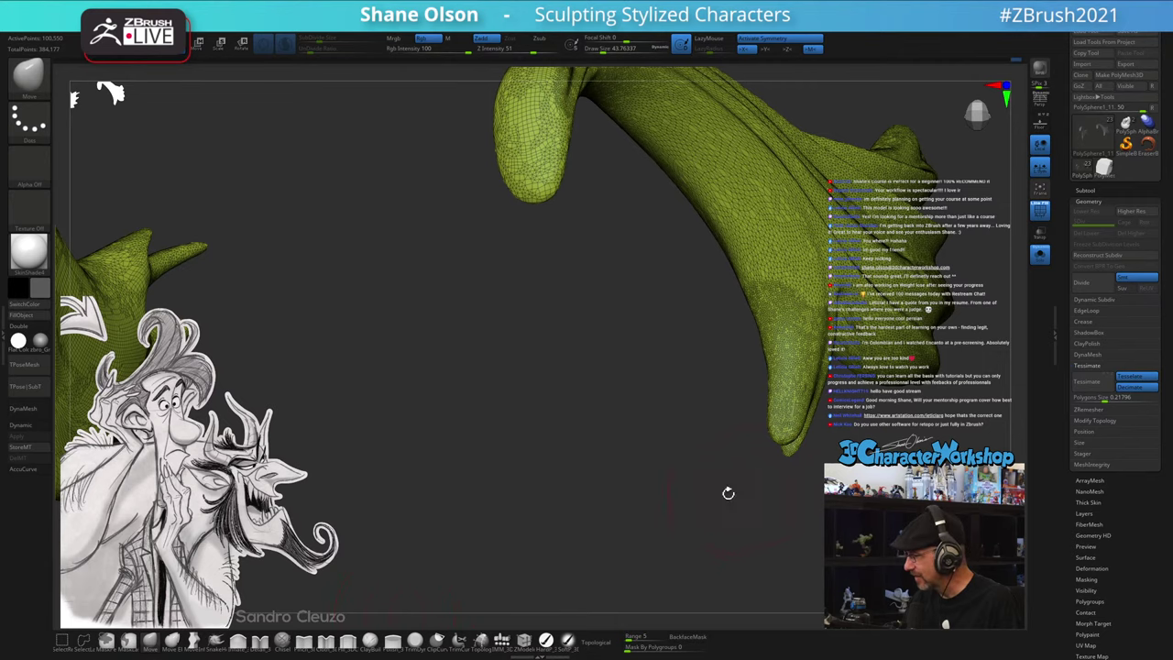
- Turn on AccuCurve for the Move brush and pull the drooping hair strand's tips into sharper points
mouse_move(727, 490)
mouse_down()
mouse_move(706, 510)
mouse_move(720, 497)
mouse_move(597, 510)
mouse_up()
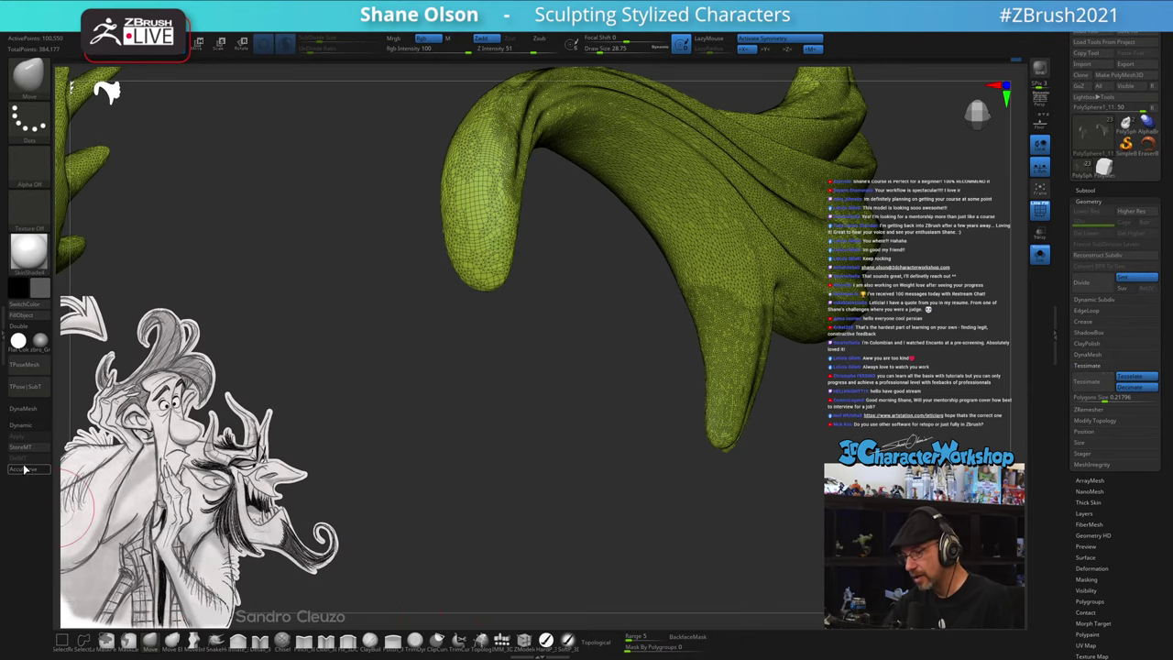
click(28, 469)
drag(506, 510, 554, 495)
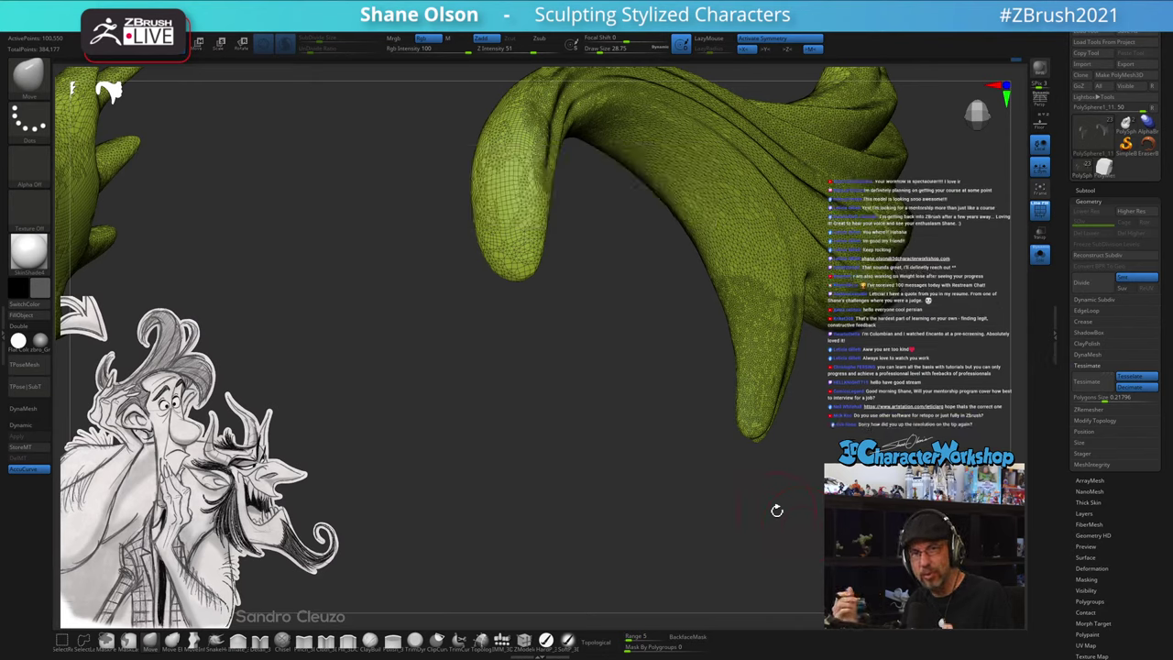
drag(776, 509, 764, 532)
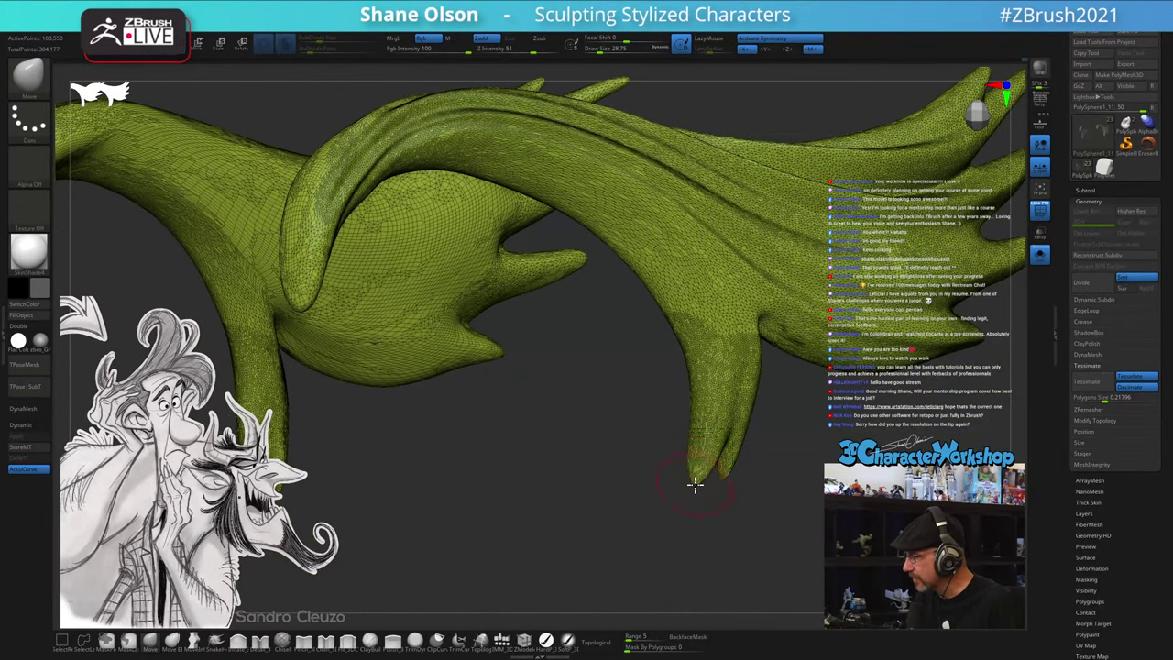
mouse_move(693, 480)
mouse_down()
mouse_move(685, 515)
mouse_move(702, 509)
mouse_move(694, 495)
mouse_move(692, 516)
mouse_up()
key(s)
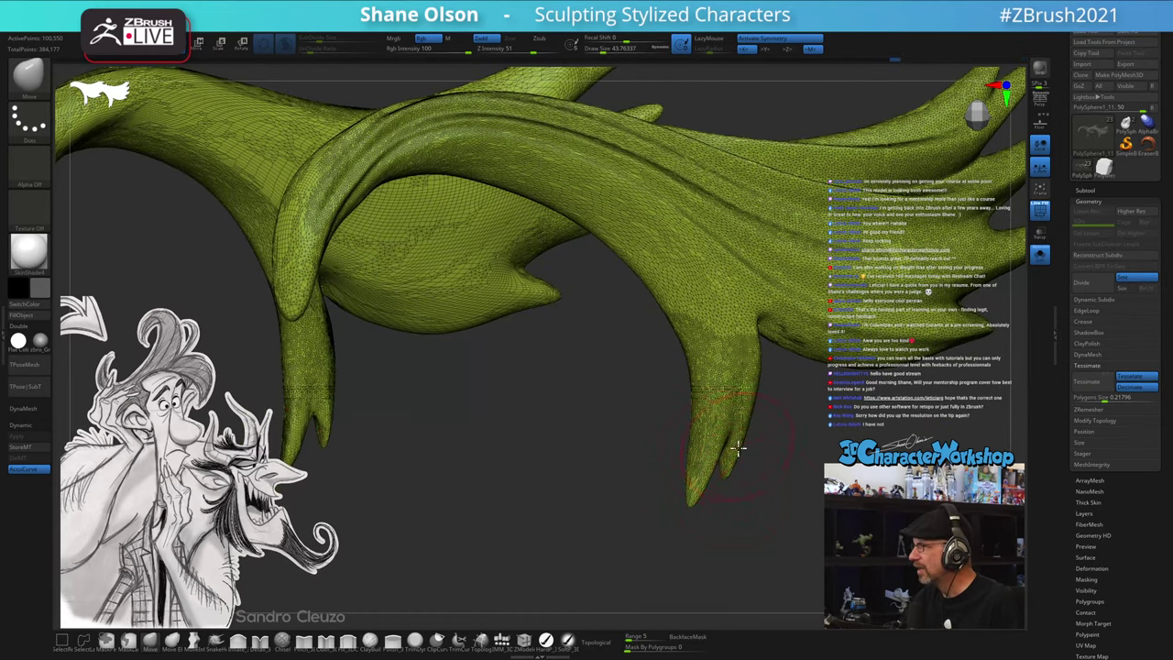
- Undo the last Move strokes on the strand tips and hide the polygon wireframe
drag(770, 504, 791, 512)
key(ctrl+z)
key(ctrl+z)
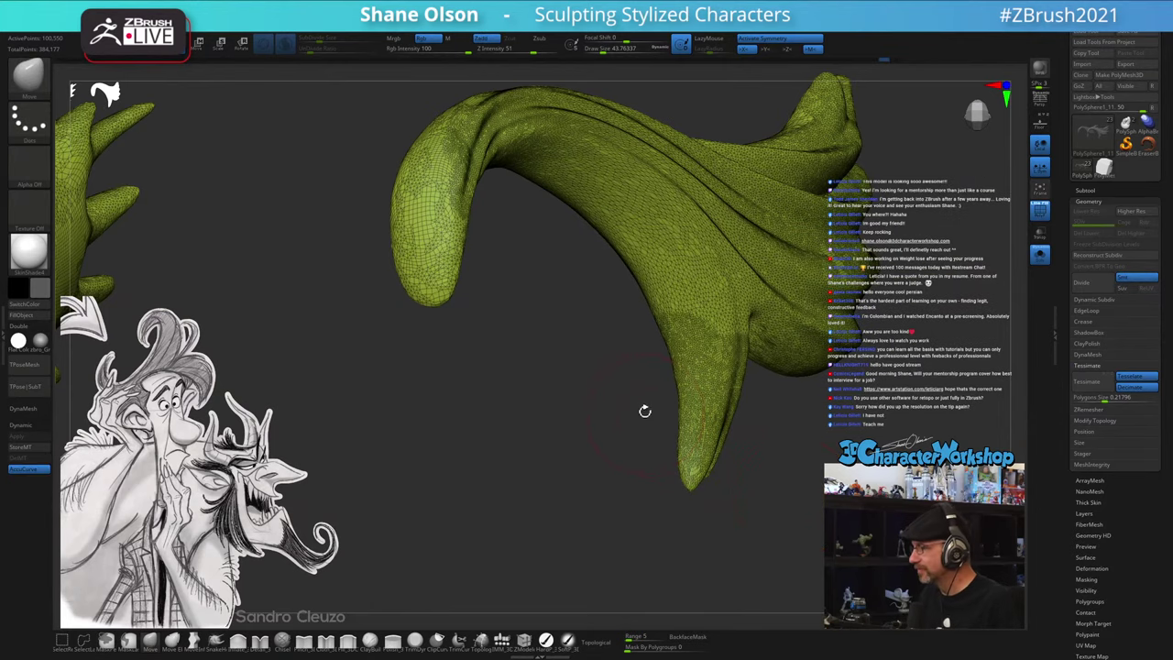
drag(644, 411, 554, 379)
key(shift)
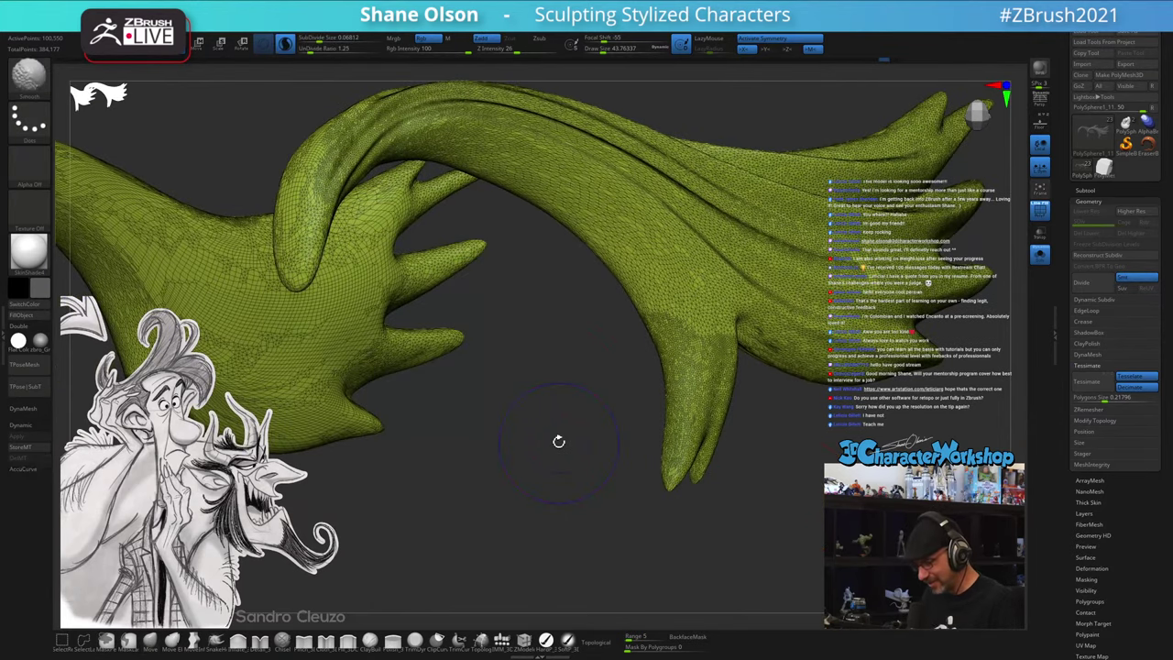
key(shift+f)
mouse_move(559, 441)
mouse_down()
mouse_move(596, 432)
mouse_move(583, 427)
mouse_move(543, 513)
mouse_up()
key(ctrl+z)
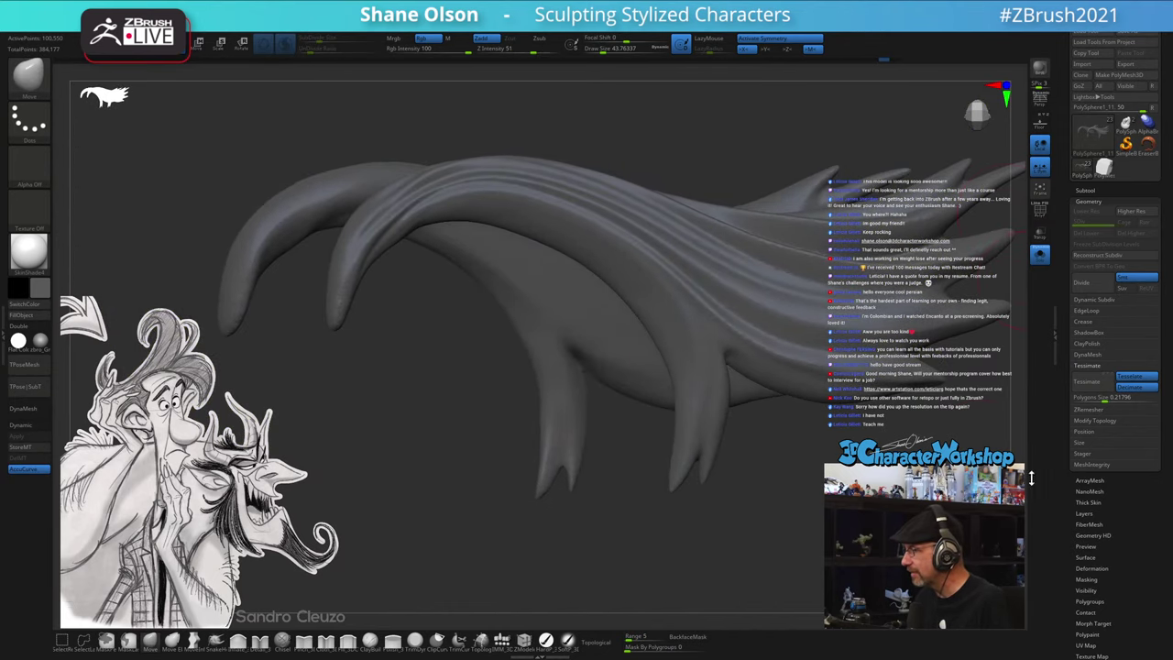
- Turn off AccuCurve on the Move brush and set the draw size to about 46
alt+drag(918, 481, 818, 502)
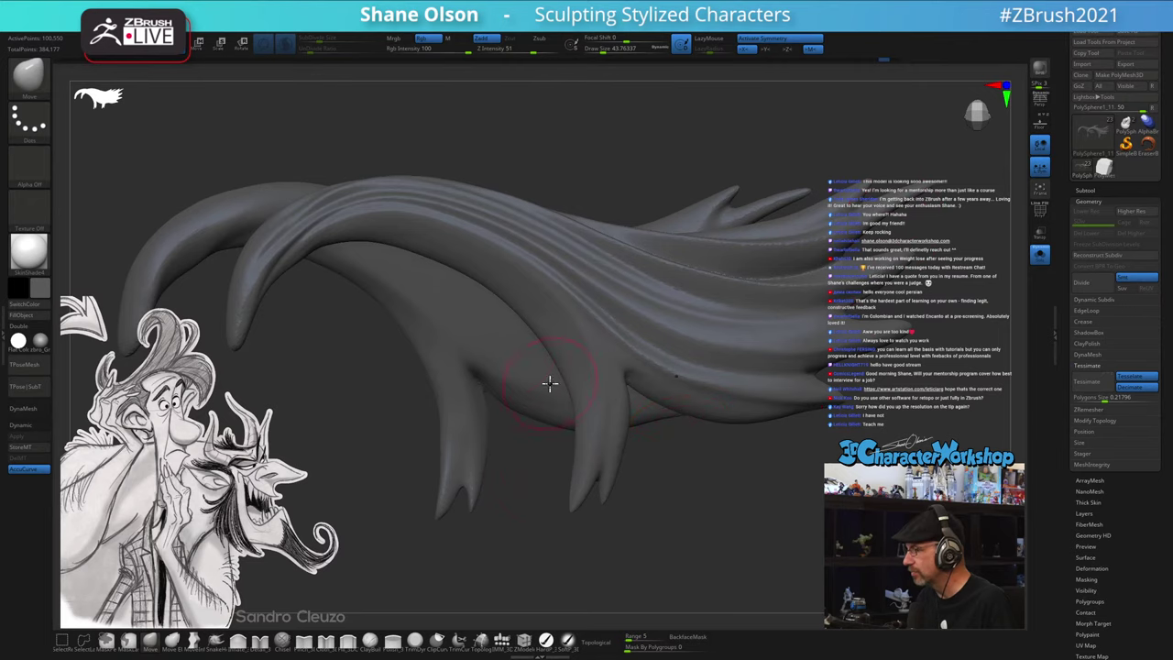
drag(775, 515, 578, 513)
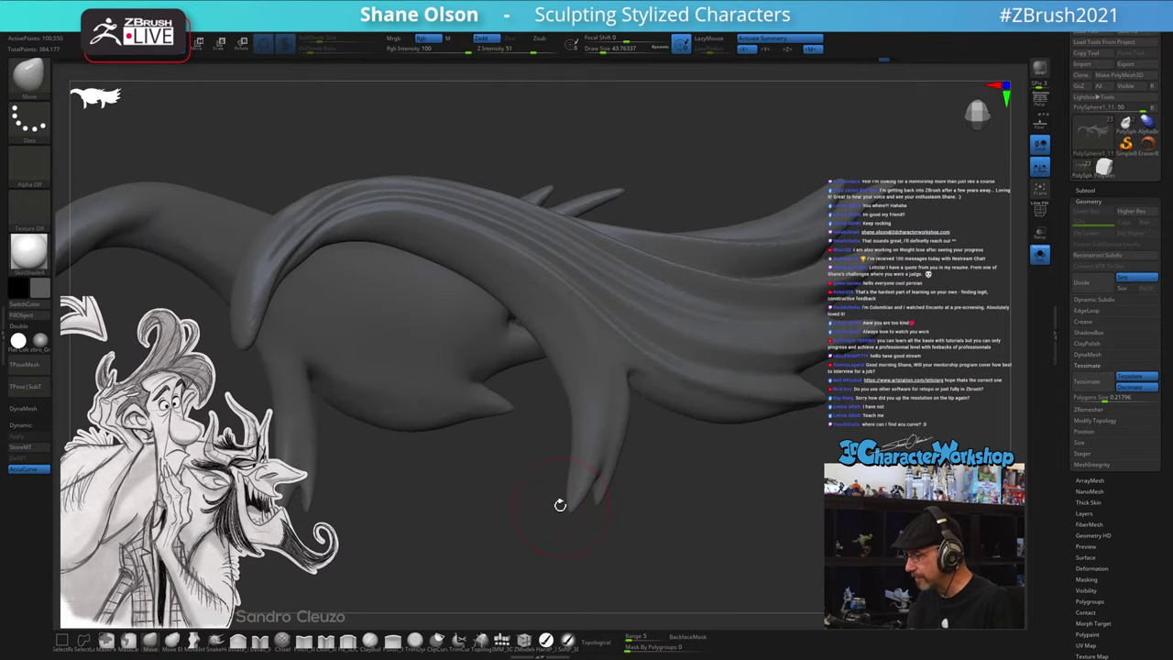
drag(449, 513, 411, 518)
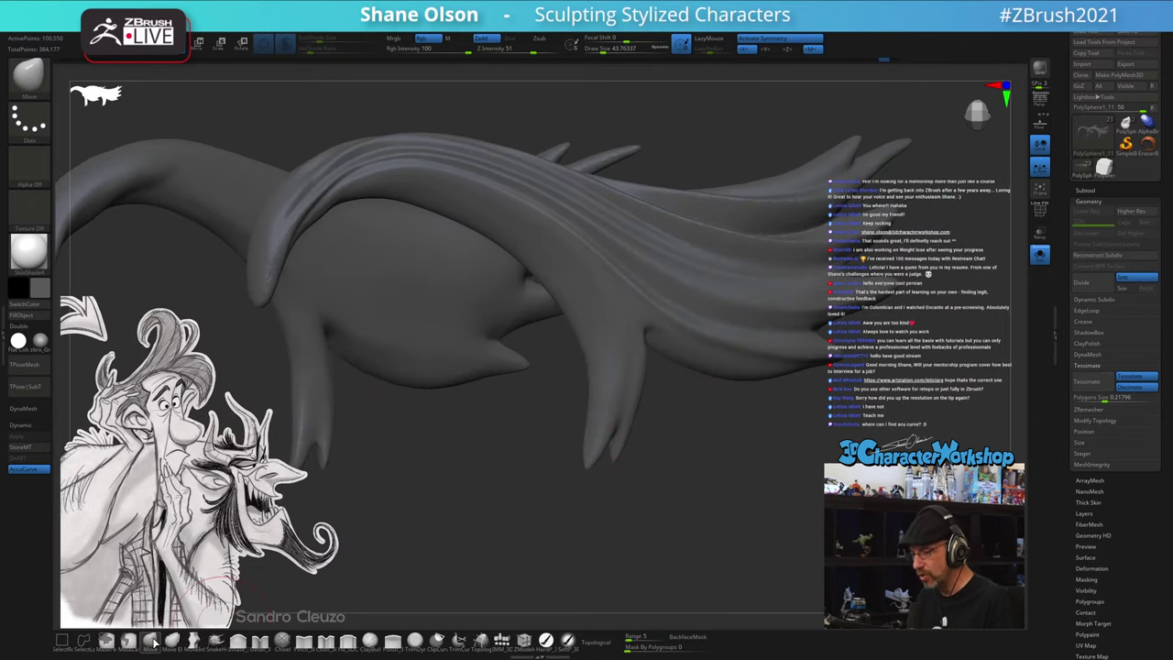
click(28, 468)
key(s)
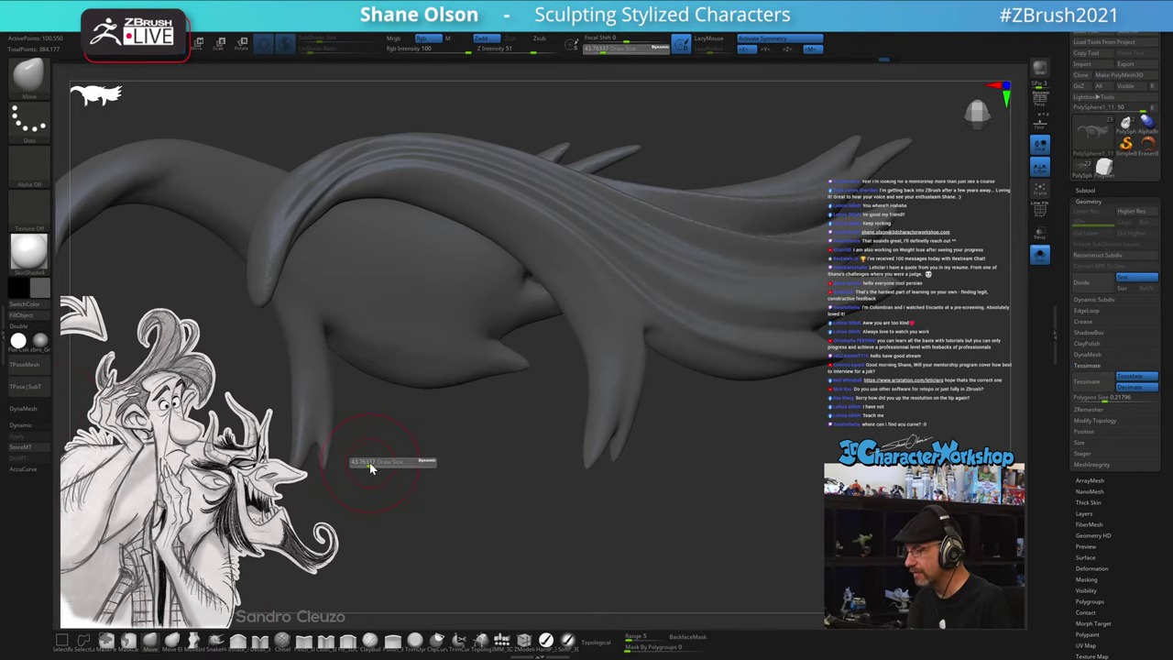
mouse_move(372, 463)
mouse_down()
mouse_move(445, 461)
mouse_move(545, 420)
mouse_up()
drag(471, 423, 499, 392)
- Expand the subtool list and pull a rounded test bump out of the hair's side with the Move brush
click(1094, 189)
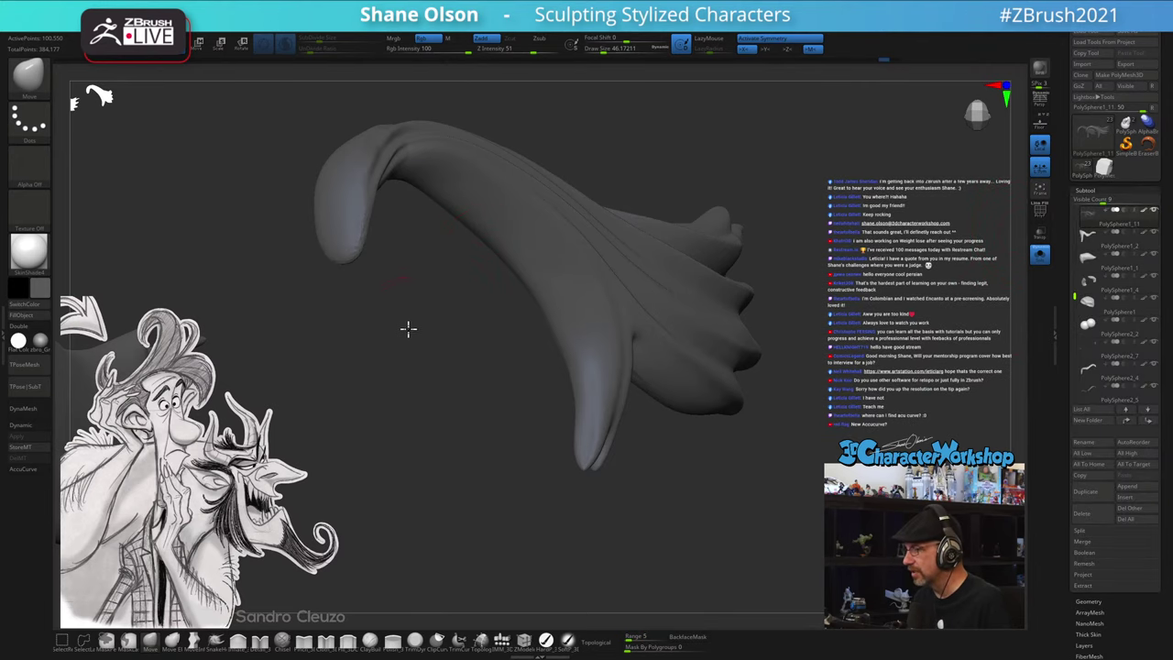
drag(409, 327, 586, 318)
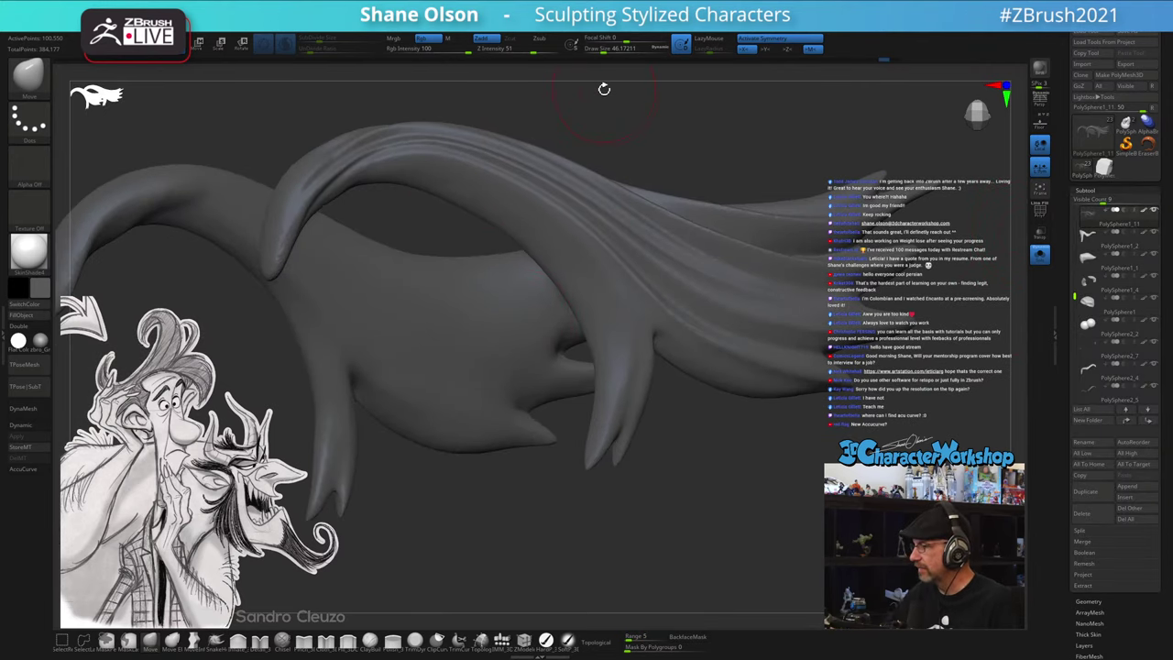
mouse_move(721, 441)
mouse_down()
mouse_move(760, 456)
mouse_move(701, 491)
mouse_move(746, 446)
mouse_move(714, 453)
mouse_move(746, 419)
mouse_move(723, 431)
mouse_up()
mouse_move(678, 312)
mouse_down()
mouse_move(702, 280)
mouse_move(696, 287)
mouse_up()
drag(498, 389, 451, 362)
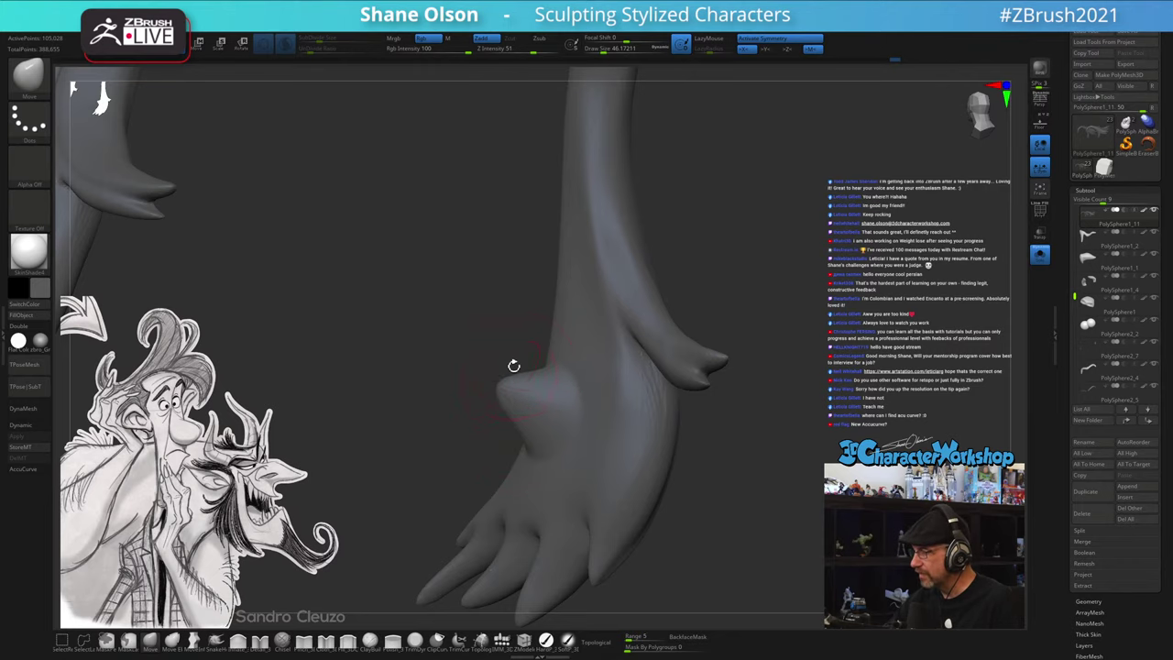
- Turn AccuCurve on and pull a sharp test spike out of the hair just above the rounded bump
mouse_move(752, 304)
mouse_down()
mouse_move(777, 300)
mouse_move(756, 312)
mouse_up()
click(27, 468)
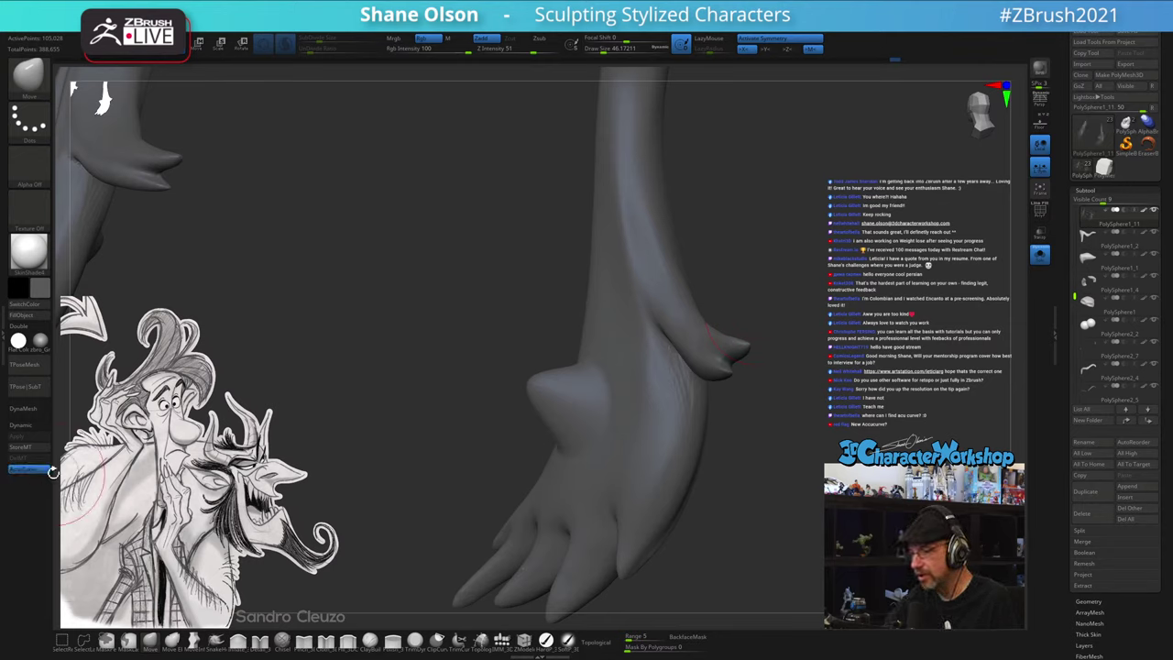
drag(578, 309, 481, 283)
mouse_move(834, 467)
mouse_down()
mouse_move(778, 478)
mouse_move(828, 488)
mouse_up()
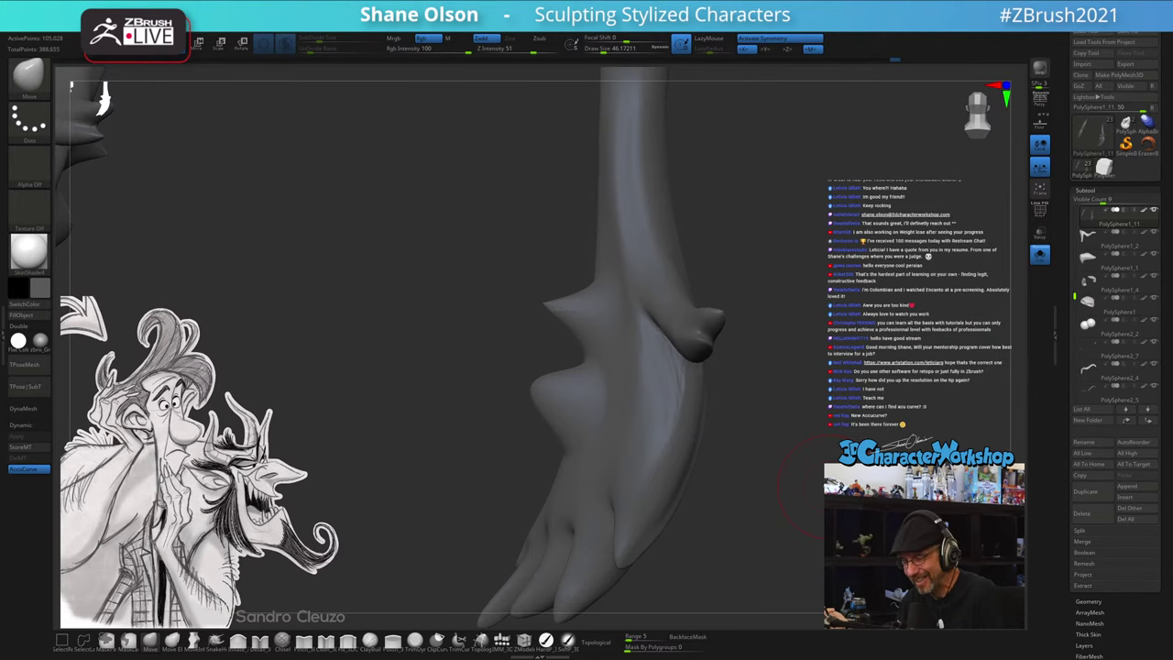
- Undo the test spike and bump on the side of the hair
mouse_move(778, 513)
right_down()
mouse_move(793, 541)
mouse_move(754, 497)
right_up()
key(ctrl)
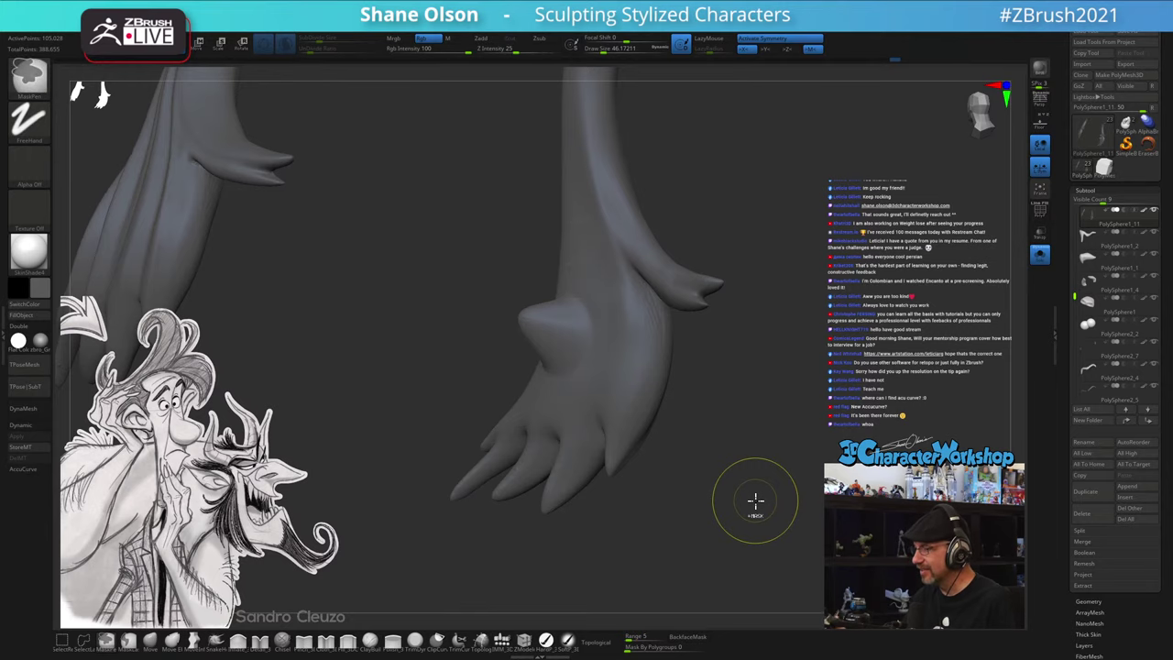
key(ctrl+z)
right_drag(754, 497, 561, 483)
right_drag(642, 510, 537, 254)
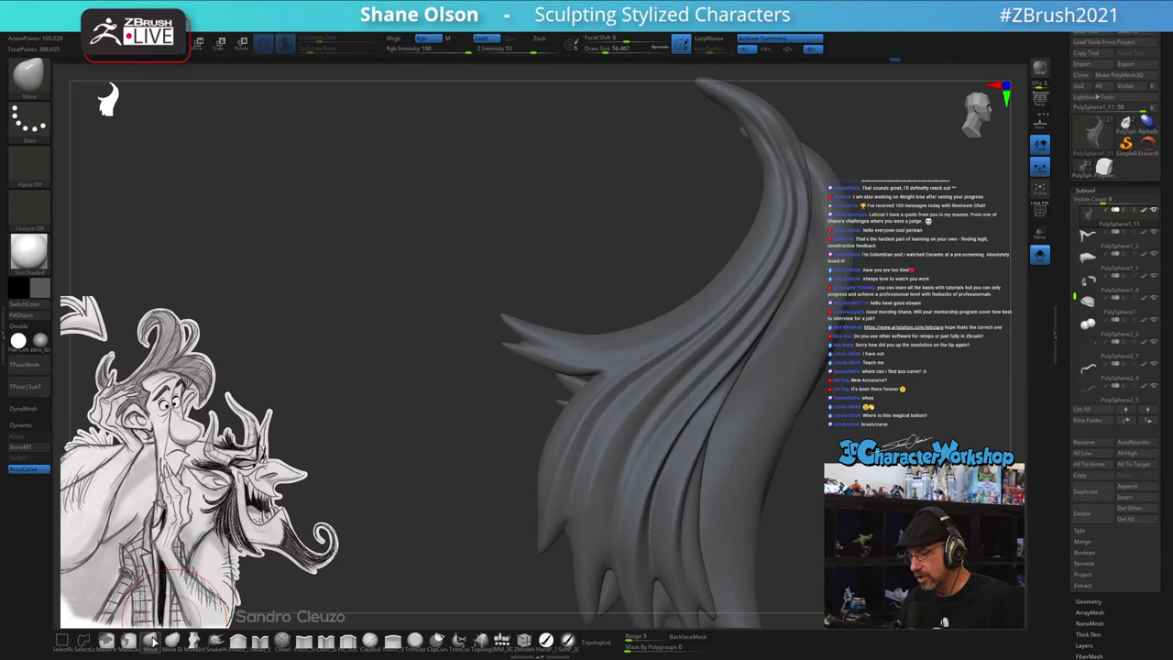
- Insert a QuadSphere over the root of the forked side strand with the primitives insert brush and reposition it
key(b)
key(m)
key(v)
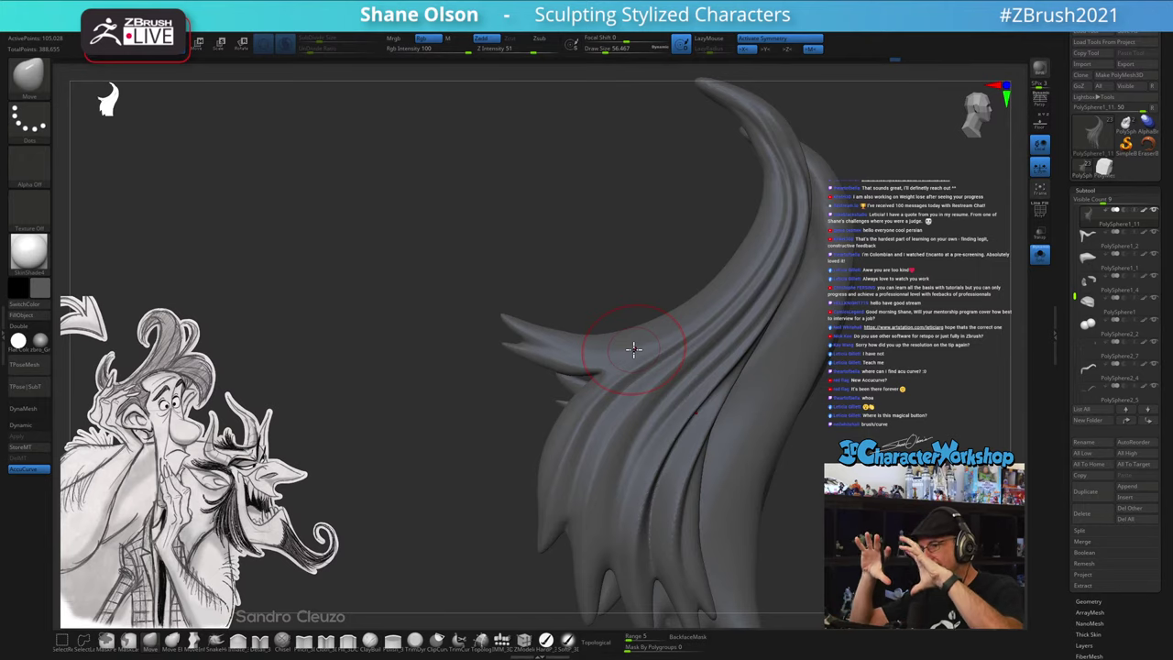
click(501, 638)
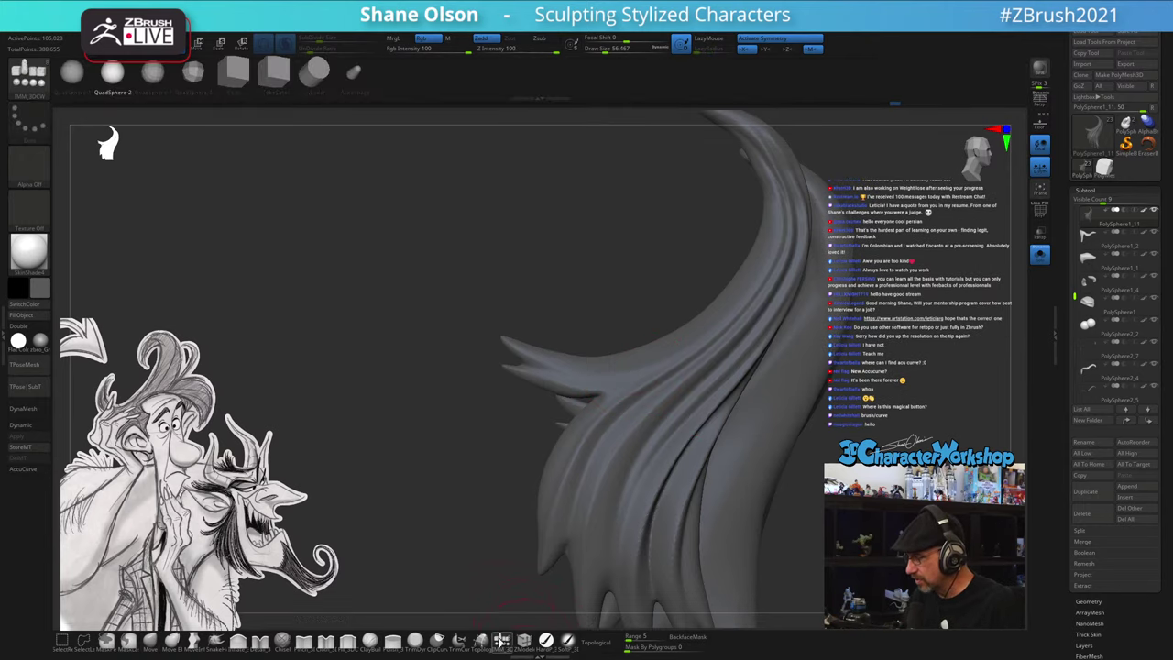
drag(664, 379, 645, 419)
drag(802, 491, 780, 478)
key(w)
mouse_move(699, 340)
mouse_down()
mouse_move(730, 340)
mouse_move(685, 337)
mouse_up()
mouse_move(758, 374)
mouse_down()
mouse_move(793, 389)
mouse_move(1030, 397)
mouse_up()
key(q)
mouse_move(793, 406)
mouse_down()
mouse_move(804, 430)
mouse_move(811, 412)
mouse_move(713, 399)
mouse_move(825, 379)
mouse_up()
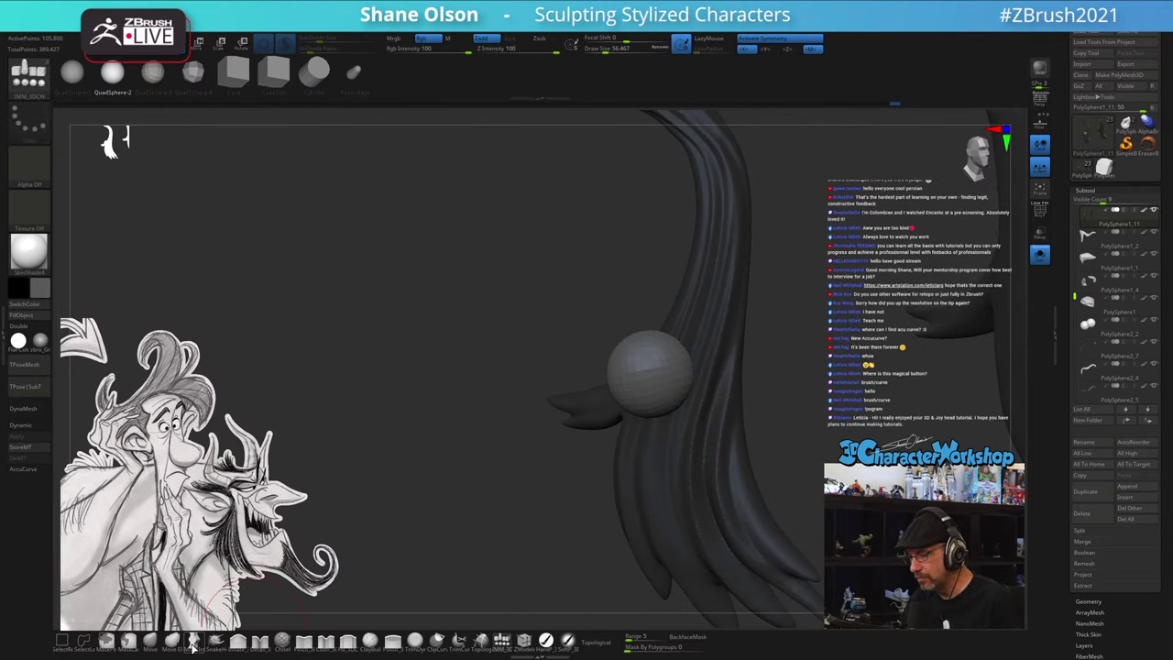
- Undo the sphere inserted over the side strand
key(shift)
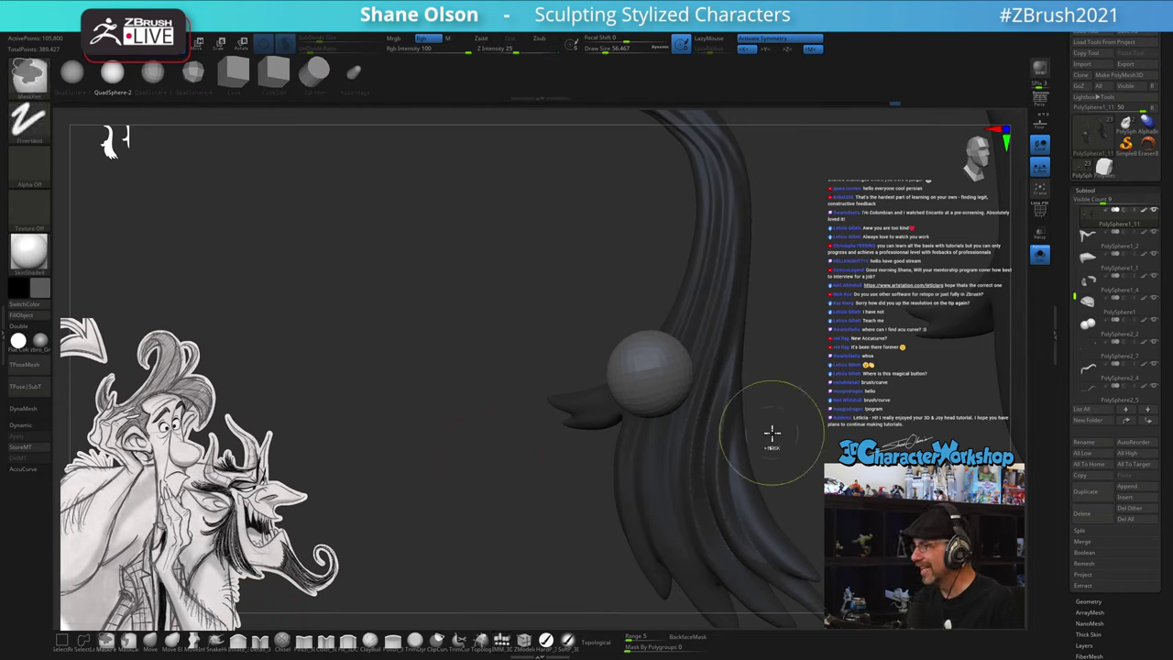
key(ctrl+z)
key(ctrl+z)
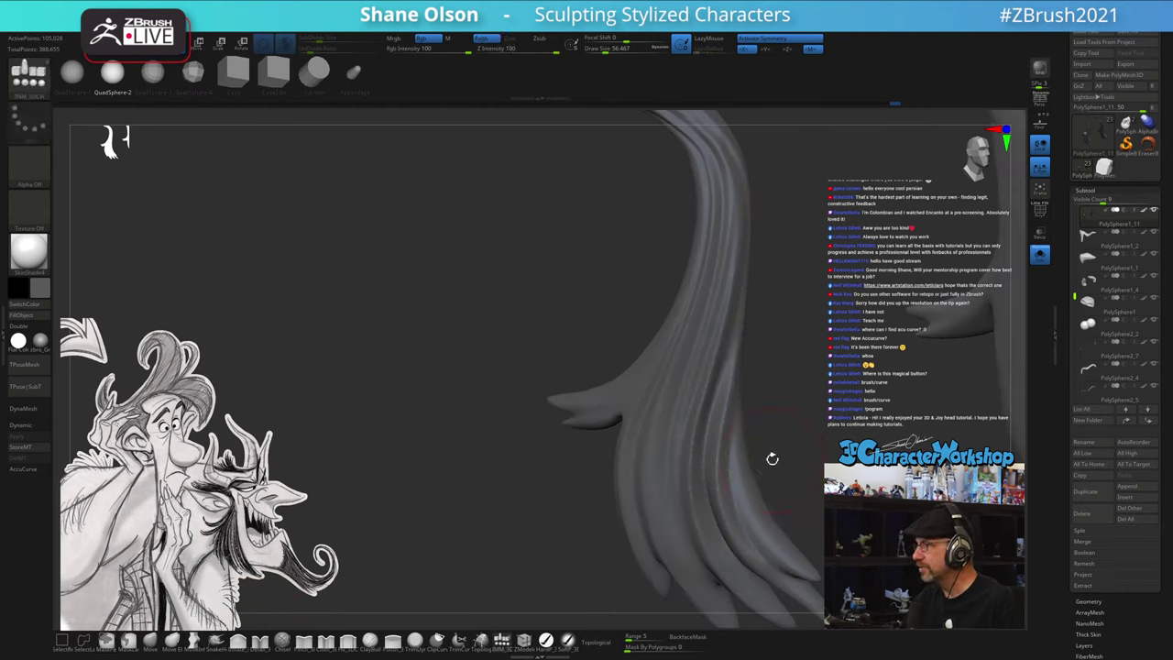
- Bend the forked side strand's tip upward using the infinite-depth Move brush at a draw size of about 80
drag(772, 458, 809, 492)
alt+drag(782, 445, 817, 434)
click(194, 641)
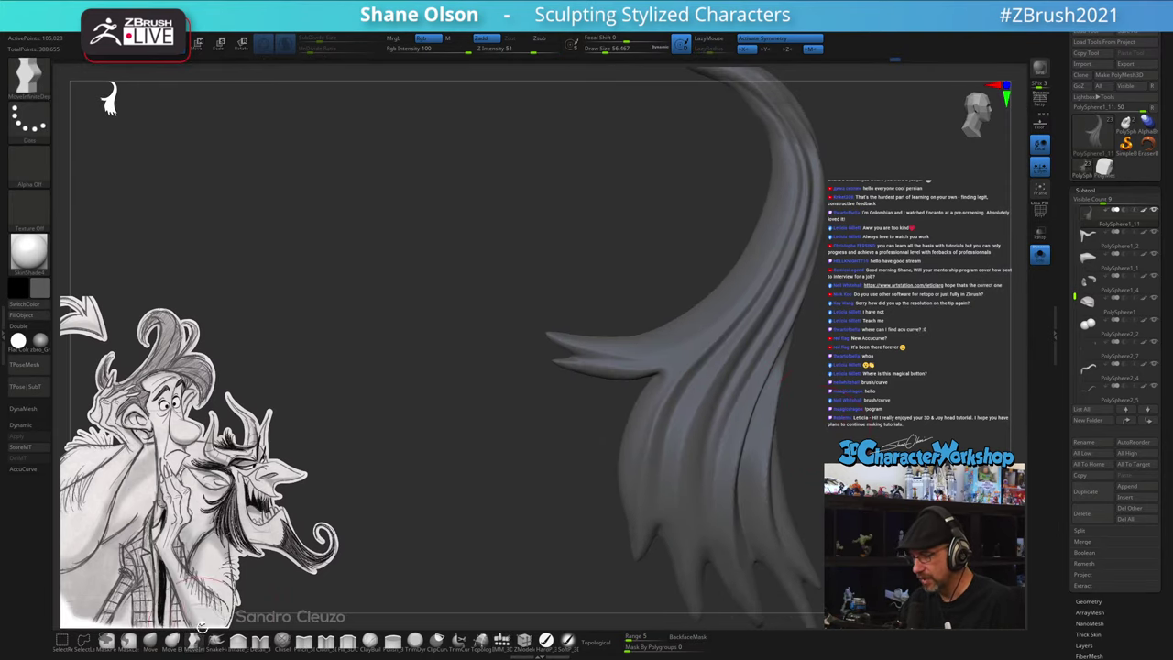
key(s)
drag(560, 461, 568, 461)
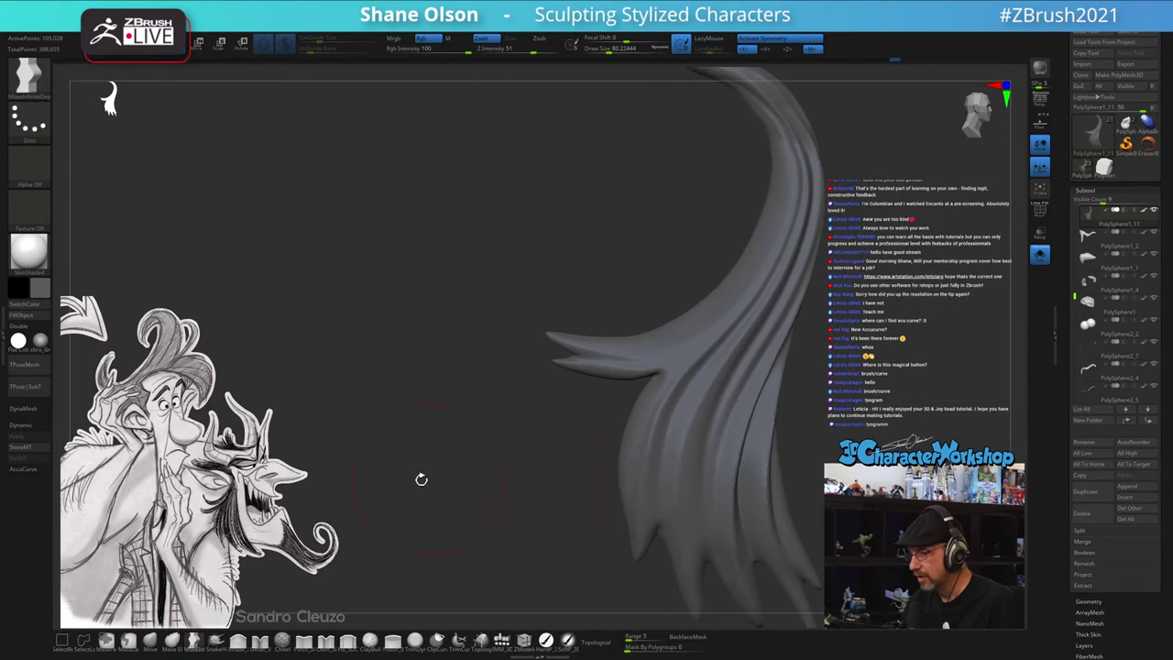
mouse_move(558, 329)
mouse_down()
mouse_move(560, 317)
mouse_move(582, 335)
mouse_move(576, 313)
mouse_move(615, 314)
mouse_move(581, 335)
mouse_move(570, 309)
mouse_up()
- Reshape the side strand's upper edge into a smoother curve into the main hair, using a draw size of about 77
key(s)
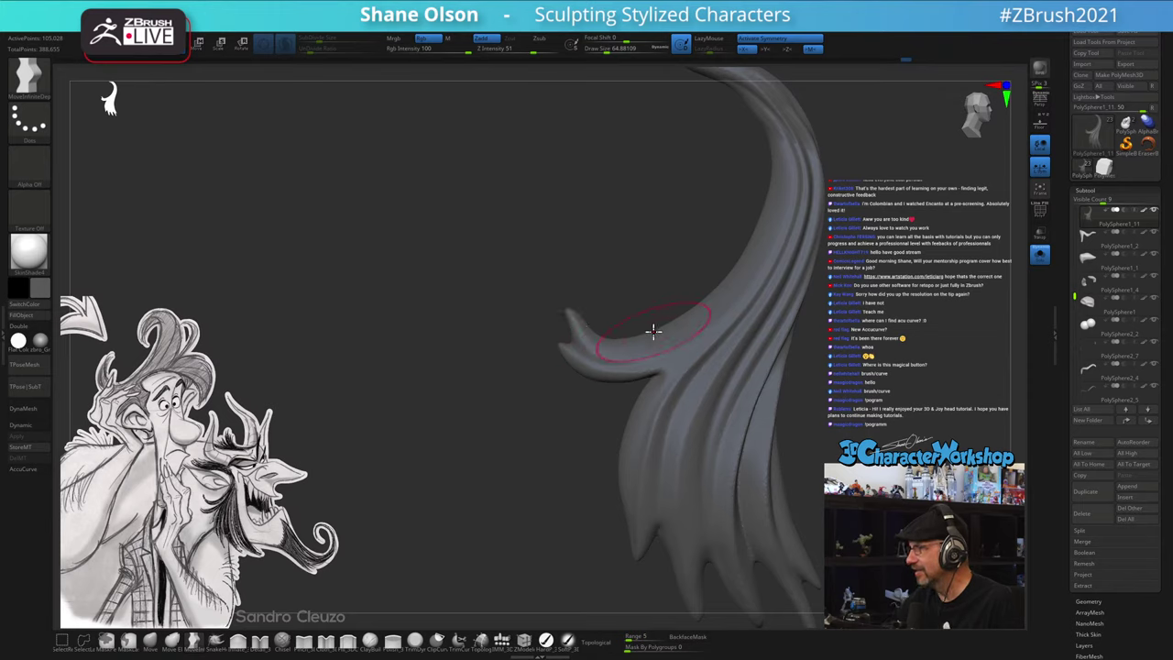
alt+right_drag(674, 334, 645, 342)
key(s)
drag(654, 348, 657, 348)
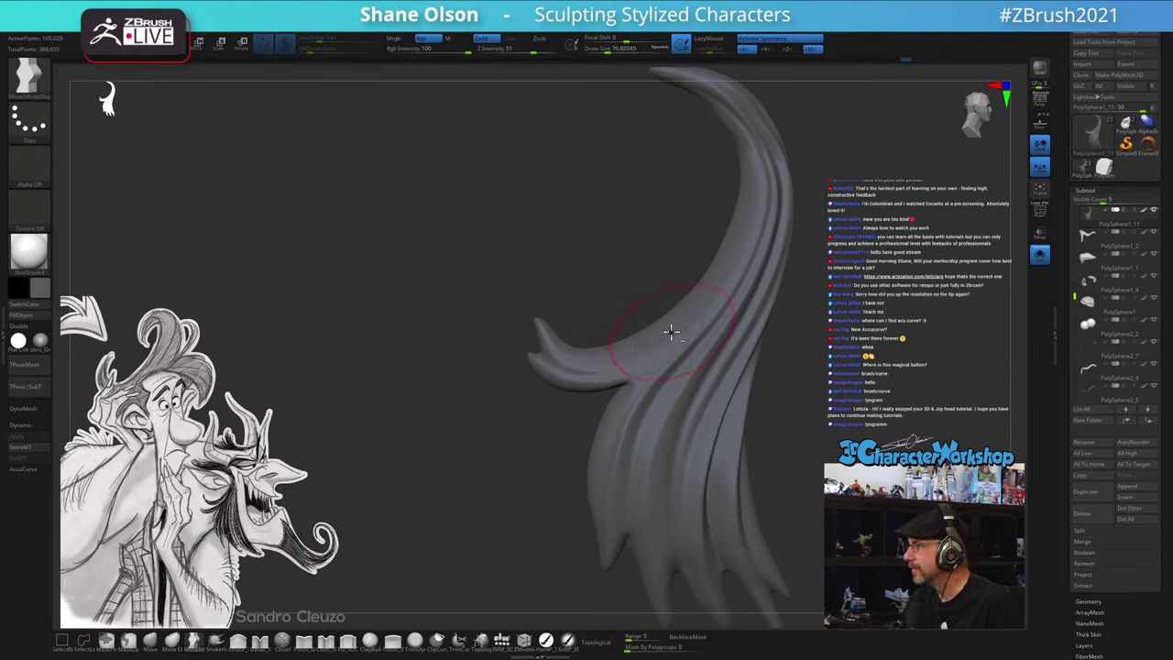
alt+right_drag(670, 336, 651, 354)
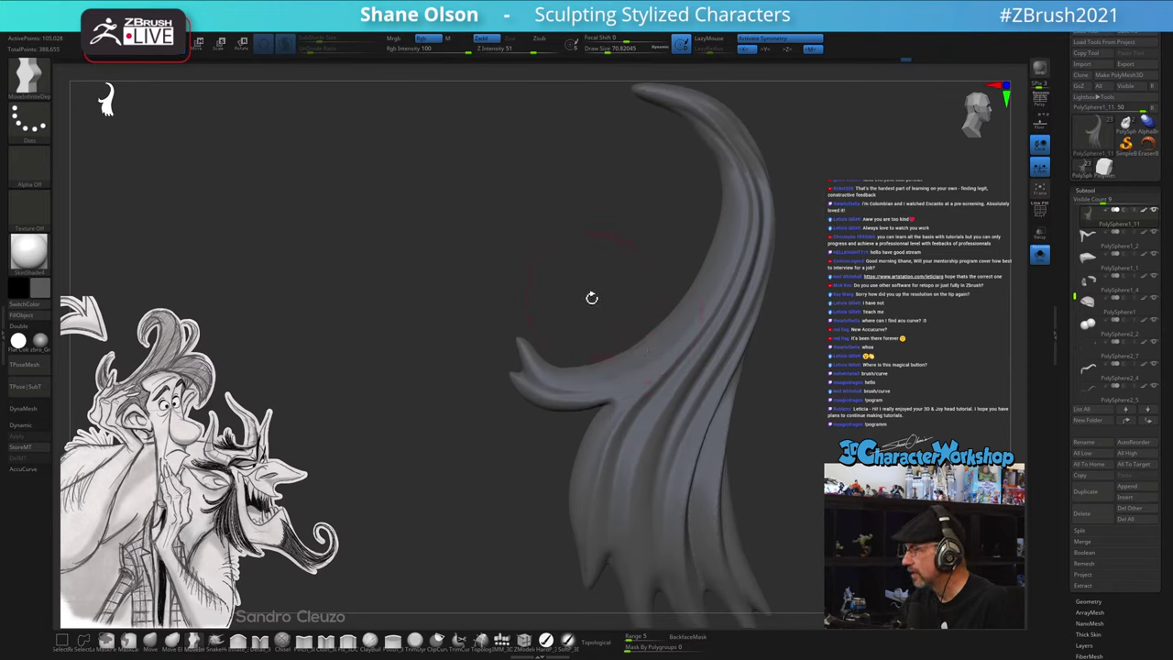
- Reduce the draw size to about 51 and stretch the side strand's upper prong further upward
key(s)
mouse_move(589, 313)
mouse_down()
mouse_move(515, 331)
mouse_move(538, 334)
mouse_up()
key(s)
key(s)
key(s)
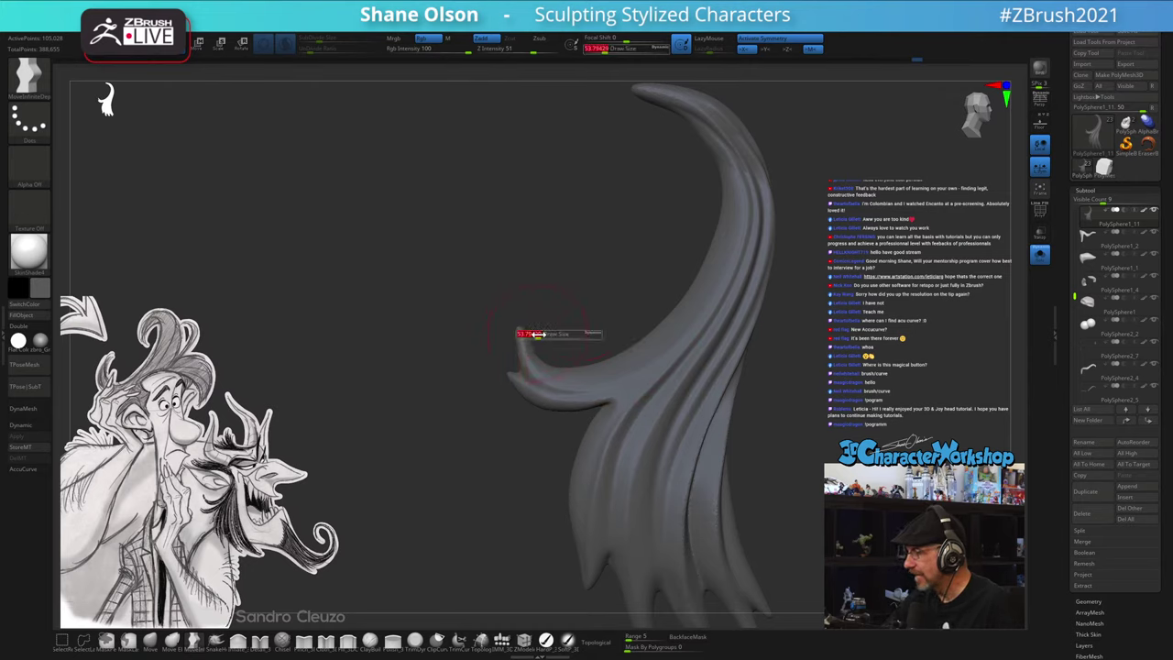
click(525, 335)
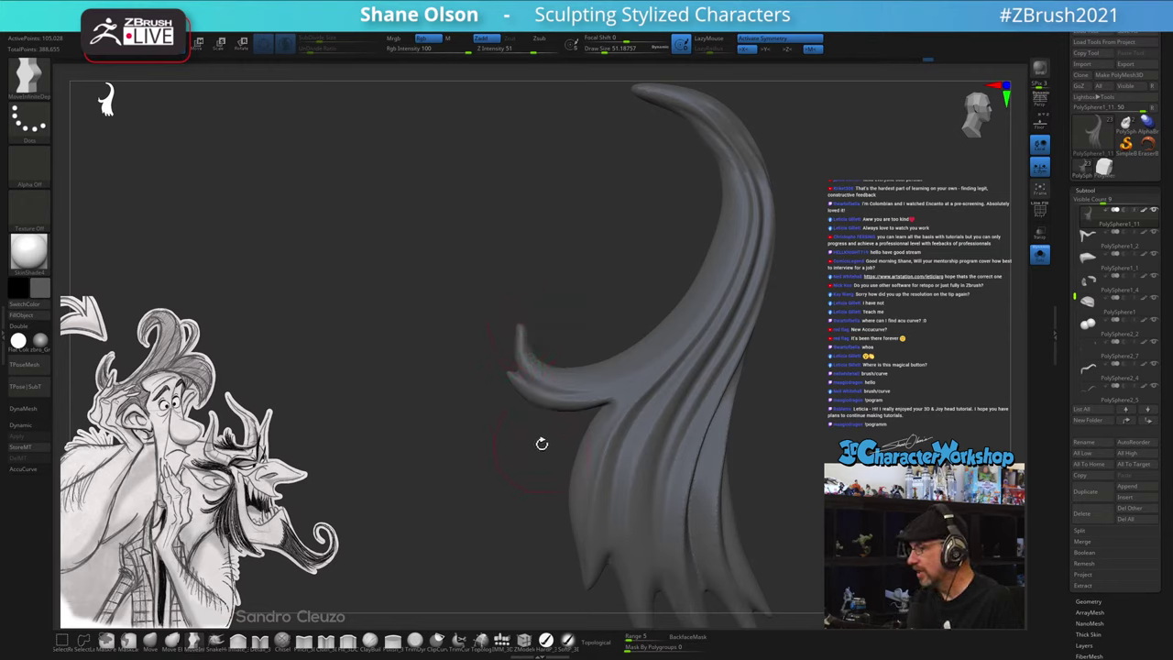
- Set the infinite-depth Move brush's draw size to about 49 and turn on AccuCurve
key(s)
click(553, 327)
alt+drag(557, 295, 551, 314)
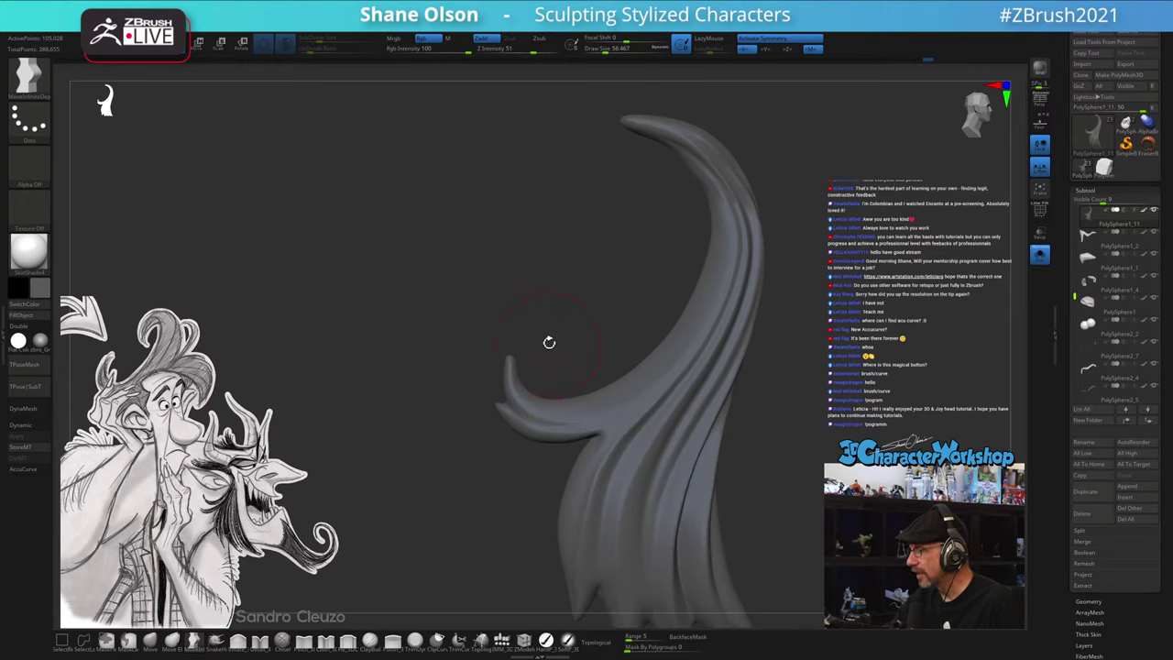
key(s)
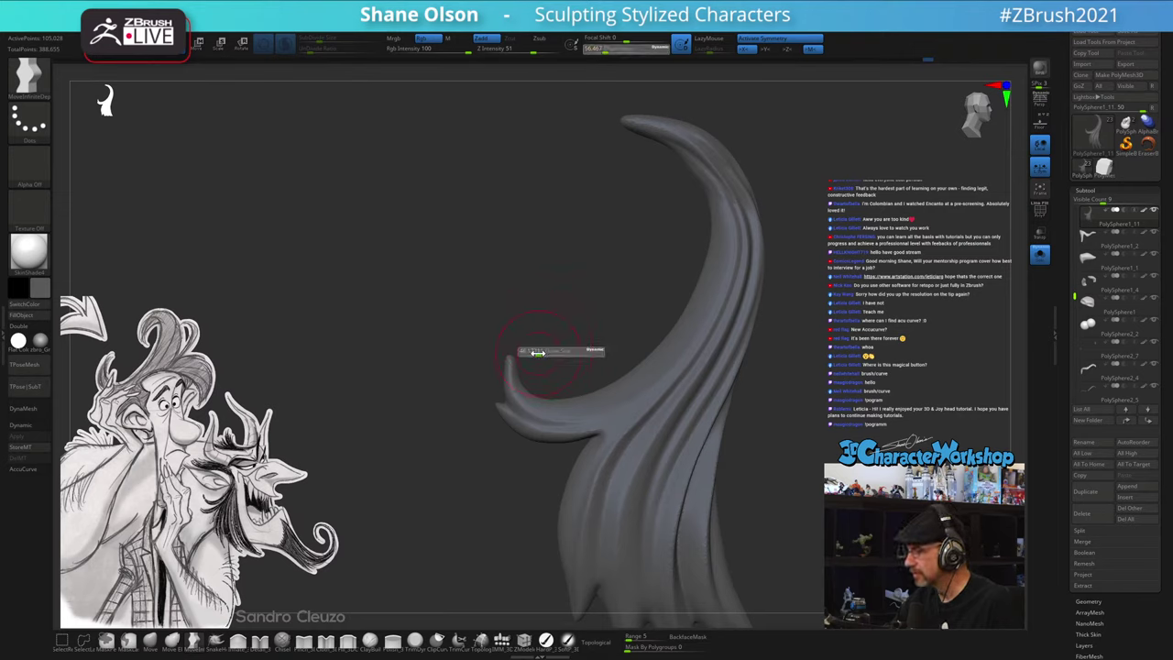
click(537, 351)
key(s)
click(536, 358)
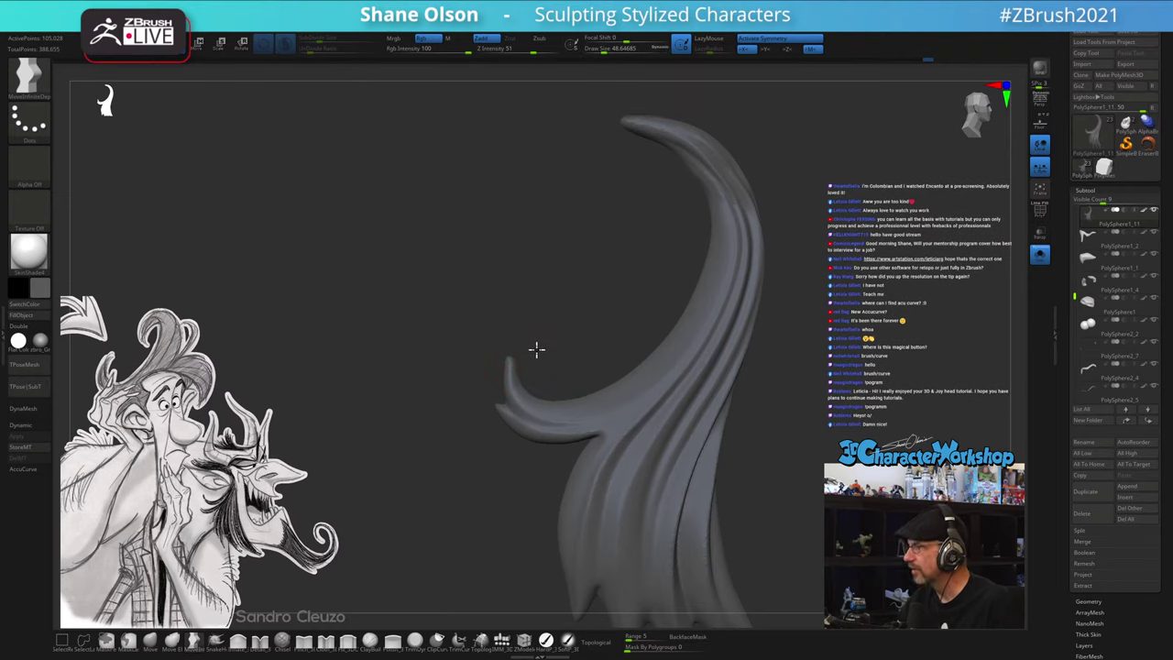
alt+drag(537, 348, 538, 358)
key(s)
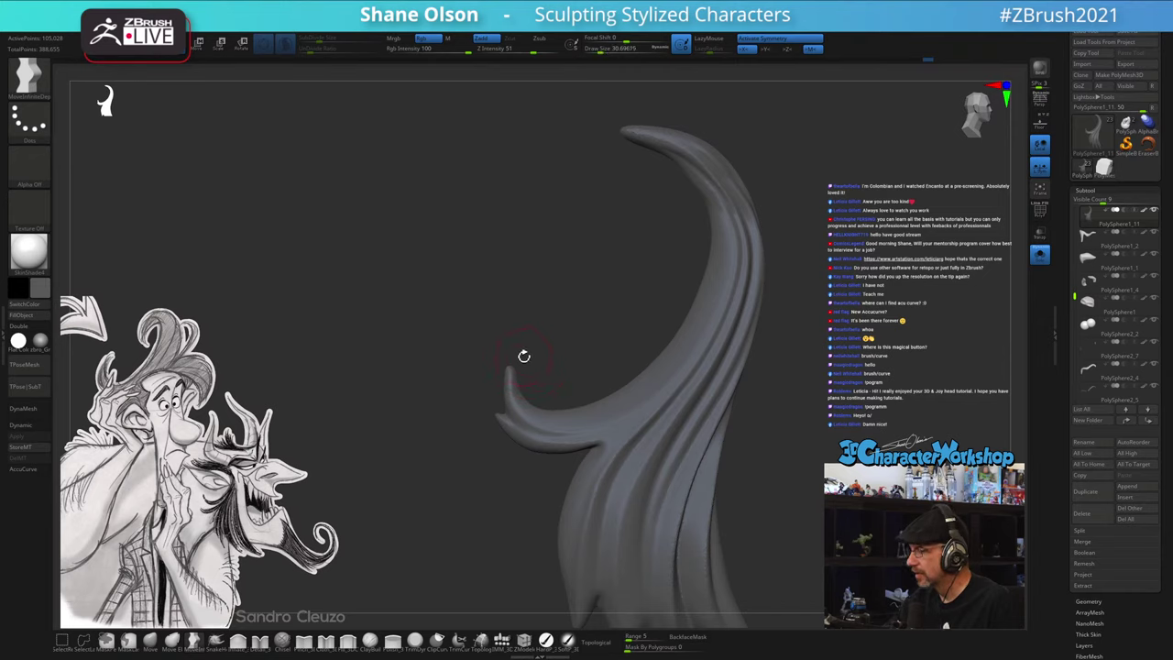
key(s)
click(48, 468)
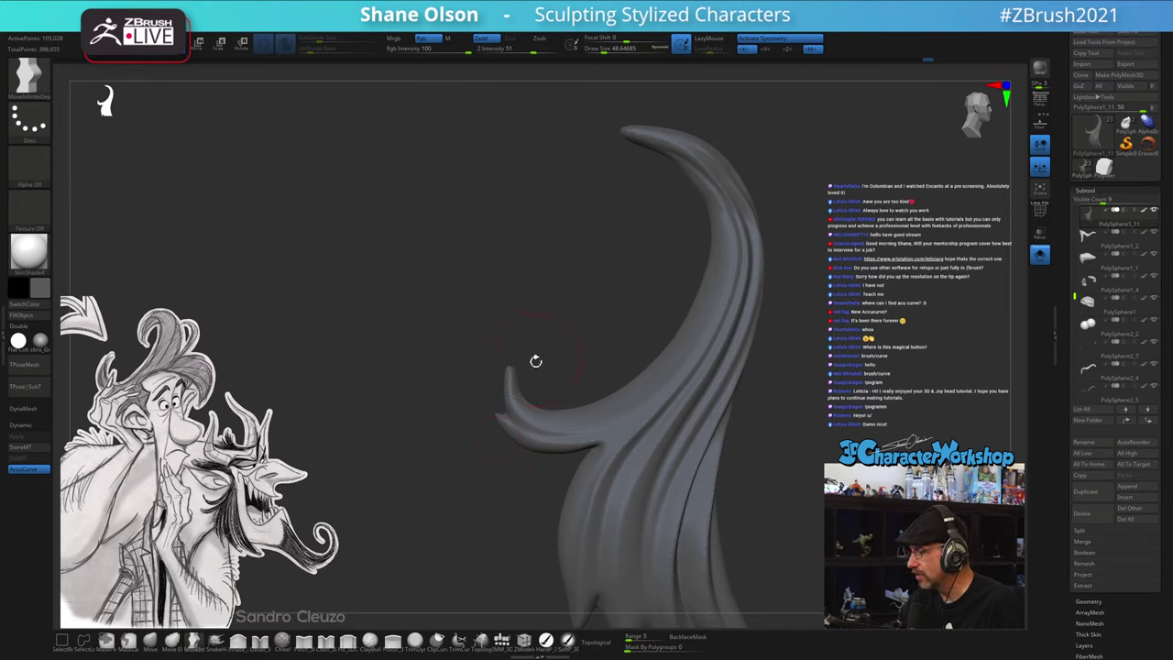
- Try to bend the side strand's upper prong inward with AccuCurve on, raising the draw size to about 54
mouse_move(513, 366)
mouse_down()
mouse_move(523, 350)
mouse_move(536, 363)
mouse_up()
key(s)
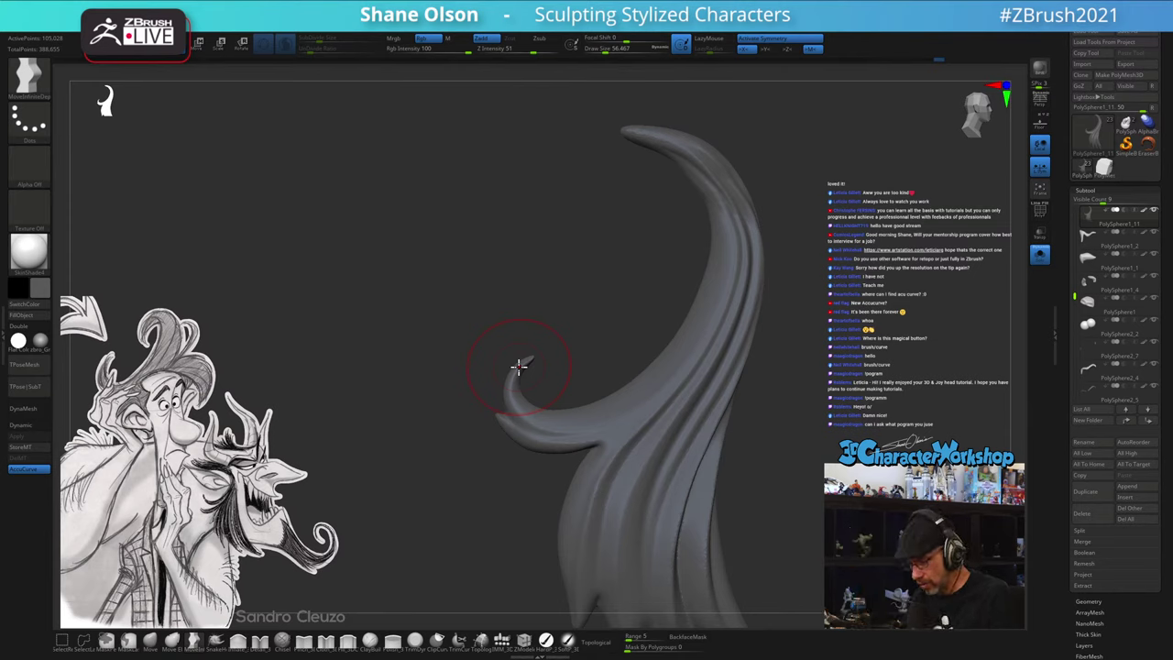
key(ctrl)
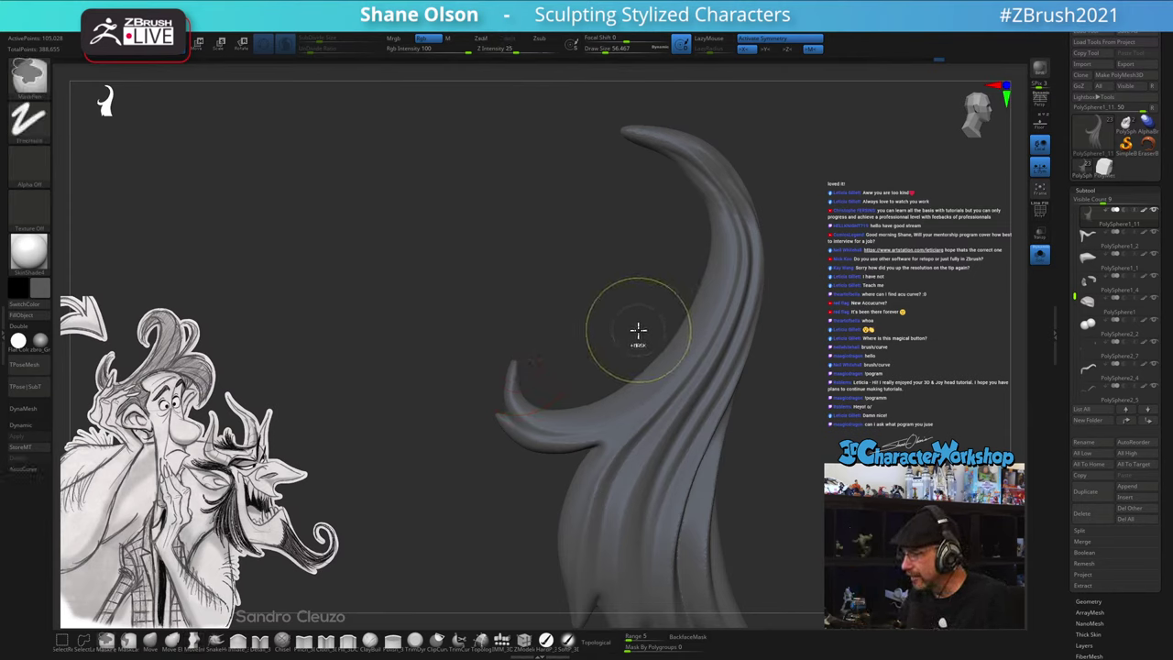
- Try to pull the upper prong's tip inward using the Move brush with AccuCurve off and a draw size of about 44
click(150, 640)
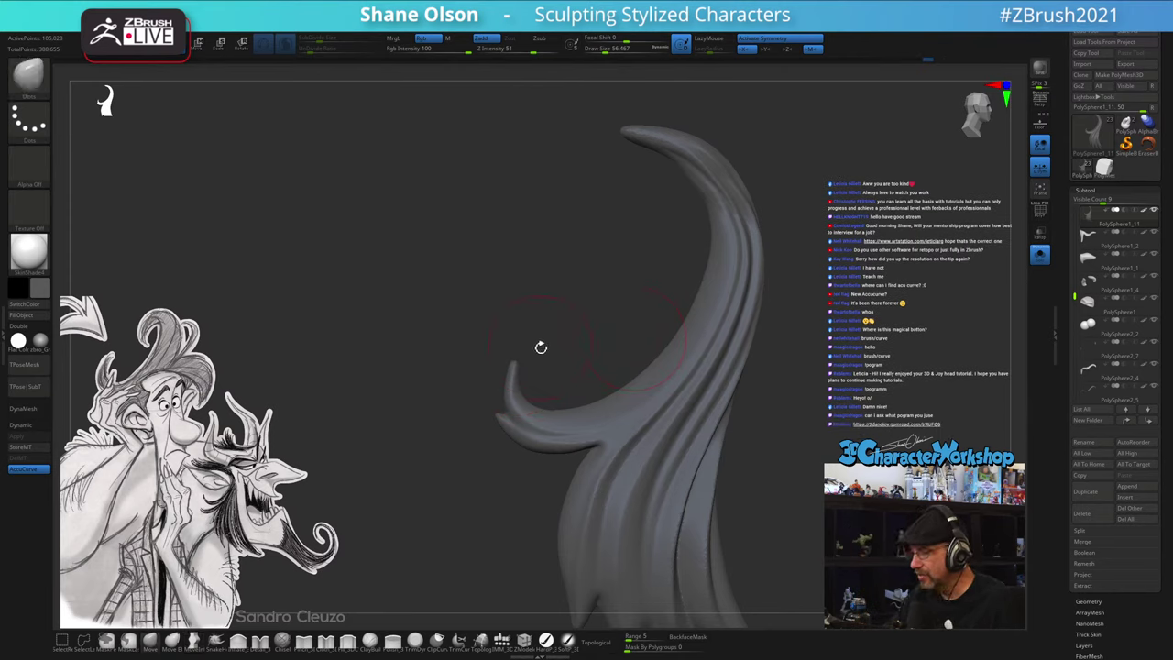
click(37, 474)
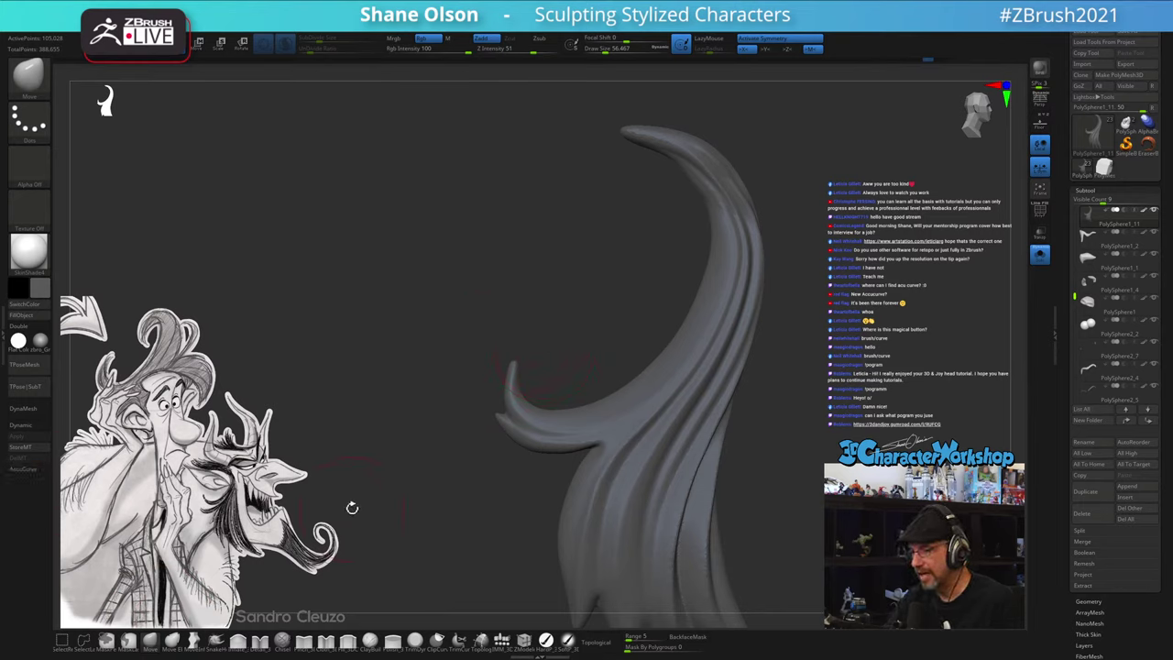
key(s)
click(559, 360)
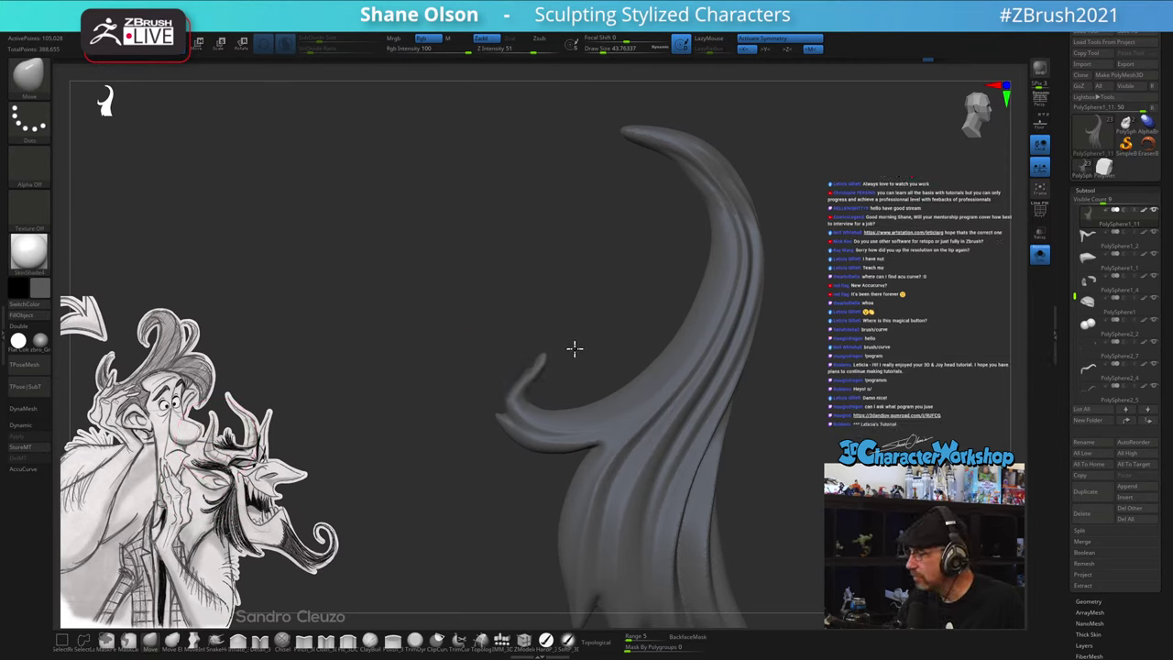
mouse_move(498, 358)
mouse_down()
mouse_move(579, 349)
mouse_move(431, 343)
mouse_move(616, 342)
mouse_up()
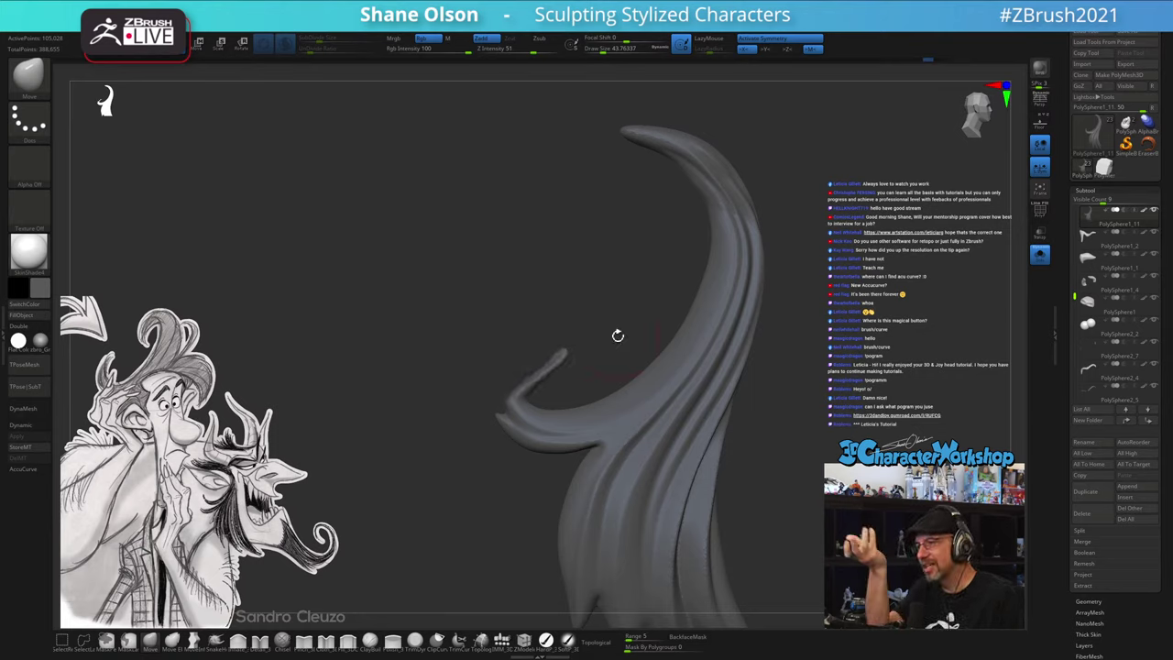
key(ctrl+z)
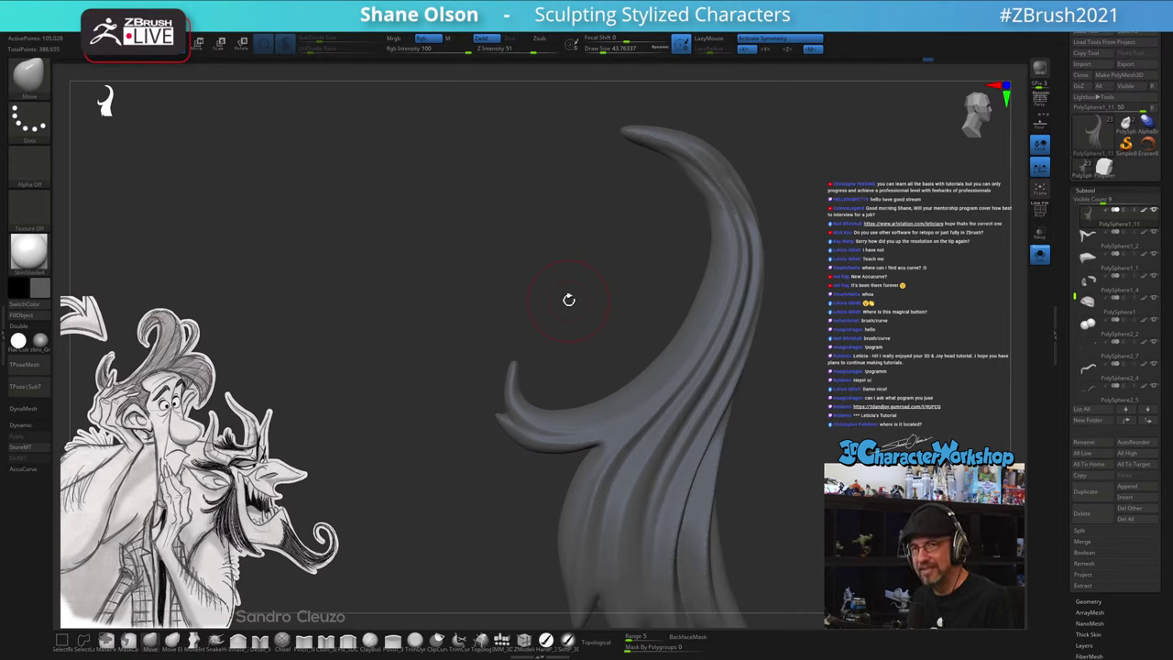
drag(558, 357, 583, 314)
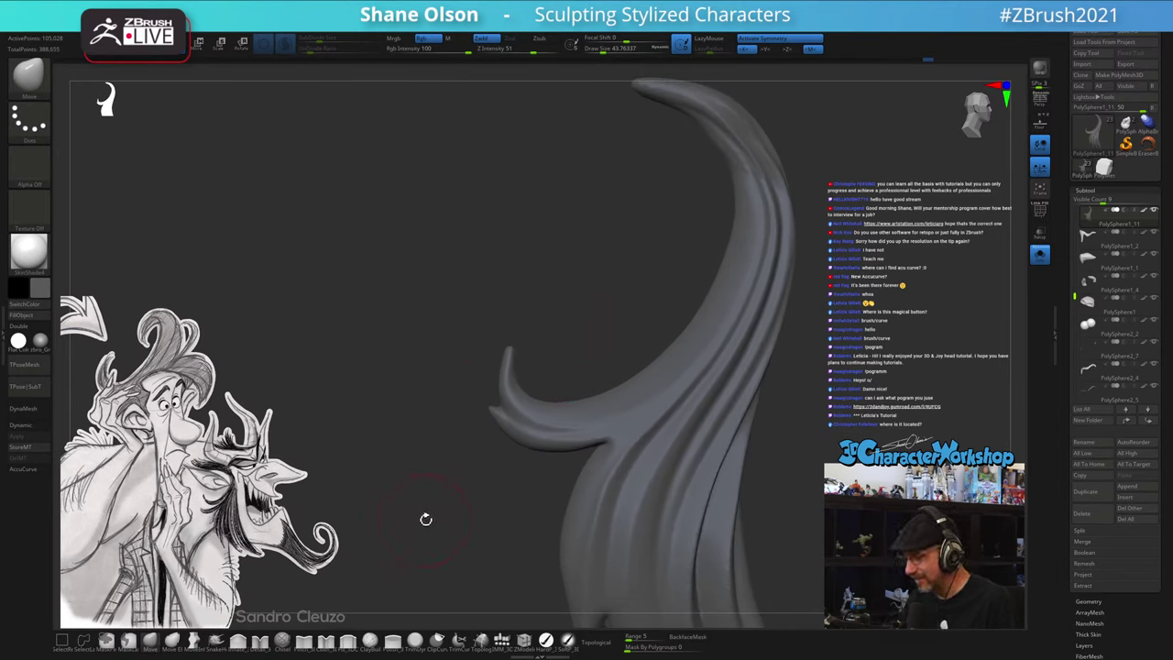
key(s)
drag(426, 520, 432, 520)
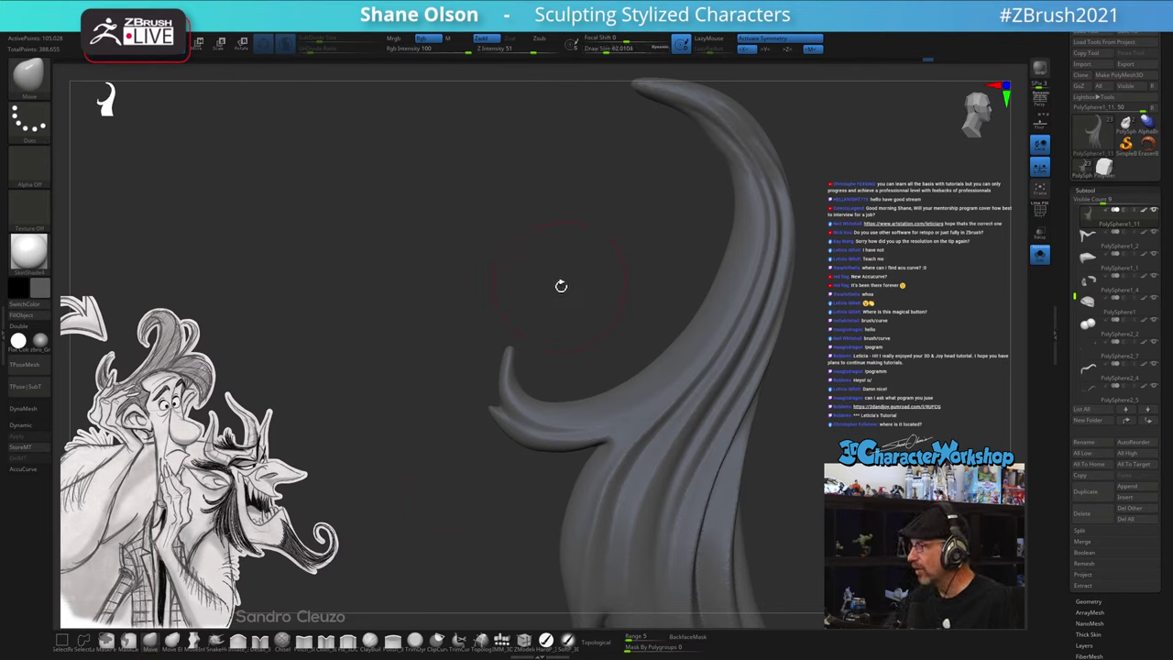
mouse_move(554, 295)
alt+mouse_down()
mouse_move(562, 281)
mouse_move(555, 301)
mouse_move(566, 300)
alt+mouse_up()
key(s)
key(s)
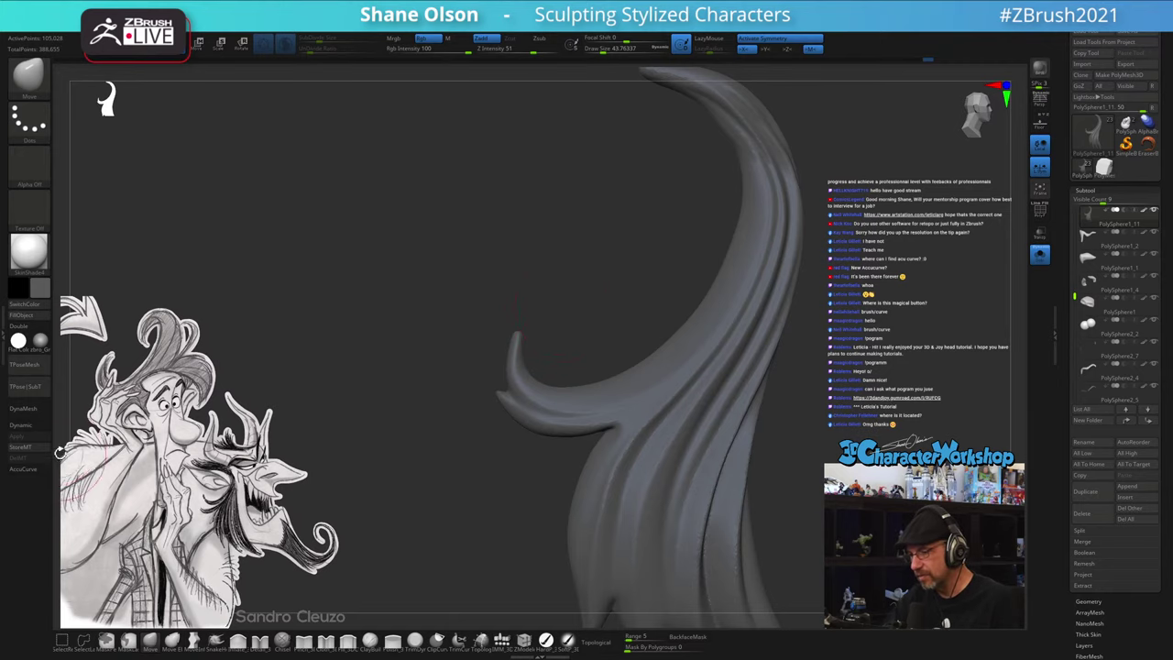
- Curl the side strand's upper prong inward with the infinite-depth Move brush and AccuCurve at a draw size of about 51, smoothing the tip
click(193, 640)
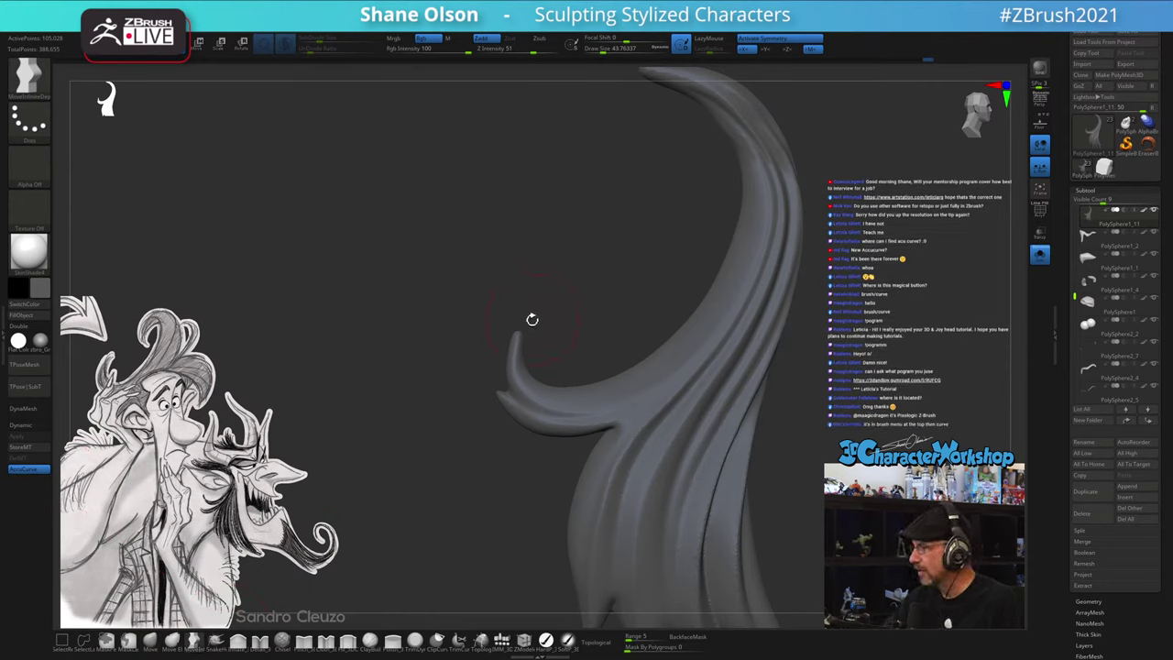
mouse_move(518, 330)
mouse_down()
mouse_move(534, 320)
mouse_move(560, 335)
mouse_up()
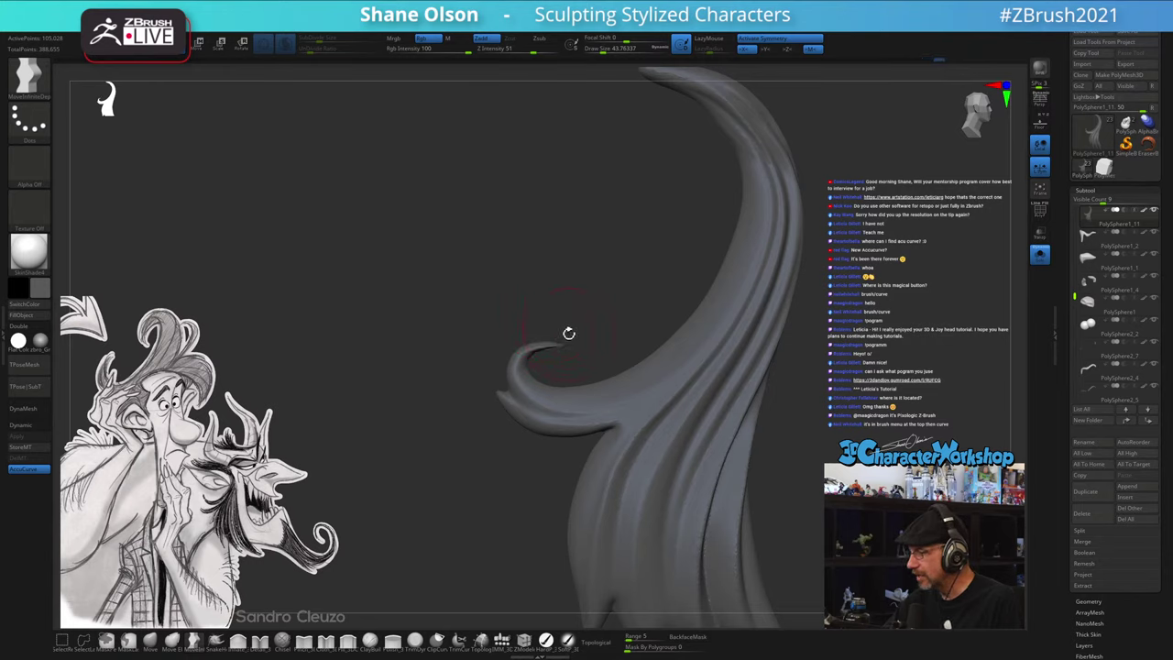
key(s)
click(576, 318)
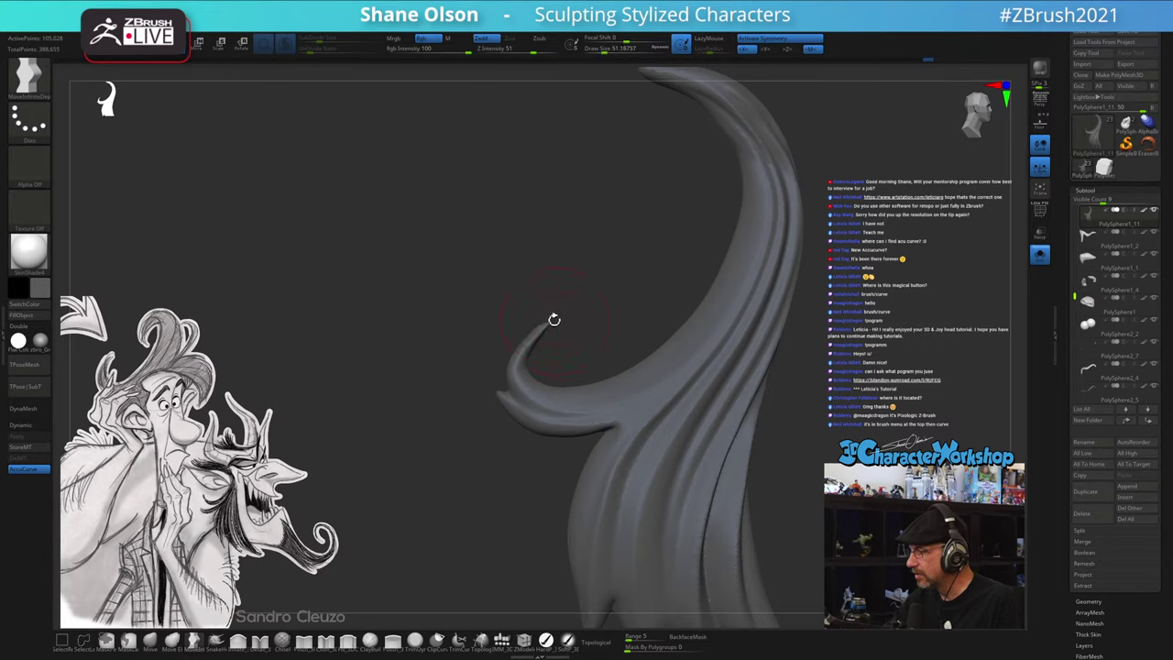
drag(553, 320, 557, 299)
key(ctrl+z)
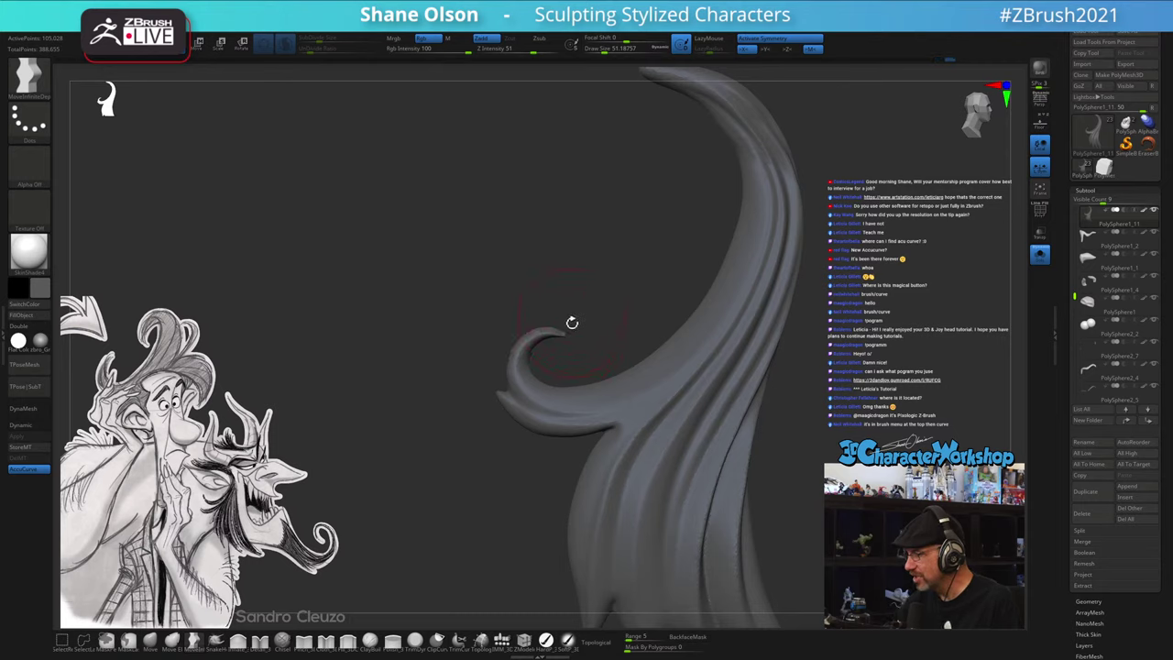
shift+drag(552, 335, 571, 335)
mouse_move(626, 308)
mouse_down()
mouse_move(605, 308)
mouse_move(630, 302)
mouse_up()
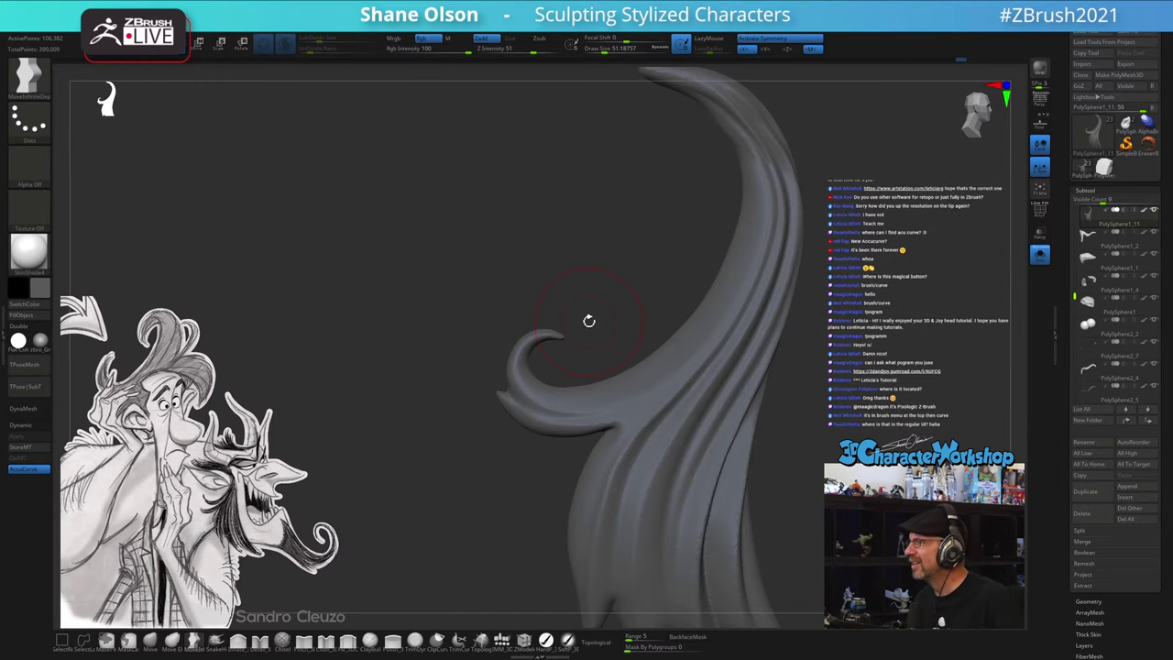
- Reduce the draw size to about 37 and hide the sketch reference image
mouse_move(550, 290)
mouse_down()
mouse_move(577, 281)
mouse_move(577, 245)
mouse_up()
key(s)
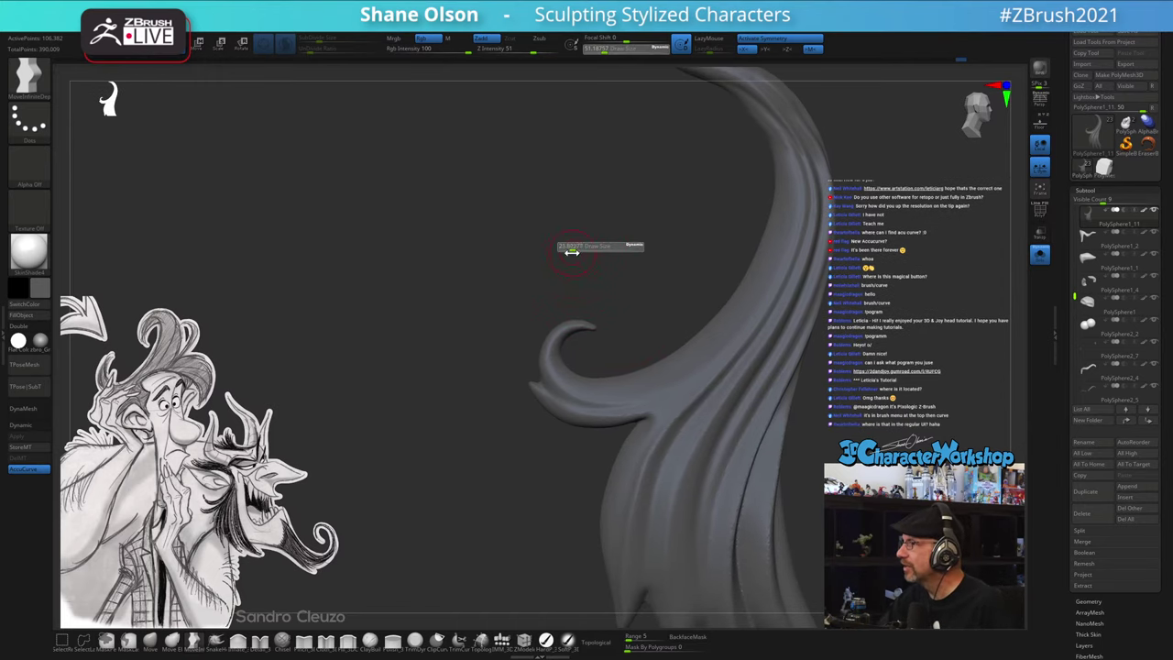
click(572, 251)
key(s)
click(582, 249)
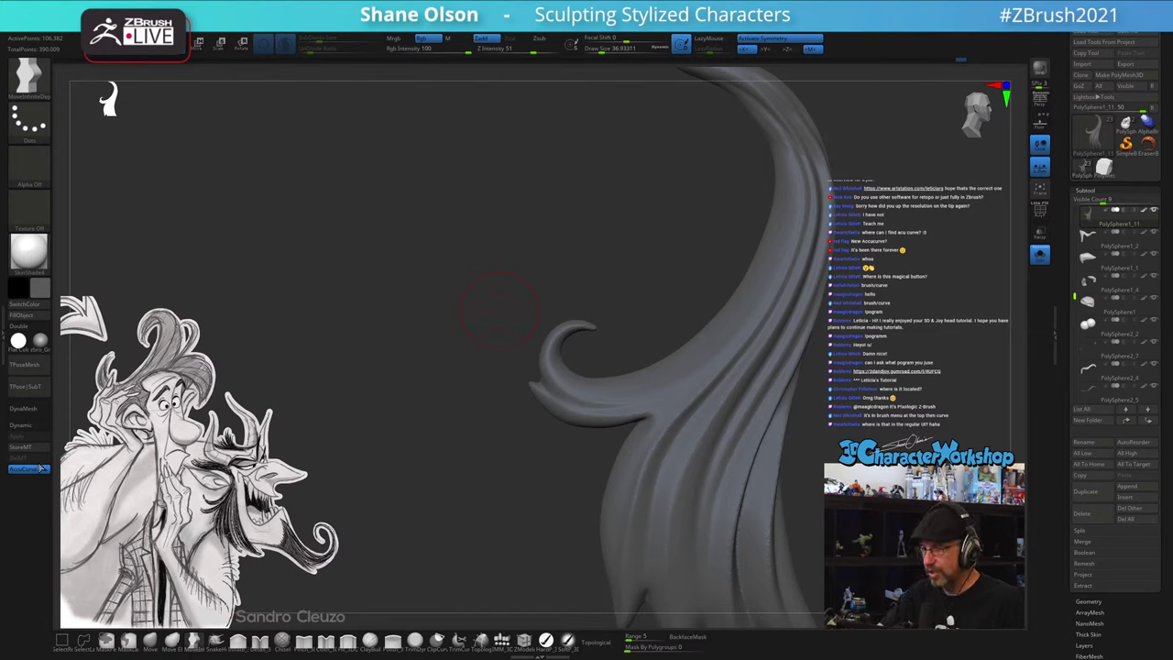
key(ctrl)
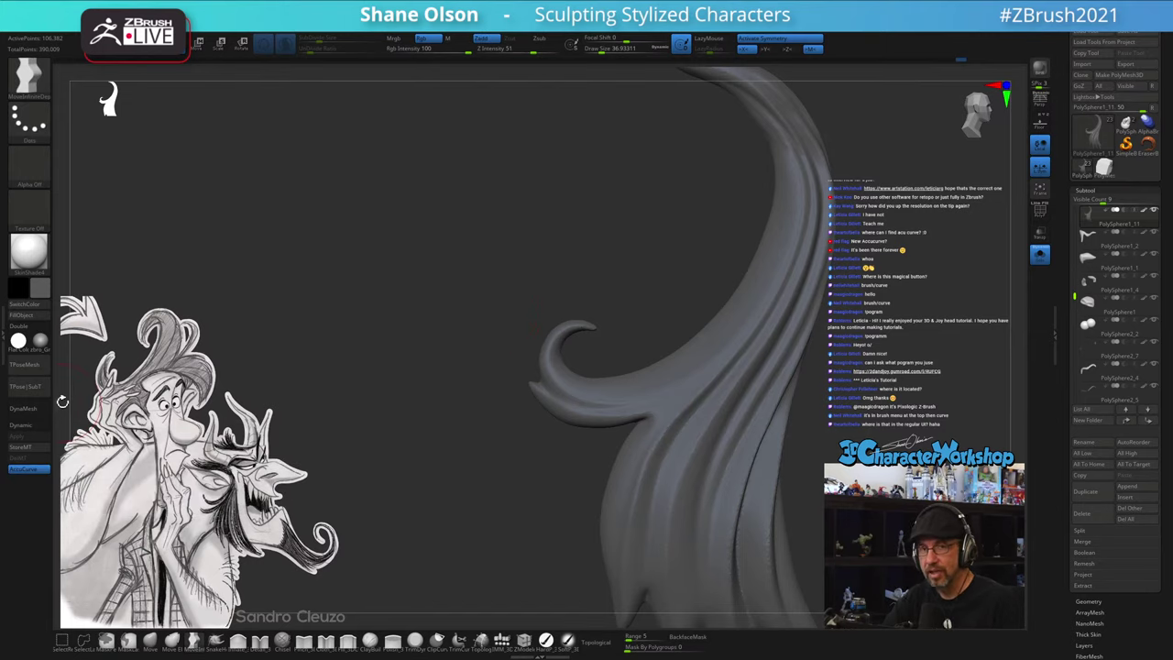
key(shift+z)
alt+drag(297, 396, 332, 370)
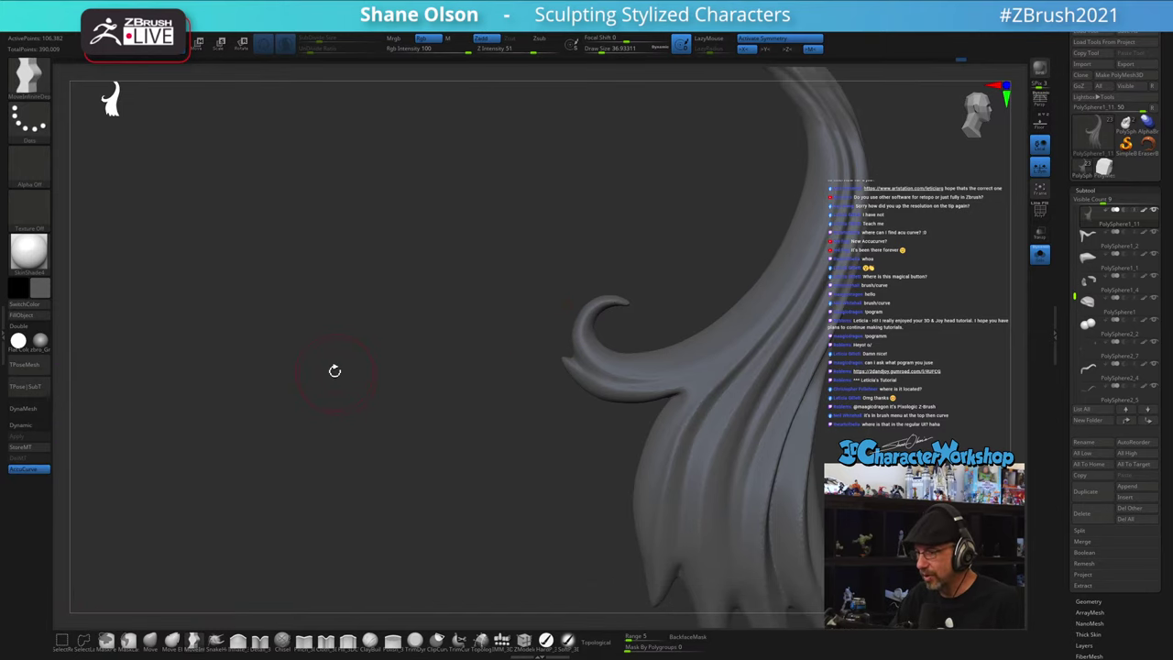
- Look up AccuCurve's help description and locate the option among the brush's curve settings, leaving it switched on
click(35, 470)
key(ctrl)
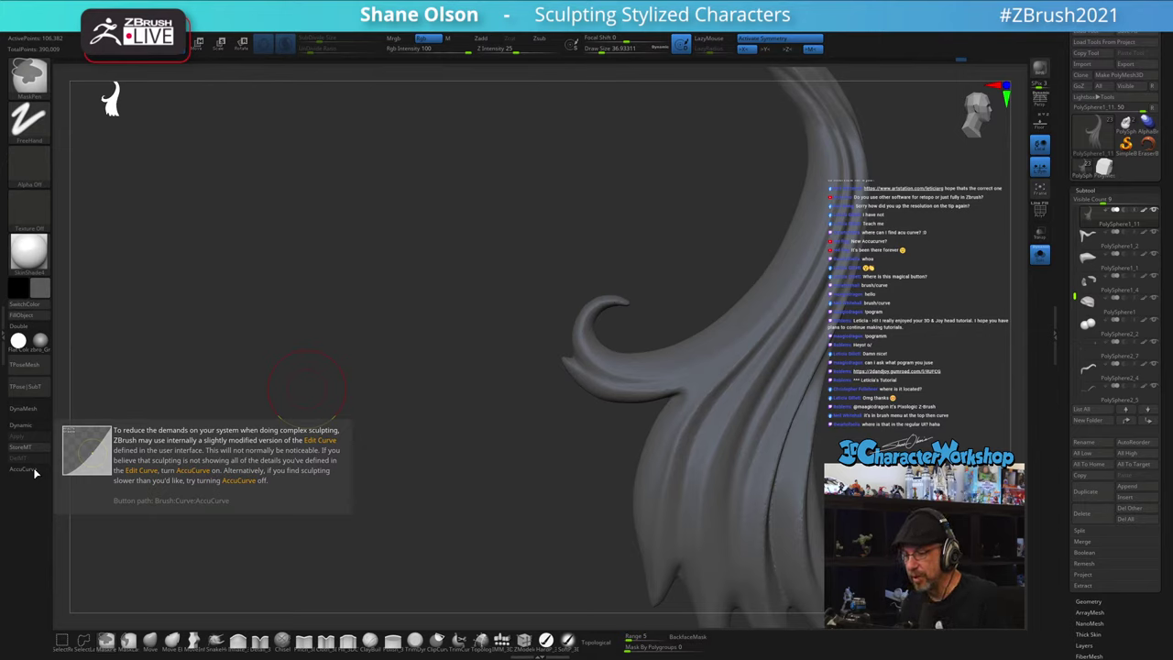
click(35, 470)
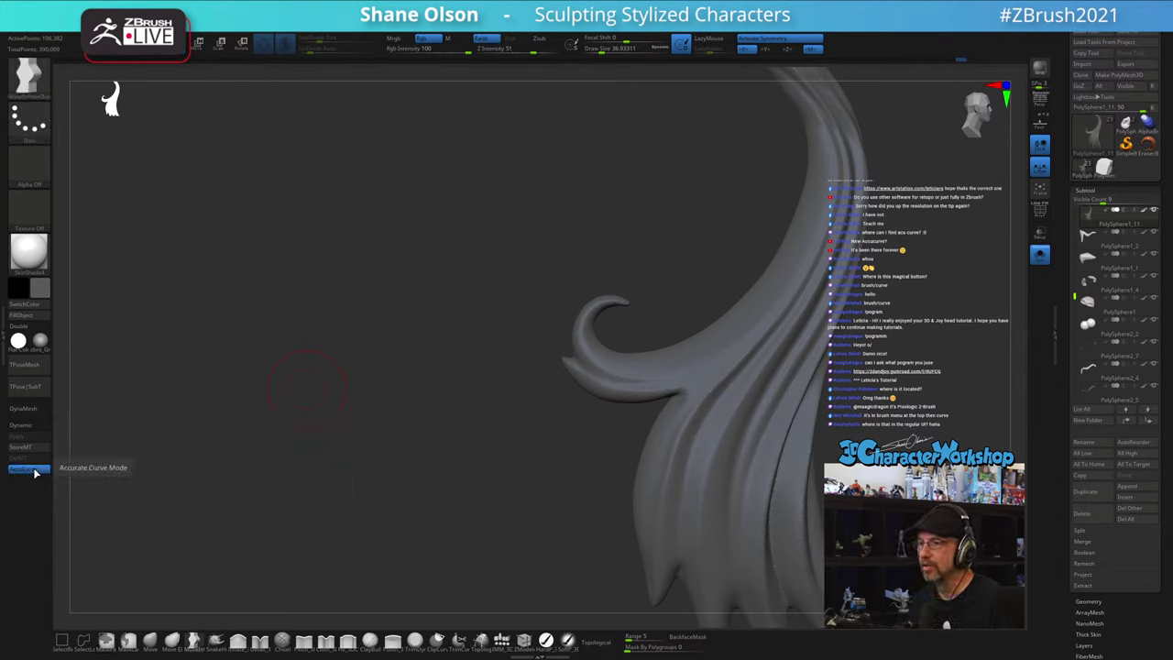
click(71, 34)
click(91, 303)
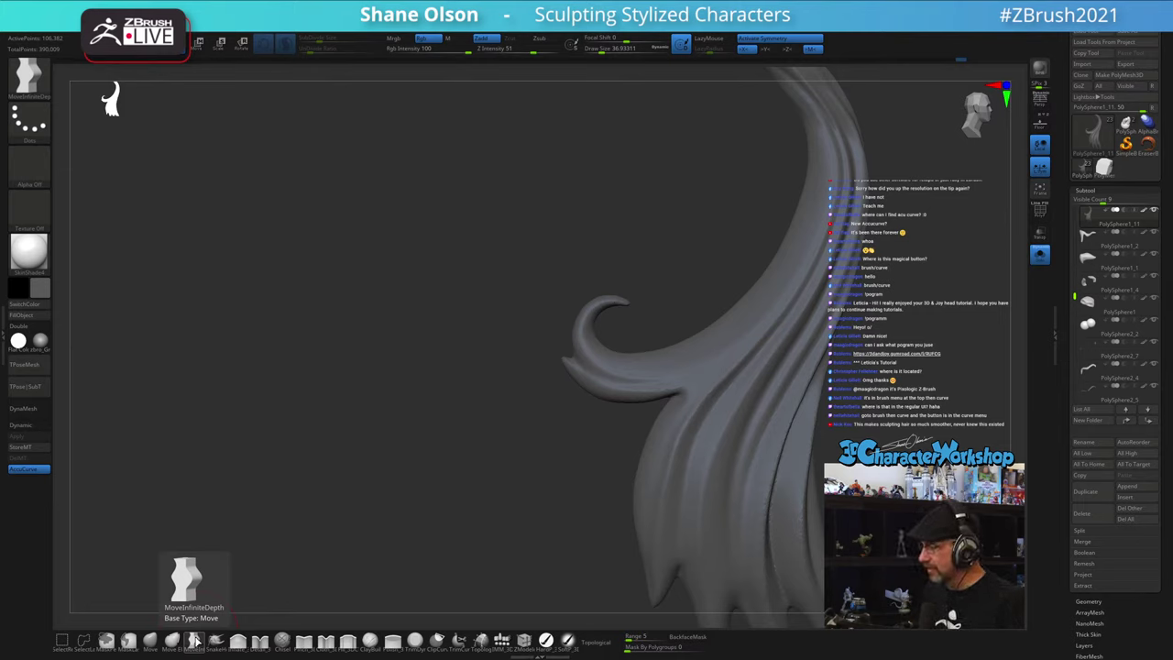
- Examine the curled side strand and the lower hair tips from several angles
ctrl+right_drag(854, 522, 811, 449)
right_drag(811, 449, 374, 590)
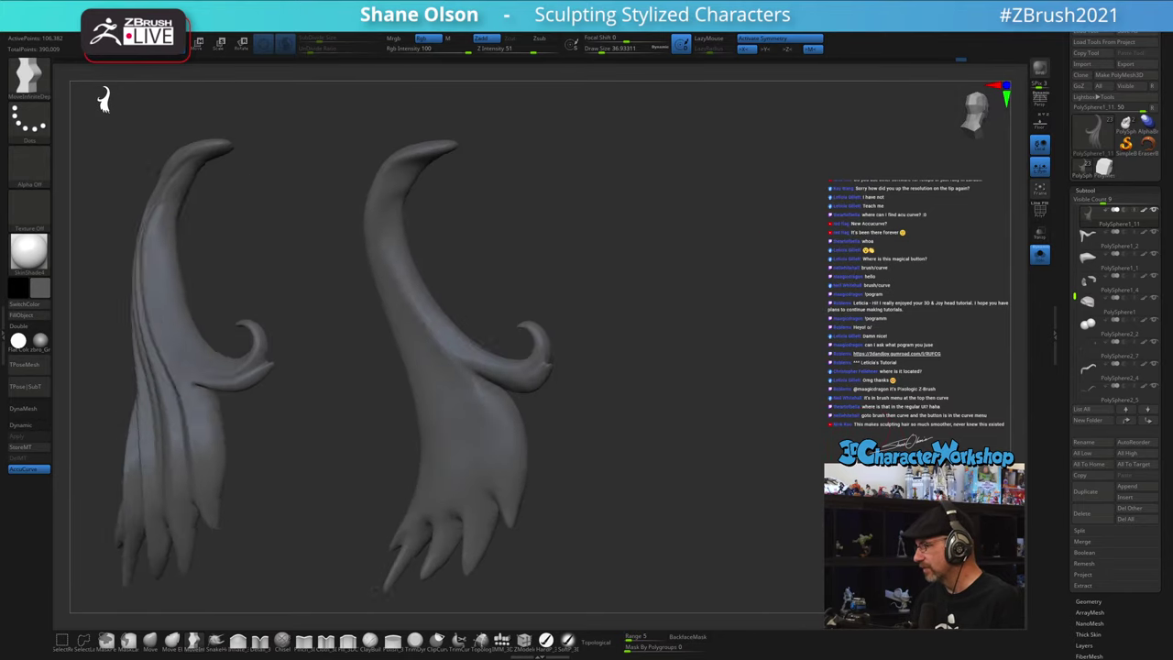
drag(825, 431, 785, 455)
key(ctrl)
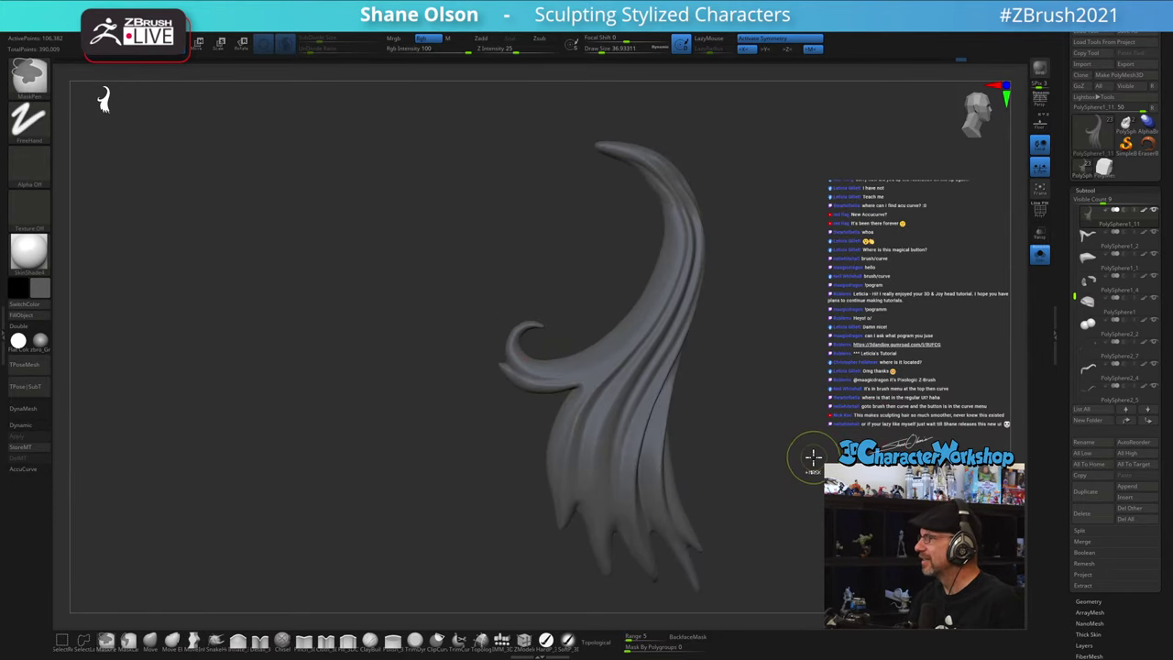
ctrl+right_drag(798, 432, 790, 466)
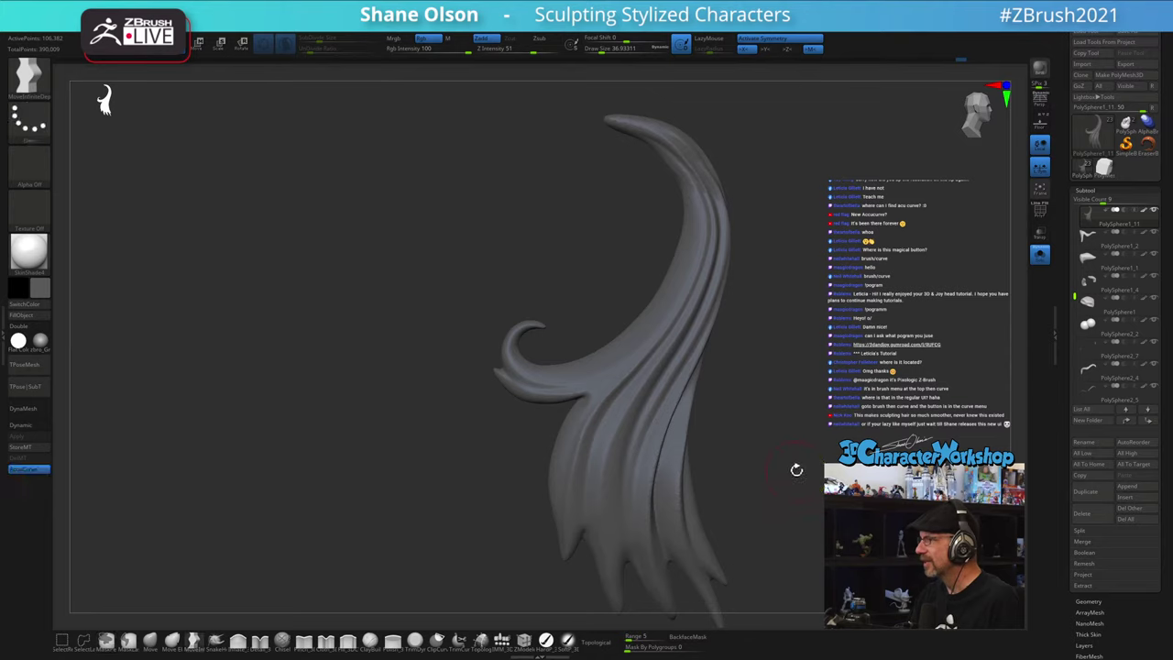
mouse_move(796, 469)
alt+mouse_down()
mouse_move(769, 450)
mouse_move(701, 456)
mouse_move(678, 403)
mouse_move(662, 405)
alt+mouse_up()
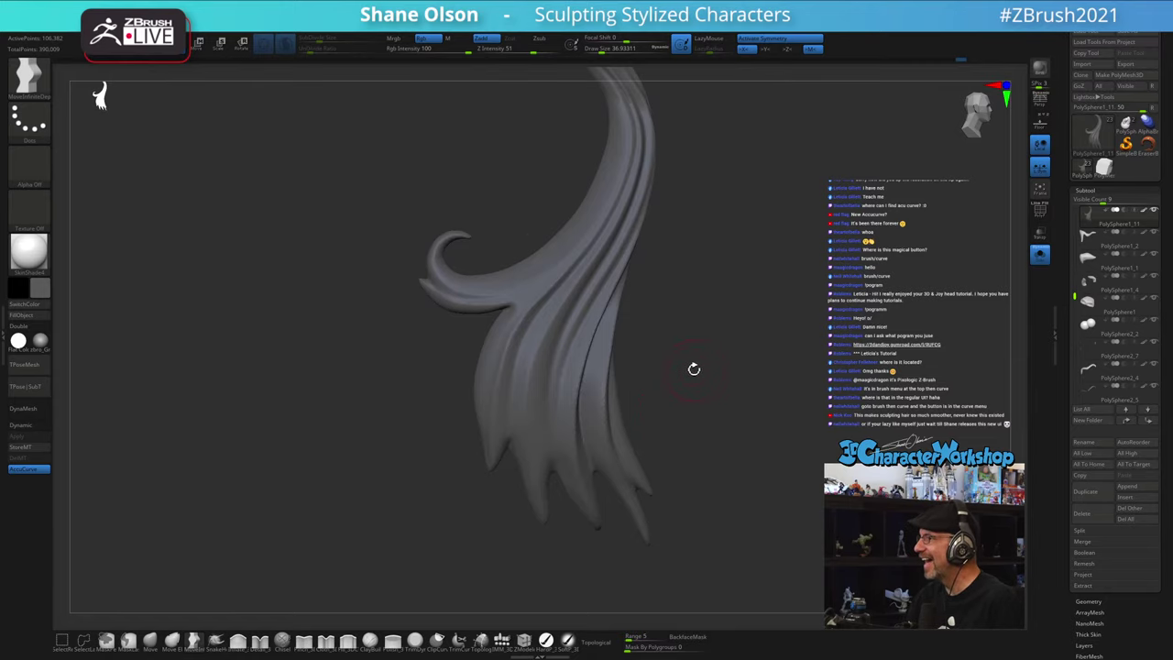
alt+drag(694, 370, 652, 345)
drag(841, 423, 859, 418)
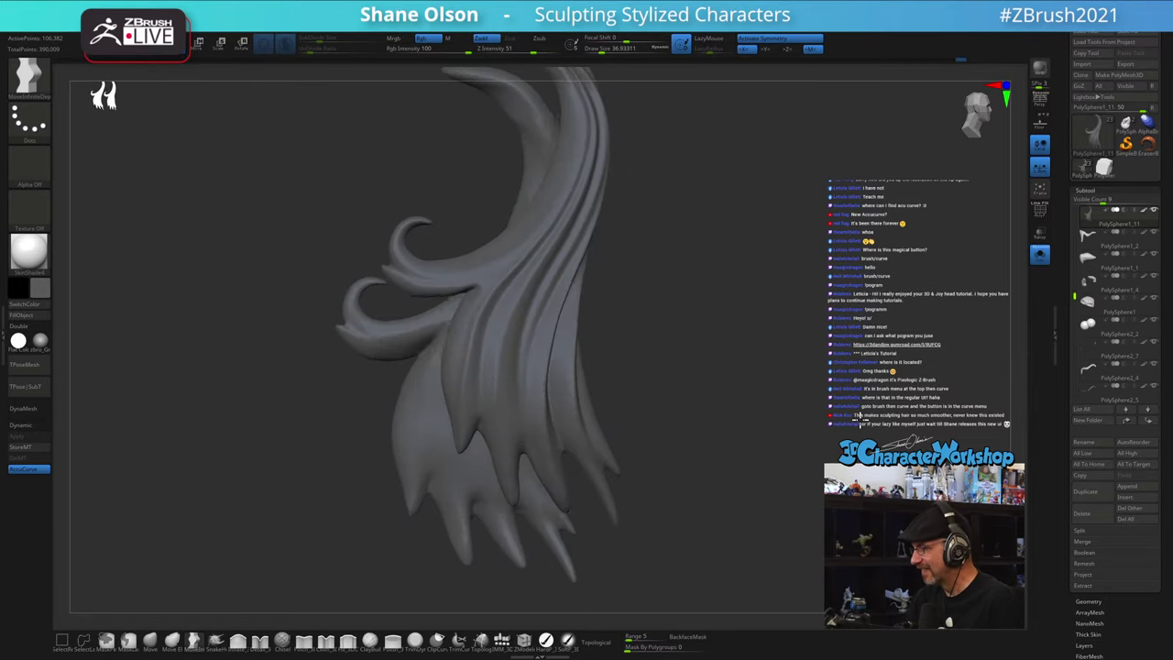
key(ctrl+z)
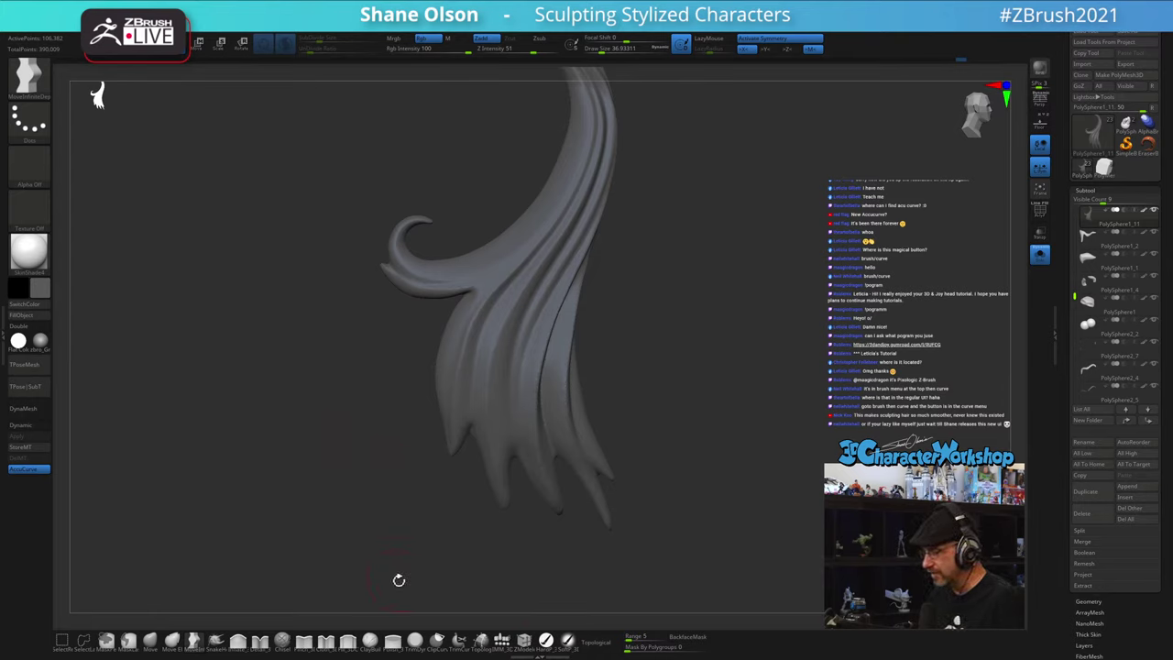
drag(342, 482, 336, 421)
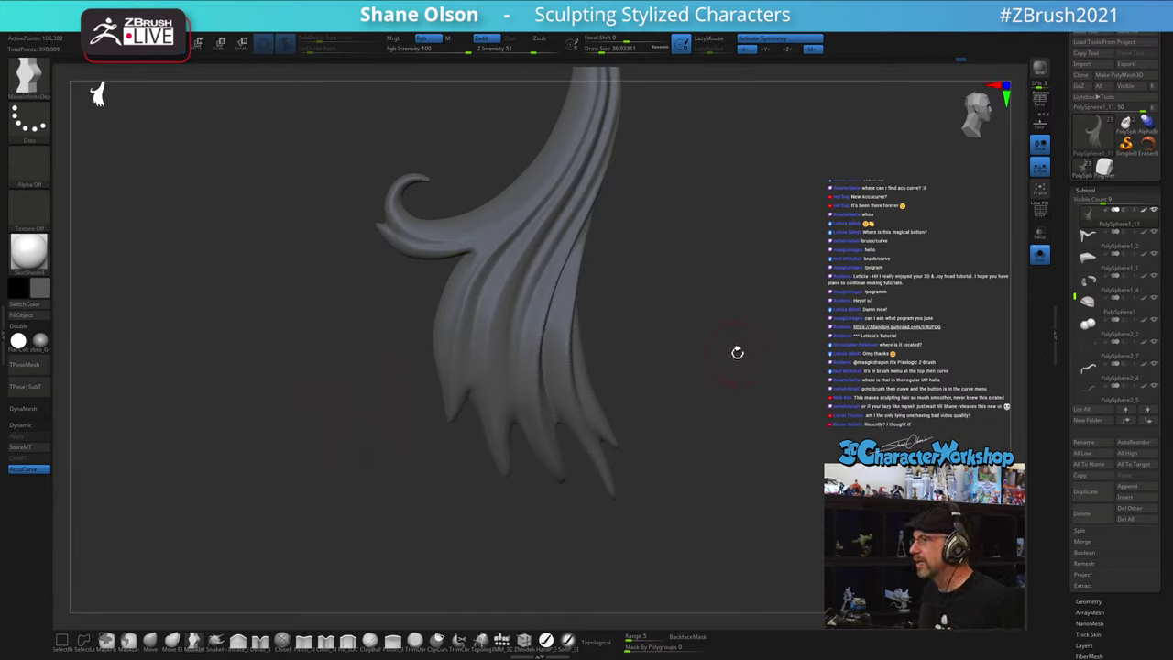
- Set the infinite-depth Move brush's draw size to about 46 for working on the lower hair tips
key(s)
drag(382, 570, 401, 535)
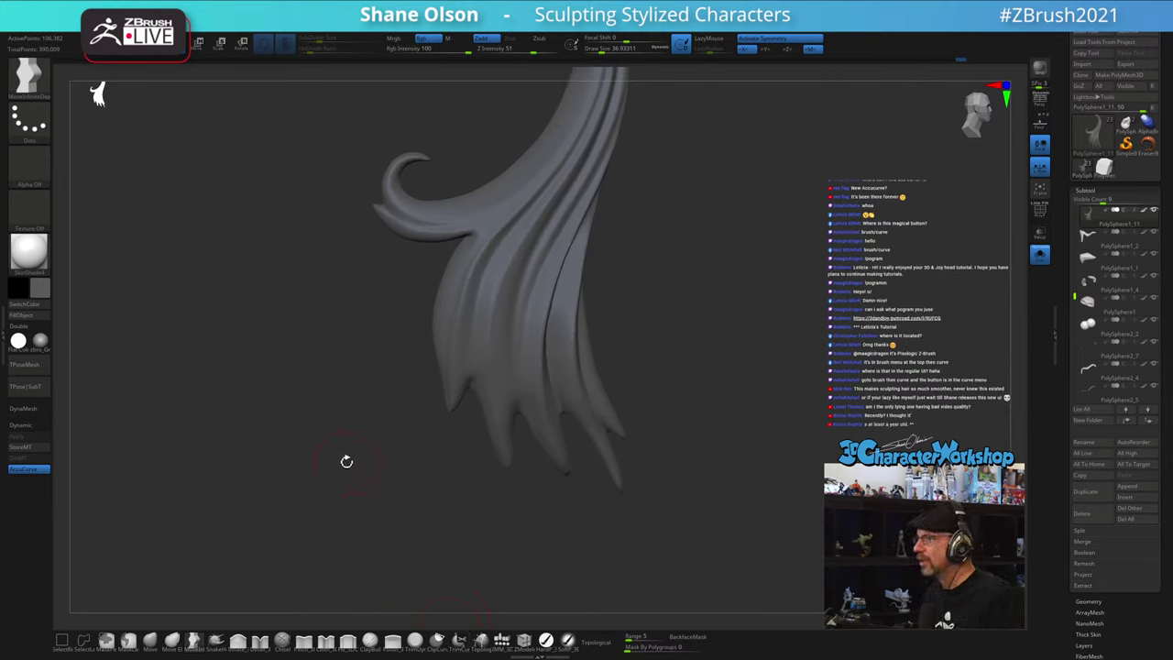
key(s)
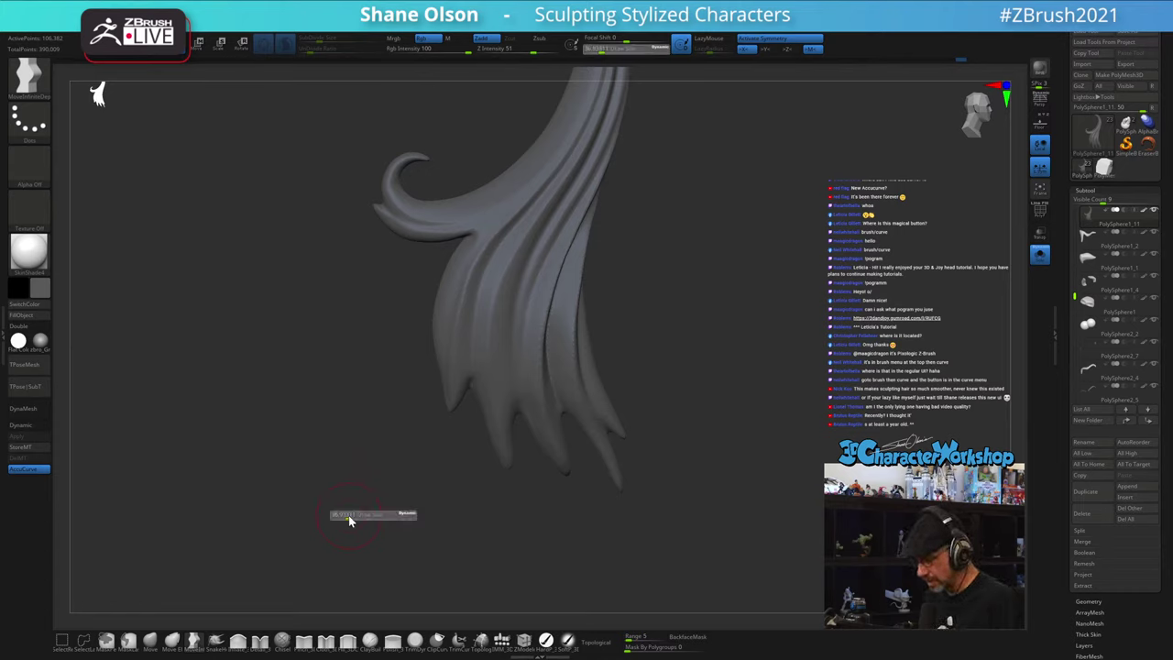
click(350, 519)
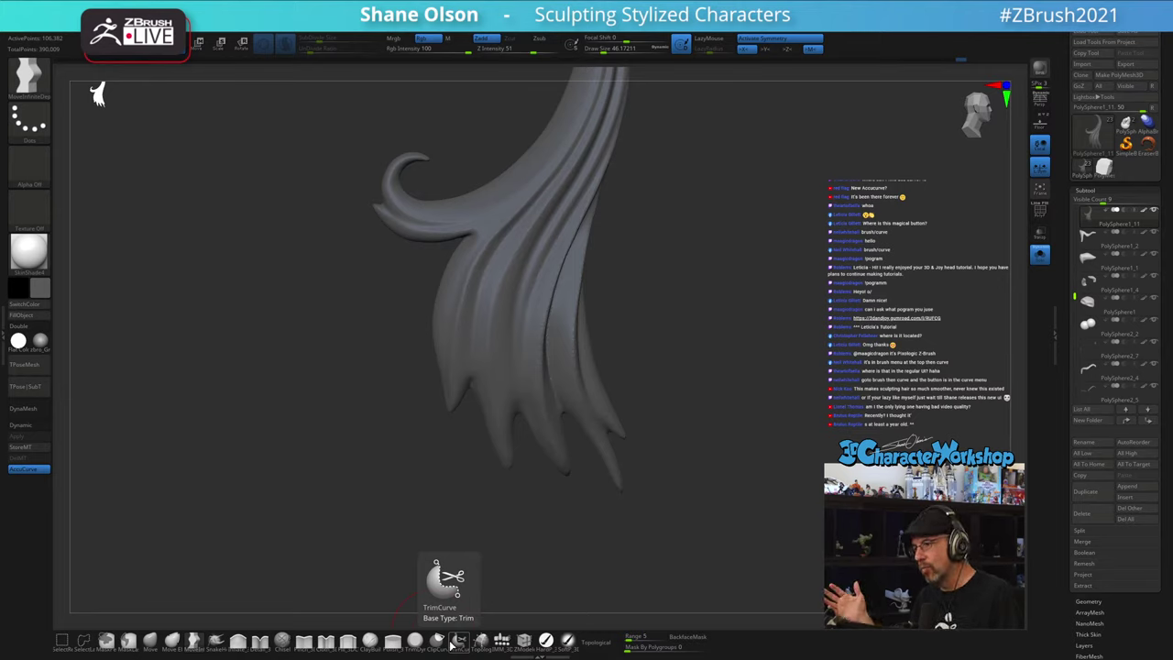
alt+drag(408, 477, 412, 502)
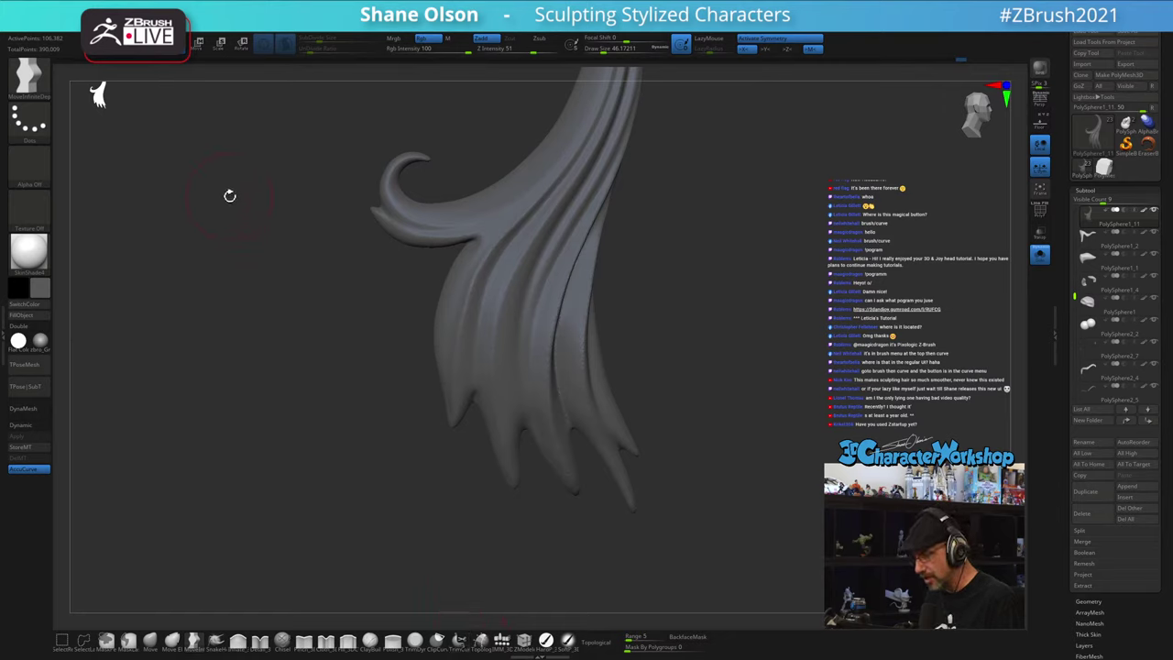
- Turn on Enable Customize in the interface configuration preferences
click(413, 35)
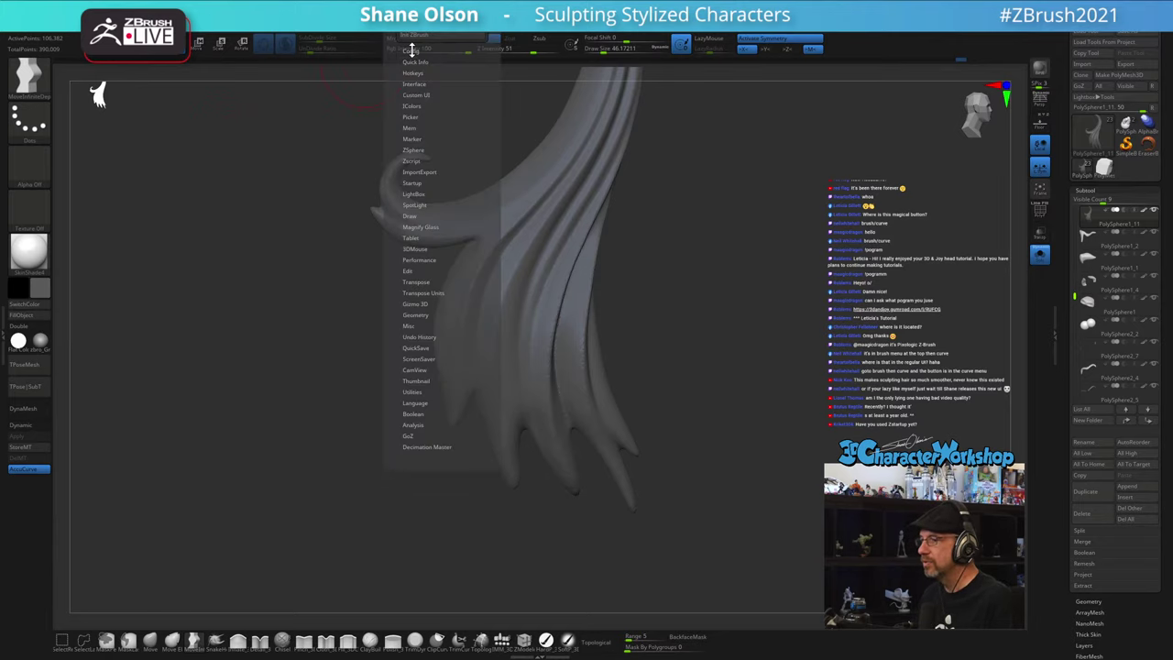
click(411, 49)
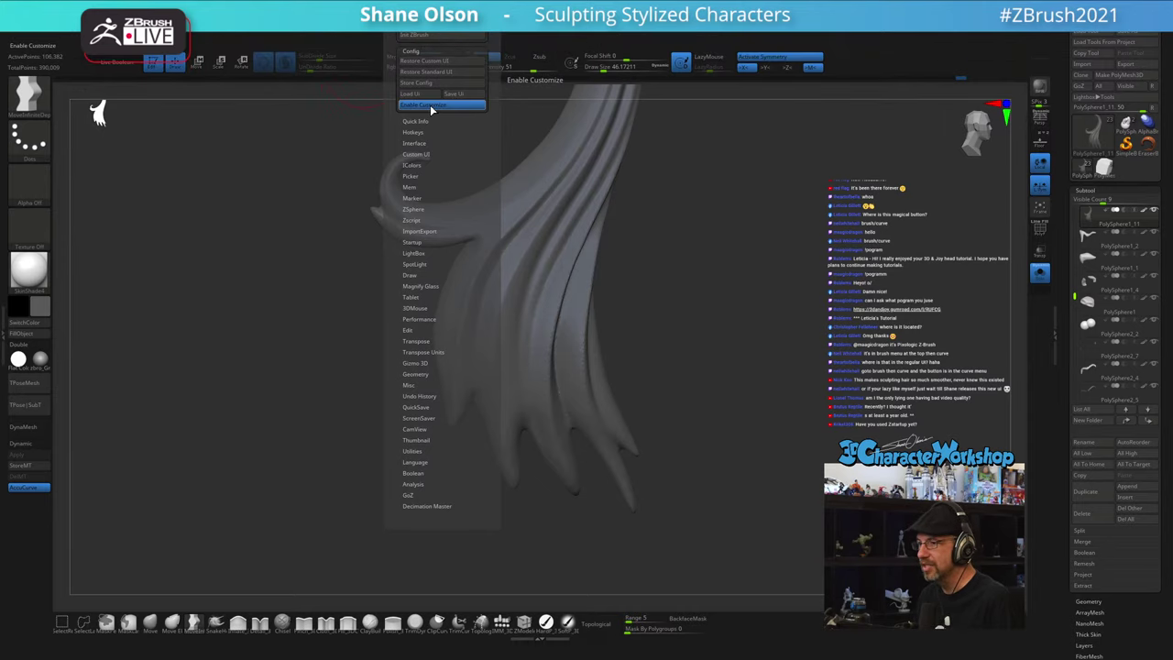
- Turn on interface customization and remove the TrimCurve brush icon from the custom brush shelf
click(431, 106)
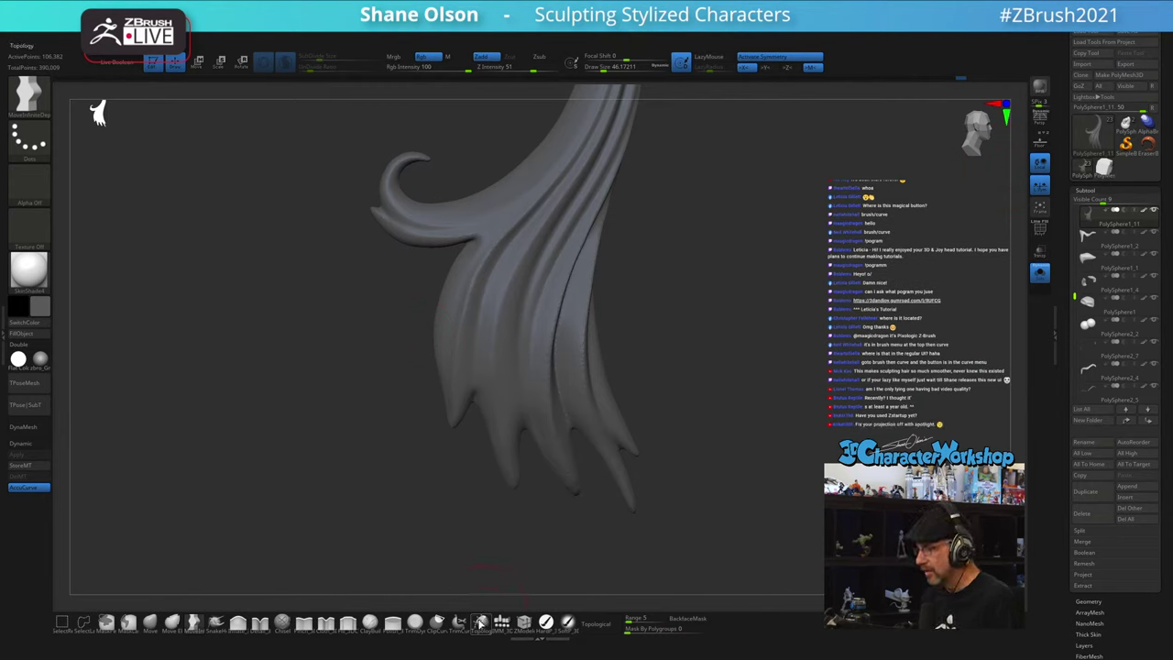
key(ctrl)
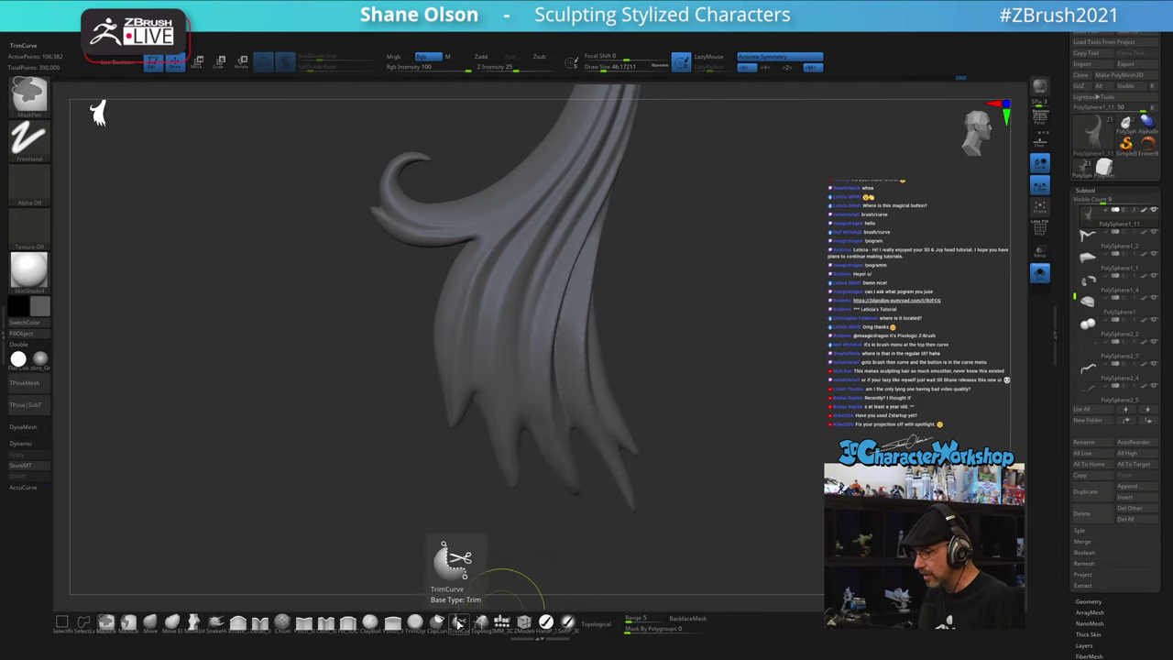
ctrl+alt+drag(460, 624, 396, 497)
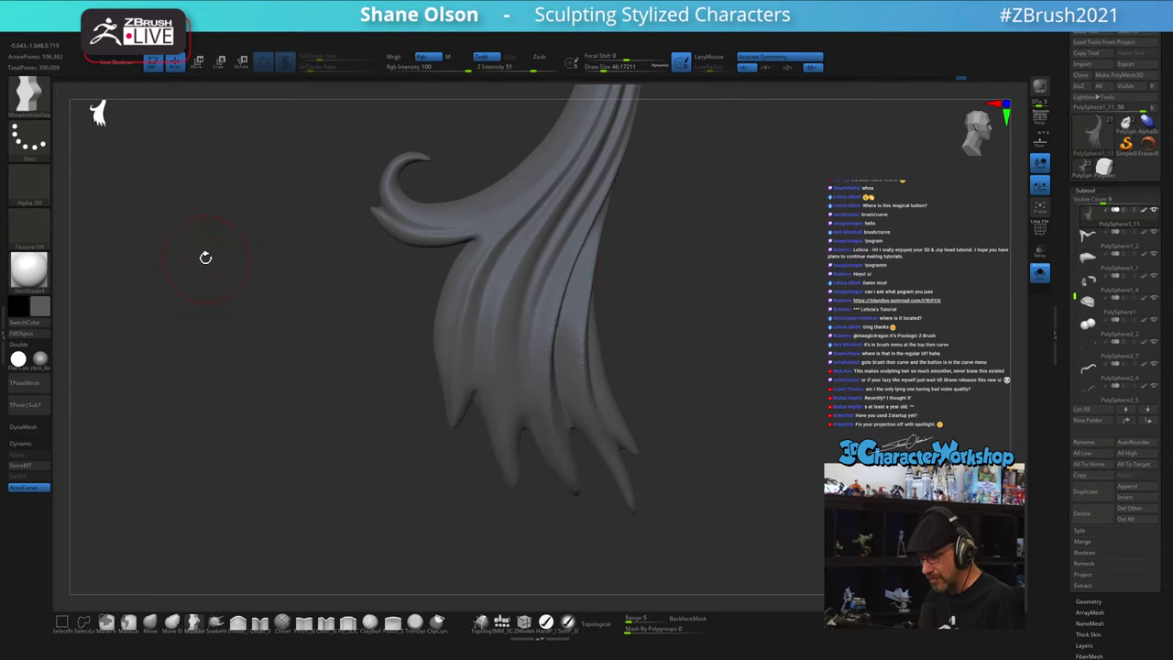
key(space)
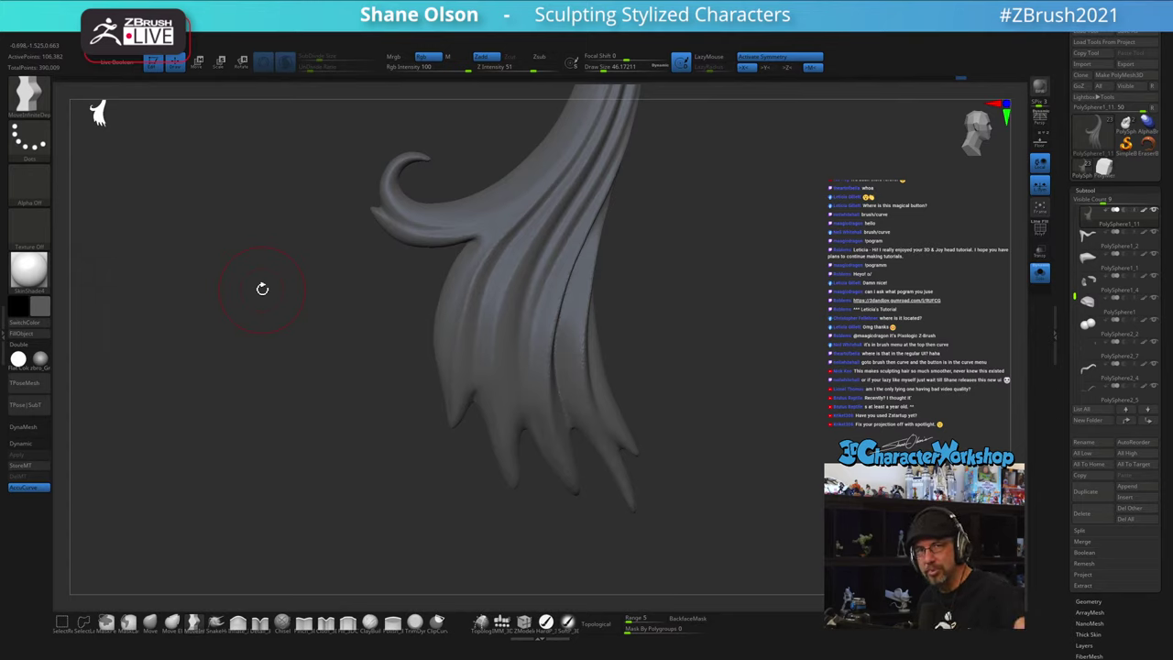
- Set the infinite-depth Move brush's draw size to about 33
key(s)
click(303, 328)
drag(303, 326, 306, 334)
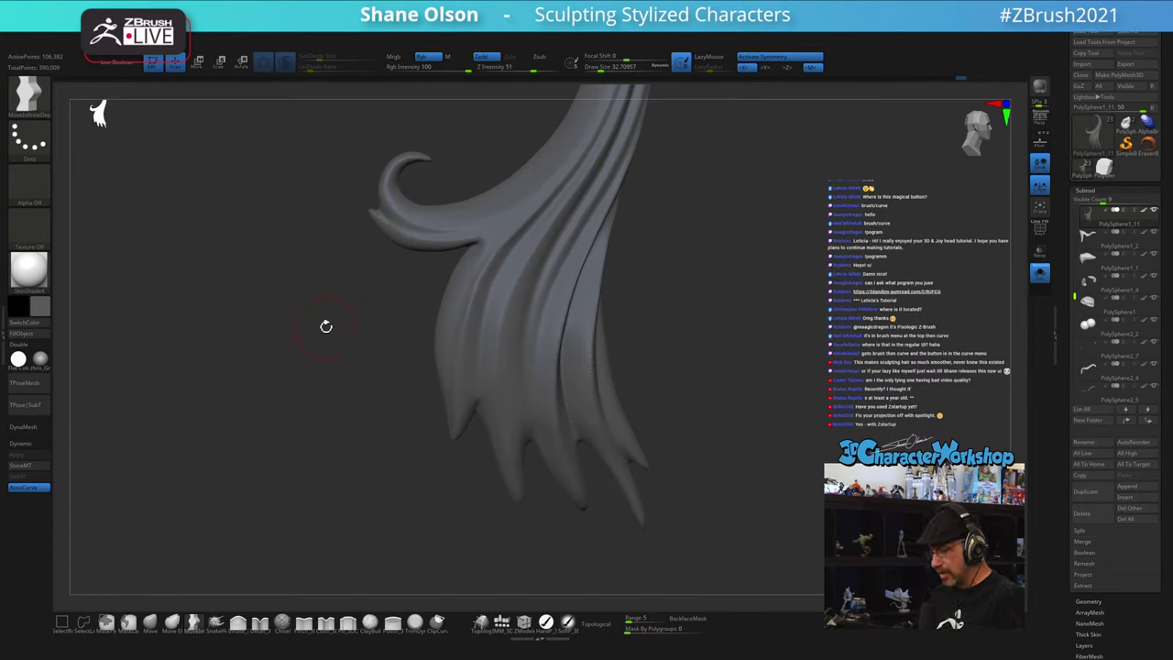
- Look through the brush library and make TrimCurve the active selection brush, dismissing the note
key(b)
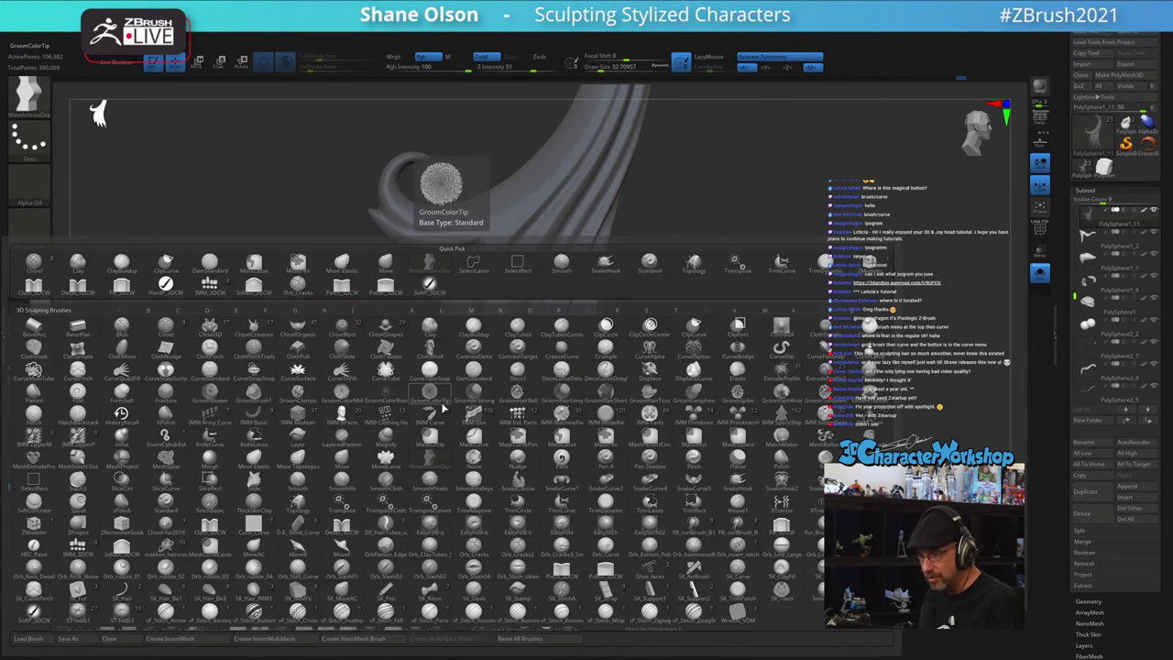
click(438, 403)
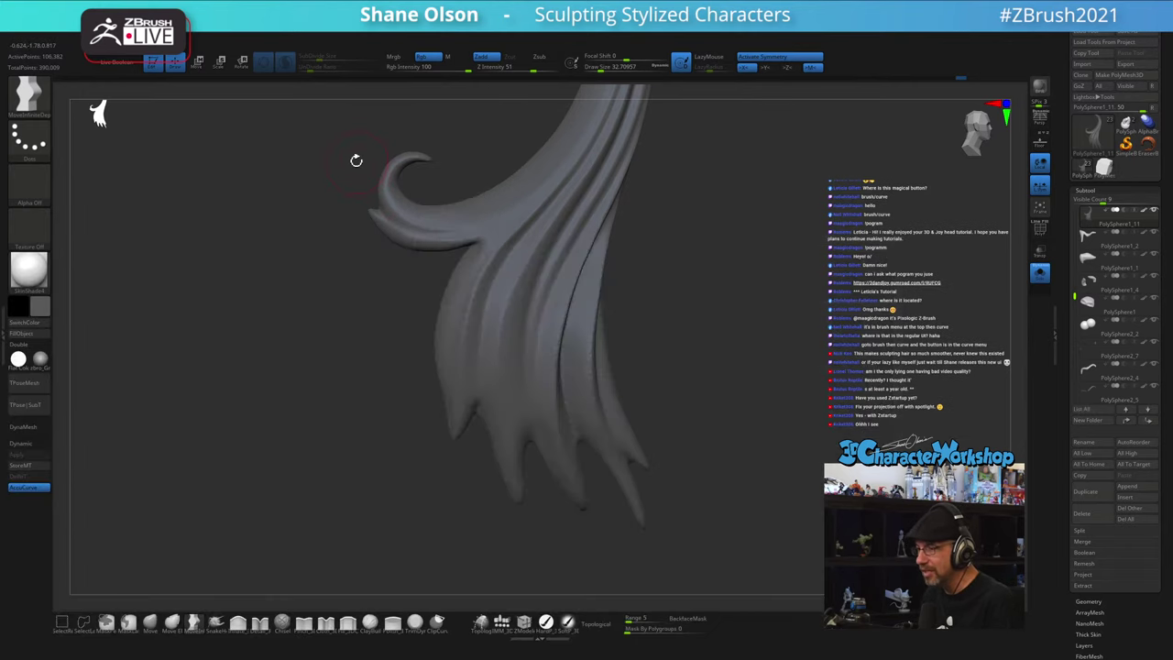
click(72, 31)
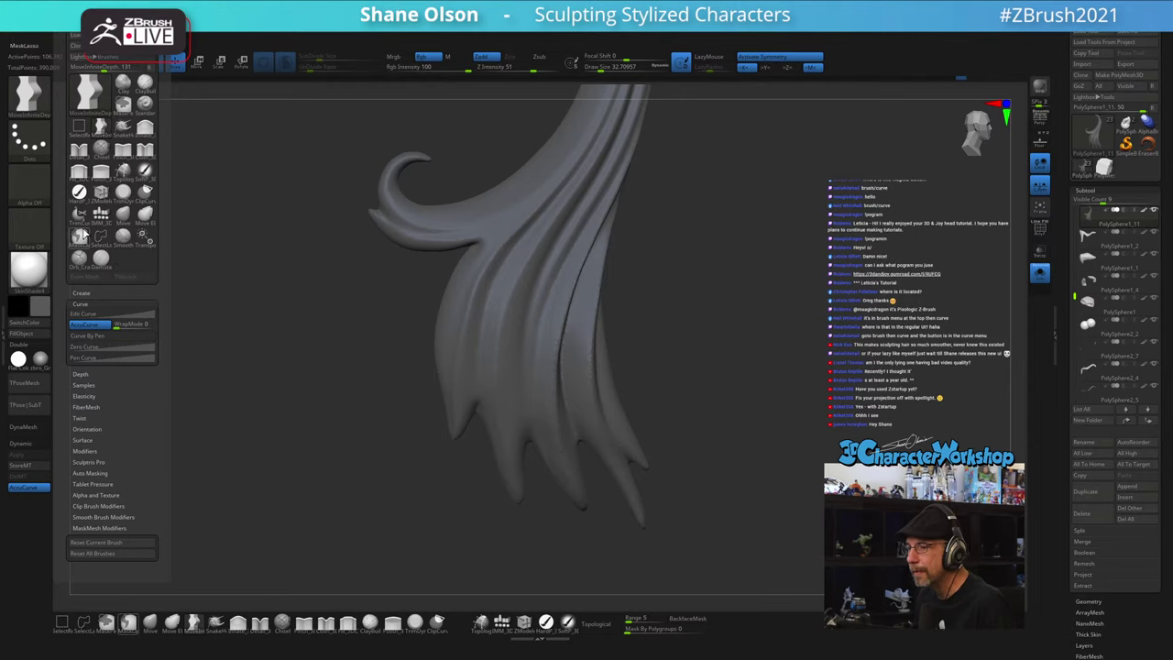
click(81, 218)
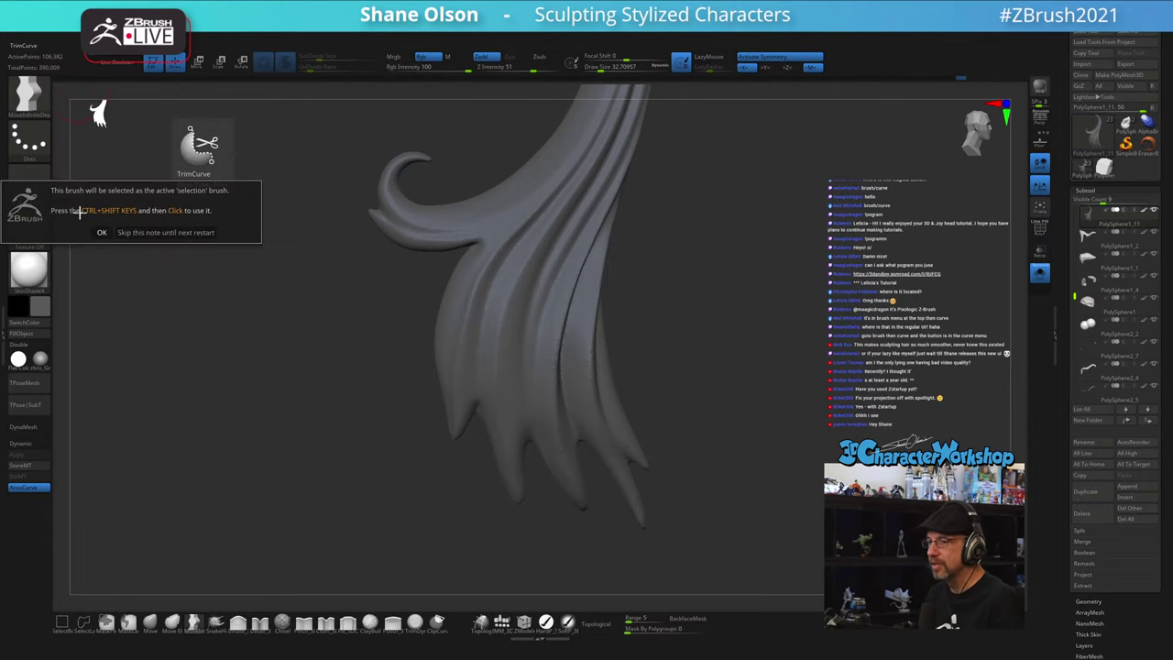
click(103, 232)
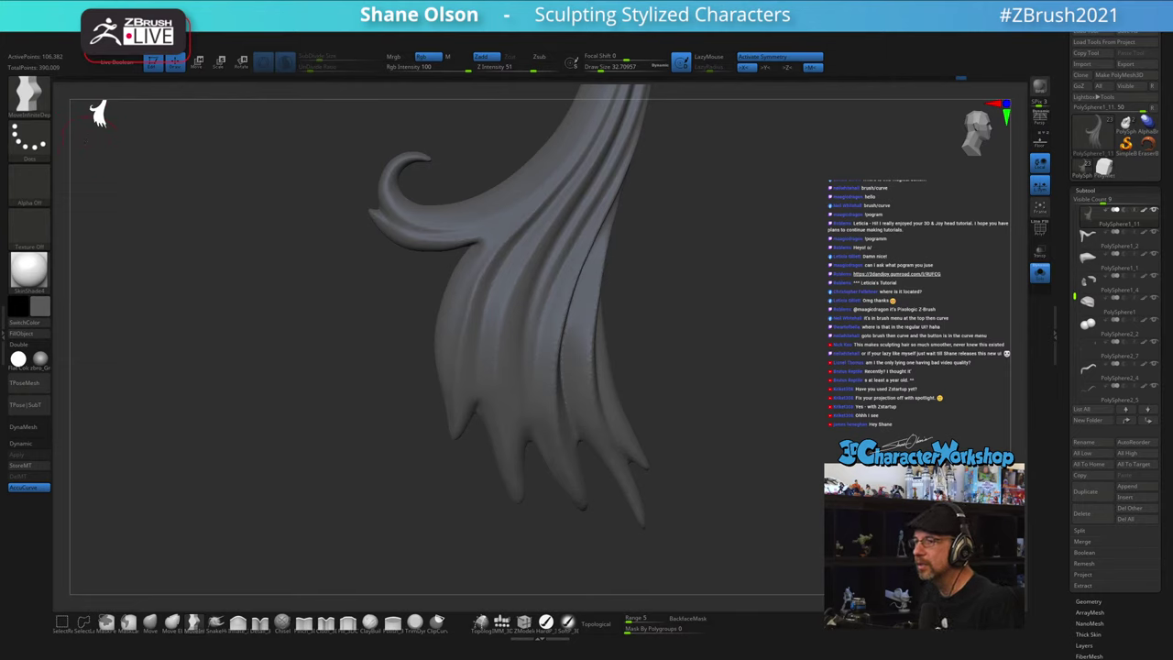
- Choose KnifeLasso from the brushes starting with K as the selection brush and dismiss the note
key(b)
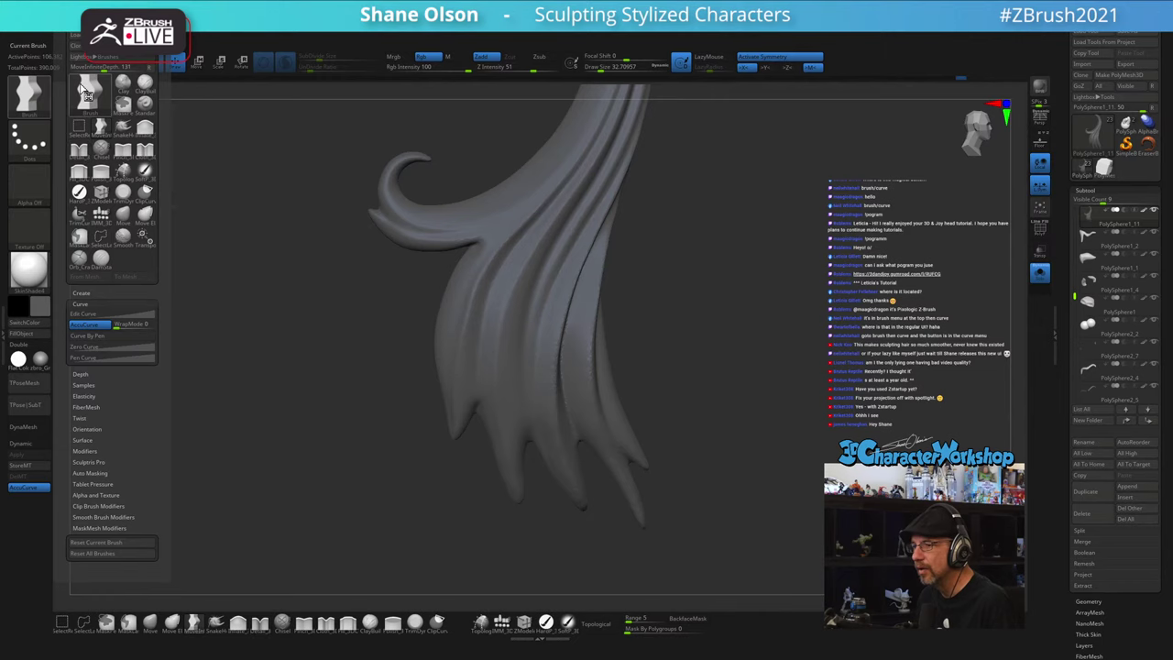
click(85, 92)
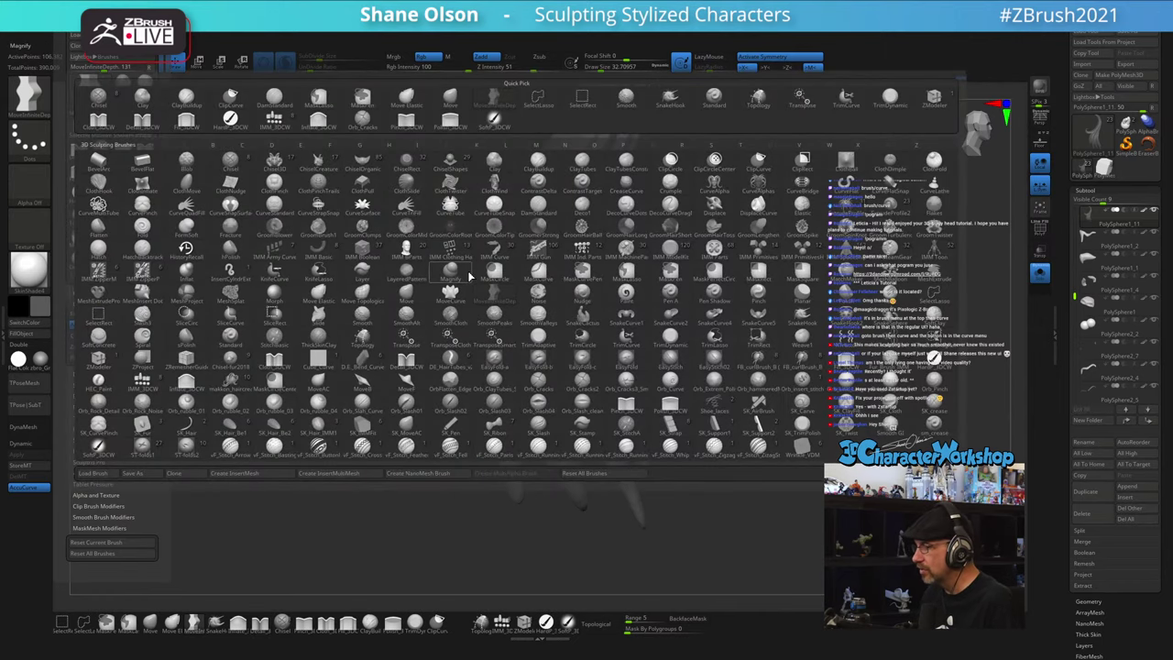
key(k)
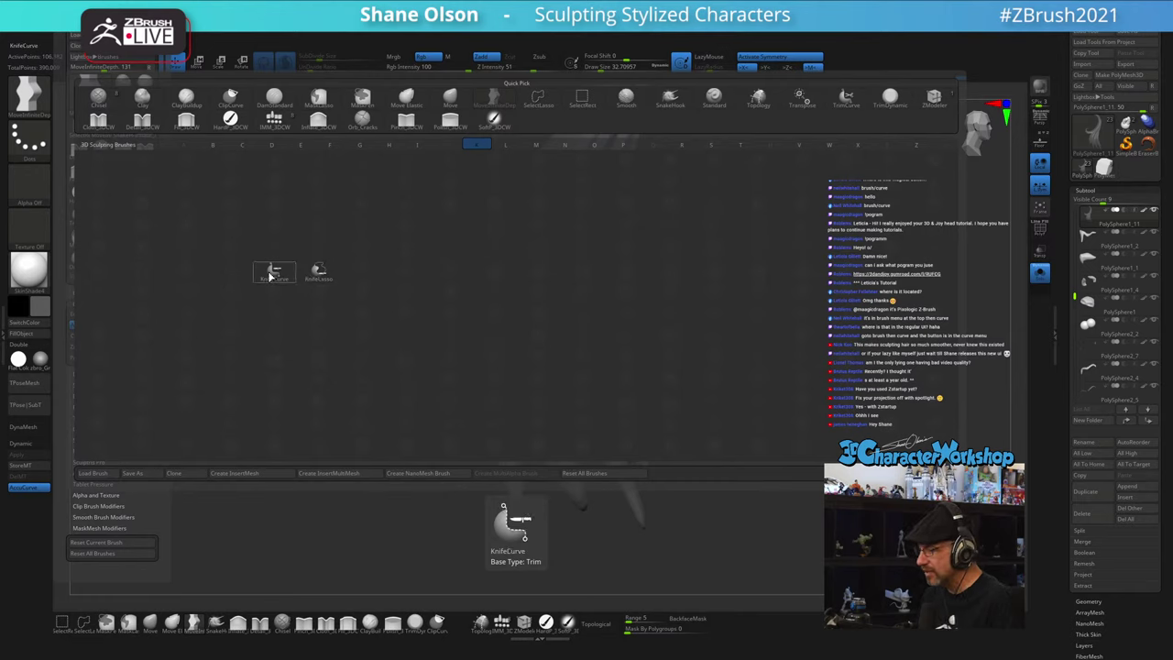
click(319, 272)
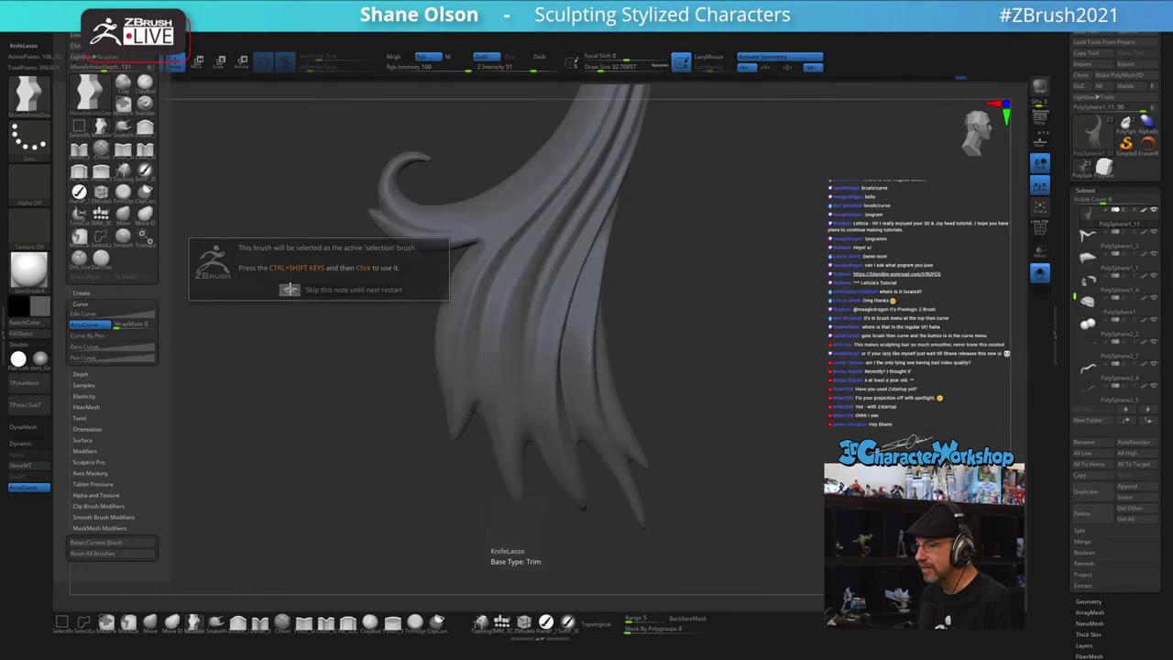
click(289, 290)
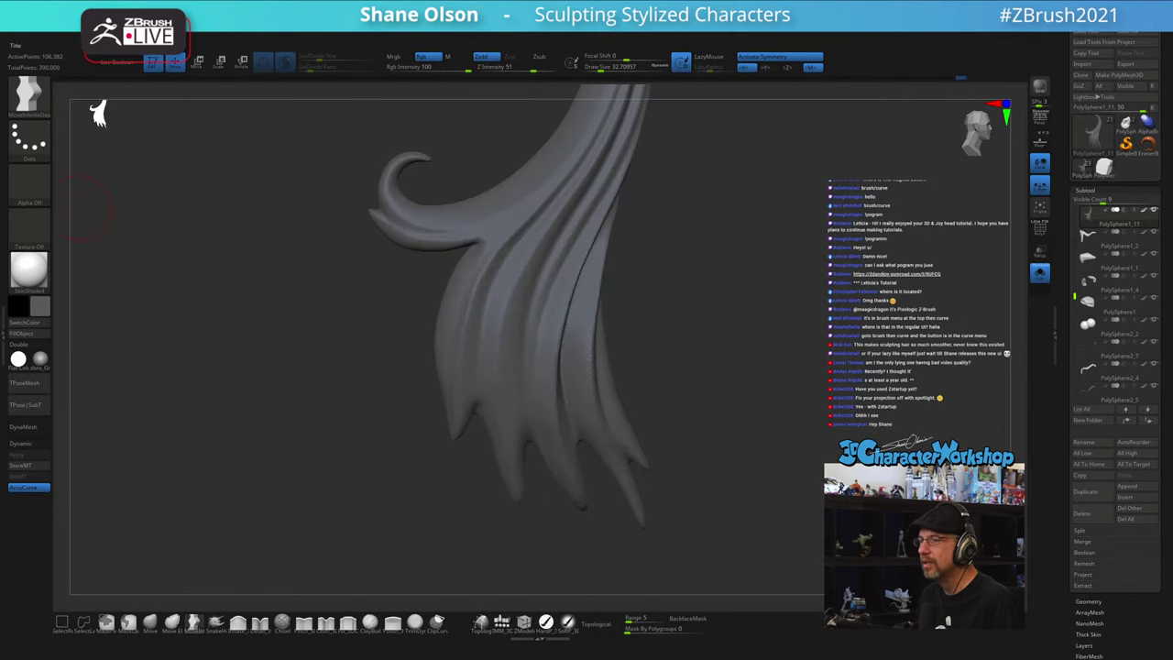
- Place the KnifeLasso brush in the vacated TrimCurve slot of the custom brush shelf
mouse_move(76, 32)
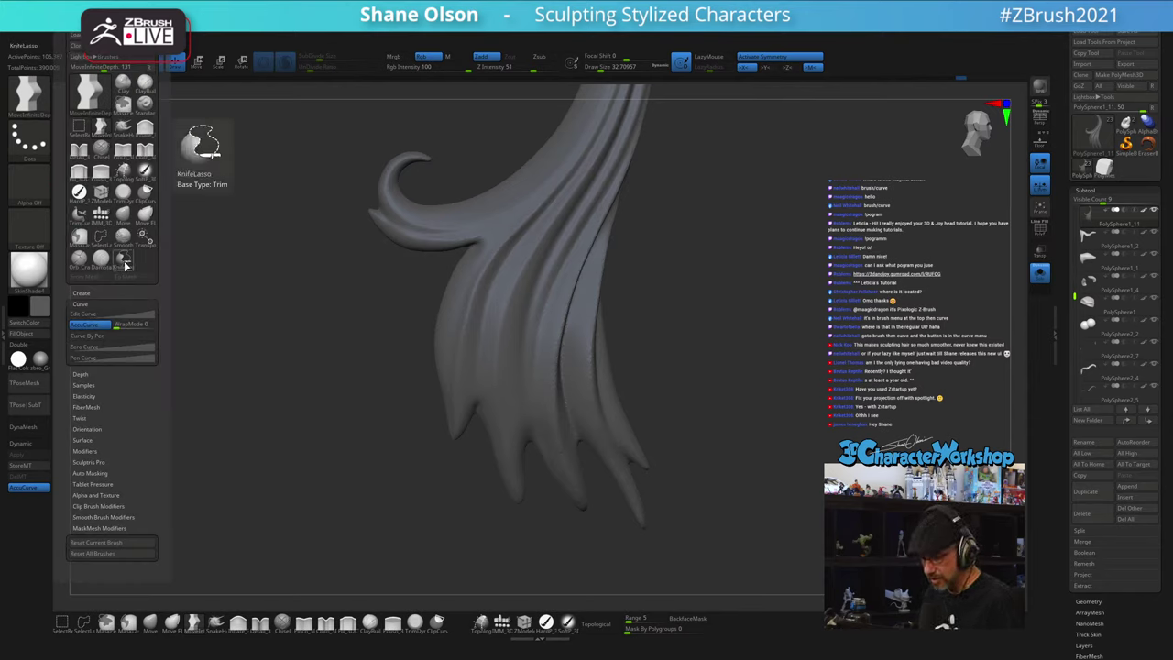
key(ctrl)
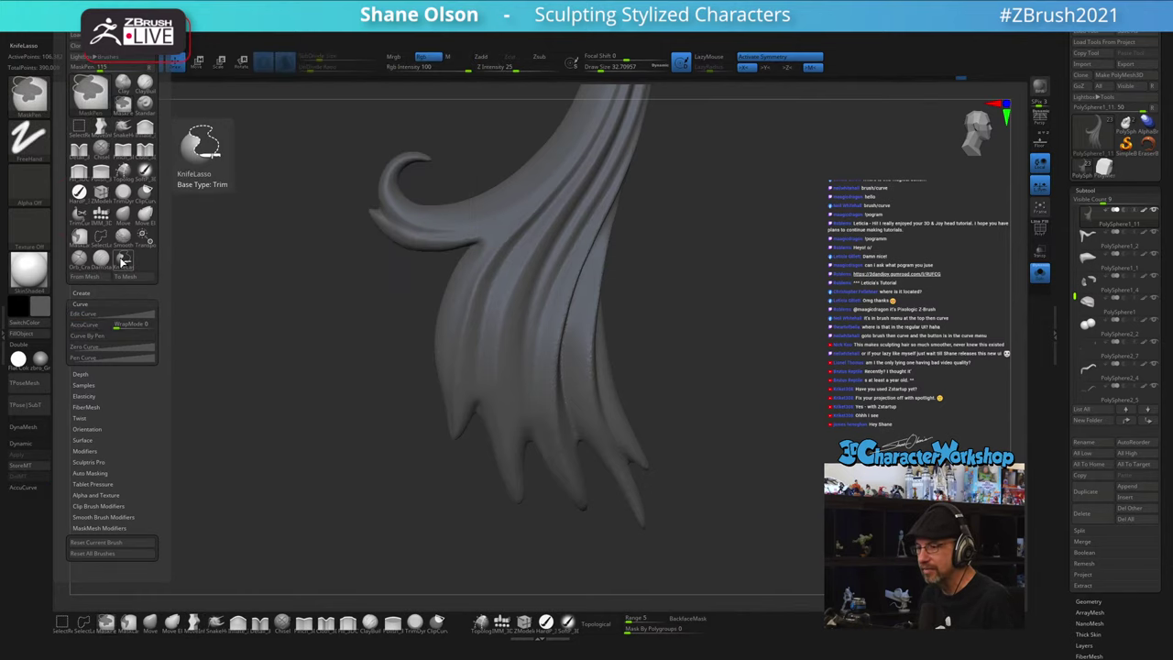
ctrl+alt+drag(125, 258, 443, 488)
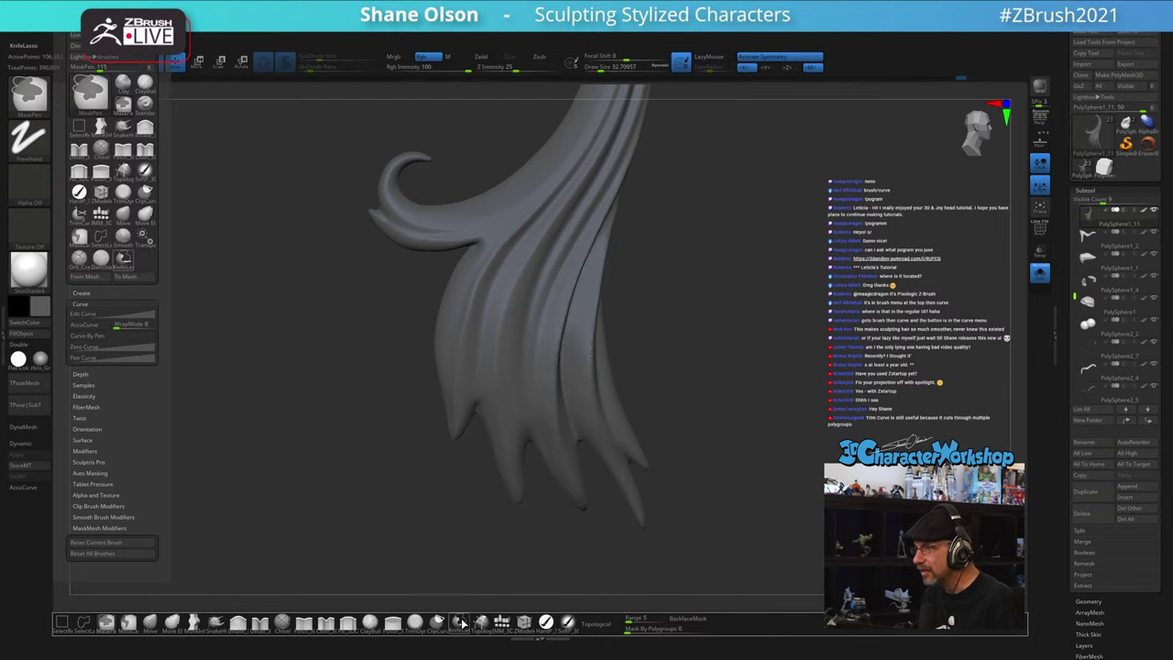
click(460, 623)
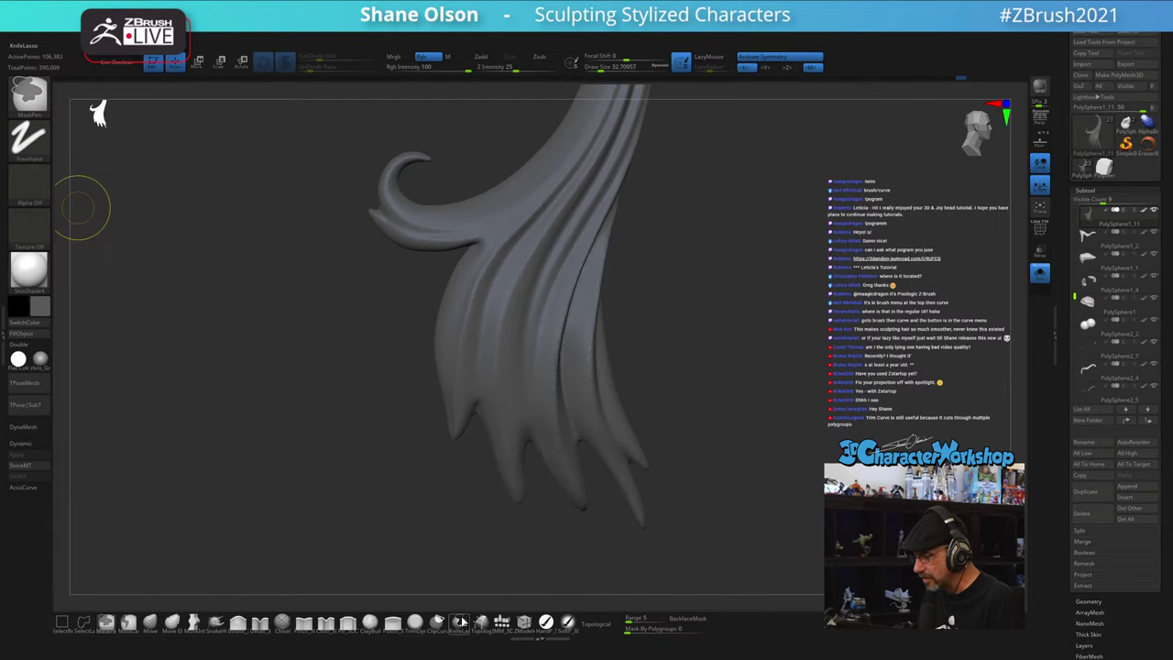
- Turn off Enable Customize in the interface configuration preferences
alt+drag(783, 400, 685, 356)
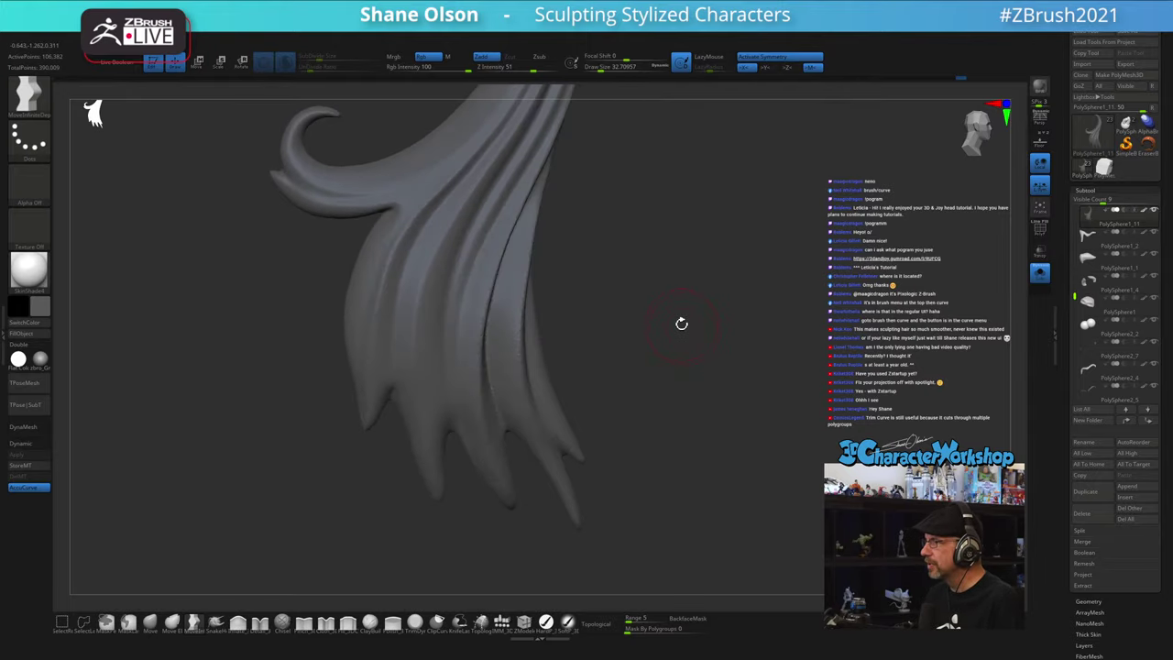
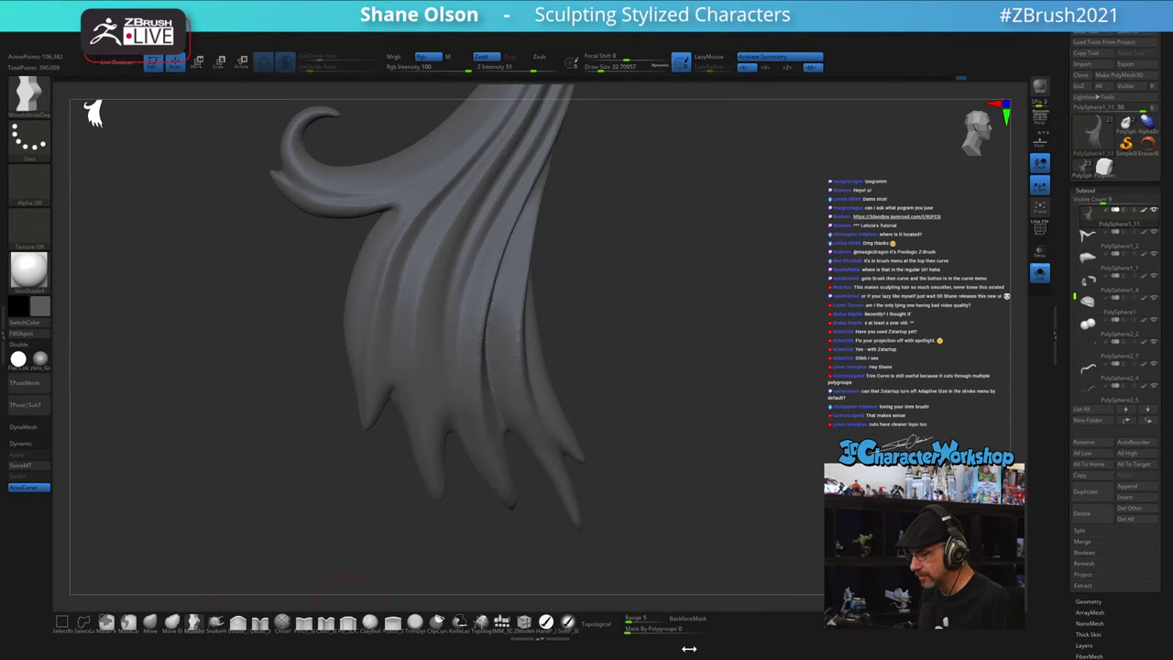
click(404, 34)
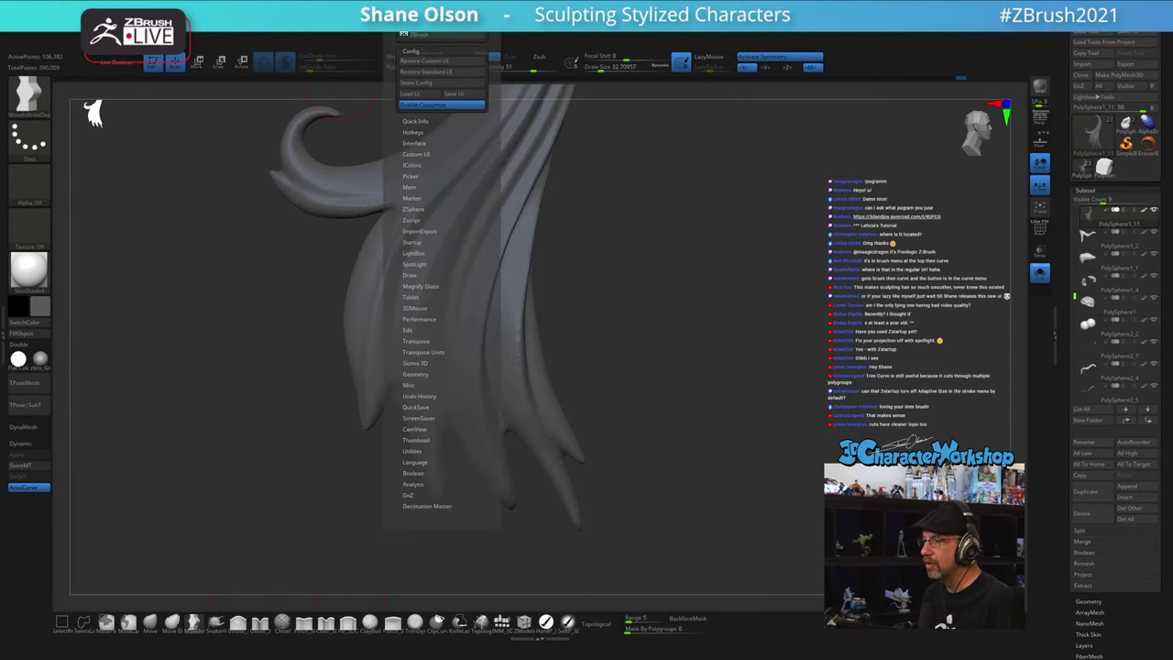
click(421, 105)
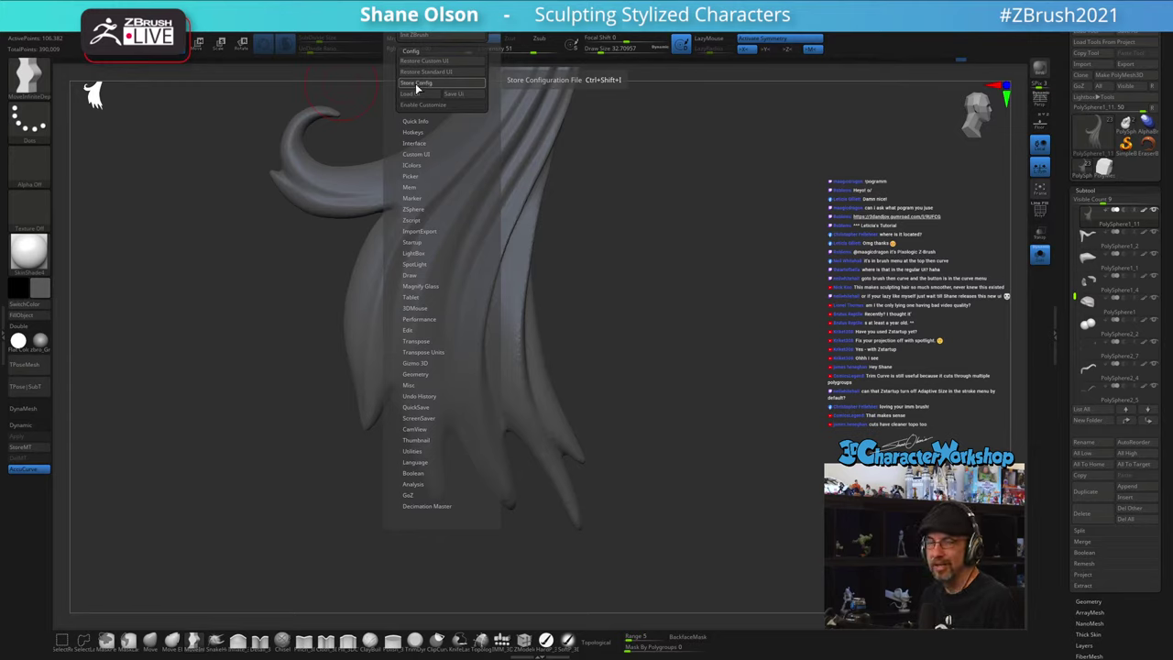
click(661, 352)
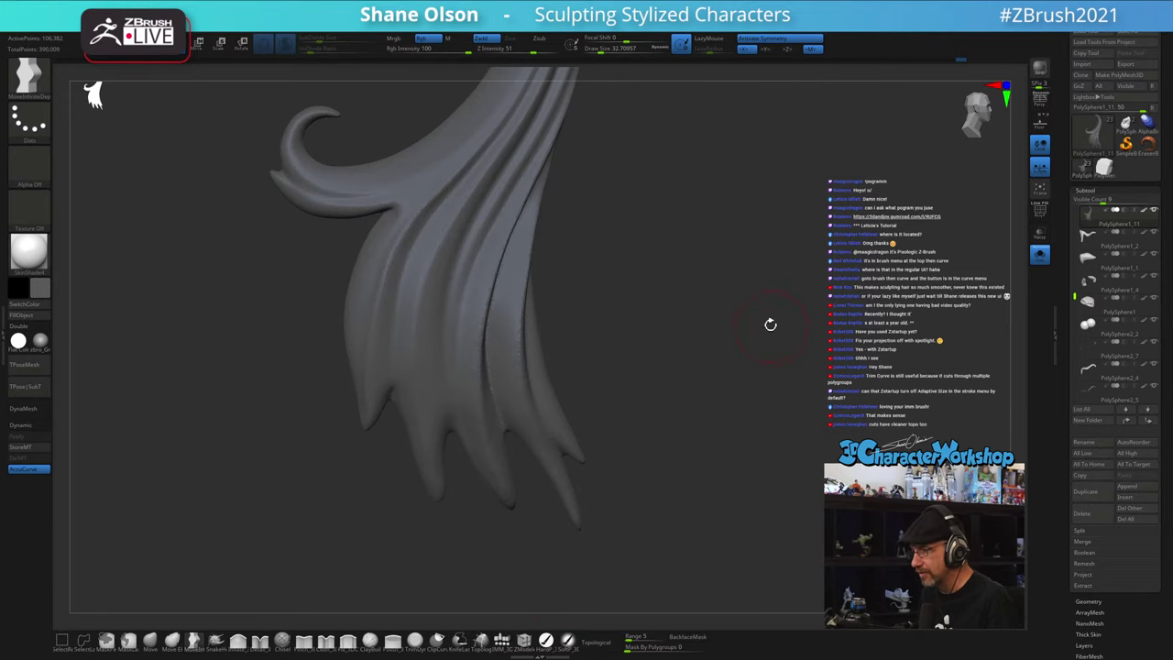
- Show the polyframe on the hair strand and set the draw size to about 12
drag(736, 356, 640, 344)
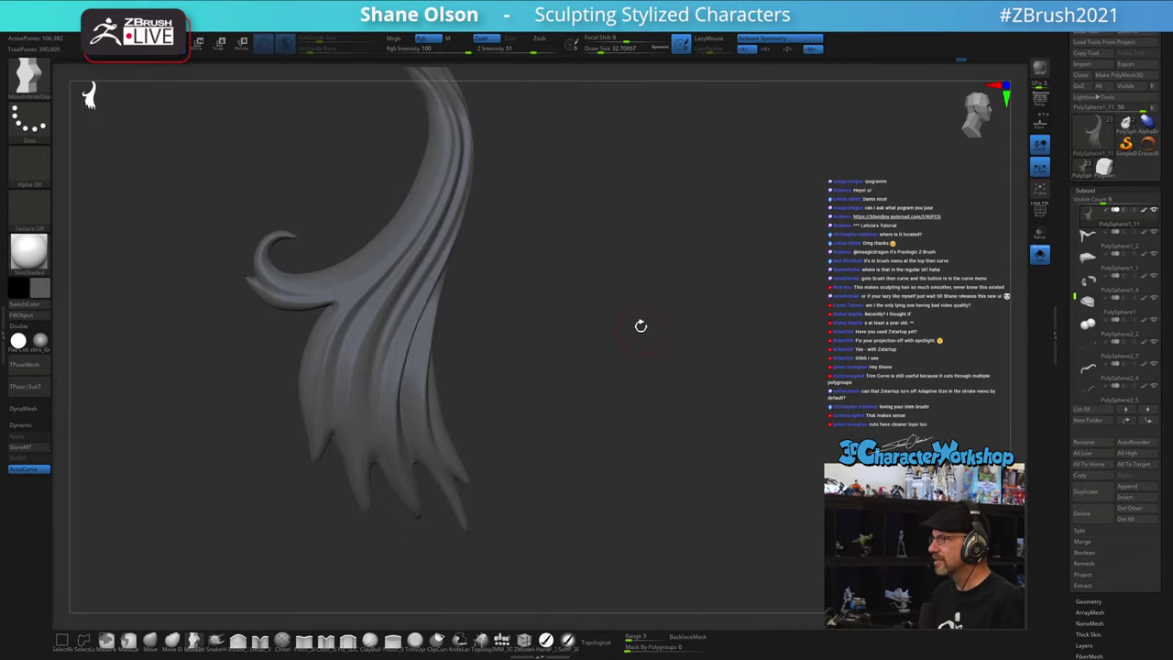
mouse_move(641, 283)
alt+mouse_down()
mouse_move(677, 318)
mouse_move(639, 314)
mouse_move(808, 305)
mouse_move(749, 357)
mouse_move(759, 416)
alt+mouse_up()
key(shift+f)
key(s)
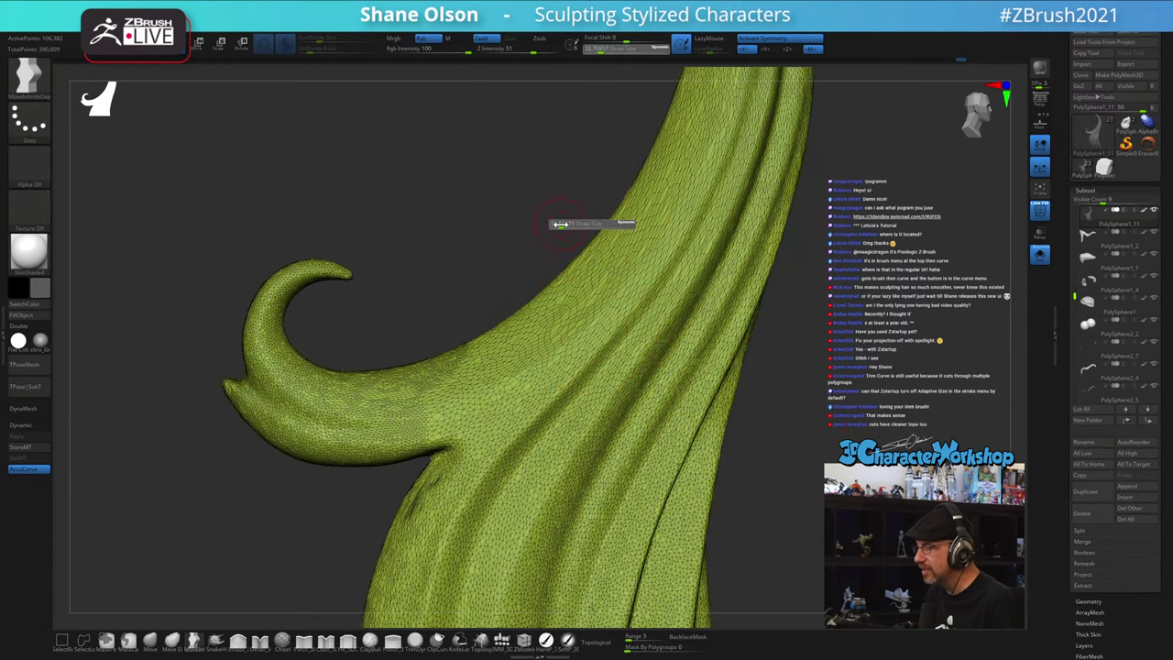
drag(591, 223, 558, 224)
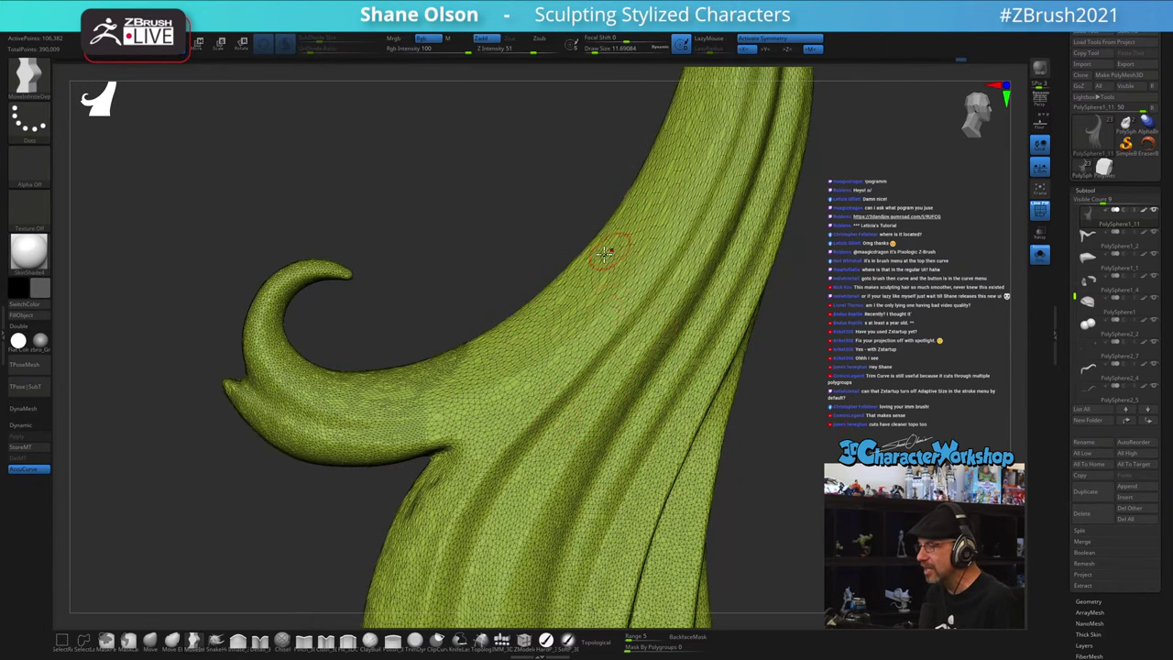
- Activate KnifeLasso from the custom brush shelf as the selection brush and acknowledge the note
alt+drag(848, 349, 667, 201)
click(460, 644)
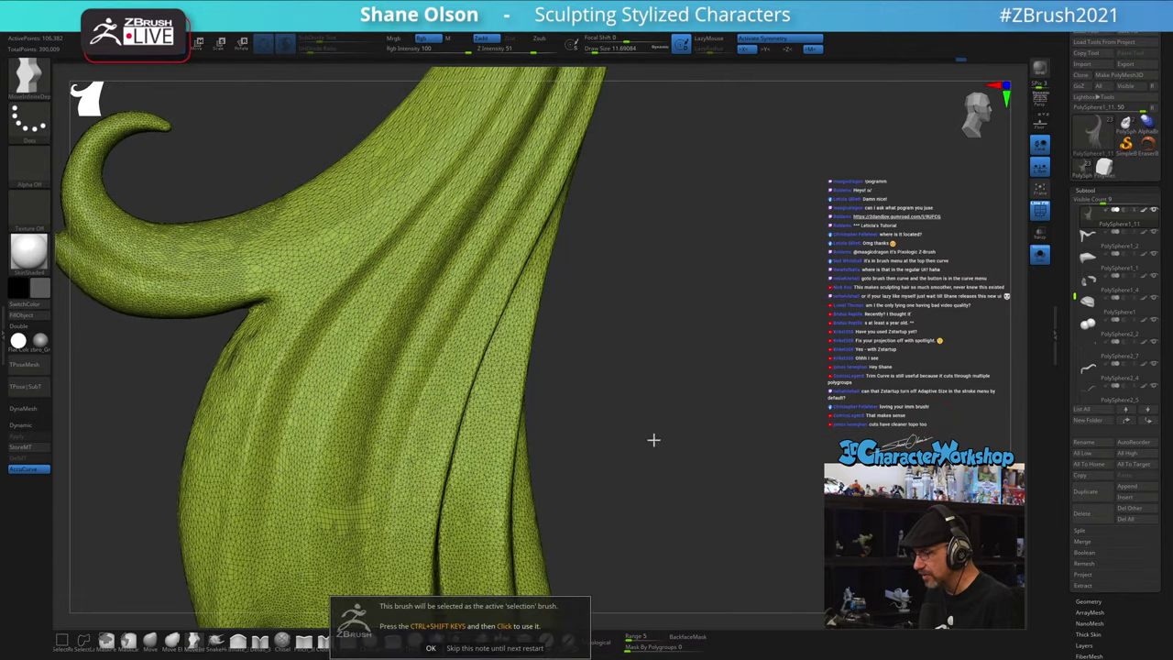
click(447, 648)
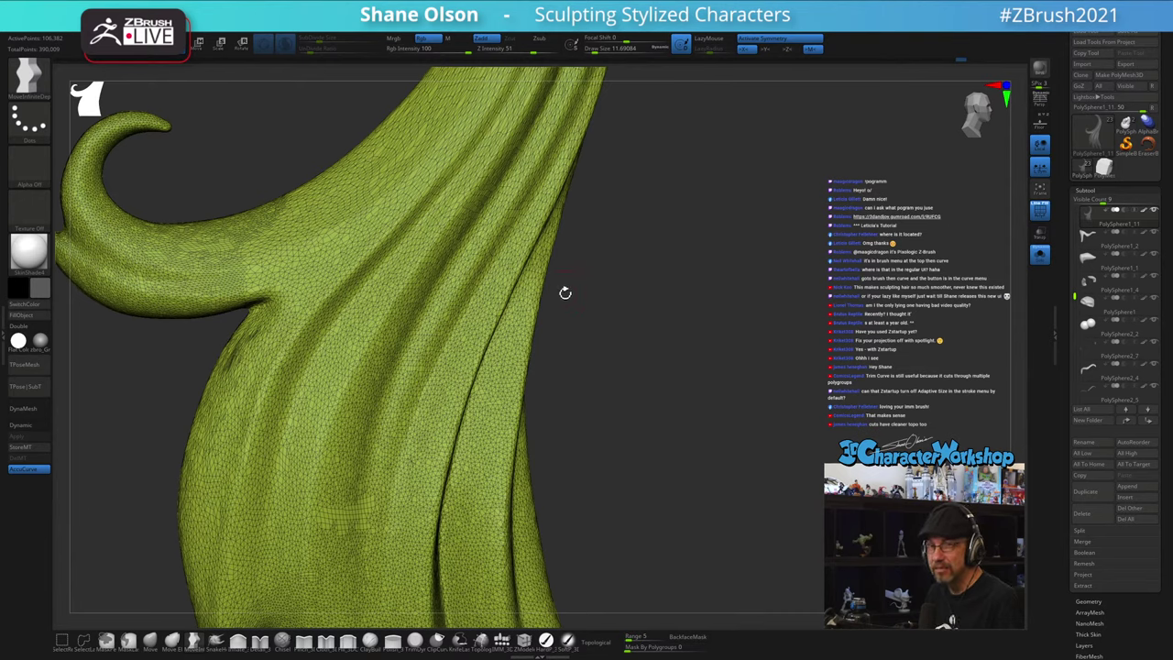
- Try a jagged KnifeLasso cut into the edge of the hair strand and undo it after inspecting the cut faces
mouse_move(629, 169)
ctrl+shift+mouse_down()
mouse_move(417, 332)
mouse_move(389, 435)
mouse_move(426, 531)
mouse_move(811, 497)
mouse_move(804, 366)
mouse_move(406, 363)
ctrl+shift+mouse_up()
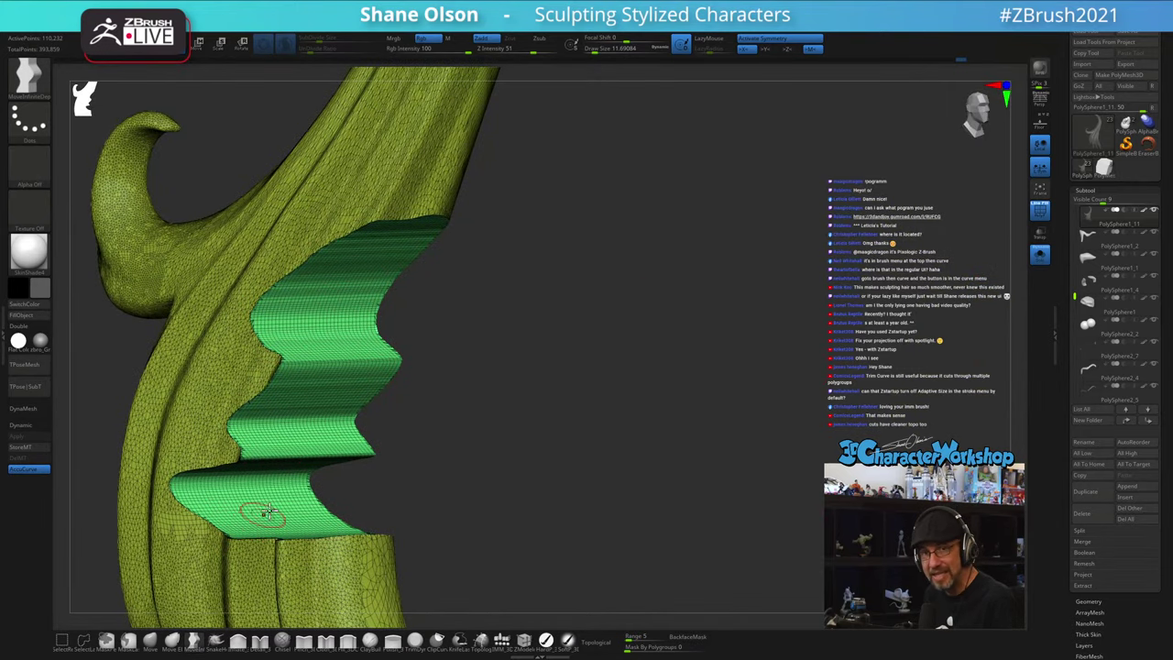
drag(677, 291, 709, 291)
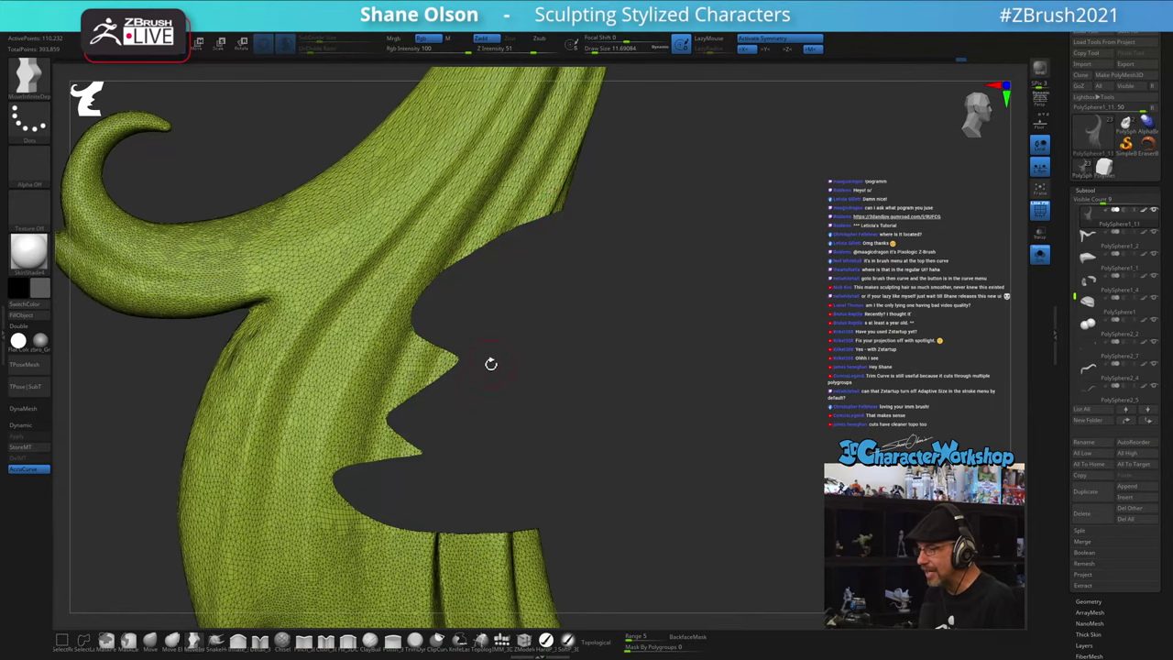
key(ctrl+z)
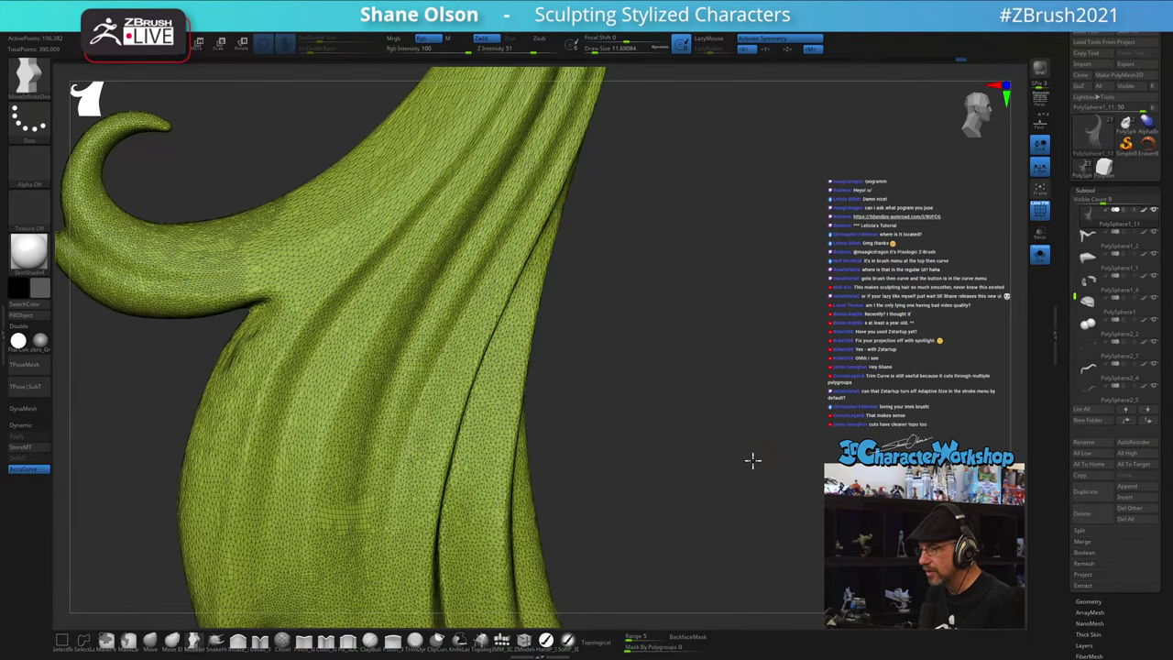
- Try a jagged KnifeLasso cut into the outer edge of the lower hair in front view
alt+drag(752, 461, 639, 388)
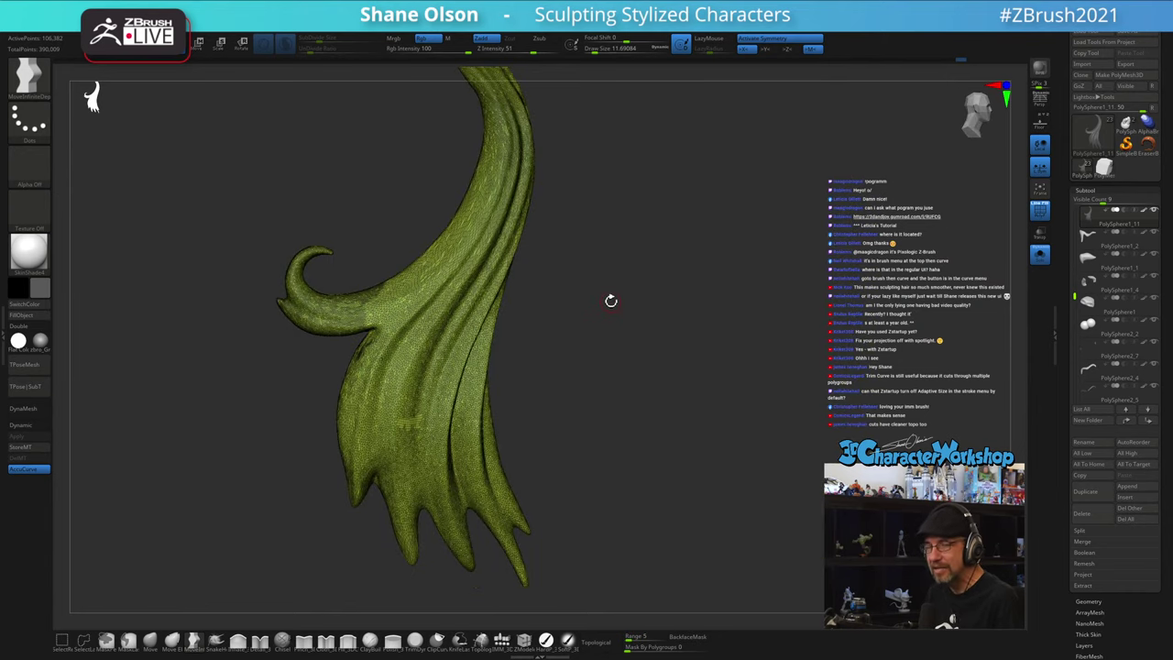
drag(611, 301, 656, 303)
alt+drag(566, 254, 799, 321)
alt+drag(714, 268, 859, 229)
mouse_move(746, 364)
ctrl+shift+mouse_down()
mouse_move(737, 513)
mouse_move(962, 396)
mouse_move(958, 410)
mouse_move(913, 385)
mouse_move(983, 377)
mouse_move(918, 372)
mouse_move(947, 375)
ctrl+shift+mouse_up()
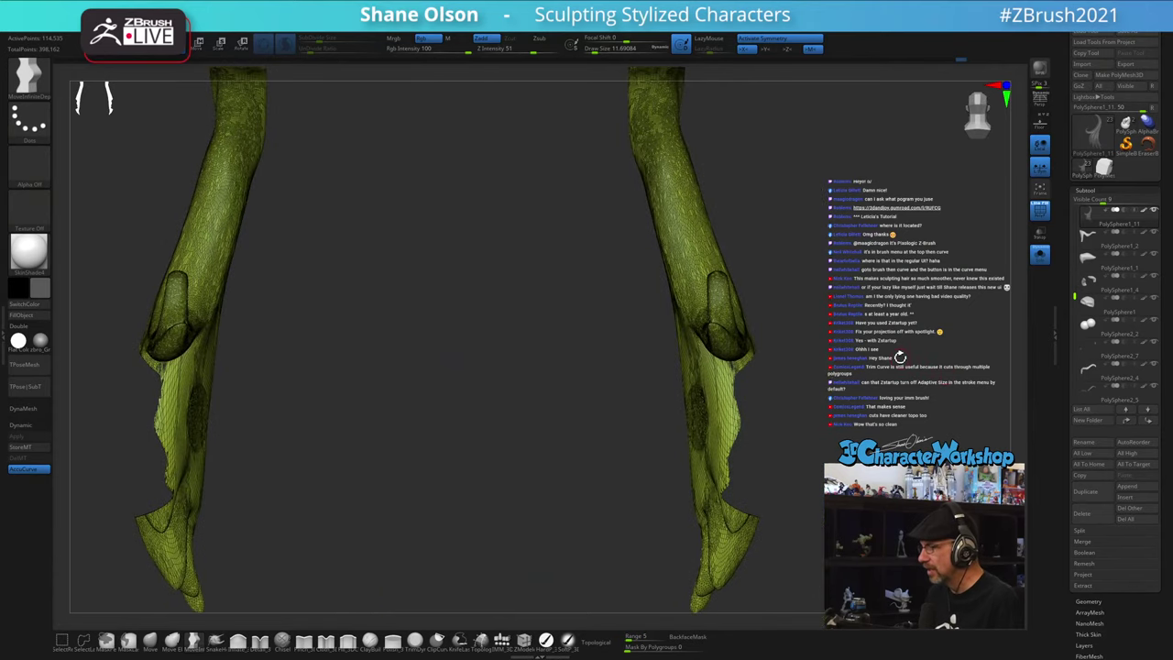
- Choose the TrimCurve brush and try a smooth trimming cut down the outer edge of the lower hair, inspecting the result
key(b)
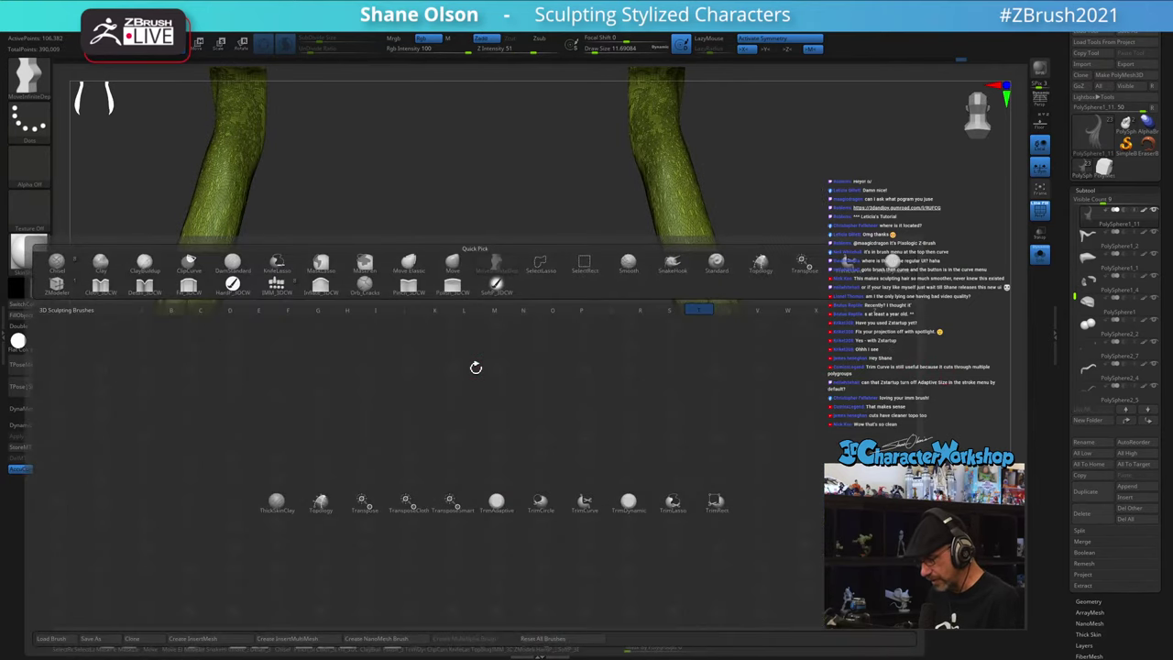
click(578, 506)
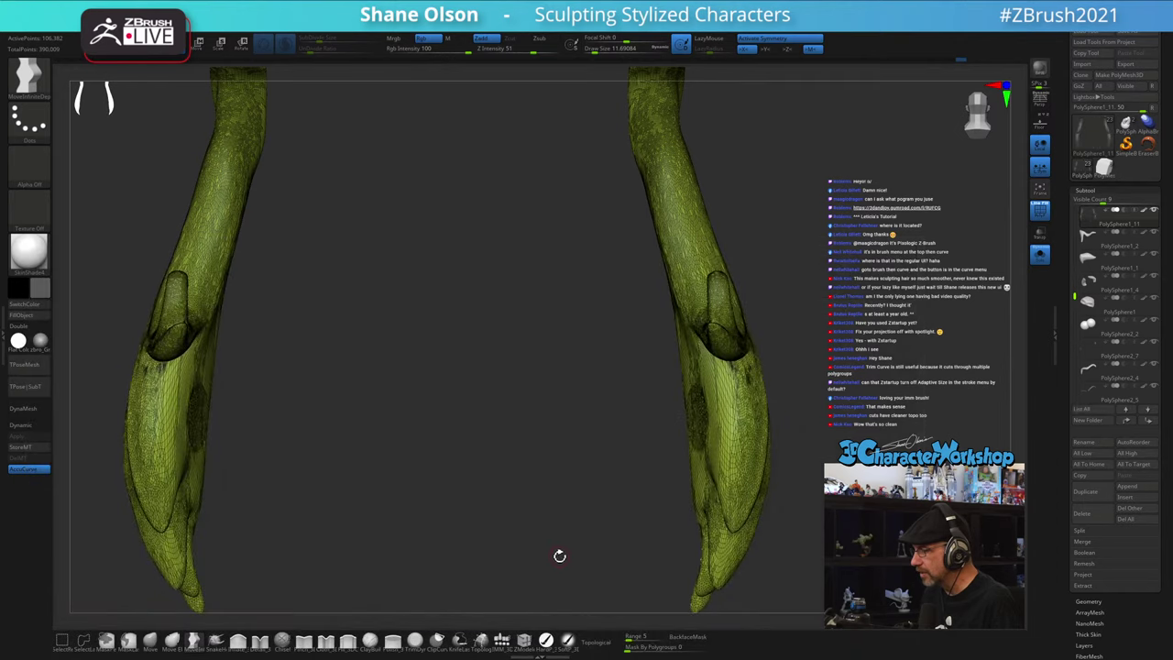
mouse_move(765, 183)
ctrl+shift+mouse_down()
mouse_move(744, 458)
mouse_move(780, 596)
ctrl+shift+mouse_up()
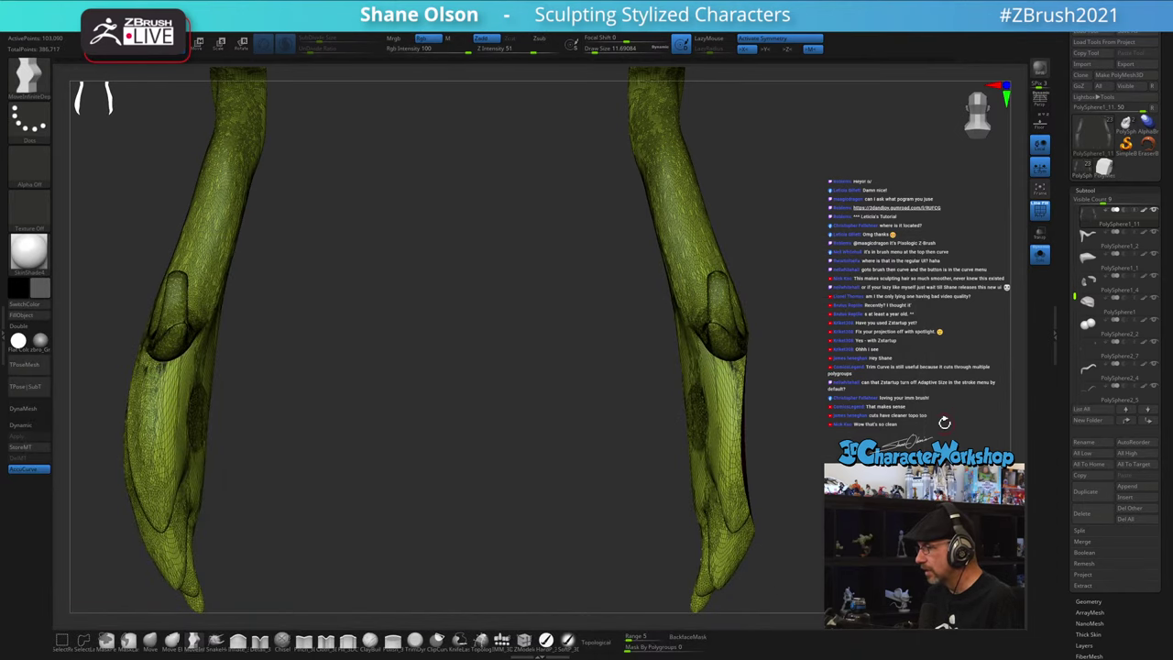
drag(915, 419, 881, 424)
drag(916, 335, 950, 322)
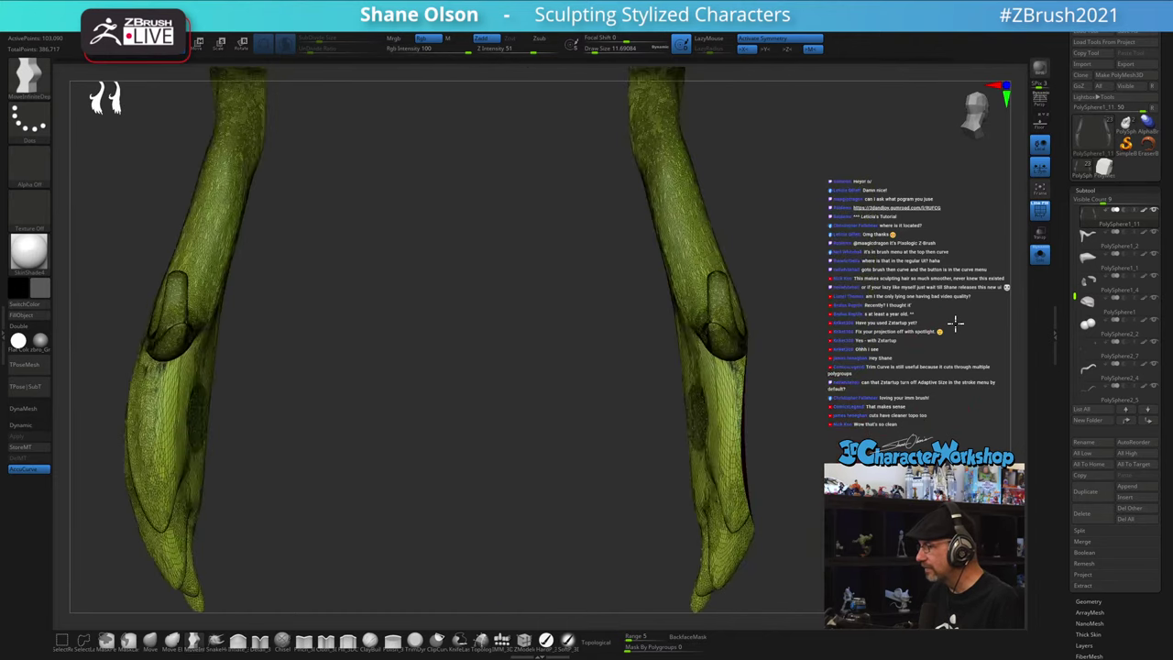
- Try a wavy TrimCurve cut into the outer edge of the lower hair, inspect the cut faces, and undo it
mouse_move(821, 246)
ctrl+shift+mouse_down()
mouse_move(738, 369)
mouse_move(742, 401)
mouse_move(767, 423)
mouse_move(730, 460)
mouse_move(806, 524)
ctrl+shift+mouse_up()
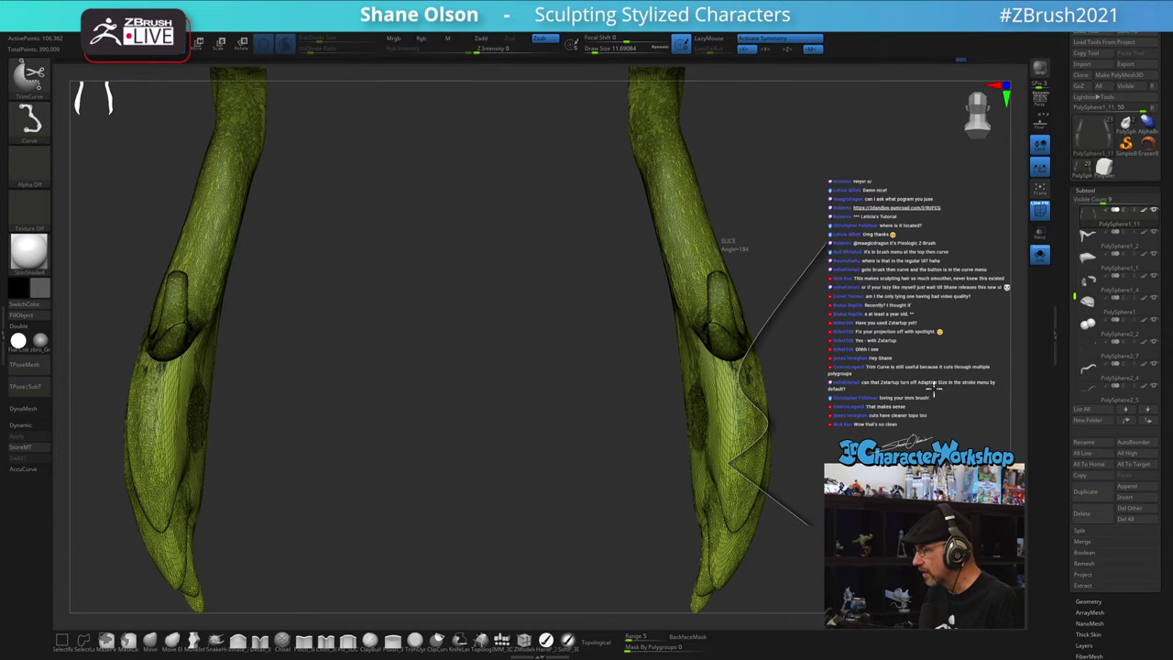
drag(963, 338, 926, 343)
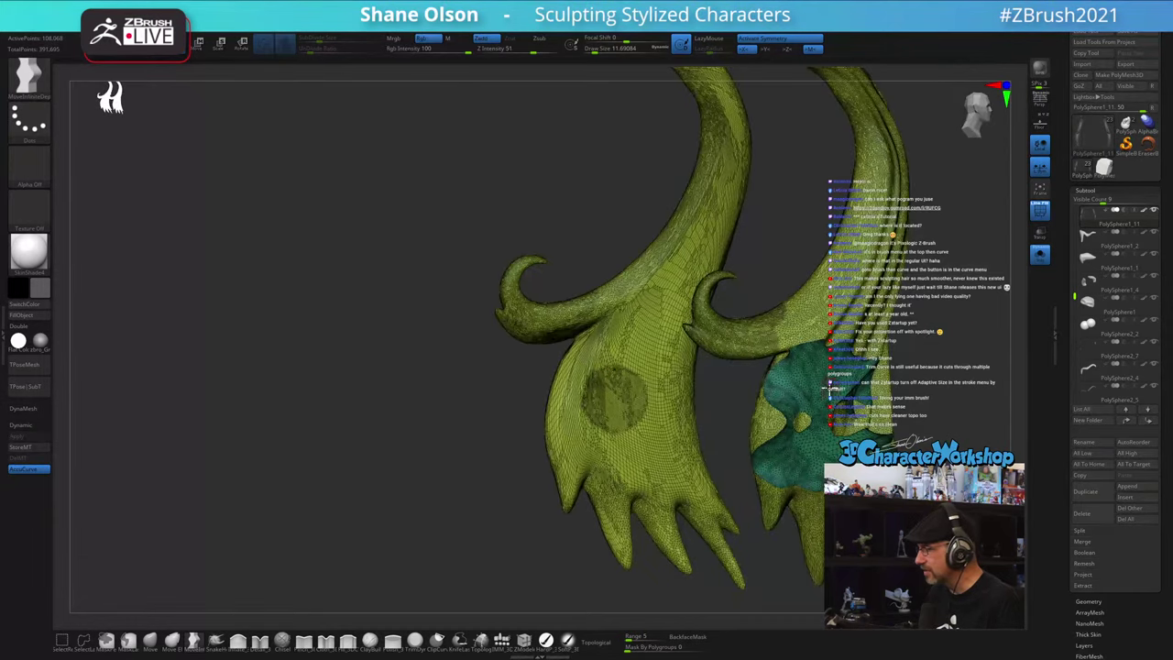
drag(806, 490, 652, 310)
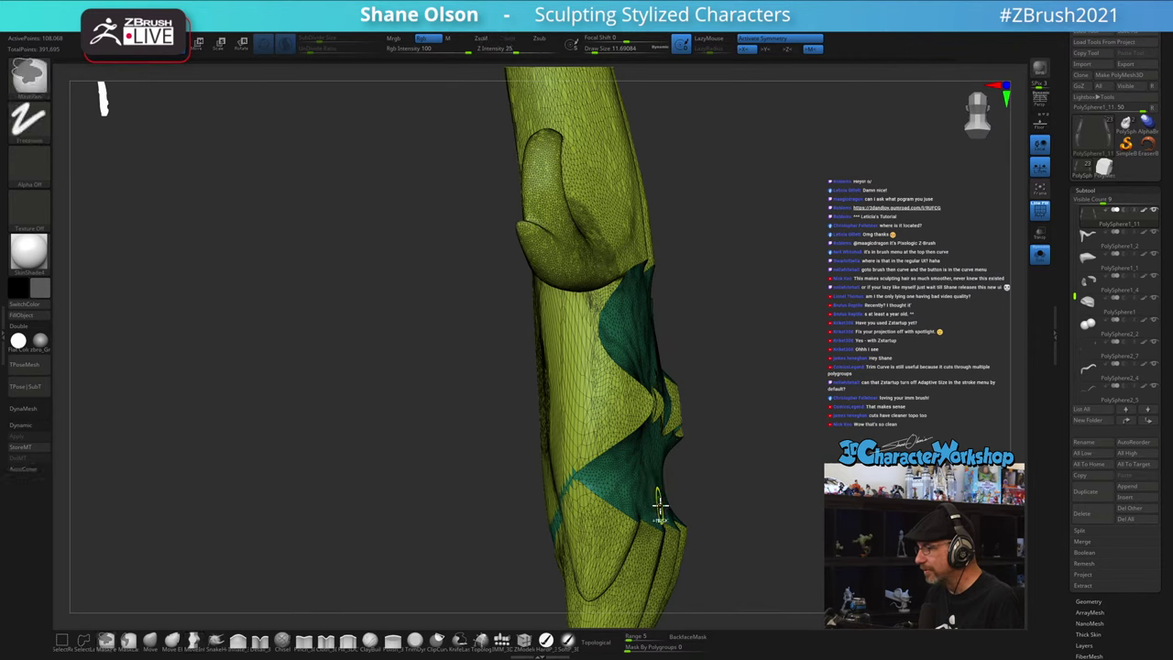
key(ctrl+z)
drag(753, 489, 771, 360)
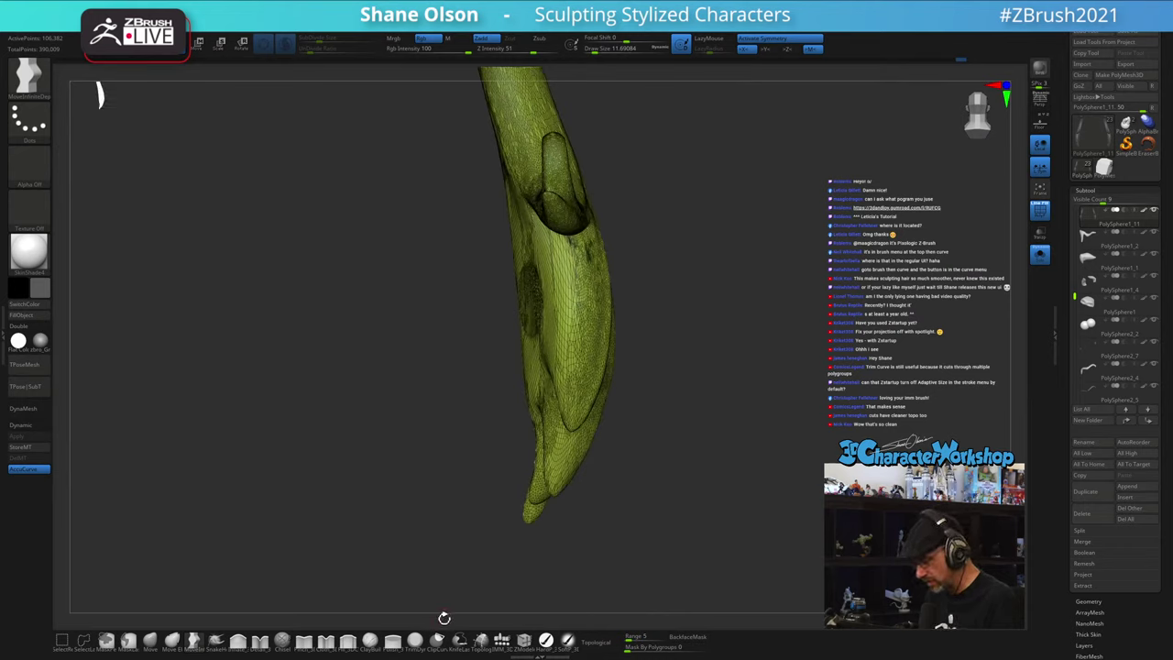
- Try a jagged KnifeLasso cut into the outer edge of the hair strand, inspect the cut surface's topology, and undo it
mouse_move(664, 197)
ctrl+shift+mouse_down()
mouse_move(562, 262)
mouse_move(545, 371)
mouse_move(733, 419)
ctrl+shift+mouse_up()
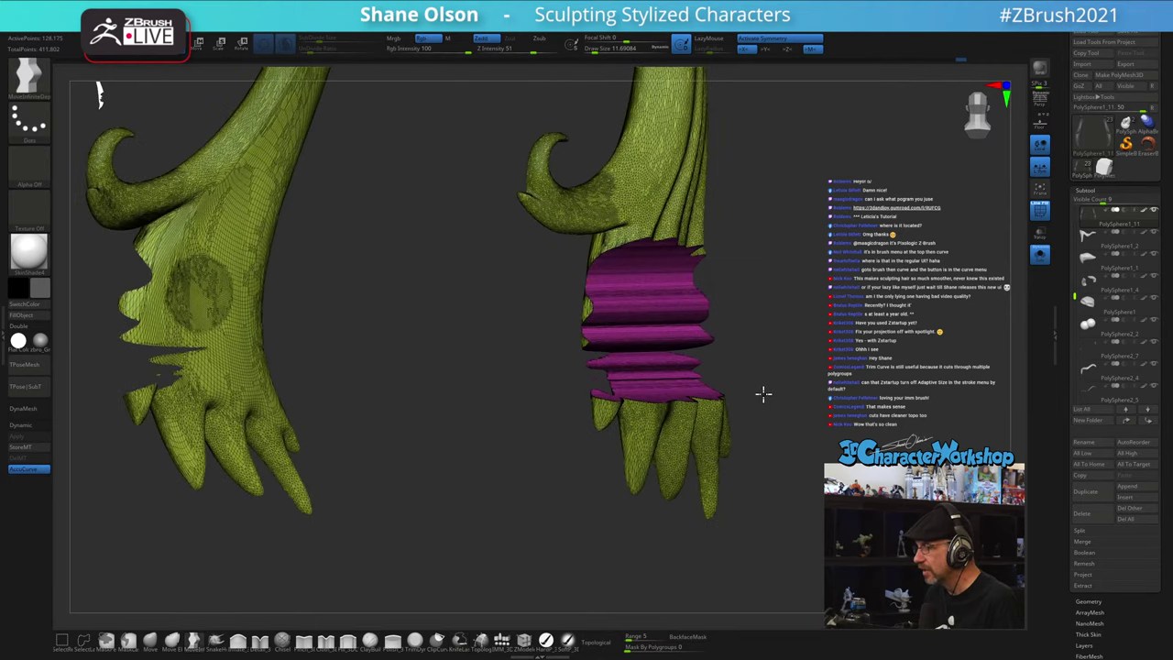
drag(763, 394, 609, 231)
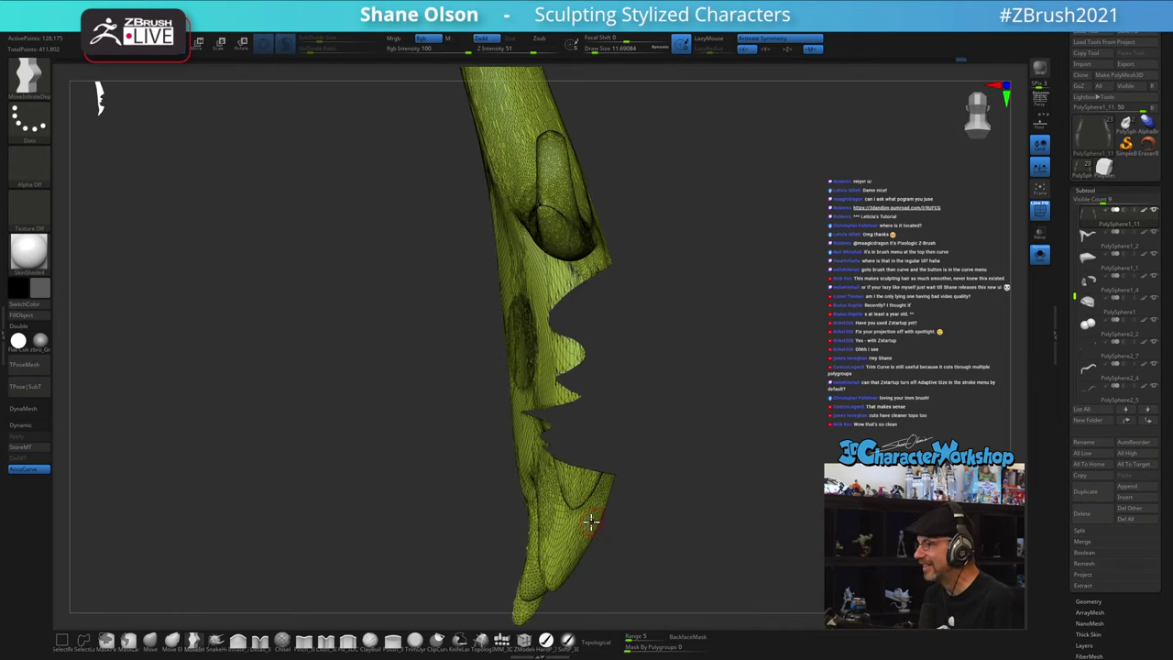
drag(715, 458, 674, 458)
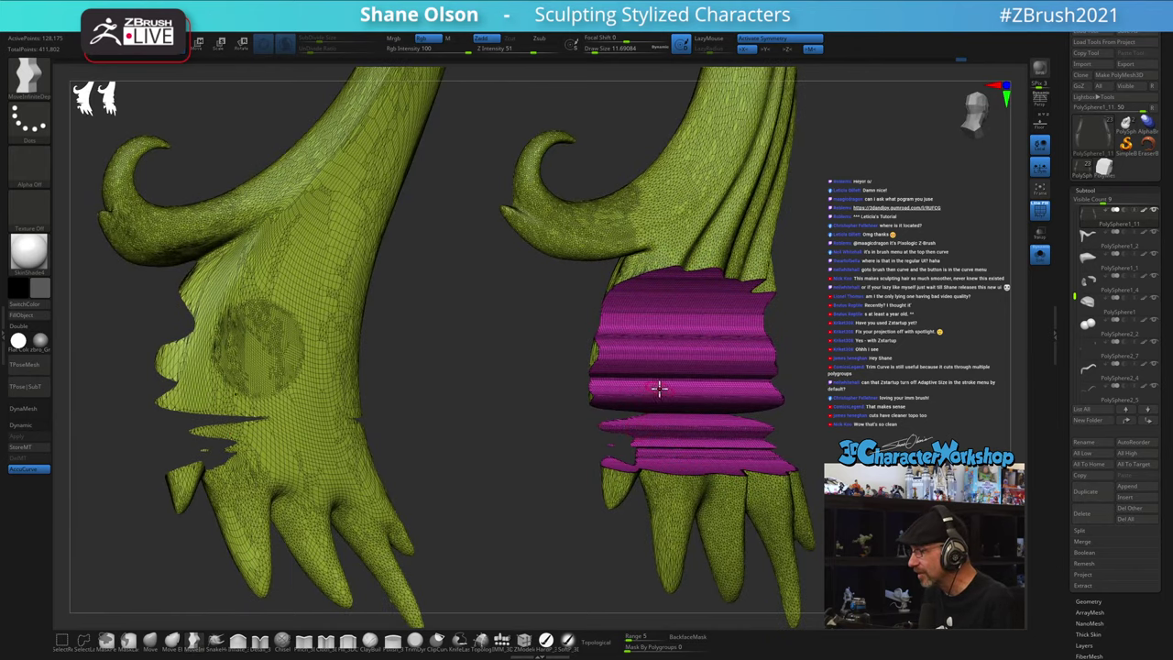
alt+drag(868, 297, 897, 285)
alt+drag(518, 480, 410, 267)
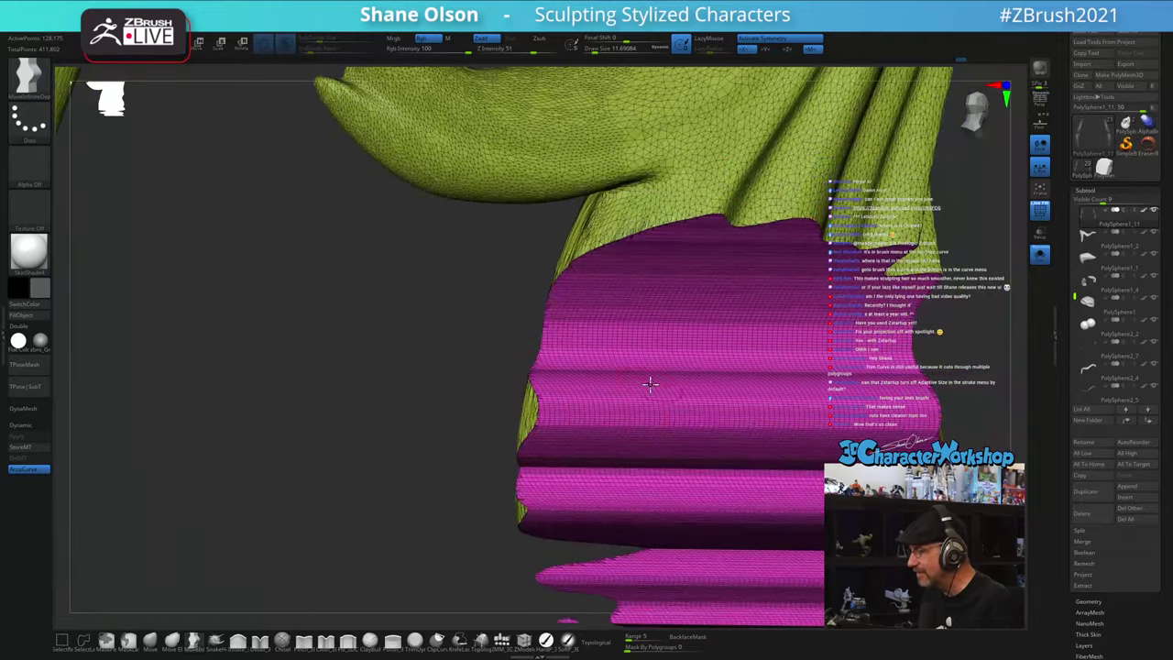
key(ctrl+z)
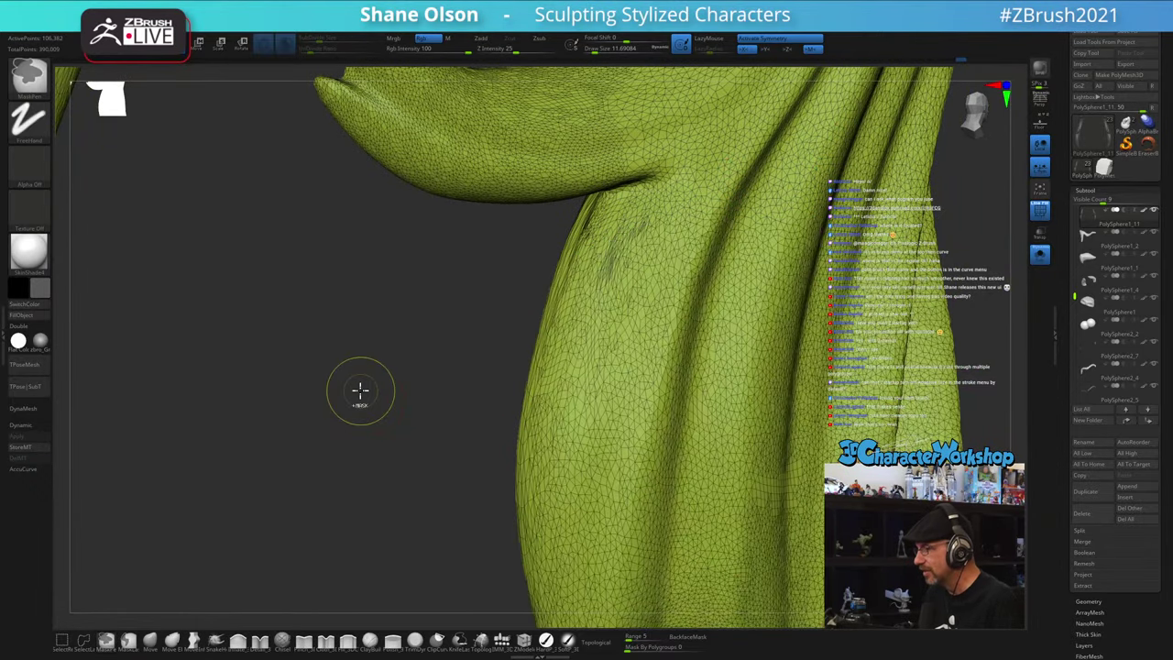
alt+drag(355, 388, 308, 308)
drag(735, 300, 790, 383)
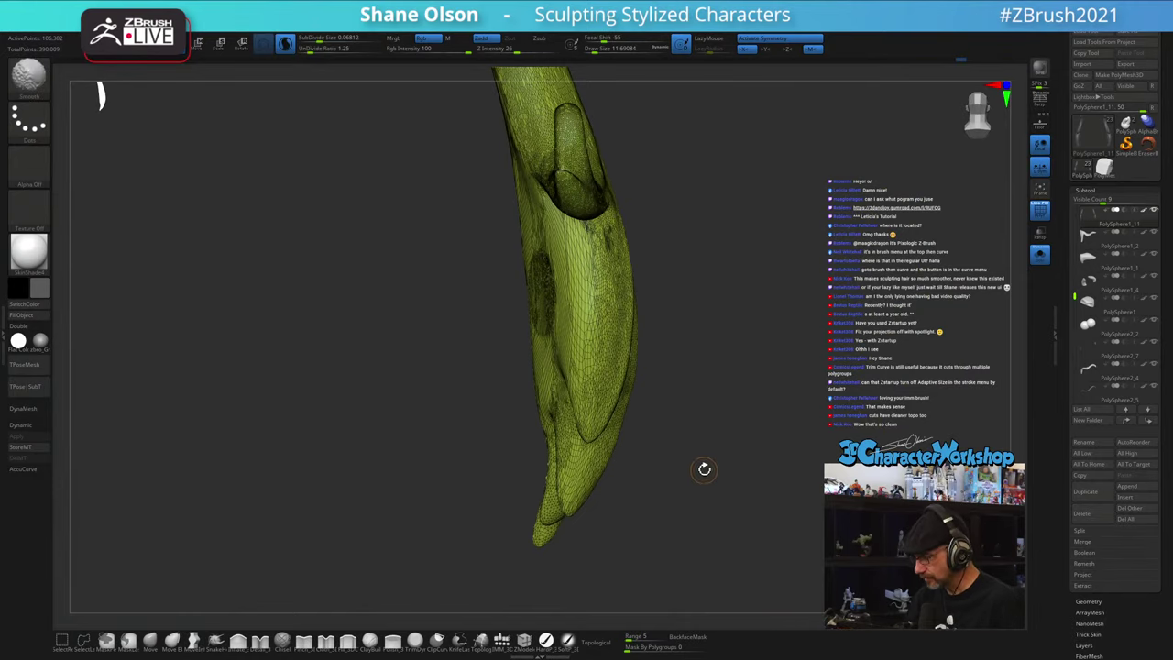
- Hide the polyframe on the hair strand and turn off Solo mode to show the whole character
key(shift+f)
alt+drag(734, 495, 554, 375)
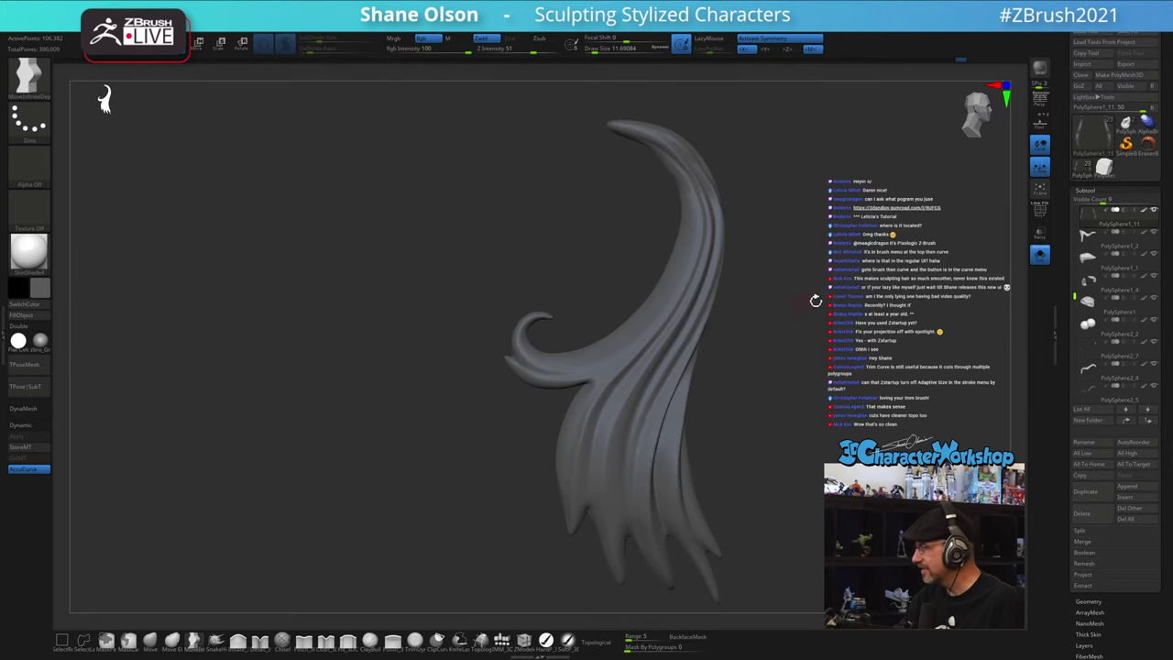
click(1040, 258)
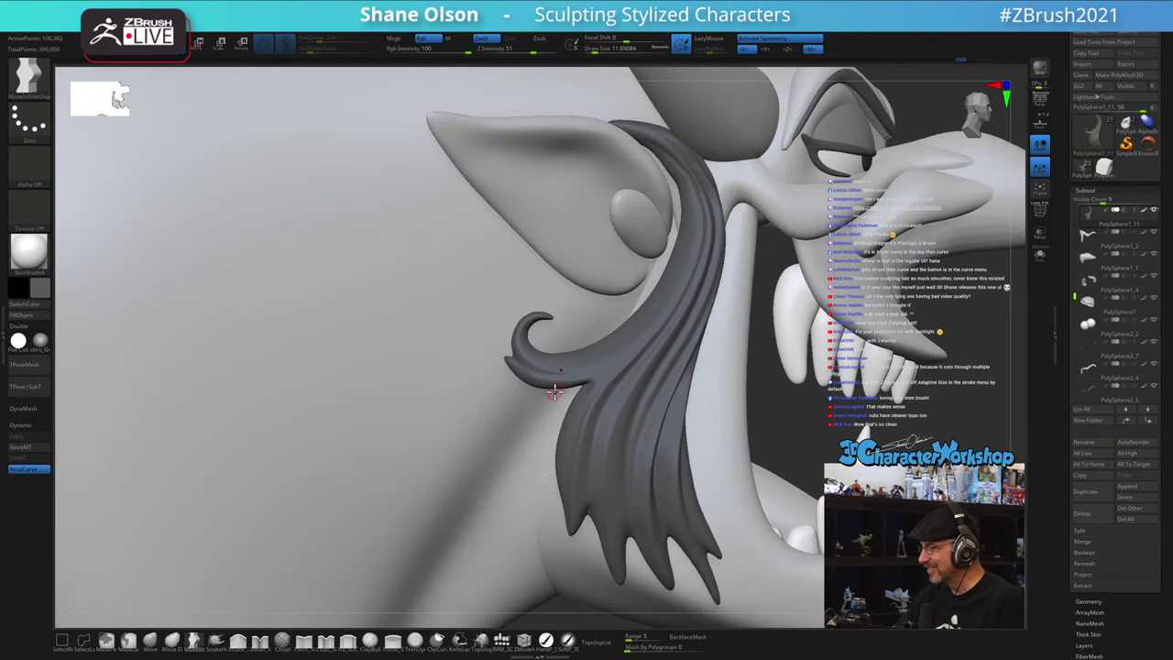
mouse_move(767, 425)
mouse_down()
mouse_move(754, 424)
mouse_move(995, 359)
mouse_move(933, 405)
mouse_up()
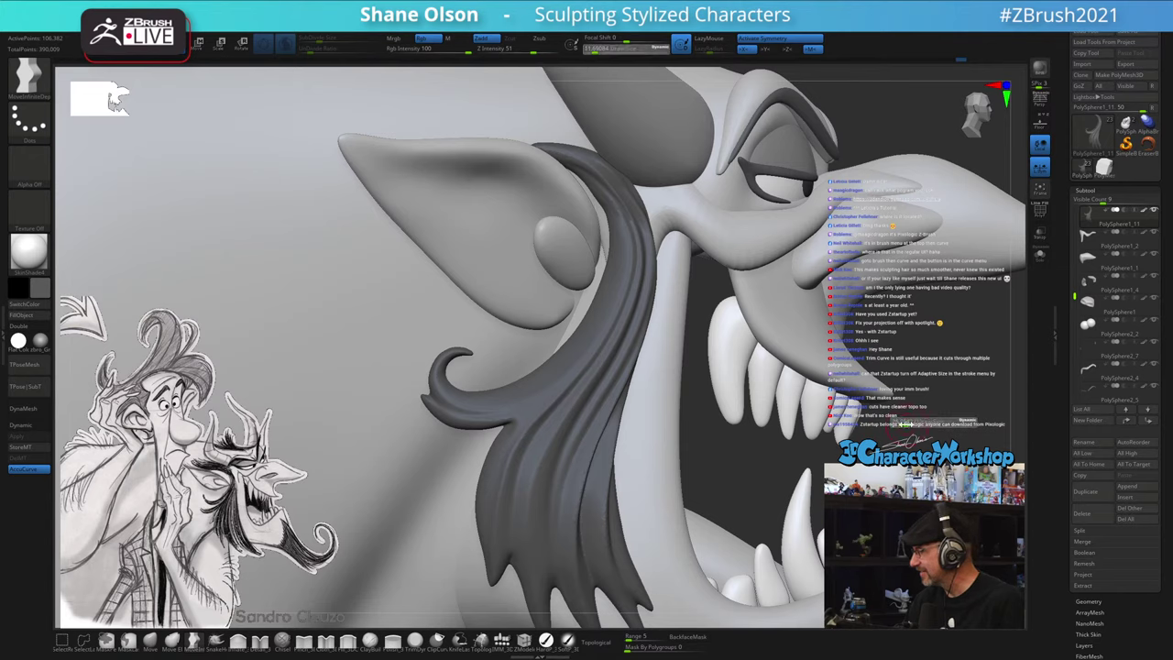
- Set the draw size to about 46 and roll the hair strand back in the undo history to its version with the uncurled side lock
key(ctrl)
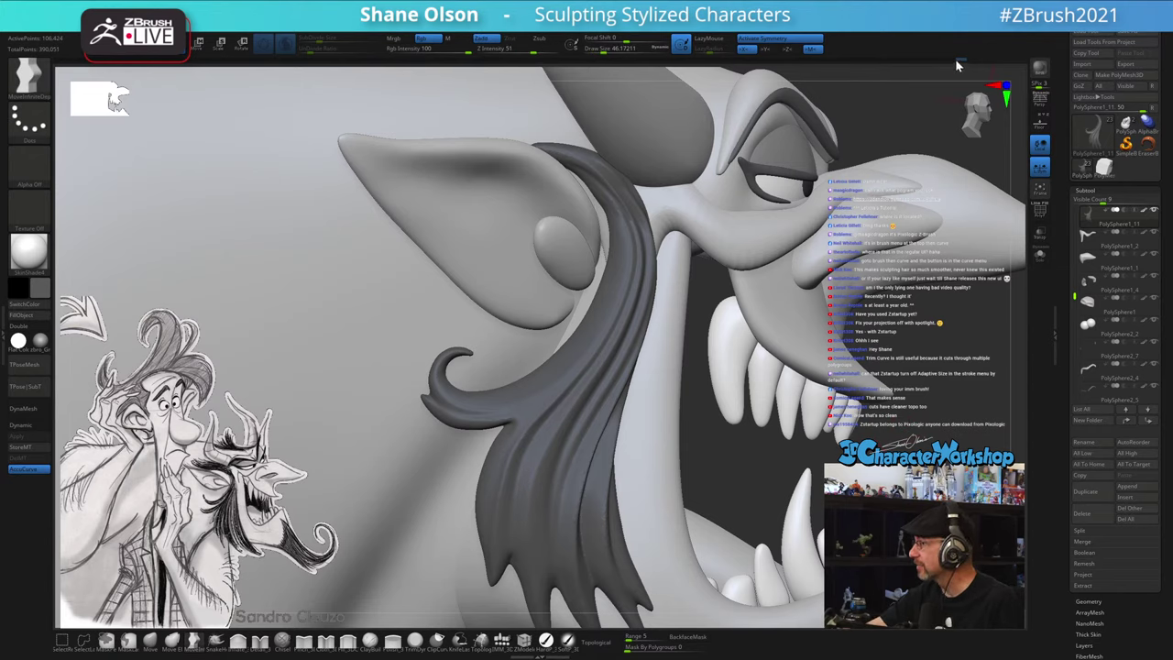
mouse_move(924, 66)
mouse_down()
mouse_move(877, 66)
mouse_move(939, 86)
mouse_move(930, 81)
mouse_up()
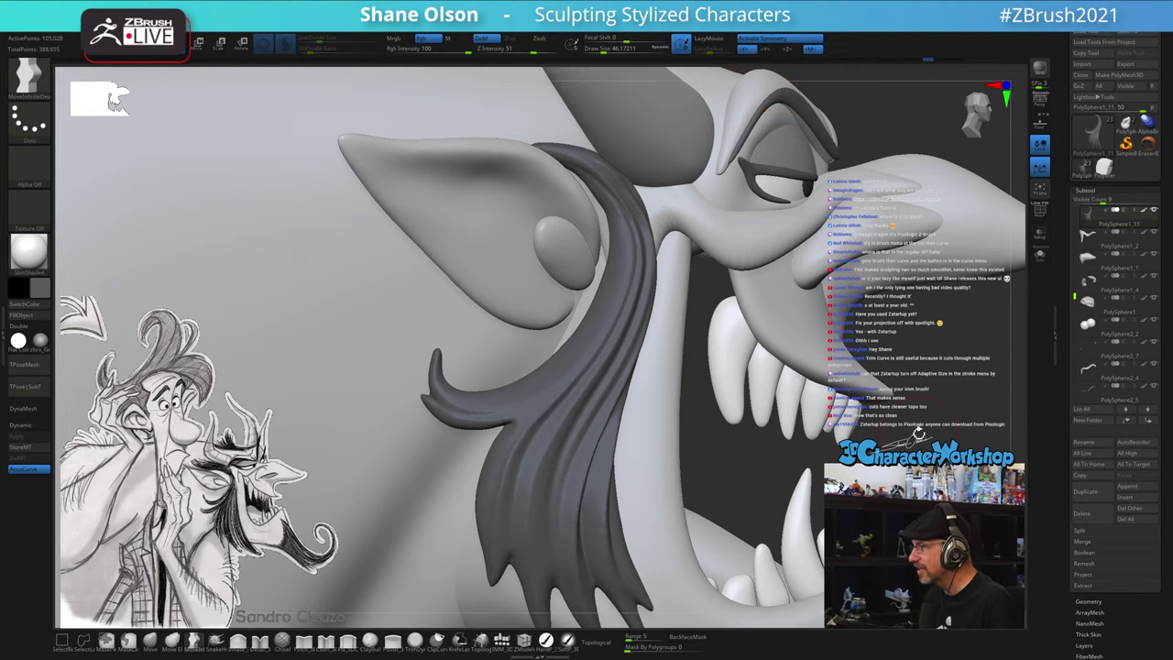
drag(953, 425, 407, 605)
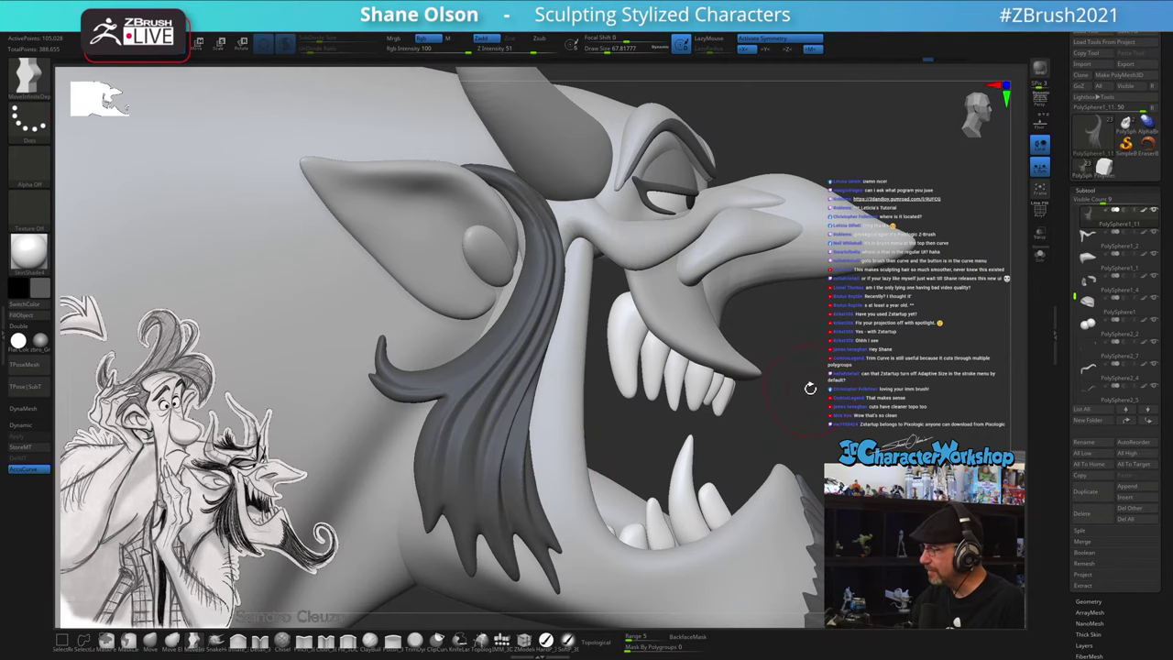
- Smooth the tip of the small upturned lock below the ear, reducing the draw size to about 35
key(s)
mouse_move(809, 390)
mouse_down()
mouse_move(798, 410)
mouse_move(779, 390)
mouse_up()
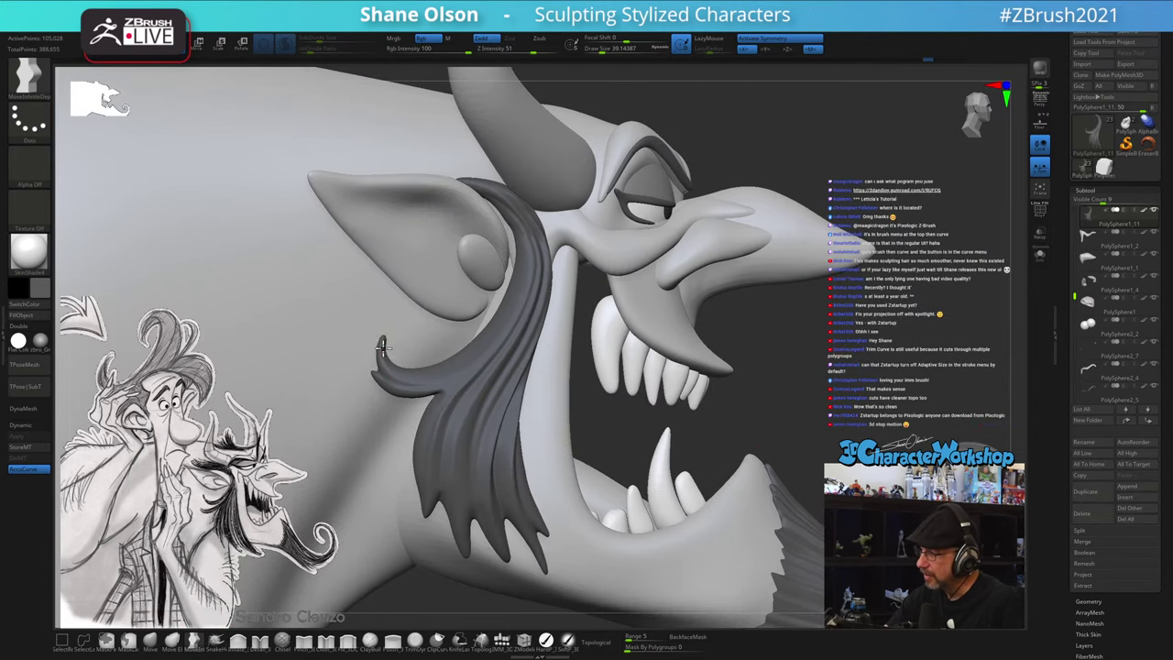
mouse_move(380, 338)
shift+mouse_down()
mouse_move(389, 328)
mouse_move(384, 341)
shift+mouse_up()
key(s)
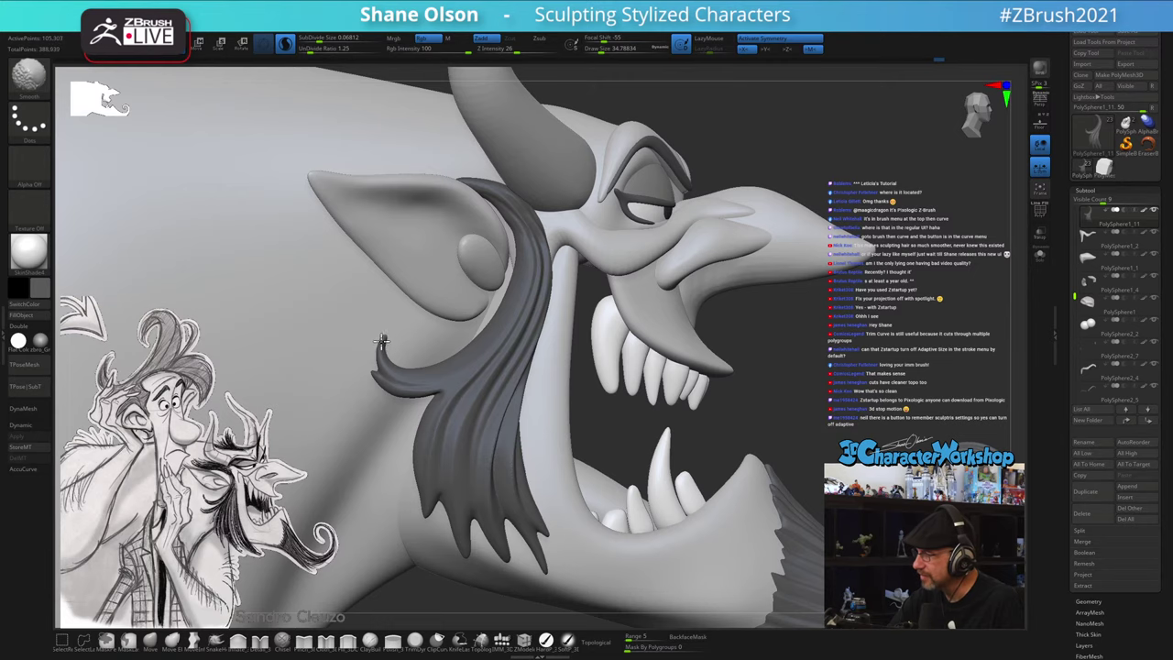
- Examine the side hair and beard from several angles and compare their shapes with the reference drawing
mouse_move(831, 356)
alt+mouse_down()
mouse_move(804, 372)
mouse_move(825, 359)
mouse_move(809, 327)
mouse_move(816, 335)
alt+mouse_up()
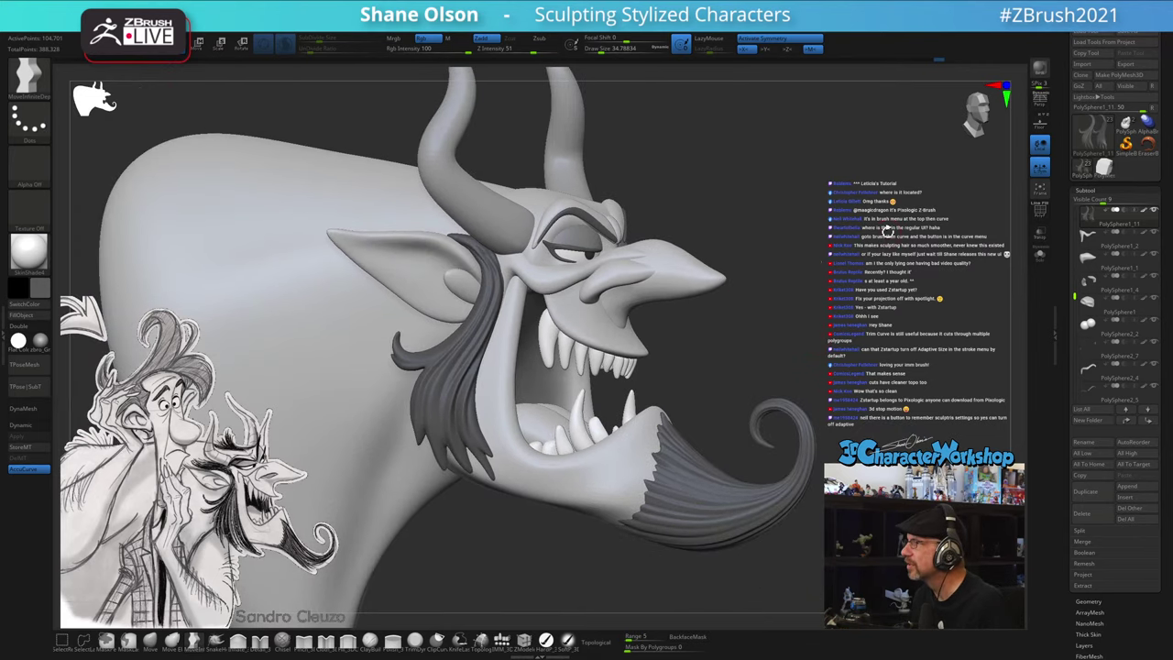
drag(885, 231, 882, 223)
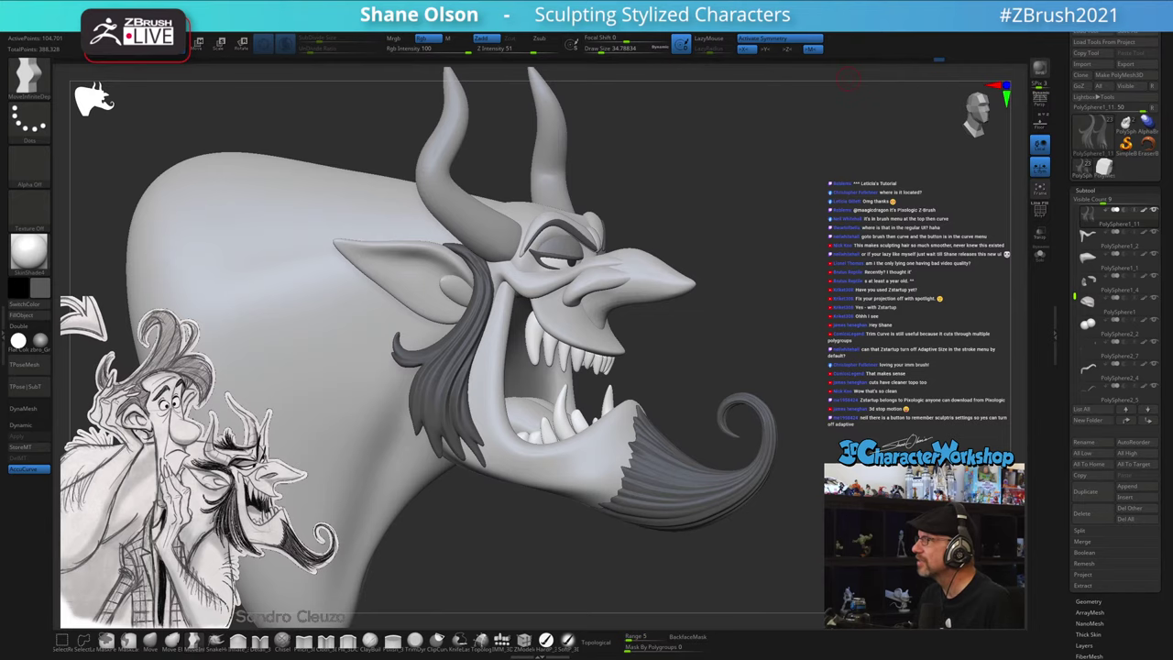
drag(875, 184, 871, 185)
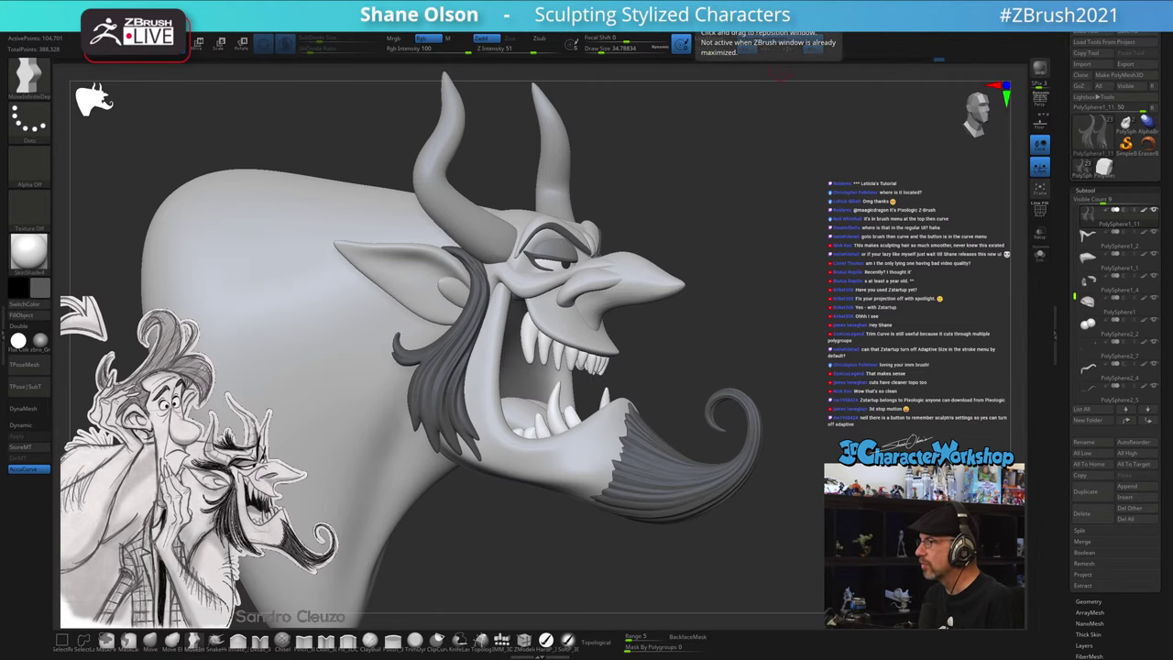
mouse_move(814, 254)
mouse_down()
mouse_move(824, 254)
mouse_move(799, 281)
mouse_move(824, 292)
mouse_up()
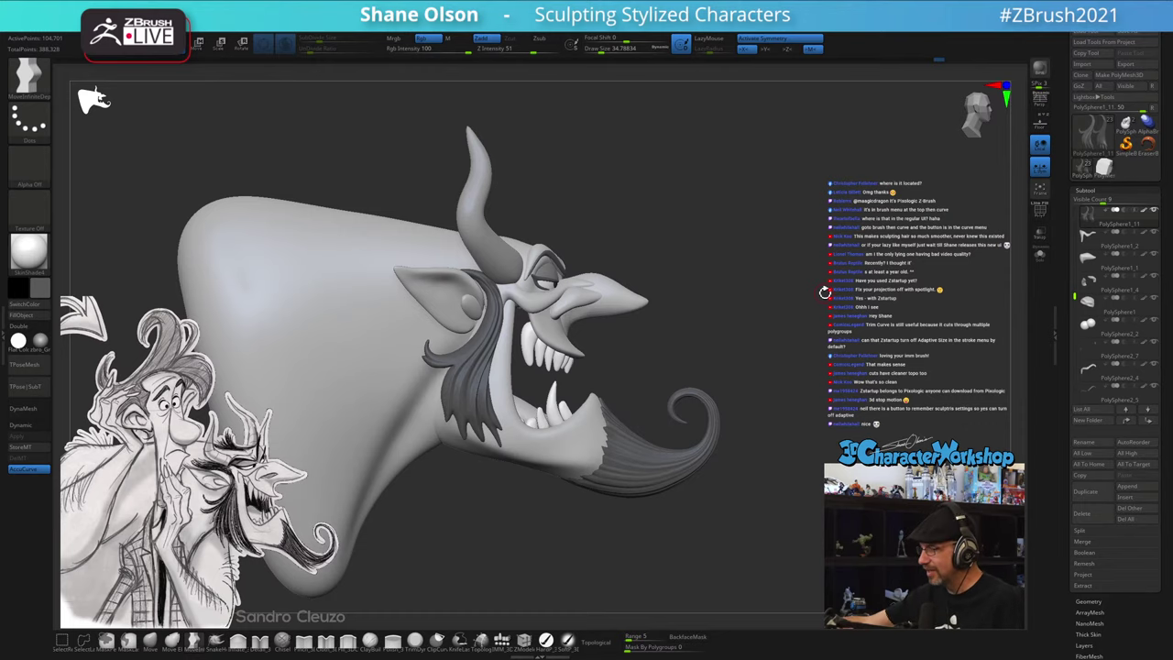
mouse_move(541, 521)
mouse_down()
mouse_move(559, 569)
mouse_move(552, 541)
mouse_move(566, 537)
mouse_move(572, 570)
mouse_move(586, 523)
mouse_up()
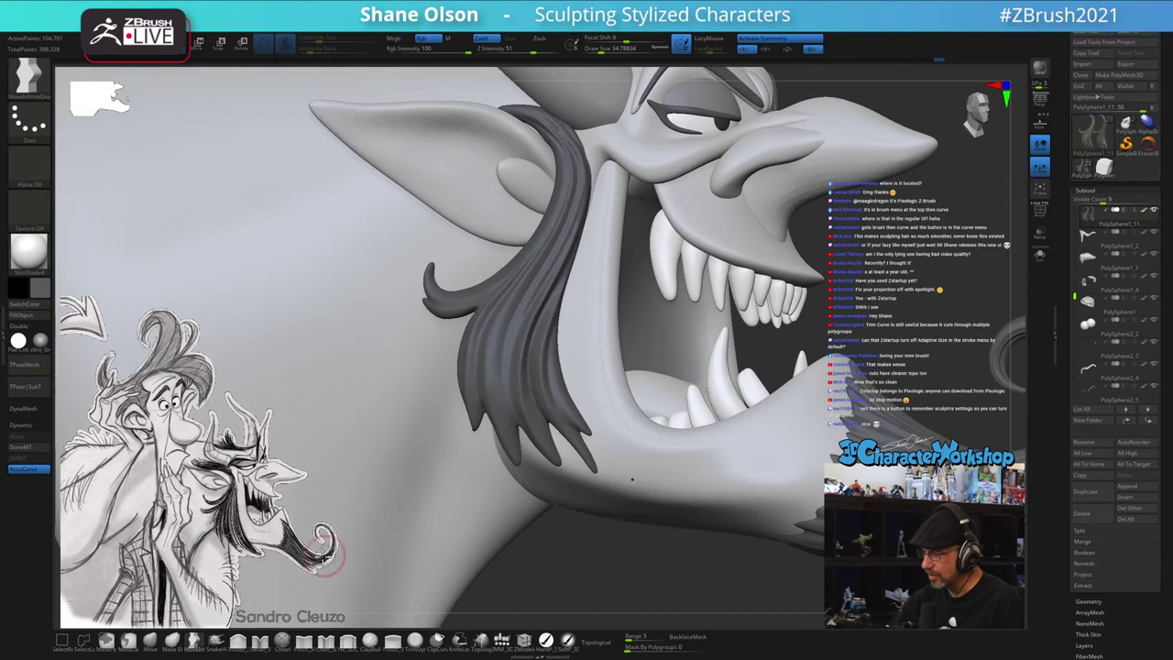
drag(586, 547, 630, 542)
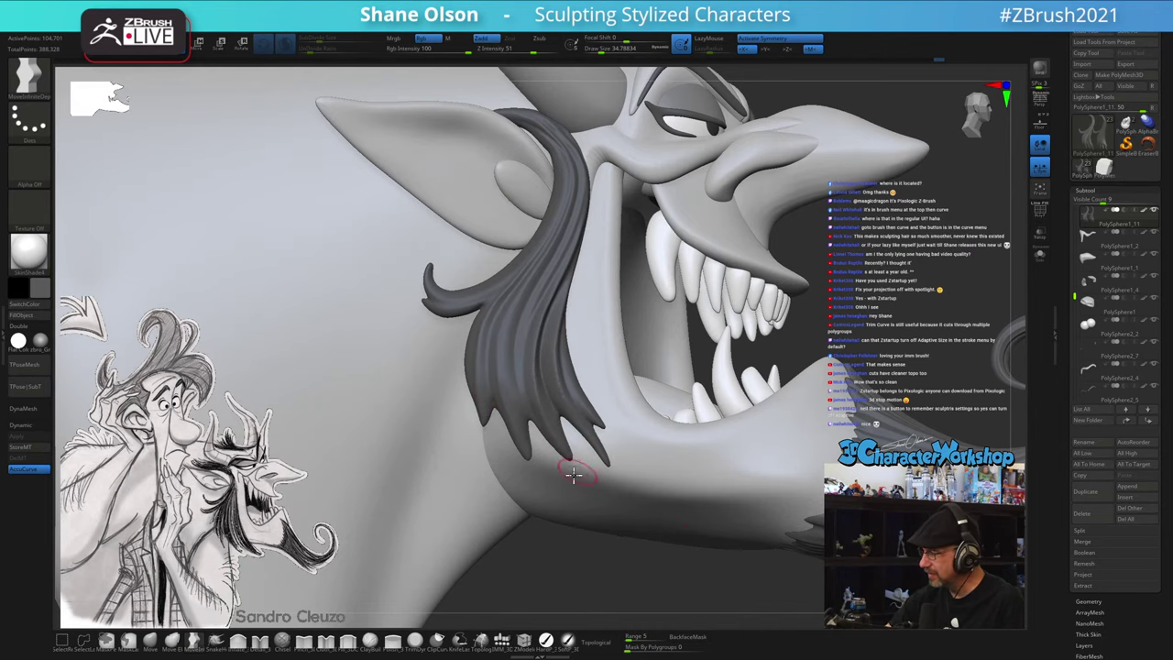
drag(607, 547, 599, 534)
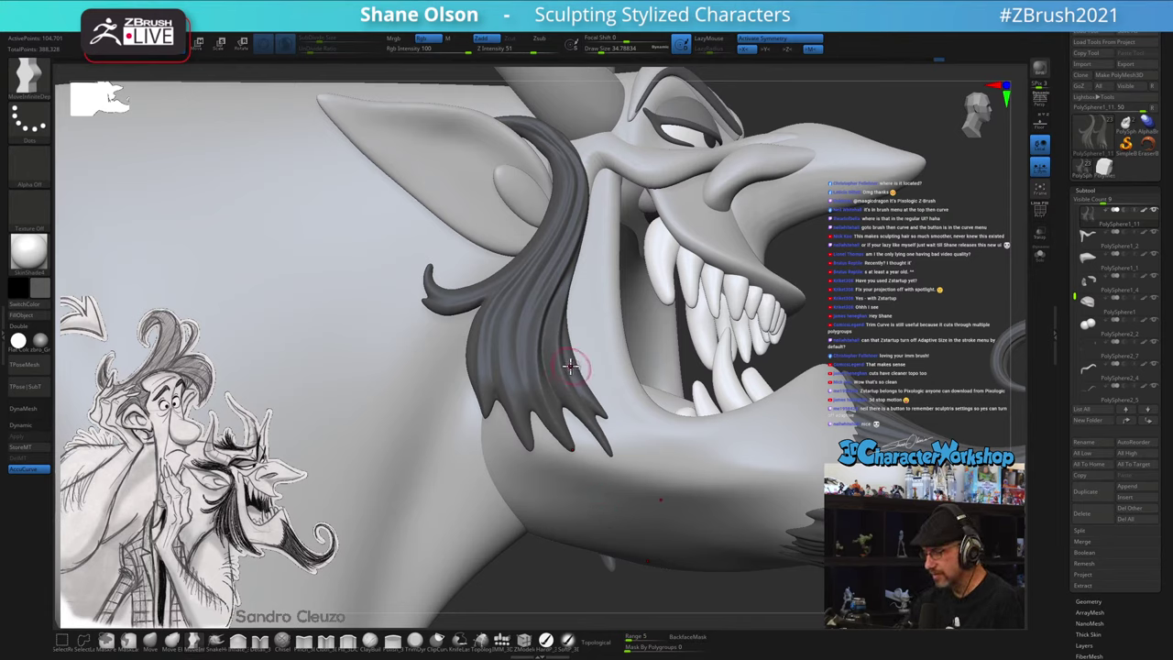
drag(632, 453, 628, 453)
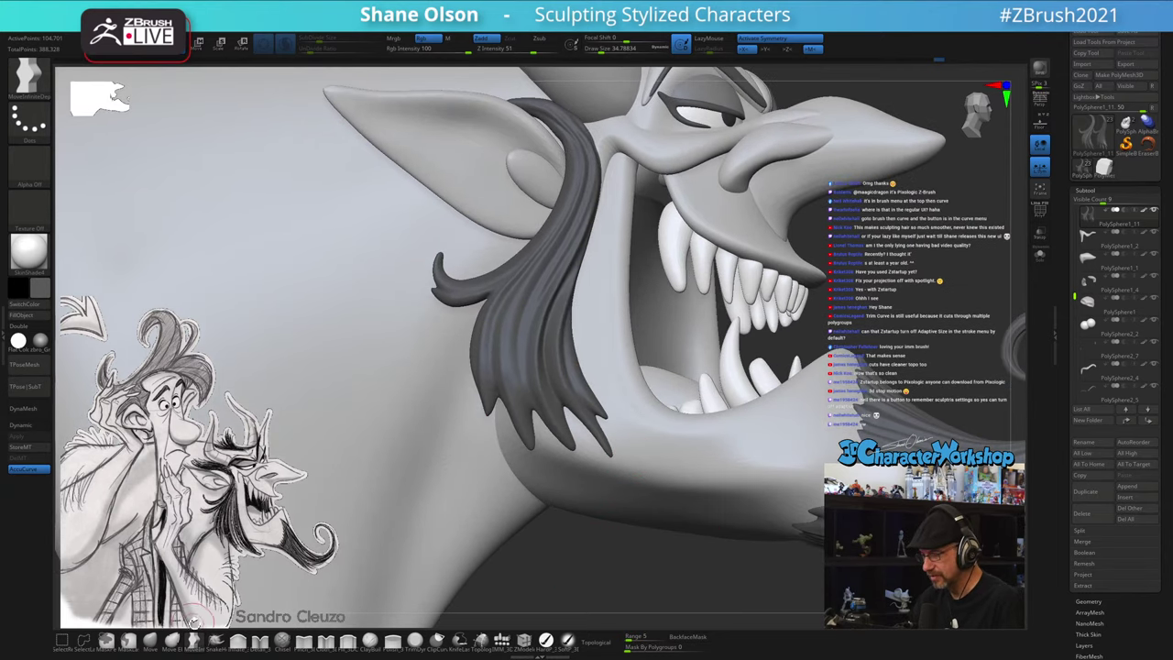
- Pull the lowest hair tip forward along the jaw at a draw size of about 65, and adjust the neighbouring lock at about 54
right_drag(578, 545, 609, 549)
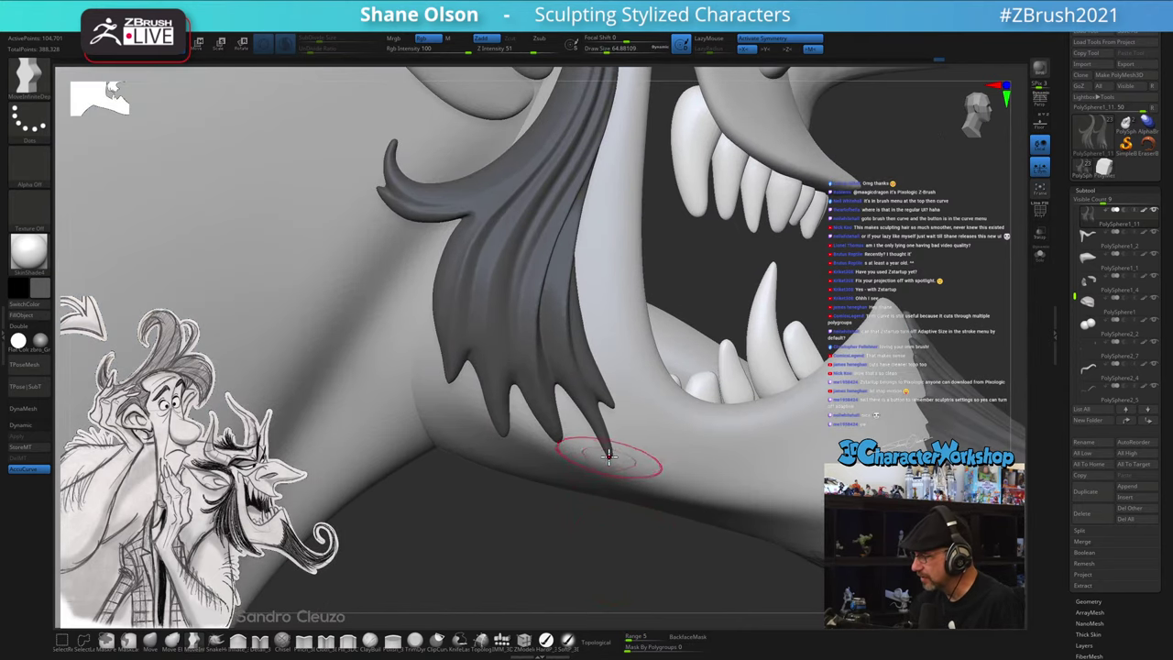
drag(617, 456, 636, 461)
key(s)
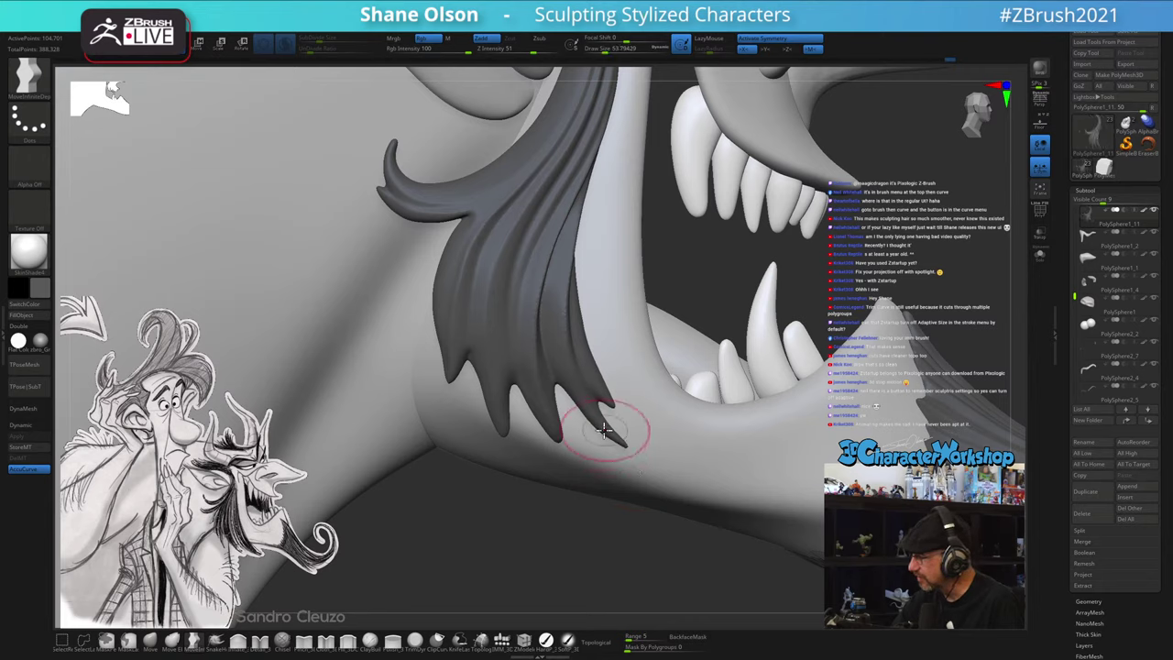
mouse_move(584, 398)
mouse_down()
mouse_move(577, 391)
mouse_move(614, 377)
mouse_move(600, 368)
mouse_up()
- Set the move brush's draw size to about 59 for work on the lower hair tips
key(s)
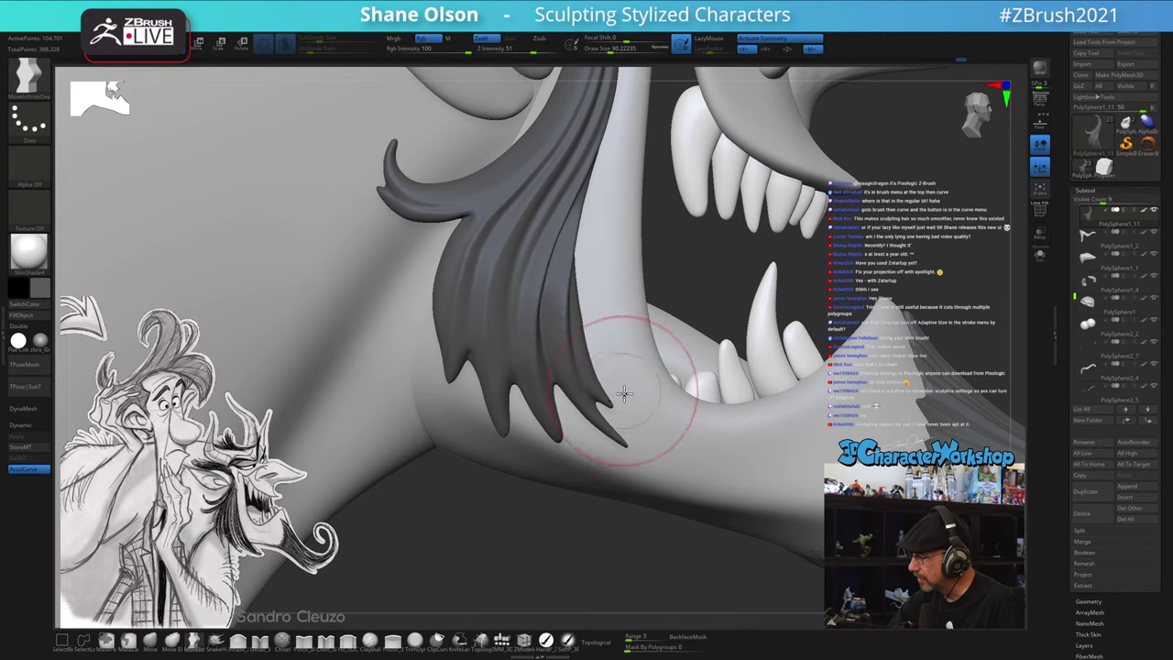
ctrl+right_drag(650, 368, 667, 389)
key(s)
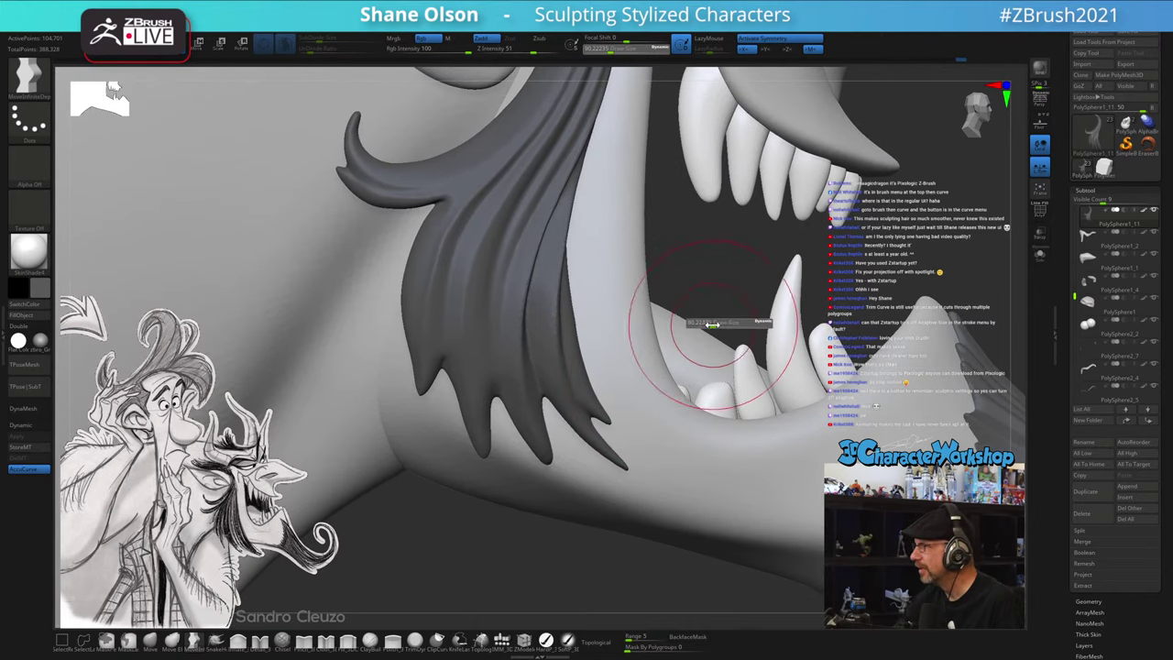
drag(714, 325, 706, 324)
alt+right_drag(687, 346, 709, 330)
mouse_move(674, 373)
right_down()
mouse_move(649, 378)
mouse_move(676, 394)
right_up()
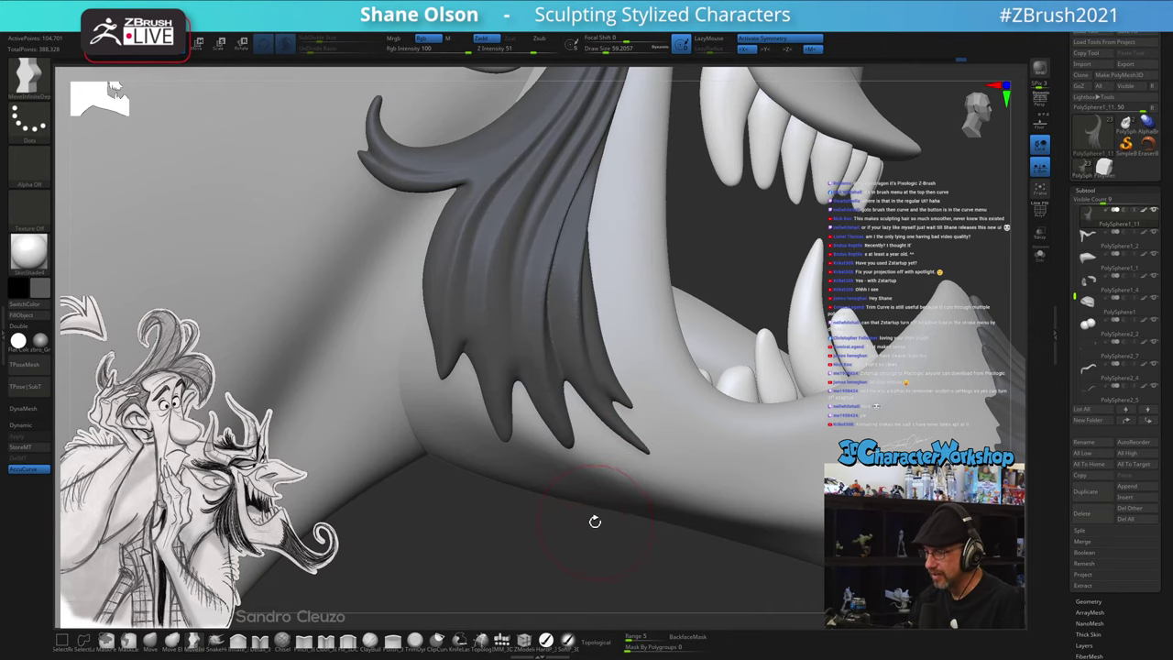
- Switch to the Detail_3DCW brush at a draw size of about 33 and refine the middle tips of the lower hair lock
mouse_move(589, 519)
right_down()
mouse_move(589, 498)
mouse_move(589, 523)
mouse_move(599, 507)
right_up()
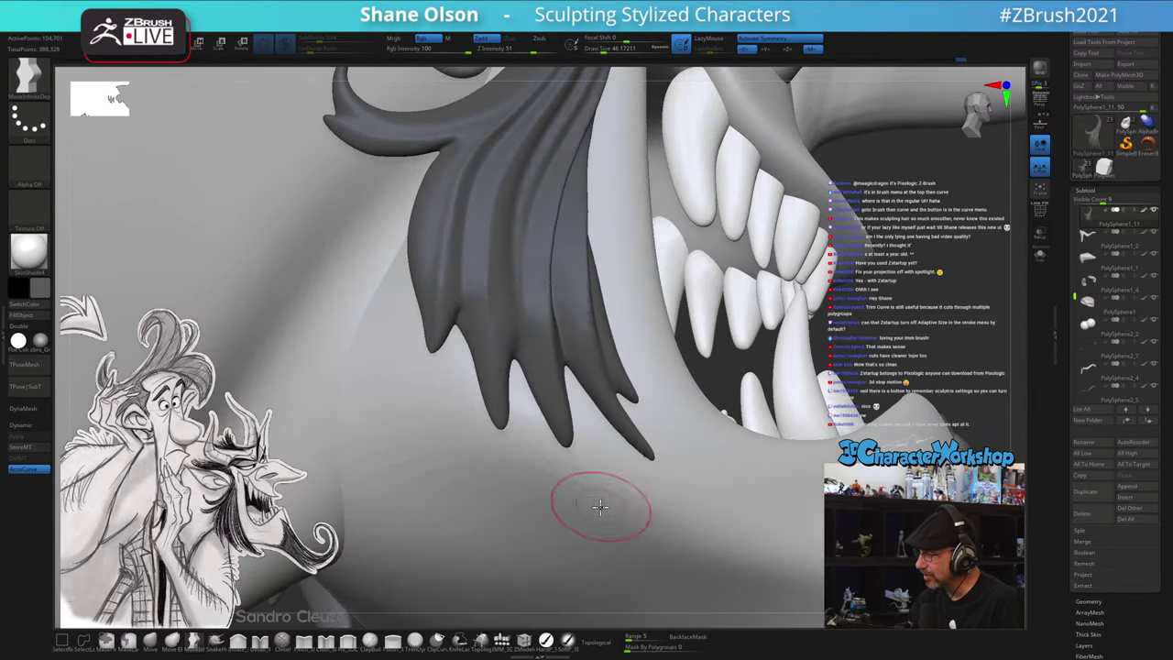
click(305, 640)
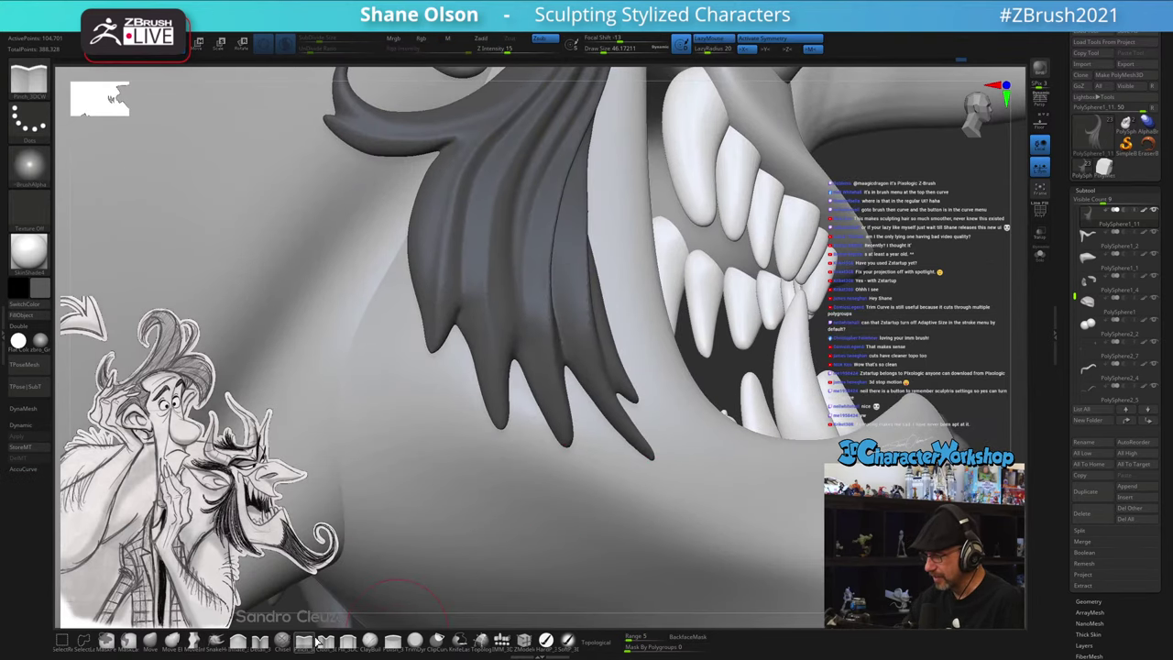
click(323, 641)
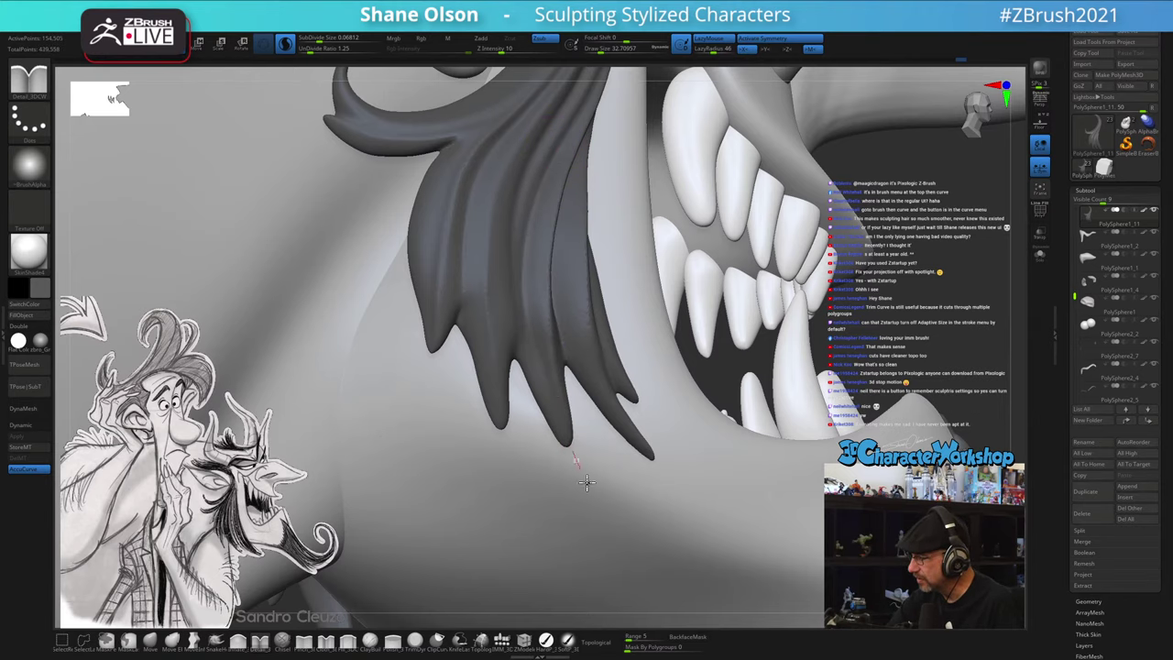
drag(587, 482, 596, 502)
right_drag(635, 519, 625, 490)
mouse_move(621, 508)
mouse_down()
mouse_move(623, 490)
mouse_move(608, 489)
mouse_up()
- Carve finer grooves up along the side hair strands with the detail brush at a draw size of about 22
key(s)
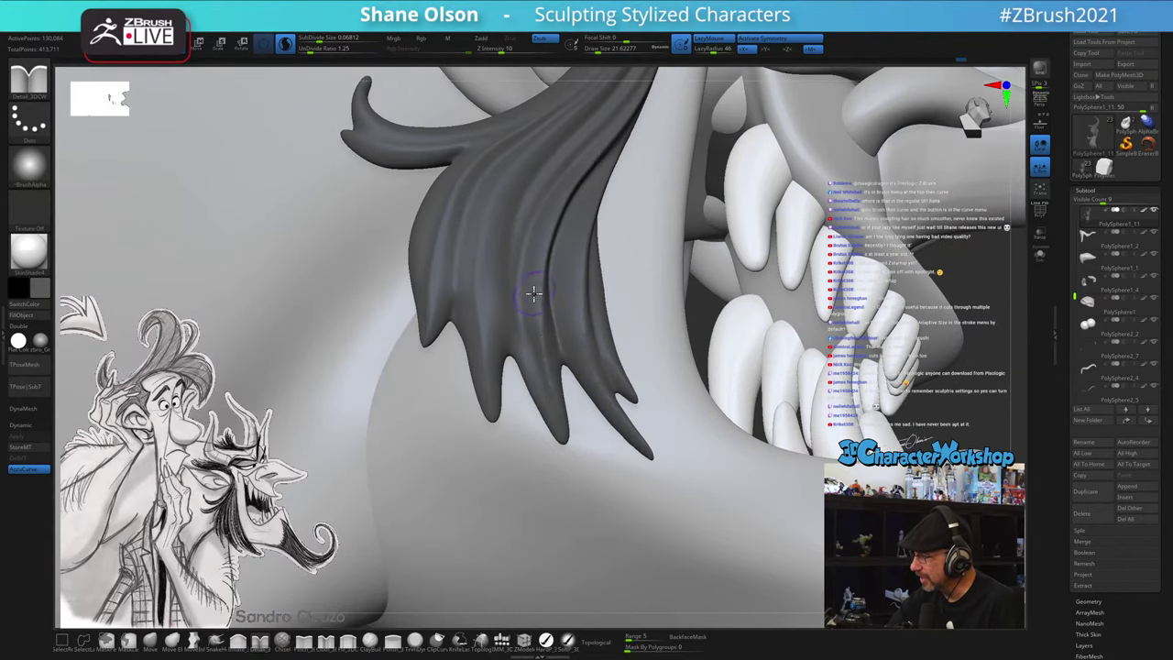
right_drag(533, 293, 521, 220)
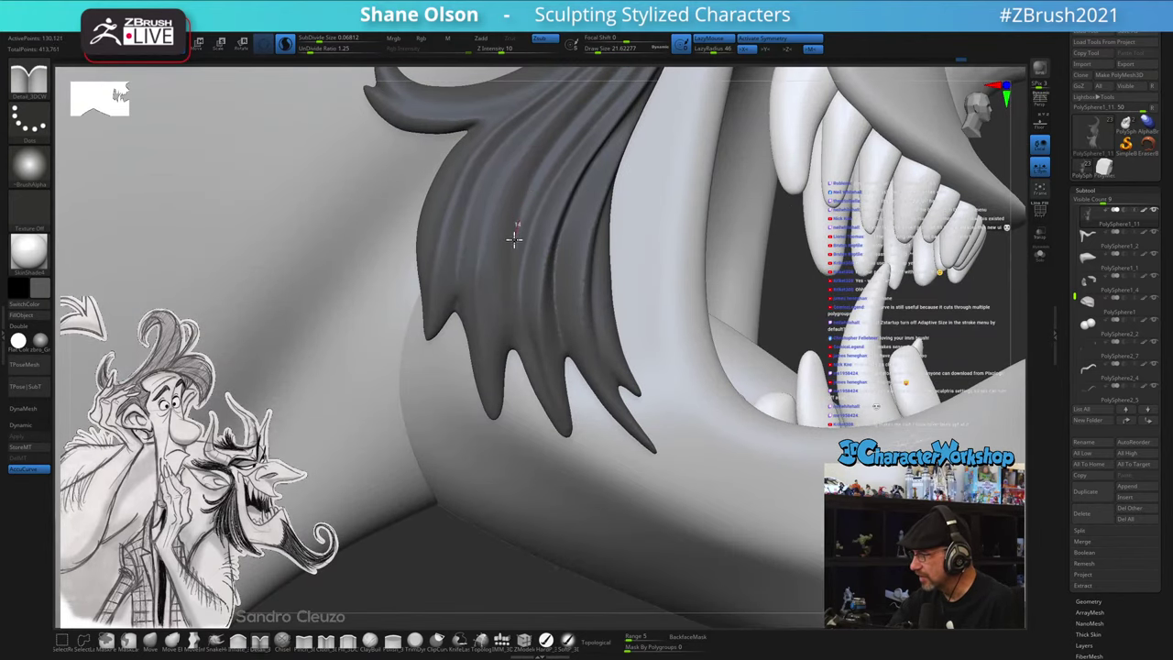
right_drag(534, 372, 511, 250)
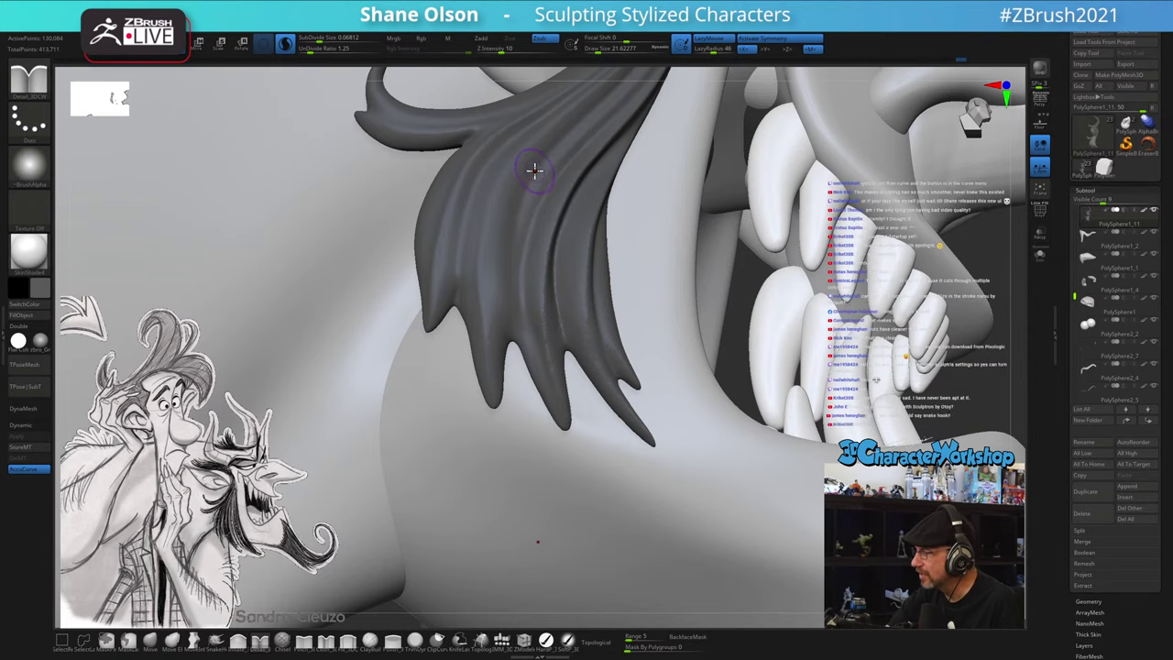
right_drag(532, 309, 557, 358)
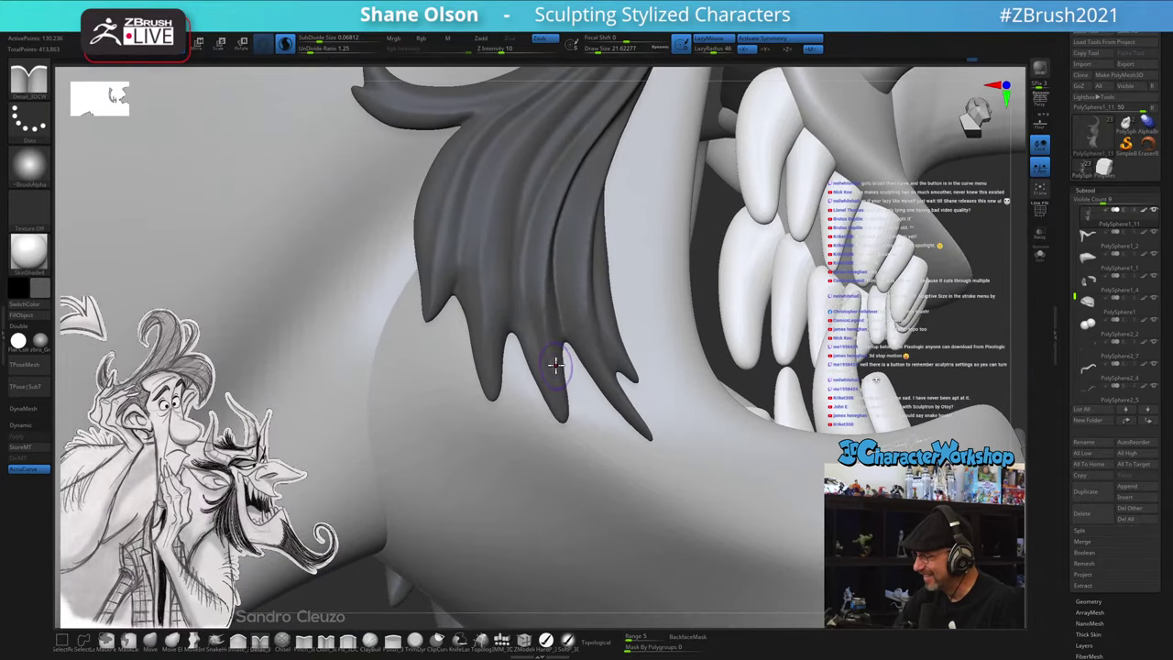
click(216, 638)
key(s)
drag(551, 379, 555, 381)
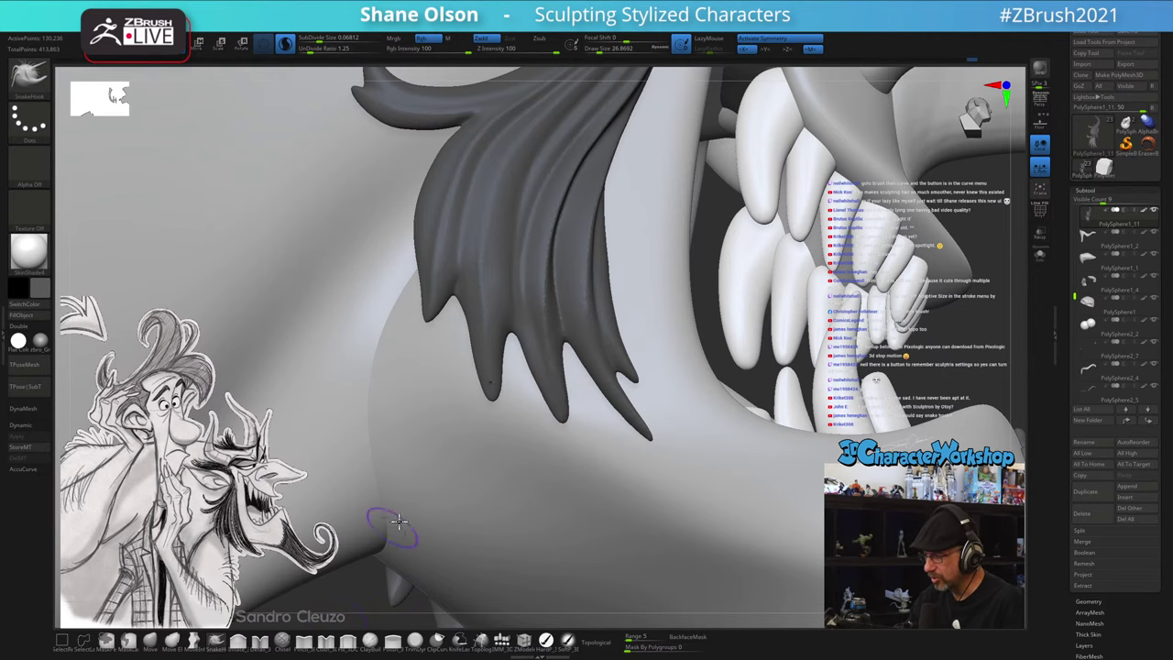
key(s)
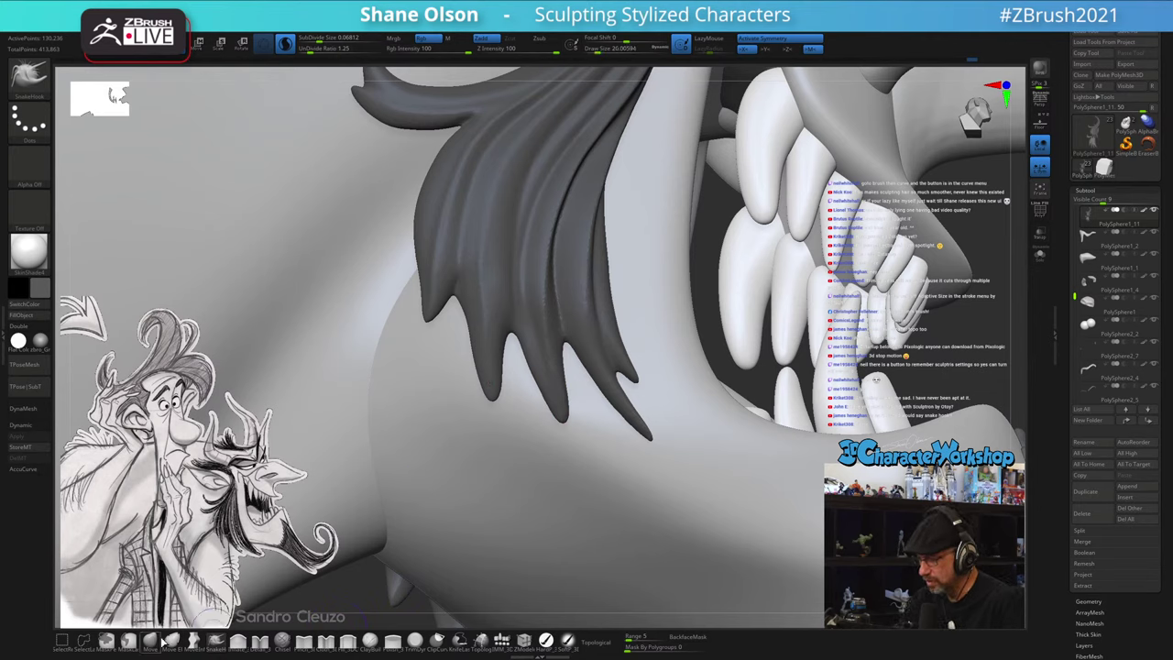
- With the Move brush, pull a small spur out of the rear edge of the middle hair tip at a draw size of about 33
key(b)
key(m)
key(v)
click(44, 470)
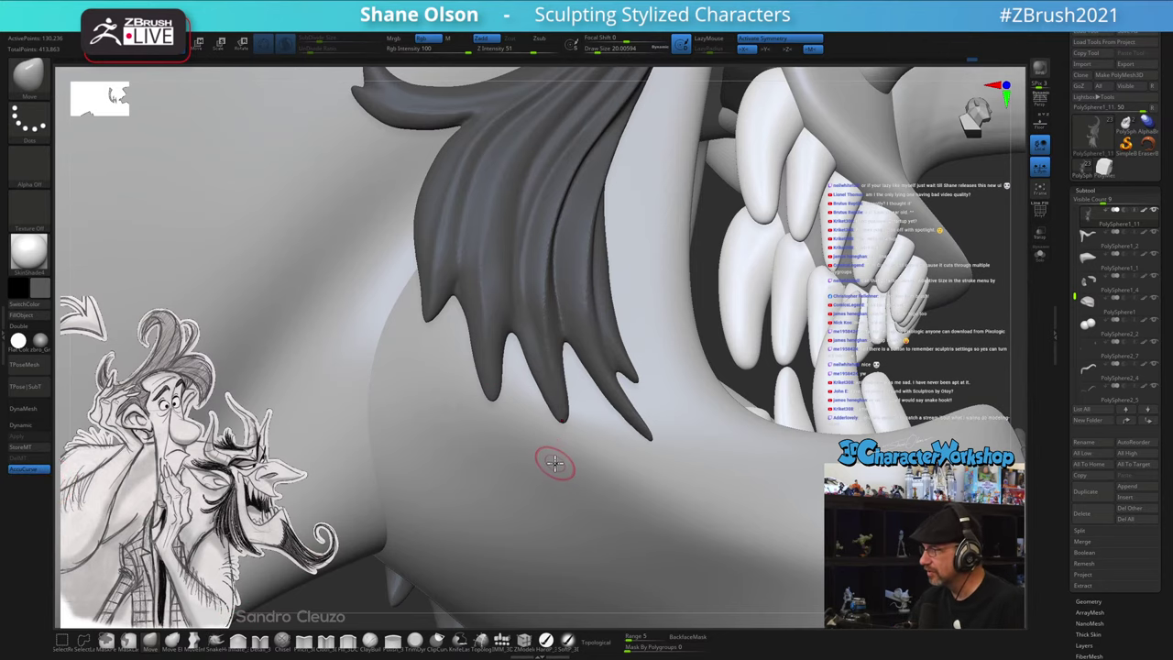
mouse_move(553, 427)
right_down()
mouse_move(558, 369)
mouse_move(541, 367)
right_up()
key(s)
click(537, 367)
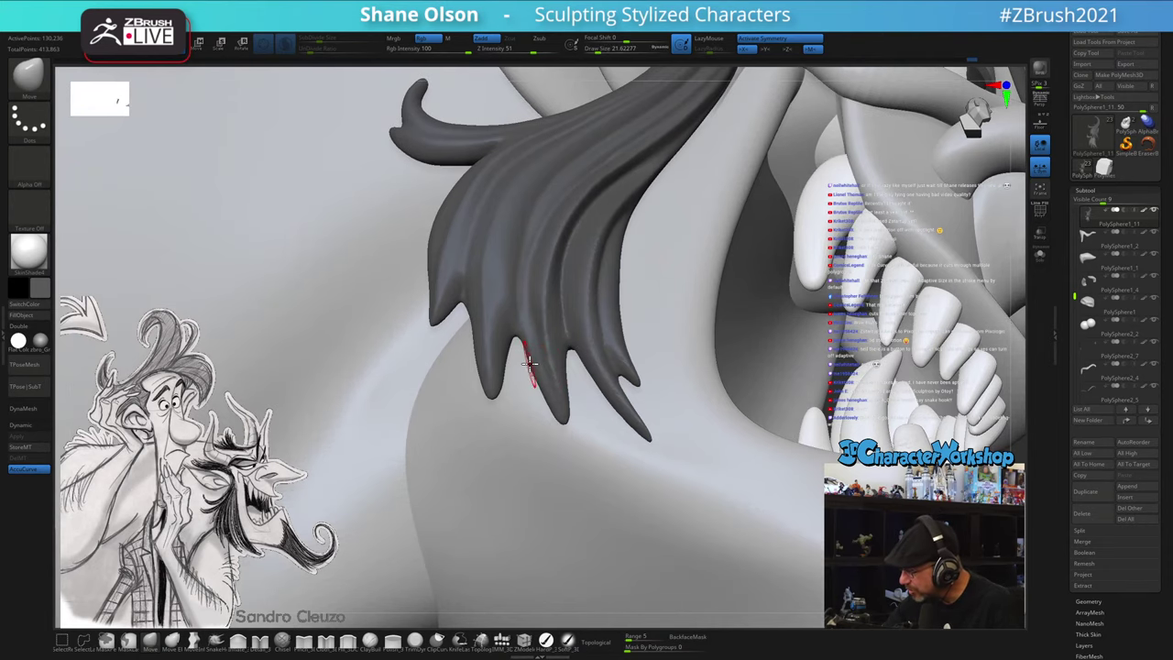
key(s)
click(530, 367)
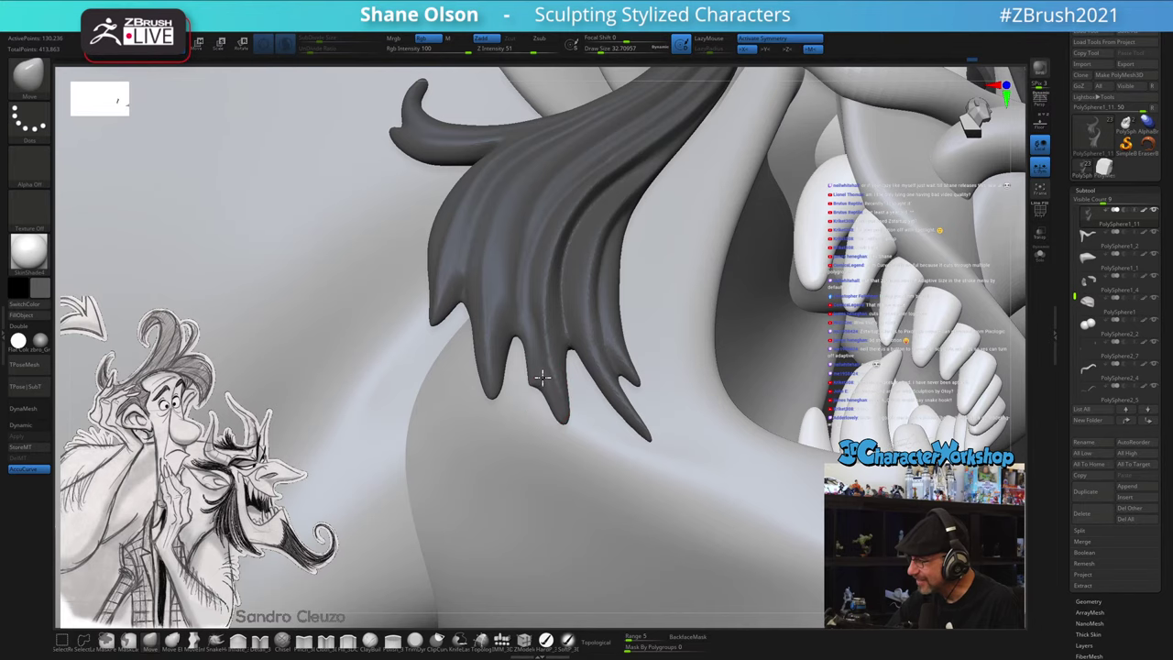
- Show the hair's polyframe, shape the new spur at a draw size of about 23, and smooth its surface starting at about 14
key(shift+f)
right_drag(564, 458, 531, 383)
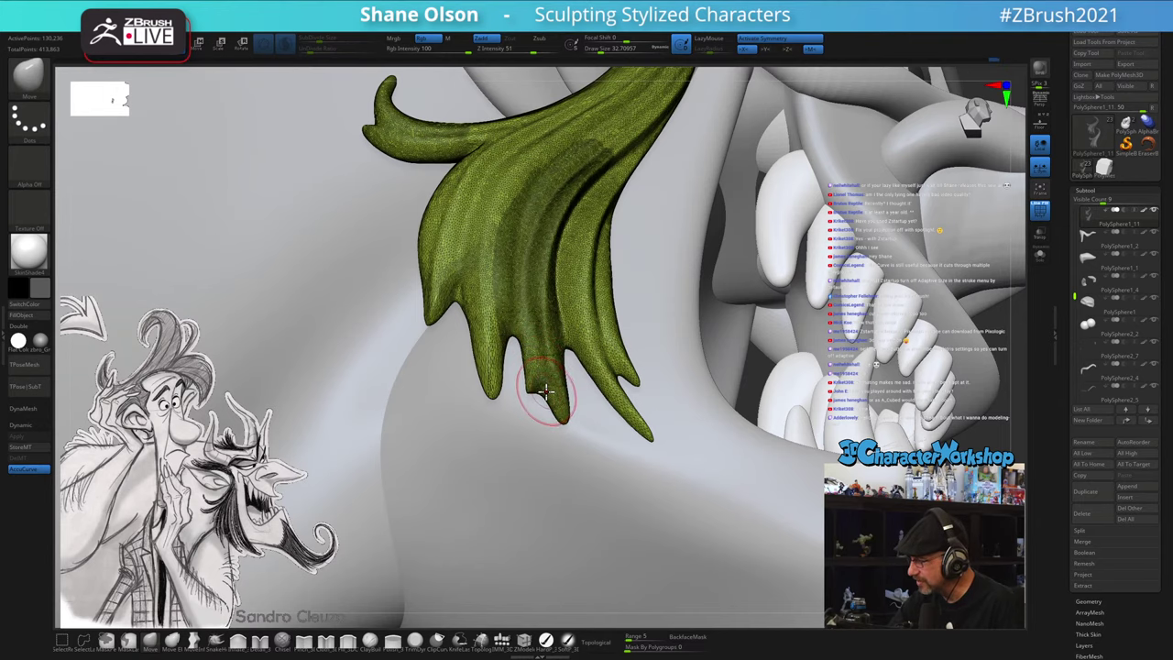
right_drag(531, 393, 566, 357)
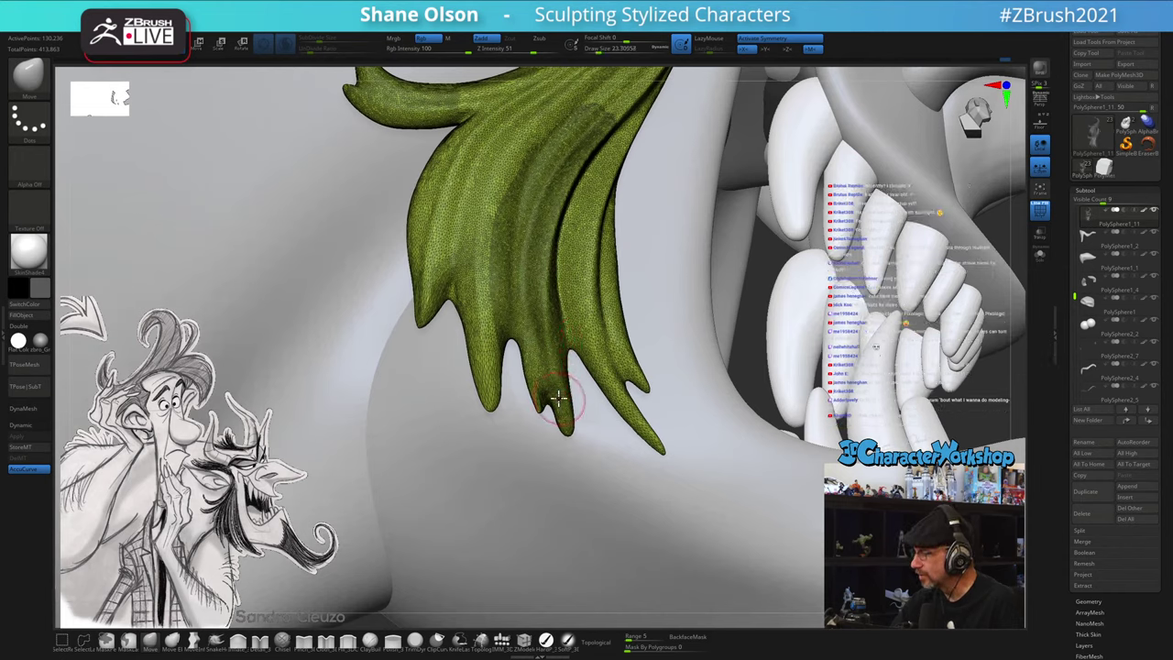
key(shift)
mouse_move(539, 400)
shift+mouse_down()
mouse_move(563, 403)
mouse_move(543, 395)
shift+mouse_up()
key(s)
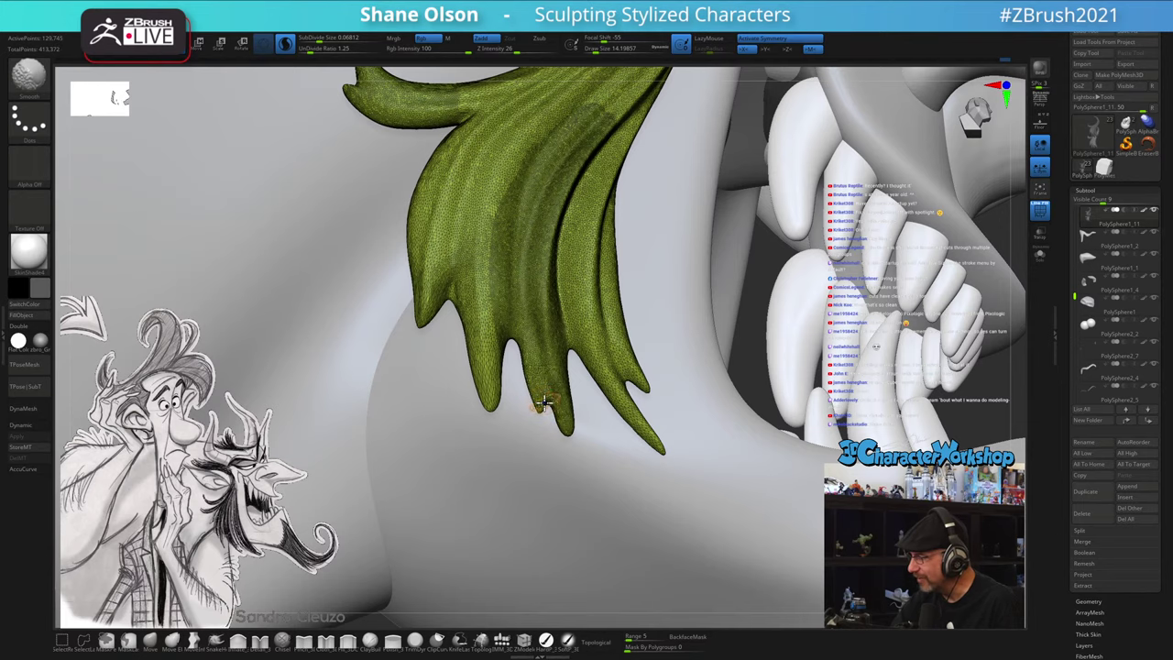
right_drag(553, 399, 555, 393)
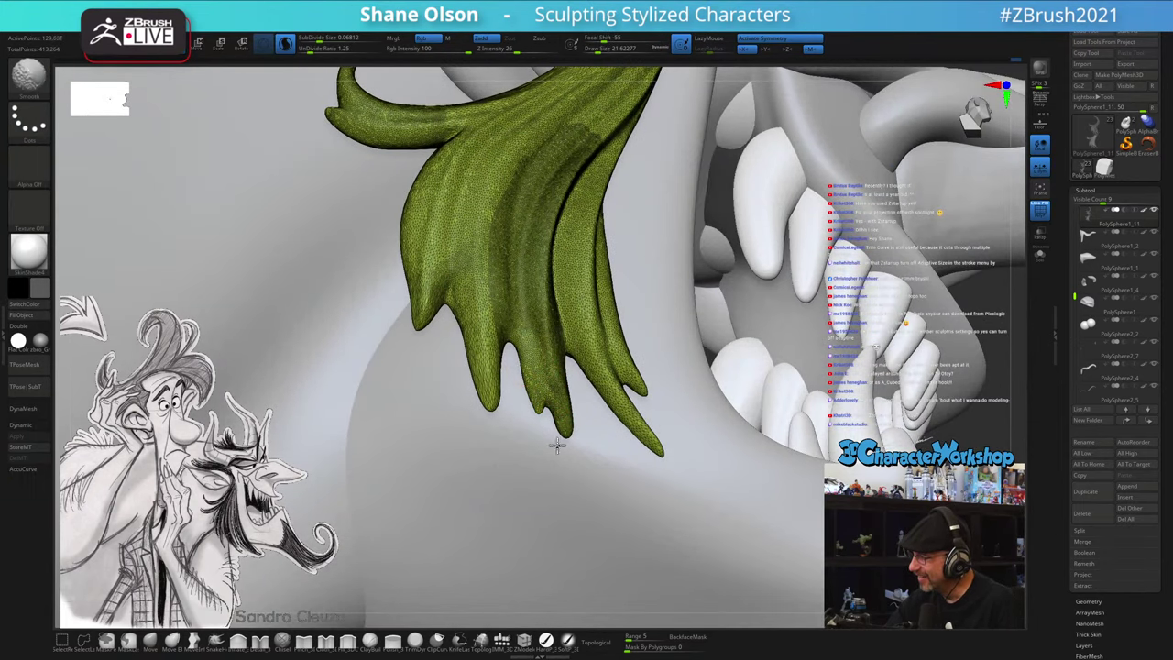
- Pull the middle lock's end into a longer, forward-slanting point using draw sizes of about 33 and 29, and hide the polyframe
mouse_move(557, 445)
right_down()
mouse_move(566, 420)
mouse_move(613, 541)
right_up()
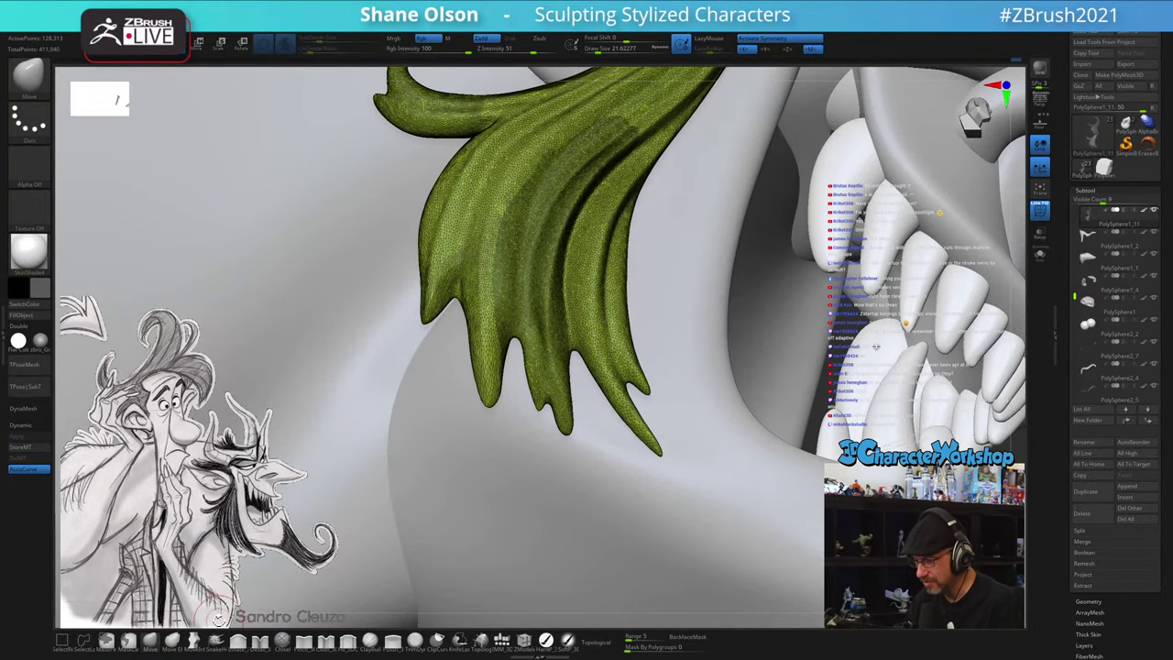
key(s)
mouse_move(573, 440)
mouse_down()
mouse_move(585, 457)
mouse_move(624, 462)
mouse_move(578, 441)
mouse_move(593, 443)
mouse_up()
key(s)
key(s)
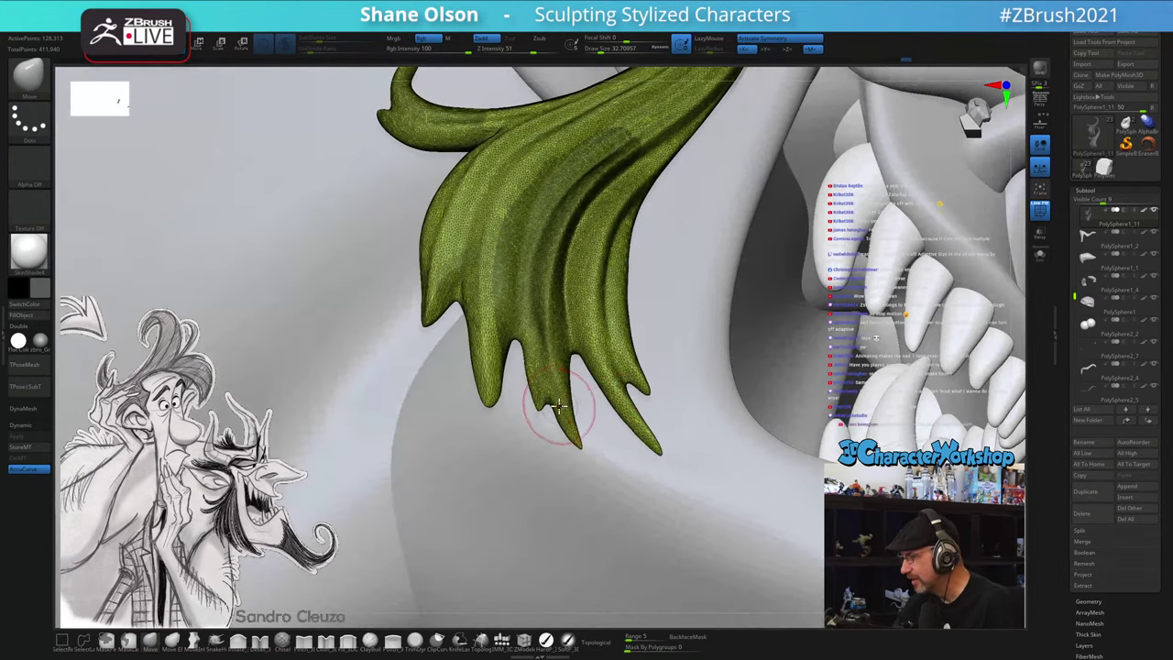
key(s)
mouse_move(572, 405)
mouse_down()
mouse_move(596, 411)
mouse_move(598, 396)
mouse_move(593, 429)
mouse_up()
key(shift+f)
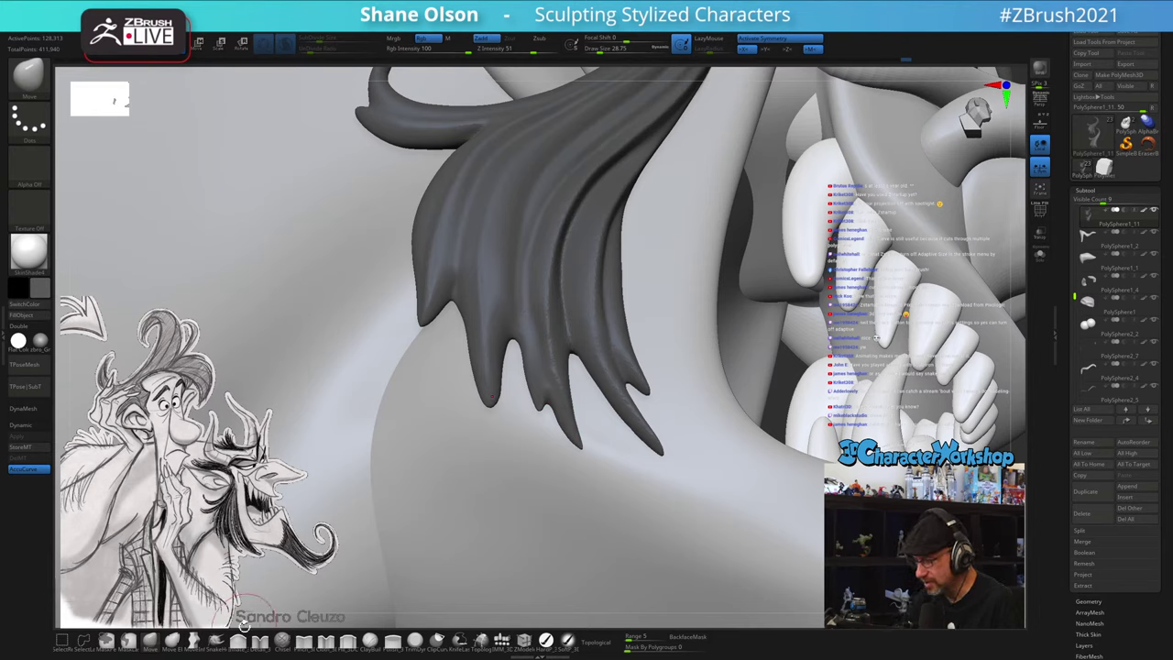
- Carve the split between the small spur and the long middle tip with the Detail_3DCW brush at draw sizes of about 18 and 16
click(240, 638)
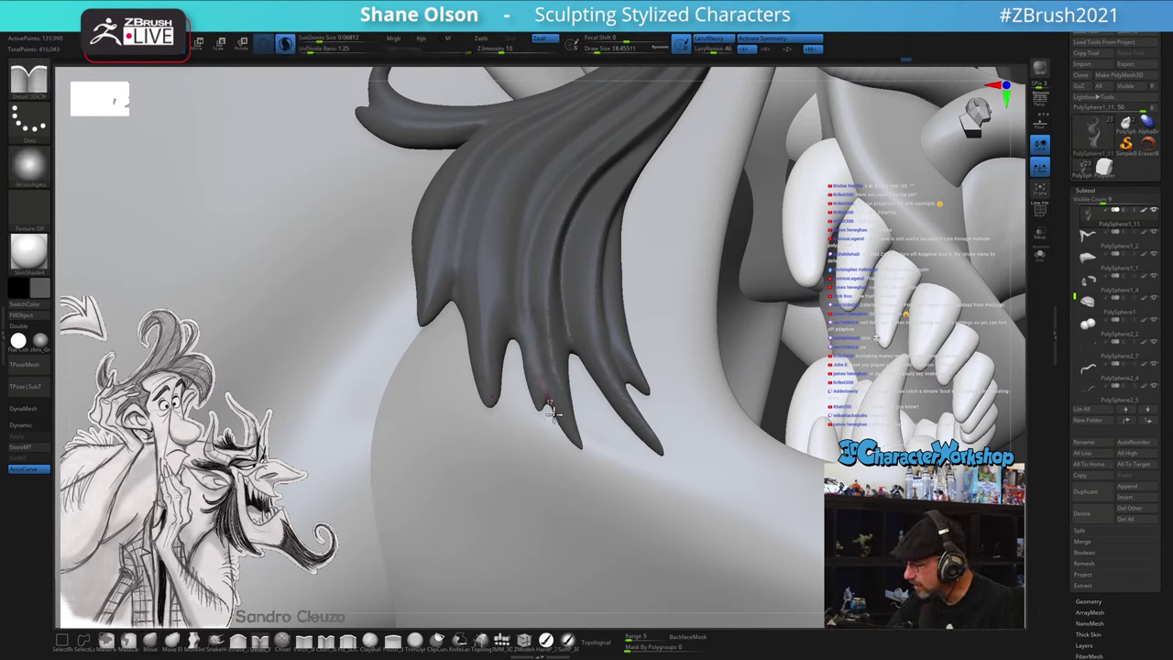
drag(546, 355, 558, 401)
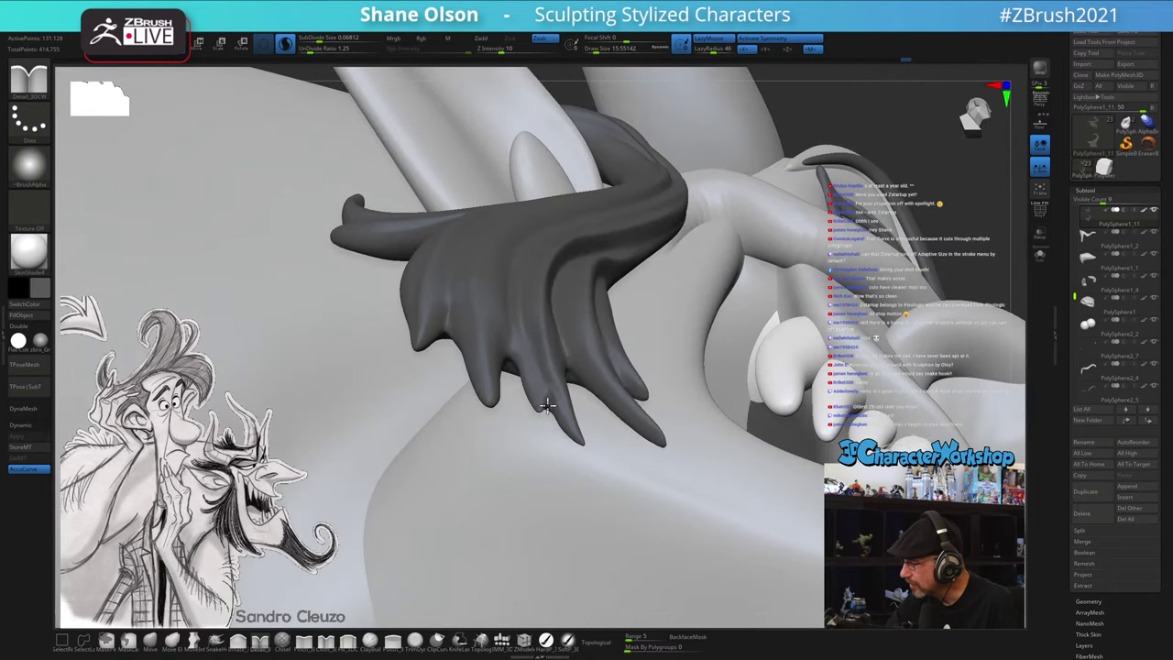
shift+drag(578, 406, 577, 409)
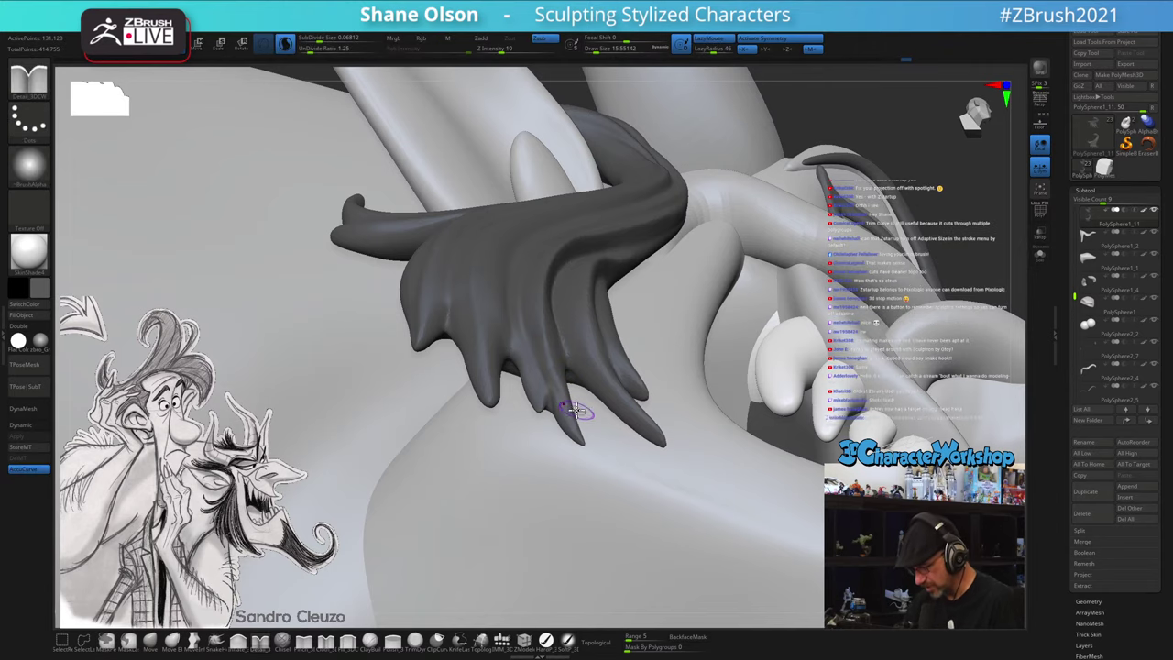
key(b)
key(s)
key(l)
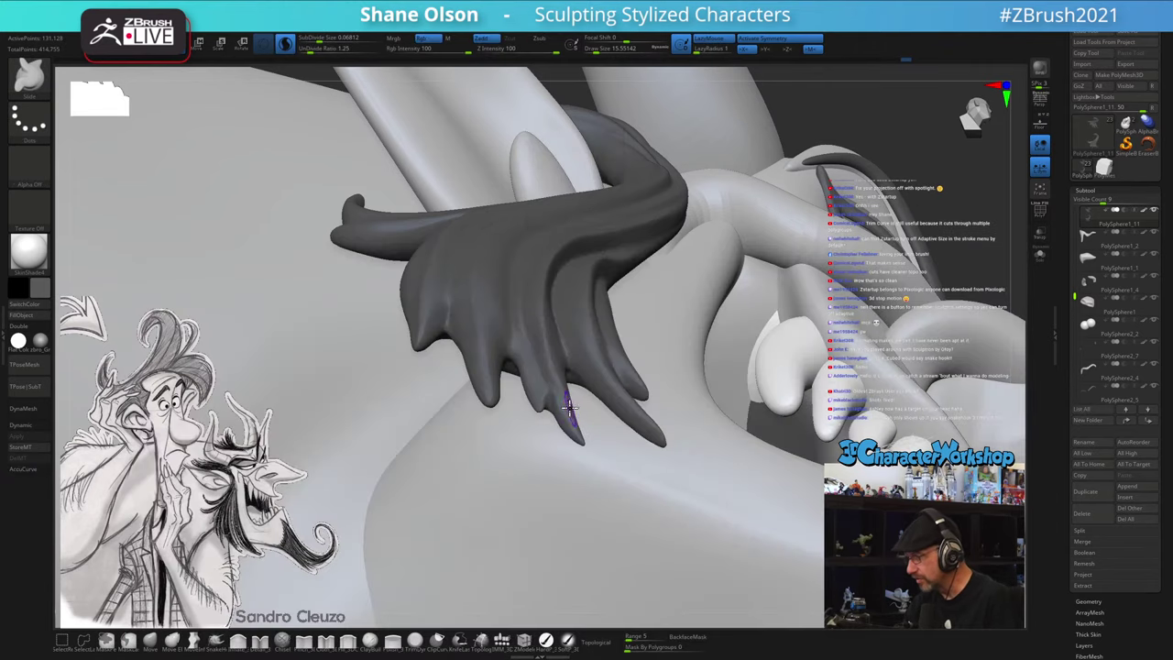
mouse_move(571, 406)
right_down()
mouse_move(548, 397)
mouse_move(539, 369)
right_up()
drag(541, 376, 563, 435)
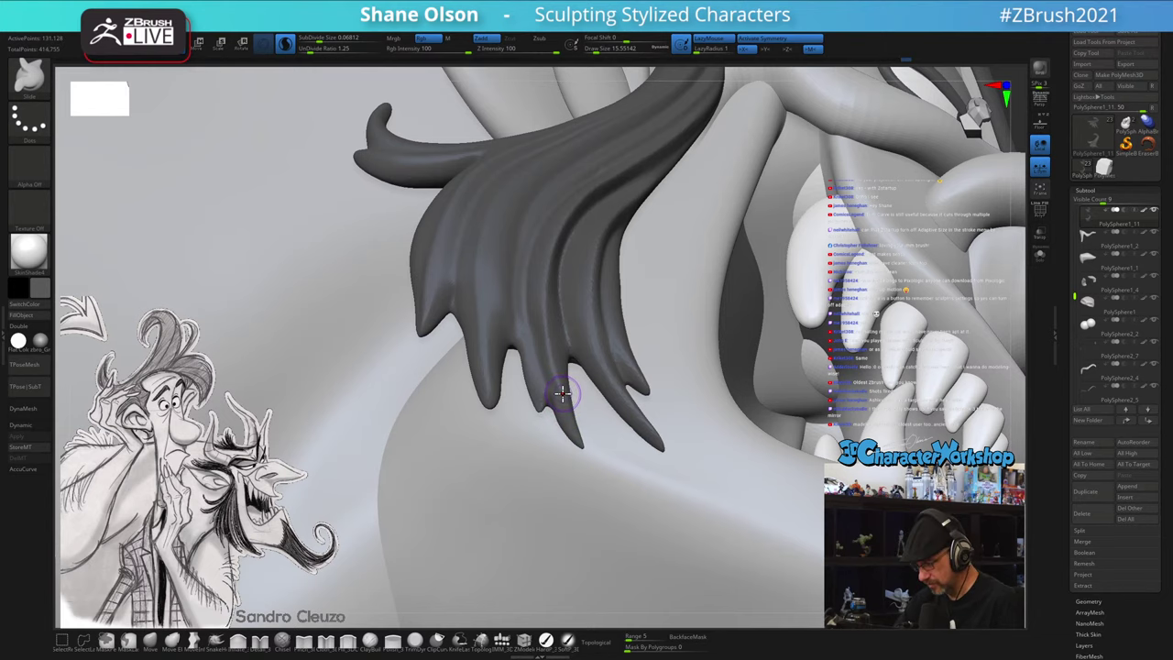
- Switch to the DamStandard brush, carve a groove up from the middle tip's split at a draw size of about 16, and undo the last stroke
key(b)
key(d)
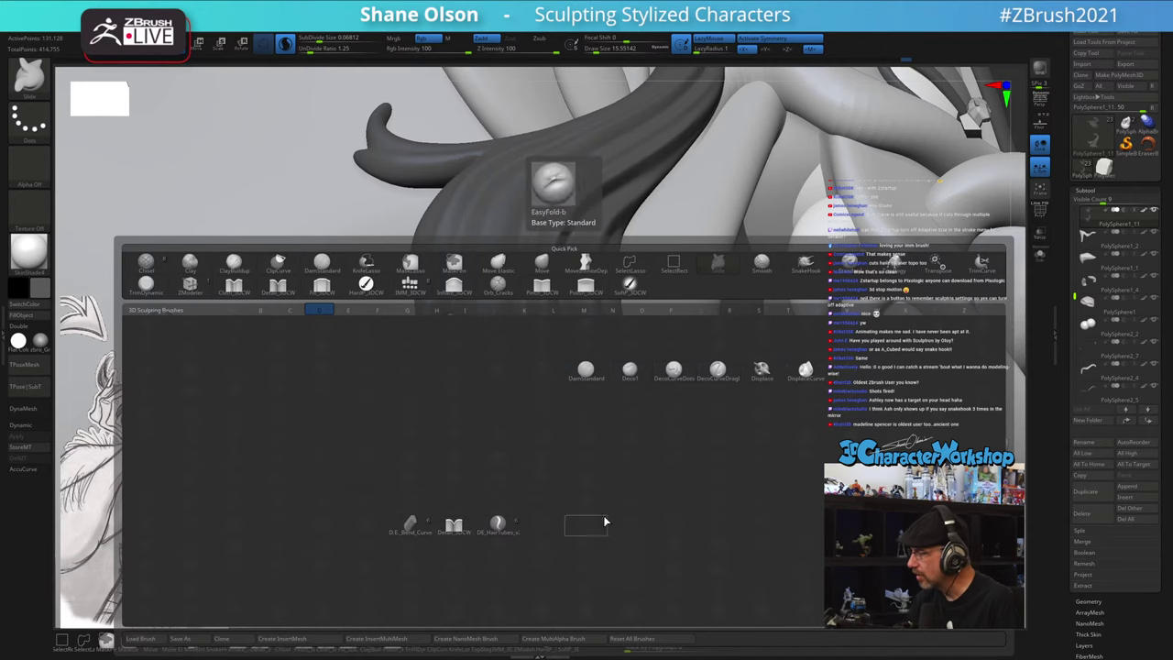
click(586, 376)
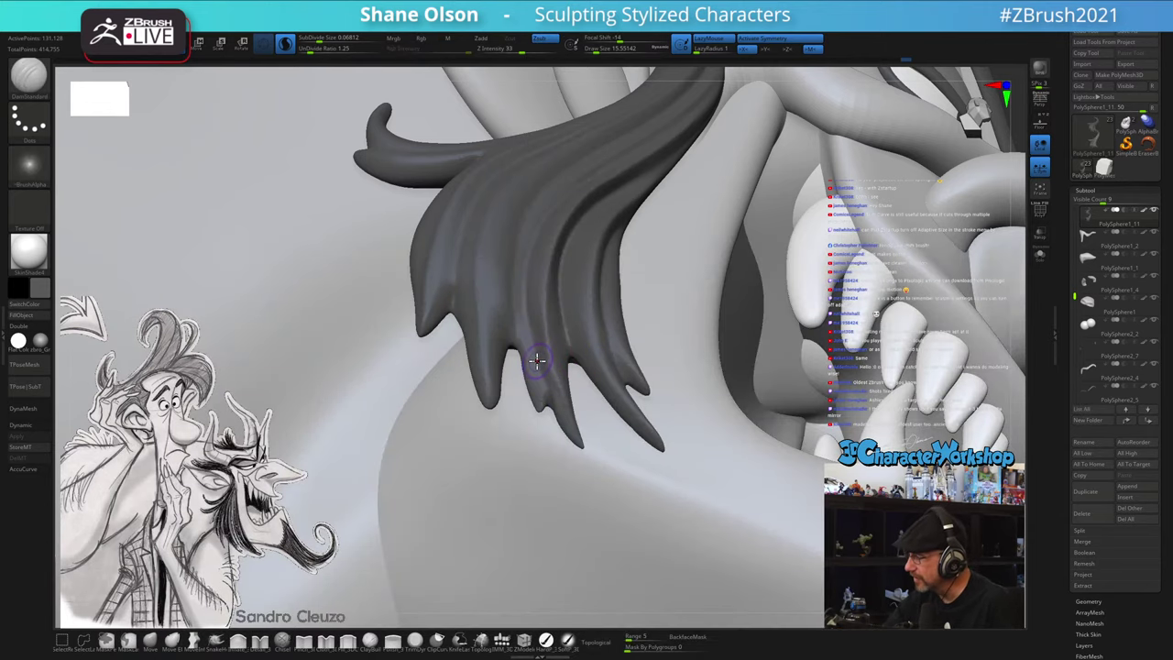
shift+drag(565, 387, 555, 375)
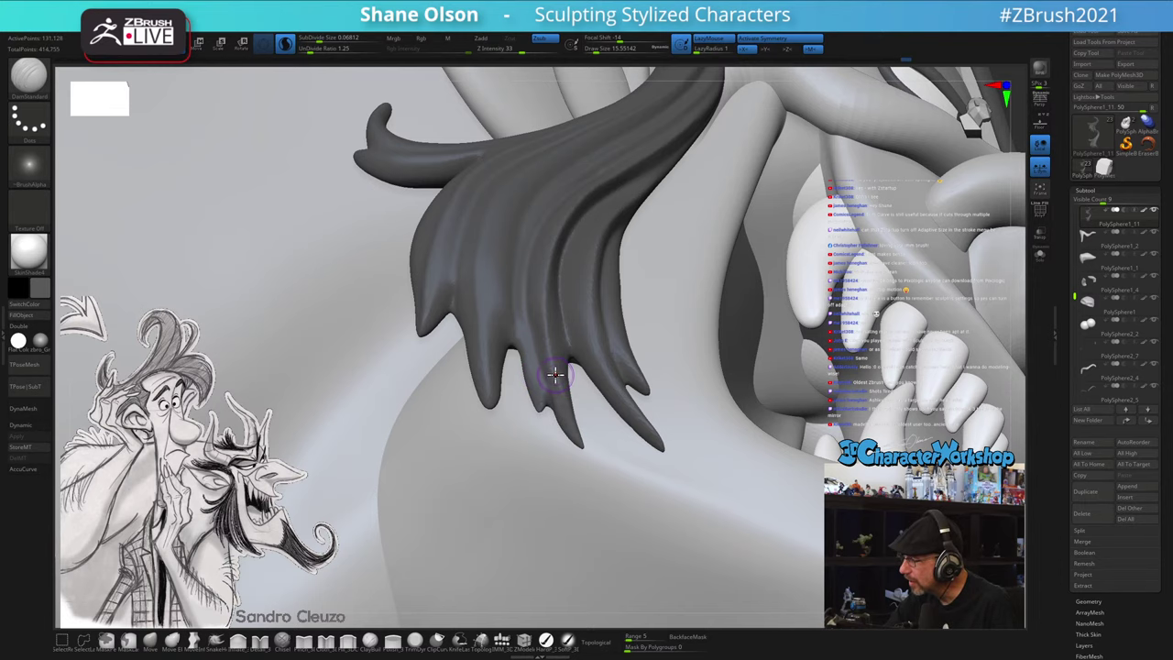
key(s)
right_drag(552, 361, 562, 344)
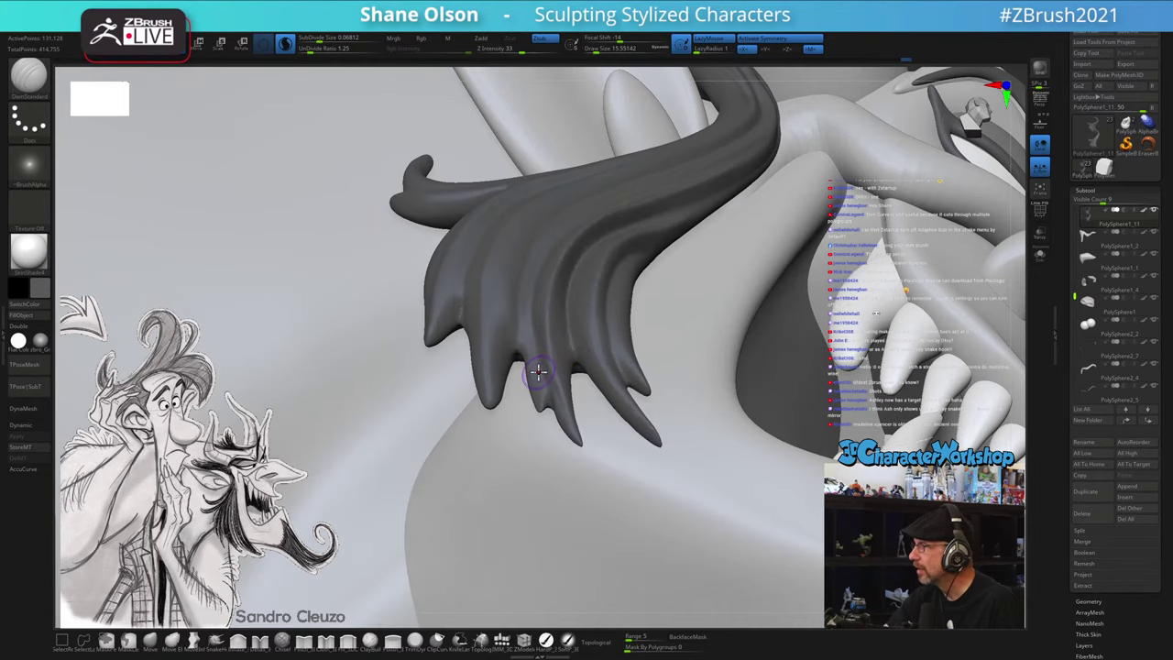
key(s)
key(s)
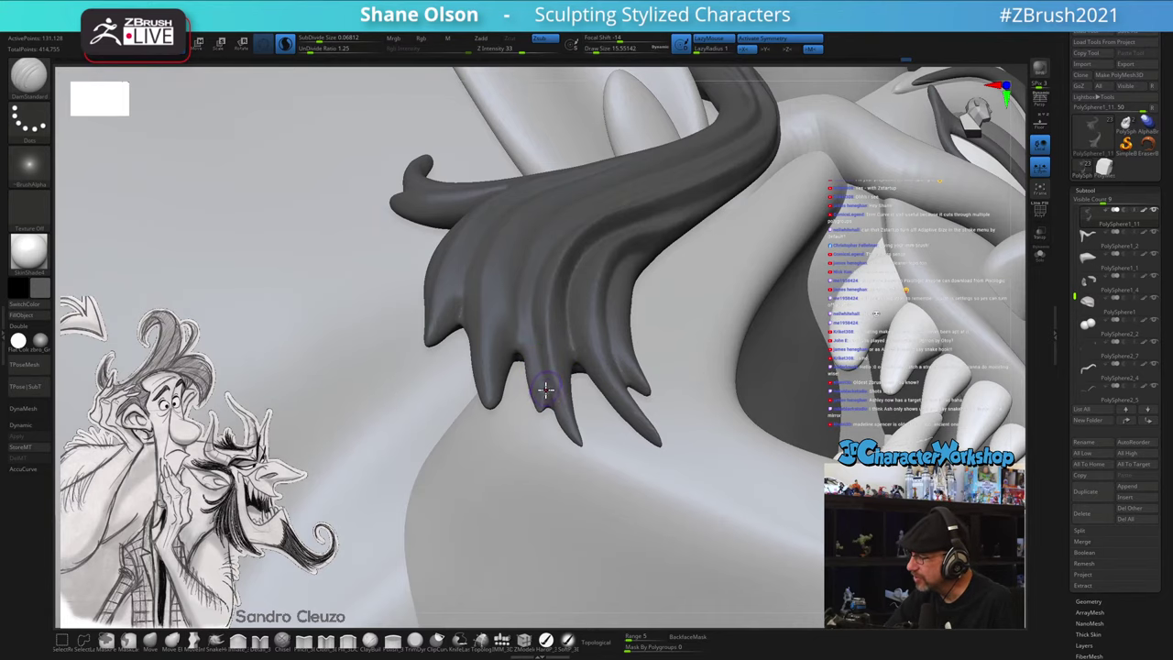
drag(541, 369, 547, 392)
mouse_move(549, 356)
right_down()
mouse_move(559, 351)
mouse_move(555, 363)
right_up()
key(ctrl+z)
- Smooth the surface around the base of the split middle tip at a draw size of about 16
key(shift)
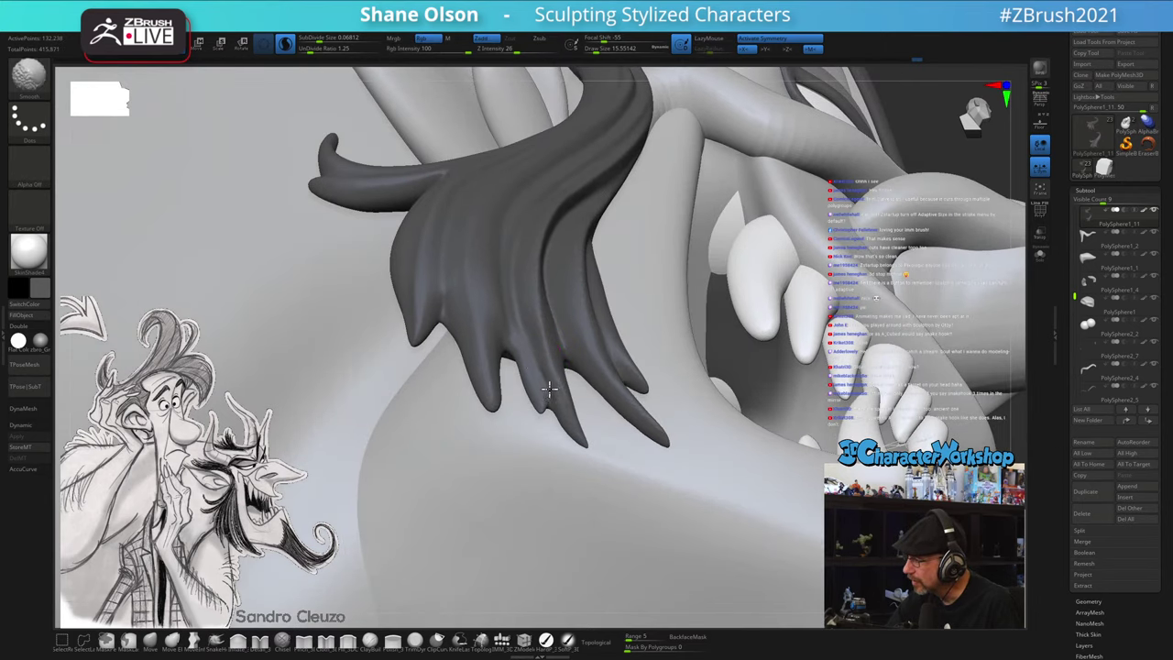
right_drag(549, 348, 558, 361)
shift+drag(558, 361, 539, 350)
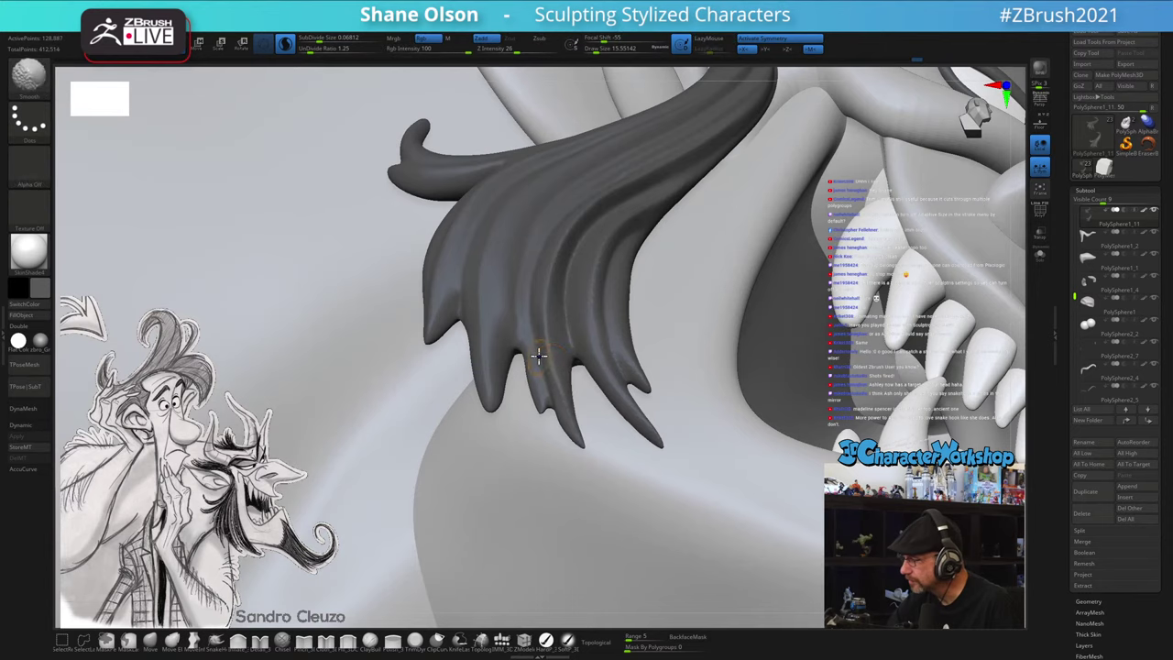
mouse_move(539, 351)
right_down()
mouse_move(538, 321)
mouse_move(523, 314)
right_up()
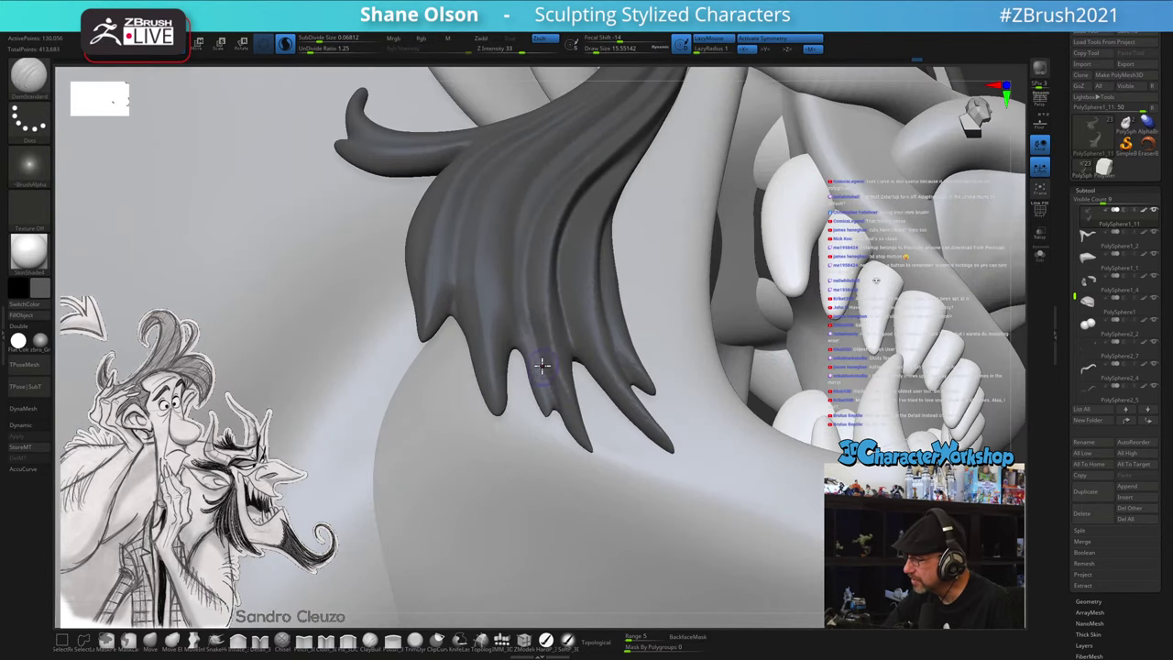
key(shift)
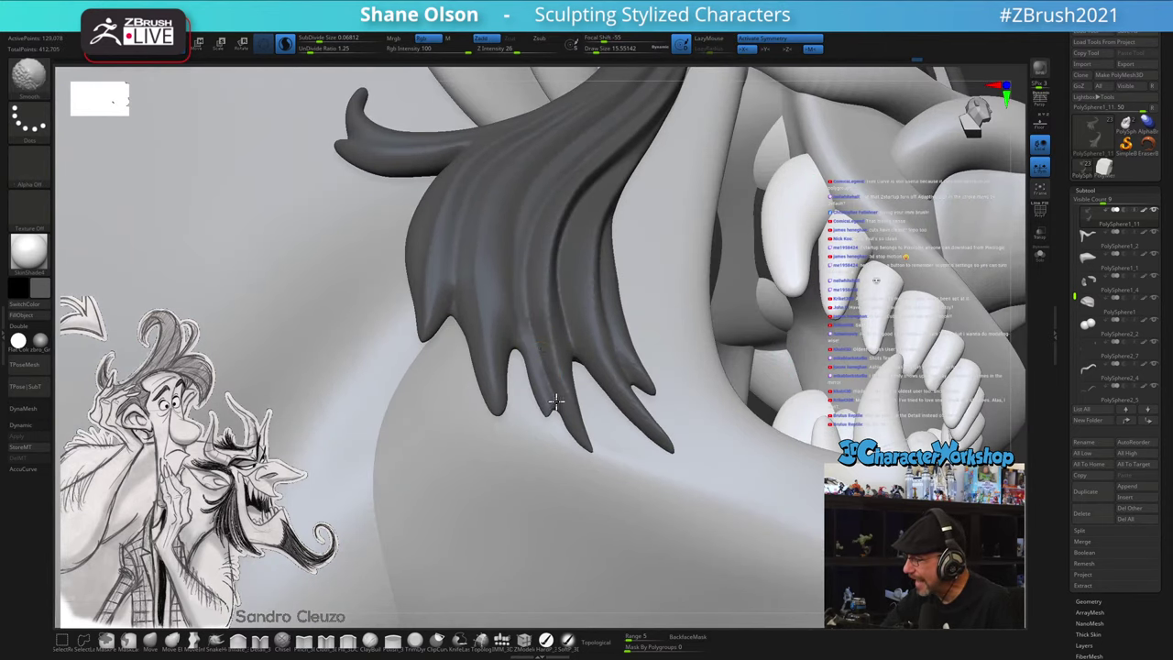
- Deepen the split groove toward the middle tip and continue it up the strands with DamStandard at a draw size of about 20
drag(556, 384, 566, 427)
key(])
key(shift)
right_drag(584, 465, 533, 241)
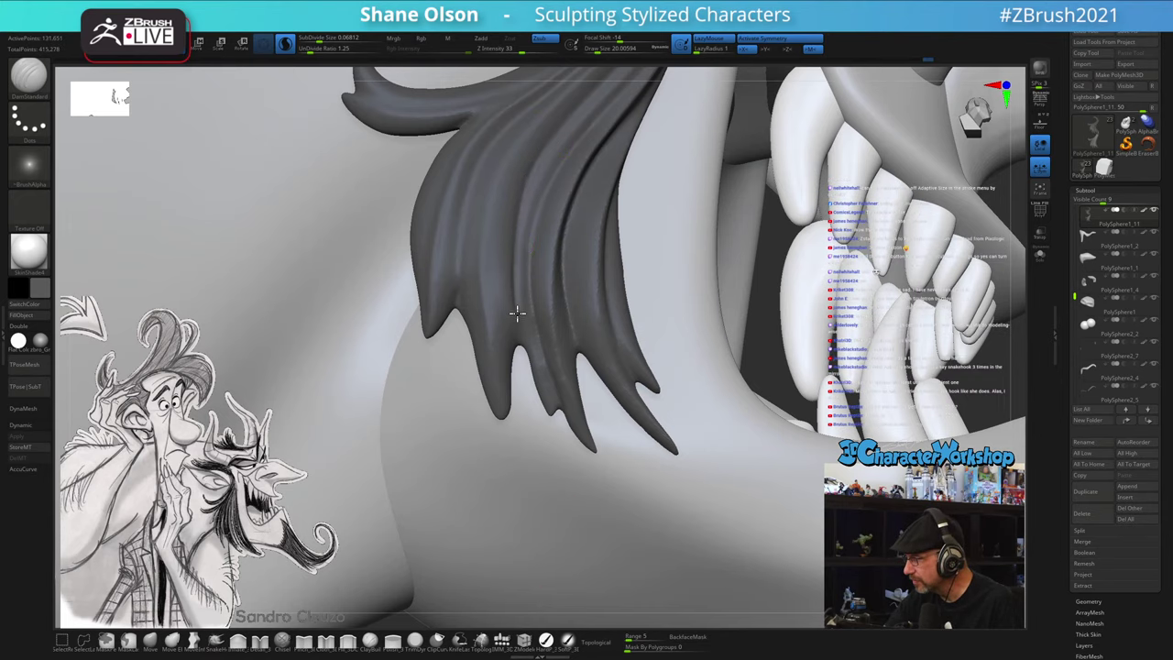
right_drag(541, 423, 544, 432)
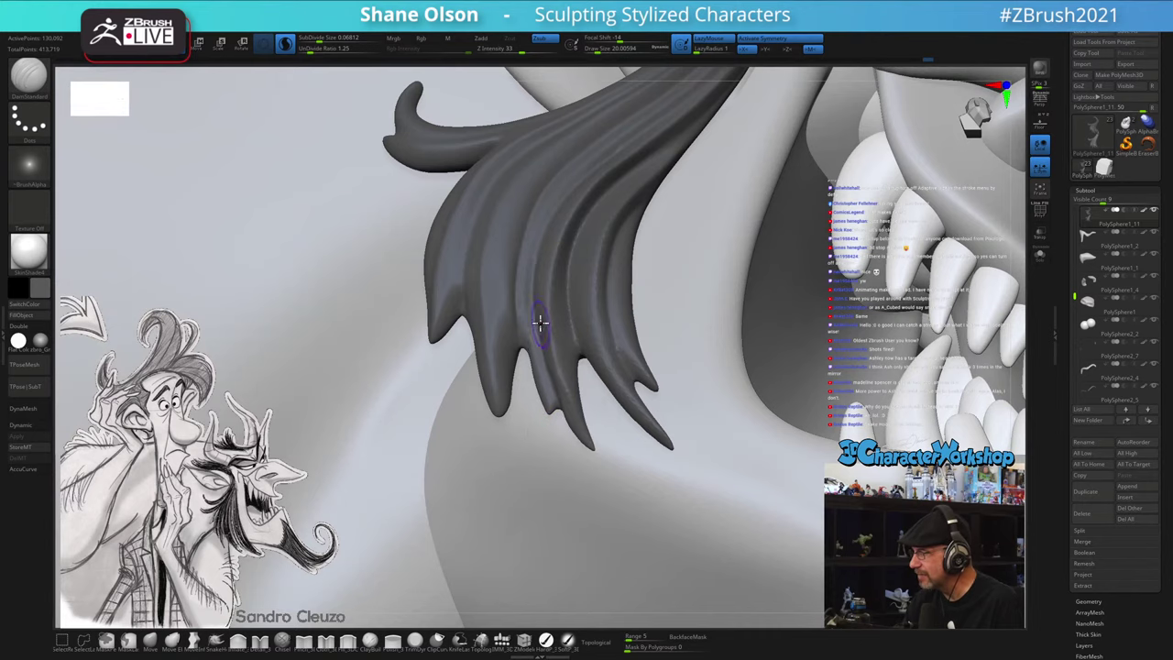
- Reshape the split middle tip and the gap beside it with the Move brush at a draw size of about 23, smoothing the strand
right_drag(541, 325, 619, 500)
mouse_move(622, 386)
right_down()
mouse_move(617, 348)
mouse_move(607, 364)
right_up()
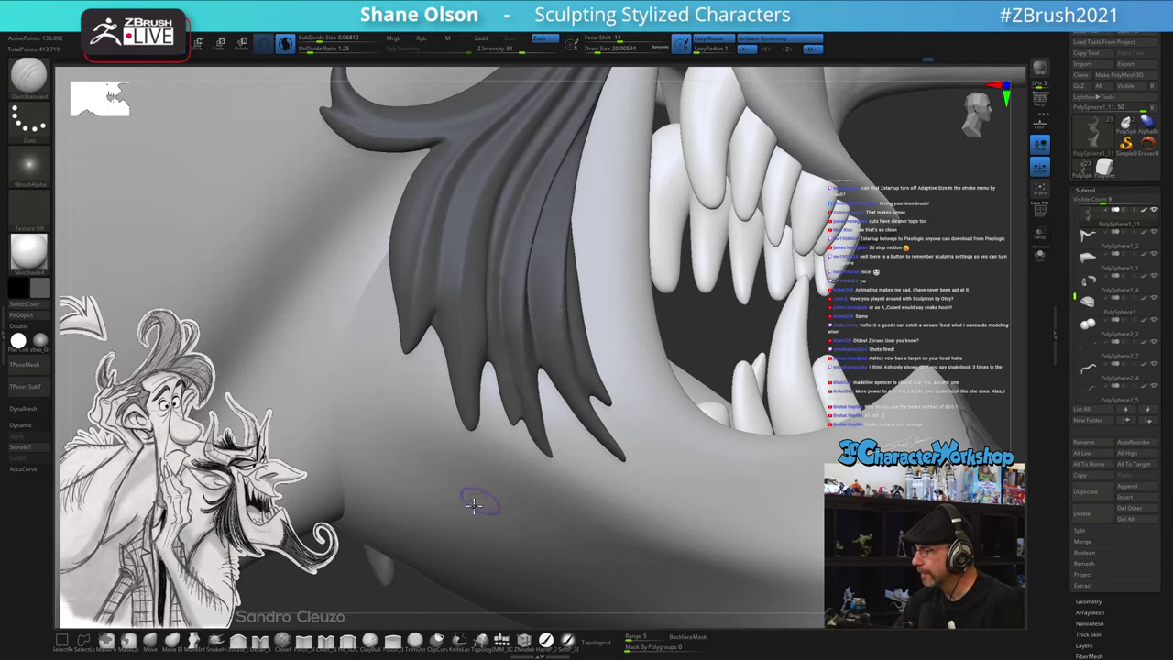
click(172, 638)
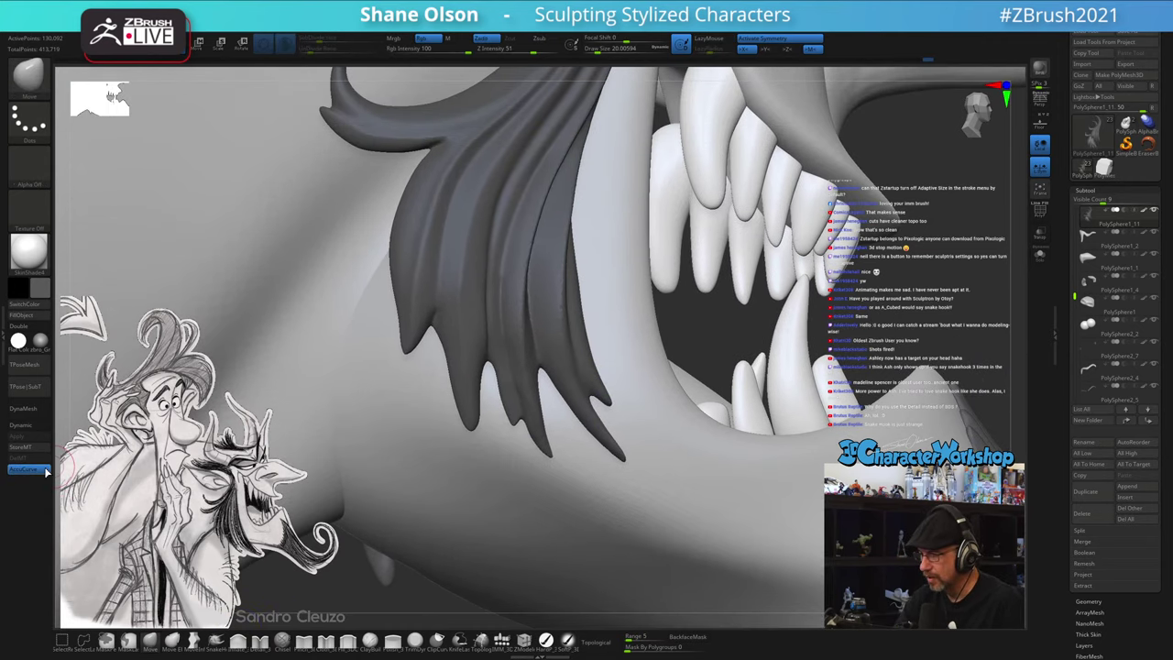
key(s)
drag(515, 378, 478, 370)
right_drag(517, 381, 537, 440)
drag(538, 441, 547, 449)
mouse_move(547, 448)
right_down()
mouse_move(544, 427)
mouse_move(532, 434)
right_up()
key(s)
drag(527, 438, 518, 438)
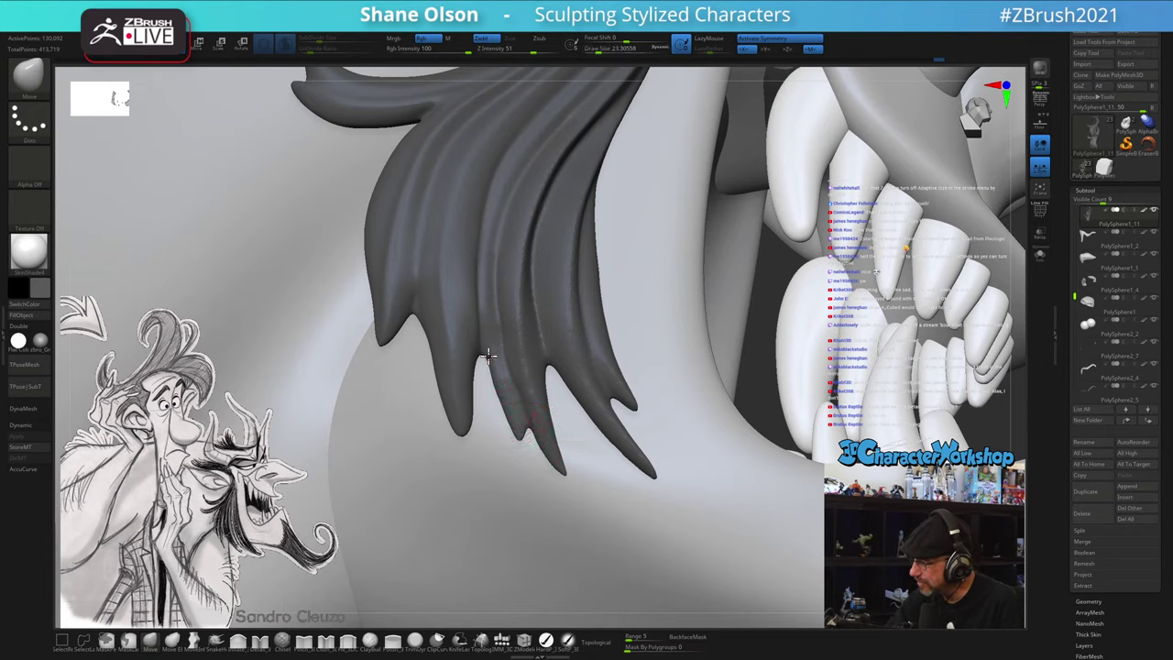
drag(488, 356, 486, 357)
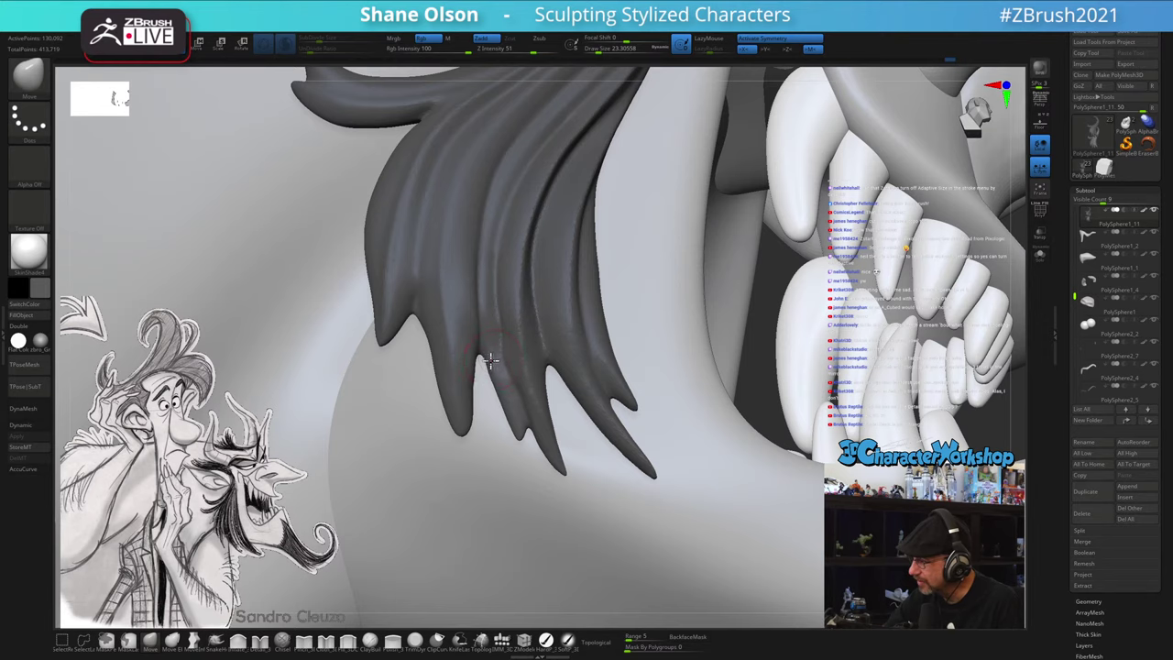
mouse_move(515, 360)
right_down()
mouse_move(513, 322)
mouse_move(507, 360)
right_up()
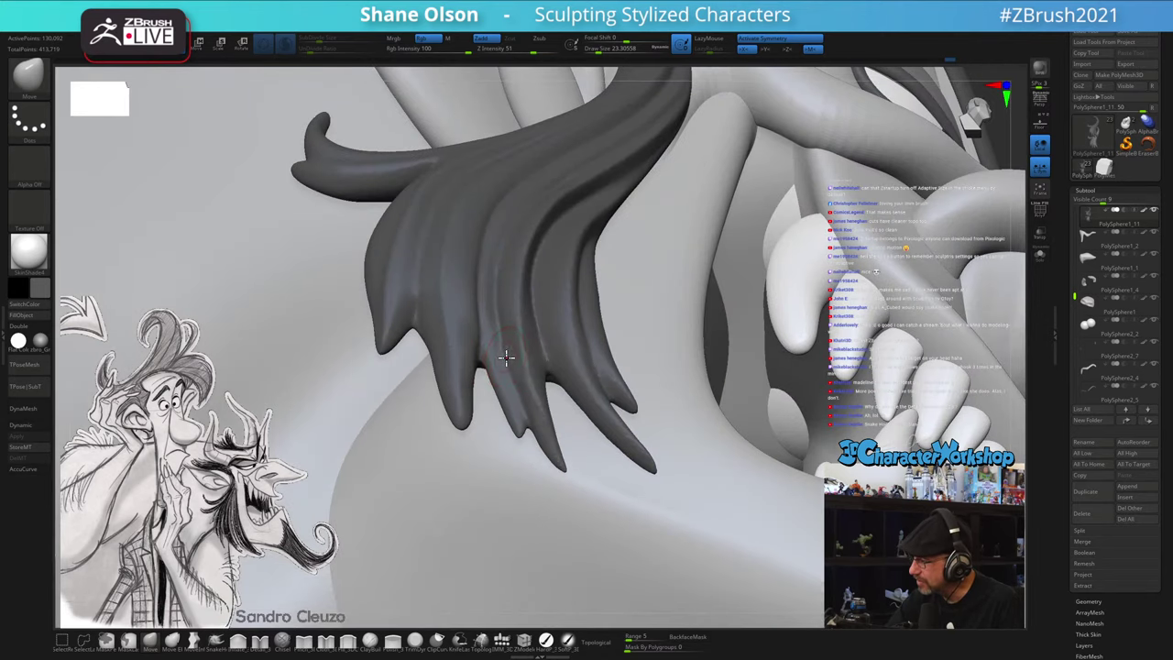
key(shift)
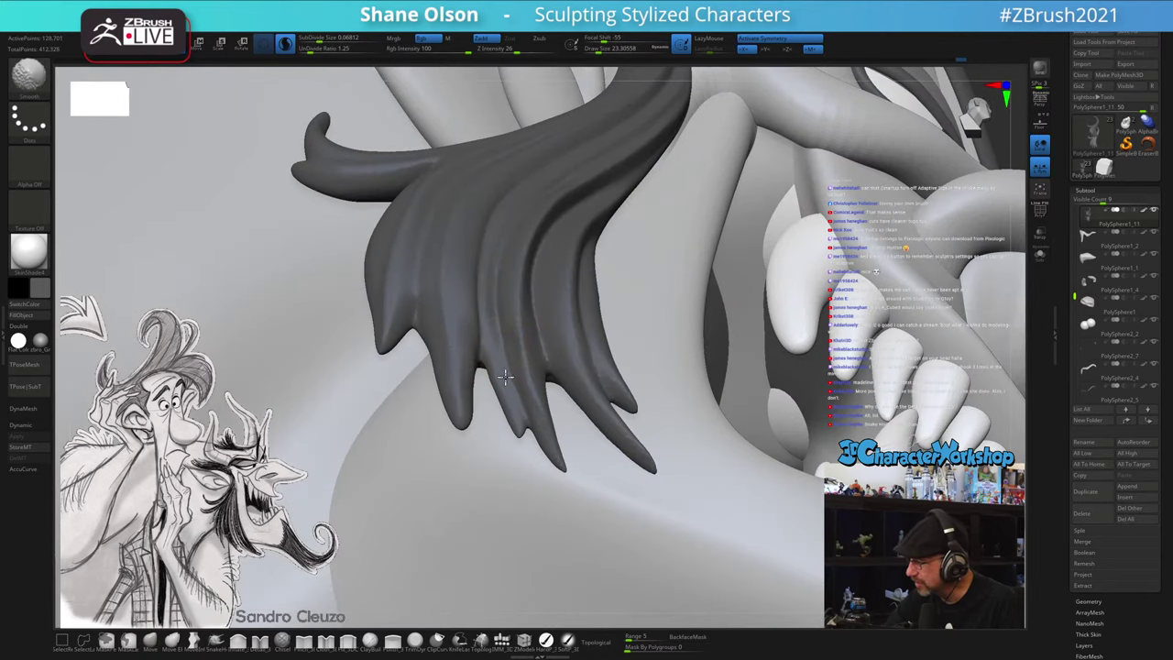
- Sharpen the creases running up from the middle tips with the pinch brush at a draw size of about 20, and smooth between them
click(284, 640)
mouse_move(539, 310)
right_down()
mouse_move(545, 333)
mouse_move(519, 302)
mouse_move(519, 320)
mouse_move(526, 146)
right_up()
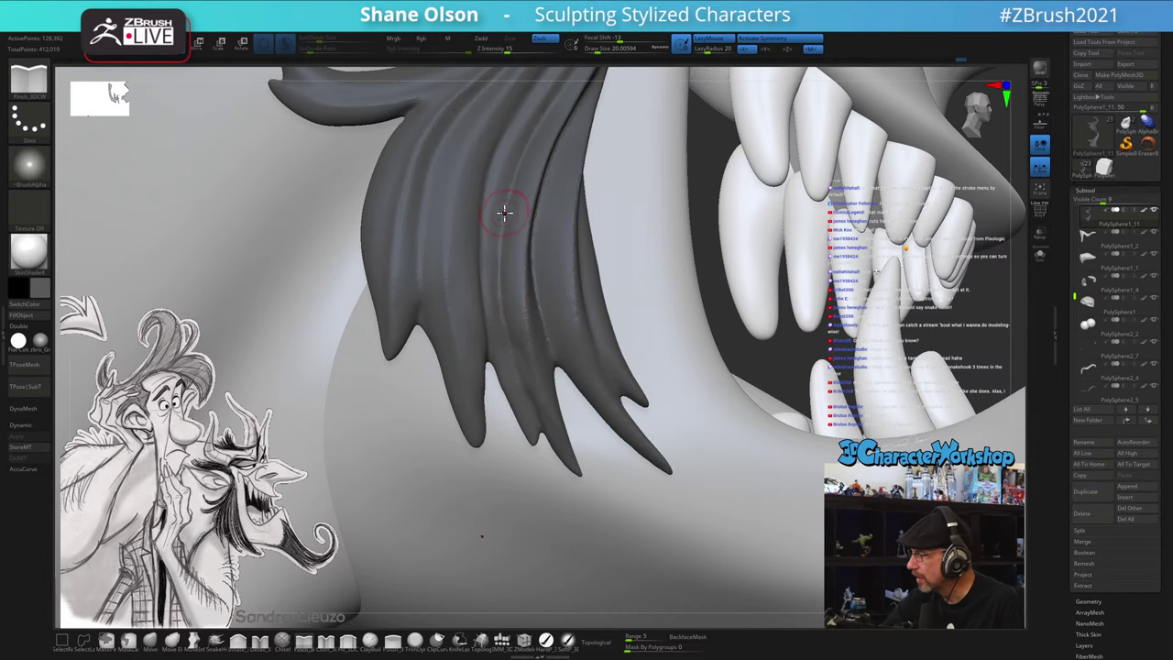
mouse_move(551, 389)
right_down()
mouse_move(549, 364)
mouse_move(520, 341)
right_up()
shift+drag(549, 419, 510, 331)
drag(507, 258, 504, 292)
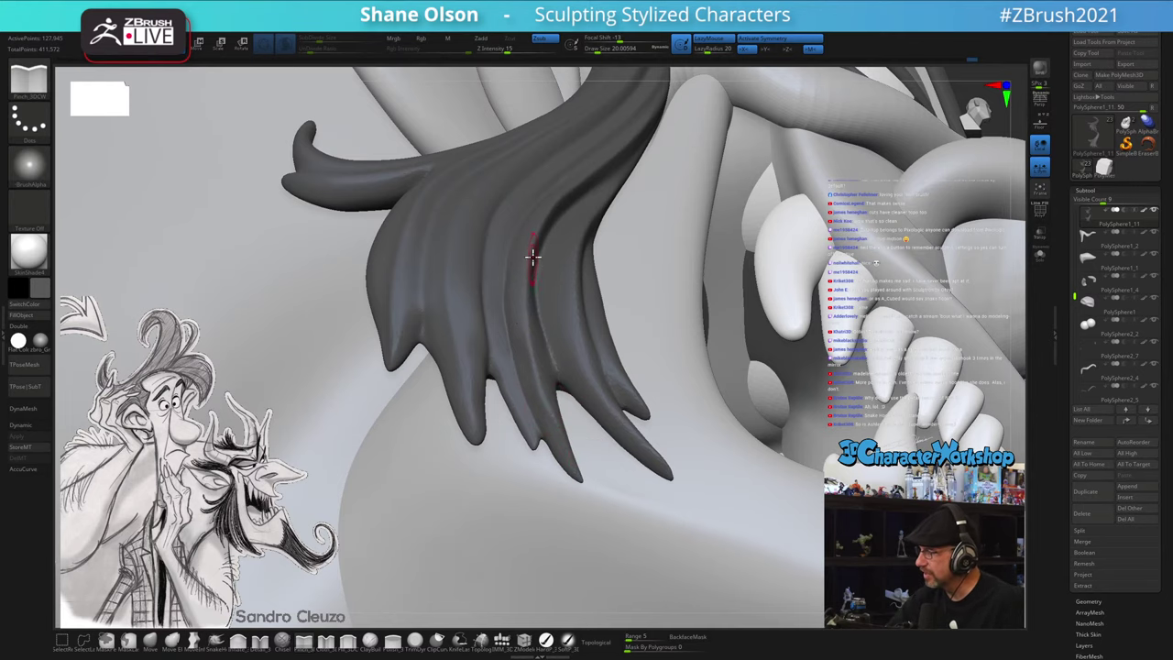
right_drag(558, 264, 540, 245)
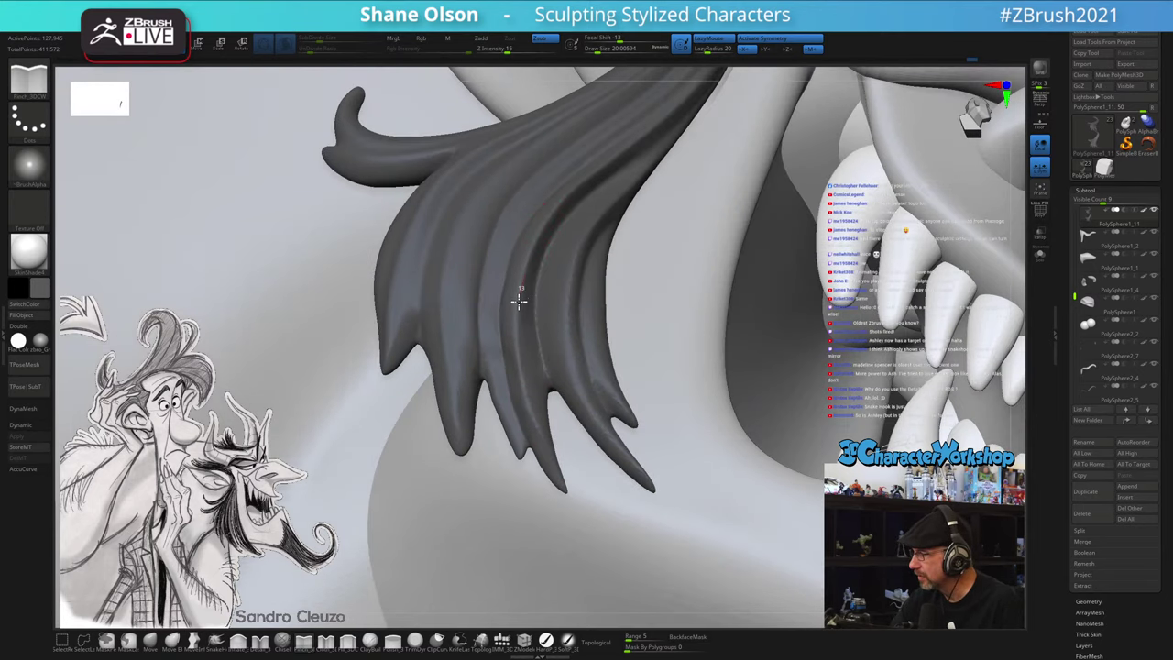
key(shift)
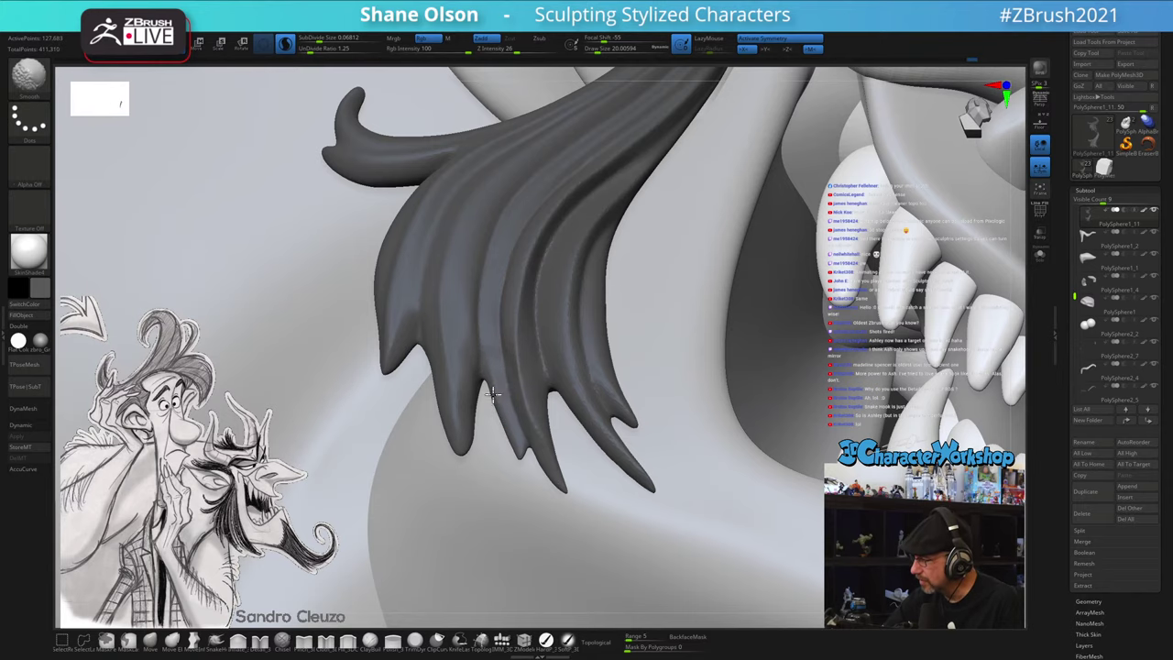
mouse_move(591, 487)
right_down()
mouse_move(571, 498)
mouse_move(618, 511)
mouse_move(610, 492)
mouse_move(650, 462)
right_up()
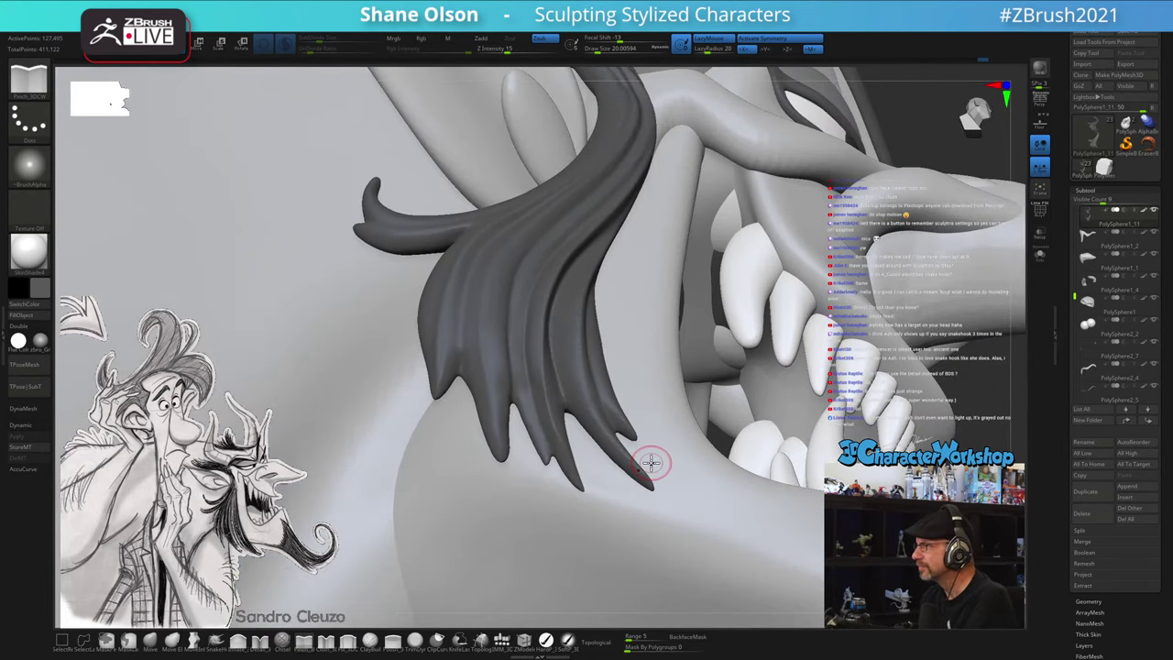
- Switch to the Move brush with AccuCurve enabled and pull out the long tip near the back at a draw size of about 49
drag(633, 394, 640, 447)
mouse_move(640, 447)
ctrl+right_down()
mouse_move(626, 424)
mouse_move(655, 422)
mouse_move(630, 447)
ctrl+right_up()
right_drag(631, 385, 570, 387)
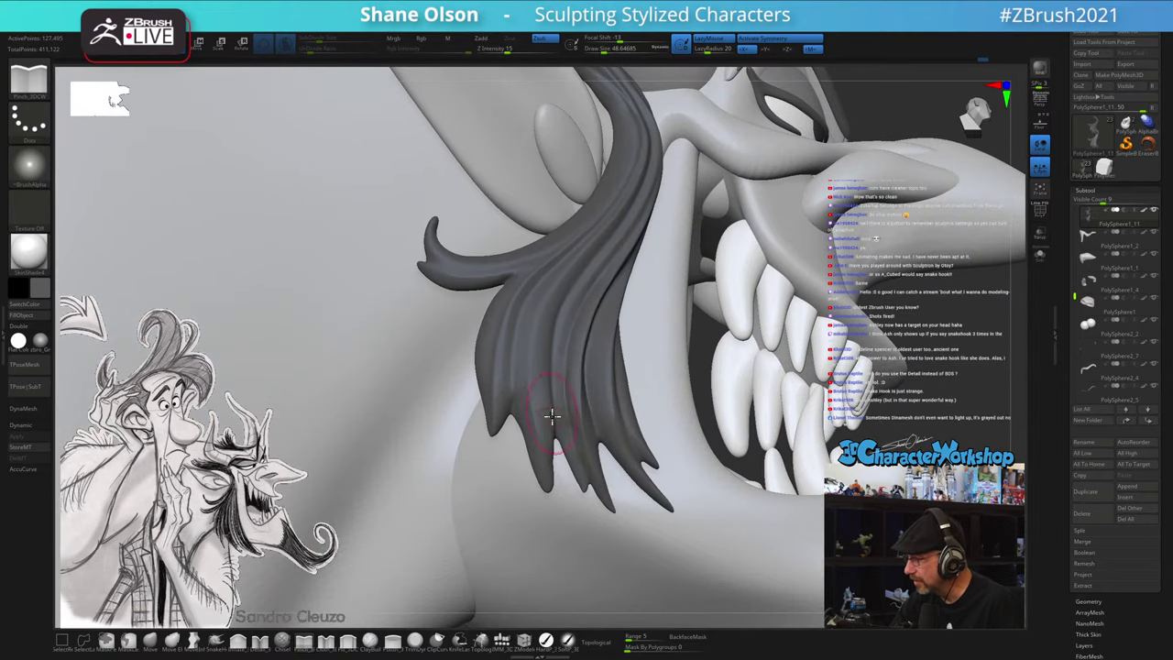
click(149, 639)
click(24, 468)
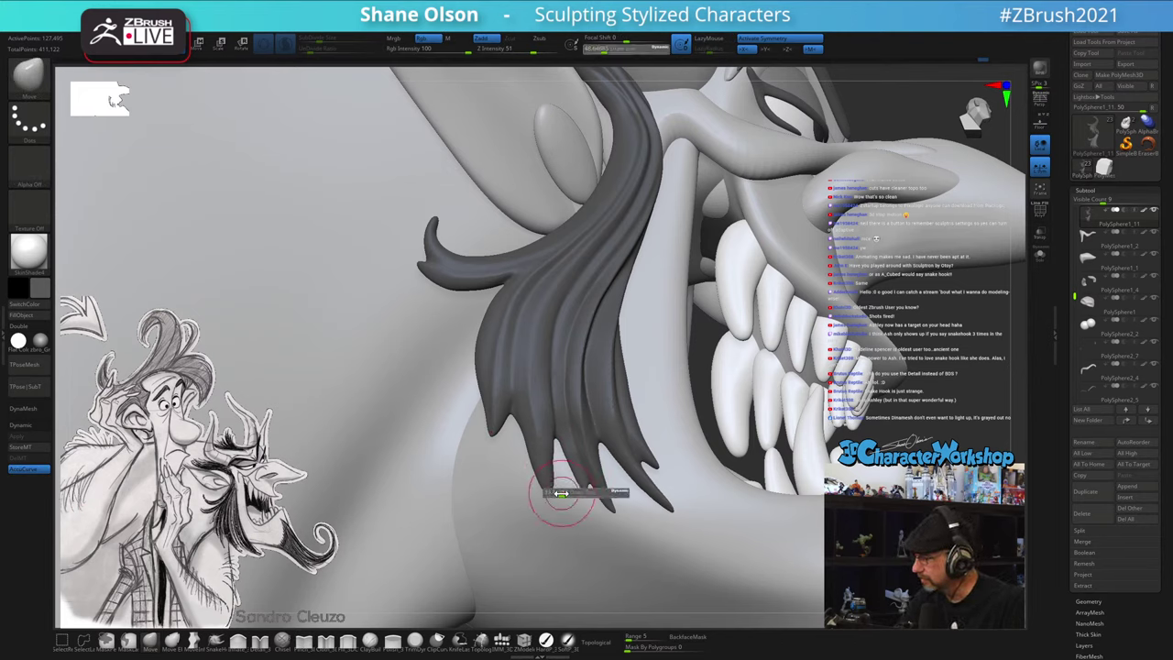
right_drag(568, 492, 563, 499)
key(bracketright)
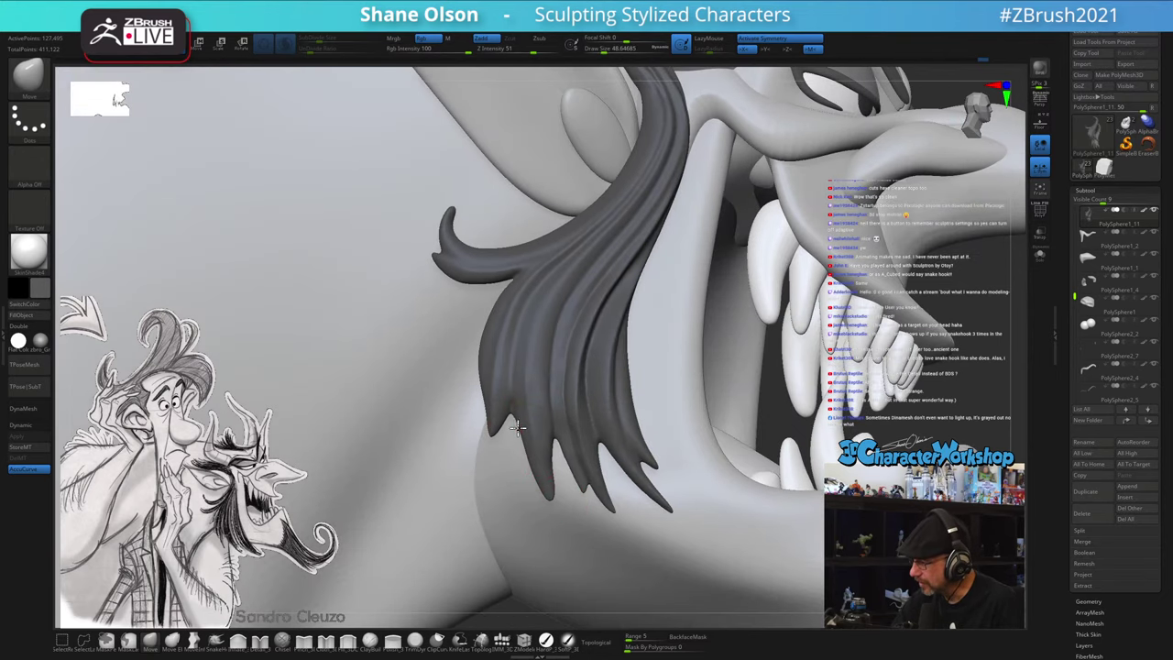
- Reshape the two rear hair tips into sharper points with the Move brush at a draw size of about 44, and smooth their bases
key(s)
drag(494, 421, 488, 408)
mouse_move(522, 353)
right_down()
mouse_move(541, 372)
mouse_move(516, 385)
mouse_move(620, 450)
mouse_move(544, 476)
right_up()
key(s)
drag(544, 477, 519, 448)
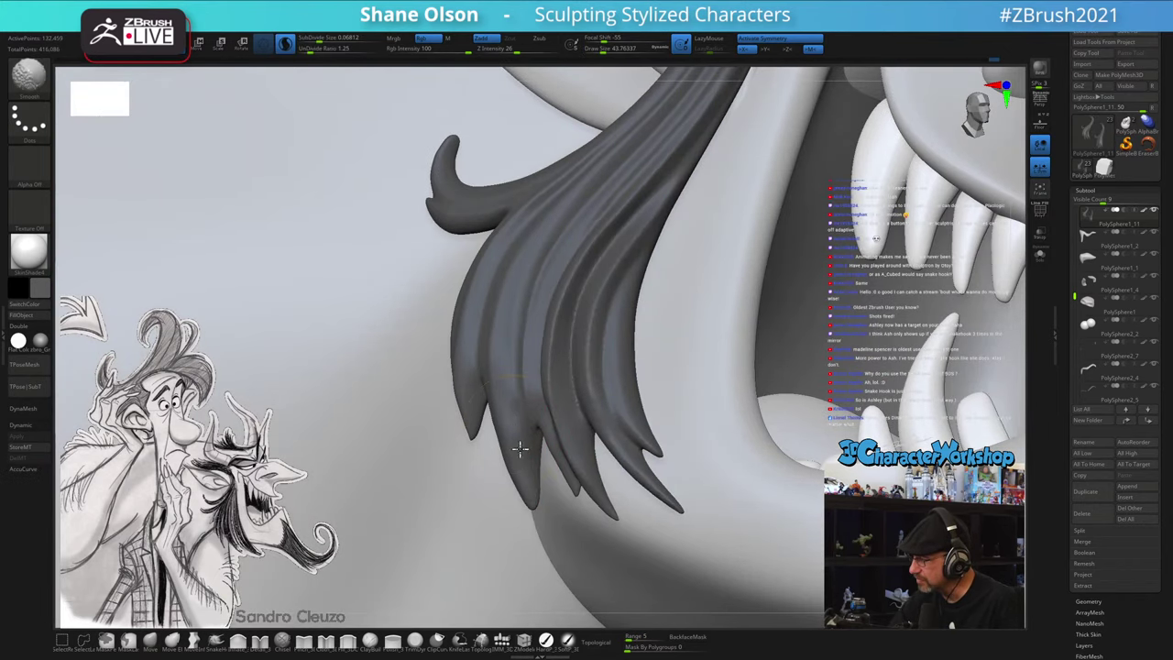
mouse_move(554, 501)
right_down()
mouse_move(568, 479)
mouse_move(562, 489)
mouse_move(531, 454)
right_up()
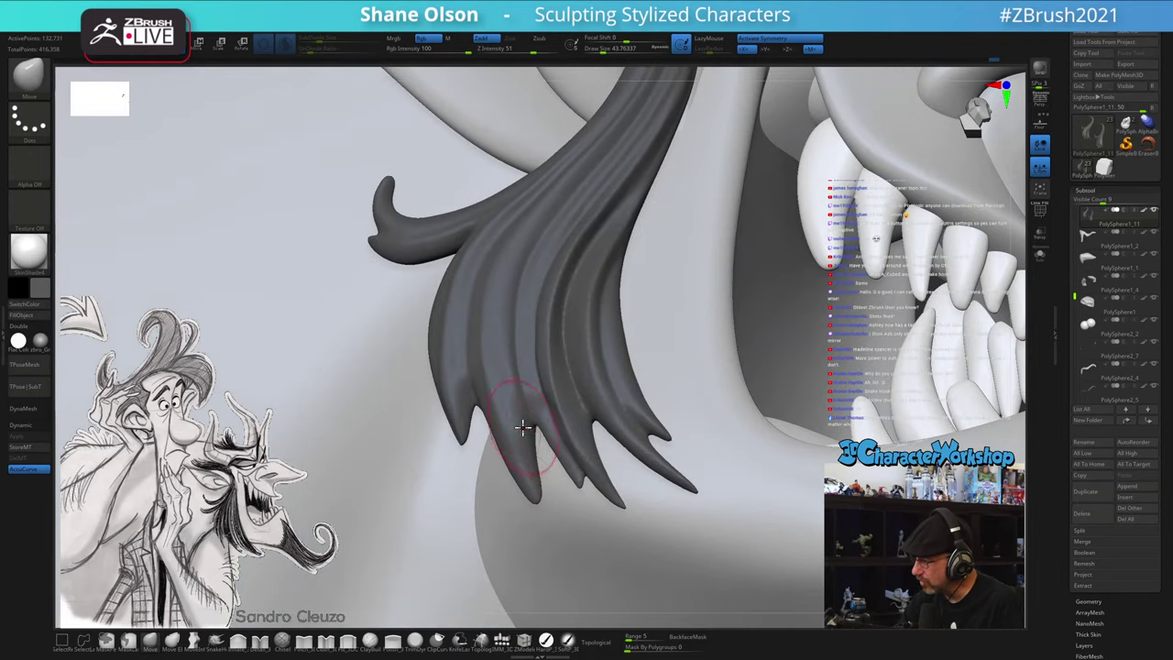
drag(480, 438, 471, 450)
mouse_move(495, 415)
right_down()
mouse_move(512, 423)
mouse_move(500, 411)
right_up()
- Review the whole head and bring up the 3DCW custom menu to examine its topology, polygroup, masking and deformation commands
ctrl+right_drag(617, 446, 575, 315)
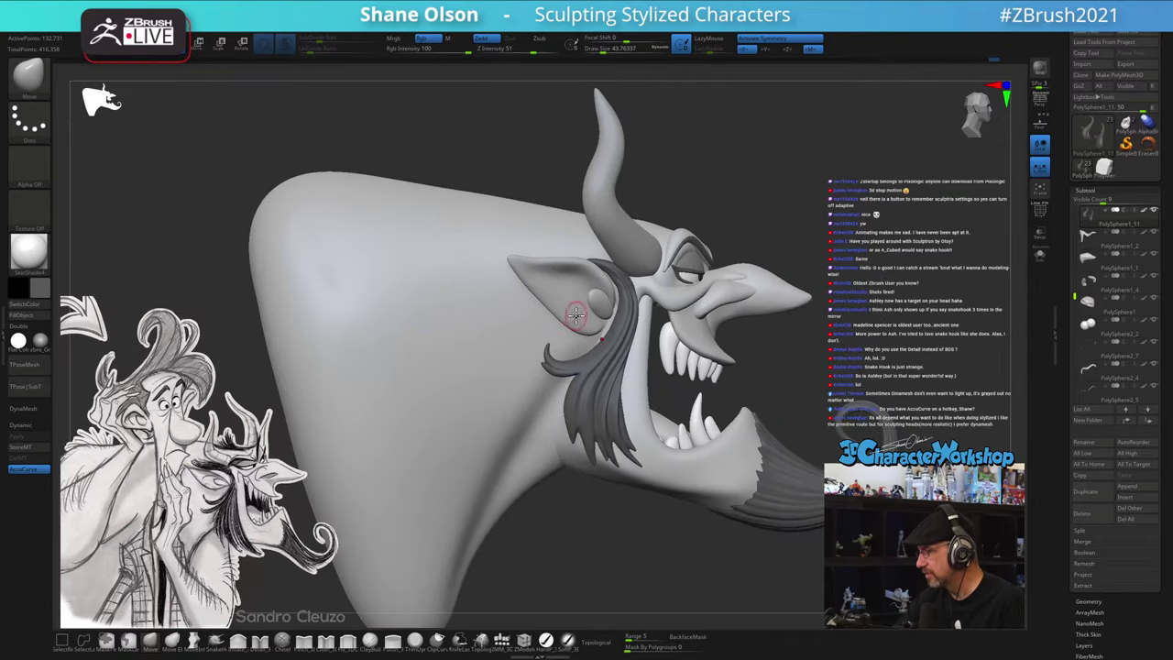
right_drag(727, 516, 758, 359)
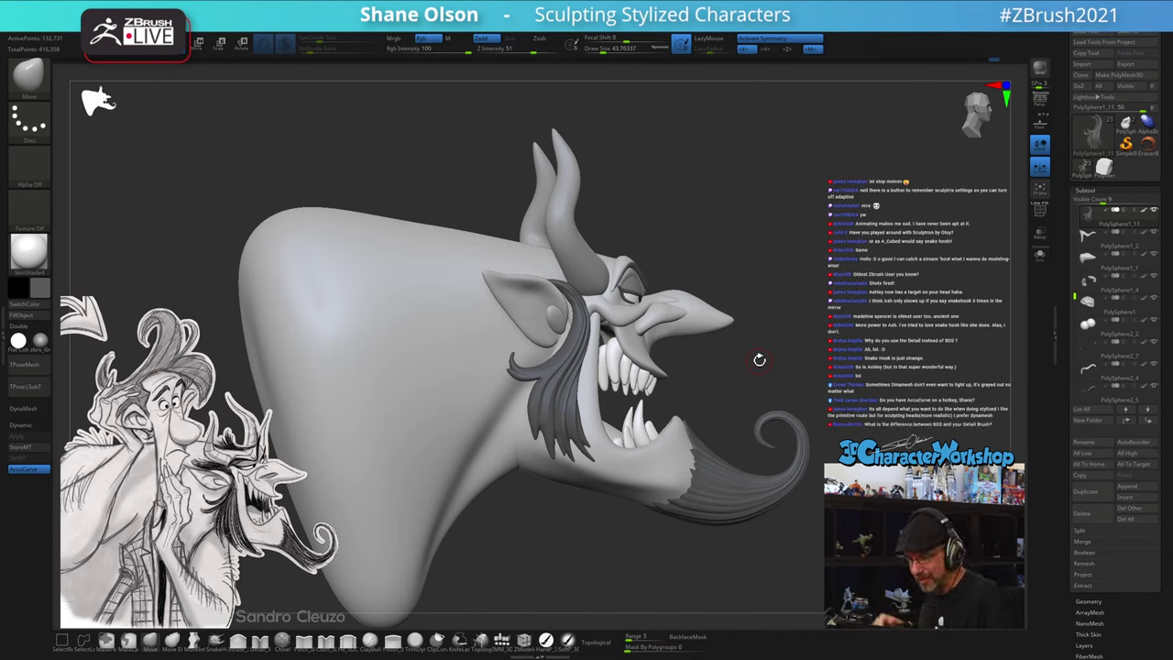
mouse_move(693, 217)
mouse_down()
mouse_move(751, 215)
mouse_move(807, 265)
mouse_move(796, 275)
mouse_up()
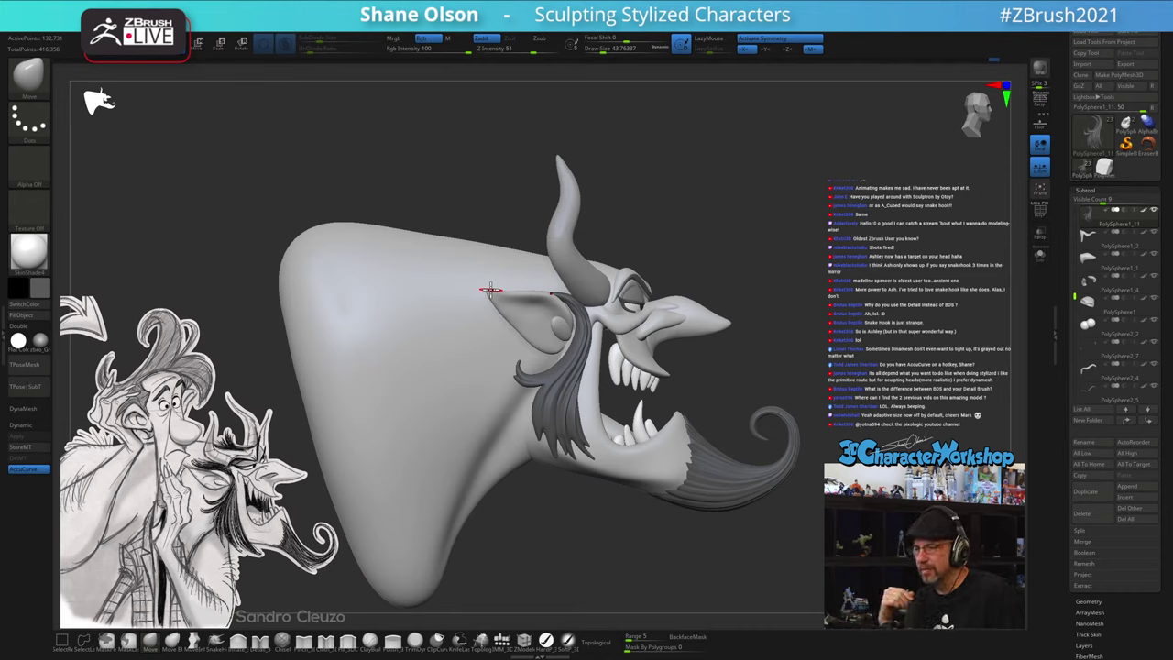
drag(689, 203, 721, 190)
key(3)
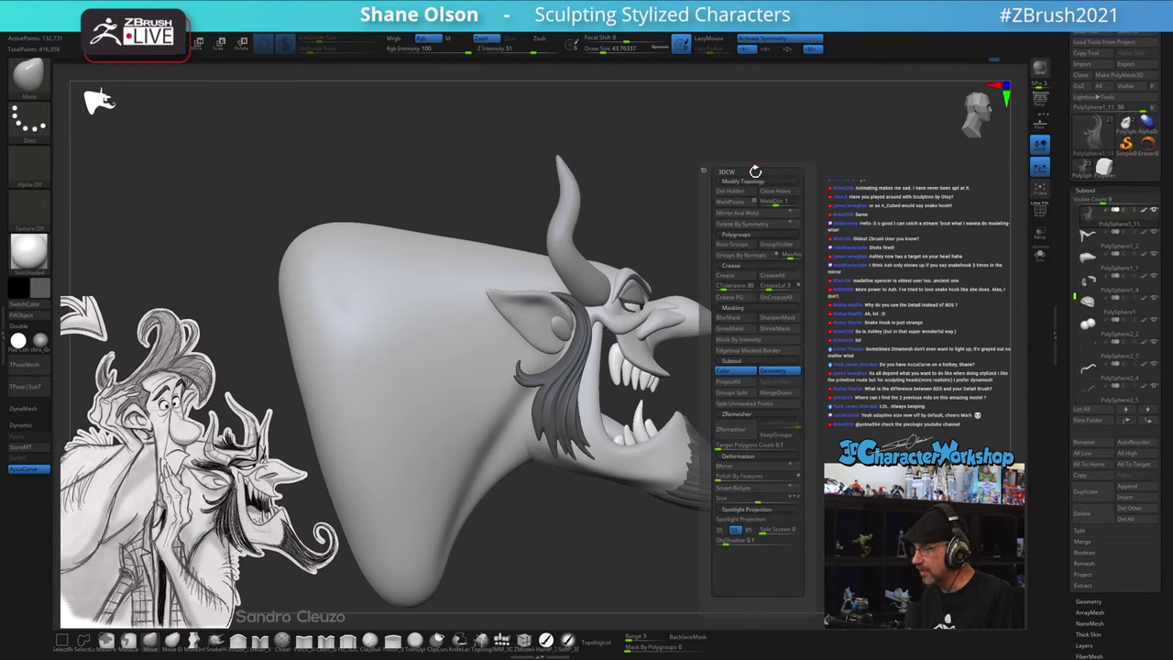
key(space)
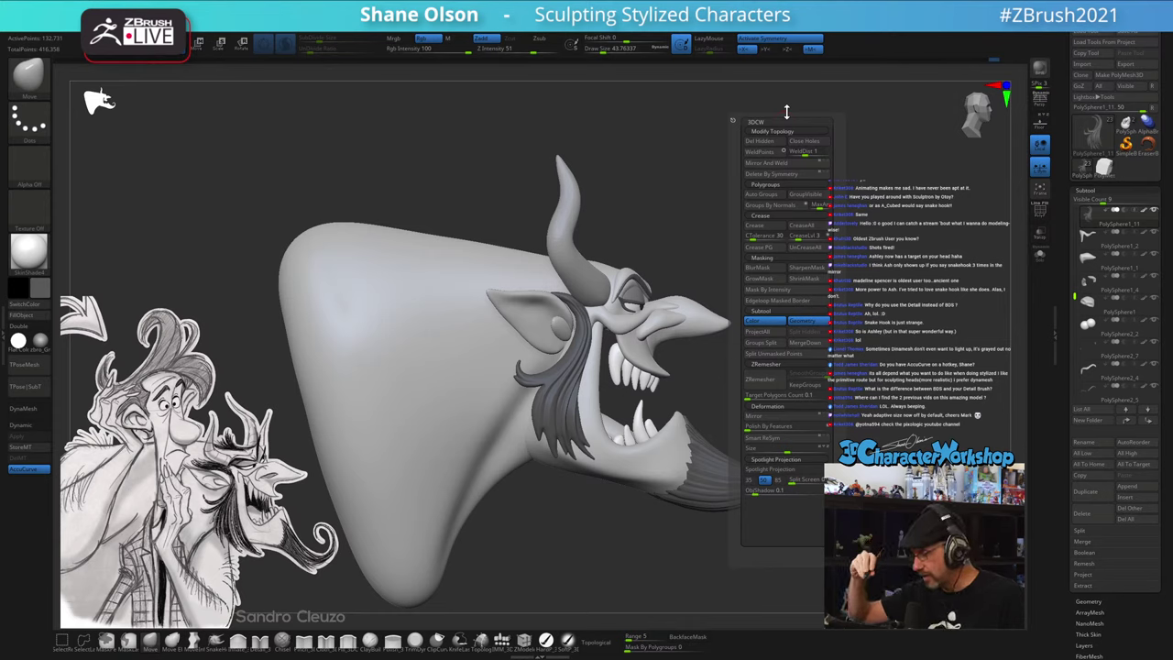
drag(629, 135, 652, 134)
key(space)
key(space)
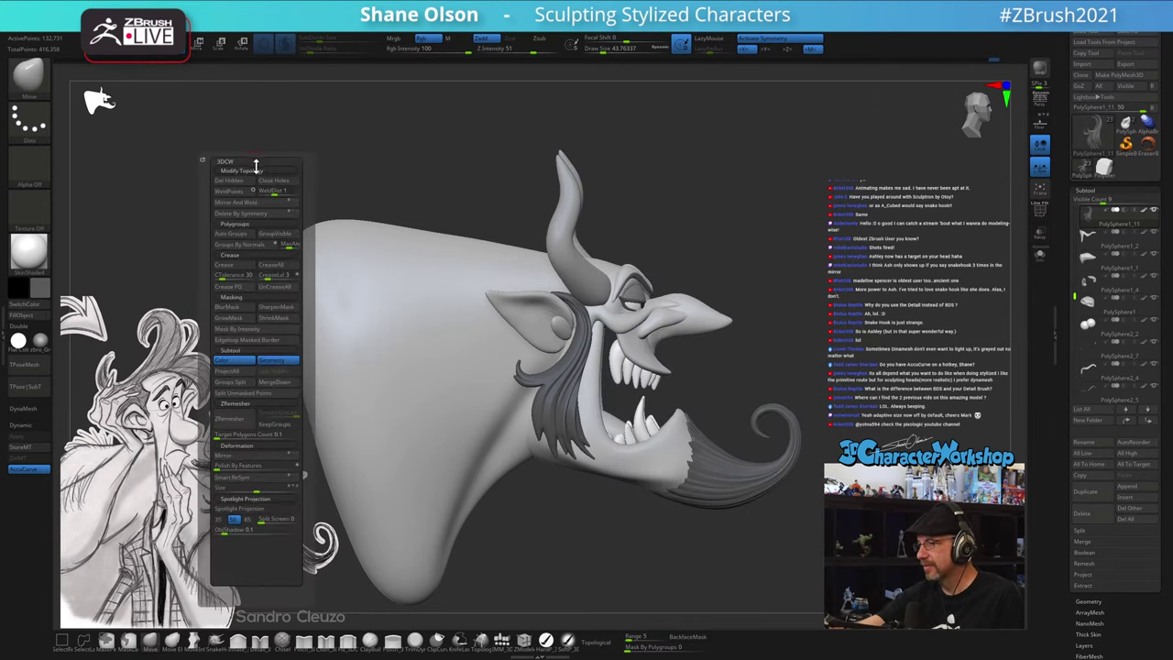
key(space)
key(space)
key(space)
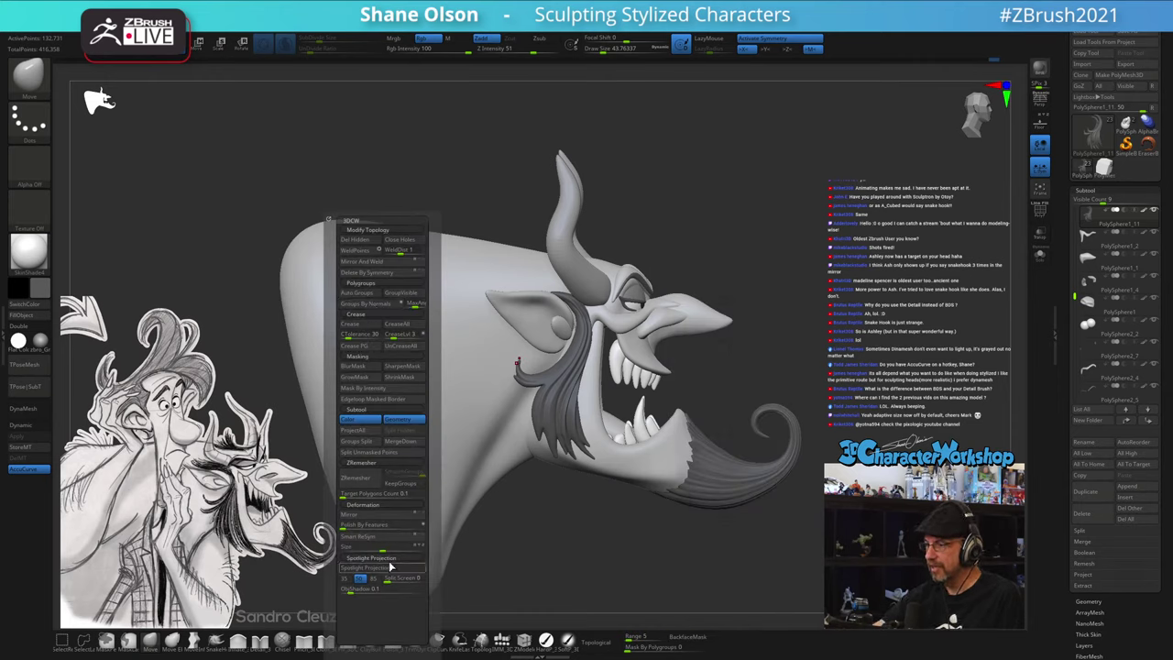
drag(782, 309, 795, 302)
mouse_move(799, 390)
alt+mouse_down()
mouse_move(767, 351)
mouse_move(798, 385)
alt+mouse_up()
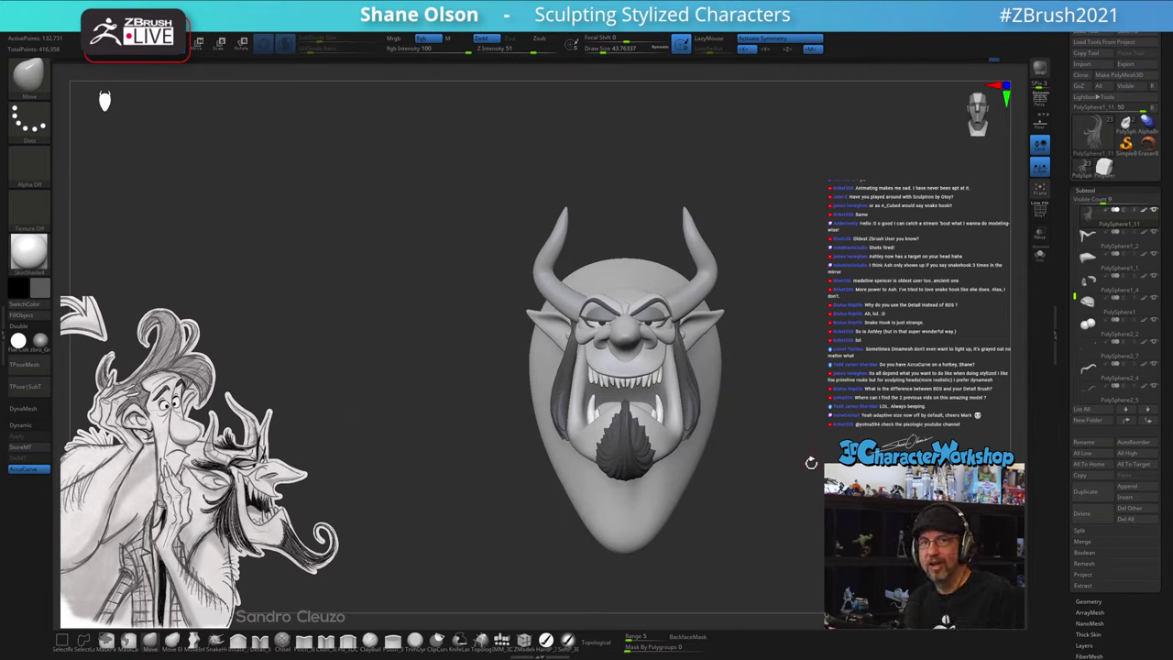
mouse_move(808, 483)
mouse_down()
mouse_move(772, 476)
mouse_move(794, 496)
mouse_move(769, 510)
mouse_up()
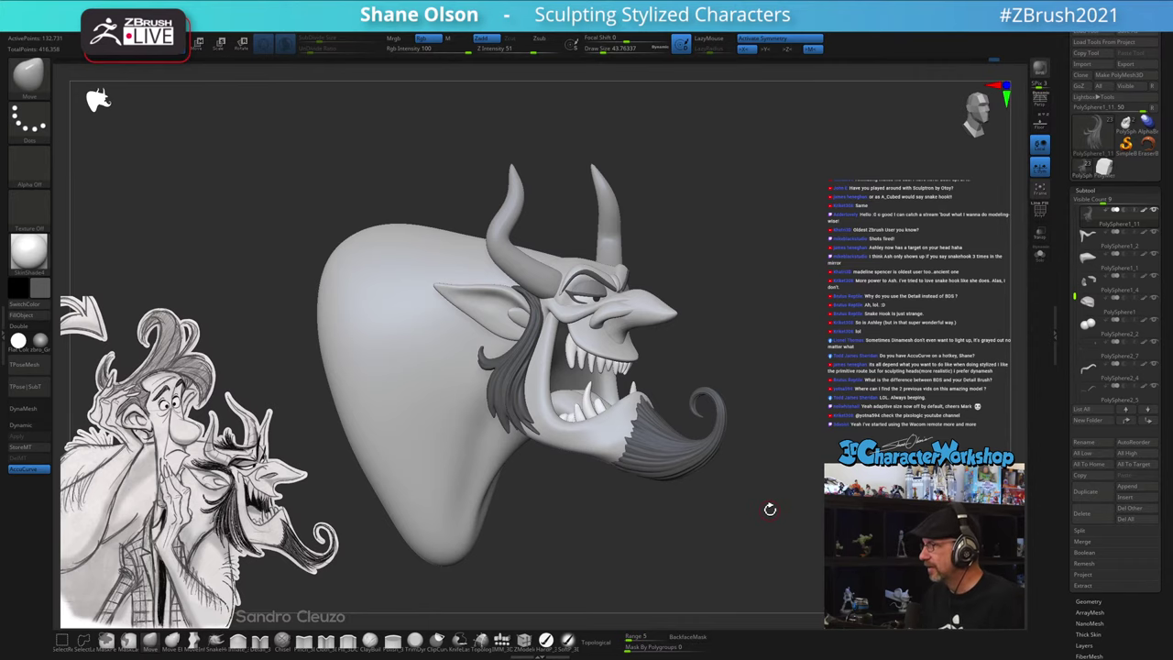
drag(754, 351, 739, 368)
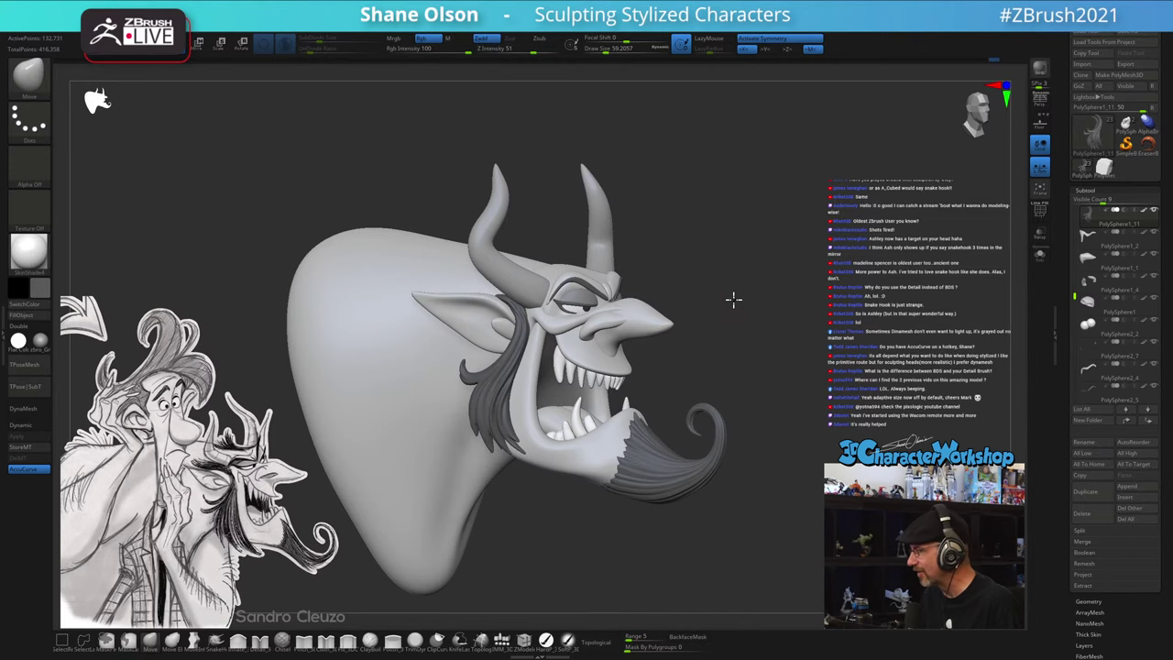
- Insert a QuadSphere-2 mesh with the IMM brush inside the cheek, behind the upper teeth
mouse_move(733, 298)
mouse_down()
mouse_move(786, 299)
mouse_move(779, 319)
mouse_move(809, 325)
mouse_up()
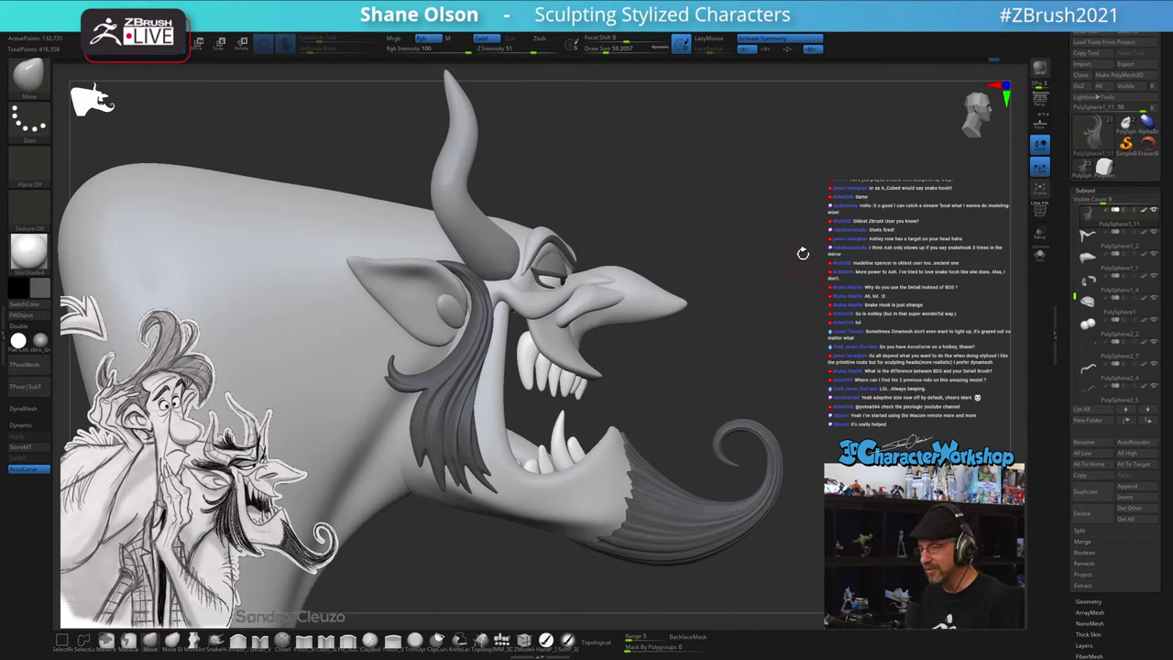
mouse_move(681, 348)
mouse_down()
mouse_move(698, 287)
mouse_move(680, 288)
mouse_move(687, 302)
mouse_up()
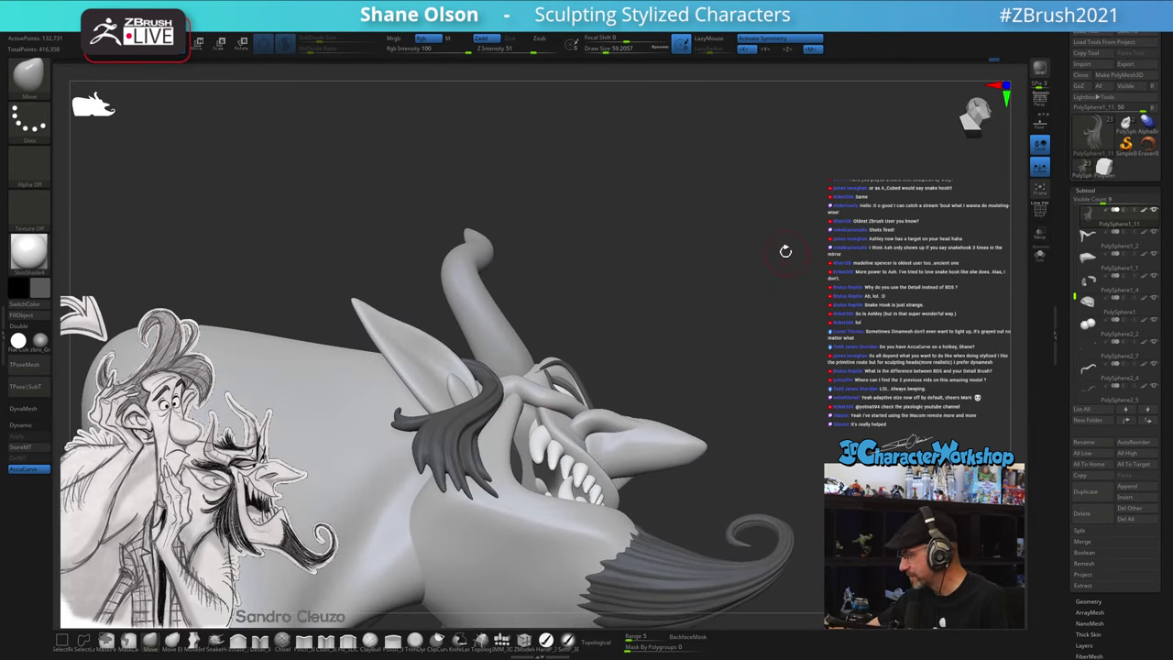
click(501, 638)
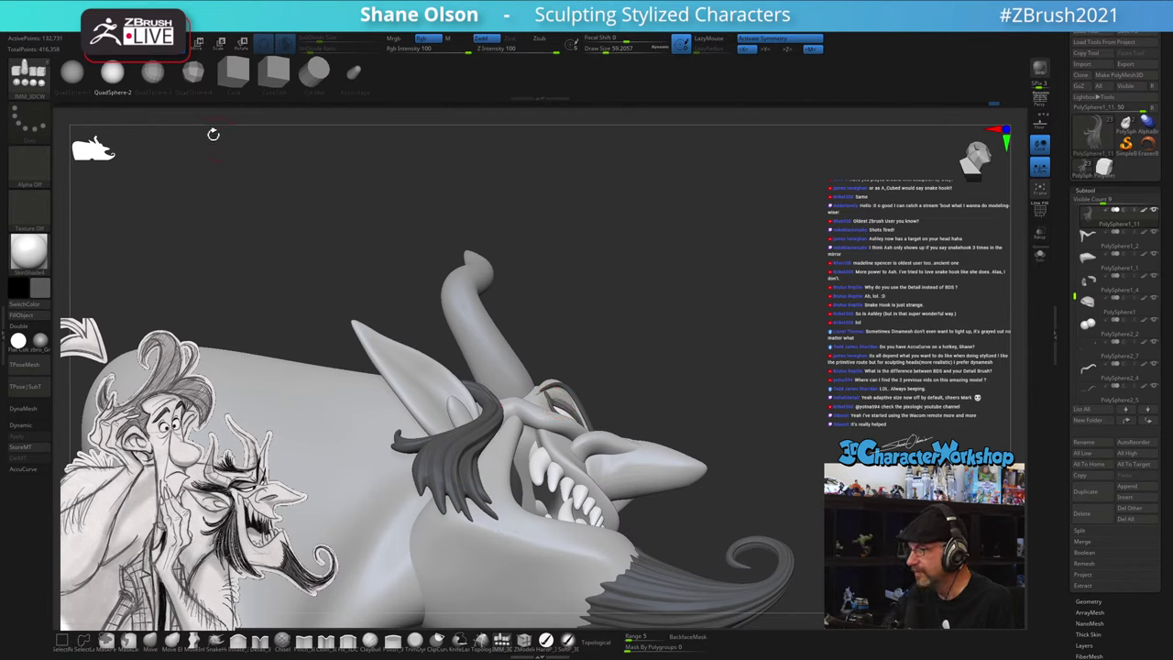
click(114, 76)
drag(633, 328, 634, 394)
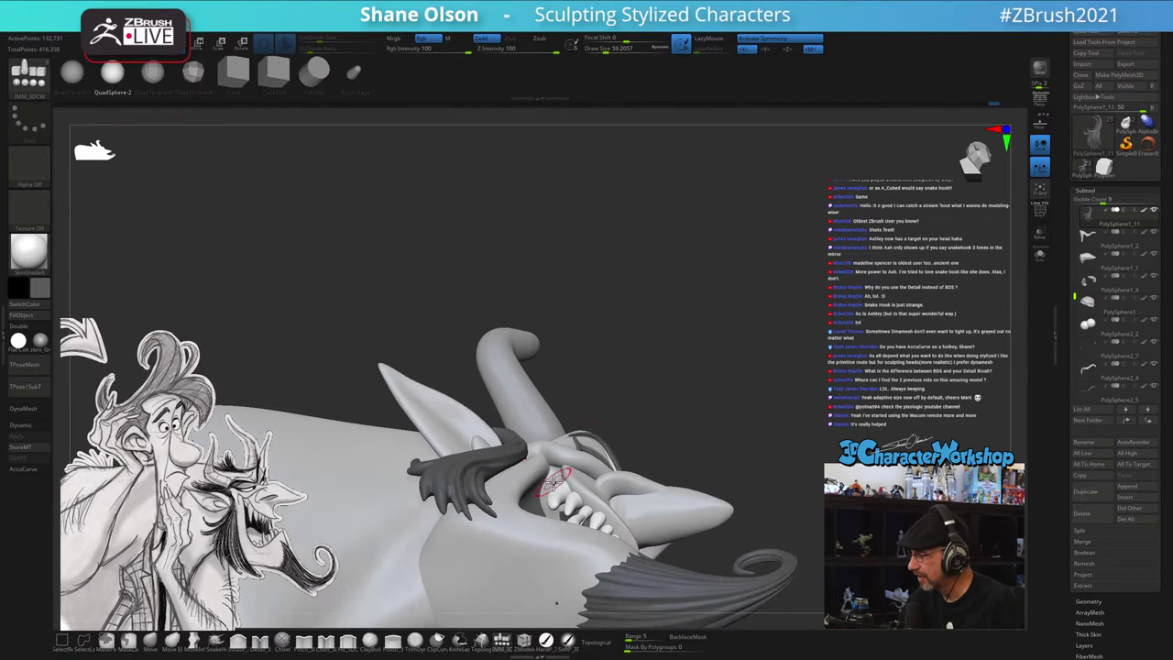
drag(552, 483, 552, 498)
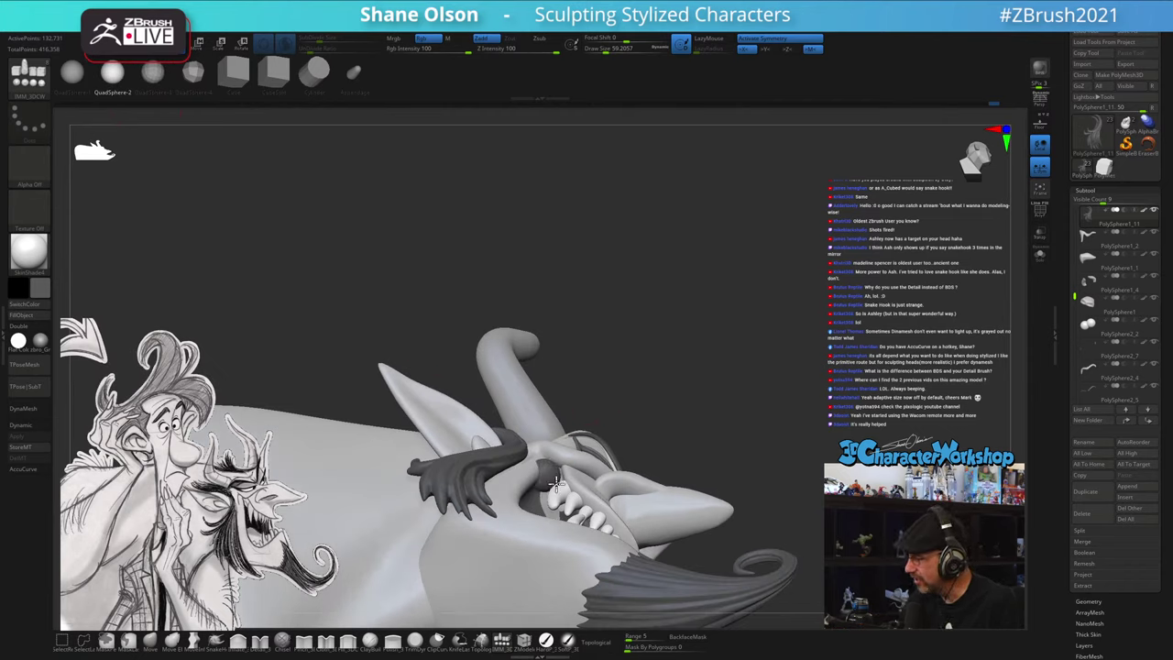
mouse_move(680, 465)
mouse_down()
mouse_move(686, 351)
mouse_move(714, 356)
mouse_move(704, 317)
mouse_move(549, 394)
mouse_move(641, 417)
mouse_move(706, 413)
mouse_up()
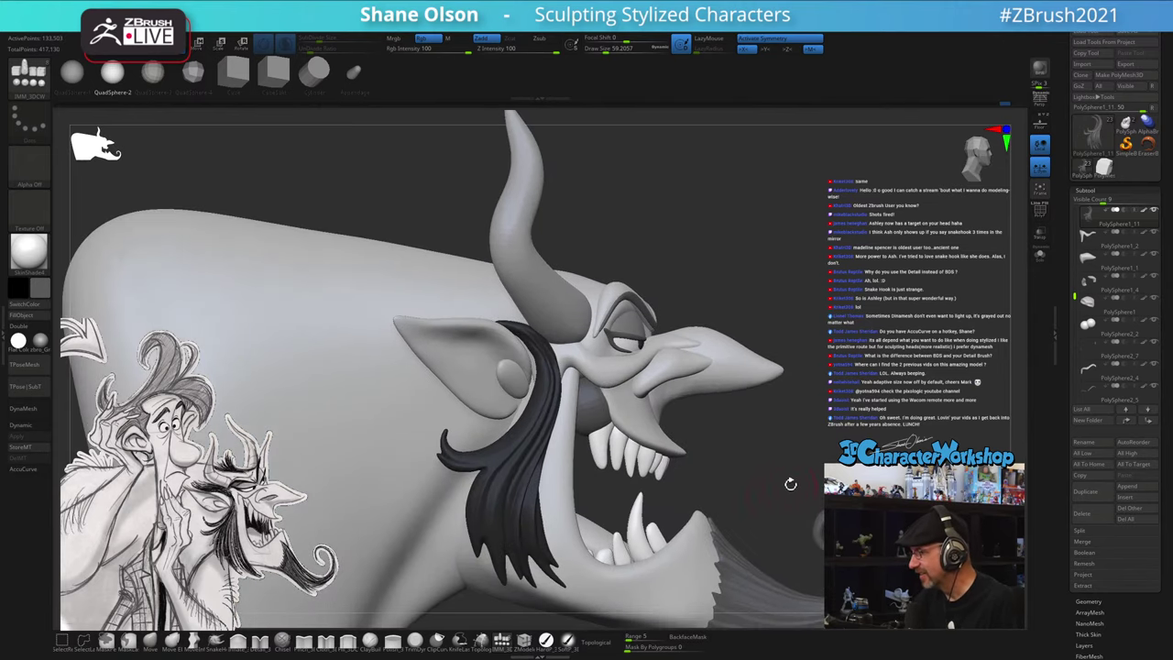
- Adjust the inserted sphere's position with the transform gizmo from the front, check it from the side, and return to draw mode
drag(791, 482, 760, 495)
key(w)
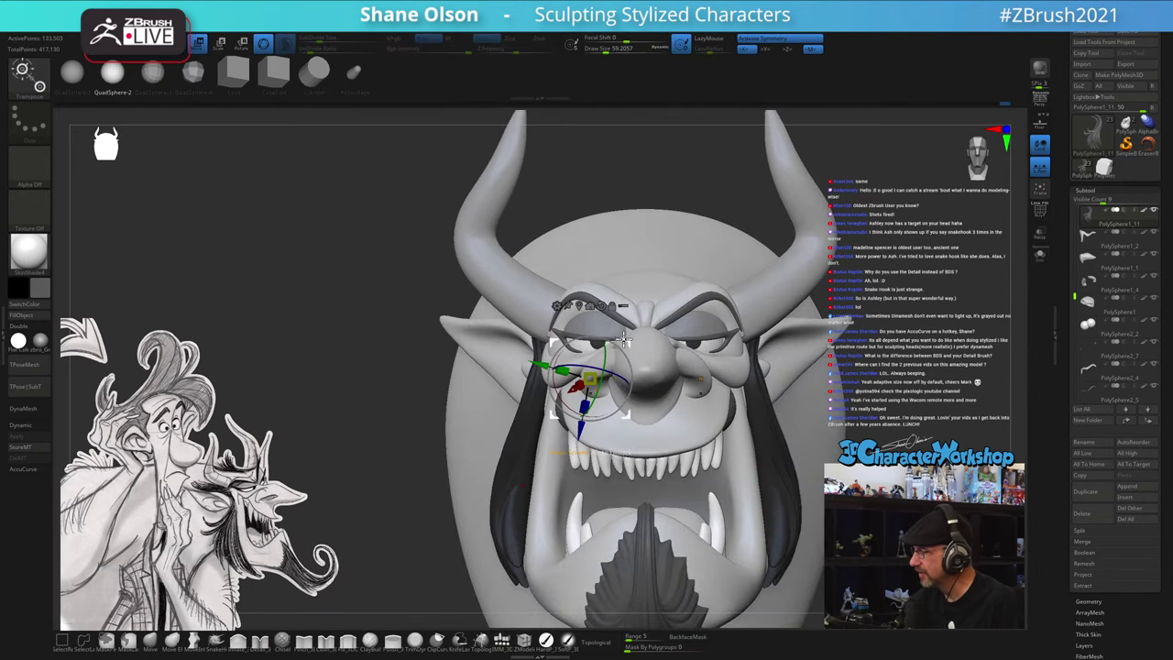
drag(625, 340, 630, 346)
right_drag(631, 345, 716, 342)
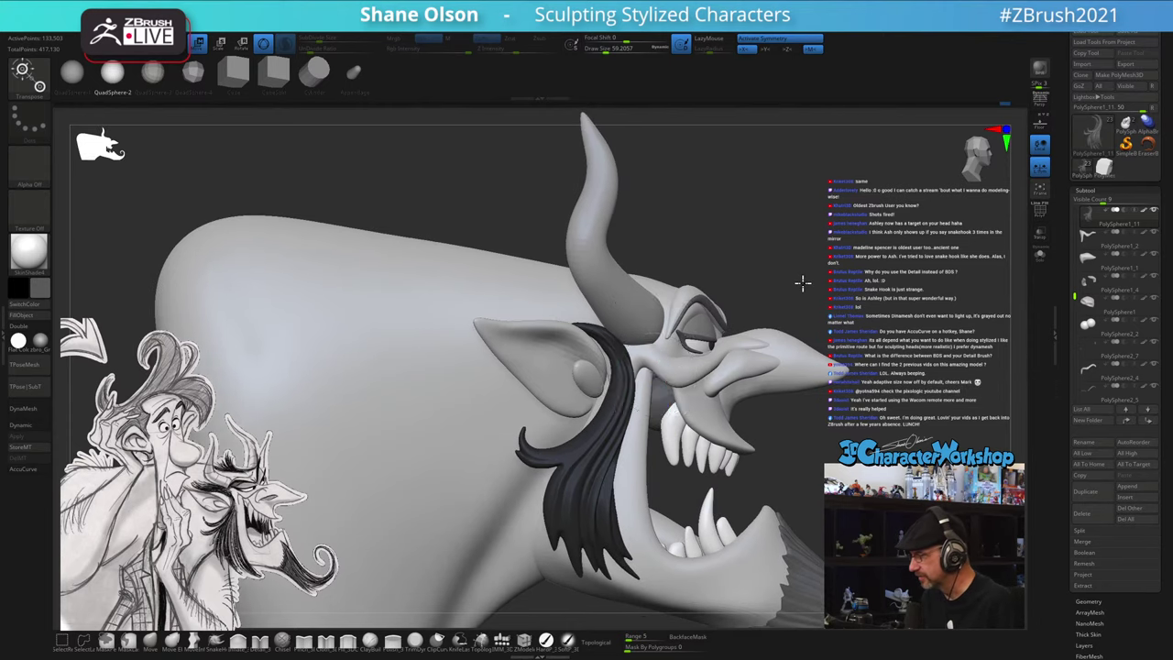
alt+drag(806, 280, 727, 285)
key(q)
alt+drag(813, 290, 774, 287)
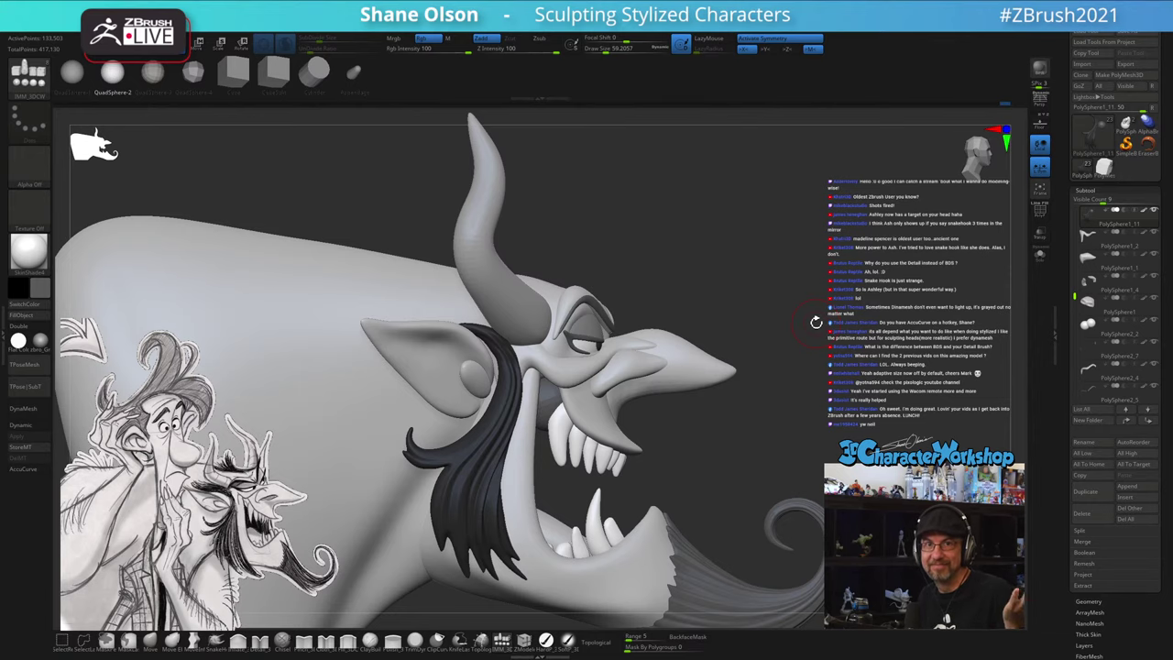
- Turn on the polyframe display and split the unmasked inserted sphere off the side hair into its own subtool
drag(787, 280, 775, 280)
key(s)
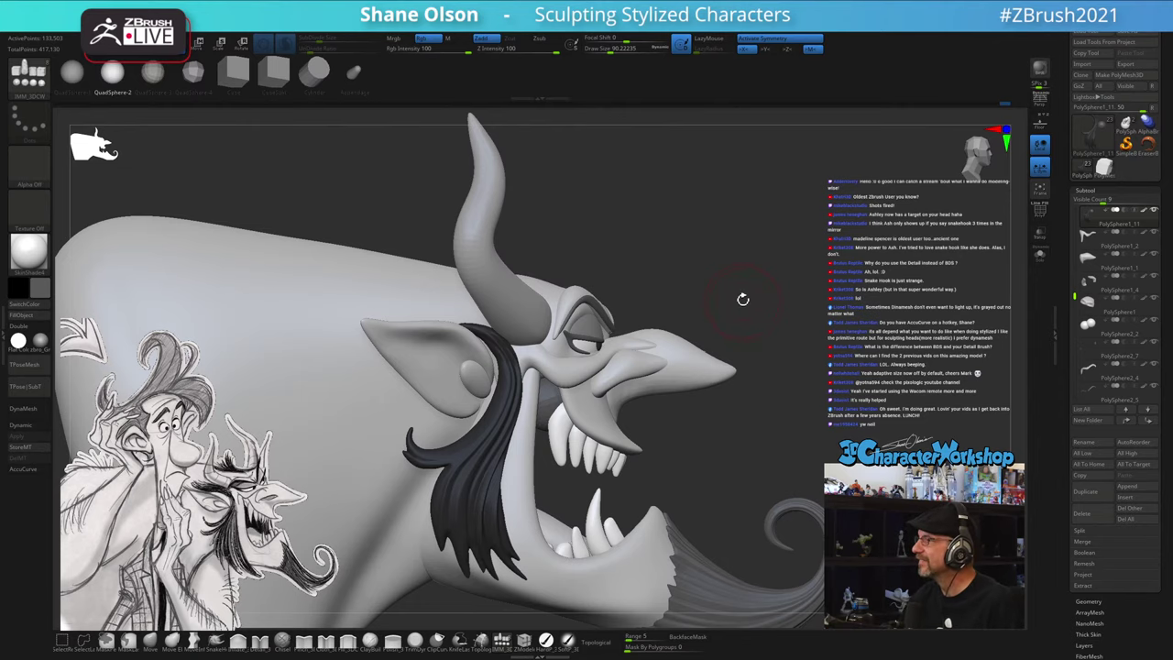
mouse_move(743, 299)
mouse_down()
mouse_move(730, 320)
mouse_move(738, 286)
mouse_up()
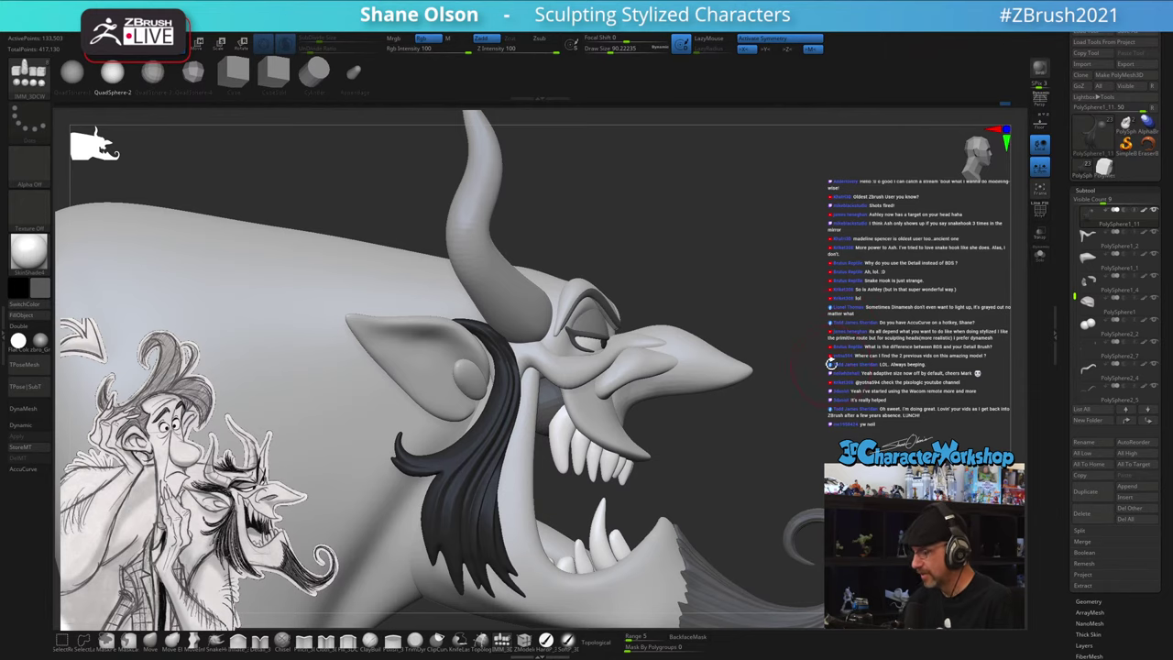
key(shift+f)
alt+drag(834, 400, 824, 393)
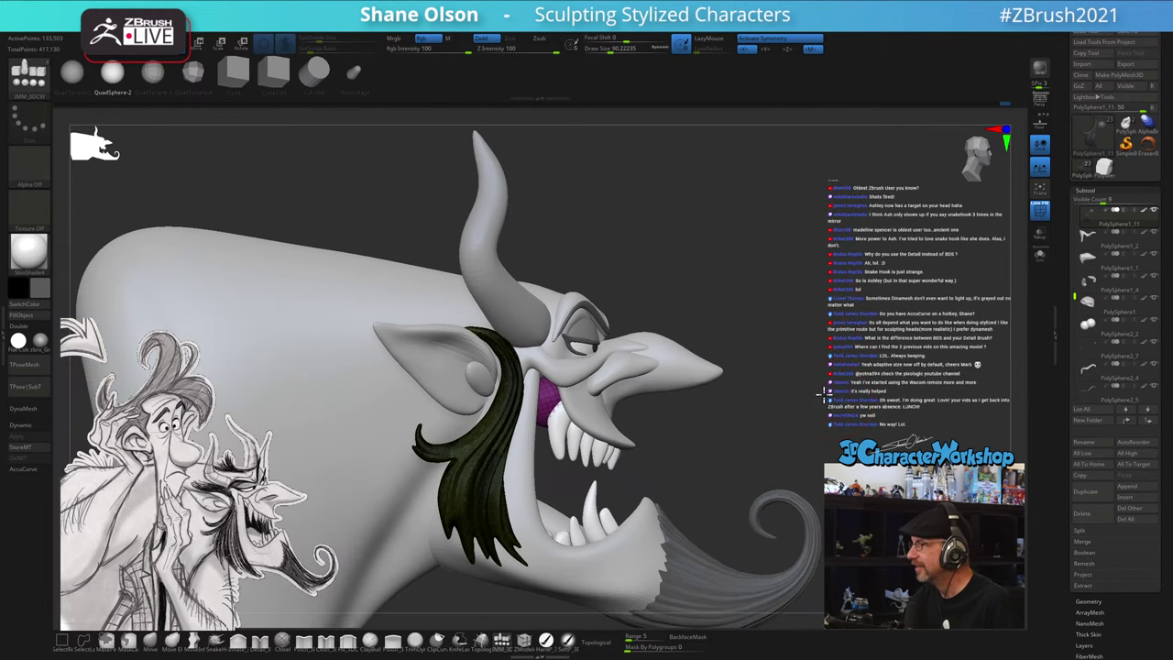
key(space)
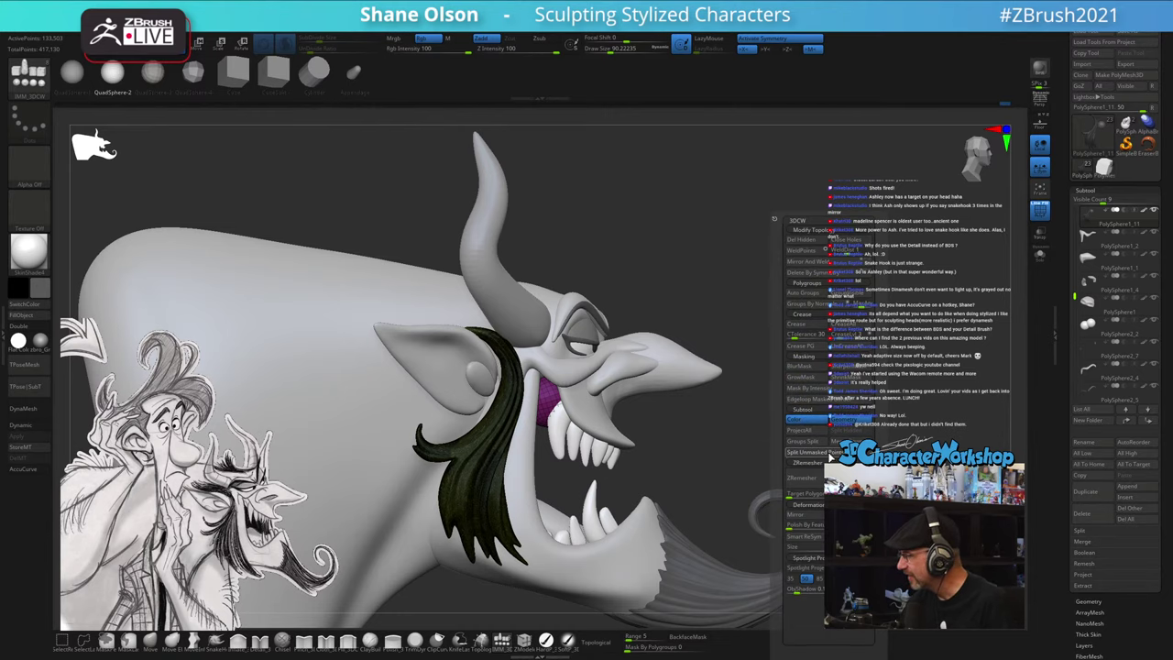
click(830, 455)
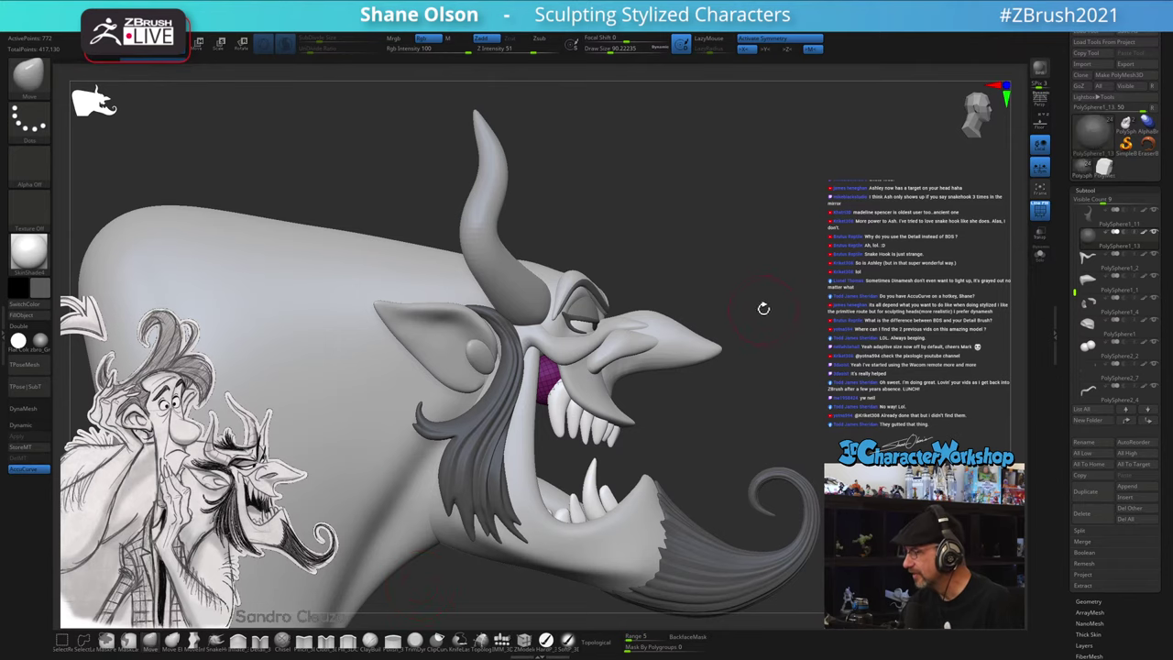
- Reshape the sphere behind the upper teeth with the Move brush, raising the draw size to about 257
key(s)
drag(762, 310, 767, 314)
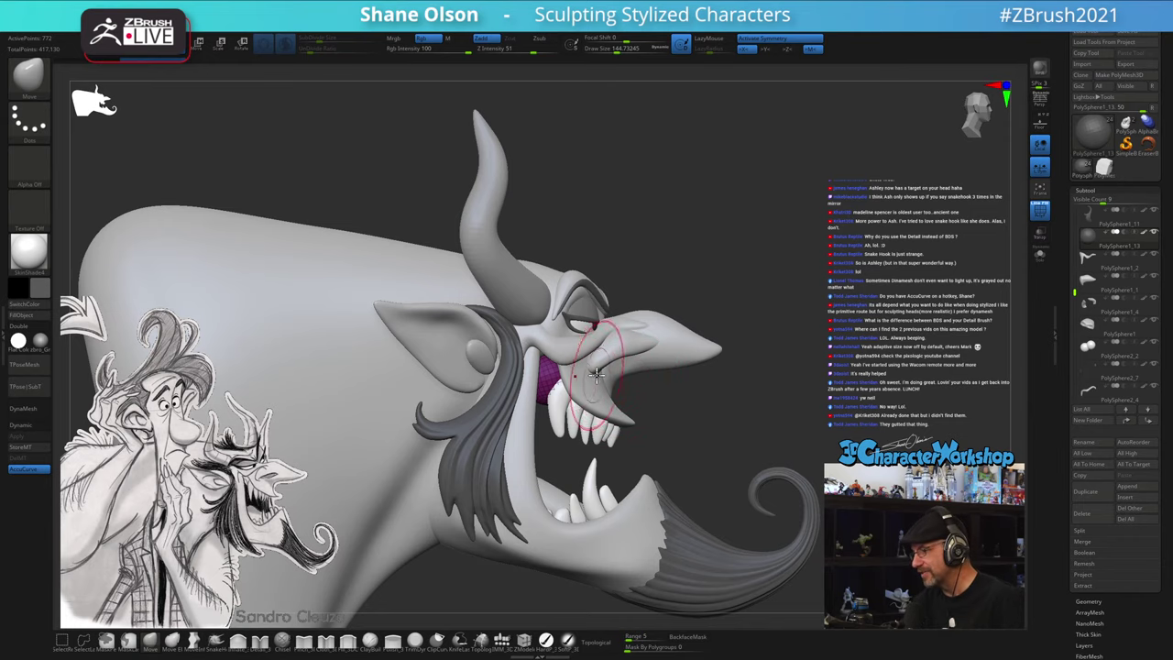
right_drag(580, 370, 513, 384)
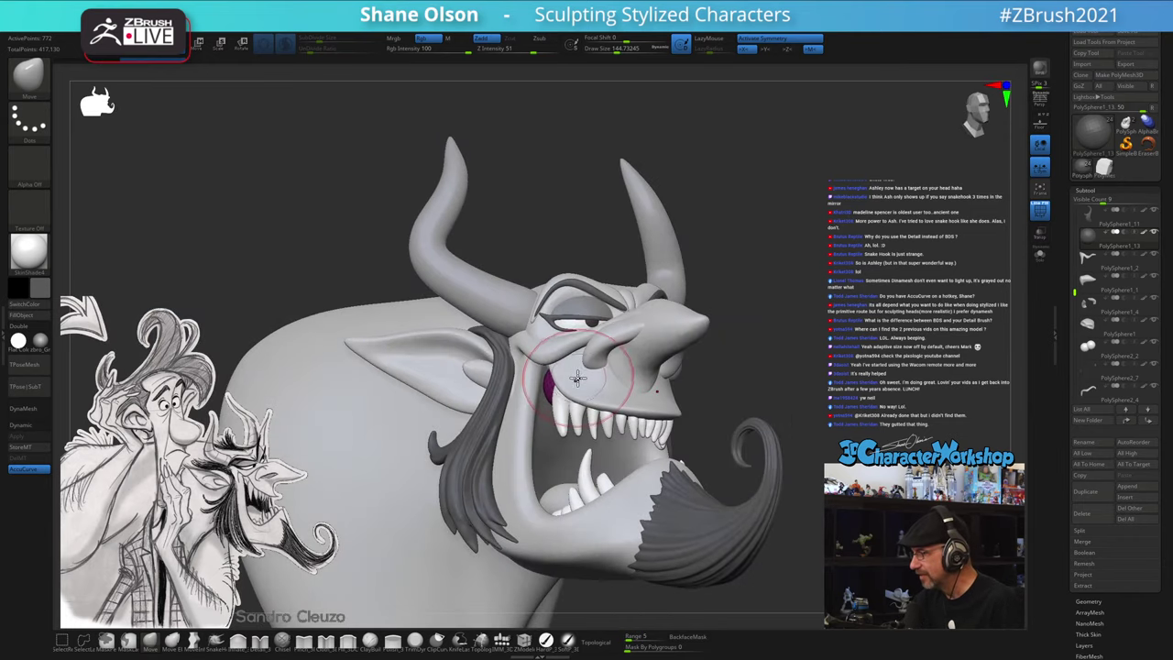
key(s)
drag(564, 390, 574, 386)
right_drag(828, 389, 836, 418)
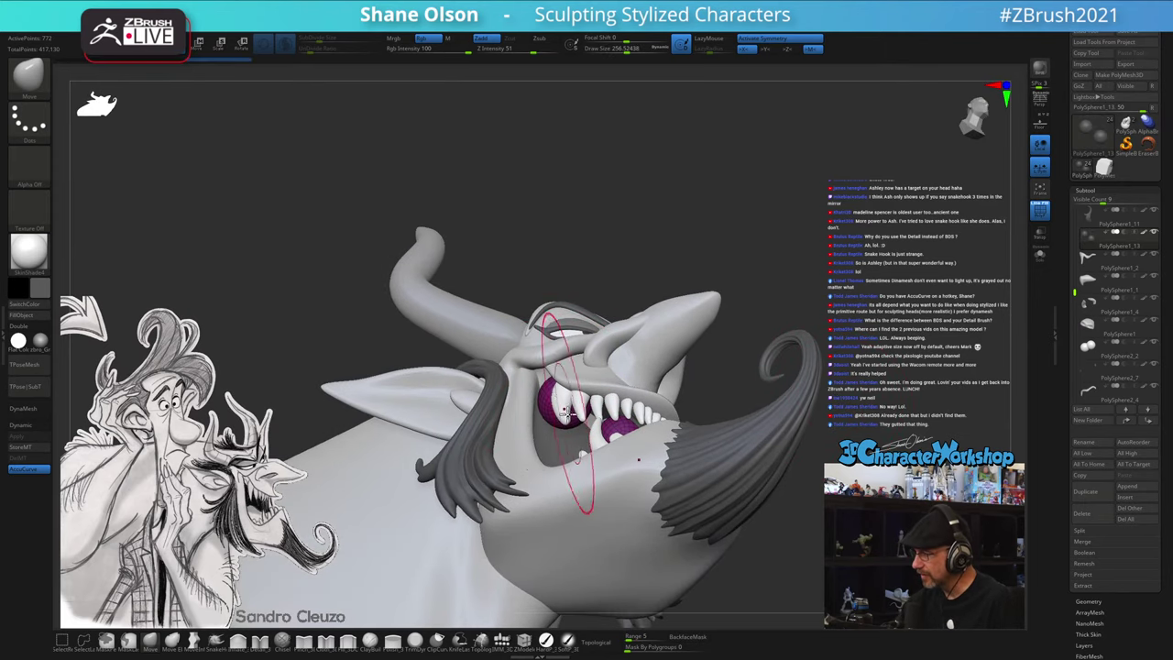
right_drag(550, 412, 742, 465)
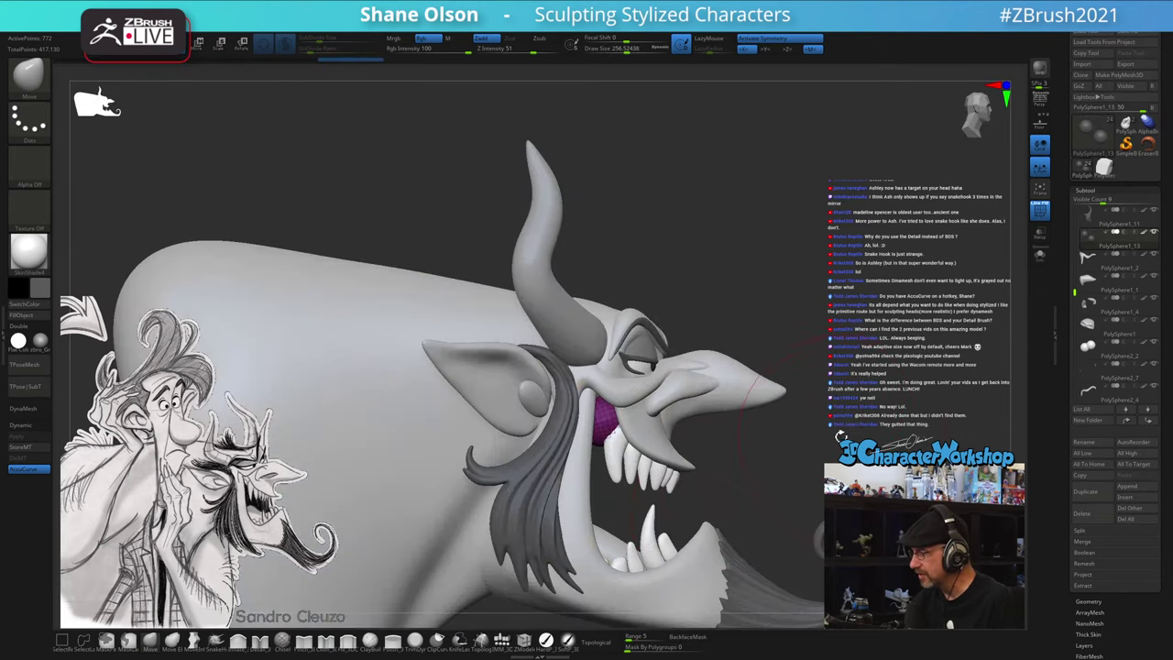
- Adjust the cheek sphere's form with the Move brush at a draw size of about 223, comparing three-quarter and side views
key(w)
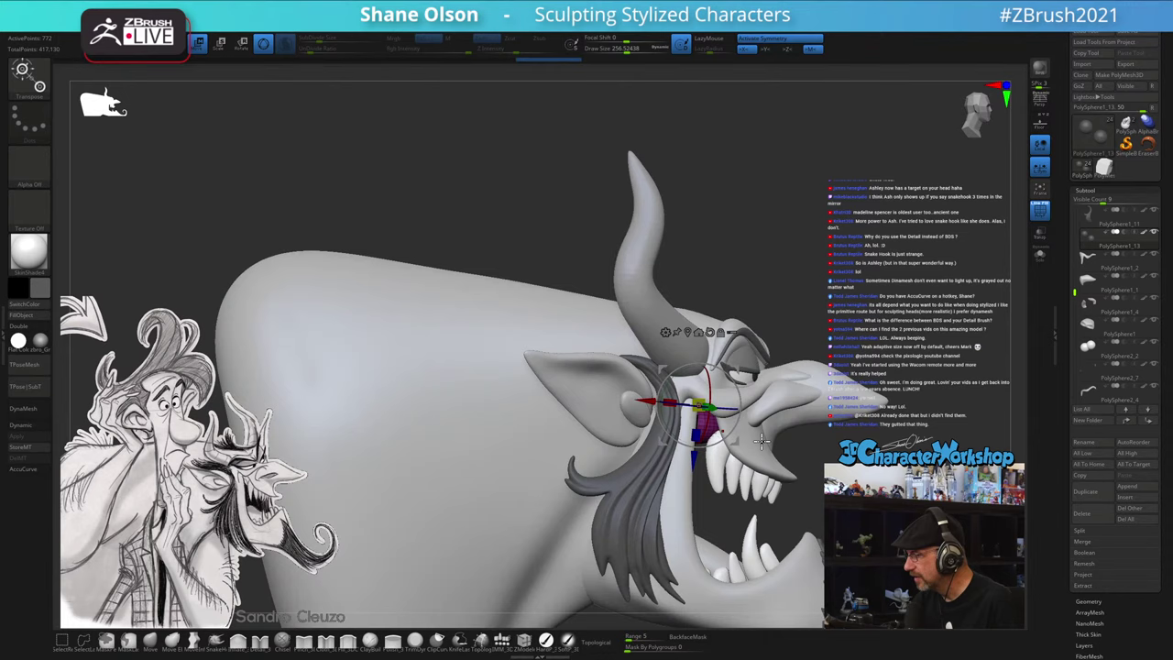
key(q)
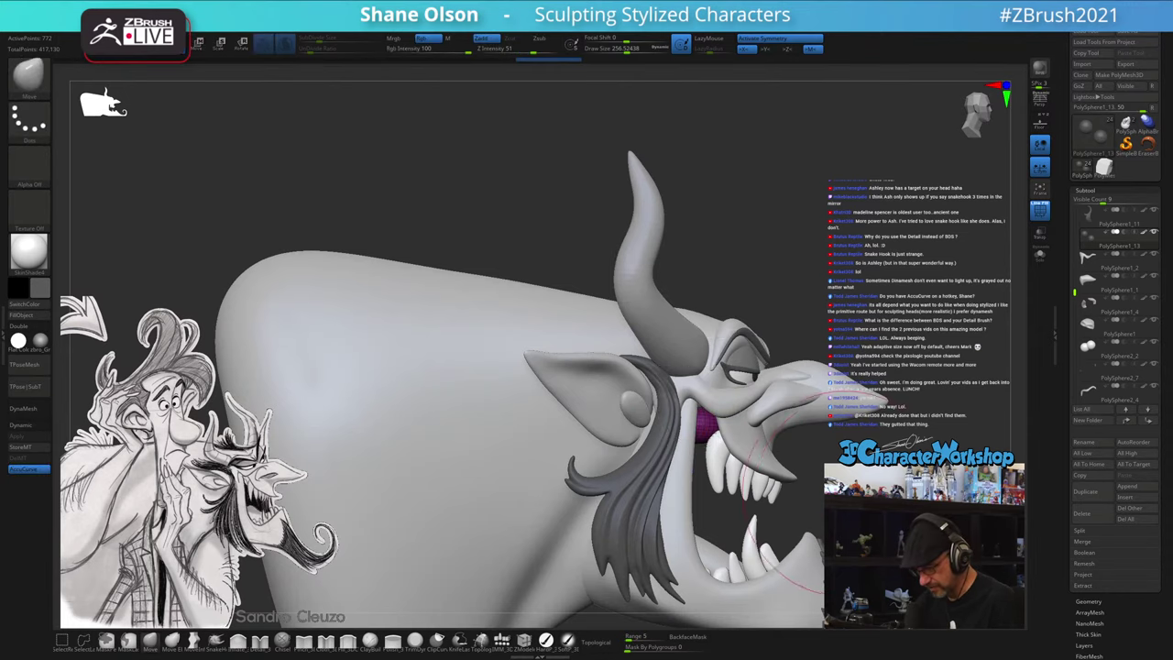
mouse_move(770, 461)
ctrl+right_down()
mouse_move(790, 403)
mouse_move(805, 394)
mouse_move(795, 441)
mouse_move(766, 452)
ctrl+right_up()
key(s)
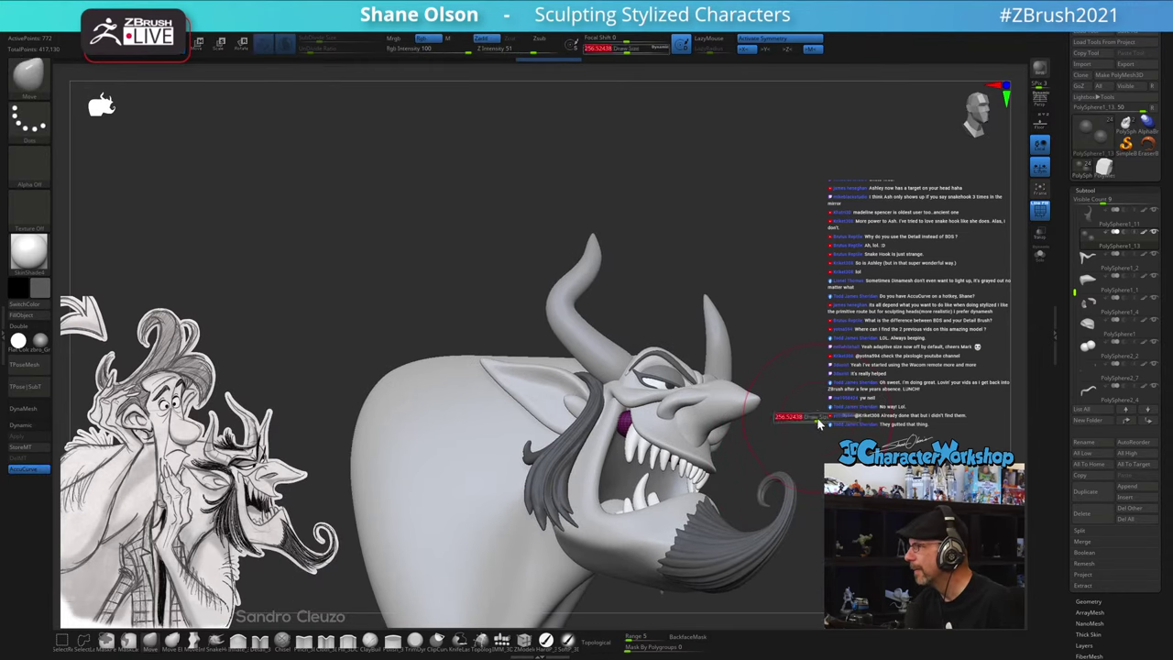
ctrl+right_drag(822, 406, 770, 432)
key(s)
click(623, 422)
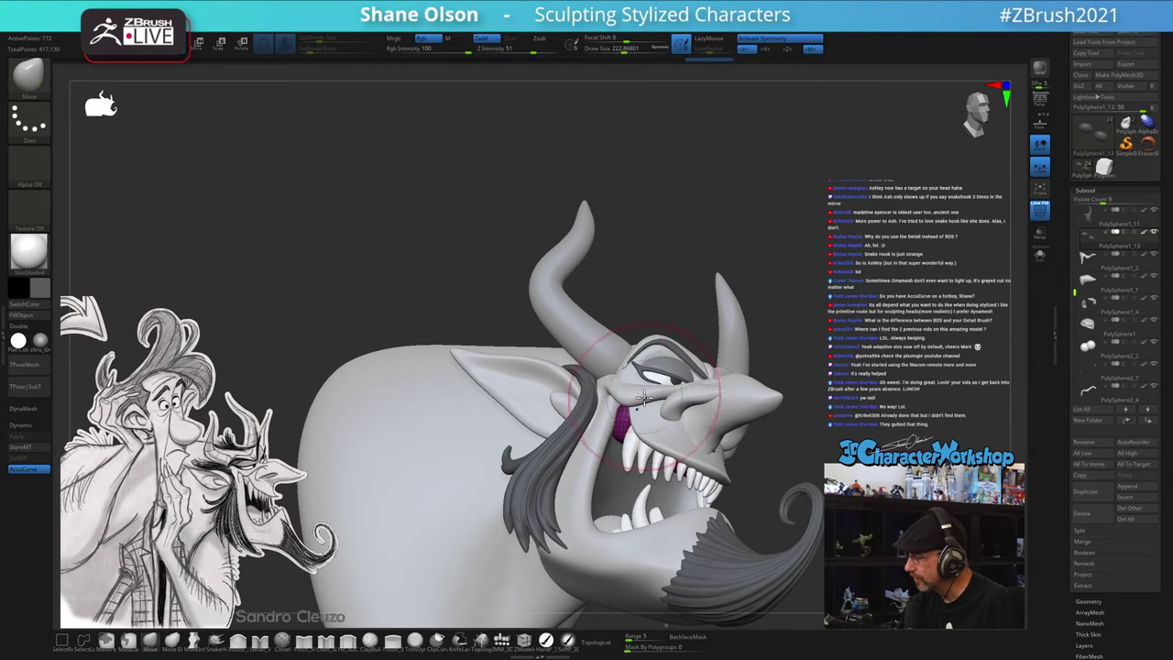
right_drag(713, 394, 655, 365)
right_drag(650, 423, 711, 455)
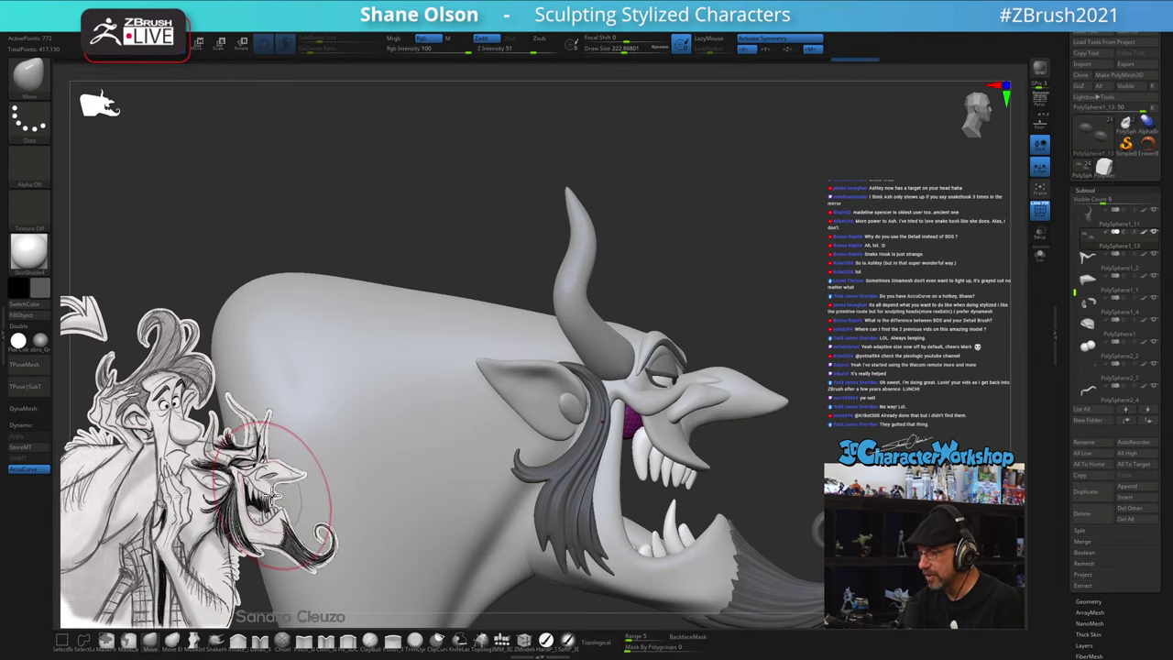
- Isolate the sphere pair, turn off AccuCurve, and push their sides in with the Move brush at a draw size of about 158
mouse_move(823, 480)
right_down()
mouse_move(845, 394)
mouse_move(797, 414)
right_up()
key(s)
drag(804, 460, 799, 458)
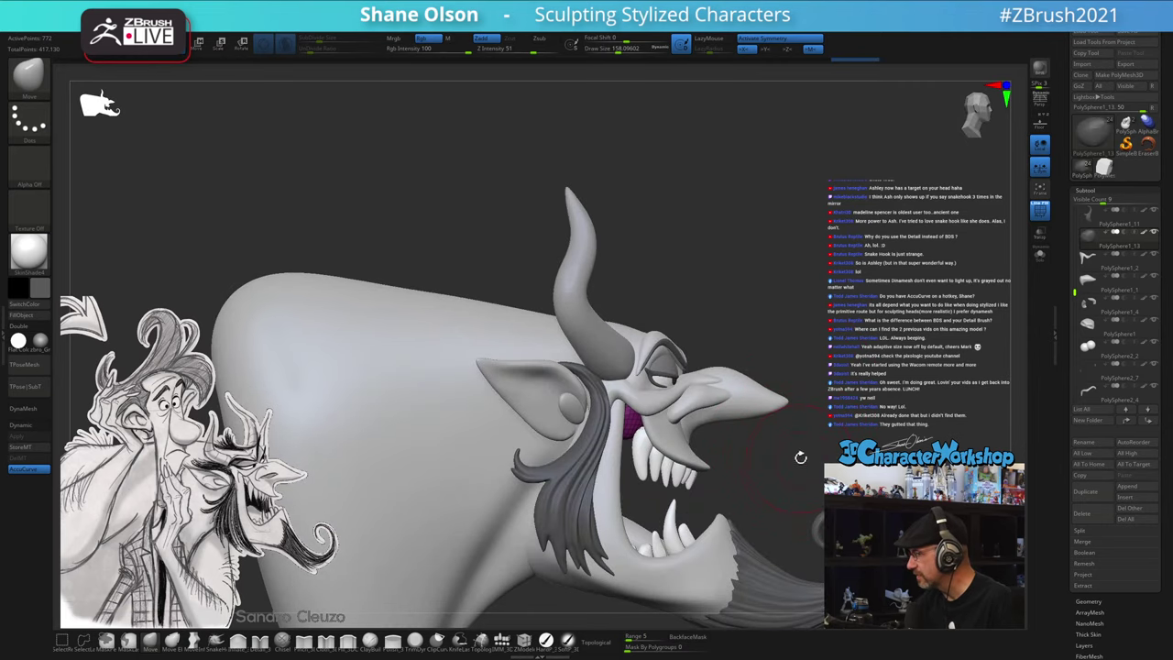
mouse_move(798, 457)
right_down()
mouse_move(853, 422)
mouse_move(784, 477)
right_up()
click(1039, 258)
drag(783, 476, 657, 491)
click(38, 469)
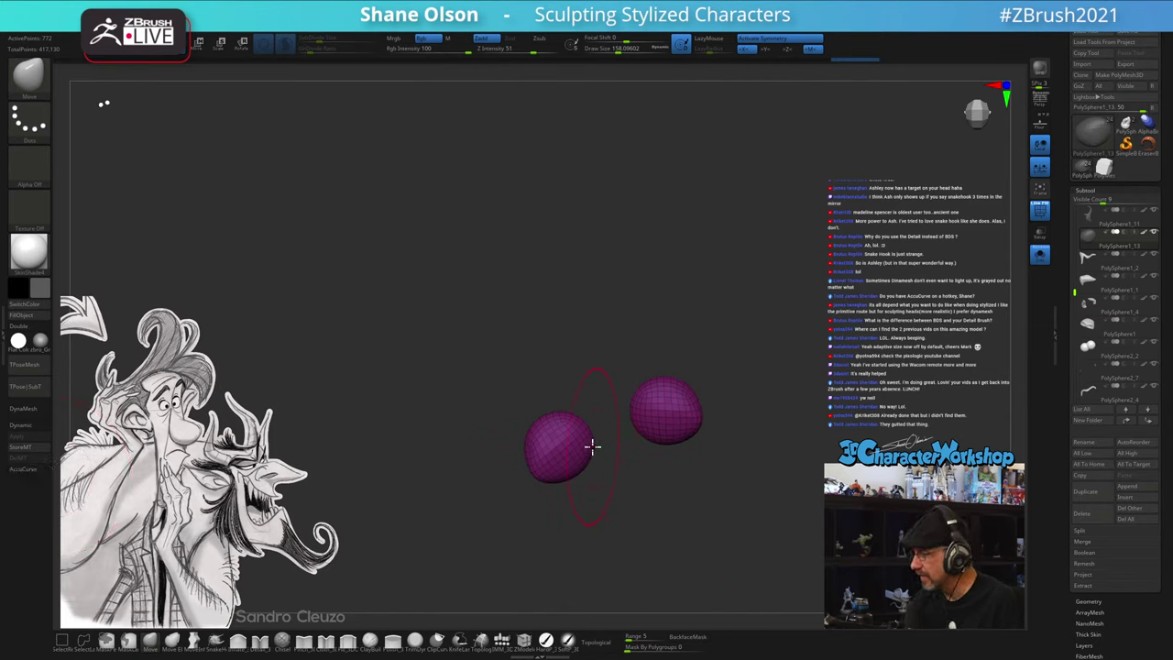
drag(584, 443, 579, 447)
- Undo the last smoothing stroke, turn off Sculptris Pro for the Smooth brush, and smooth the spheres at a draw size of 112
key(ctrl+d)
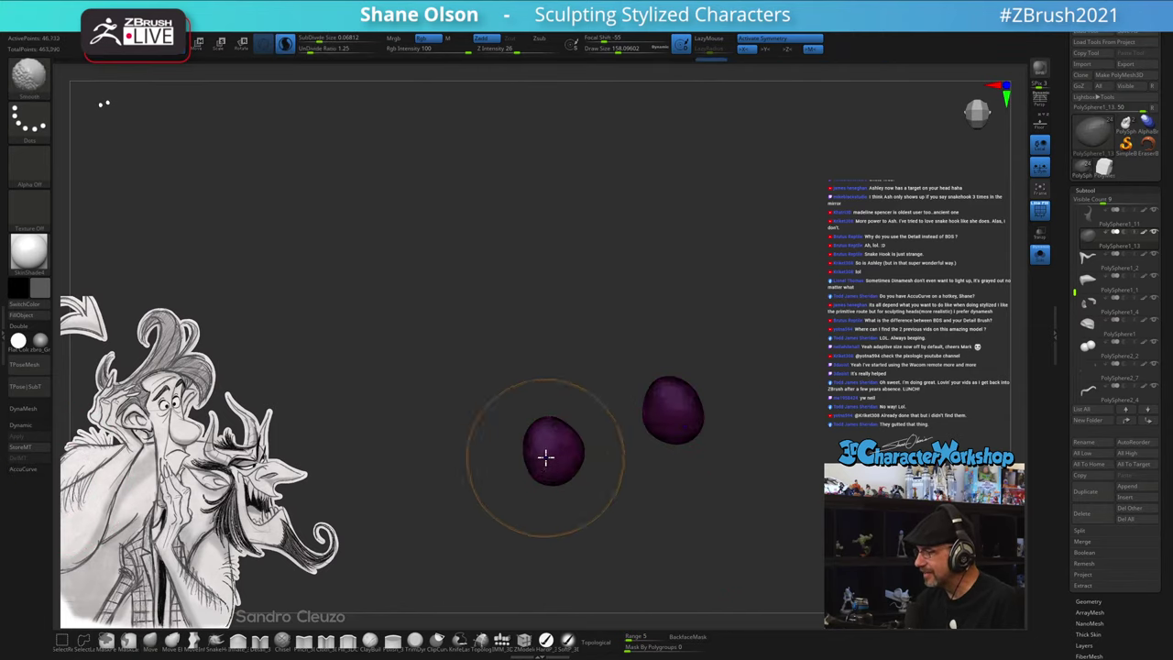
key(ctrl+z)
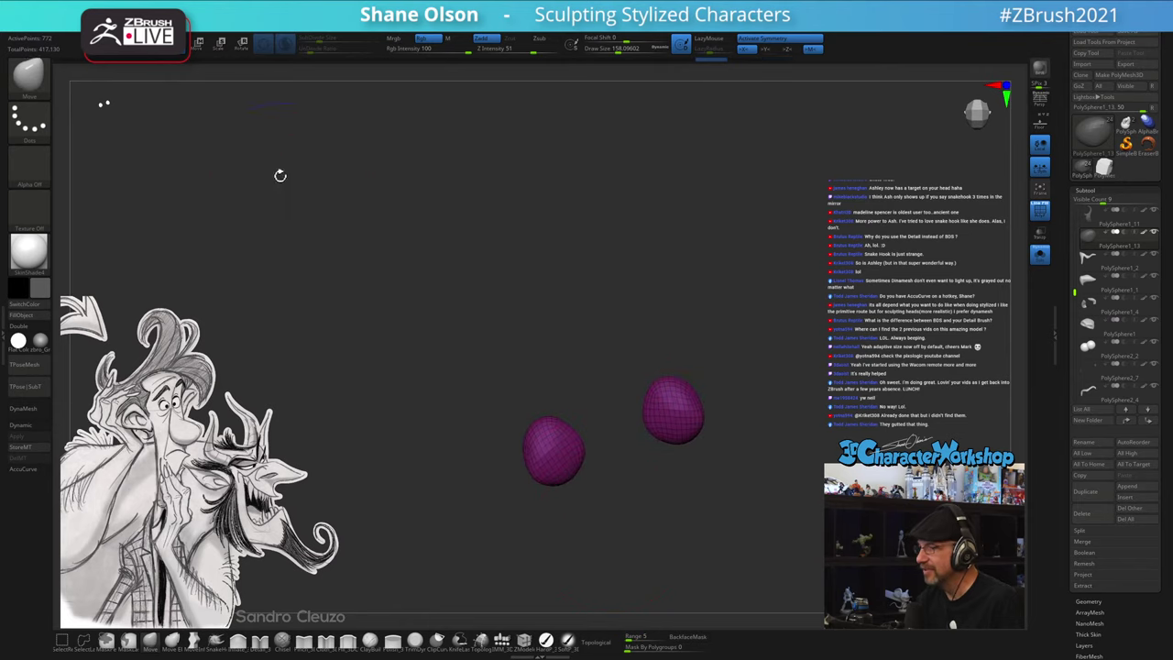
click(287, 53)
key(s)
click(617, 505)
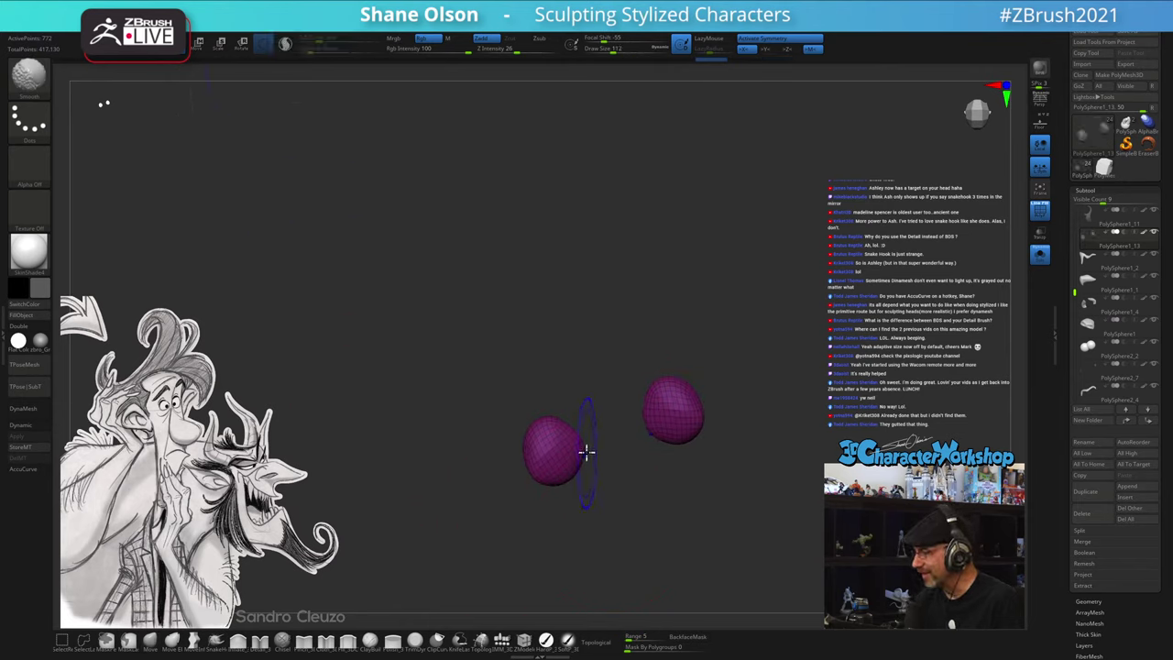
mouse_move(587, 453)
shift+mouse_down()
mouse_move(565, 453)
mouse_move(669, 492)
mouse_move(694, 411)
mouse_move(670, 452)
mouse_move(656, 448)
shift+mouse_up()
- Stretch the two spheres into tapered bean shapes with the Move brush at a draw size of about 120
key(s)
click(593, 451)
mouse_move(628, 403)
mouse_down()
mouse_move(734, 425)
mouse_move(665, 407)
mouse_move(719, 413)
mouse_up()
mouse_move(825, 409)
mouse_down()
mouse_move(816, 398)
mouse_move(806, 487)
mouse_move(798, 465)
mouse_move(727, 526)
mouse_move(671, 553)
mouse_up()
key(s)
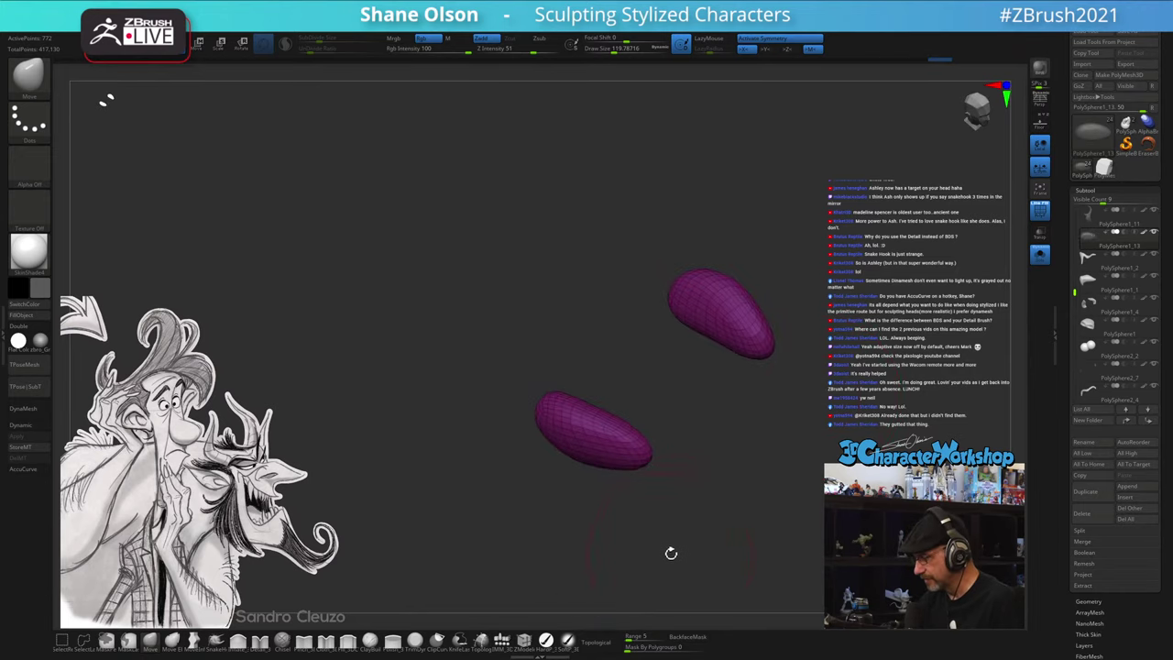
- Show the whole head again and push the protruding end of the piece back inside the upper lip at a draw size of about 124
click(1041, 257)
drag(874, 390, 871, 281)
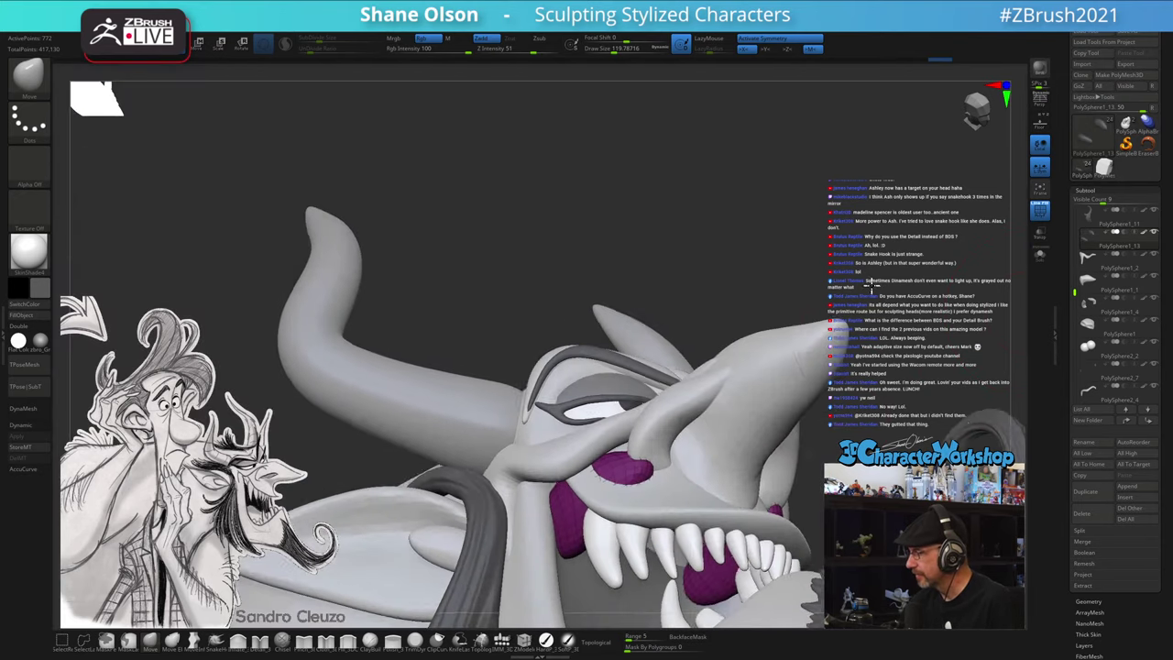
drag(856, 490, 850, 399)
drag(638, 482, 667, 466)
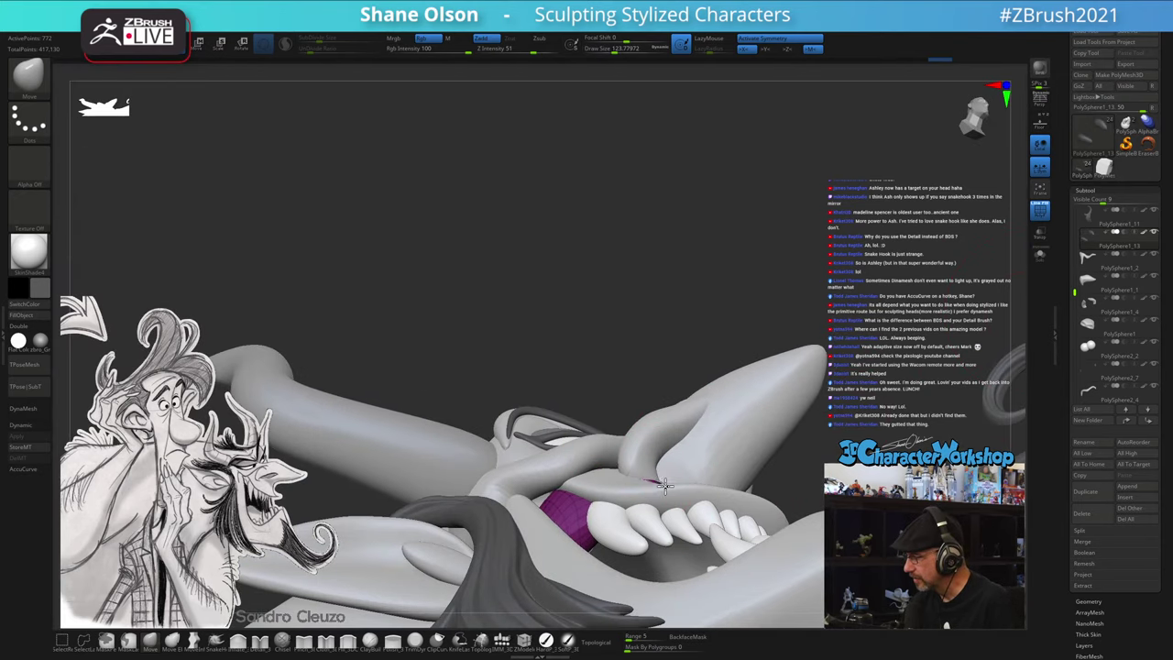
mouse_move(854, 376)
mouse_down()
mouse_move(849, 425)
mouse_move(838, 376)
mouse_up()
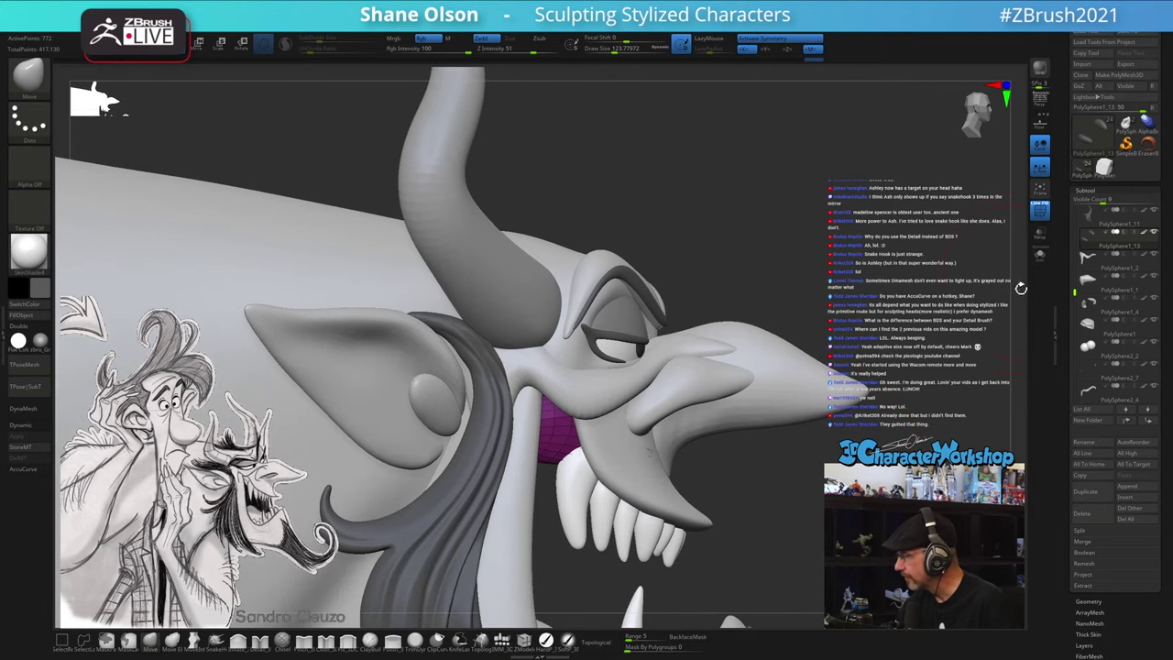
- Make the surrounding head transparent and pull the piece's rear end up under the cheekbone at a draw size of about 172
click(1038, 235)
key(s)
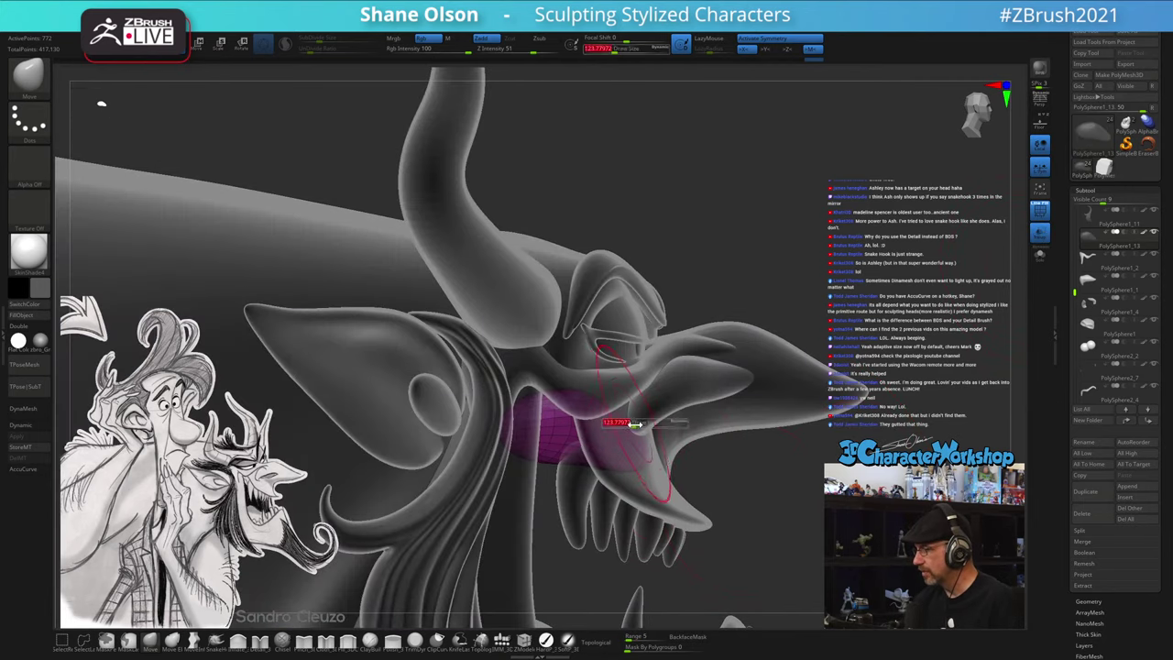
drag(632, 425, 637, 425)
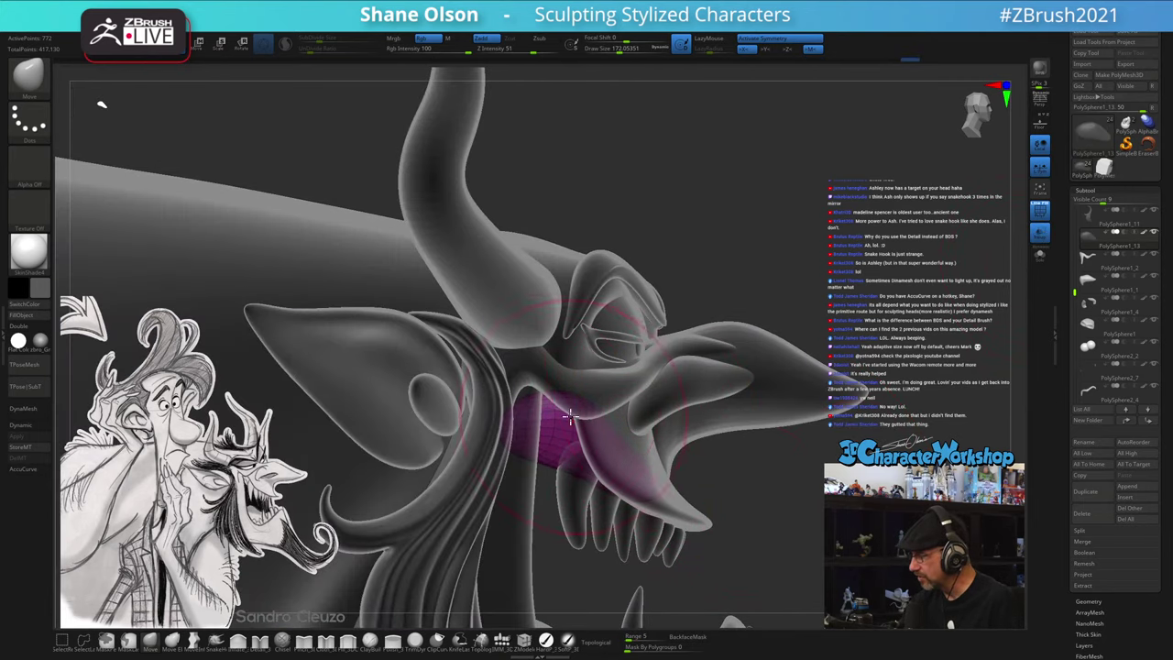
mouse_move(513, 416)
mouse_down()
mouse_move(511, 397)
mouse_move(588, 406)
mouse_up()
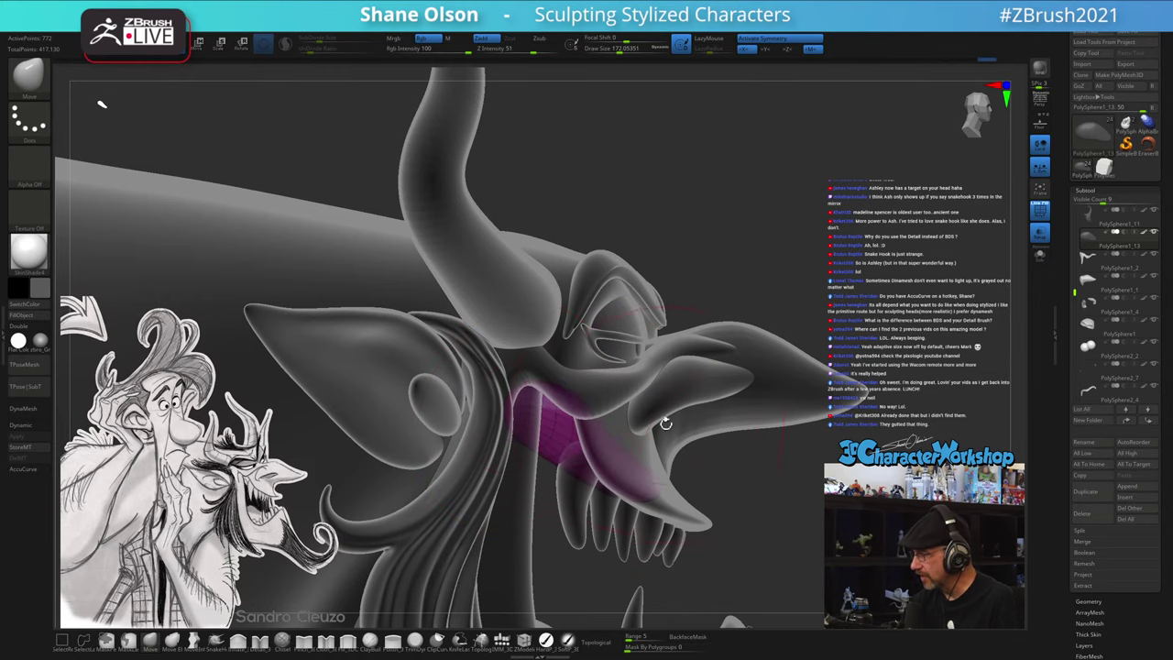
- Bend the mirrored pieces along the inner curve of the upper lip with the Move brush, checking from the front and below
mouse_move(665, 423)
mouse_down()
mouse_move(736, 517)
mouse_move(602, 486)
mouse_move(649, 485)
mouse_move(710, 532)
mouse_up()
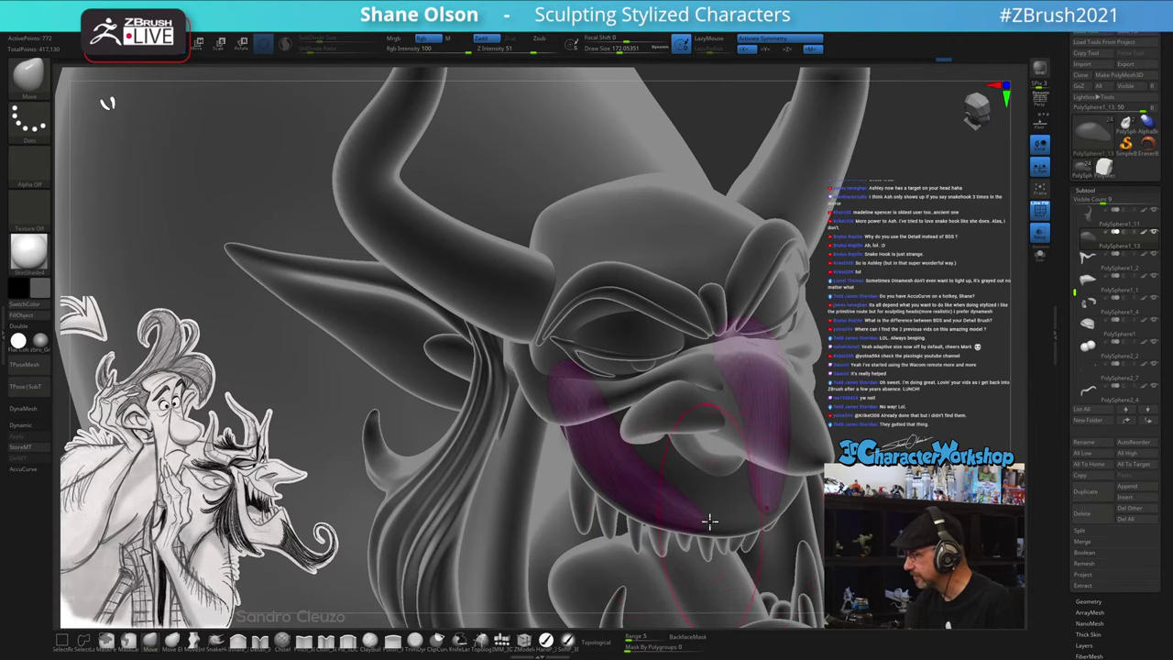
drag(778, 506, 759, 467)
mouse_move(702, 531)
mouse_down()
mouse_move(734, 398)
mouse_move(531, 274)
mouse_up()
right_drag(456, 343, 463, 348)
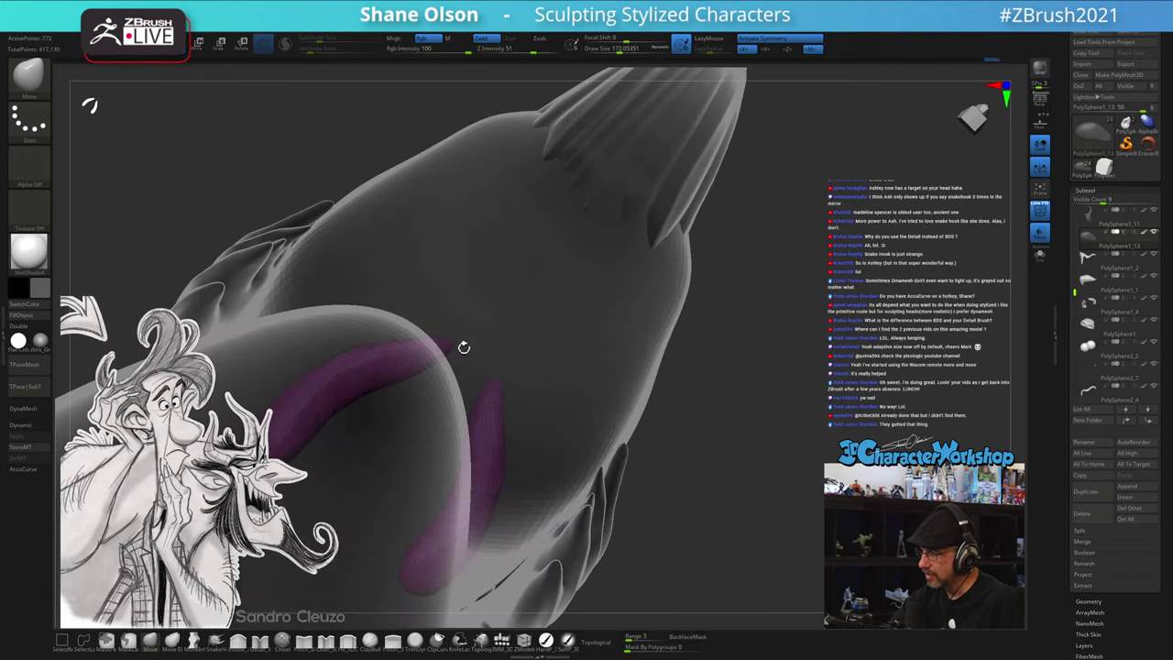
mouse_move(706, 393)
mouse_down()
mouse_move(699, 586)
mouse_move(699, 571)
mouse_up()
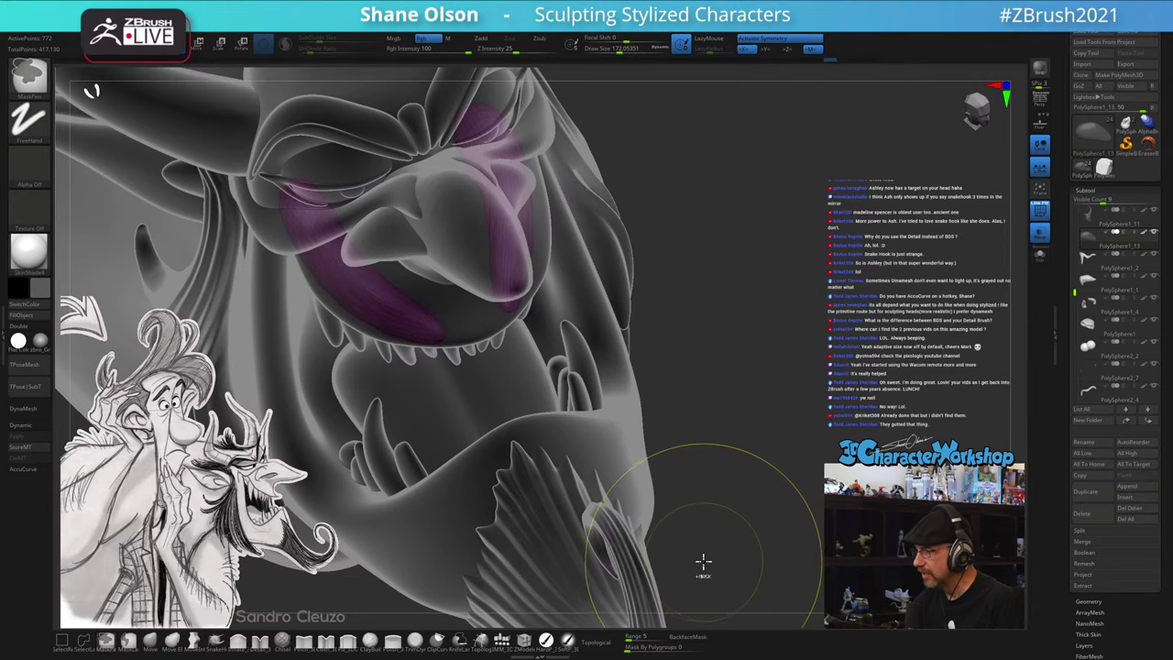
- Isolate the two curved pieces, smooth their surfaces, and refine their shape with the Move brush at a draw size of about 101
click(1038, 262)
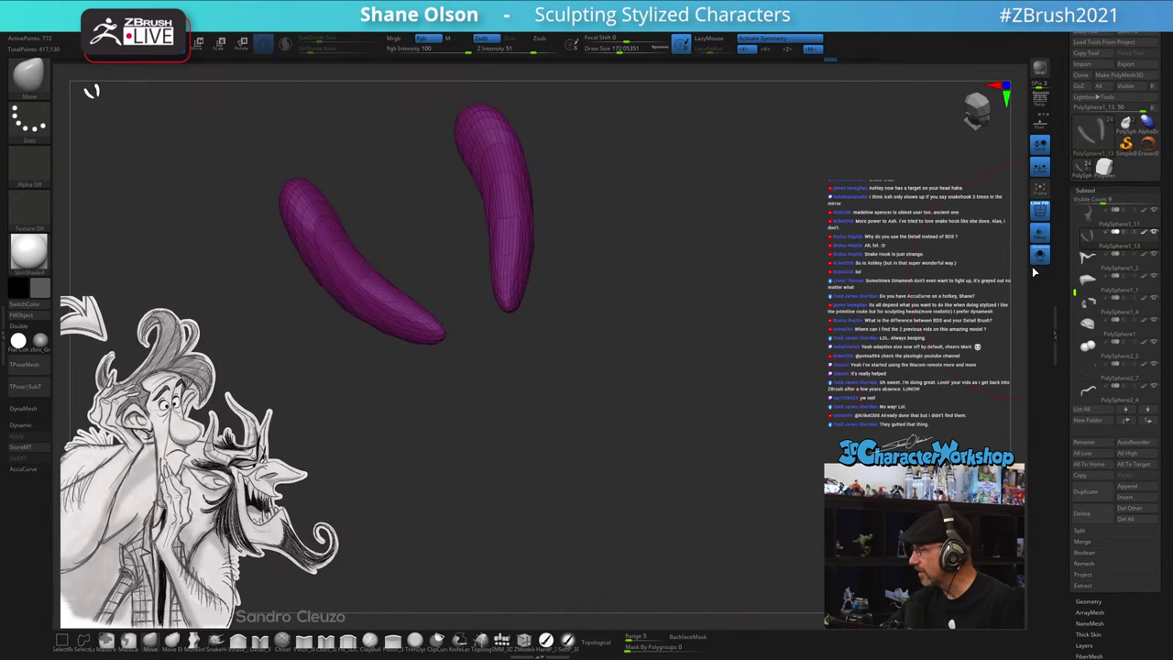
drag(741, 390, 678, 435)
shift+drag(575, 346, 579, 336)
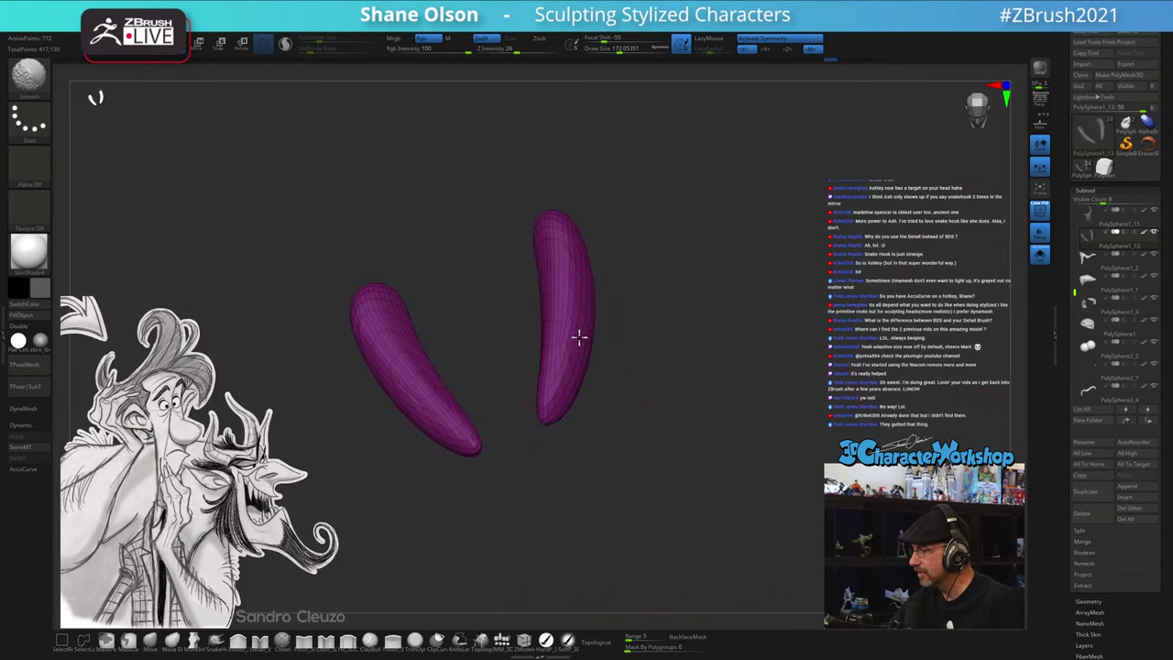
drag(610, 441, 722, 452)
mouse_move(772, 367)
mouse_down()
mouse_move(772, 384)
mouse_move(769, 371)
mouse_up()
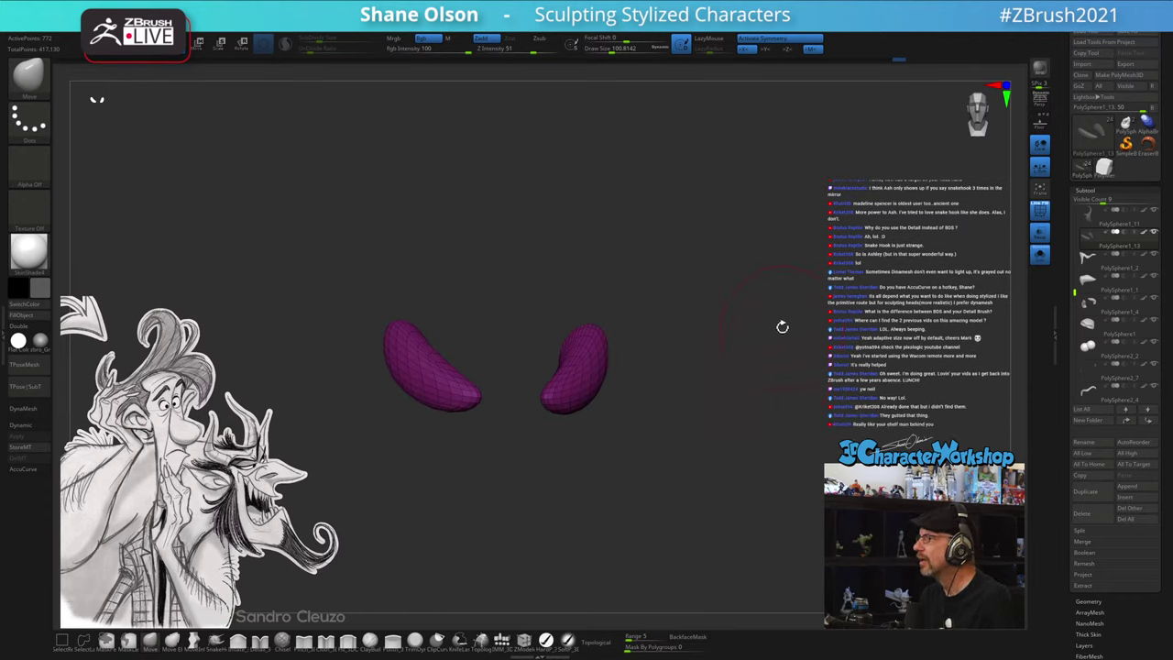
- Pull the wide upper ends of the curved pieces further out with the Move brush at a draw size of about 83
drag(780, 324, 776, 374)
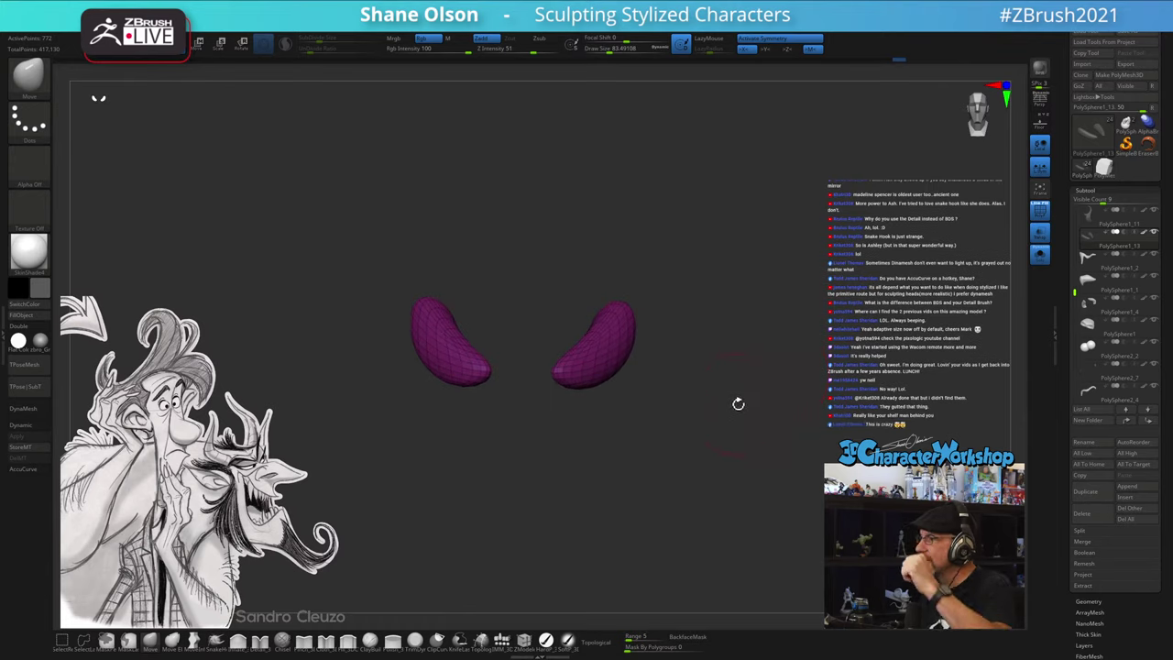
drag(760, 323, 691, 419)
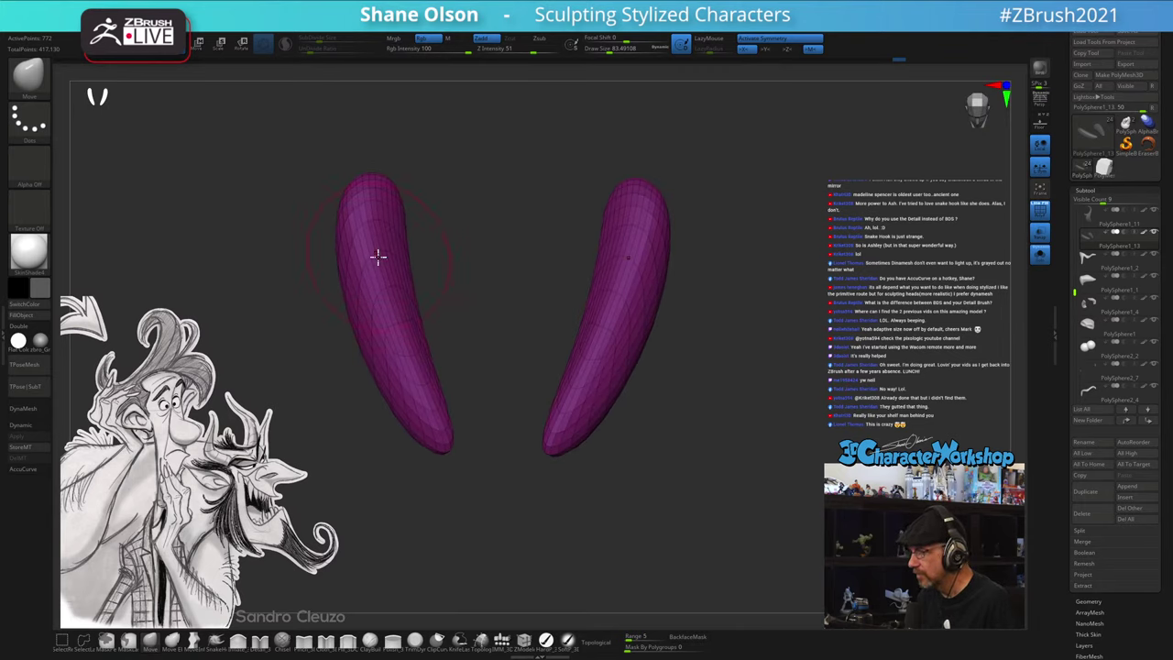
drag(461, 248, 370, 184)
drag(775, 412, 747, 459)
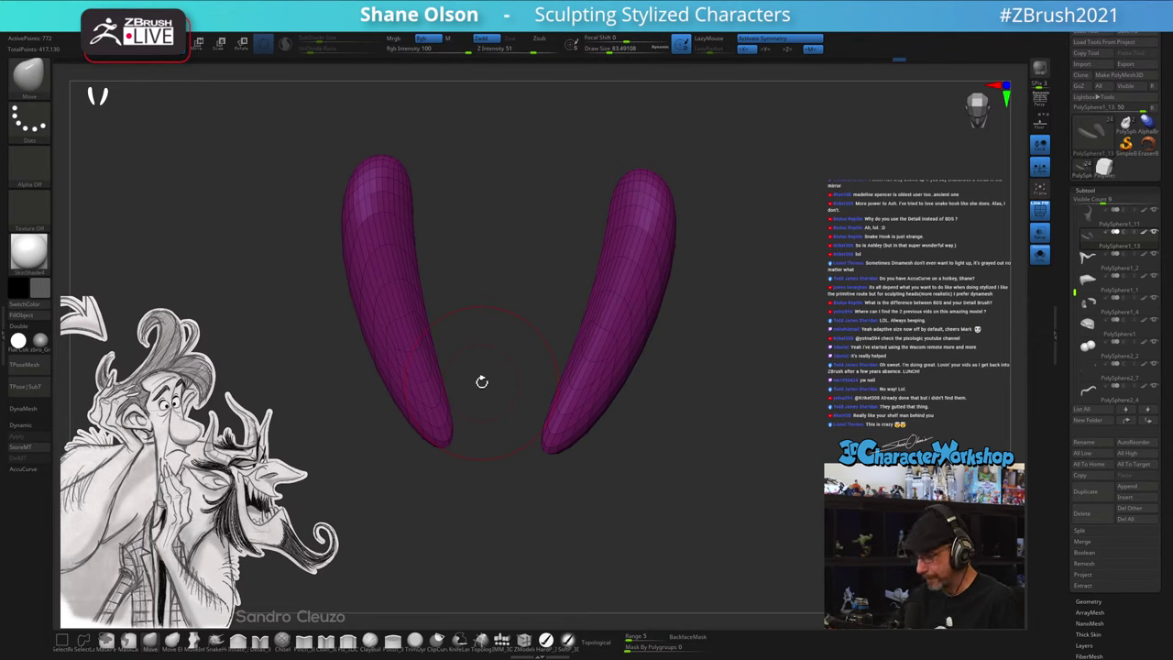
- Remesh the two curved pieces with ZRemesher at a target polygon count of 0.1, with Keep Groups off
key(space)
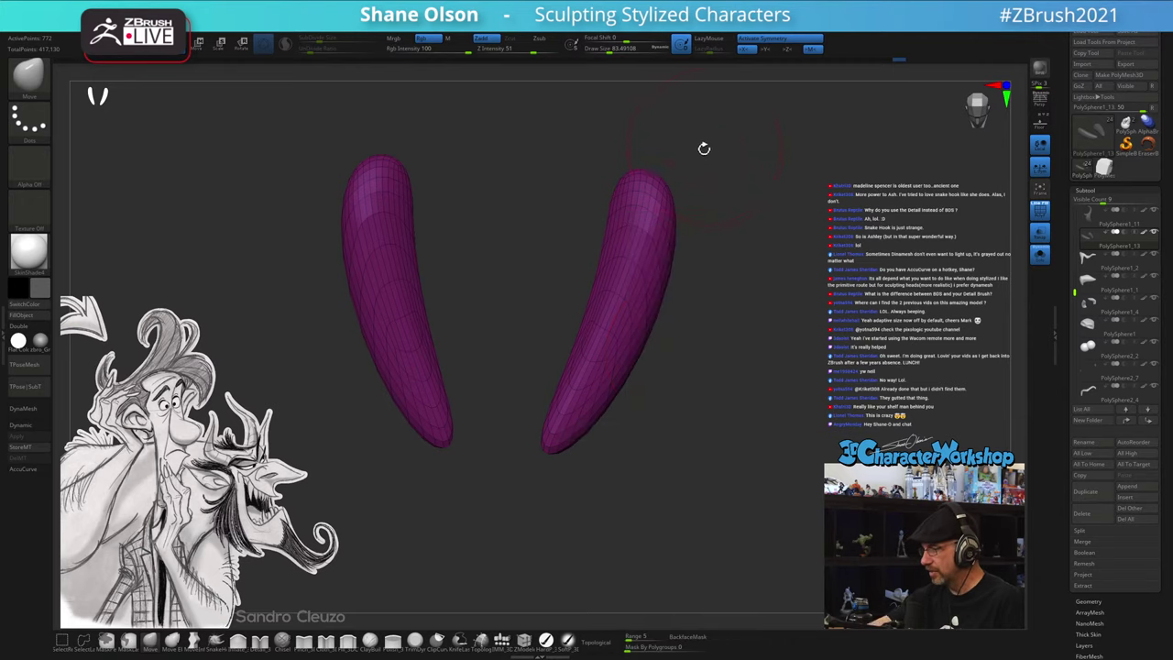
key(space)
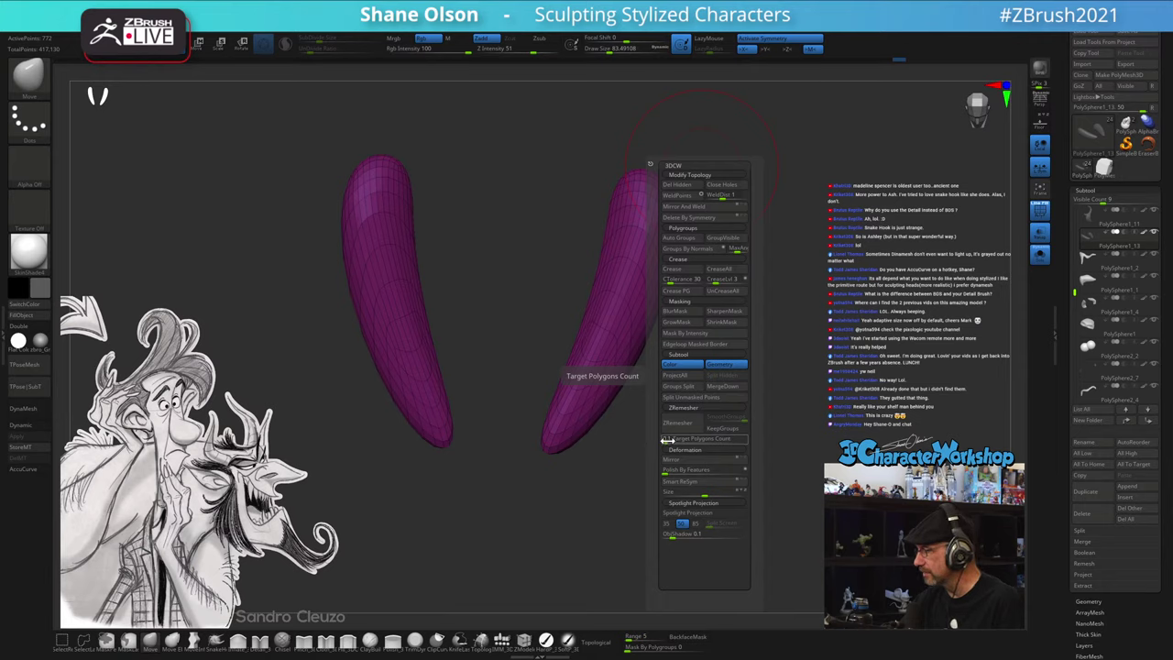
click(710, 429)
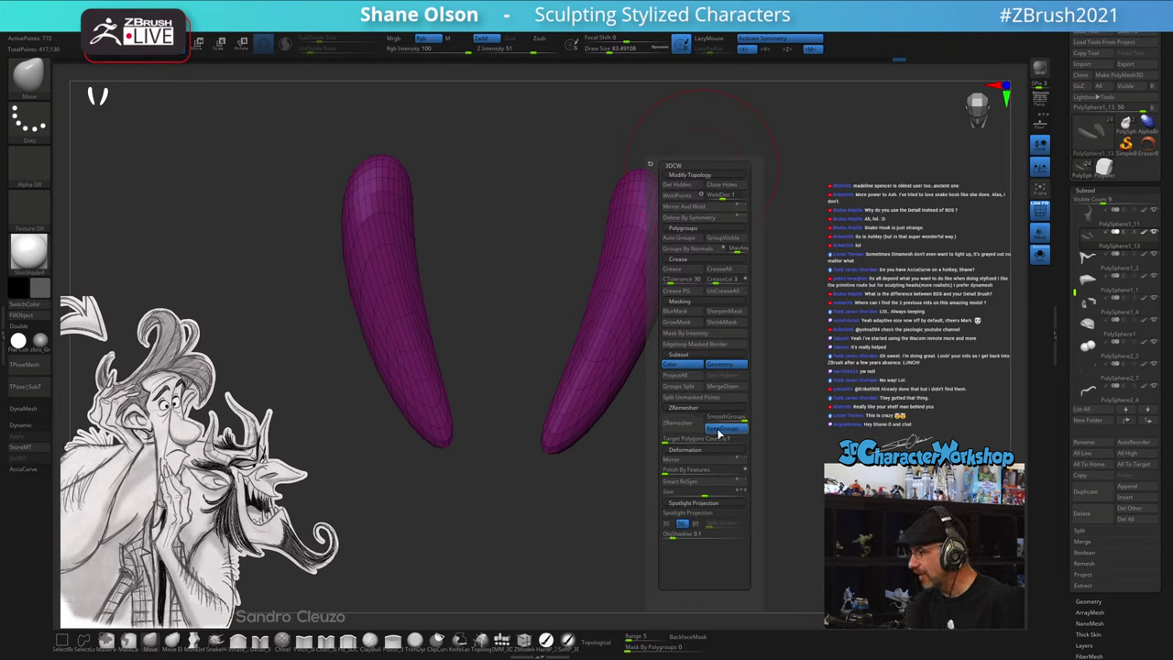
click(718, 430)
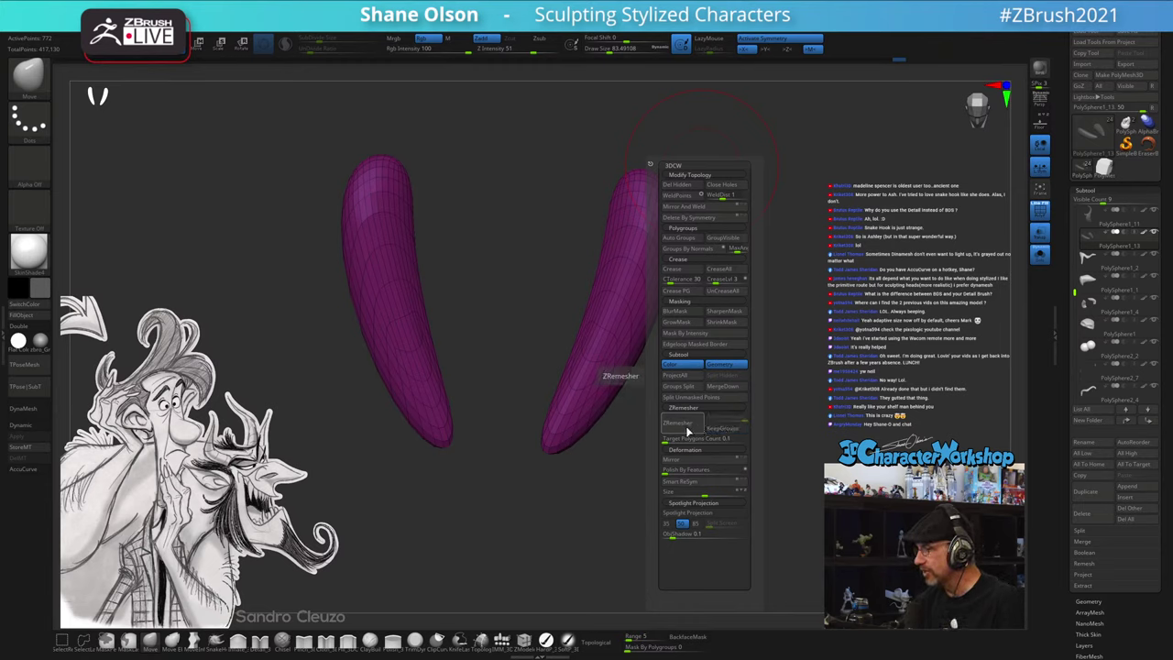
click(686, 420)
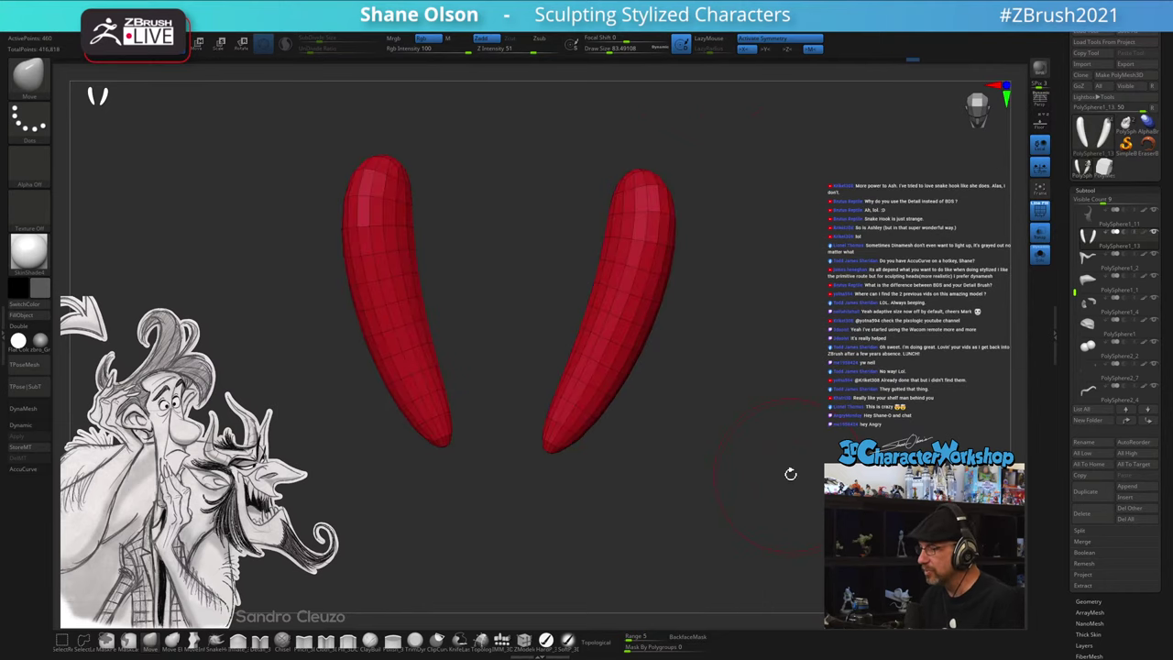
- Adjust the lower tips of the remeshed pieces with the Move brush at a draw size of about 74
mouse_move(688, 463)
mouse_down()
mouse_move(723, 388)
mouse_move(682, 473)
mouse_move(707, 442)
mouse_move(715, 468)
mouse_move(724, 450)
mouse_move(761, 455)
mouse_move(521, 525)
mouse_move(535, 510)
mouse_move(578, 507)
mouse_up()
key(s)
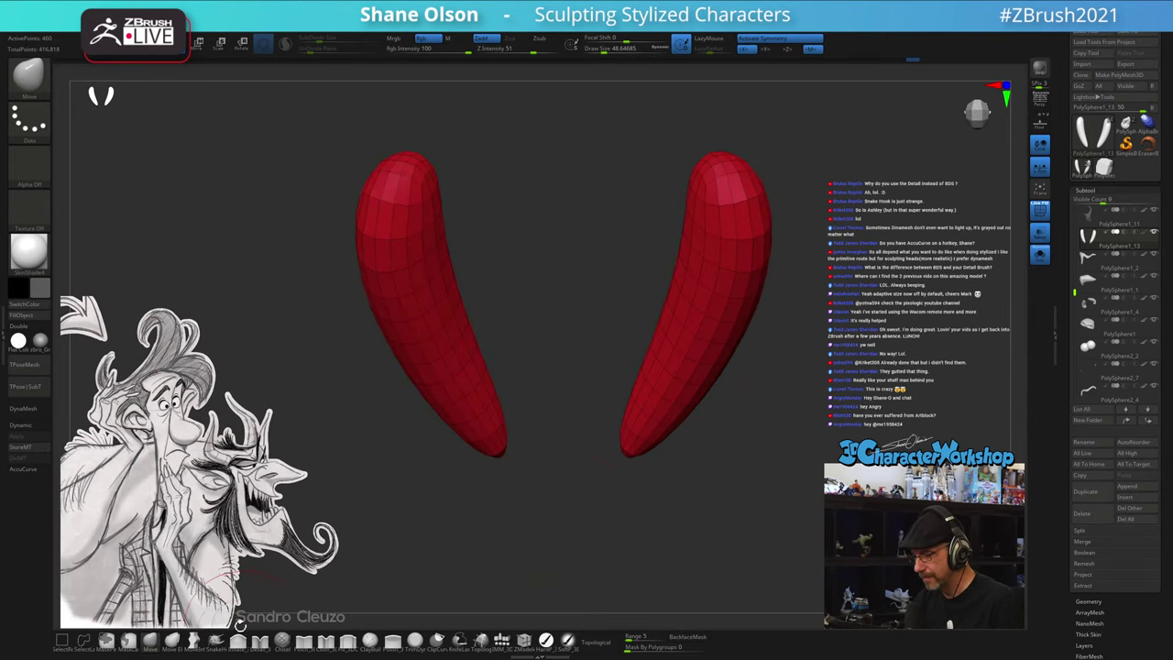
key(s)
click(527, 420)
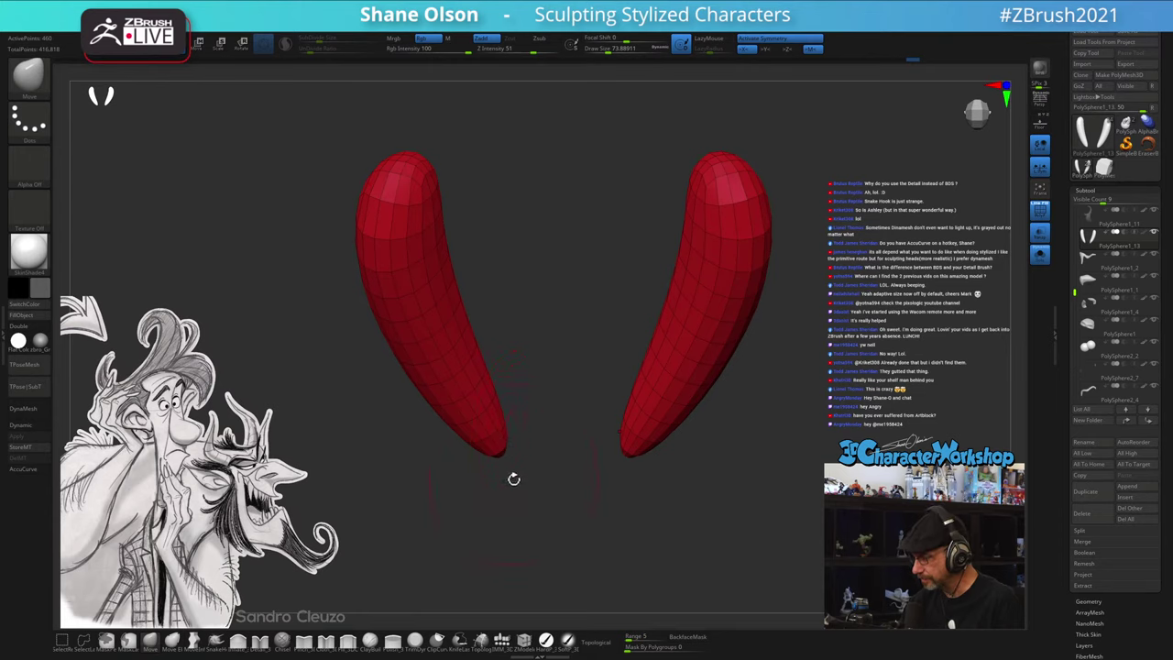
mouse_move(513, 478)
mouse_down()
mouse_move(555, 505)
mouse_move(549, 458)
mouse_move(555, 471)
mouse_move(501, 458)
mouse_up()
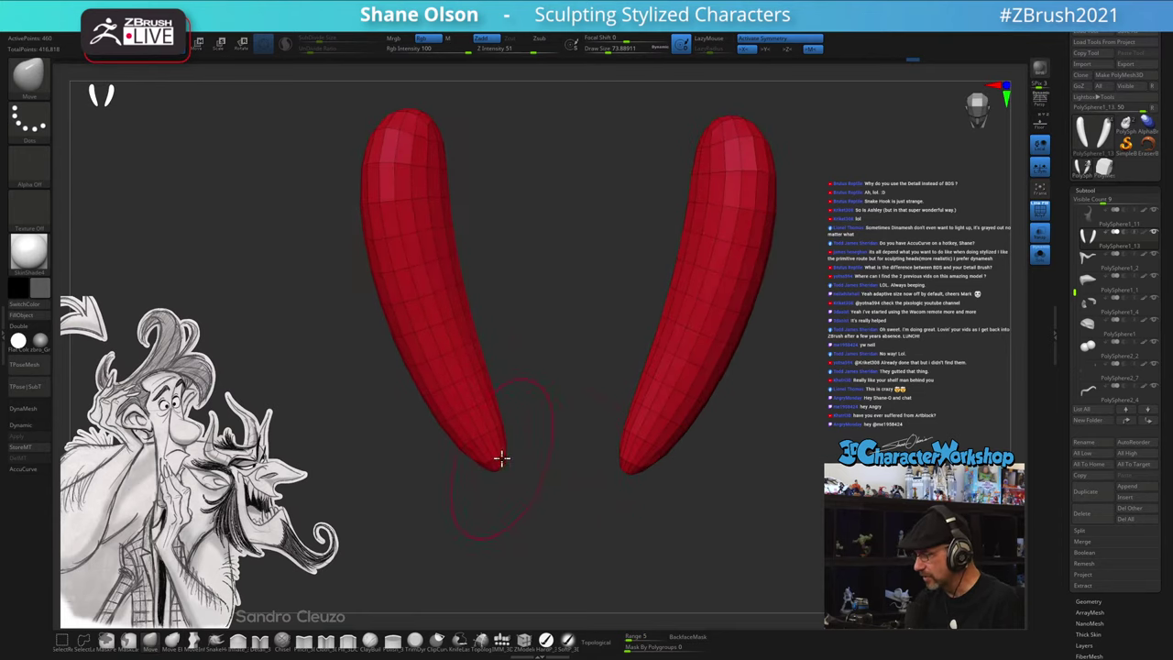
drag(545, 492, 555, 515)
- Turn on AccuCurve and bend the lower tips toward each other with the Move brush at a draw size of about 119
click(39, 470)
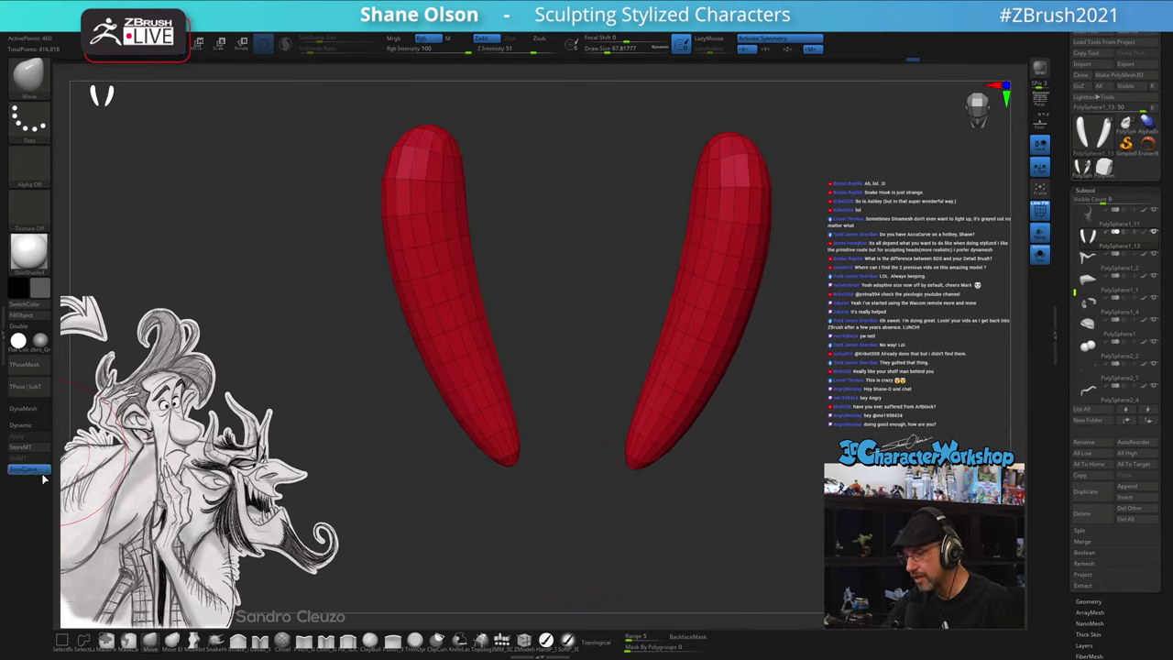
key(s)
mouse_move(535, 456)
mouse_down()
mouse_move(526, 463)
mouse_move(568, 449)
mouse_move(537, 443)
mouse_up()
drag(627, 510, 619, 507)
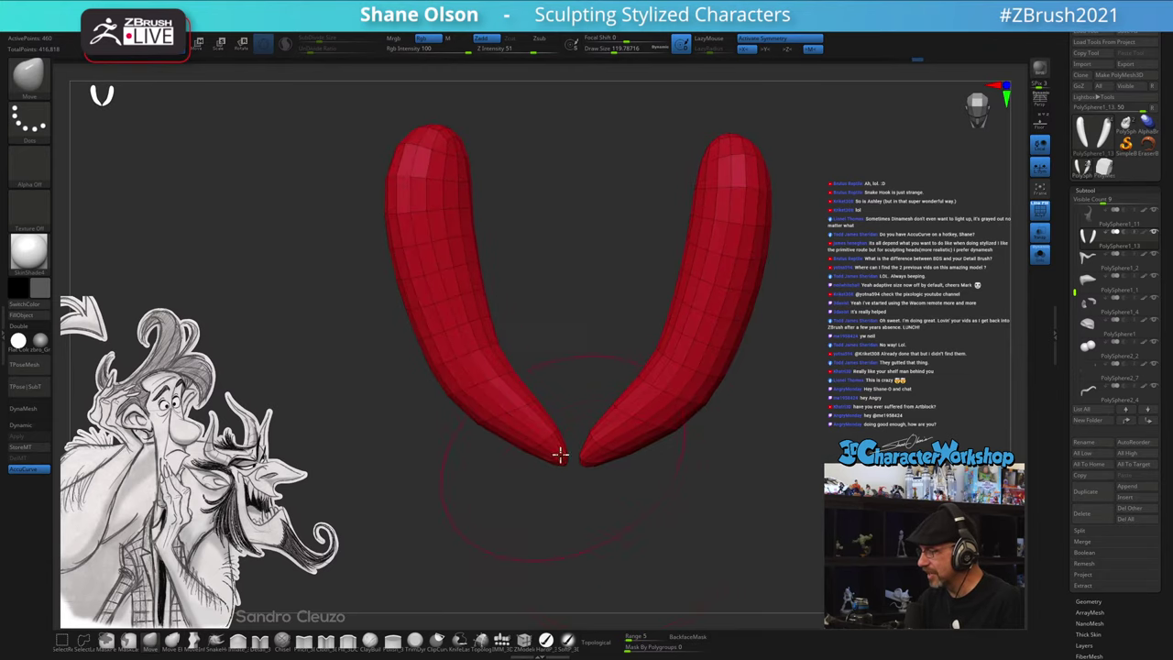
drag(523, 389, 517, 394)
drag(507, 441, 535, 431)
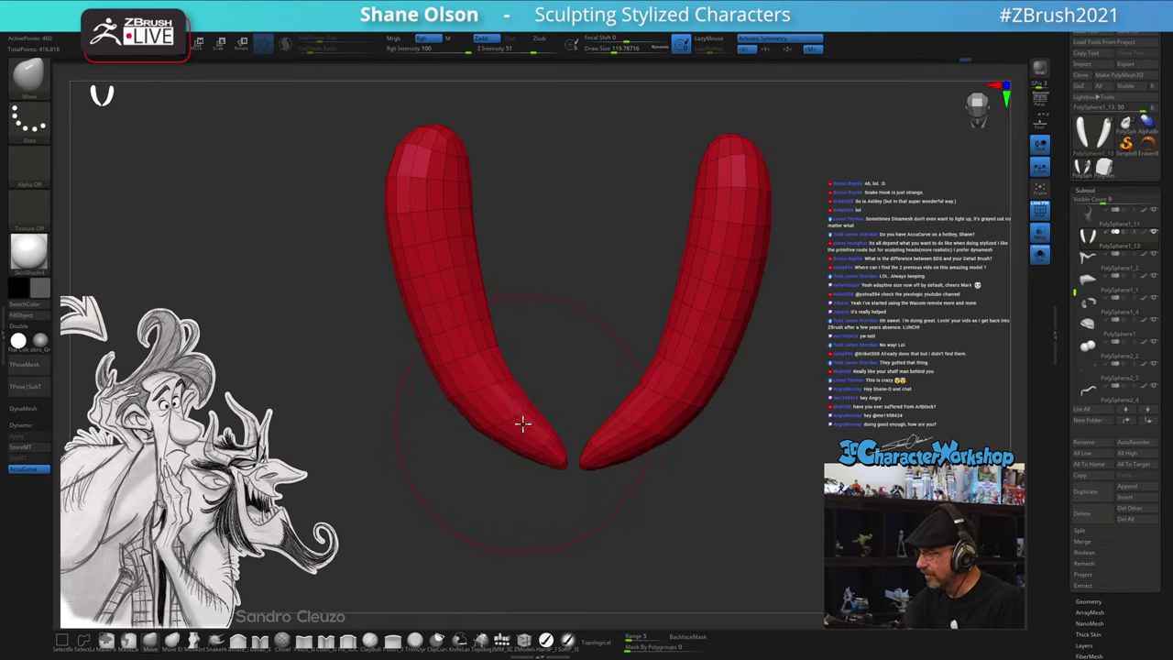
drag(472, 395, 480, 394)
- Refine the curve and pointed tips of the mirrored pieces from several angles, reducing the draw size to about 77
drag(632, 515, 697, 497)
drag(485, 473, 491, 473)
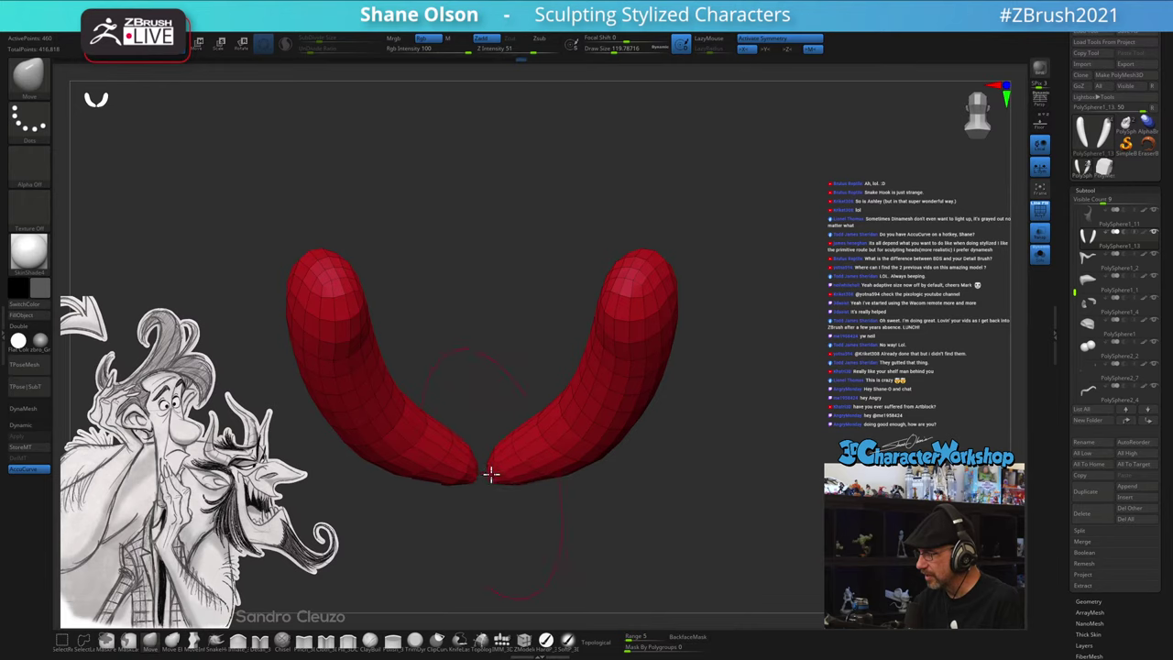
drag(663, 510, 625, 489)
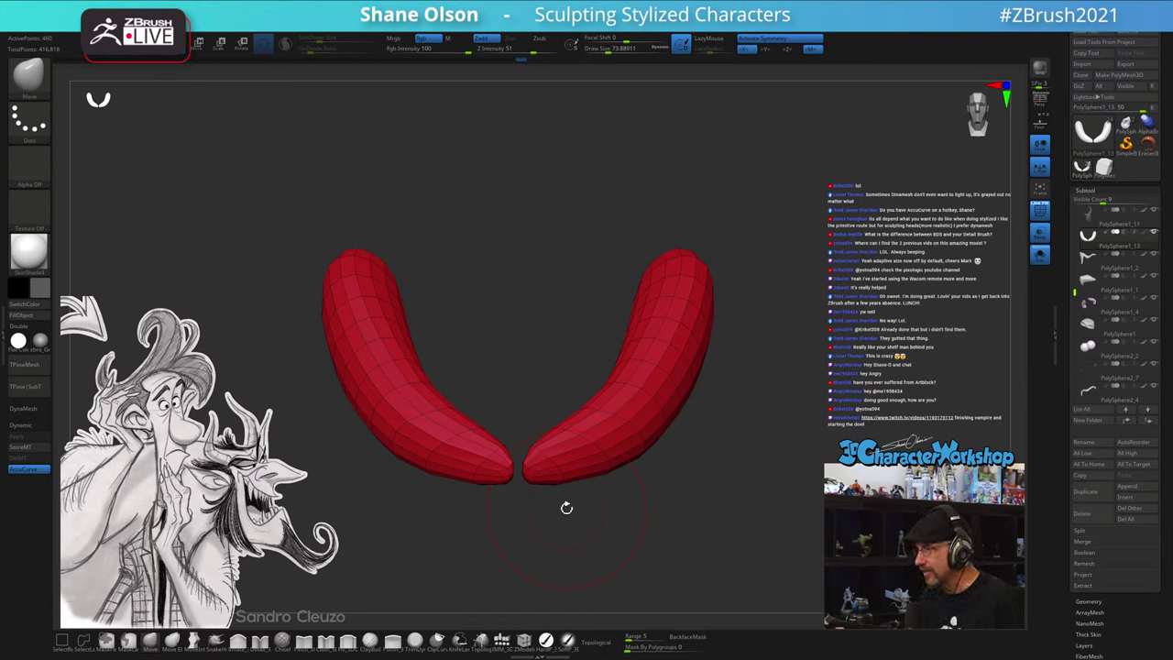
mouse_move(735, 451)
mouse_down()
mouse_move(748, 439)
mouse_move(735, 431)
mouse_move(731, 485)
mouse_move(713, 469)
mouse_up()
key(s)
click(729, 480)
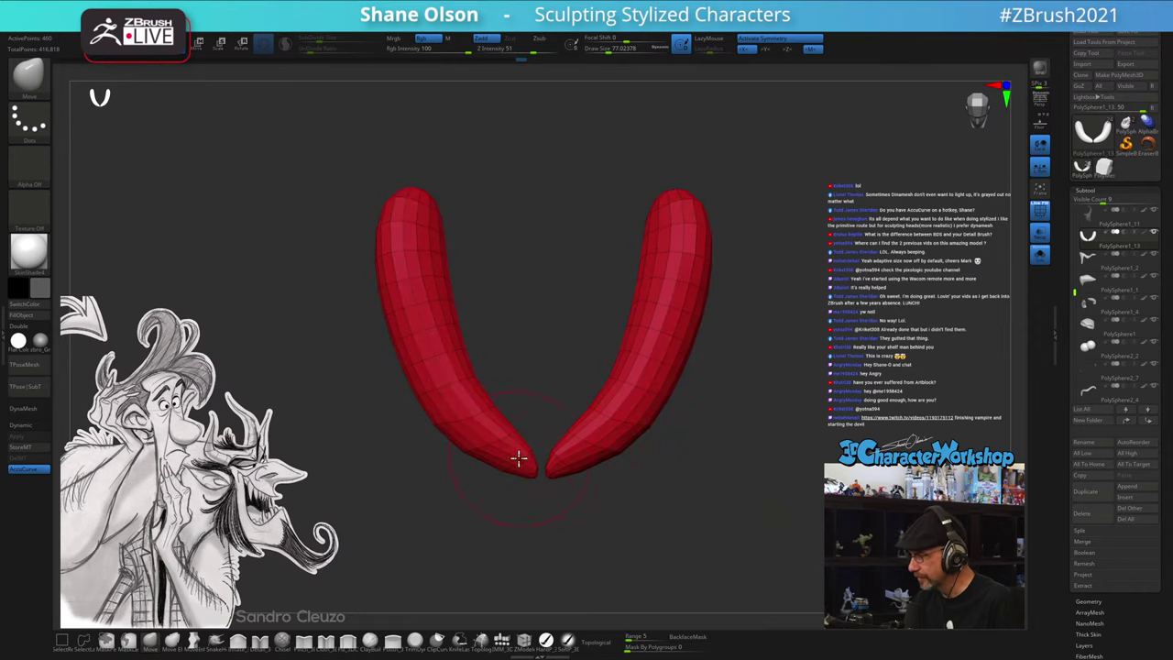
key(shift)
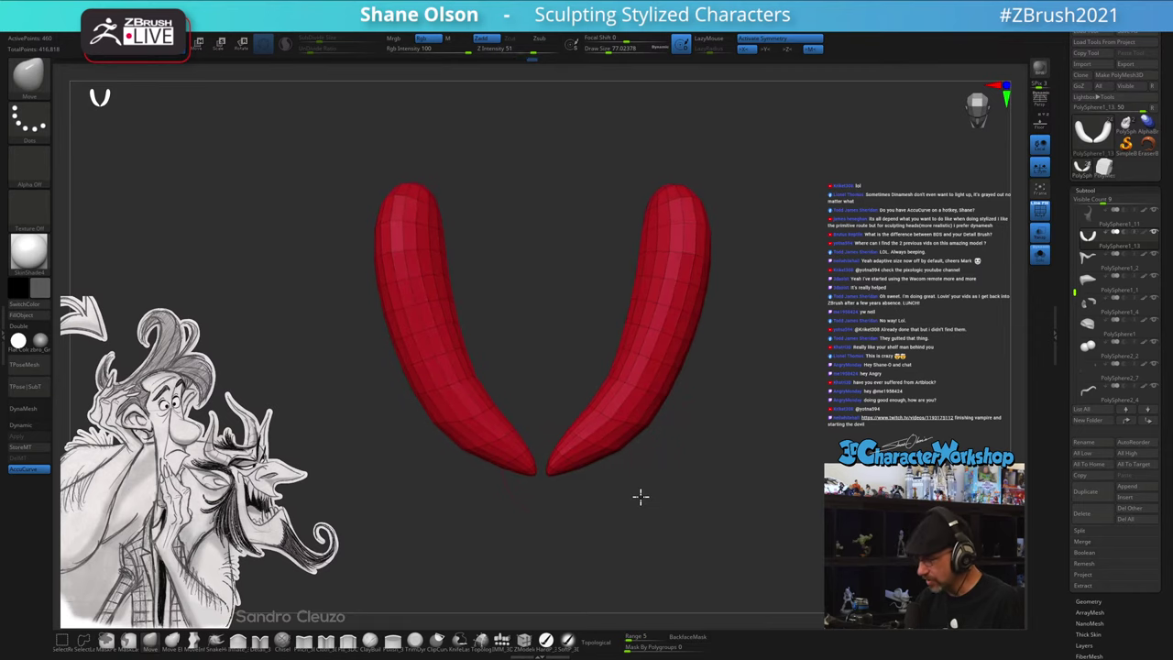
drag(639, 494, 645, 489)
- Assign separate polygroups to the two pieces, hide one of them, and delete the hidden half
key(space)
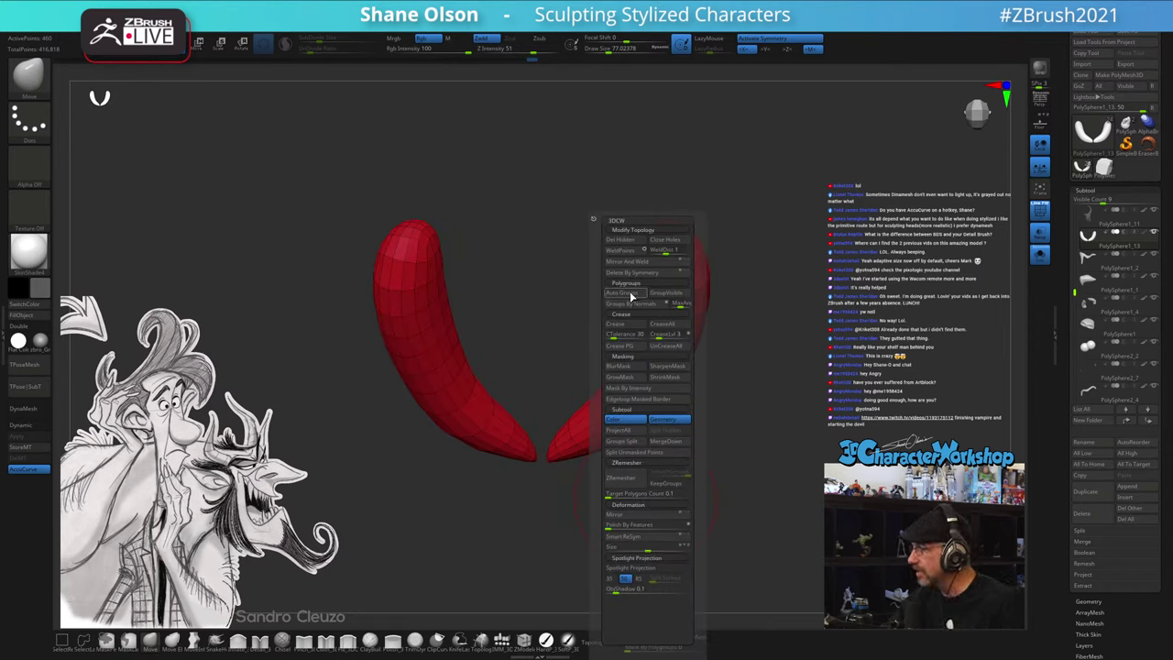
click(629, 292)
drag(670, 497, 670, 440)
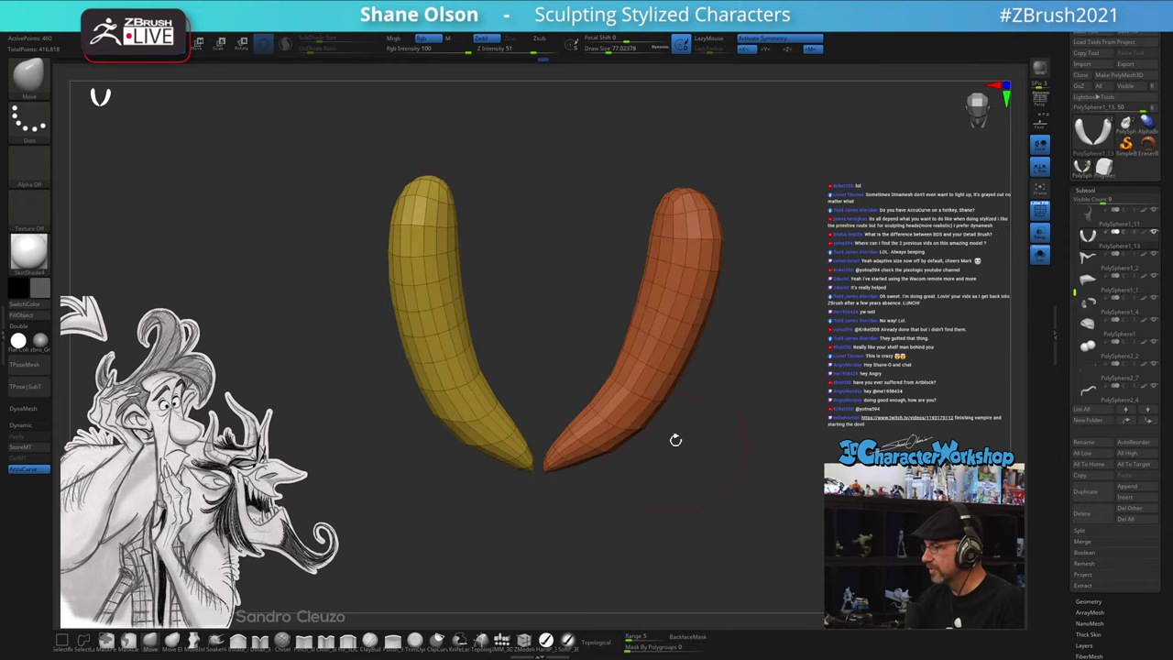
ctrl+shift+click(670, 327)
ctrl+shift+click(671, 320)
key(space)
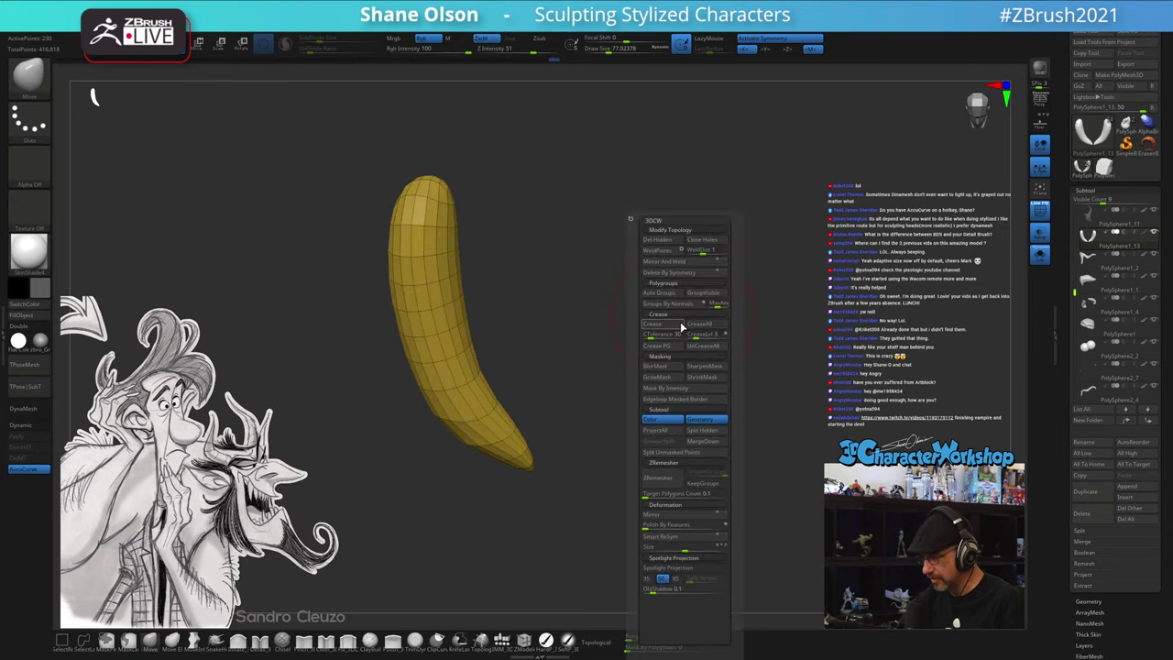
click(668, 241)
- Show the floor grid, turn off symmetry, and pull the remaining piece's tip past the center line at a draw size of about 97
drag(790, 364, 591, 442)
click(1040, 127)
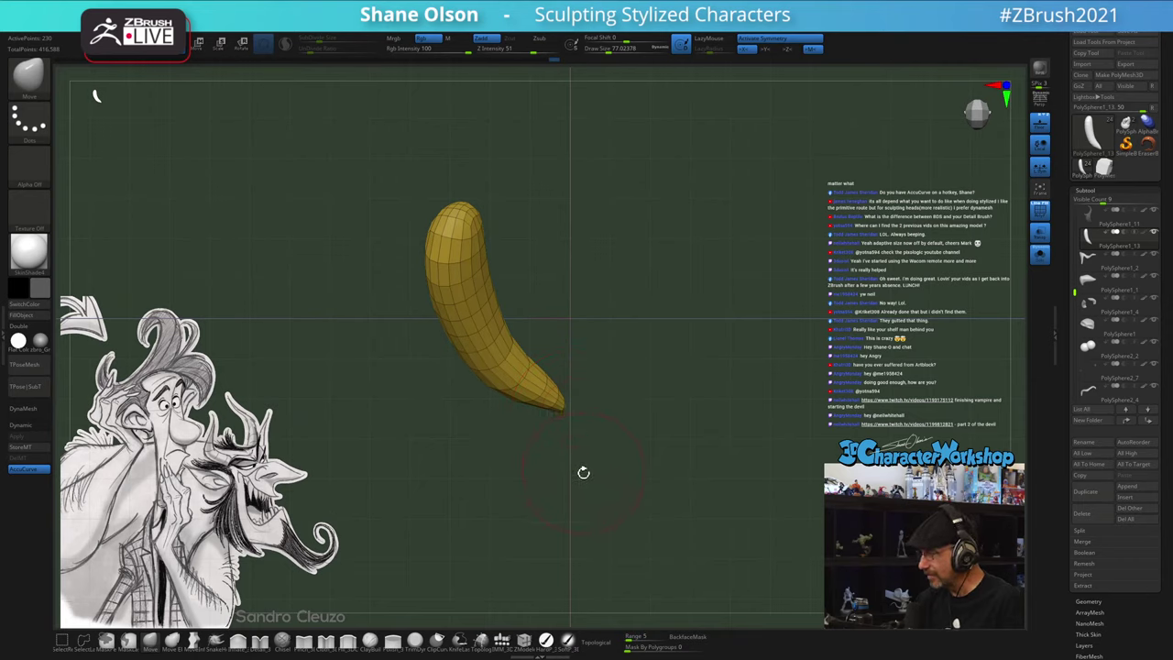
key(x)
key(s)
drag(605, 427, 608, 430)
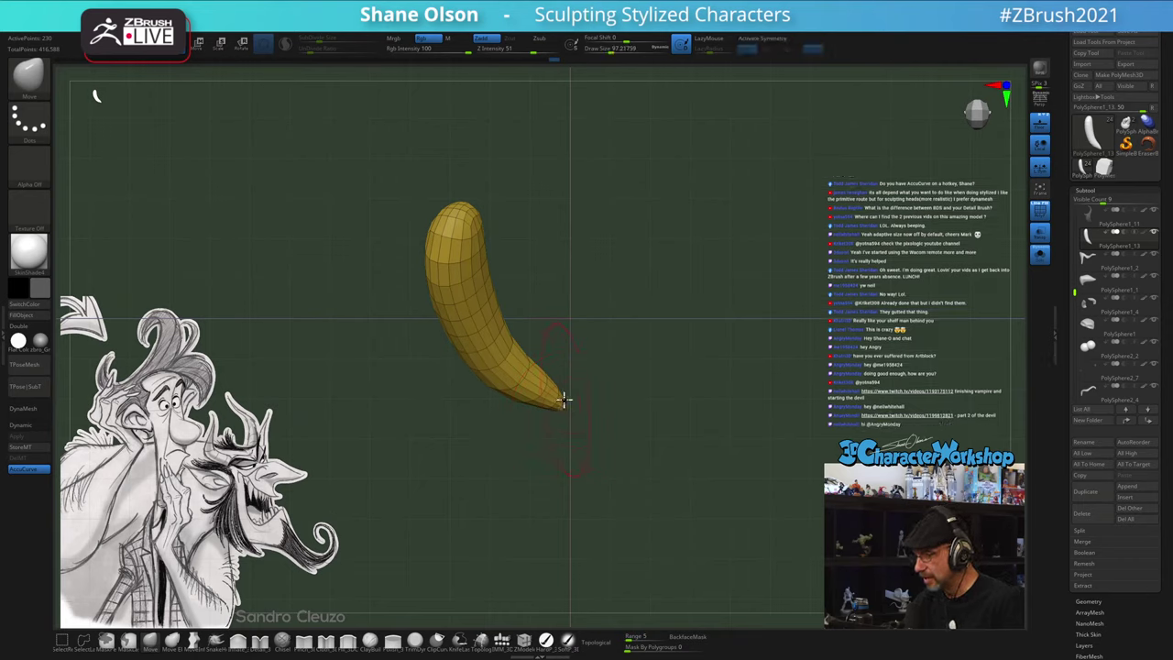
drag(564, 398, 587, 414)
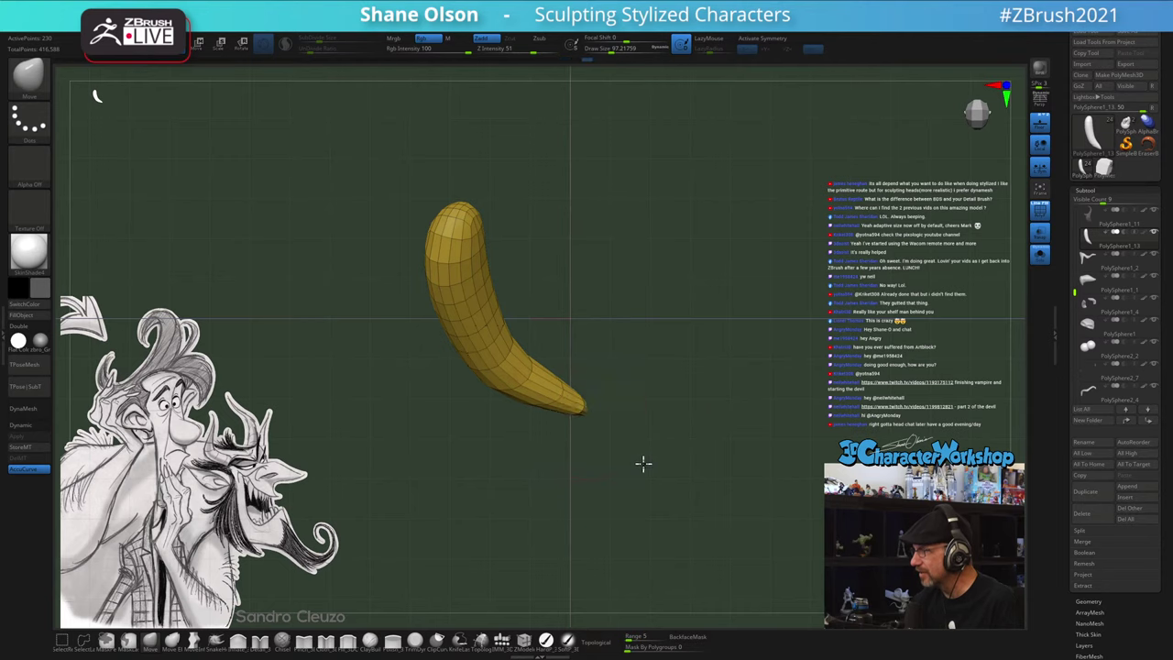
- Extend the piece's tip further across the center line with the Move brush at a draw size of about 74
mouse_move(643, 463)
mouse_down()
mouse_move(686, 393)
mouse_move(695, 353)
mouse_up()
key(s)
drag(516, 411, 565, 440)
drag(665, 424, 670, 455)
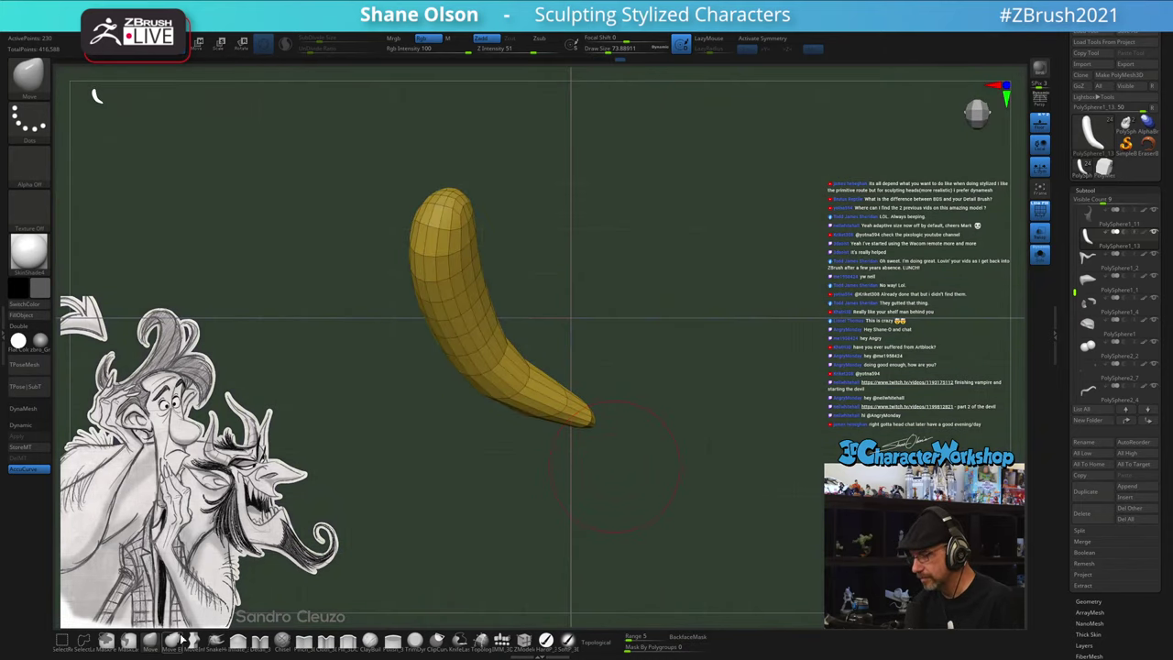
- Thicken the narrow tip of the piece with the Inflate brush and smooth its surface
click(238, 640)
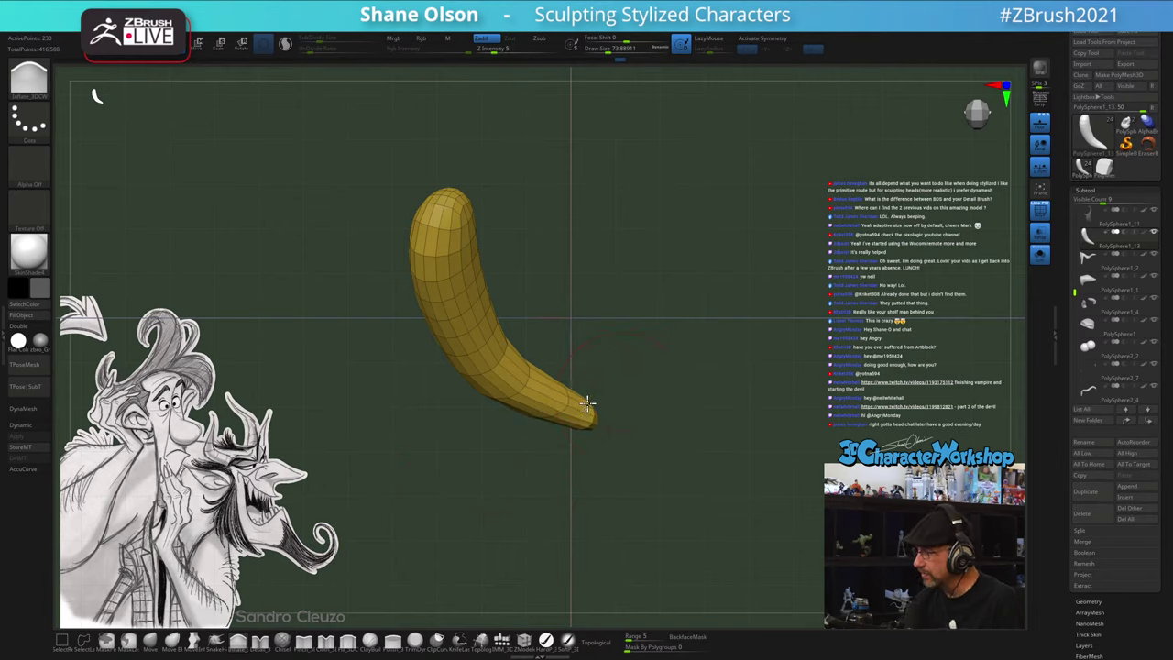
mouse_move(657, 411)
mouse_down()
mouse_move(678, 429)
mouse_move(681, 397)
mouse_move(678, 408)
mouse_up()
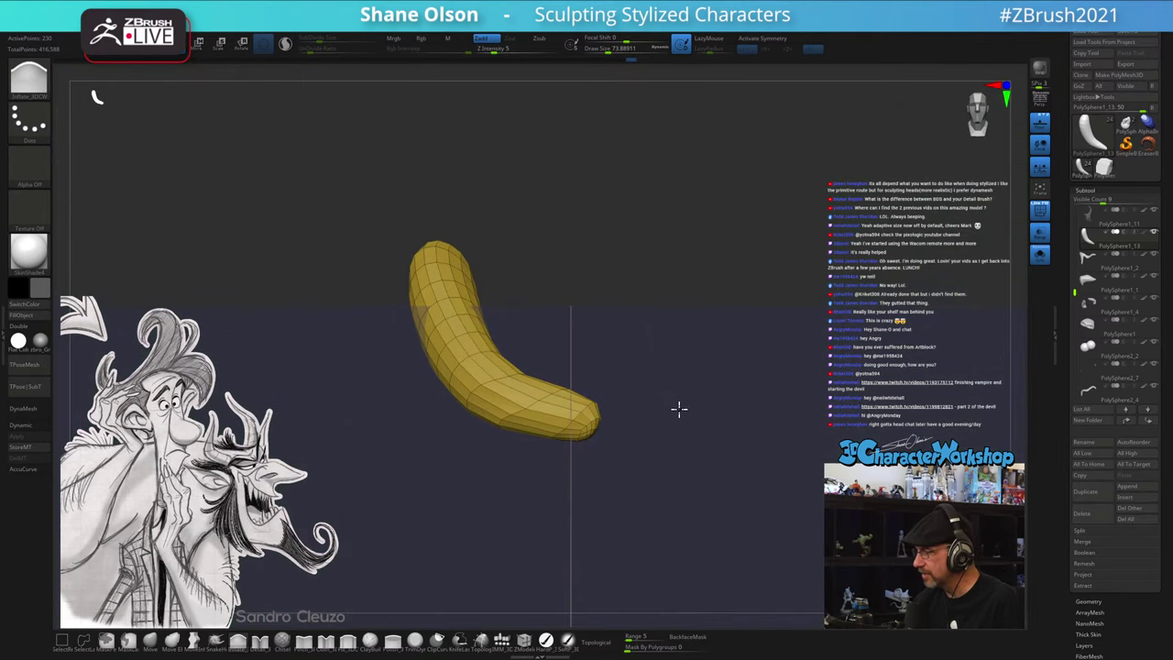
shift+drag(532, 432, 471, 387)
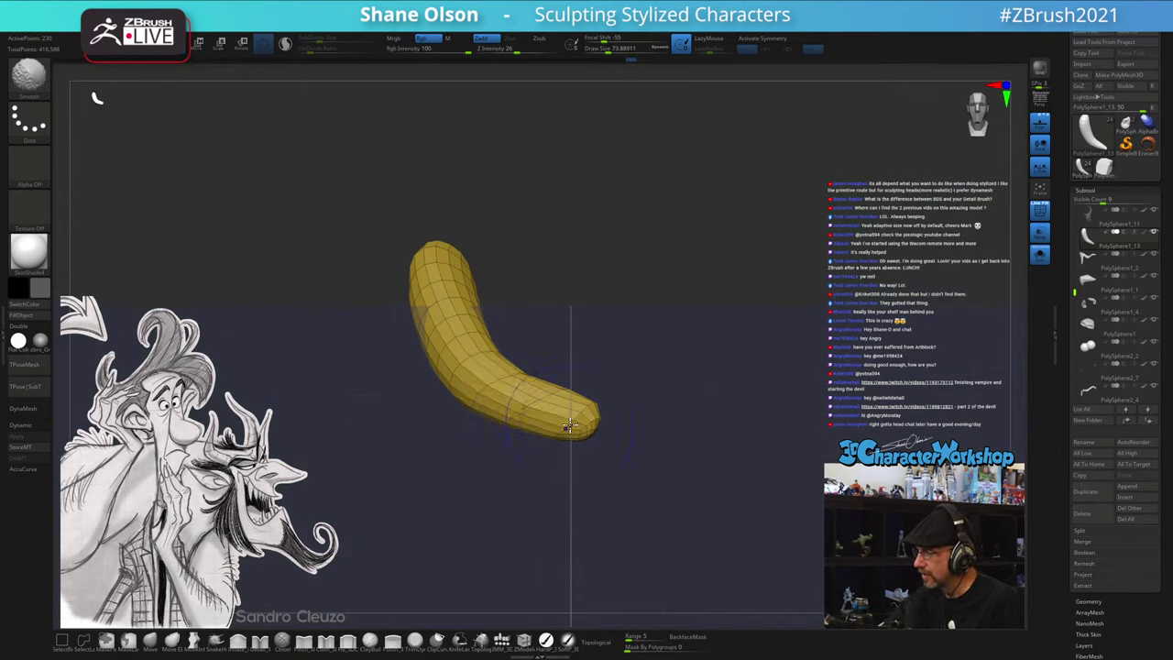
- Try Mirror And Weld on the curved piece with local symmetry on, and undo it
key(space)
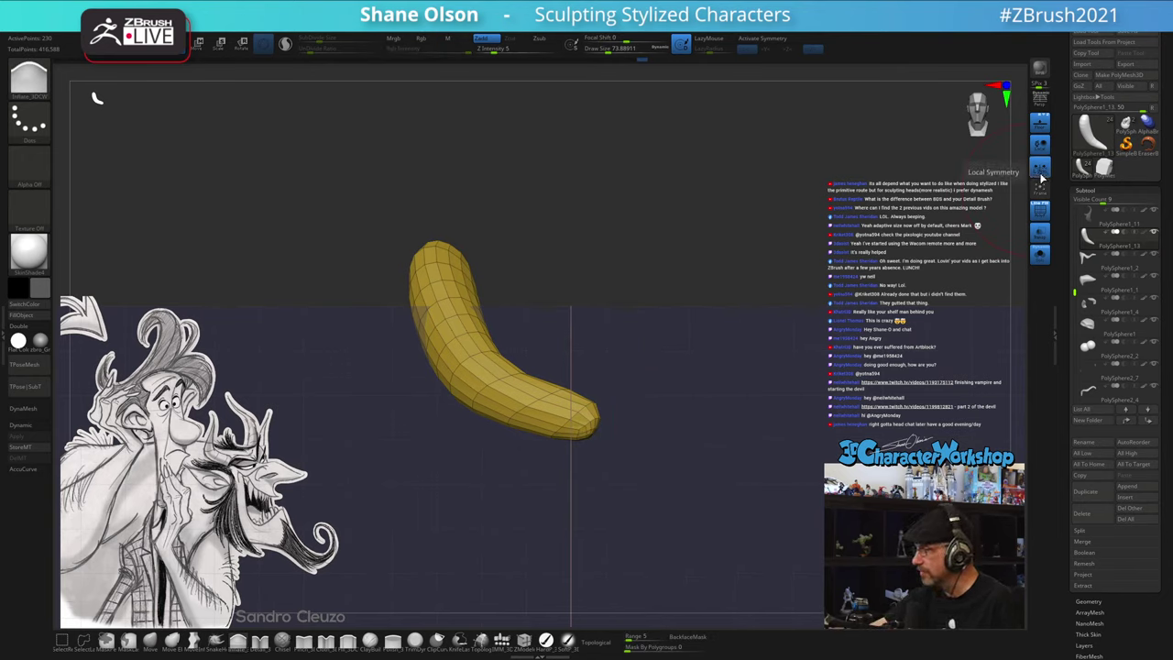
key(g)
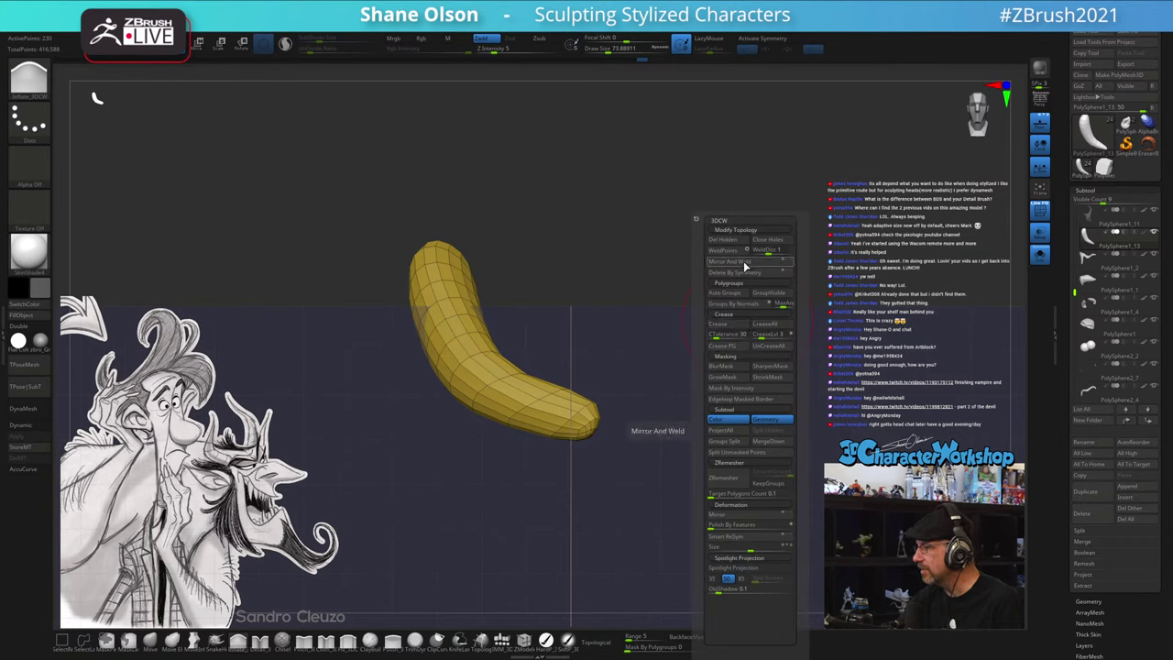
click(741, 261)
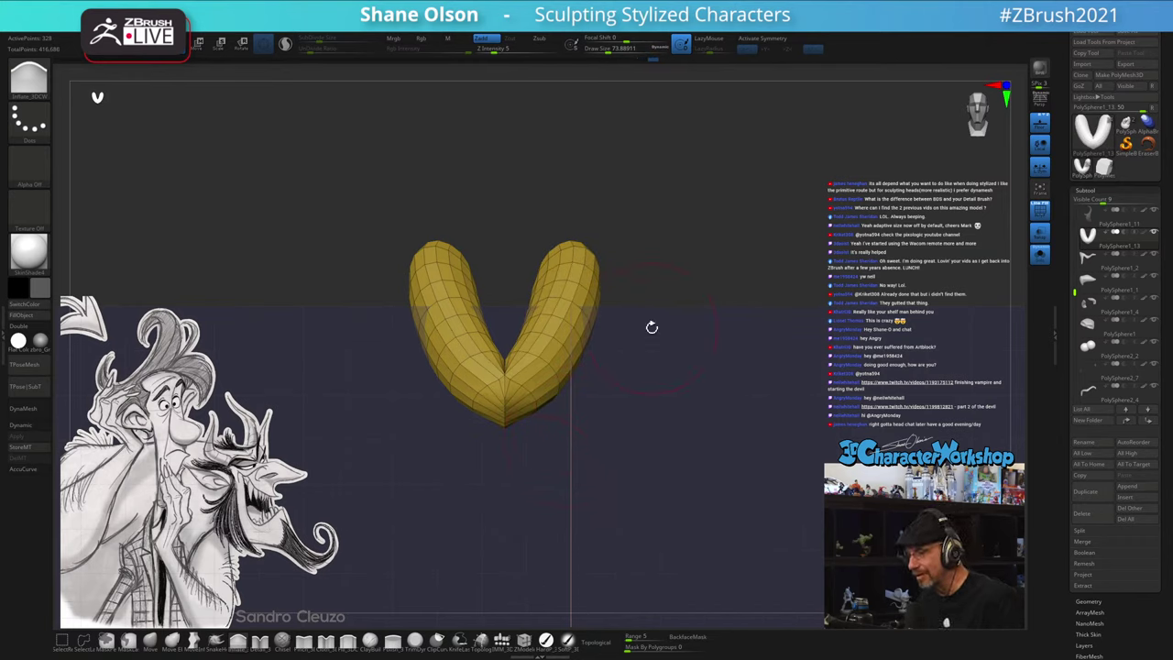
key(ctrl+z)
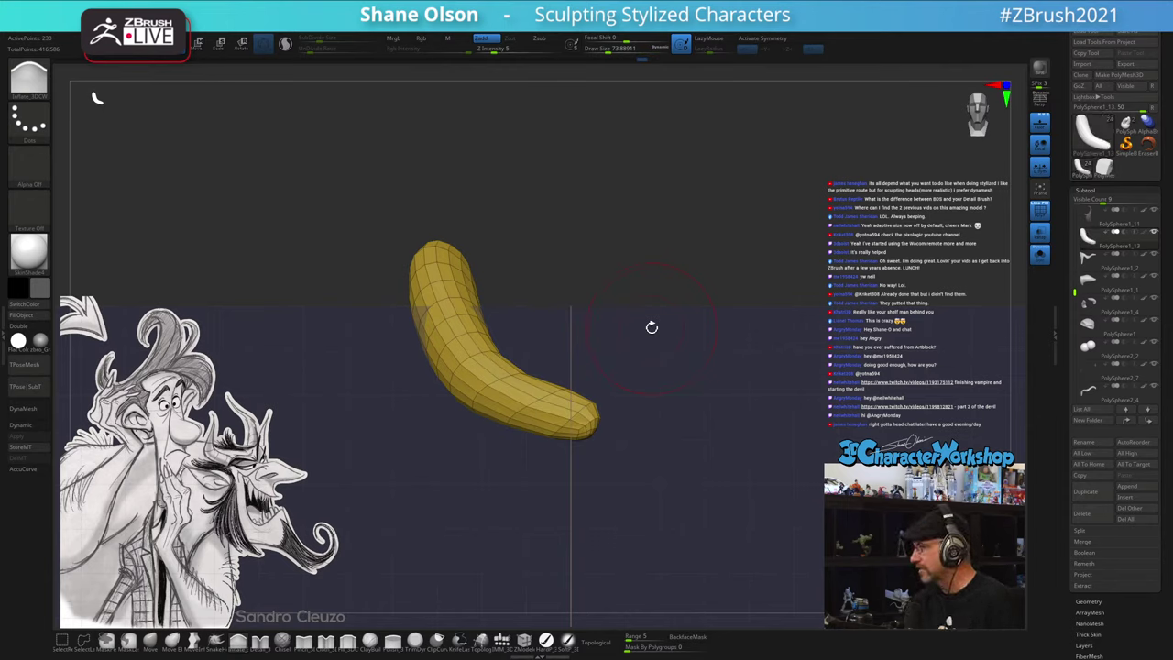
- Try Mirror And Weld across the world center with local symmetry off, inspect the middle seam, and undo it
key(space)
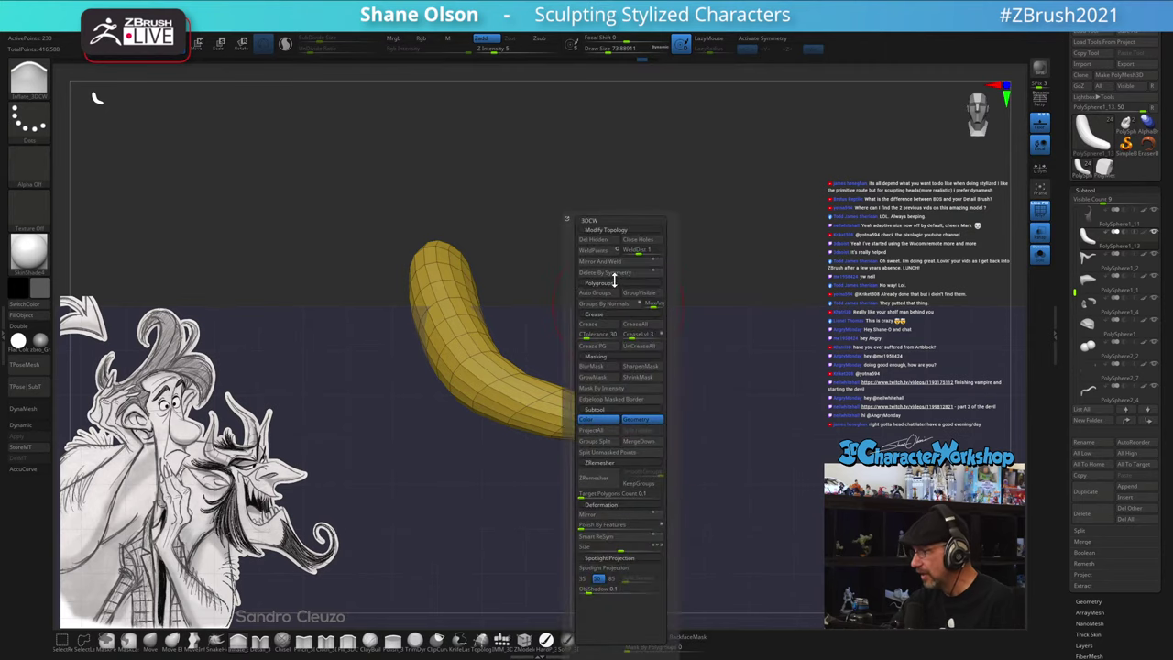
click(611, 263)
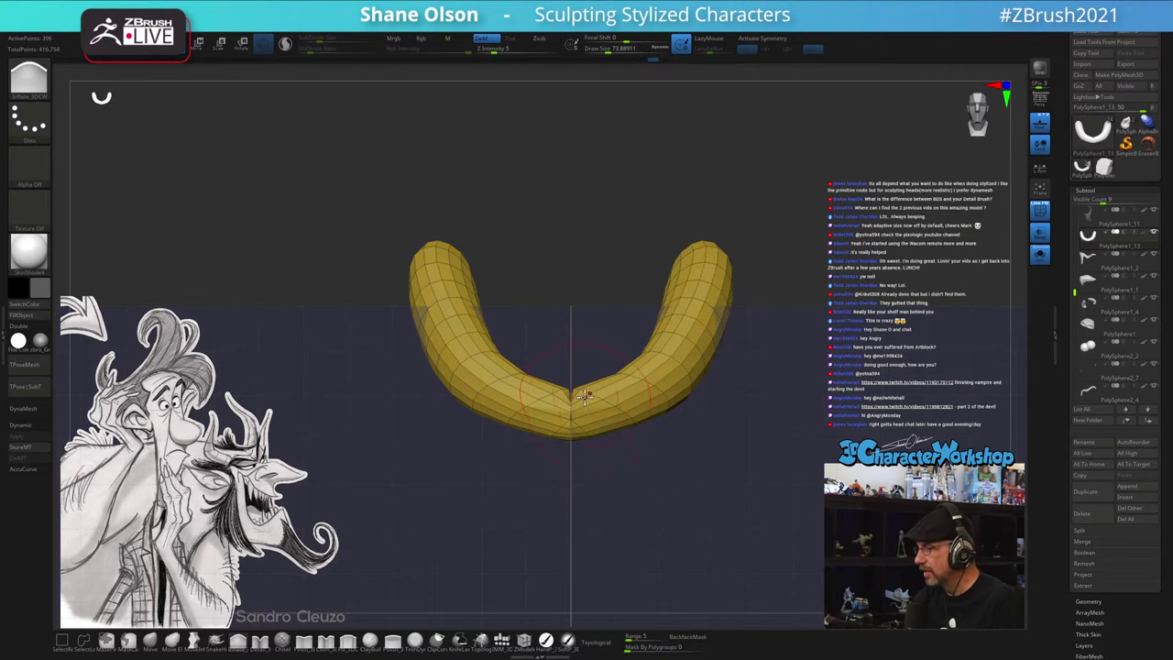
drag(612, 420, 637, 467)
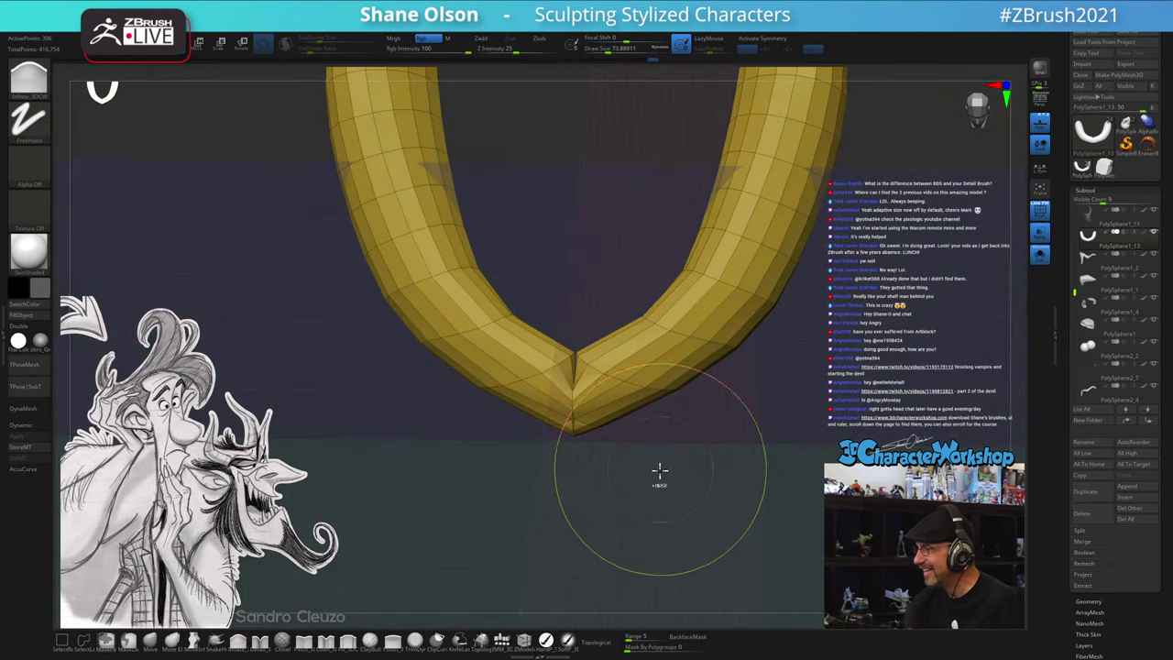
key(ctrl+z)
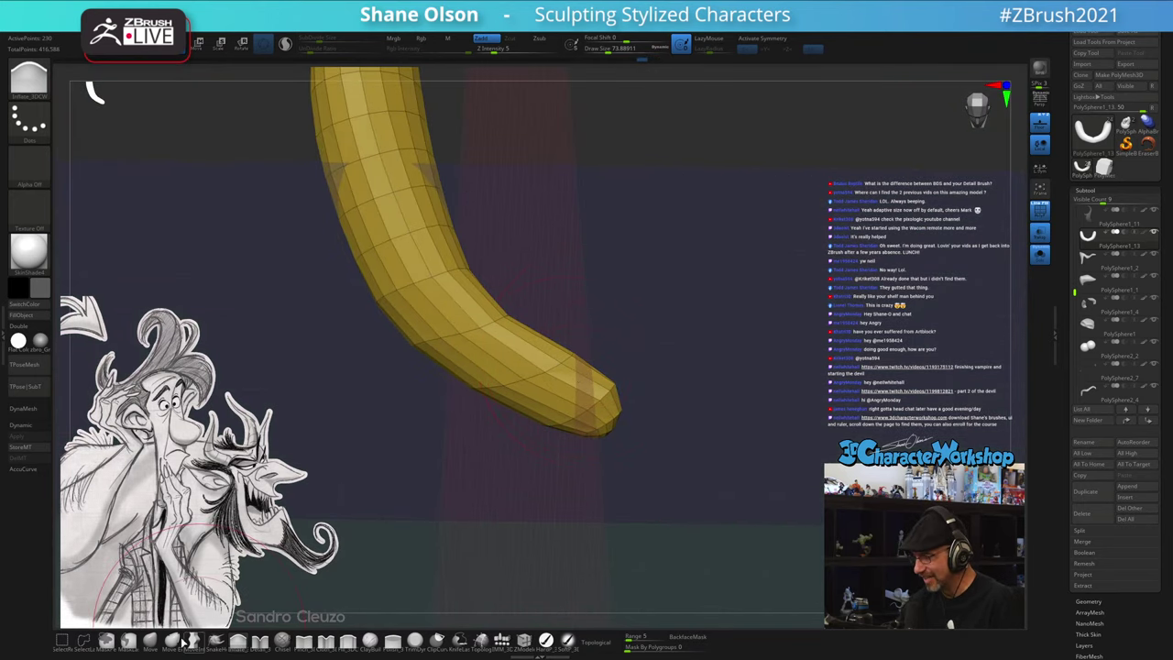
- Mirror the curved inner-mouth piece across the center line with Mirror And Weld
key(b)
key(m)
key(v)
mouse_move(577, 346)
mouse_down()
mouse_move(576, 329)
mouse_move(589, 372)
mouse_move(657, 372)
mouse_move(735, 315)
mouse_up()
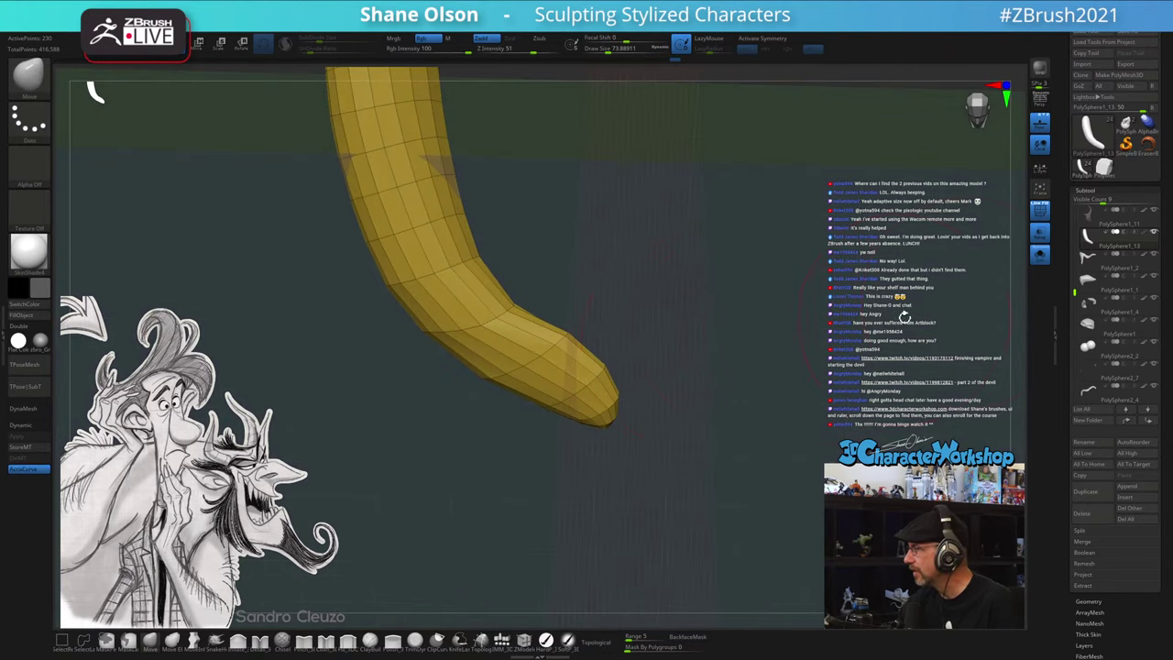
drag(773, 373, 757, 387)
key(space)
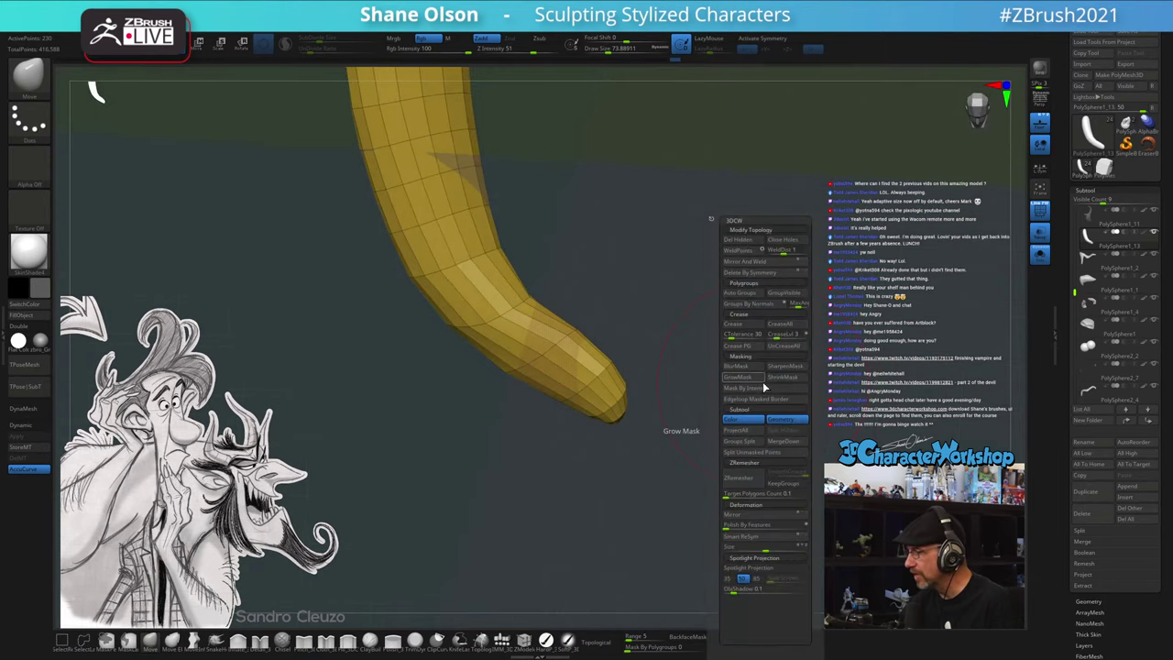
click(747, 262)
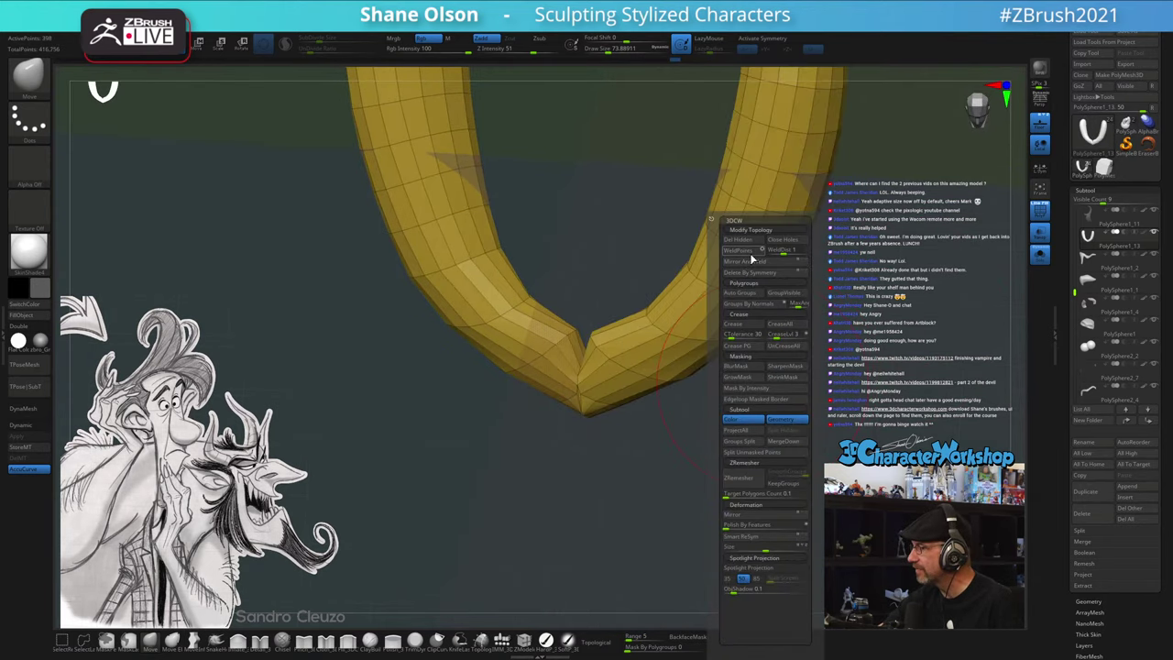
- Smooth the pointed joint at the middle of the U-shaped piece and run Mirror And Weld on it again
mouse_move(607, 450)
shift+mouse_down()
mouse_move(625, 447)
mouse_move(620, 503)
mouse_move(628, 481)
mouse_move(561, 466)
mouse_move(597, 401)
mouse_move(598, 357)
shift+mouse_up()
mouse_move(572, 493)
mouse_down()
mouse_move(574, 508)
mouse_move(599, 388)
mouse_move(602, 419)
mouse_move(561, 507)
mouse_move(536, 516)
mouse_move(589, 473)
mouse_move(632, 409)
mouse_move(628, 568)
mouse_up()
key(space)
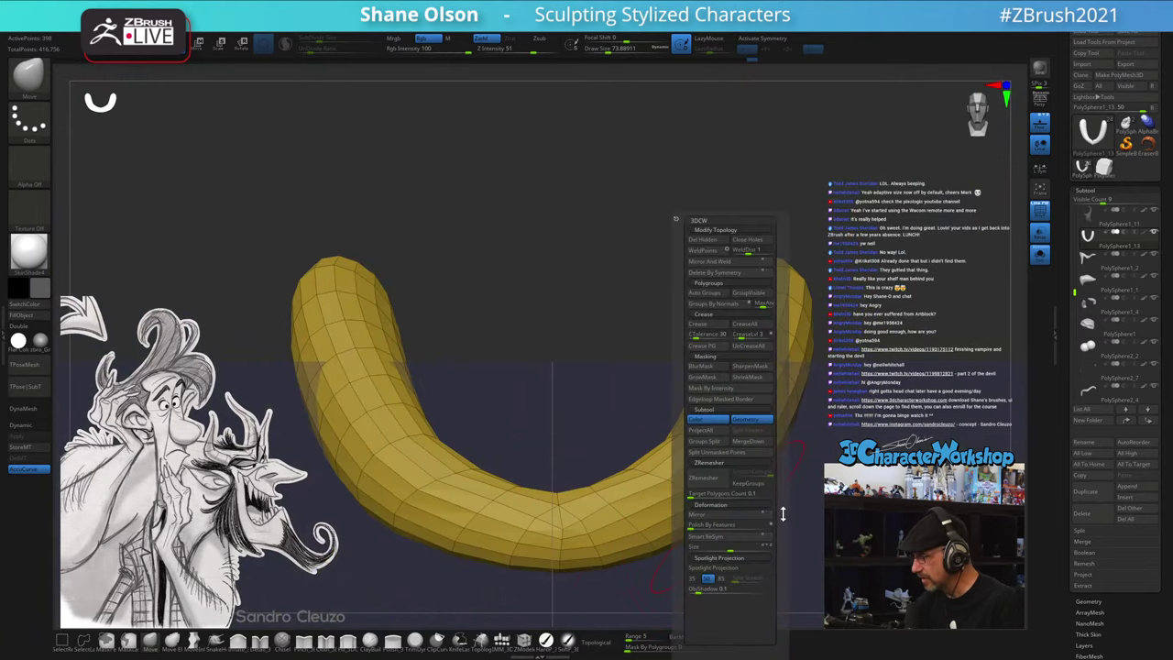
click(713, 266)
click(714, 266)
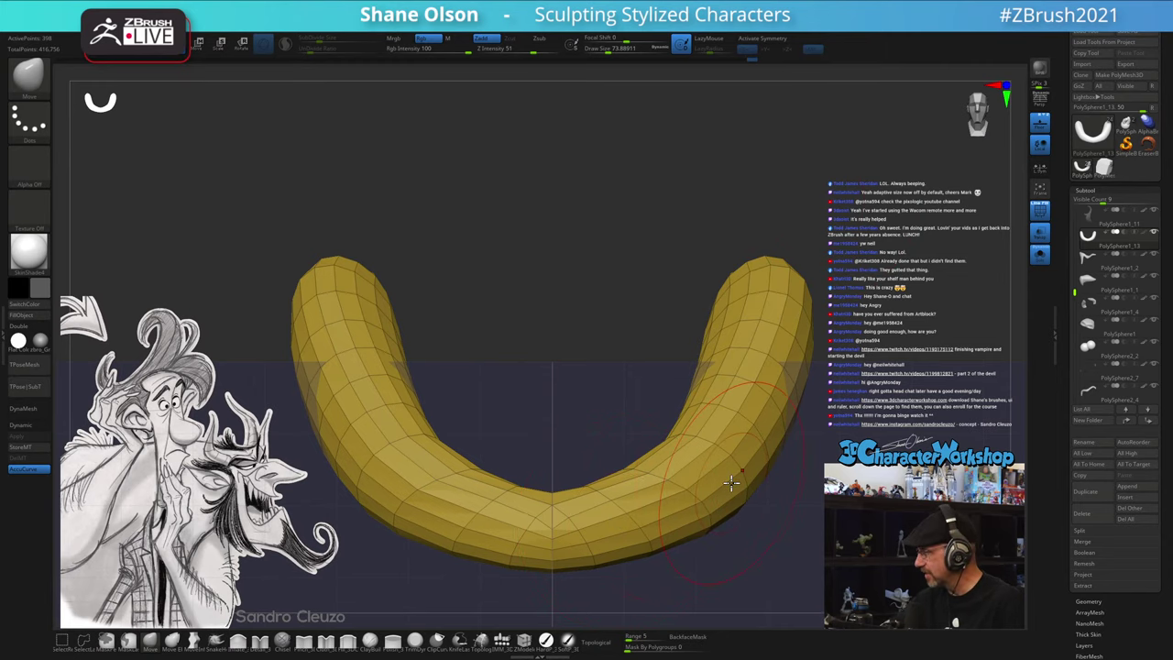
- Rebuild the joined U-shaped piece's topology with ZRemesher
alt+drag(595, 315, 565, 348)
key(space)
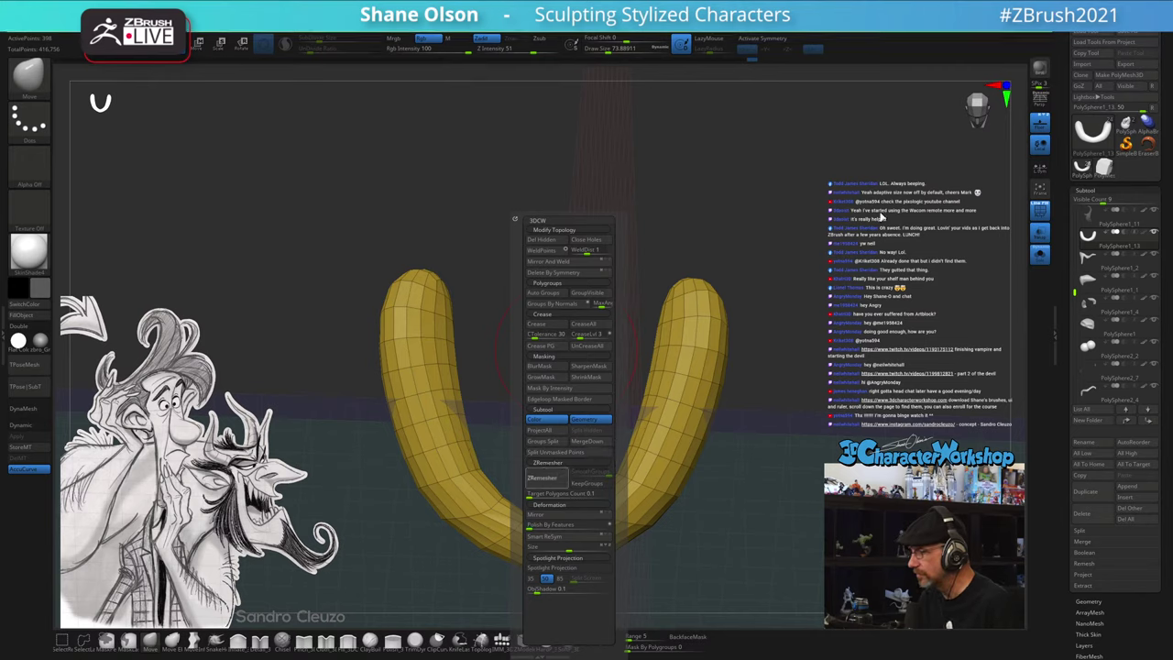
click(542, 478)
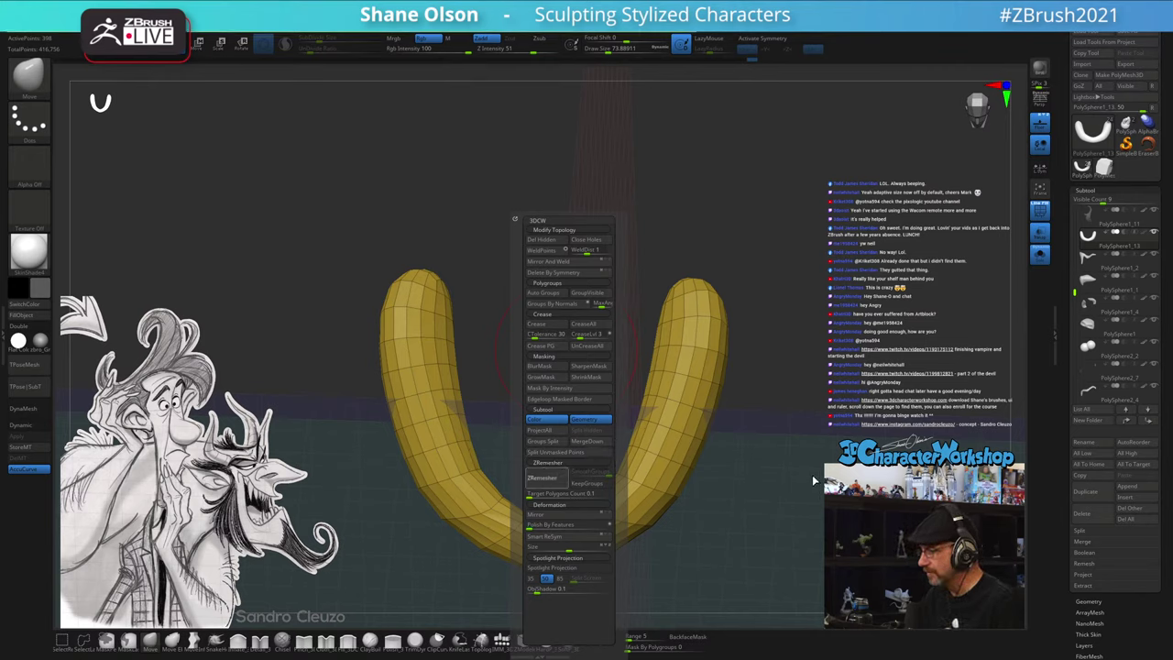
drag(831, 414, 695, 437)
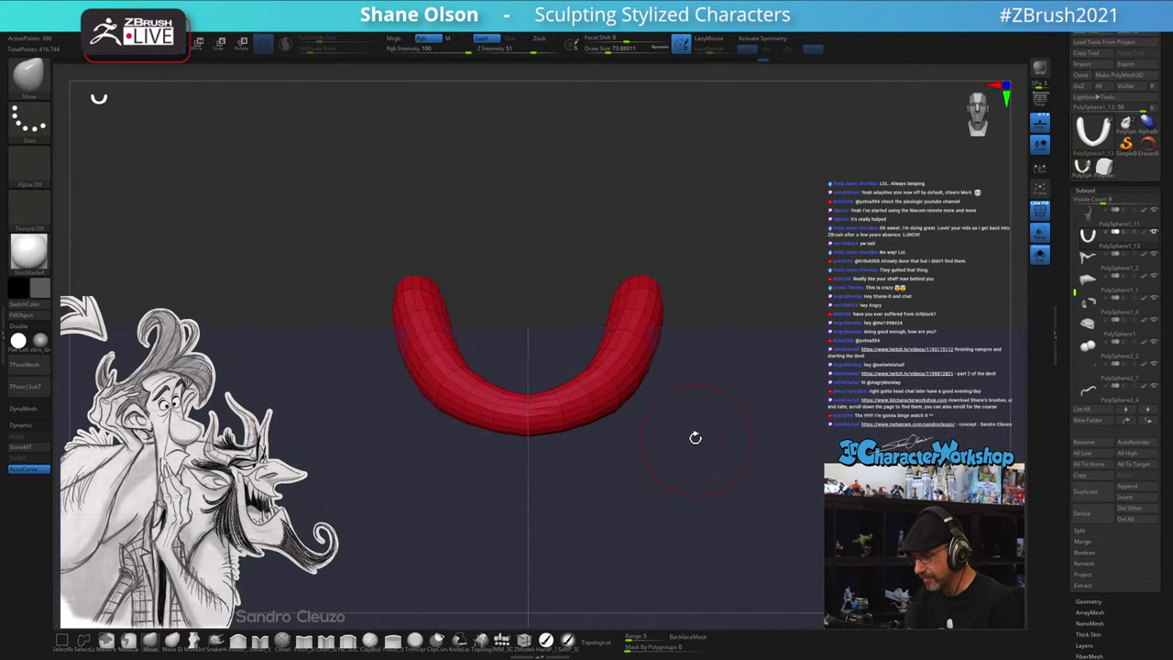
- Hide the floor grid and set the brush draw size to about 99
click(238, 639)
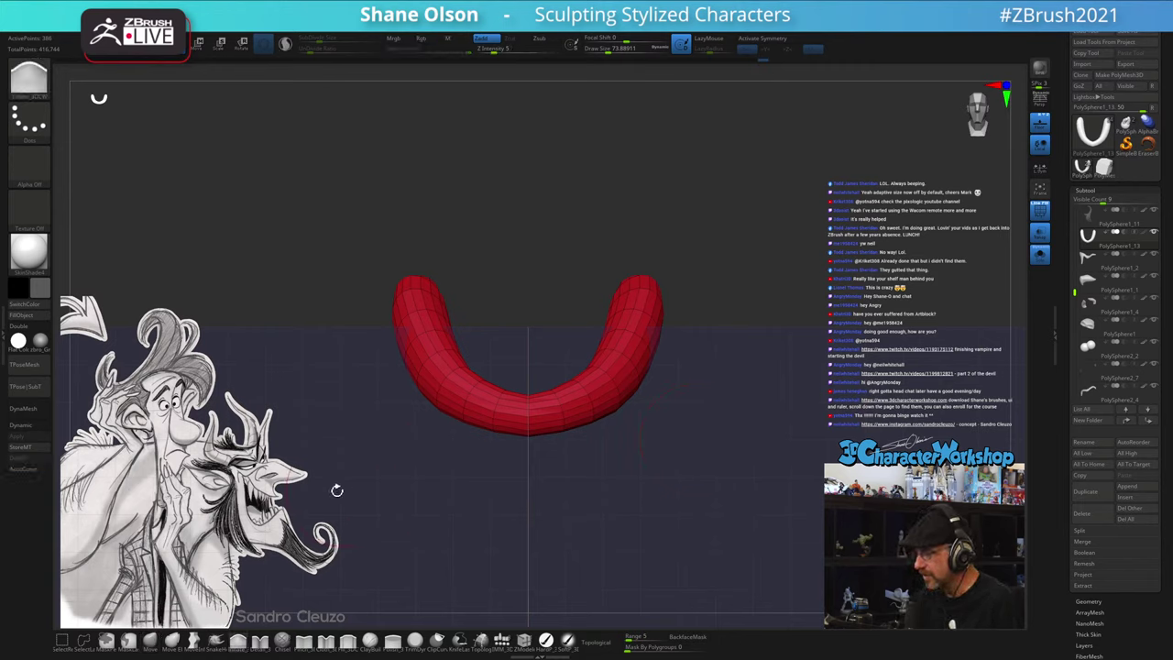
click(1042, 136)
mouse_move(678, 516)
mouse_down()
mouse_move(714, 497)
mouse_move(698, 519)
mouse_up()
key(s)
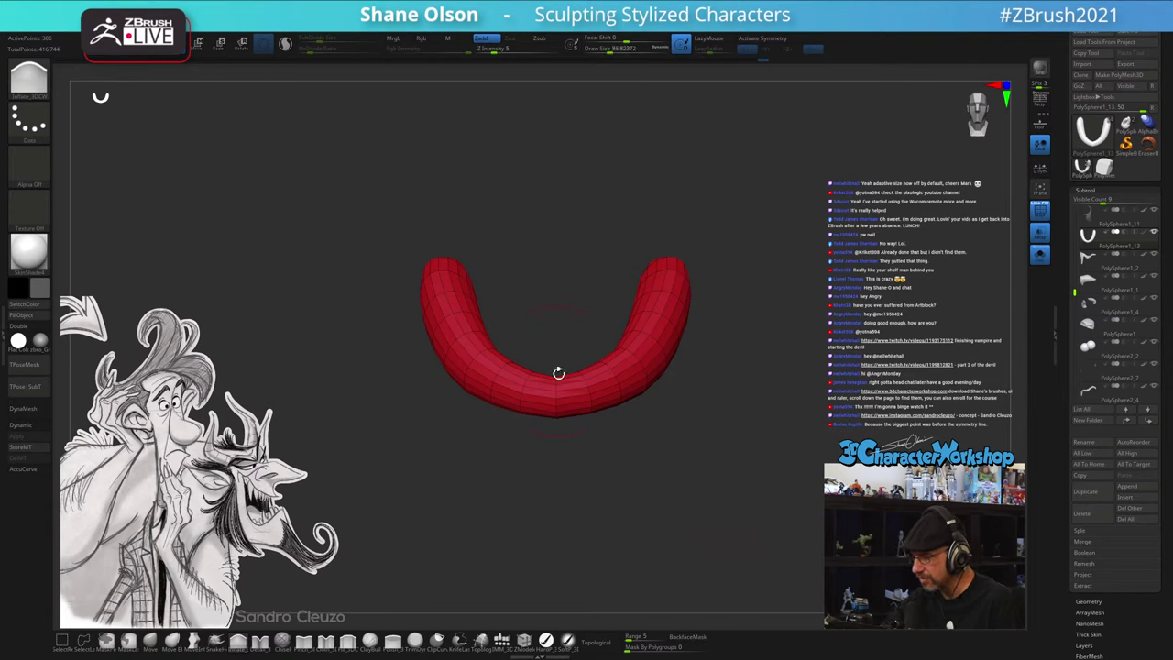
drag(558, 373, 619, 464)
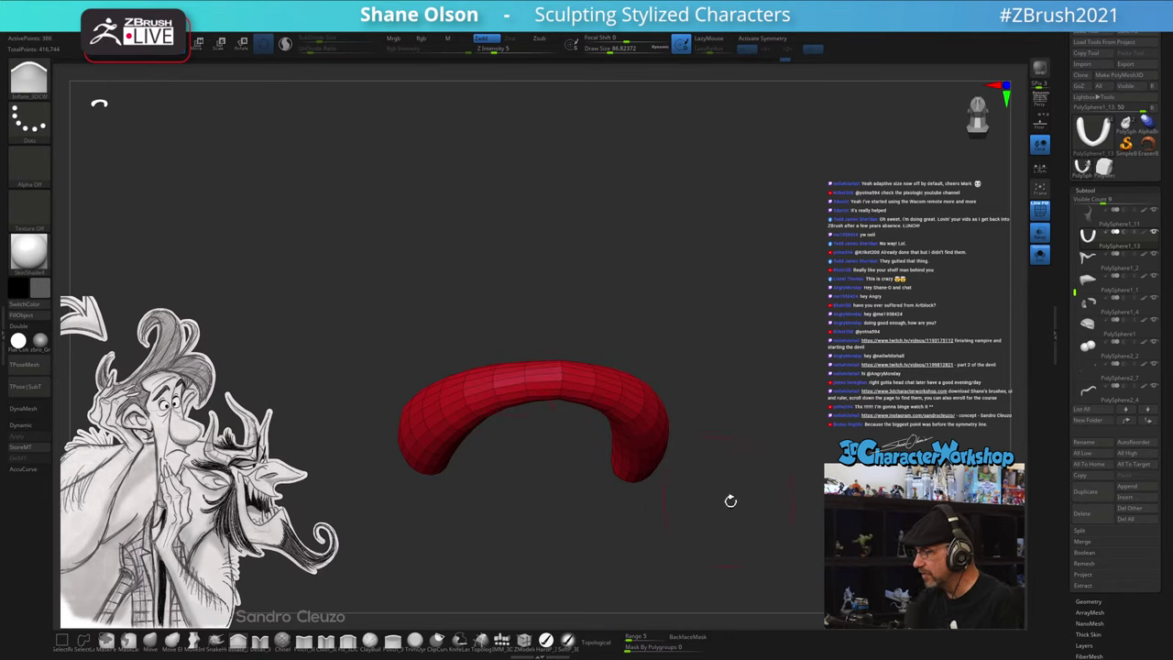
- Turn on X symmetry, choose the Standard brush and smooth the middle of the U-shaped piece
key(x)
key(b)
key(s)
key(t)
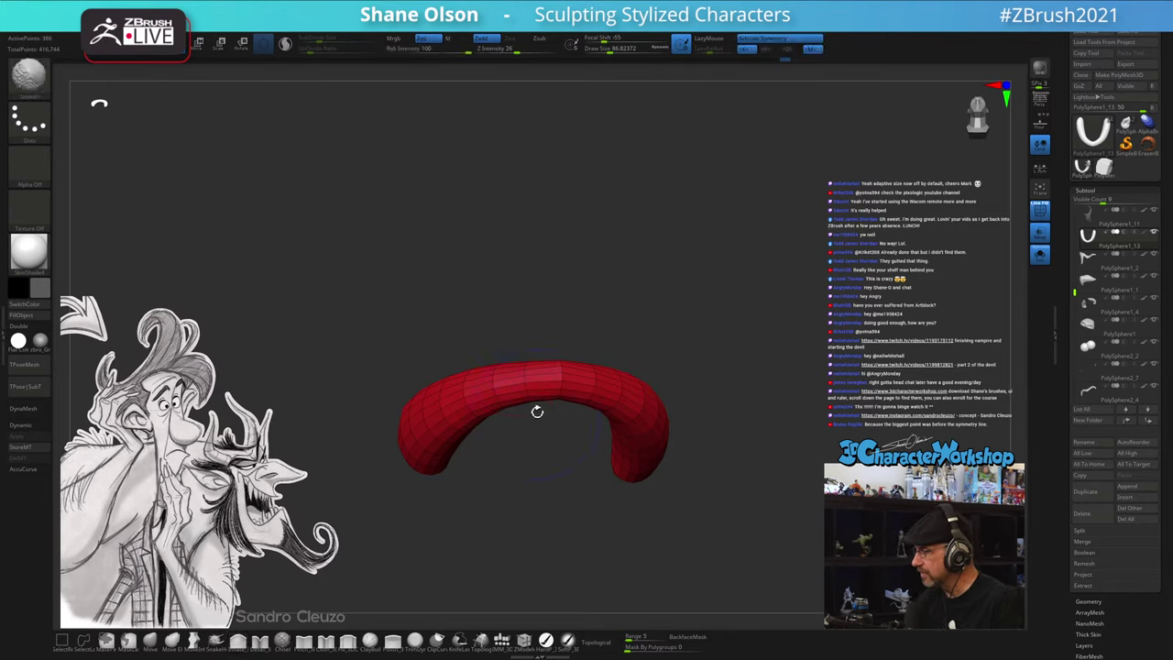
mouse_move(547, 392)
shift+mouse_down()
mouse_move(517, 396)
mouse_move(583, 481)
mouse_move(568, 482)
mouse_move(572, 499)
shift+mouse_up()
- Show the whole character without transparency and set the Move brush to a draw size of about 108
click(1039, 261)
drag(715, 348, 665, 320)
key(w)
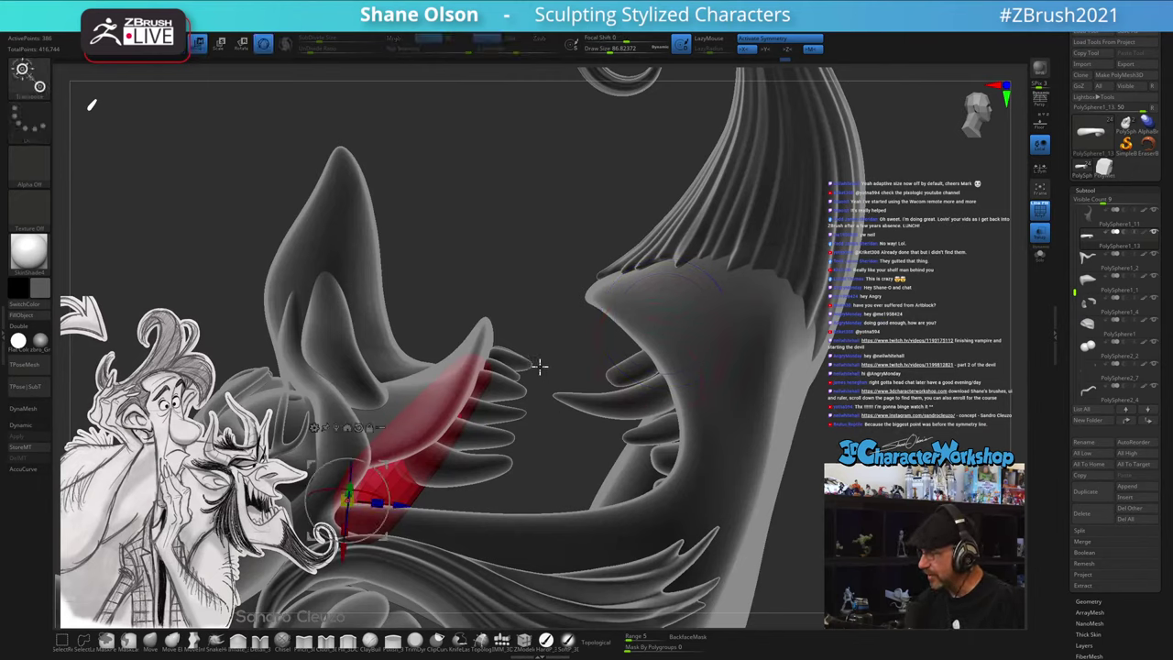
key(q)
click(152, 639)
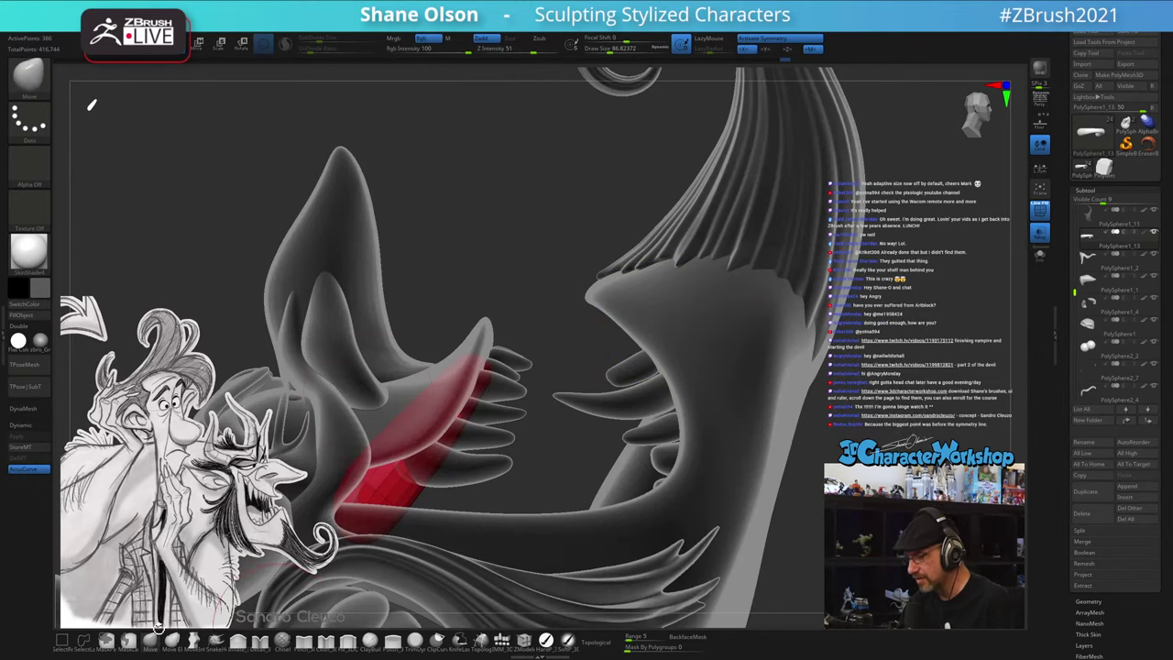
key(s)
drag(506, 267, 510, 267)
drag(504, 334, 713, 323)
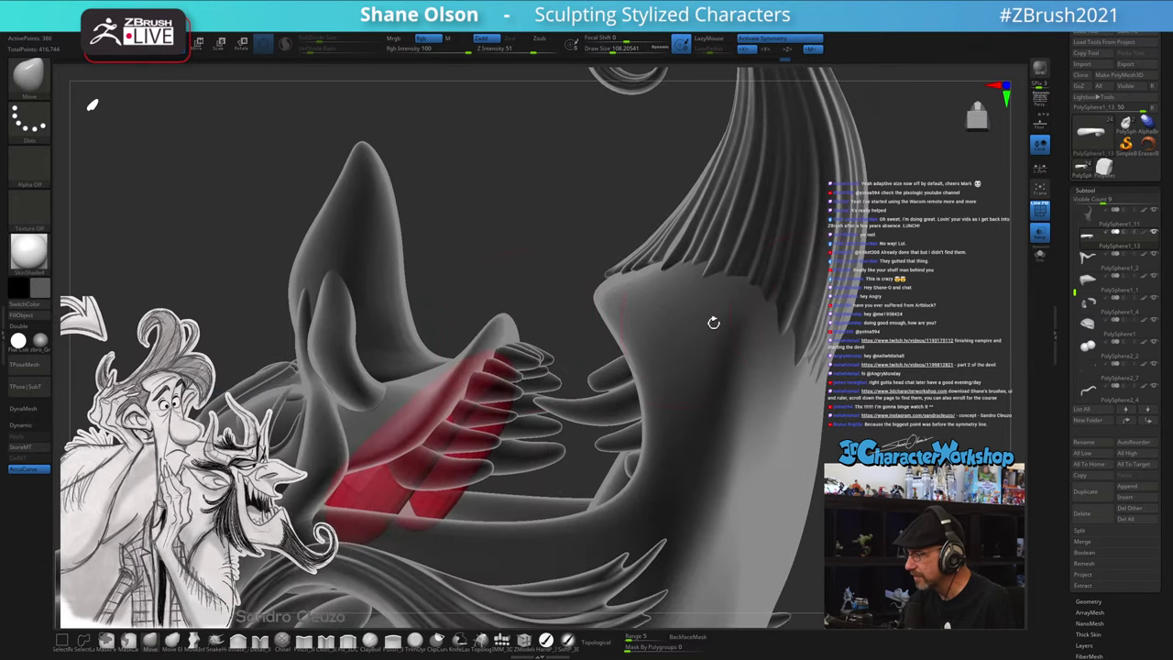
click(1038, 237)
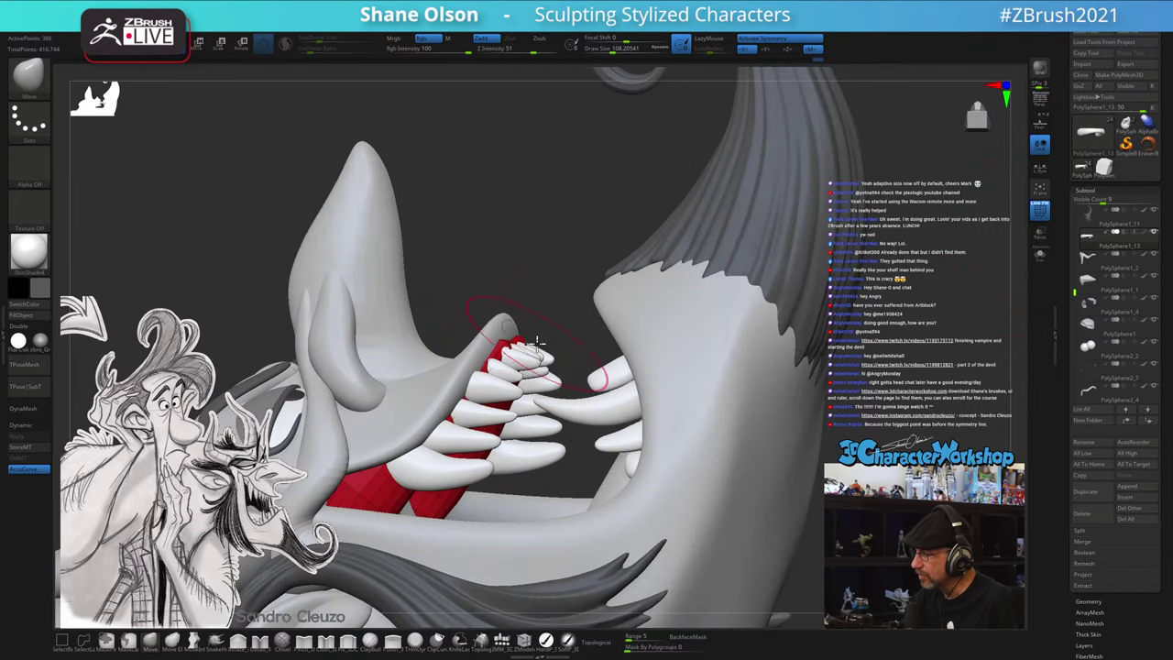
- Turn on dynamic subdivision for the red gum piece and fit its front behind the upper teeth, enlarging the Move brush to about 140
mouse_move(537, 342)
right_down()
mouse_move(600, 366)
mouse_move(581, 376)
mouse_move(533, 342)
right_up()
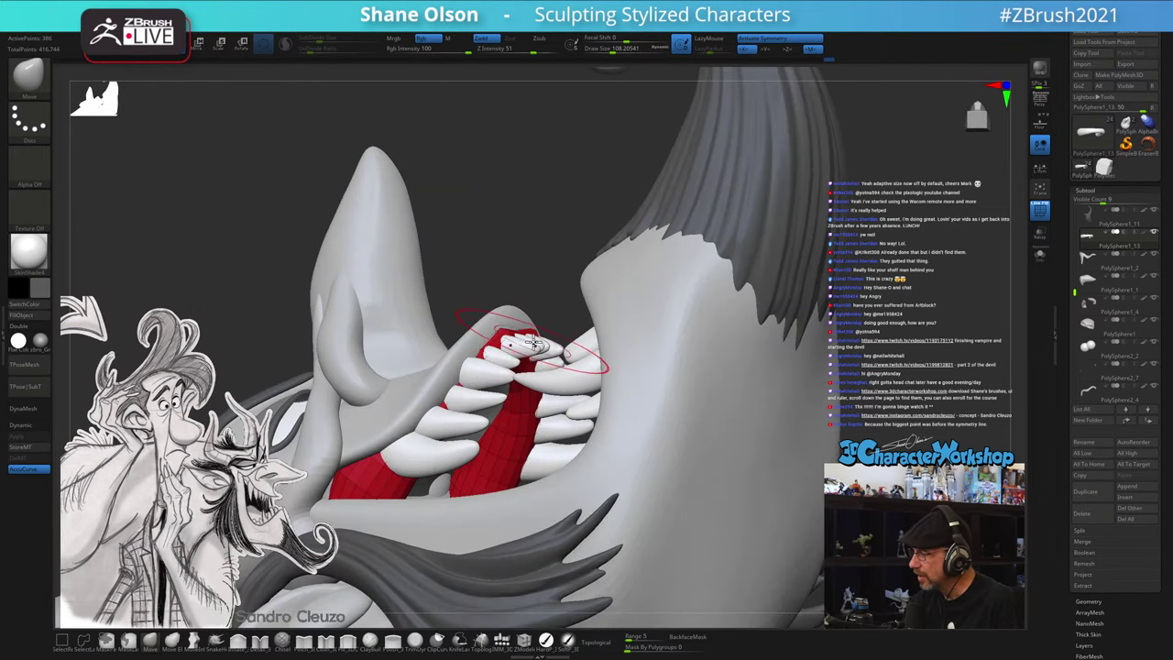
key(d)
drag(502, 386, 577, 311)
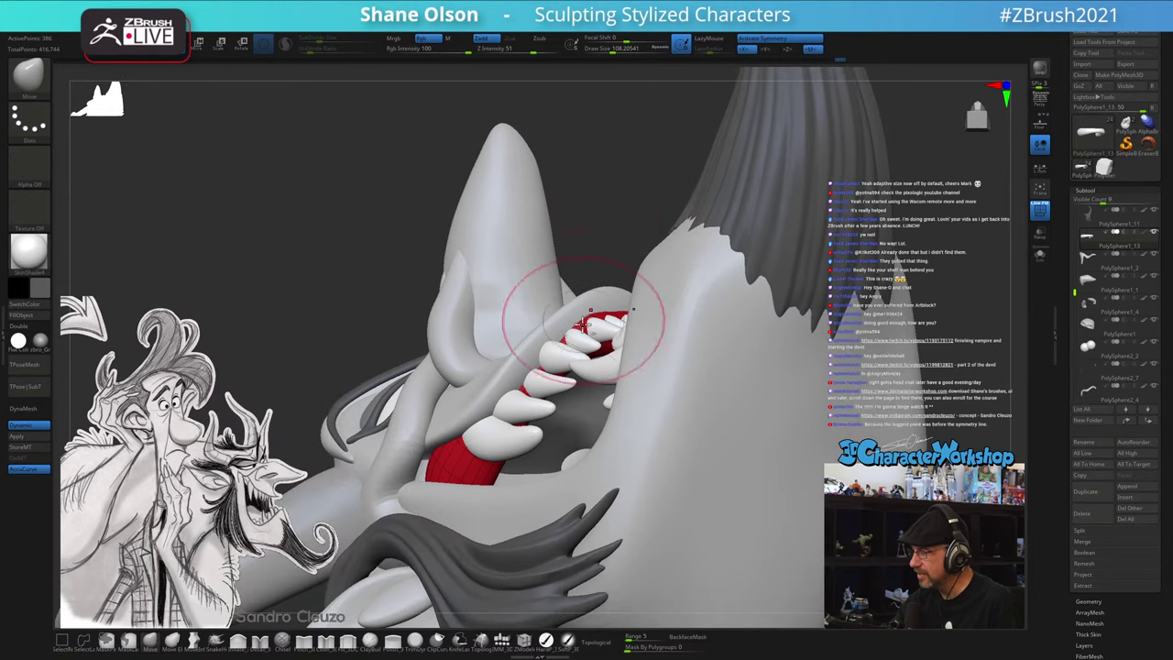
drag(560, 352, 566, 349)
mouse_move(566, 349)
right_down()
mouse_move(632, 341)
mouse_move(606, 312)
right_up()
key(bracketright)
mouse_move(607, 310)
mouse_down()
mouse_move(618, 328)
mouse_move(614, 314)
mouse_up()
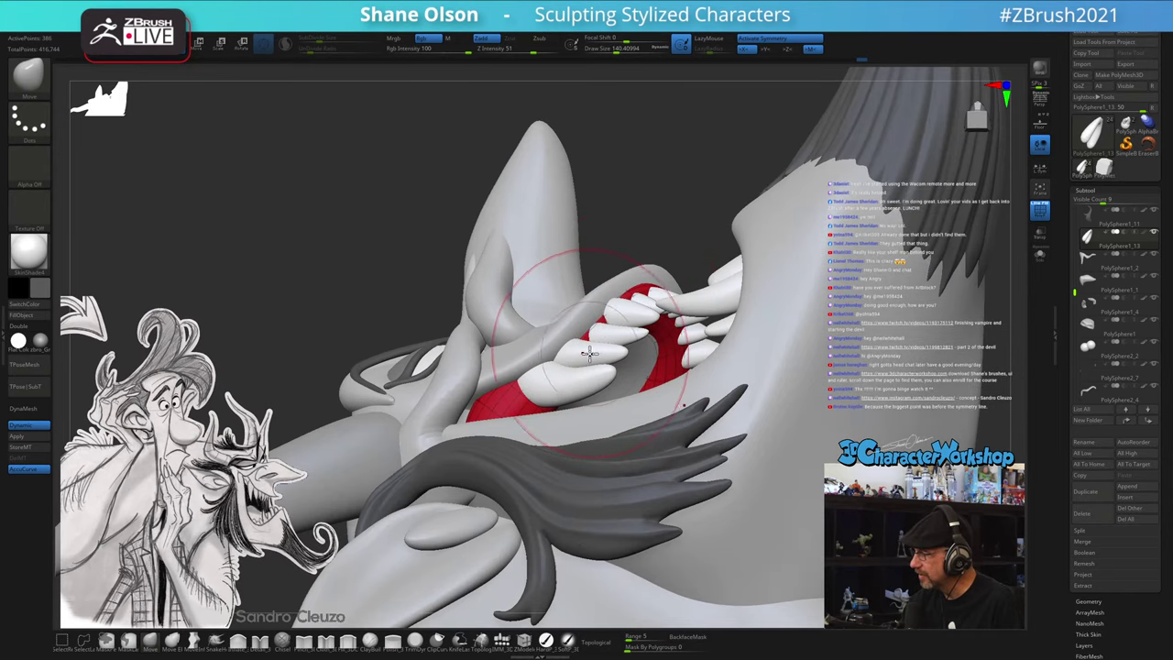
- Shape the sides and back end of the gum with the Move brush so it follows the upper lip above the teeth
right_drag(602, 357, 596, 351)
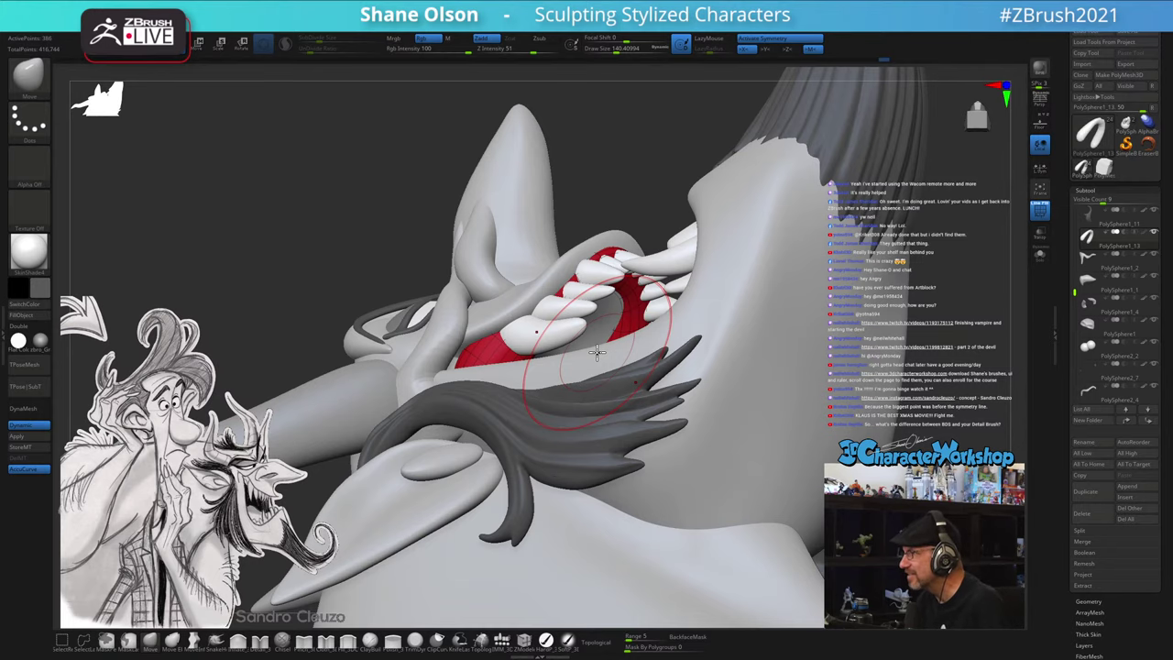
drag(596, 307, 546, 266)
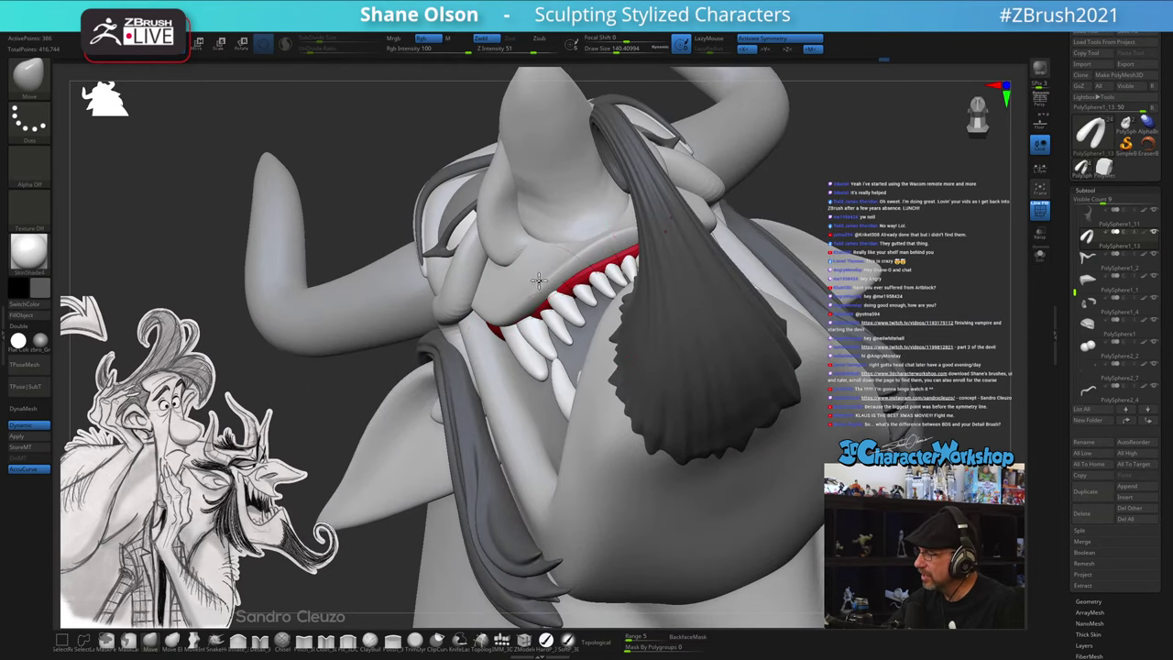
drag(531, 360, 548, 314)
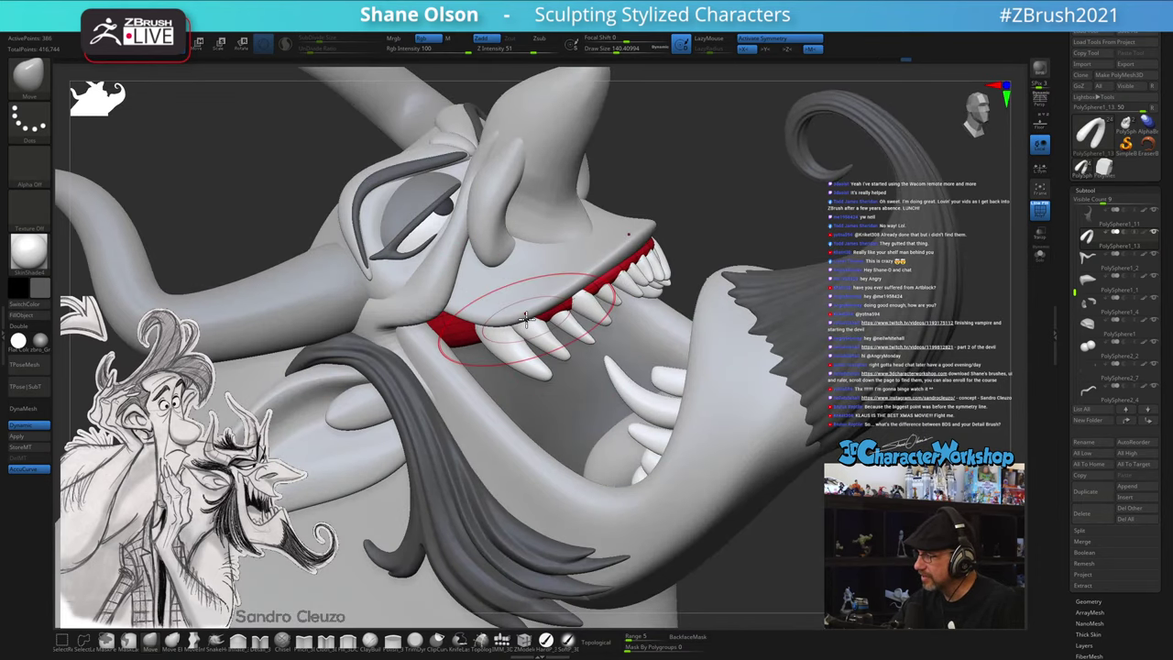
mouse_move(526, 319)
right_down()
mouse_move(555, 245)
mouse_move(525, 327)
right_up()
mouse_move(520, 337)
mouse_down()
mouse_move(517, 349)
mouse_move(552, 314)
mouse_move(675, 310)
mouse_move(486, 365)
mouse_move(475, 354)
mouse_up()
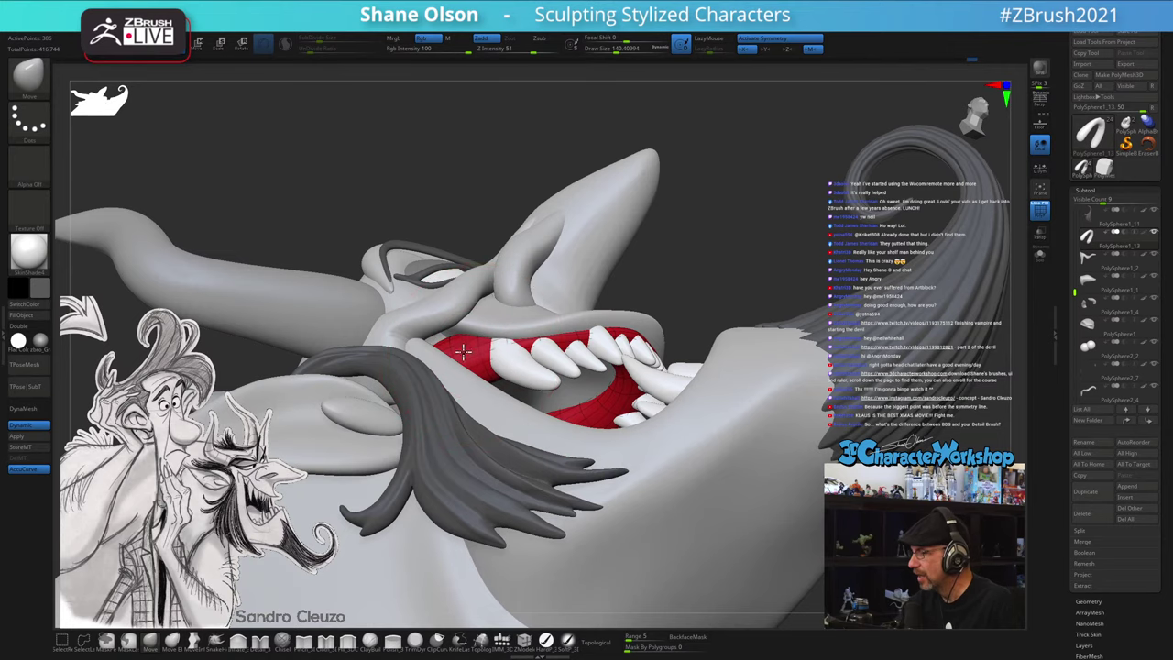
mouse_move(583, 319)
mouse_down()
mouse_move(541, 359)
mouse_move(510, 341)
mouse_move(552, 351)
mouse_up()
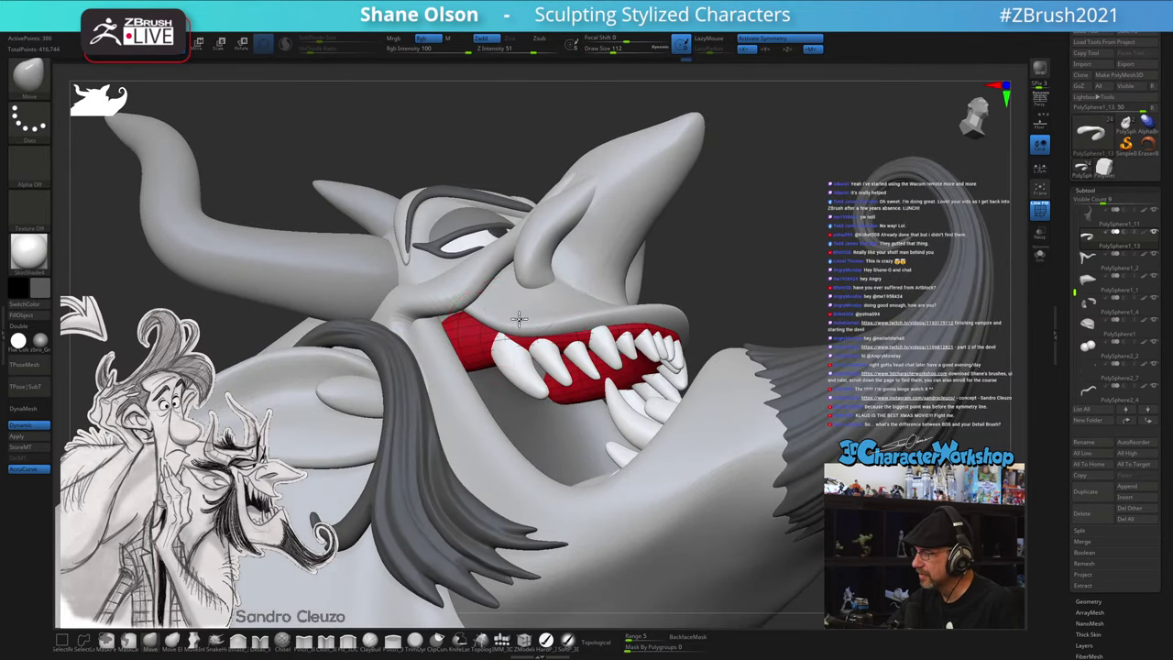
- Refine the gum's front section beneath the upper lip with the Move brush at a draw size of about 99
mouse_move(518, 318)
right_down()
mouse_move(616, 371)
mouse_move(618, 359)
mouse_move(595, 366)
mouse_move(623, 275)
mouse_move(579, 374)
right_up()
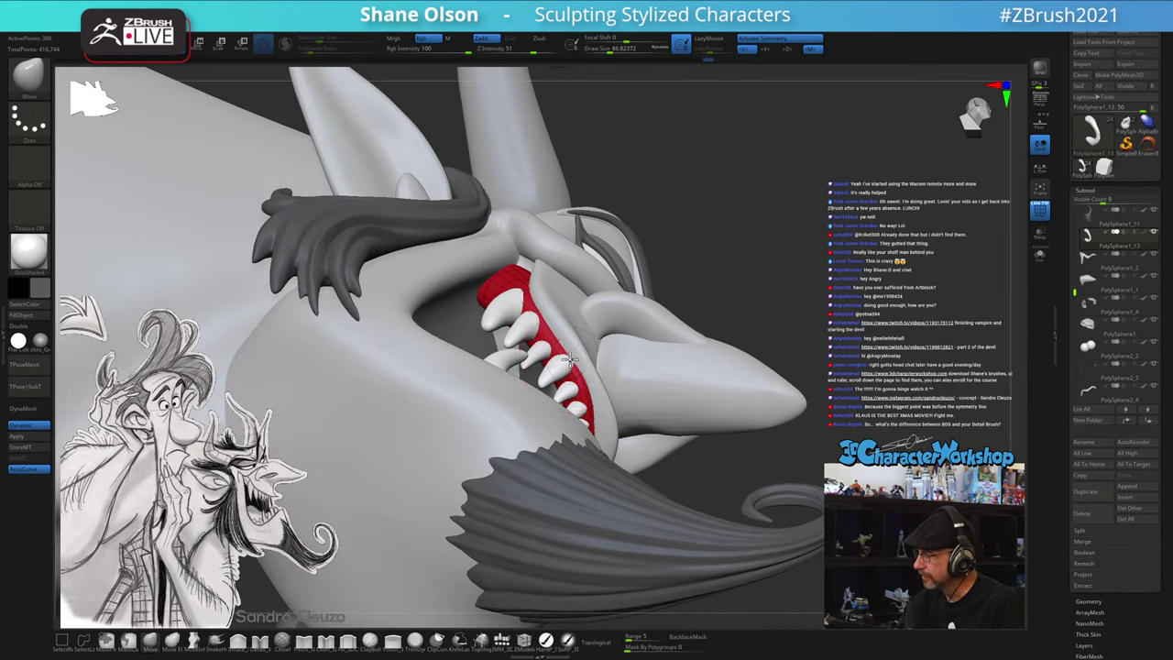
right_drag(572, 366, 603, 398)
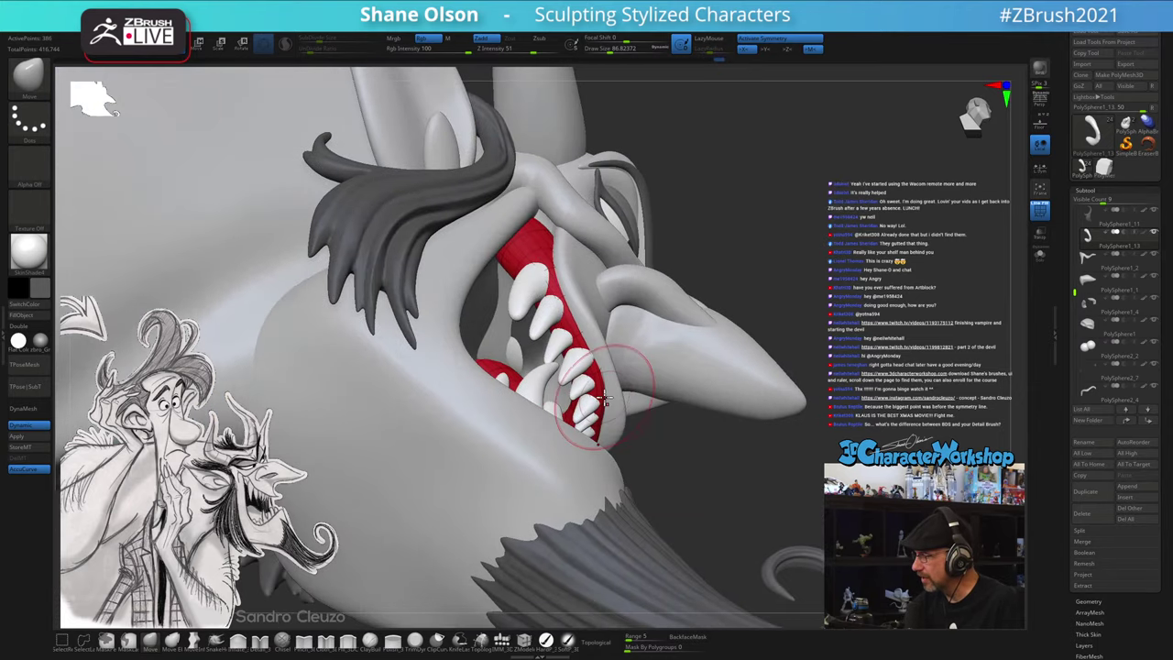
drag(600, 422, 602, 421)
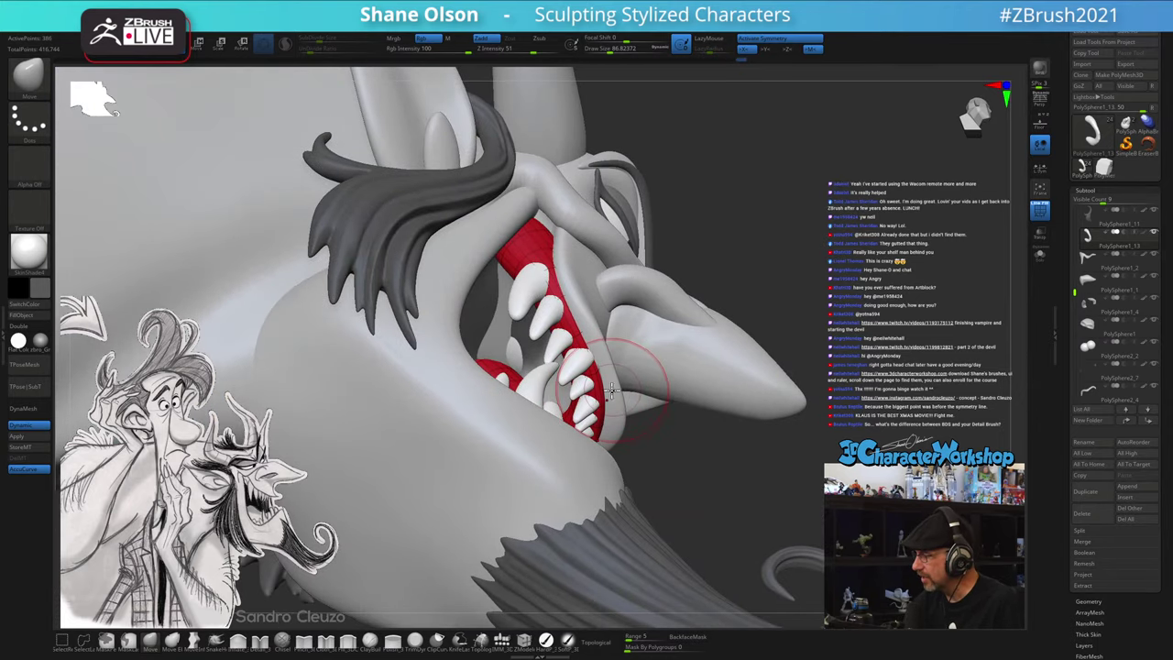
right_drag(621, 371, 611, 408)
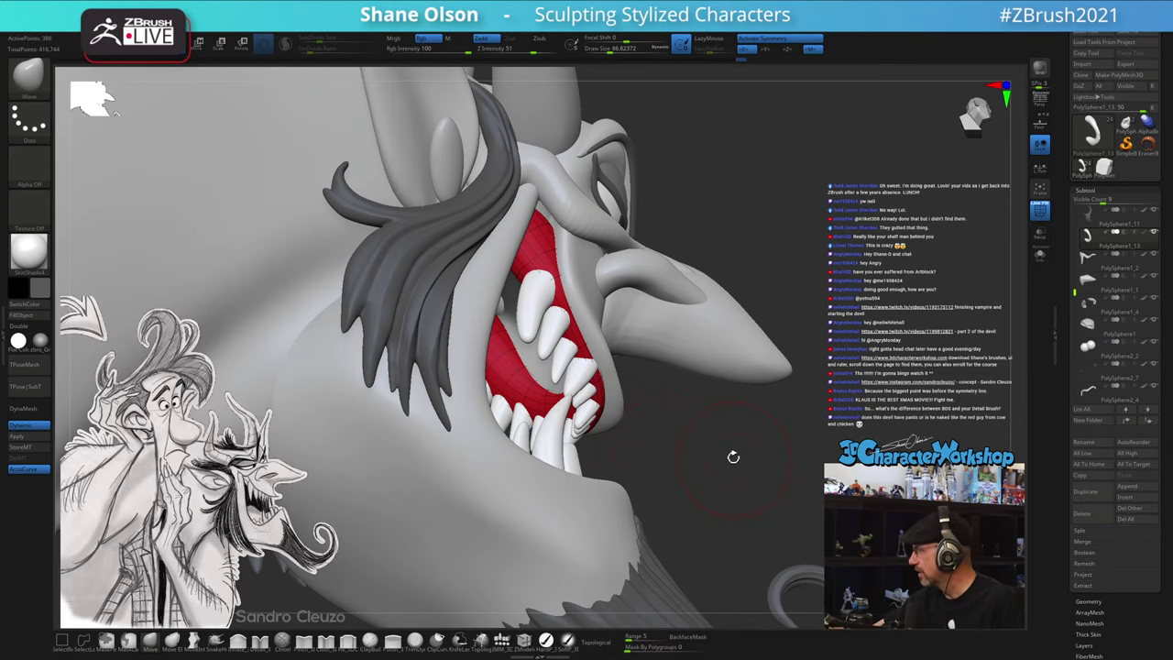
- Examine the fit of the gum, upper teeth and lip from the side and from below
right_drag(808, 254, 831, 256)
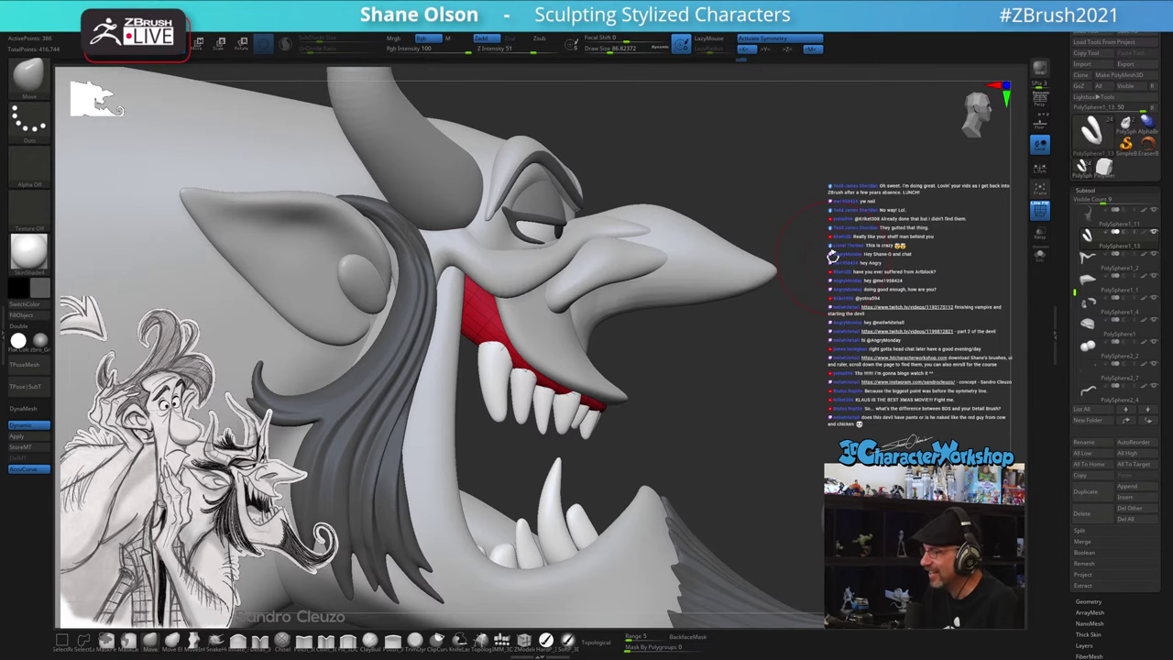
ctrl+right_drag(853, 387, 841, 357)
right_drag(805, 396, 823, 296)
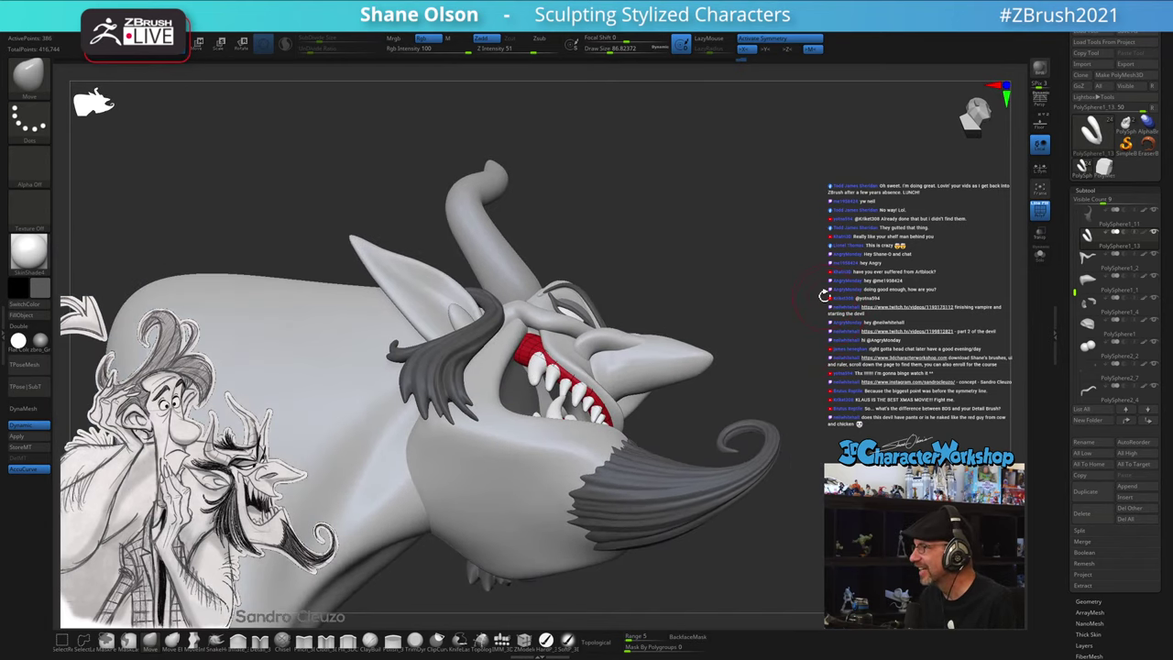
drag(643, 400, 698, 438)
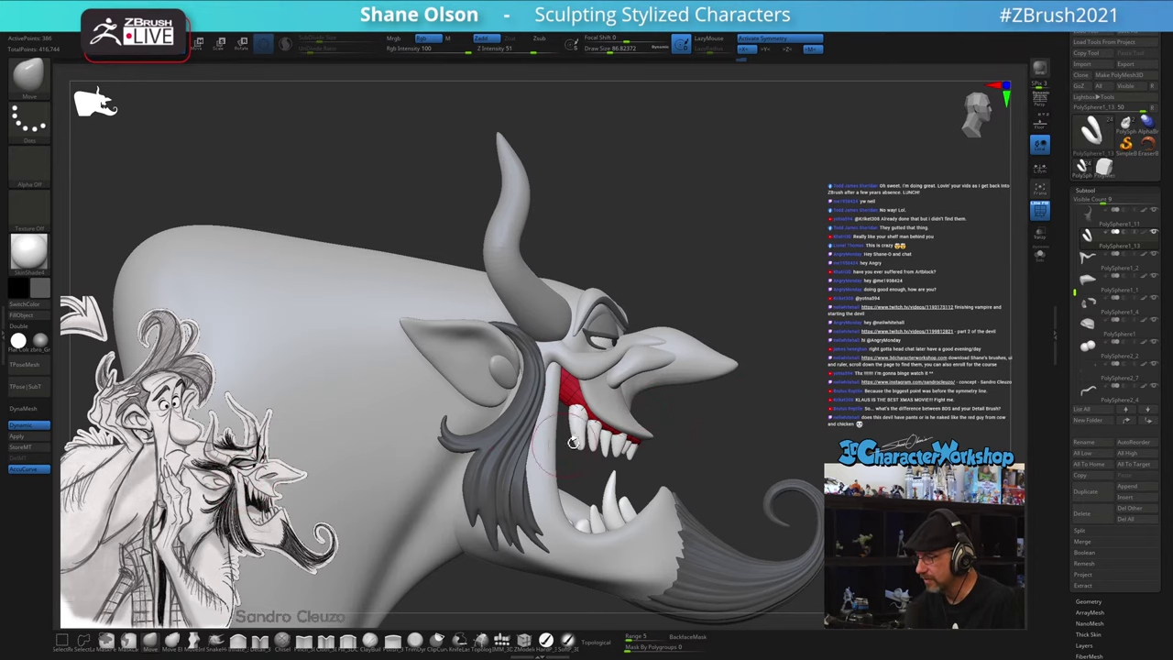
mouse_move(706, 440)
right_down()
mouse_move(730, 440)
mouse_move(709, 446)
mouse_move(718, 431)
mouse_move(695, 462)
mouse_move(725, 419)
mouse_move(727, 450)
right_up()
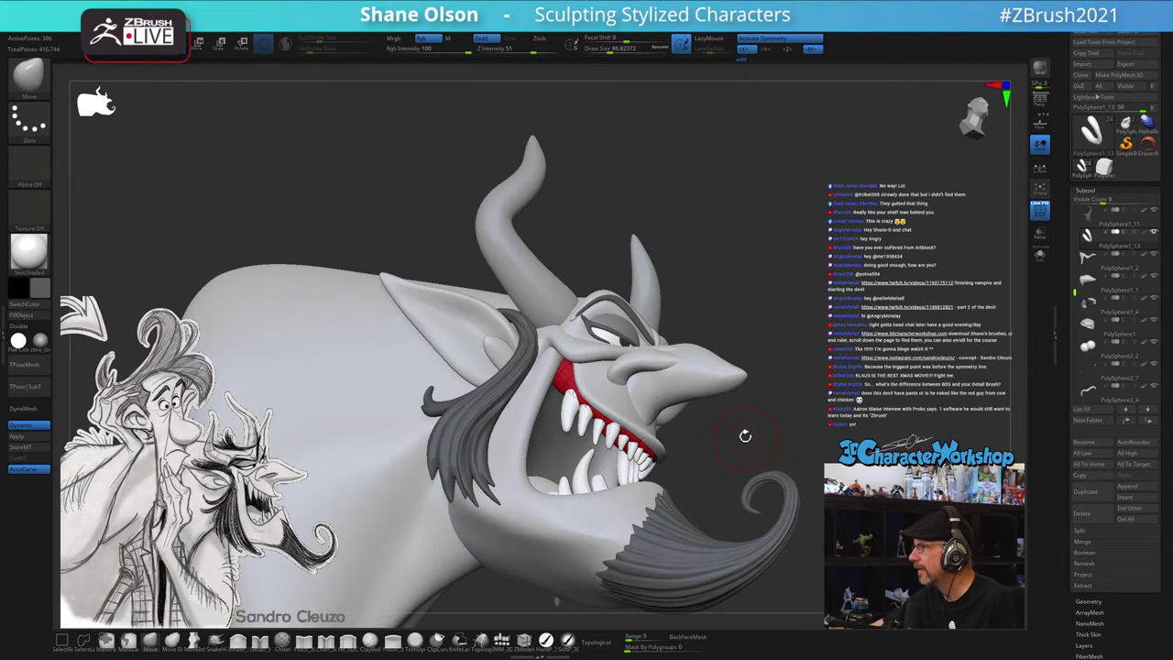
drag(857, 236, 846, 263)
right_drag(847, 261, 833, 238)
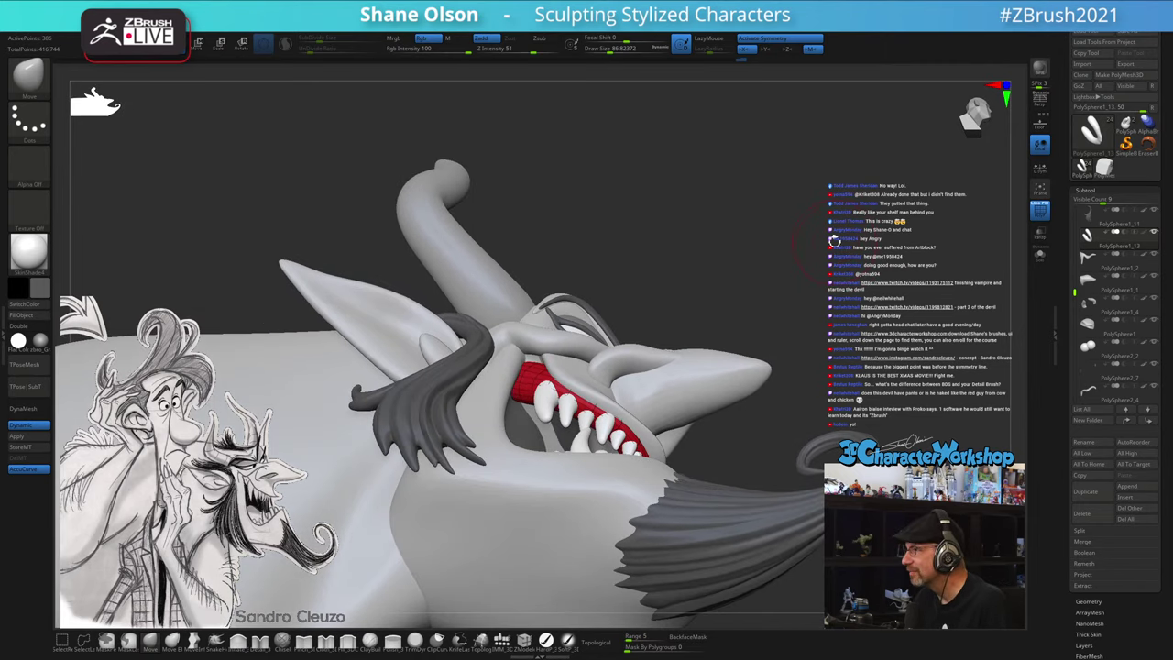
- Select the upper teeth, mask all but the magenta front-side tooth, and nudge it into place with the Transpose gizmo
alt+click(602, 424)
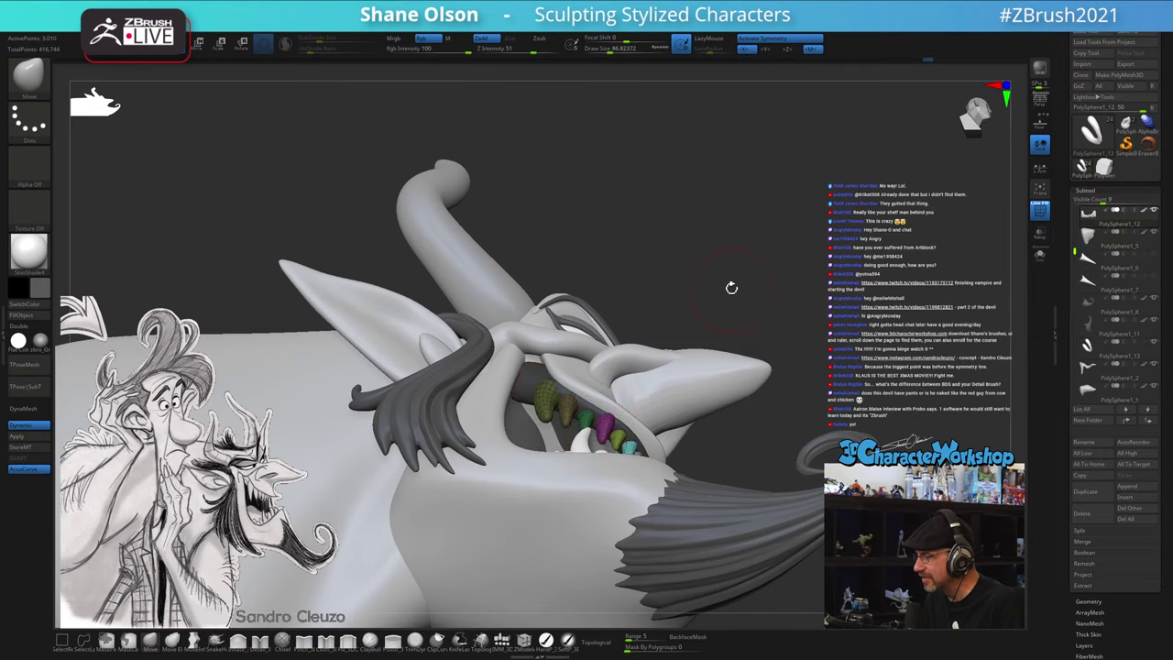
key(w)
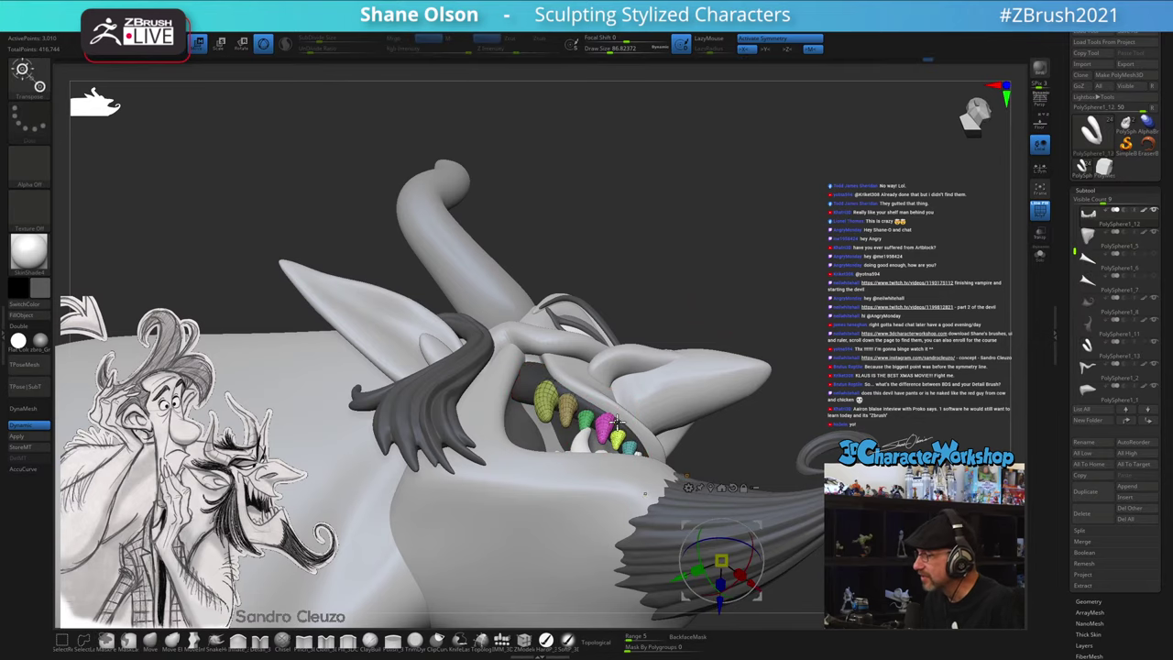
ctrl+click(616, 422)
drag(759, 308, 631, 296)
drag(643, 384, 643, 387)
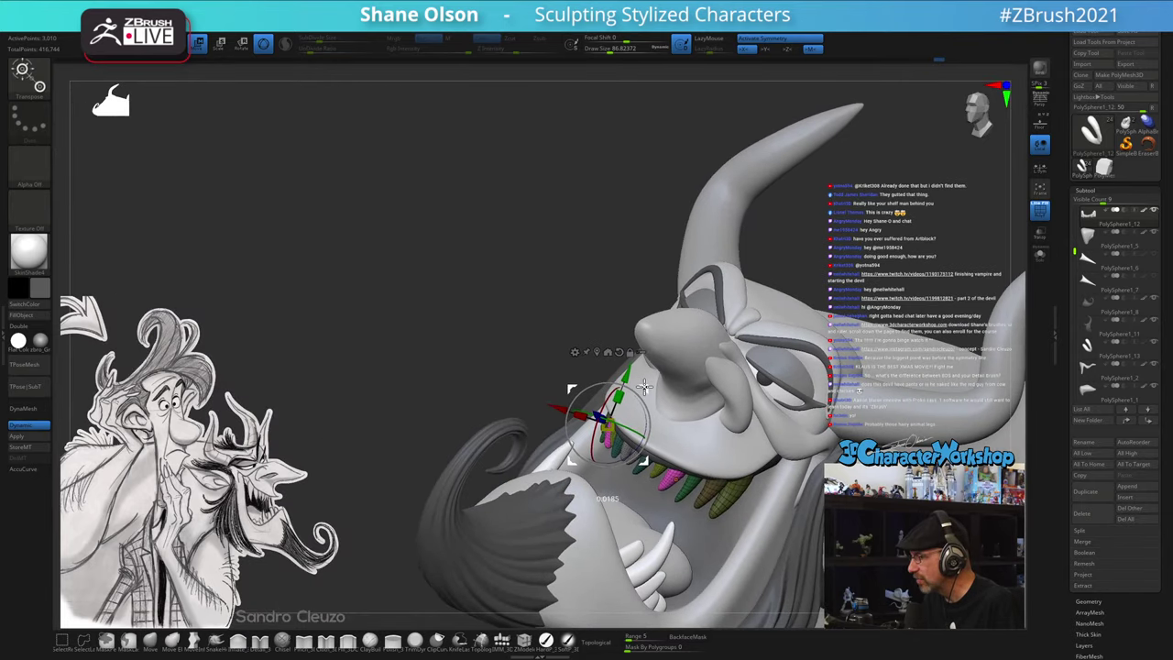
- Reposition the same tooth slightly as checked from the side, then return to Draw mode and hide the polyframe
drag(588, 315, 761, 361)
right_drag(761, 360, 698, 366)
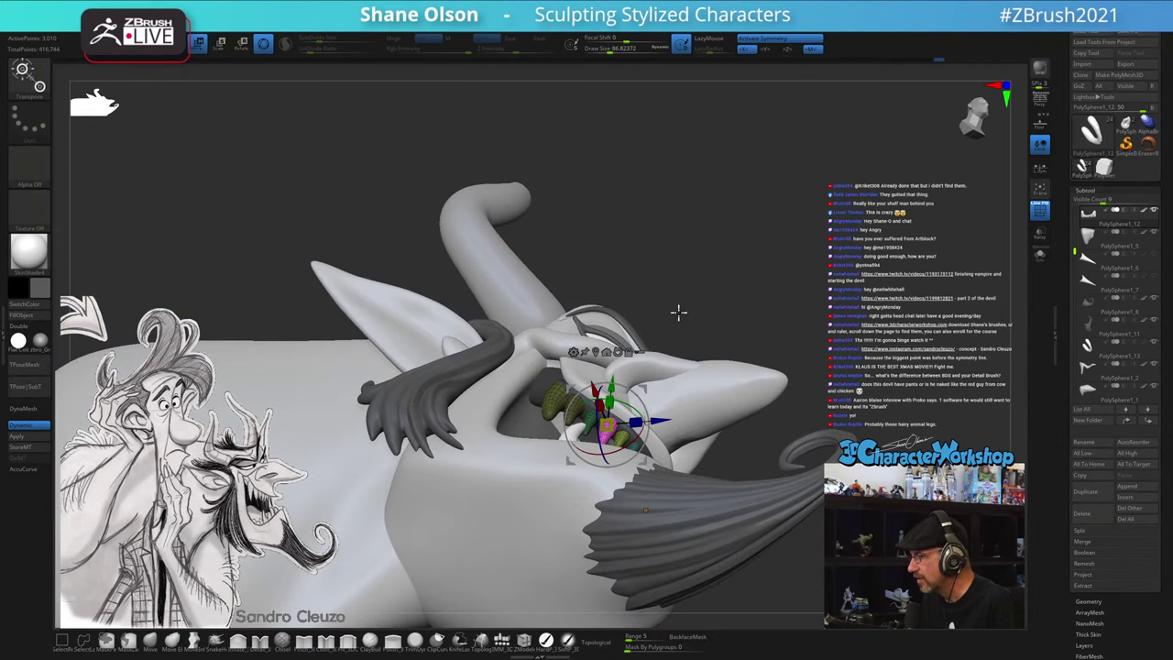
right_drag(677, 311, 662, 355)
drag(645, 386, 647, 390)
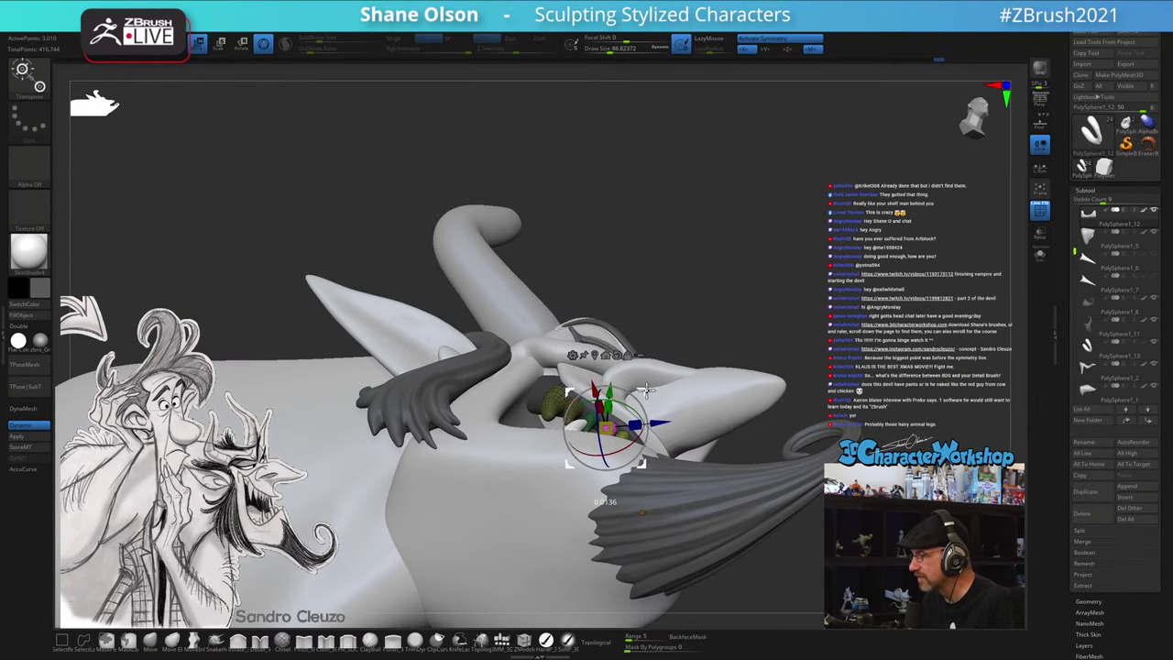
right_drag(706, 270, 806, 238)
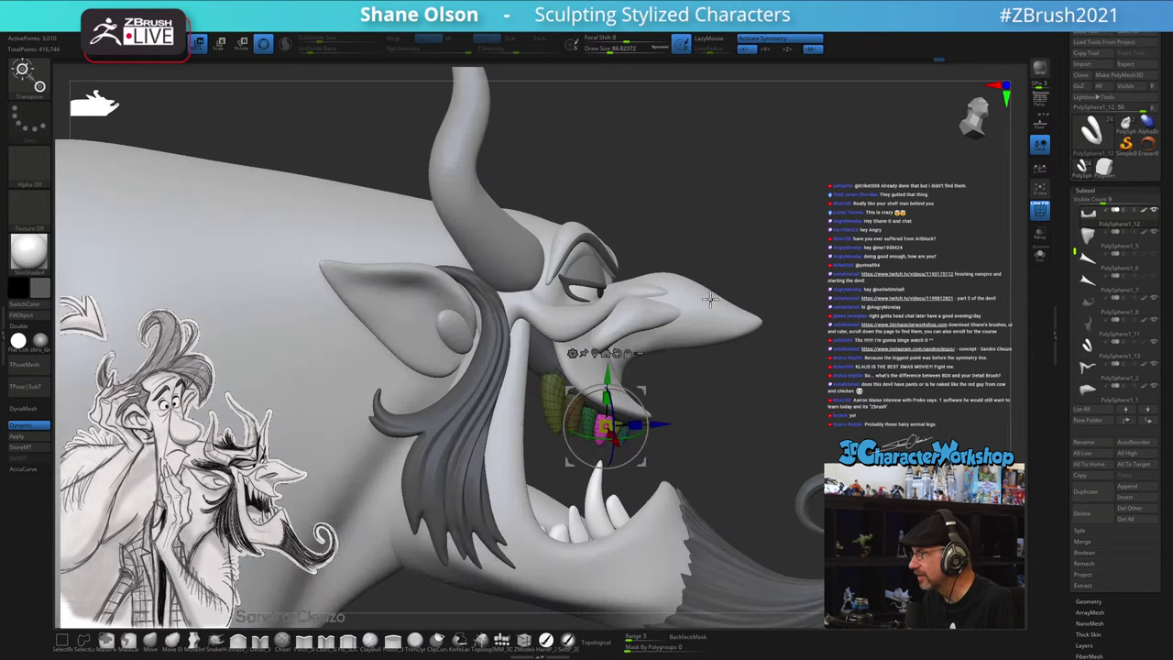
key(q)
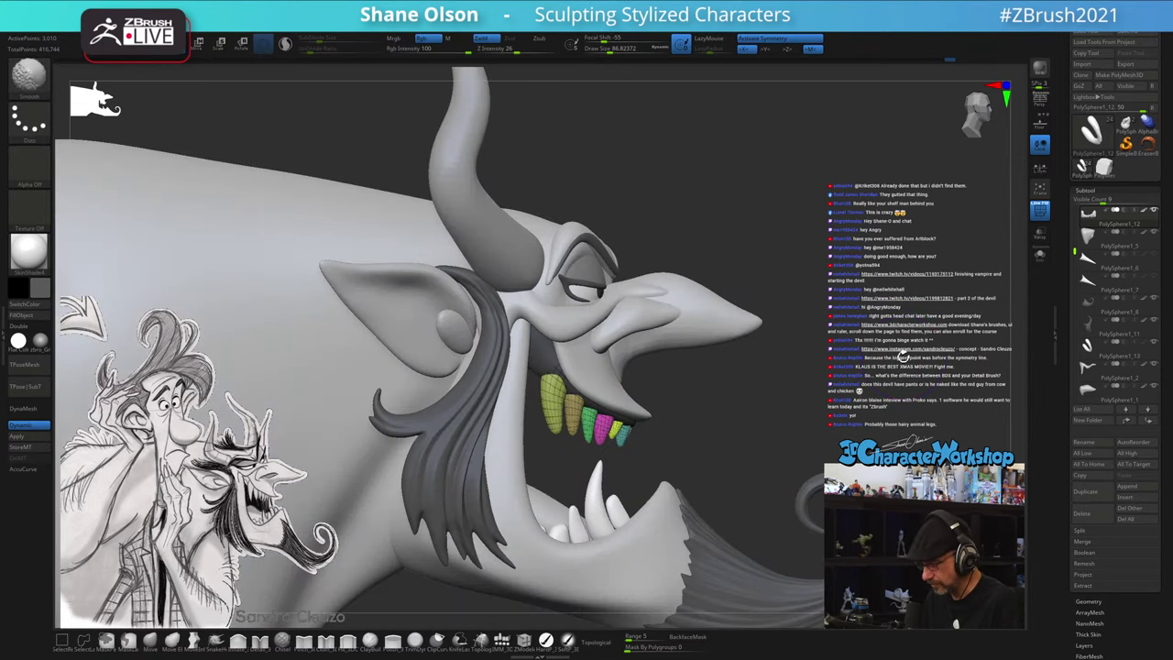
key(shift+f)
mouse_move(908, 375)
ctrl+right_down()
mouse_move(867, 362)
mouse_move(760, 369)
mouse_move(856, 384)
mouse_move(850, 358)
mouse_move(850, 395)
ctrl+right_up()
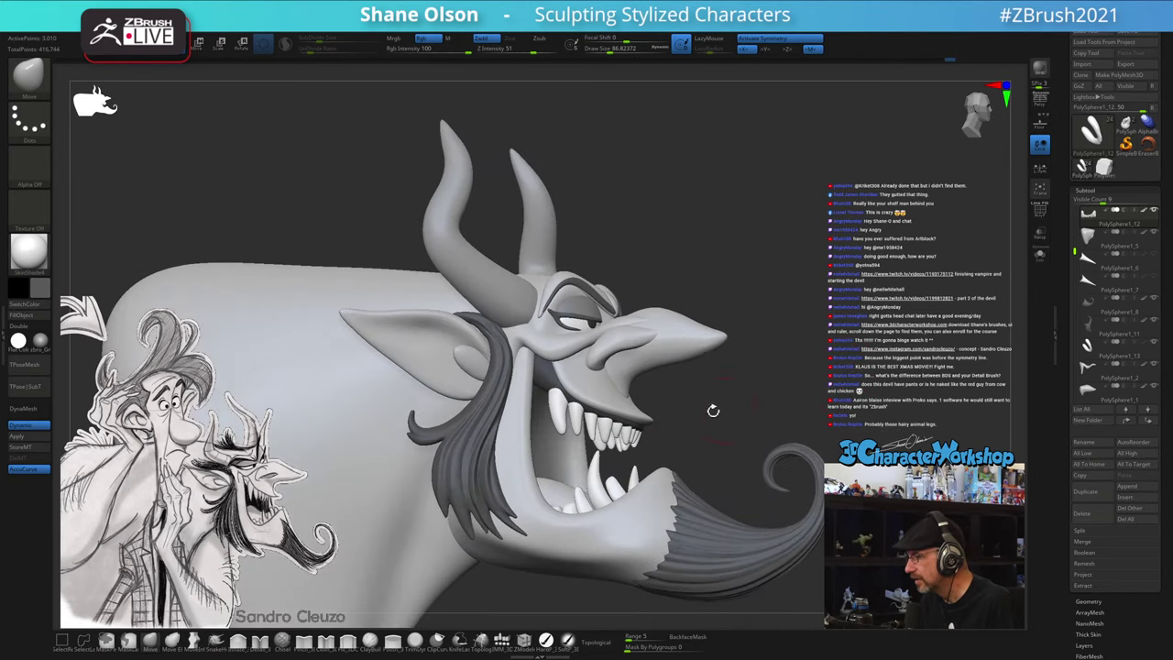
- Select the gum piece, choose the hard pencil paint brush and fill the gum with dark grey
alt+click(561, 388)
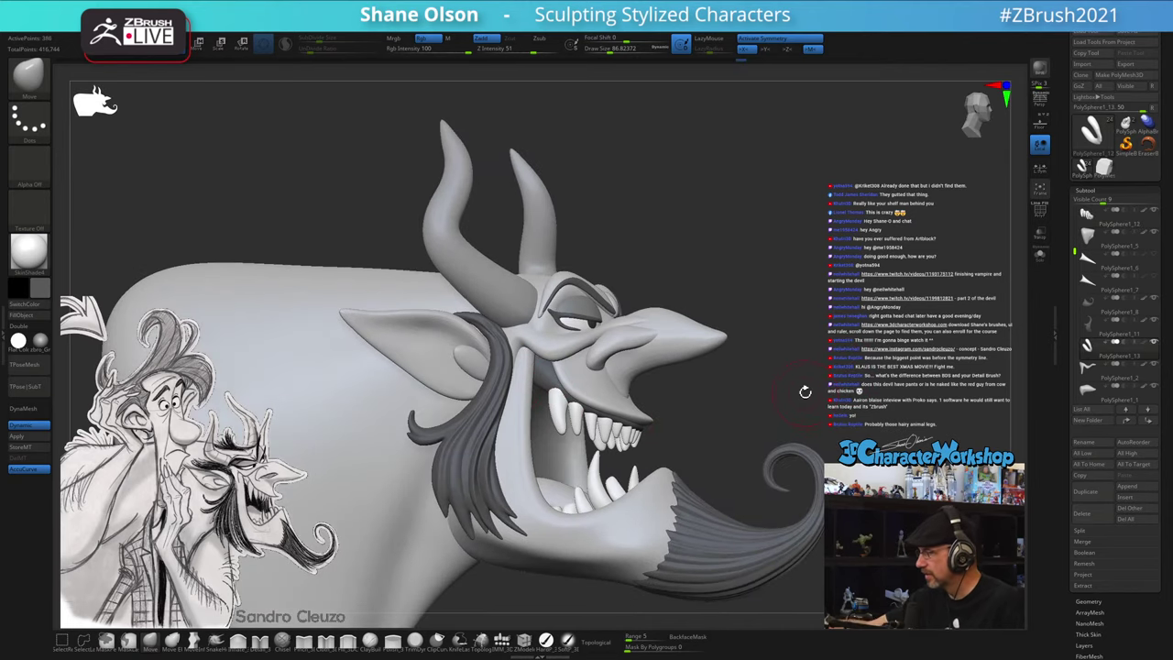
right_drag(804, 391, 773, 366)
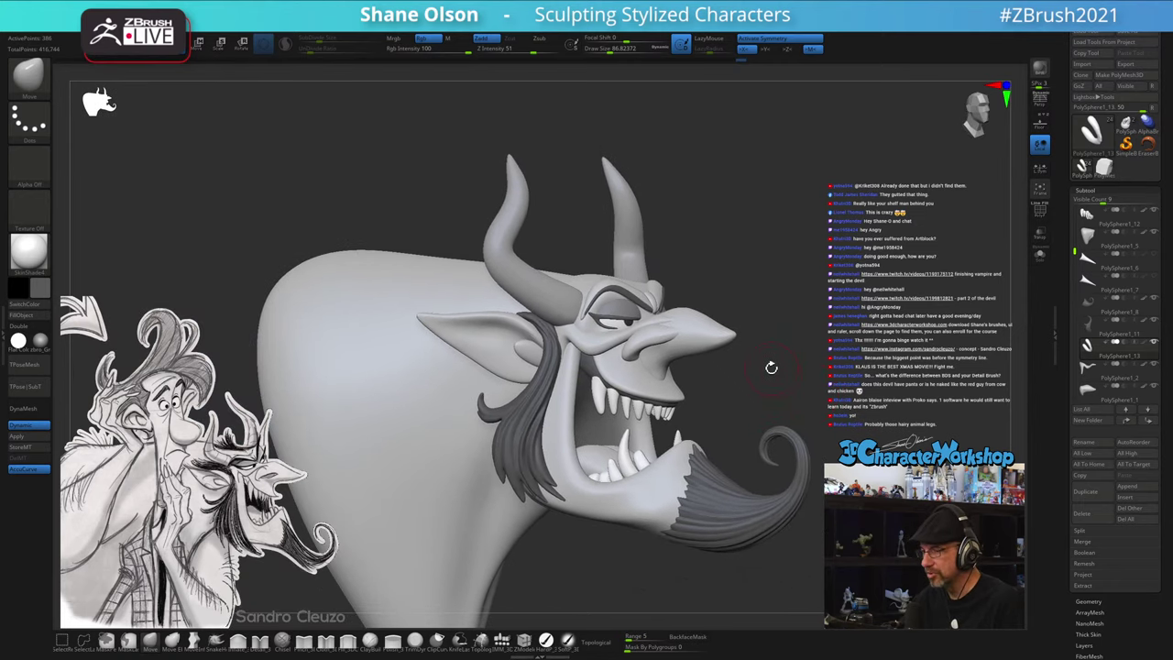
click(20, 289)
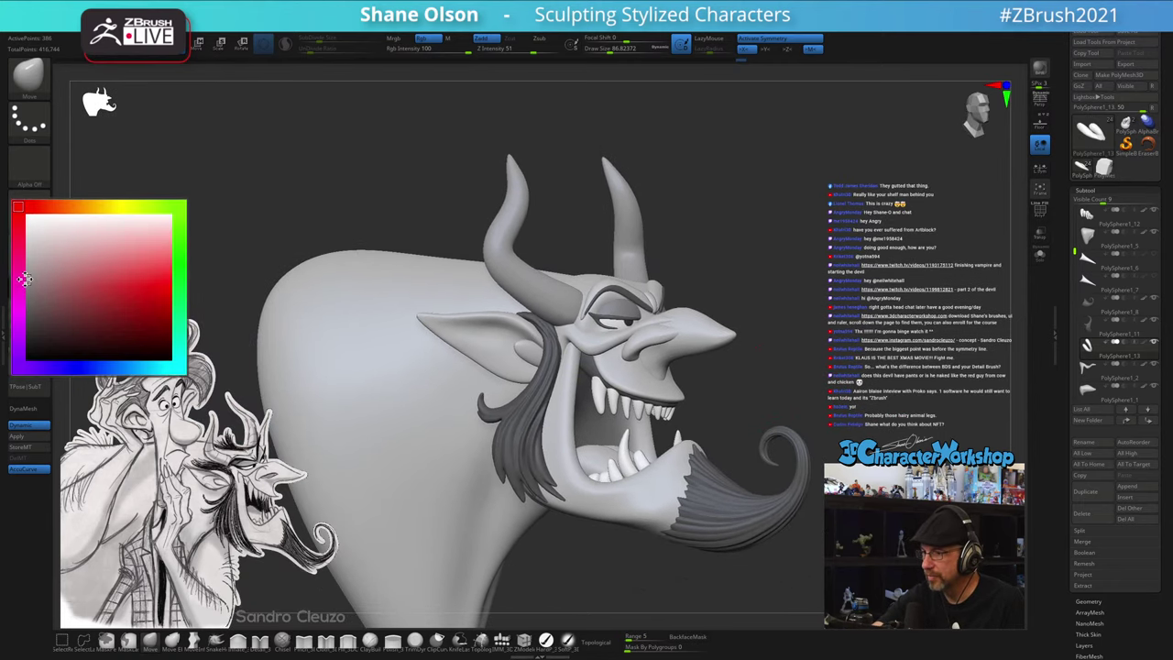
right_drag(266, 205, 273, 235)
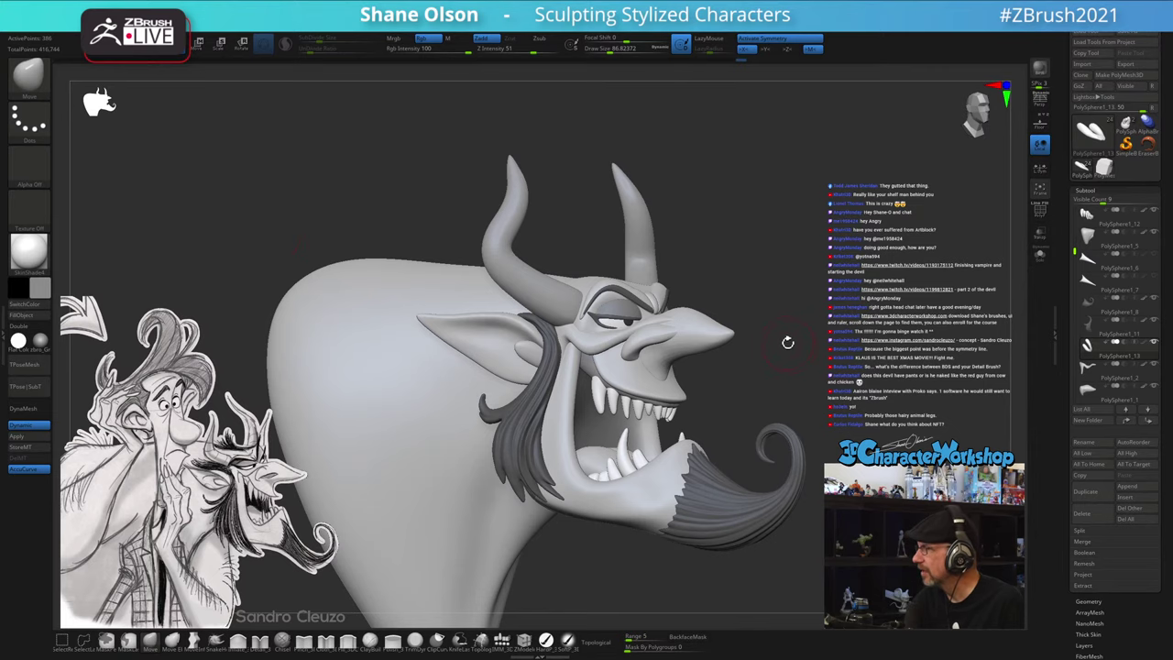
mouse_move(785, 343)
ctrl+right_down()
mouse_move(785, 358)
mouse_move(795, 330)
ctrl+right_up()
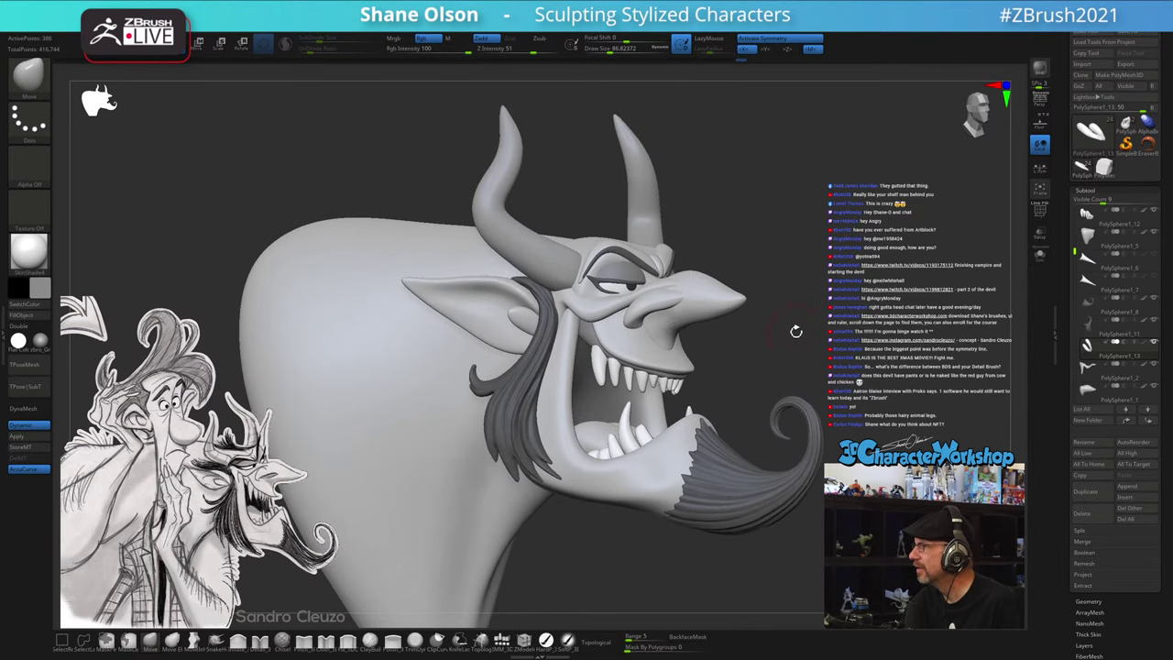
click(546, 640)
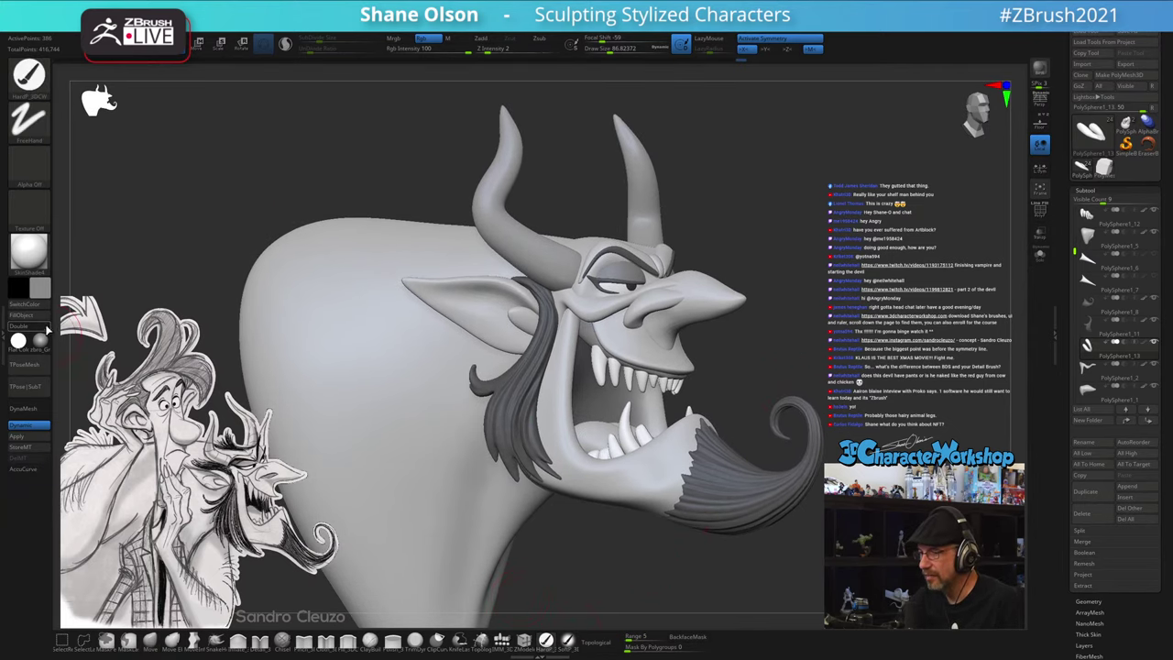
- Examine the grey gum between the upper lip and teeth, reducing the paint brush's draw size to about 29
mouse_move(828, 374)
right_down()
mouse_move(812, 385)
mouse_move(824, 383)
right_up()
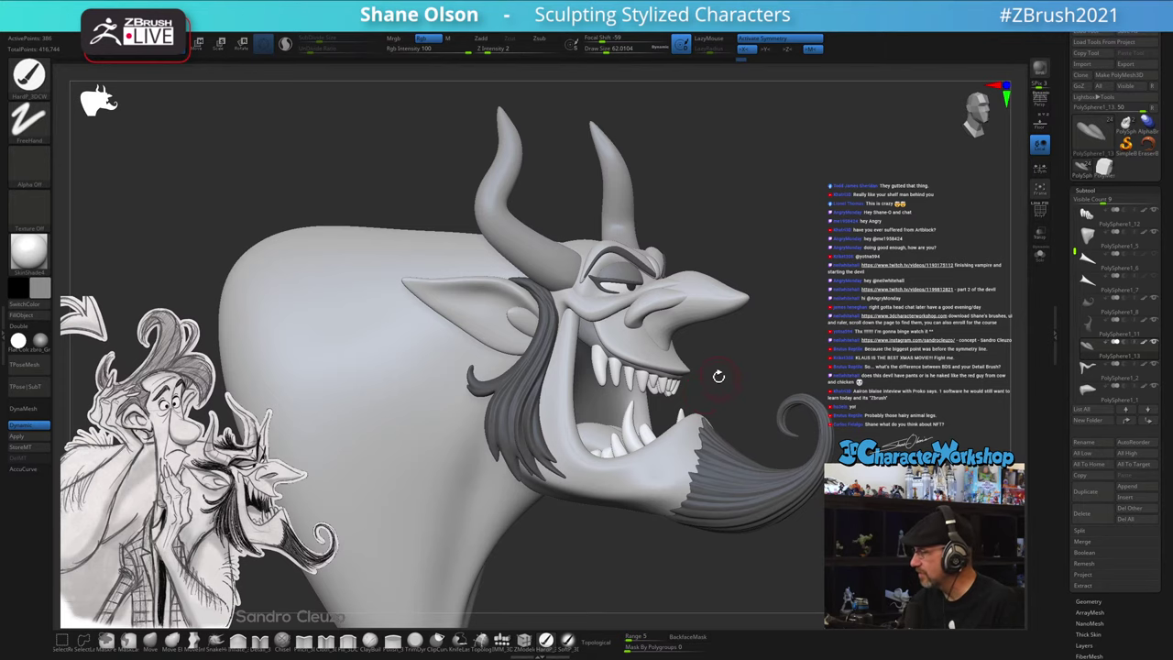
drag(719, 376, 770, 445)
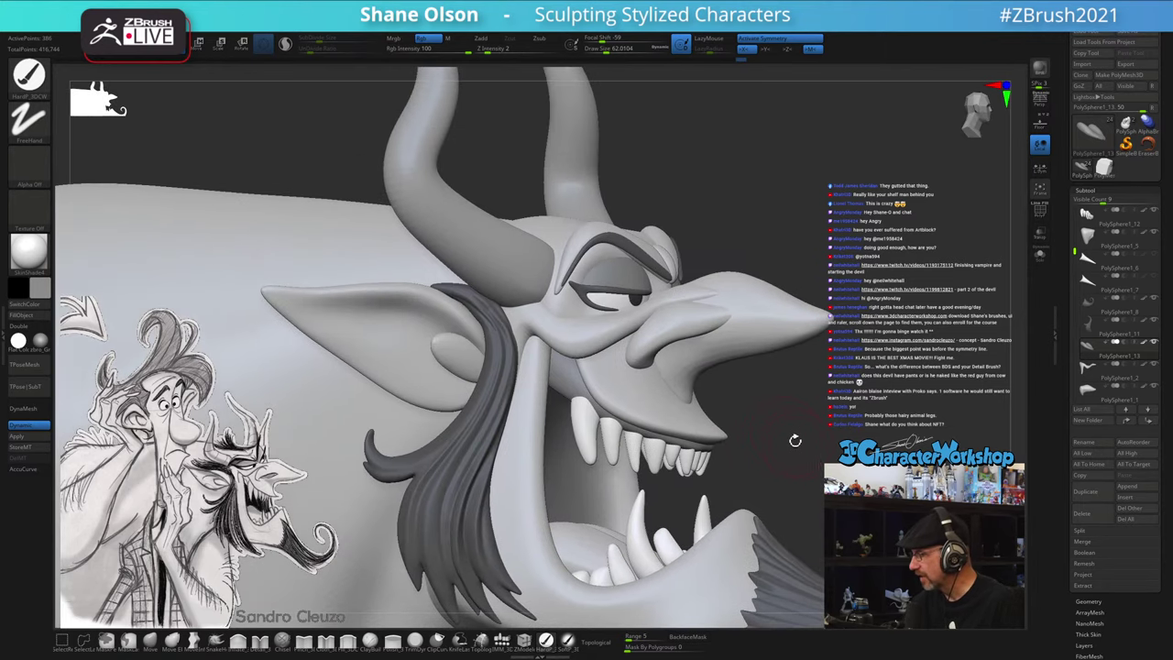
mouse_move(790, 453)
right_down()
mouse_move(814, 471)
mouse_move(797, 455)
mouse_move(719, 436)
mouse_move(706, 414)
mouse_move(719, 396)
right_up()
key(s)
drag(720, 396, 715, 397)
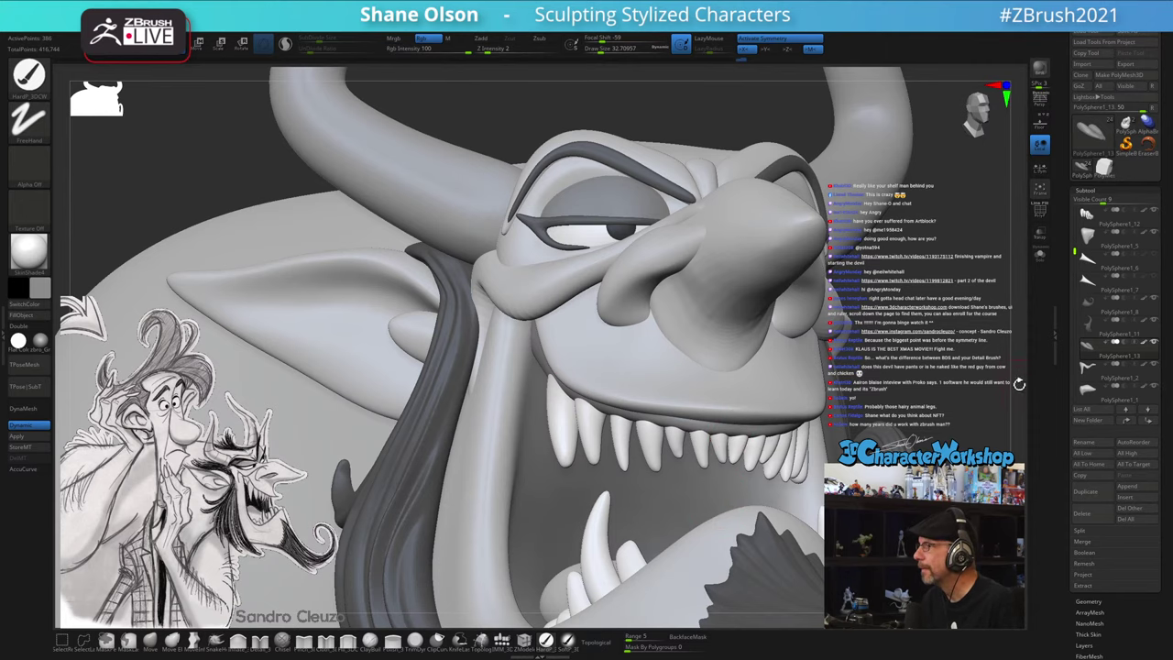
ctrl+right_drag(942, 313, 914, 275)
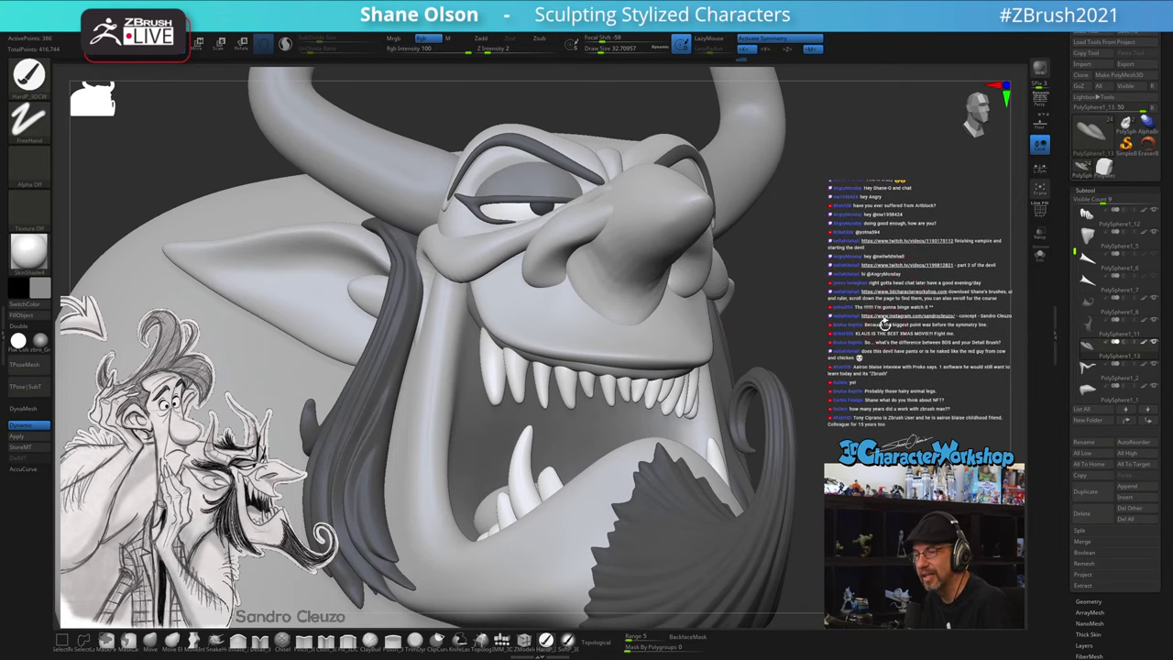
right_drag(902, 295, 881, 307)
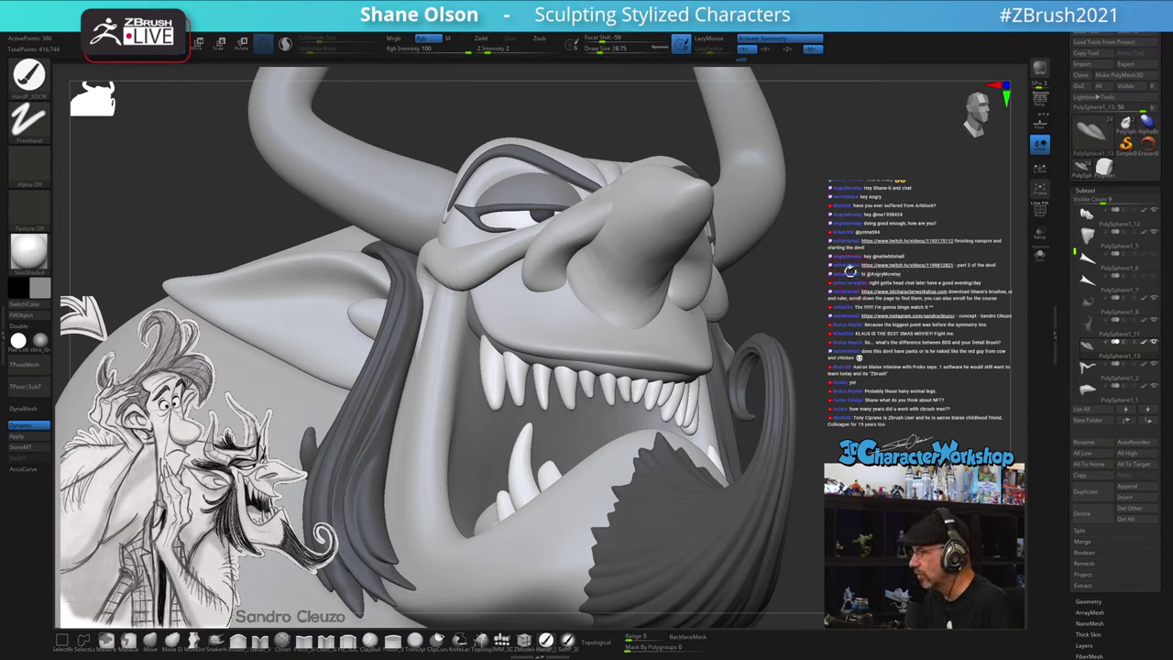
- Show the polyframe, apply the gum's dynamic subdivision and remesh the gum to a lower density
key(shift+f)
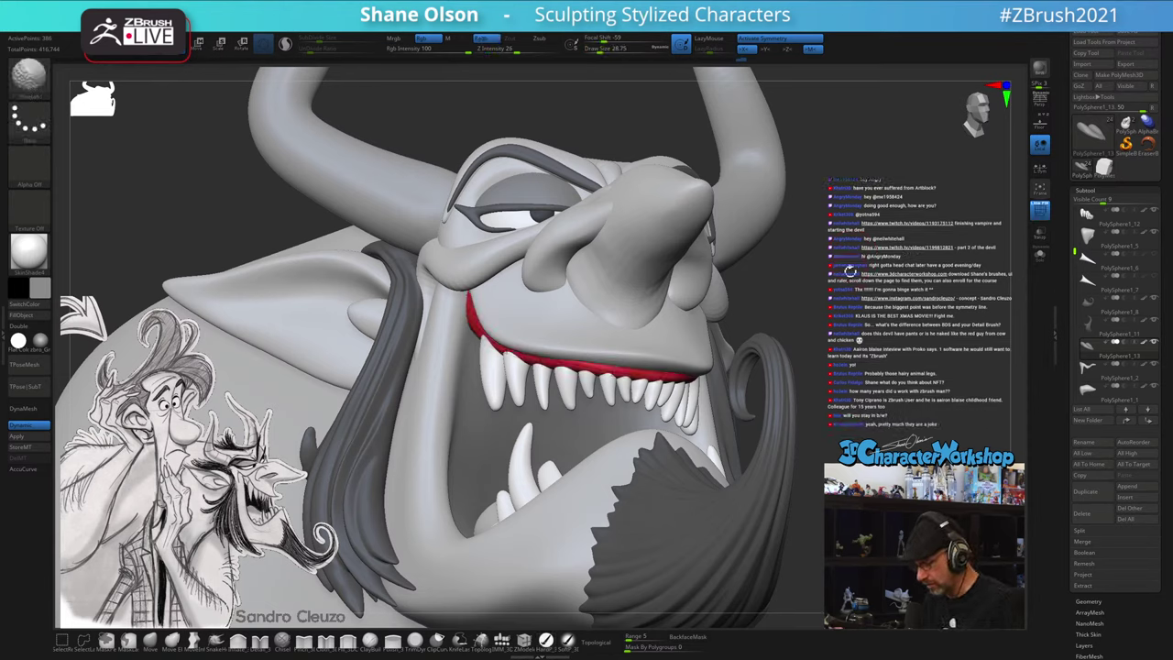
key(shift)
ctrl+right_drag(586, 366, 655, 343)
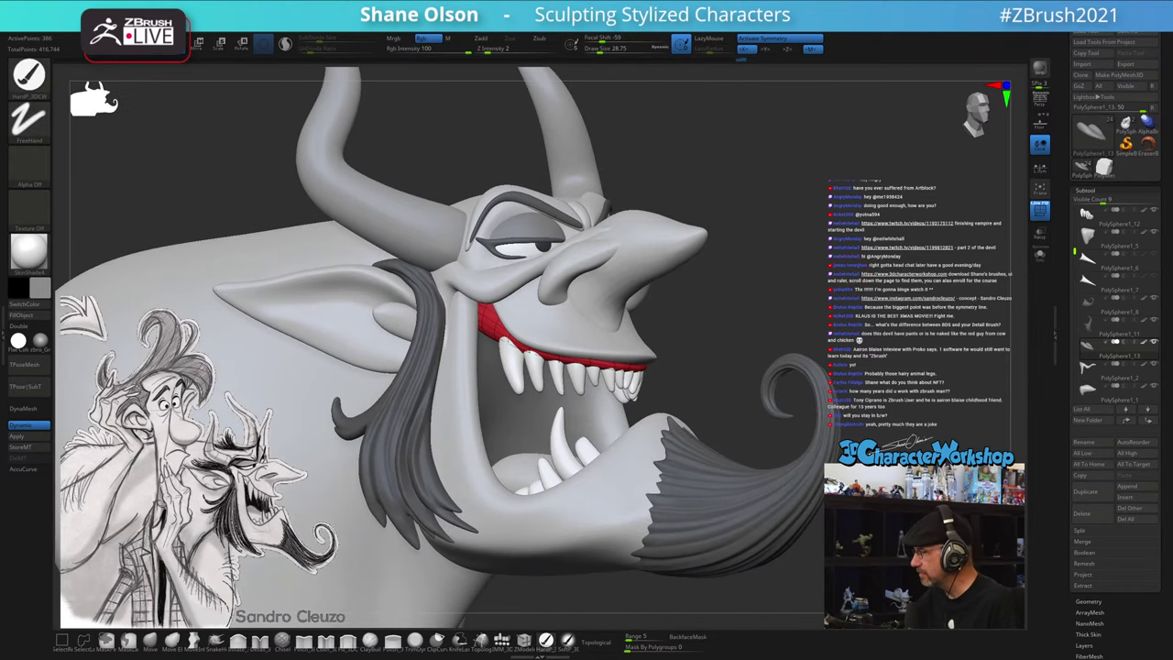
click(27, 435)
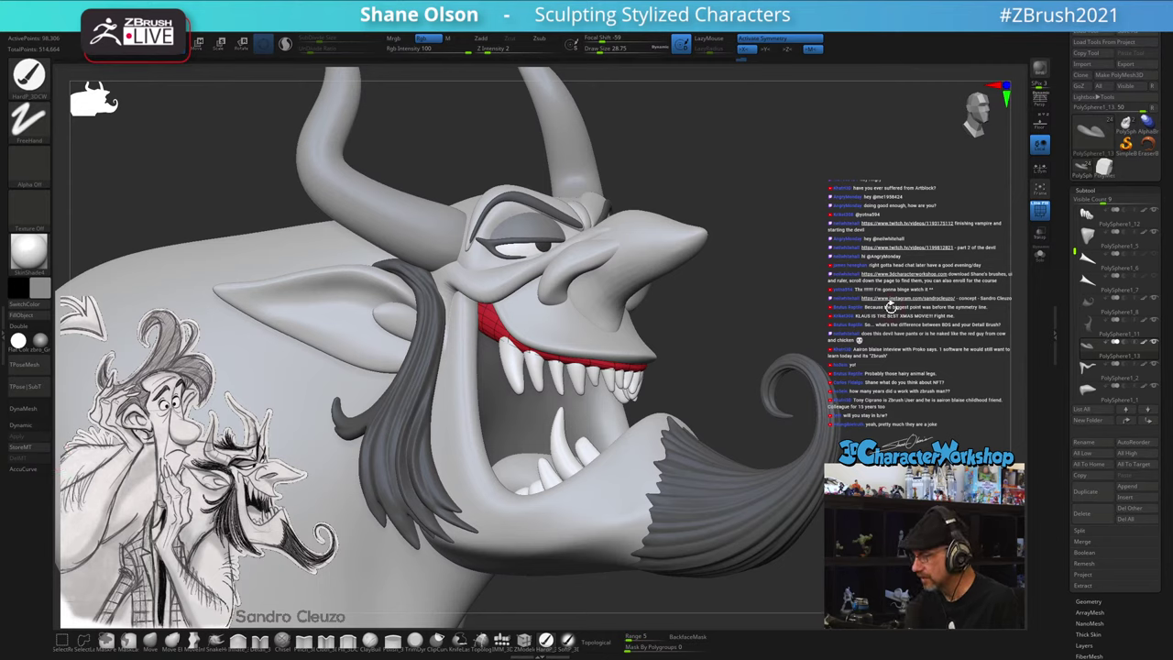
key(space)
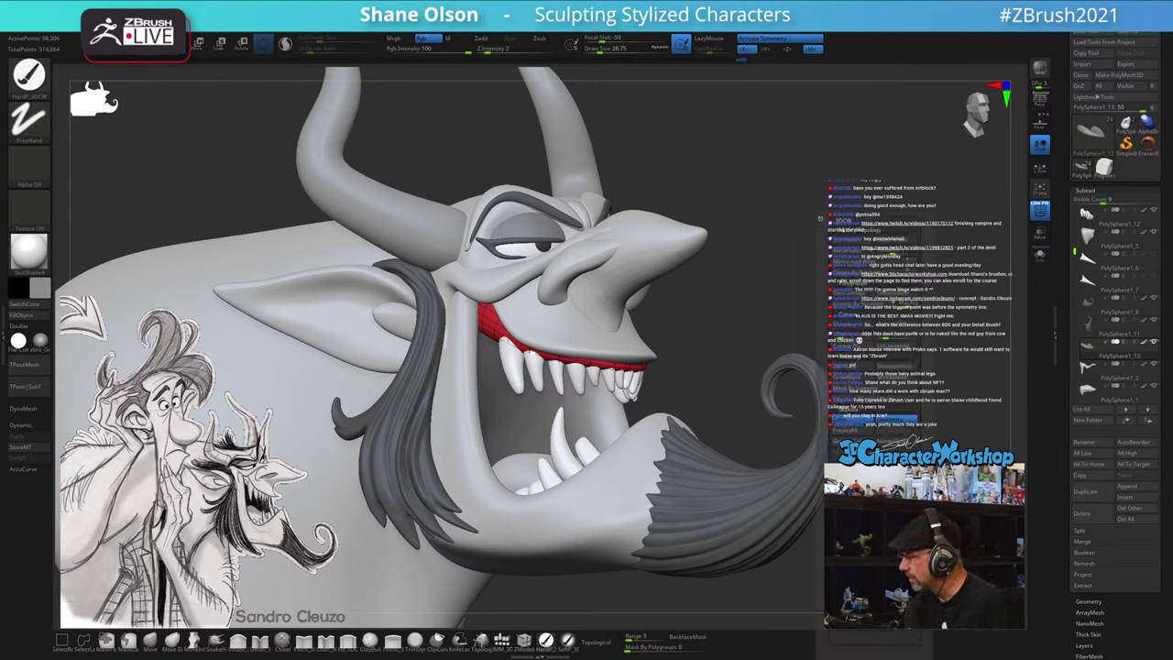
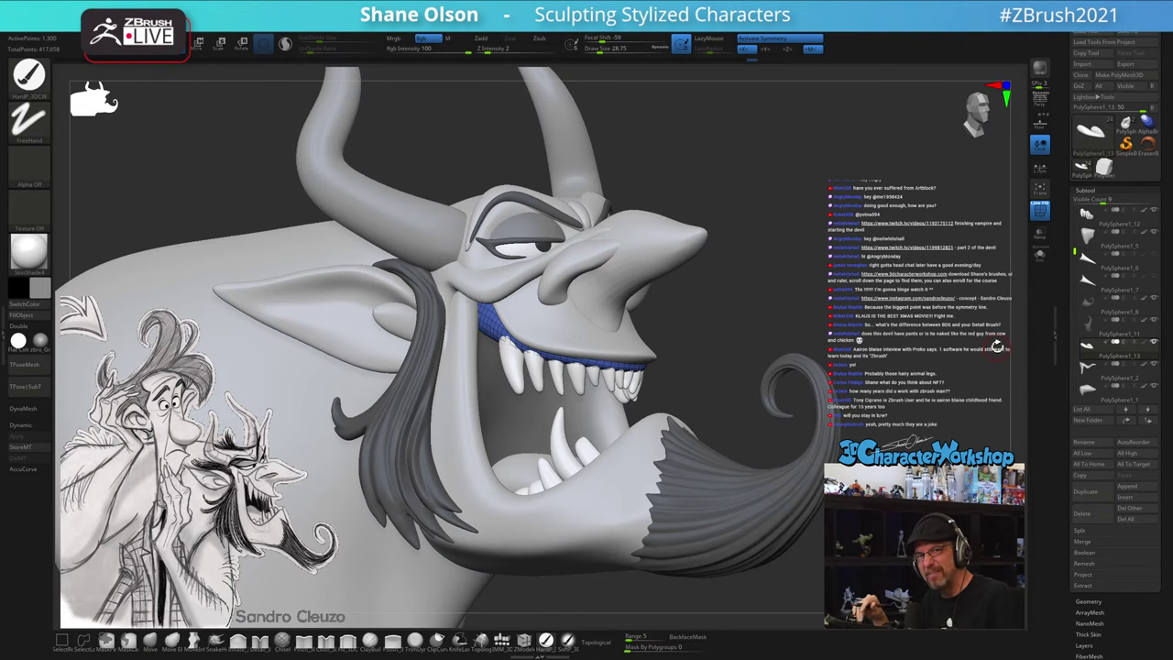
- Examine the remeshed gum from the front and three-quarter view, setting the paint brush's draw size to about 23
shift+drag(751, 348, 756, 383)
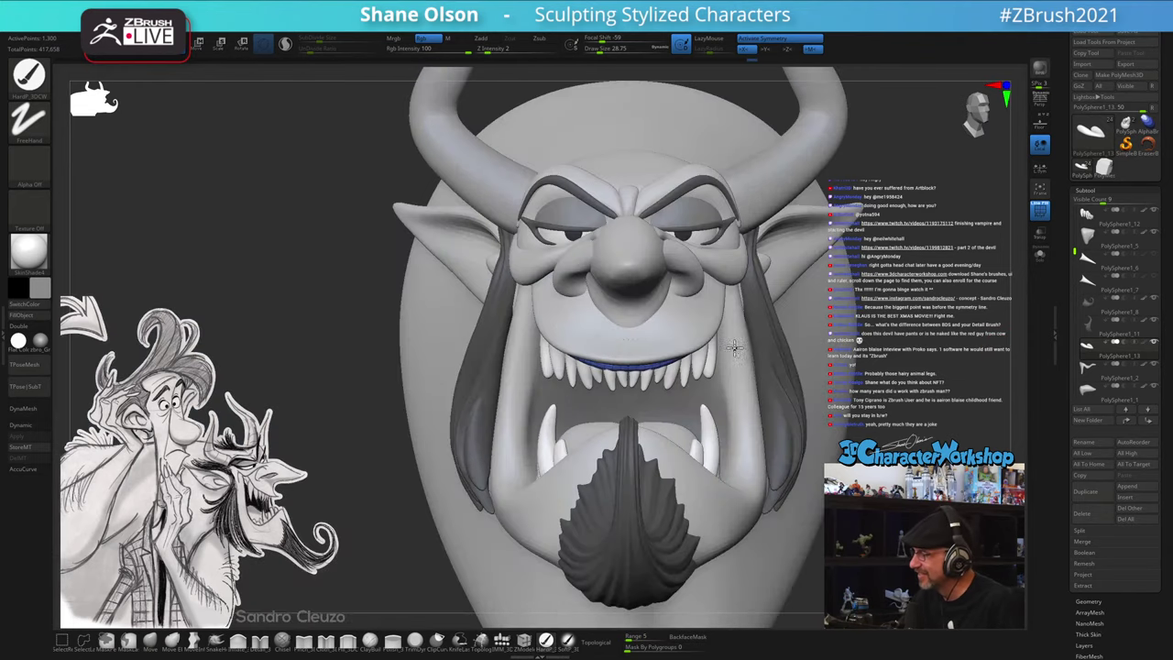
mouse_move(891, 378)
mouse_down()
mouse_move(875, 416)
mouse_move(853, 411)
mouse_up()
key(s)
drag(864, 307, 857, 308)
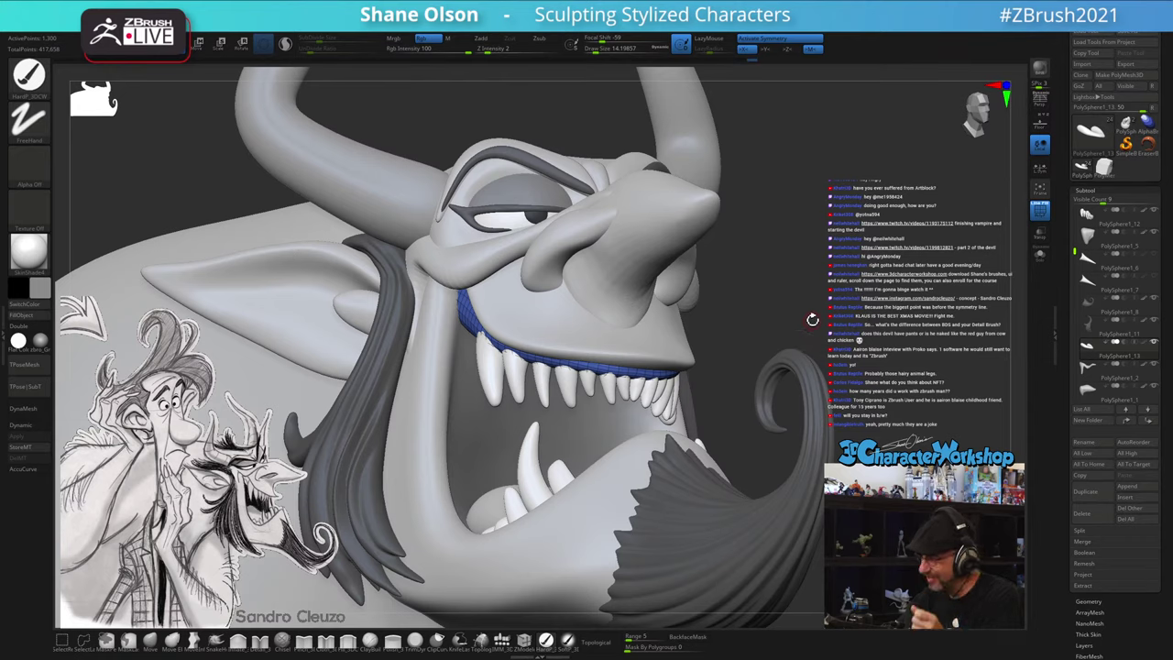
key(s)
drag(853, 368, 856, 367)
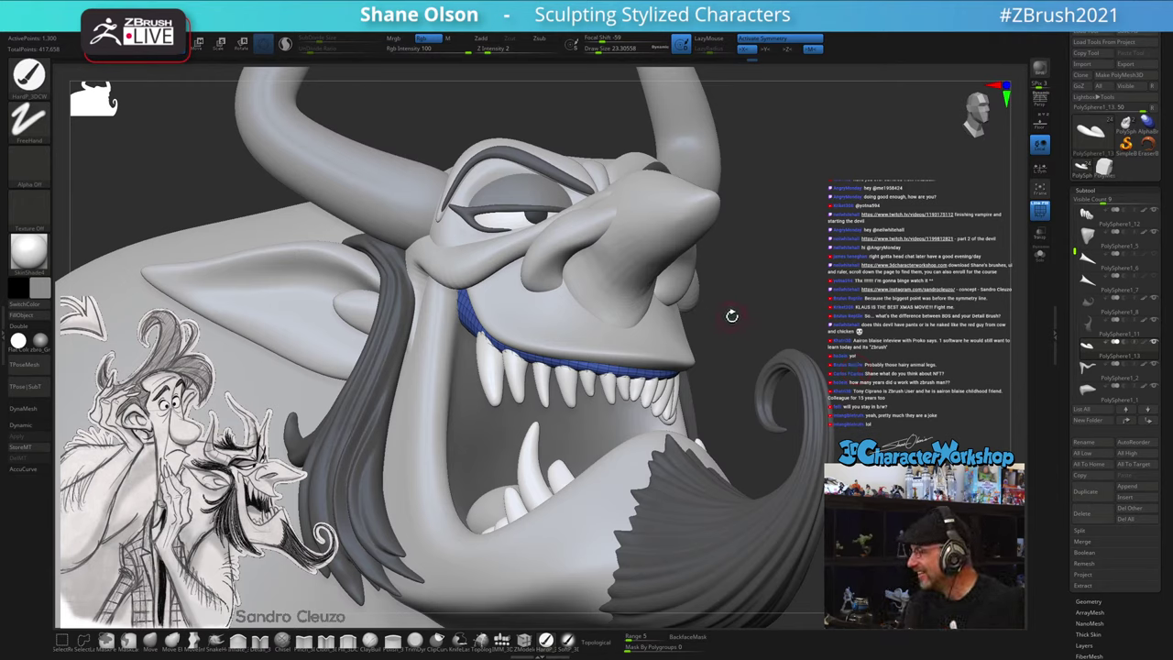
key(x)
key(x)
key(s)
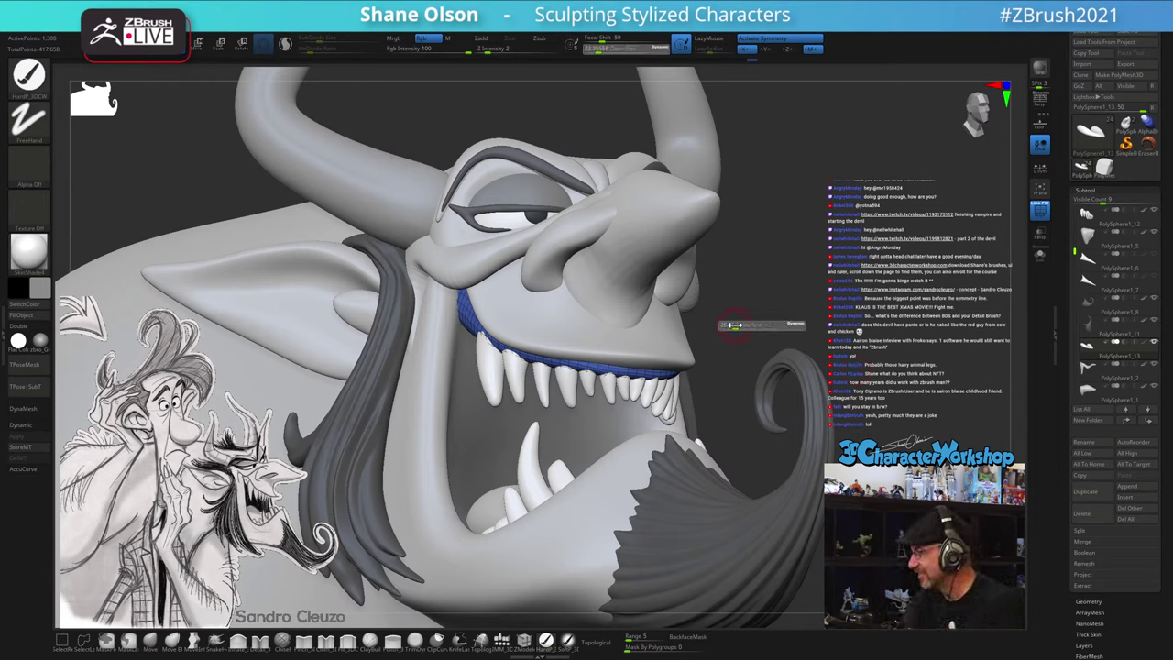
- Shape the gum's lower edge around the upper side teeth using the Move brush at a draw size of about 20
click(152, 640)
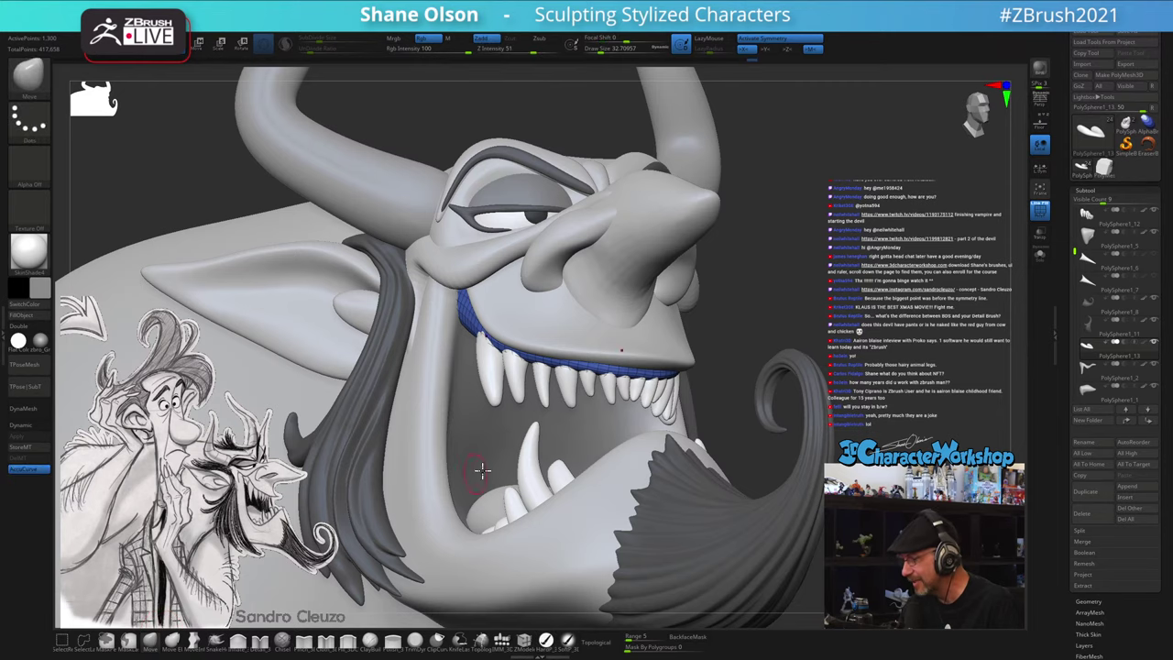
mouse_move(634, 350)
right_down()
mouse_move(619, 344)
mouse_move(636, 385)
mouse_move(630, 404)
right_up()
key(s)
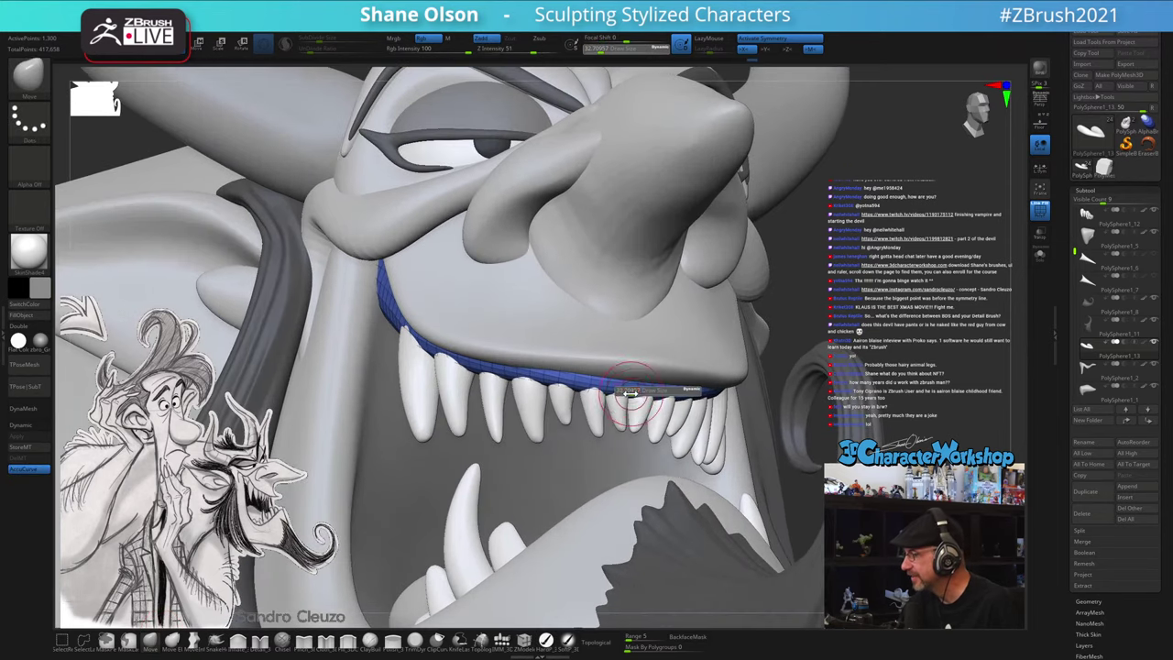
drag(629, 405, 625, 405)
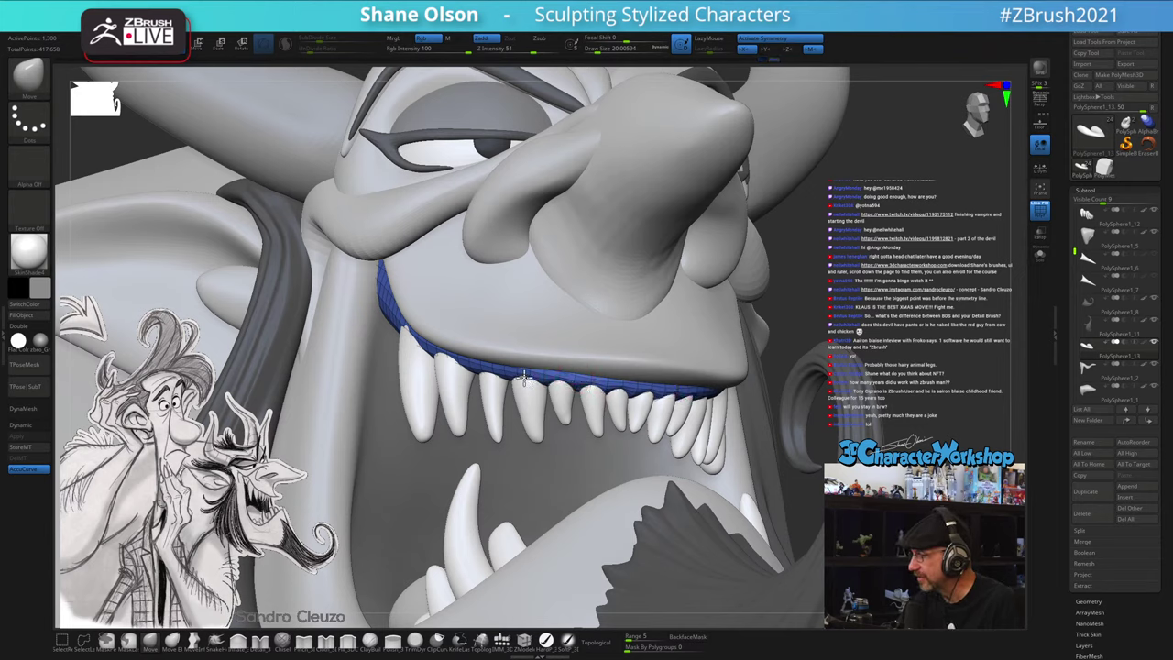
right_drag(553, 349, 600, 352)
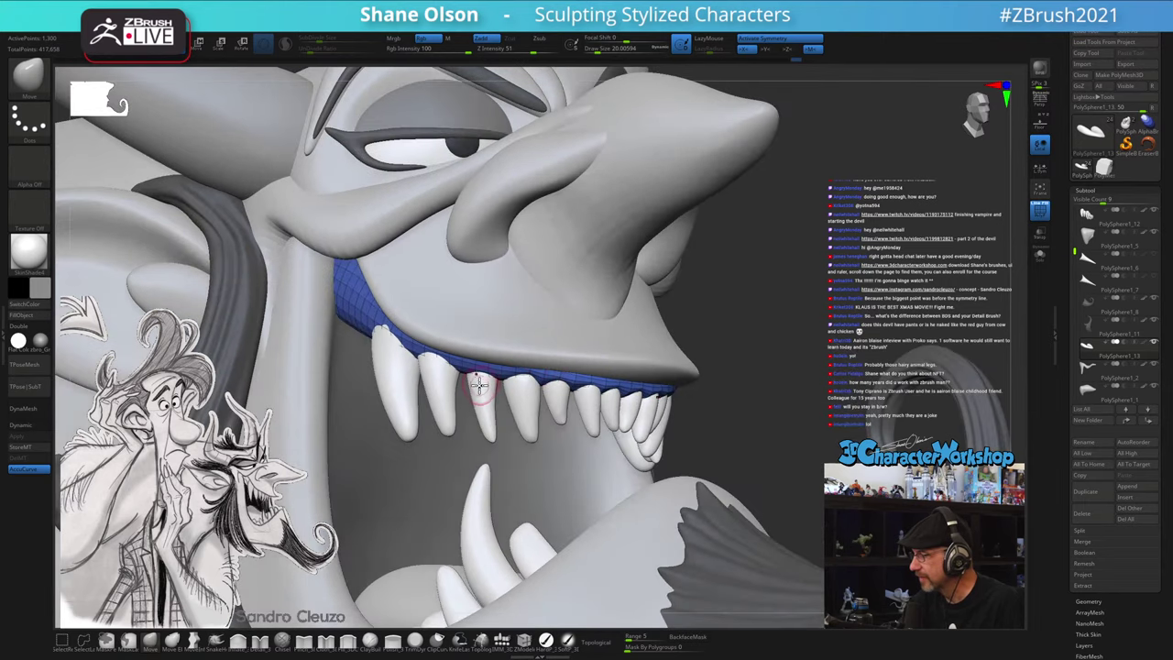
drag(480, 378, 507, 373)
- Nudge the gum's lower edge upward around the second side tooth using the Move brush at a draw size of about 29
key(bracketright)
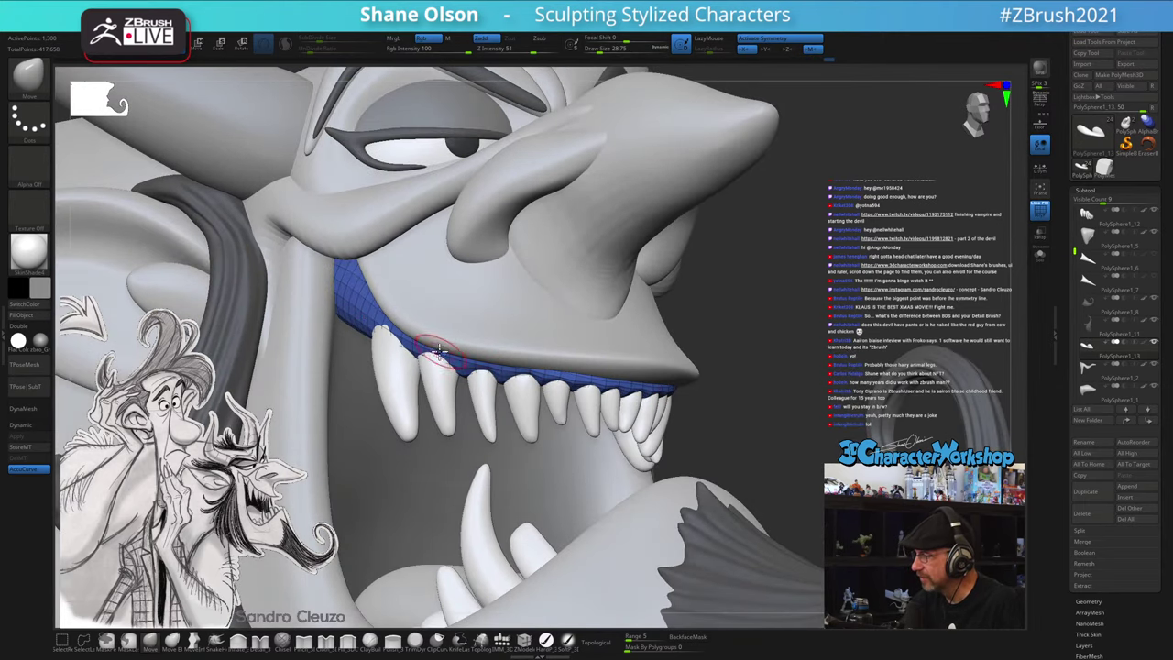
right_drag(439, 365, 434, 374)
drag(434, 366, 431, 357)
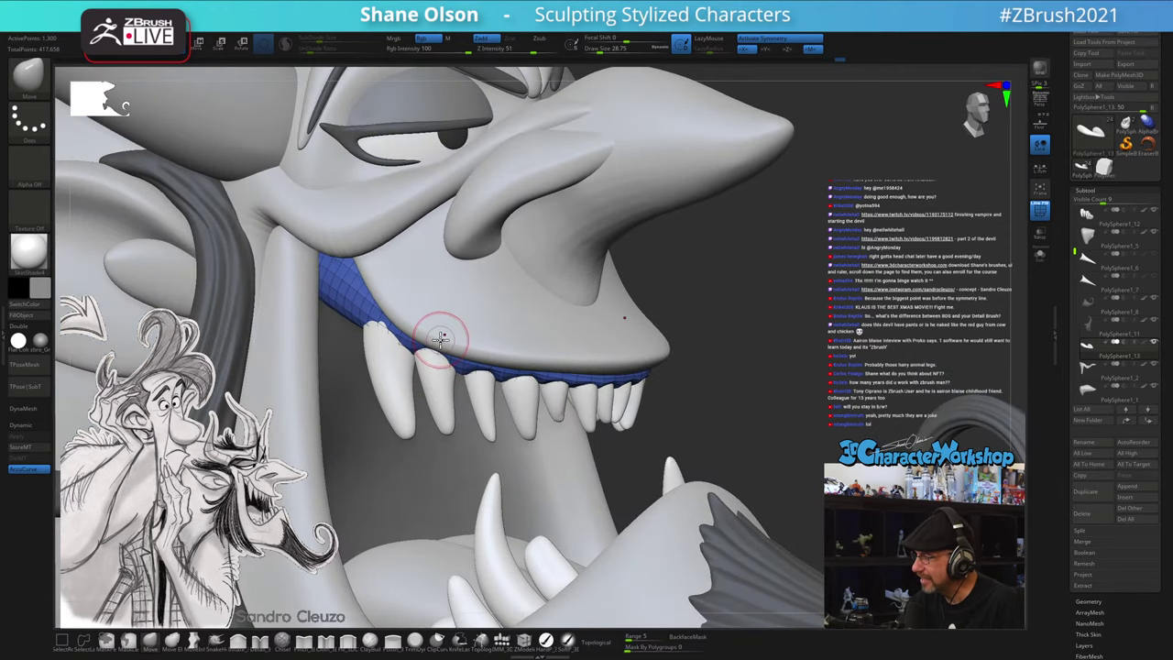
right_drag(441, 339, 445, 327)
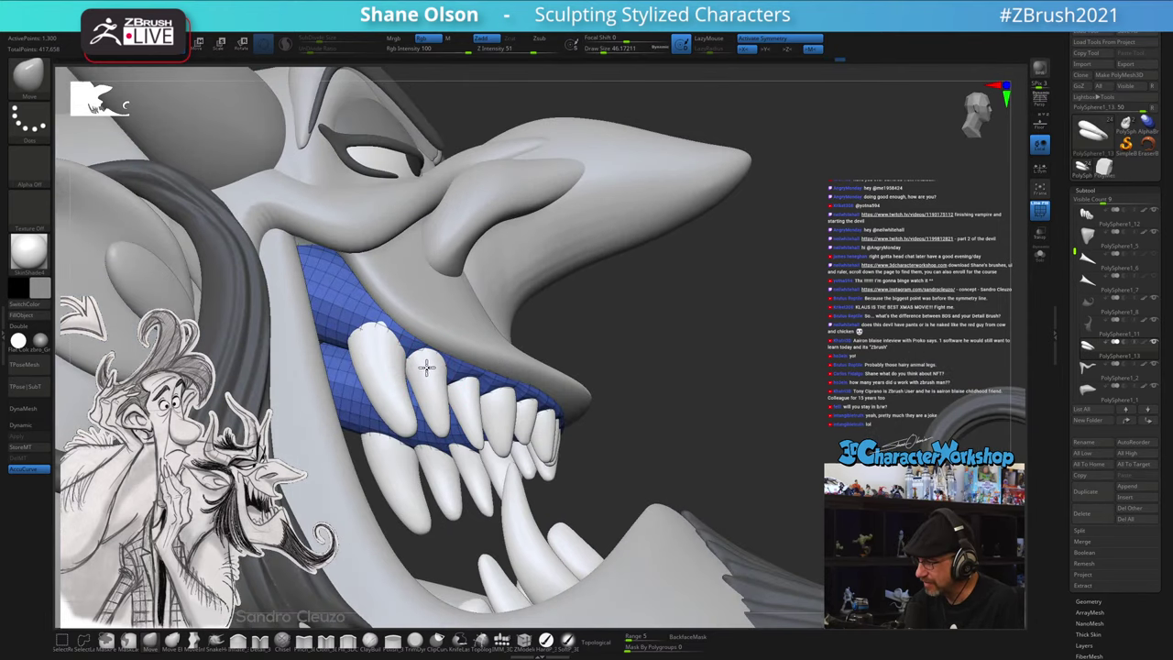
- Select the upper teeth, isolate the second side tooth with a mask and reposition it against the gum using the gizmo
alt+click(443, 389)
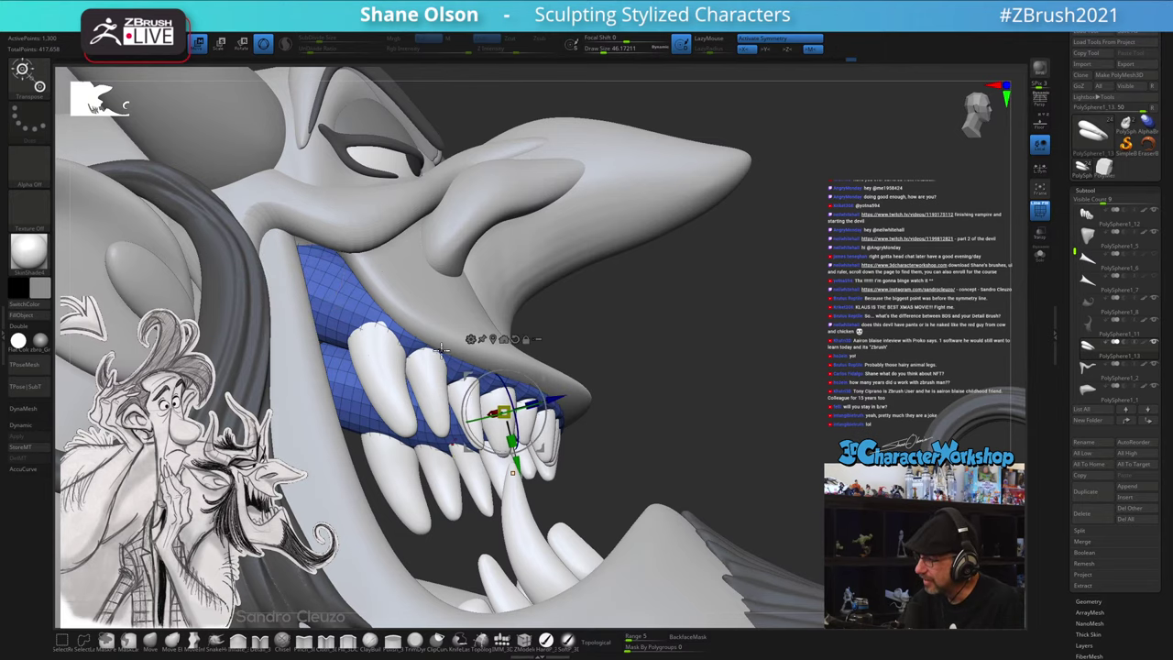
alt+click(437, 385)
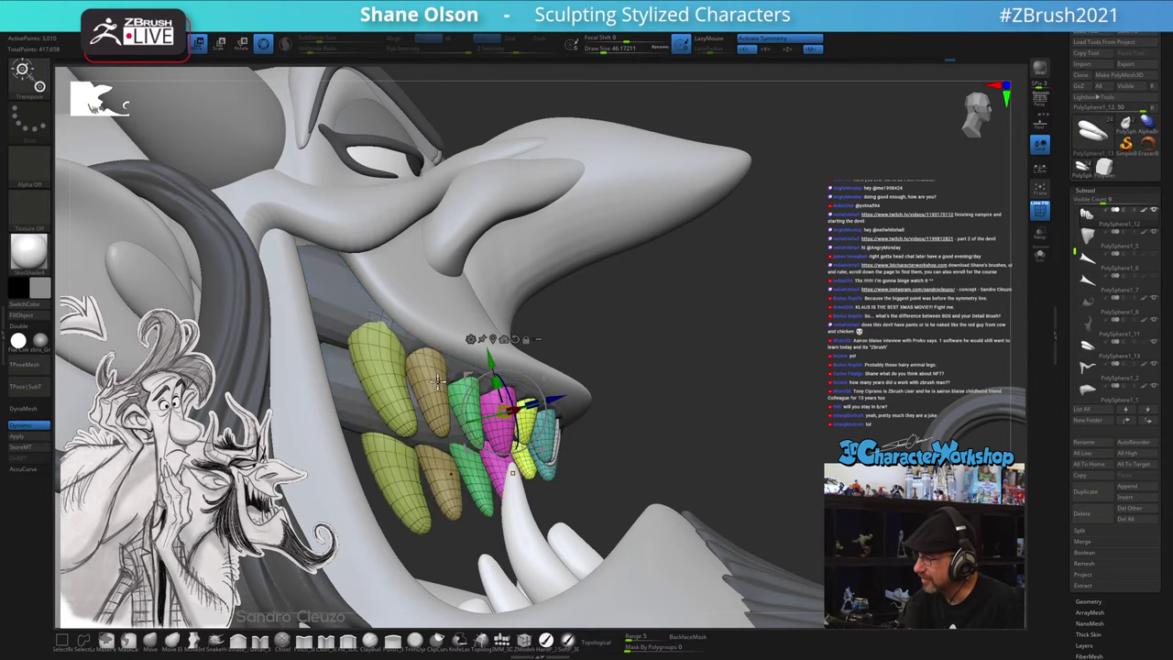
ctrl+click(437, 401)
right_drag(477, 310, 445, 331)
drag(430, 369, 435, 373)
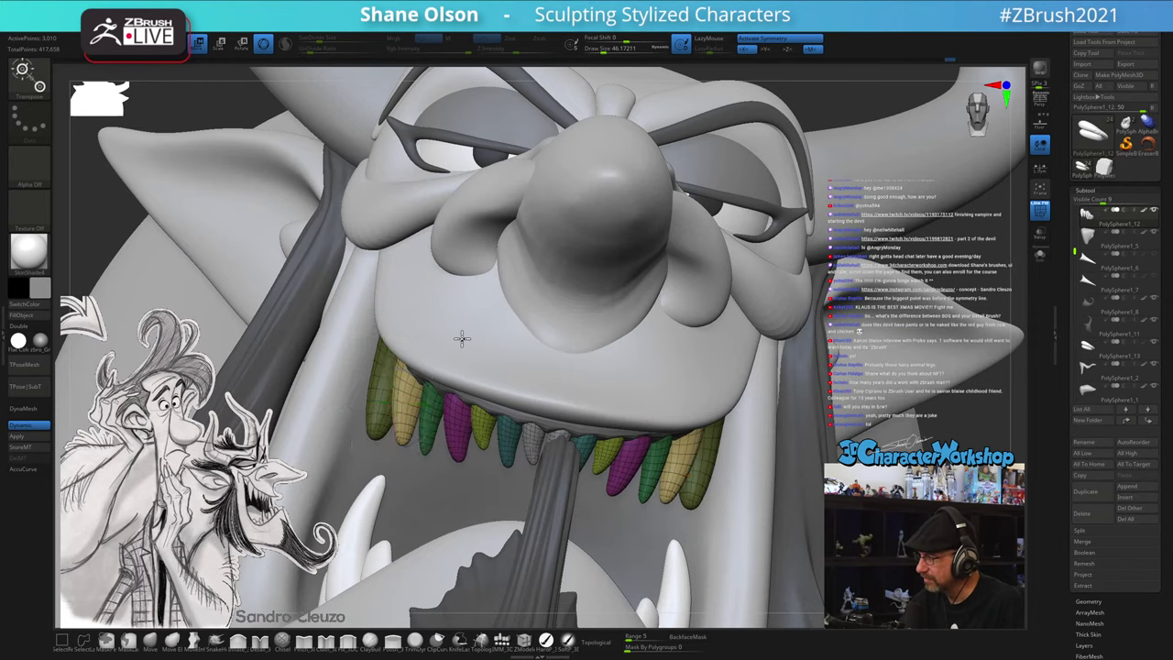
mouse_move(463, 338)
right_down()
mouse_move(489, 343)
mouse_move(478, 338)
right_up()
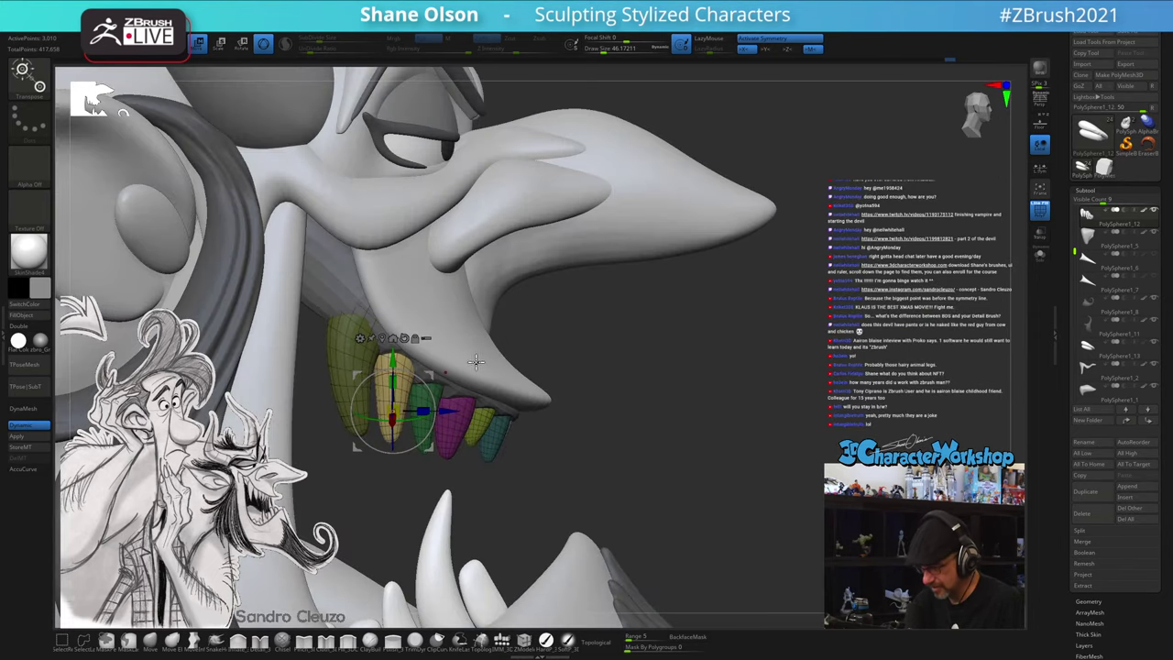
- Reselect the upper gum and return to the Move brush to shape the gum around the rear side teeth
alt+click(351, 281)
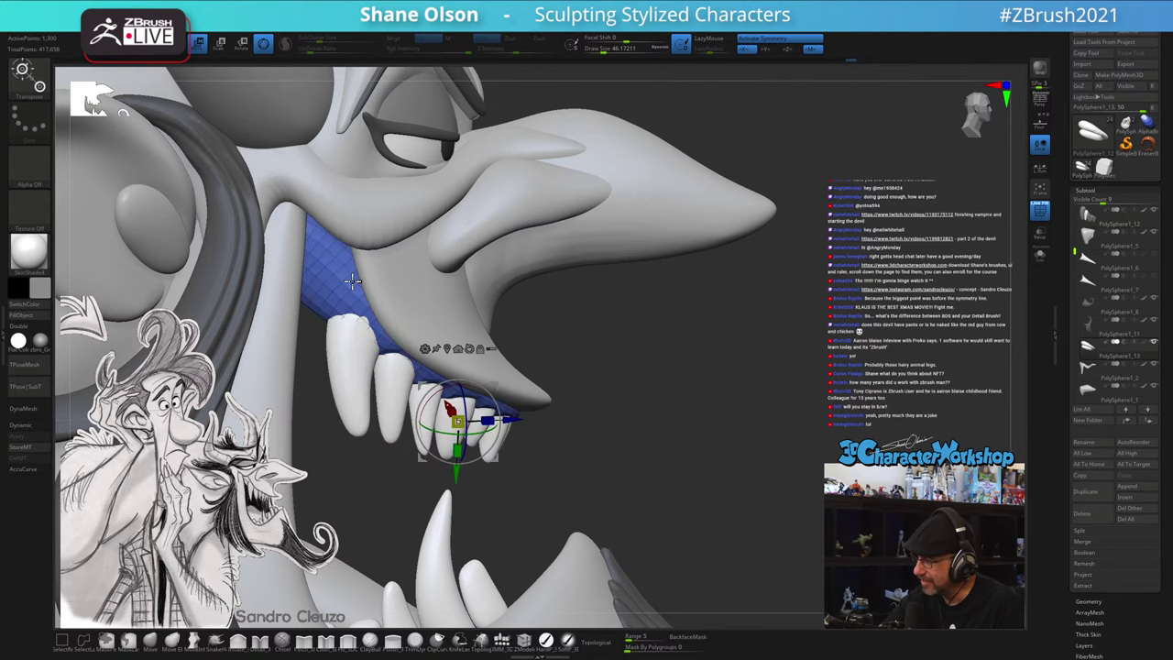
key(q)
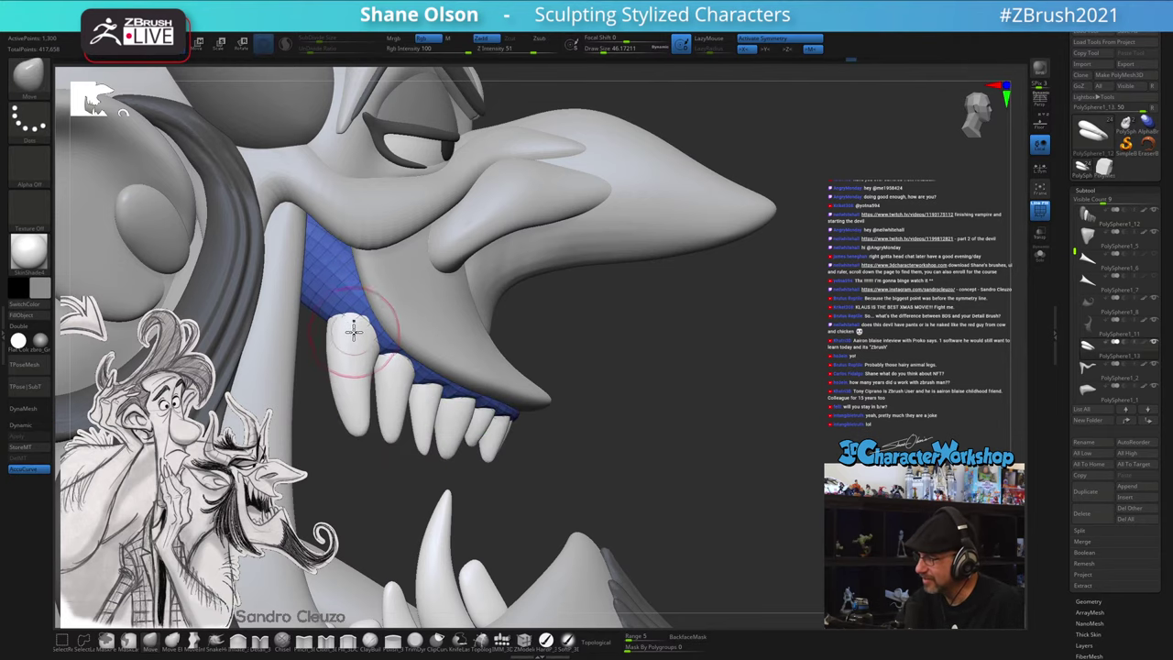
right_drag(365, 266, 366, 319)
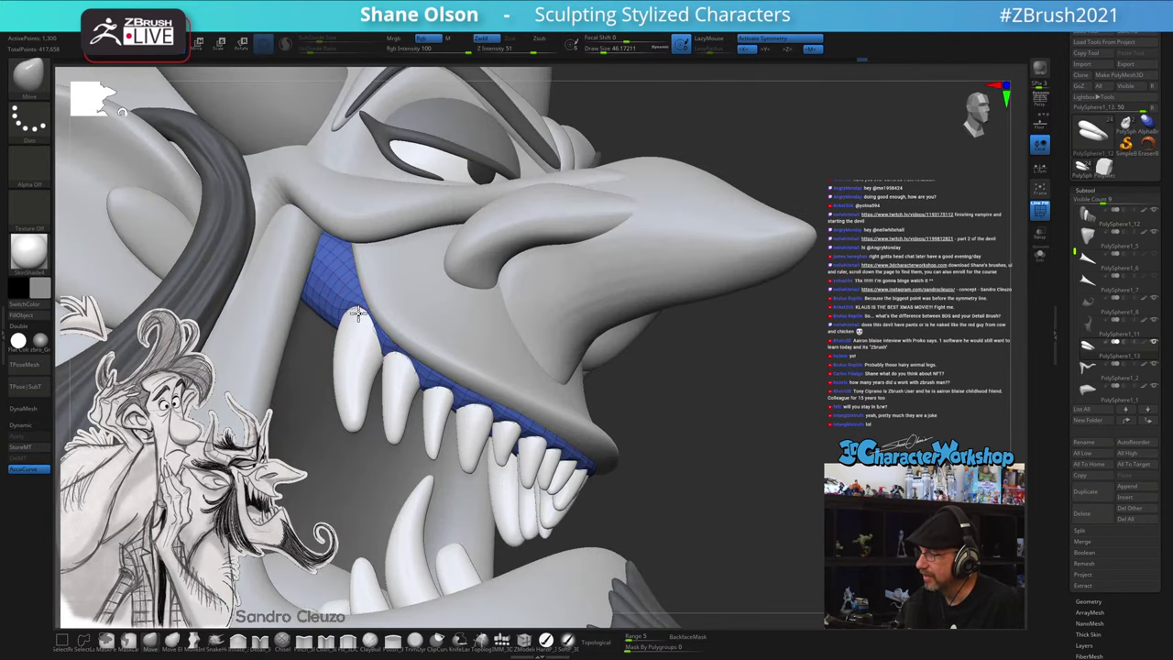
- Pull the back of the upper gum upward above the largest tooth with the Move brush at a draw size of about 62
key(s)
drag(362, 316, 370, 315)
drag(368, 312, 368, 282)
mouse_move(510, 307)
right_down()
mouse_move(553, 319)
mouse_move(526, 328)
mouse_move(586, 371)
mouse_move(707, 419)
mouse_move(694, 417)
mouse_move(714, 397)
right_up()
right_drag(709, 345, 710, 338)
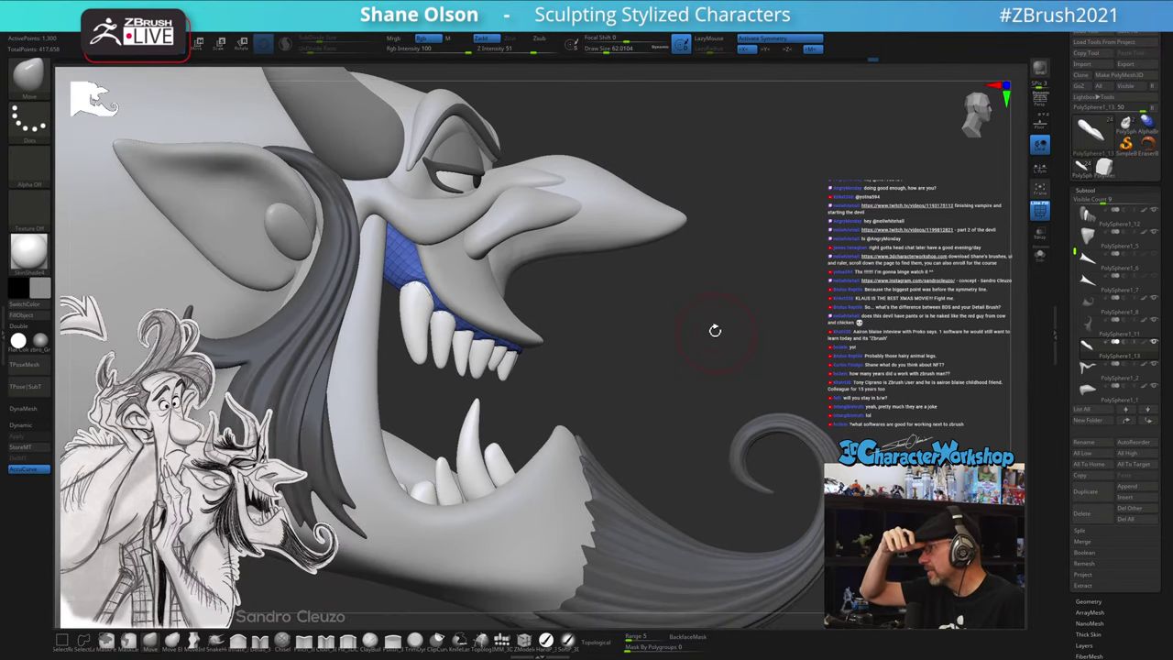
- Enable dynamic subdivision on the upper gum and adjust its back edge behind the largest tooth with the Move brush
key(d)
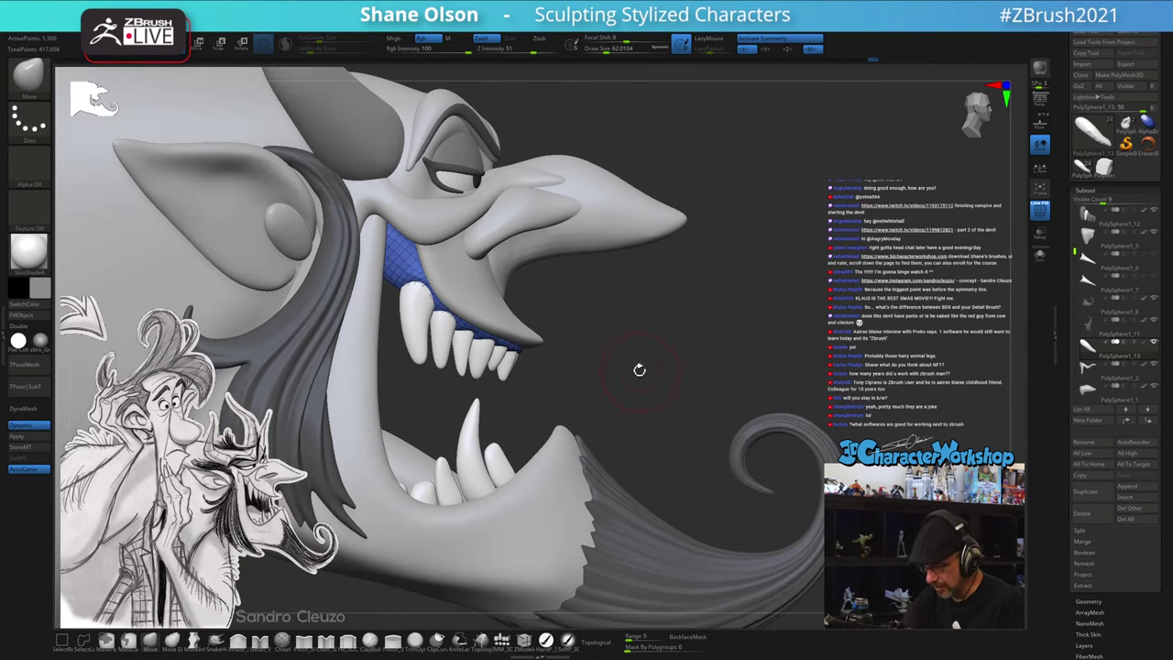
right_drag(640, 360, 644, 396)
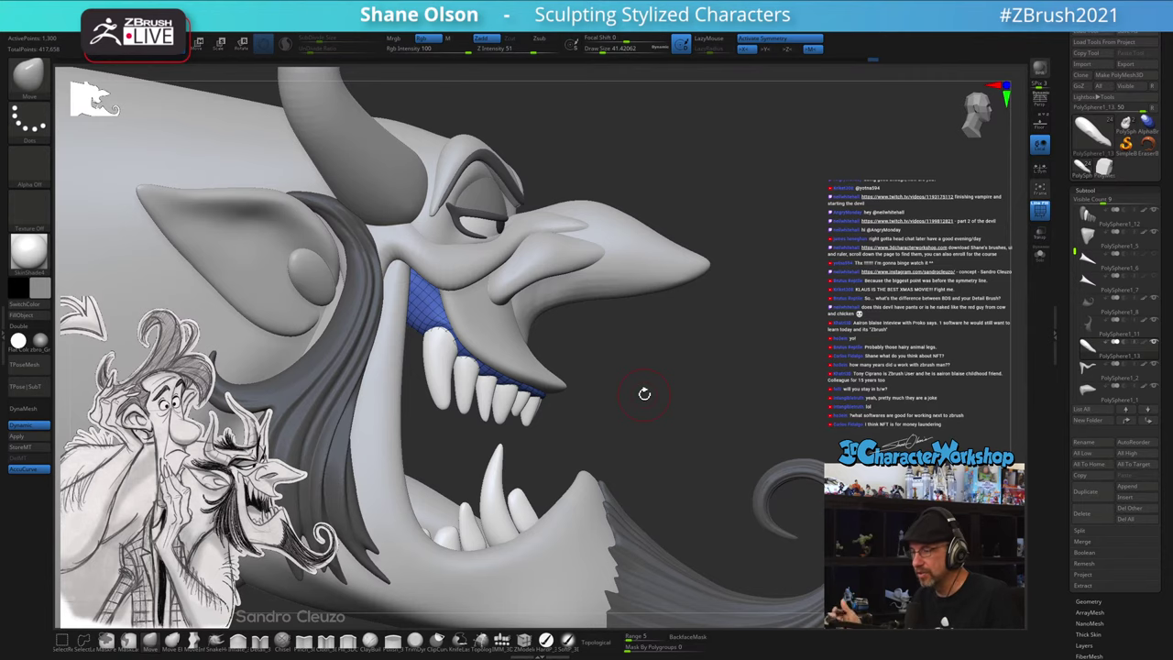
right_drag(643, 376, 607, 358)
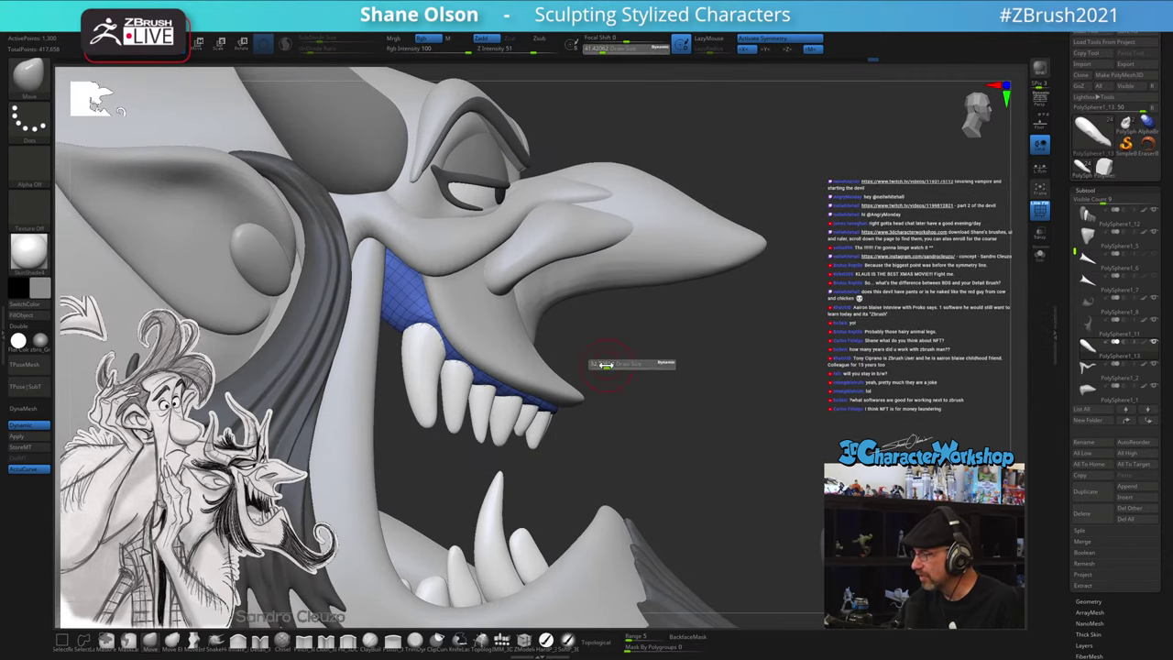
key(s)
drag(390, 314, 394, 314)
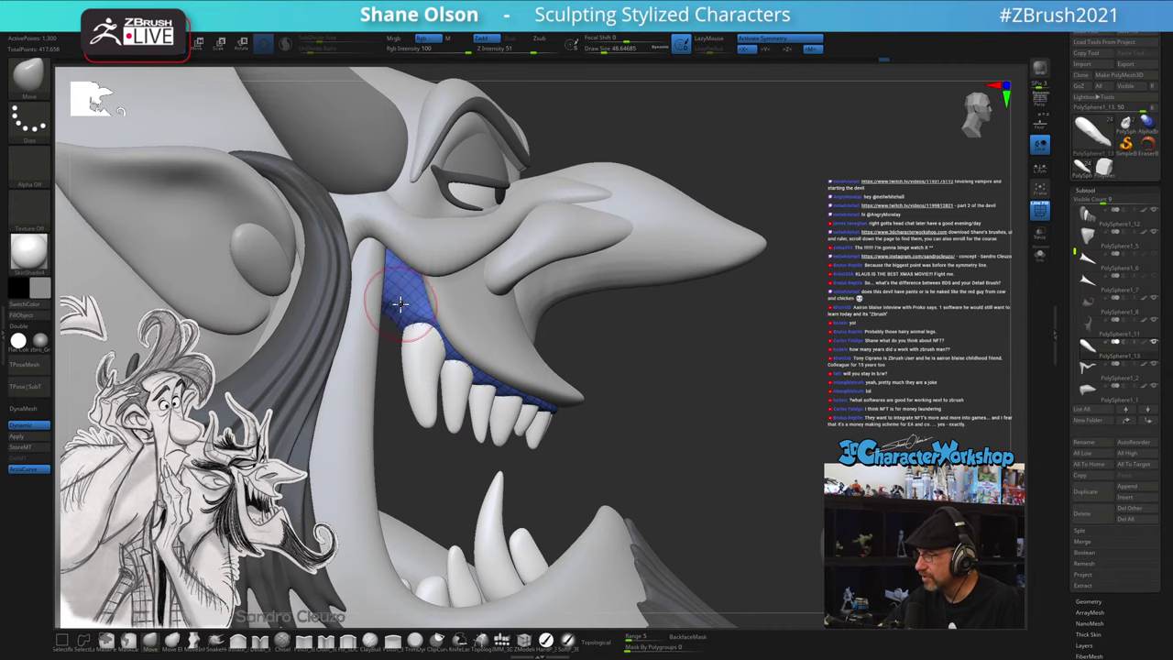
key(s)
drag(388, 311, 396, 305)
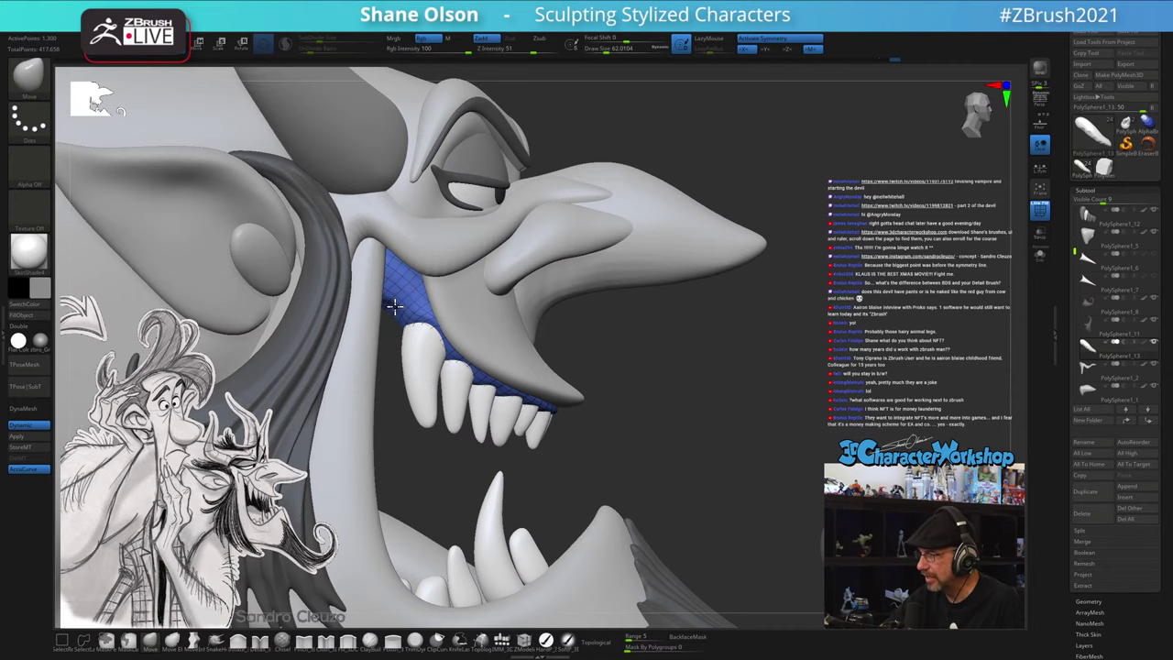
- Fit and smooth the gum edge around the root of the largest upper tooth
mouse_move(645, 413)
mouse_down()
mouse_move(705, 382)
mouse_move(683, 382)
mouse_up()
key(s)
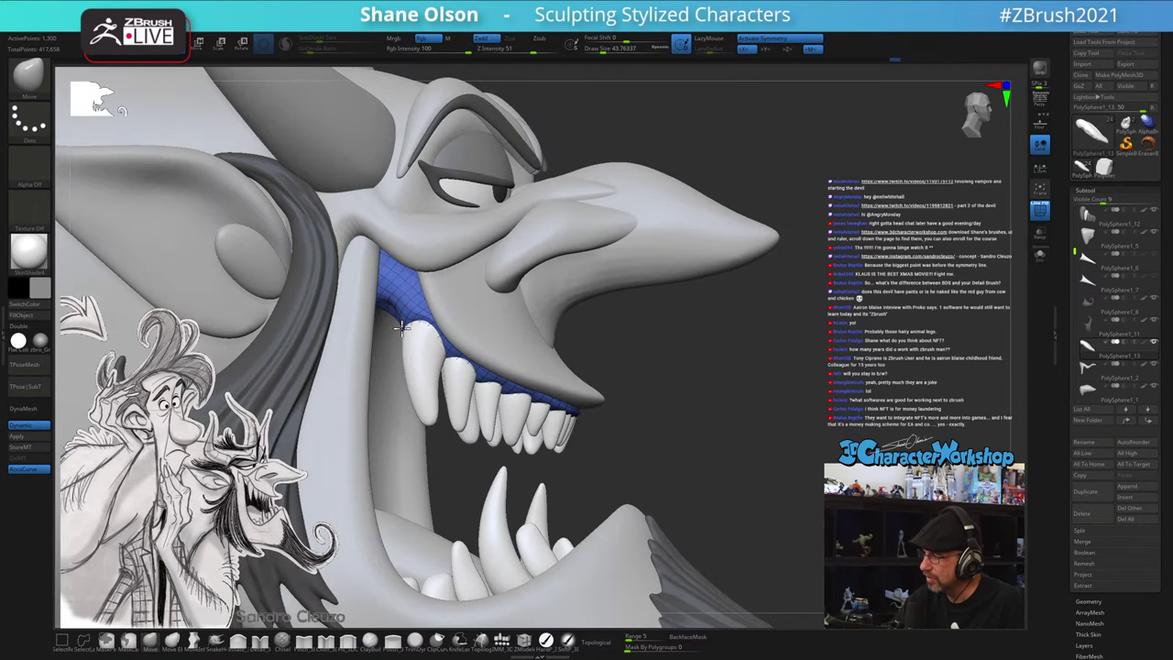
key(])
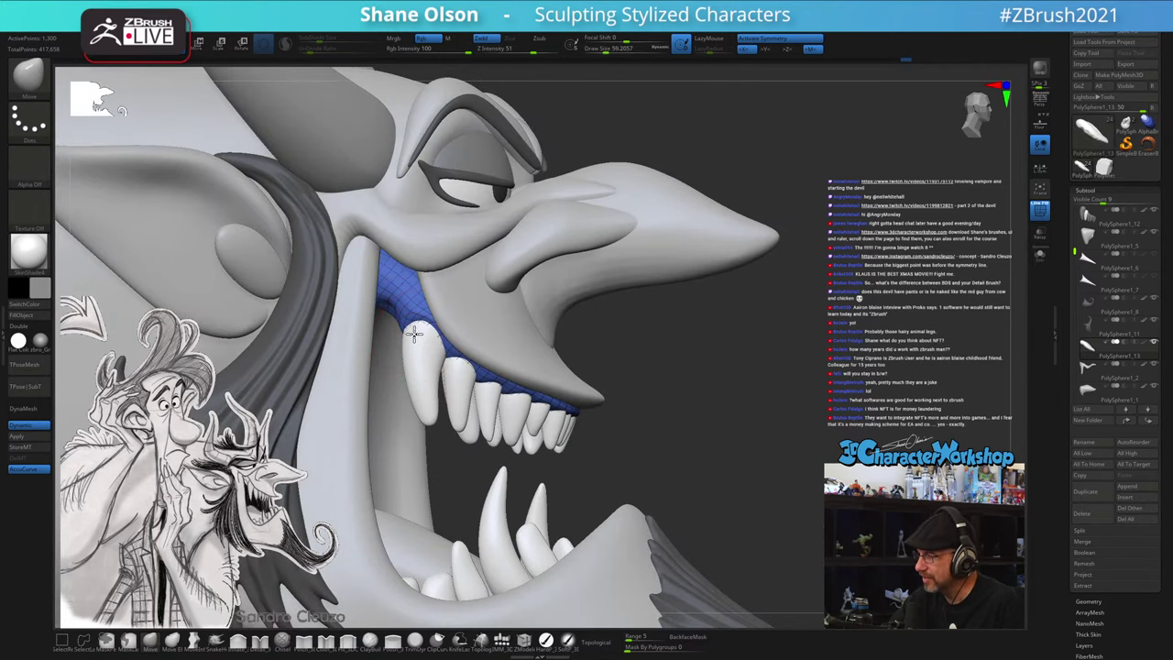
drag(414, 334, 409, 339)
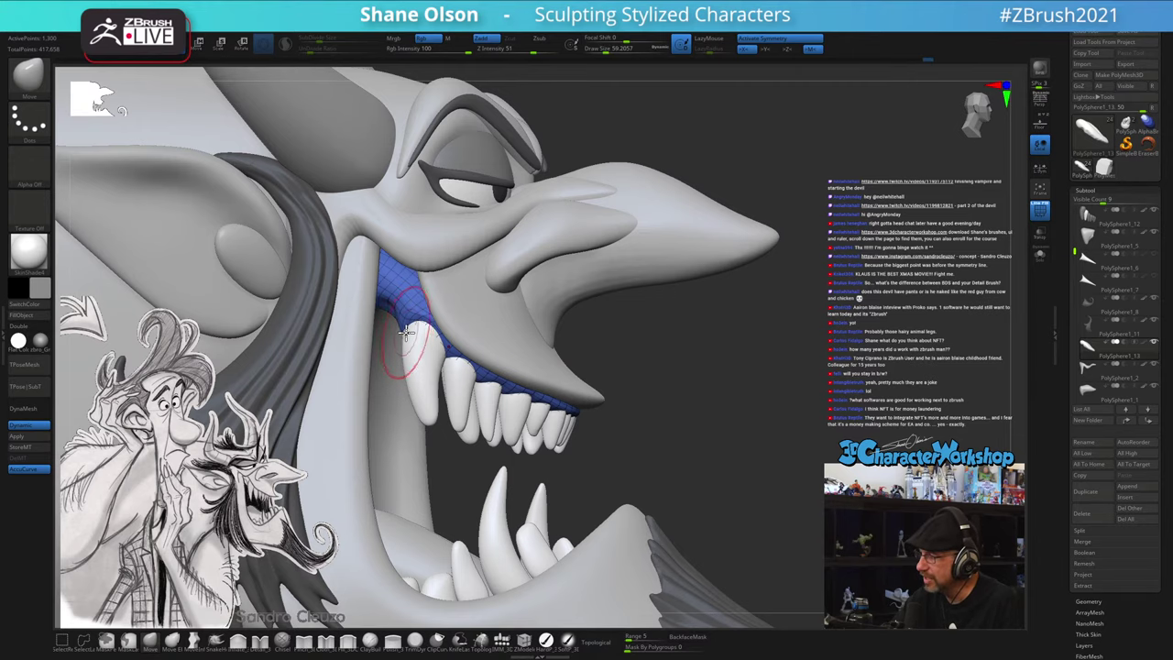
key(])
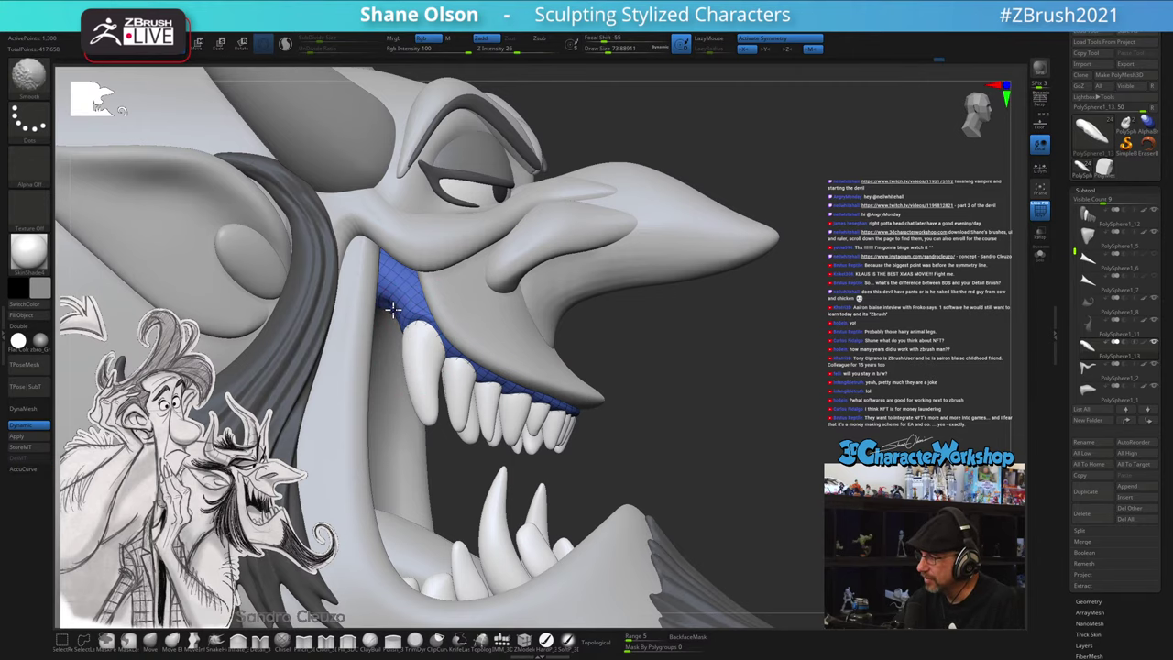
- Adjust the gumline along the upper front teeth with a smaller Move brush and turn off the wireframe display
mouse_move(670, 384)
mouse_down()
mouse_move(688, 425)
mouse_move(706, 392)
mouse_up()
key(s)
key(s)
key(s)
key([)
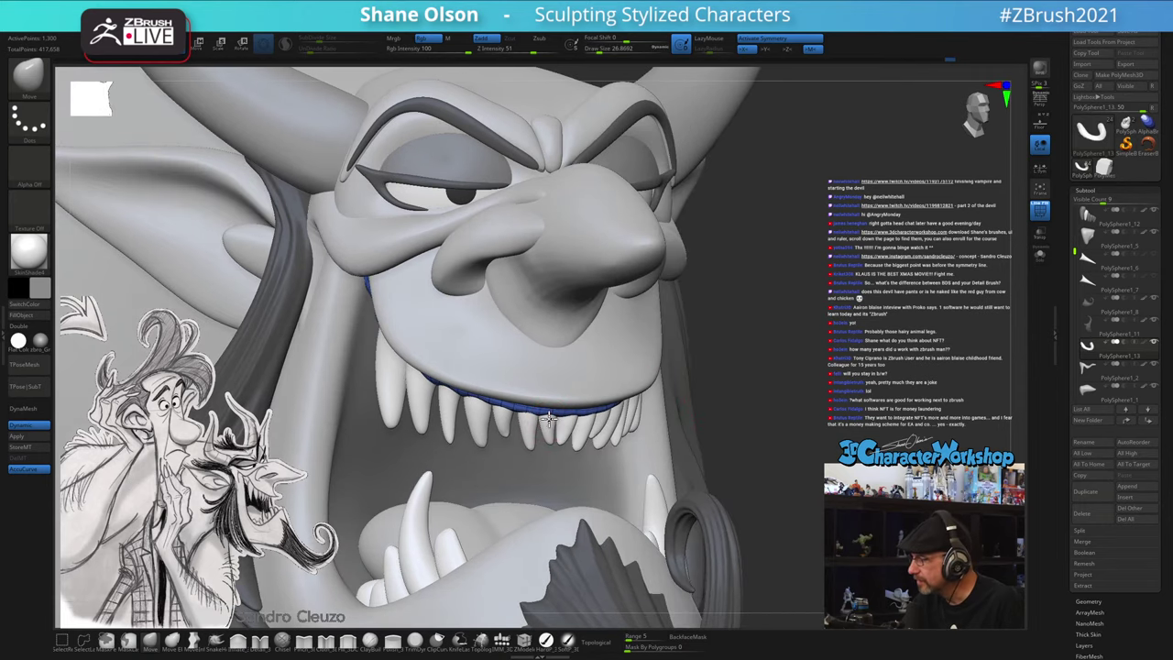
shift+drag(784, 391, 782, 393)
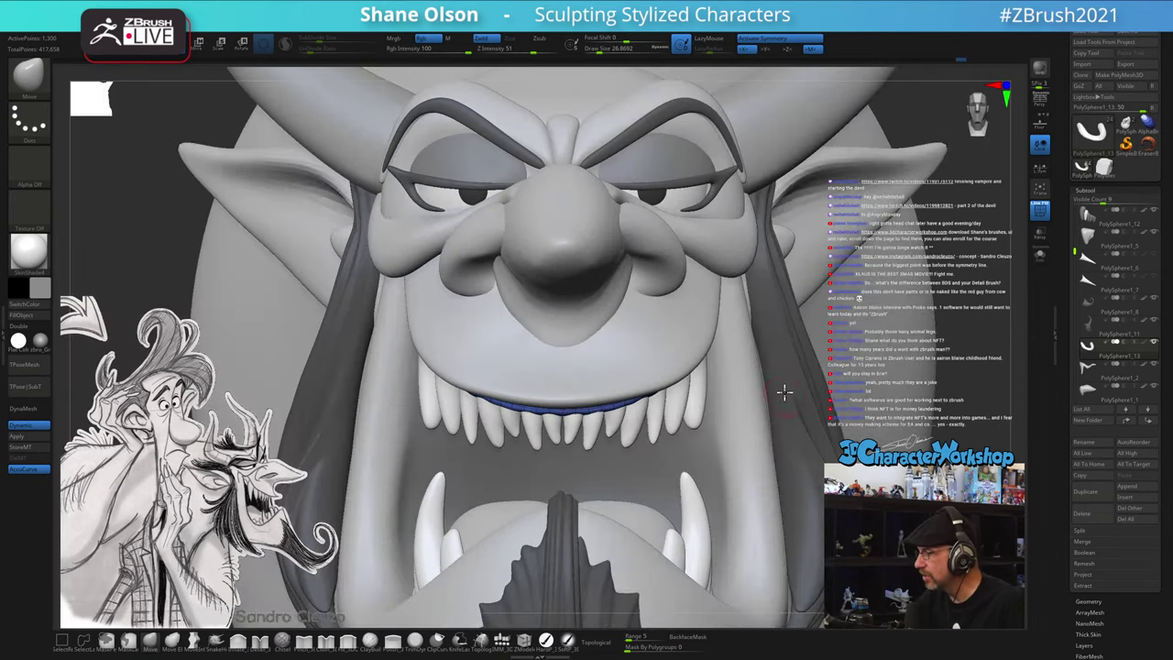
key(shift+f)
- Examine the devil's head, teeth and gums from three-quarter and side angles
ctrl+right_drag(725, 450, 675, 446)
drag(673, 447, 758, 363)
key(])
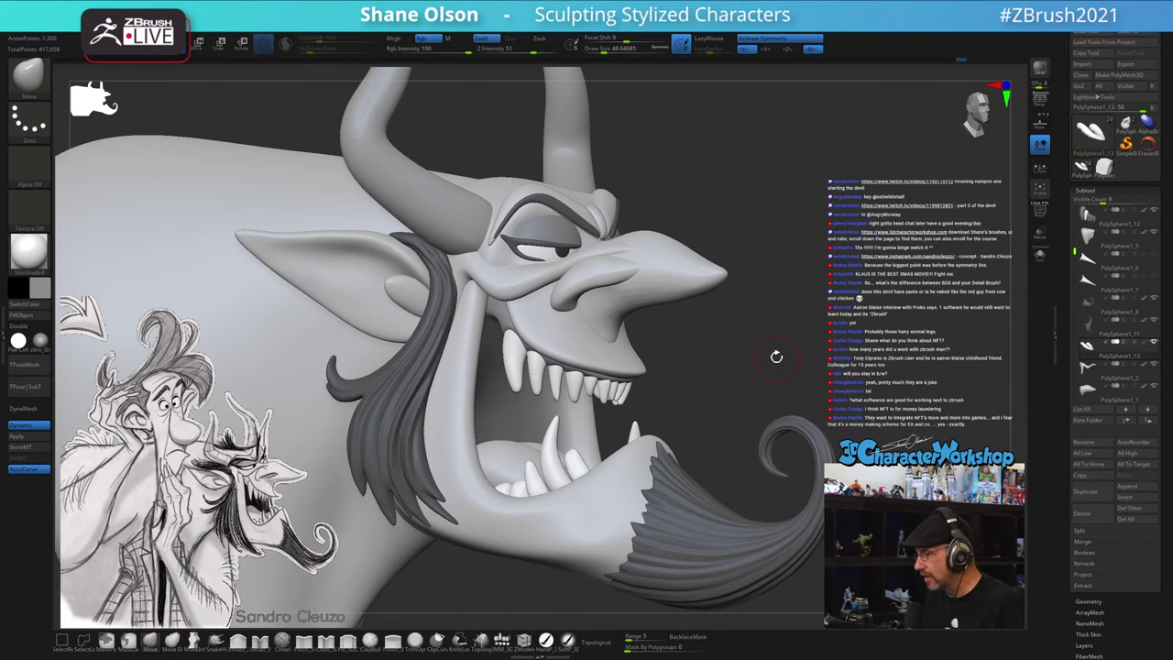
mouse_move(759, 364)
mouse_down()
mouse_move(748, 366)
mouse_move(777, 353)
mouse_up()
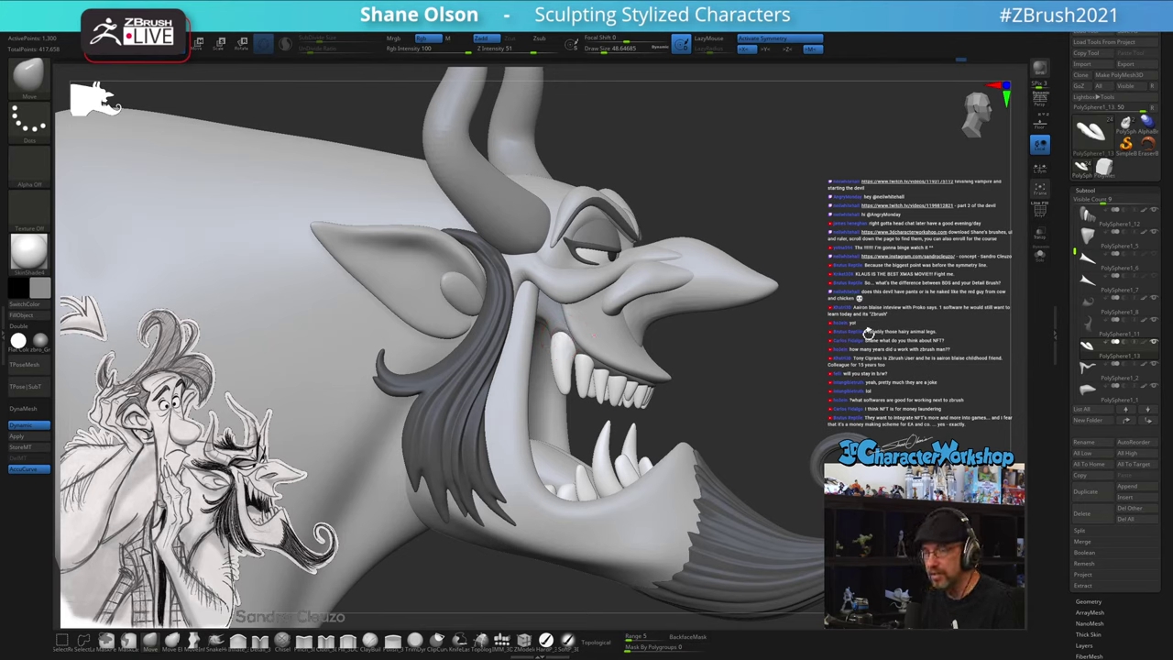
key(])
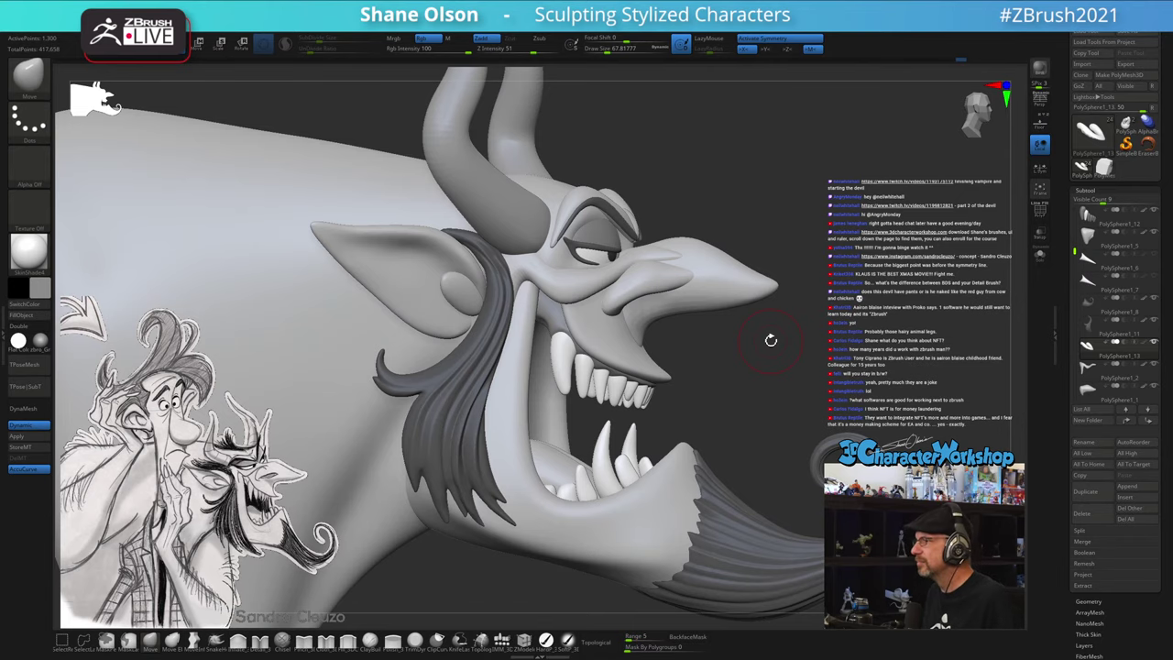
drag(859, 313, 860, 326)
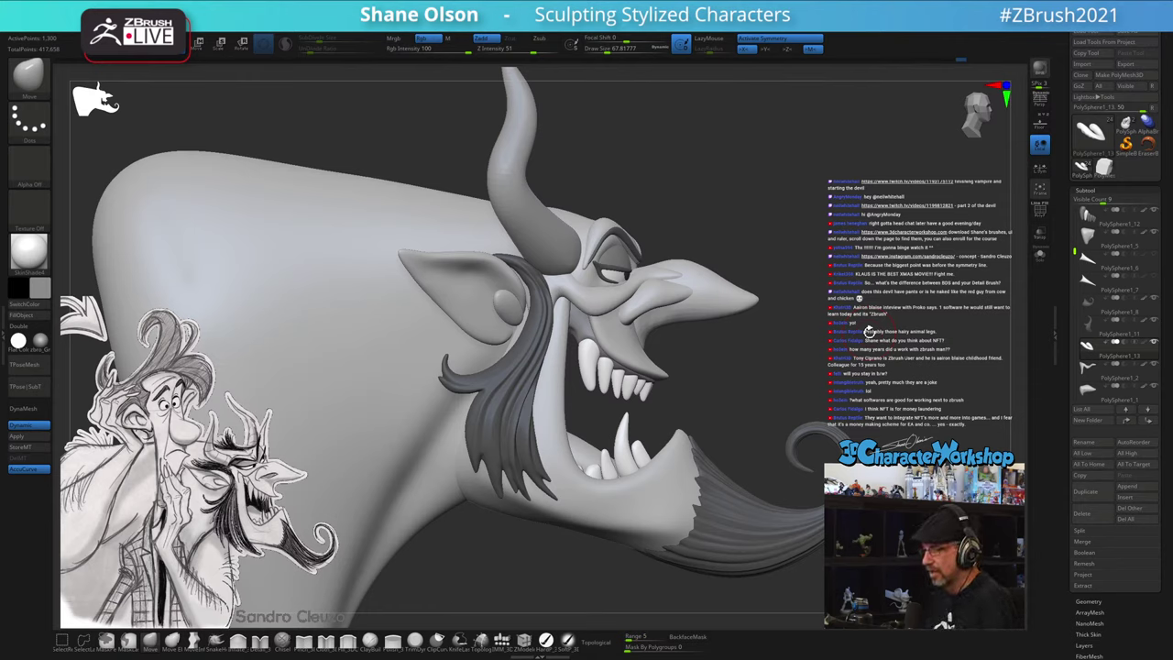
drag(847, 338, 788, 333)
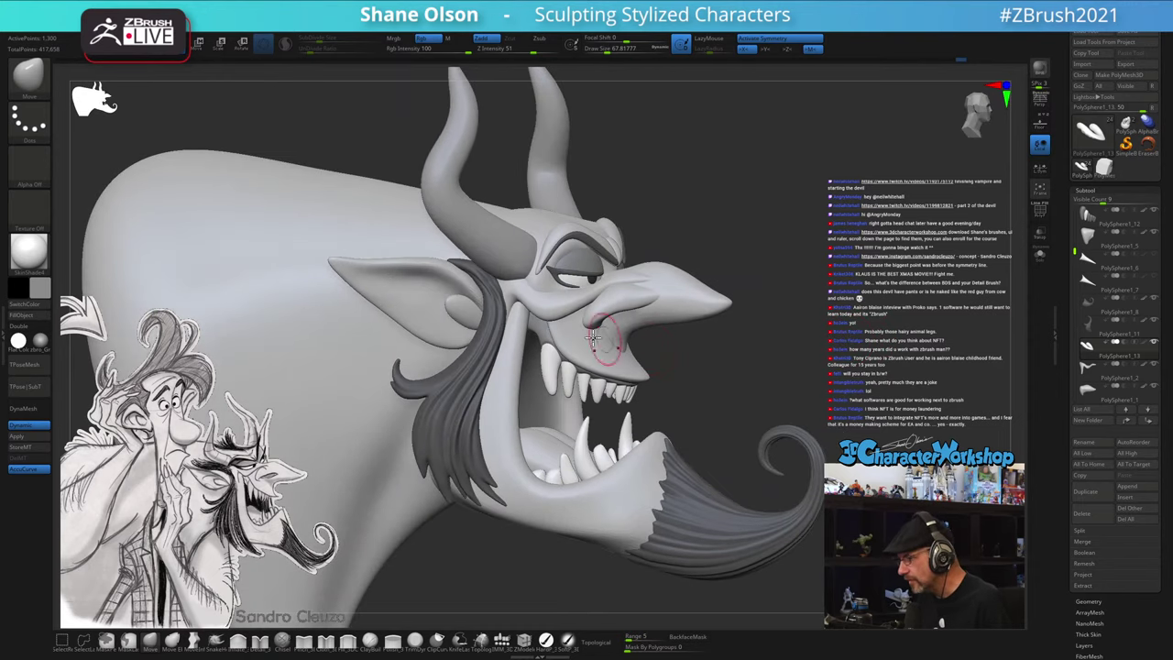
mouse_move(759, 217)
mouse_down()
mouse_move(741, 217)
mouse_move(835, 322)
mouse_up()
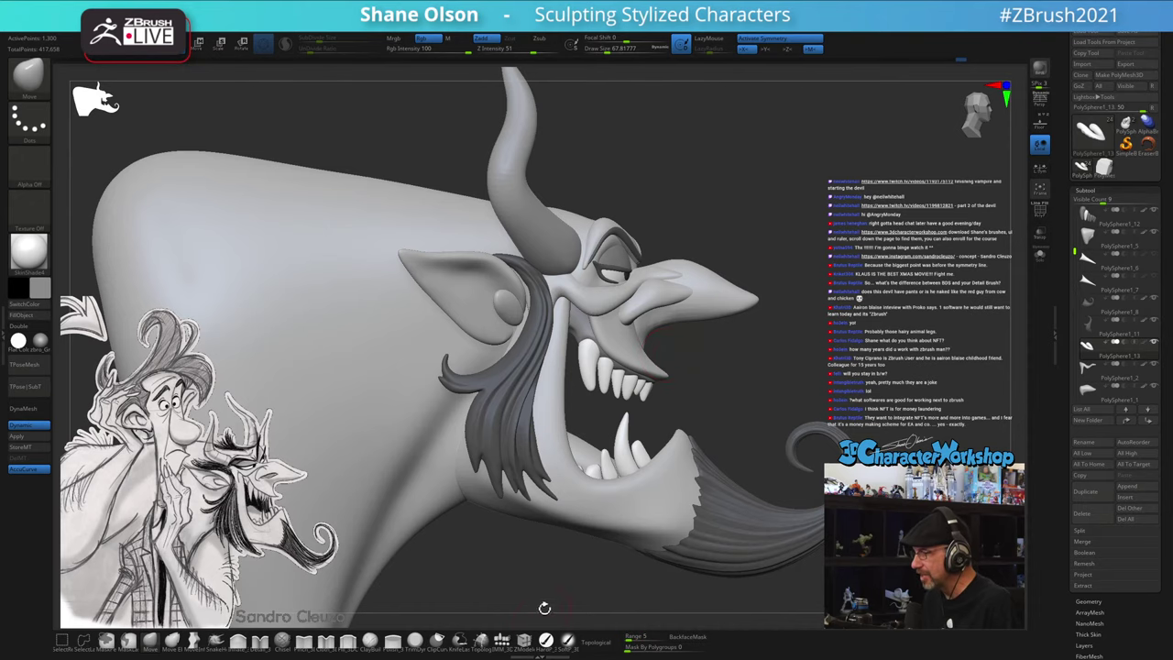
- Insert a white QuadSphere-2 mesh into the upper gum behind the largest tooth, undoing the first placement
click(490, 646)
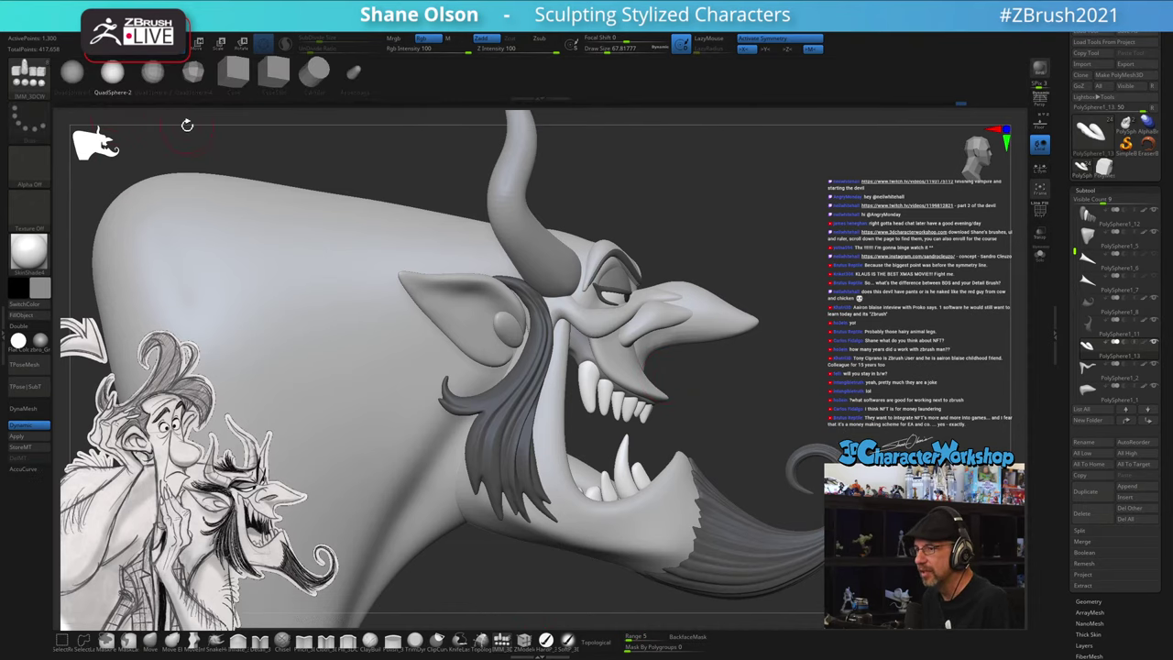
mouse_move(585, 352)
right_down()
mouse_move(586, 321)
mouse_move(577, 346)
right_up()
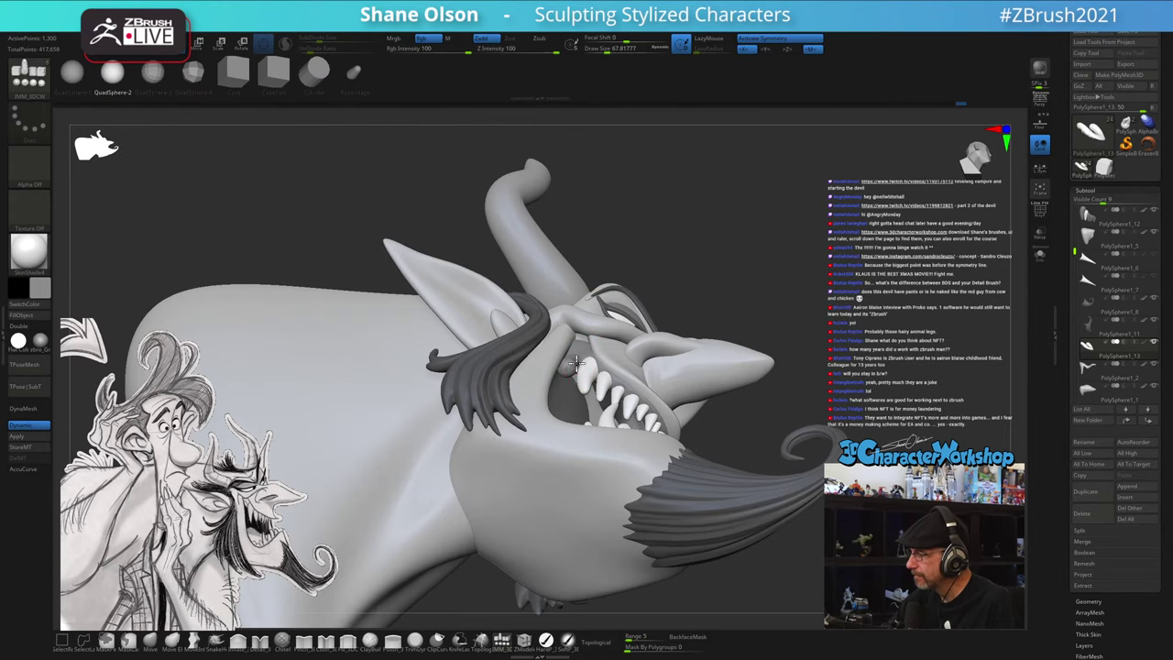
key(ctrl)
key(ctrl+z)
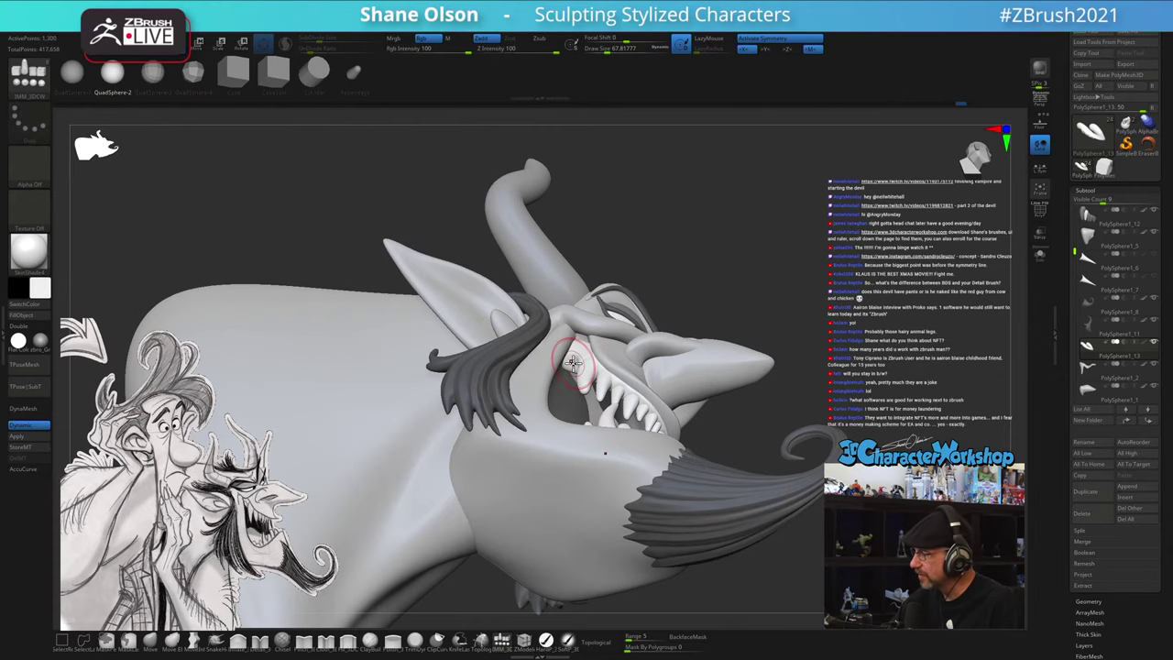
right_drag(595, 339, 577, 344)
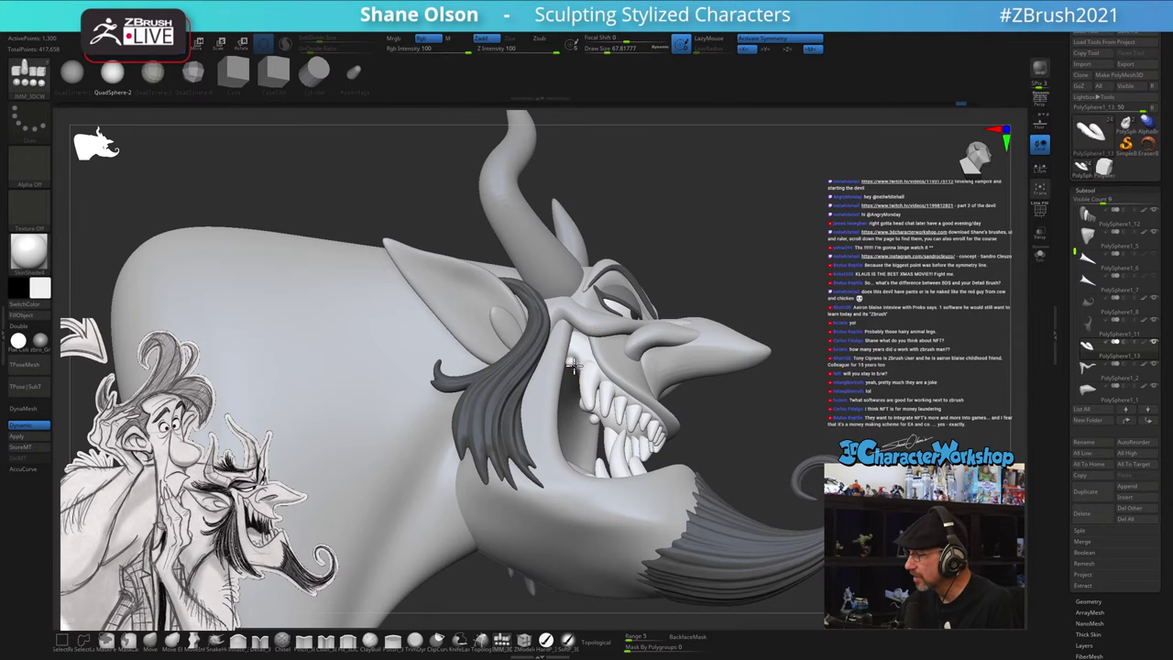
right_drag(693, 321, 765, 400)
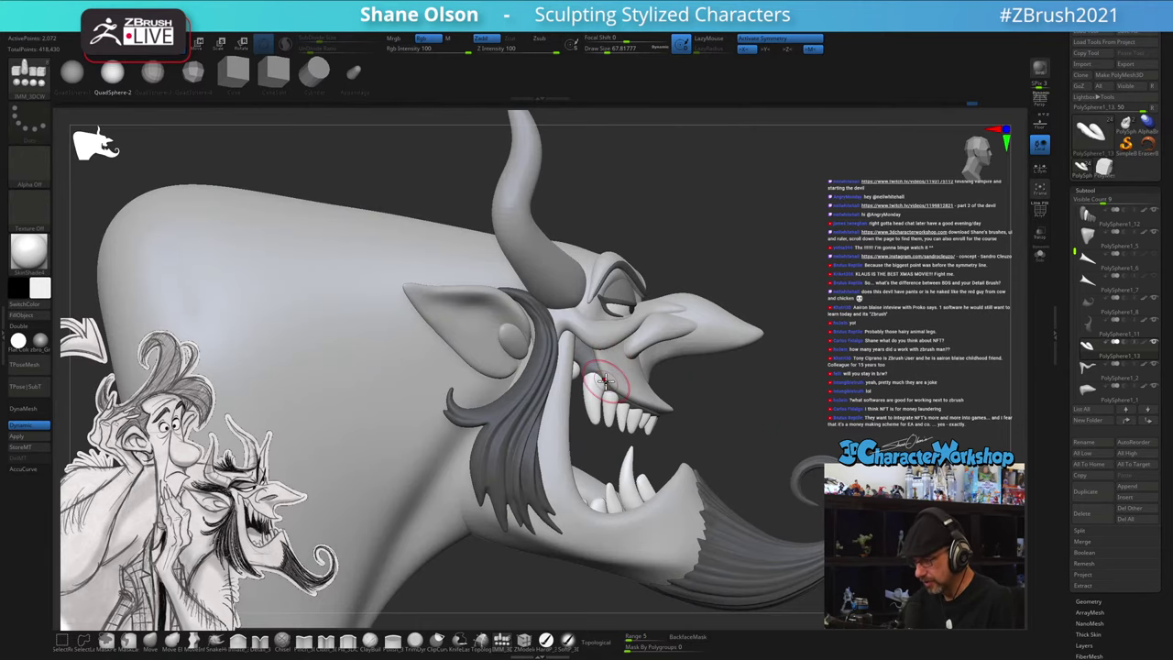
- Colour the upper gum grey and invert the mask so only the inserted sphere stays editable
click(545, 640)
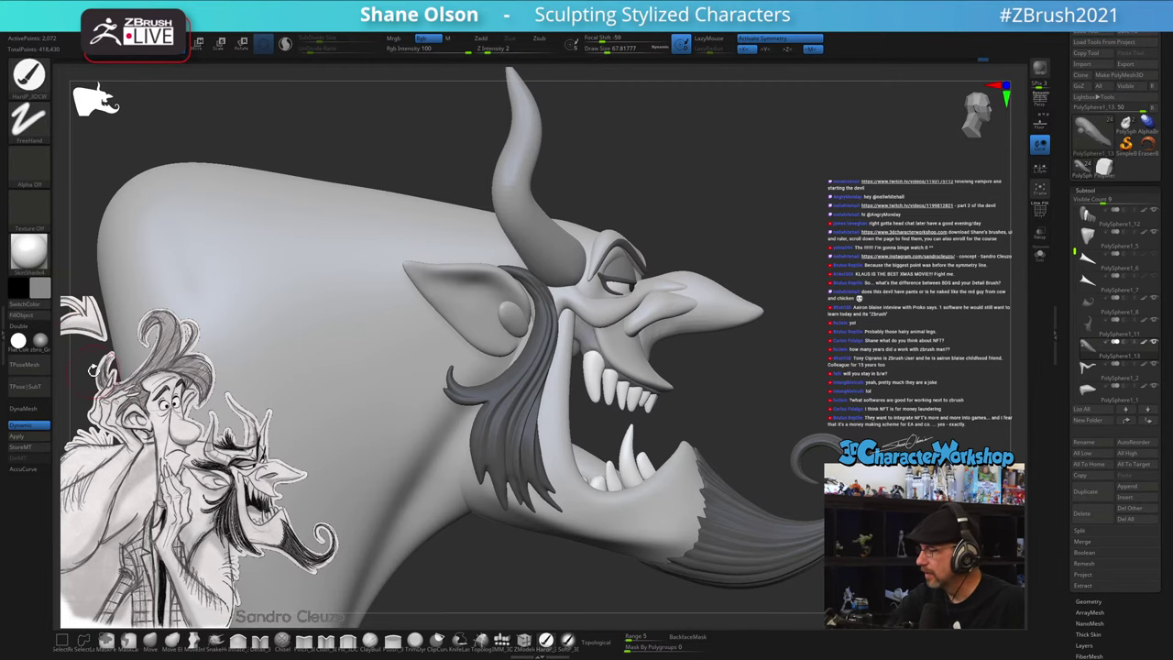
drag(797, 354, 753, 380)
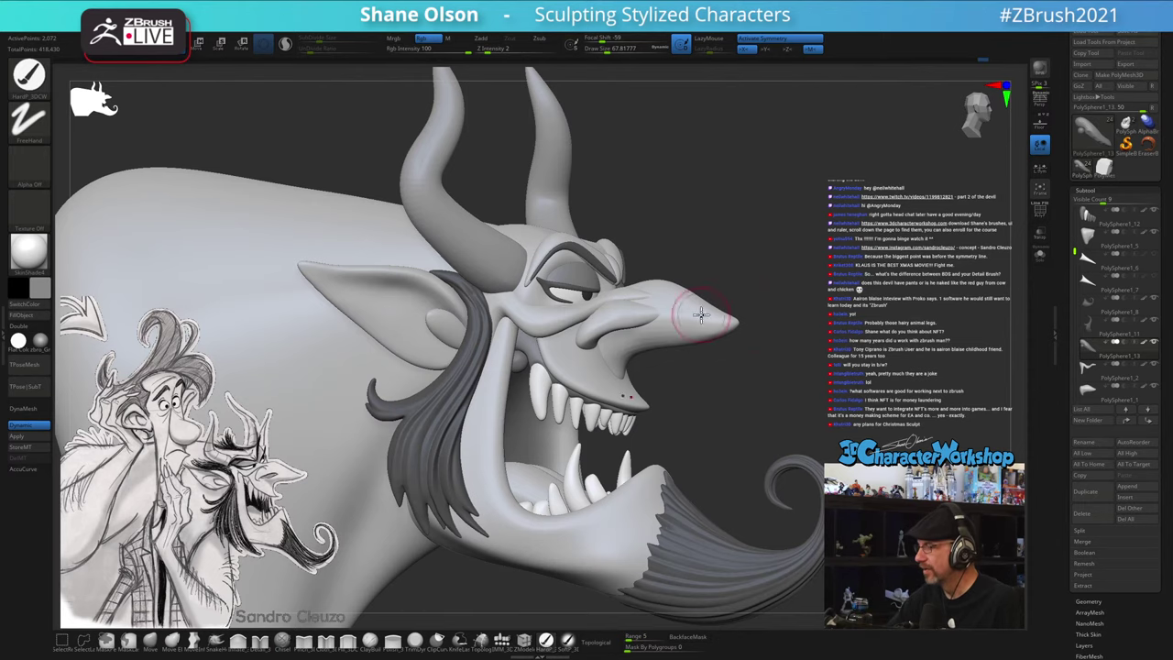
alt+drag(683, 359, 687, 373)
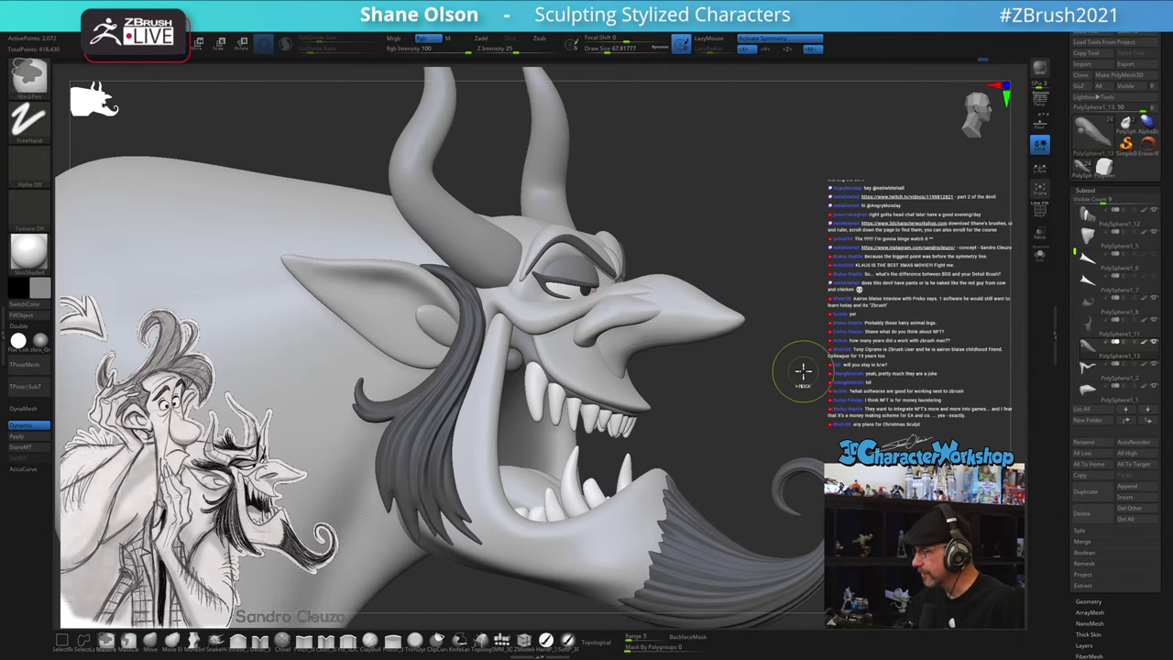
drag(791, 374, 739, 354)
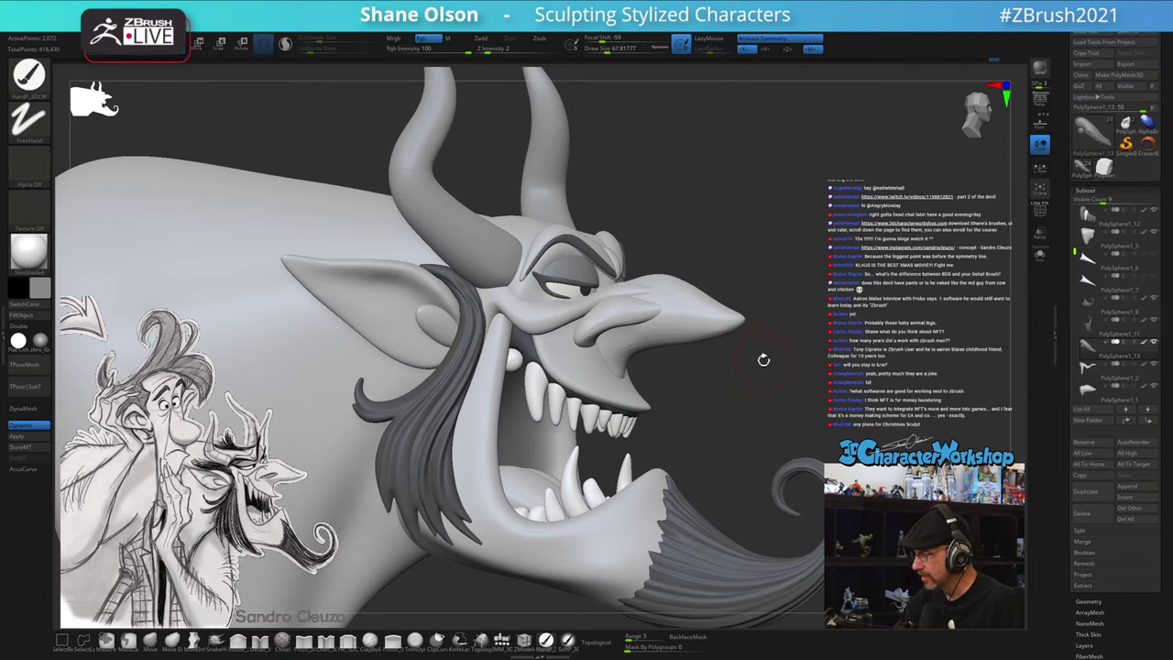
- Shape the inserted sphere into an additional upper back tooth with the Move brush and clear the mask
click(150, 639)
key(s)
drag(679, 232, 684, 233)
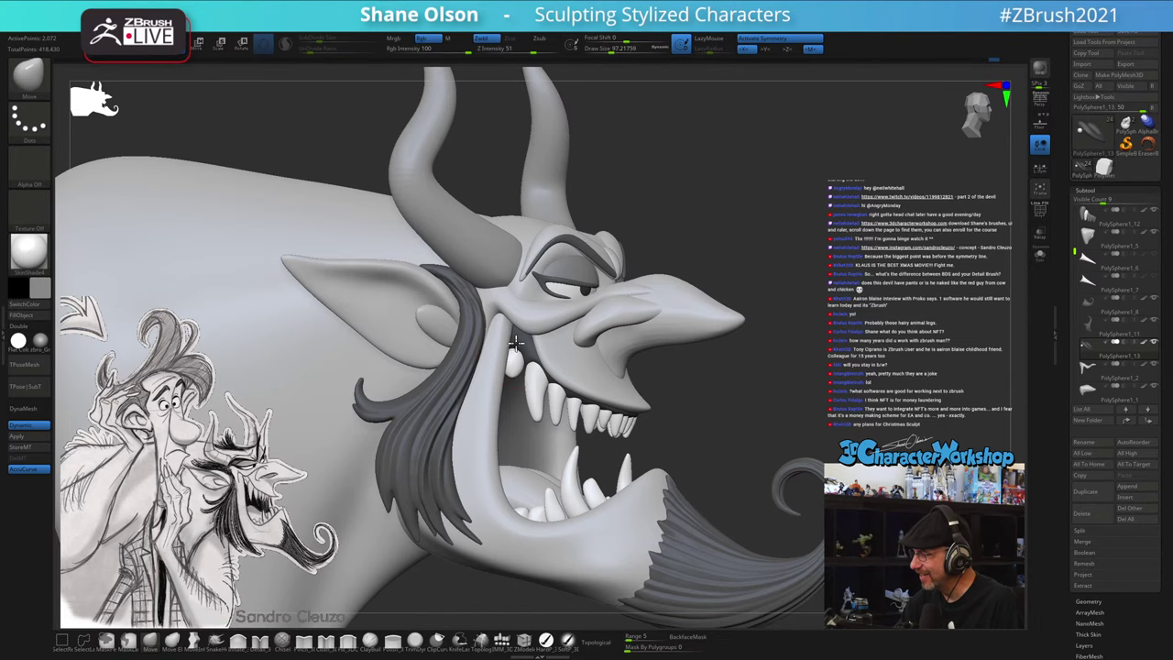
mouse_move(559, 366)
right_down()
mouse_move(502, 373)
mouse_move(521, 383)
right_up()
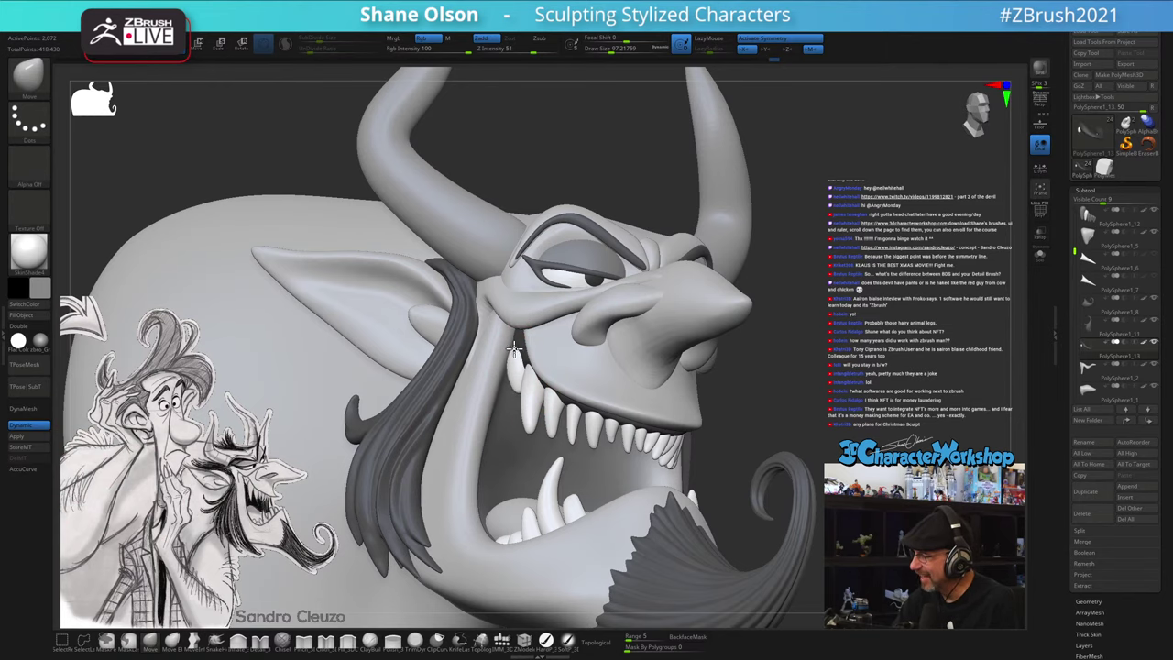
right_drag(514, 349, 518, 383)
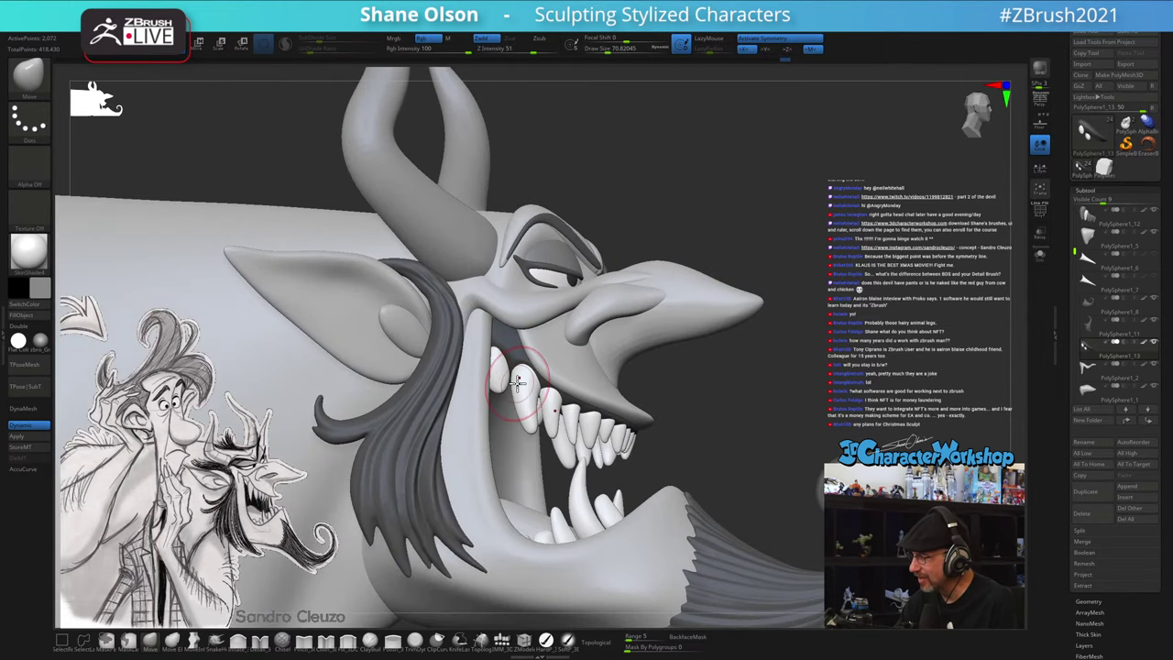
mouse_move(517, 383)
mouse_down()
mouse_move(481, 396)
mouse_move(505, 389)
mouse_up()
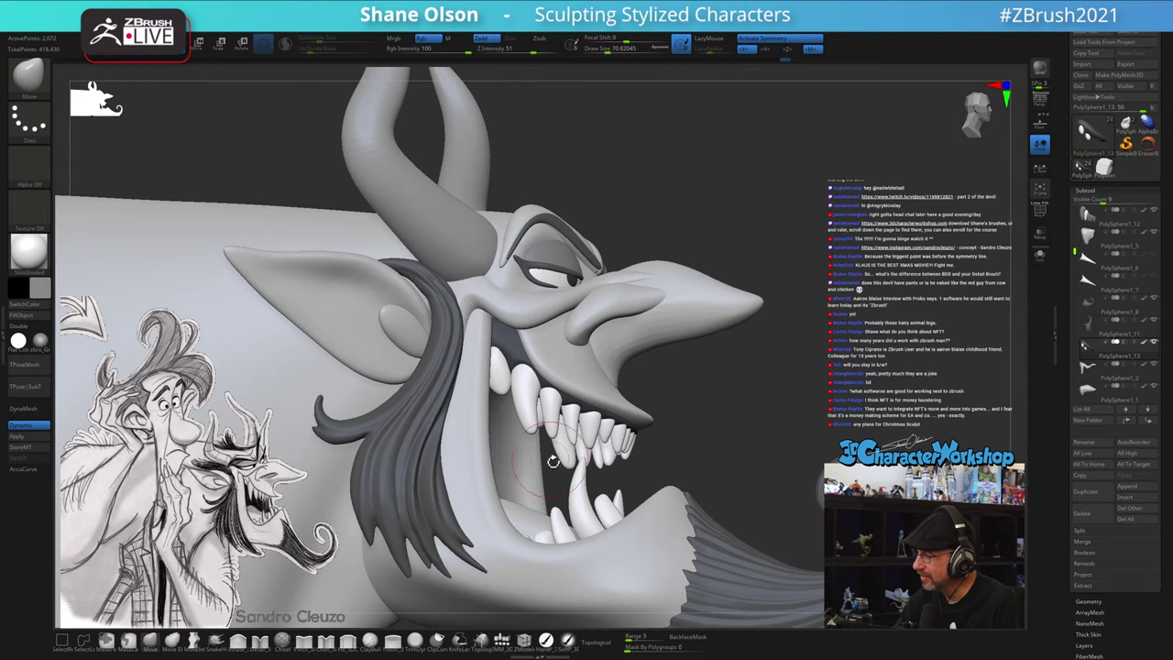
mouse_move(779, 395)
right_down()
mouse_move(791, 392)
mouse_move(752, 385)
mouse_move(782, 387)
mouse_move(748, 393)
mouse_move(754, 403)
right_up()
key(ctrl)
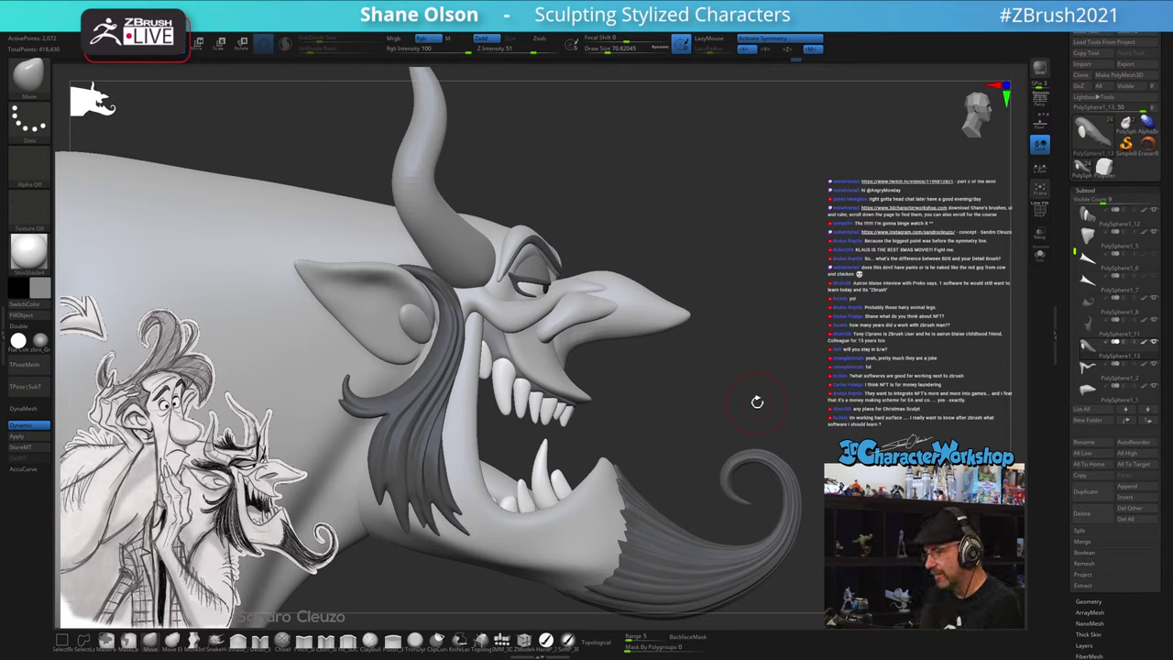
- Select the sideburn hair and adjust its shape from the side with the Move brush enlarged to about 338
mouse_move(702, 413)
mouse_down()
mouse_move(688, 411)
mouse_move(770, 393)
mouse_move(760, 405)
mouse_up()
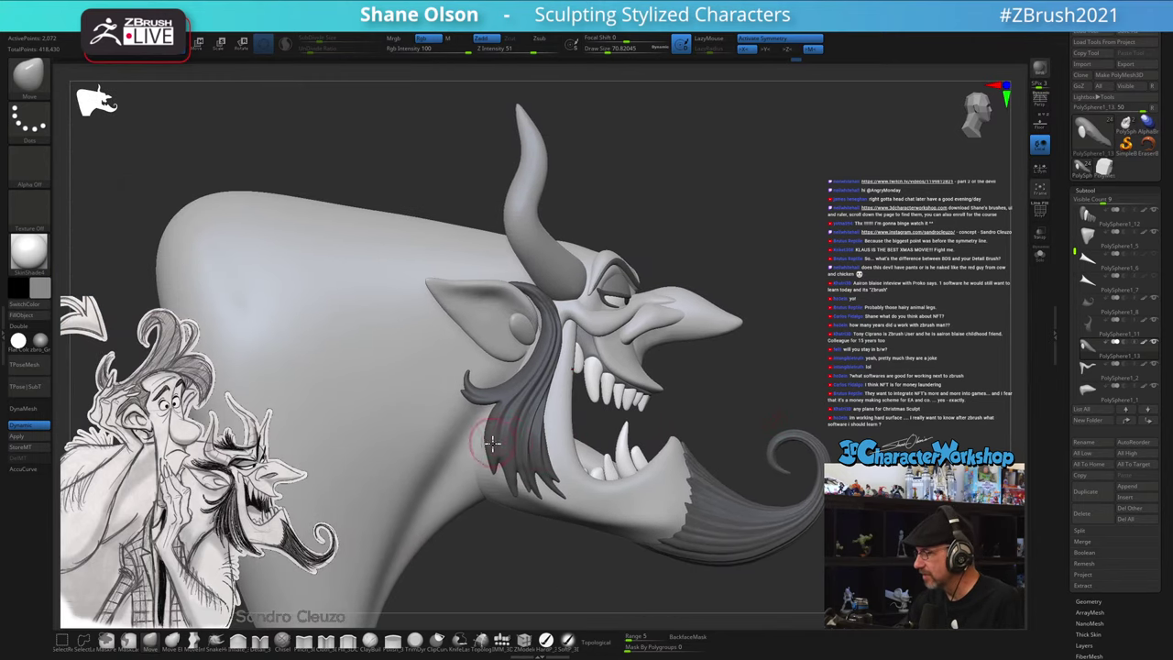
mouse_move(803, 348)
mouse_down()
mouse_move(754, 369)
mouse_move(782, 364)
mouse_up()
key(bracketright)
key(bracketright)
key(bracketright)
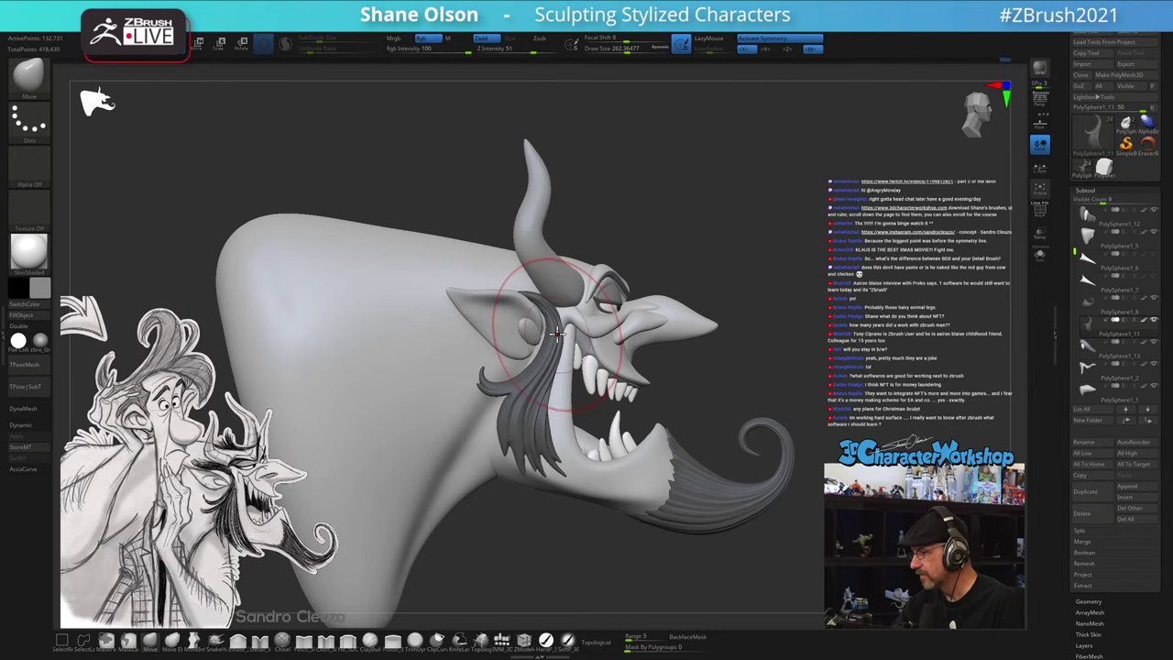
alt+click(545, 305)
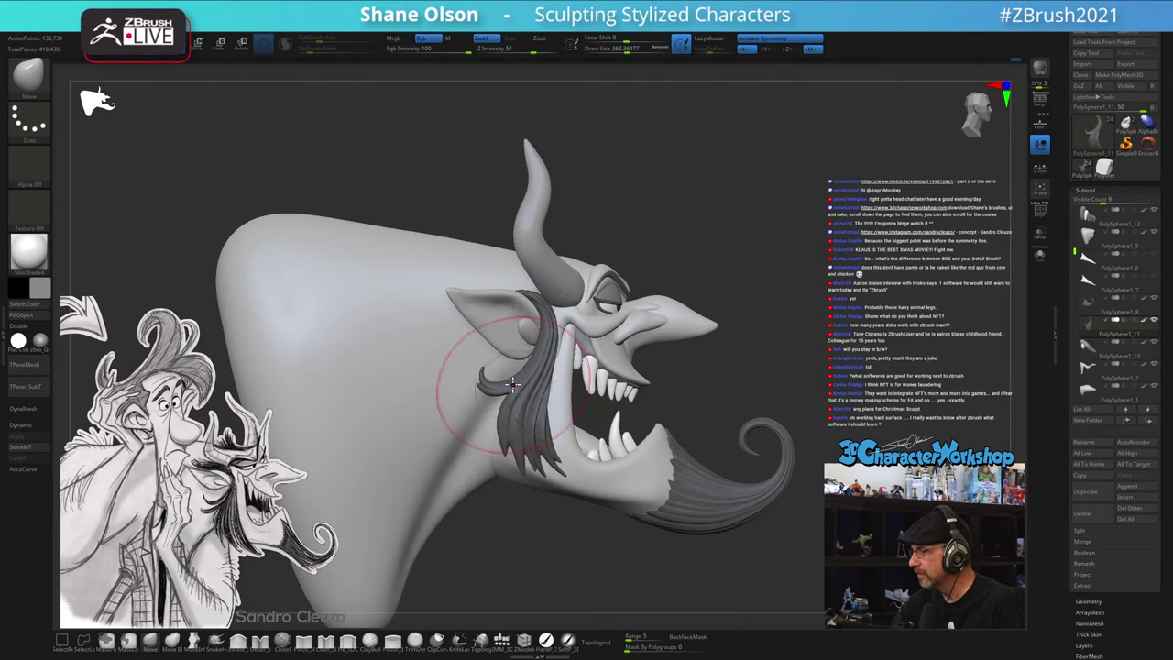
key(bracketright)
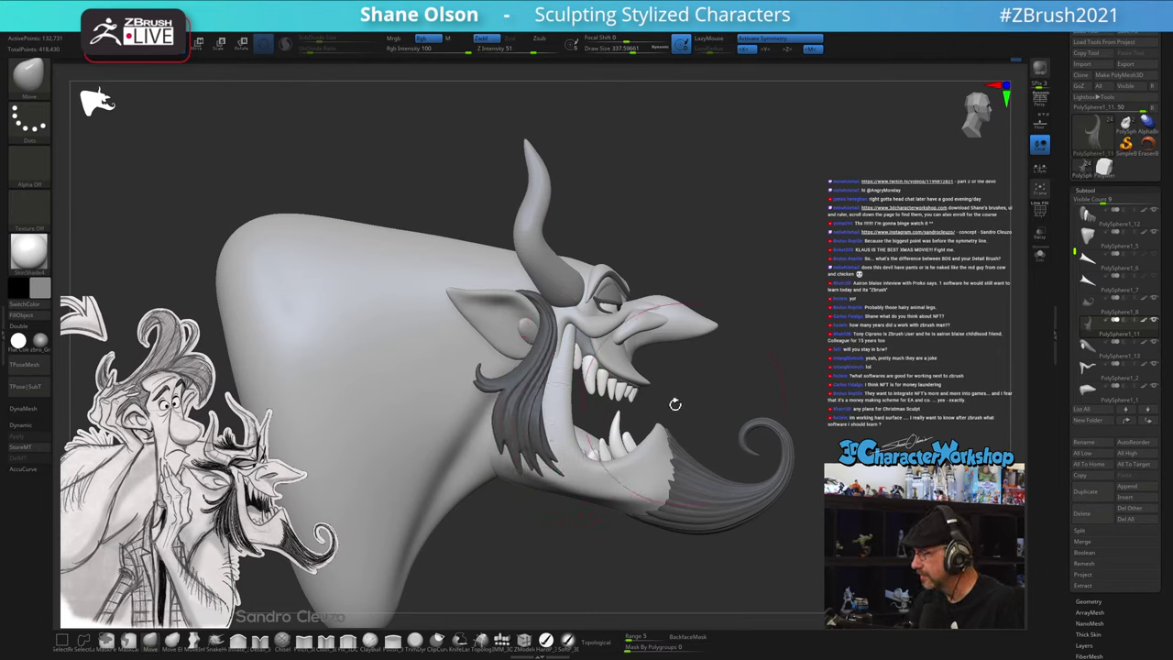
drag(539, 424, 542, 431)
mouse_move(811, 404)
mouse_down()
mouse_move(587, 380)
mouse_move(595, 374)
mouse_up()
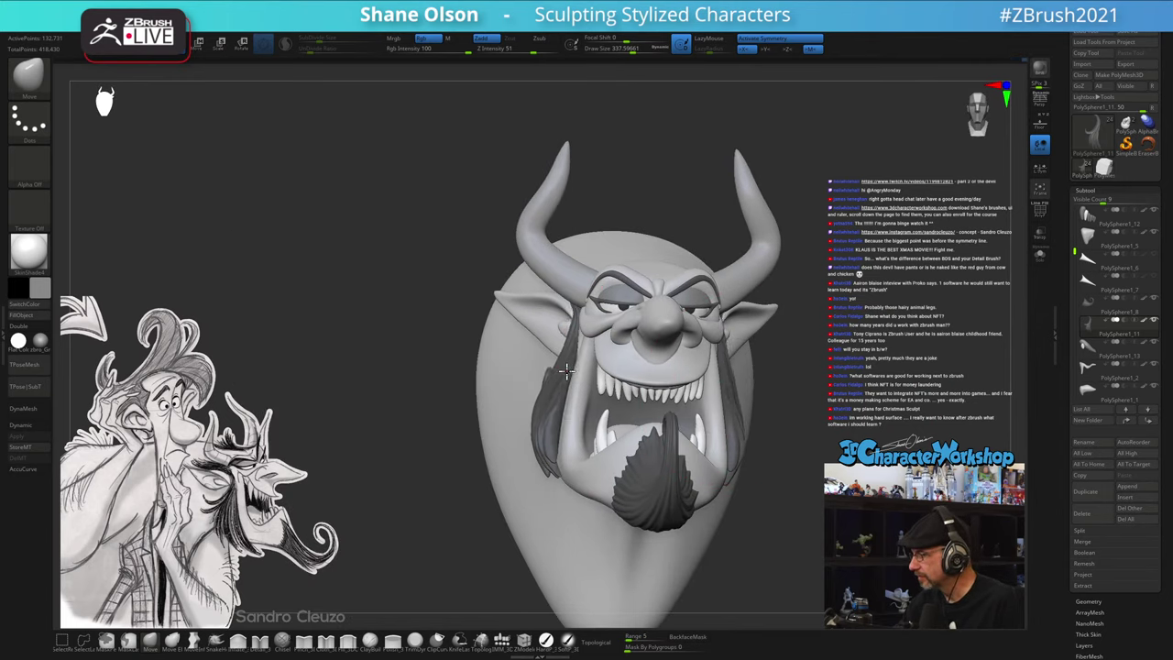
mouse_move(476, 427)
mouse_down()
mouse_move(693, 422)
mouse_move(578, 407)
mouse_move(749, 395)
mouse_move(666, 460)
mouse_up()
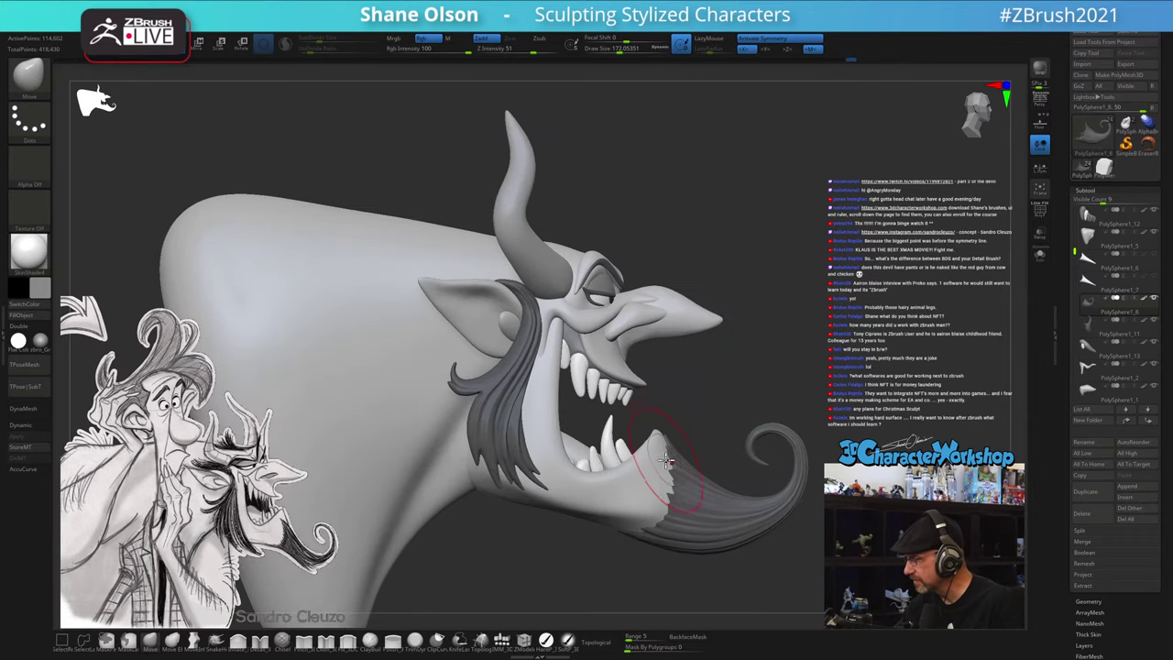
- Show polyframes on the lower teeth, give each tooth its own polygroup, and apply Mirror And Weld to them
drag(713, 390, 687, 397)
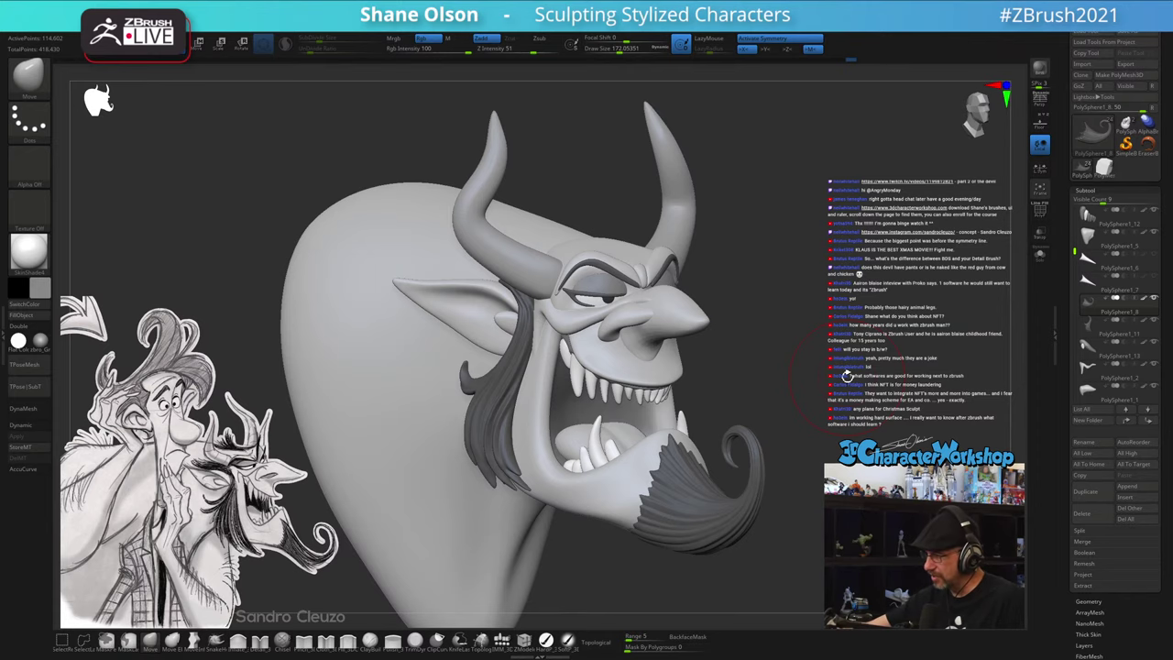
mouse_move(844, 371)
alt+mouse_down()
mouse_move(777, 327)
mouse_move(785, 404)
mouse_move(830, 334)
alt+mouse_up()
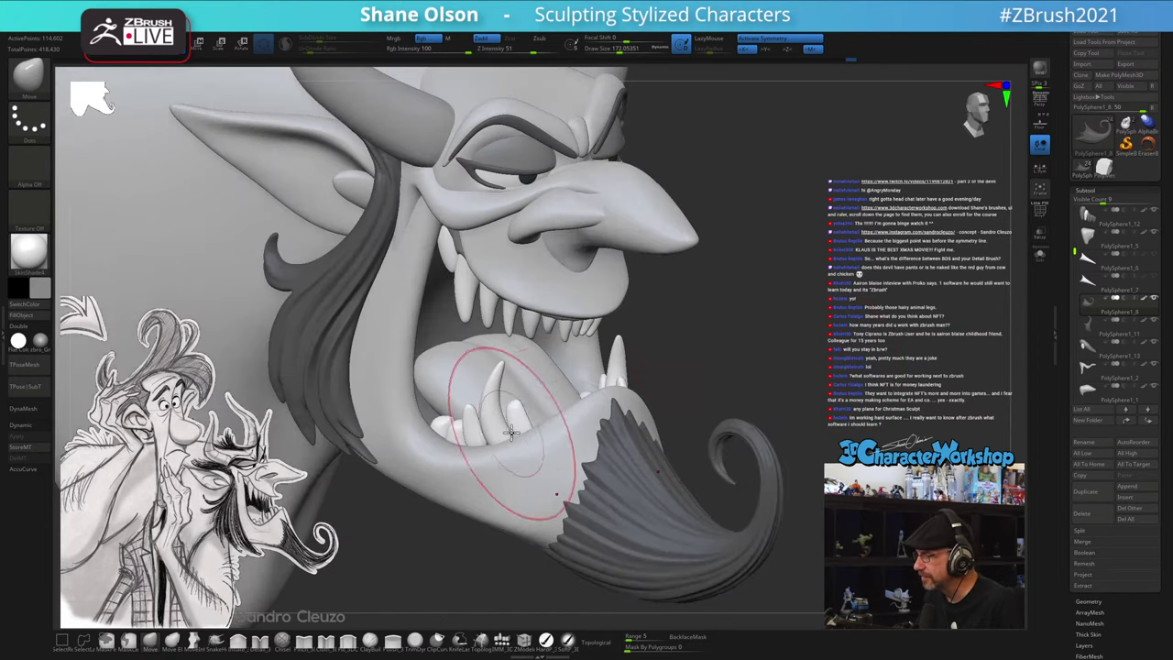
alt+click(518, 418)
key(shift+f)
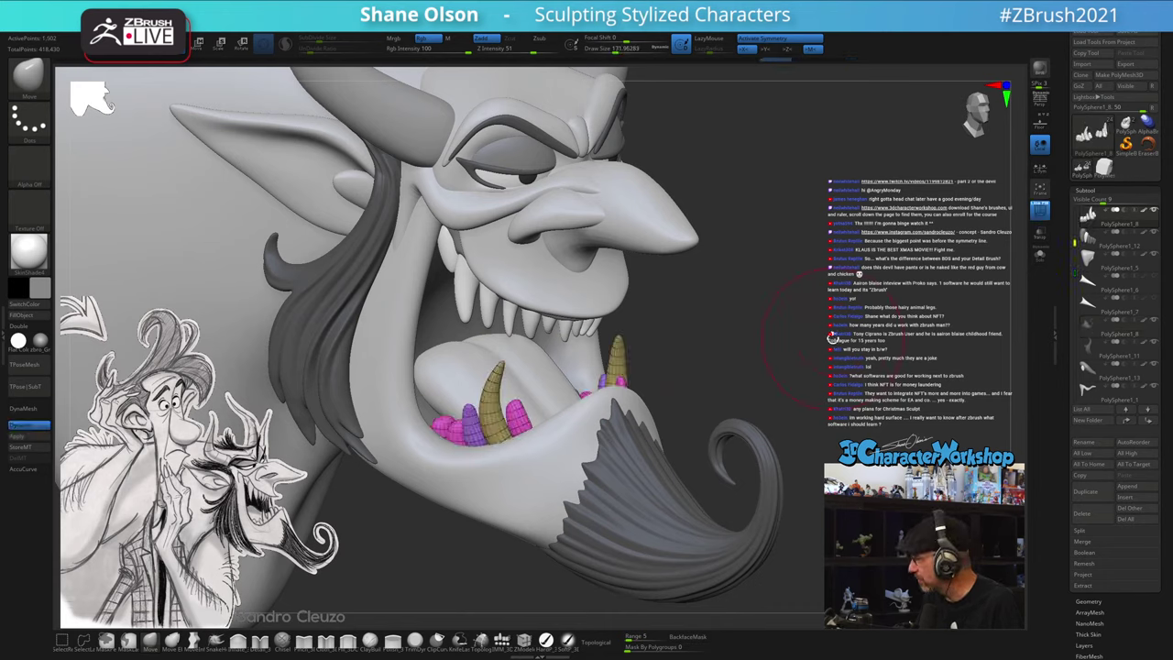
key(3)
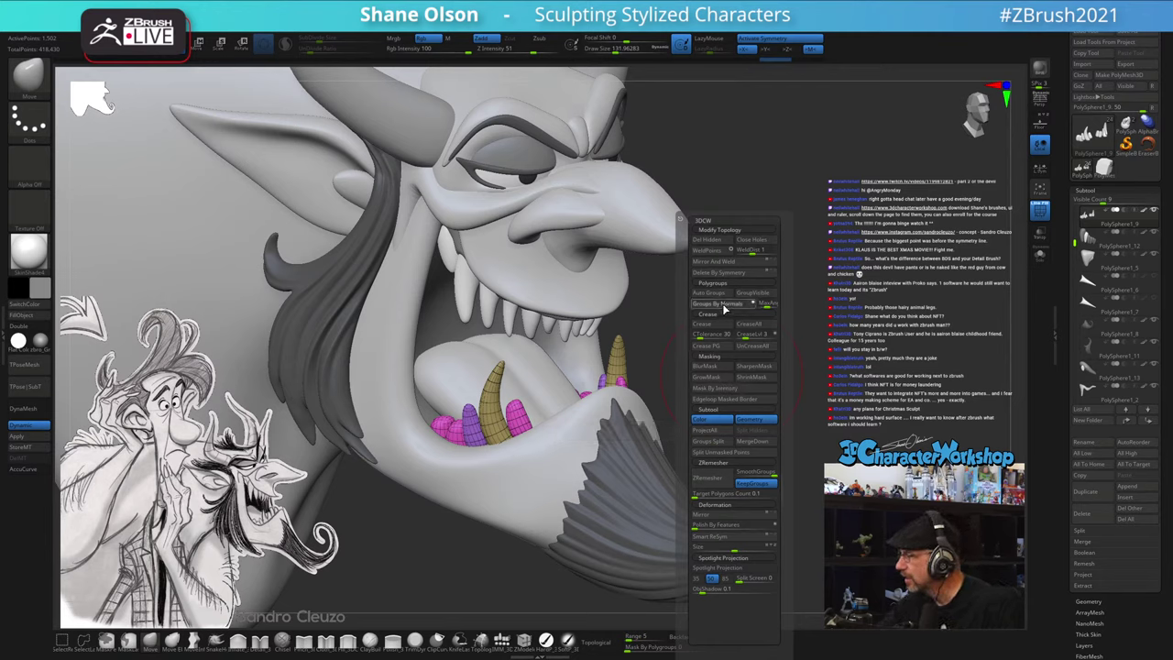
click(721, 303)
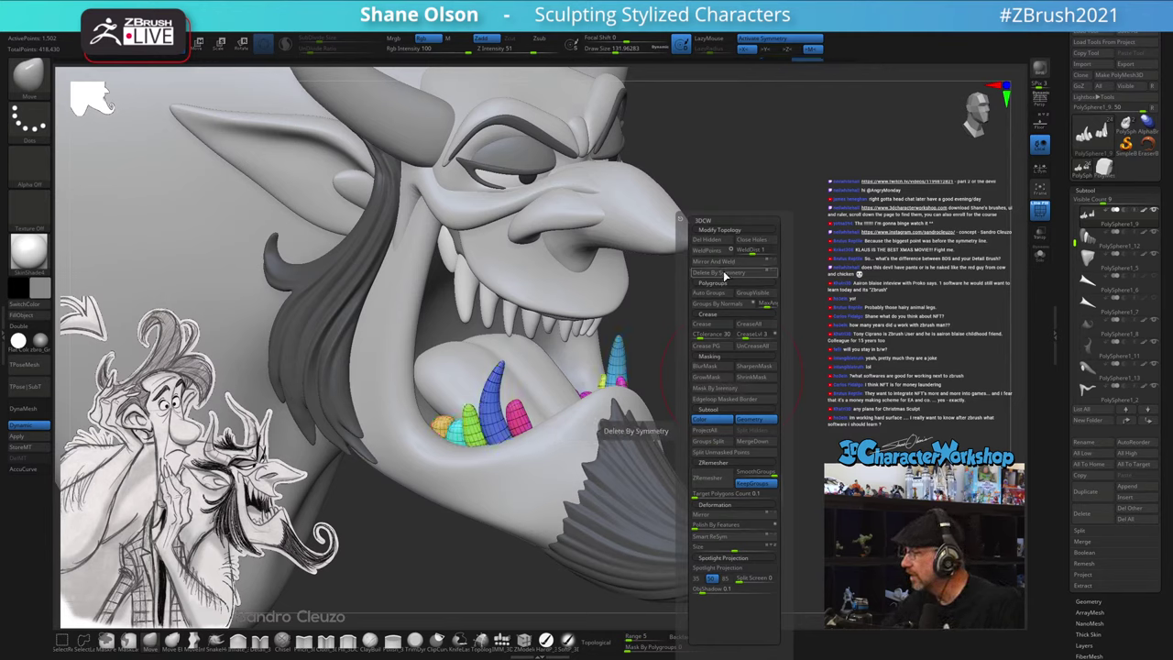
click(723, 262)
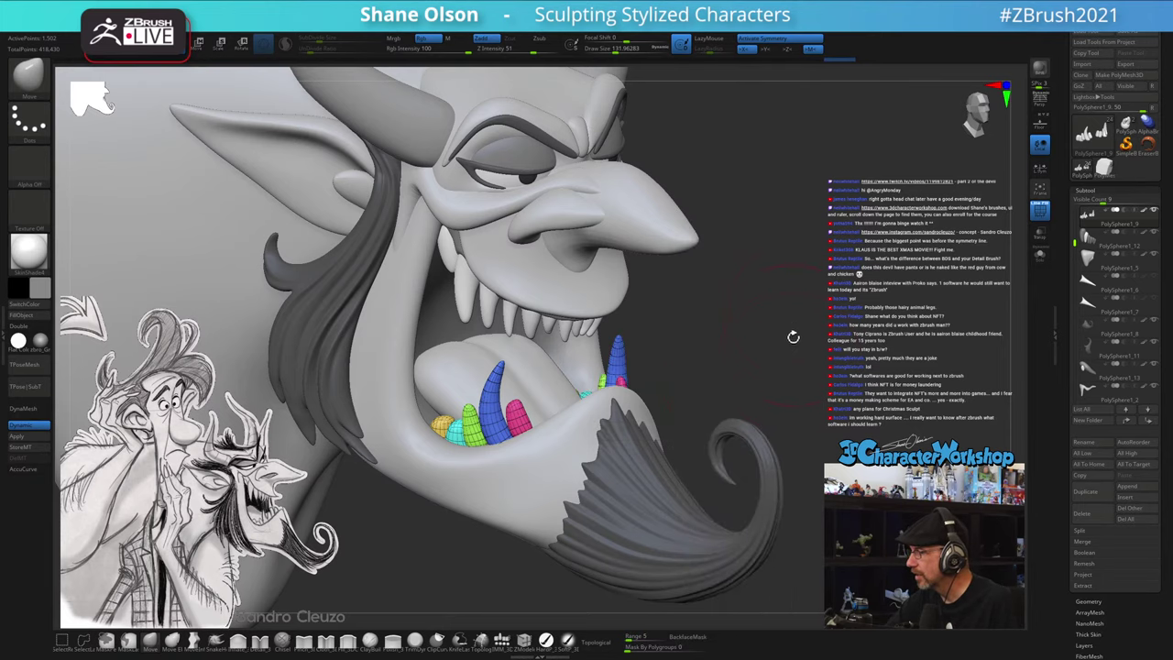
- Place the transform gizmo on the short tooth in front of the large lower fang, masking the other lower teeth
mouse_move(792, 336)
mouse_down()
mouse_move(790, 302)
mouse_move(785, 351)
mouse_up()
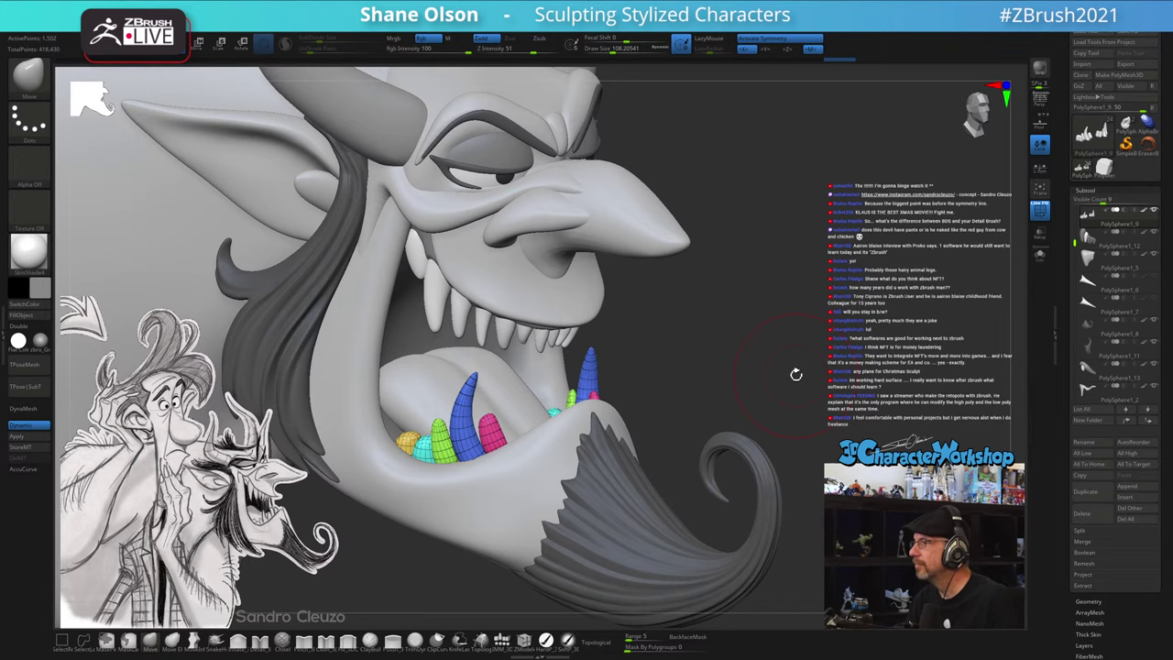
drag(753, 380, 777, 314)
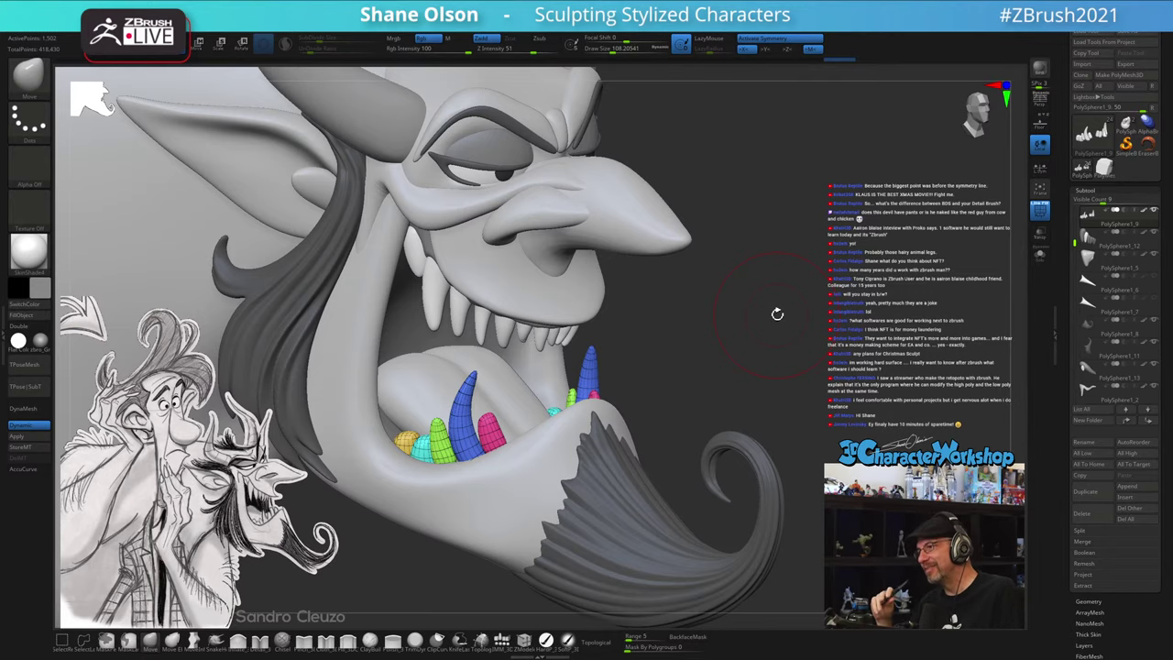
alt+drag(798, 393, 711, 348)
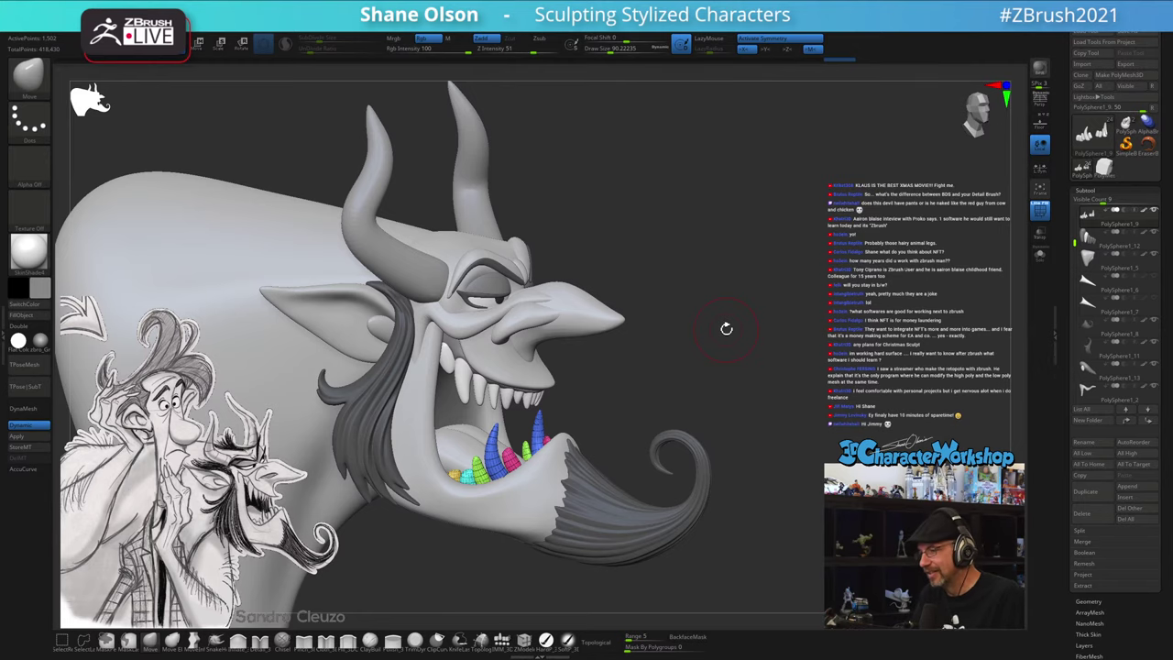
mouse_move(662, 385)
mouse_down()
mouse_move(680, 367)
mouse_move(682, 327)
mouse_move(679, 339)
mouse_move(733, 352)
mouse_move(664, 339)
mouse_move(716, 340)
mouse_move(716, 393)
mouse_up()
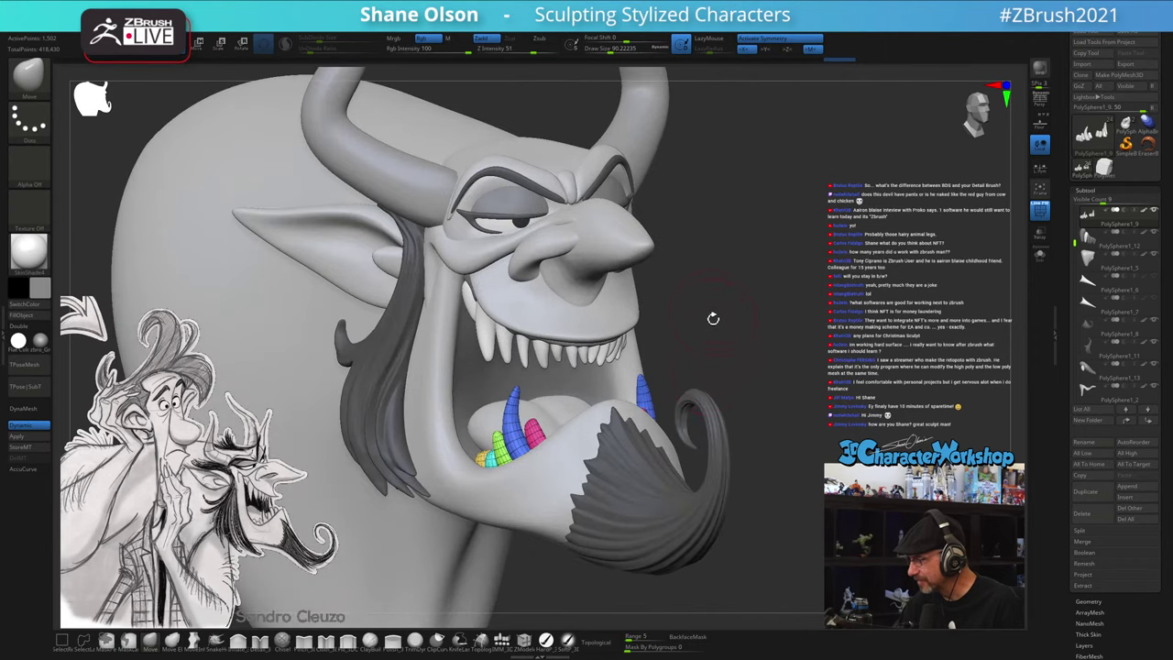
mouse_move(712, 317)
alt+mouse_down()
mouse_move(699, 324)
mouse_move(709, 324)
alt+mouse_up()
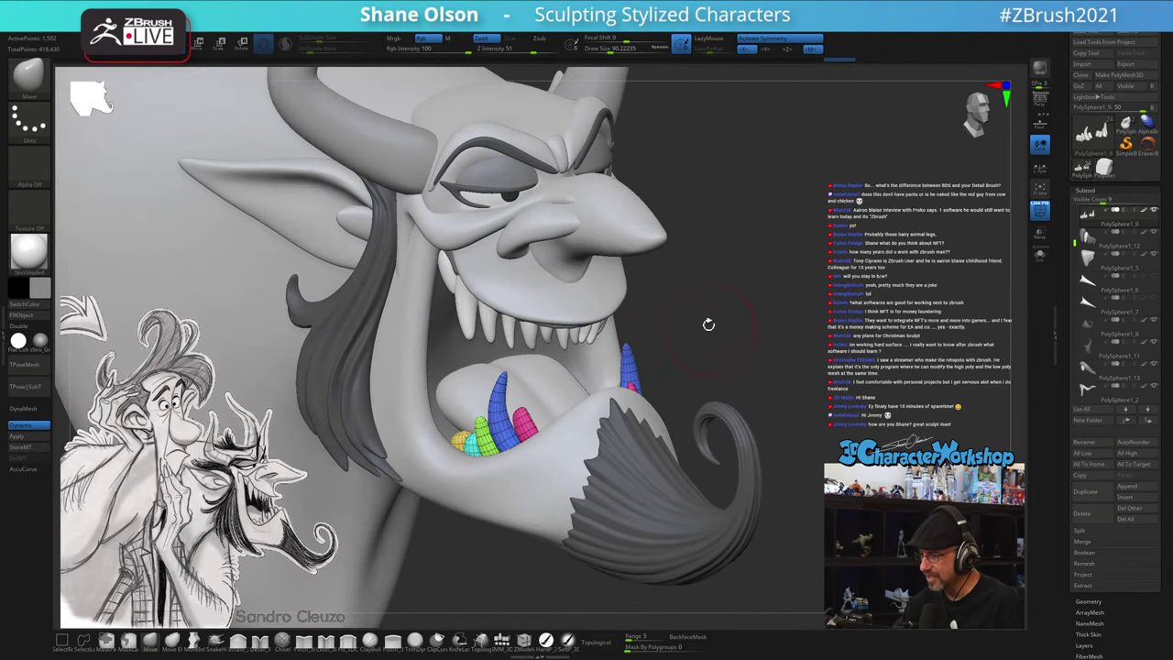
key(w)
click(629, 376)
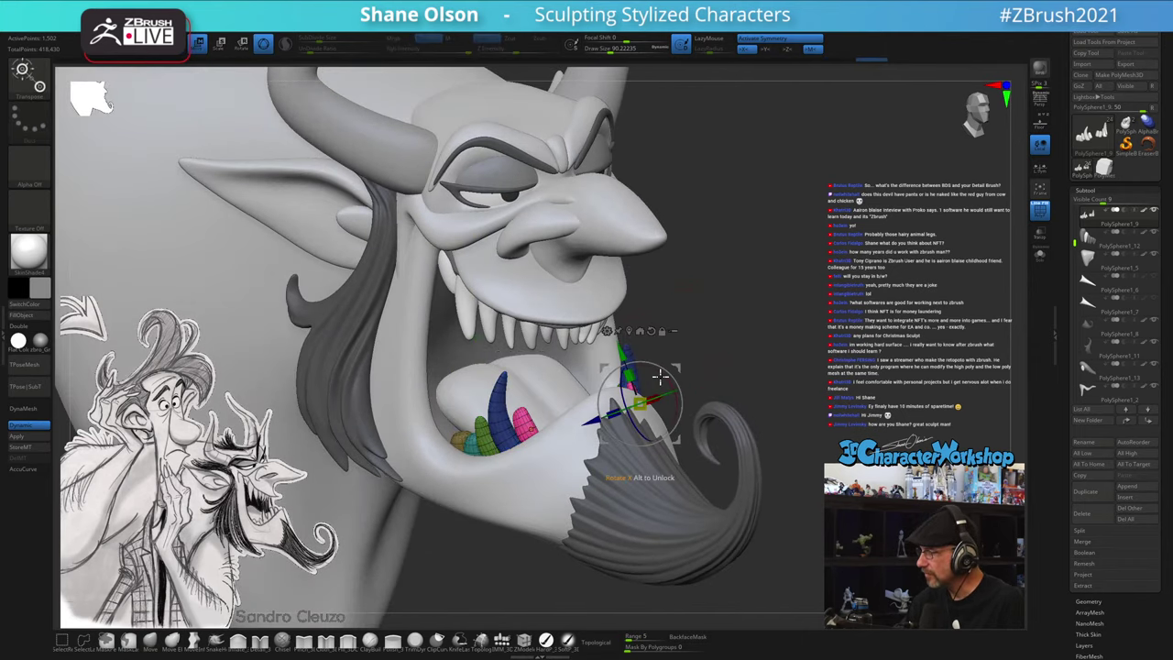
click(523, 428)
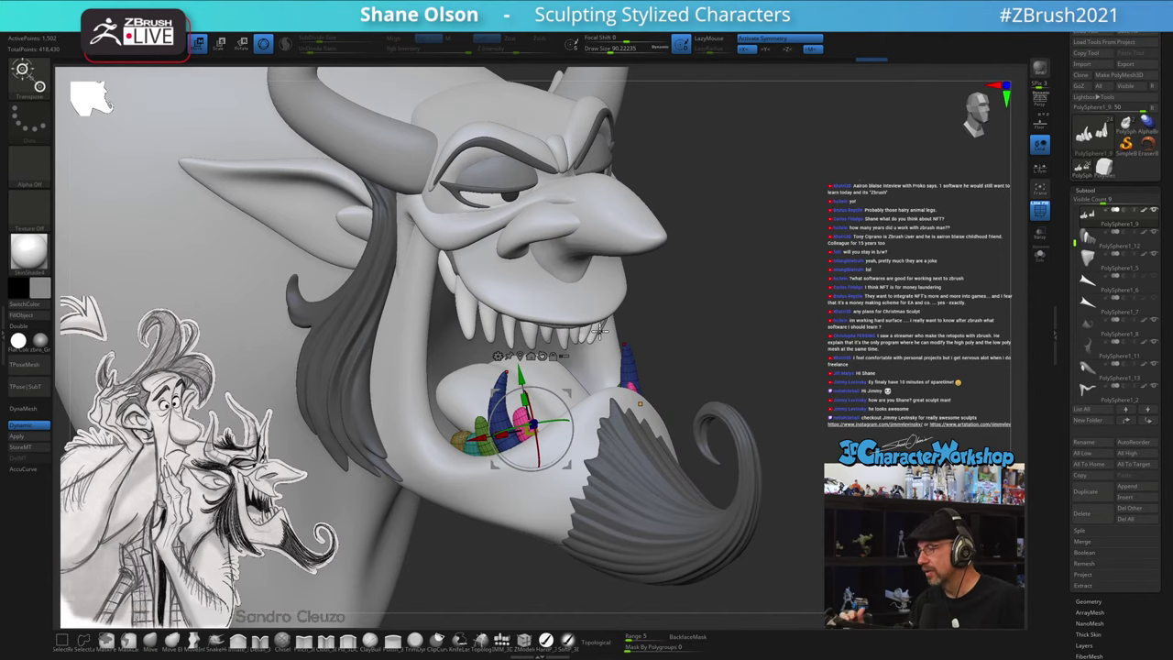
- Duplicate the short lower tooth and place the copy in front of it along the jaw
mouse_move(741, 336)
mouse_down()
mouse_move(725, 306)
mouse_move(749, 330)
mouse_move(741, 351)
mouse_move(715, 301)
mouse_move(675, 330)
mouse_up()
key(q)
key(w)
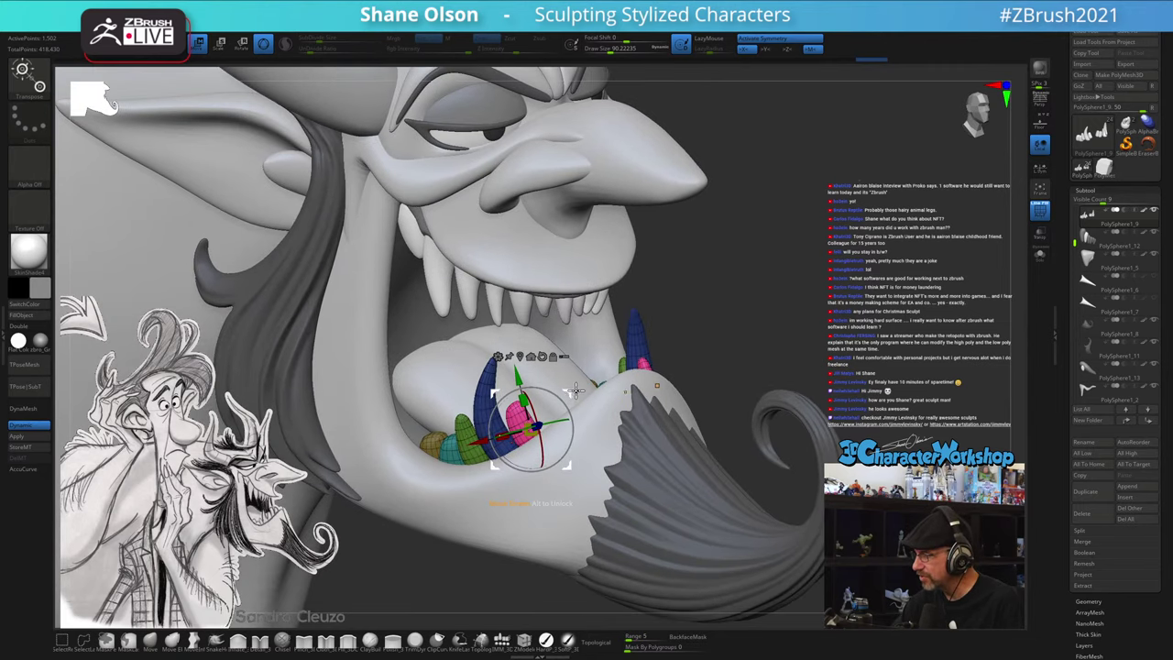
right_drag(587, 370, 590, 365)
ctrl+drag(591, 362, 618, 347)
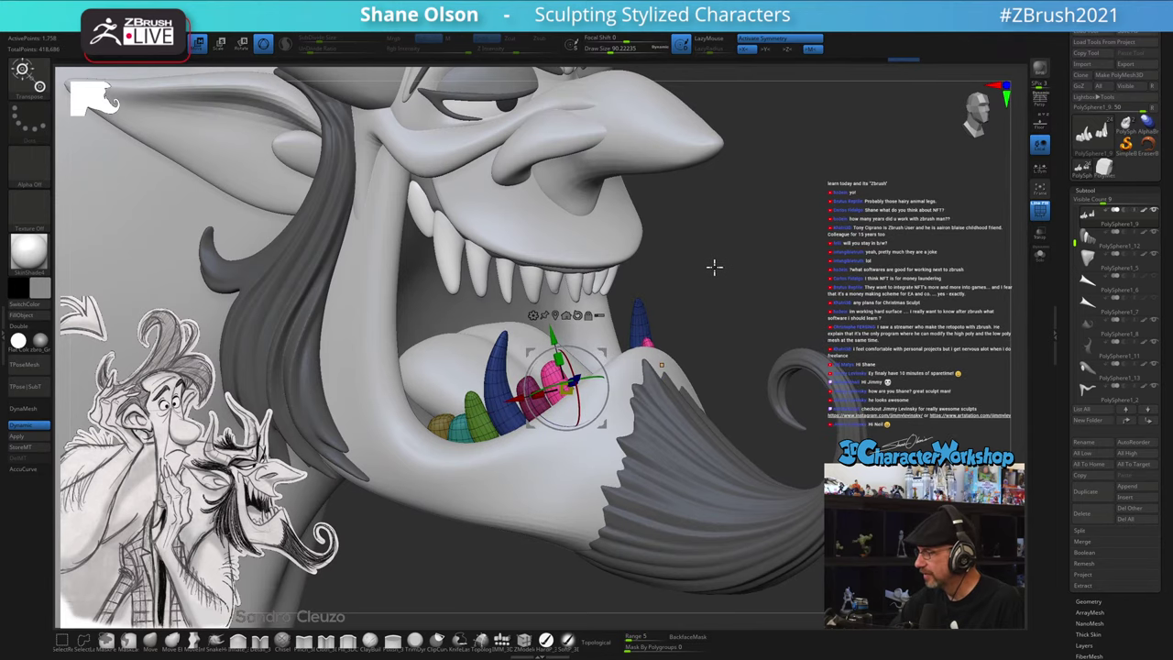
drag(713, 266, 714, 272)
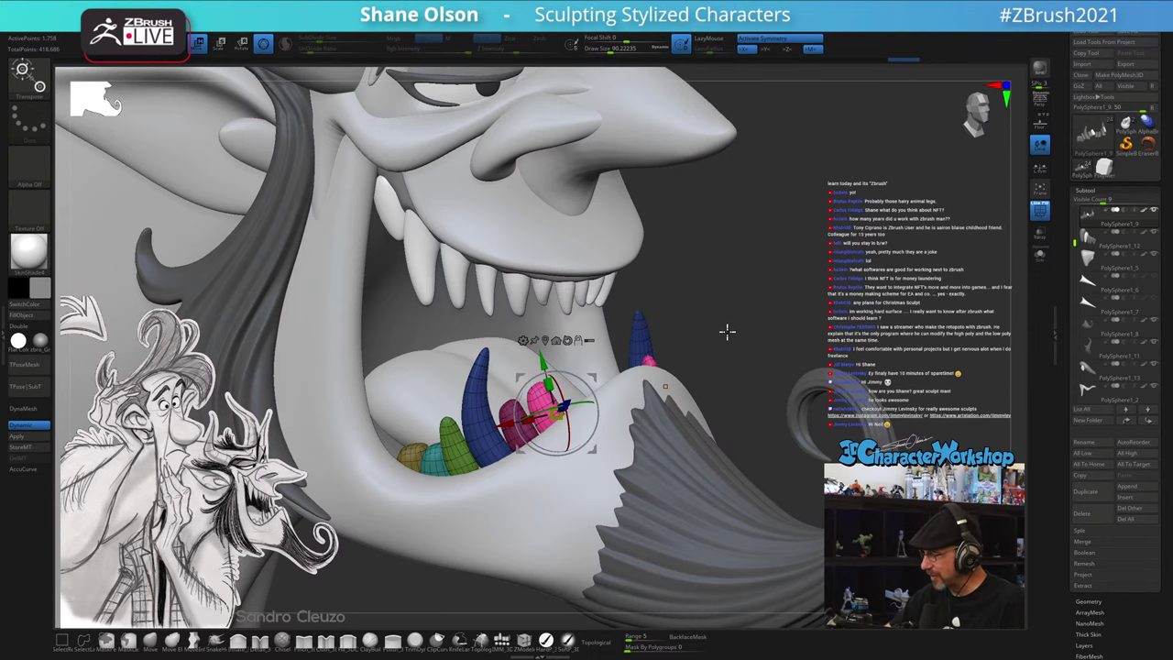
alt+drag(720, 309, 735, 346)
ctrl+click(740, 320)
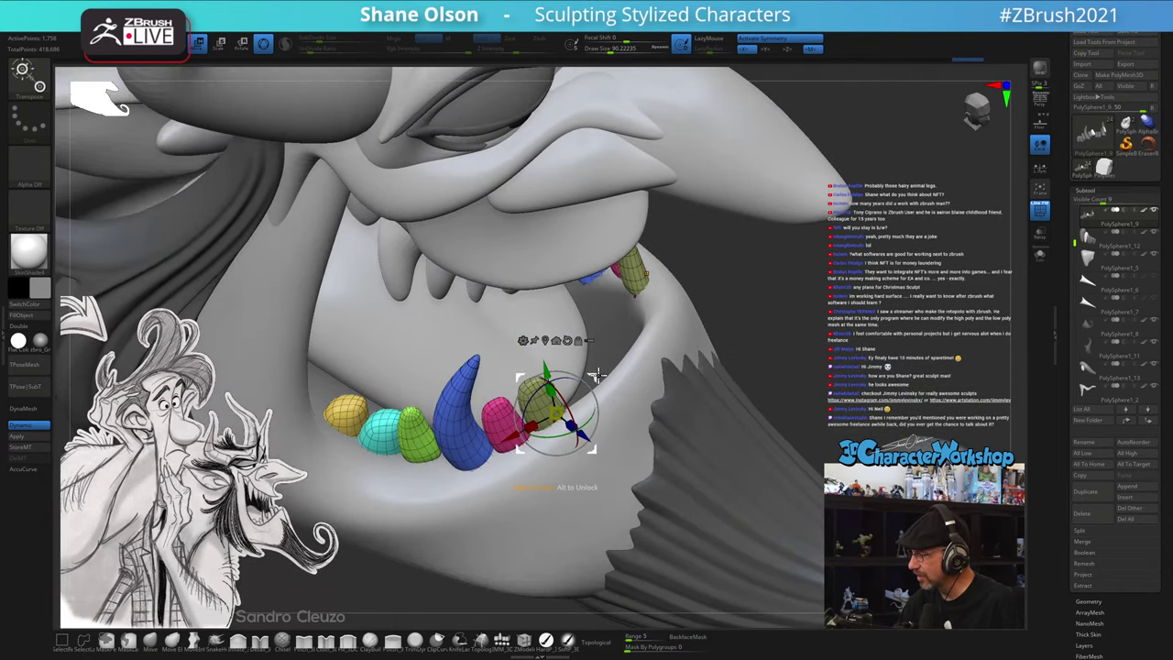
drag(597, 374, 616, 366)
key(ctrl+z)
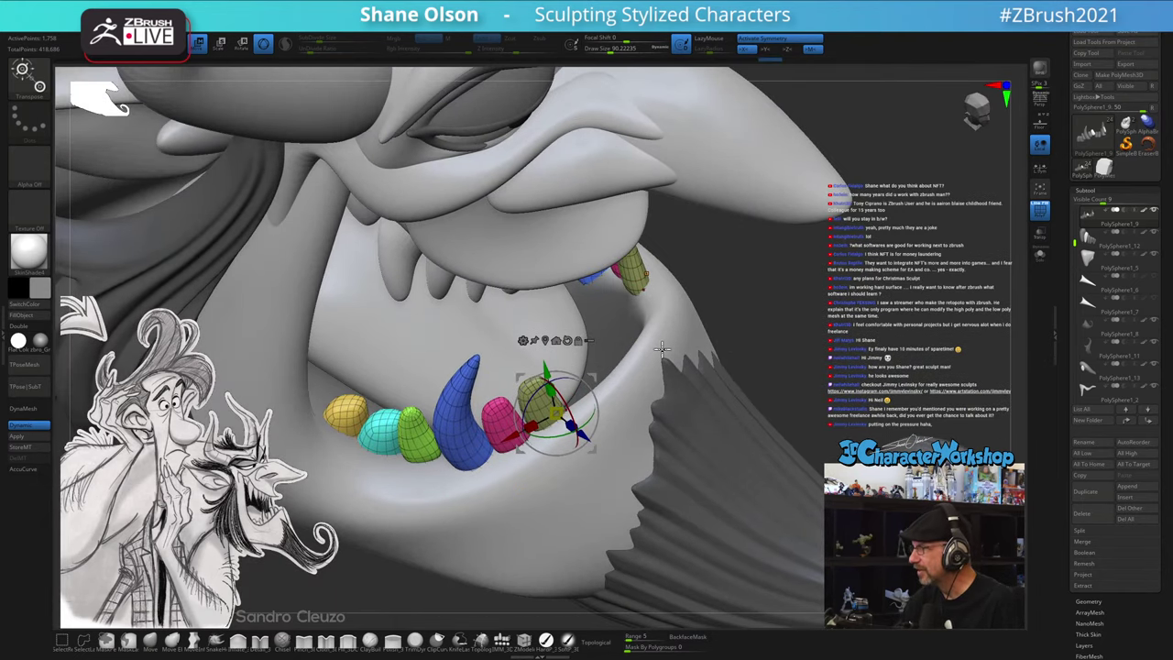
key(ctrl+z)
- Assign the copied lower tooth its own polygroup and mask all the other lower teeth
ctrl+click(773, 311)
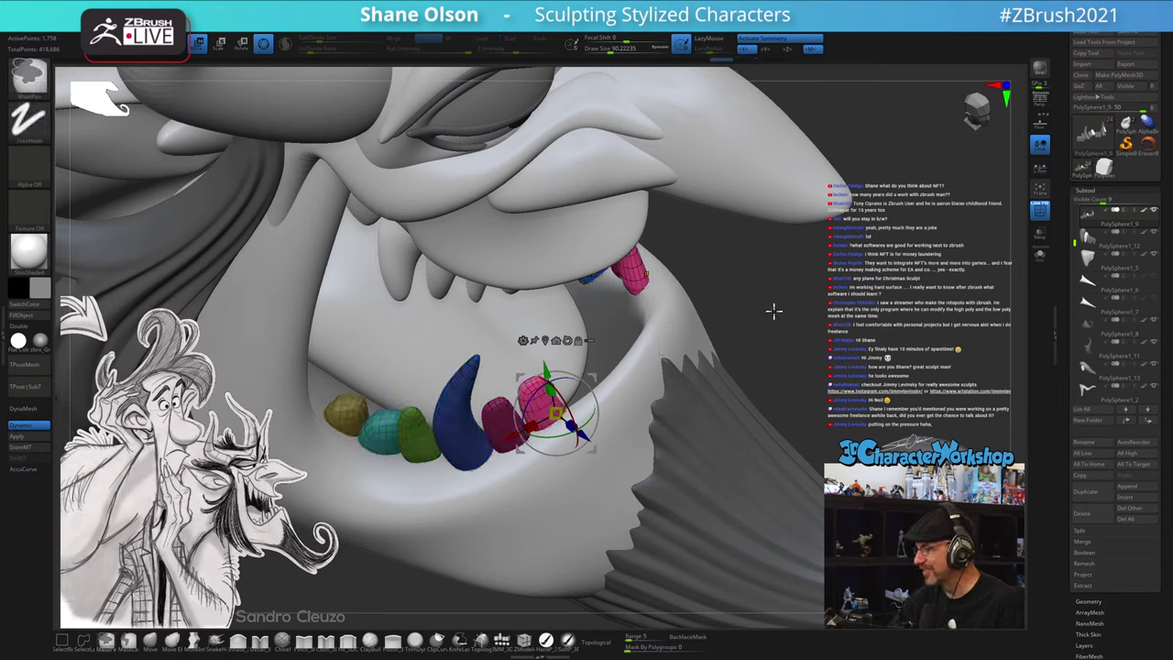
ctrl+click(776, 319)
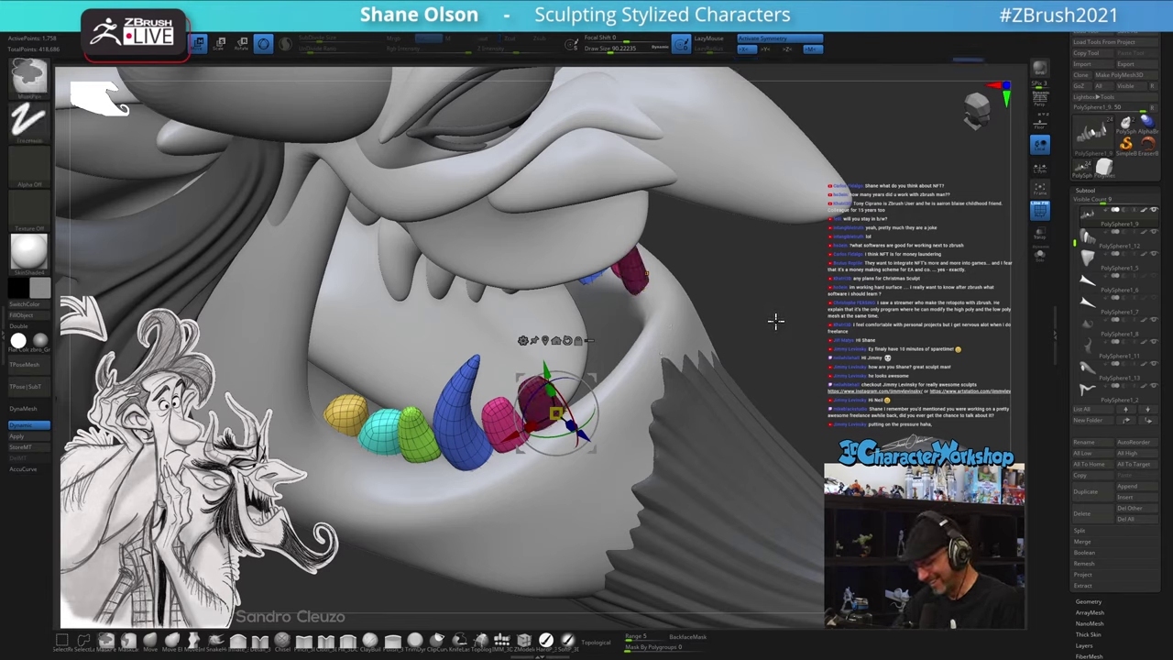
key(ctrl+w)
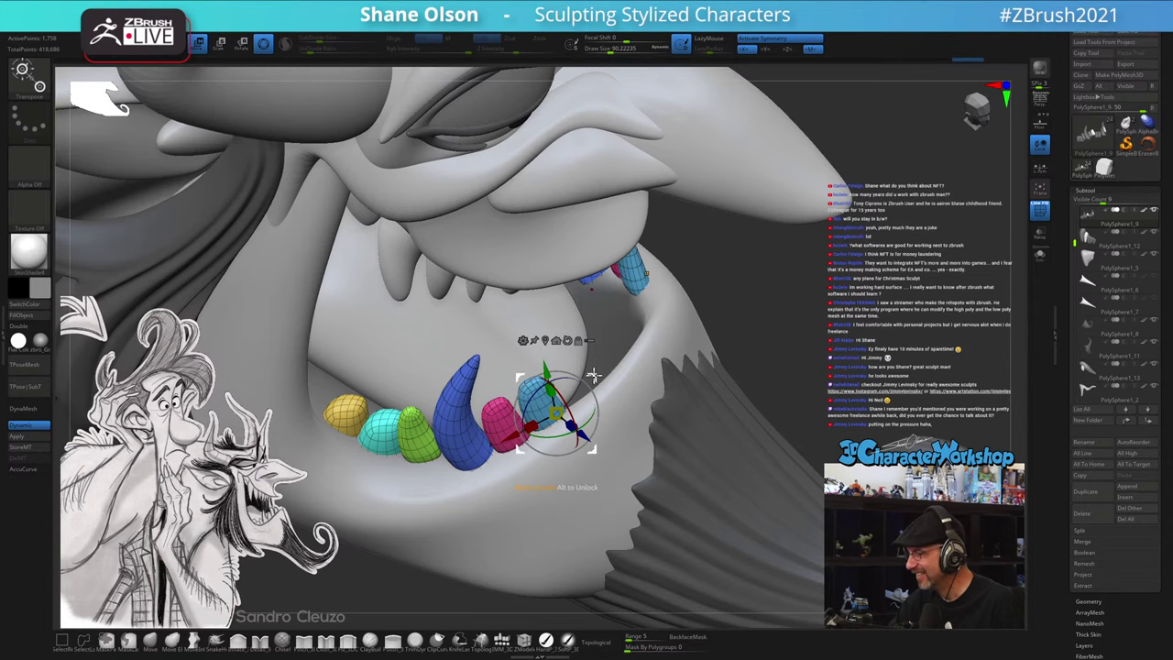
alt+click(554, 448)
ctrl+click(540, 388)
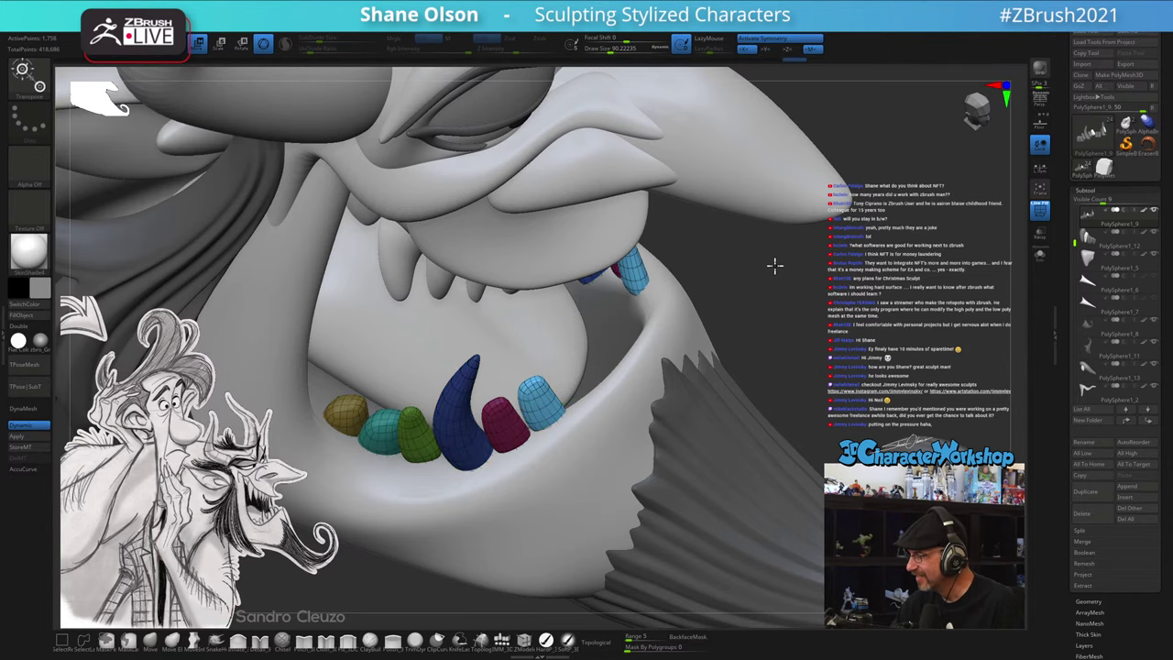
- Duplicate the front lower tooth again toward the chin and position the second copy along the gum line
drag(772, 265, 717, 272)
right_drag(651, 325, 614, 335)
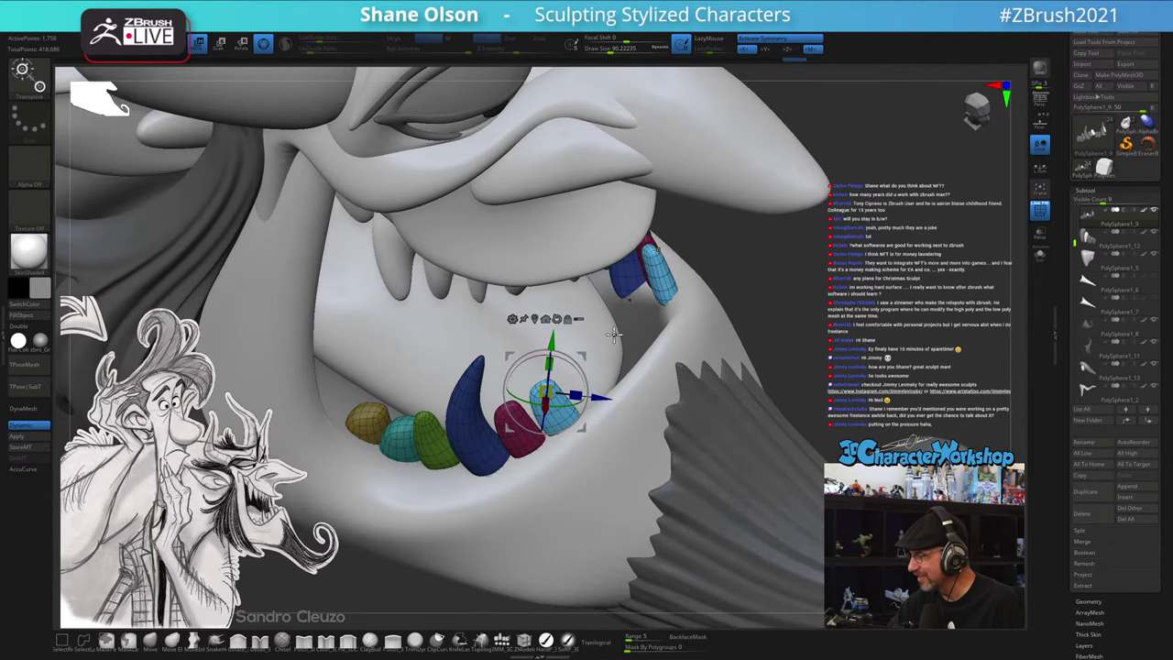
drag(587, 353, 623, 328)
right_drag(629, 328, 592, 388)
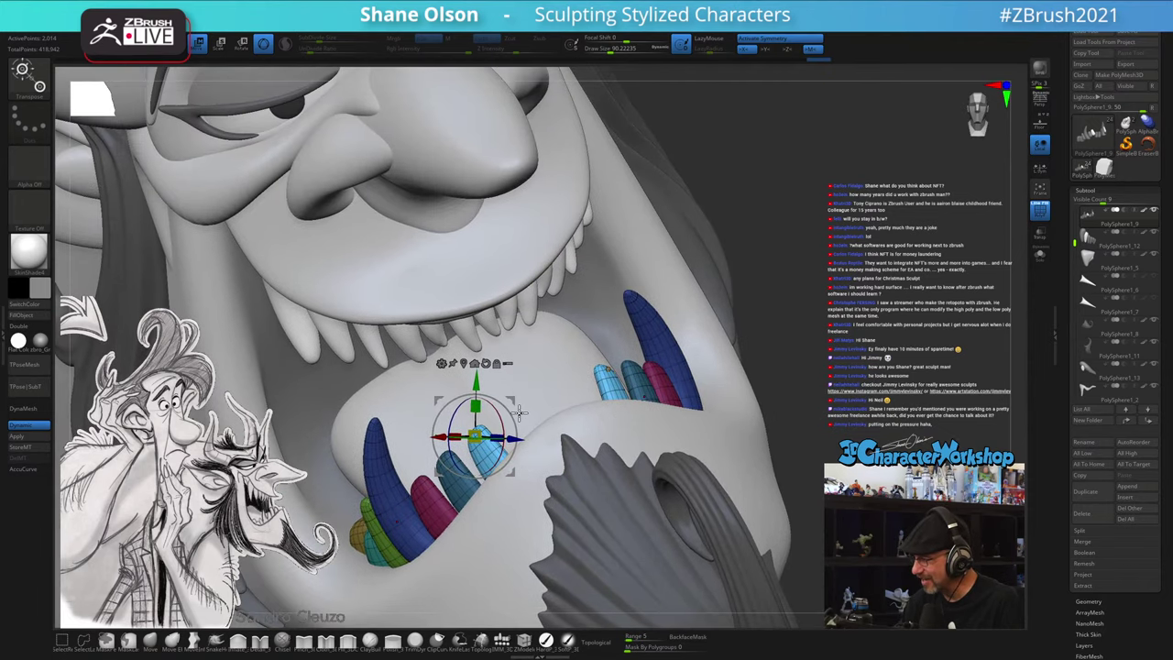
drag(515, 401, 516, 412)
right_drag(623, 344, 753, 410)
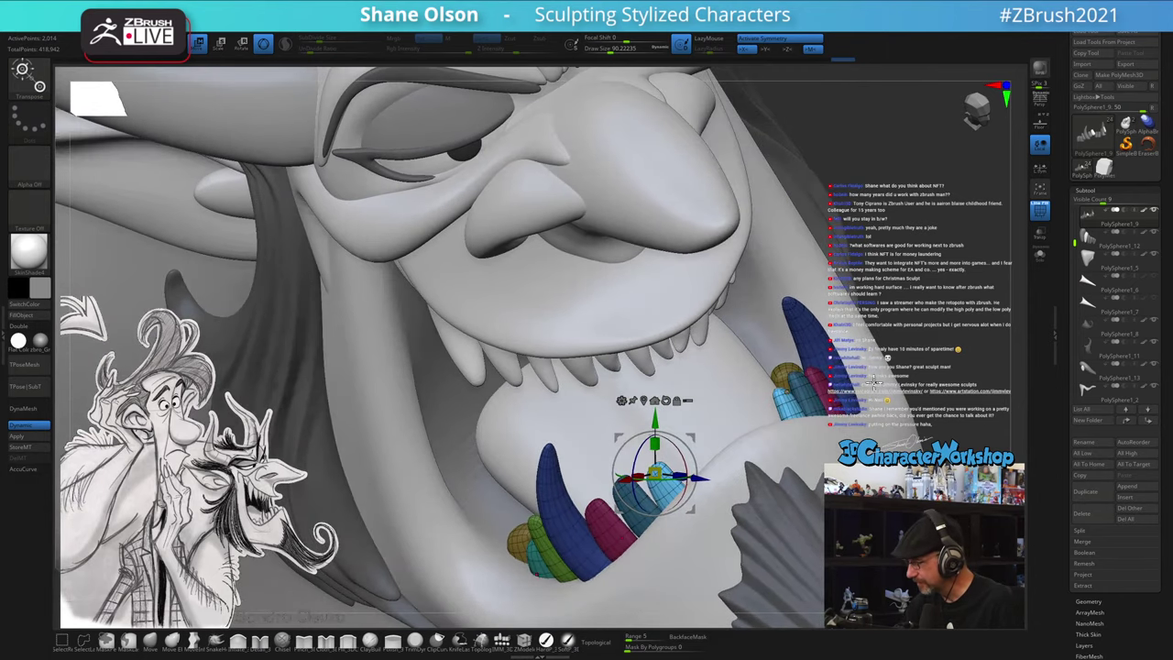
- Give the second copied tooth its own polygroup and mask the remaining lower teeth
ctrl+click(944, 298)
key(ctrl+w)
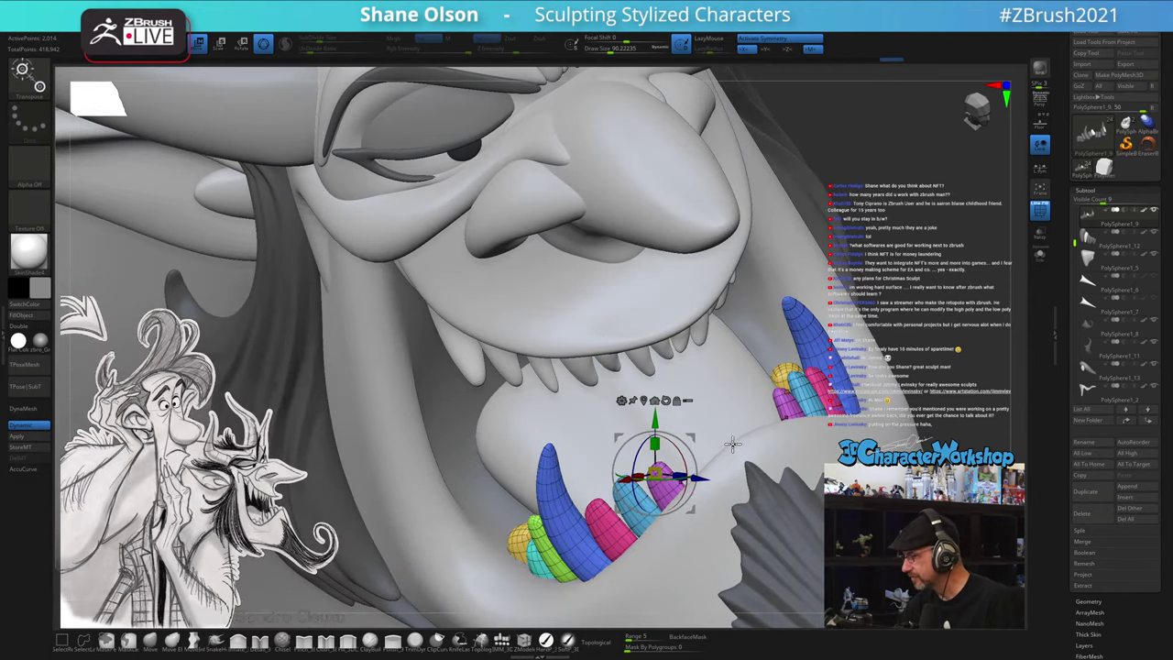
ctrl+click(667, 495)
- Duplicate that tooth once more toward the middle of the jaw and align the third copy with the lip
mouse_move(706, 454)
ctrl+mouse_down()
mouse_move(738, 422)
mouse_move(735, 457)
mouse_move(724, 446)
ctrl+mouse_up()
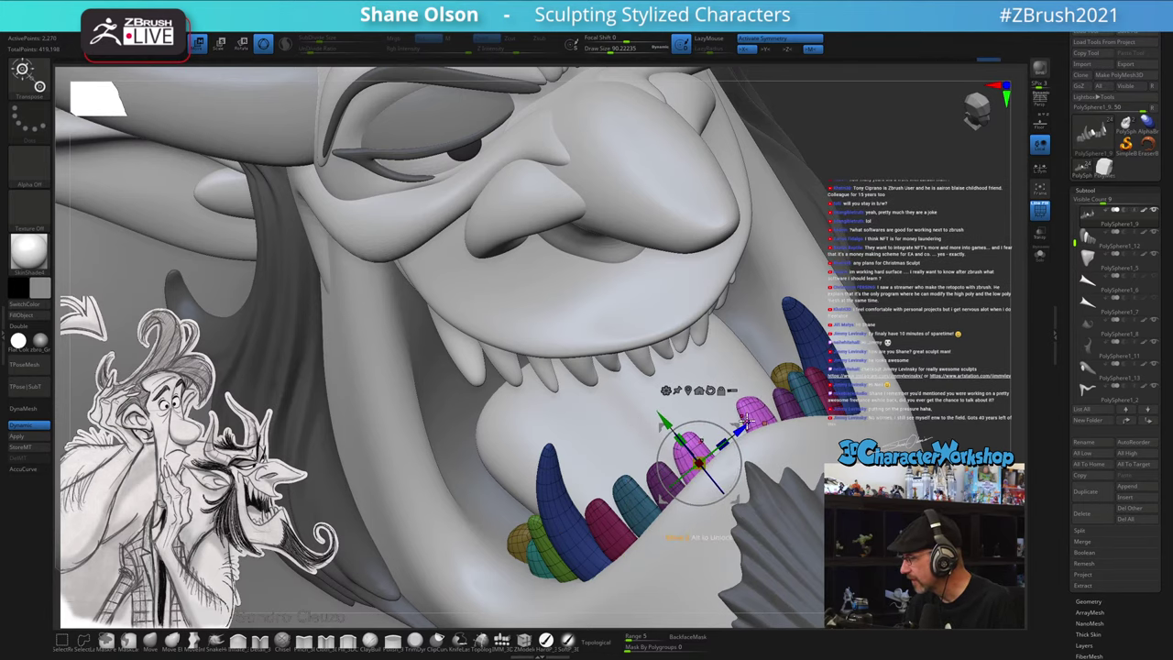
right_drag(768, 407, 810, 409)
drag(772, 425, 779, 426)
alt+drag(785, 353, 731, 360)
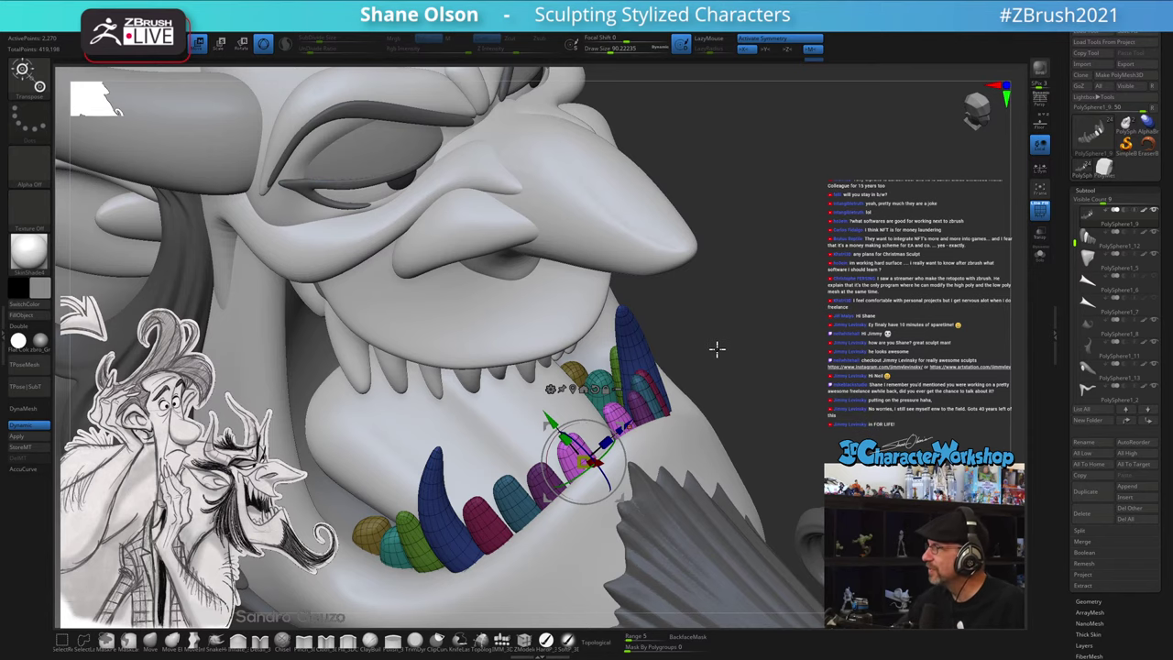
- Lengthen the third copied lower front tooth with the Move brush so it stands taller above the lip
mouse_move(716, 348)
mouse_down()
mouse_move(796, 297)
mouse_move(775, 278)
mouse_move(783, 290)
mouse_move(834, 299)
mouse_move(823, 307)
mouse_up()
key(q)
key(s)
alt+drag(643, 476, 641, 495)
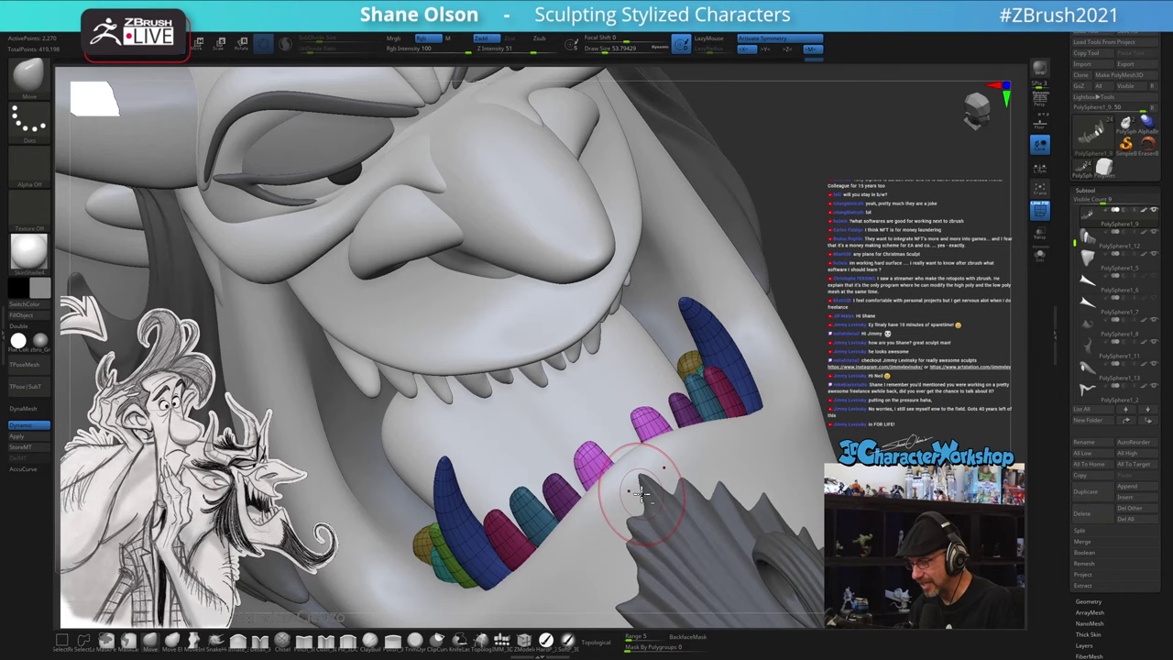
click(194, 640)
click(151, 639)
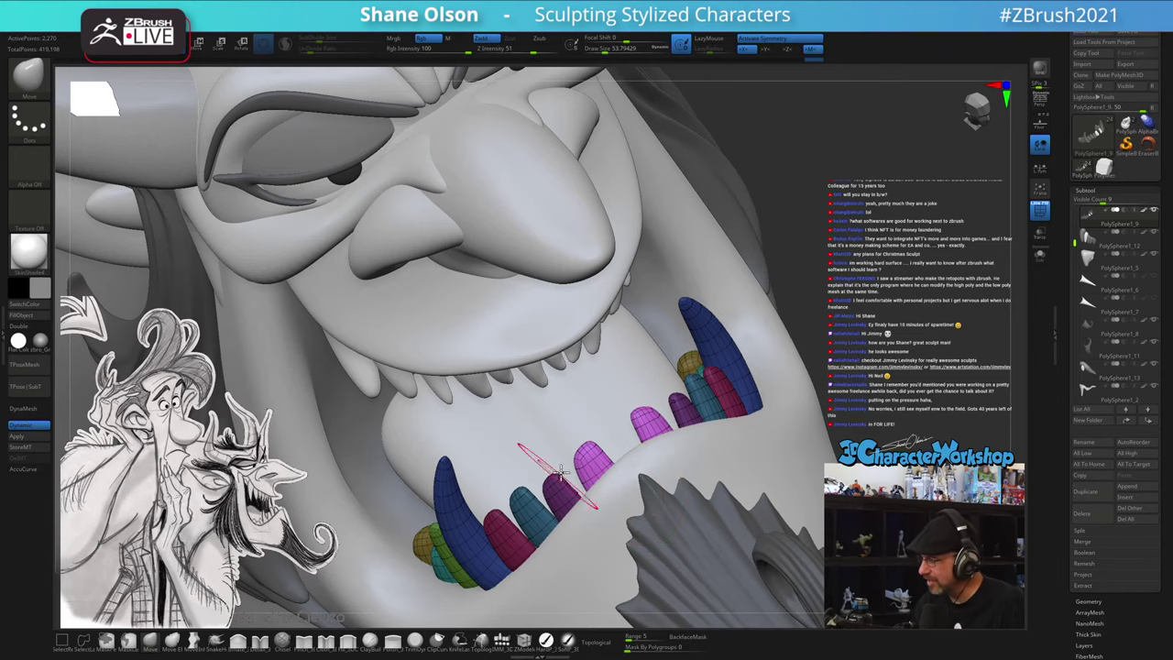
drag(594, 462, 576, 435)
key(s)
key(s)
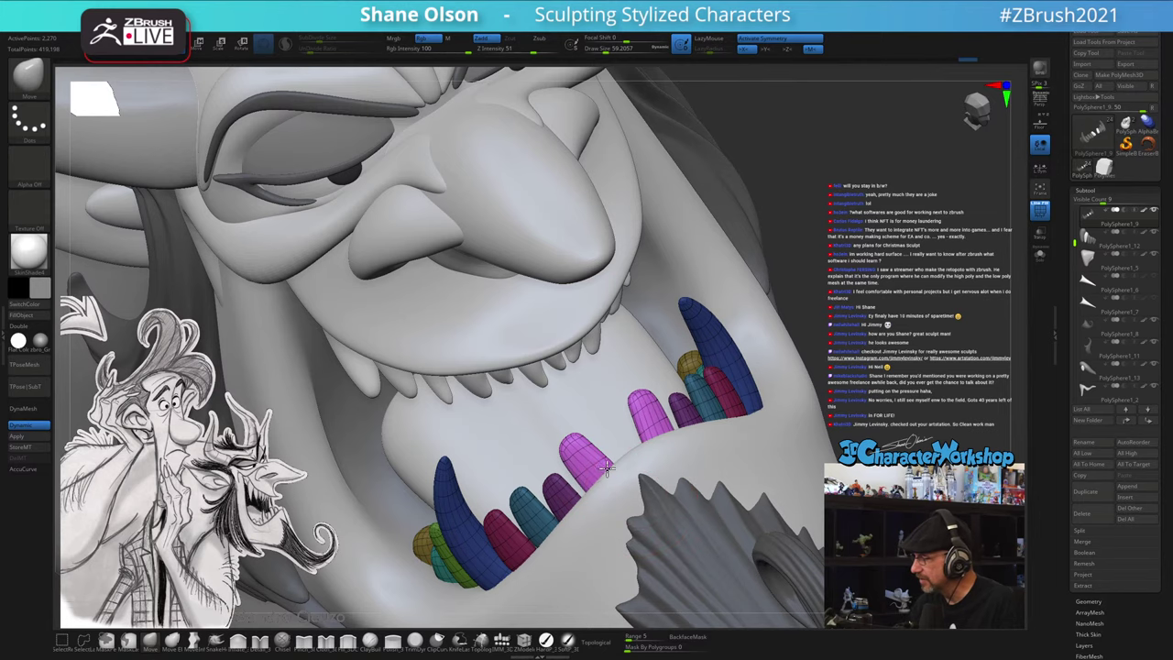
- Refine the tilt and width of that front tooth with the Move brush, checking its alignment in side view
key(s)
drag(587, 465, 590, 443)
right_drag(590, 443, 841, 338)
drag(840, 337, 819, 340)
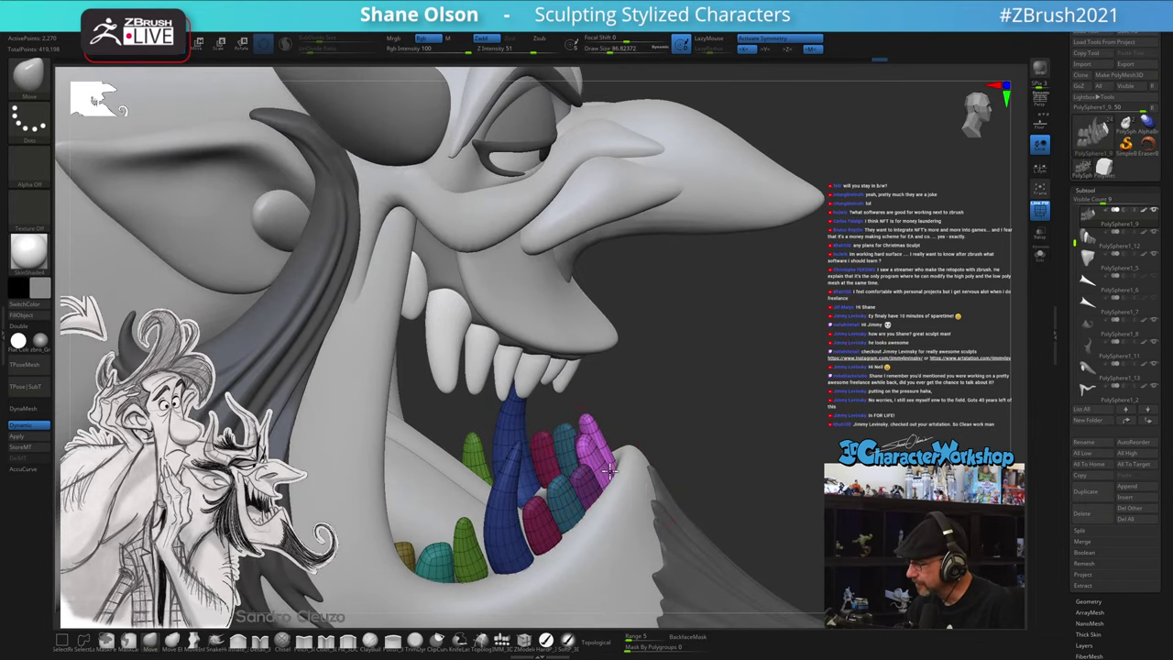
mouse_move(669, 396)
mouse_down()
mouse_move(729, 389)
mouse_move(712, 390)
mouse_up()
key(s)
drag(581, 492, 568, 492)
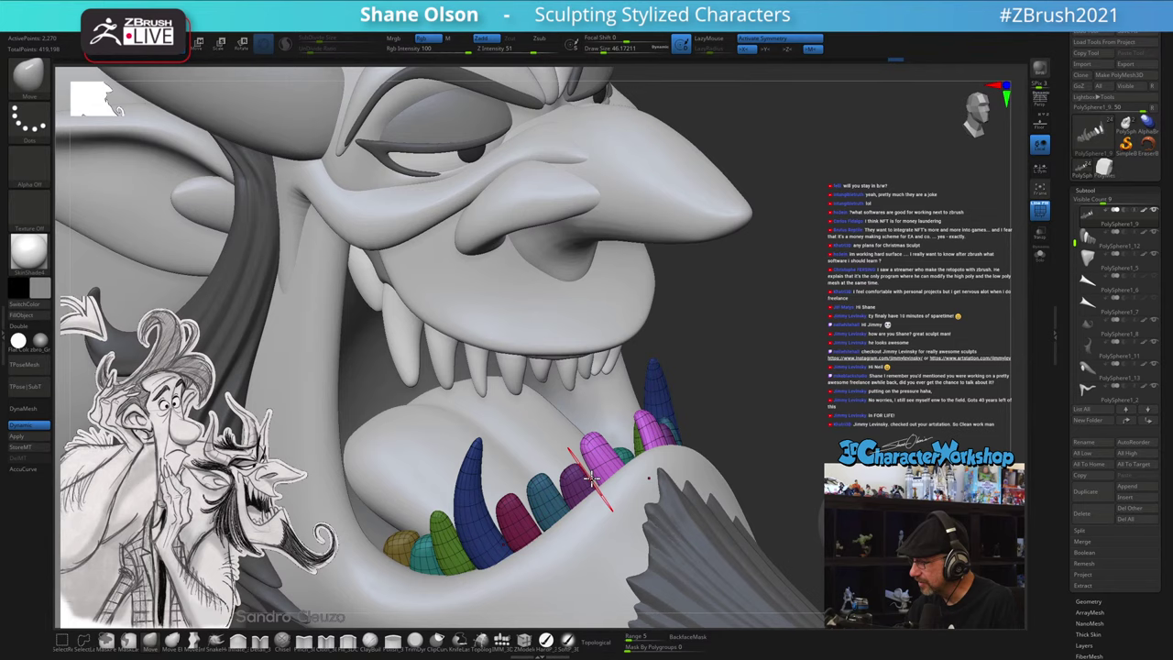
- Clear the mask on the lower teeth and nudge the small neighbouring tooth with a smaller Move brush
ctrl+click(776, 393)
key(s)
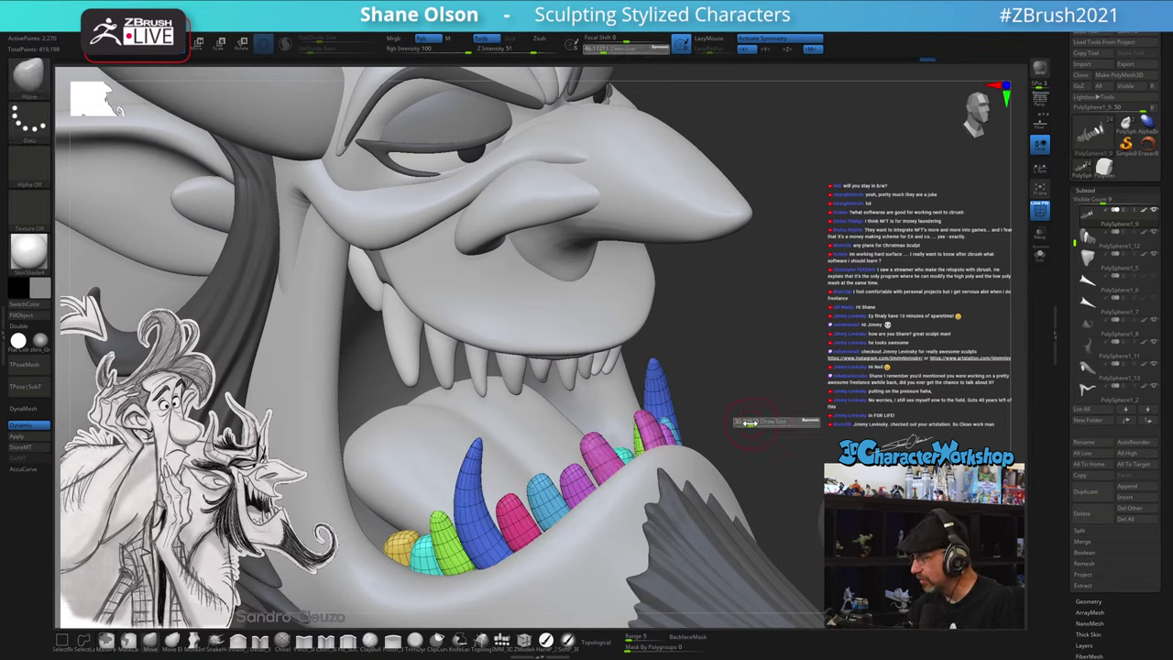
drag(751, 422, 746, 422)
key(s)
drag(561, 475, 564, 475)
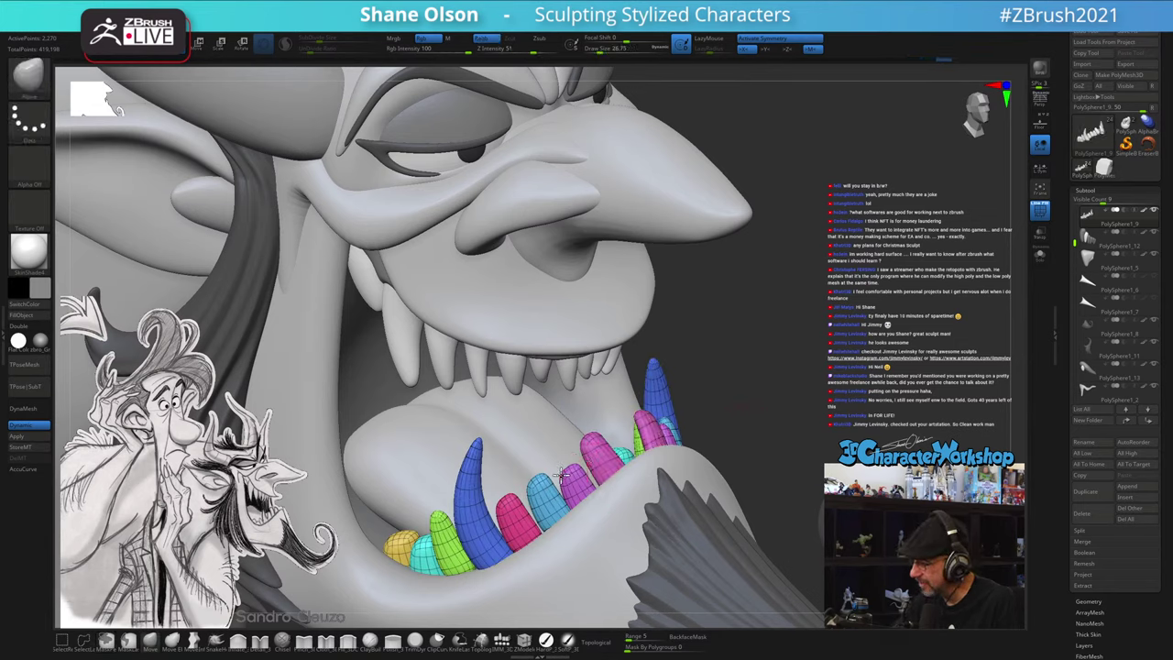
- Mask every lower tooth except the frontmost one and shift that tooth closer to the middle of the jaw
drag(820, 364, 591, 443)
drag(829, 366, 667, 447)
key(w)
right_drag(664, 449, 661, 476)
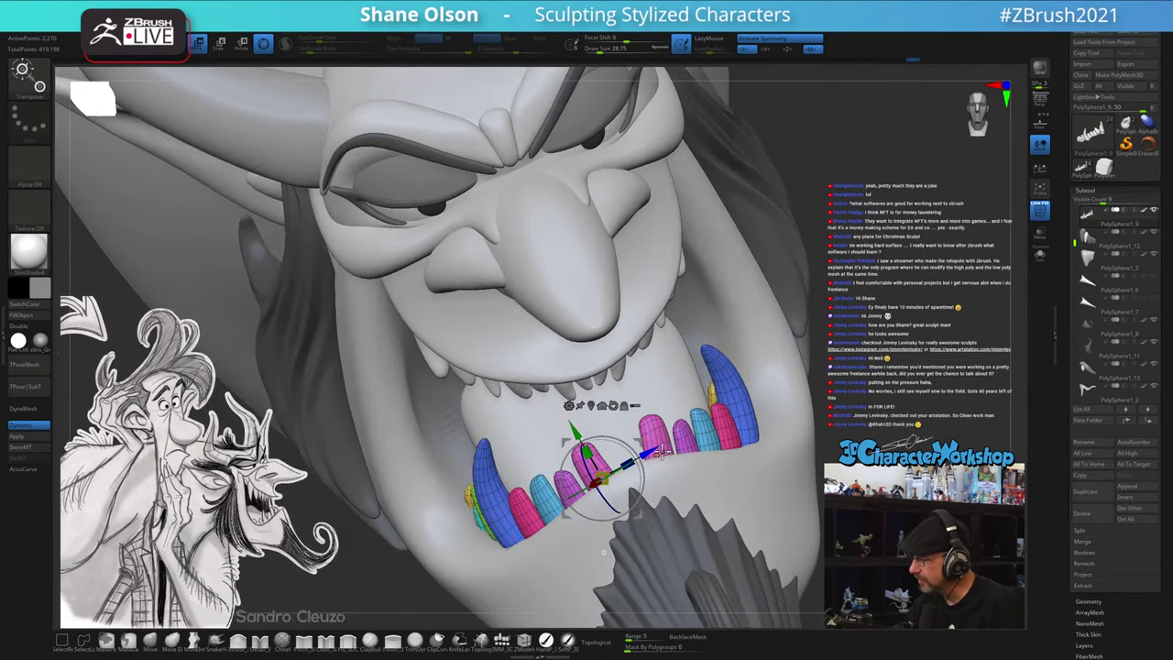
click(658, 449)
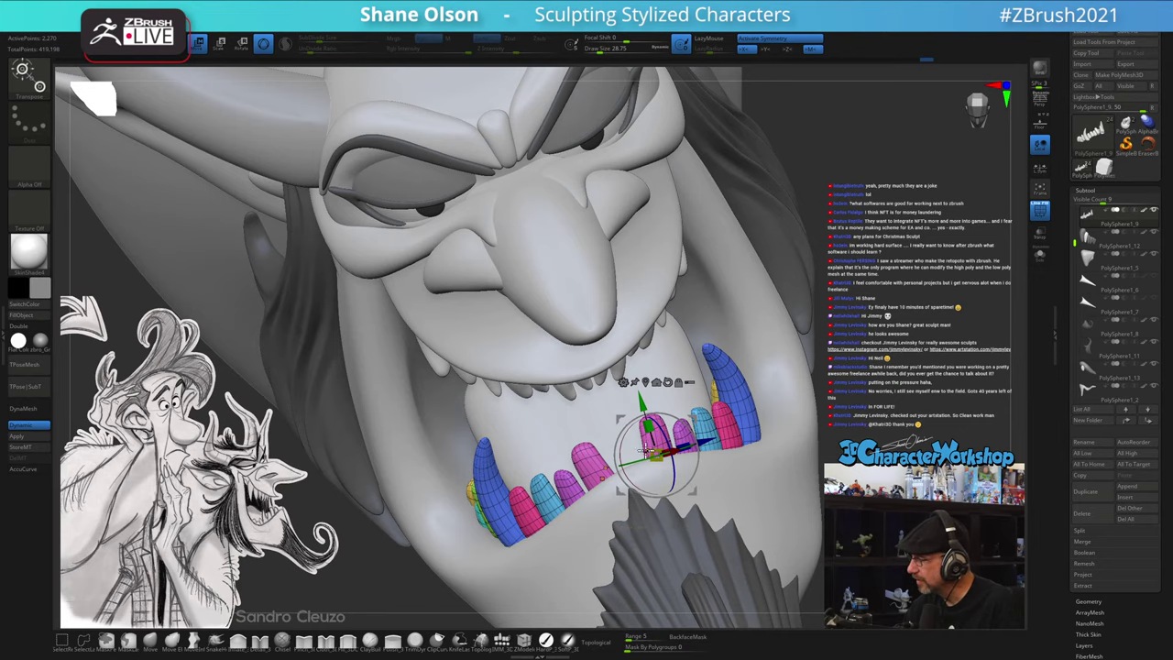
ctrl+click(646, 450)
drag(680, 408, 672, 412)
right_drag(672, 413, 645, 385)
drag(644, 384, 646, 393)
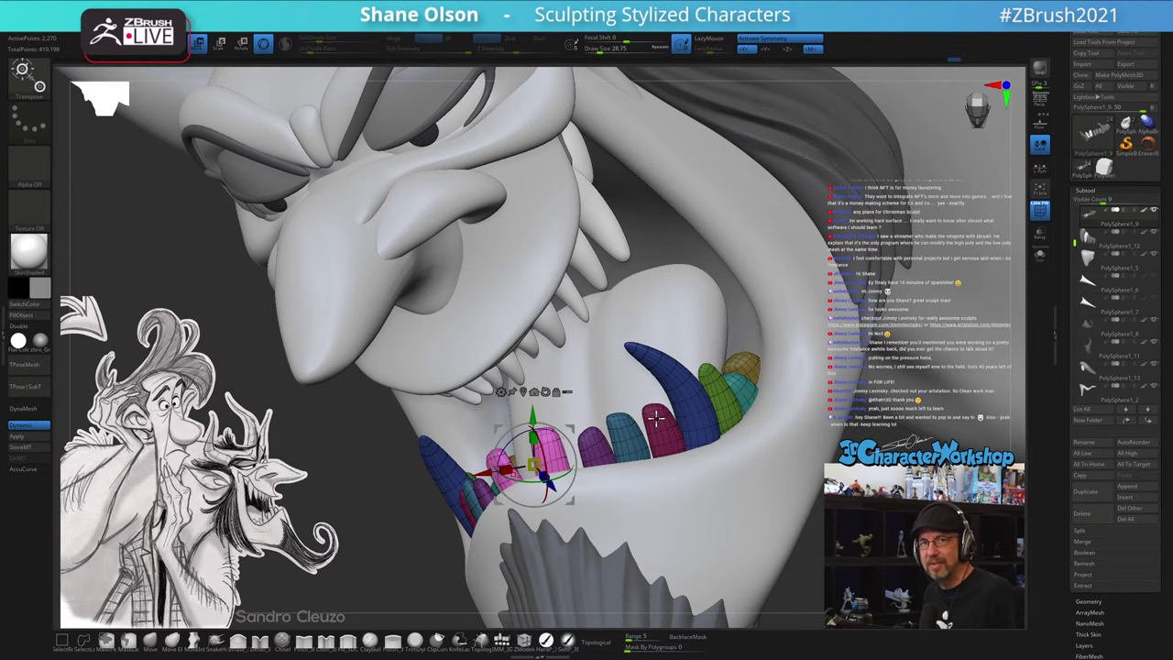
- Duplicate the frontmost lower tooth and fit the smaller copy into the gap beside its outer neighbour
right_drag(599, 400, 652, 407)
drag(594, 424, 605, 445)
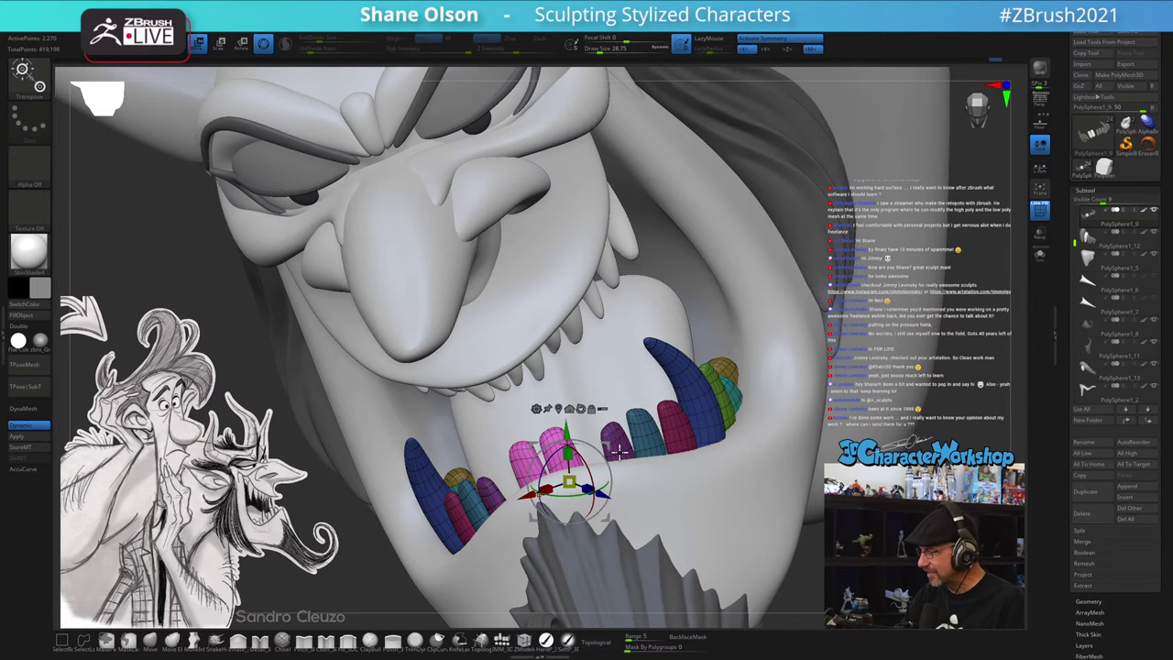
alt+right_drag(612, 447, 589, 446)
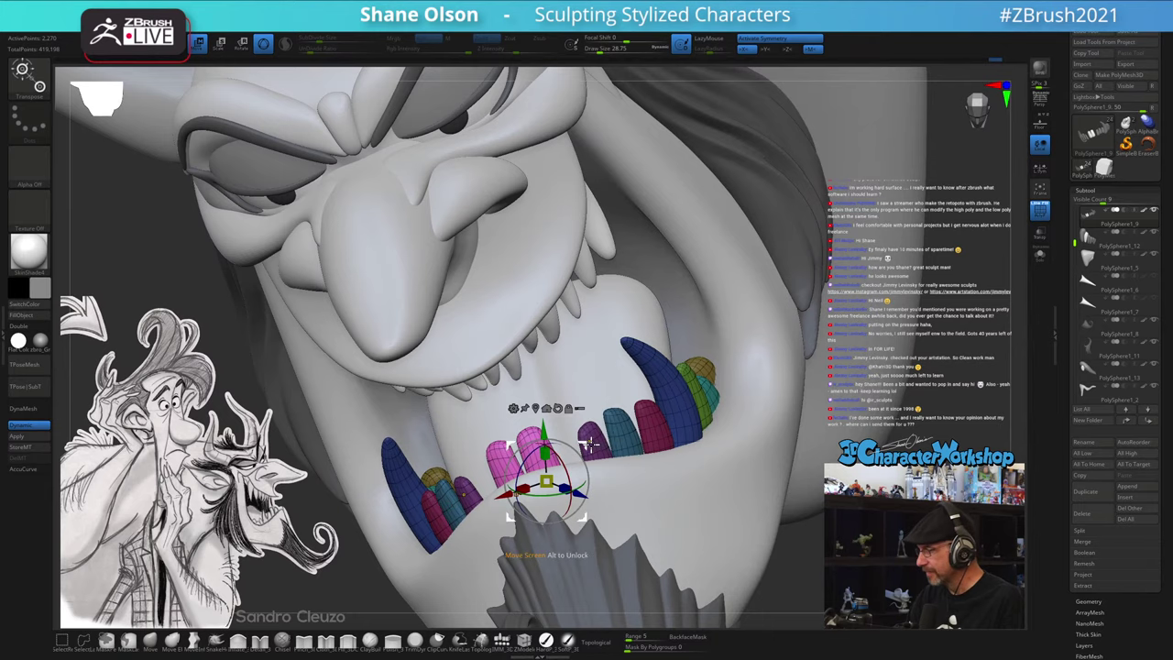
right_drag(602, 395, 582, 403)
drag(582, 444, 608, 453)
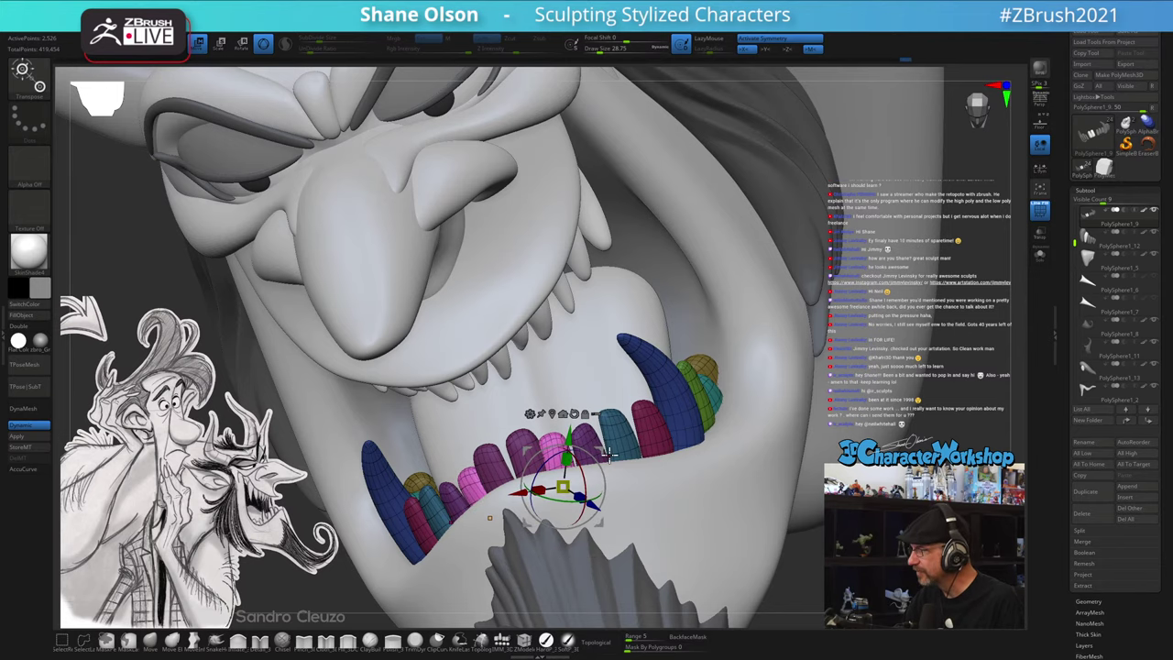
drag(598, 523, 604, 522)
right_drag(671, 455, 693, 463)
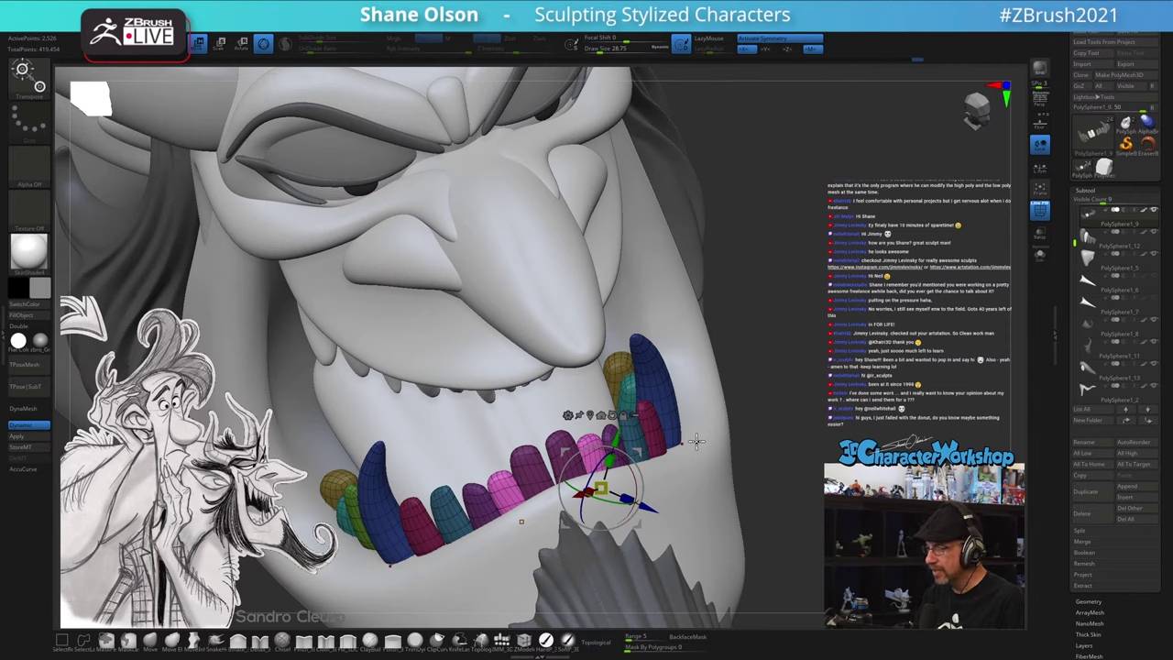
- Give the new small tooth its own polygroup and clear the mask from the lower teeth
key(q)
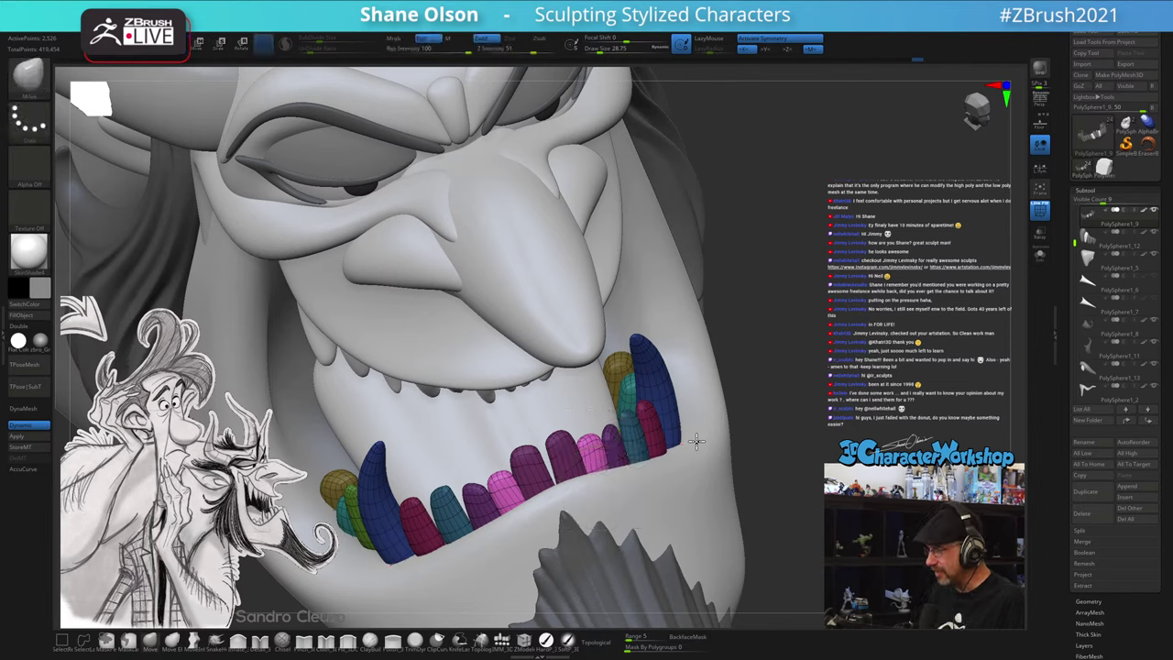
key(s)
mouse_move(800, 376)
mouse_down()
mouse_move(811, 375)
mouse_move(800, 393)
mouse_move(815, 384)
mouse_up()
mouse_move(815, 385)
right_down()
mouse_move(822, 395)
mouse_move(807, 391)
mouse_move(812, 382)
mouse_move(804, 392)
right_up()
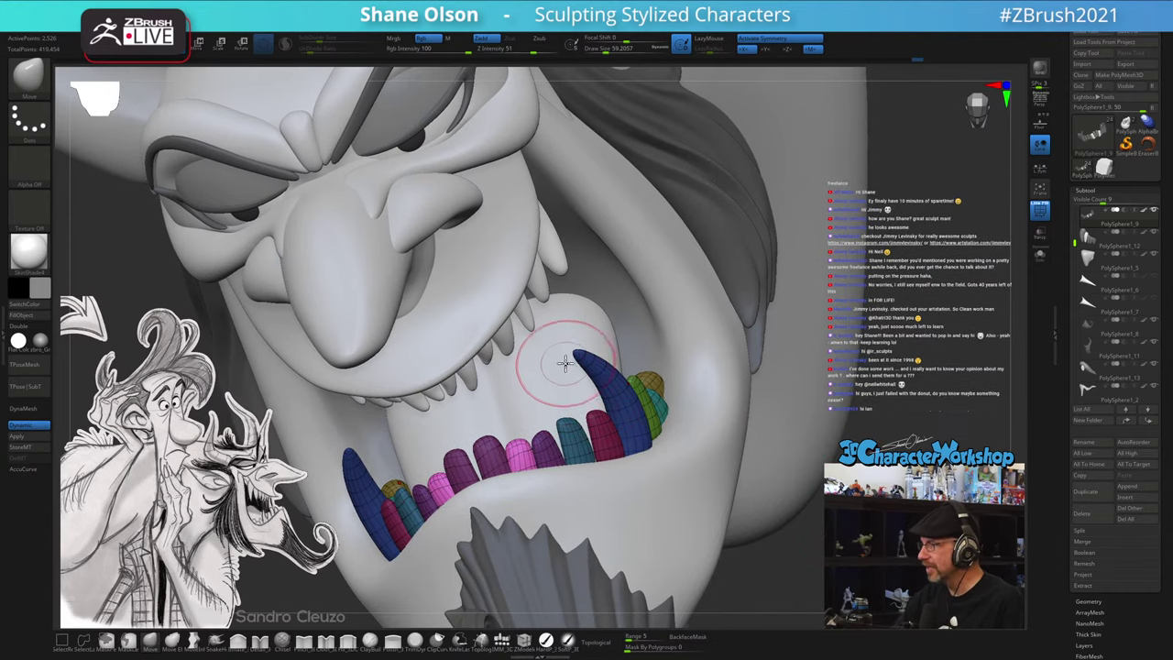
key(ctrl)
ctrl+drag(520, 462, 518, 467)
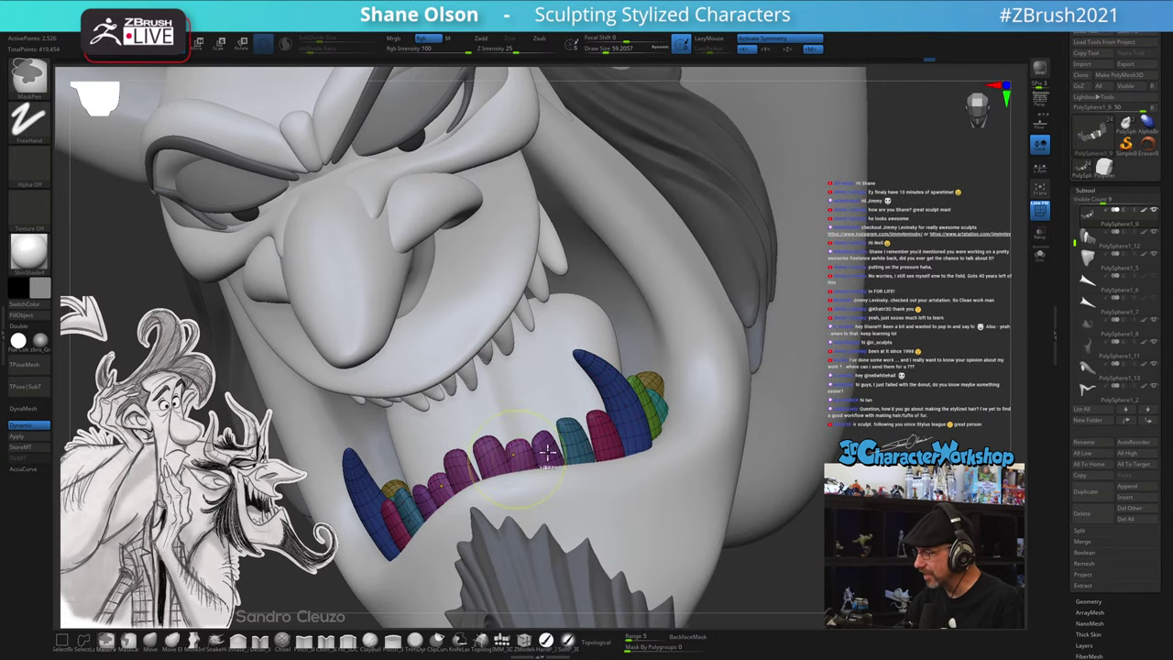
key(shift)
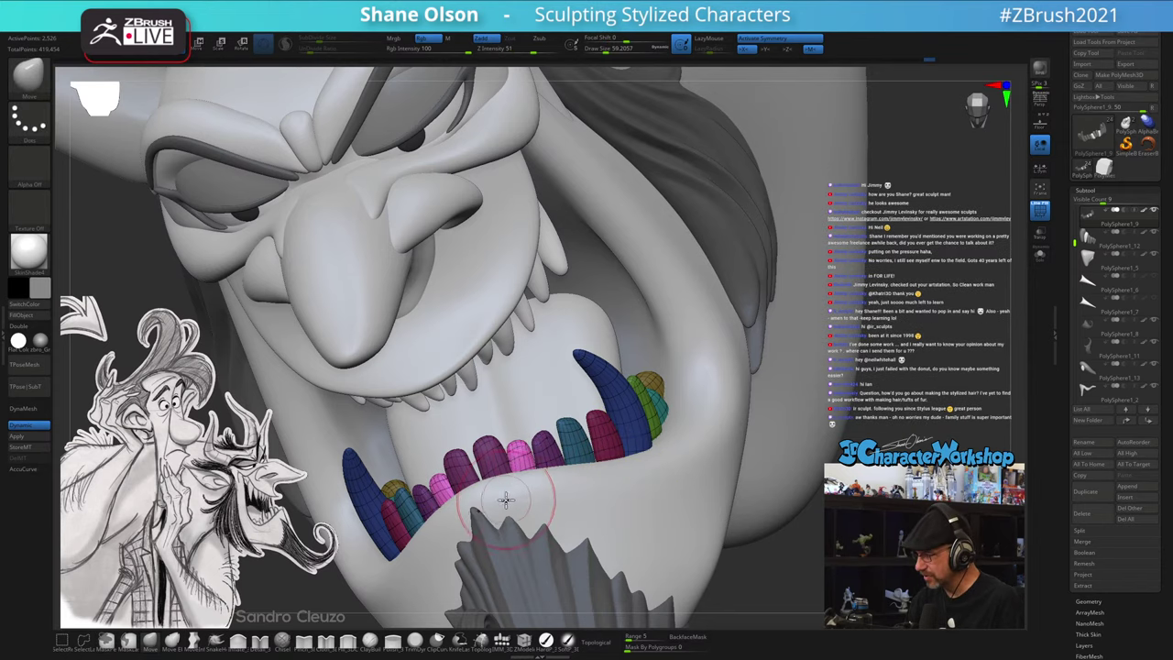
key(ctrl)
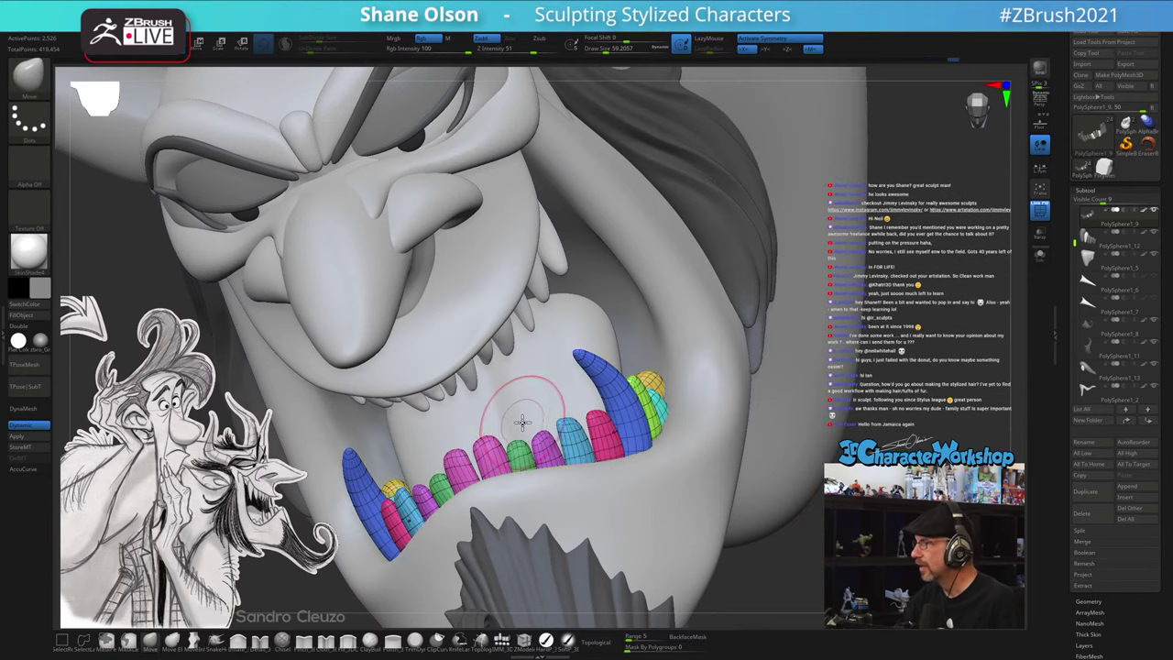
key(shift)
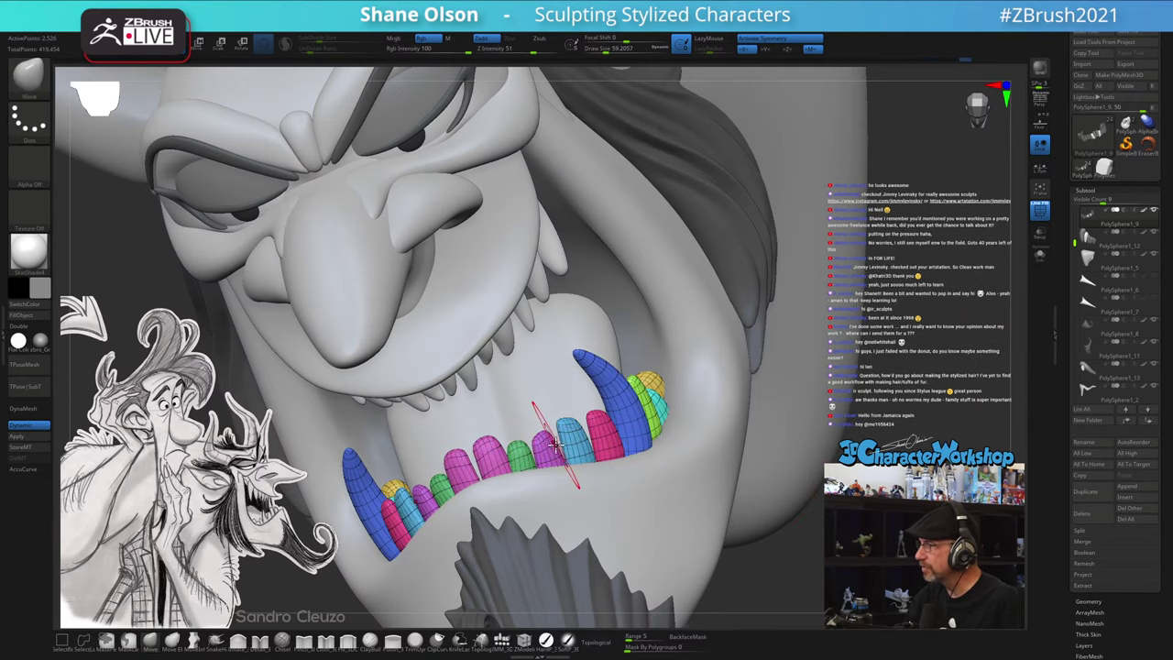
- Enable topological masking, turn off symmetry and vary the heights of individual lower front teeth with the Move brush
ctrl+right_drag(540, 422, 539, 432)
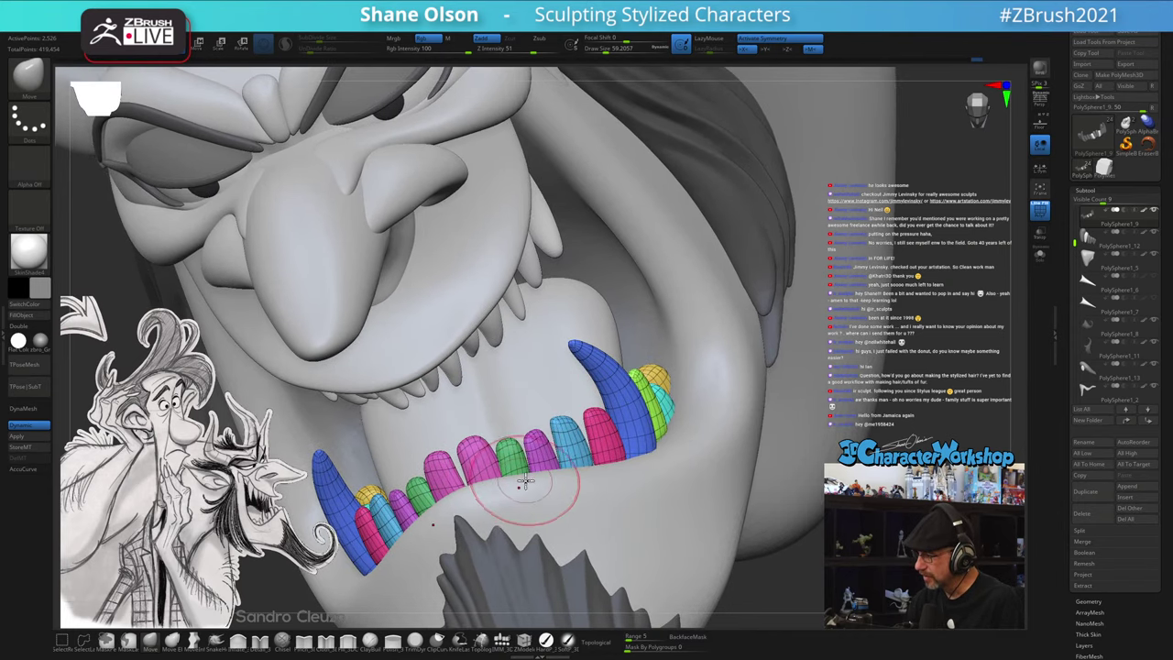
click(598, 641)
right_drag(496, 437, 509, 440)
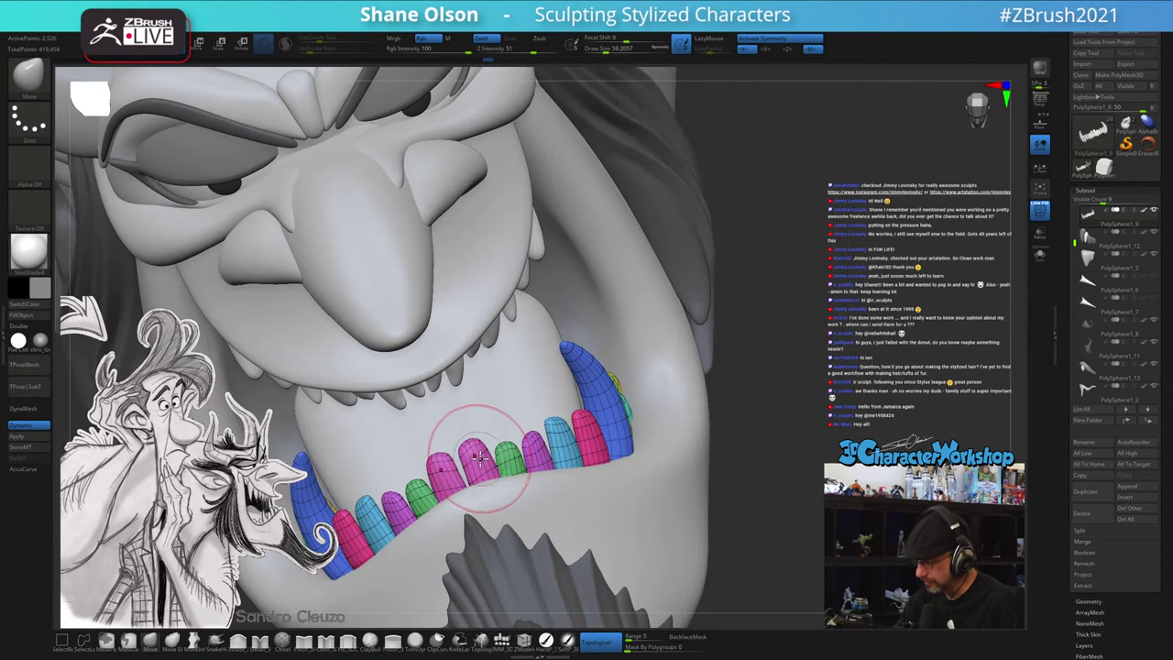
key(x)
key(bracketleft)
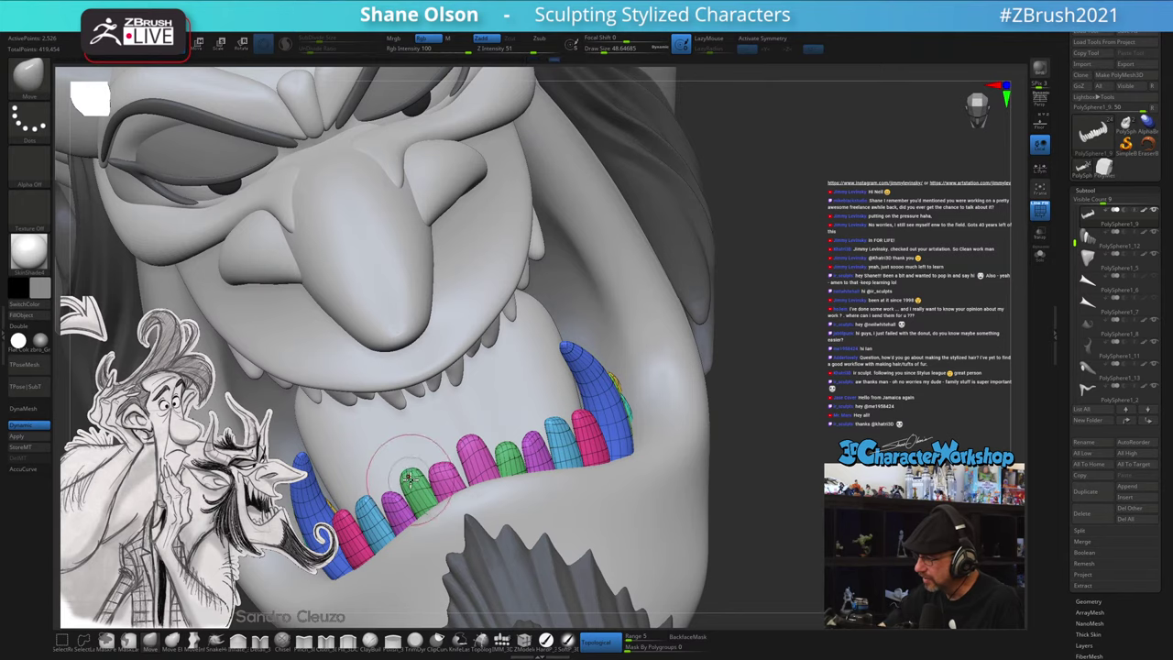
right_drag(533, 440, 503, 431)
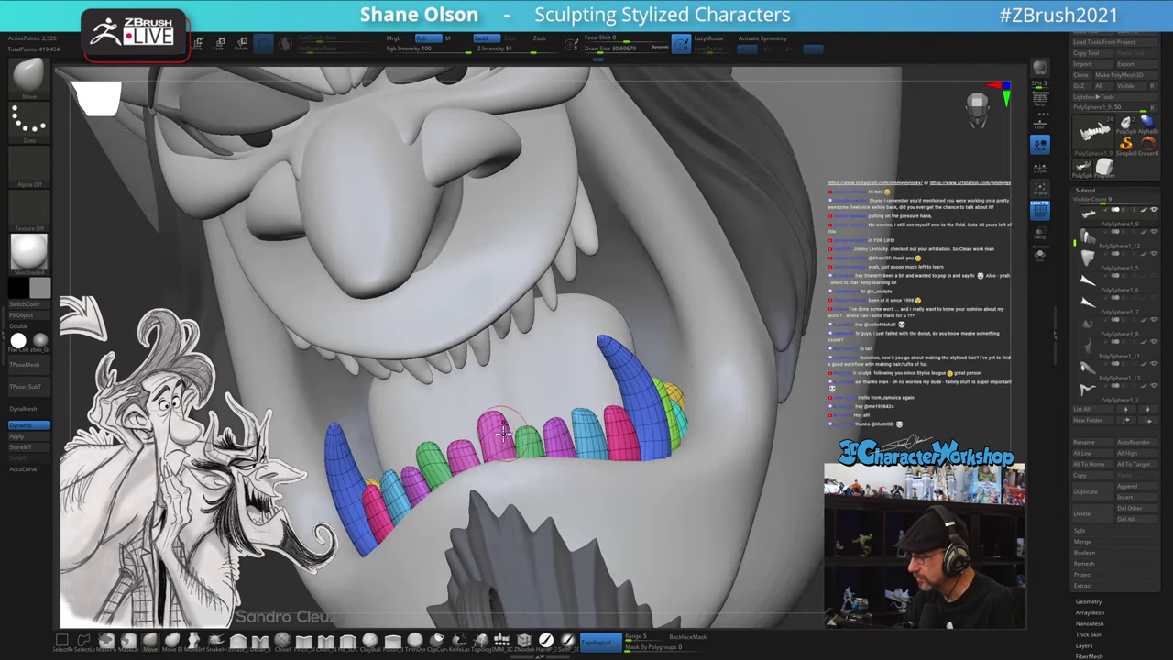
- Hide the polygroup wireframe, disable topological masking and enlarge the brush for working on the whole head
drag(870, 411, 856, 429)
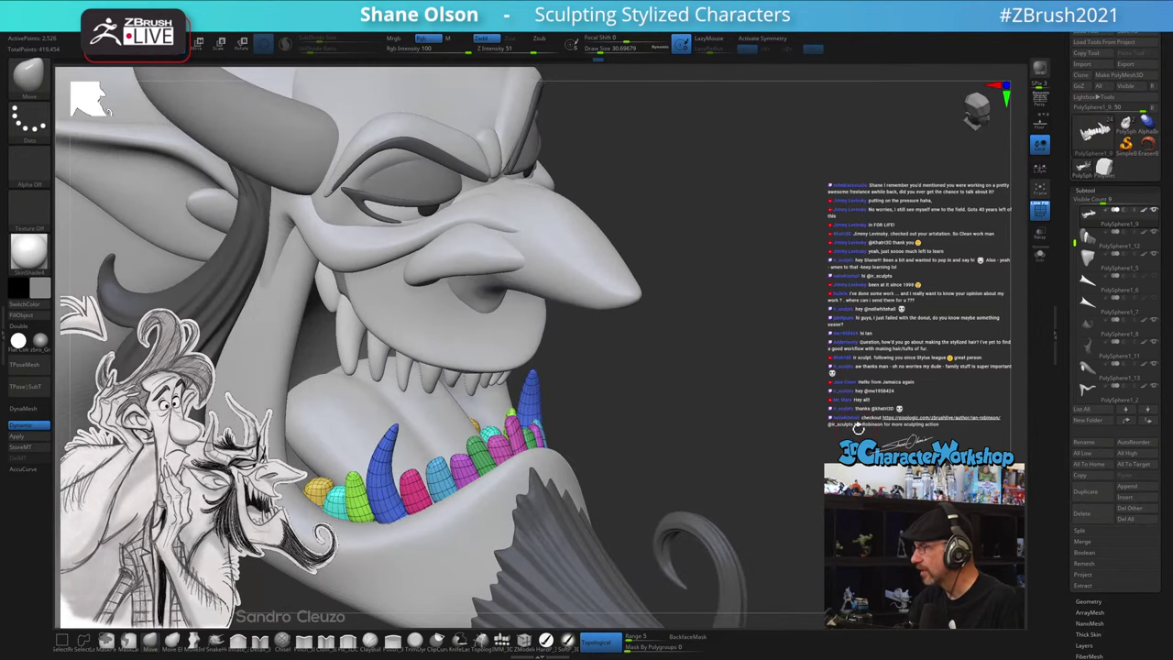
right_drag(824, 449, 841, 388)
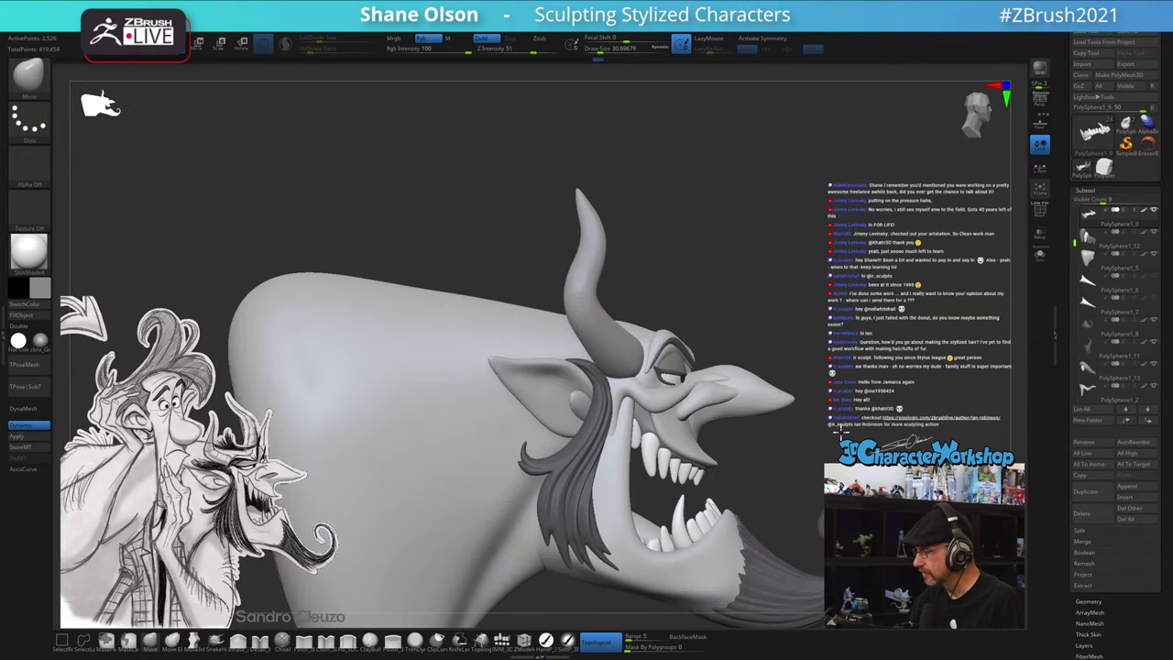
ctrl+right_drag(772, 438, 712, 420)
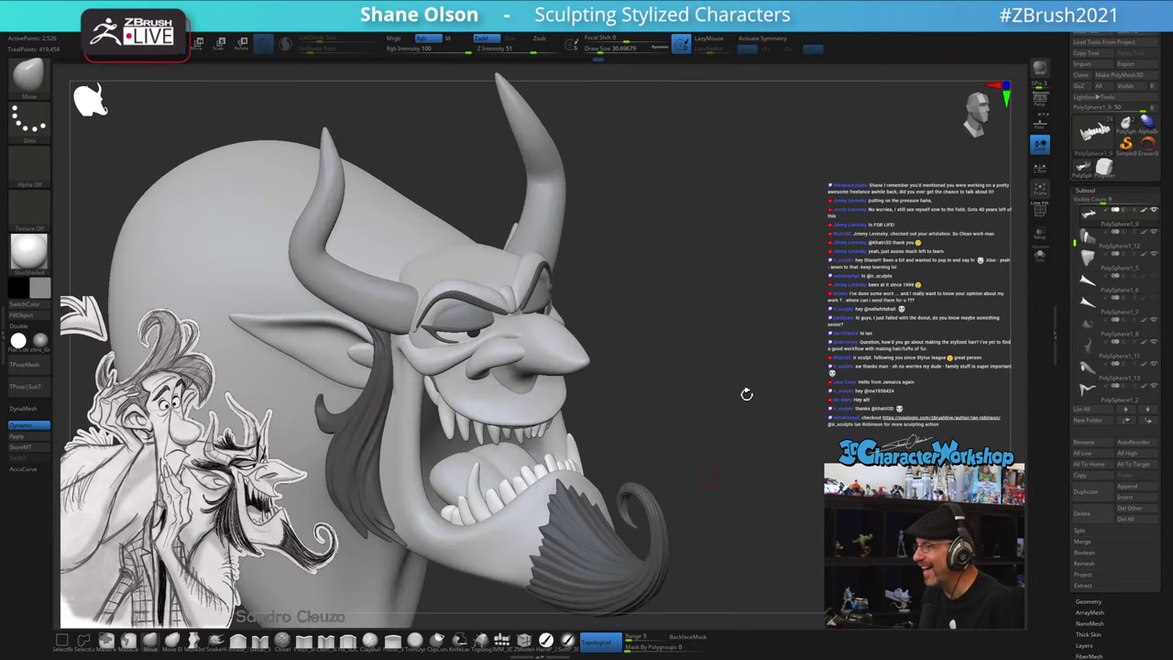
key(s)
click(676, 440)
mouse_move(678, 403)
mouse_down()
mouse_move(673, 447)
mouse_move(540, 494)
mouse_up()
click(600, 641)
key(s)
click(655, 447)
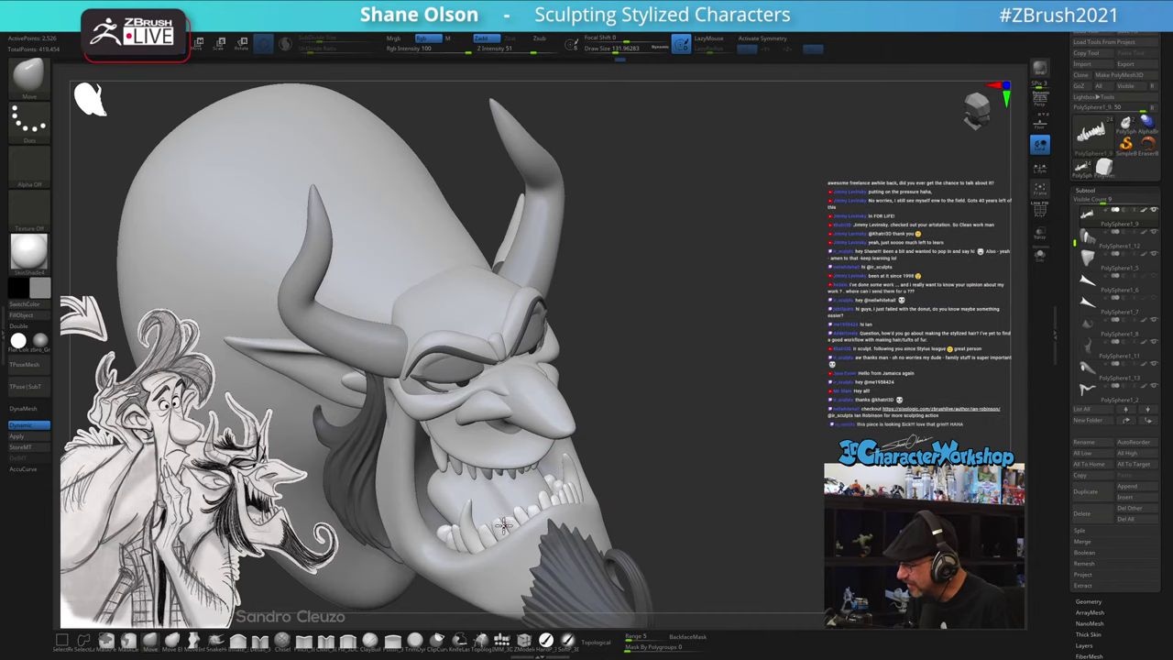
- Examine the whole head from the front and the side, comparing teeth, sideburn and jaw with the reference sketch
mouse_move(675, 445)
mouse_down()
mouse_move(720, 413)
mouse_move(703, 430)
mouse_up()
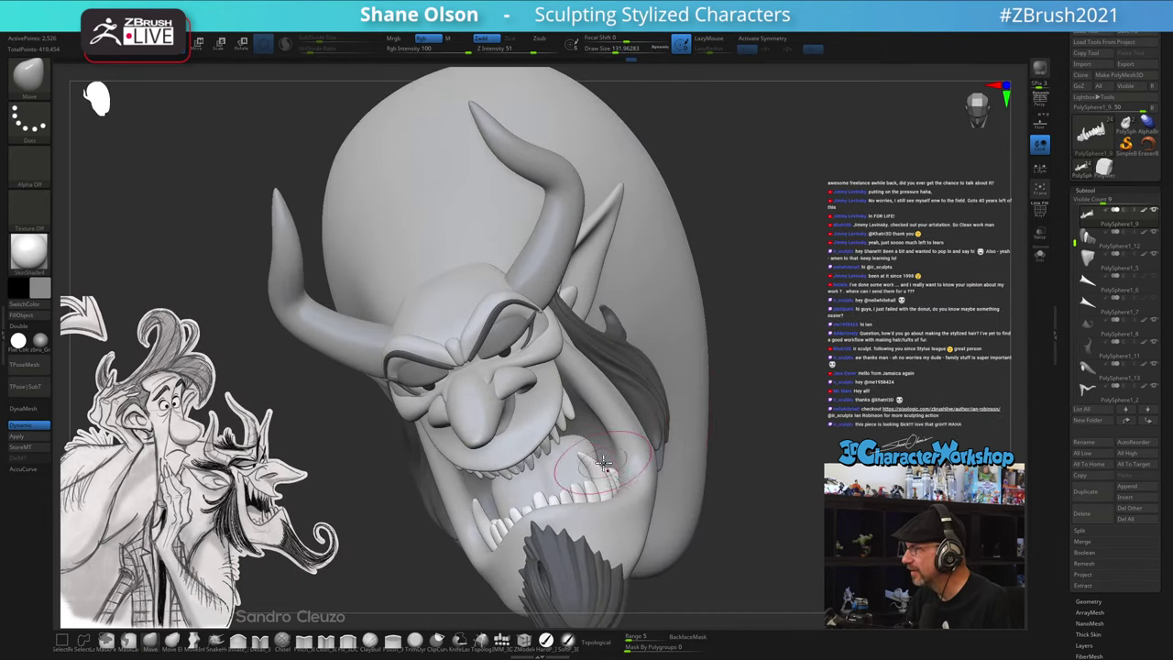
mouse_move(802, 443)
mouse_down()
mouse_move(812, 450)
mouse_move(796, 419)
mouse_move(805, 467)
mouse_move(785, 431)
mouse_move(768, 463)
mouse_up()
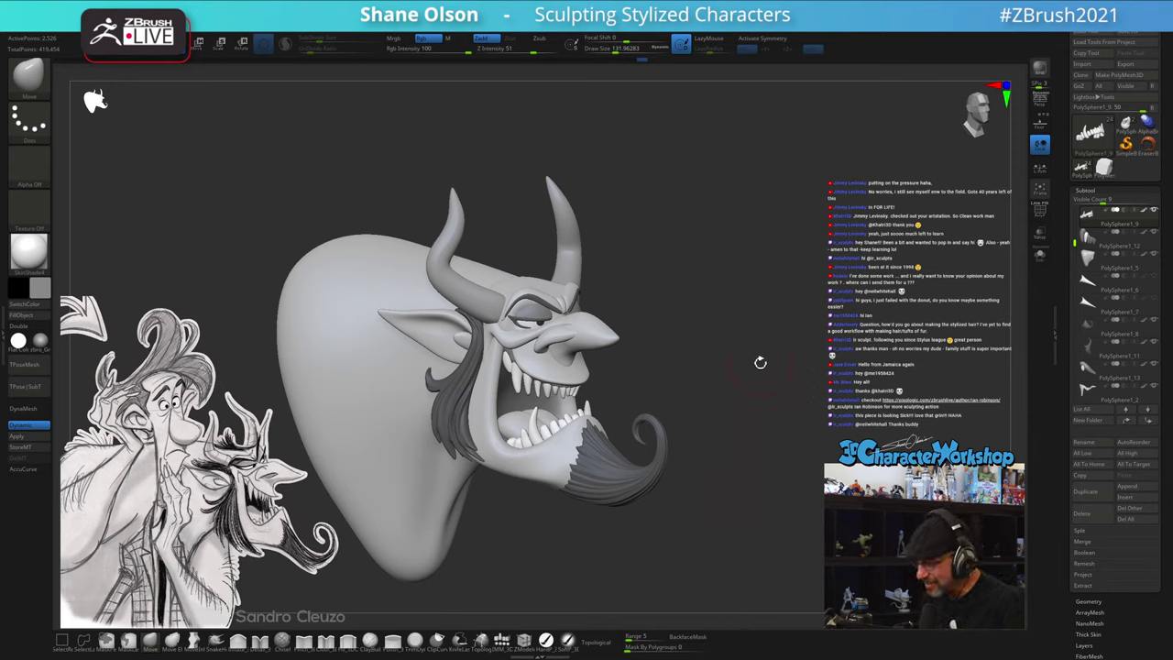
key(s)
click(698, 354)
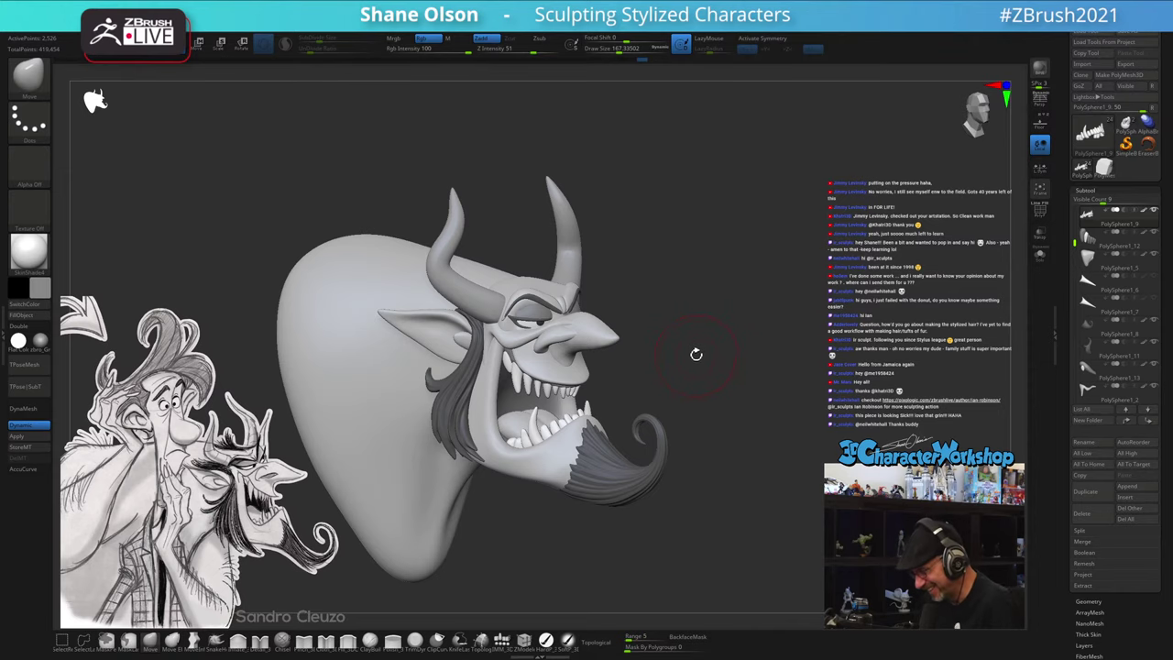
drag(674, 358, 688, 359)
alt+drag(715, 317, 772, 342)
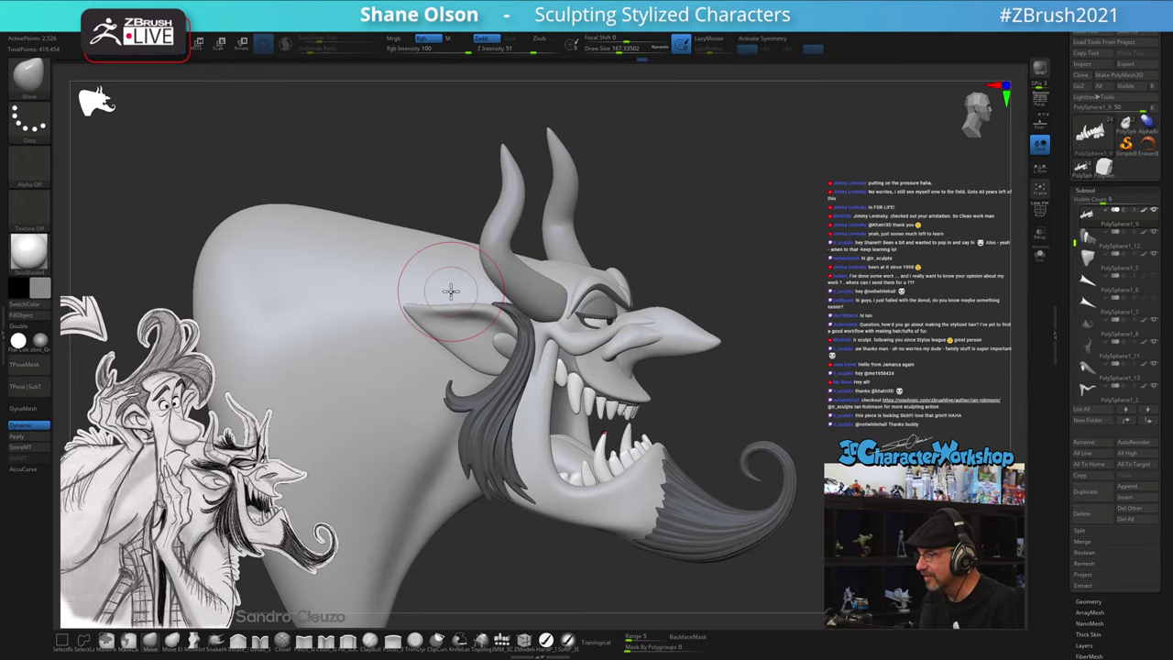
mouse_move(859, 228)
mouse_down()
mouse_move(849, 243)
mouse_move(889, 346)
mouse_move(875, 306)
mouse_up()
key(s)
click(889, 352)
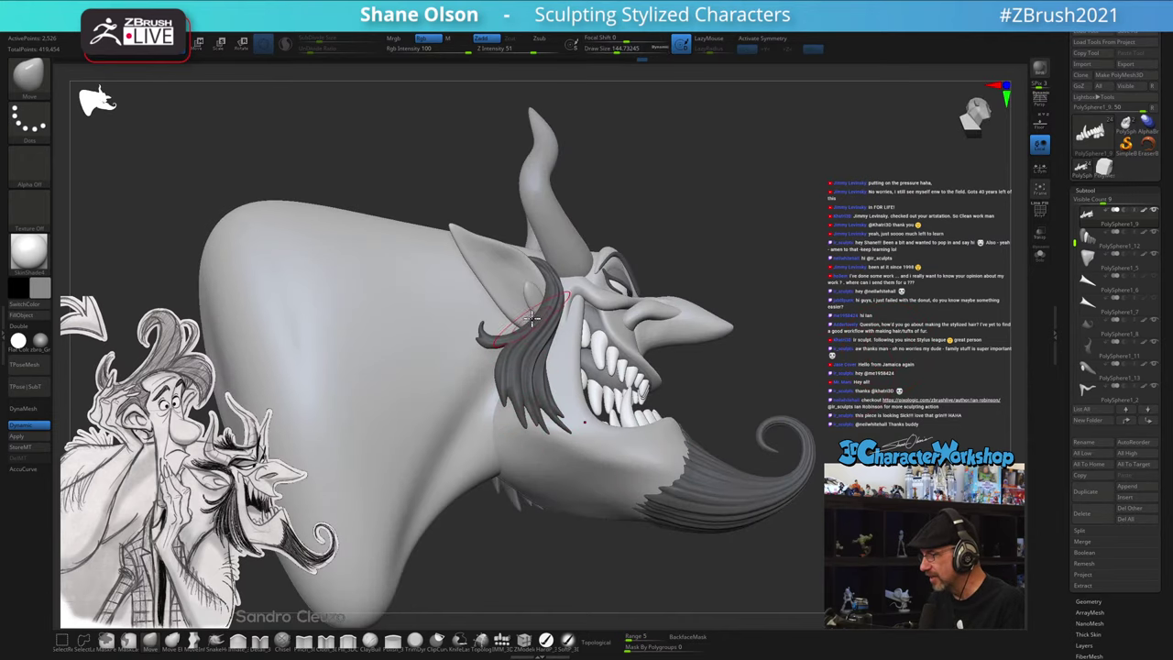
mouse_move(577, 313)
right_down()
mouse_move(684, 248)
mouse_move(688, 259)
mouse_move(741, 208)
mouse_move(743, 217)
mouse_move(831, 202)
right_up()
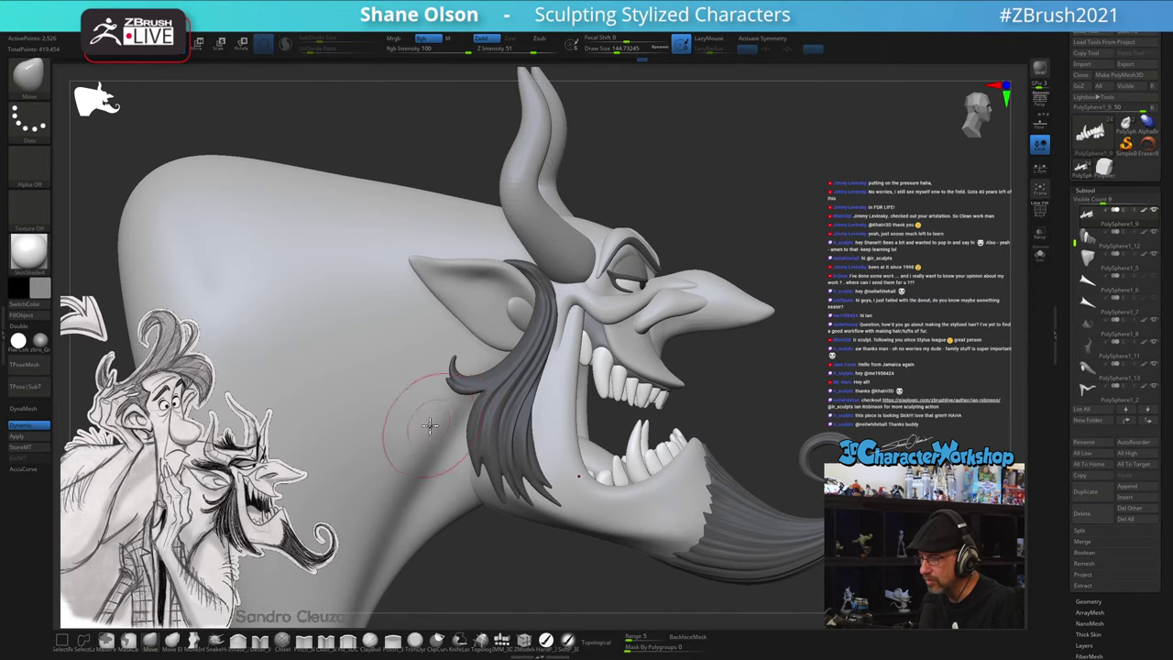
alt+right_drag(460, 407, 495, 381)
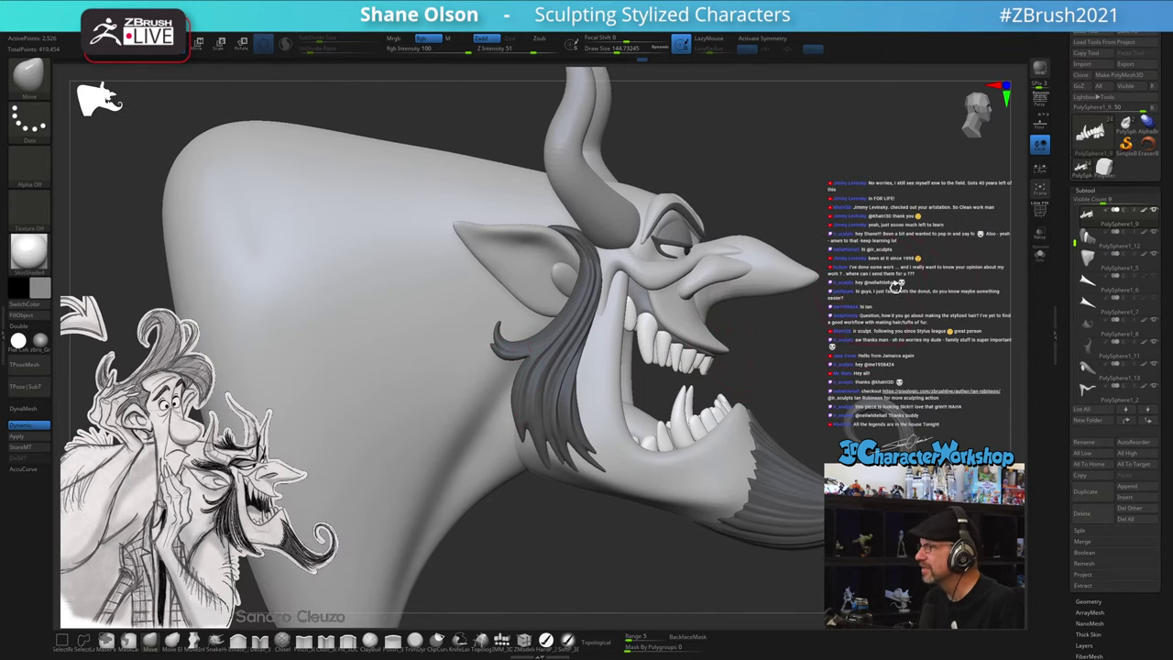
- Examine the whole head, including horns and curled beard, from the side and three-quarter view against the reference sketch
right_drag(925, 282, 887, 312)
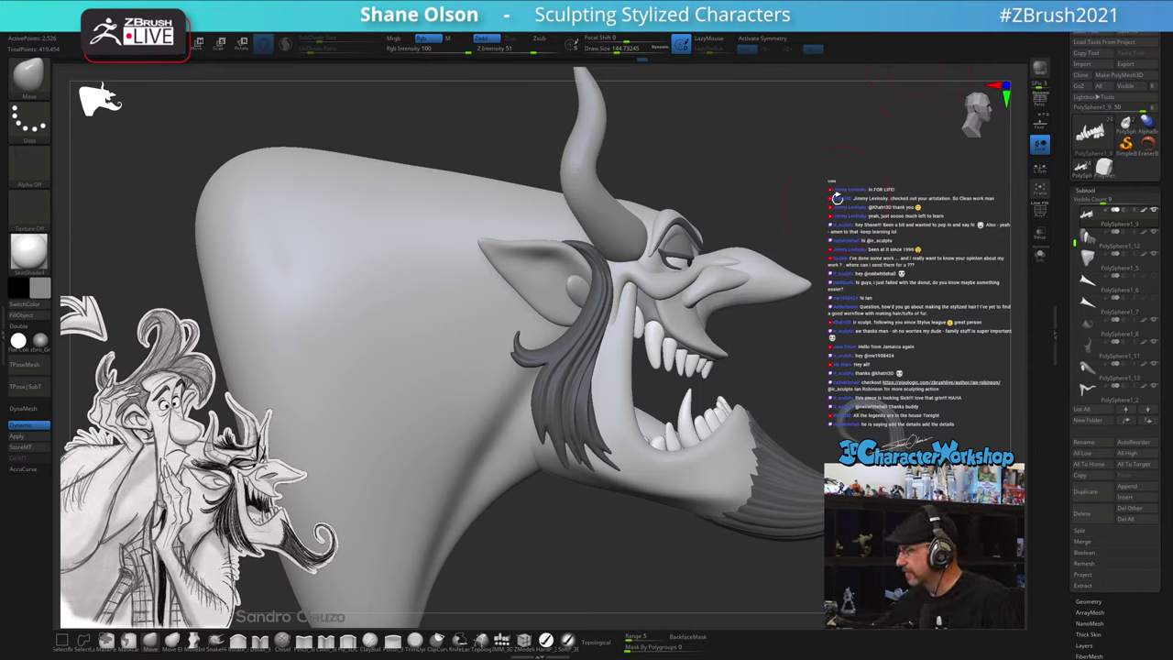
mouse_move(788, 365)
mouse_down()
mouse_move(790, 379)
mouse_move(805, 324)
mouse_up()
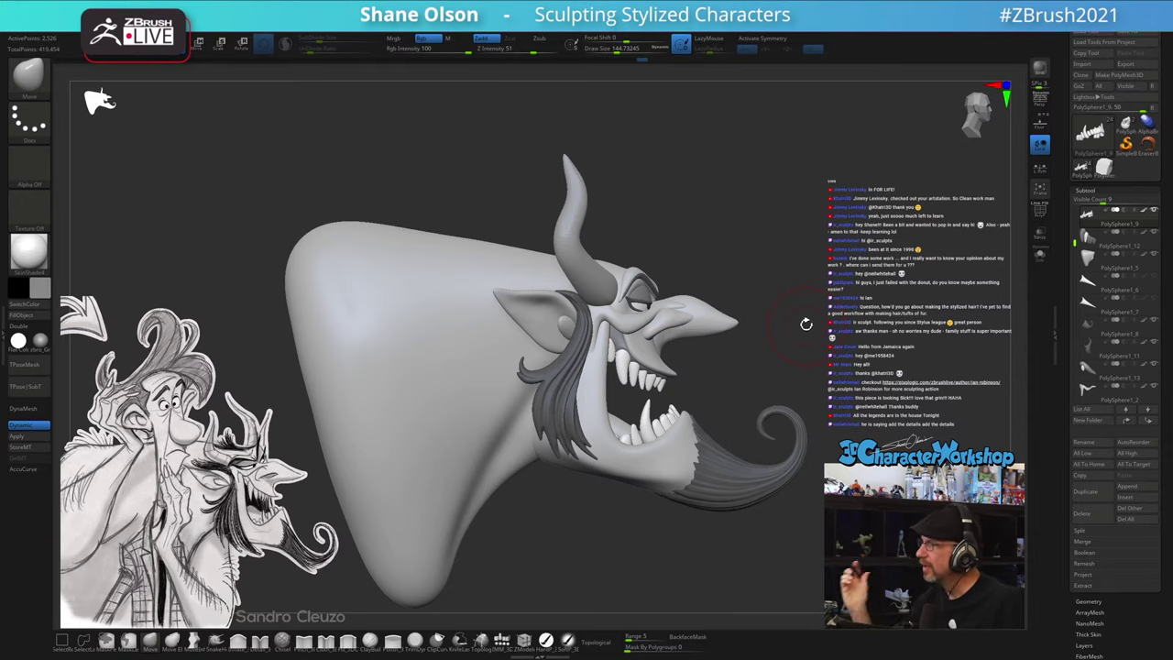
alt+drag(801, 348, 760, 306)
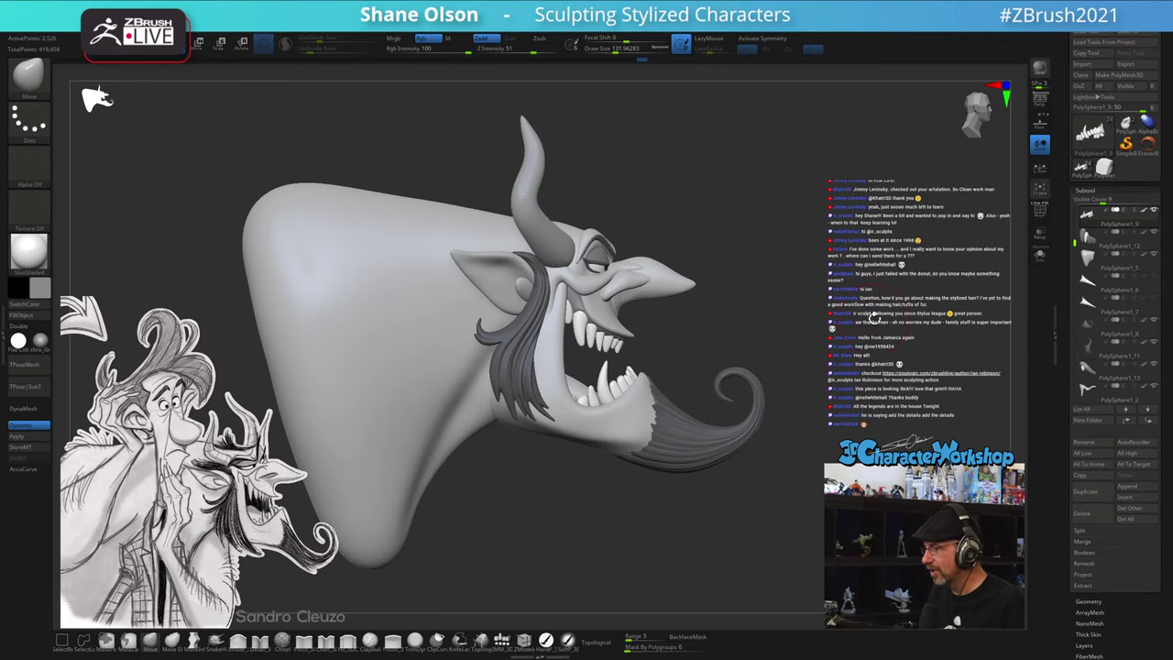
drag(875, 318, 865, 323)
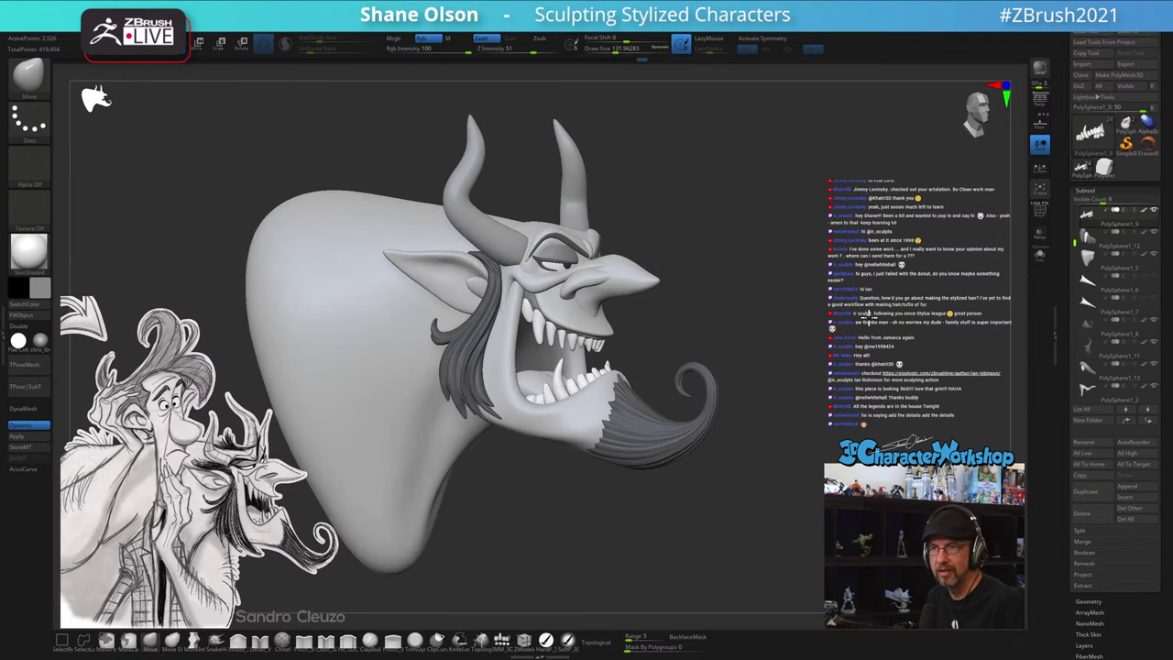
key(s)
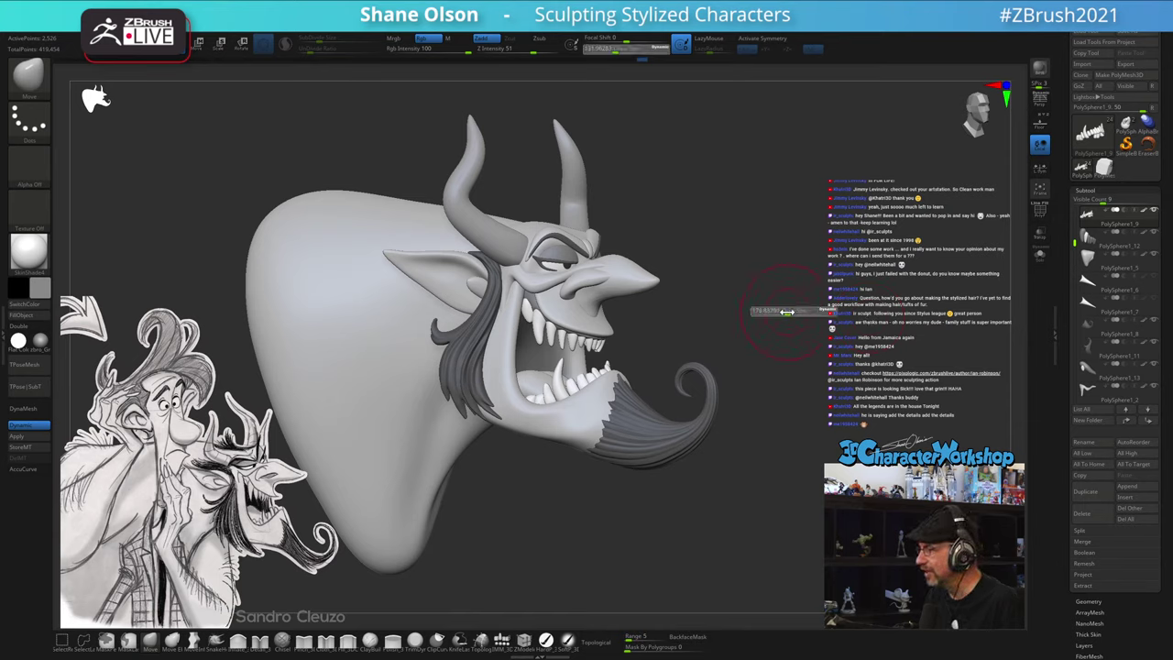
click(787, 313)
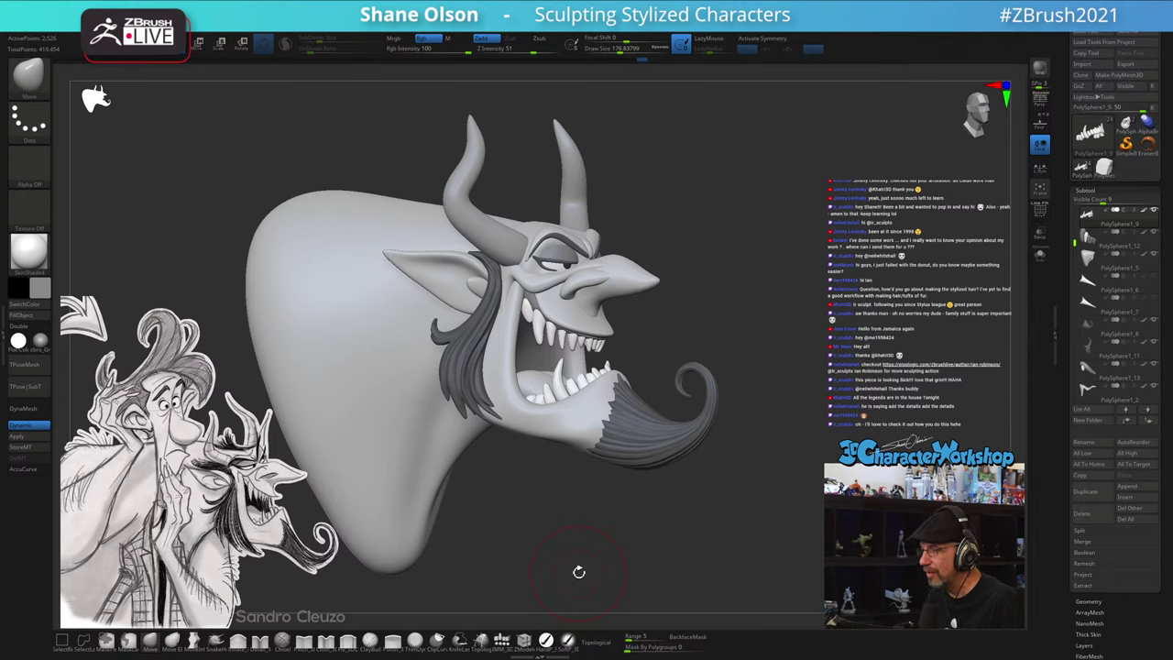
key(s)
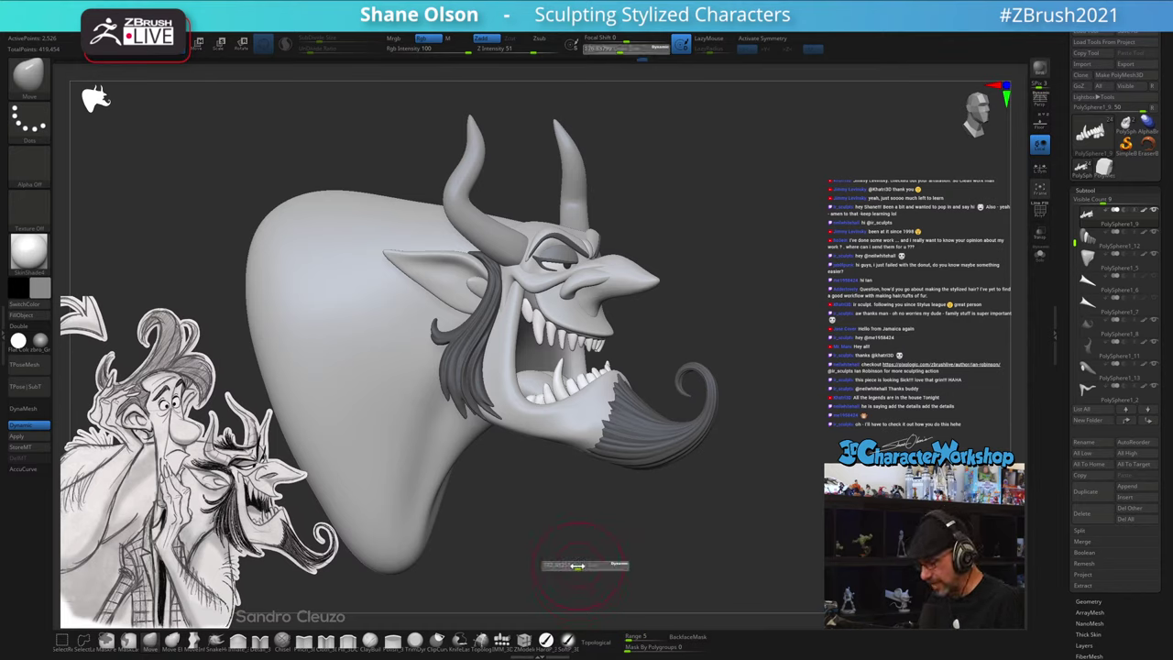
click(577, 566)
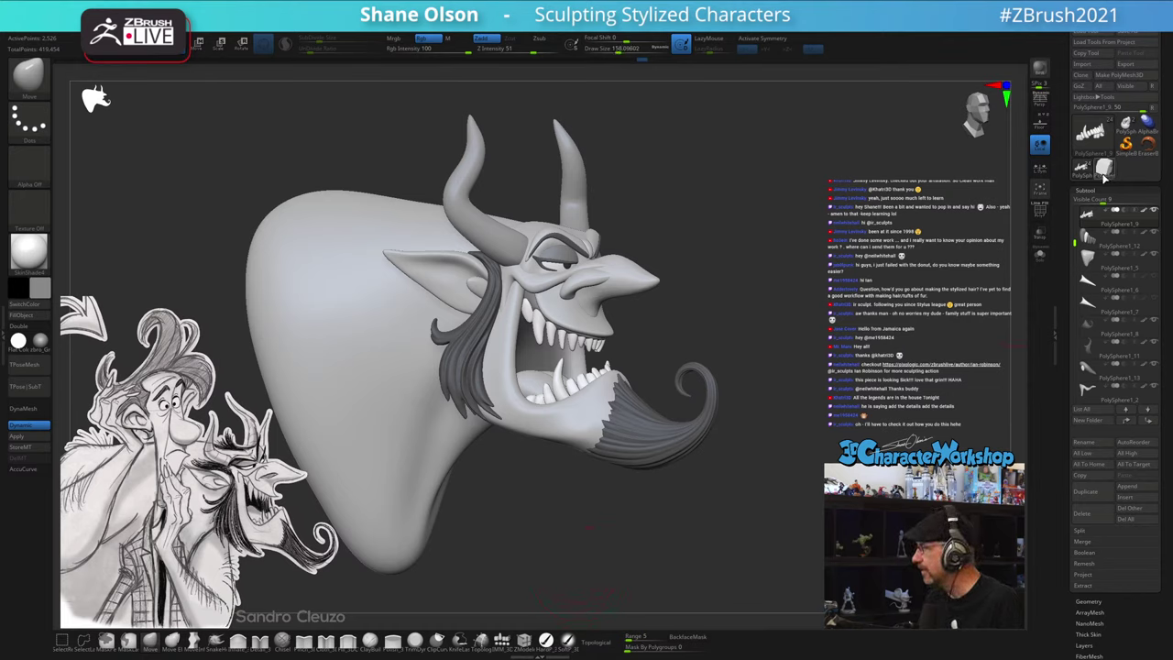
- Switch from the head to the small PolySphere tool with the two finger shapes and display its polygroup wireframe
mouse_move(1107, 167)
drag(775, 333, 791, 330)
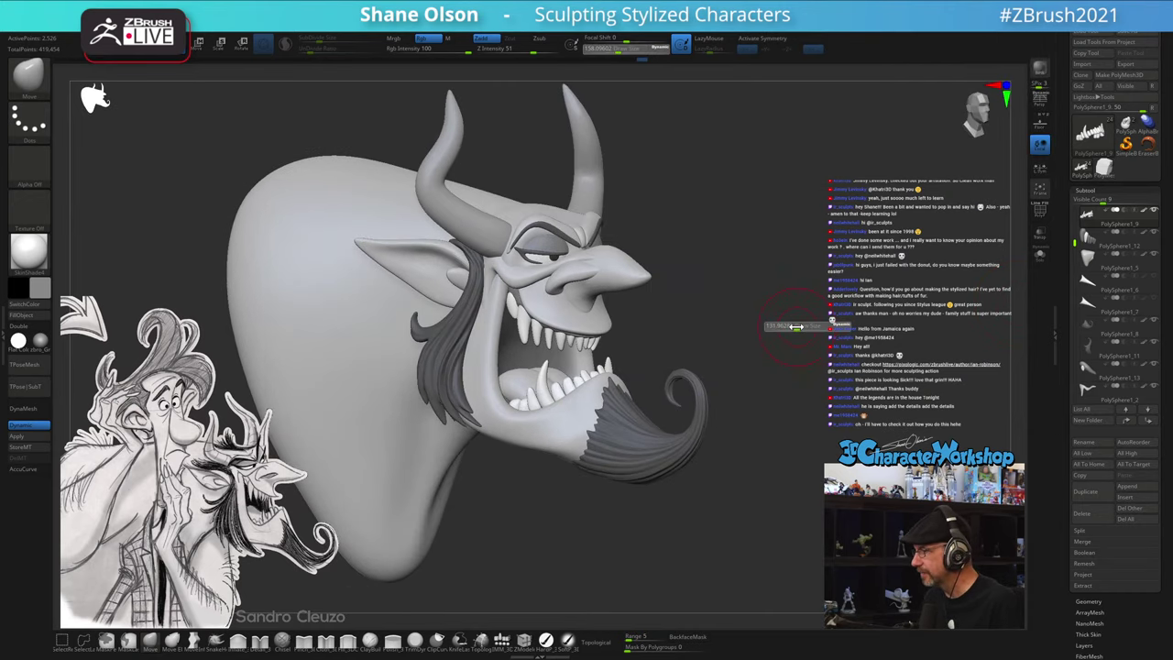
mouse_move(1120, 133)
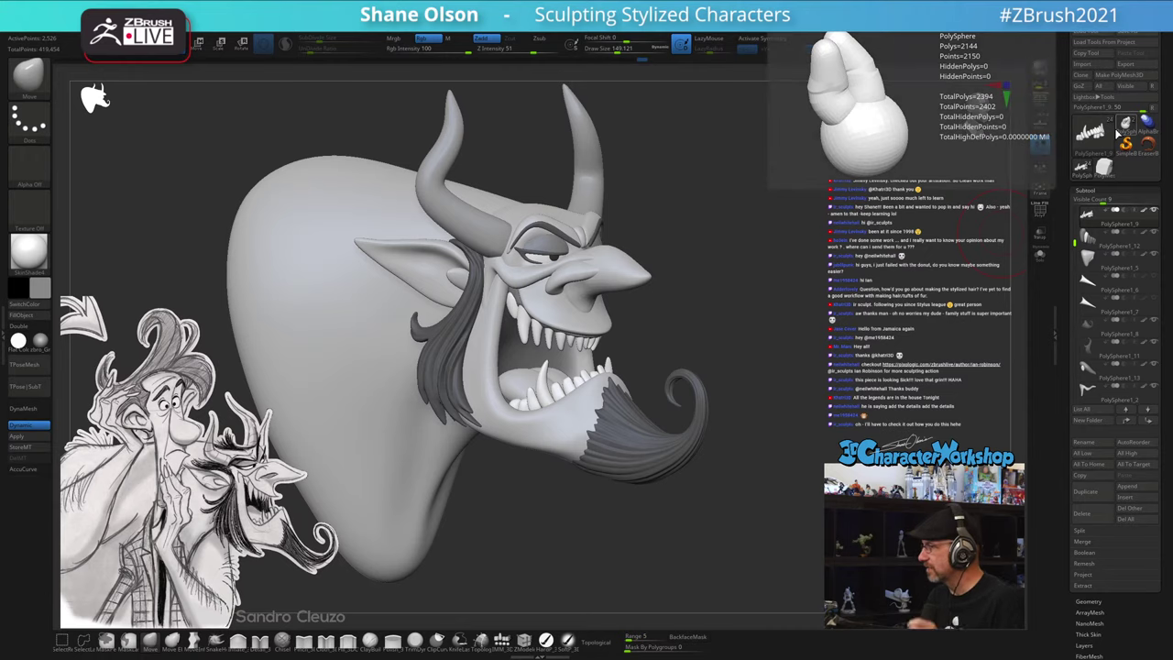
click(1124, 135)
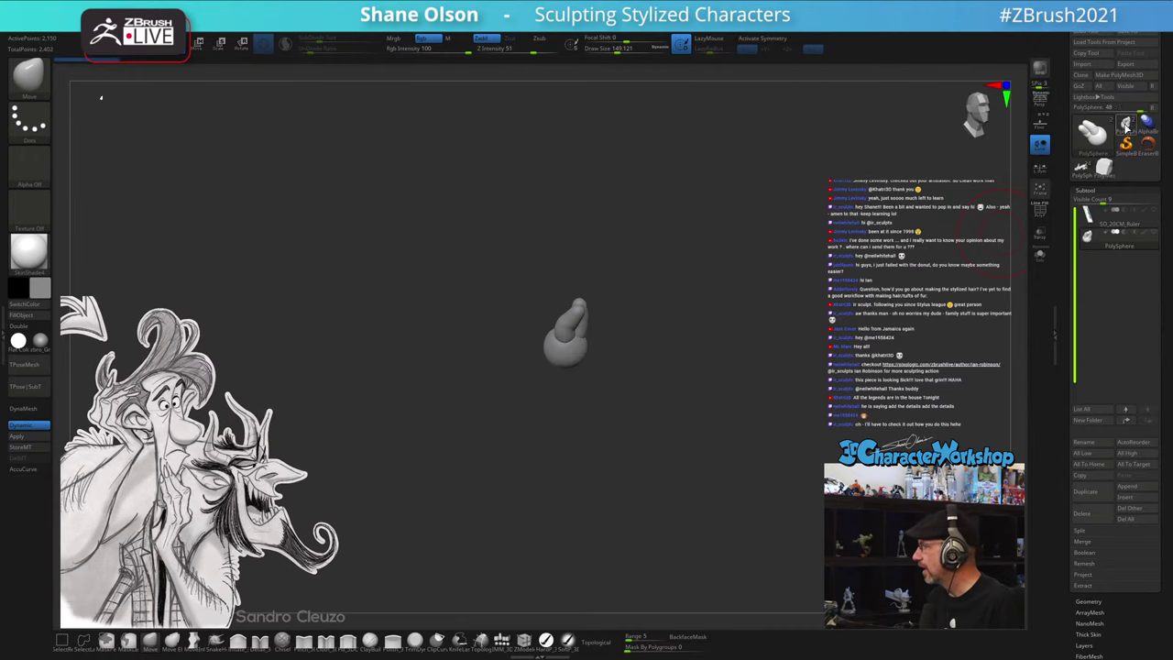
mouse_move(744, 325)
mouse_down()
mouse_move(702, 440)
mouse_move(738, 369)
mouse_move(751, 377)
mouse_move(728, 374)
mouse_move(692, 403)
mouse_up()
key(shift+f)
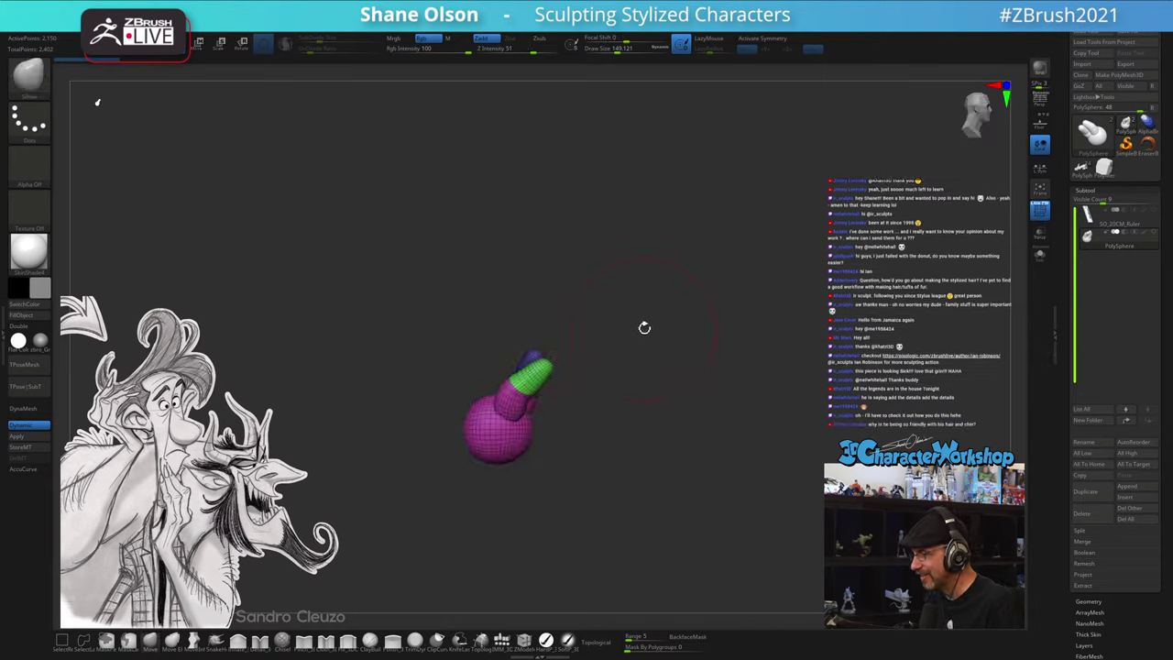
alt+drag(644, 327, 661, 340)
key(s)
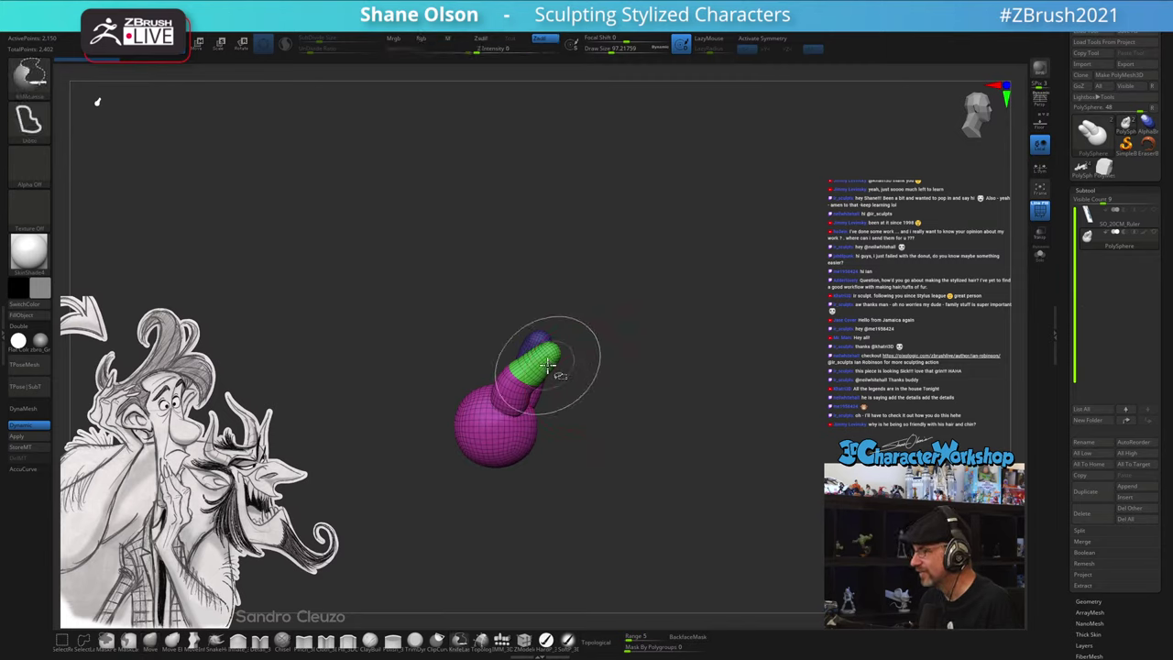
ctrl+shift+click(547, 366)
ctrl+shift+click(547, 365)
ctrl+shift+click(545, 361)
ctrl+shift+click(539, 387)
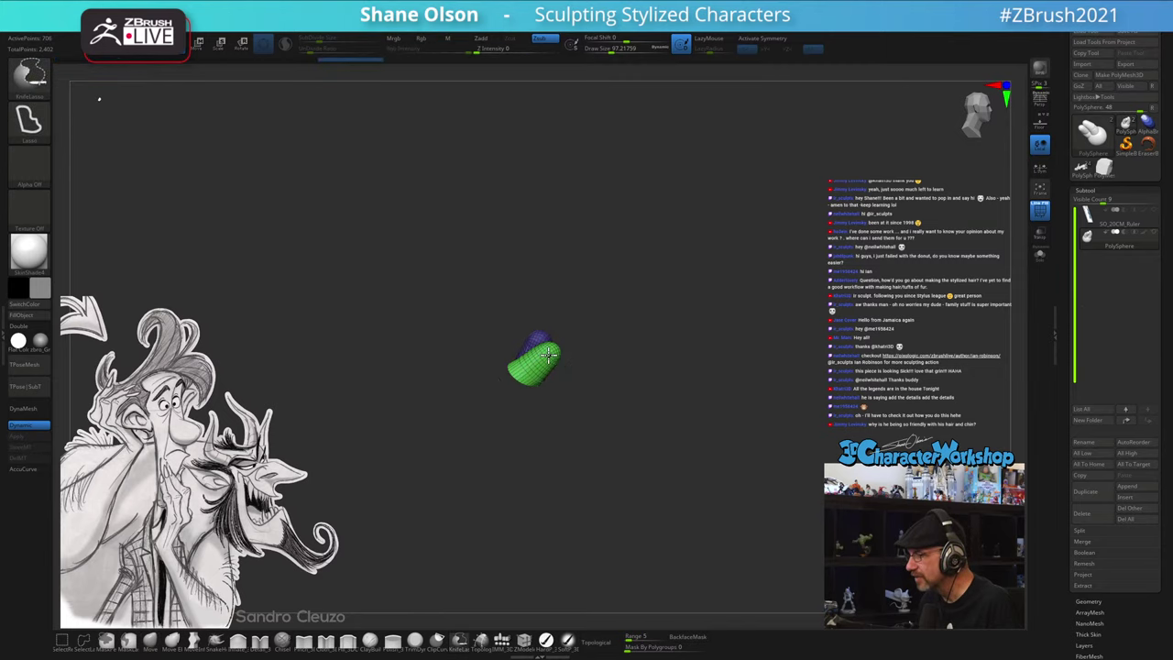
ctrl+shift+click(536, 360)
key(ctrl+z)
ctrl+shift+click(674, 331)
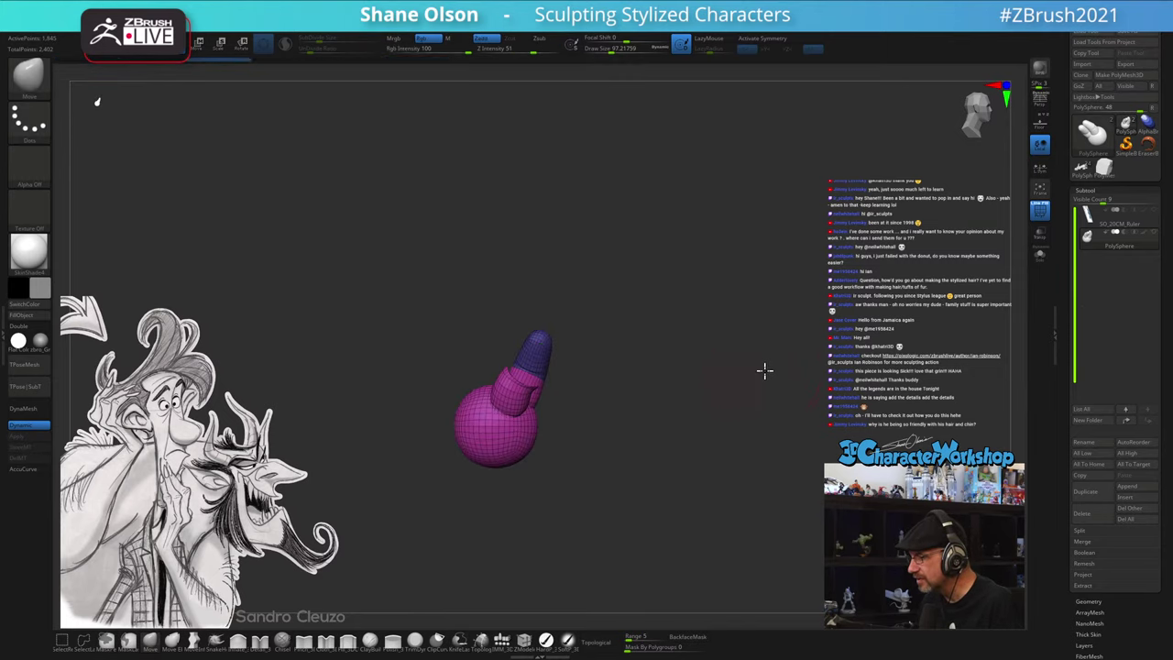
mouse_move(764, 369)
mouse_down()
mouse_move(724, 348)
mouse_move(729, 338)
mouse_move(785, 431)
mouse_up()
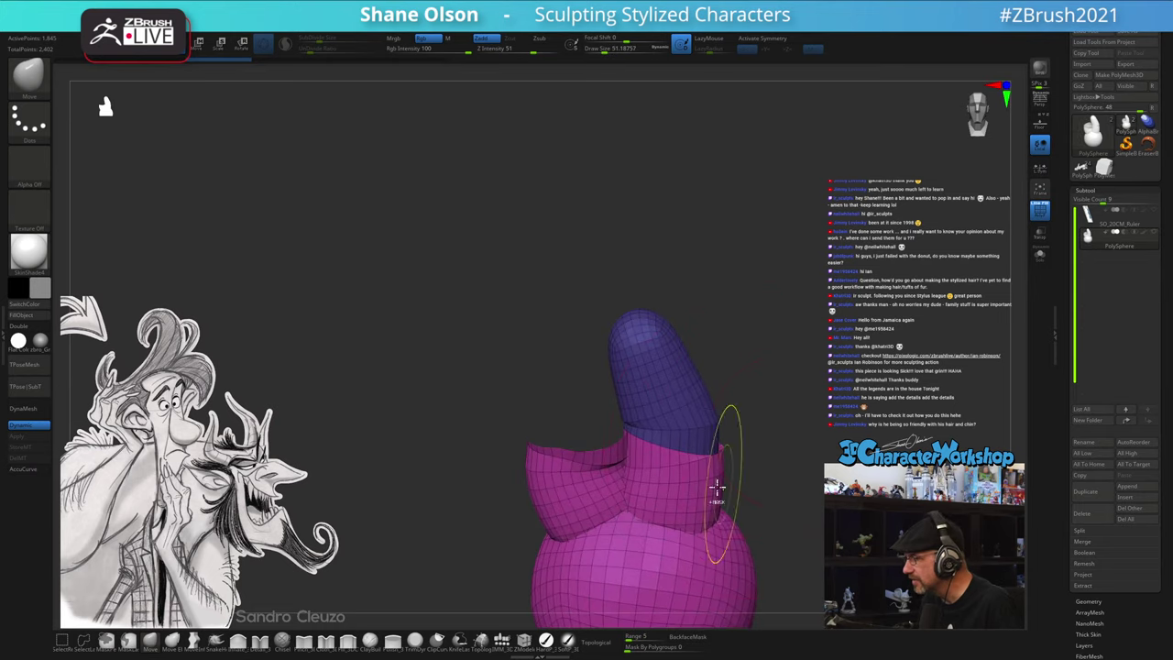
ctrl+shift+click(687, 472)
ctrl+shift+click(683, 453)
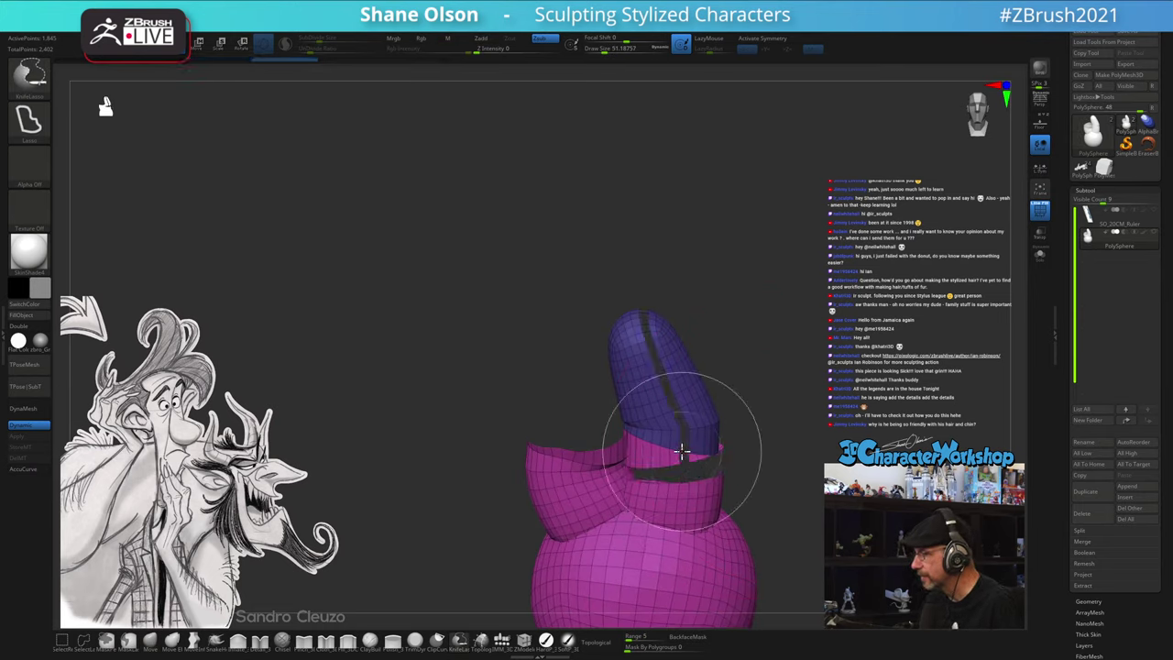
ctrl+shift+click(682, 453)
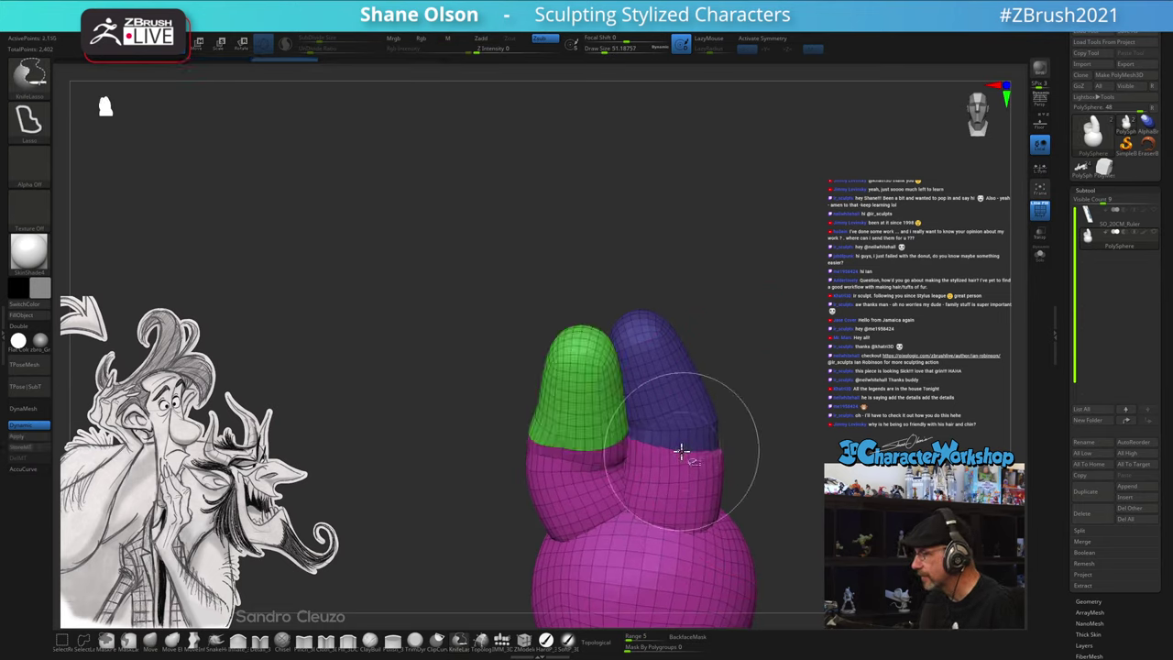
- Hide the blue finger tip with the SelectRect brush, then regroup the remaining mesh pieces using Auto Groups
click(61, 643)
ctrl+shift+click(597, 420)
ctrl+shift+click(599, 431)
ctrl+shift+click(601, 443)
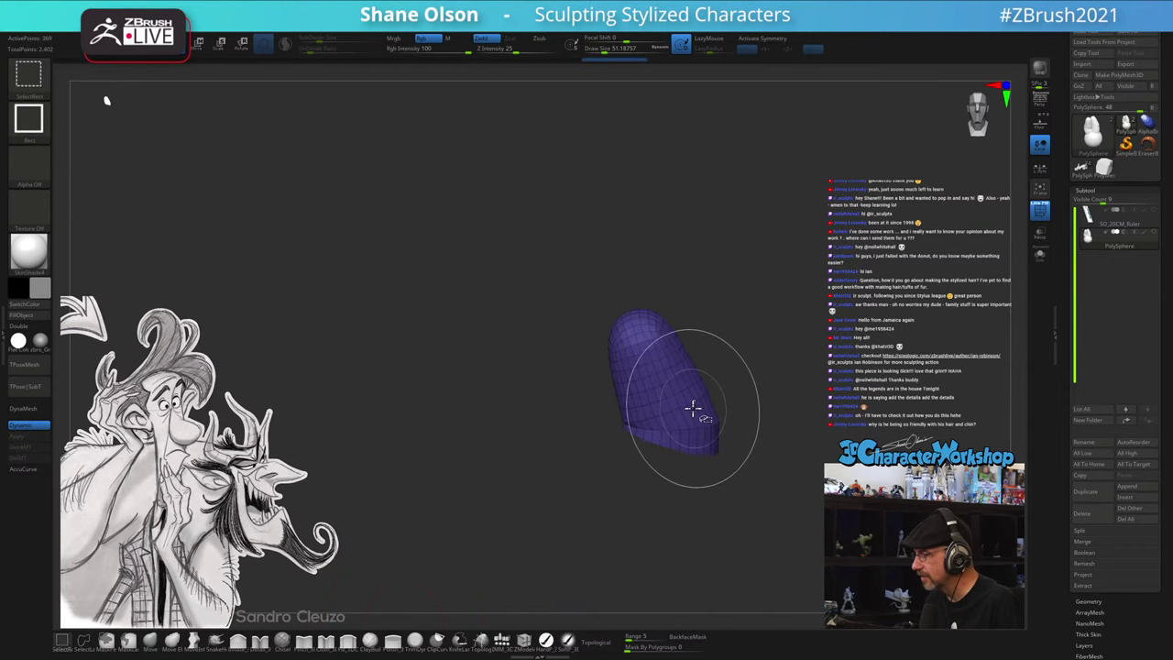
ctrl+shift+click(692, 409)
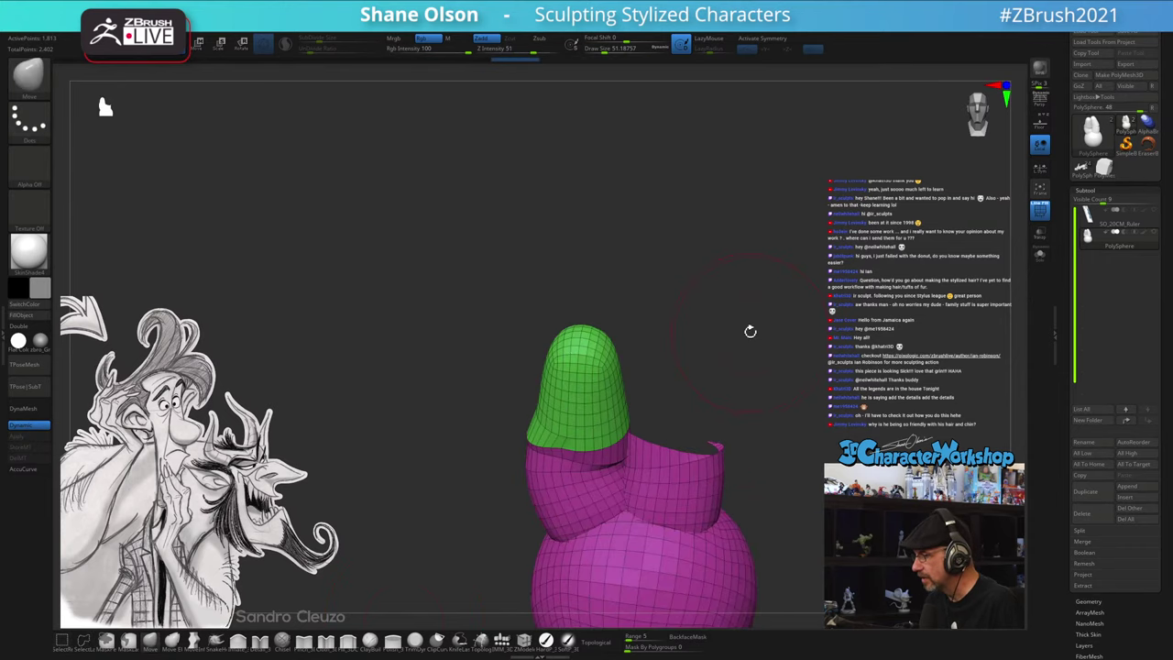
key(space)
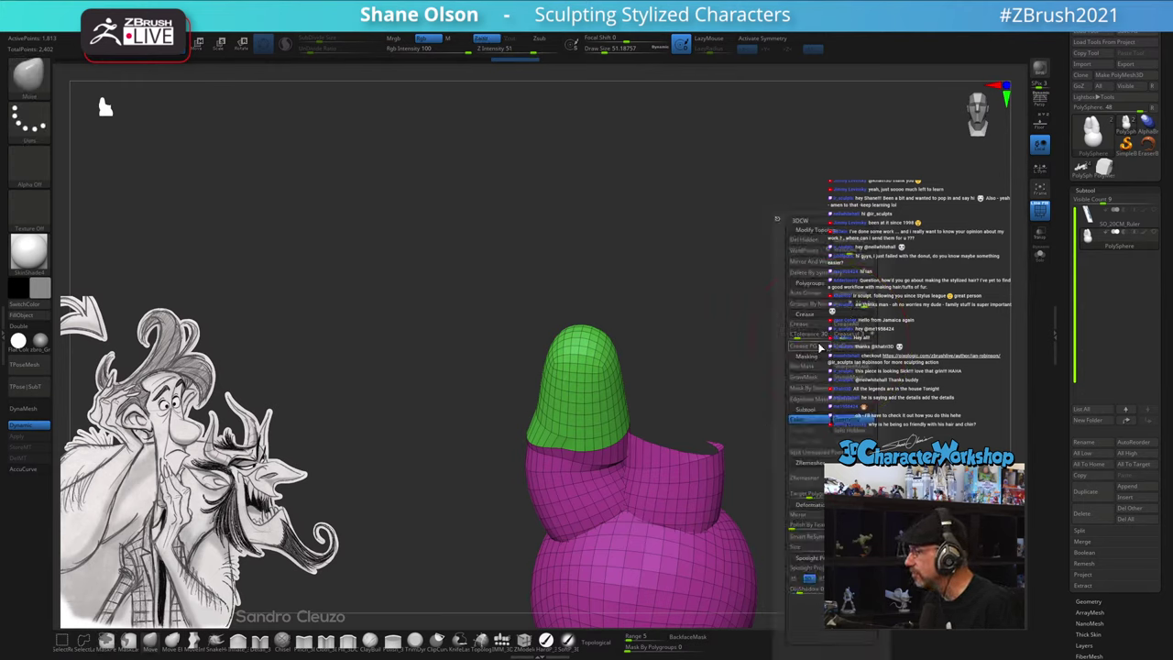
click(812, 293)
- Isolate the sphere's polygroup and delete the hidden finger pieces so only the base sphere remains
alt+drag(767, 422, 706, 393)
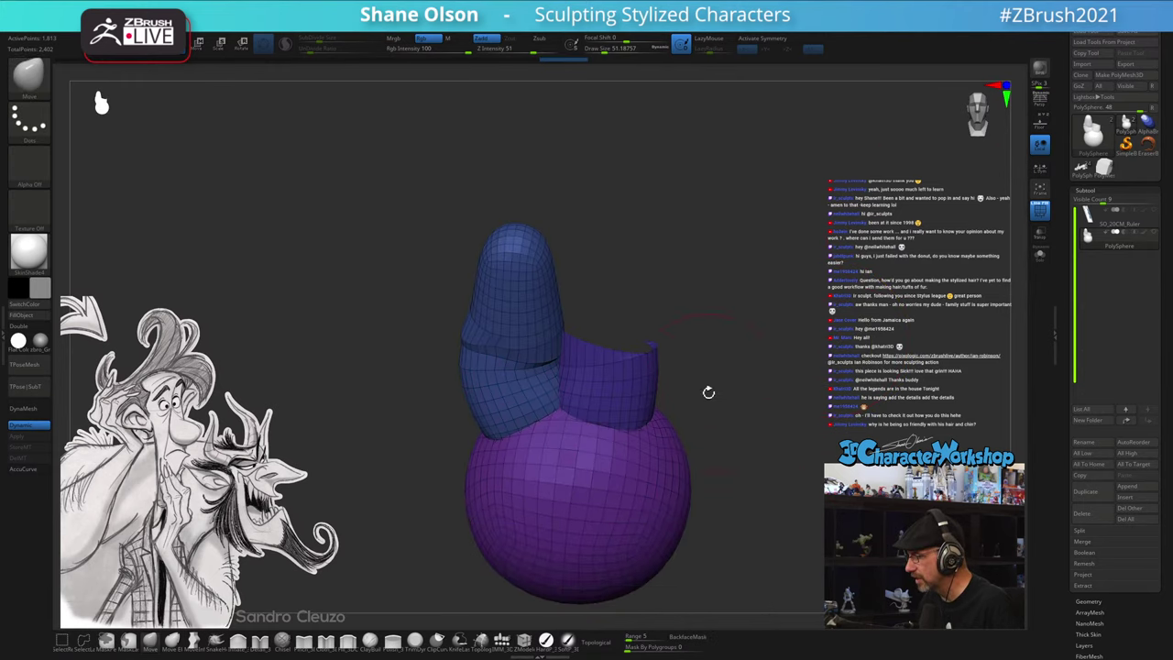
mouse_move(814, 282)
ctrl+shift+mouse_down()
mouse_move(870, 275)
mouse_move(887, 329)
ctrl+shift+mouse_up()
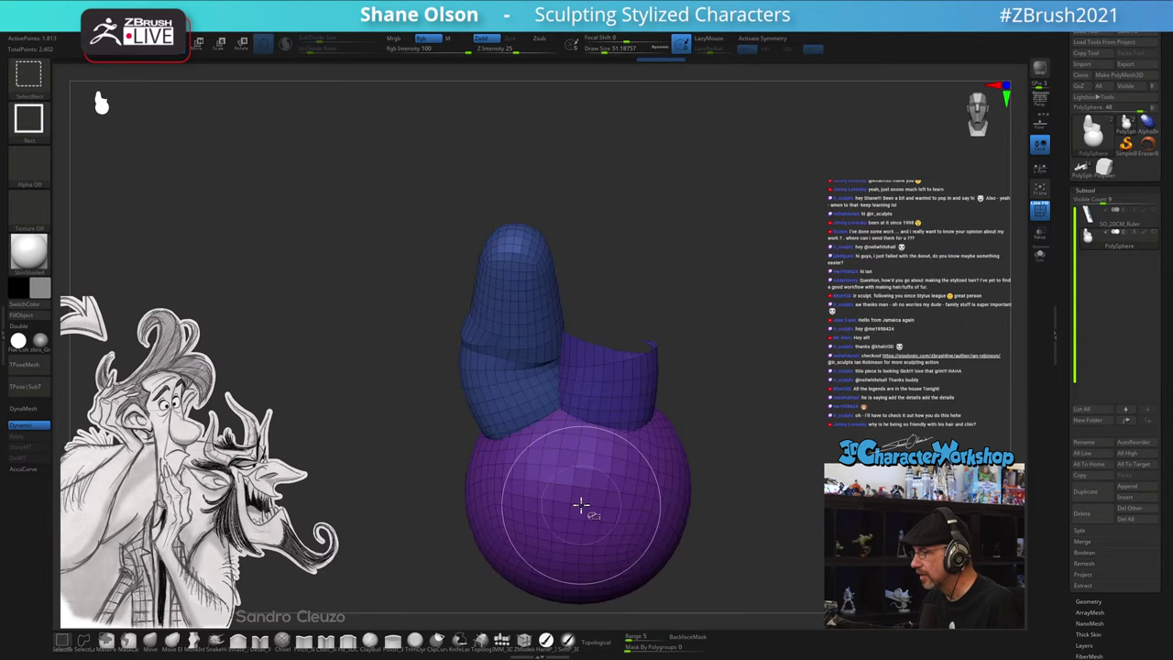
ctrl+shift+click(830, 362)
ctrl+shift+click(634, 480)
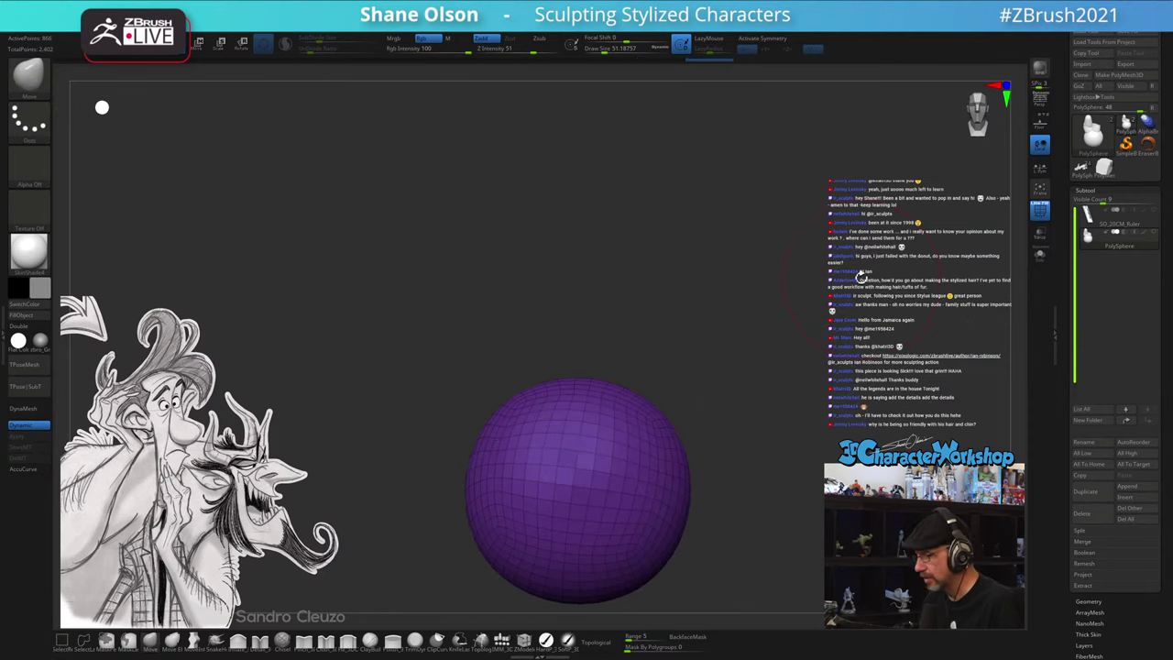
drag(762, 253, 789, 265)
- Centre the transform gizmo on the sphere, reset its orientation and turn the sphere to a side view
key(w)
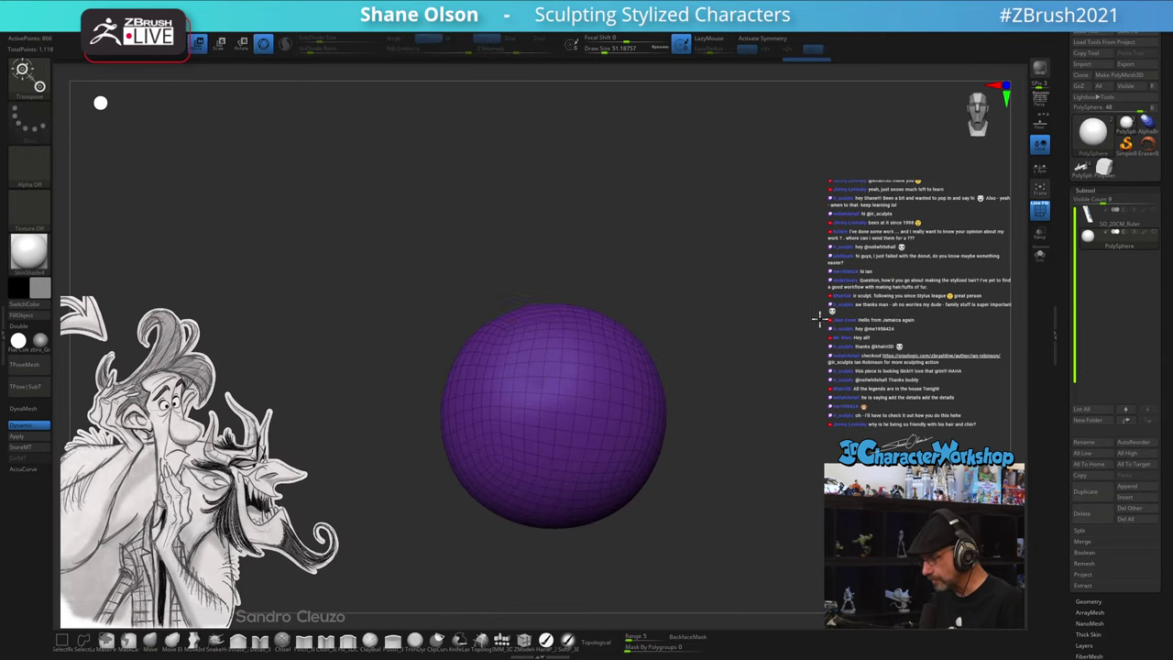
mouse_move(818, 319)
alt+mouse_down()
mouse_move(863, 296)
mouse_move(722, 246)
alt+mouse_up()
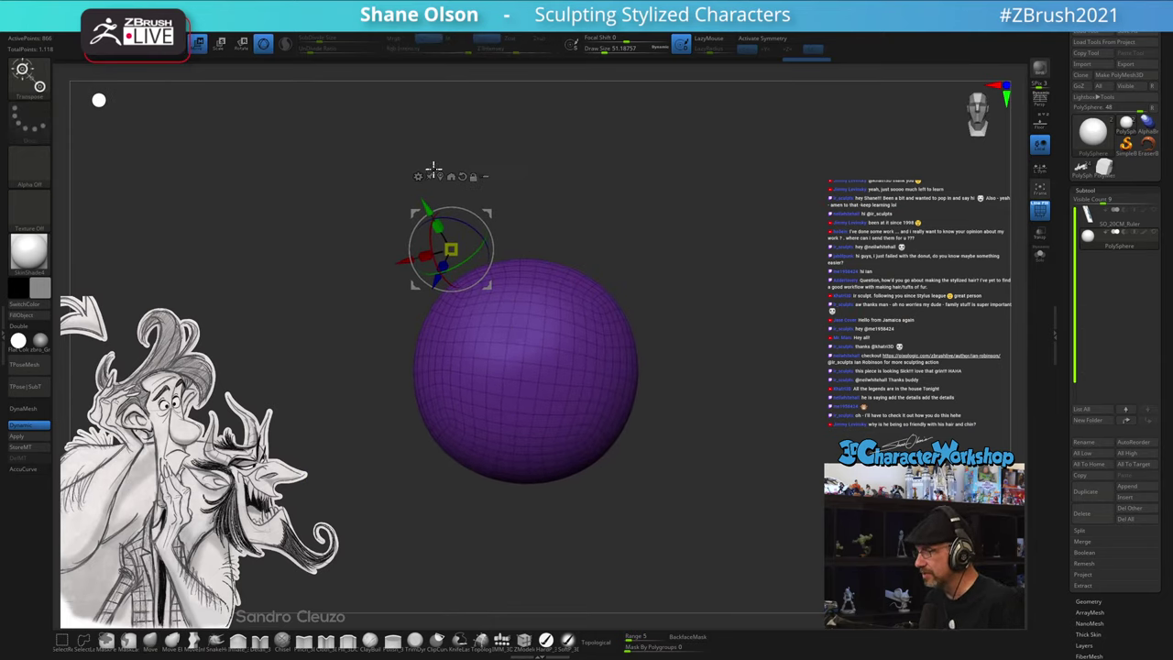
click(524, 371)
alt+click(537, 298)
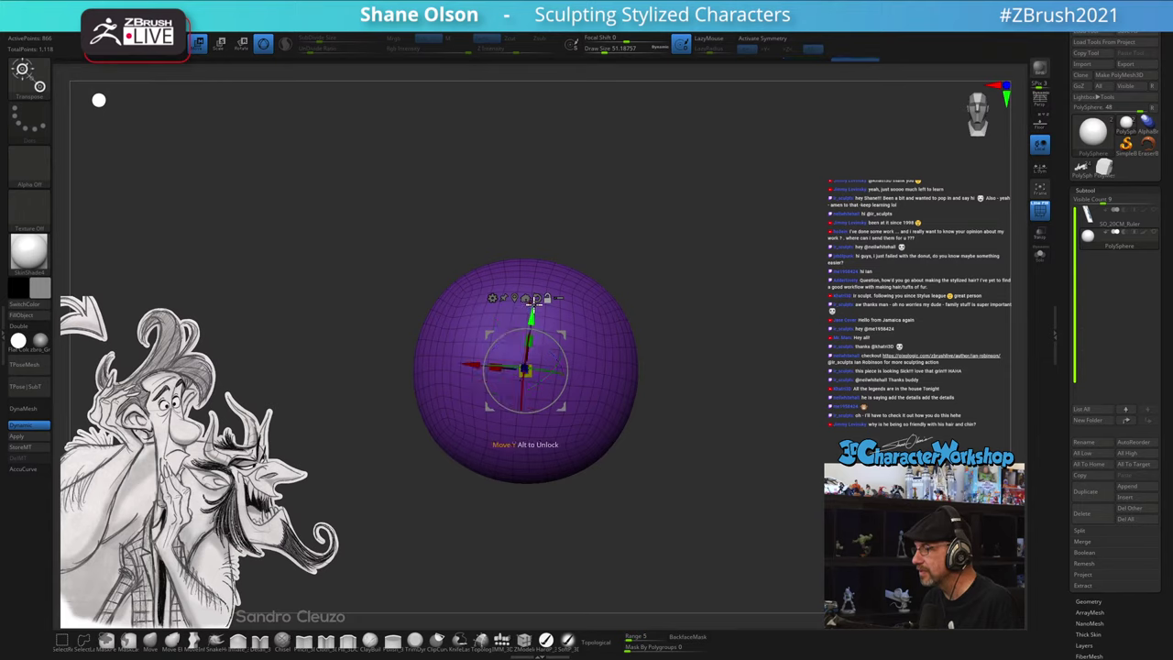
drag(497, 368, 570, 392)
mouse_move(661, 313)
mouse_down()
mouse_move(798, 295)
mouse_move(720, 336)
mouse_up()
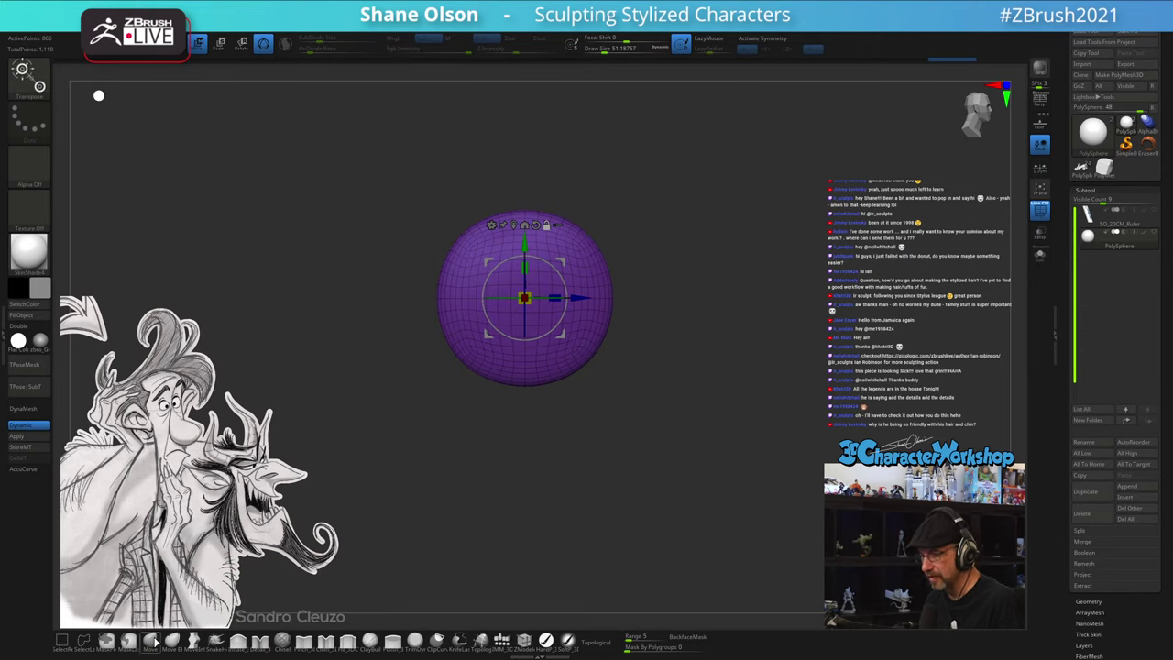
- Stretch the sphere's underside downward and forward into an elongated rounded form using the Move brush at about size 94
click(173, 640)
key(s)
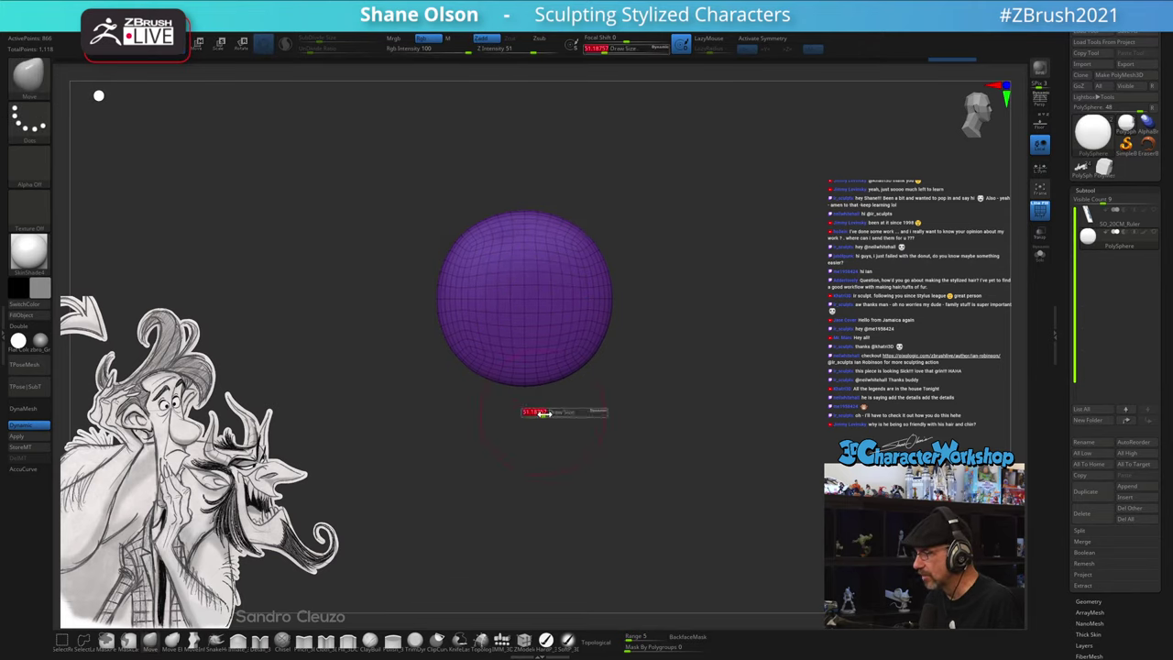
drag(544, 413, 548, 415)
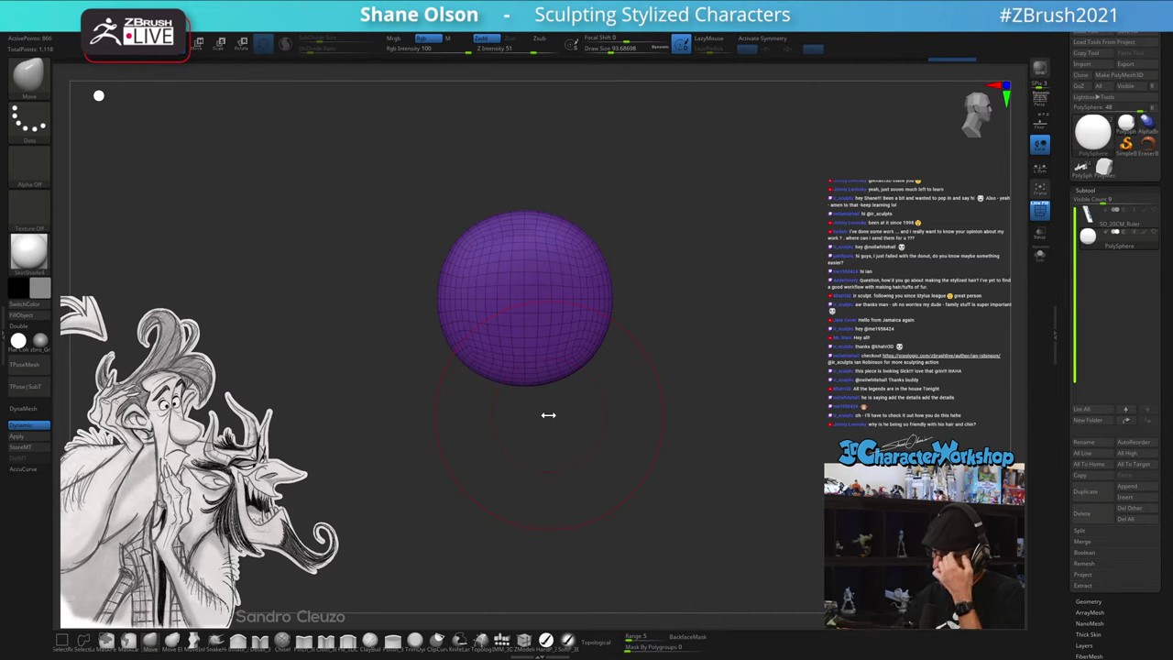
mouse_move(534, 406)
mouse_down()
mouse_move(555, 424)
mouse_move(620, 406)
mouse_move(586, 383)
mouse_up()
drag(561, 457, 604, 484)
drag(523, 403, 514, 409)
drag(679, 418, 692, 431)
- Set the Move brush to about size 116 and pull the form's lower tip outward into a curved bean shape
key(s)
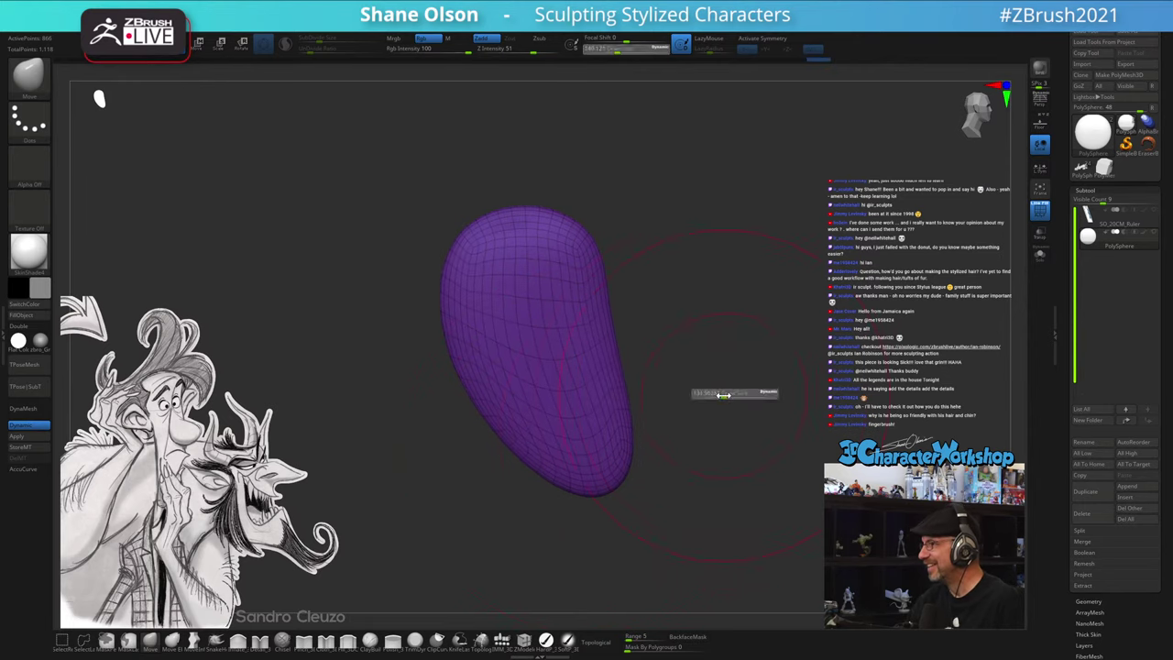
drag(725, 395, 721, 395)
mouse_move(722, 394)
mouse_down()
mouse_move(637, 403)
mouse_move(594, 381)
mouse_up()
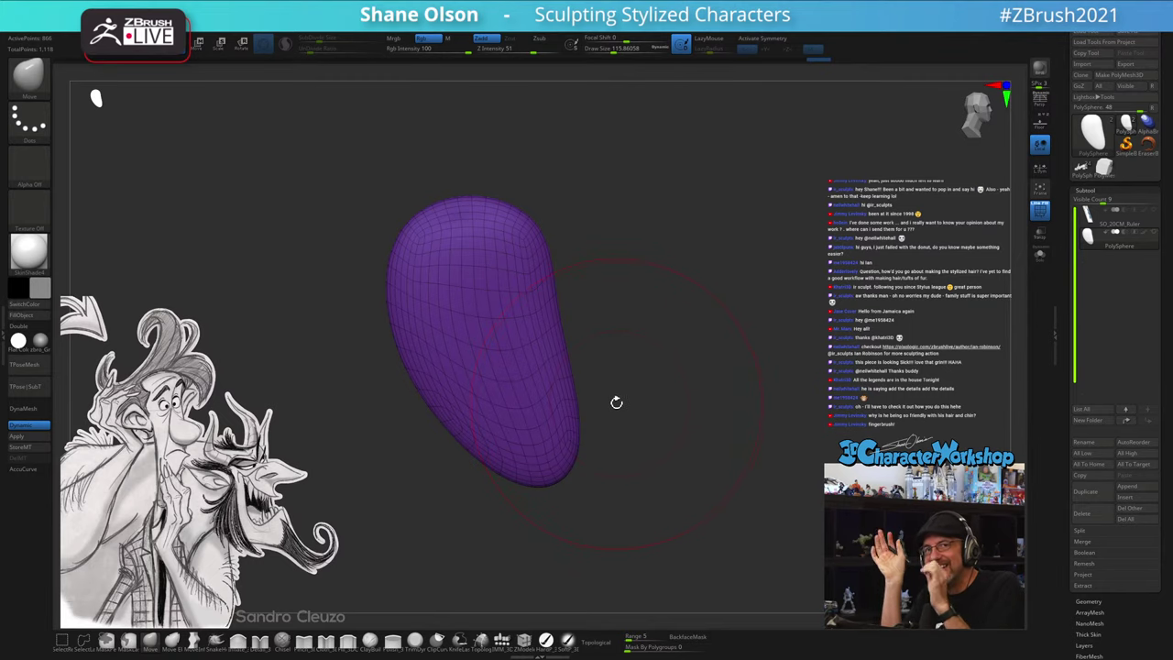
drag(554, 475, 591, 493)
alt+drag(676, 443, 672, 454)
mouse_move(694, 408)
alt+mouse_down()
mouse_move(656, 376)
mouse_move(662, 387)
alt+mouse_up()
- Smooth the outer curve of the bean shape from its rounded upper end down to the lower tip
key(s)
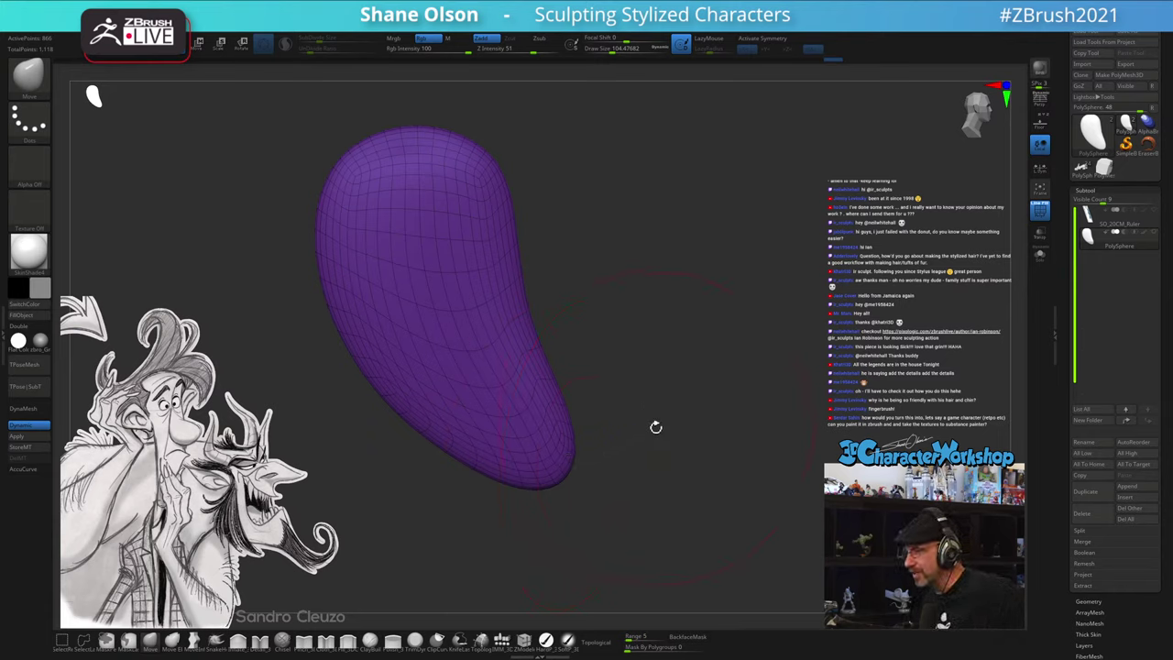
mouse_move(443, 447)
shift+mouse_down()
mouse_move(444, 364)
mouse_move(409, 361)
mouse_move(369, 304)
shift+mouse_up()
shift+drag(339, 266, 495, 464)
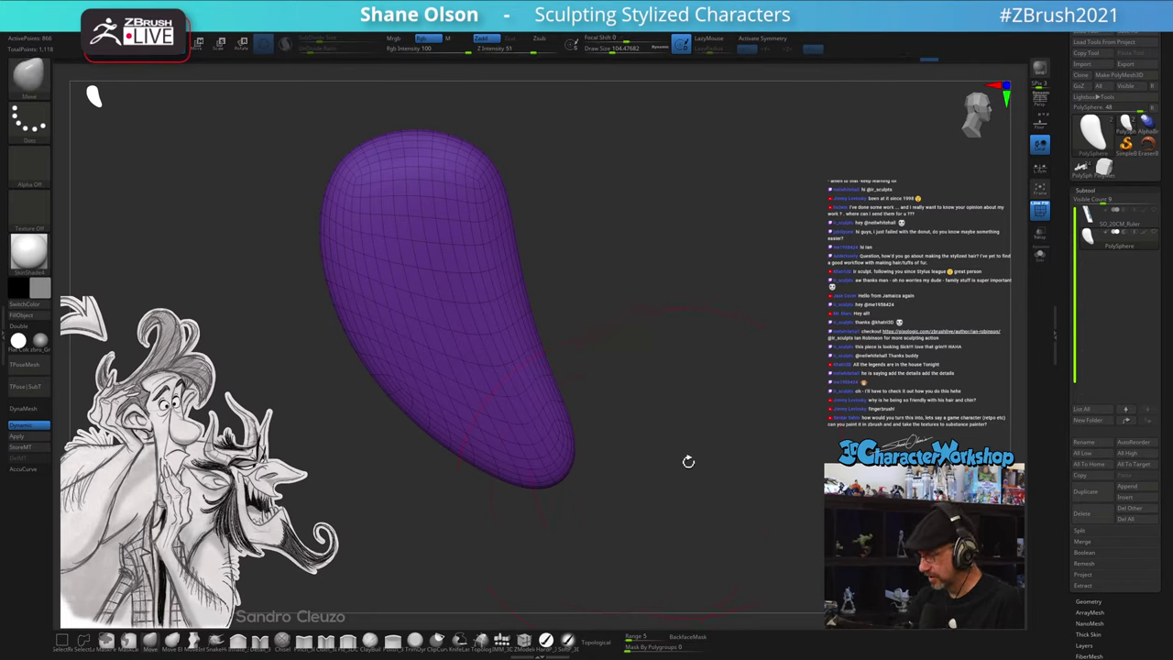
- Hide the polygroup wireframe on the bean shape and reduce the draw size to about 59
key(shift+f)
key(s)
click(694, 474)
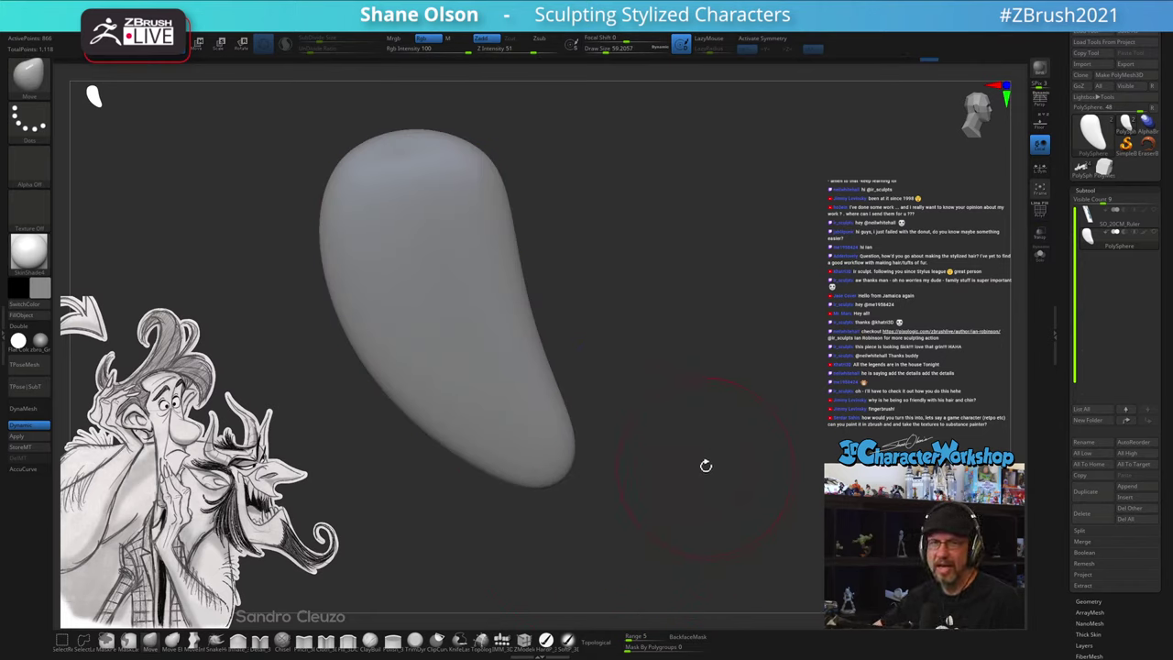
mouse_move(772, 280)
mouse_down()
mouse_move(731, 330)
mouse_move(736, 312)
mouse_move(712, 312)
mouse_up()
key(s)
click(734, 313)
key(s)
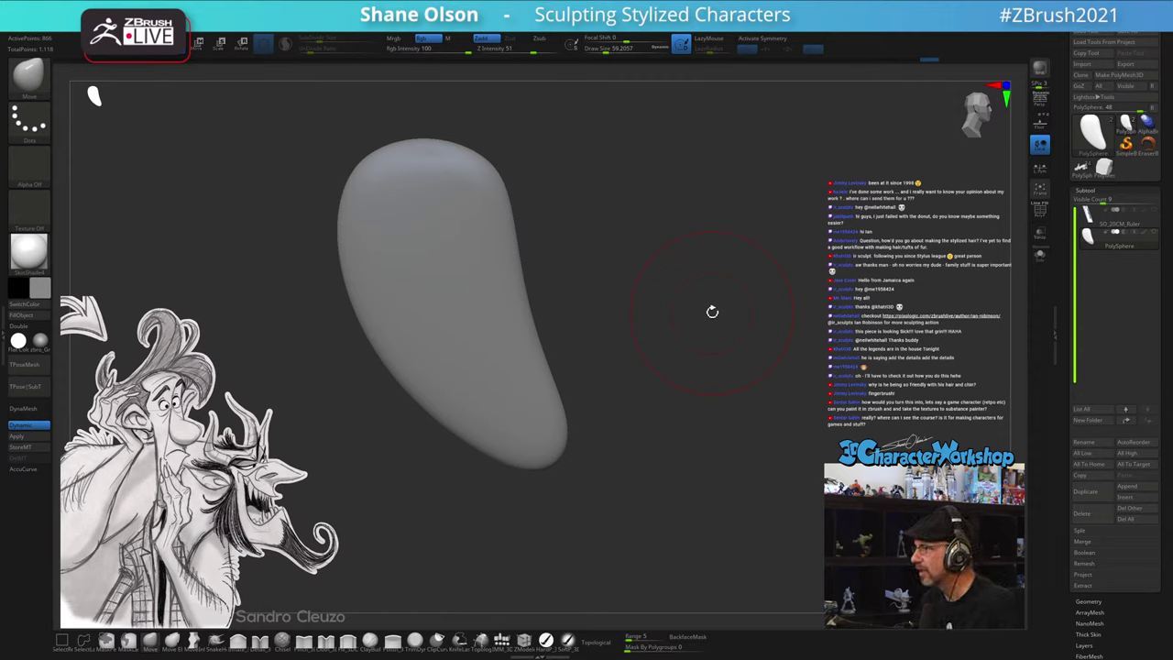
mouse_move(715, 320)
mouse_down()
mouse_move(727, 319)
mouse_move(713, 319)
mouse_up()
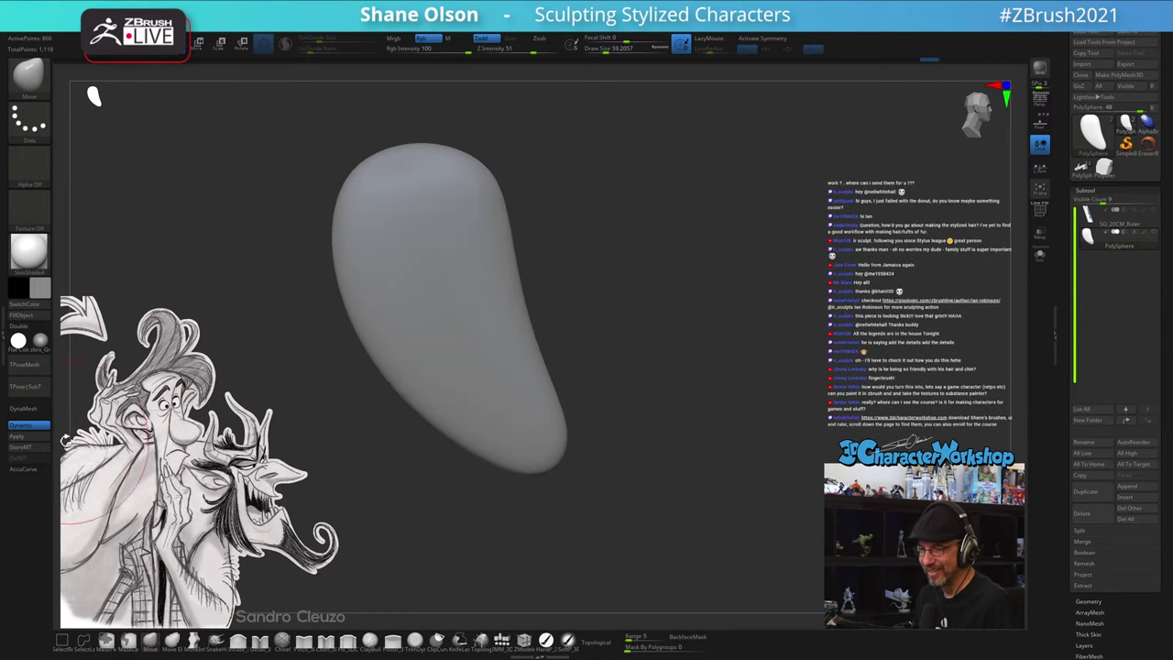
- Apply the dynamic subdivision to the bean shape and reduce the draw size to about 41
click(40, 440)
key(s)
drag(828, 312, 825, 313)
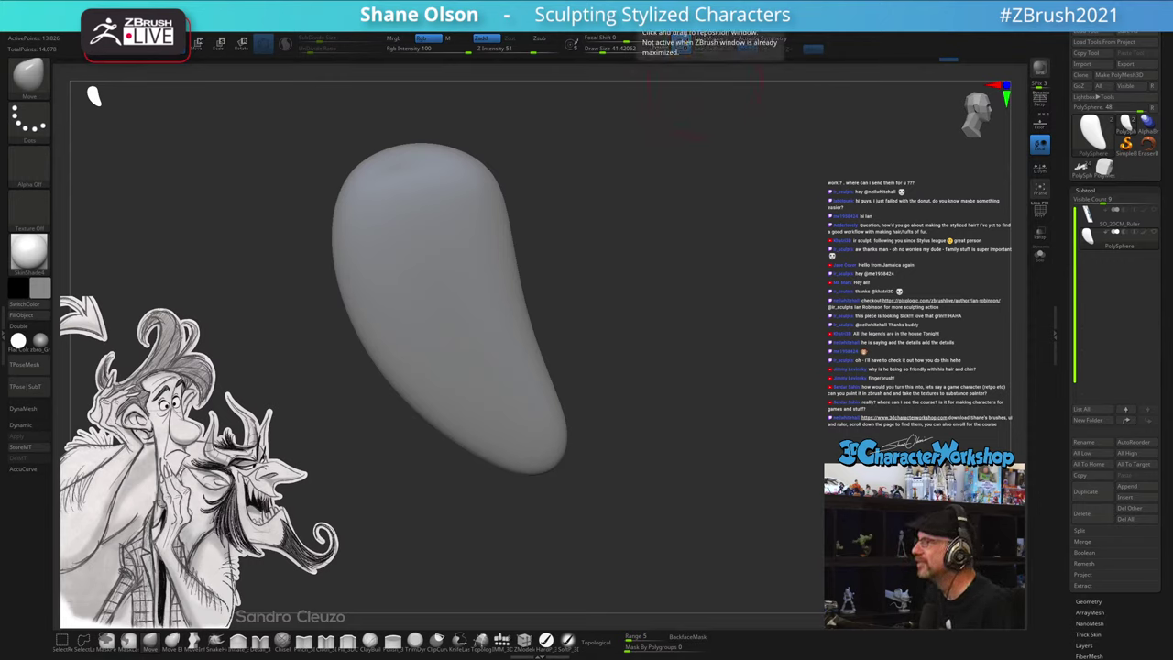
ctrl+right_drag(729, 304, 724, 294)
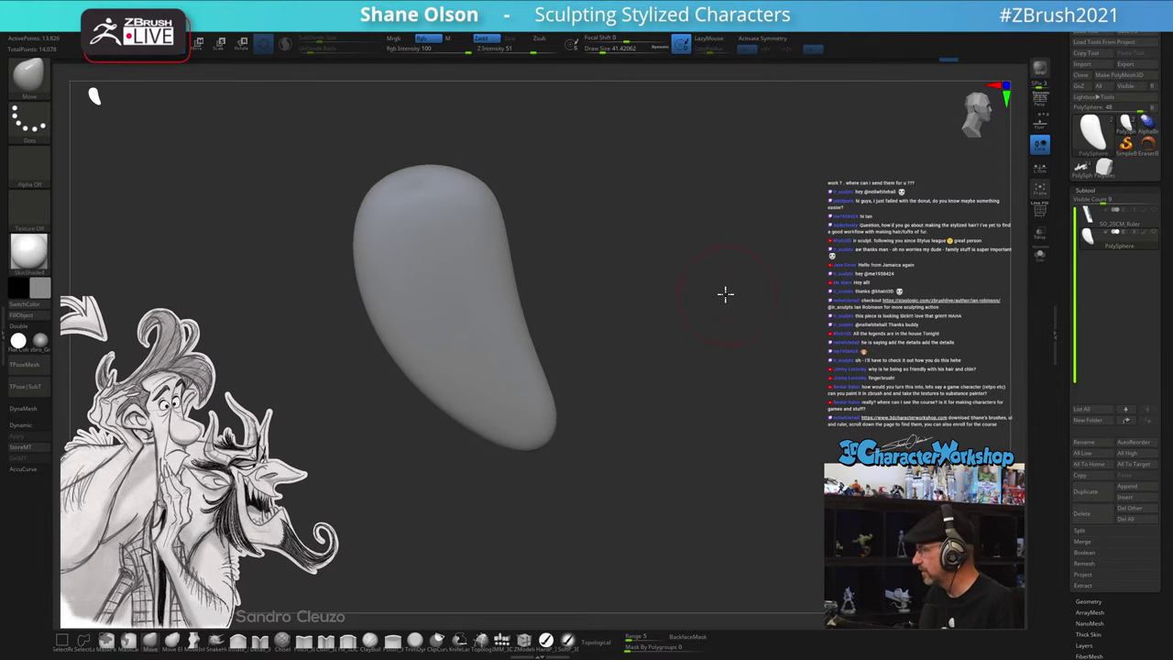
- Pull the bean shape's rounded upper end up into a narrower tip with the Move brush at about size 68, smoothing its outer edge
drag(562, 397, 694, 416)
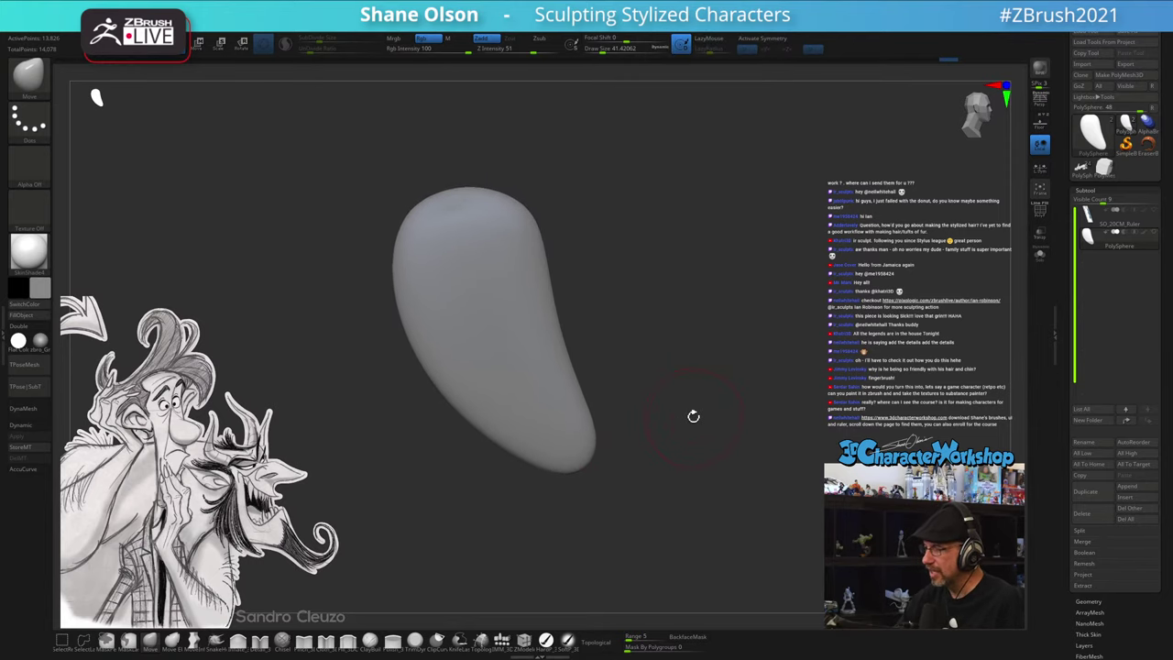
alt+drag(599, 273, 641, 375)
key(s)
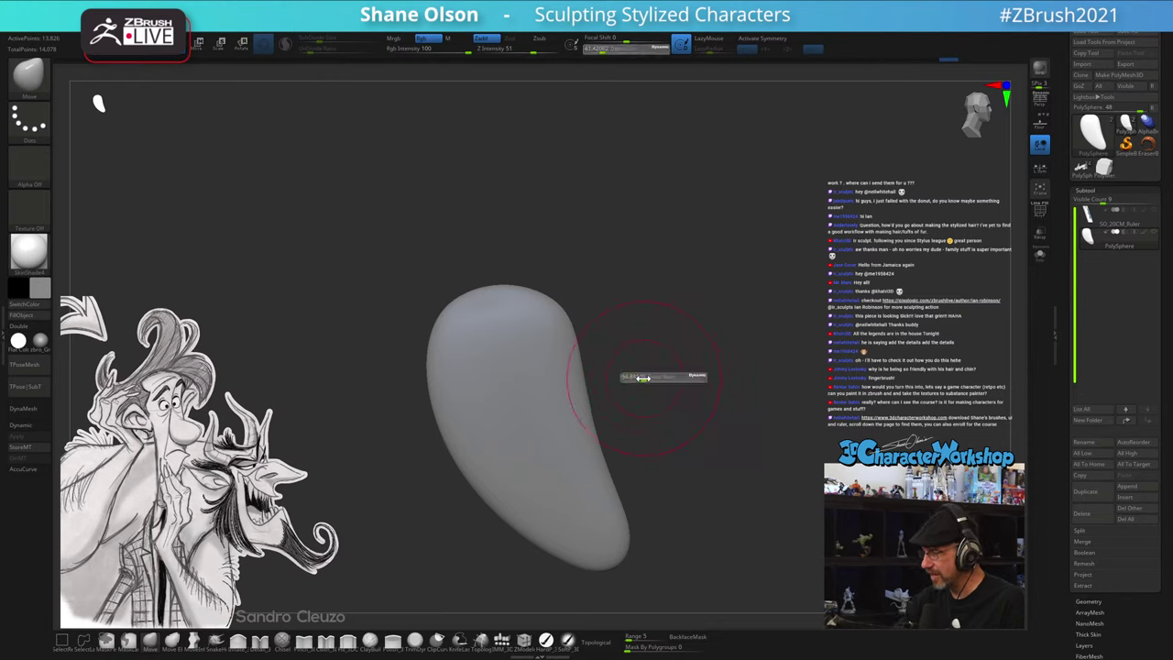
drag(526, 283, 513, 231)
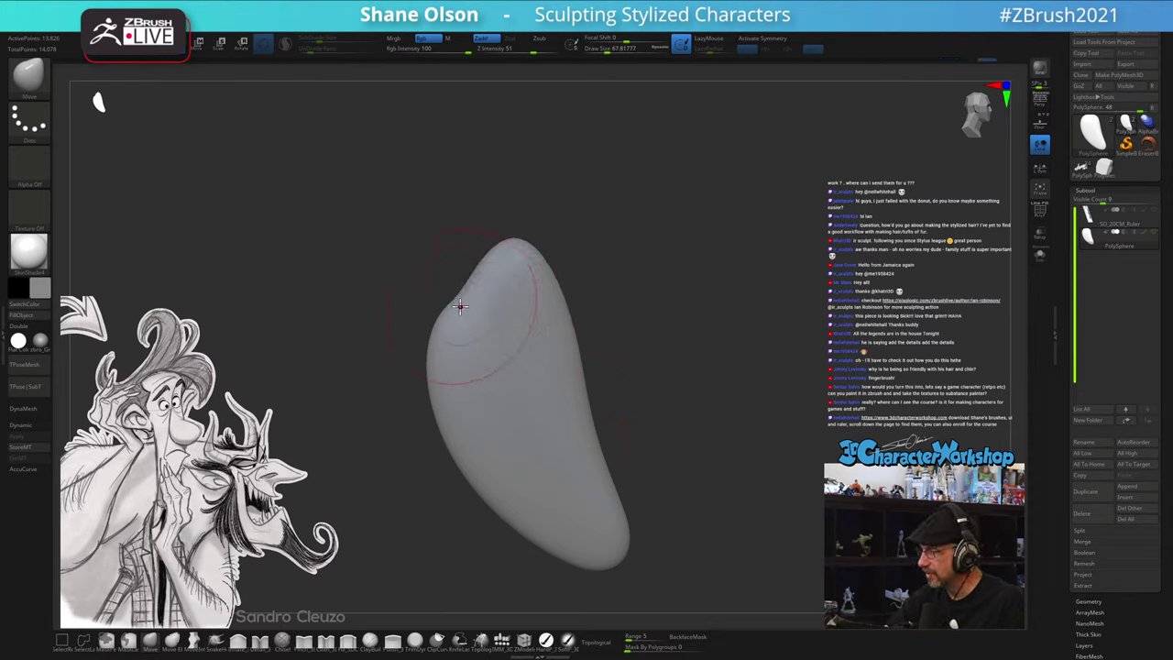
mouse_move(471, 306)
shift+mouse_down()
mouse_move(431, 406)
mouse_move(458, 293)
mouse_move(431, 371)
mouse_move(455, 318)
mouse_move(503, 379)
mouse_move(458, 320)
mouse_move(440, 327)
mouse_move(468, 283)
shift+mouse_up()
mouse_move(591, 332)
mouse_down()
mouse_move(595, 320)
mouse_move(686, 393)
mouse_move(671, 366)
mouse_up()
key(s)
drag(735, 385, 726, 383)
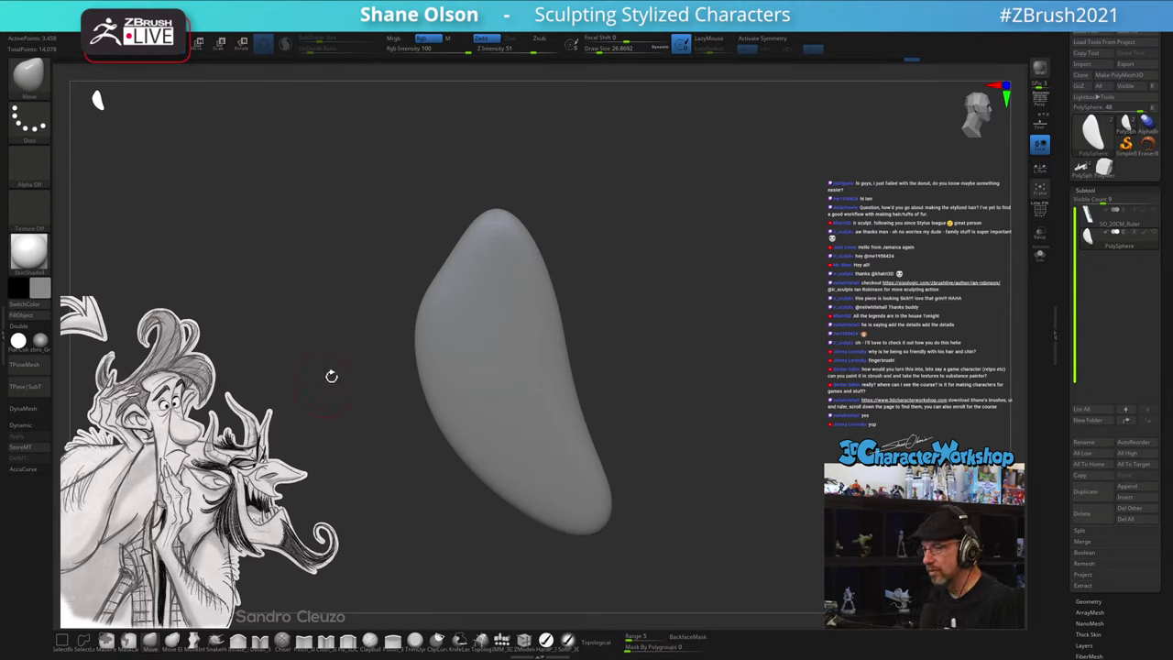
- Delete the shape's lower and higher subdivision levels and show its wireframe
click(1090, 601)
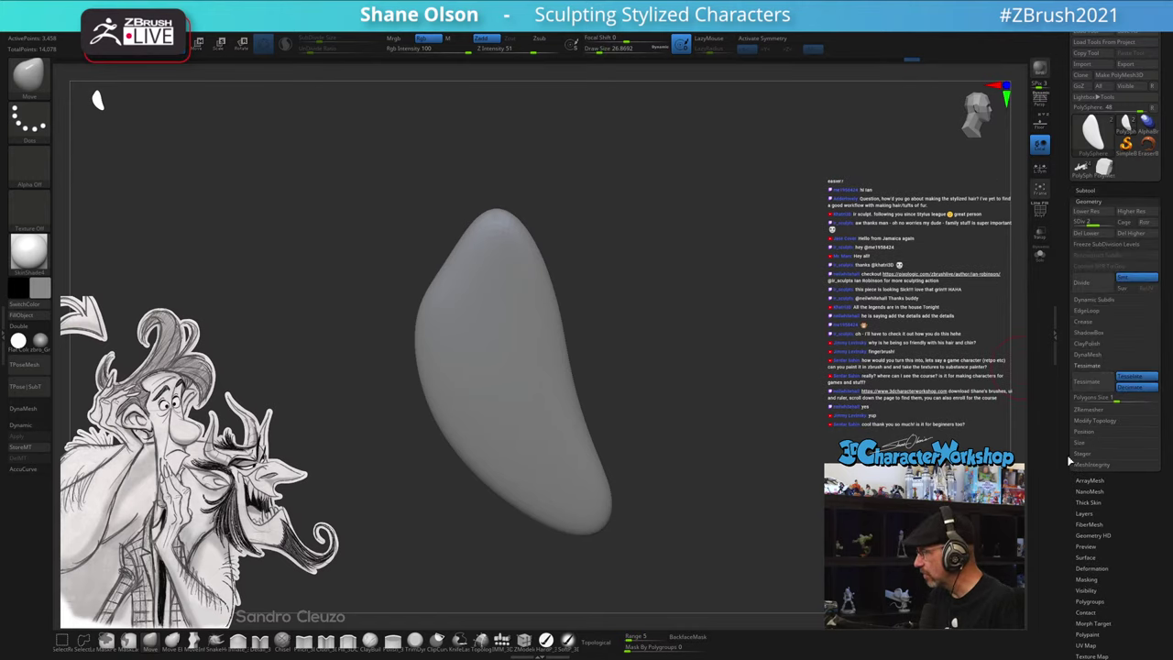
click(1089, 235)
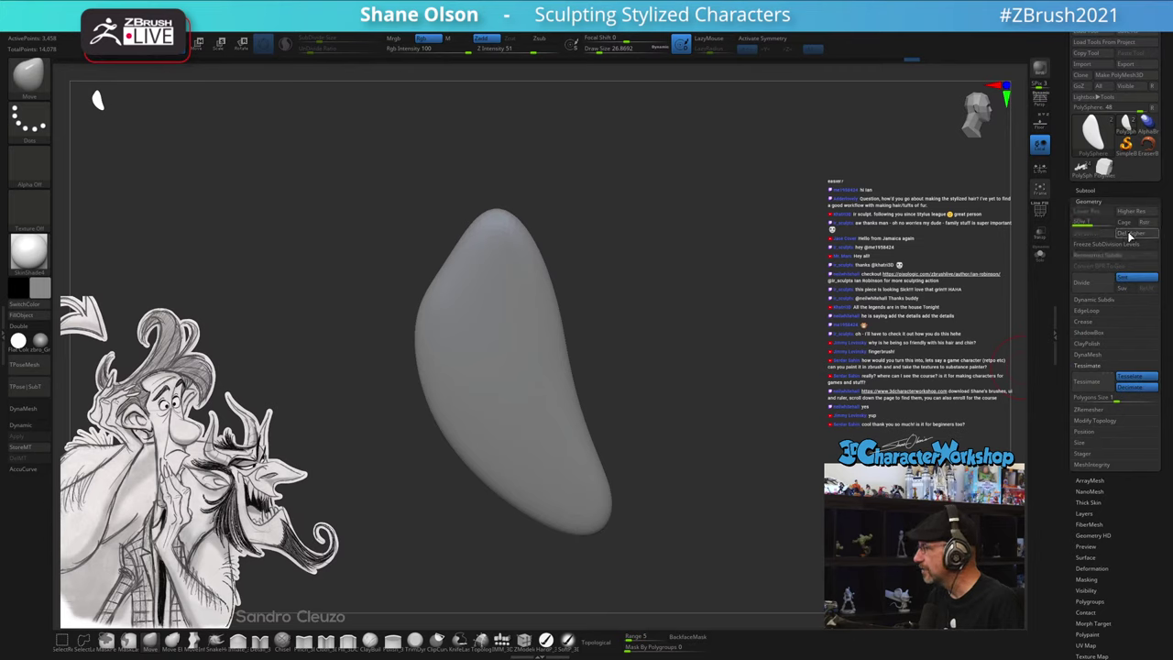
click(1128, 236)
key(shift+f)
key(f)
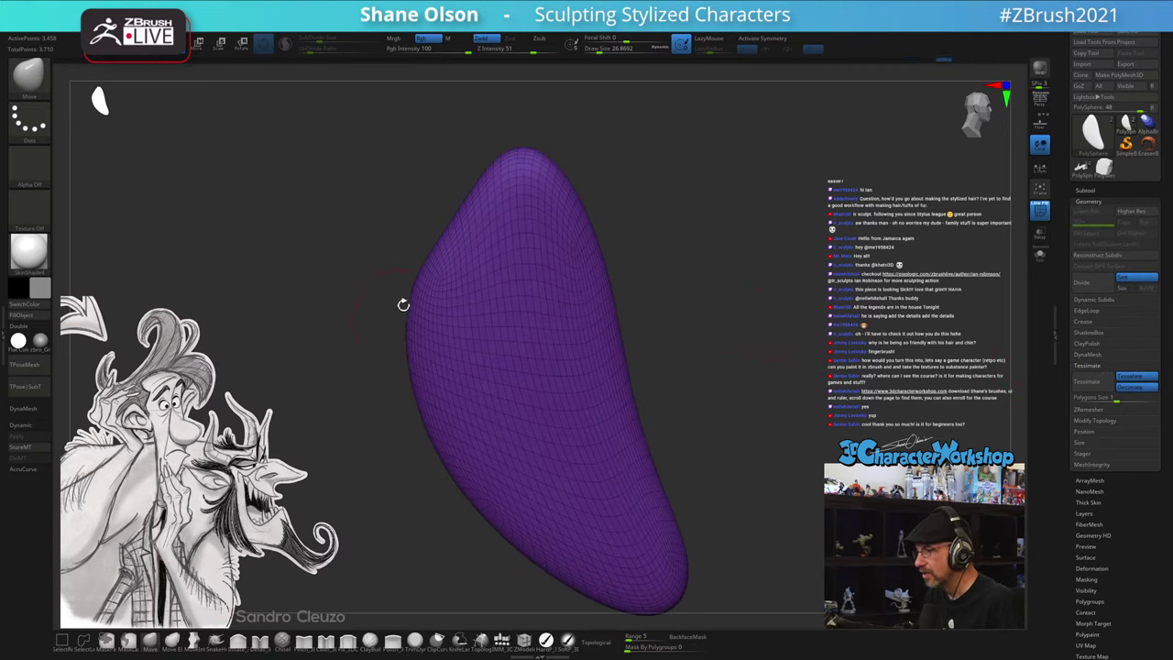
drag(801, 335, 741, 287)
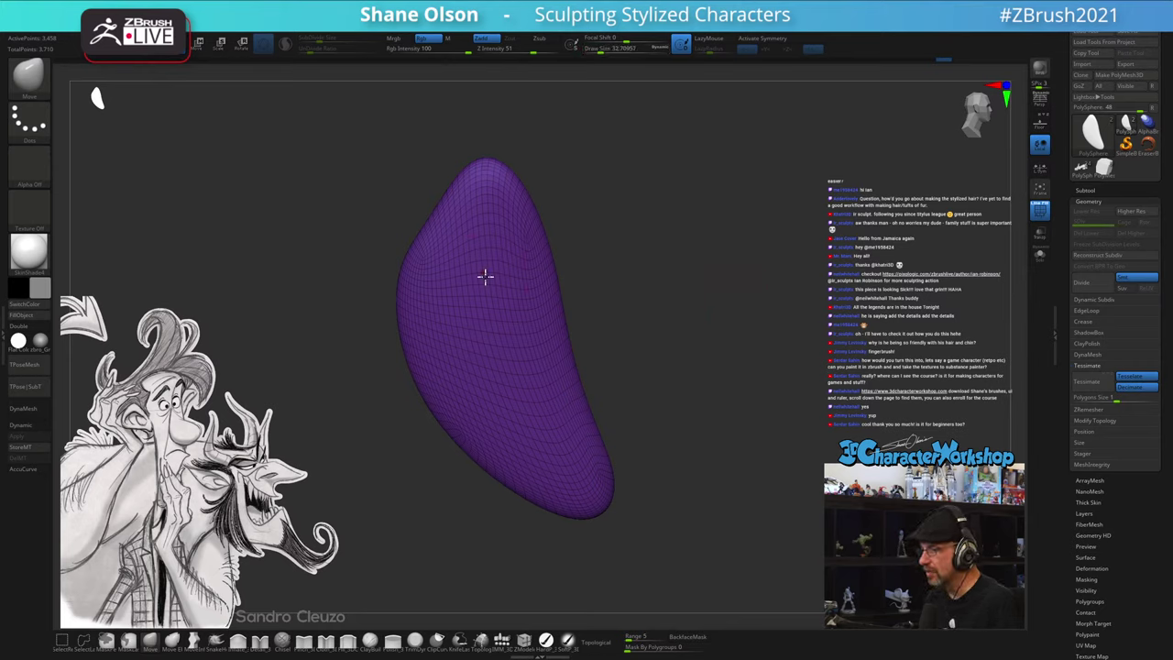
- Set the main colour to white and tessimate the mesh with a polygon size of 0.17164
click(41, 289)
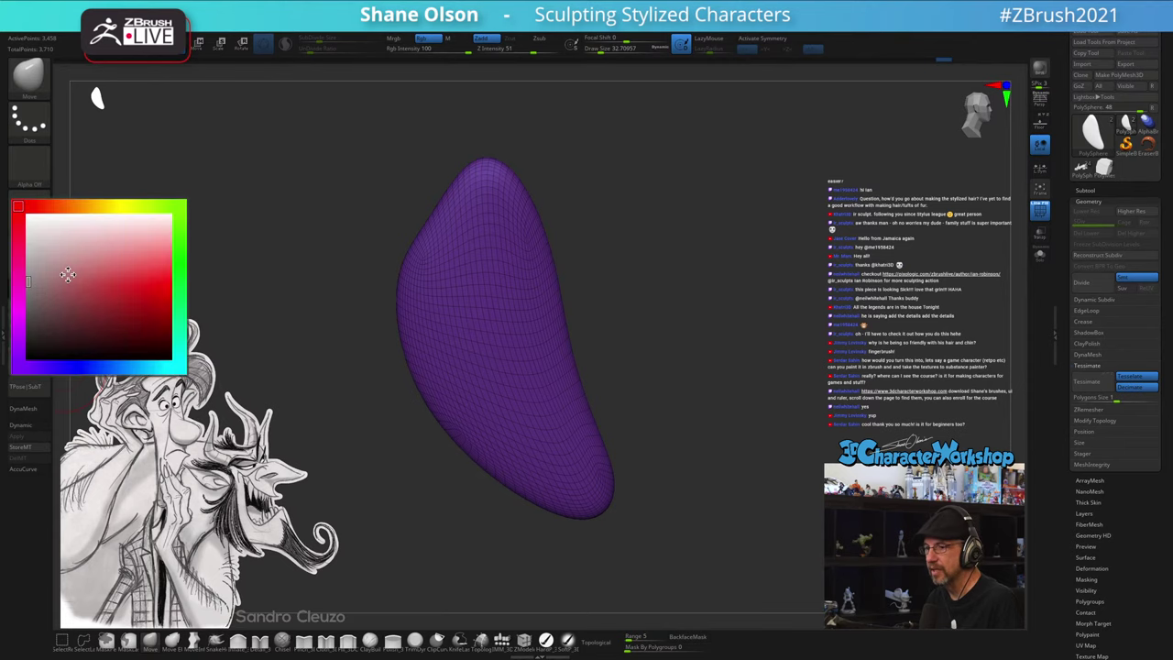
click(48, 239)
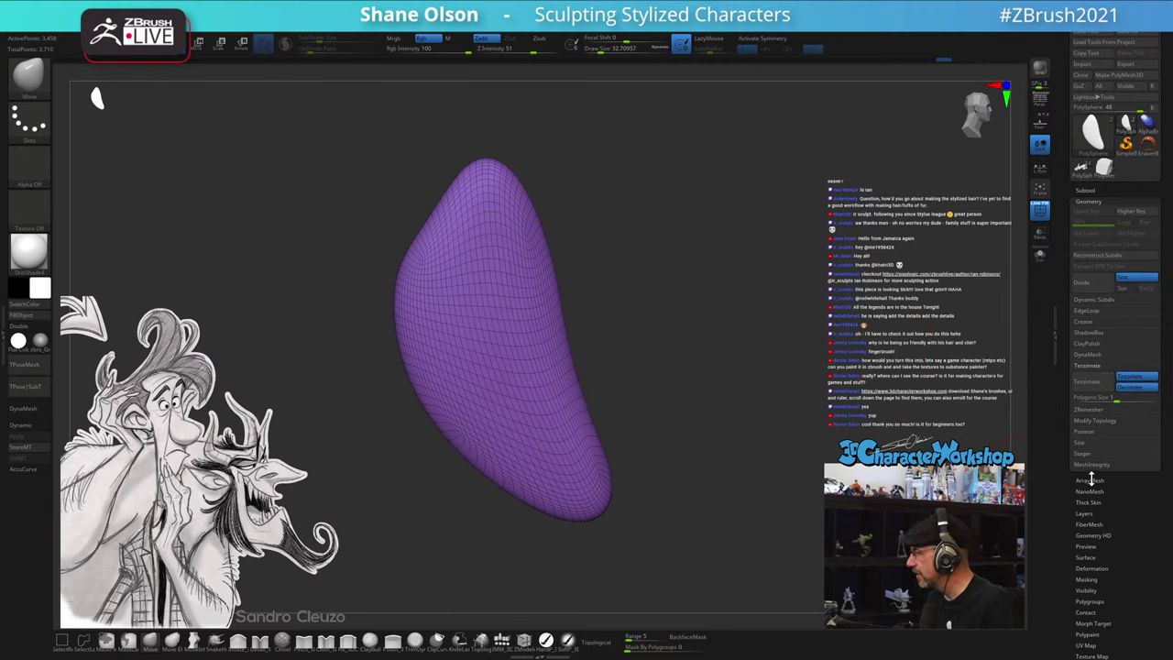
click(1107, 400)
drag(1107, 400, 1086, 399)
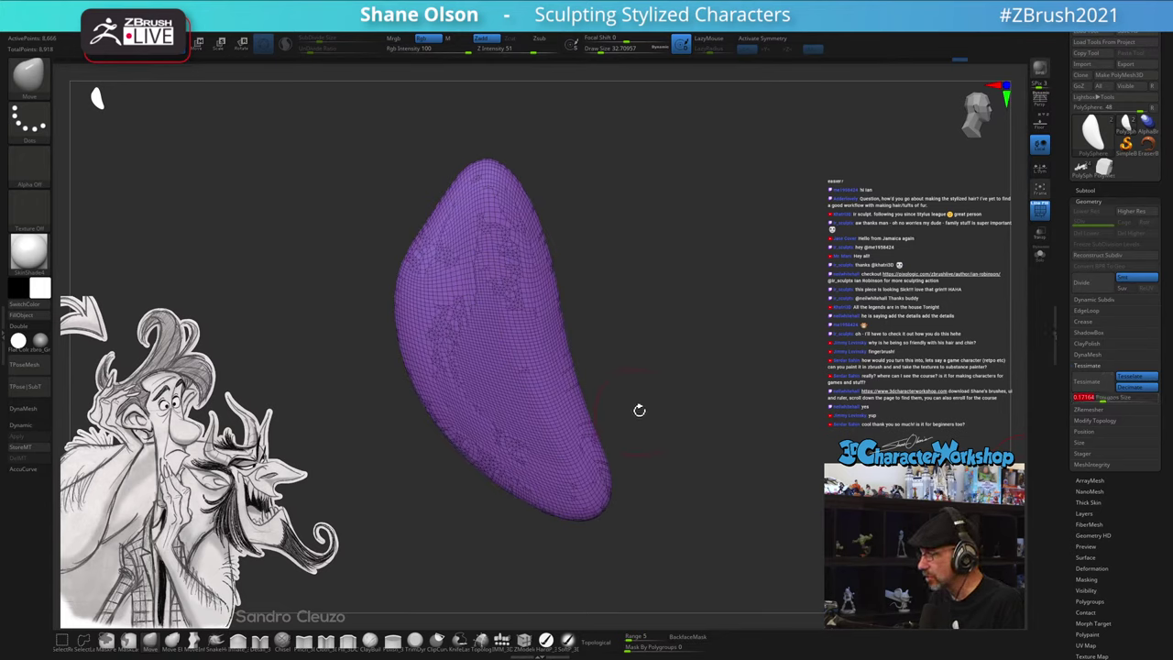
drag(639, 410, 710, 405)
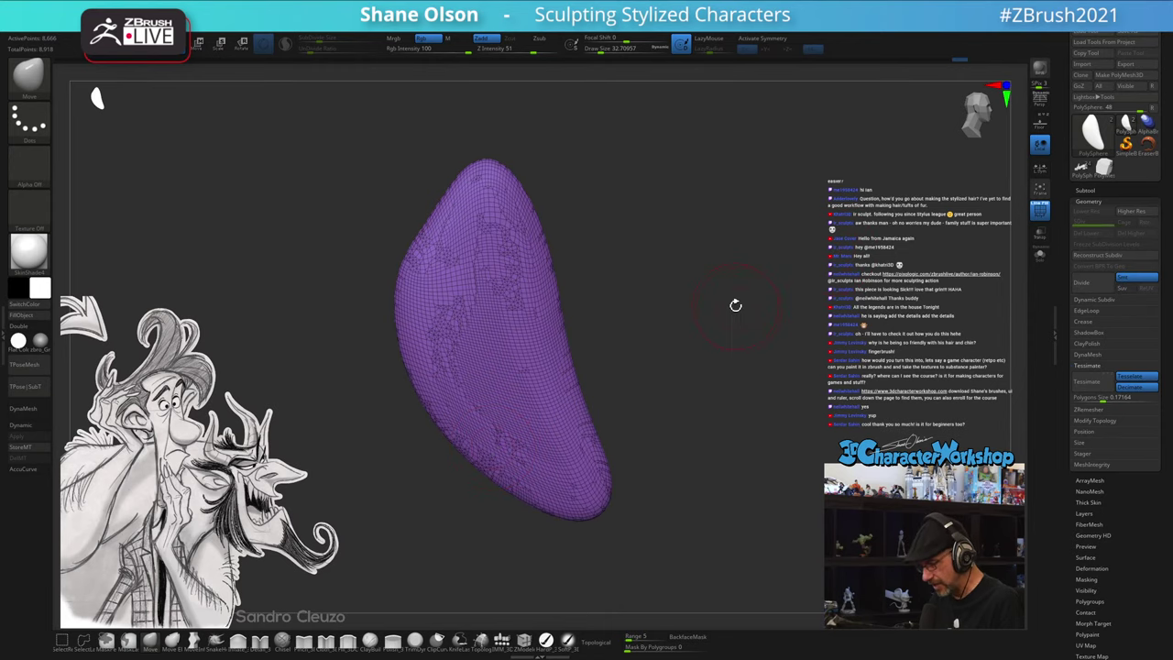
- Switch to the Orb_Cracks brush, hide the wireframe, and set the draw size to about 19
key(b)
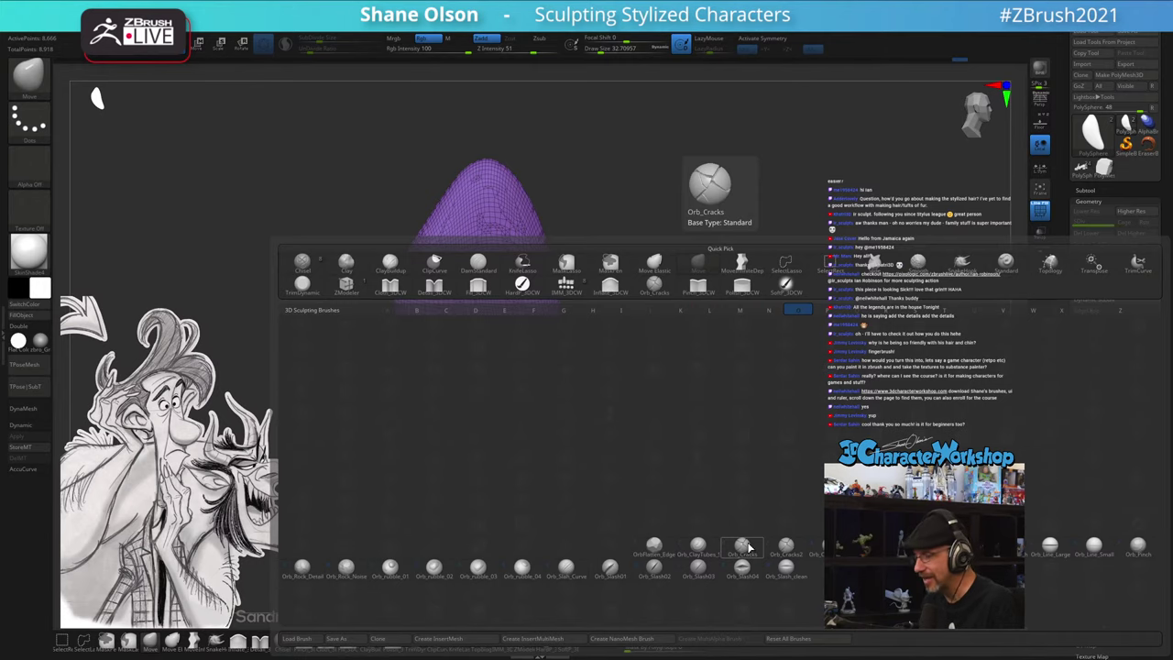
click(742, 546)
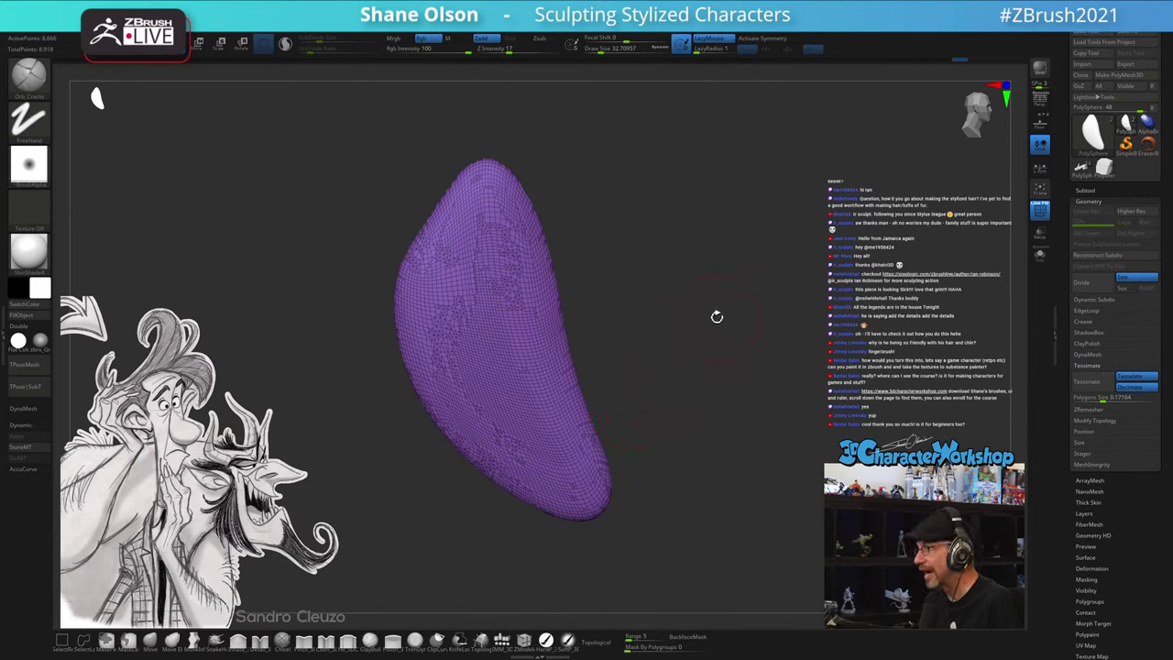
key(s)
drag(717, 317, 715, 316)
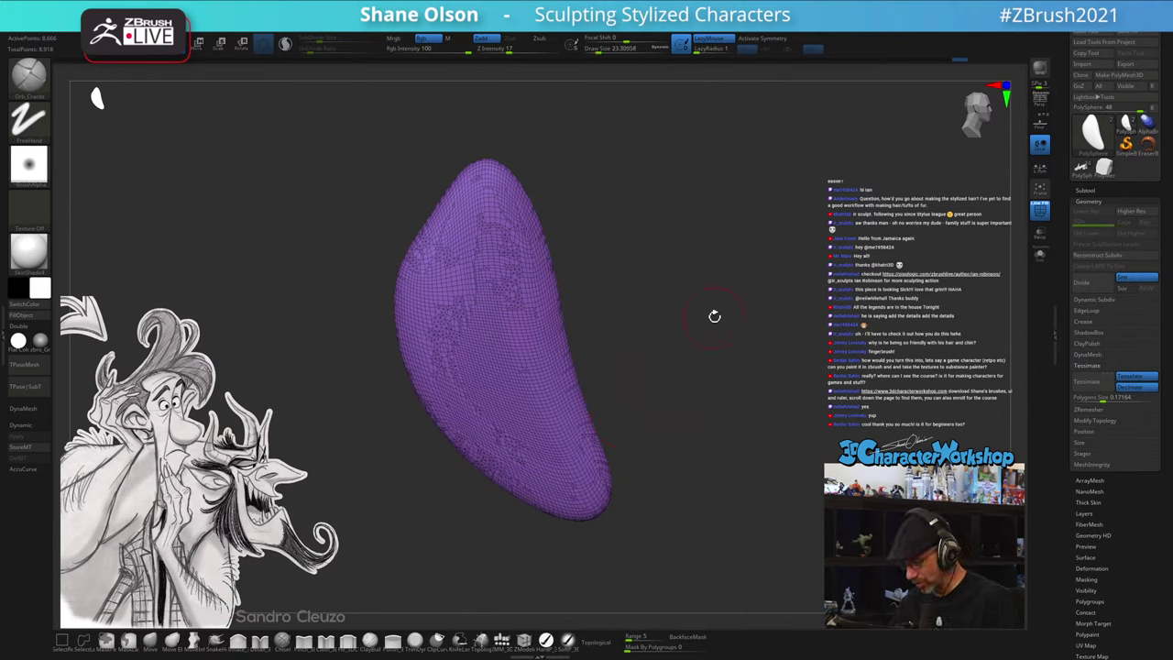
key(shift+f)
key(s)
drag(617, 346, 611, 346)
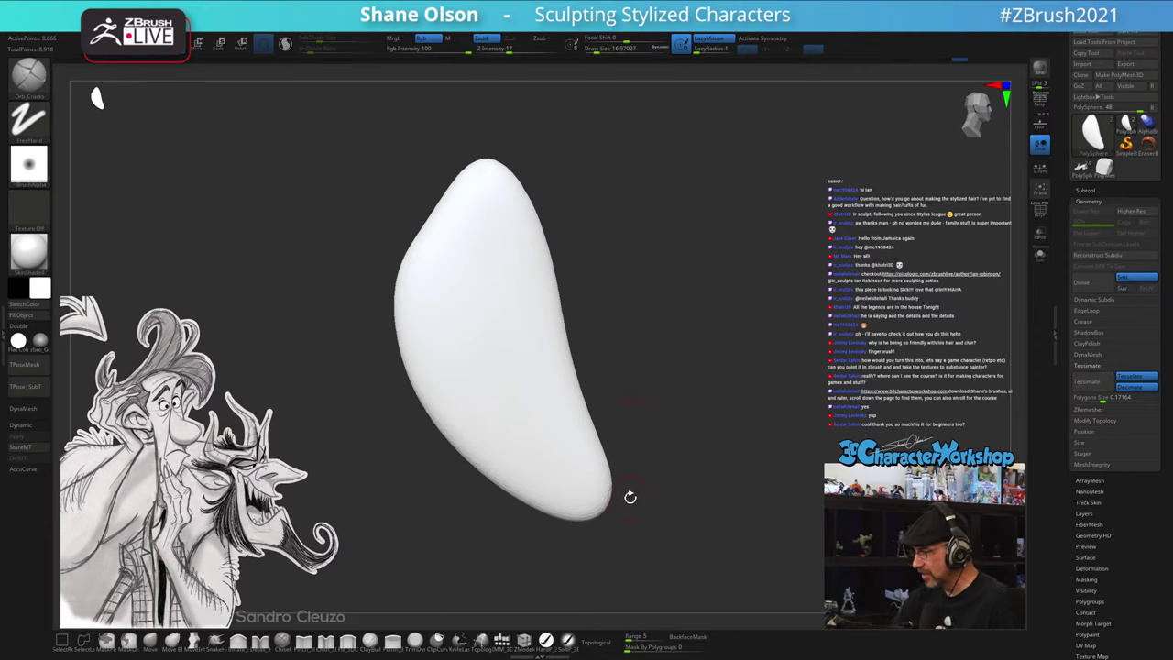
- Set the draw size to about 37 and change the shape's material to gray
key(s)
drag(654, 519, 661, 519)
mouse_move(700, 513)
ctrl+right_down()
mouse_move(680, 460)
mouse_move(706, 453)
ctrl+right_up()
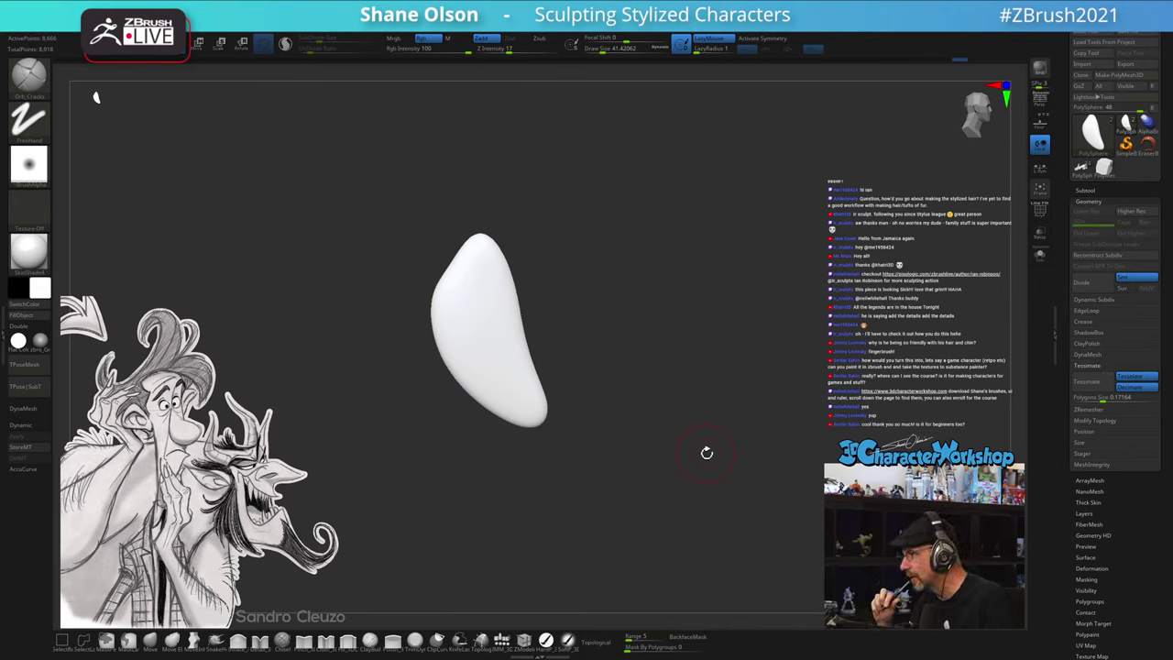
key(s)
click(632, 401)
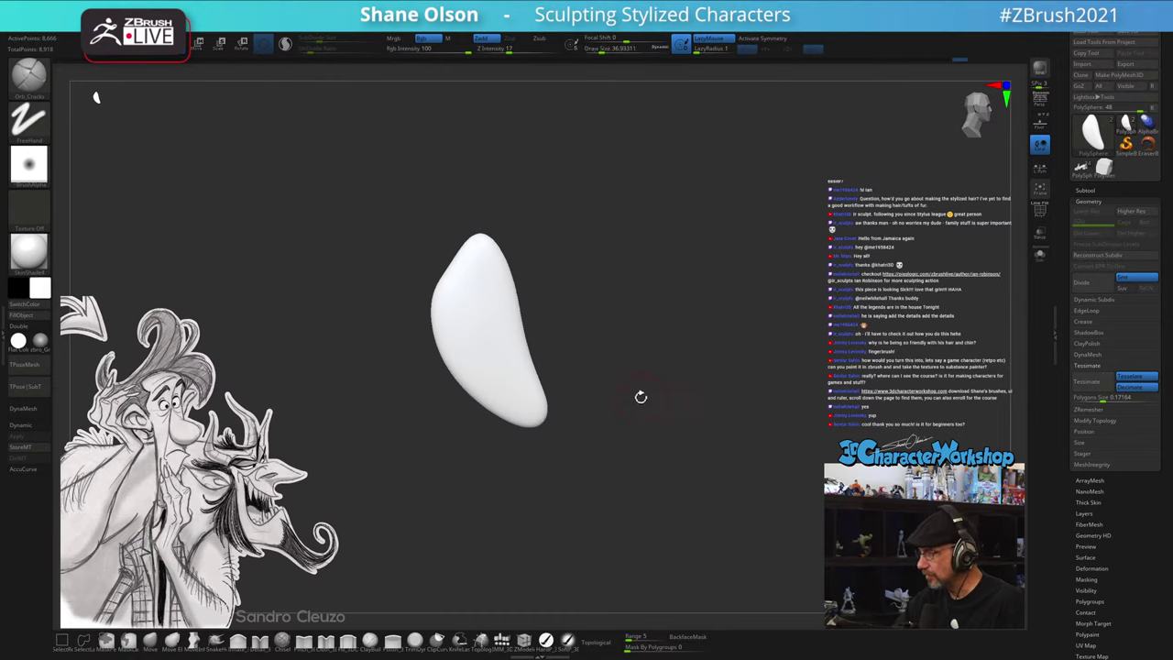
click(40, 340)
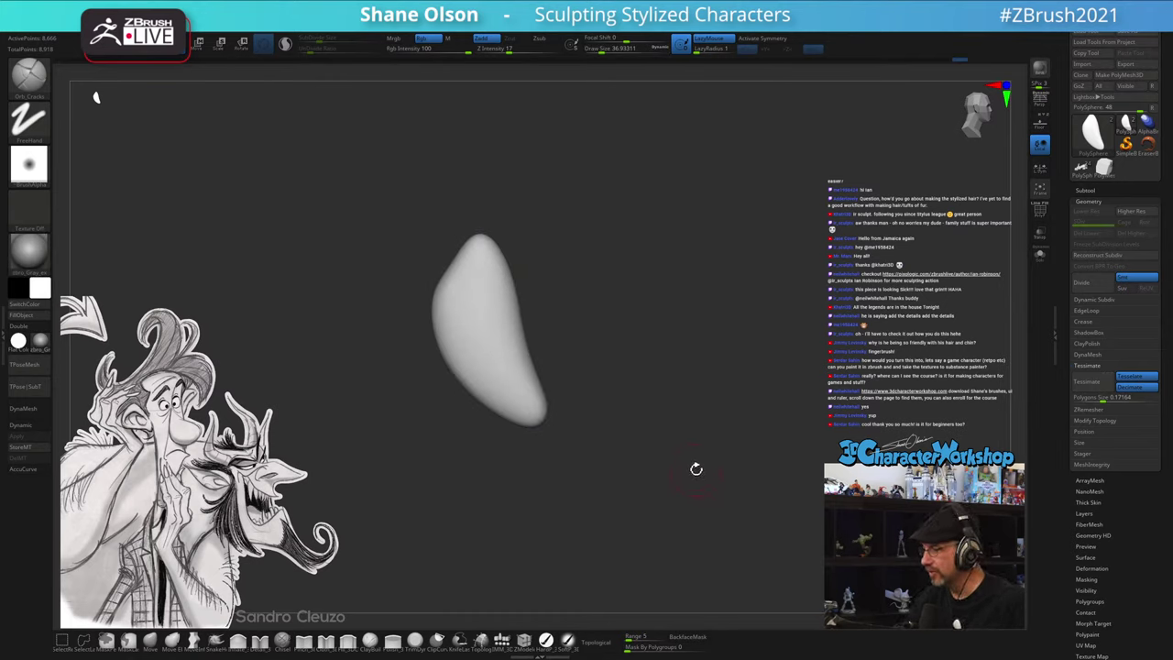
- Try carving two lengthwise grooves down the shape with Orb_Cracks at draw sizes of about 77 and 51
drag(637, 395, 654, 442)
key(s)
key(w)
key(s)
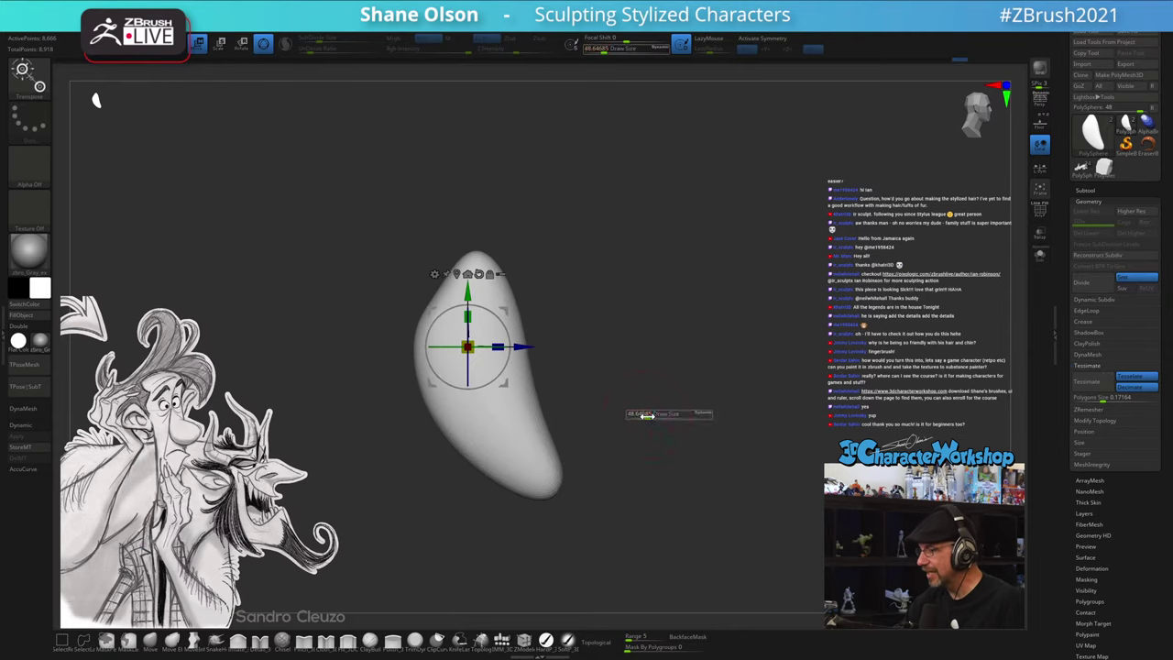
key(q)
key(s)
drag(645, 423, 652, 422)
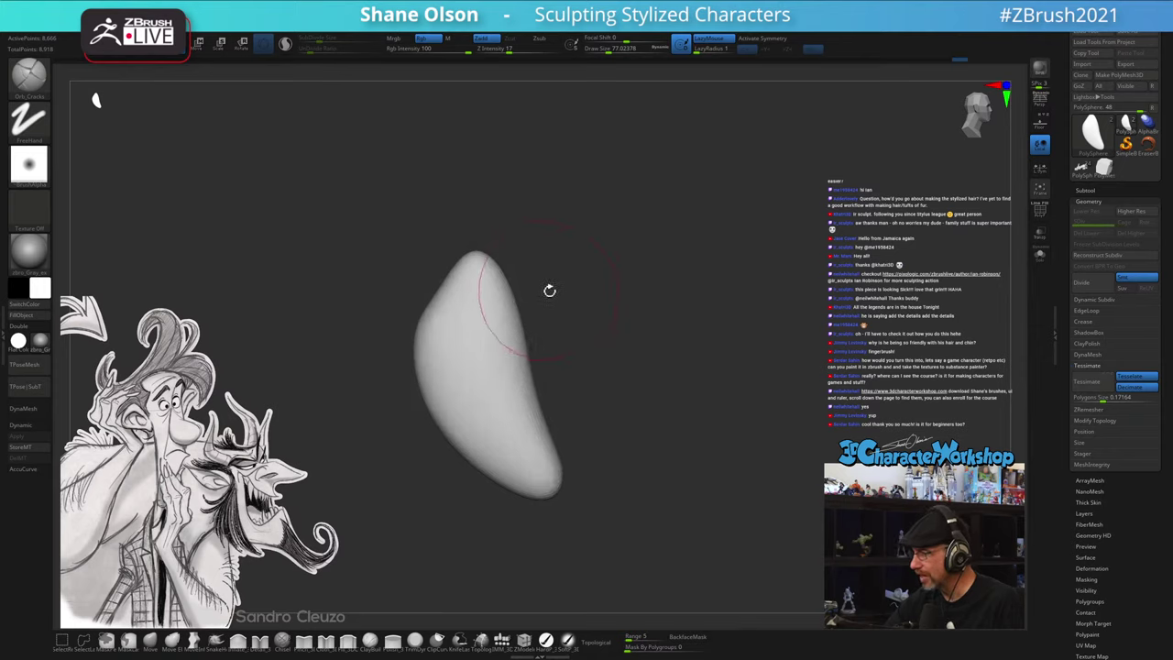
mouse_move(485, 293)
mouse_down()
mouse_move(489, 385)
mouse_move(548, 484)
mouse_up()
mouse_move(692, 520)
mouse_down()
mouse_move(672, 534)
mouse_move(725, 507)
mouse_move(698, 518)
mouse_up()
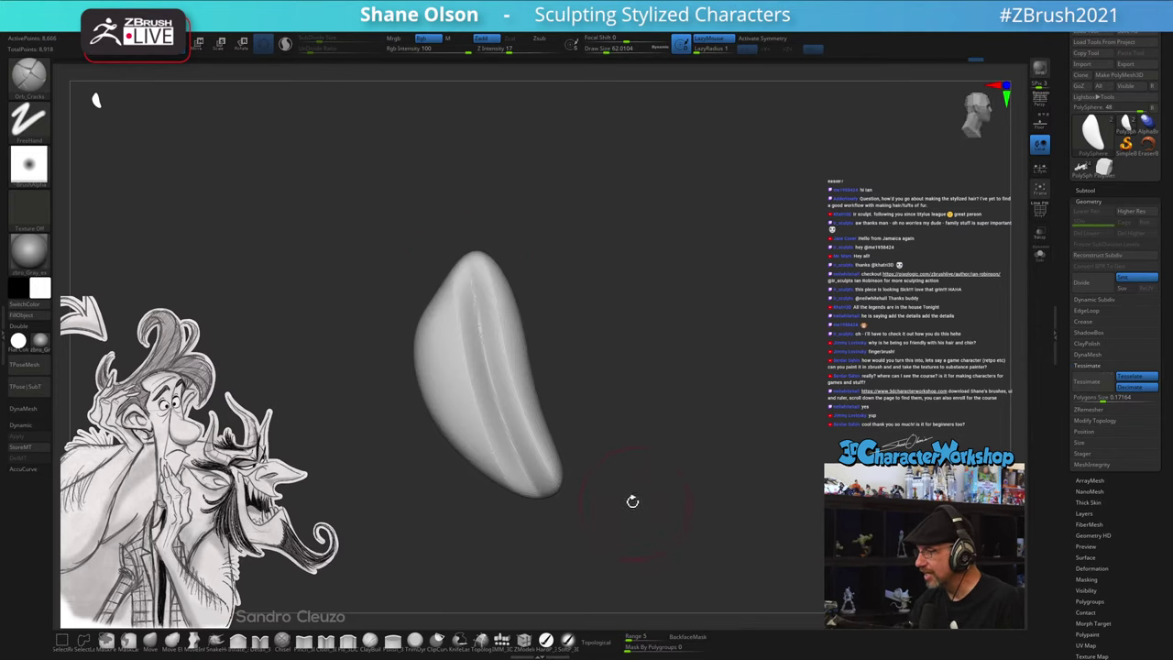
key(s)
drag(481, 312, 531, 532)
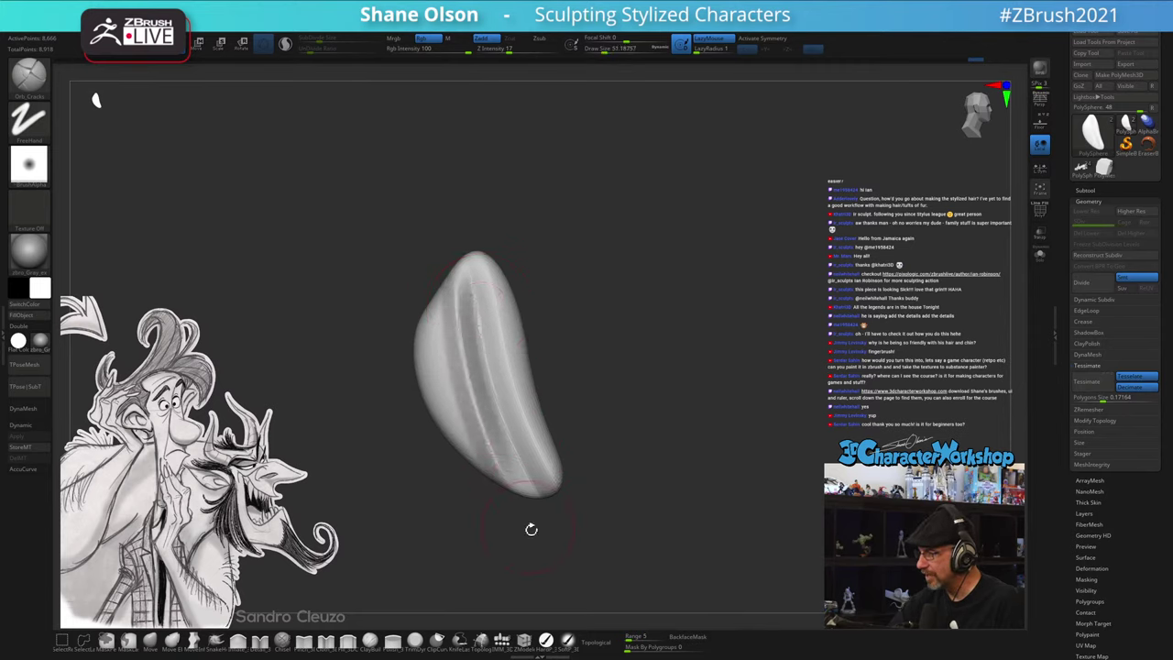
- Undo the trial grooves on the shape and reduce the draw size to about 22
mouse_move(667, 479)
mouse_down()
mouse_move(654, 498)
mouse_move(674, 497)
mouse_up()
key(ctrl+z)
key(ctrl+z)
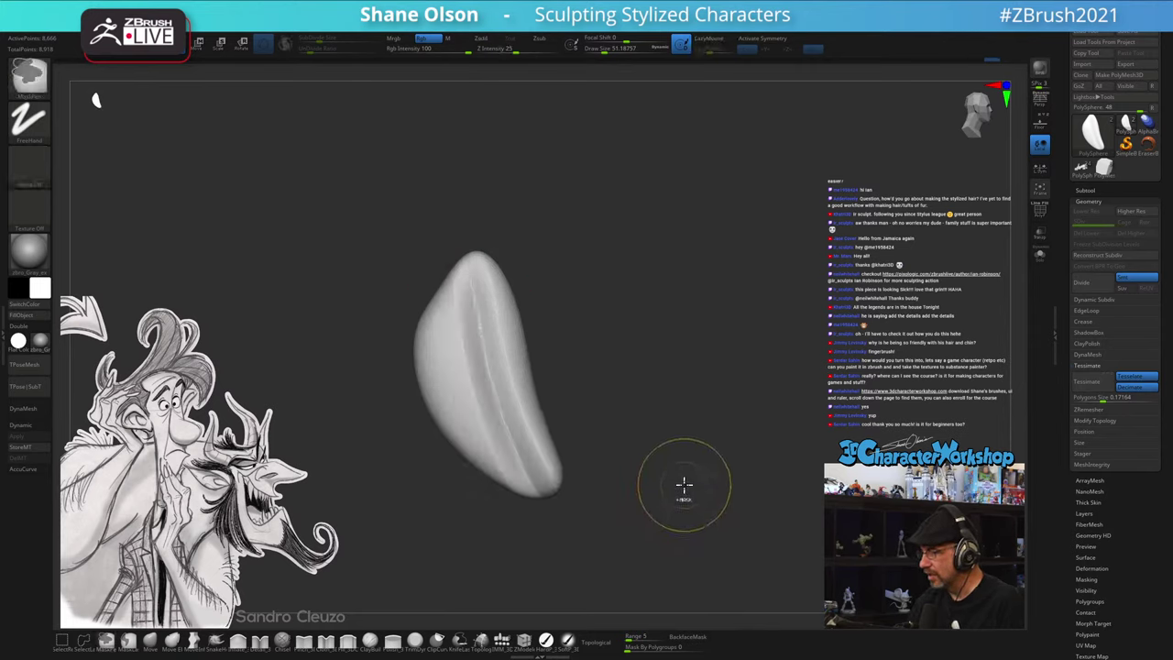
key(s)
mouse_move(490, 288)
mouse_down()
mouse_move(506, 398)
mouse_move(548, 485)
mouse_up()
key(ctrl+z)
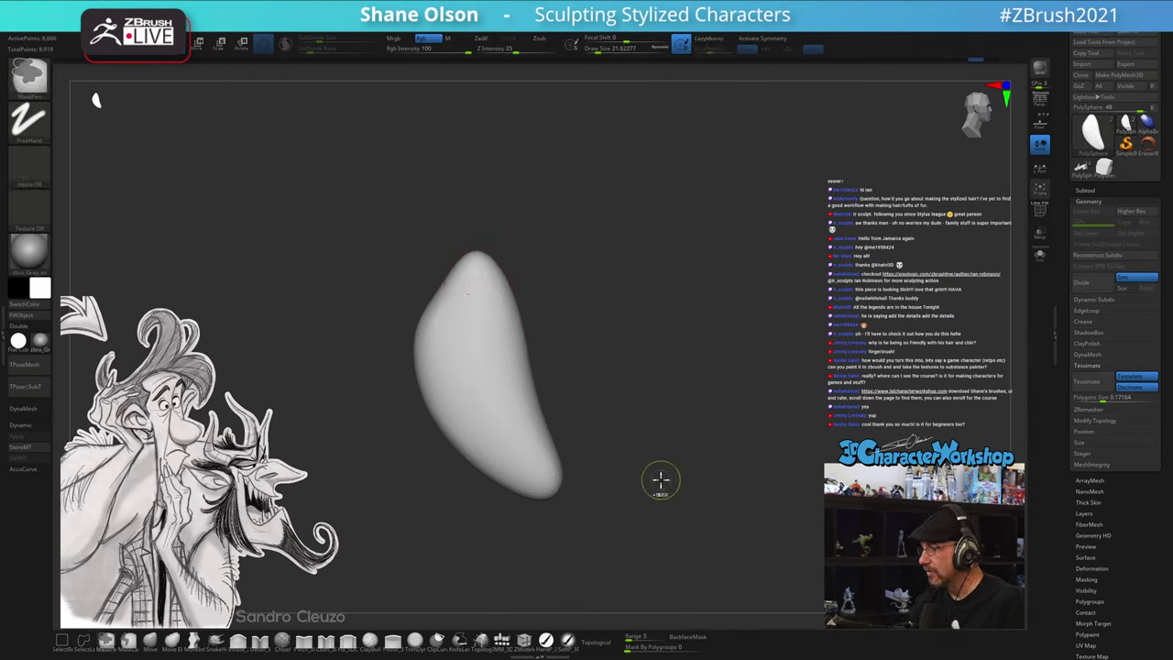
- Enable Sculptris Pro, set the draw size to about 39, and carve a lengthwise groove from the upper tip to the lower end
click(285, 44)
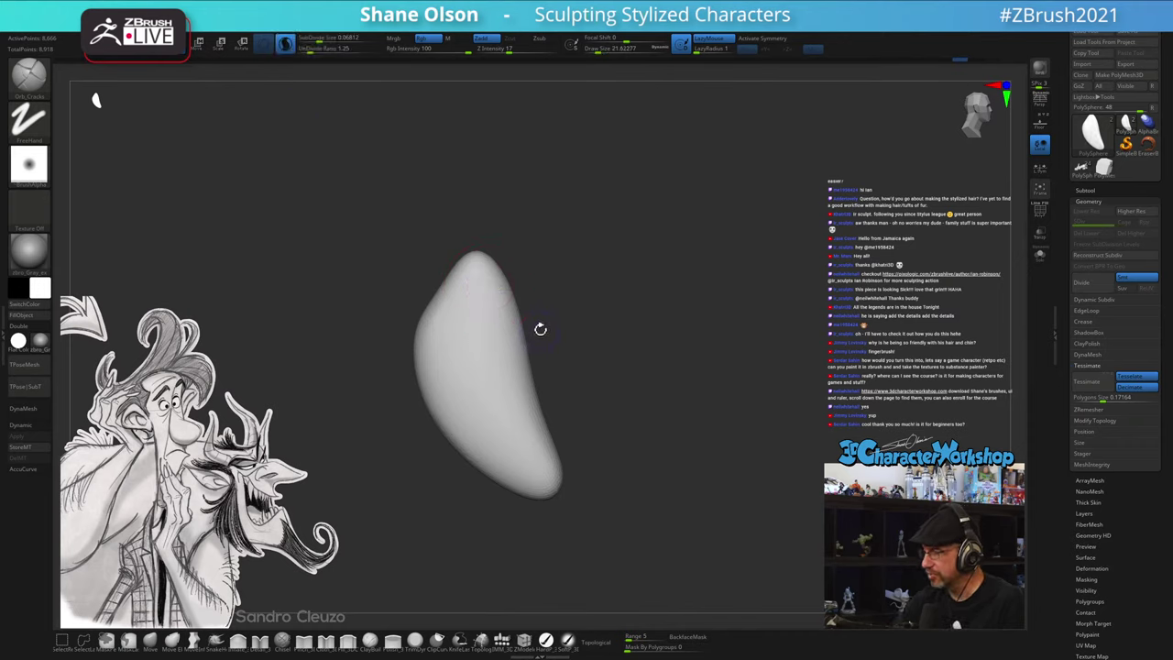
key(bracketright)
key(bracketright)
drag(477, 259, 569, 519)
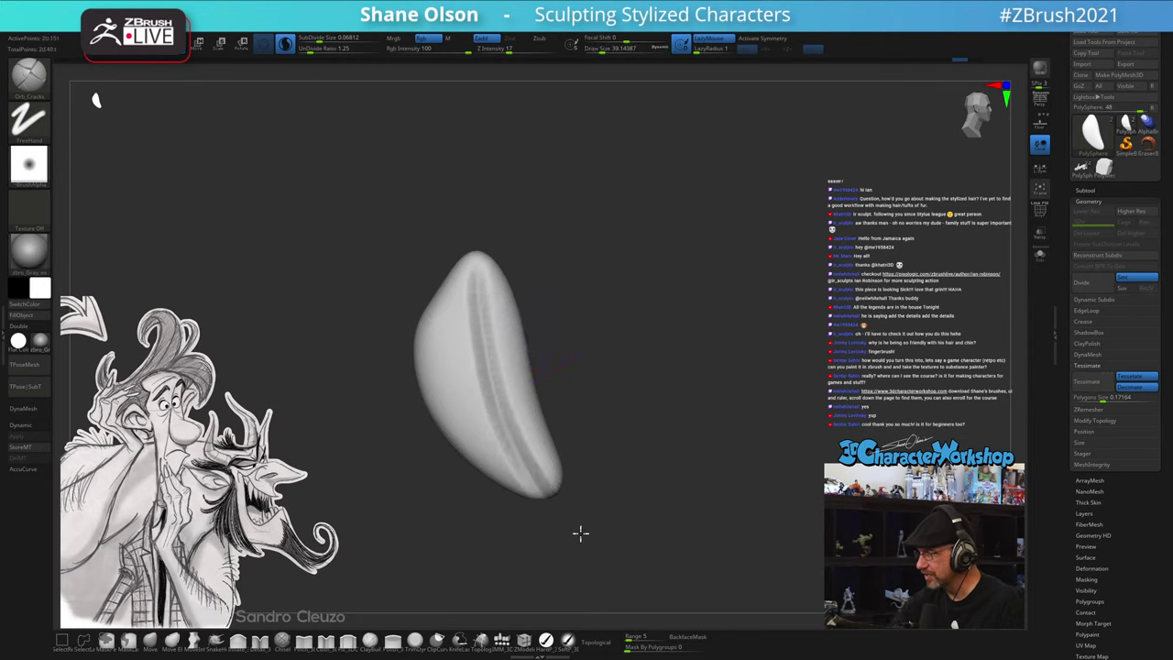
mouse_move(675, 491)
mouse_down()
mouse_move(651, 509)
mouse_move(700, 491)
mouse_move(672, 499)
mouse_up()
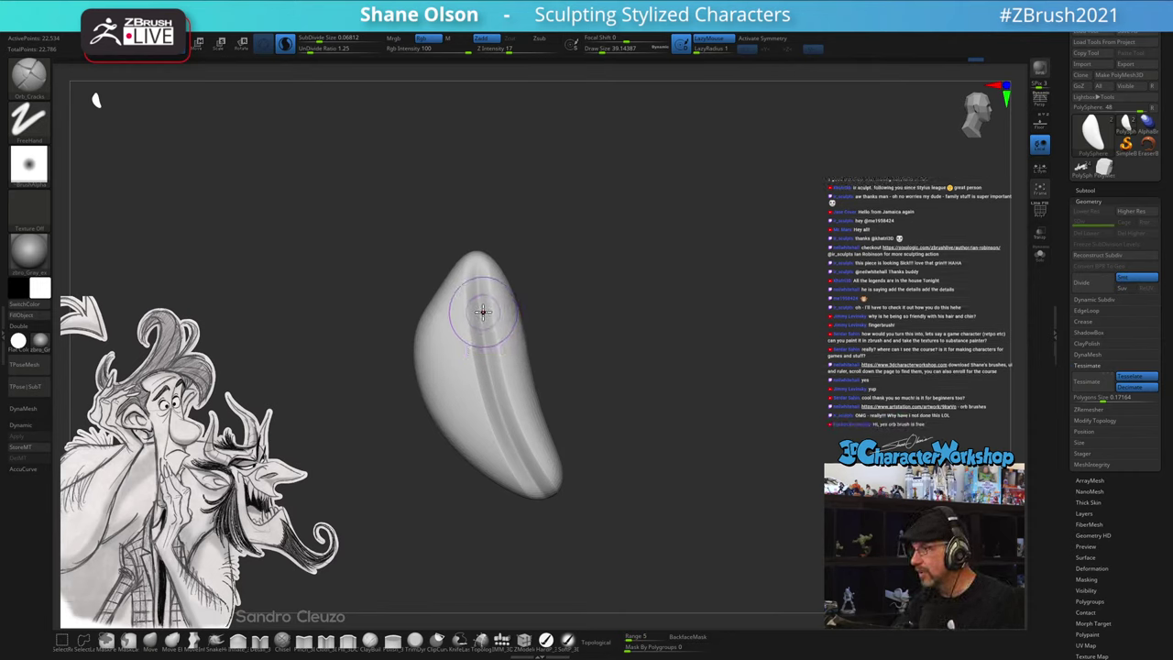
- Carve another long groove beside the first, running from the upper tip down to the lower end
mouse_move(602, 350)
mouse_down()
mouse_move(595, 365)
mouse_move(594, 348)
mouse_move(520, 287)
mouse_up()
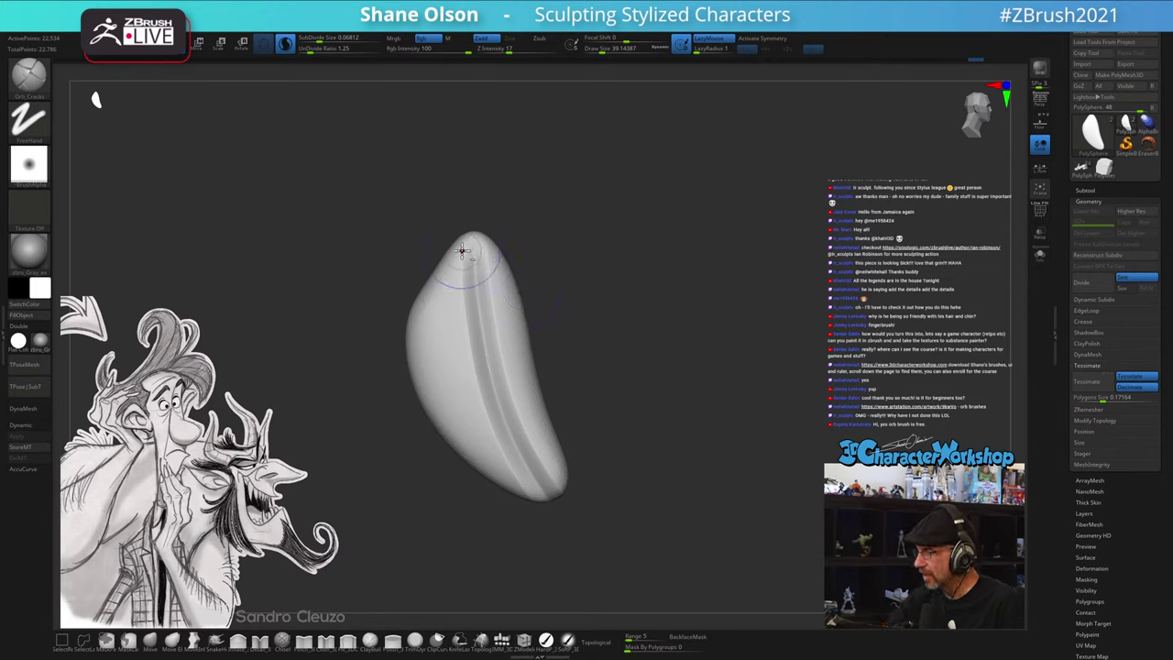
drag(463, 250, 539, 506)
mouse_move(645, 333)
mouse_down()
mouse_move(649, 389)
mouse_move(662, 387)
mouse_move(646, 392)
mouse_up()
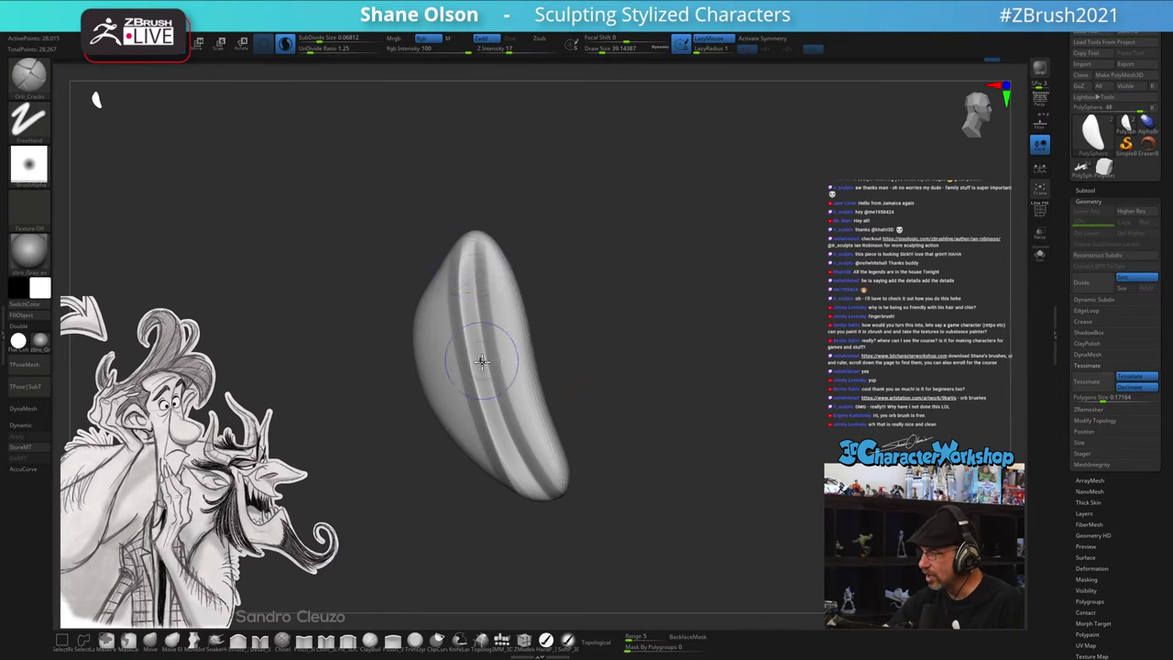
drag(672, 432, 675, 437)
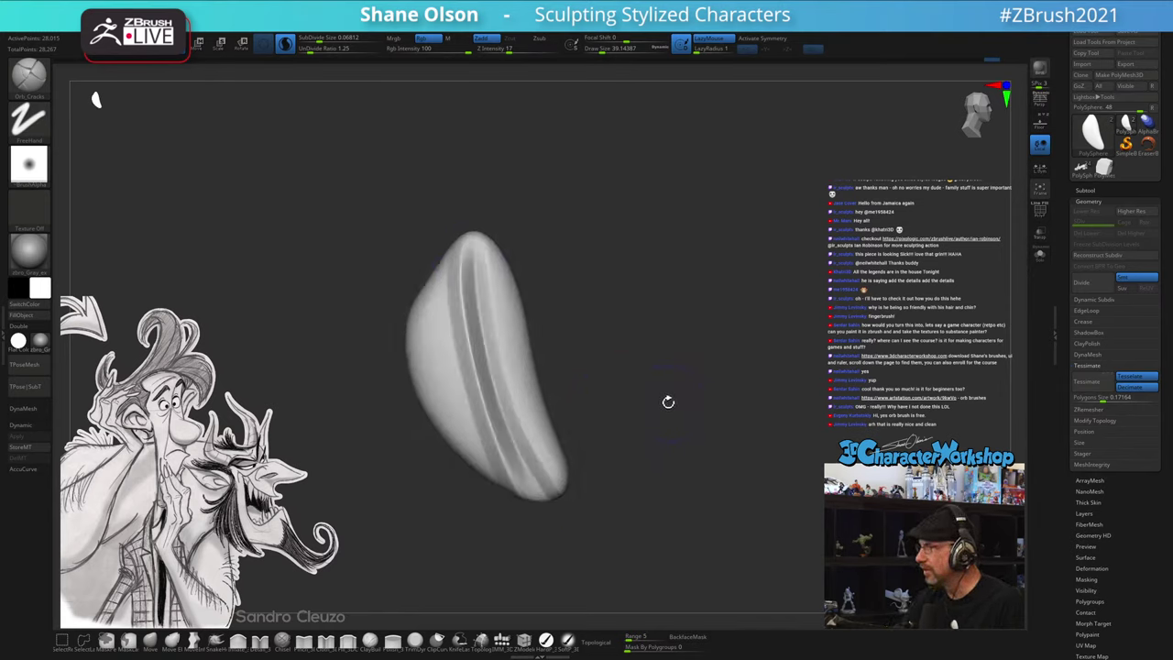
- Reduce the draw size to about 23 and carve a narrower lengthwise groove beside the existing wide one
key(s)
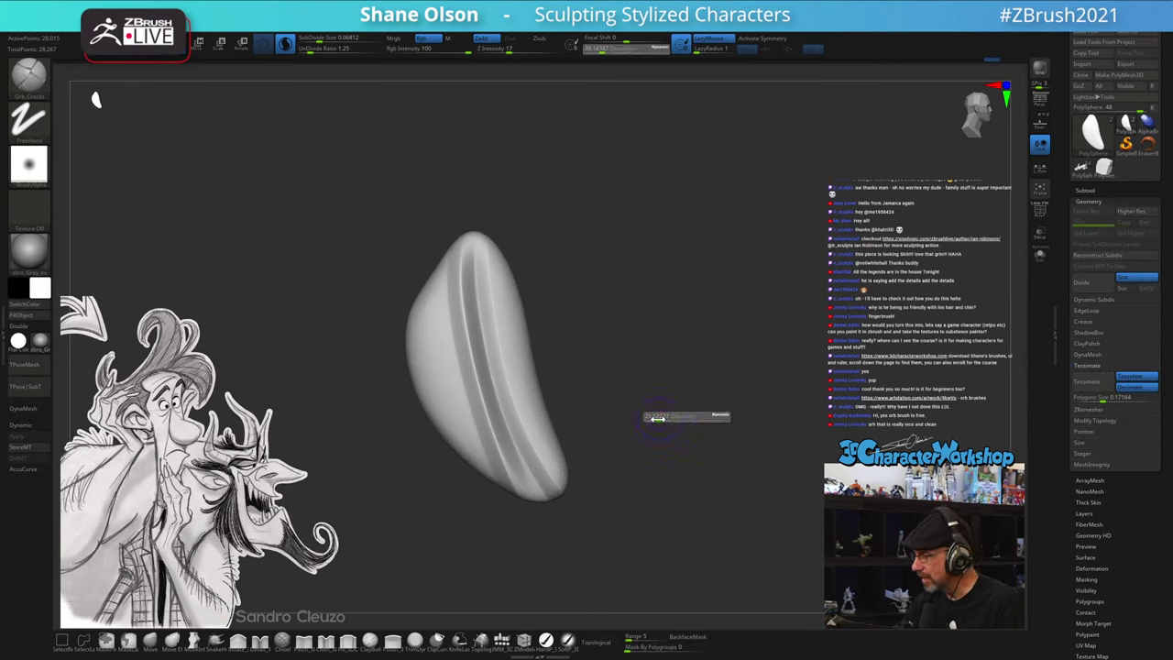
drag(658, 419, 657, 418)
mouse_move(448, 257)
mouse_down()
mouse_move(449, 307)
mouse_move(494, 478)
mouse_up()
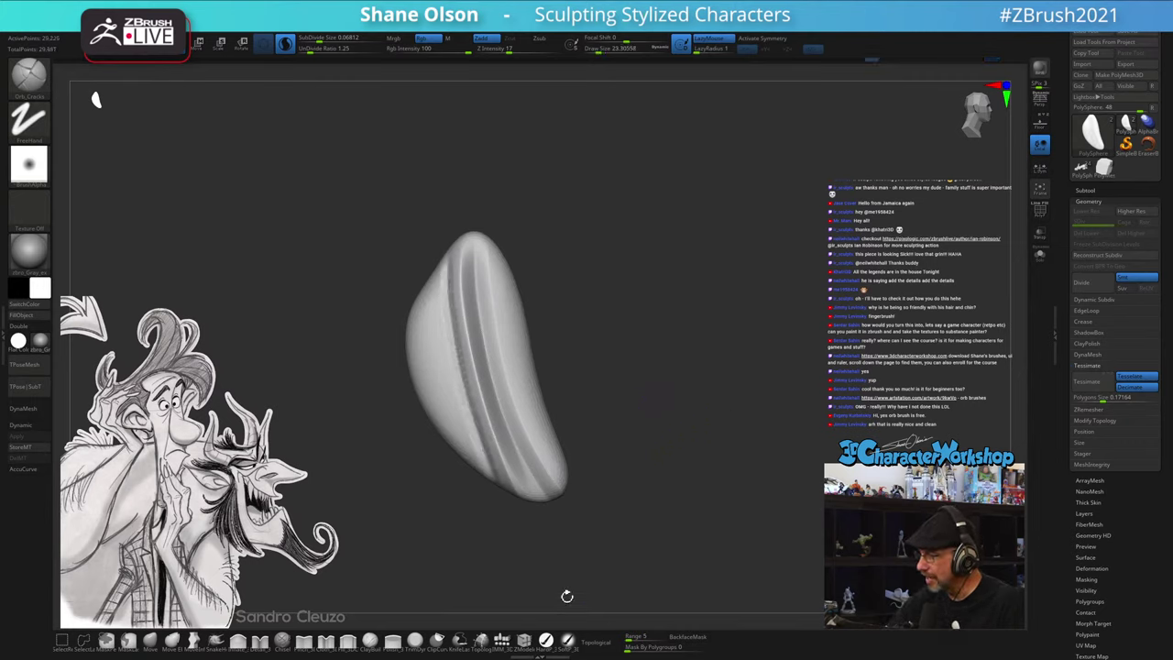
- Refine the narrow groove at a draw size of about 10.5 and smooth along it to the lower end
mouse_move(621, 526)
mouse_down()
mouse_move(641, 519)
mouse_move(632, 484)
mouse_up()
alt+drag(632, 483, 636, 521)
key(s)
mouse_move(680, 483)
mouse_down()
mouse_move(679, 415)
mouse_move(684, 428)
mouse_up()
key(s)
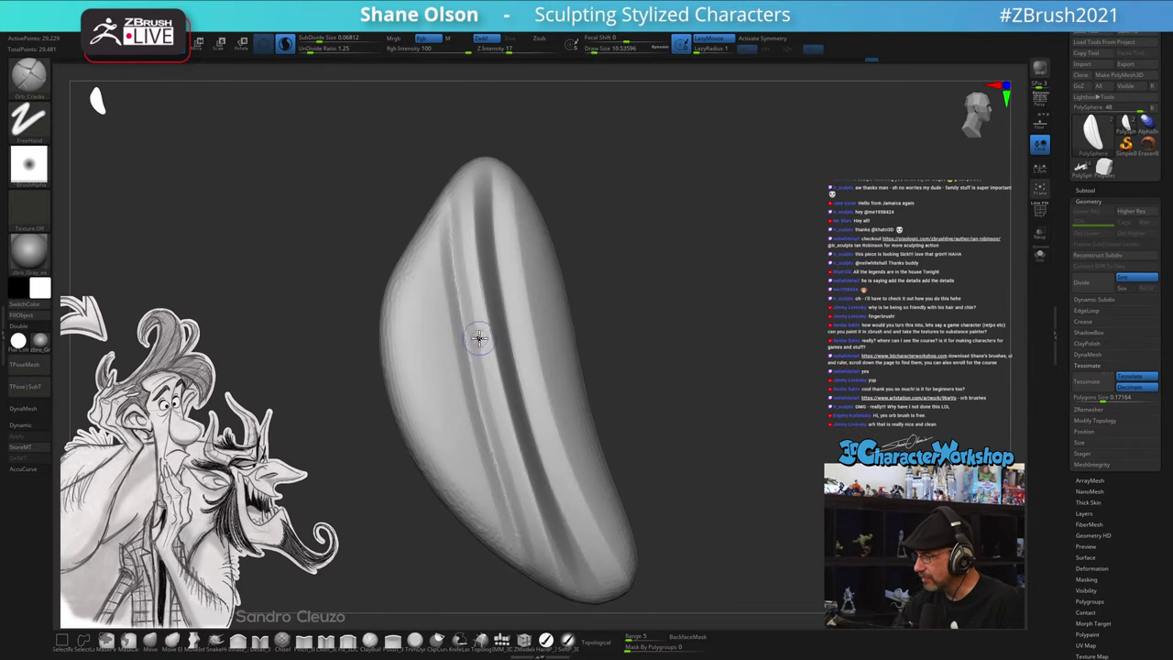
key(shift)
drag(460, 199, 531, 525)
shift+drag(464, 230, 571, 593)
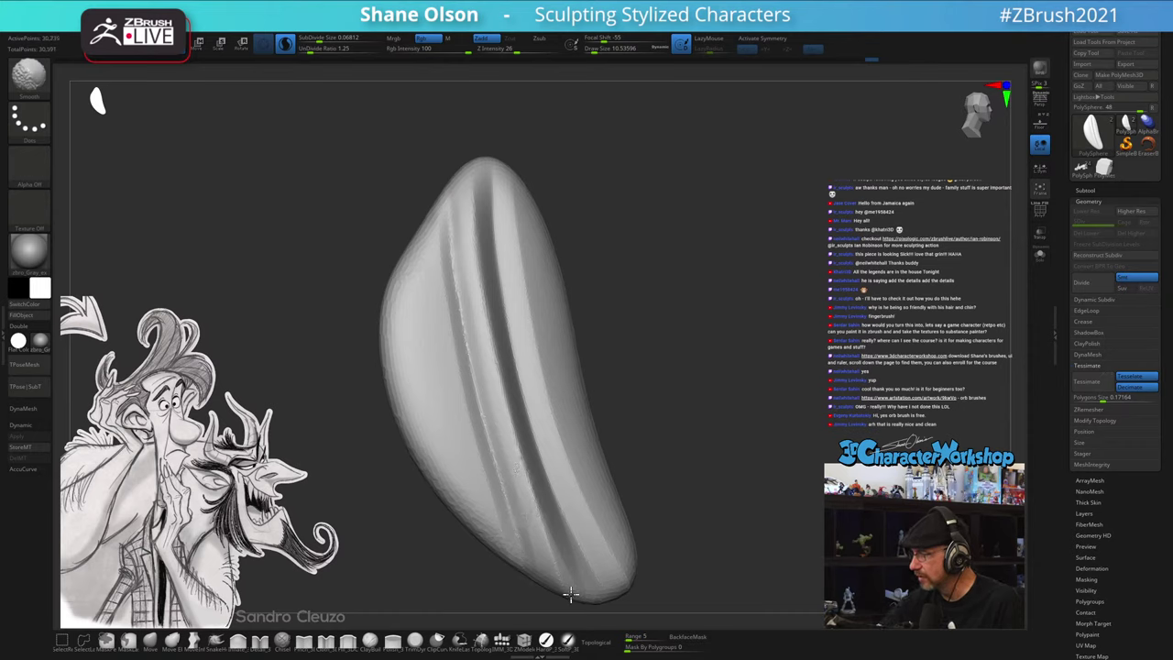
mouse_move(734, 469)
mouse_down()
mouse_move(717, 472)
mouse_move(734, 466)
mouse_up()
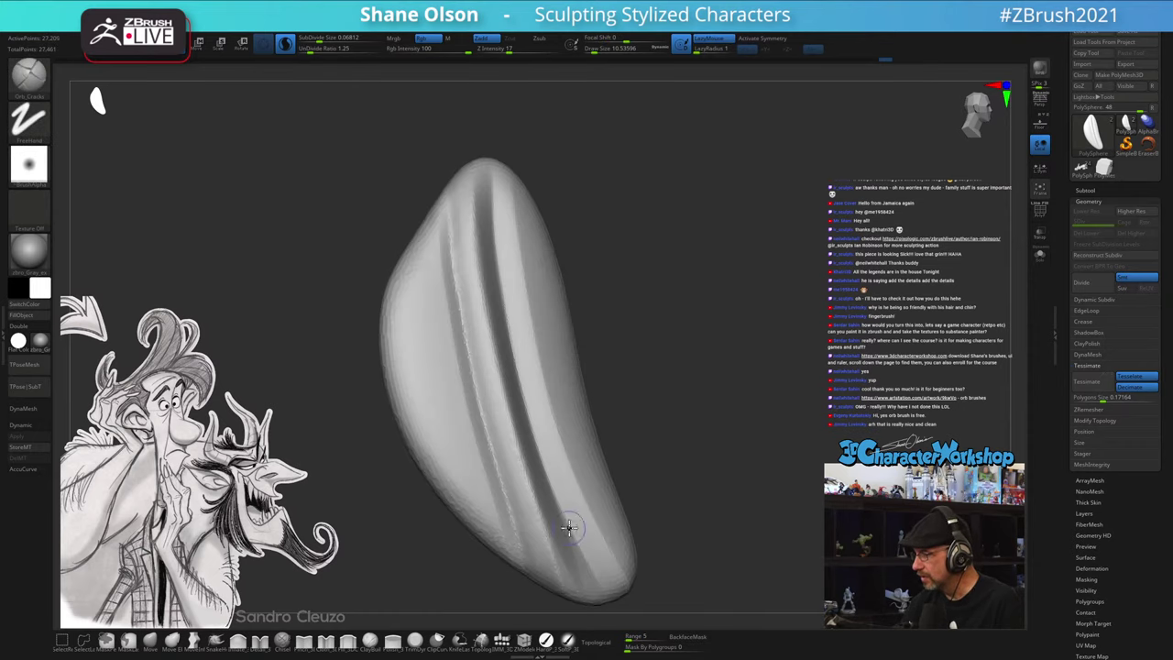
alt+drag(663, 409, 655, 377)
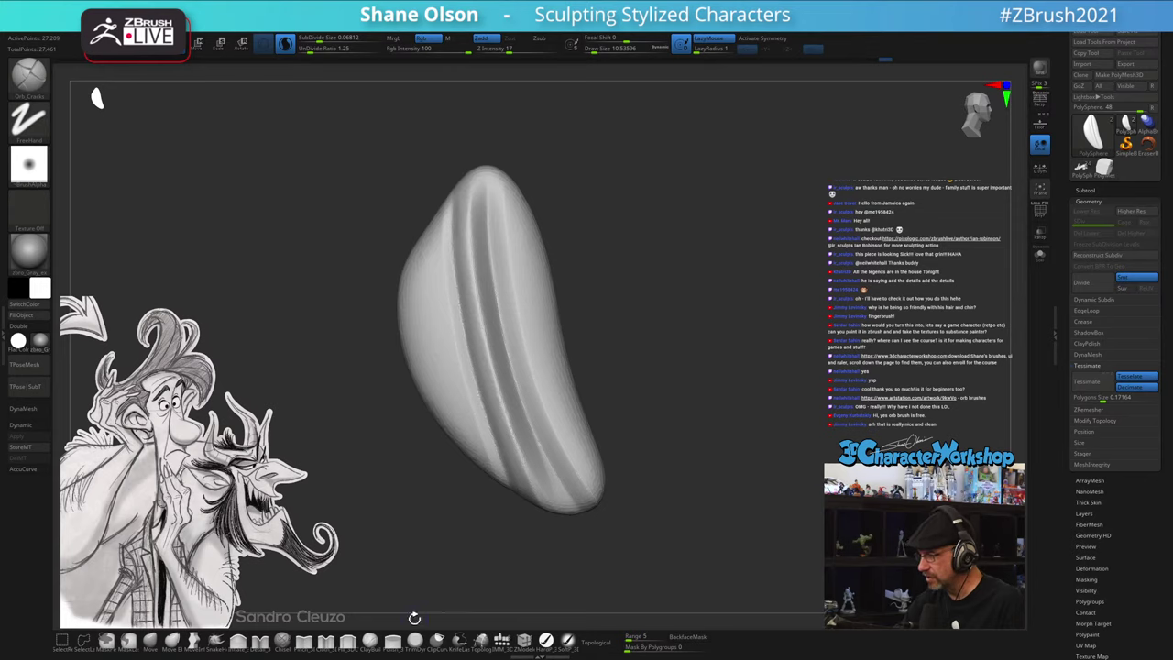
- With the Pinch brush at a draw size of about 20, sharpen the ridge between the two grooves along its length
click(305, 641)
key(s)
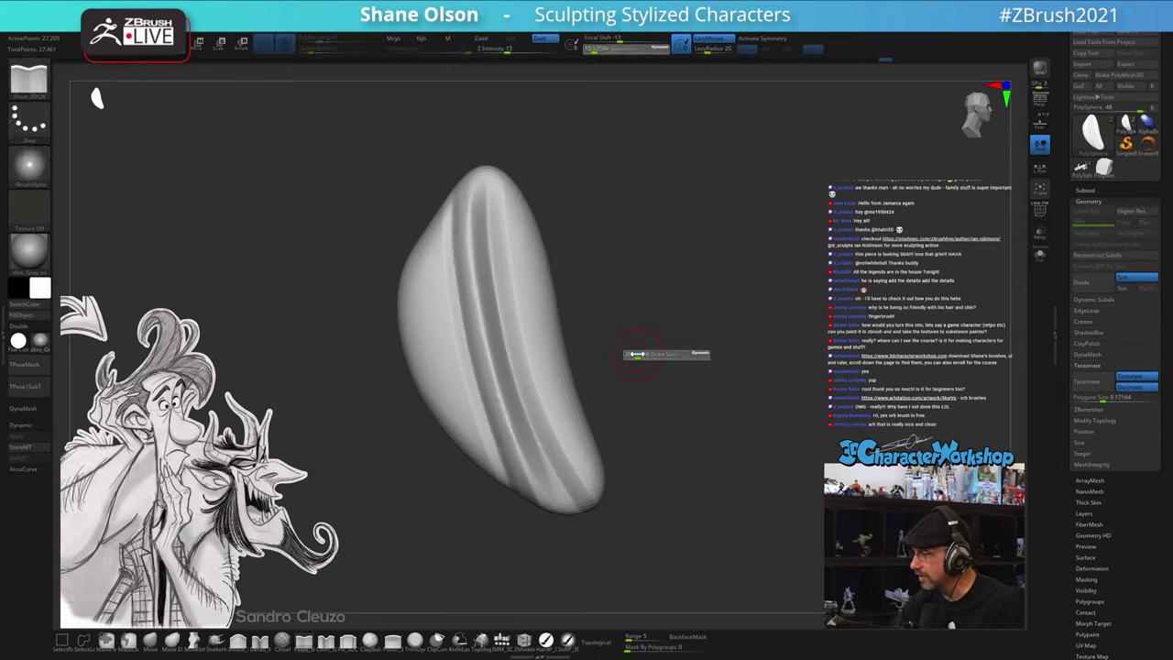
drag(637, 354, 637, 354)
ctrl+right_drag(558, 199, 553, 231)
mouse_move(475, 184)
mouse_down()
mouse_move(496, 376)
mouse_move(546, 555)
mouse_up()
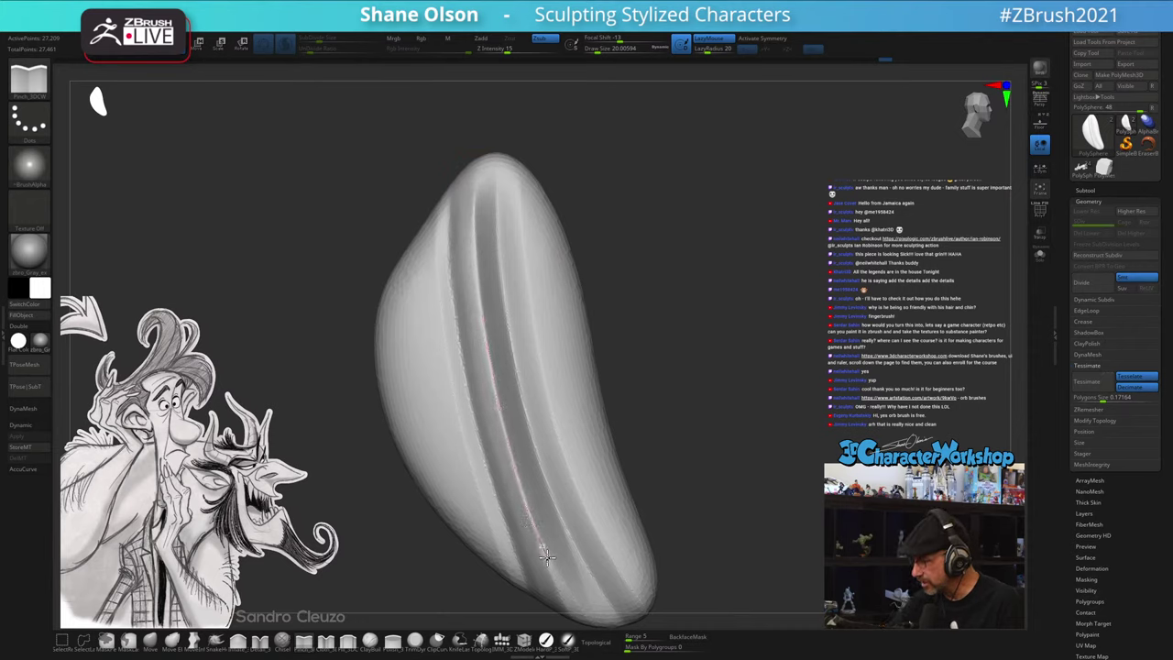
- Pinch the outer edge of the narrow groove, reducing the draw size to about 14 and 9
mouse_move(715, 529)
mouse_down()
mouse_move(733, 511)
mouse_move(711, 523)
mouse_move(760, 513)
mouse_move(738, 521)
mouse_up()
key(s)
drag(460, 248, 457, 247)
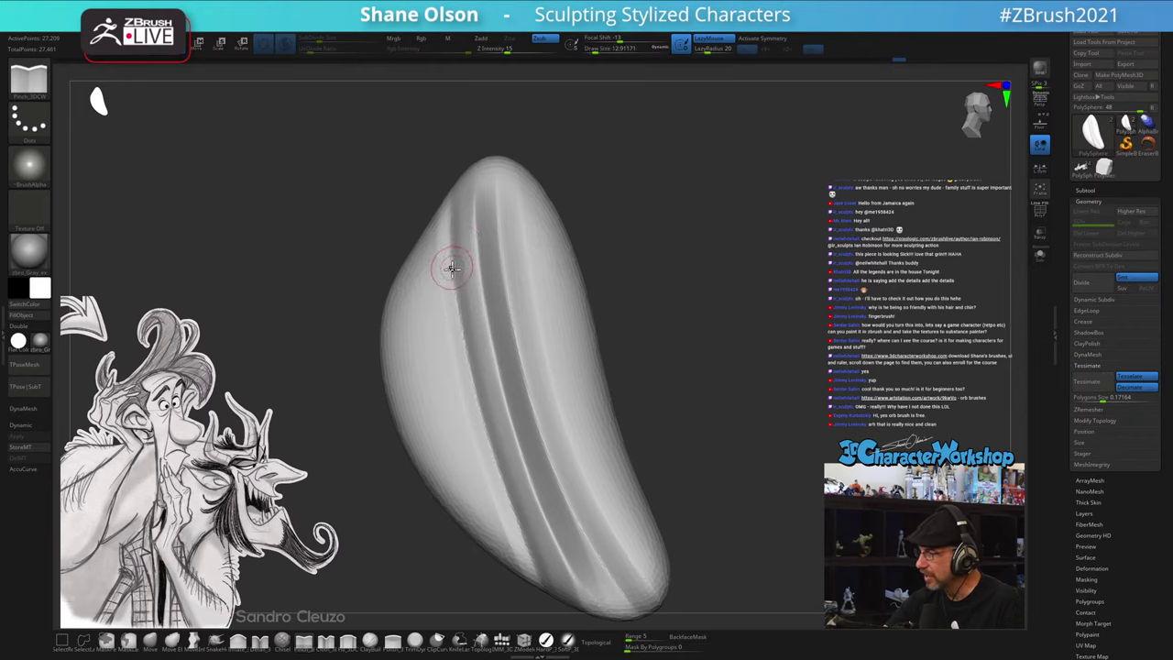
key(s)
drag(498, 424, 495, 424)
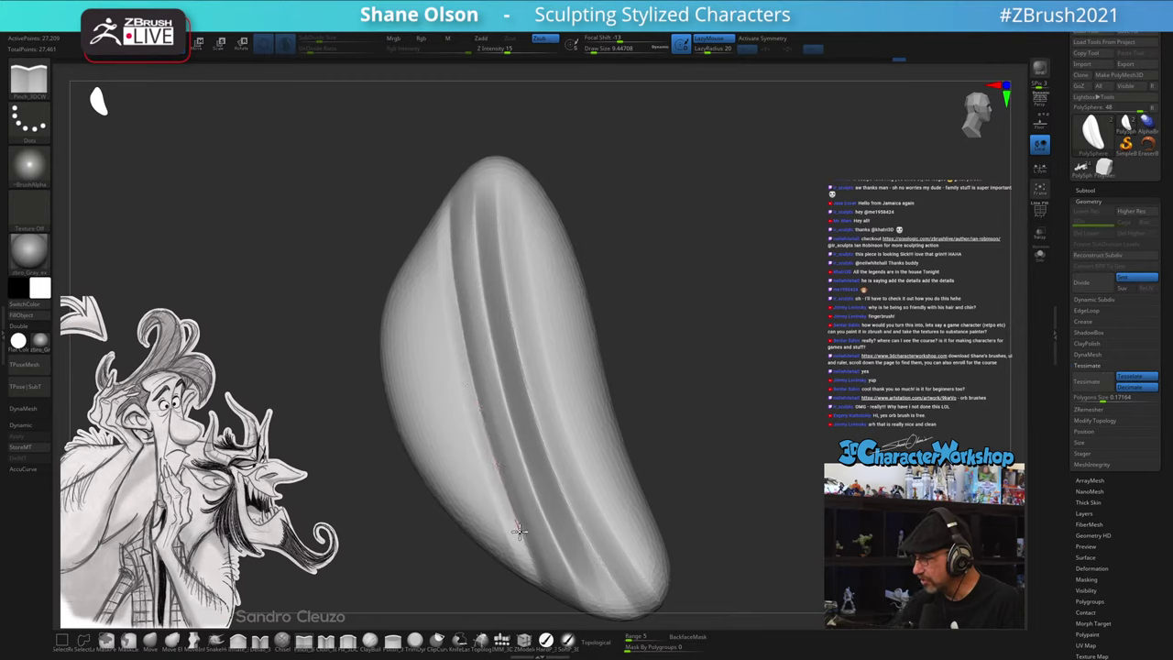
mouse_move(735, 500)
mouse_down()
mouse_move(706, 508)
mouse_move(748, 497)
mouse_move(725, 513)
mouse_move(730, 503)
mouse_up()
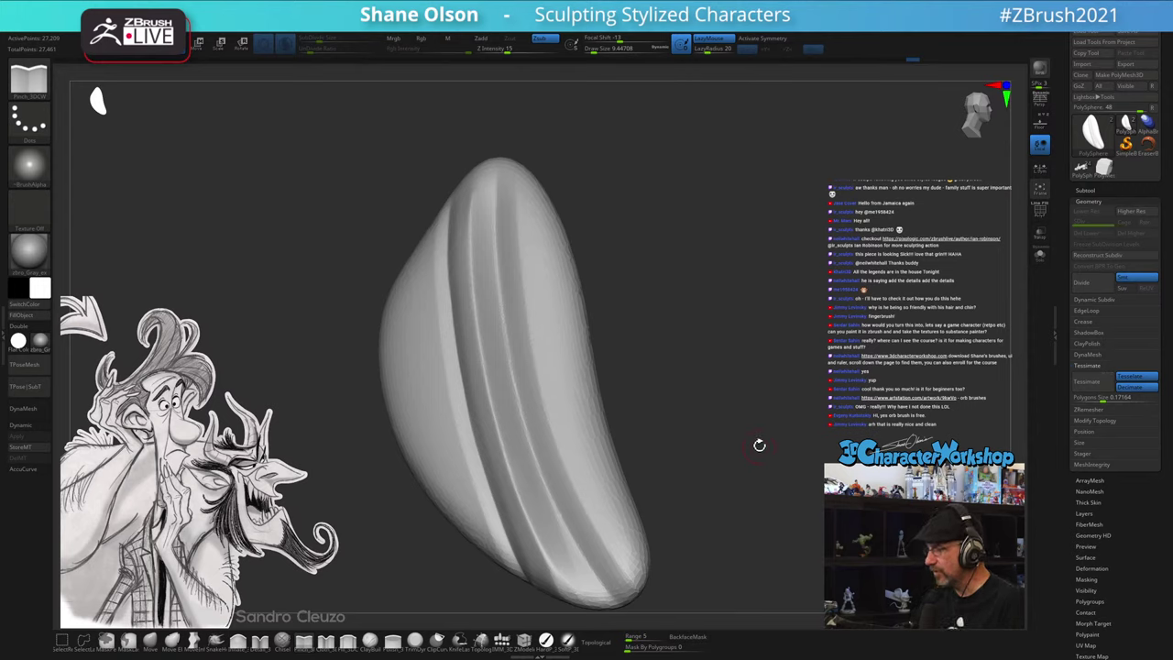
mouse_move(759, 444)
mouse_down()
mouse_move(749, 437)
mouse_move(753, 456)
mouse_move(727, 479)
mouse_up()
- Switch to the SnakeHook brush and try pulling out the lower end at a draw size of about 37 with AccuCurve off
key(s)
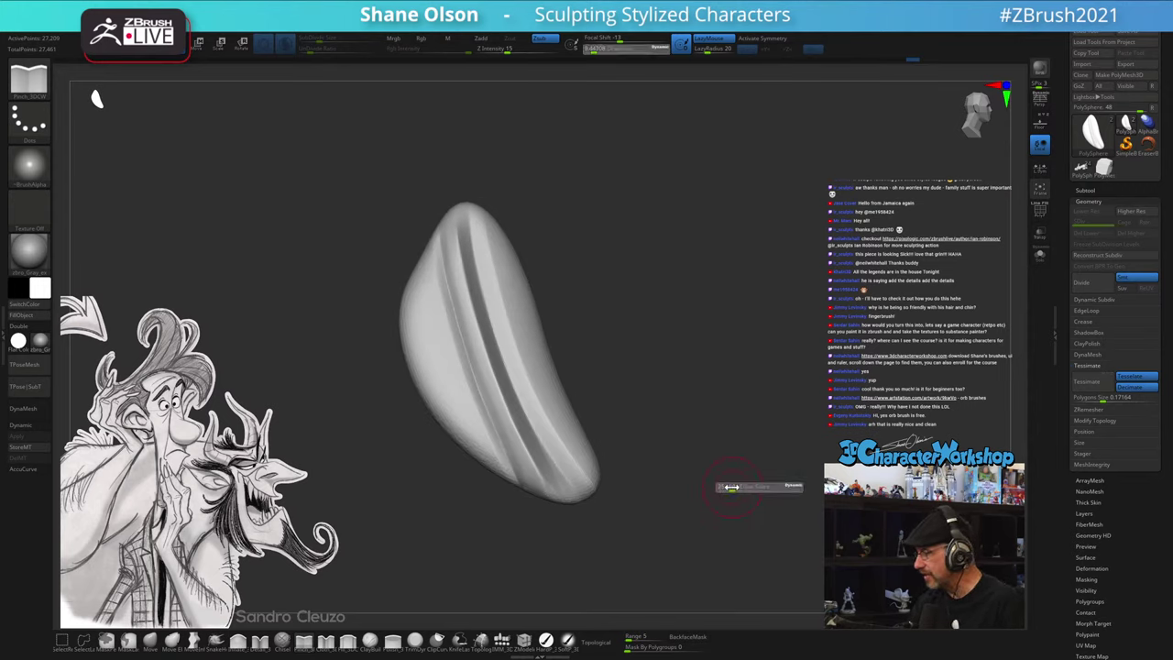
click(731, 486)
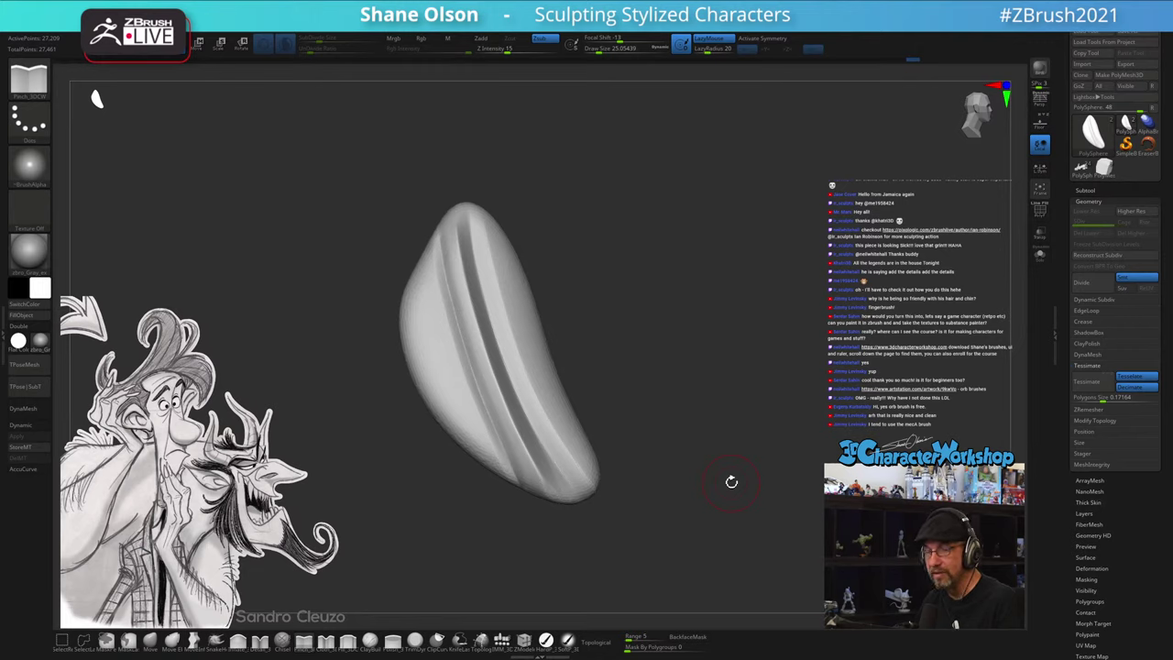
mouse_move(675, 501)
mouse_down()
mouse_move(695, 524)
mouse_move(655, 521)
mouse_up()
click(216, 639)
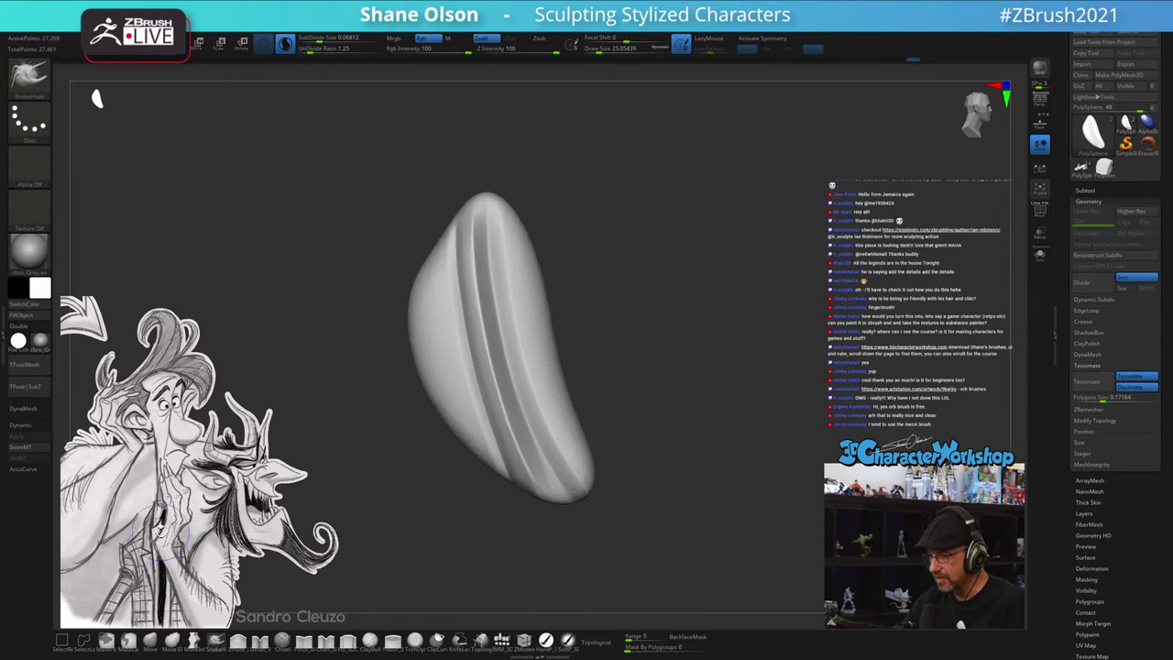
click(37, 472)
click(40, 473)
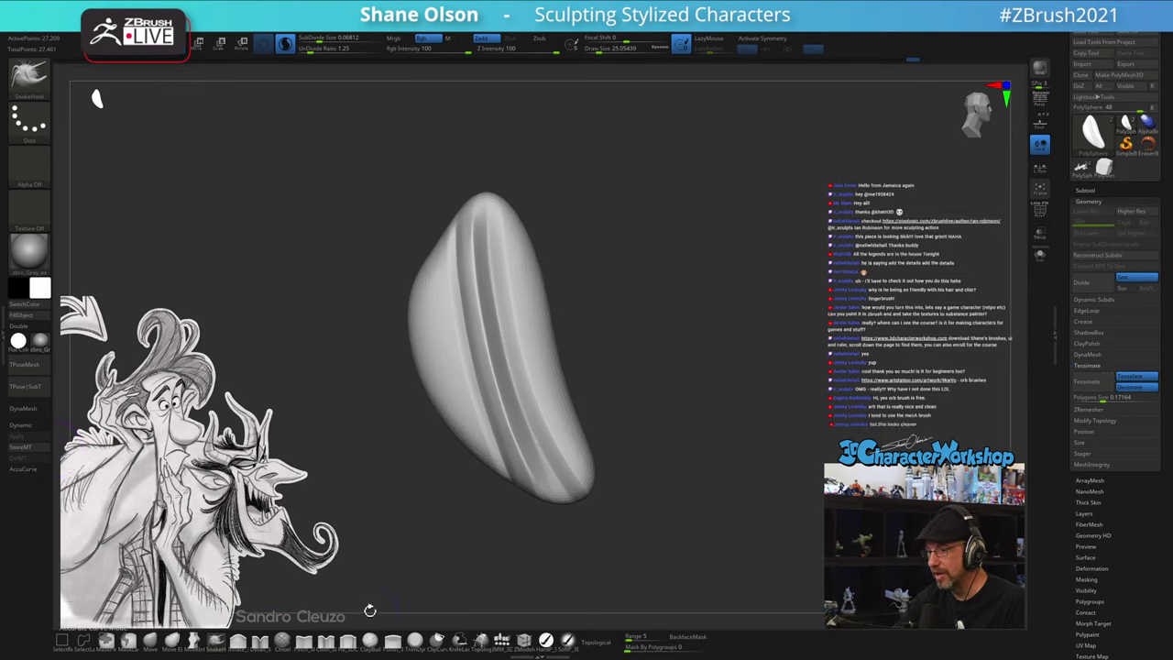
key(s)
drag(555, 547, 564, 545)
drag(542, 499, 549, 501)
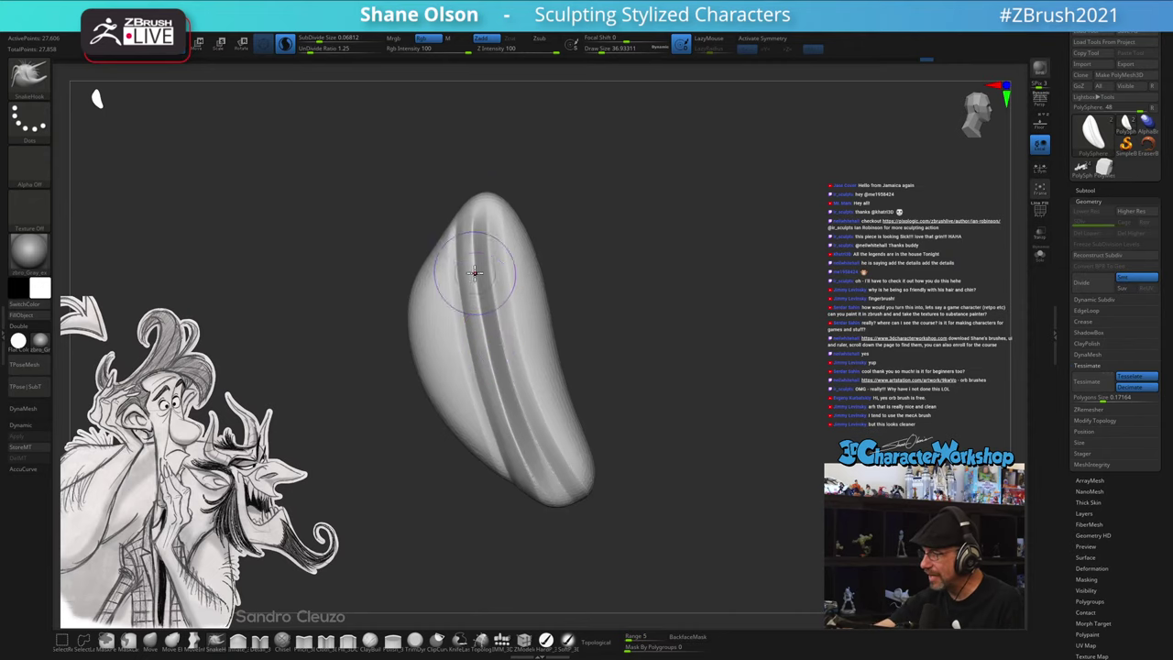
key(s)
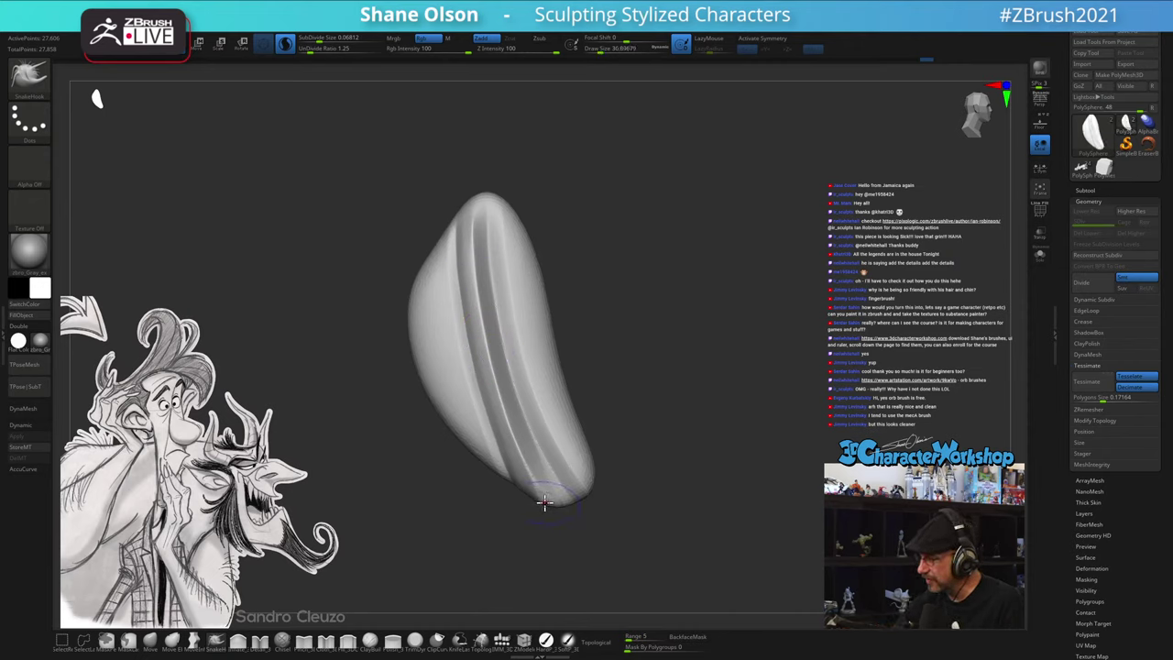
- Pull a tip out of the lower end at a draw size of about 27 and enable AccuCurve
key(s)
drag(545, 500, 543, 500)
mouse_move(543, 499)
mouse_down()
mouse_move(565, 532)
mouse_move(580, 507)
mouse_move(567, 504)
mouse_move(570, 537)
mouse_move(613, 519)
mouse_up()
key(s)
click(28, 469)
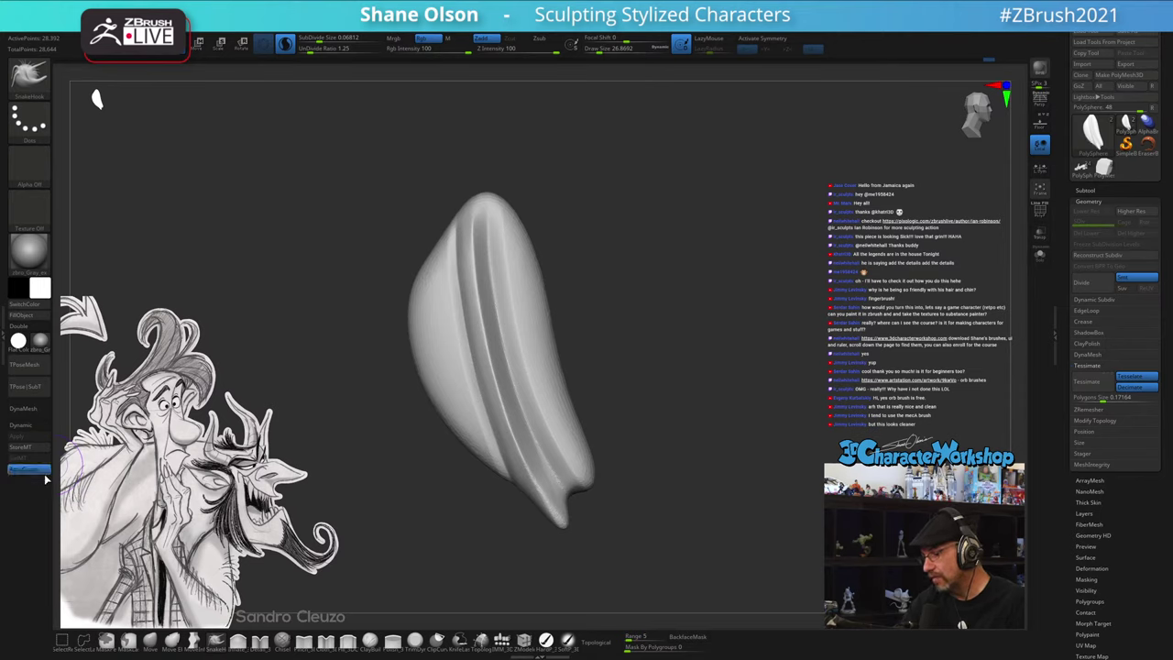
- Using SnakeHook at a draw size of about 29, sharpen the first tip and pull a second point out beside it
key(s)
mouse_move(603, 533)
mouse_down()
mouse_move(568, 531)
mouse_move(579, 541)
mouse_up()
key(s)
click(571, 532)
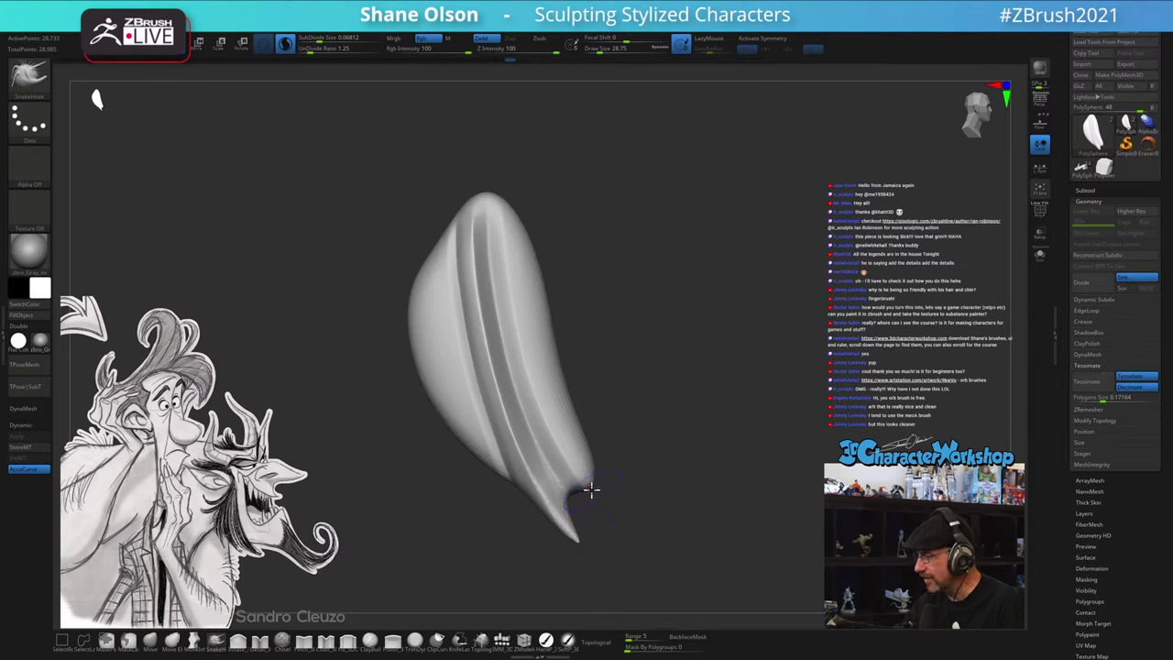
drag(591, 490, 606, 510)
key(s)
click(601, 494)
- Raise the draw size to about 49 and push the tuft's side inward above the second tip
mouse_move(686, 500)
mouse_down()
mouse_move(661, 506)
mouse_move(678, 487)
mouse_move(644, 479)
mouse_move(654, 464)
mouse_up()
key(s)
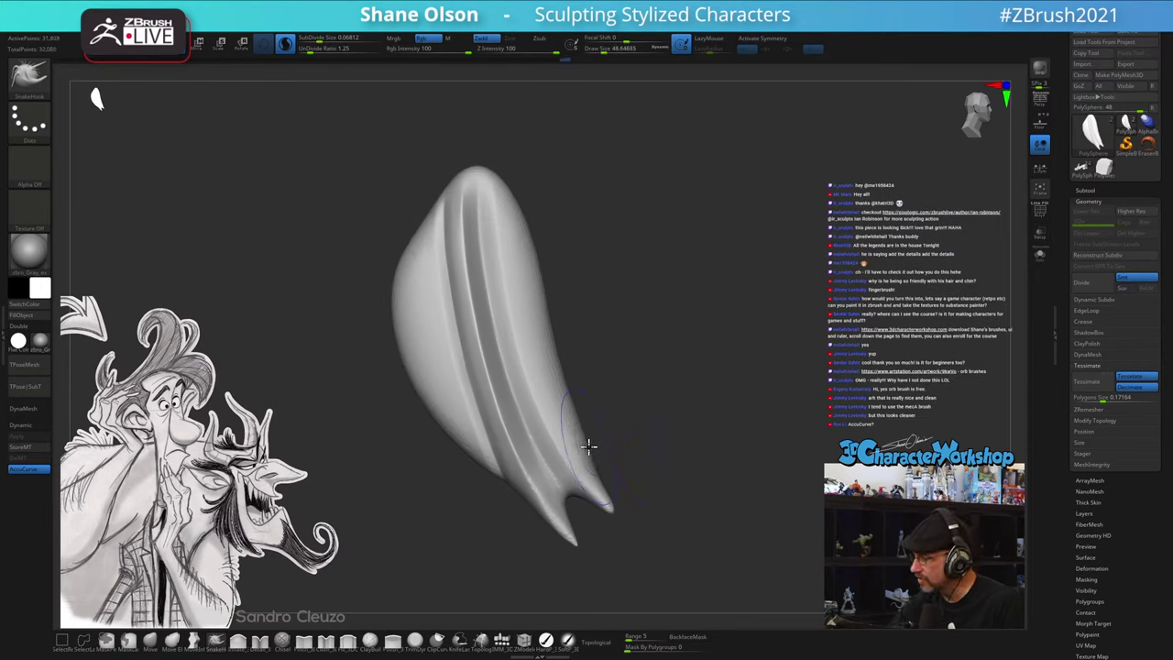
drag(588, 446, 580, 426)
- Toggle AccuCurve and locate the Accurate Curve Mode option in the brush's curve settings
key(ctrl)
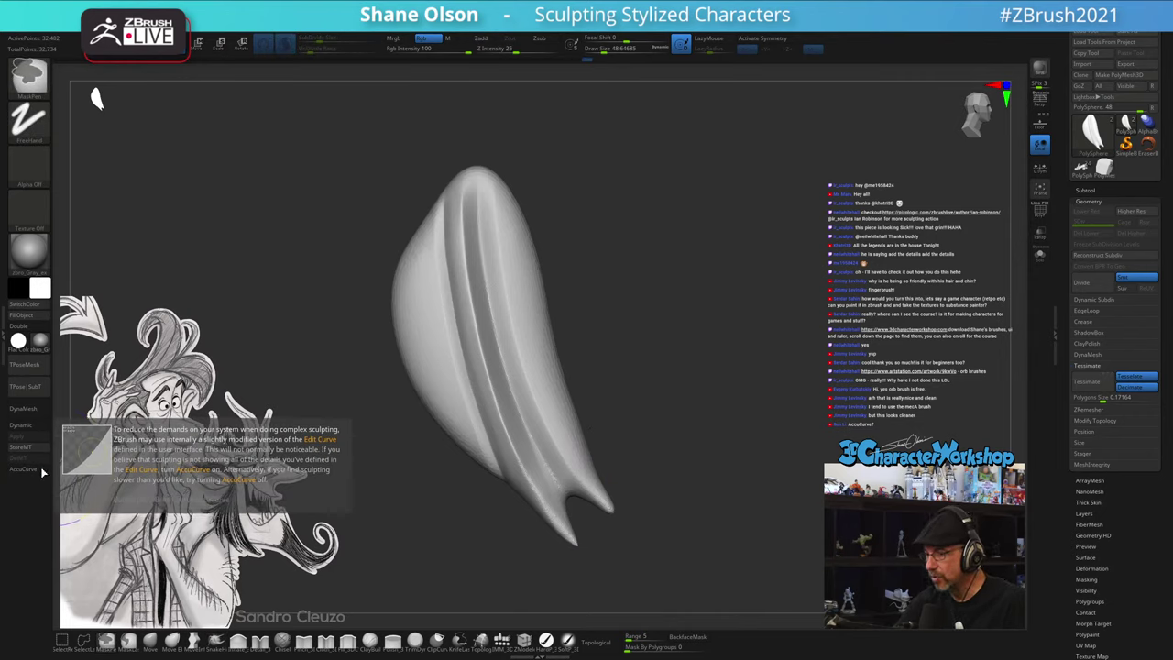
click(36, 470)
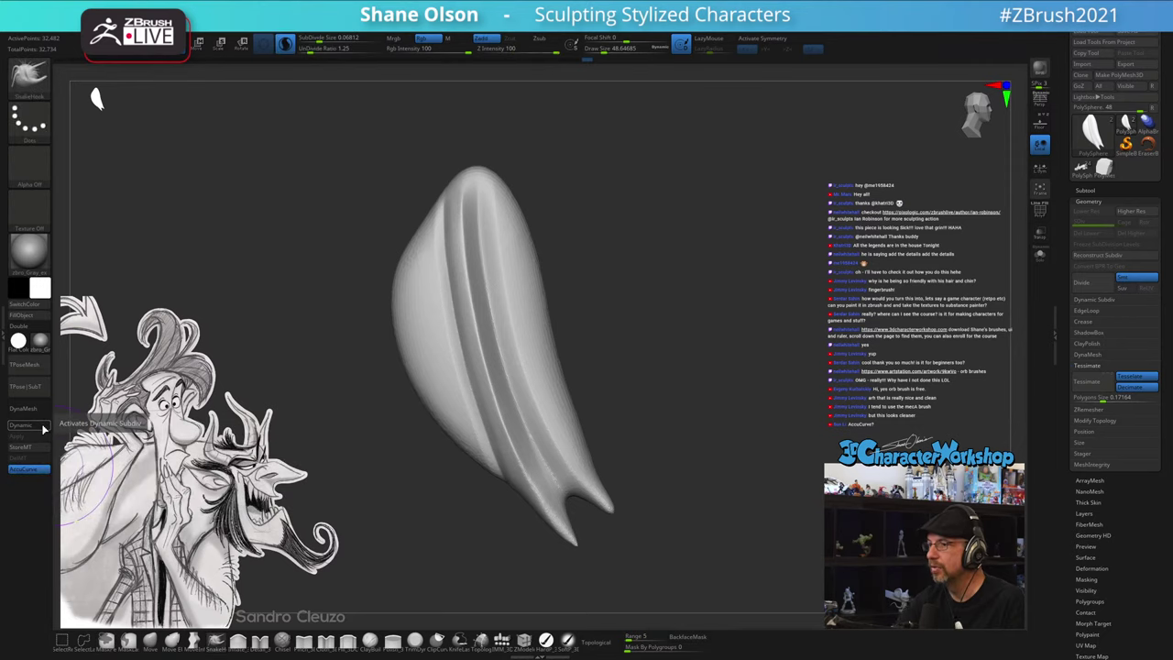
click(70, 28)
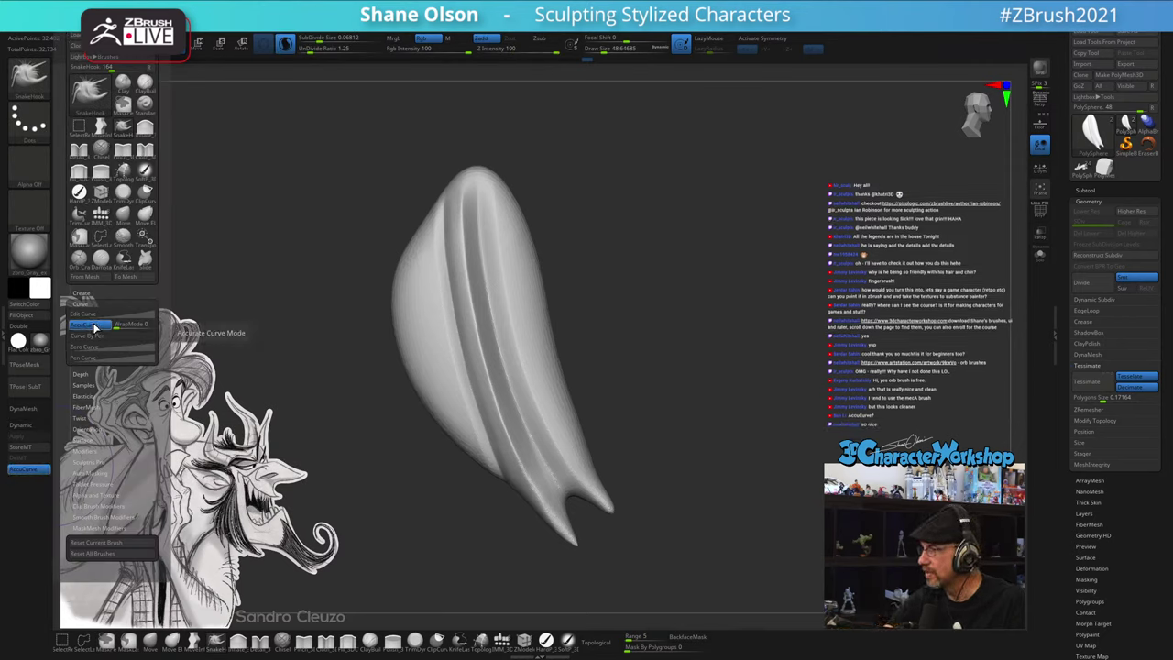
- Try deepening the notch between the two tips with SnakeHook at a draw size of about 20
mouse_move(678, 486)
mouse_down()
mouse_move(637, 488)
mouse_move(669, 461)
mouse_move(666, 495)
mouse_up()
key(s)
key(s)
drag(574, 507, 557, 490)
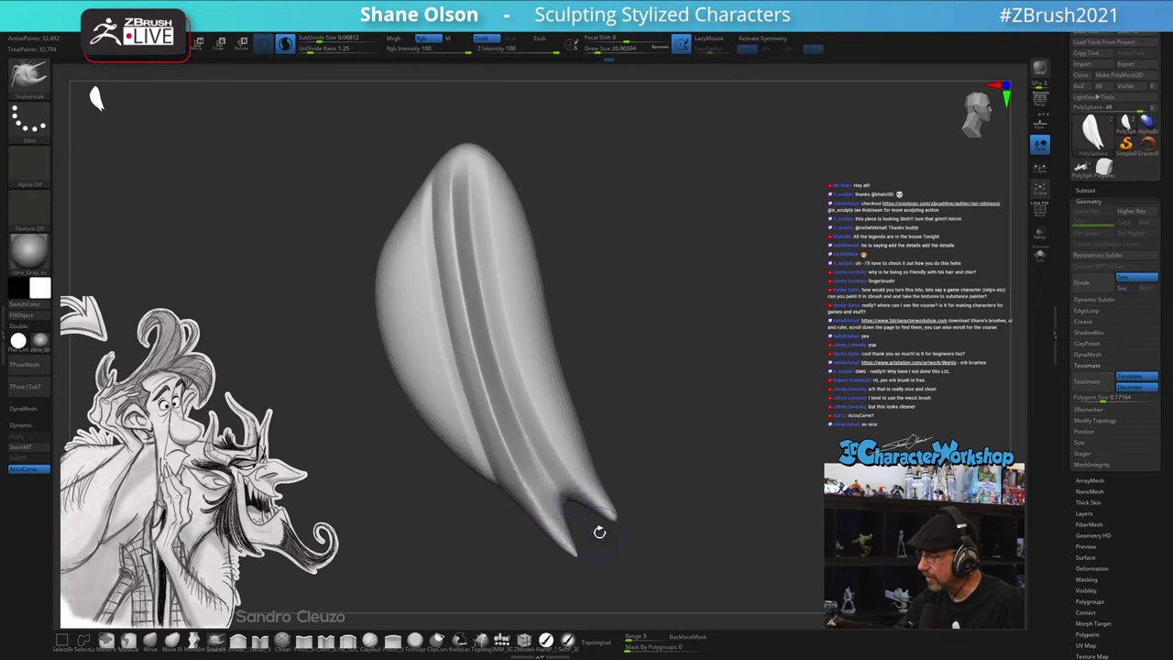
mouse_move(604, 535)
shift+mouse_down()
mouse_move(639, 544)
mouse_move(617, 544)
mouse_move(670, 531)
shift+mouse_up()
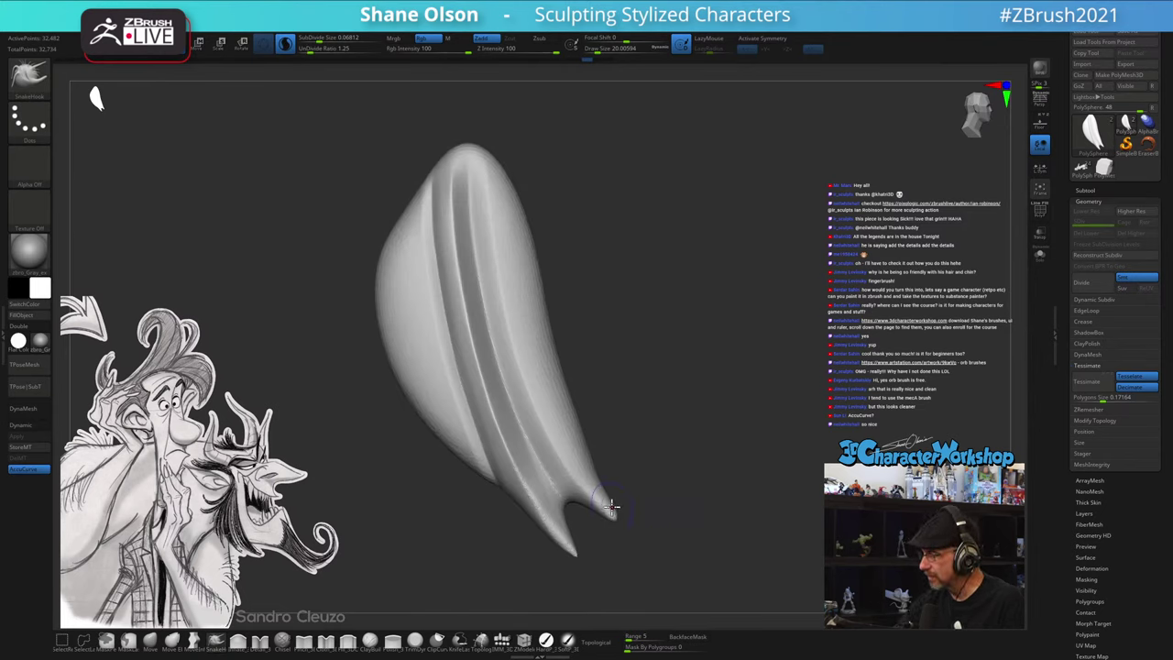
- Set the draw size to about 39 and examine the forked hair tuft from several angles
key(s)
mouse_move(613, 478)
mouse_down()
mouse_move(596, 465)
mouse_move(638, 460)
mouse_up()
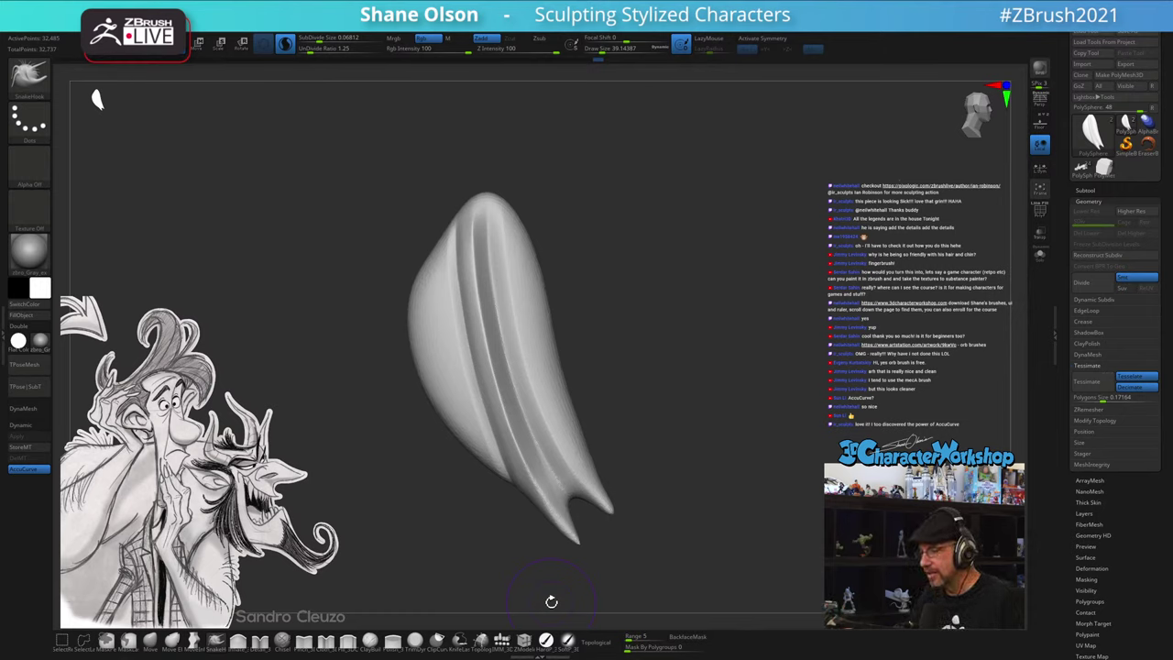
drag(619, 467, 657, 385)
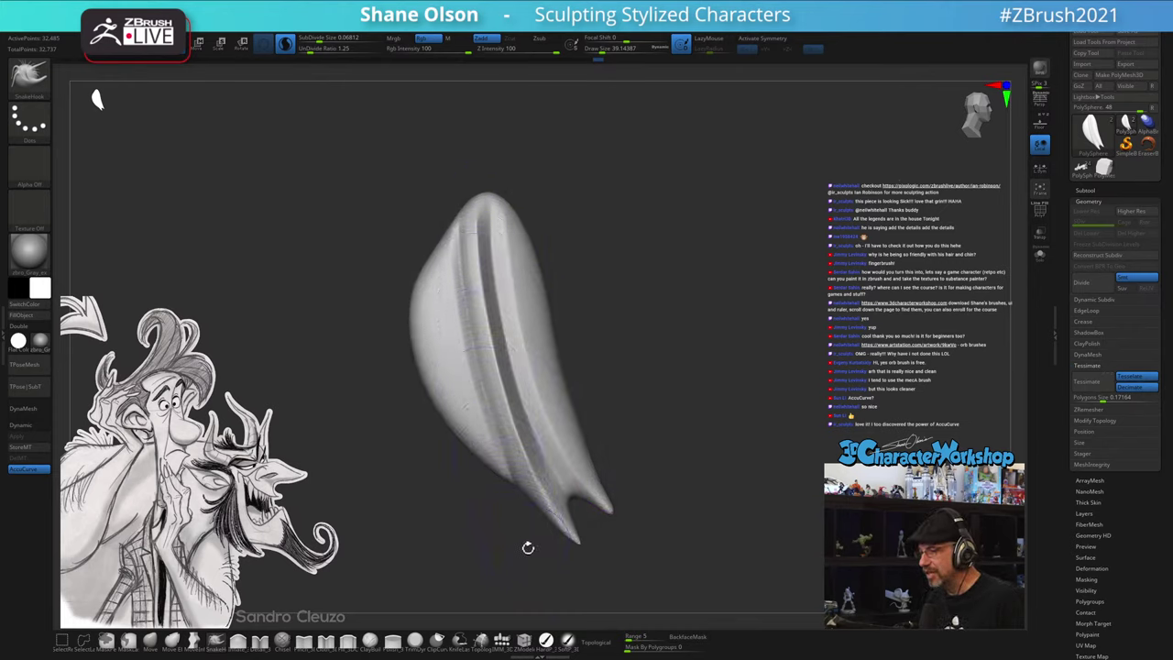
drag(781, 420, 770, 430)
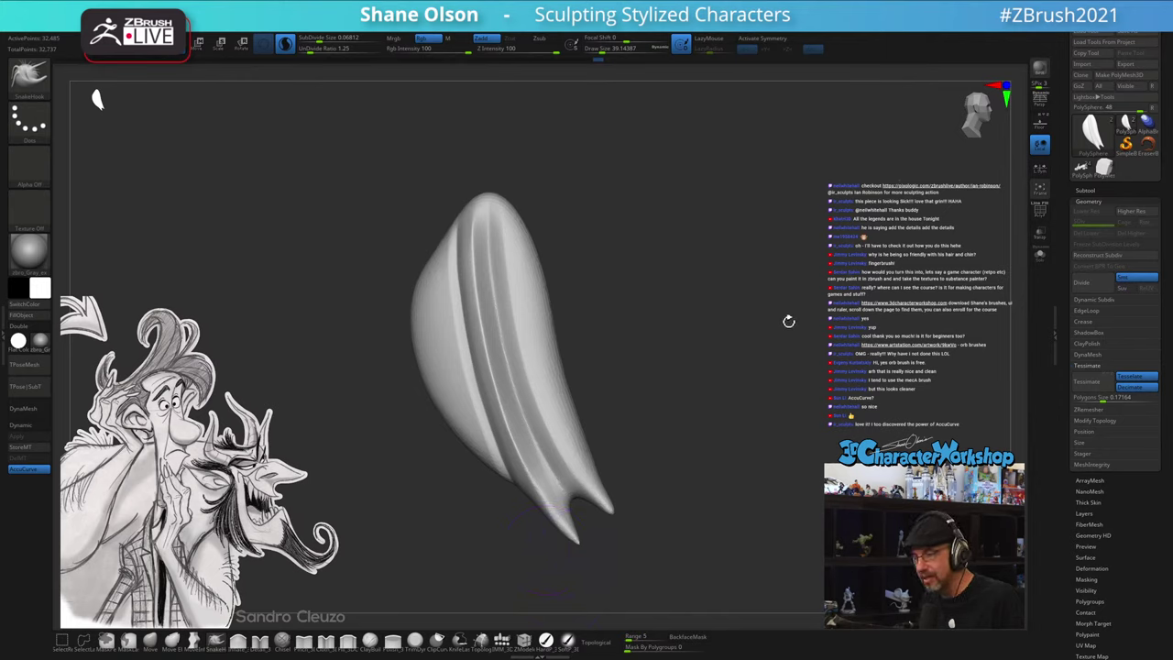
drag(788, 320, 791, 318)
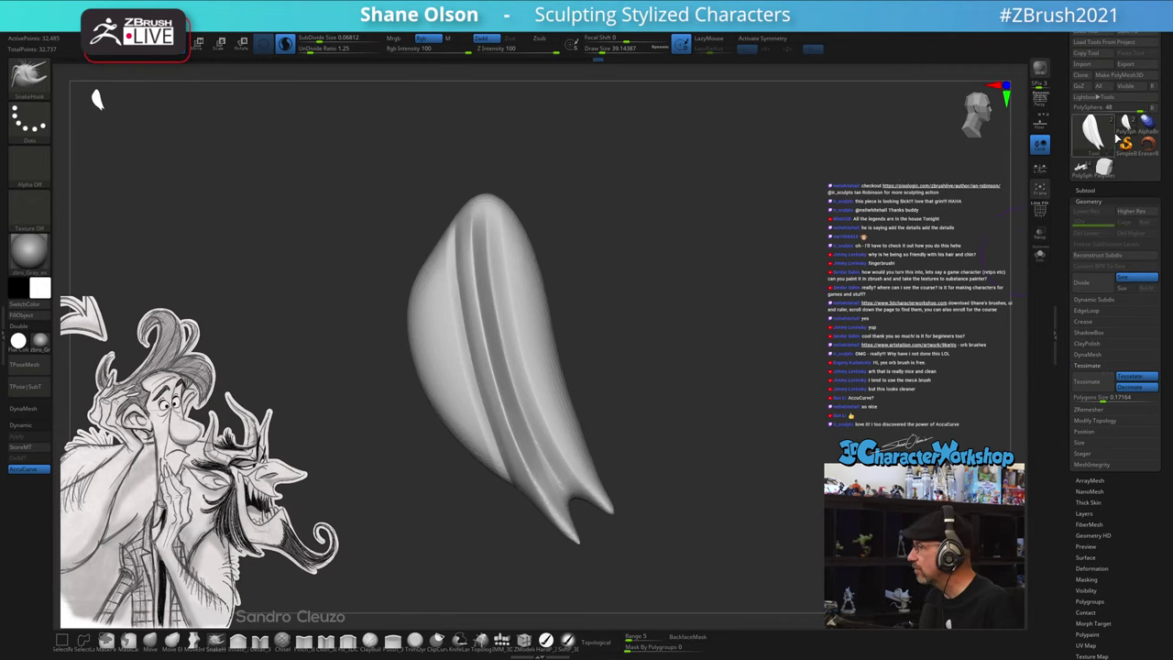
- Switch back to the devil head sculpt, give it a light gray shaded material, and show it in profile
click(1085, 169)
alt+drag(823, 354, 806, 296)
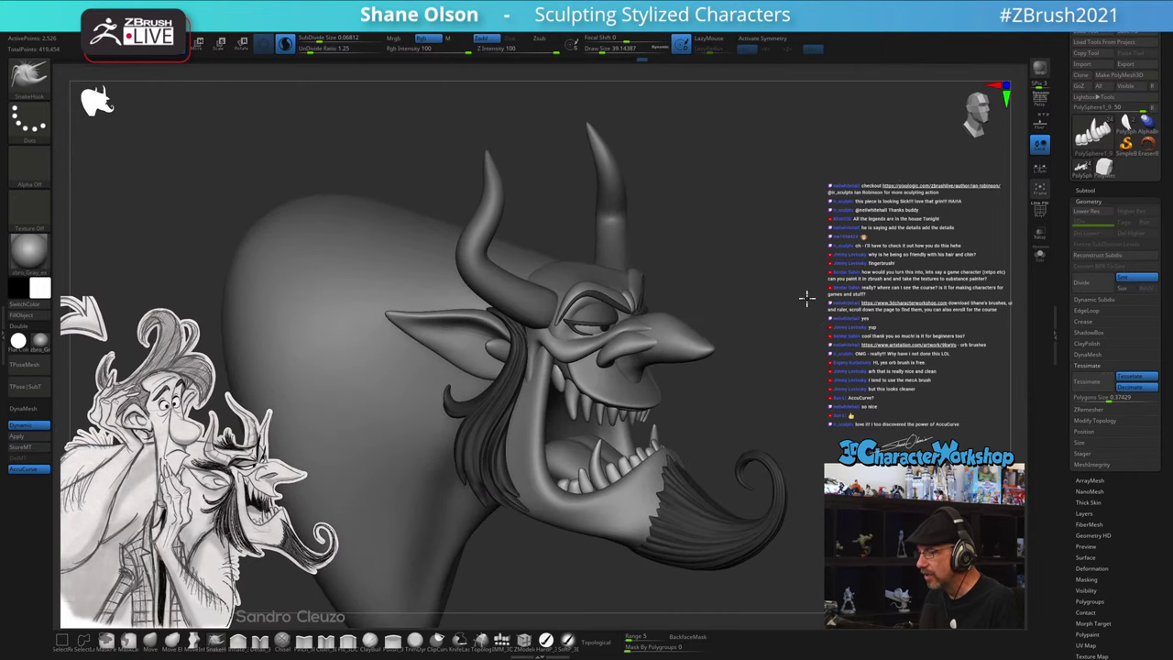
click(20, 345)
click(40, 344)
click(40, 347)
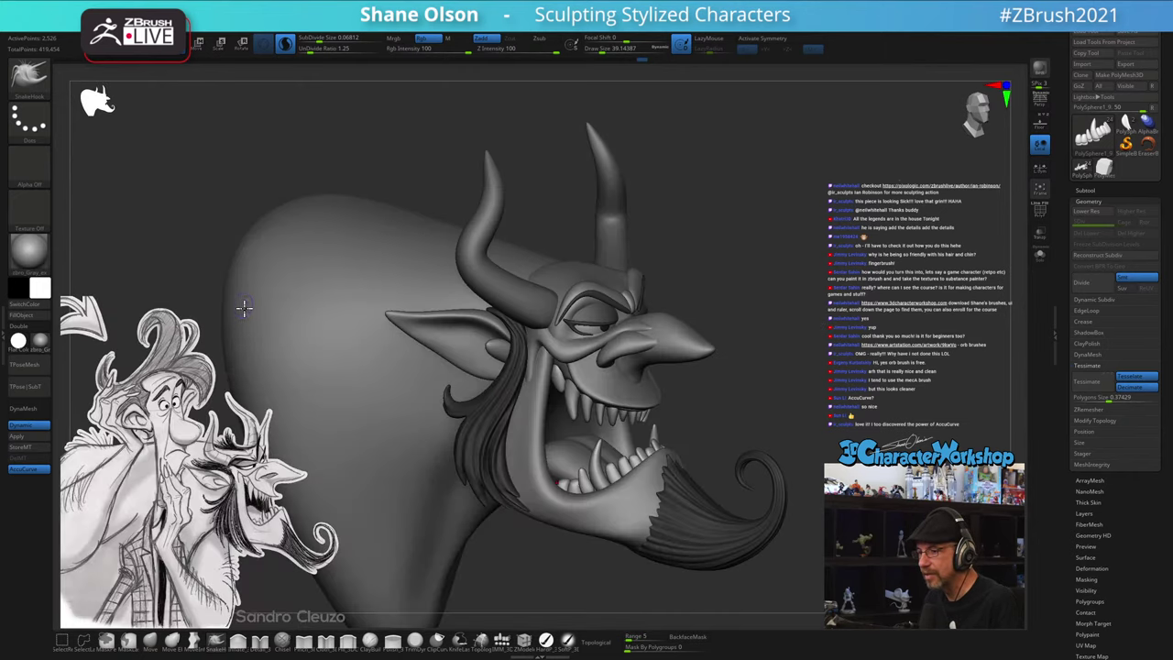
drag(726, 277, 725, 278)
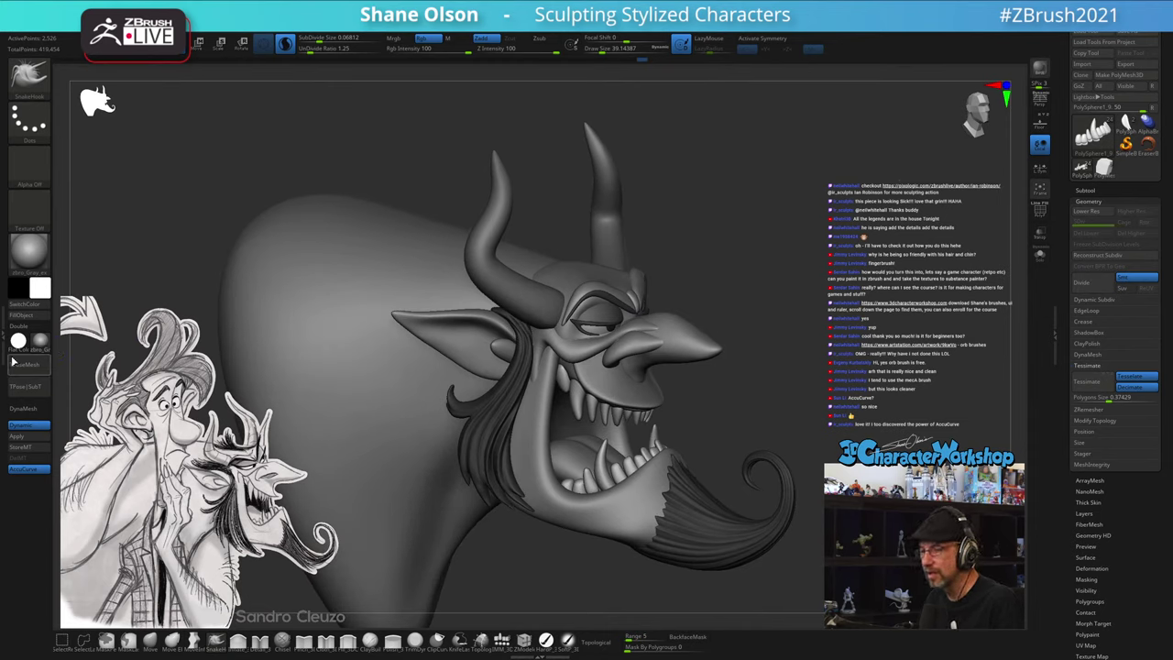
click(42, 341)
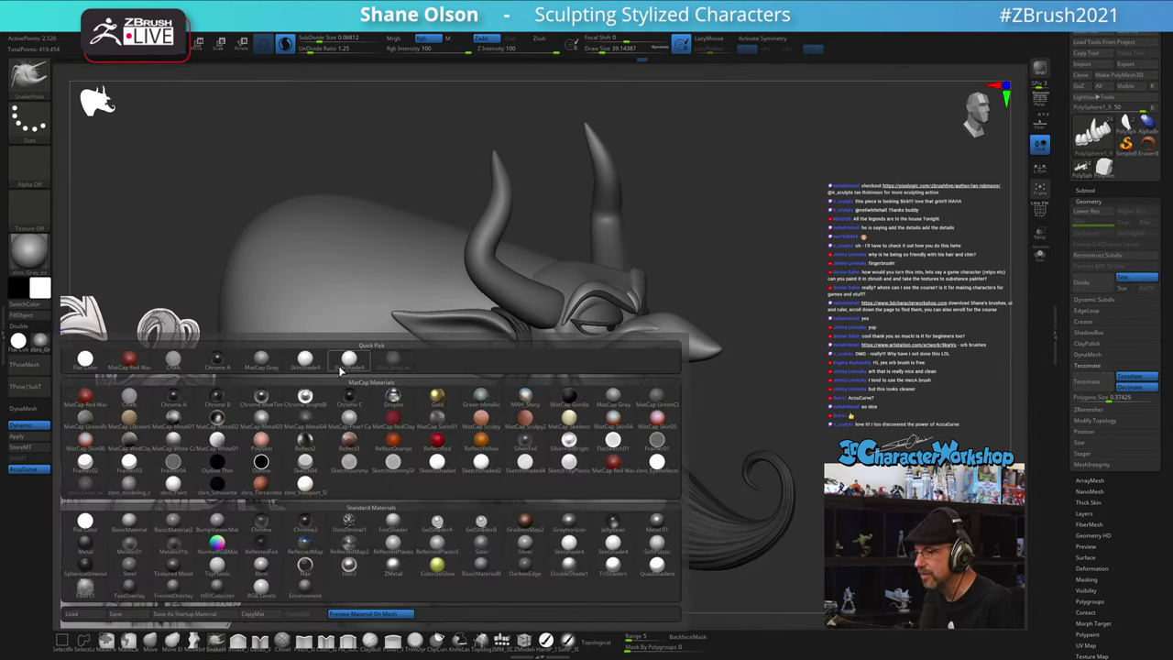
click(348, 362)
drag(775, 308, 869, 306)
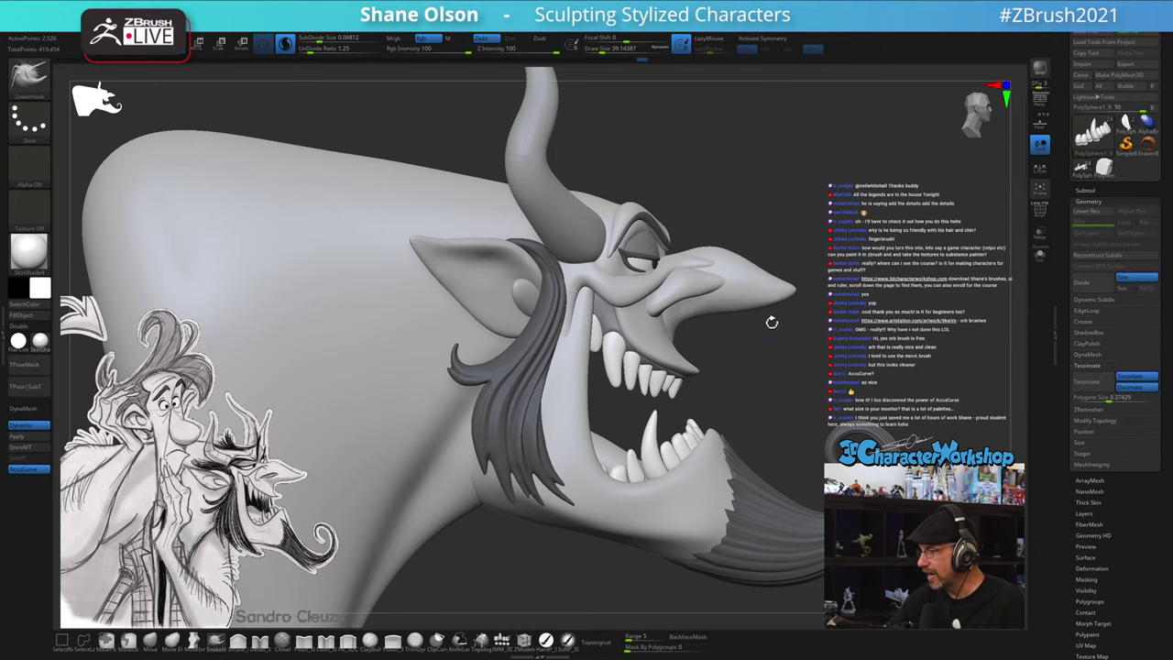
drag(829, 304, 805, 376)
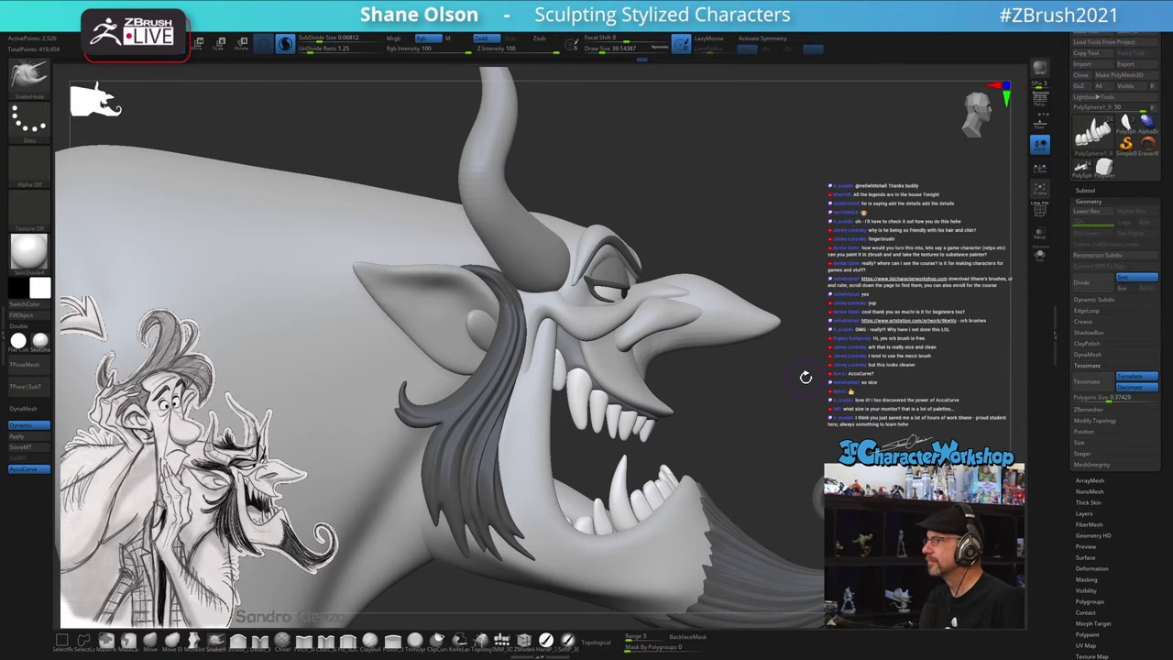
- Choose the Move brush, enlarge its draw size to about 80, and make the dark sideburn hair the active subtool
mouse_move(763, 184)
mouse_down()
mouse_move(762, 274)
mouse_move(777, 252)
mouse_up()
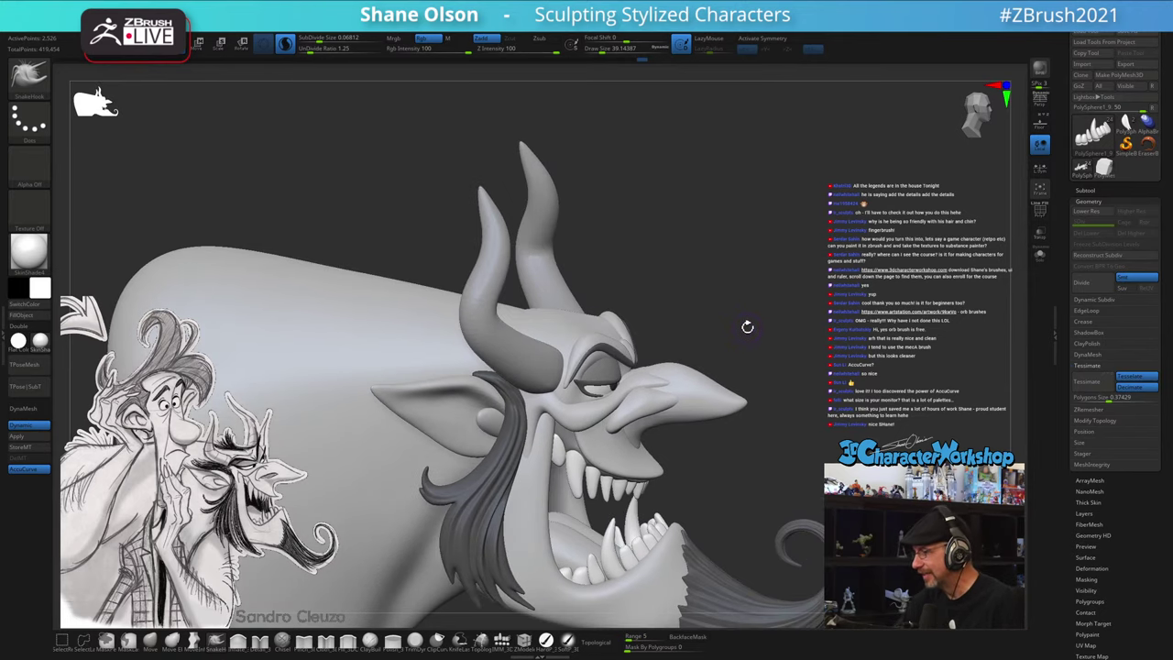
mouse_move(746, 326)
mouse_down()
mouse_move(720, 329)
mouse_move(717, 317)
mouse_up()
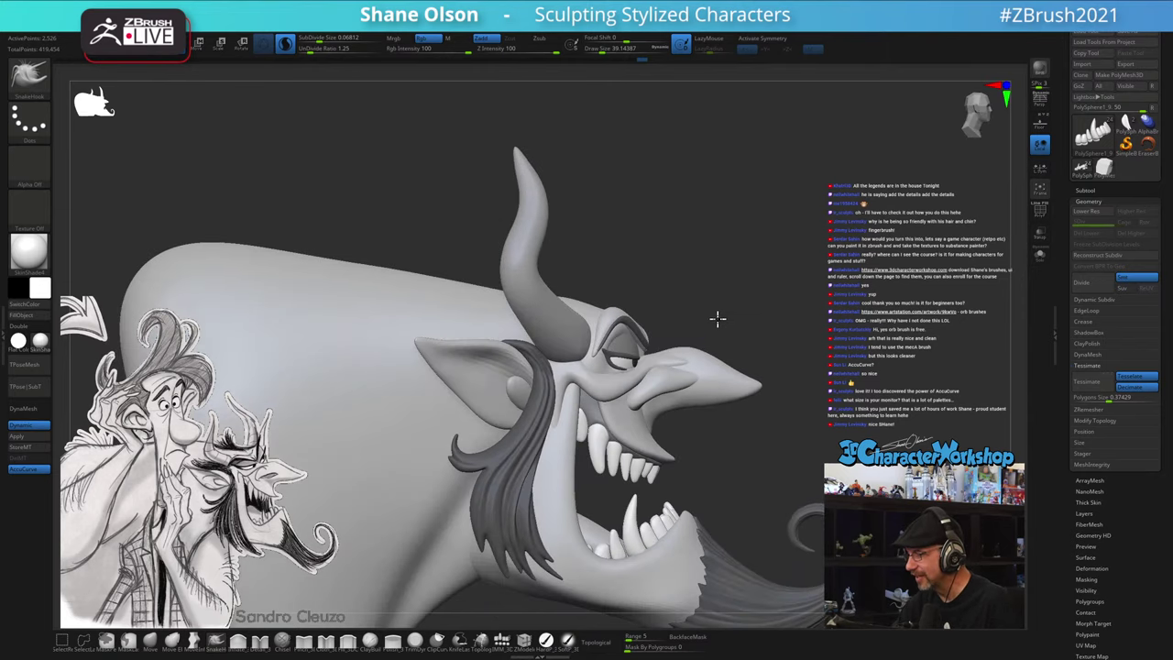
click(150, 640)
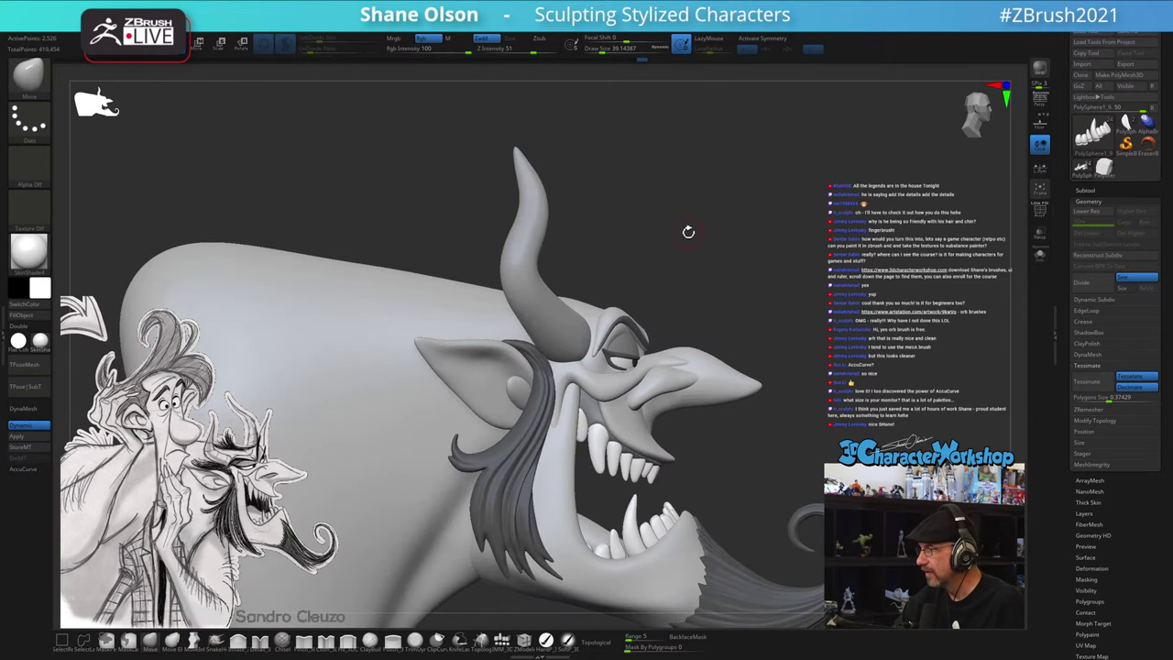
mouse_move(686, 230)
alt+mouse_down()
mouse_move(669, 266)
mouse_move(684, 247)
alt+mouse_up()
key(s)
drag(694, 225, 561, 265)
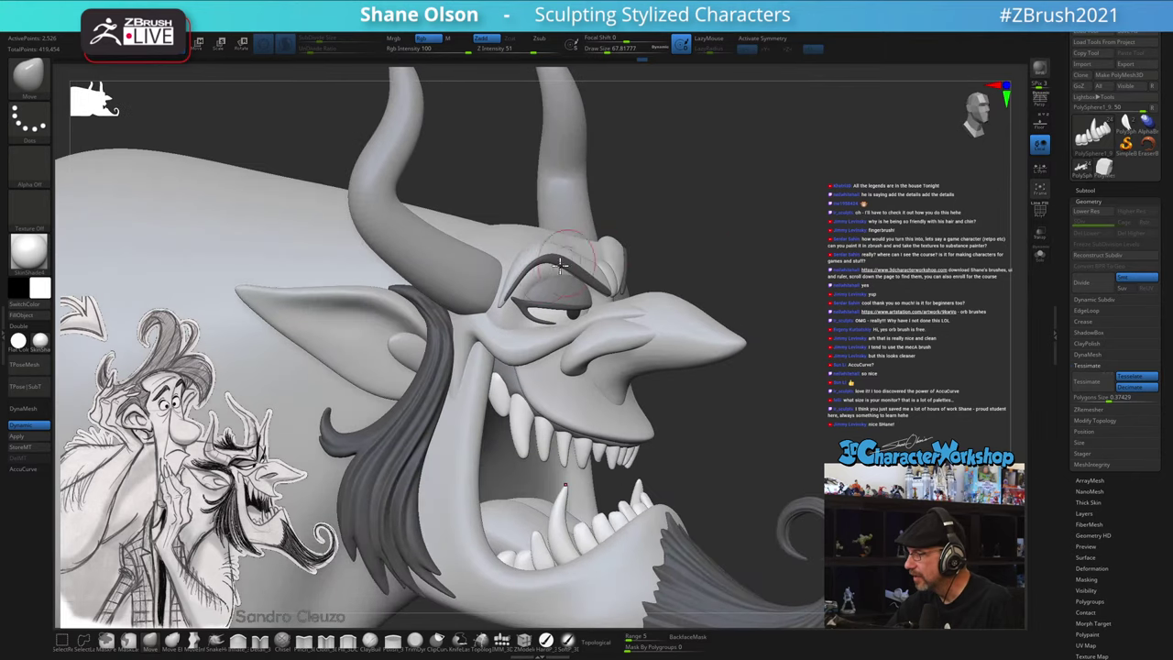
alt+click(436, 316)
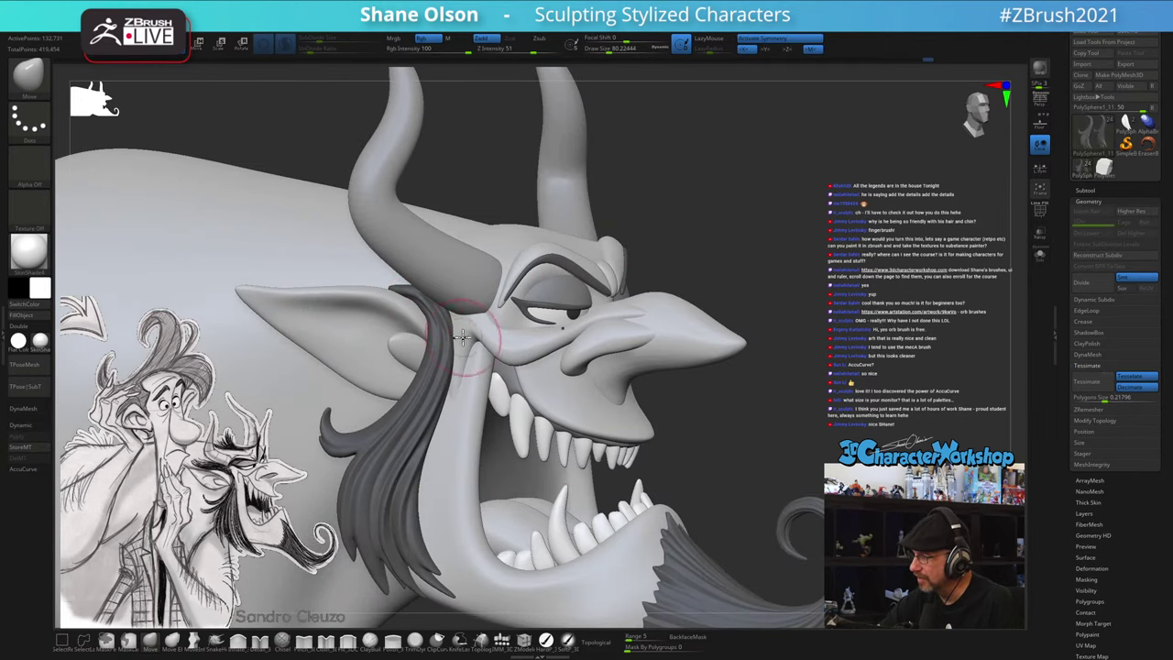
- Reshape the sideburn hair where it meets the ear with Move and smooth it at a draw size of about 54
mouse_move(462, 338)
right_down()
mouse_move(483, 317)
mouse_move(440, 302)
mouse_move(446, 333)
mouse_move(452, 291)
mouse_move(497, 309)
mouse_move(486, 317)
mouse_move(452, 302)
mouse_move(464, 276)
mouse_move(458, 287)
mouse_move(510, 308)
mouse_move(510, 367)
right_up()
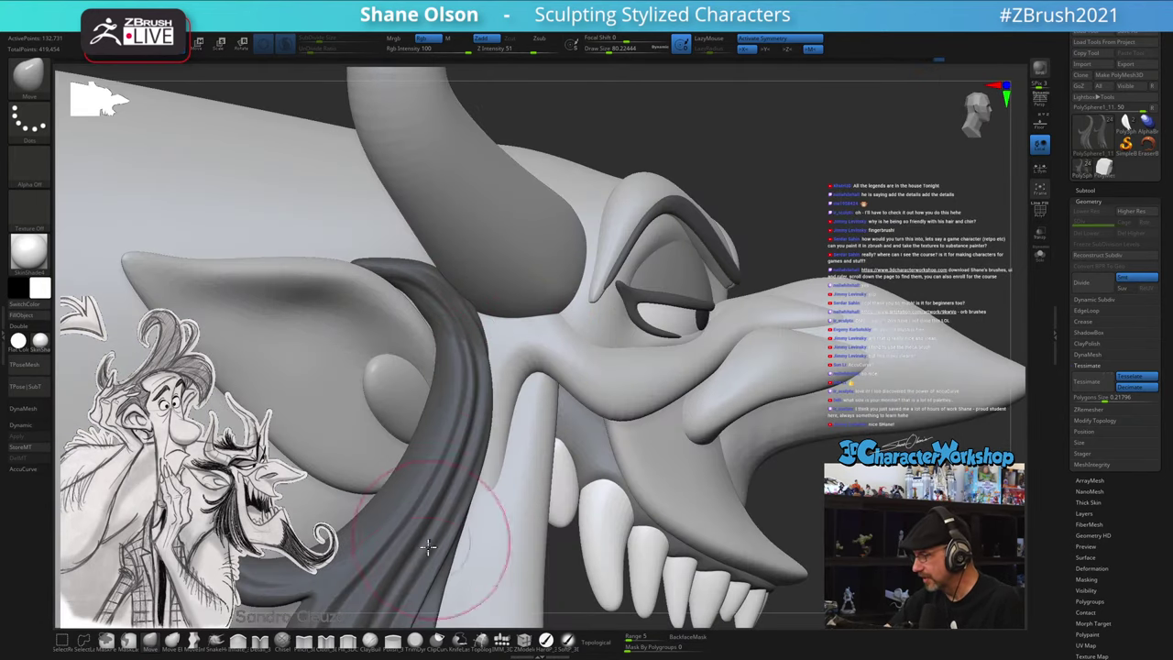
alt+click(487, 492)
mouse_move(488, 487)
ctrl+right_down()
mouse_move(518, 339)
mouse_move(486, 314)
ctrl+right_up()
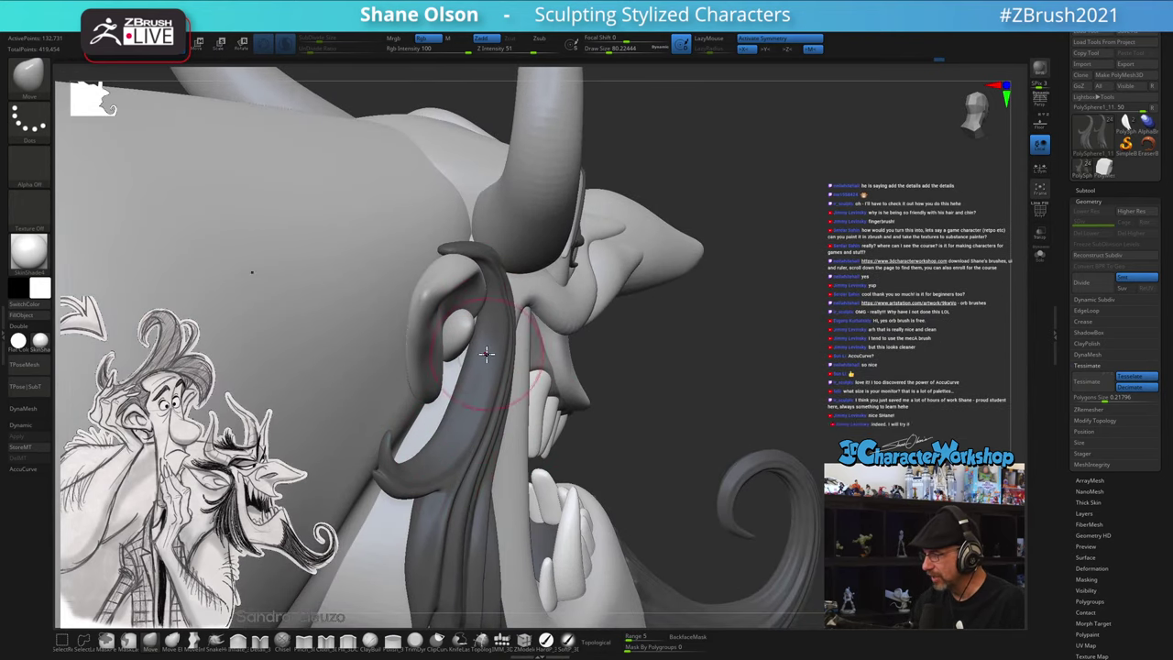
right_drag(694, 367, 718, 336)
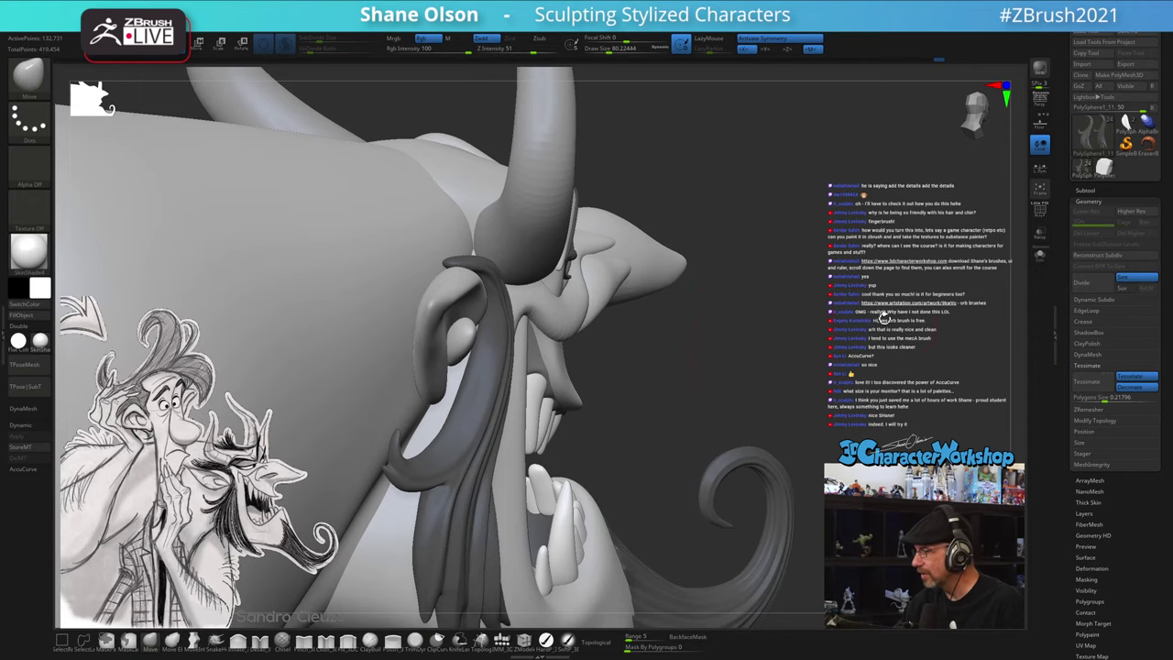
right_drag(498, 271, 493, 266)
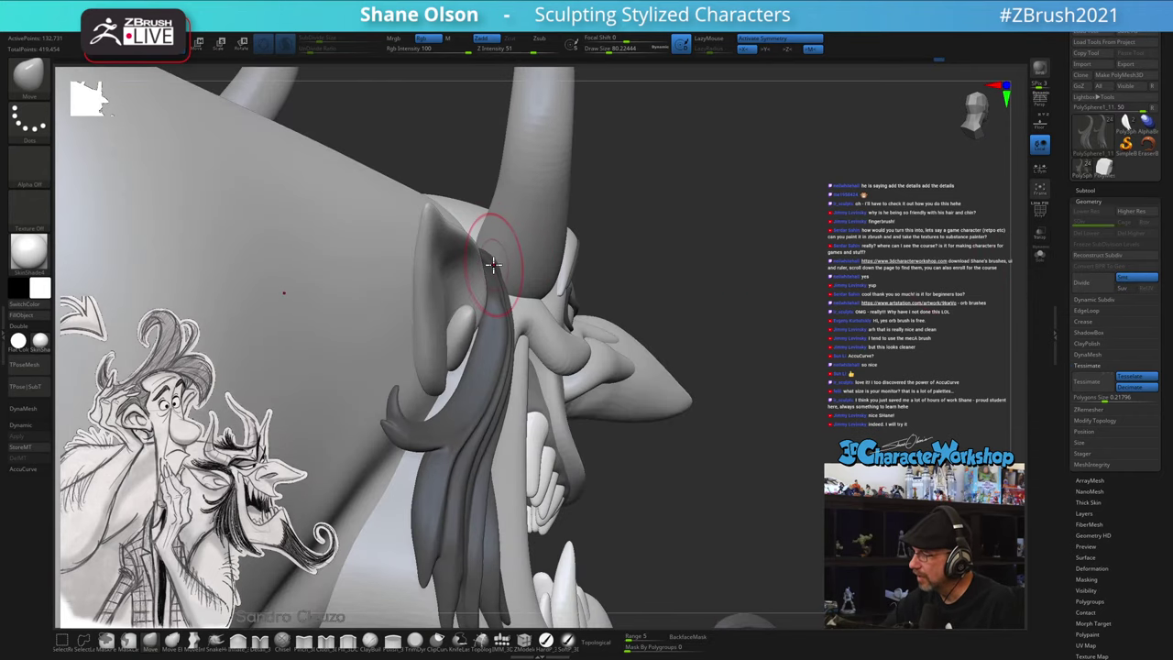
right_drag(572, 343, 498, 266)
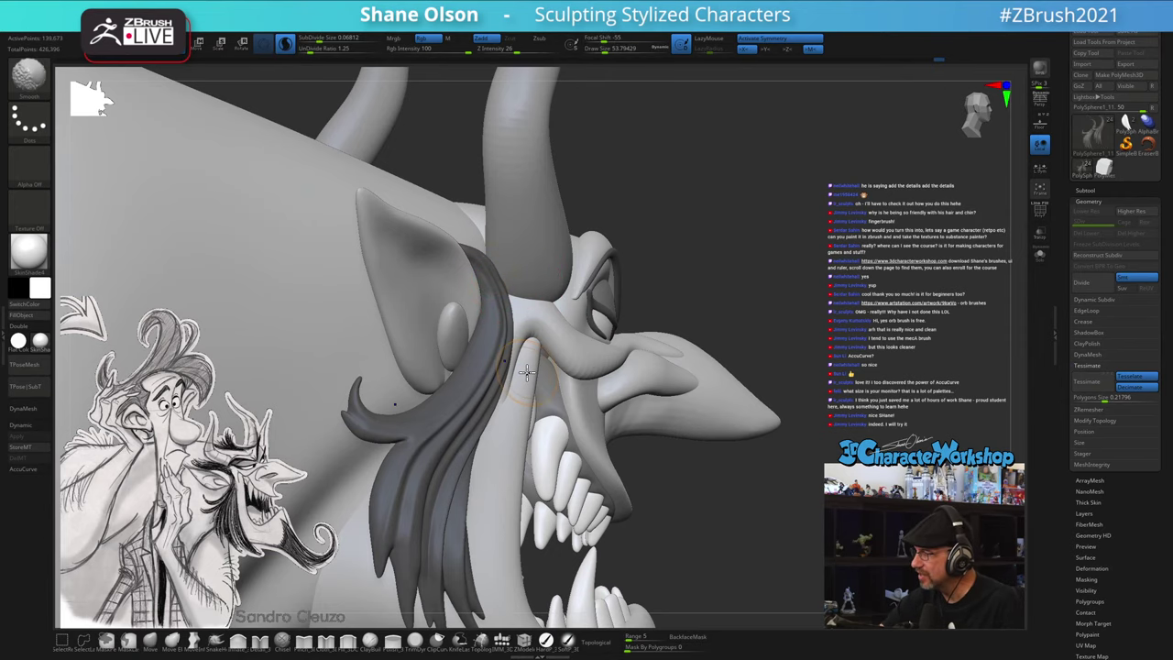
mouse_move(527, 371)
right_down()
mouse_move(816, 502)
mouse_move(725, 454)
right_up()
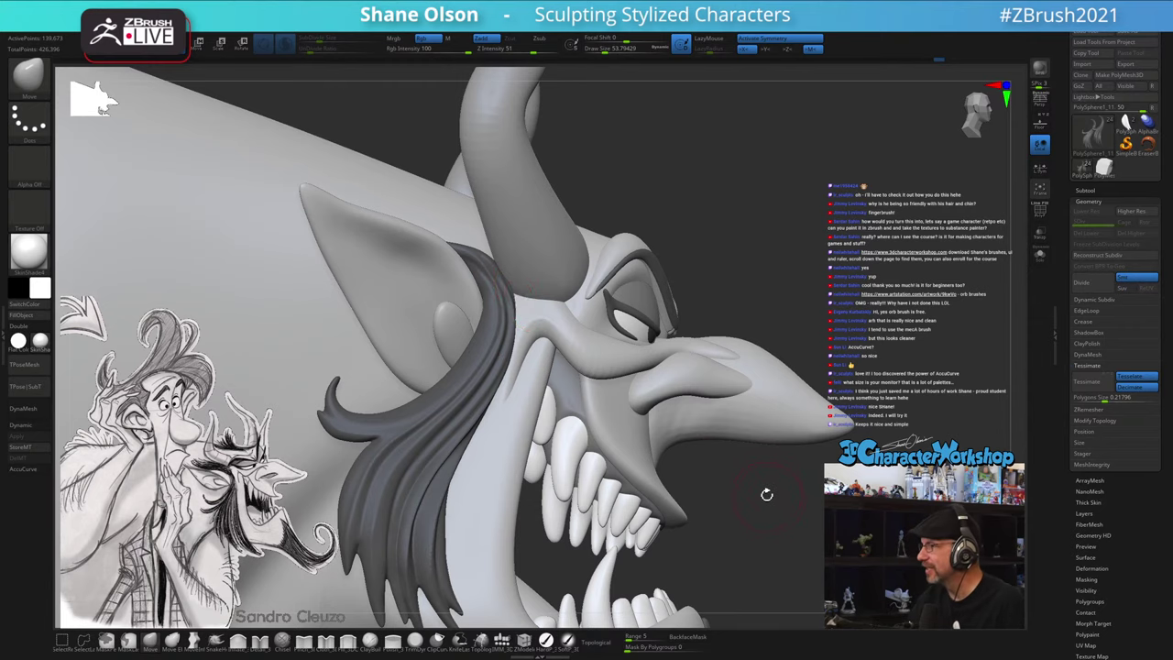
mouse_move(766, 494)
right_down()
mouse_move(778, 474)
mouse_move(550, 329)
right_up()
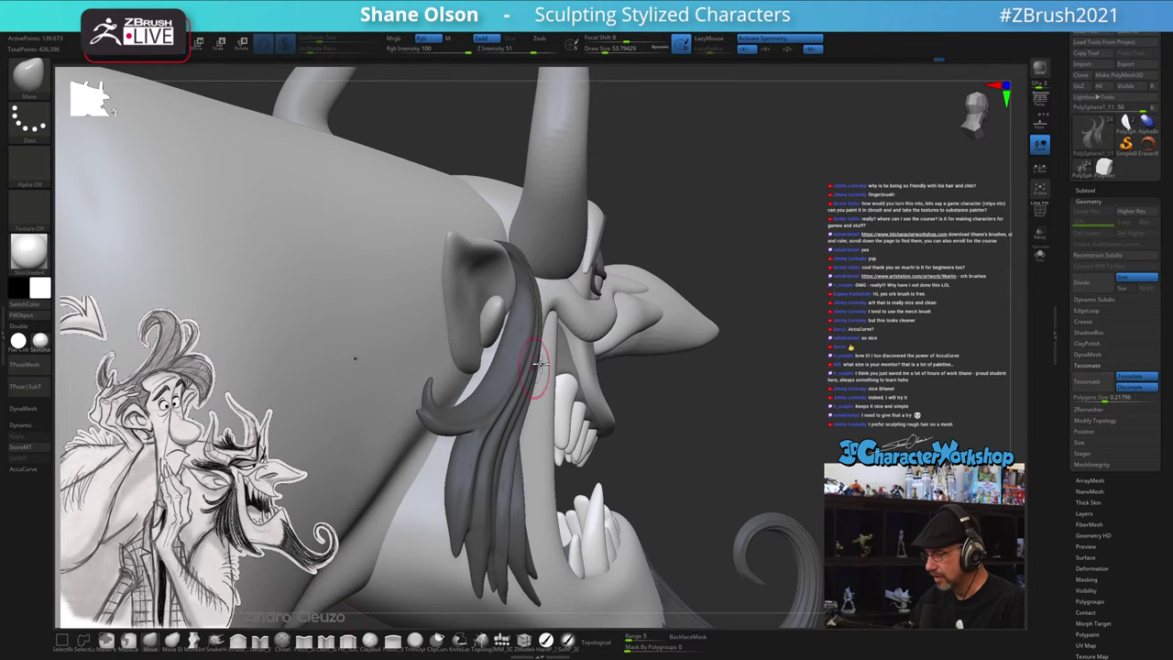
- Choose the Orb_Cracks brush and isolate the sideburn hair from the rest of the head
key(b)
key(o)
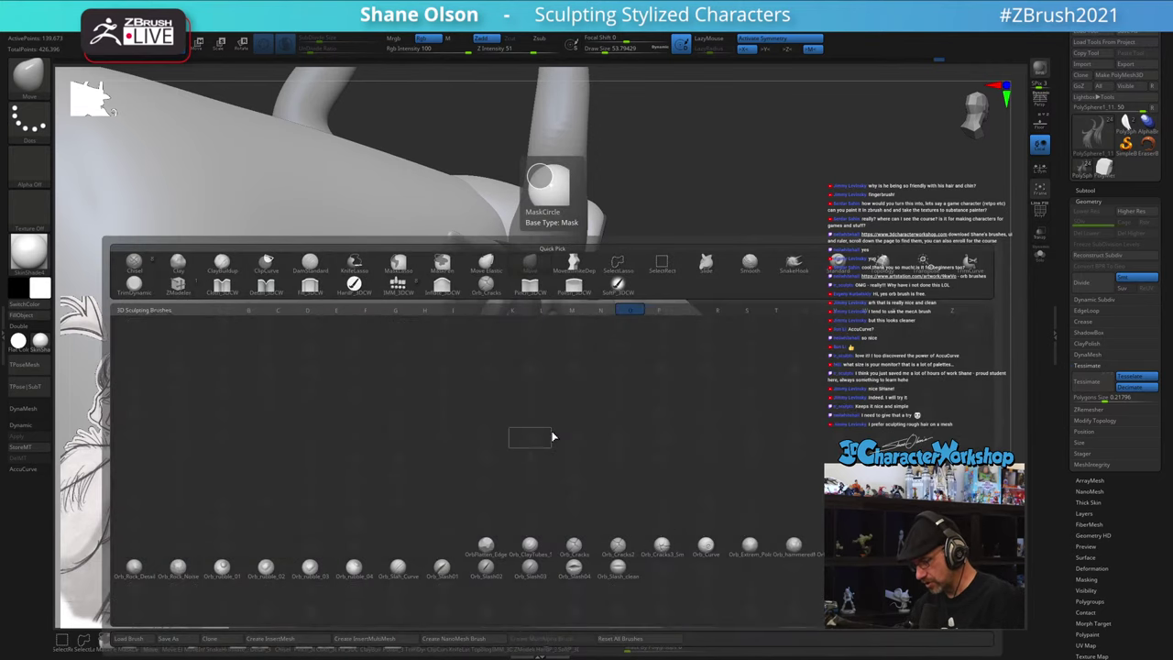
click(573, 545)
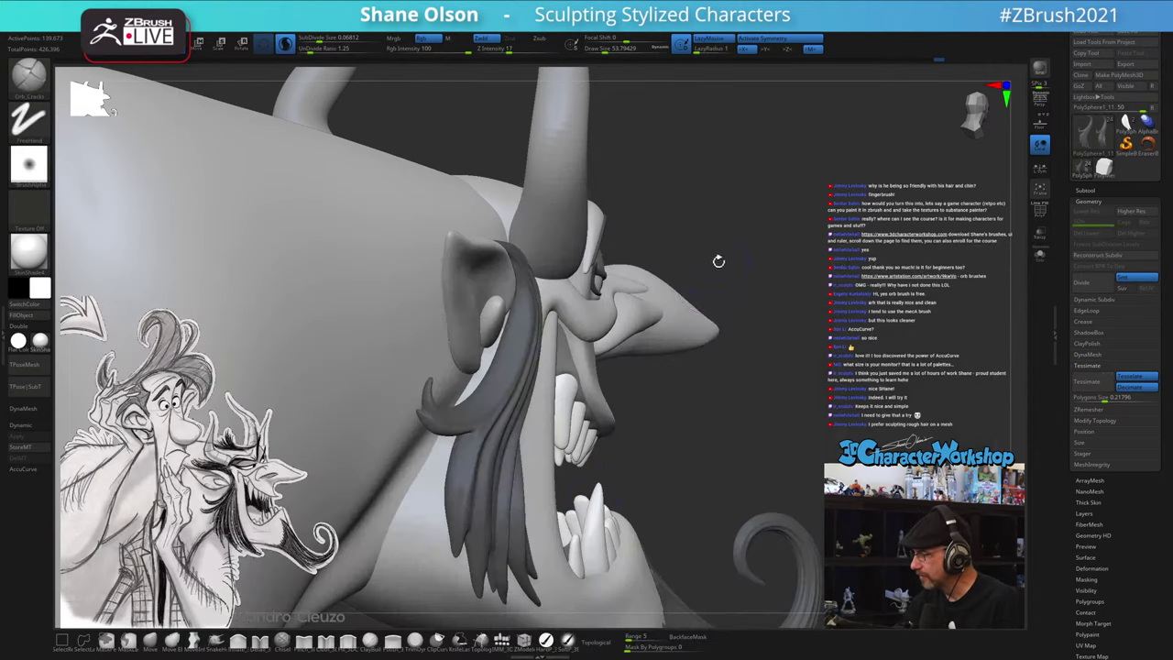
click(1038, 255)
drag(791, 383, 753, 371)
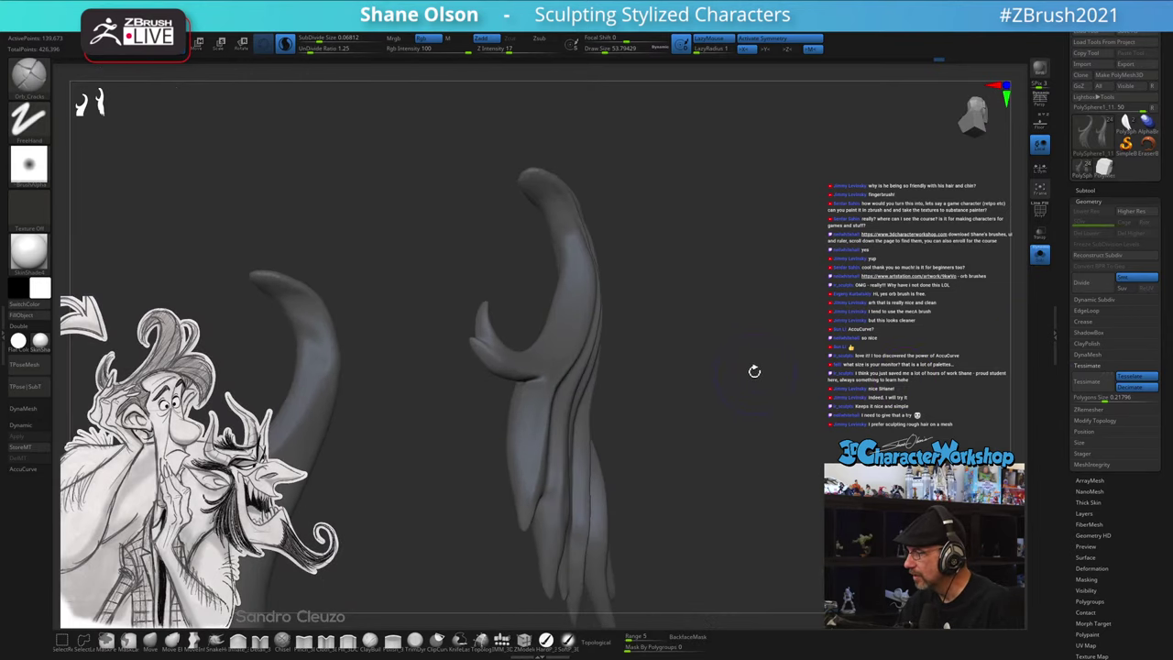
- Carve strand grooves from the upper tip down the sideburn's front face with Orb_Cracks at a draw size of about 25
key(s)
click(543, 188)
right_drag(551, 189, 555, 221)
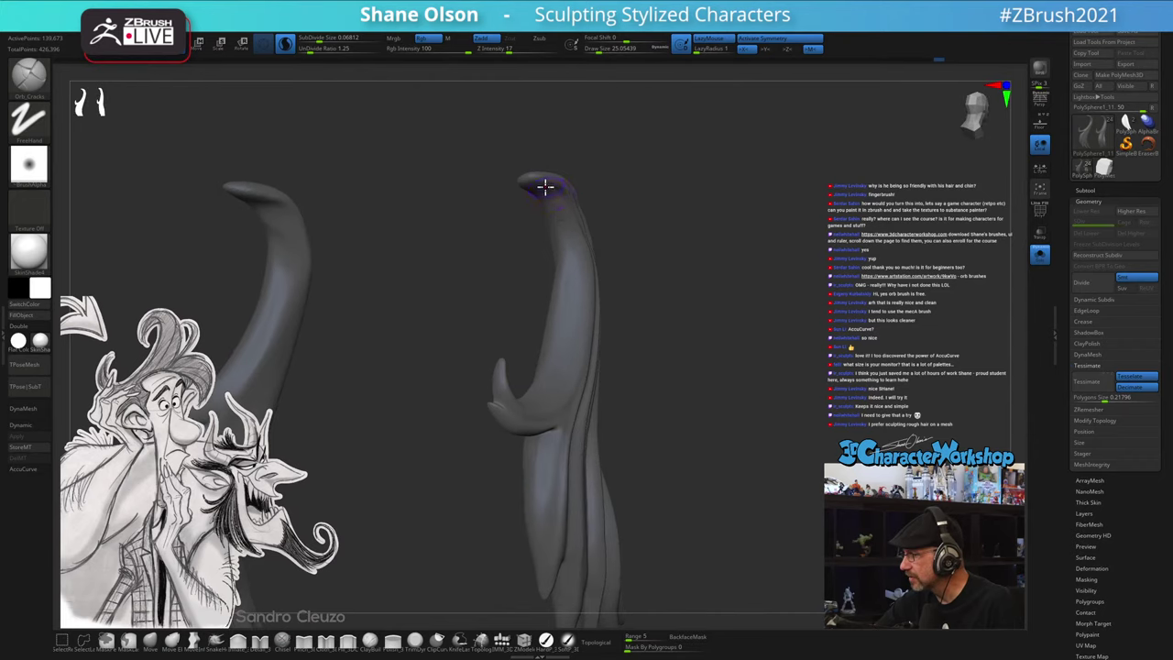
mouse_move(623, 299)
right_down()
mouse_move(596, 319)
mouse_move(613, 311)
right_up()
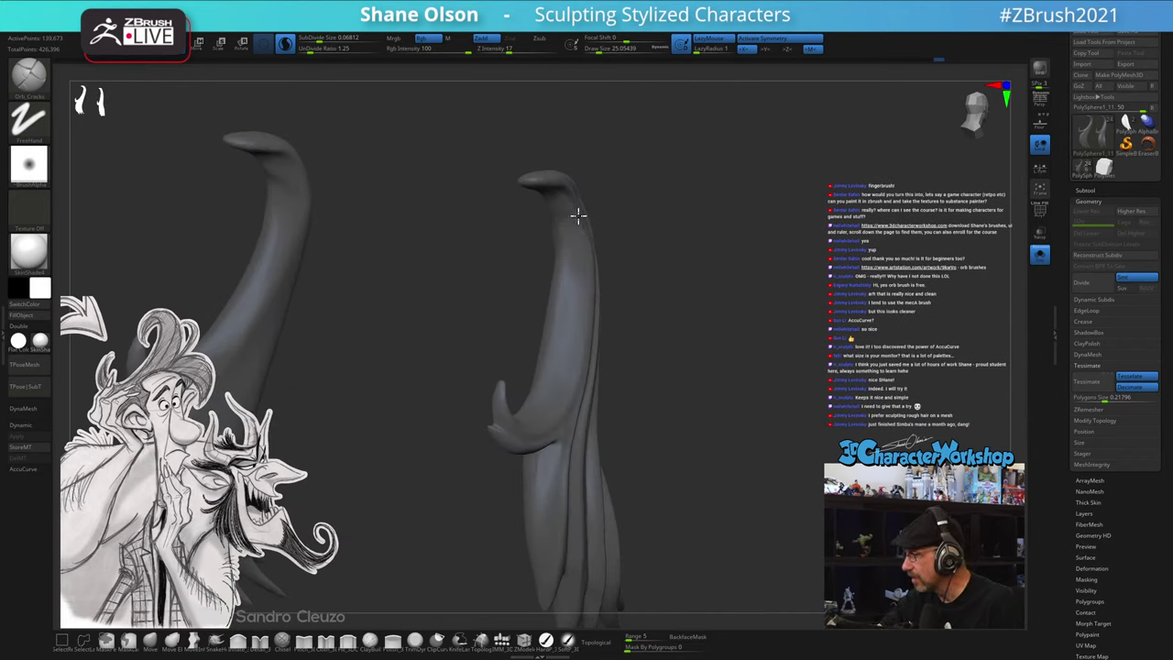
drag(583, 273, 544, 388)
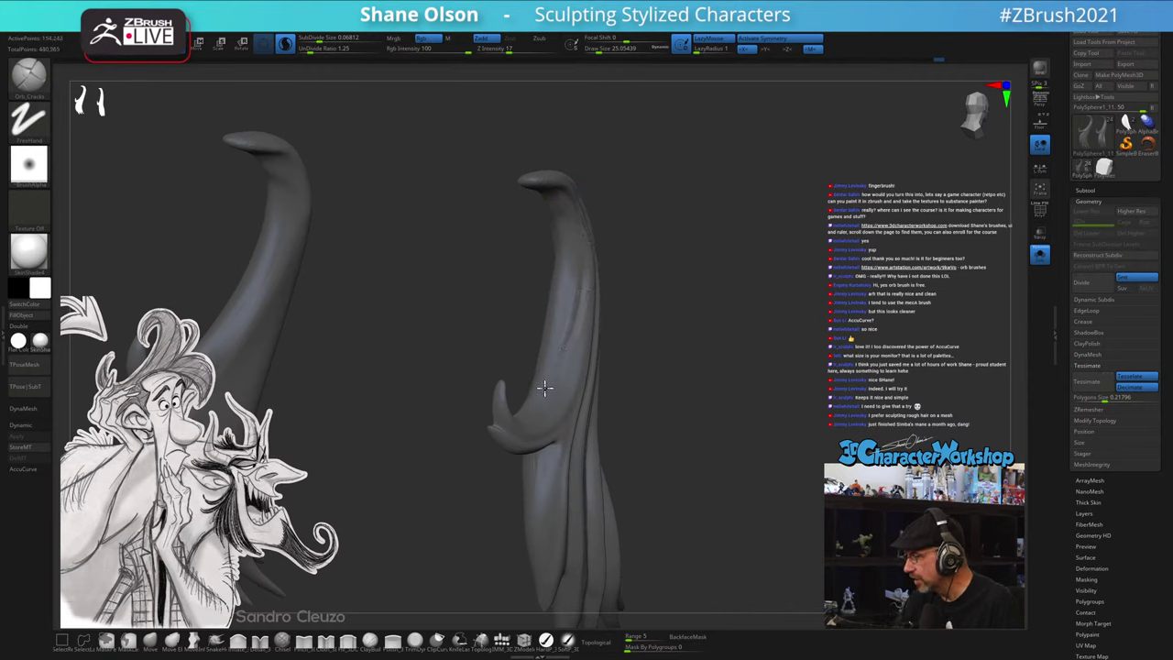
right_drag(755, 464, 669, 380)
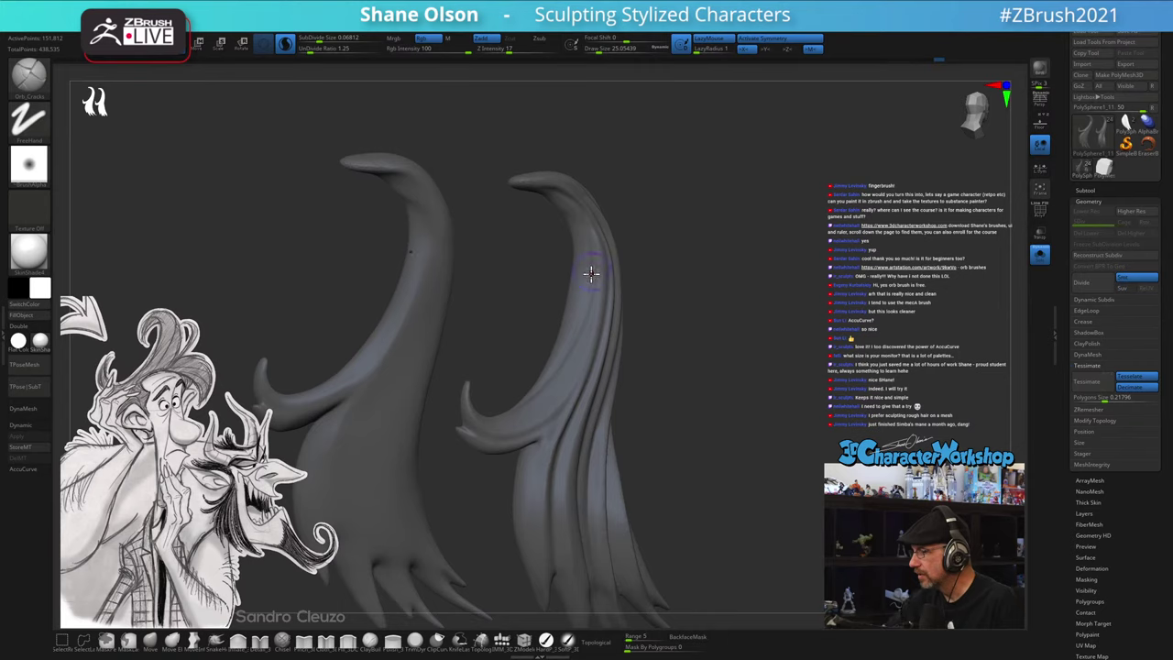
- Carve finer strand grooves down the sideburn and into its forked side curl at a draw size of about 18
right_drag(577, 370, 747, 406)
right_drag(751, 354, 742, 305)
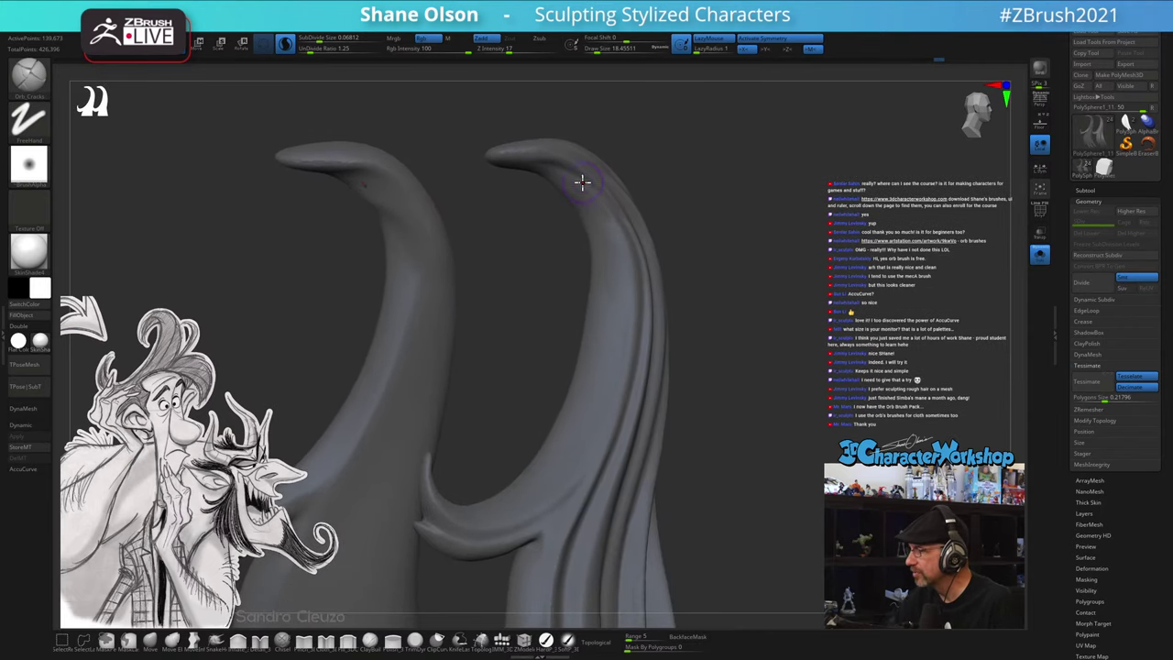
right_drag(592, 186, 581, 183)
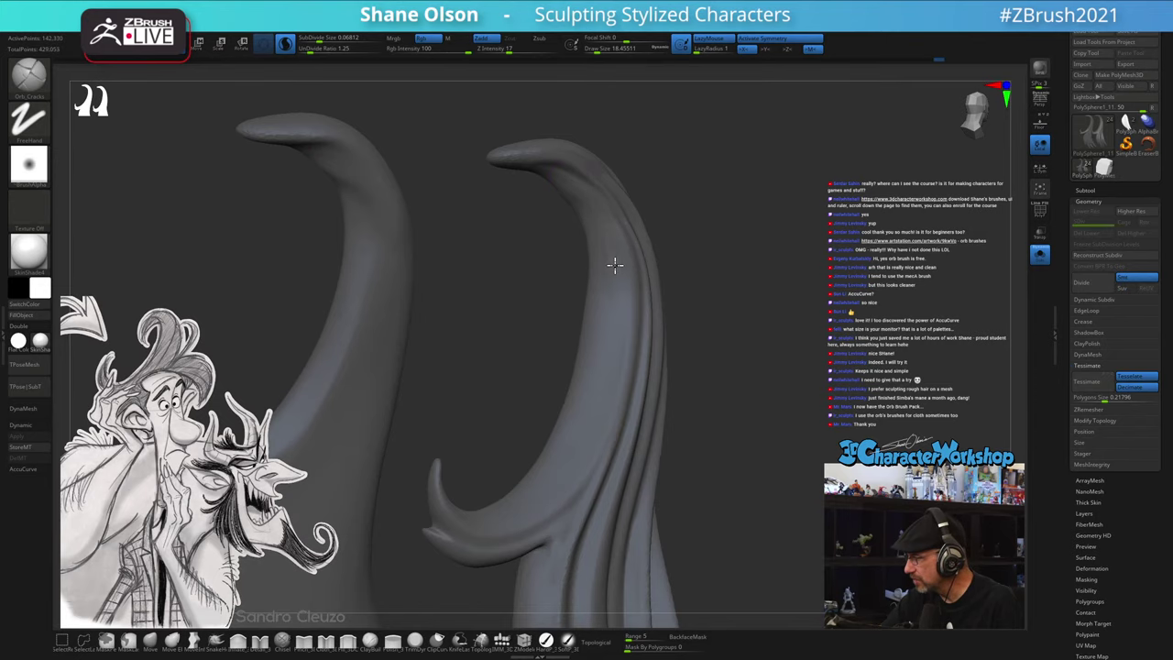
drag(602, 372, 578, 426)
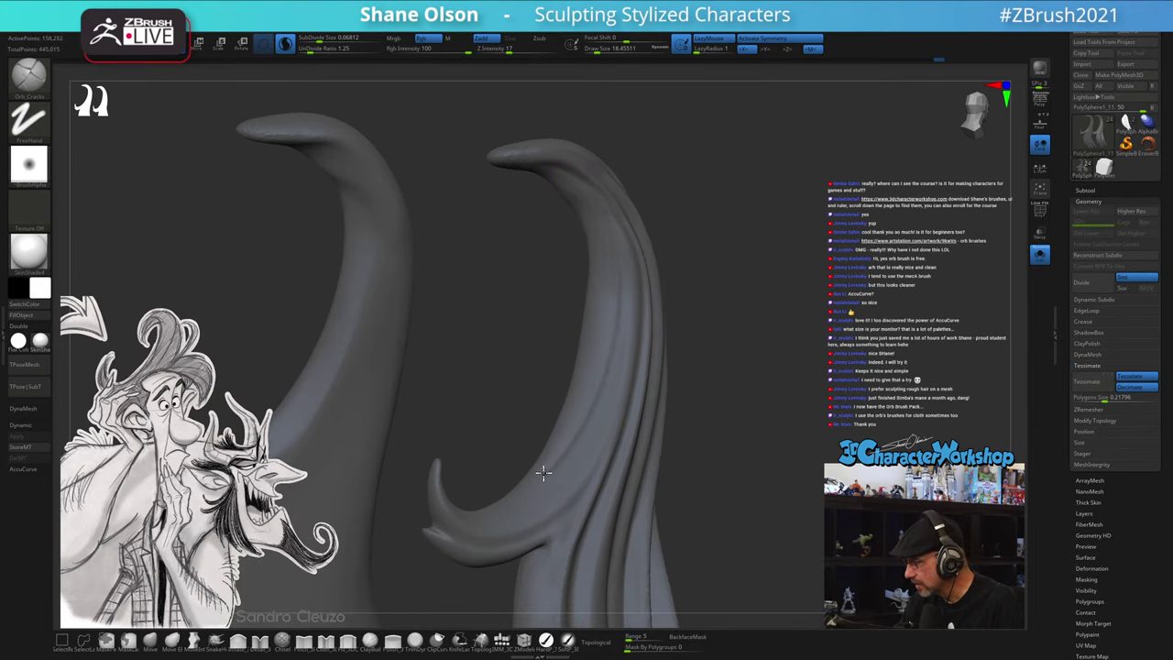
right_drag(757, 492, 693, 385)
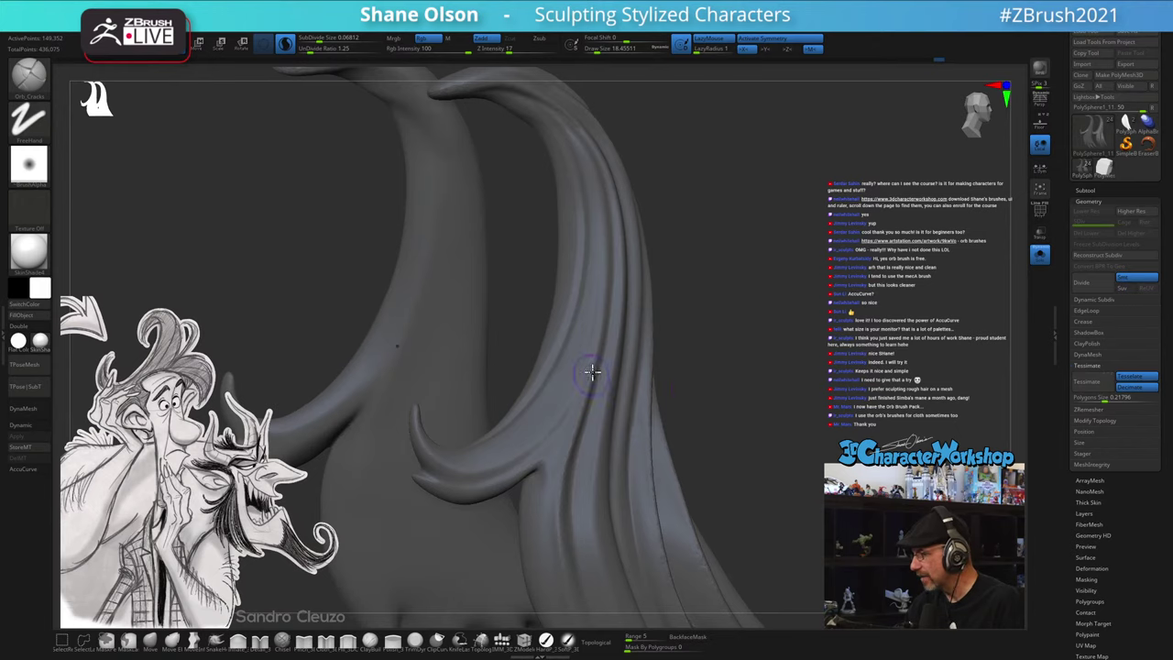
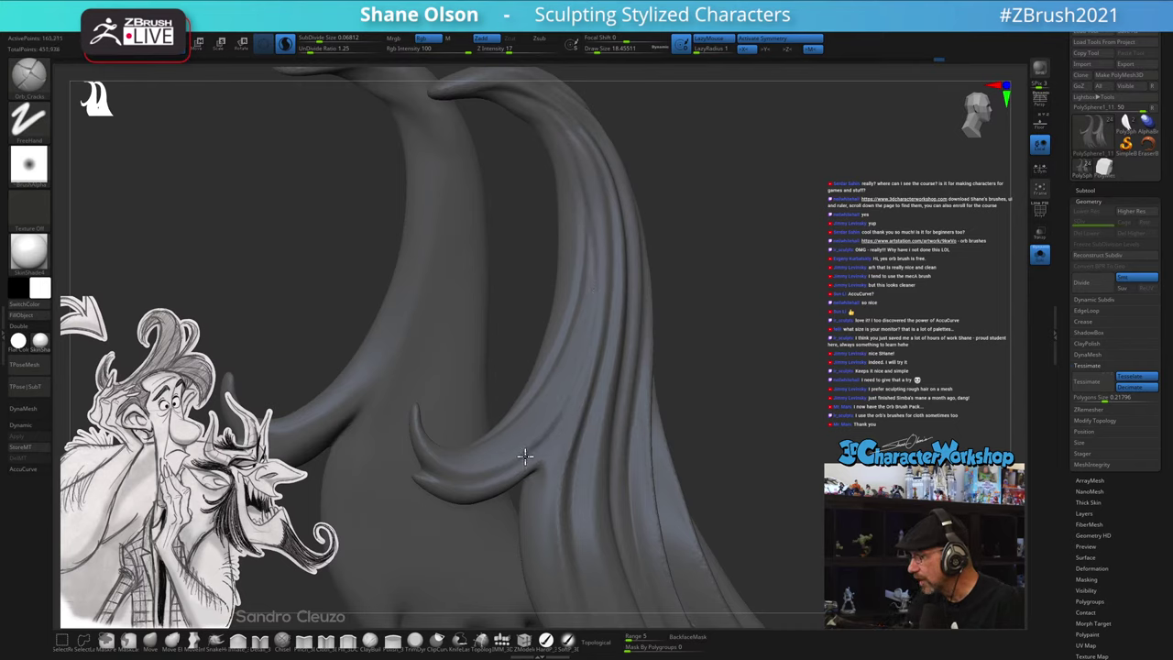
mouse_move(525, 456)
mouse_down()
mouse_move(465, 478)
mouse_move(437, 468)
mouse_up()
alt+drag(794, 445, 683, 392)
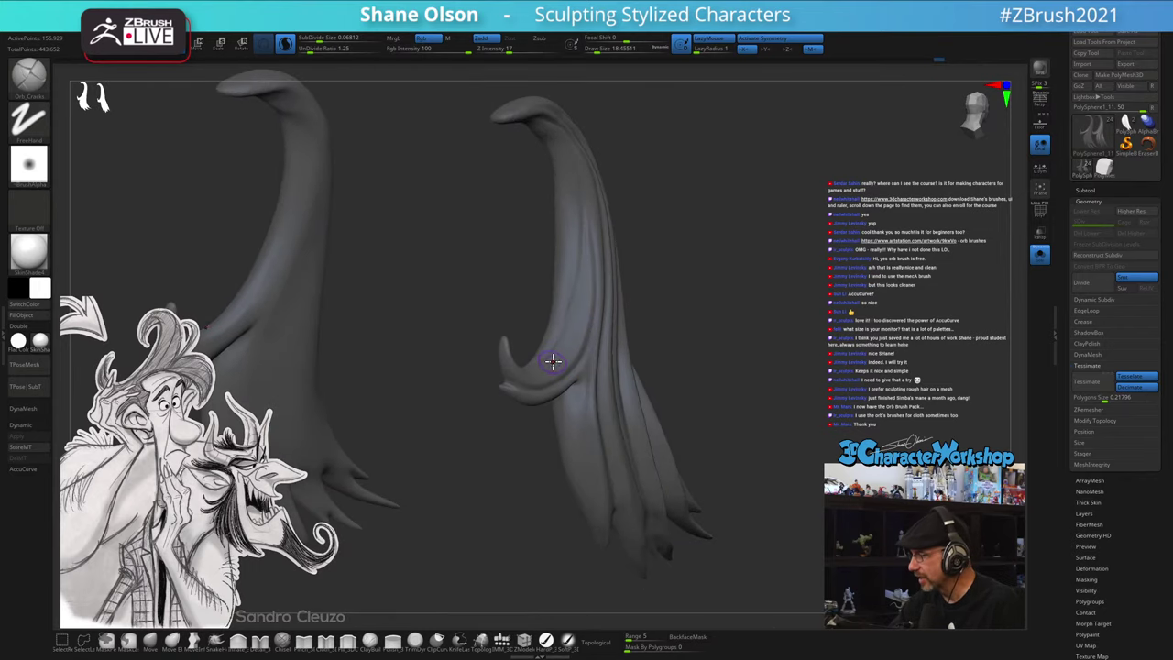
- Carve thin grooves along the opposite face of the sideburn's upper lock at a draw size of about 14
mouse_move(708, 243)
mouse_down()
mouse_move(736, 321)
mouse_move(709, 322)
mouse_move(720, 324)
mouse_move(696, 412)
mouse_up()
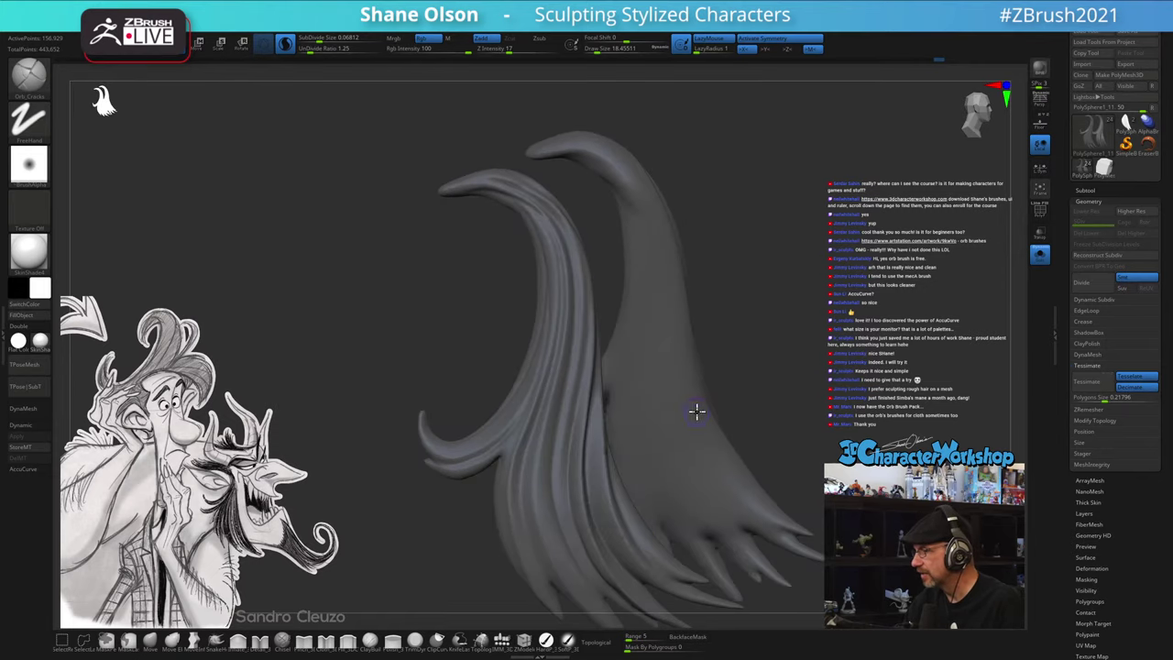
mouse_move(766, 271)
mouse_down()
mouse_move(594, 364)
mouse_move(574, 343)
mouse_move(599, 299)
mouse_up()
right_drag(489, 296, 505, 290)
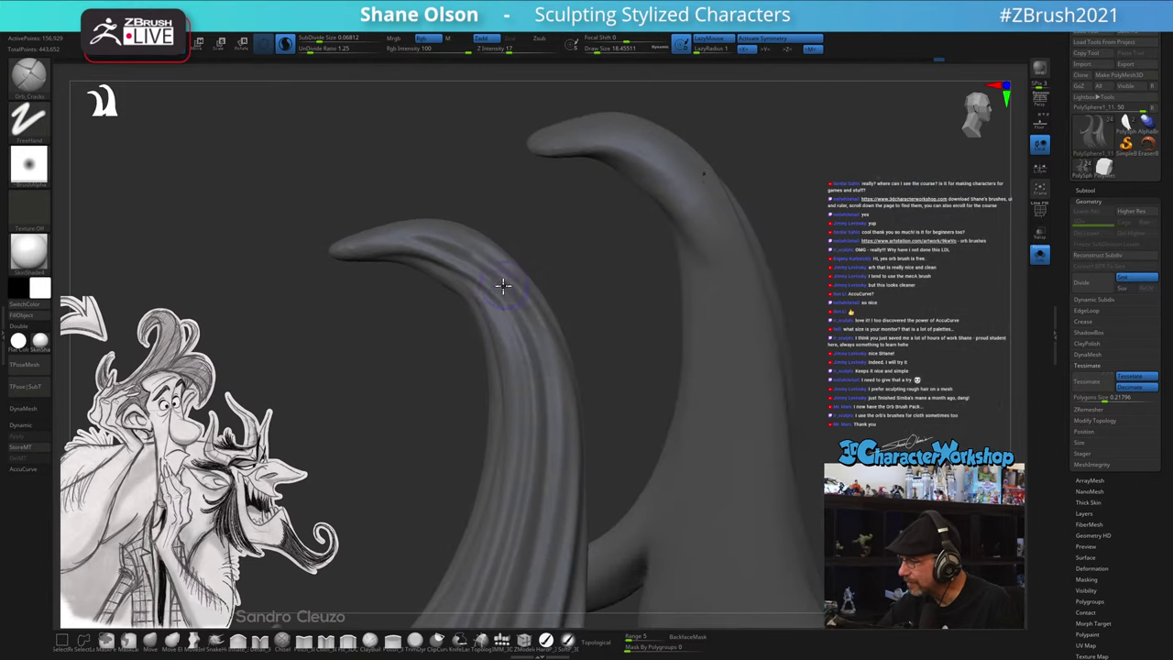
key(s)
mouse_move(500, 300)
mouse_down()
mouse_move(468, 281)
mouse_move(522, 358)
mouse_move(519, 516)
mouse_up()
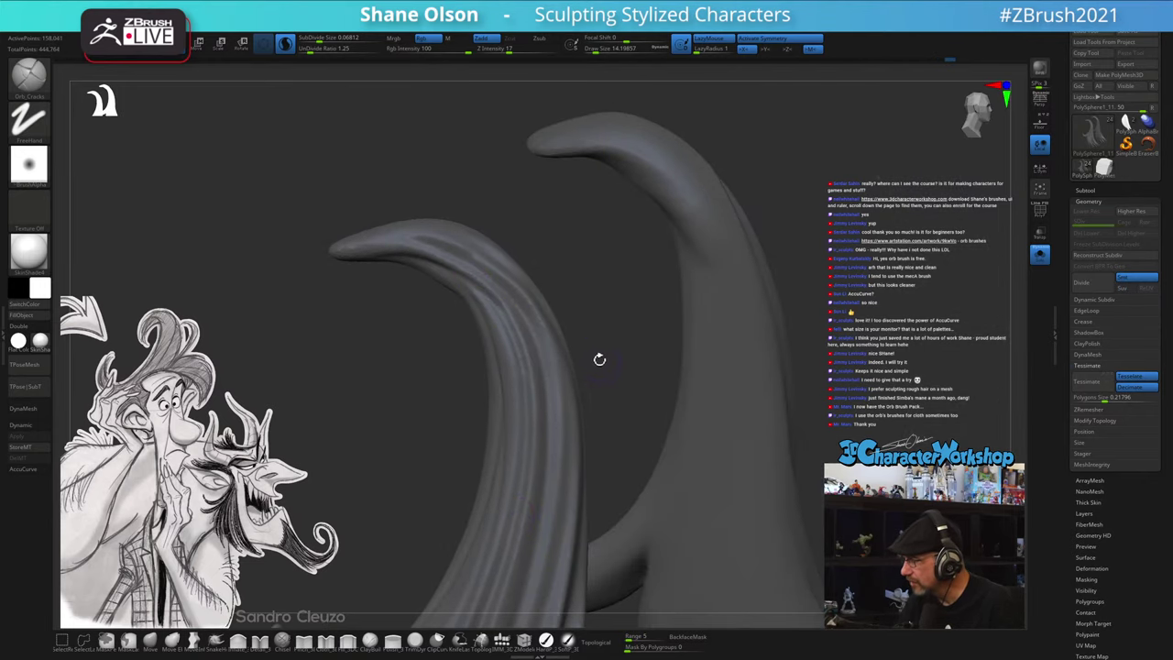
drag(599, 359, 583, 344)
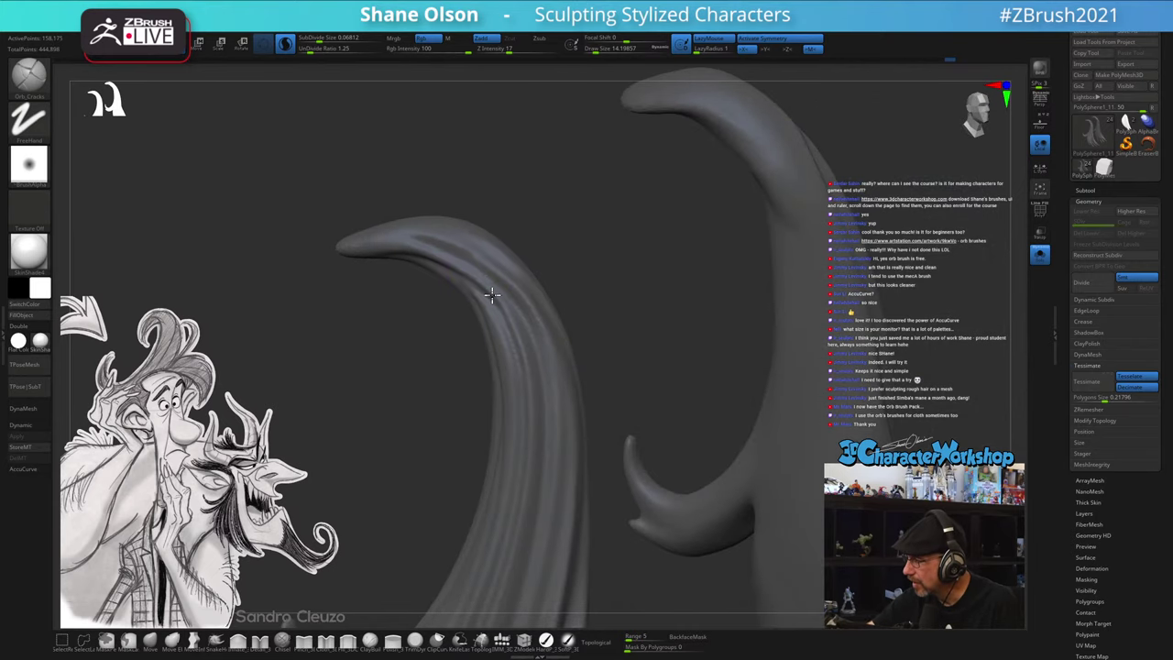
drag(585, 300, 568, 321)
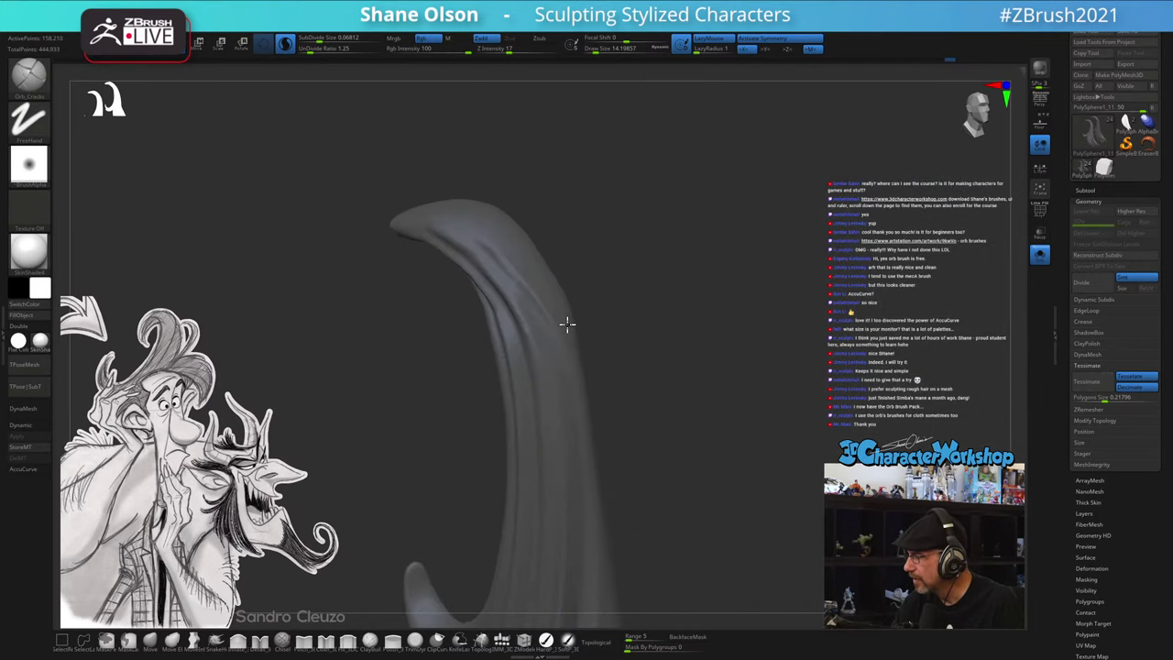
- Adjust the ridges on the inner edge of the upper lock with the Move brush at a draw size of about 23
key(b)
key(m)
key(v)
drag(639, 246, 632, 272)
key(s)
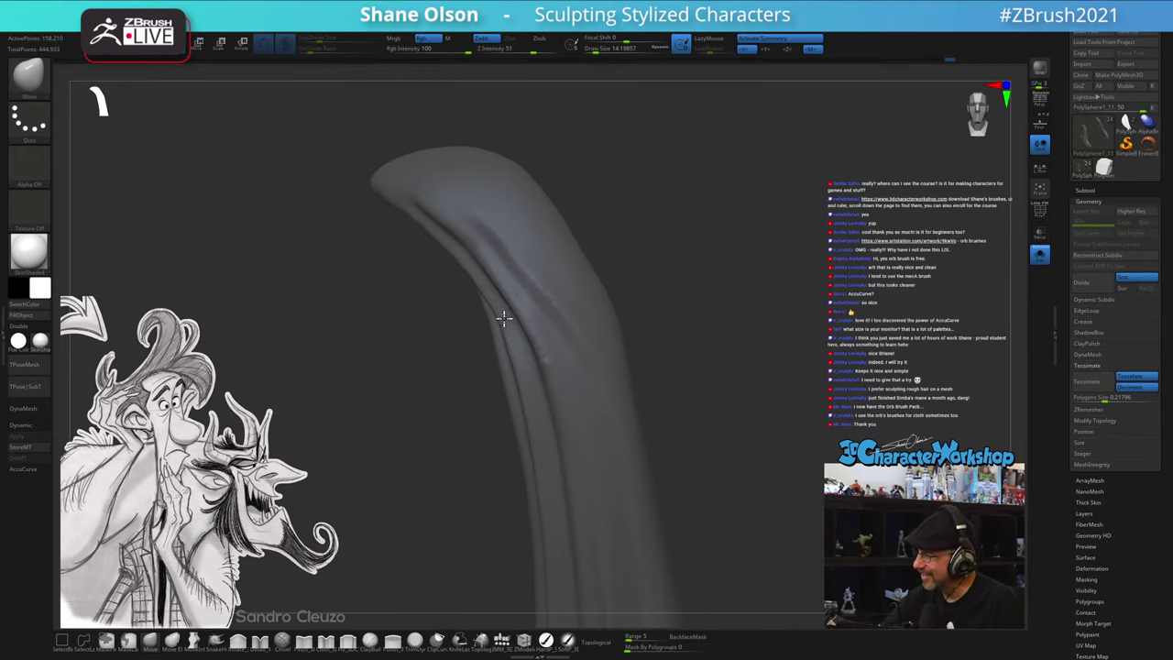
key(s)
mouse_move(503, 324)
mouse_down()
mouse_move(516, 307)
mouse_move(489, 267)
mouse_up()
key(s)
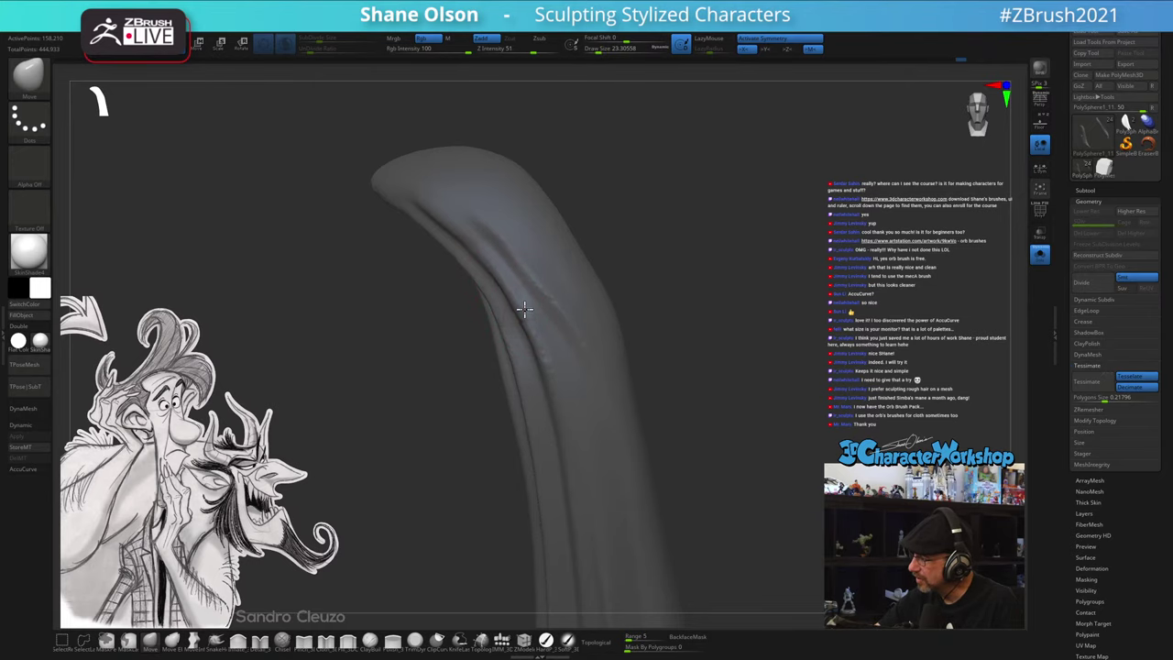
- Refine the silhouette of the upper lock with the Move brush at a draw size of about 39
drag(579, 231, 660, 277)
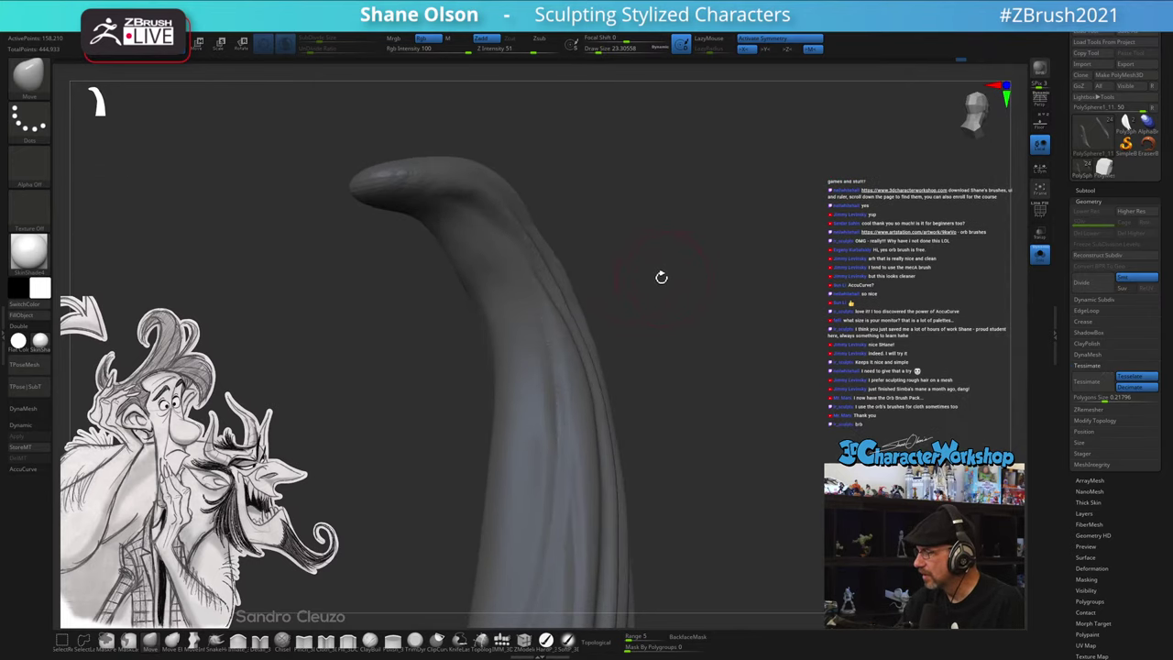
key(s)
click(537, 229)
drag(562, 208, 510, 220)
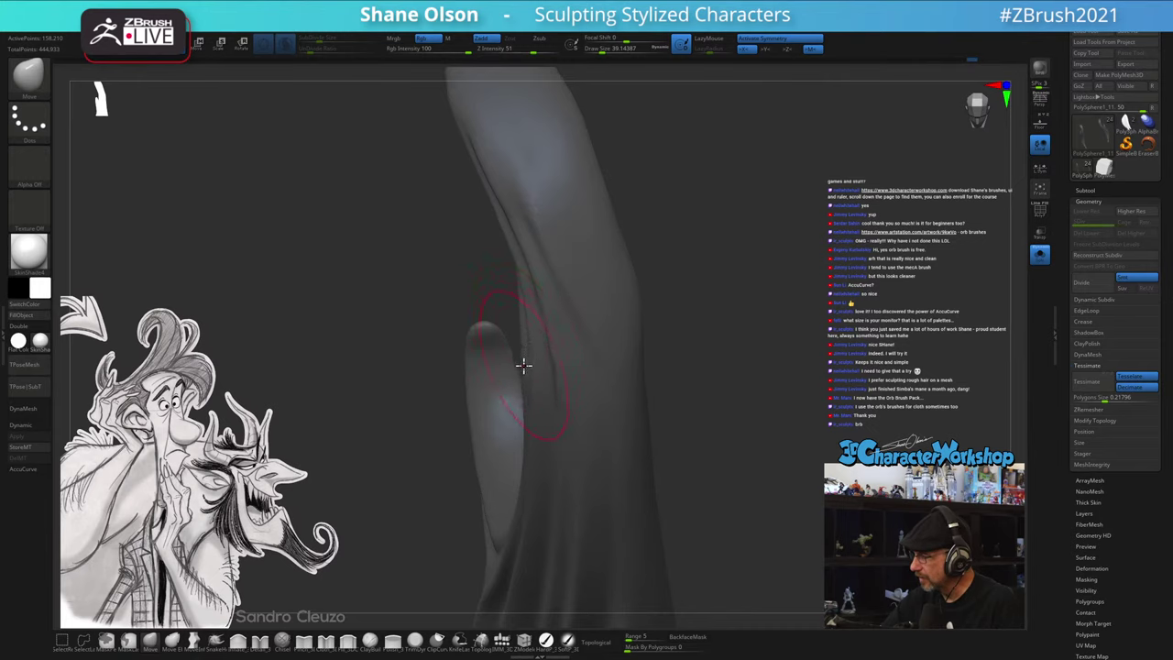
right_drag(562, 419, 611, 354)
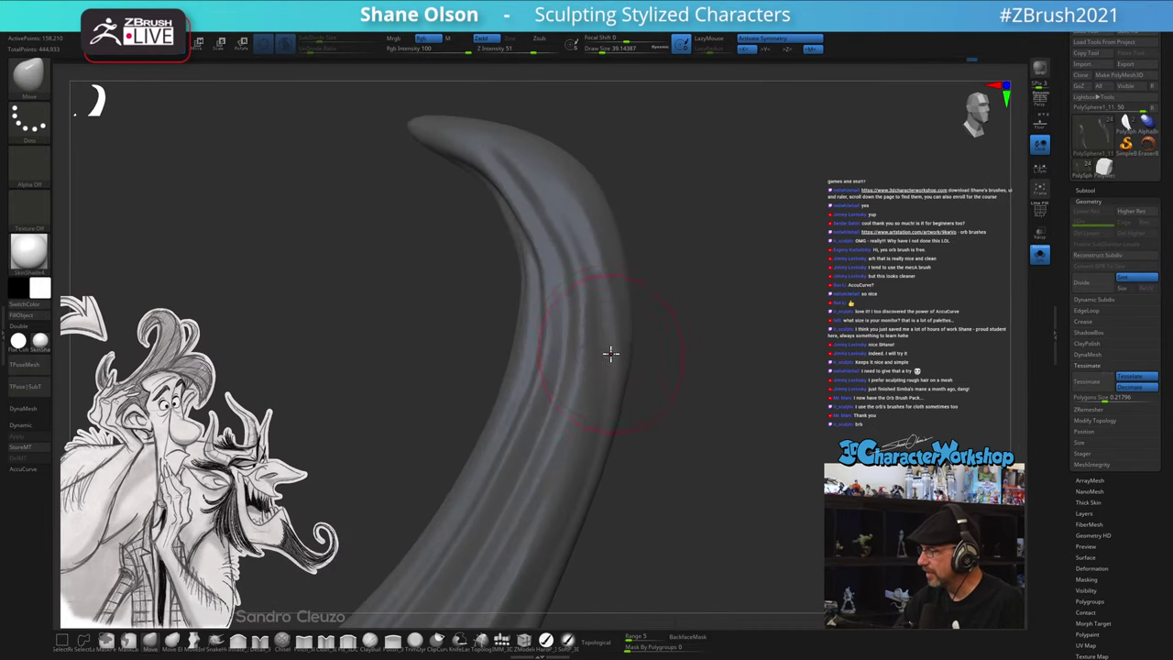
- Tighten the strand ridges along the bend of the sideburn's upper lock with the Pinch brush at a draw size of about 13
right_drag(691, 378, 733, 403)
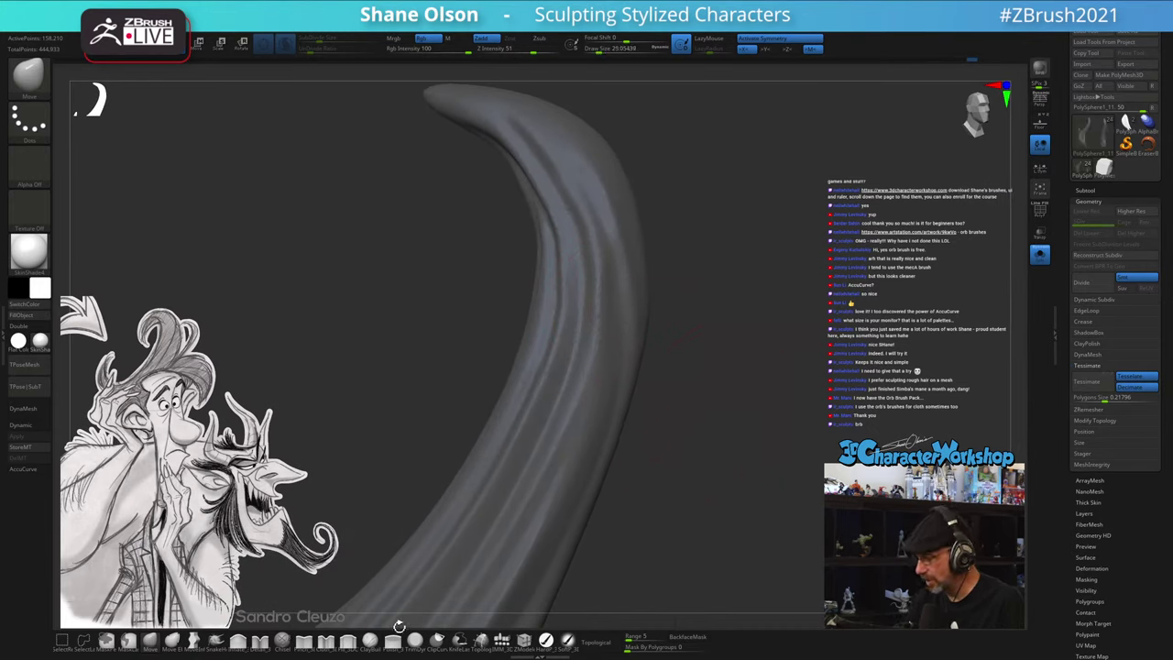
click(305, 639)
right_drag(723, 400, 722, 414)
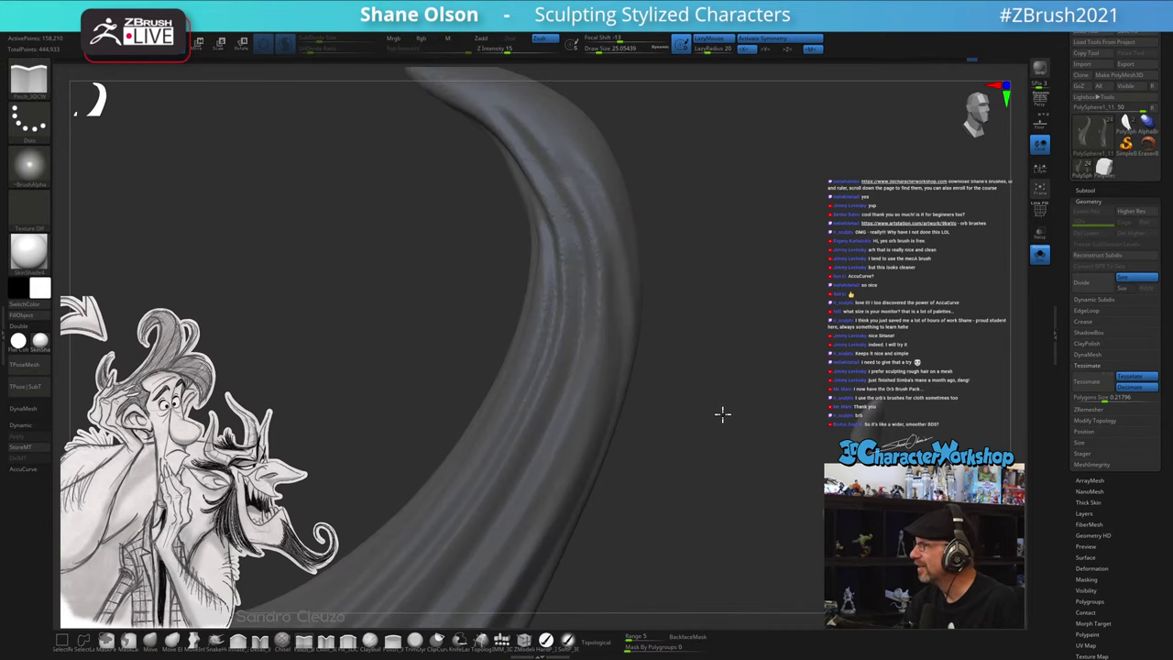
alt+drag(719, 346, 709, 409)
key(s)
click(716, 387)
alt+drag(725, 365, 715, 396)
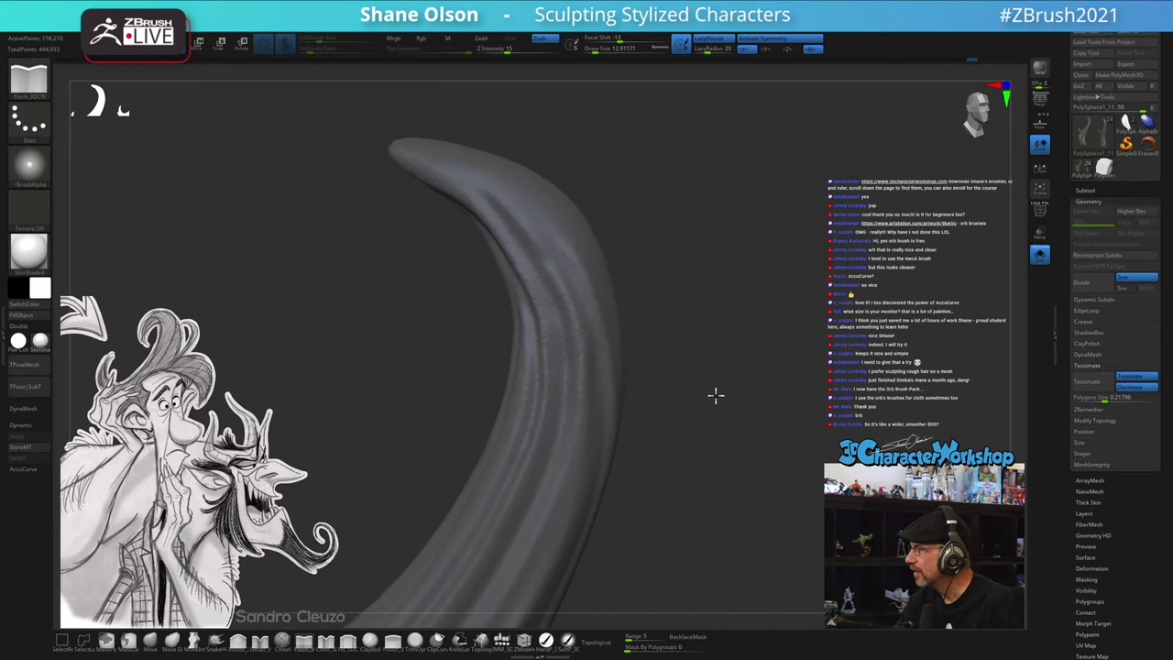
right_drag(716, 395, 712, 388)
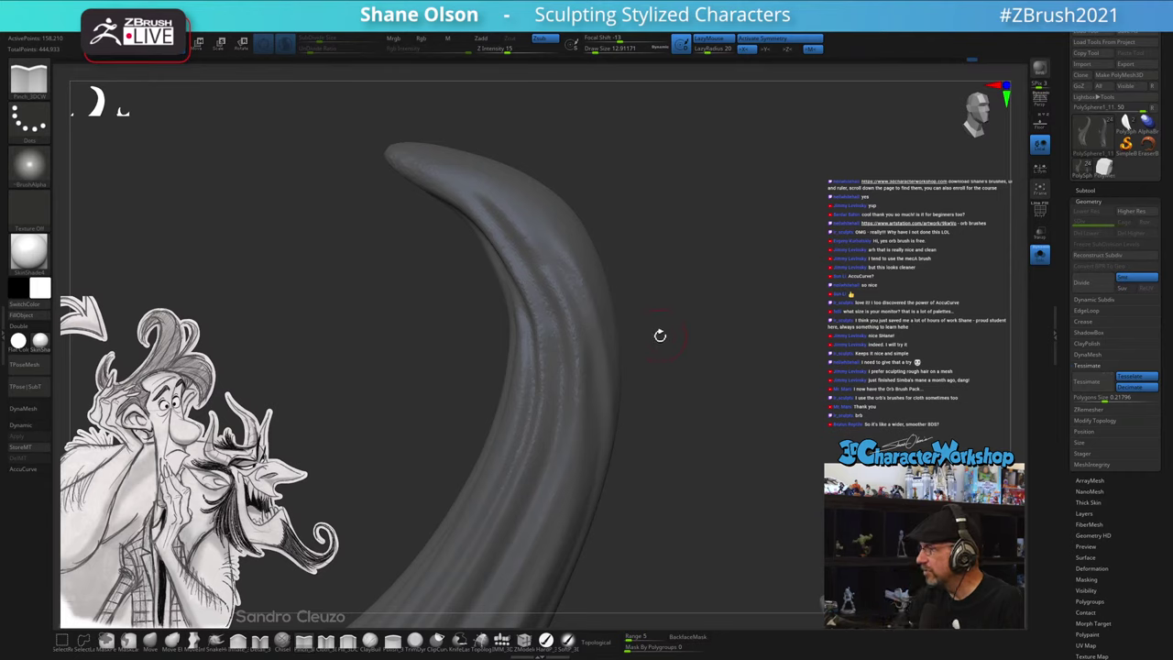
right_drag(659, 335, 672, 346)
key(s)
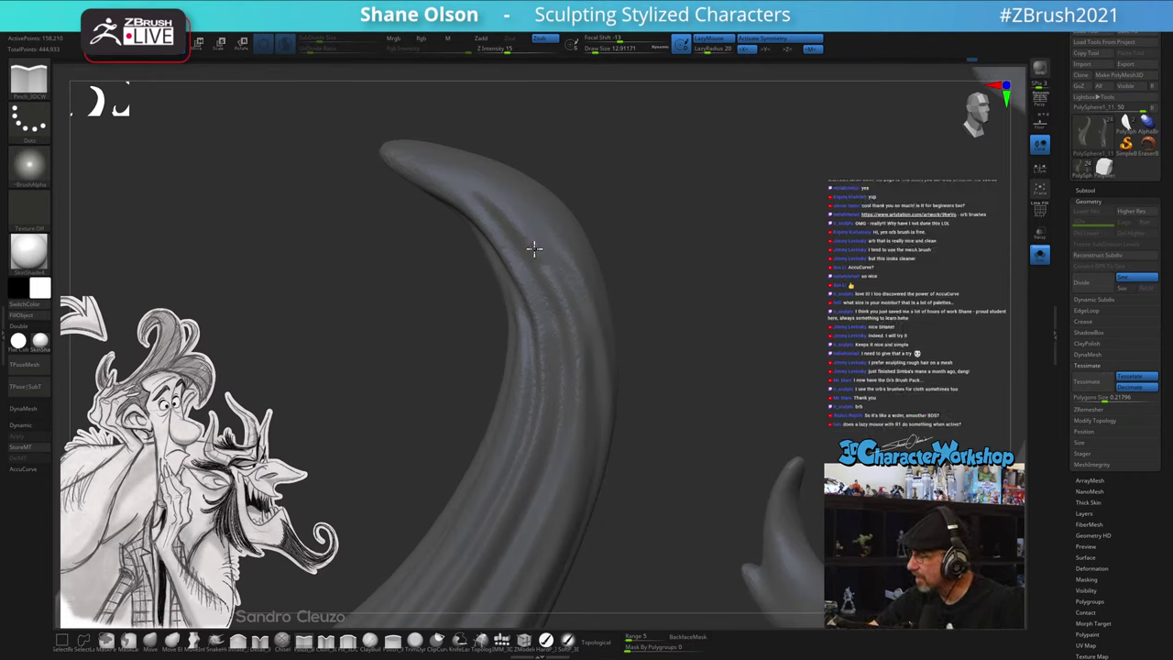
drag(572, 328, 602, 422)
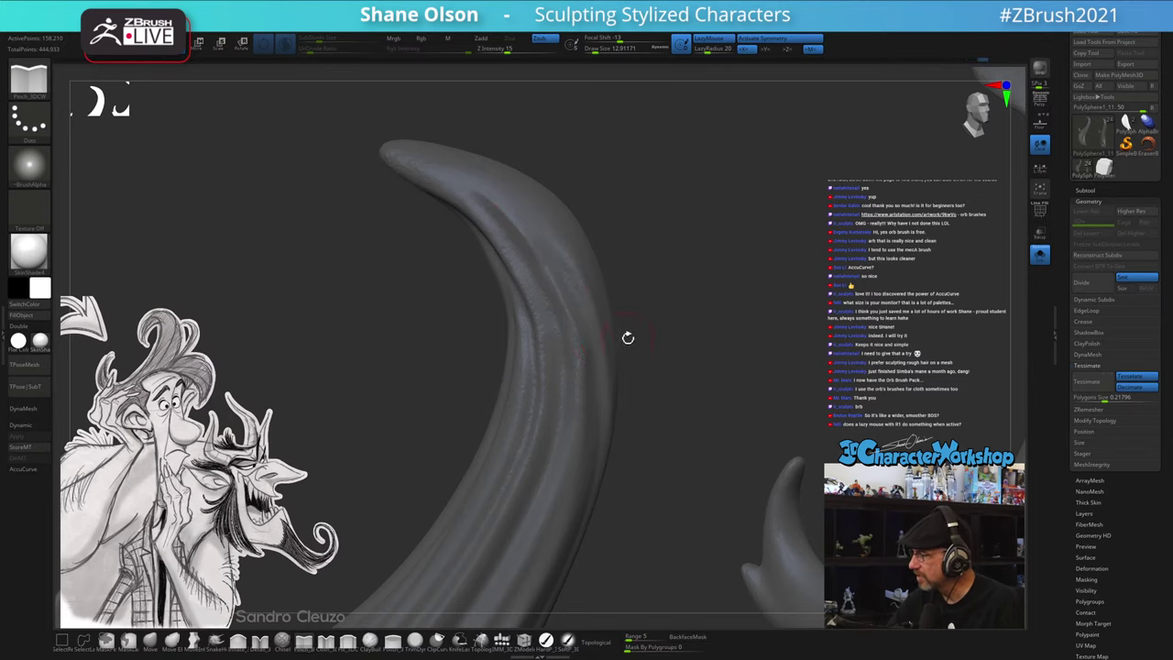
- Smooth the rough ridges below the upper lock's tip and sharpen their crests with the Pinch brush
mouse_move(627, 337)
right_down()
mouse_move(565, 288)
mouse_move(564, 260)
right_up()
key(shift)
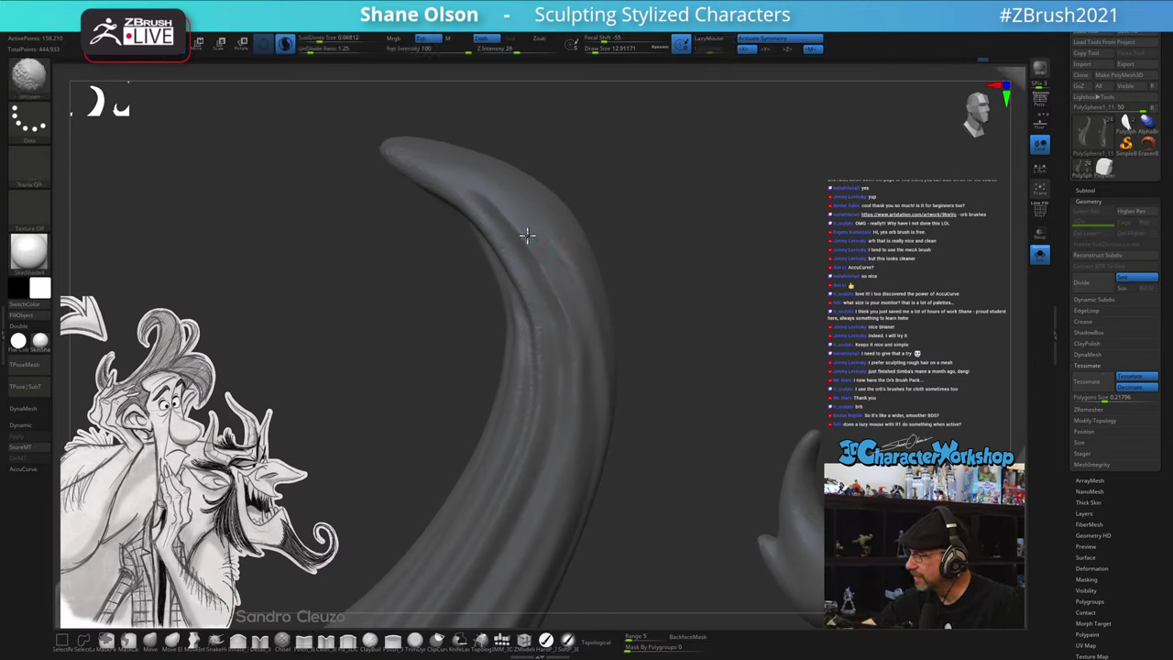
shift+drag(563, 307, 580, 379)
mouse_move(594, 319)
right_down()
mouse_move(607, 369)
mouse_move(614, 360)
right_up()
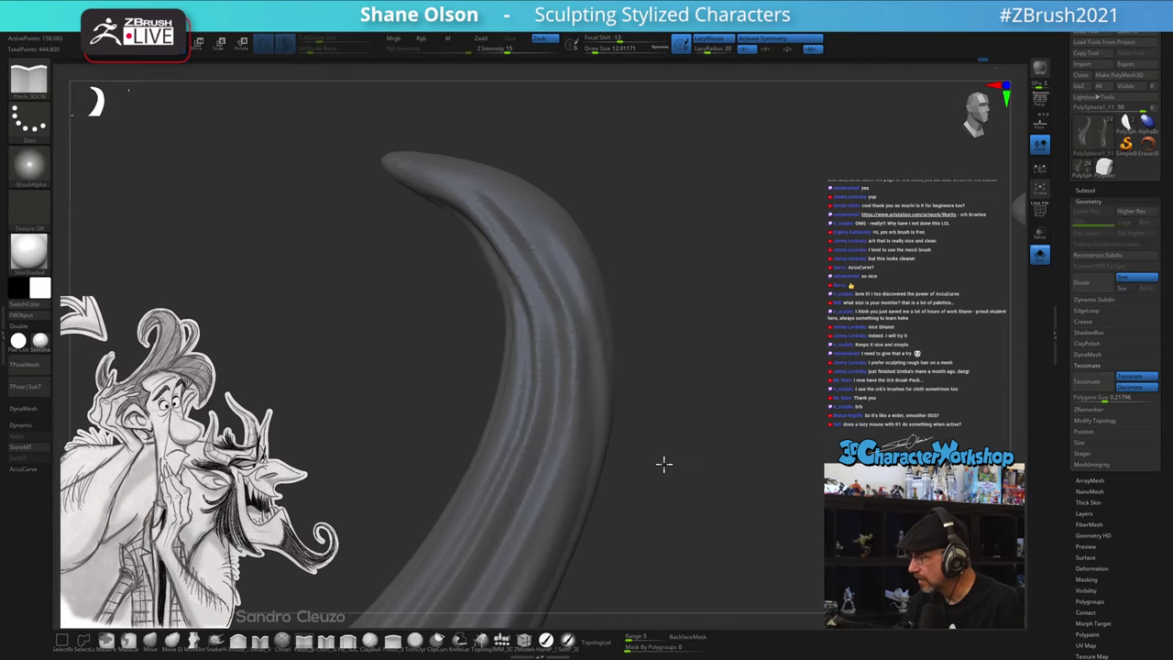
drag(662, 463, 666, 468)
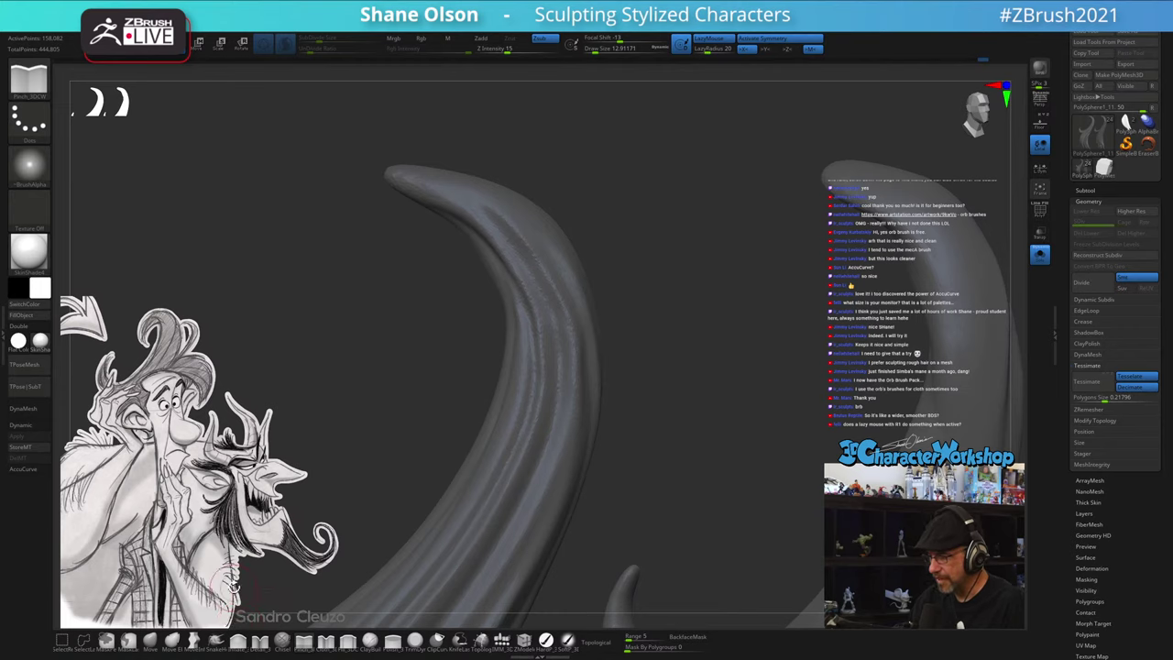
- Adjust the ridges along the upper lock's bend with the Move brush at a draw size of about 33
click(150, 642)
key(s)
drag(374, 363, 395, 339)
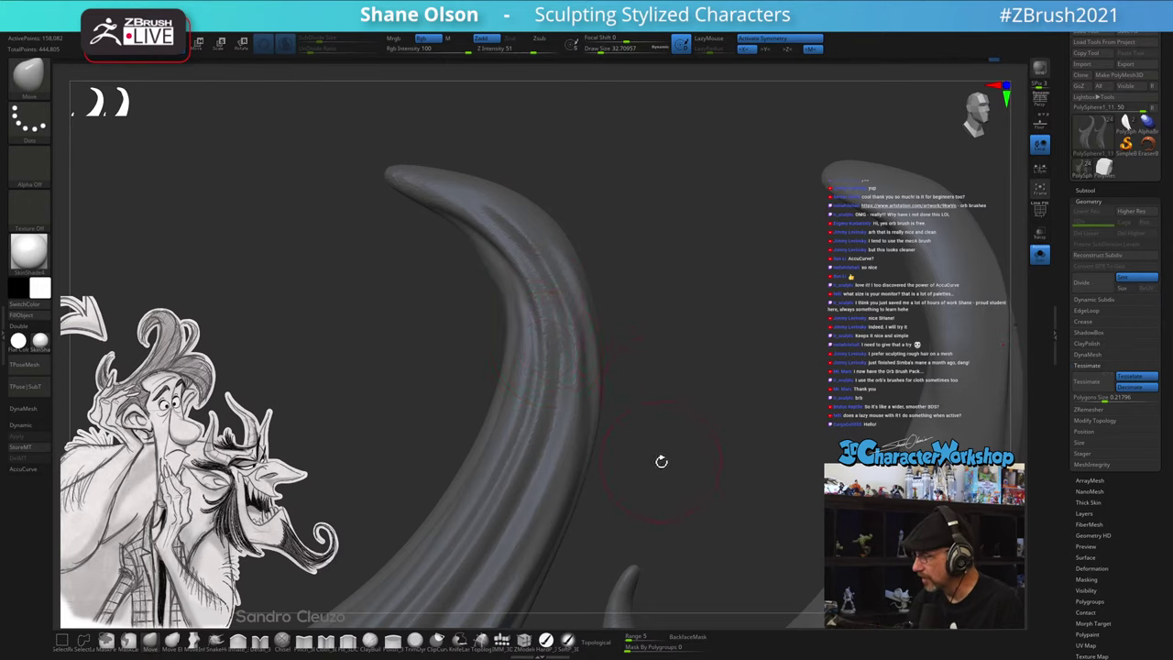
right_drag(661, 462, 623, 454)
- Reshape the groove edge on the upper lock's front-facing side with the Move brush at a draw size of about 22
ctrl+right_drag(616, 264, 615, 316)
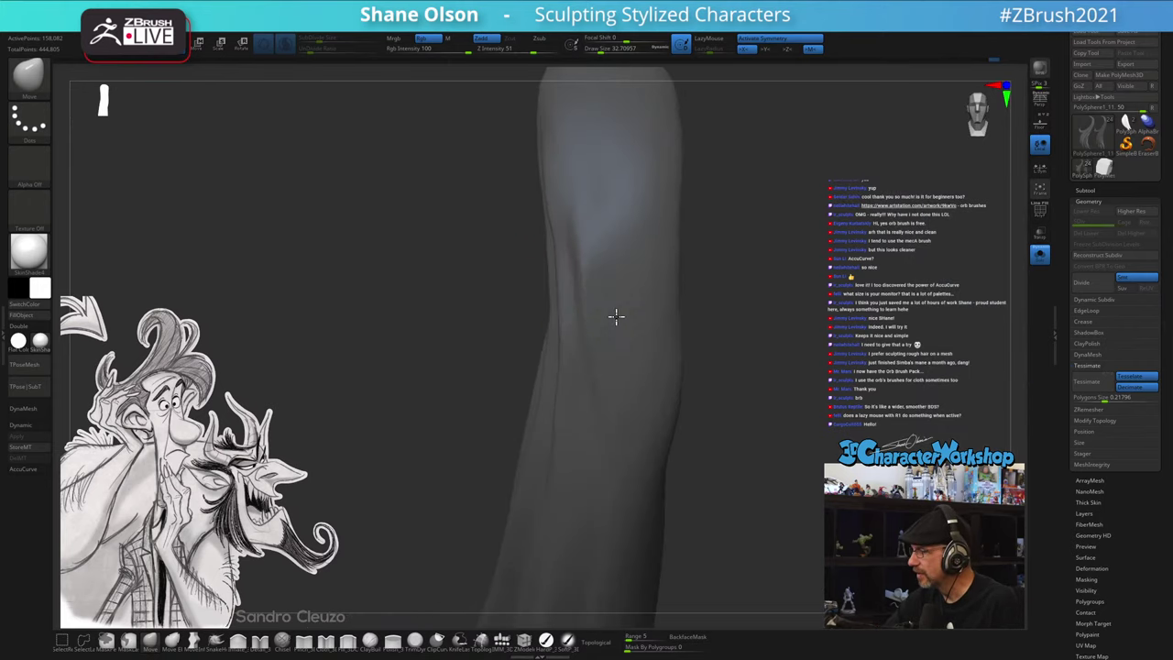
key(s)
key(s)
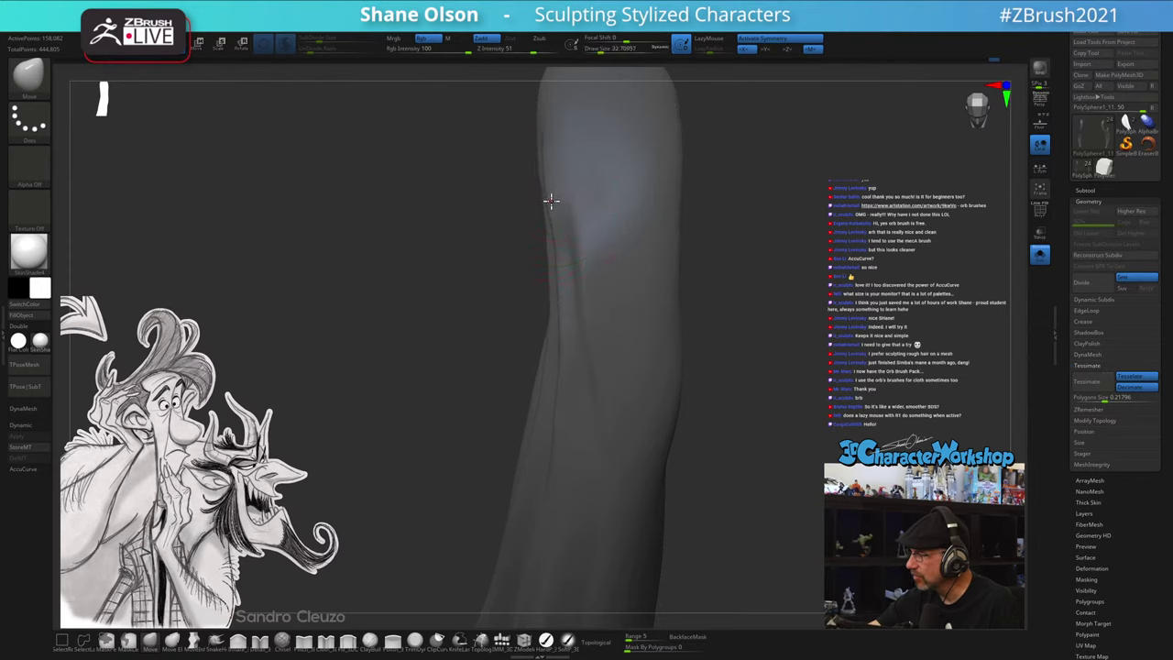
drag(551, 201, 557, 245)
key(s)
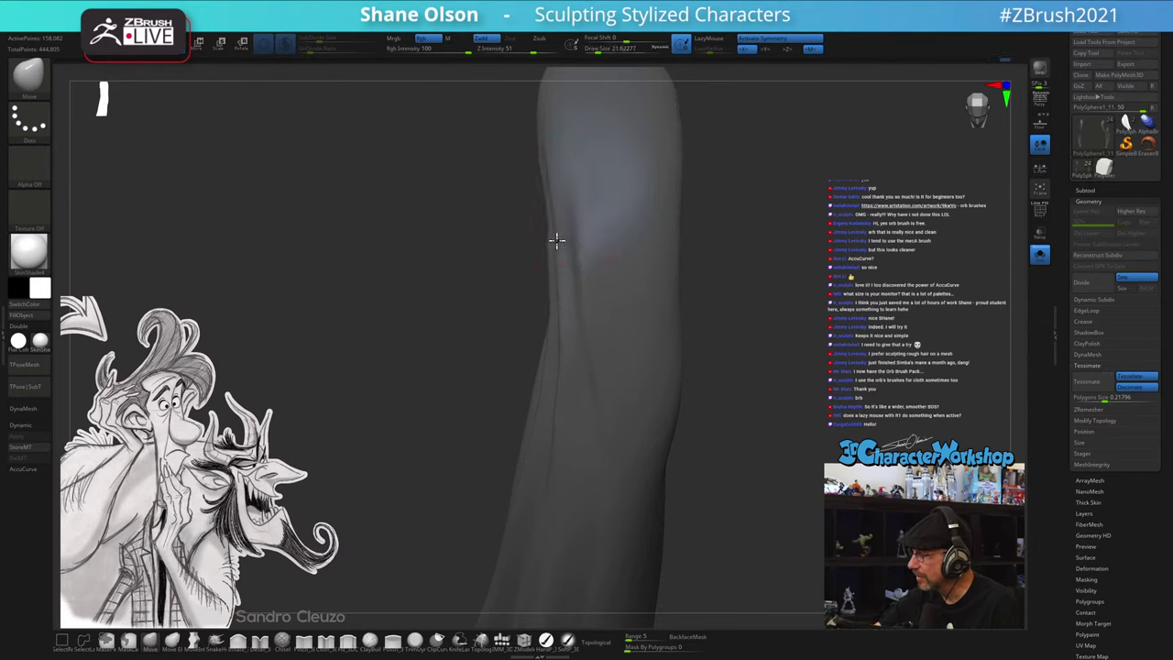
drag(563, 317, 728, 427)
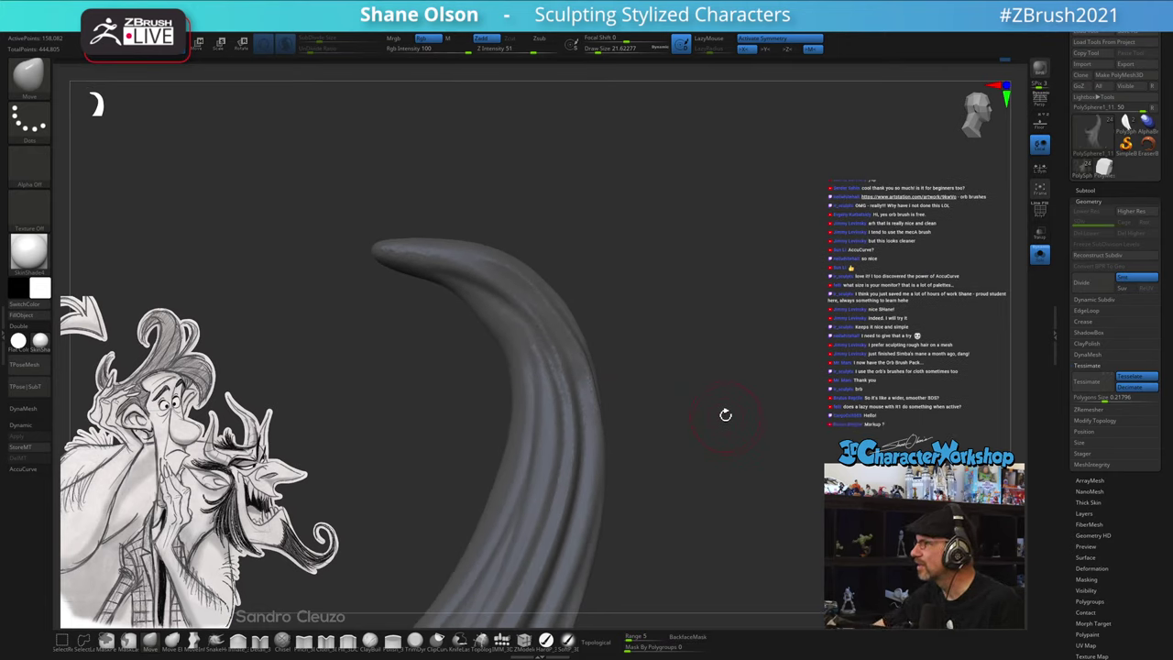
- Refine the ridges beneath the upper lock's curled tip from the front with the Move brush
mouse_move(726, 404)
mouse_down()
mouse_move(706, 340)
mouse_move(720, 340)
mouse_move(660, 340)
mouse_move(685, 362)
mouse_up()
key(s)
drag(560, 295, 566, 293)
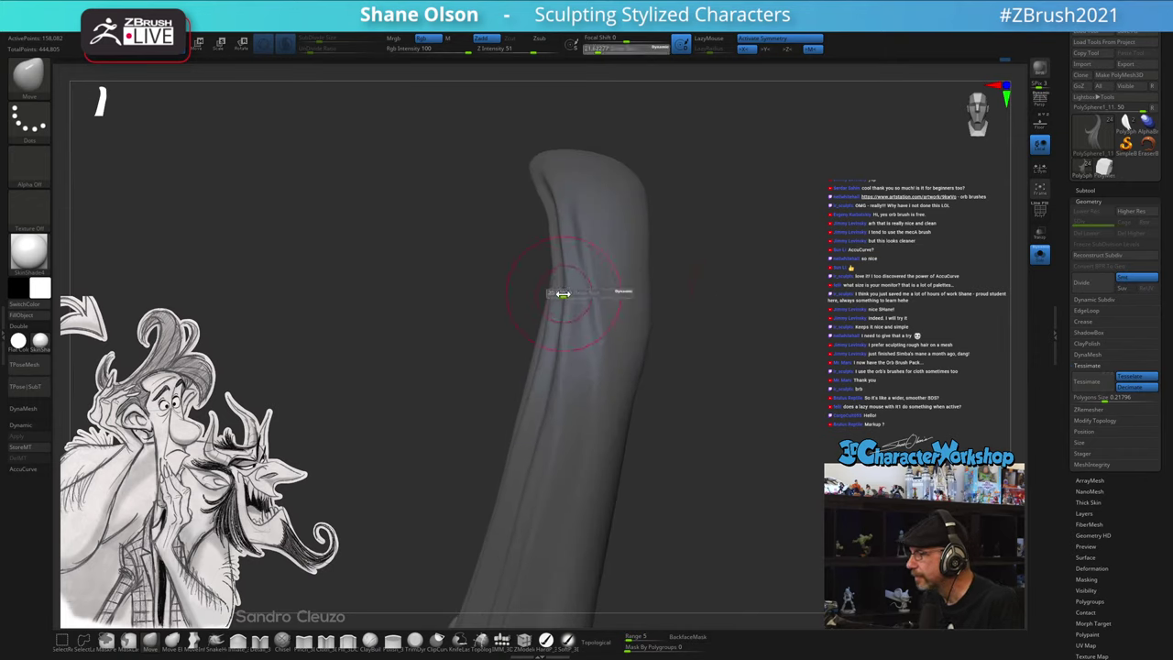
key(bracketleft)
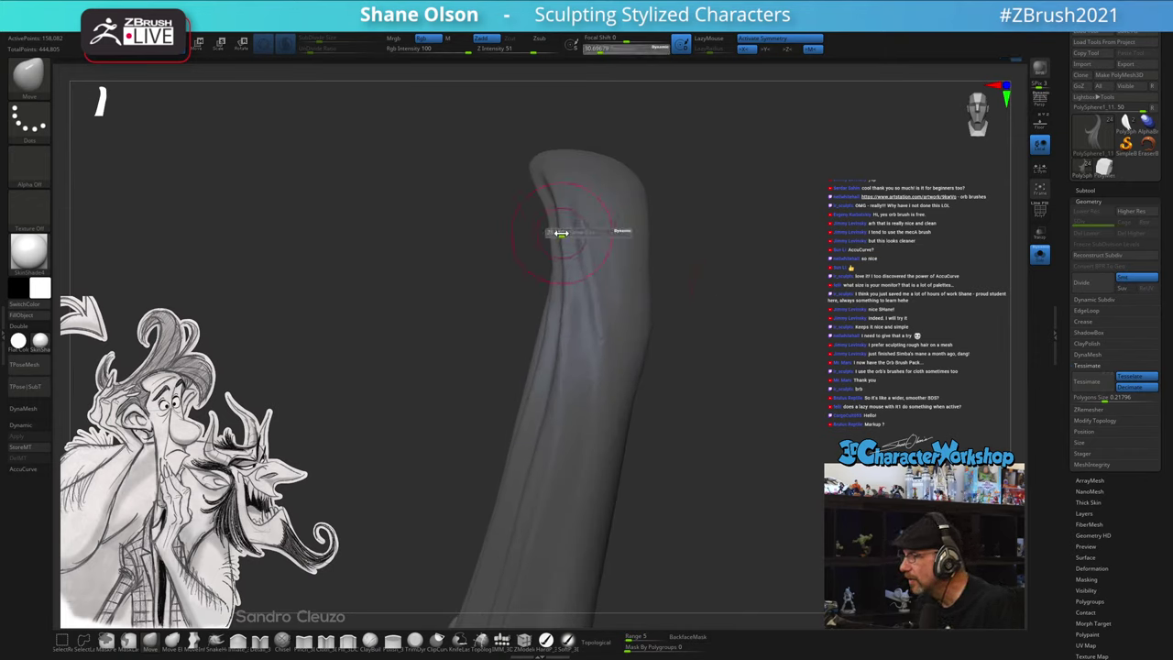
drag(790, 253, 661, 332)
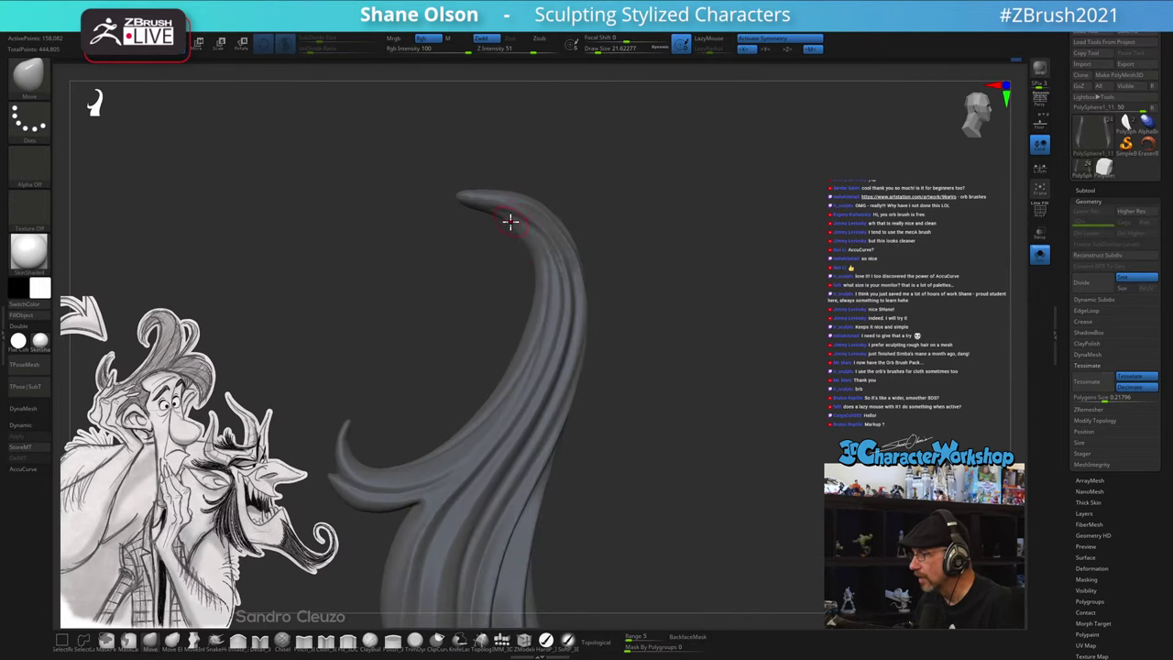
drag(656, 258, 648, 314)
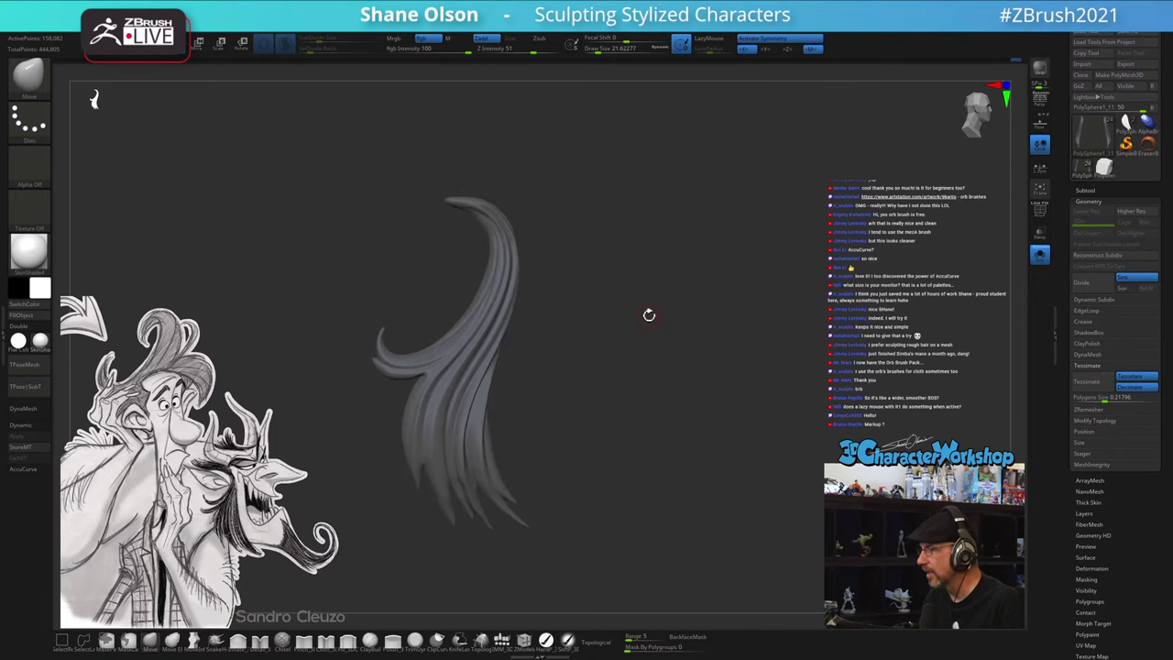
- Turn off Solo mode and examine the sideburn against the whole head from several side angles
click(1037, 260)
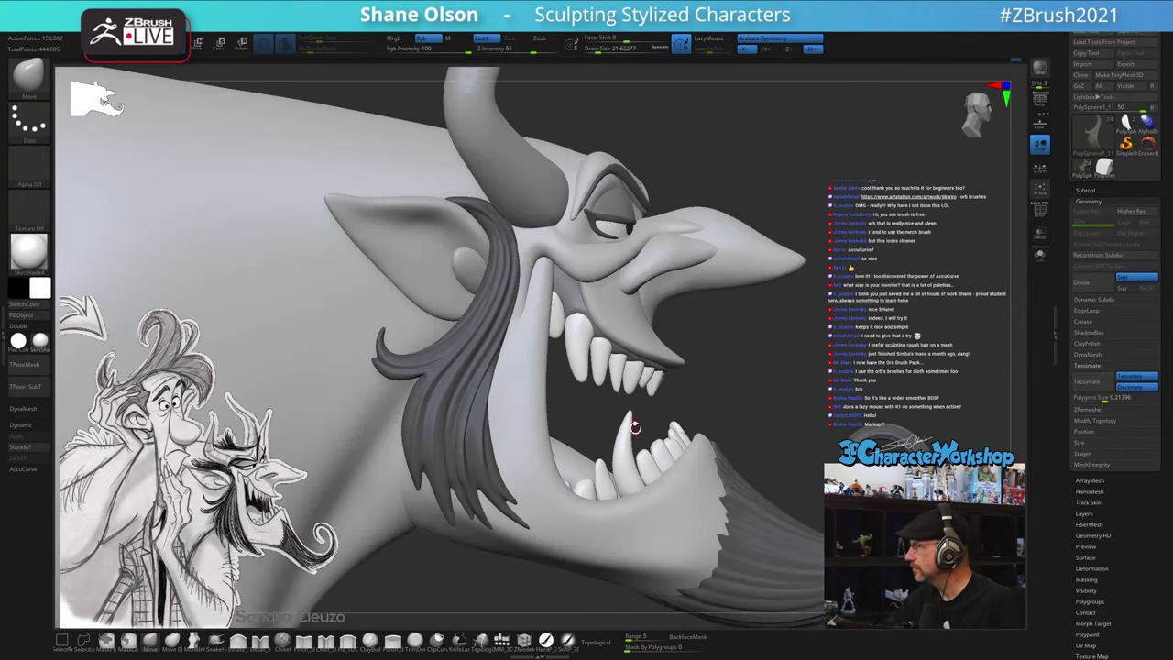
alt+drag(774, 365, 761, 409)
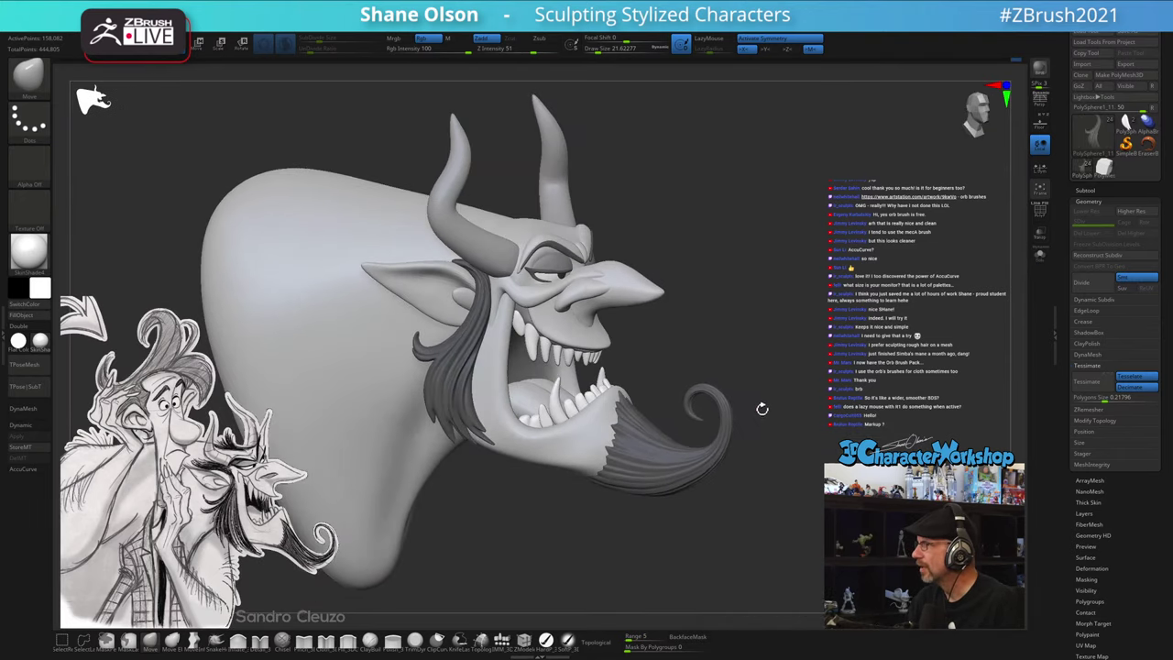
drag(720, 320, 741, 358)
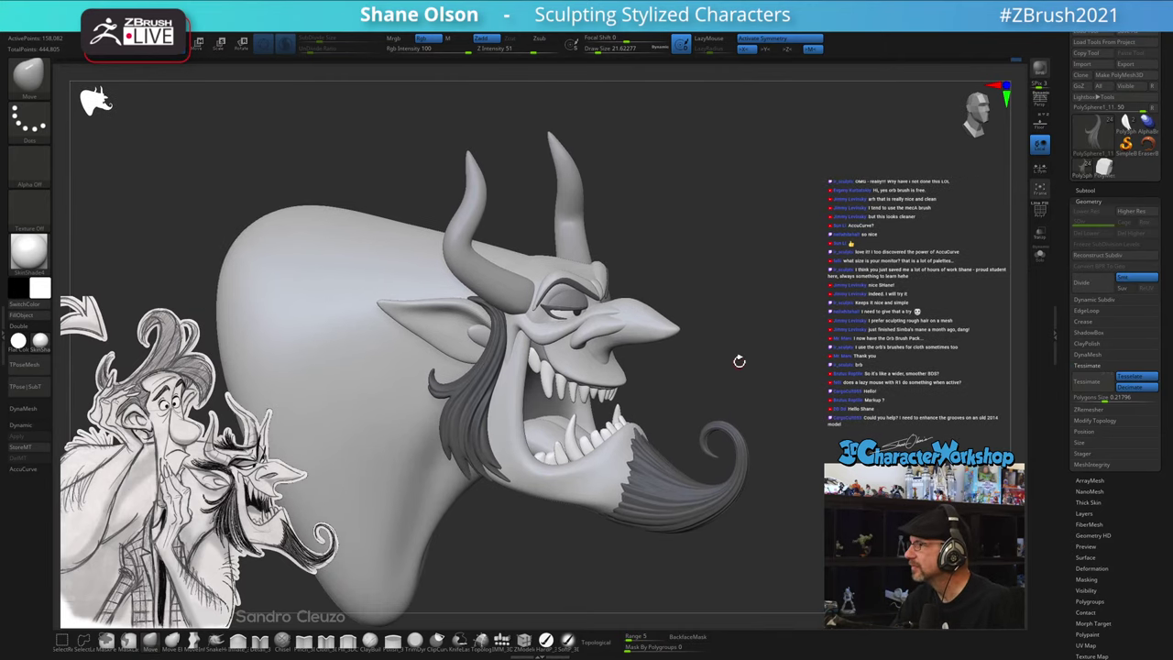
key(s)
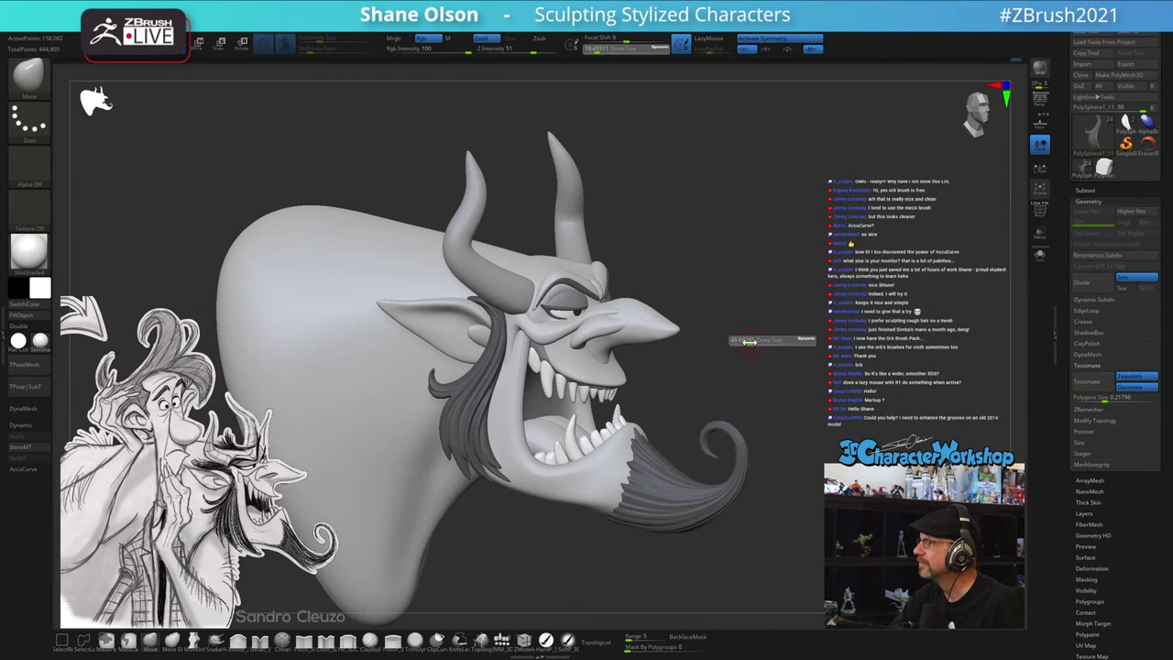
click(749, 342)
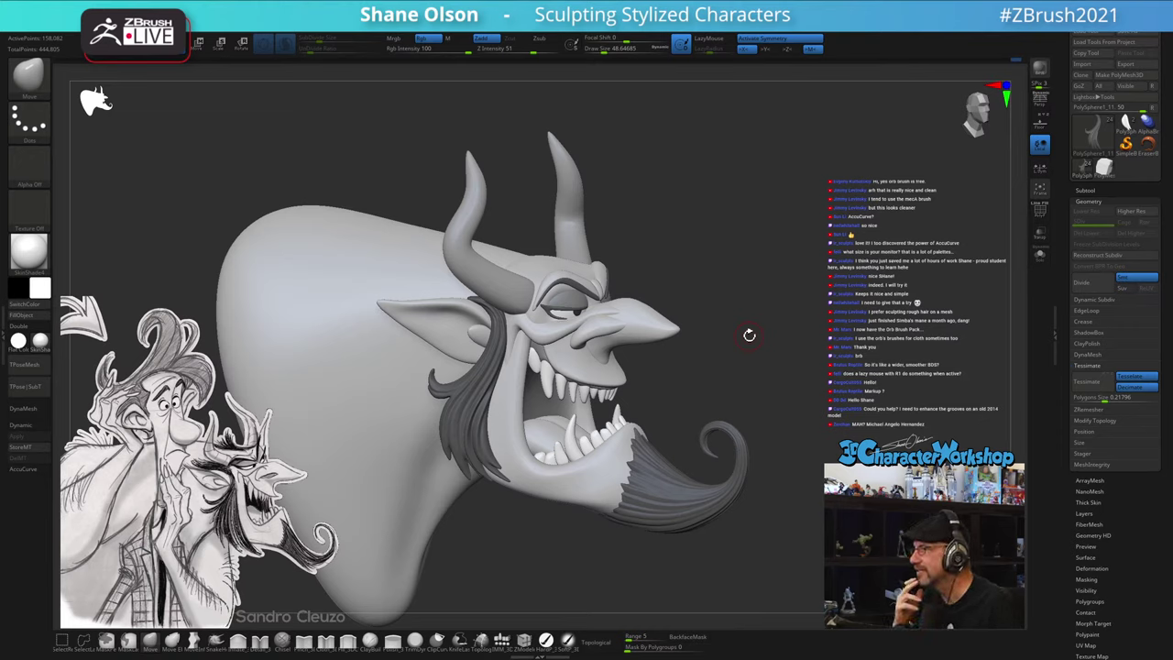
drag(738, 338, 751, 367)
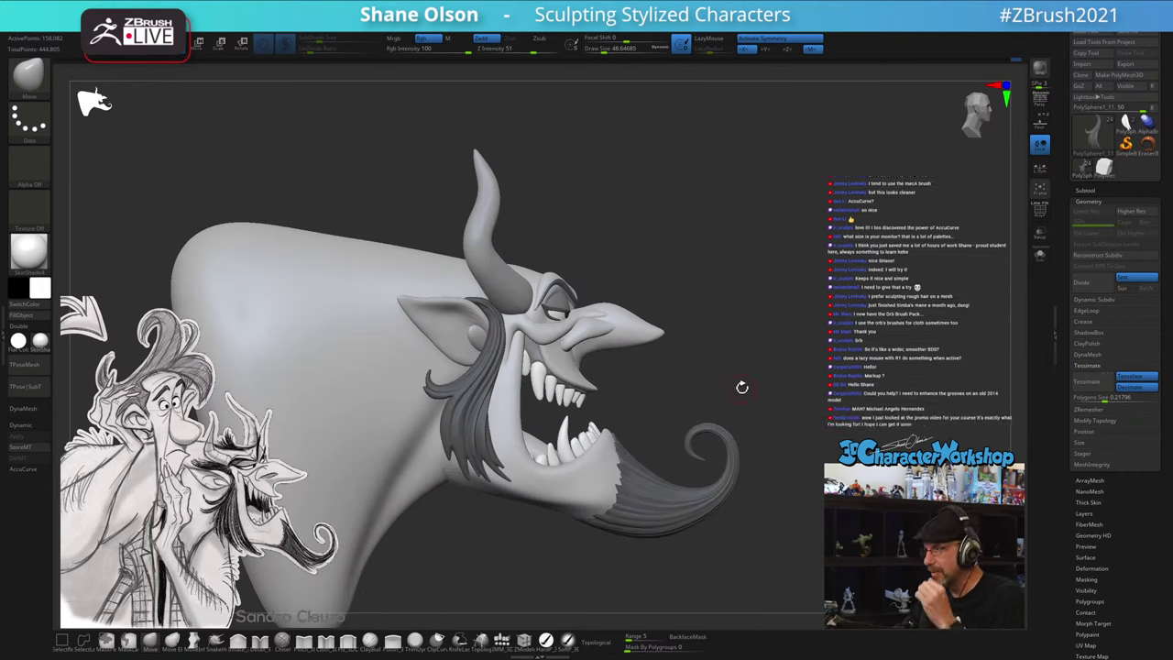
- Pull and smooth the sideburn's upper tip above the ear with the Move brush at a draw size of about 59
key(s)
drag(736, 355, 739, 352)
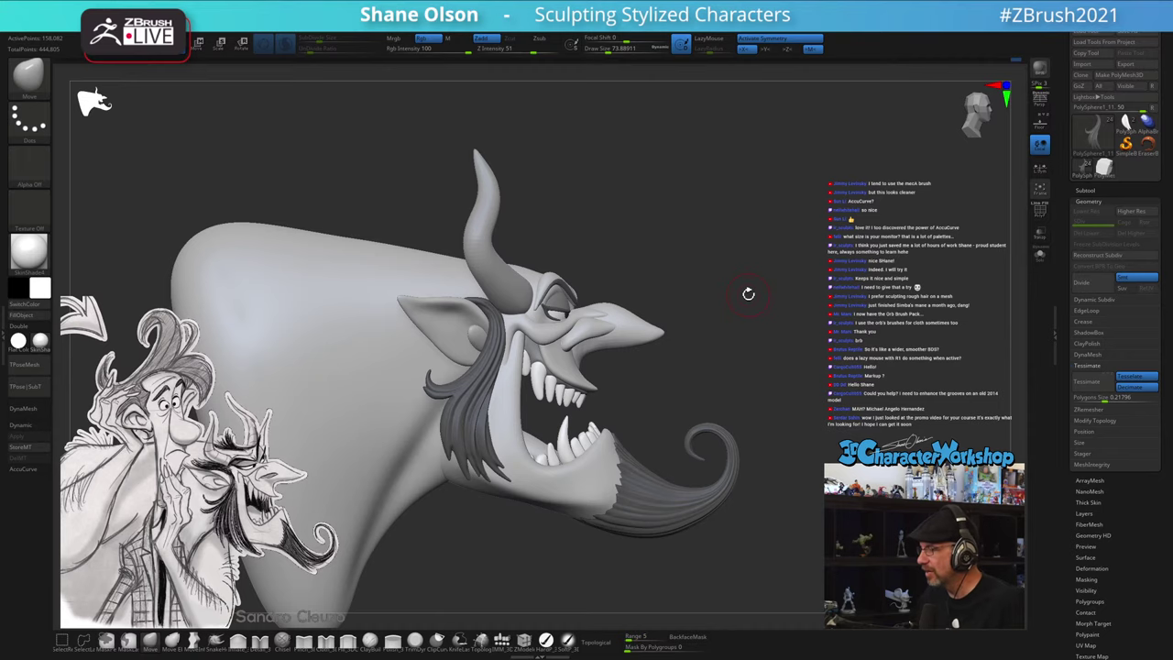
alt+drag(708, 339, 701, 385)
drag(749, 247, 707, 269)
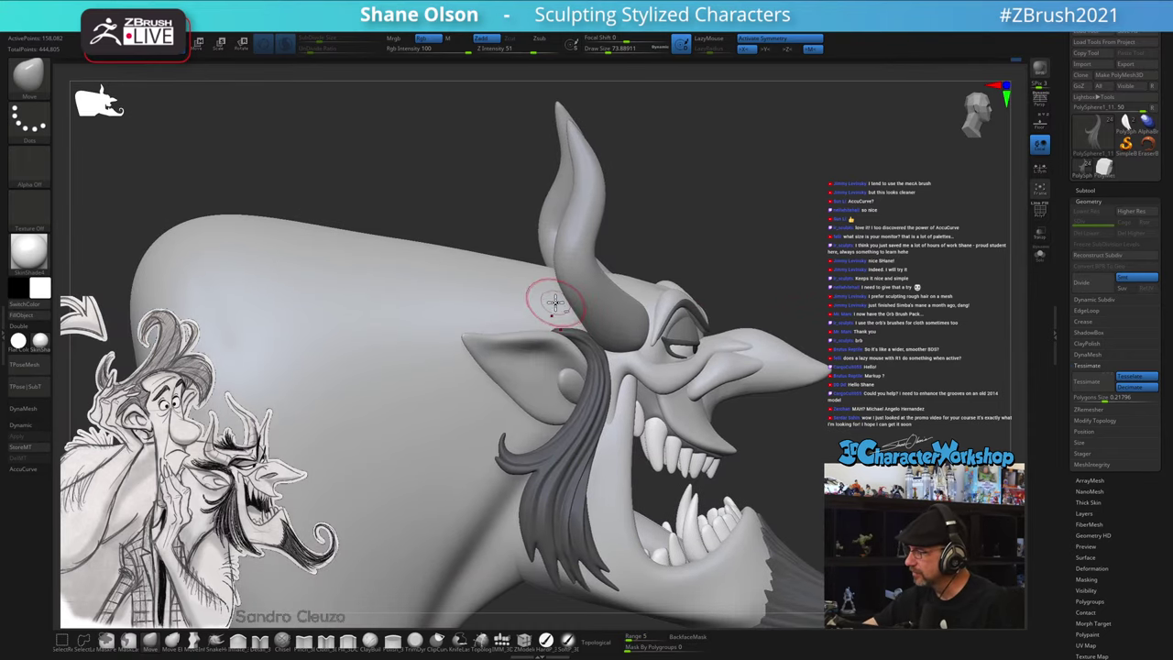
ctrl+right_drag(553, 306, 569, 335)
mouse_move(557, 338)
shift+mouse_down()
mouse_move(569, 335)
mouse_move(555, 317)
mouse_move(568, 321)
mouse_move(553, 318)
shift+mouse_up()
key(s)
drag(548, 332, 542, 334)
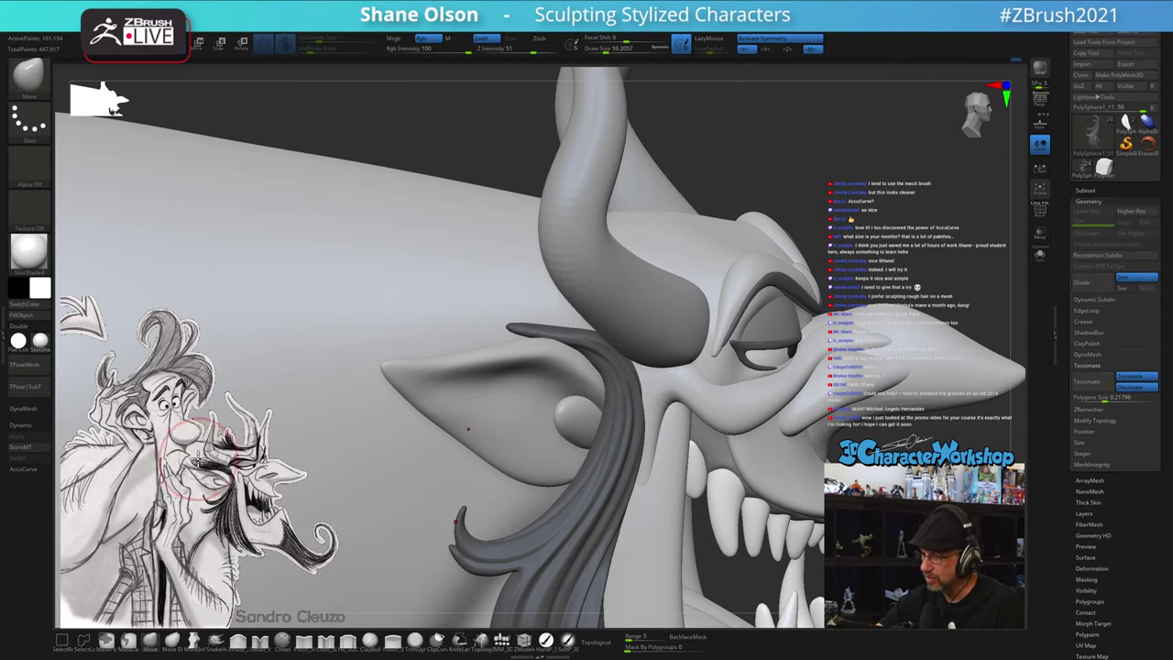
- Thicken the sideburn tip above the ear with the Inflate brush and adjust its shape from above with the Move brush
click(240, 641)
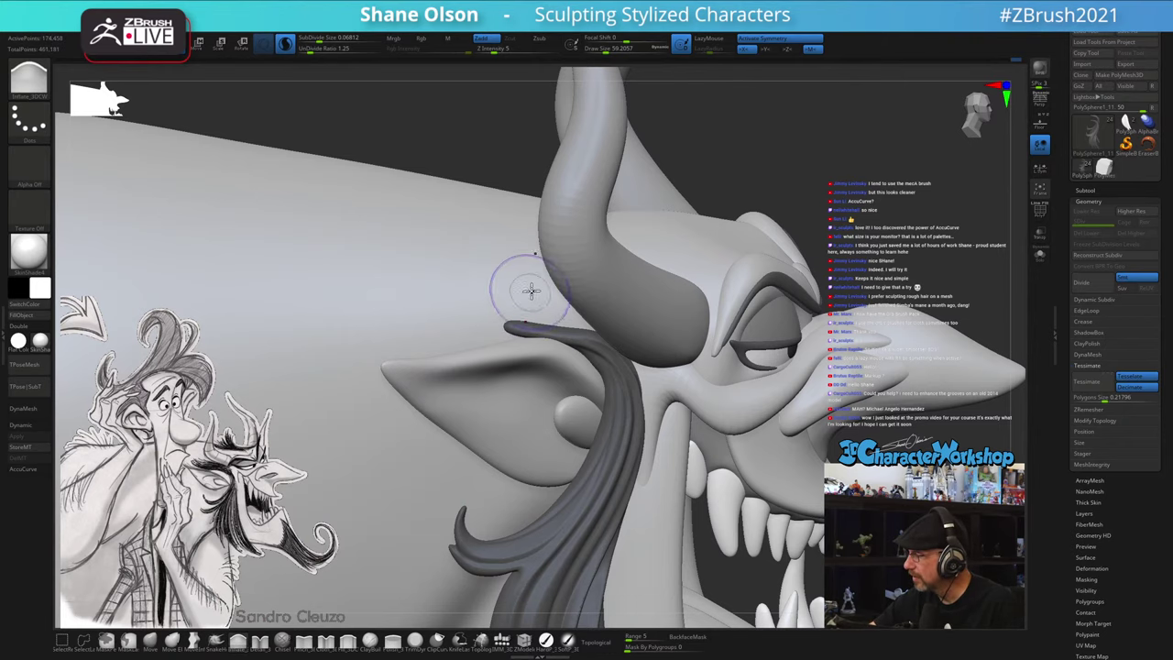
right_drag(531, 291, 541, 320)
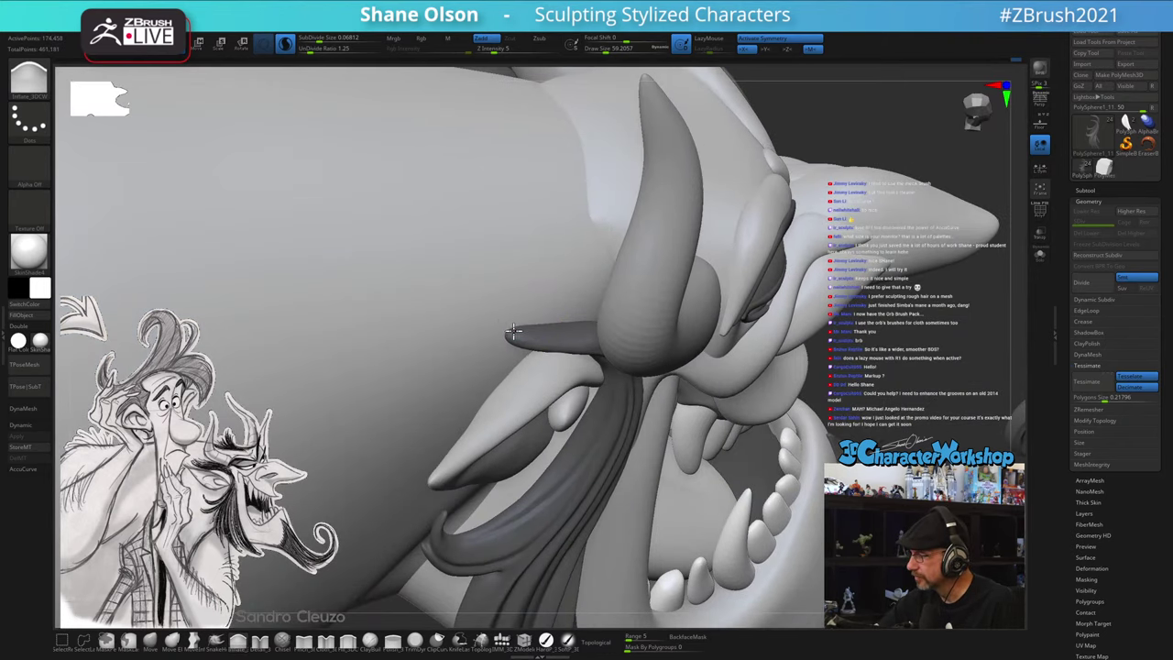
click(150, 640)
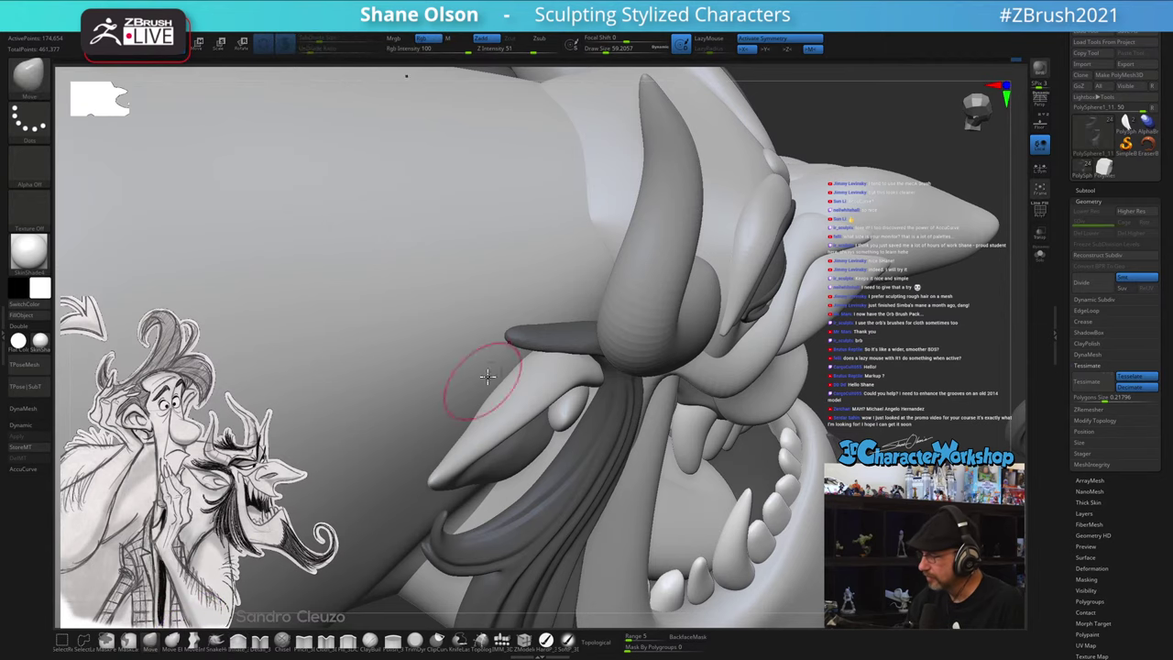
mouse_move(486, 376)
right_down()
mouse_move(519, 282)
mouse_move(490, 283)
right_up()
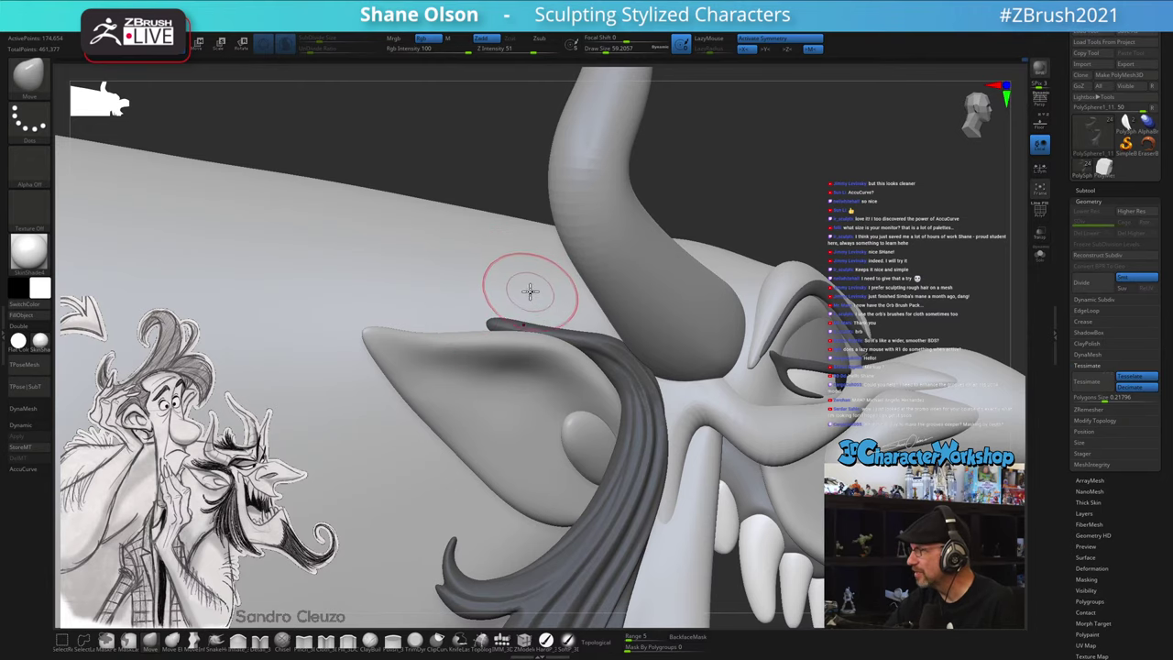
- Curve the sideburn tip above the ear with the Move brush at draw sizes of about 44 and 56, and smooth it
right_drag(522, 292, 524, 287)
key(s)
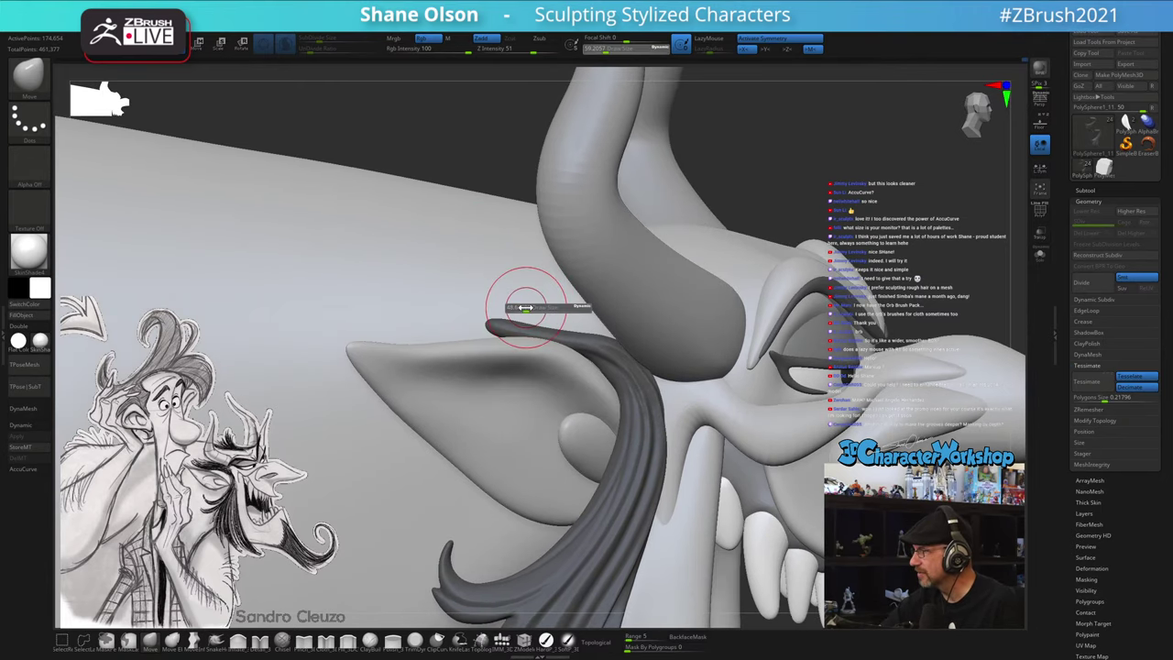
drag(525, 308, 522, 311)
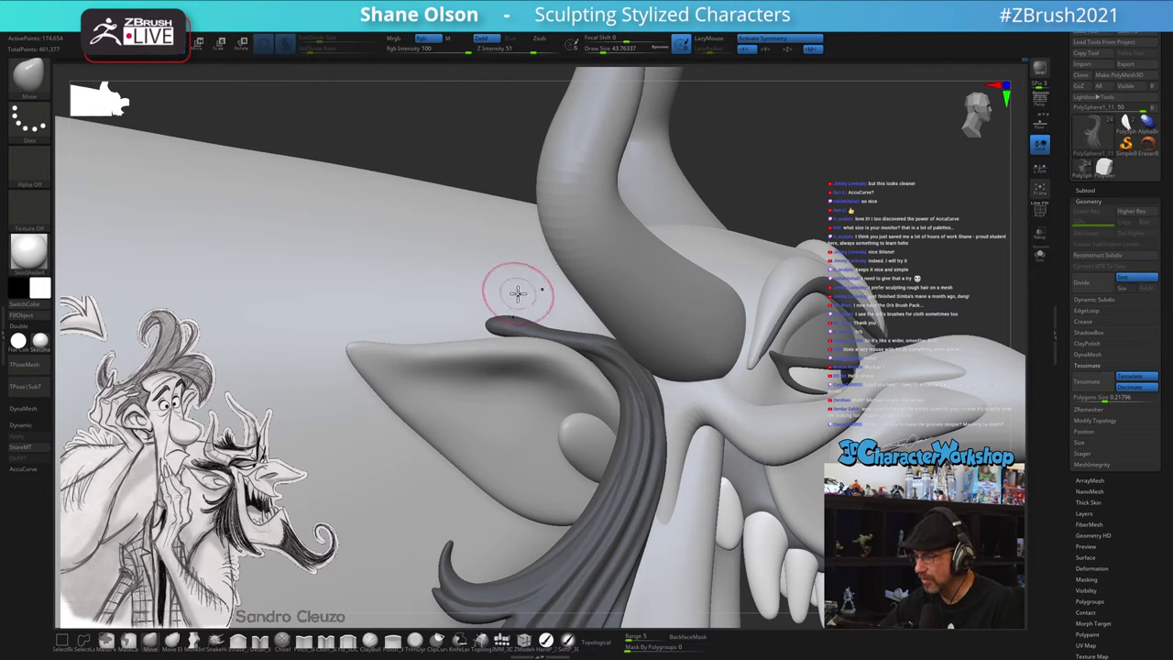
key(bracketright)
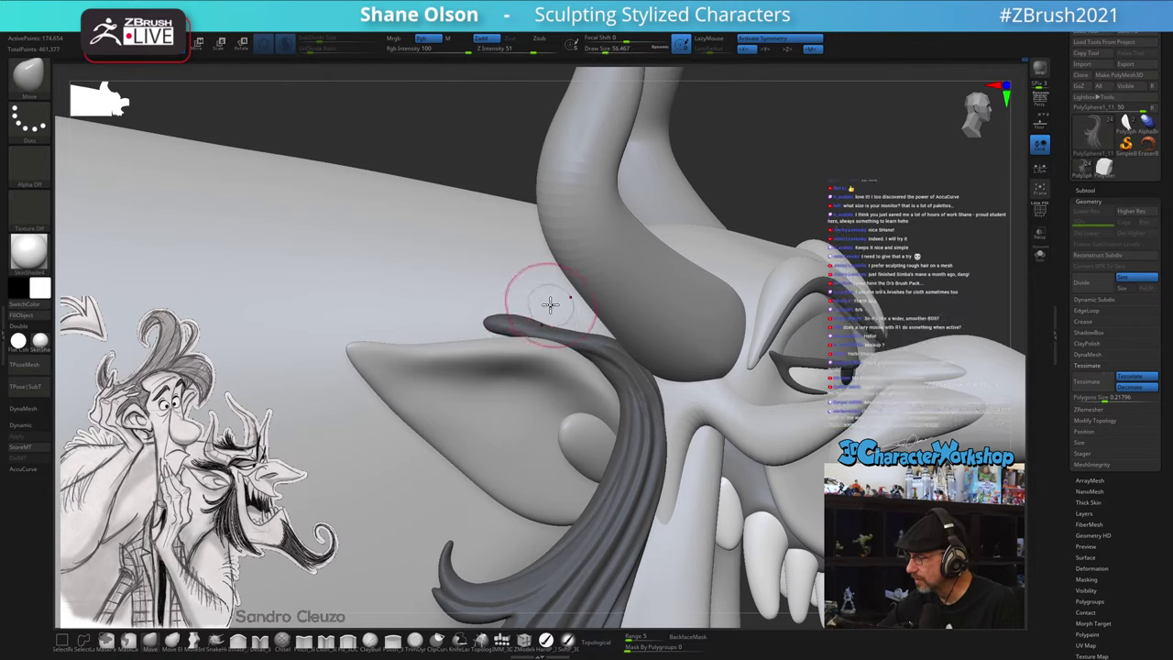
key(shift)
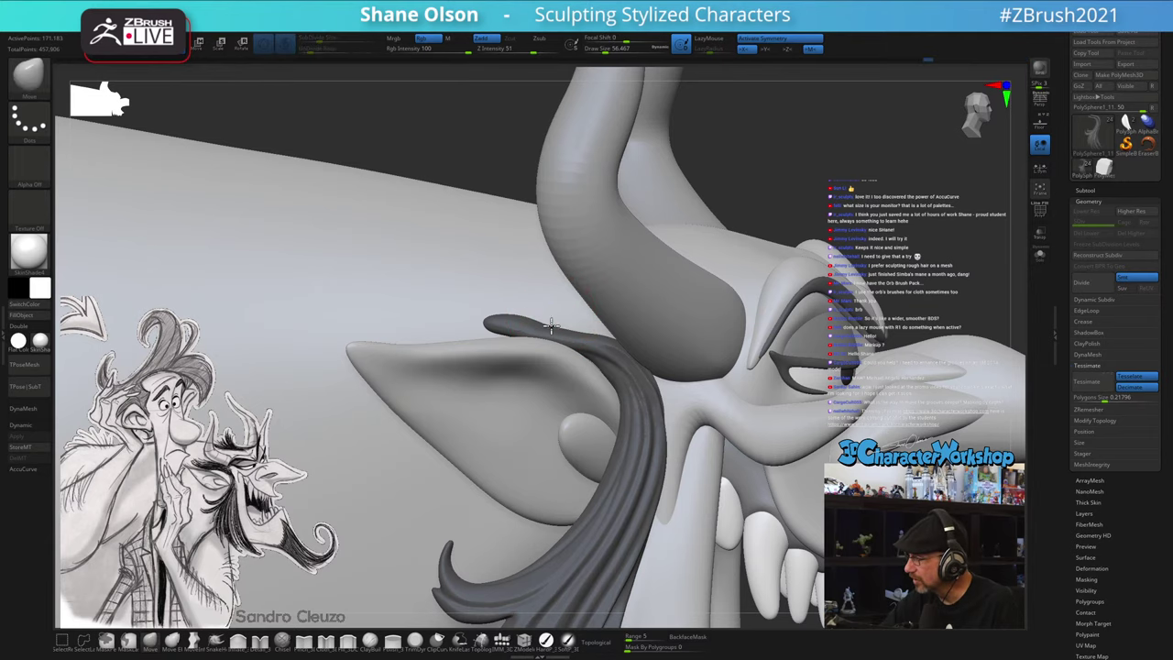
- Push the sideburn's upper tip outward beside the ear from a top view, with the Move brush at a draw size of about 136
drag(553, 315, 557, 311)
mouse_move(557, 312)
right_down()
mouse_move(594, 334)
mouse_move(760, 316)
right_up()
mouse_move(621, 314)
right_down()
mouse_move(631, 424)
mouse_move(608, 405)
right_up()
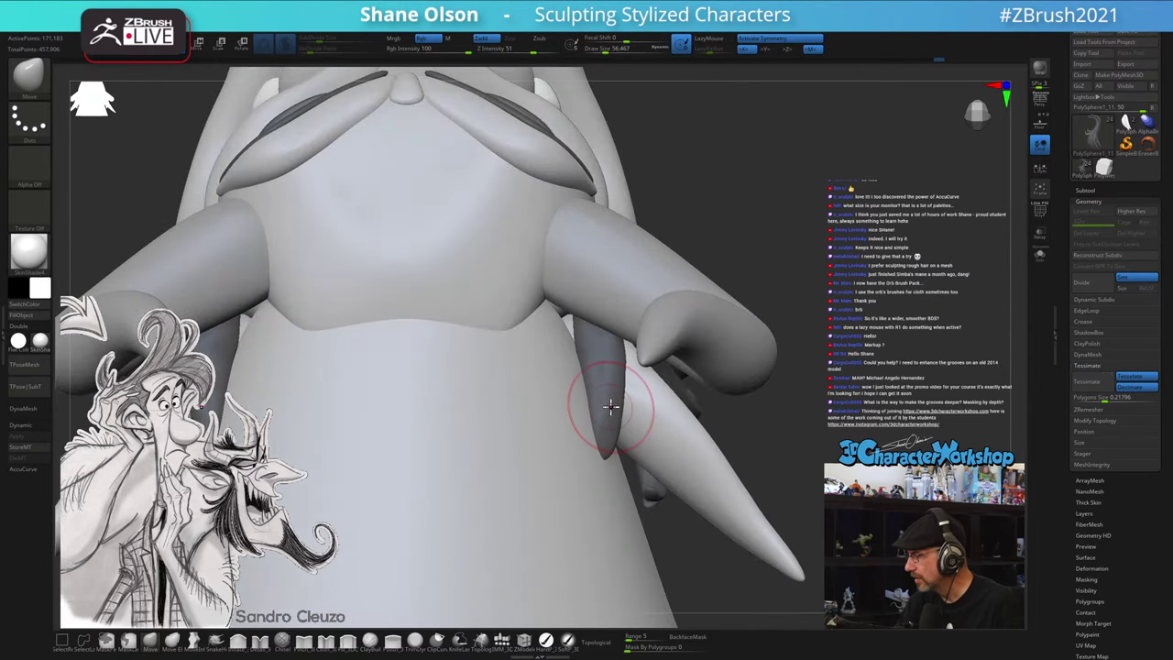
key(s)
drag(613, 407, 641, 406)
drag(589, 319, 587, 323)
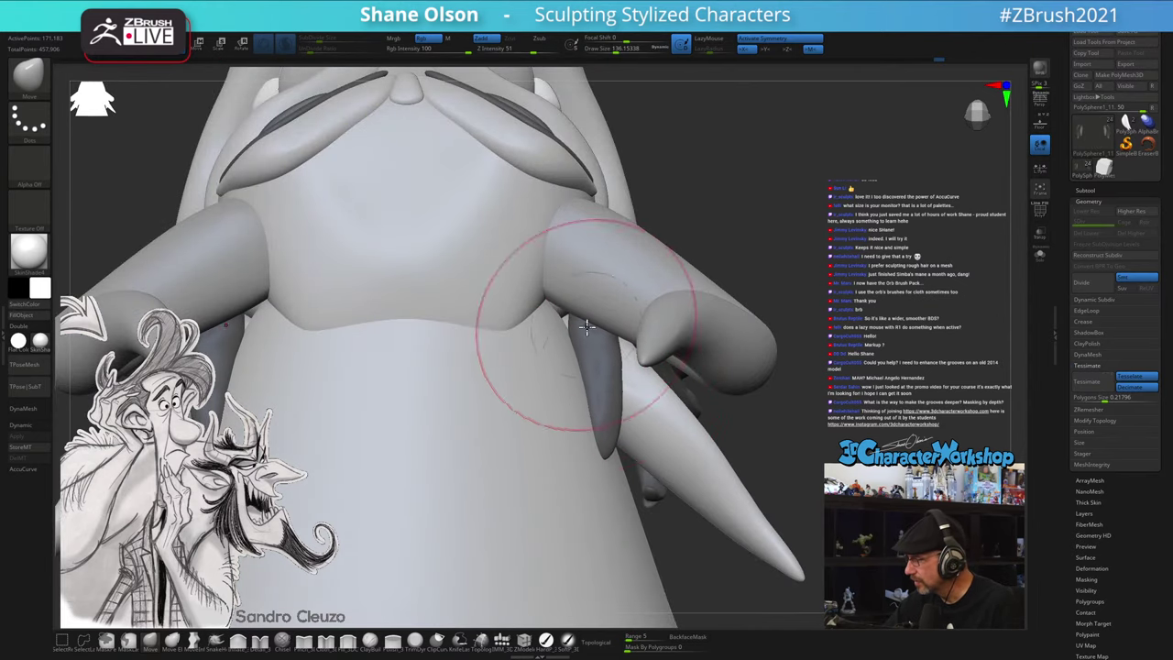
drag(608, 453, 628, 455)
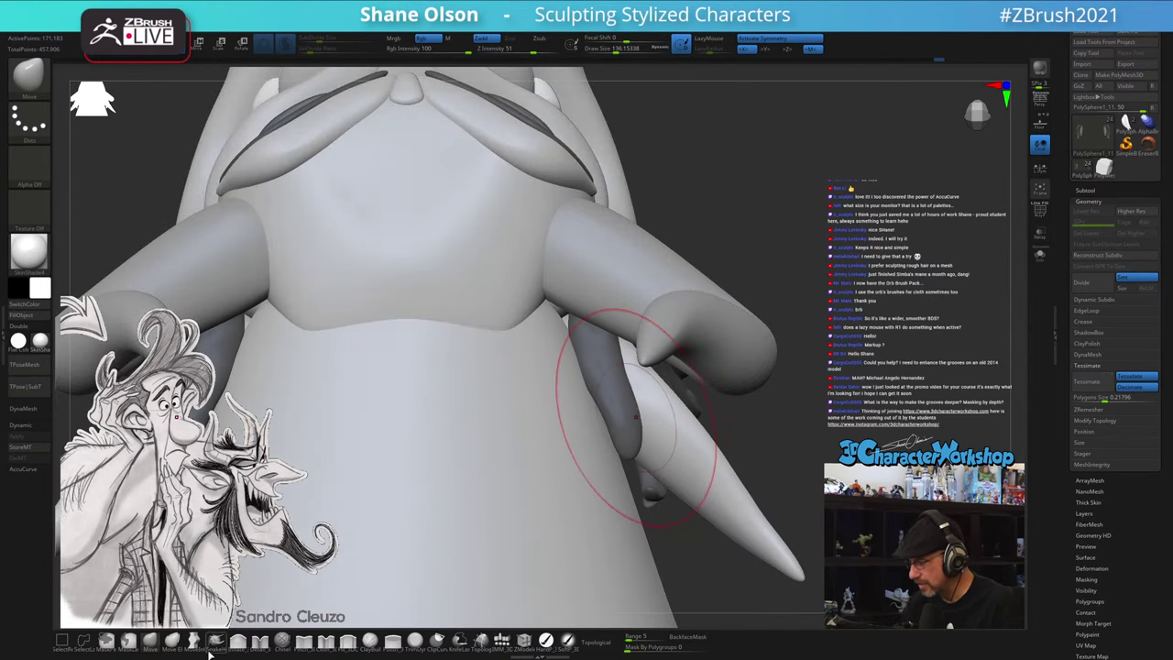
- Enable AccuCurve and reshape the end of the sideburn tip with the Move brush at a draw size of about 113
click(37, 469)
ctrl+right_drag(633, 311, 612, 346)
drag(590, 372, 599, 361)
key(bracketleft)
drag(627, 462, 629, 460)
mouse_move(632, 444)
right_down()
mouse_move(619, 454)
mouse_move(649, 442)
right_up()
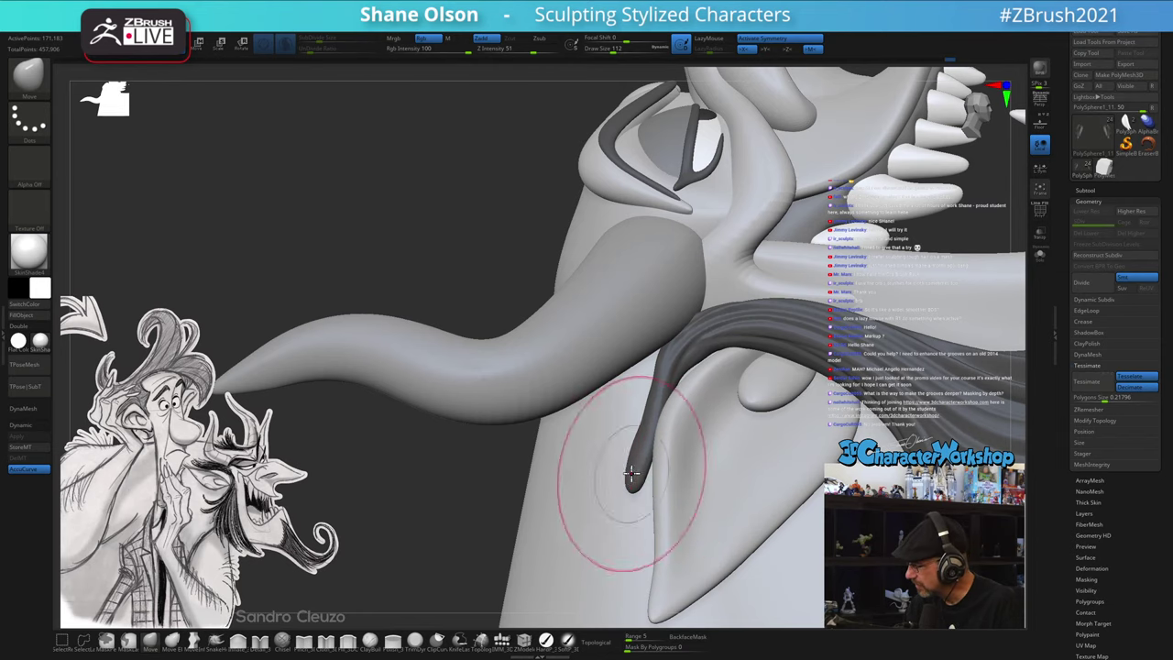
- Refine the sideburn tip's outline above the ear with the Move brush at draw sizes of about 51, 74 and 56, smoothing its edge
right_drag(651, 418, 665, 427)
key(s)
mouse_move(652, 445)
mouse_down()
mouse_move(636, 446)
mouse_move(632, 481)
mouse_up()
key(s)
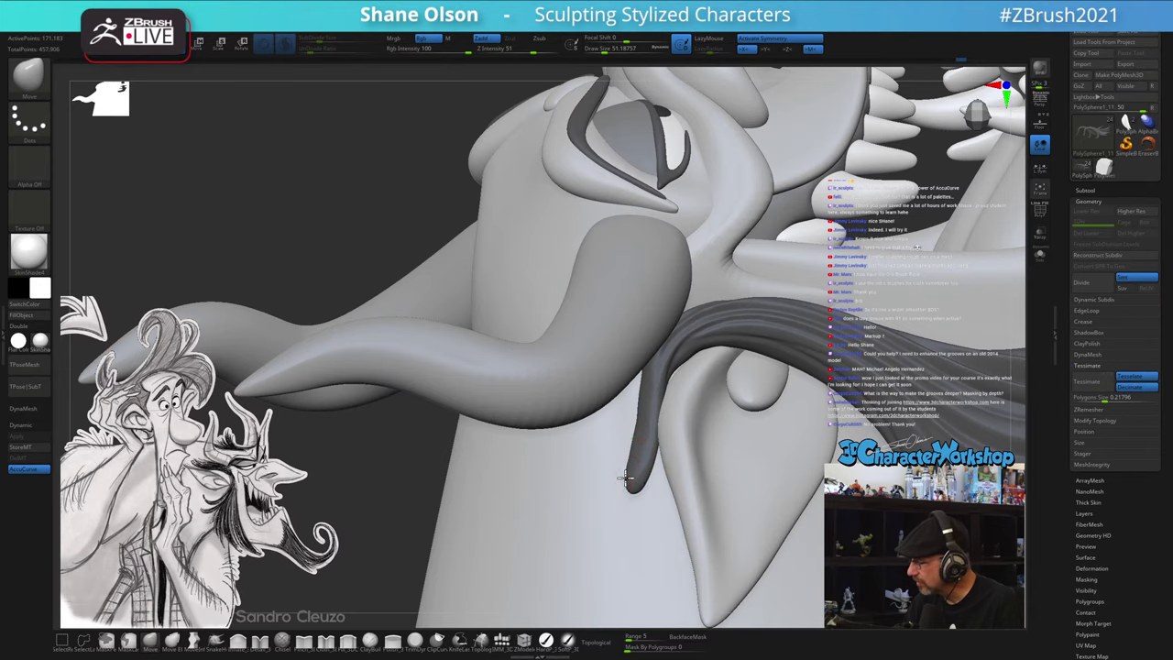
key(bracketright)
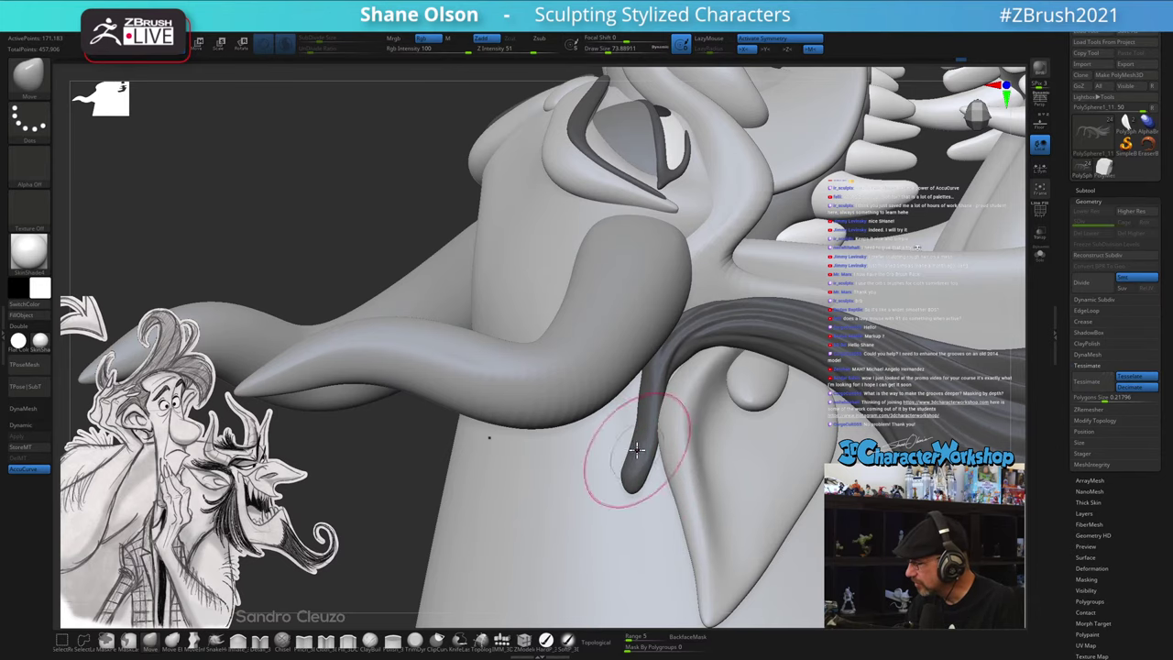
right_drag(658, 444, 657, 428)
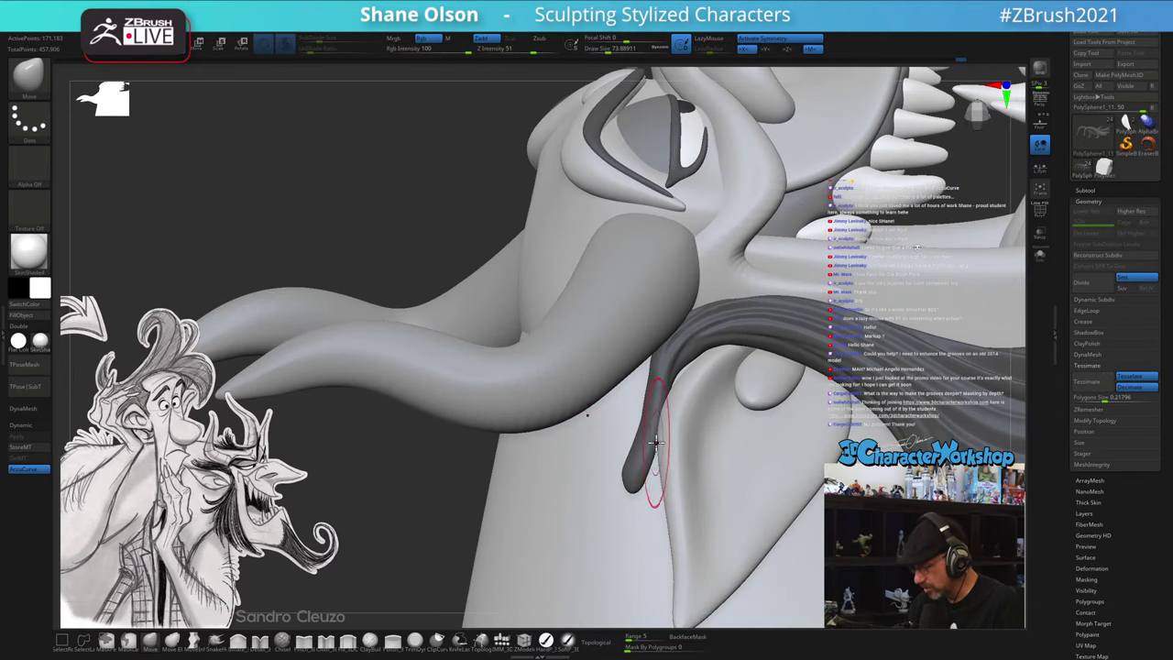
key(shift)
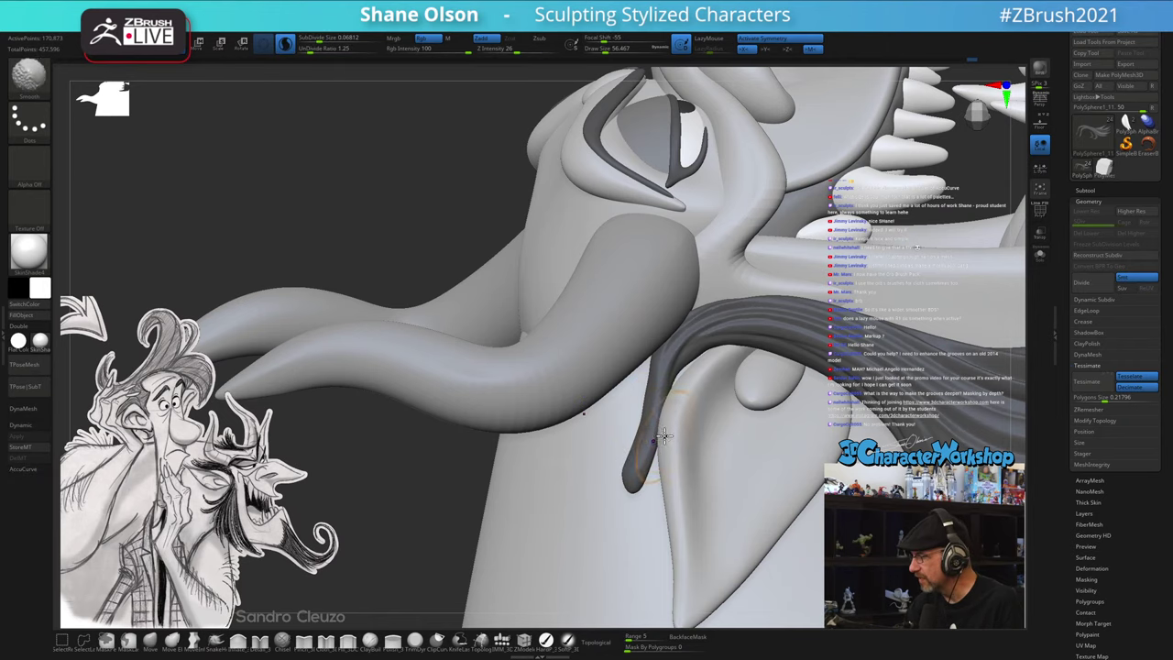
right_drag(663, 437, 653, 485)
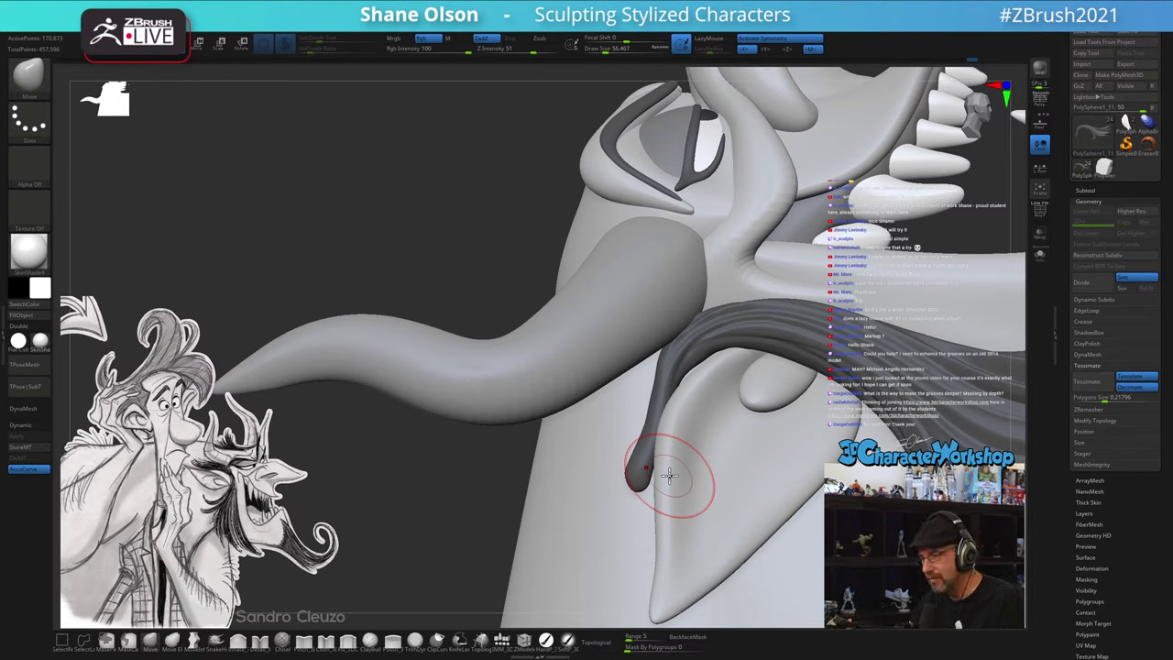
- Smooth the narrow stretch above the sideburn's end and adjust the tip with the Move brush at a draw size of about 44
key(shift)
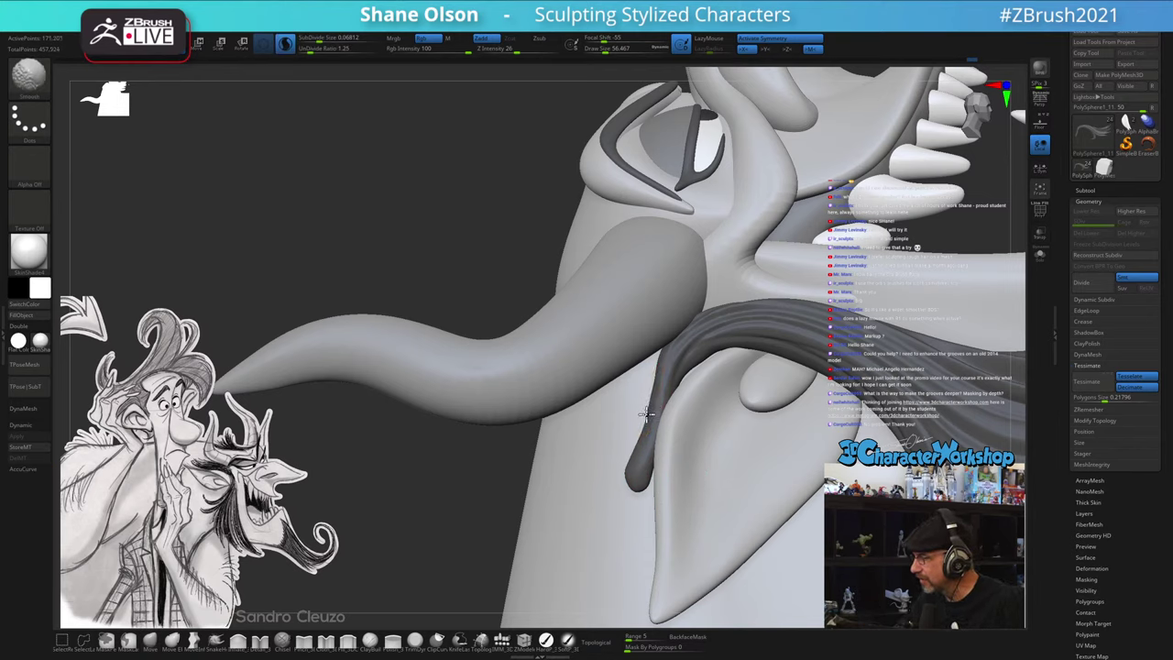
shift+drag(649, 409, 654, 402)
mouse_move(662, 418)
right_down()
mouse_move(696, 461)
mouse_move(666, 472)
right_up()
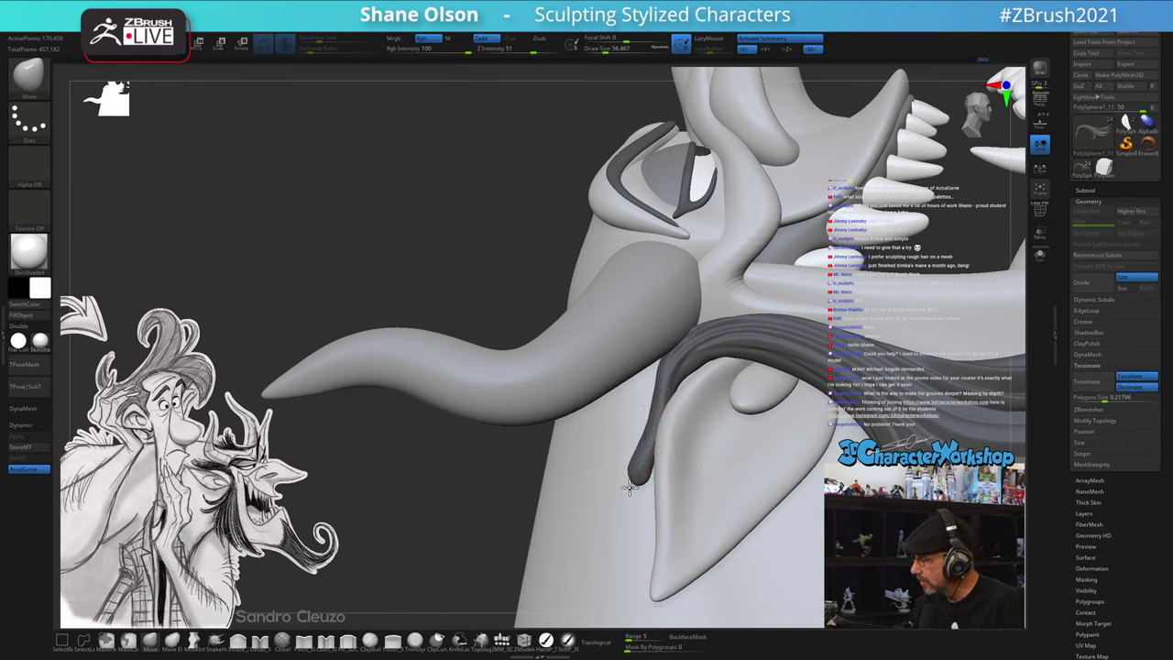
key(s)
drag(632, 474, 628, 466)
key(s)
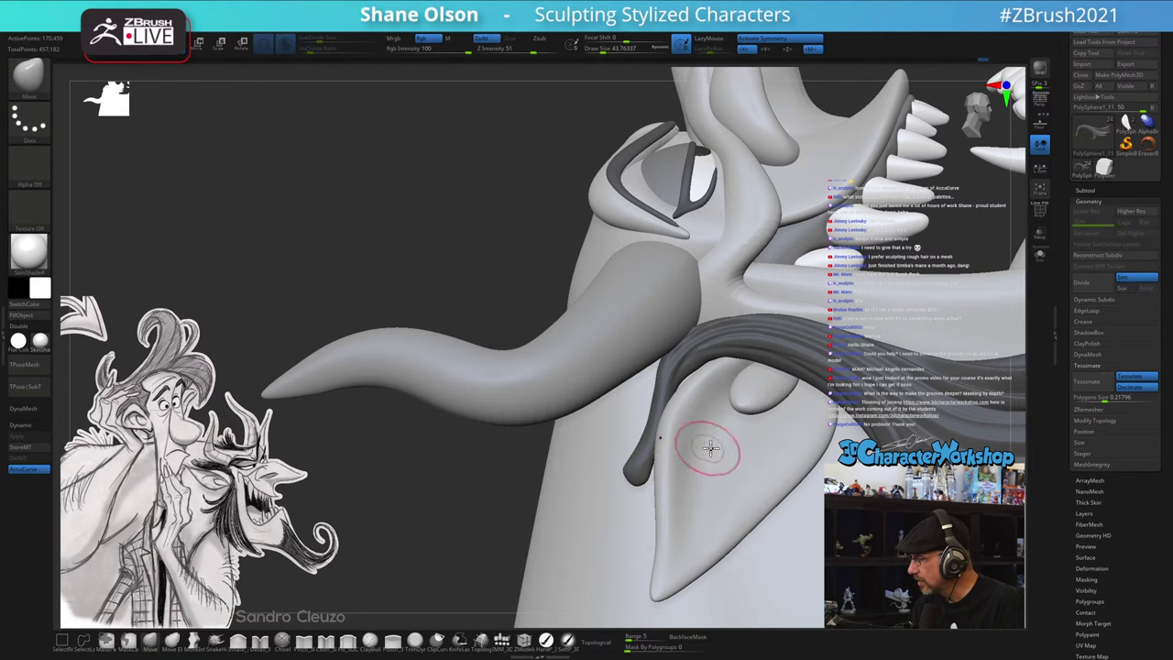
- Isolate the sideburn in Solo mode and set the Move brush's draw size to about 68
click(1039, 258)
mouse_move(759, 483)
mouse_down()
mouse_move(717, 445)
mouse_move(656, 472)
mouse_move(606, 466)
mouse_move(668, 518)
mouse_move(704, 489)
mouse_move(682, 471)
mouse_up()
click(152, 640)
key(s)
key(s)
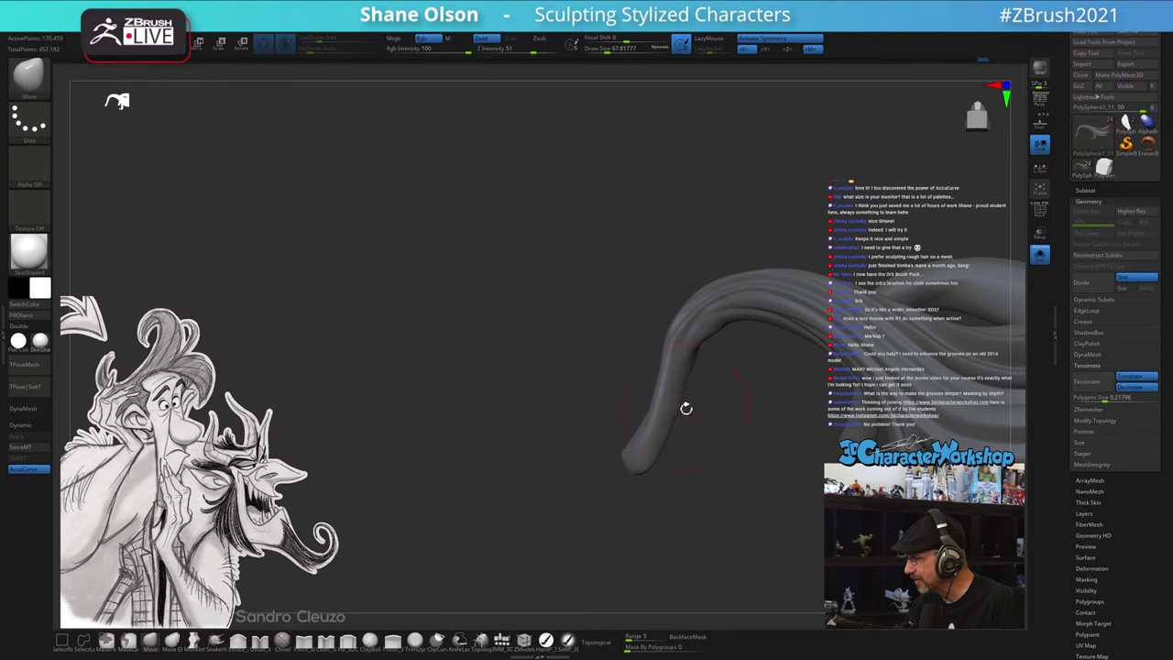
drag(686, 409, 664, 436)
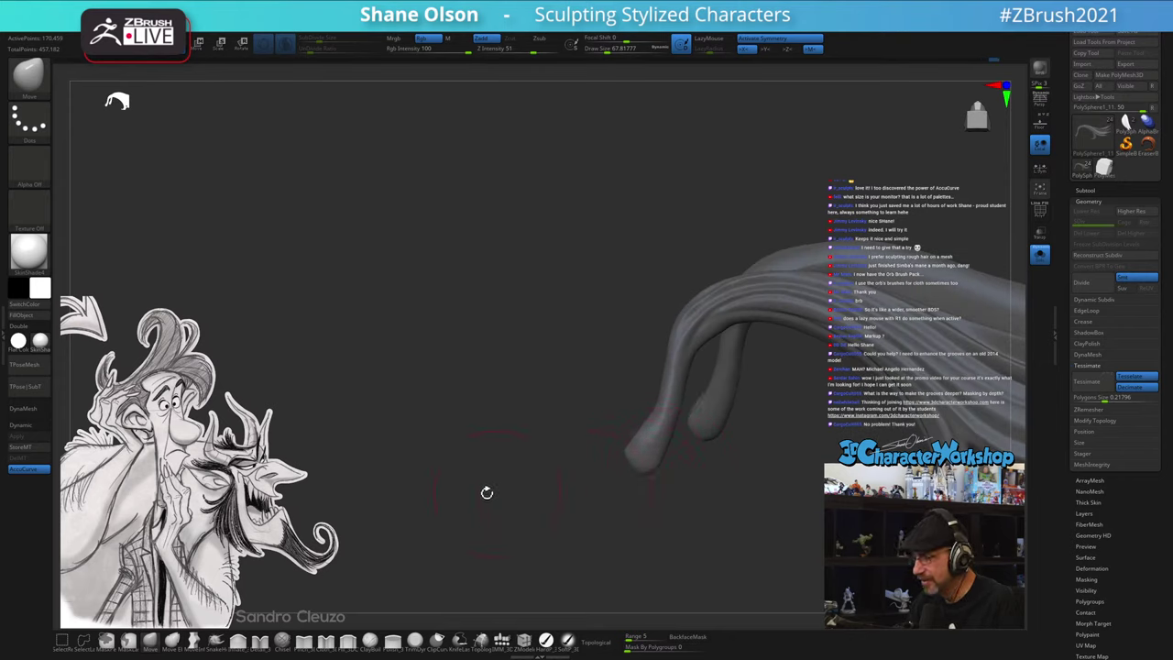
- Turn off AccuCurve, then widen and smooth the sideburn's rounded tip with the Move brush
click(30, 471)
mouse_move(664, 469)
mouse_down()
mouse_move(672, 479)
mouse_move(634, 454)
mouse_up()
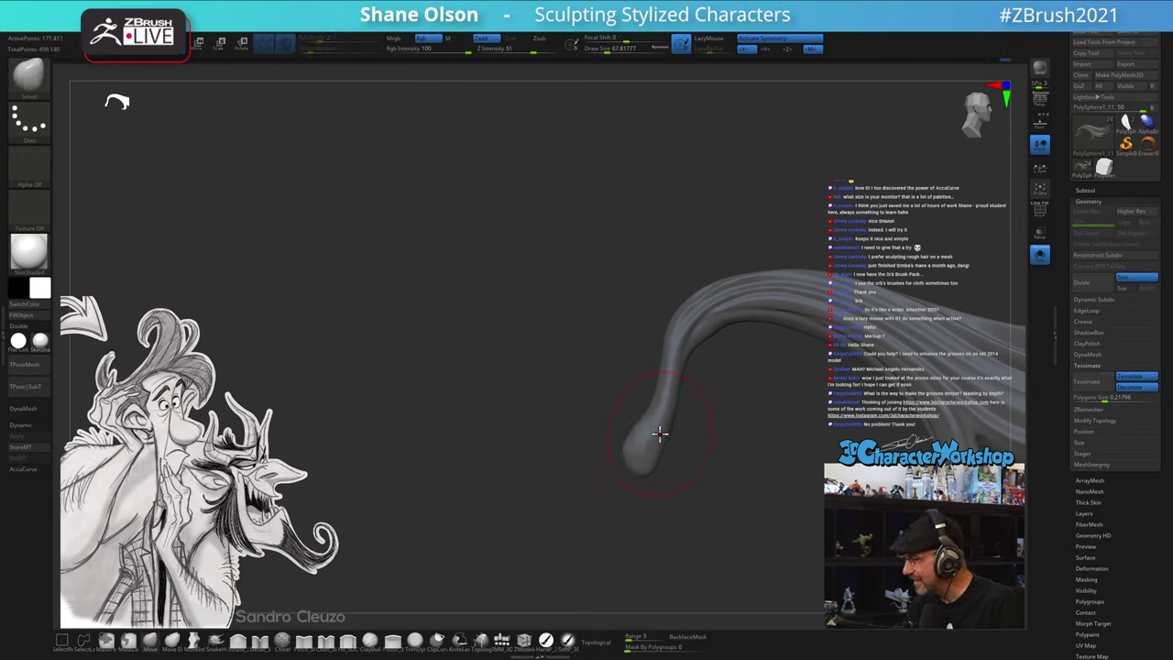
mouse_move(670, 467)
shift+mouse_down()
mouse_move(691, 468)
mouse_move(663, 456)
shift+mouse_up()
drag(707, 515, 747, 511)
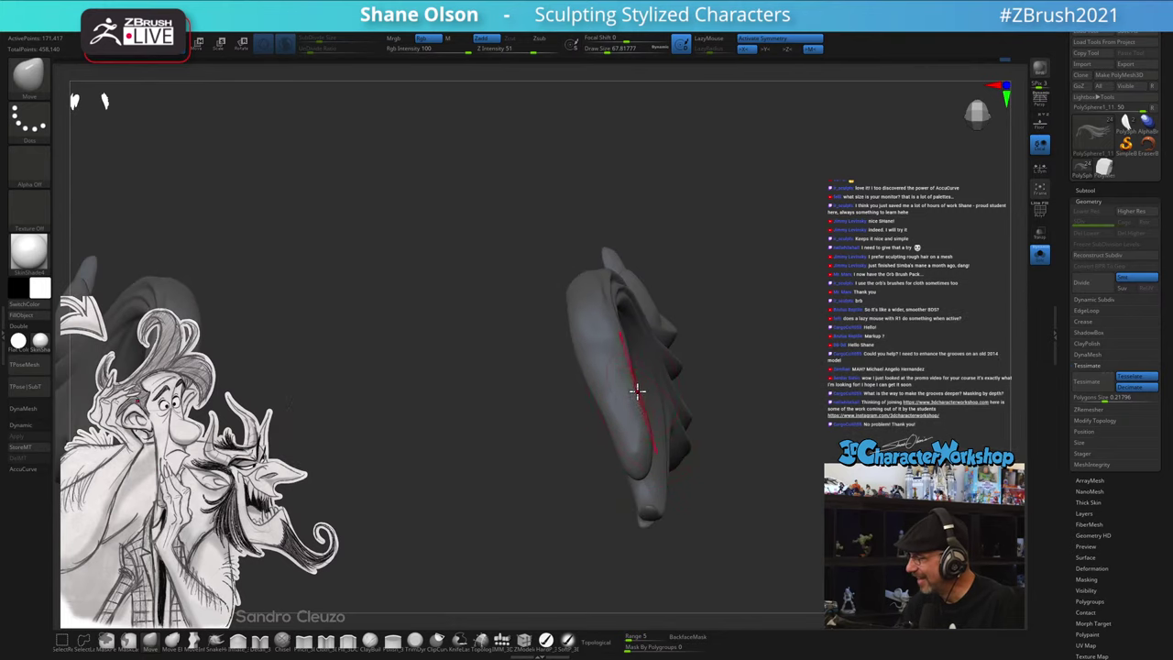
mouse_move(638, 353)
mouse_down()
mouse_move(608, 375)
mouse_move(633, 445)
mouse_move(555, 457)
mouse_up()
- Smooth the sideburn's rounded tip and narrow neck at a draw size of about 51, raising the Smooth intensity to 99
key(s)
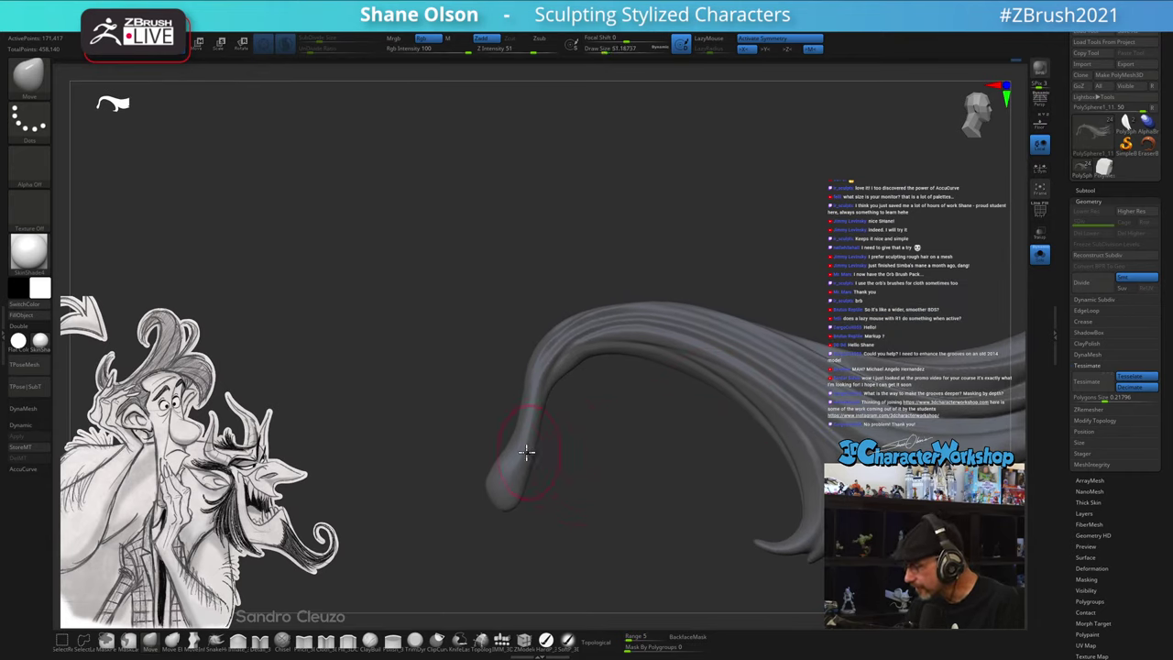
key(shift)
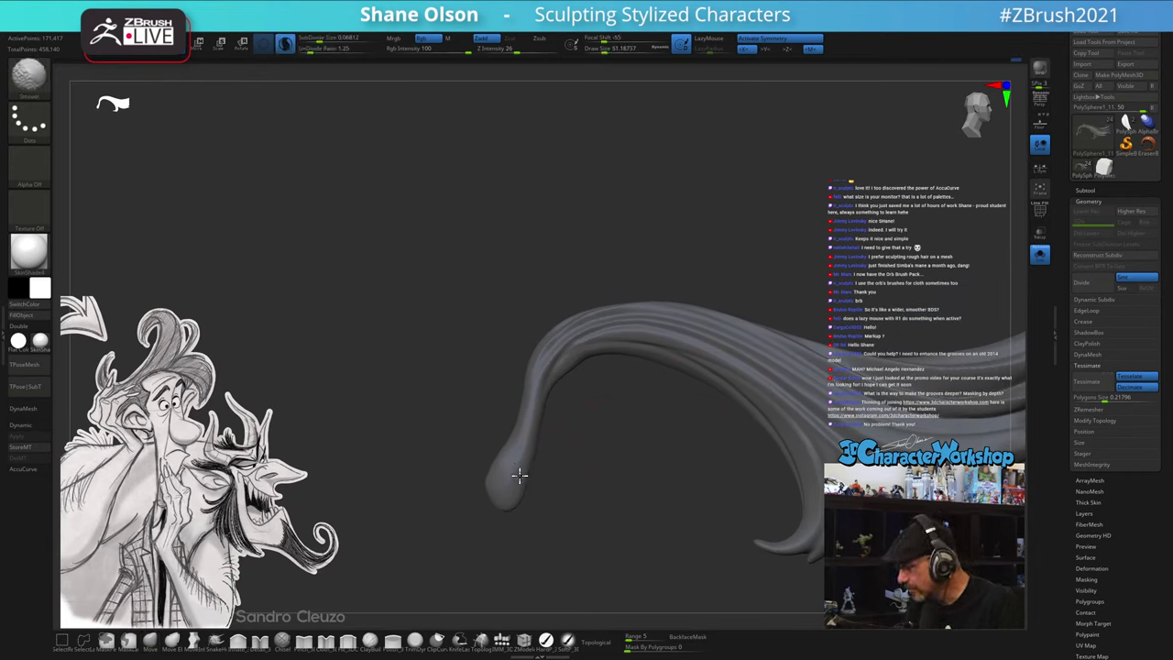
shift+drag(495, 488, 516, 451)
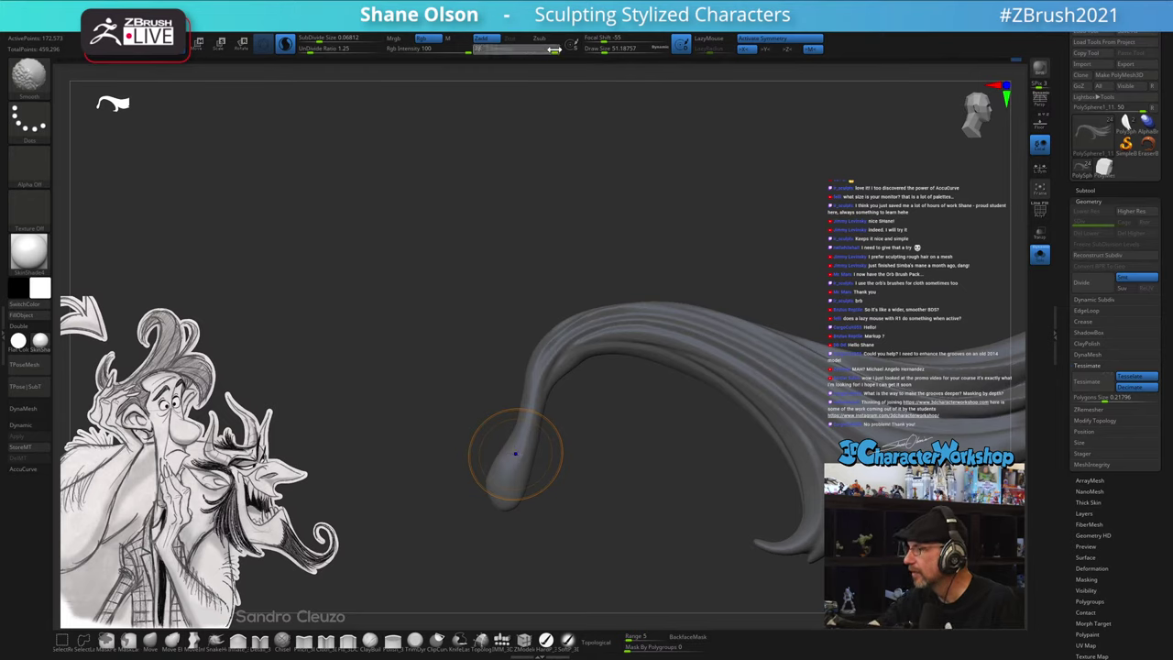
alt+drag(593, 468, 610, 447)
key(shift)
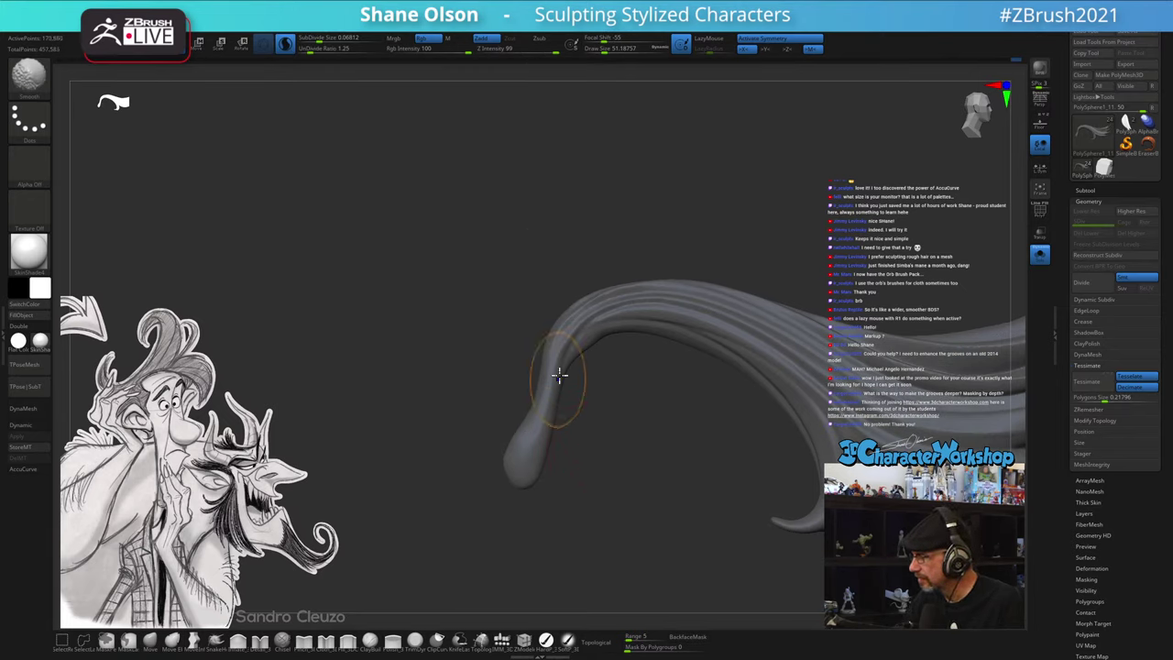
mouse_move(613, 402)
mouse_down()
mouse_move(627, 404)
mouse_move(549, 342)
mouse_move(601, 369)
mouse_move(588, 348)
mouse_up()
- Adjust the inner bend of the sideburn's arch with the Move brush at a draw size of about 44
key(s)
key(s)
key(s)
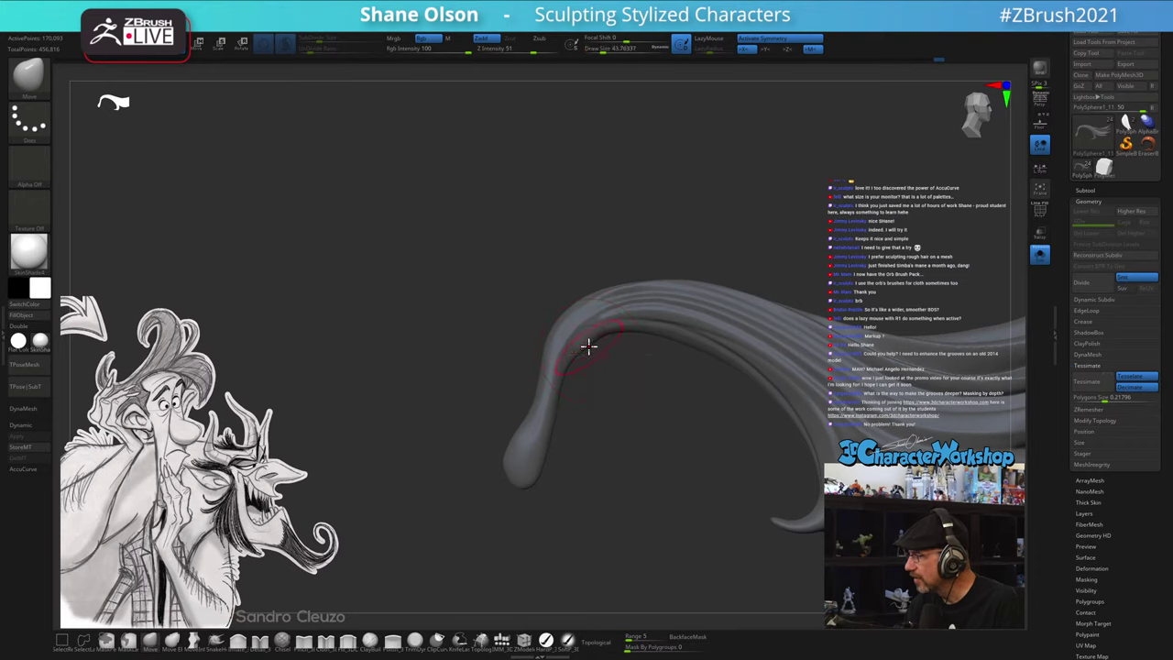
mouse_move(590, 490)
mouse_down()
mouse_move(565, 555)
mouse_move(580, 485)
mouse_up()
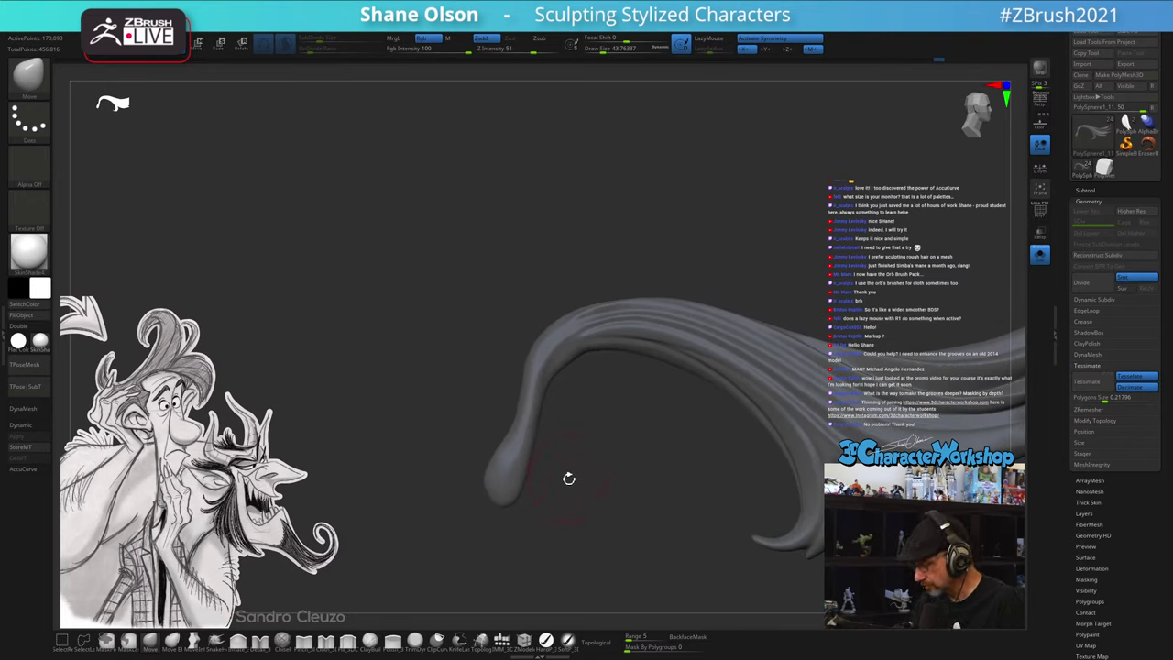
- Choose the Orb_Cracks brush and switch to the white PolySphere hair piece with the forked end
key(b)
key(o)
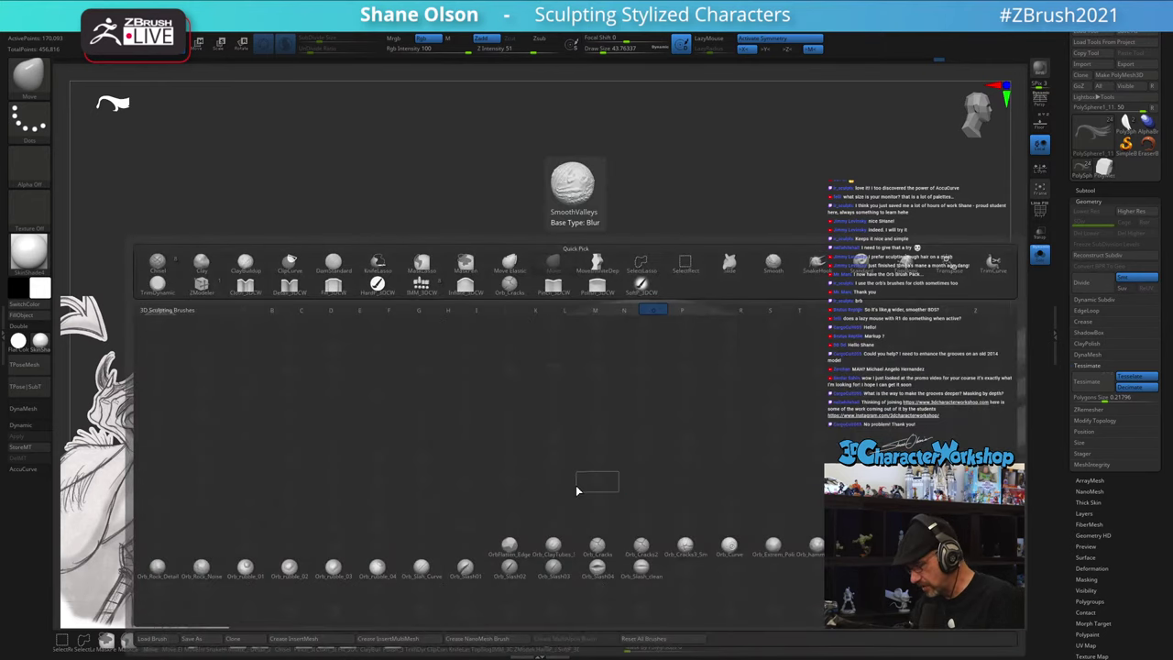
click(645, 553)
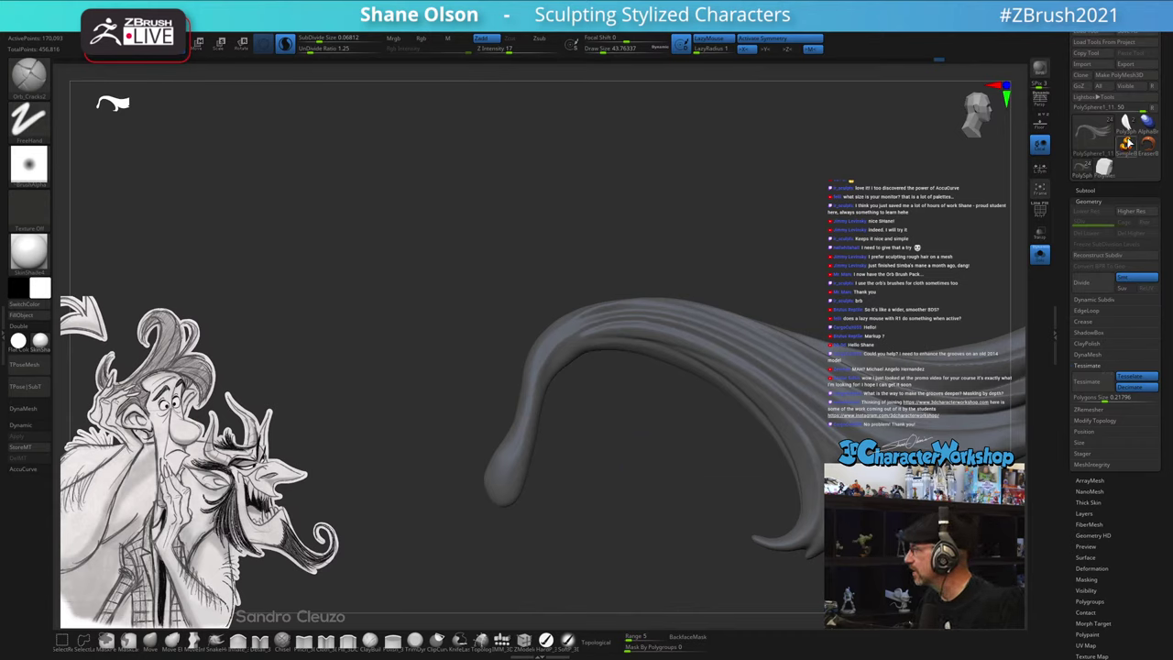
click(1125, 130)
alt+drag(754, 290, 393, 568)
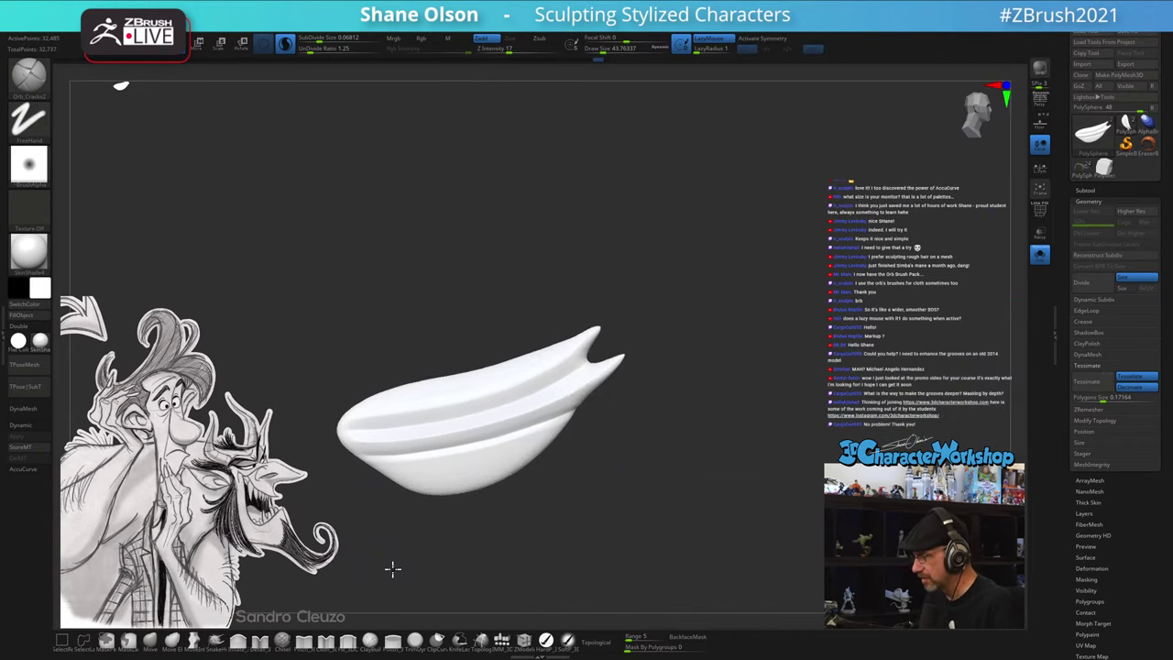
- Stand the hair piece upright, roll its undo history back to the plain ungrooved form, and apply the grey zbro material
drag(764, 393, 598, 59)
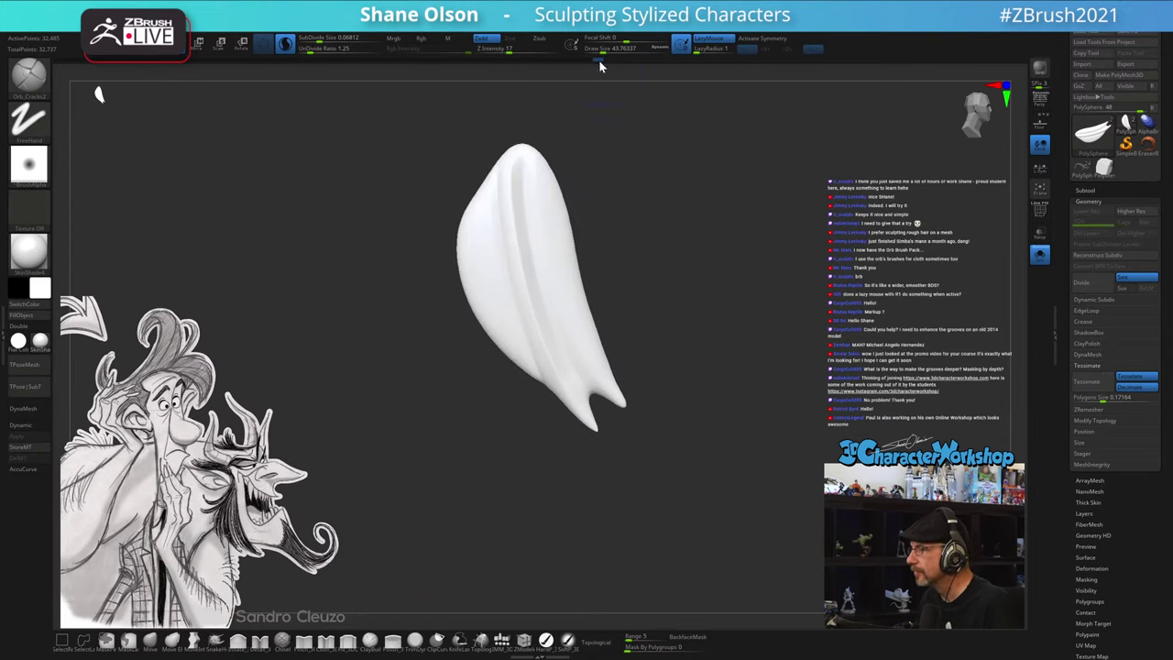
mouse_move(352, 73)
mouse_down()
mouse_move(333, 74)
mouse_move(362, 73)
mouse_up()
click(39, 340)
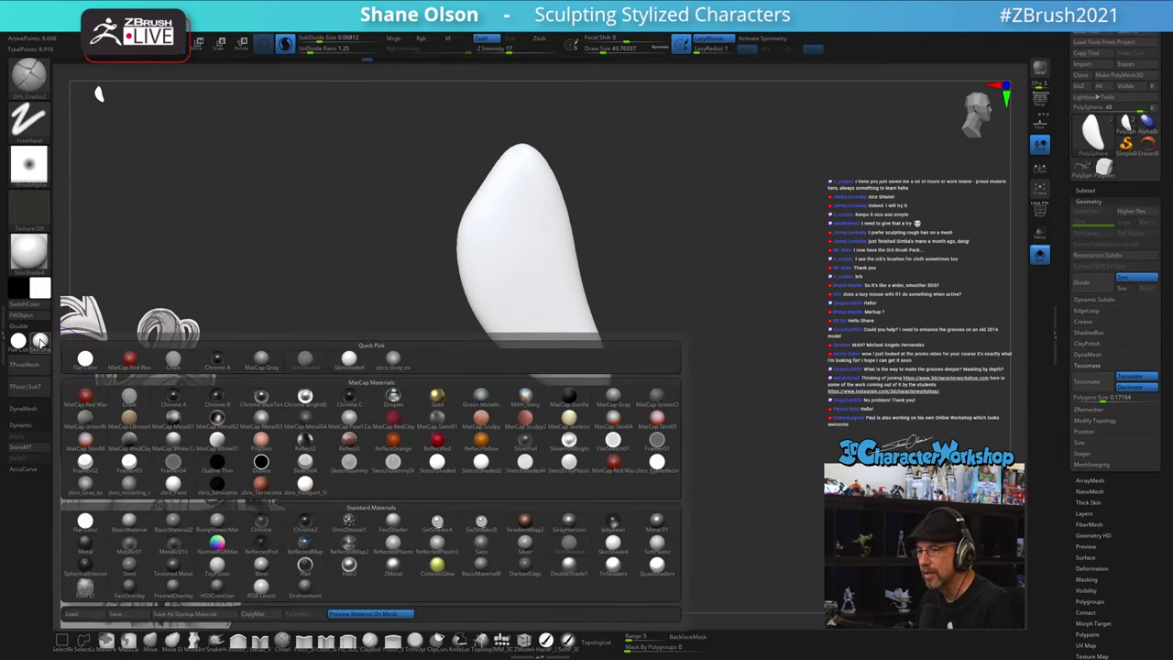
click(393, 360)
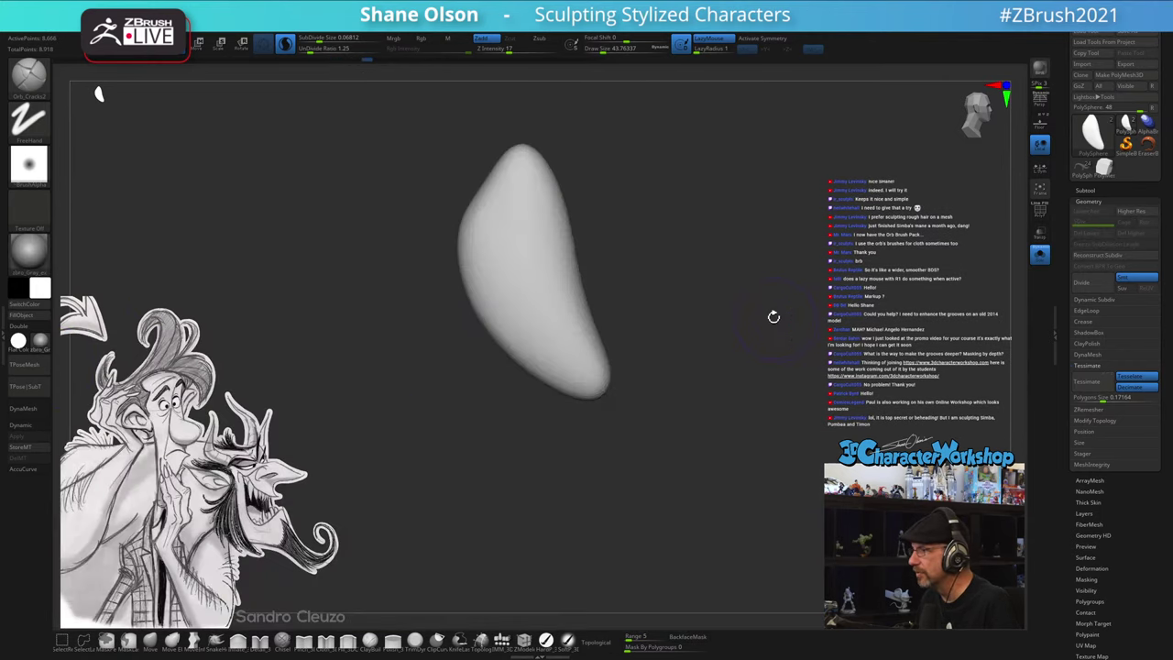
- Display the polyframe on the plain hair form and Tessimate it at a polygon size of 0.07299
mouse_move(772, 317)
mouse_down()
mouse_move(790, 321)
mouse_move(787, 349)
mouse_move(772, 340)
mouse_move(775, 315)
mouse_move(785, 329)
mouse_up()
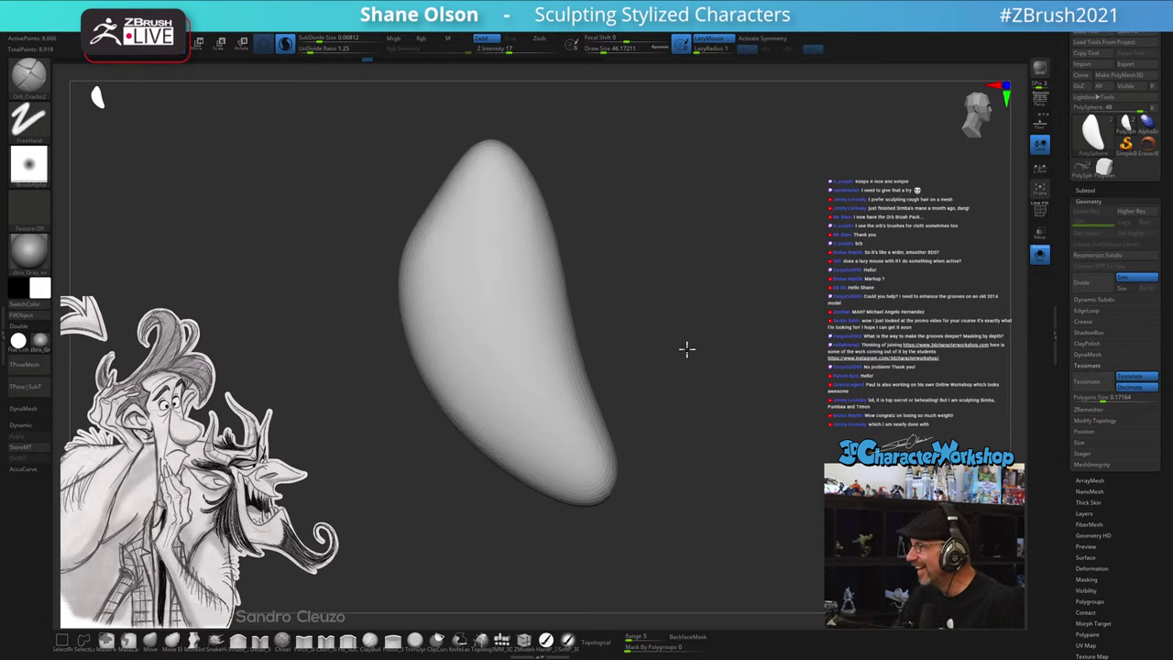
drag(687, 348, 713, 413)
mouse_move(730, 373)
mouse_down()
mouse_move(718, 377)
mouse_move(730, 374)
mouse_move(736, 393)
mouse_up()
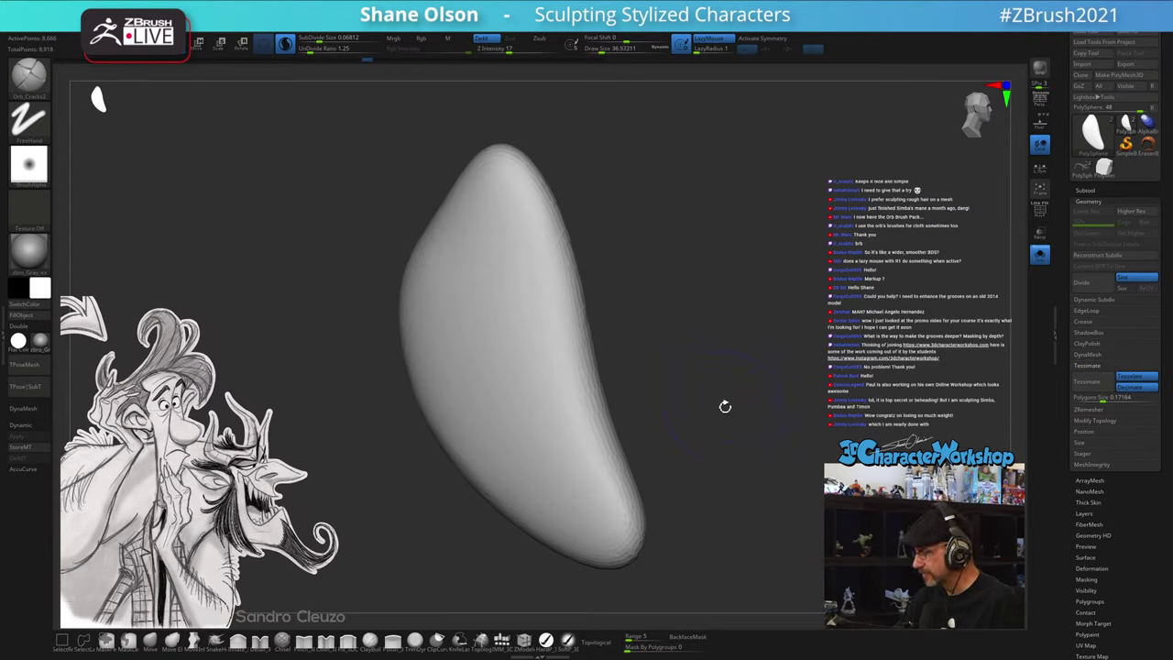
key(shift+f)
key(shift+f)
key(s)
drag(730, 406, 732, 407)
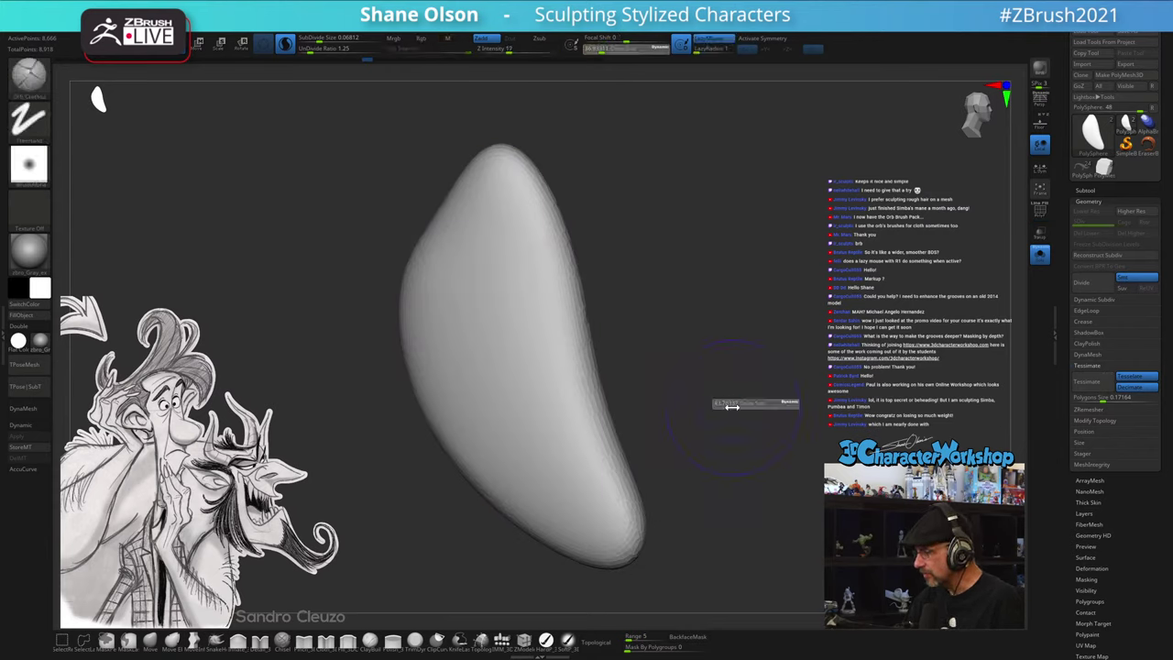
key(shift+f)
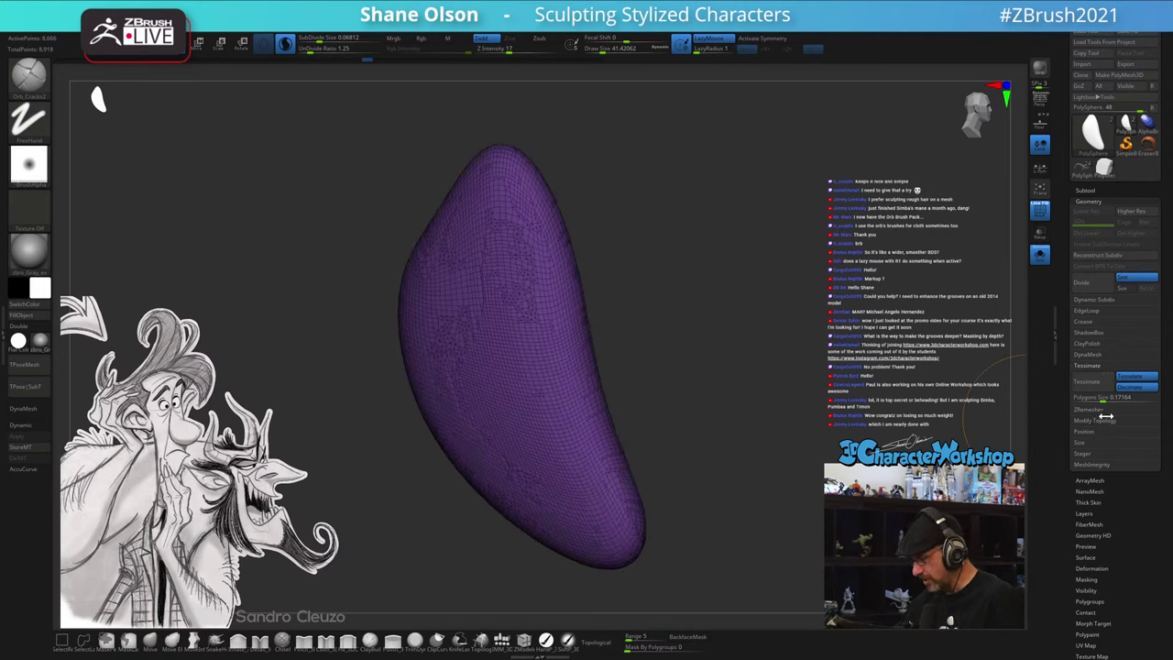
drag(1100, 401, 1094, 399)
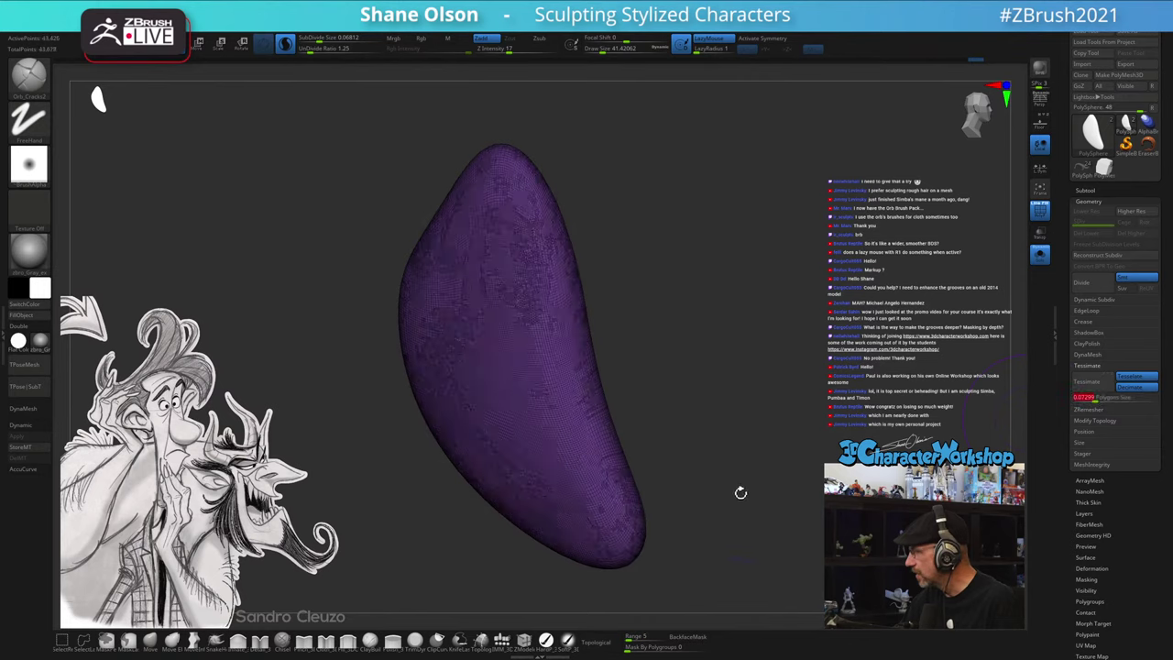
- Reduce the Orb_Cracks brush's draw size to 28.75 and hide the polyframe on the hair form
mouse_move(730, 440)
alt+mouse_down()
mouse_move(727, 418)
mouse_move(722, 432)
mouse_move(675, 367)
alt+mouse_up()
key(s)
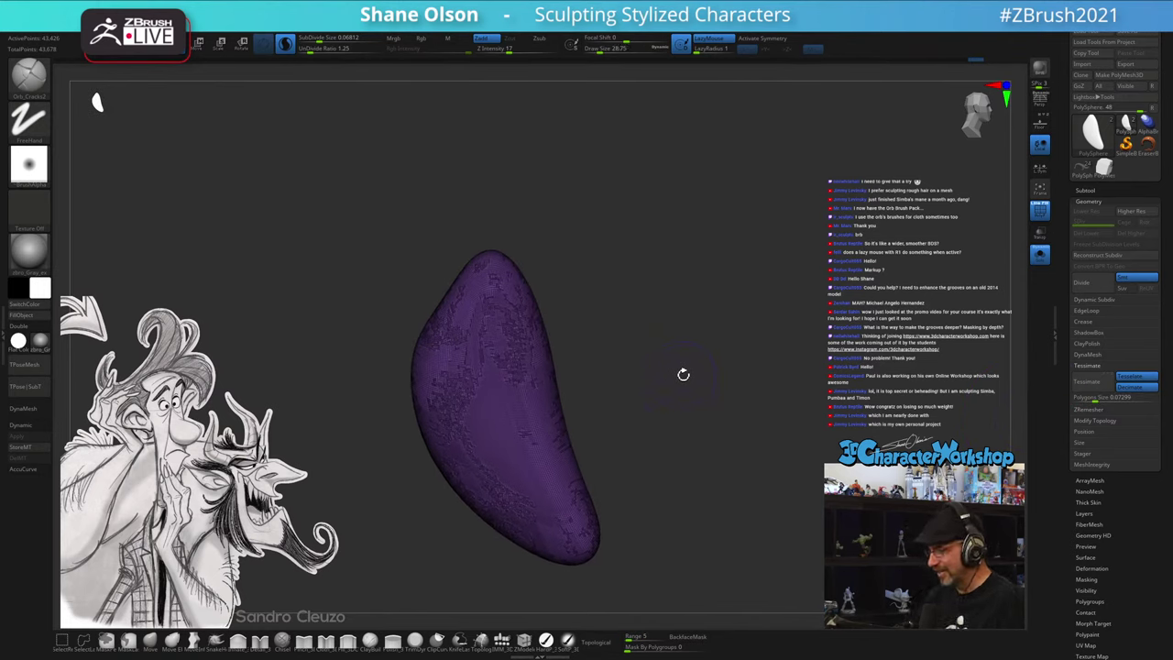
key(shift+f)
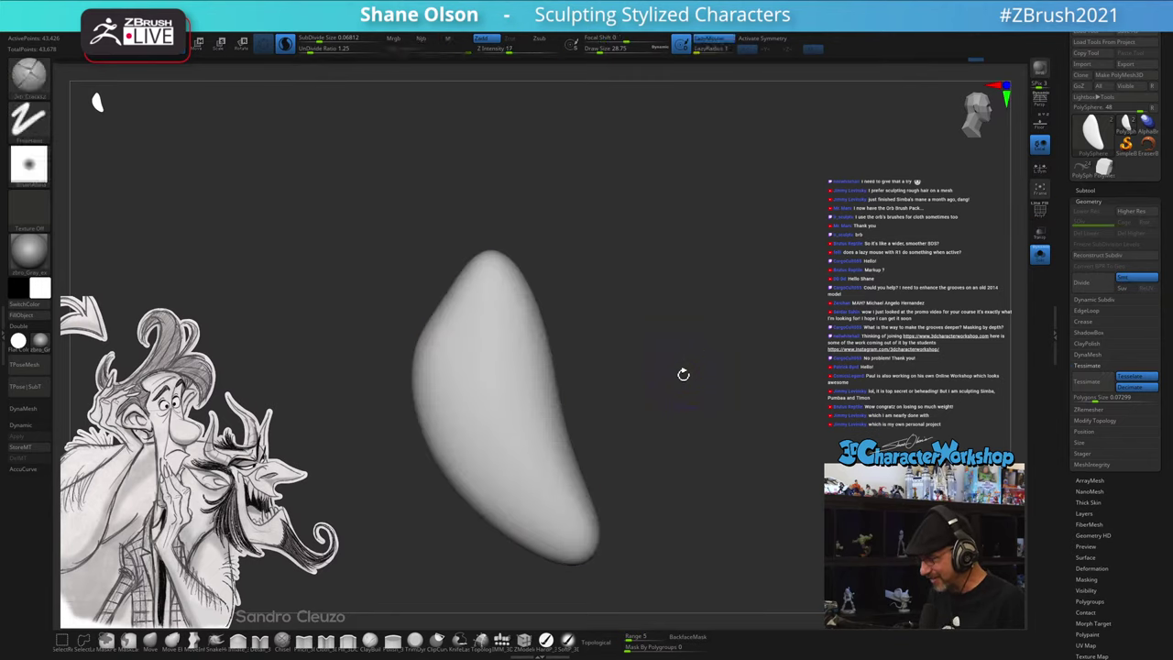
drag(680, 374, 676, 418)
key(s)
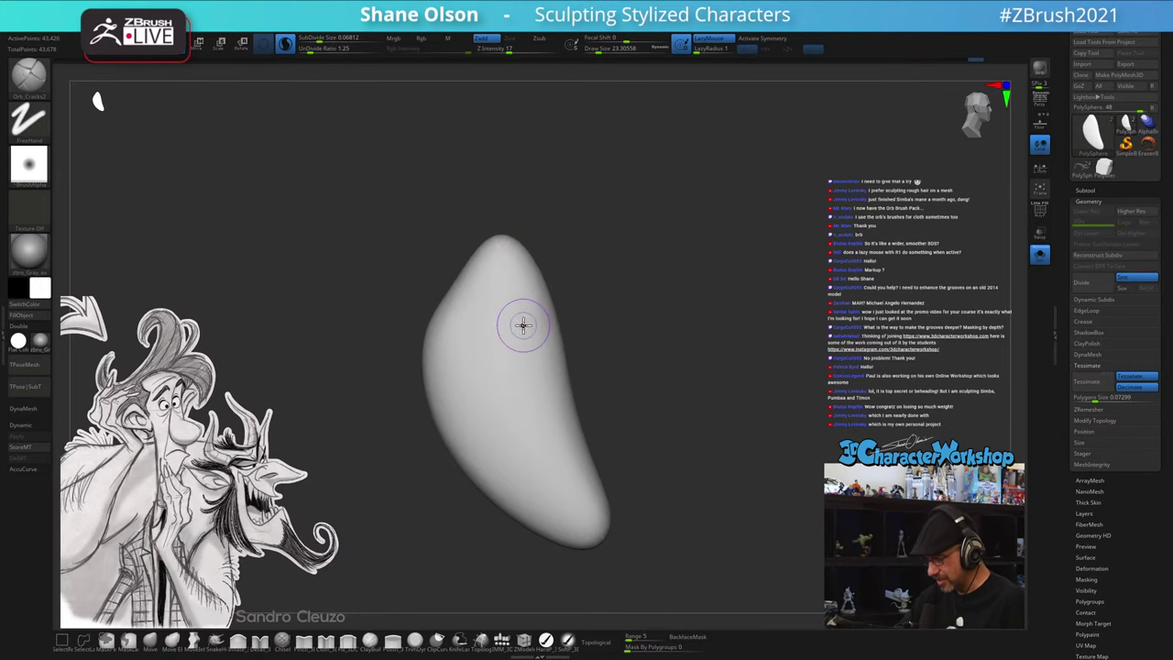
key(b)
key(s)
key(t)
key(s)
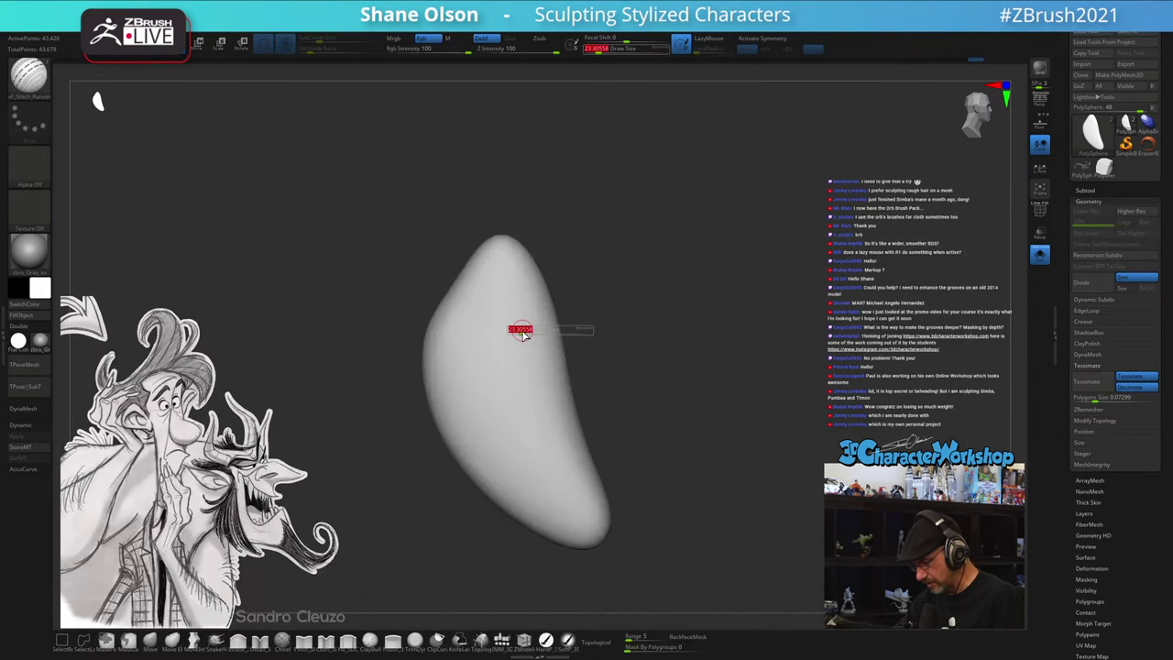
key(s)
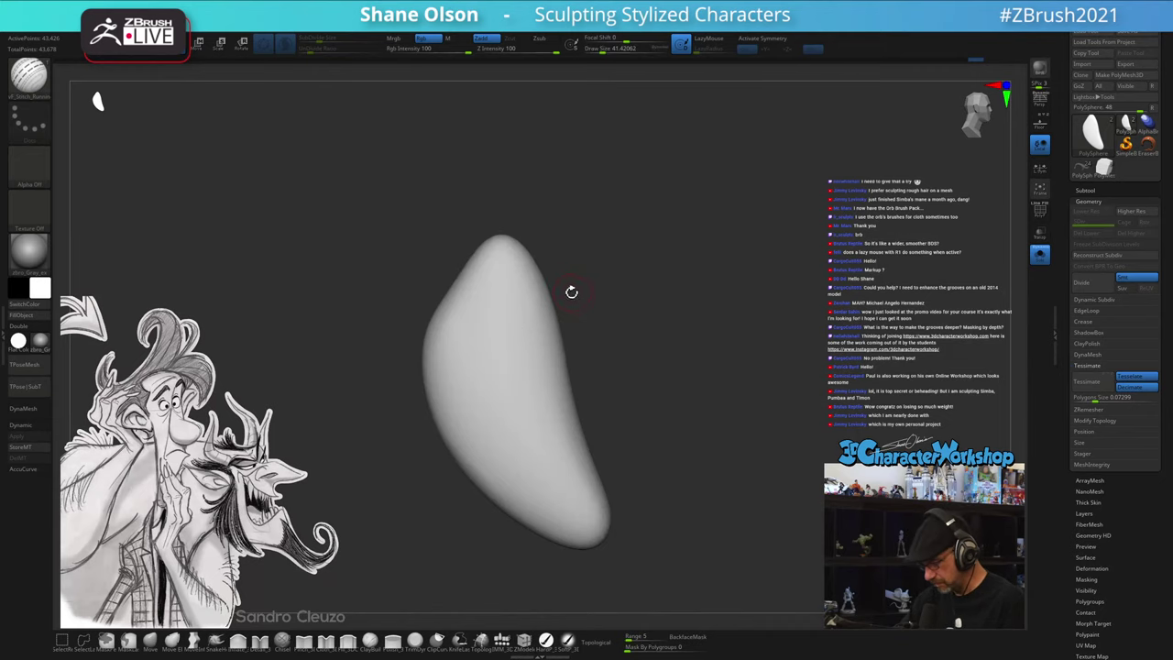
- Choose the DamStandard brush, set its draw size to 28.75, and carve a groove down the full length of the hair form
key(b)
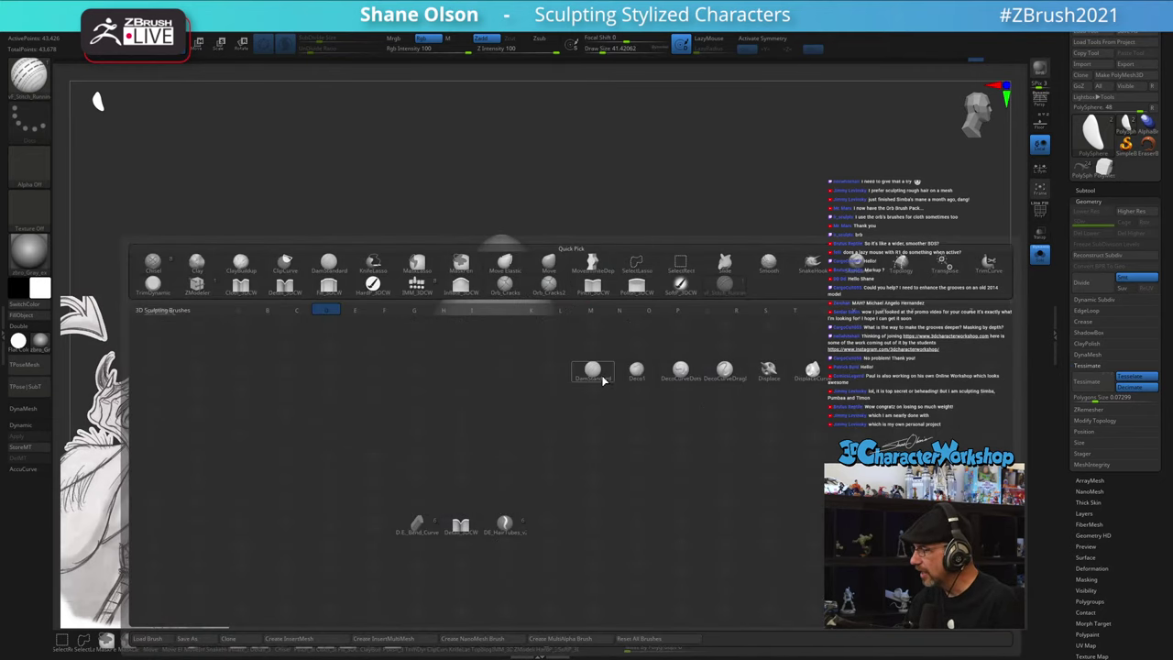
click(597, 375)
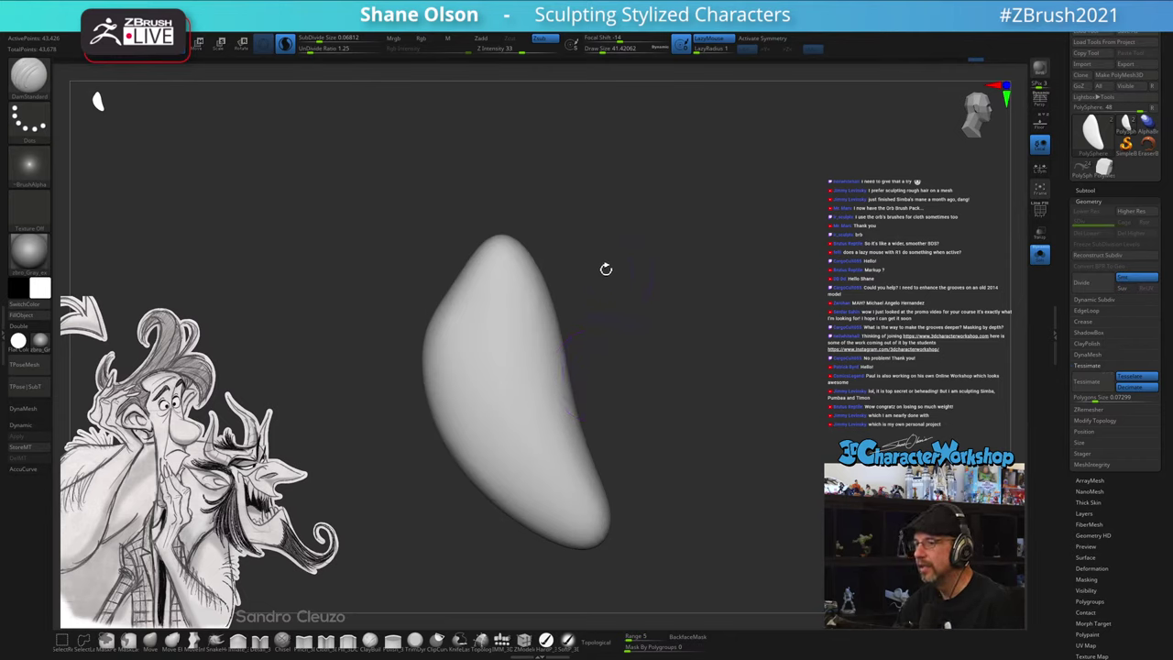
key(s)
mouse_move(625, 290)
mouse_down()
mouse_move(615, 296)
mouse_move(618, 278)
mouse_up()
key(s)
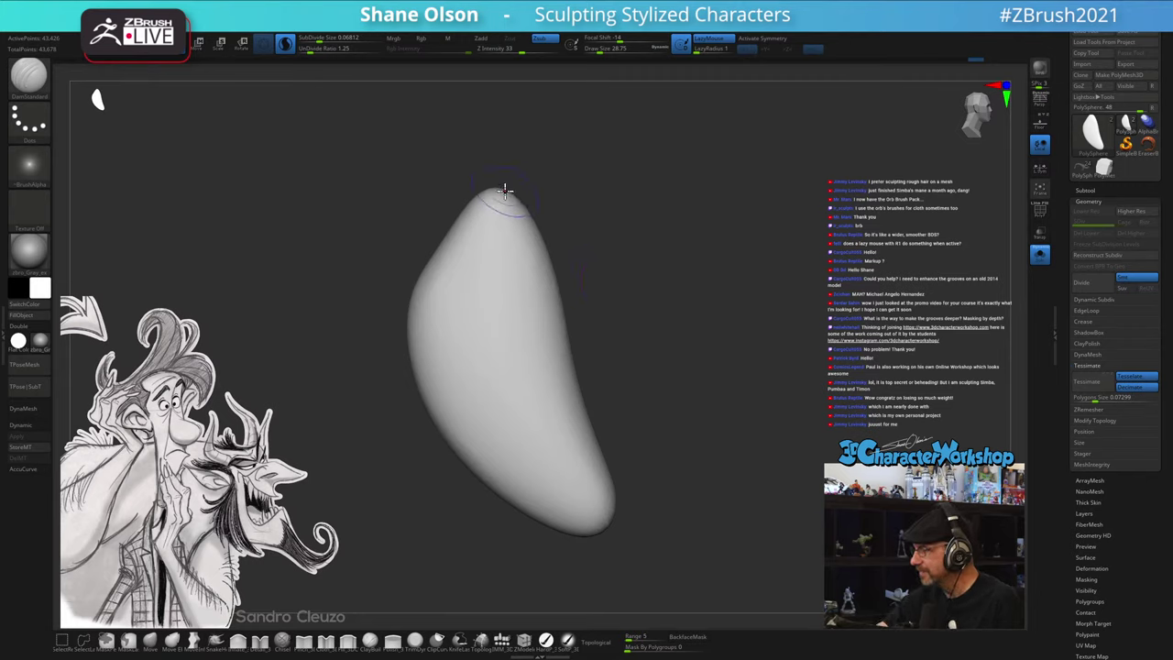
mouse_move(504, 190)
mouse_down()
mouse_move(533, 411)
mouse_move(628, 549)
mouse_up()
mouse_move(726, 506)
mouse_down()
mouse_move(705, 508)
mouse_move(731, 506)
mouse_move(713, 523)
mouse_up()
- Reduce the DamStandard draw size to 11.69, try a second groove alongside the first one, and undo it
key(s)
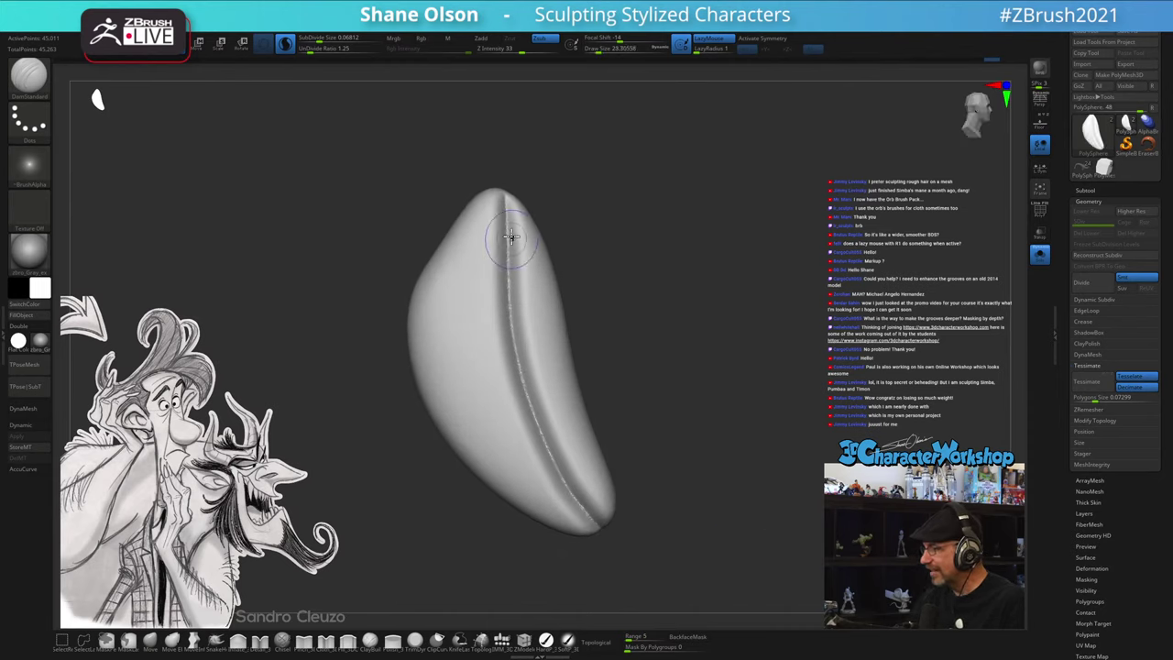
mouse_move(649, 454)
mouse_down()
mouse_move(642, 388)
mouse_move(647, 427)
mouse_move(657, 363)
mouse_up()
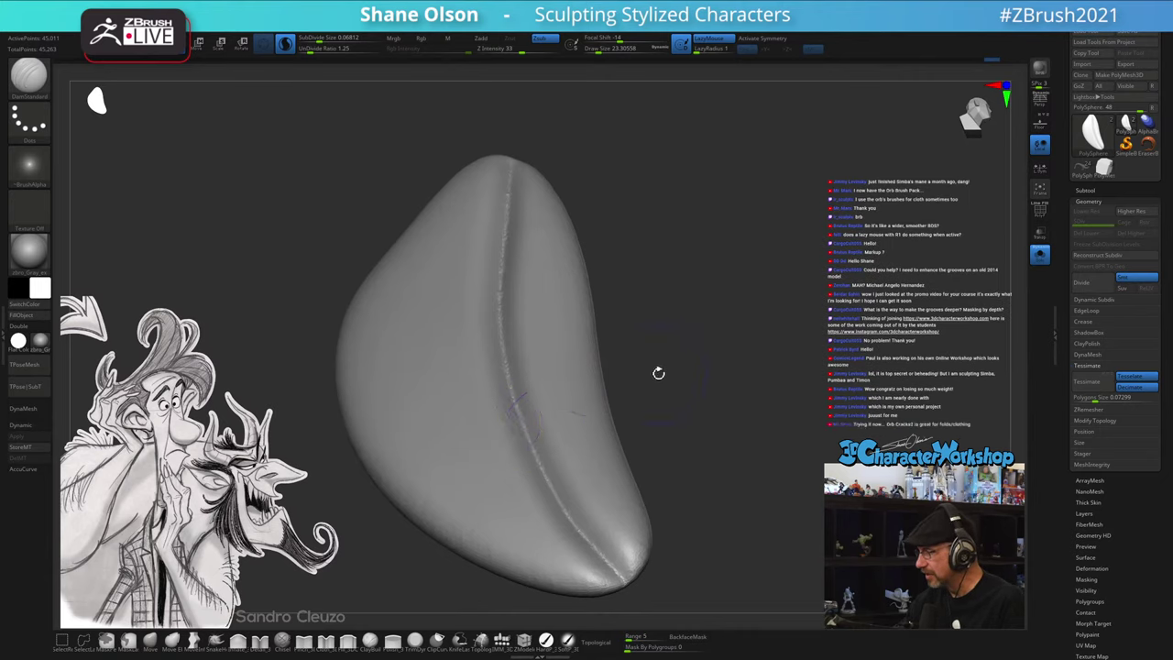
mouse_move(681, 364)
mouse_down()
mouse_move(684, 387)
mouse_move(646, 352)
mouse_up()
mouse_move(502, 145)
mouse_down()
mouse_move(586, 444)
mouse_move(646, 548)
mouse_up()
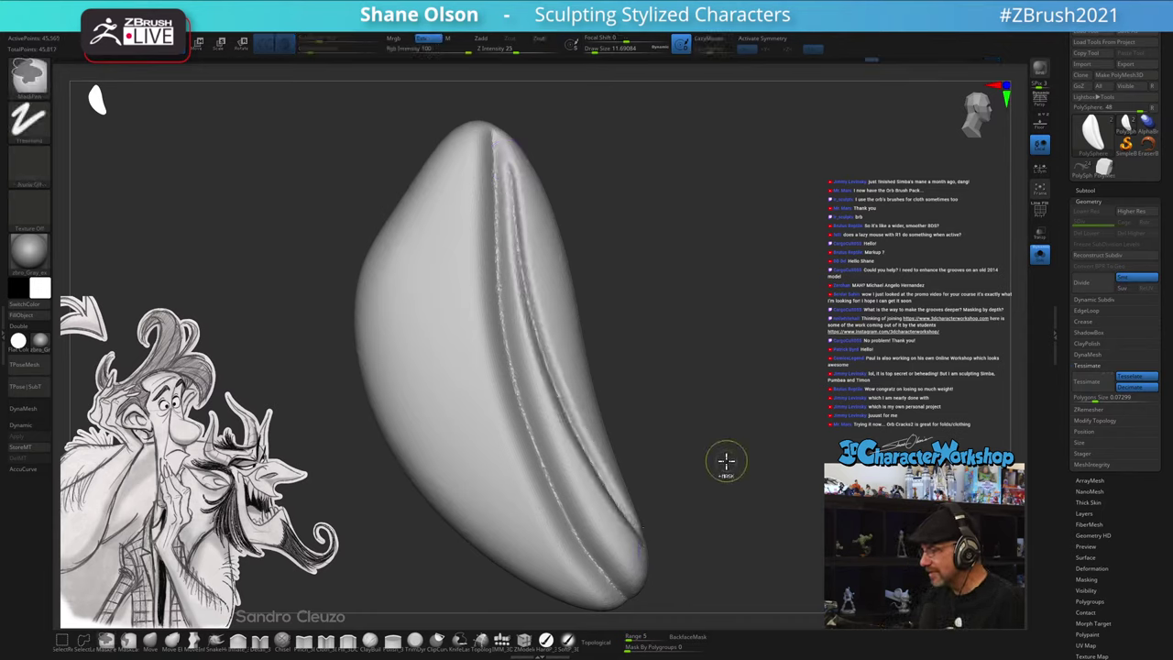
key(ctrl+z)
- Enlarge the draw size slightly and carve a softer groove beside the existing one with the Detail_3DCW brush
key(s)
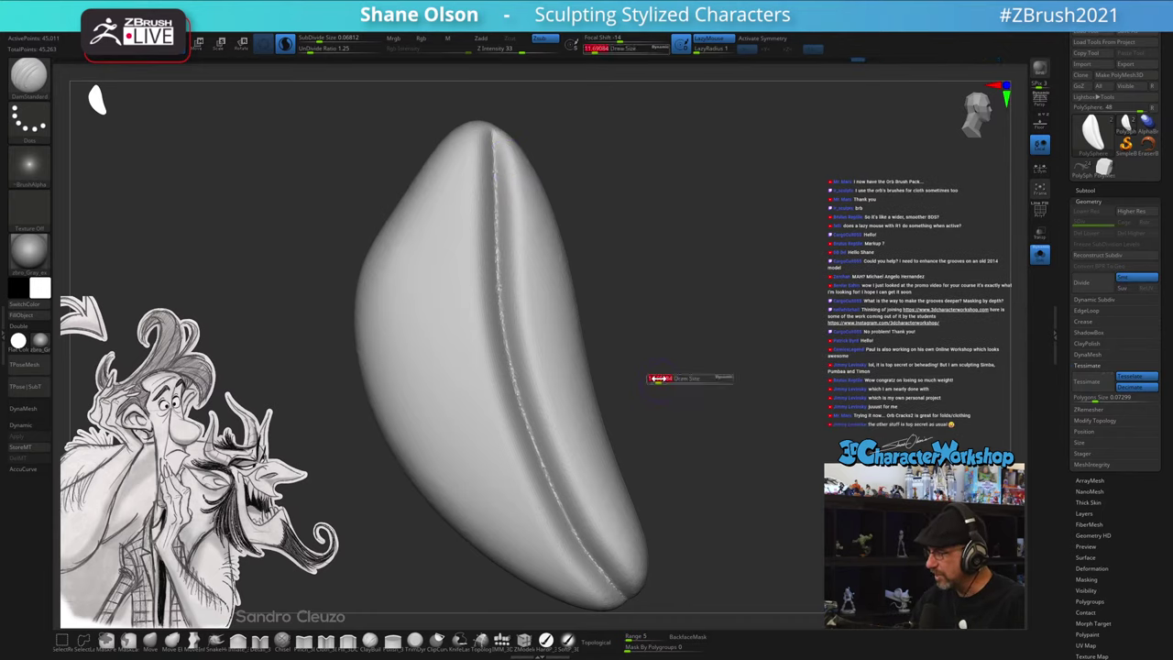
drag(653, 381, 657, 382)
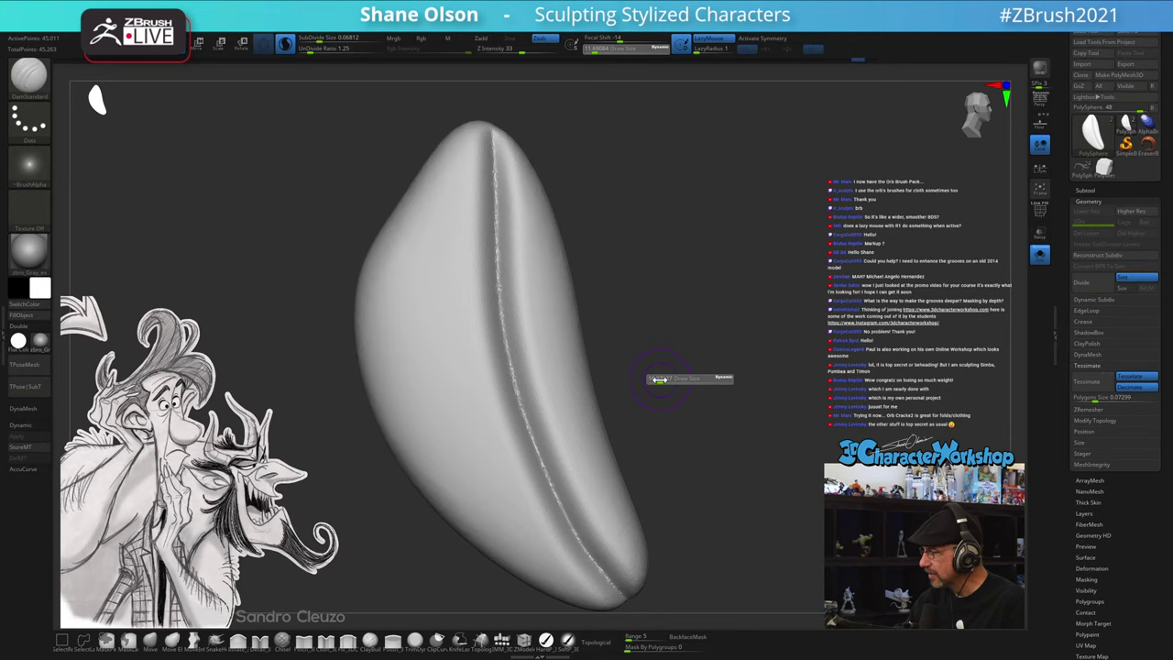
click(260, 641)
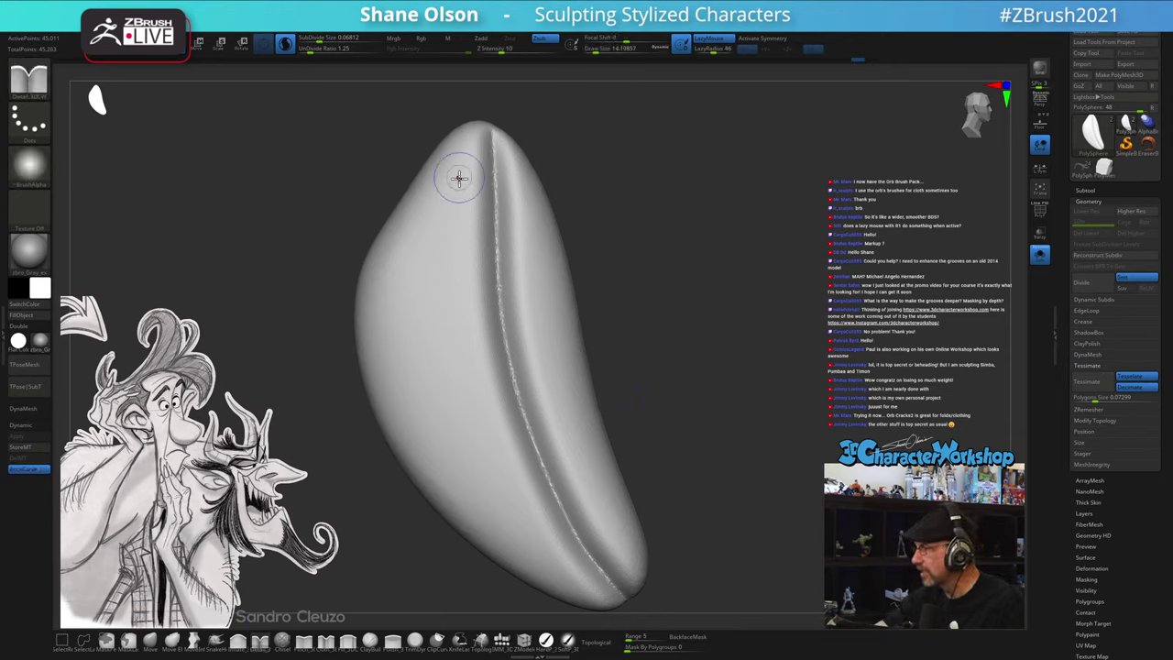
mouse_move(471, 125)
mouse_down()
mouse_move(454, 289)
mouse_move(518, 531)
mouse_move(645, 594)
mouse_up()
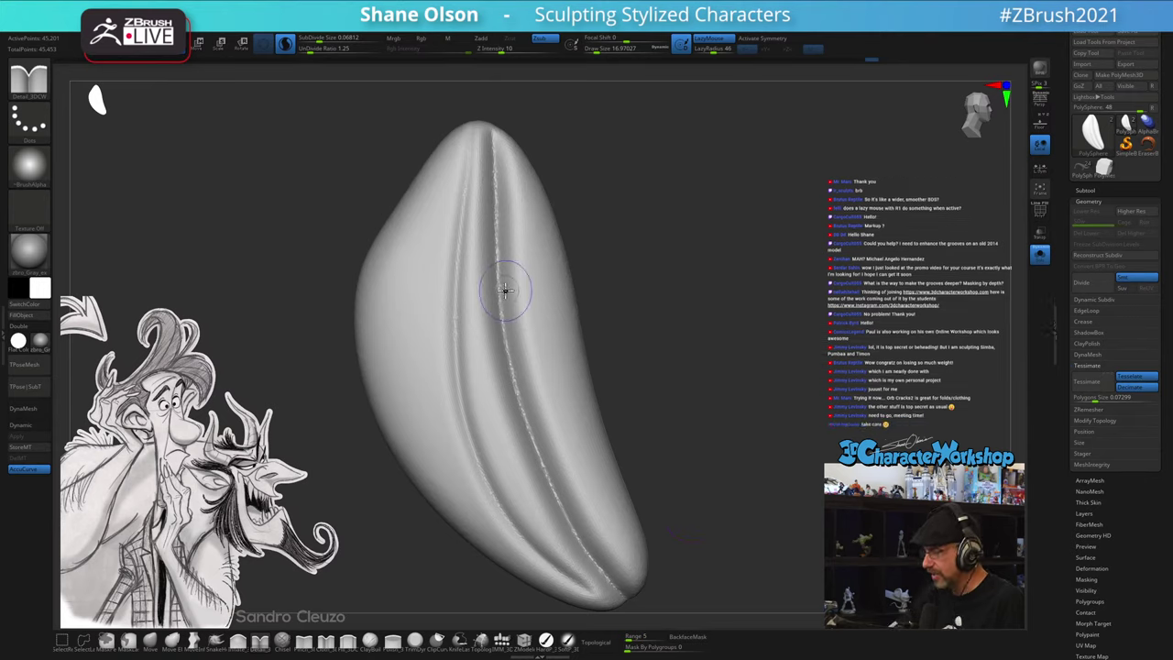
- Undo the Detail_3DCW and DamStandard grooves to bring back the plain hair form
key(ctrl+z)
drag(640, 315, 647, 367)
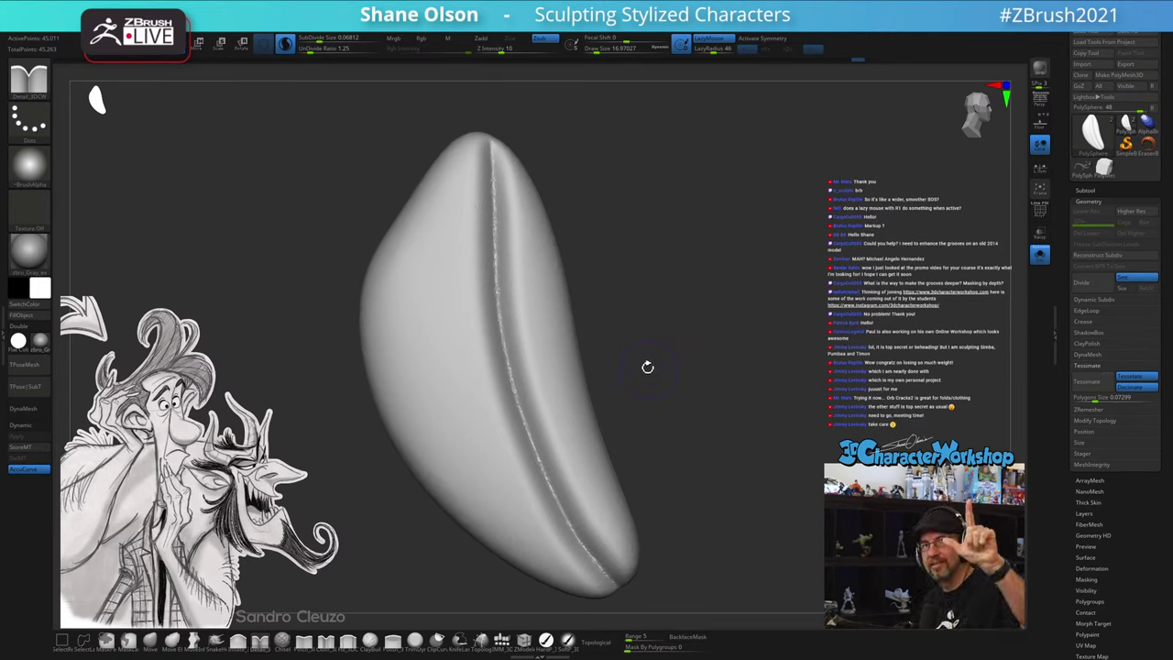
mouse_move(651, 345)
mouse_down()
mouse_move(642, 340)
mouse_move(660, 393)
mouse_up()
key(ctrl+z)
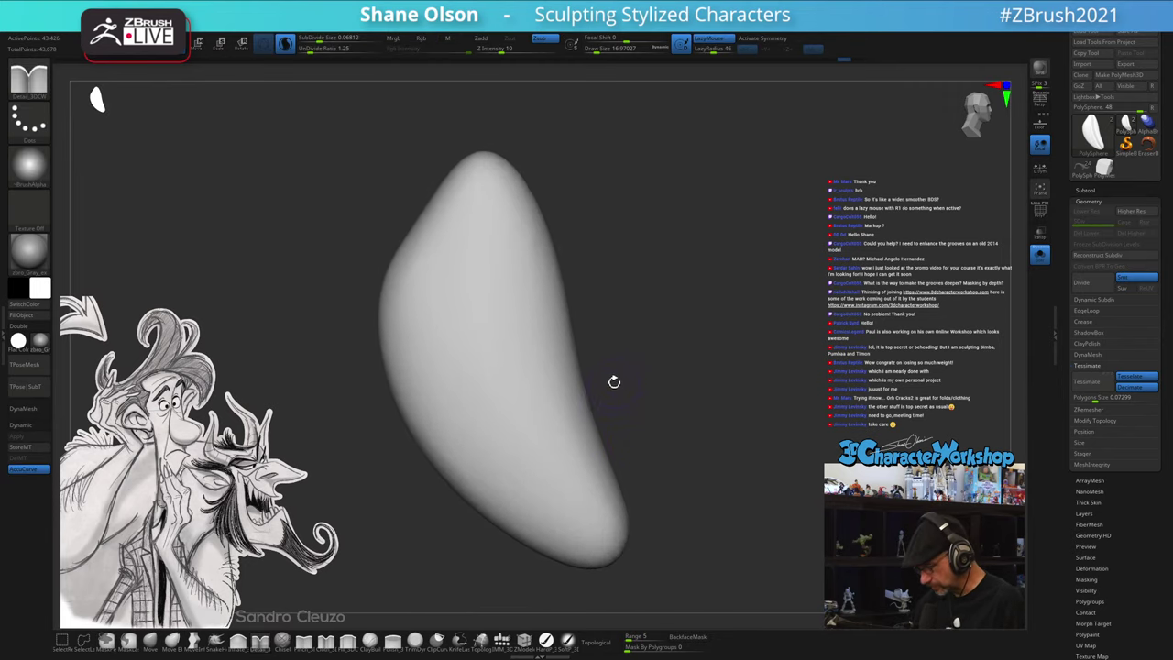
- Carve a lengthwise groove on the hair form with the Orb_Cracks brush, inspect it from different angles, and undo it
key(b)
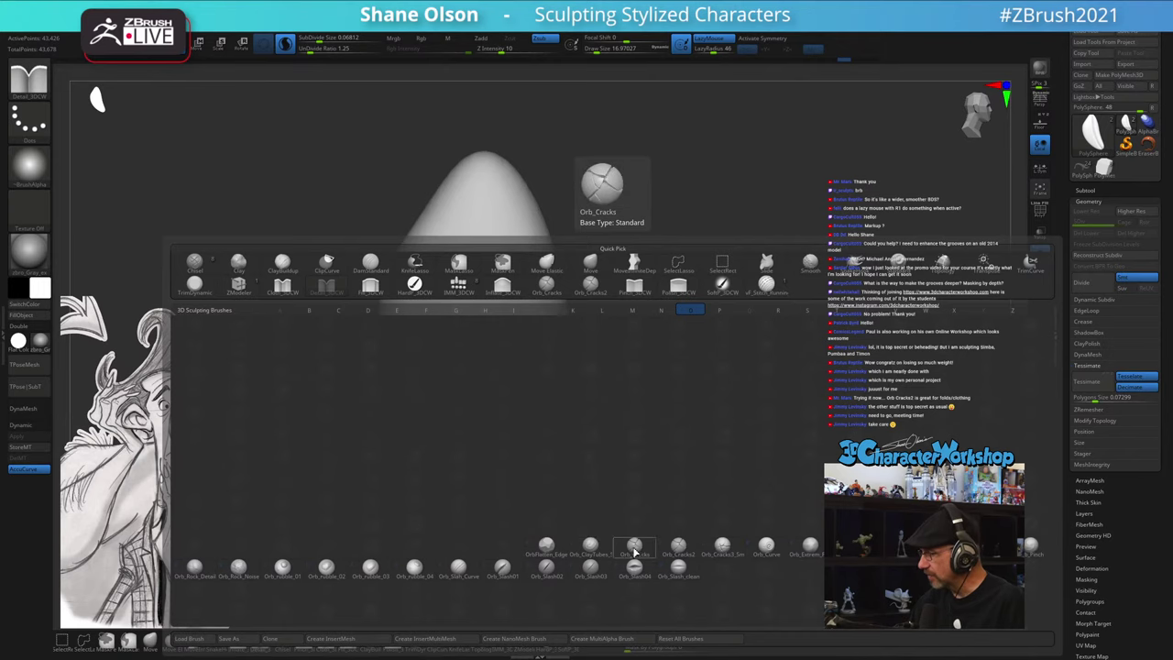
click(634, 548)
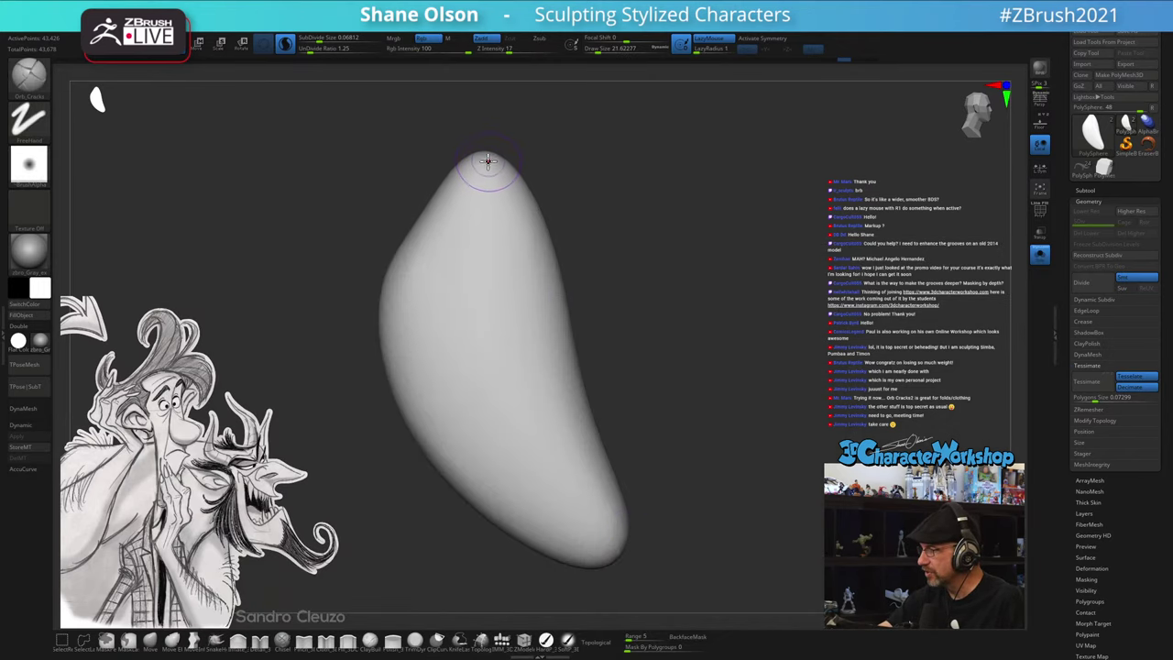
mouse_move(485, 160)
mouse_down()
mouse_move(481, 389)
mouse_move(575, 538)
mouse_move(607, 537)
mouse_up()
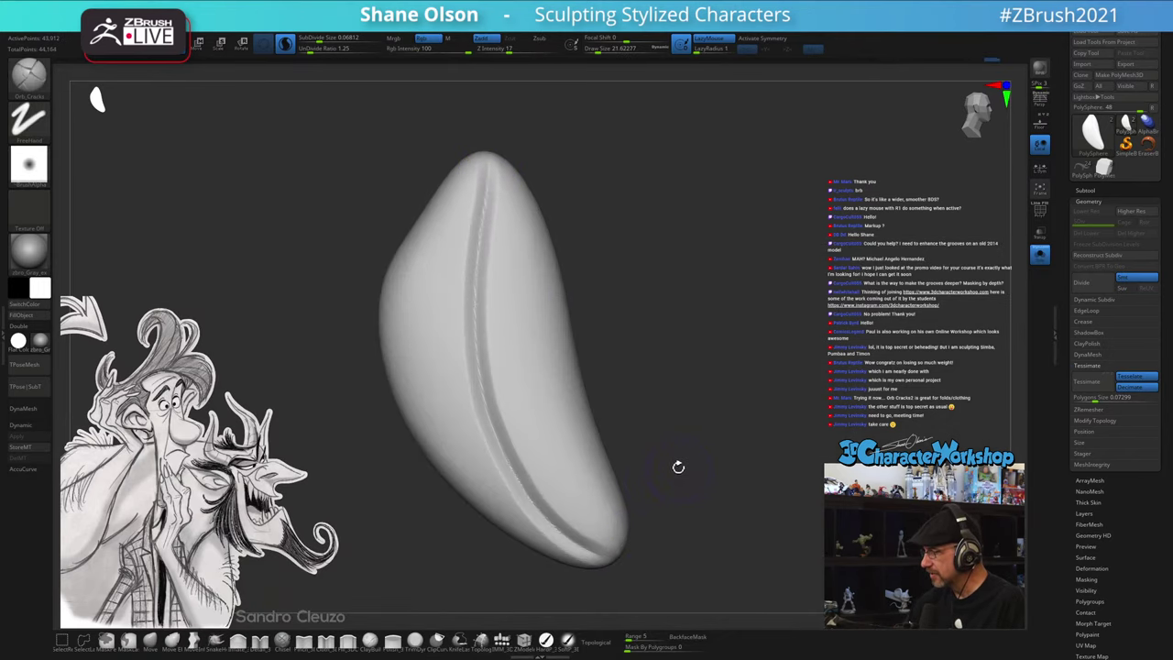
mouse_move(679, 467)
mouse_down()
mouse_move(693, 431)
mouse_move(672, 447)
mouse_up()
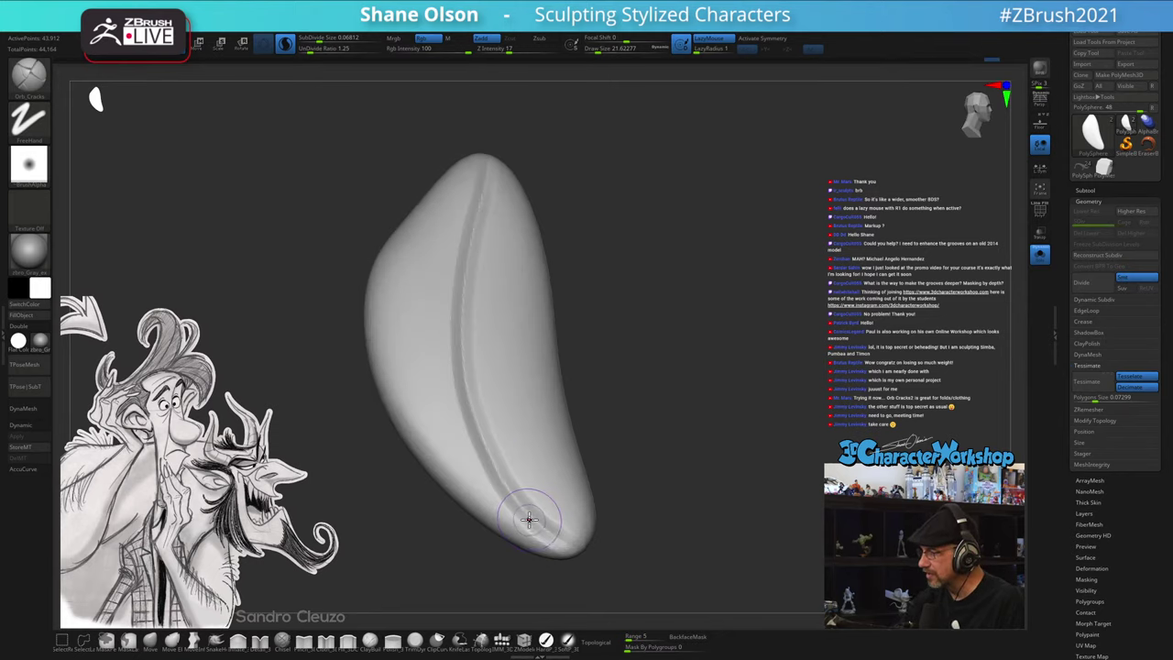
drag(720, 464, 711, 480)
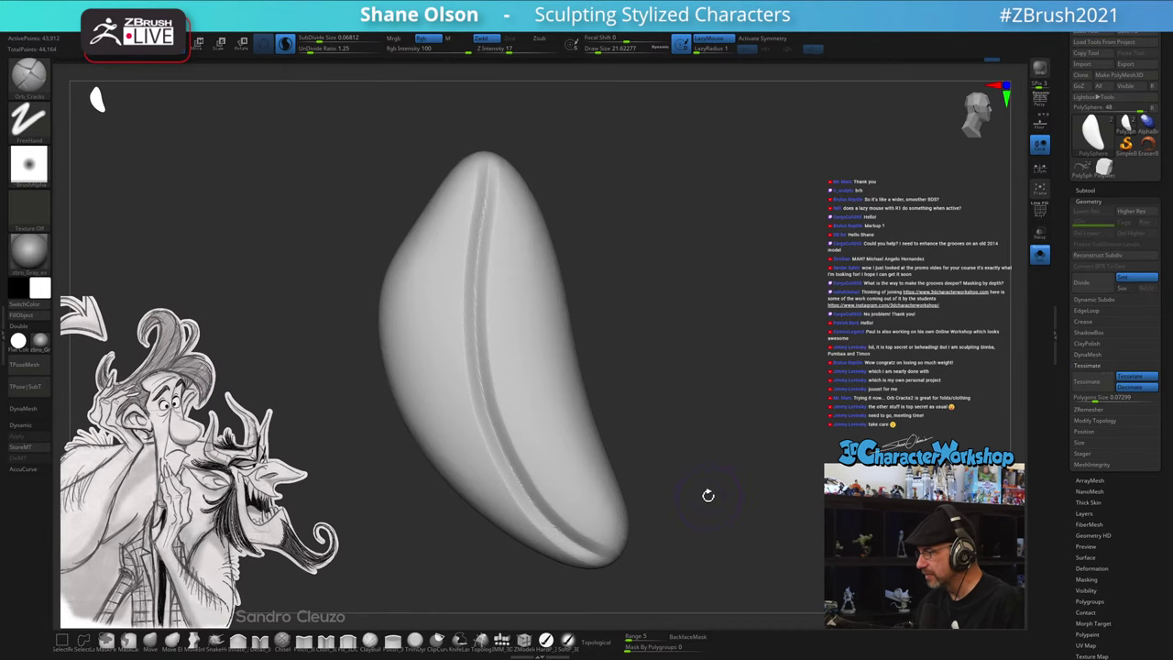
key(ctrl+z)
- Try a lengthwise groove on the hair form with the Orb_Cracks2 brush and undo it
key(b)
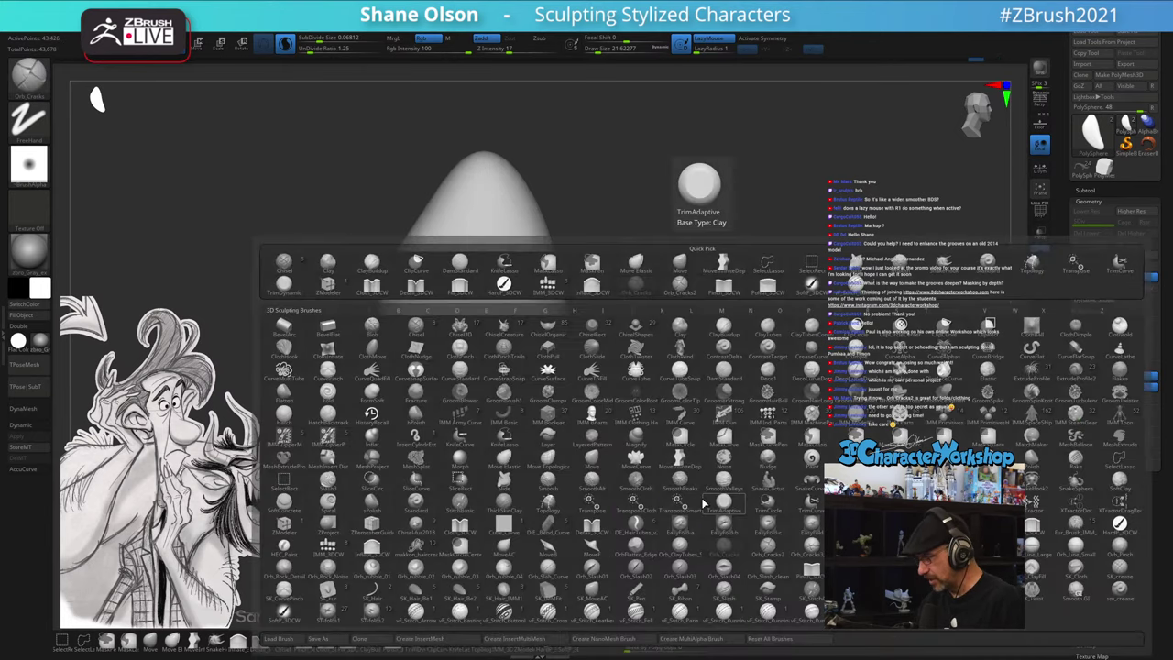
key(o)
click(733, 536)
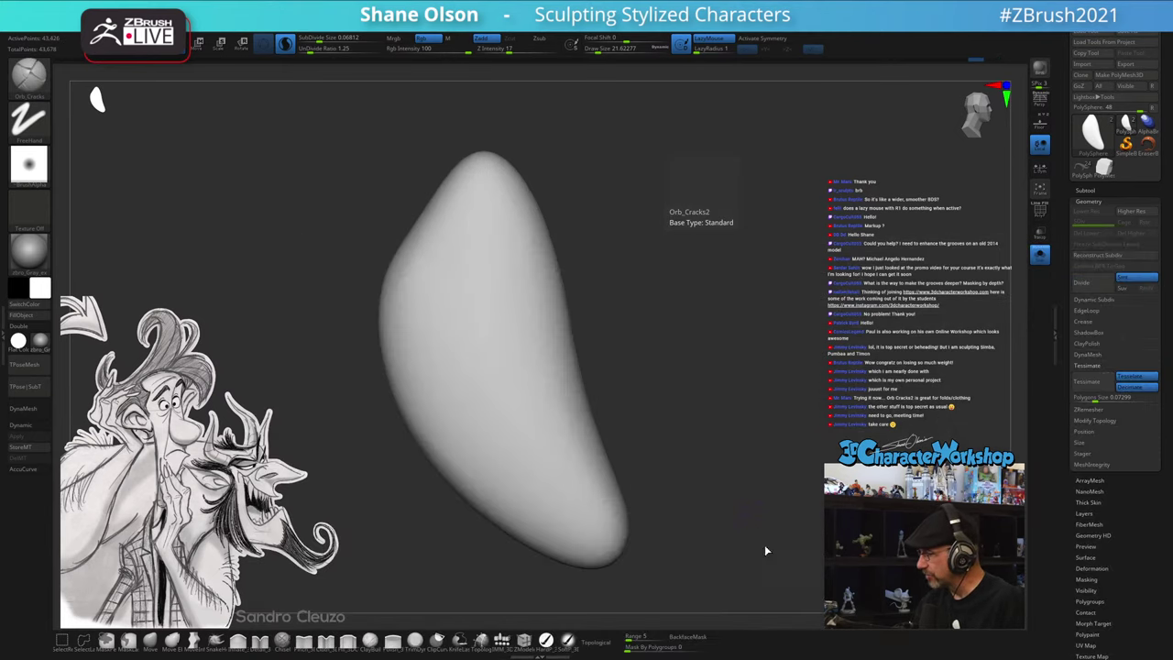
mouse_move(486, 162)
mouse_down()
mouse_move(514, 437)
mouse_move(627, 557)
mouse_up()
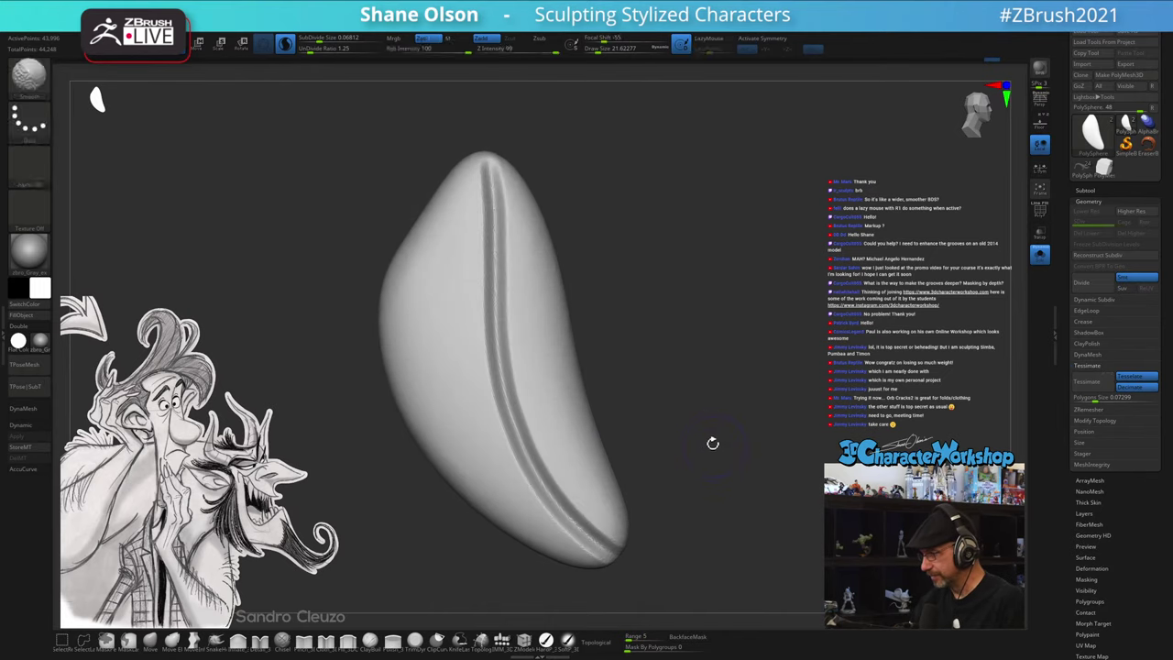
key(ctrl+z)
- Switch to the Orb_Cracks3_Sm brush and carve a curved groove down the hair form from its upper tip
key(b)
key(o)
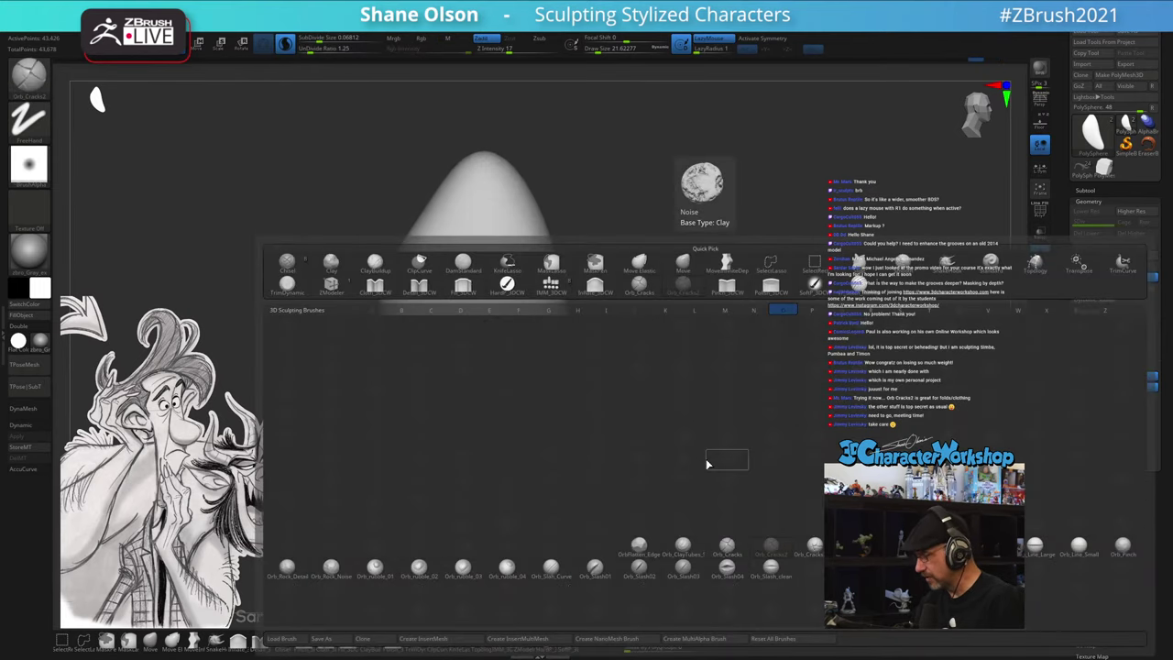
click(811, 548)
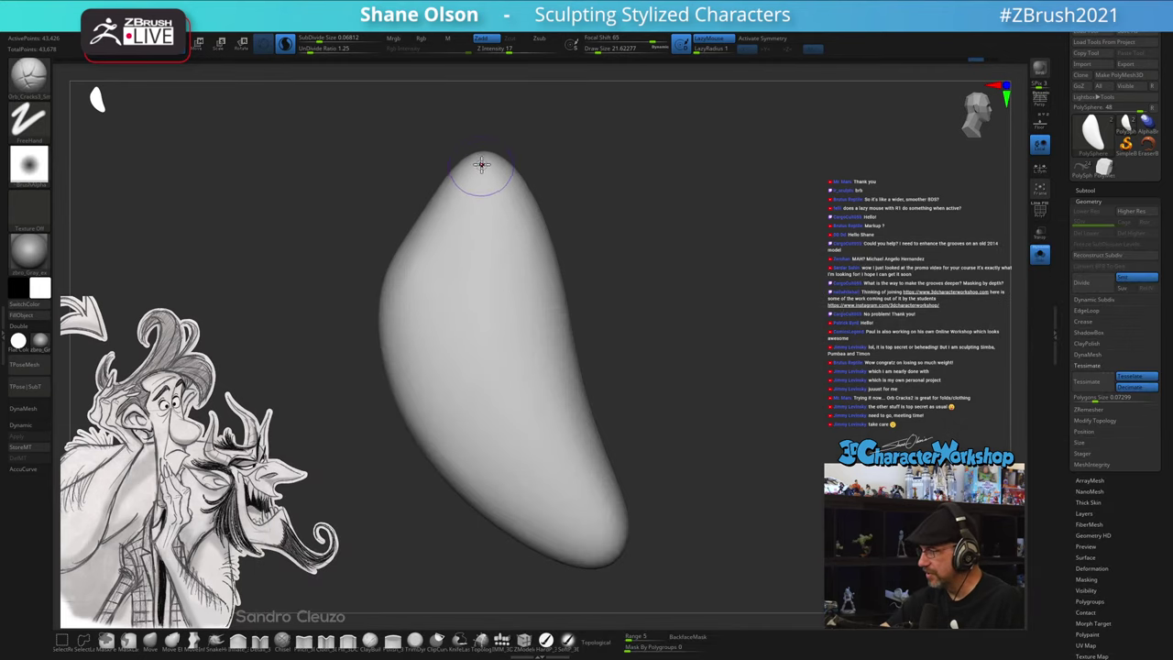
mouse_move(481, 163)
mouse_down()
mouse_move(491, 436)
mouse_move(654, 569)
mouse_up()
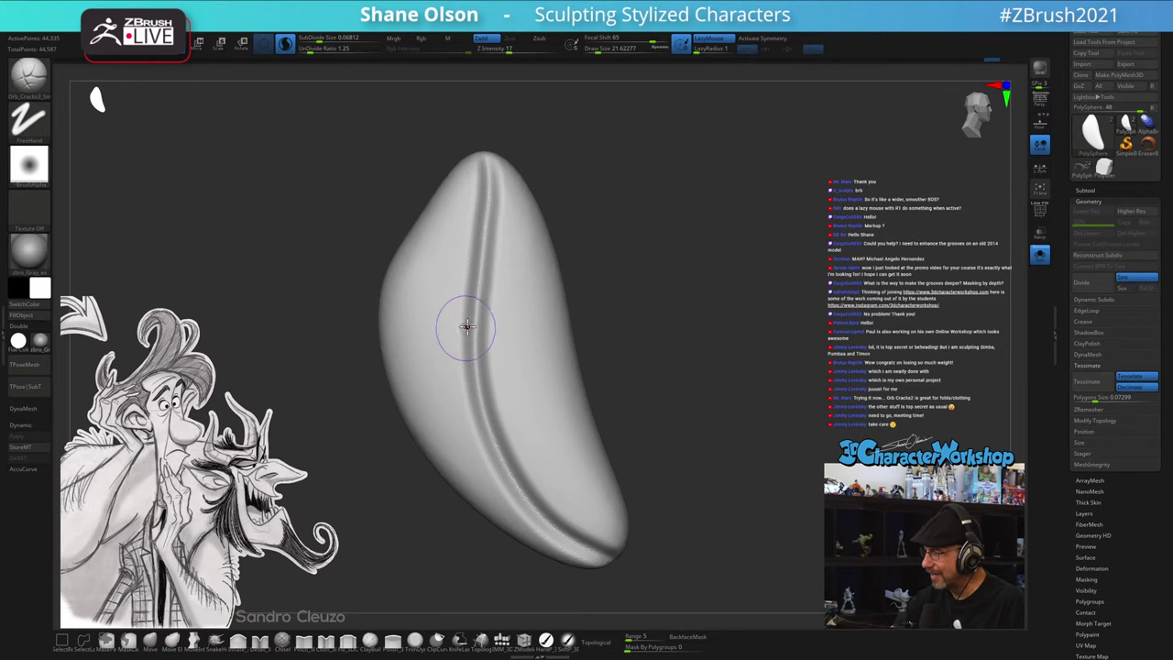
mouse_move(658, 383)
mouse_down()
mouse_move(650, 346)
mouse_move(693, 338)
mouse_move(665, 353)
mouse_move(667, 372)
mouse_up()
- Try the Cloth_3DCW brush with a groove along the form's outer curved side and undo it
click(325, 641)
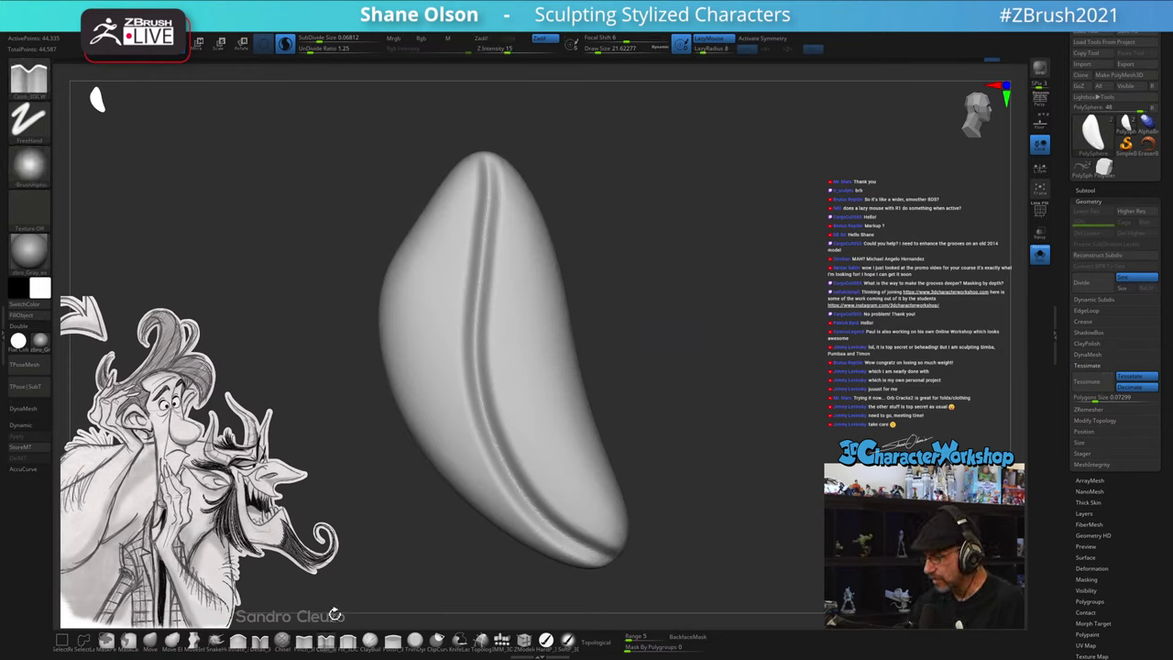
drag(445, 222, 537, 524)
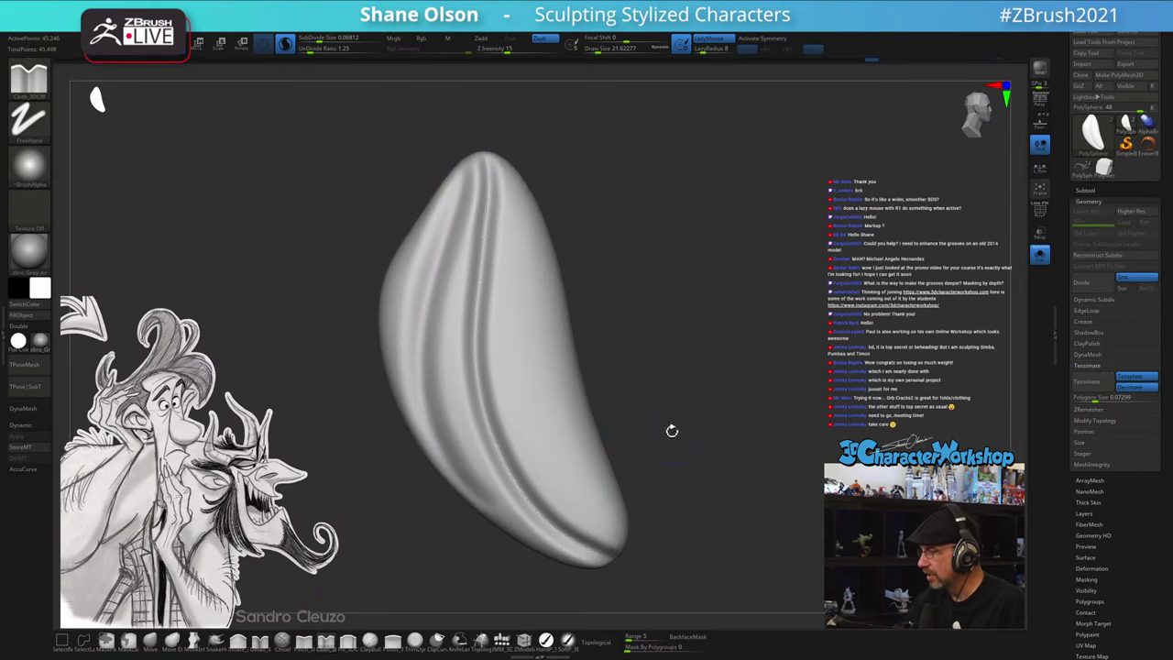
key(ctrl+z)
- Reduce the Cloth_3DCW draw size to 12.91 and carve a narrower groove between the curved groove and the form's inner edge
key(s)
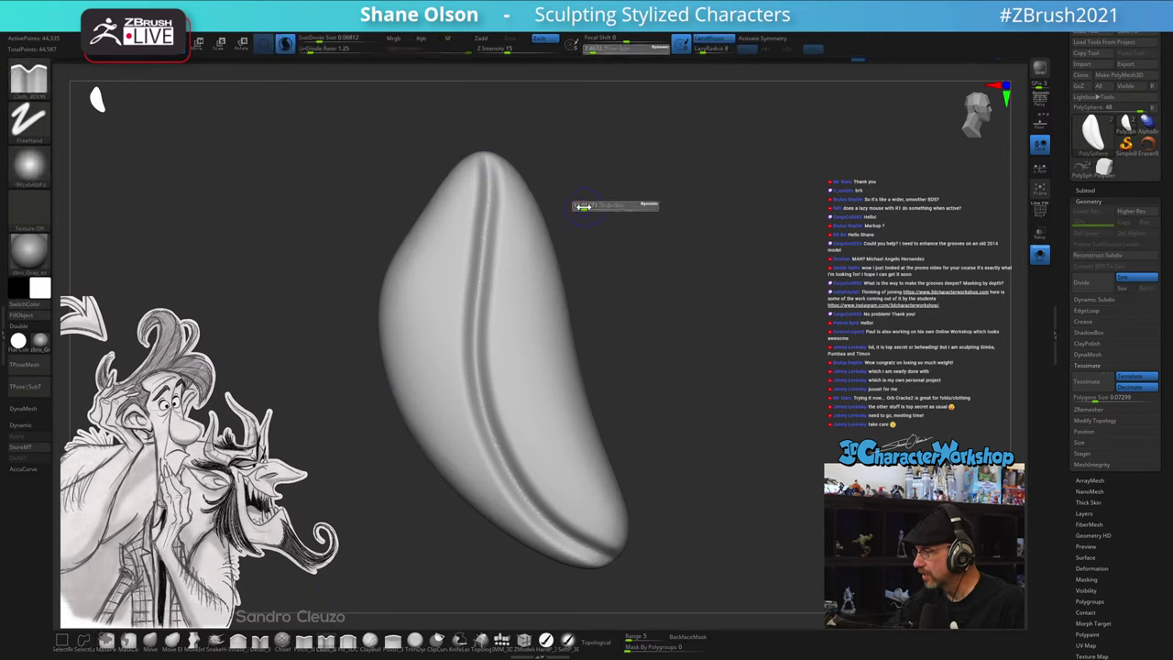
click(581, 206)
mouse_move(508, 160)
mouse_down()
mouse_move(518, 383)
mouse_move(577, 499)
mouse_move(623, 543)
mouse_up()
drag(742, 513, 746, 515)
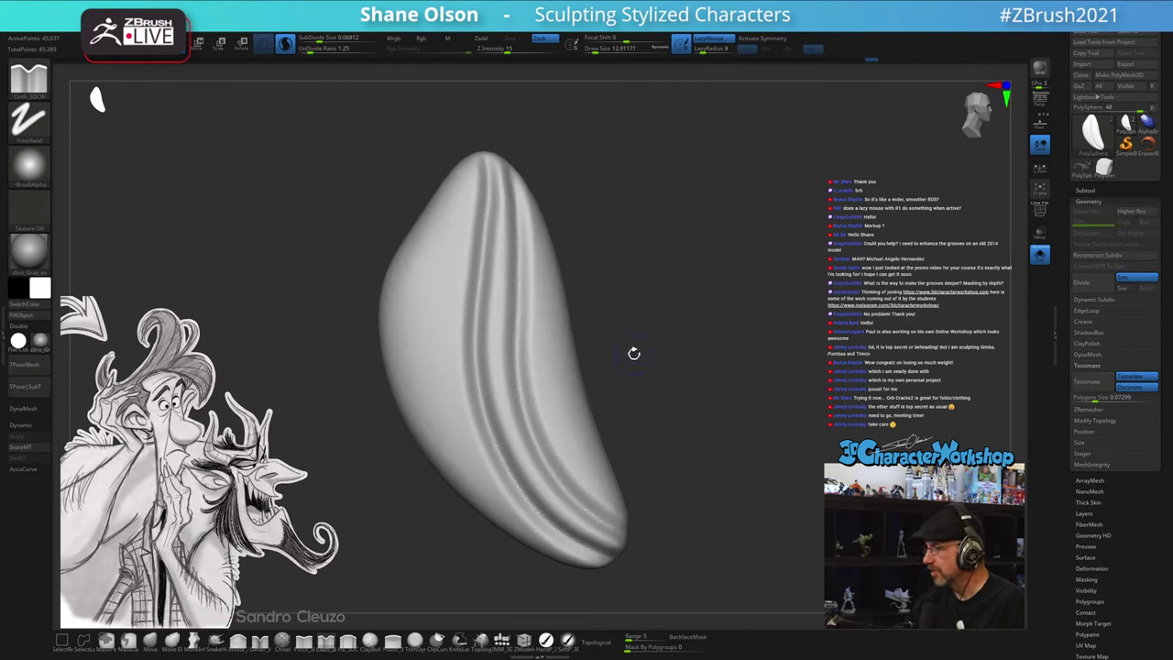
mouse_move(677, 476)
mouse_down()
mouse_move(678, 529)
mouse_move(663, 534)
mouse_move(706, 515)
mouse_move(675, 528)
mouse_up()
- Undo the Cloth_3DCW and Orb_Cracks3_Sm grooves so the hair form is plain again
key(ctrl+z)
key(ctrl+z)
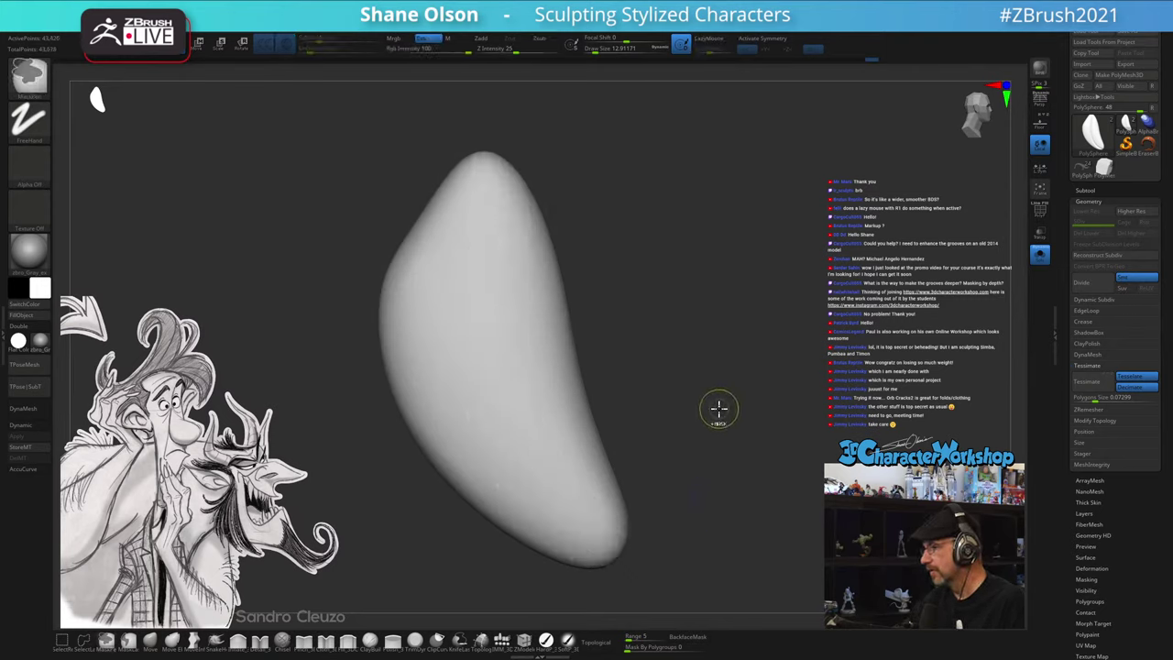
drag(719, 449, 715, 445)
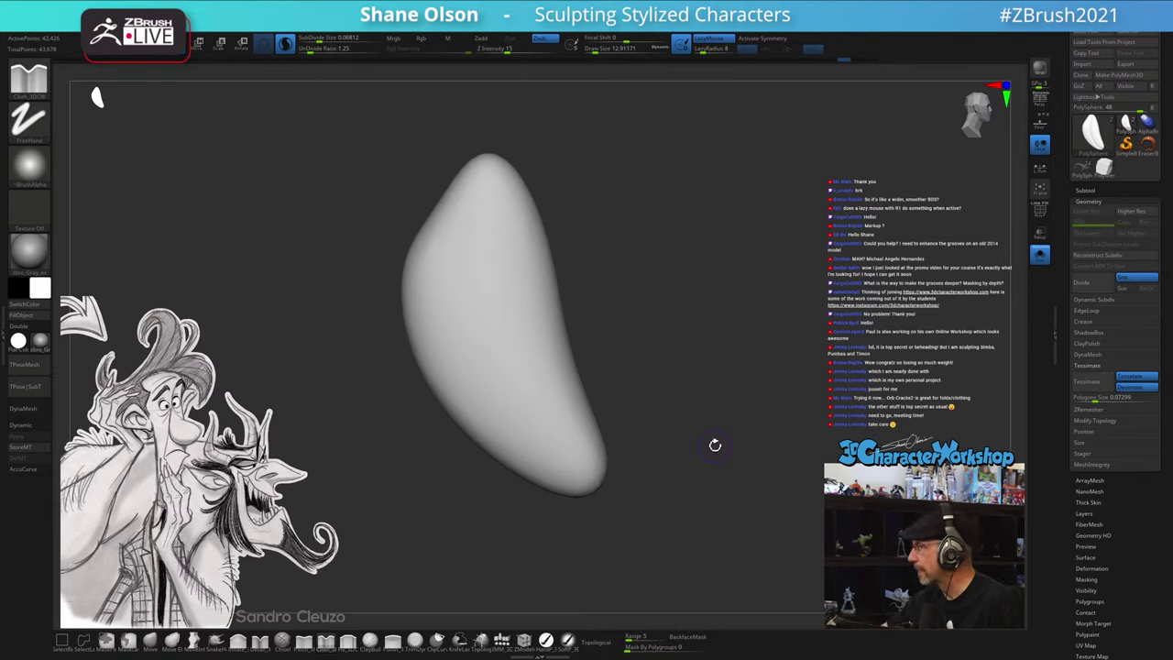
- Increase the brush's draw size to 21.62 and switch to the tool with the dark sculpted sideburn hair
key(s)
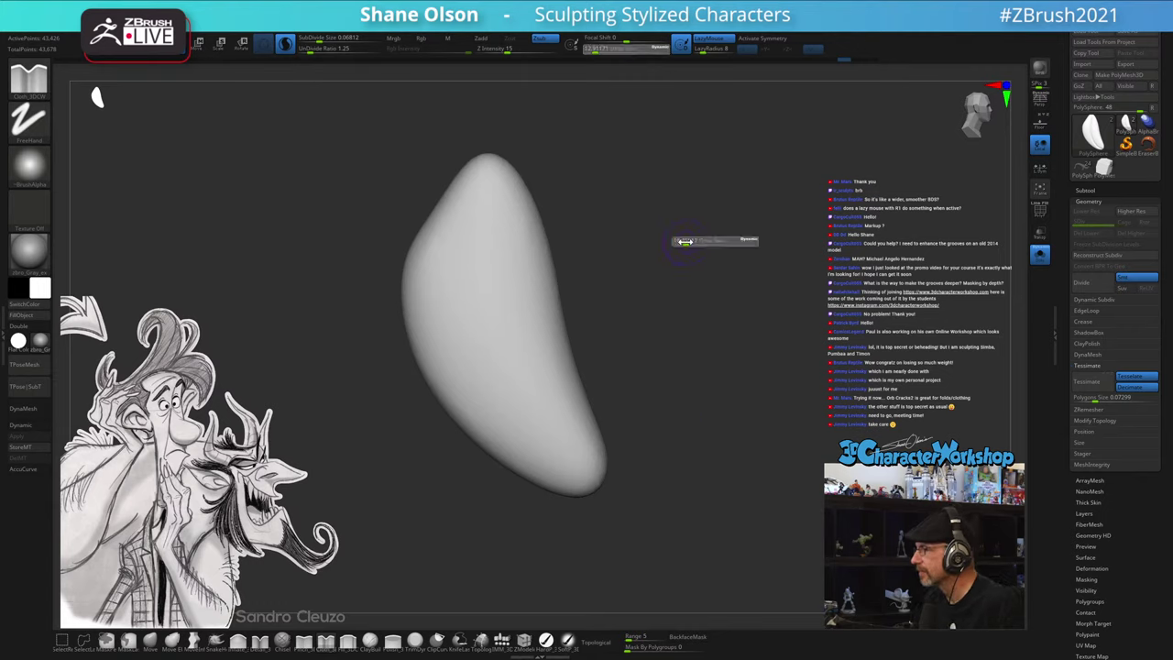
drag(685, 240, 688, 243)
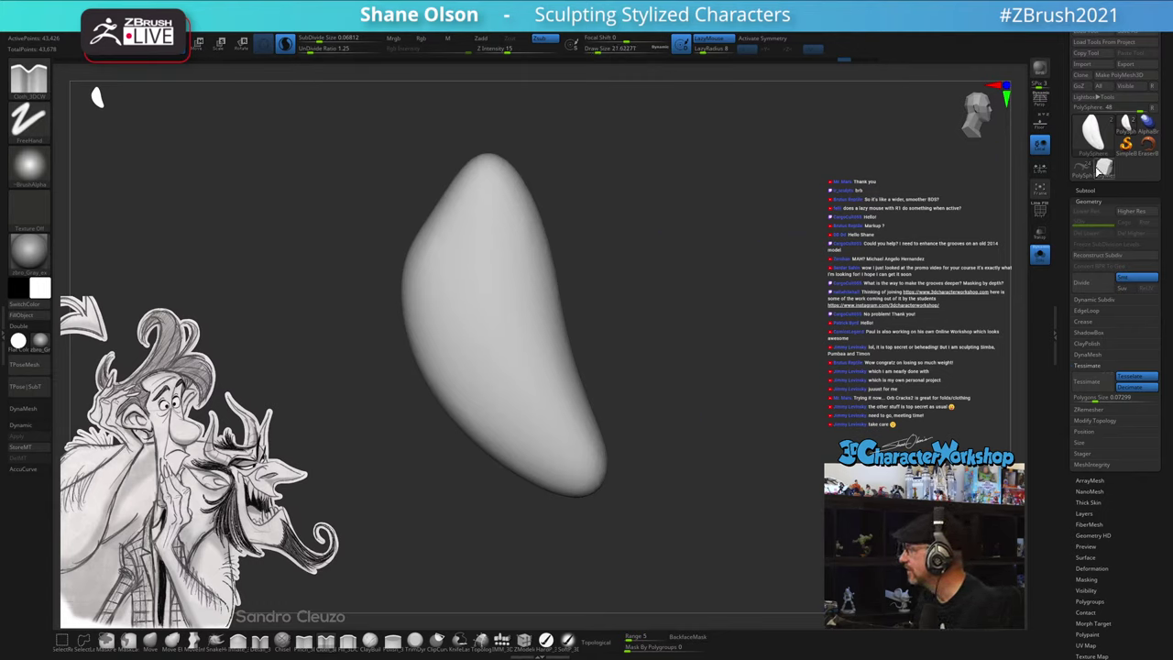
click(1086, 168)
mouse_move(657, 305)
alt+mouse_down()
mouse_move(628, 262)
mouse_move(525, 299)
mouse_move(648, 408)
alt+mouse_up()
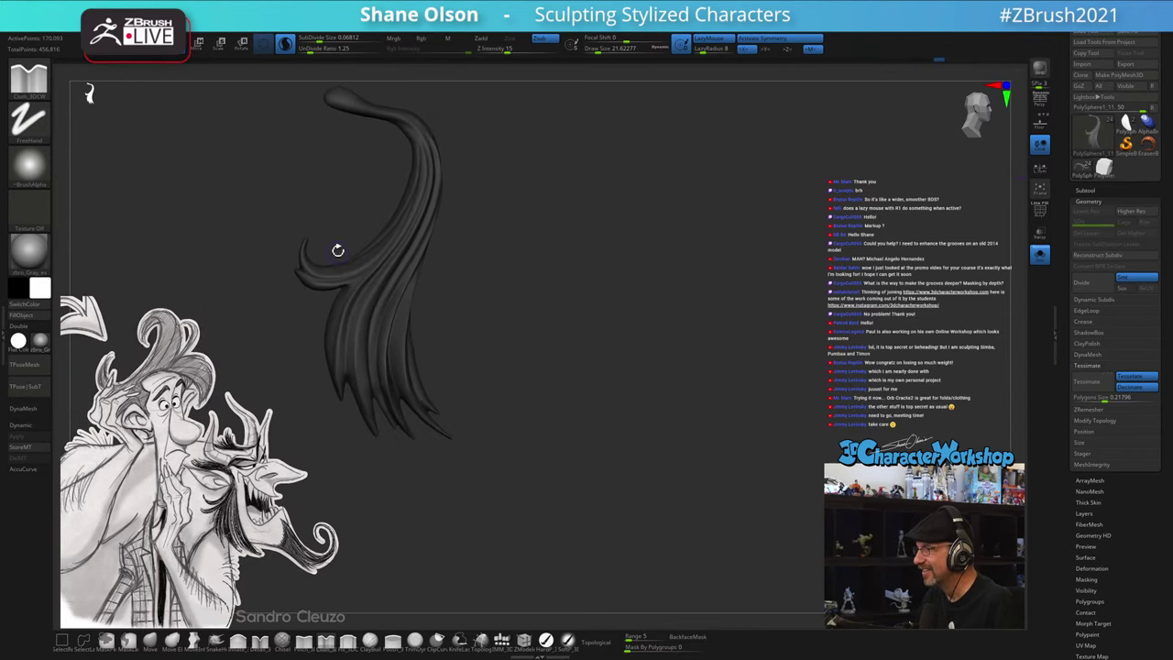
- Change the dark sculpted hair's material to SkinShade4 so the grooves show in a lighter shade
click(42, 343)
click(305, 361)
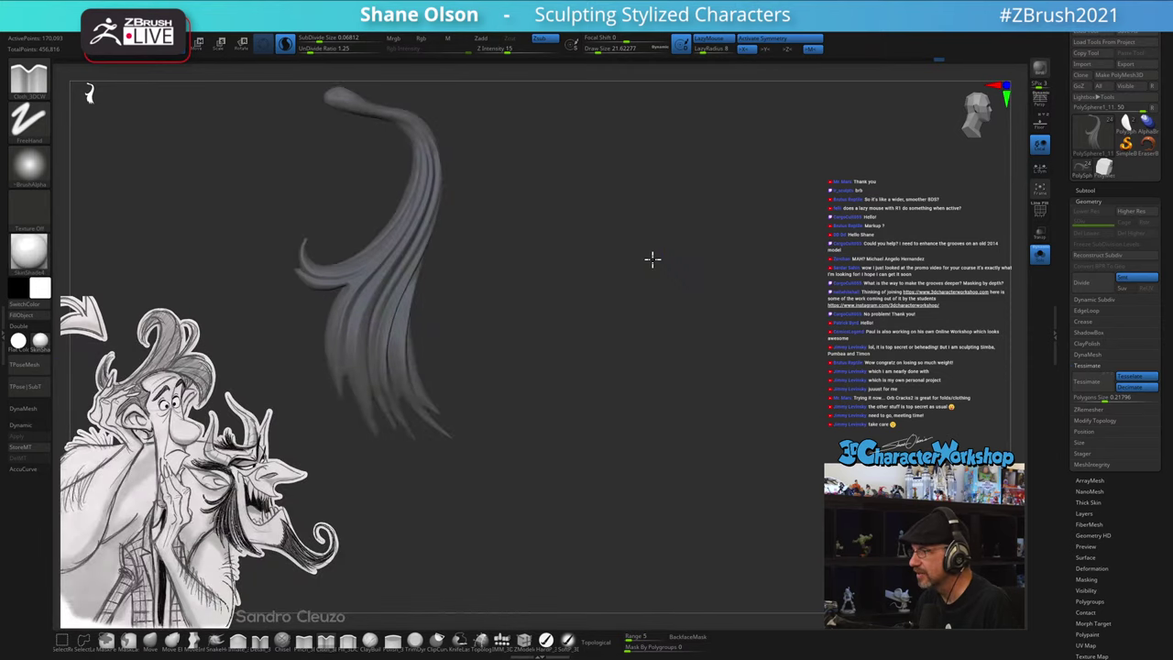
- Select the Orb_Cracks brush for carving grooves near the upper bend of the hair strand
mouse_move(652, 259)
mouse_down()
mouse_move(734, 380)
mouse_move(733, 450)
mouse_move(725, 434)
mouse_up()
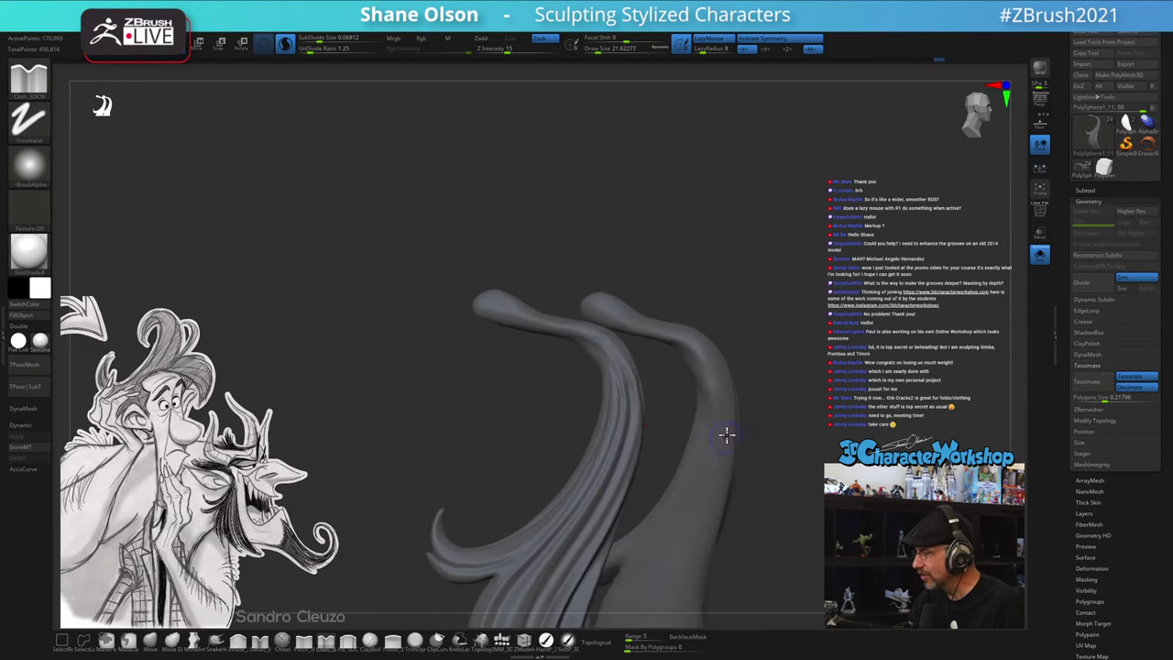
mouse_move(800, 325)
mouse_down()
mouse_move(798, 348)
mouse_move(803, 322)
mouse_move(798, 348)
mouse_move(812, 358)
mouse_up()
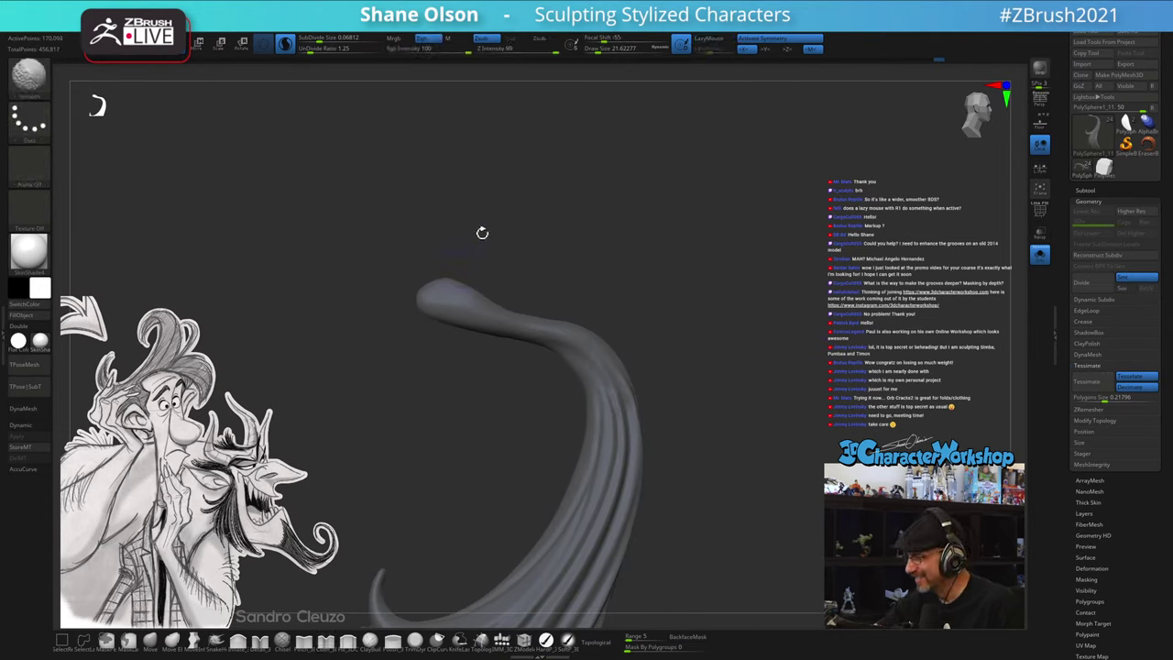
drag(482, 230, 542, 279)
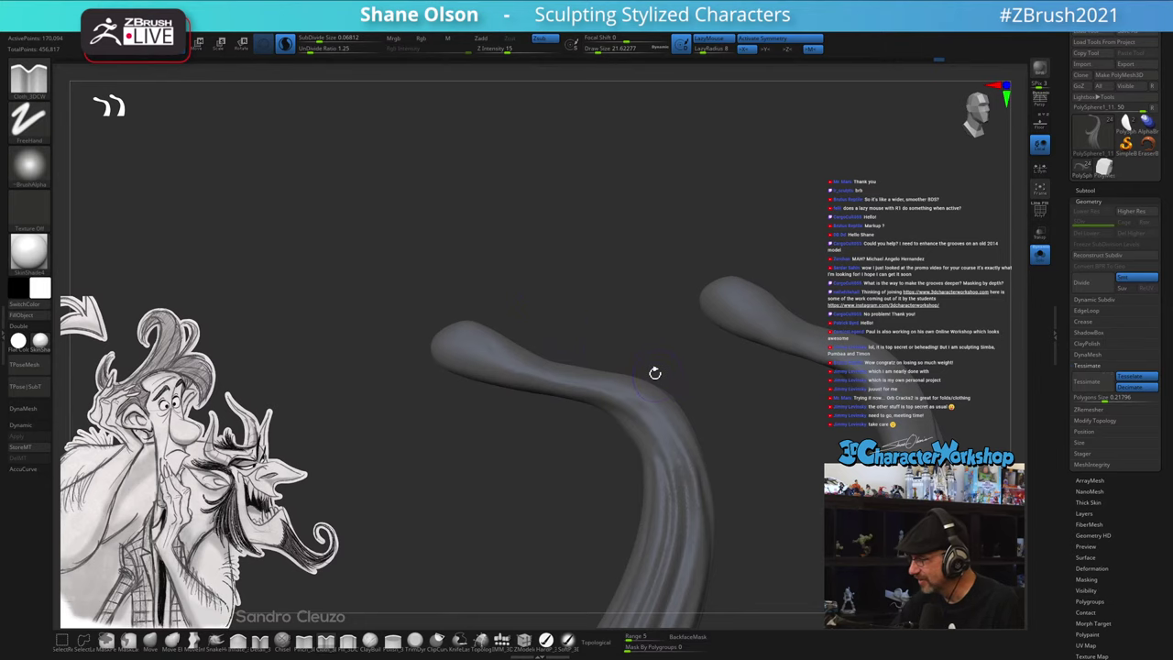
drag(654, 372, 638, 395)
key(b)
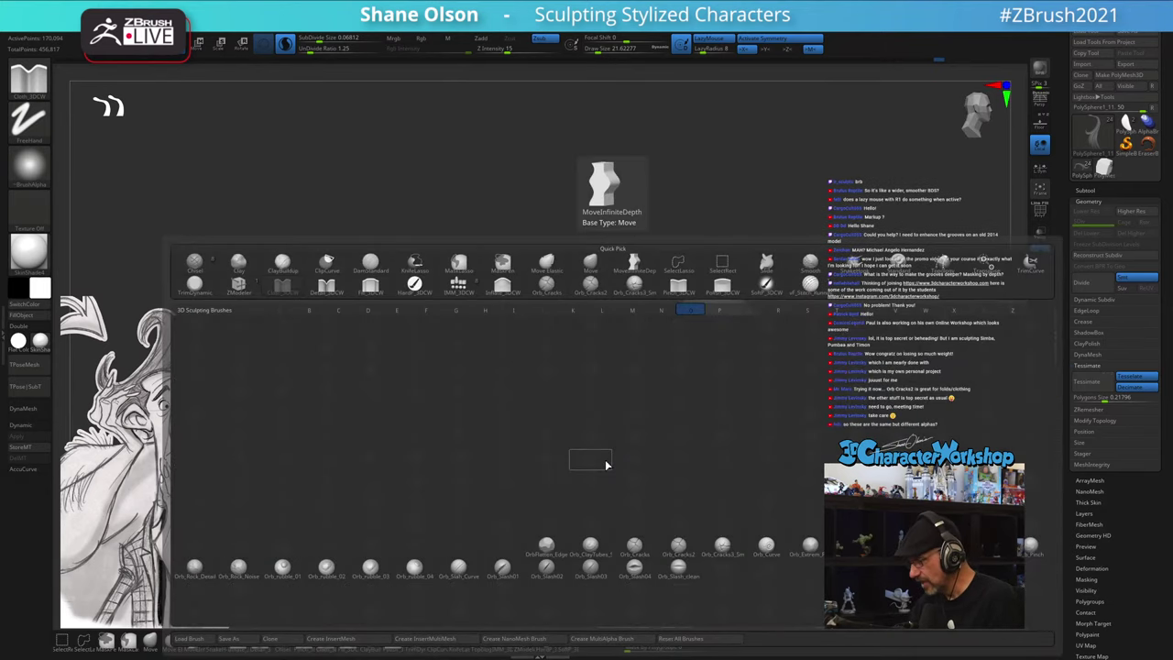
click(636, 549)
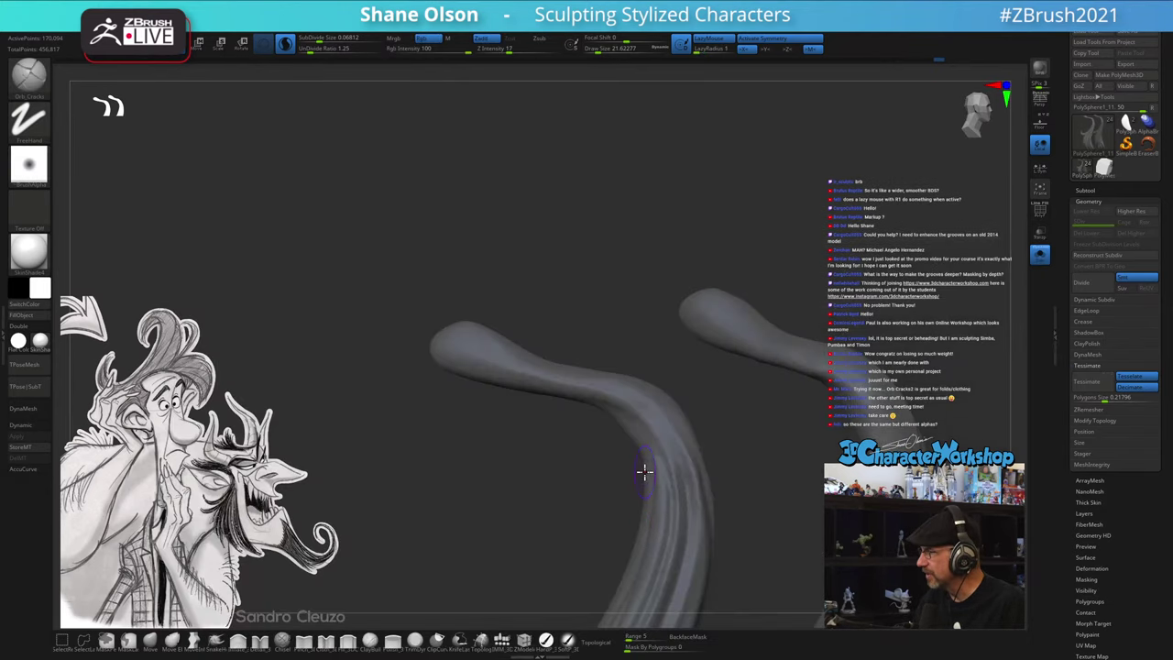
- Carve fine grooves along the strand's bend down toward its rounded tip with the Orb Cracks brush at a draw size of about 12.9
drag(616, 257, 600, 306)
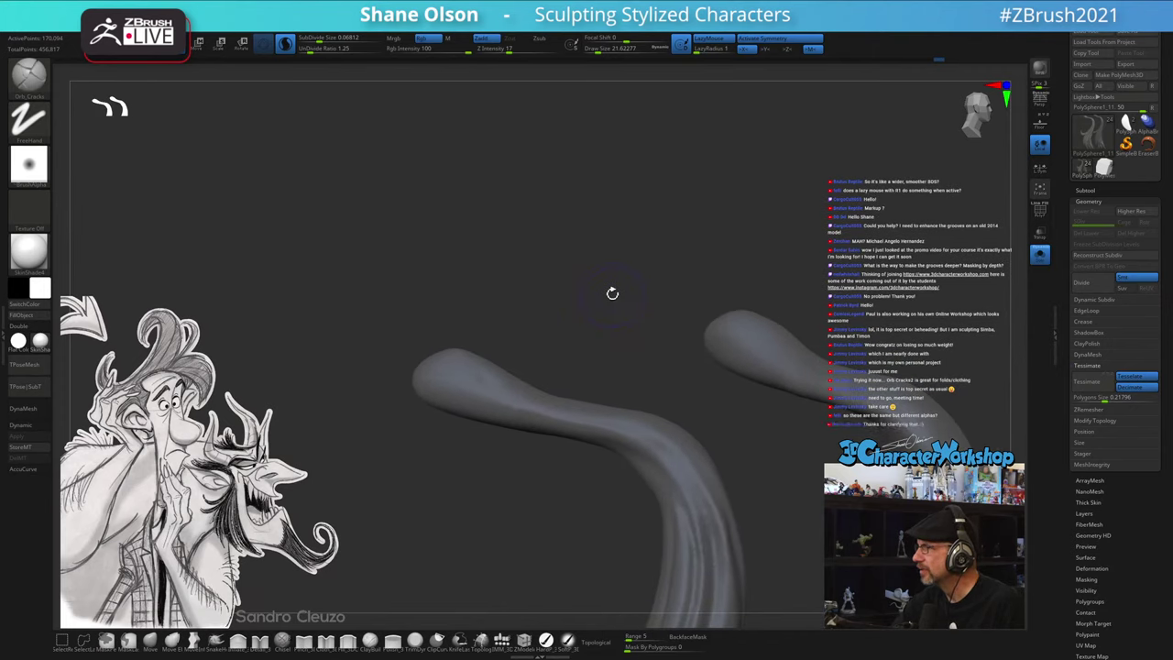
key(s)
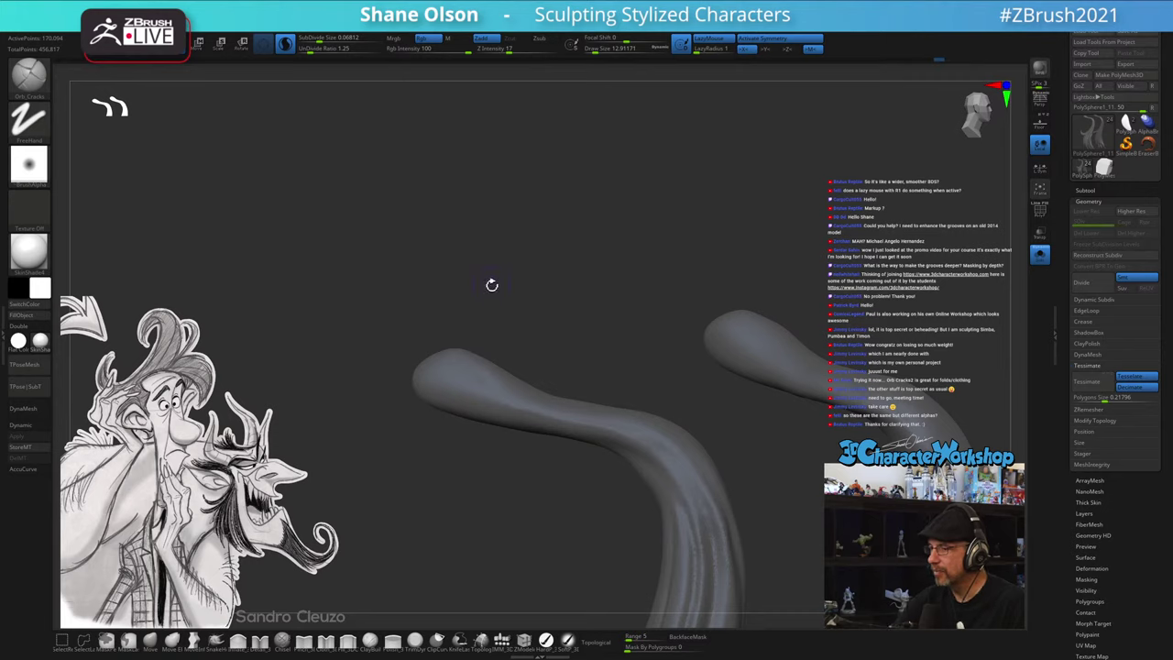
mouse_move(494, 283)
mouse_down()
mouse_move(437, 289)
mouse_move(553, 269)
mouse_move(635, 400)
mouse_move(653, 463)
mouse_move(644, 448)
mouse_move(712, 539)
mouse_move(670, 507)
mouse_up()
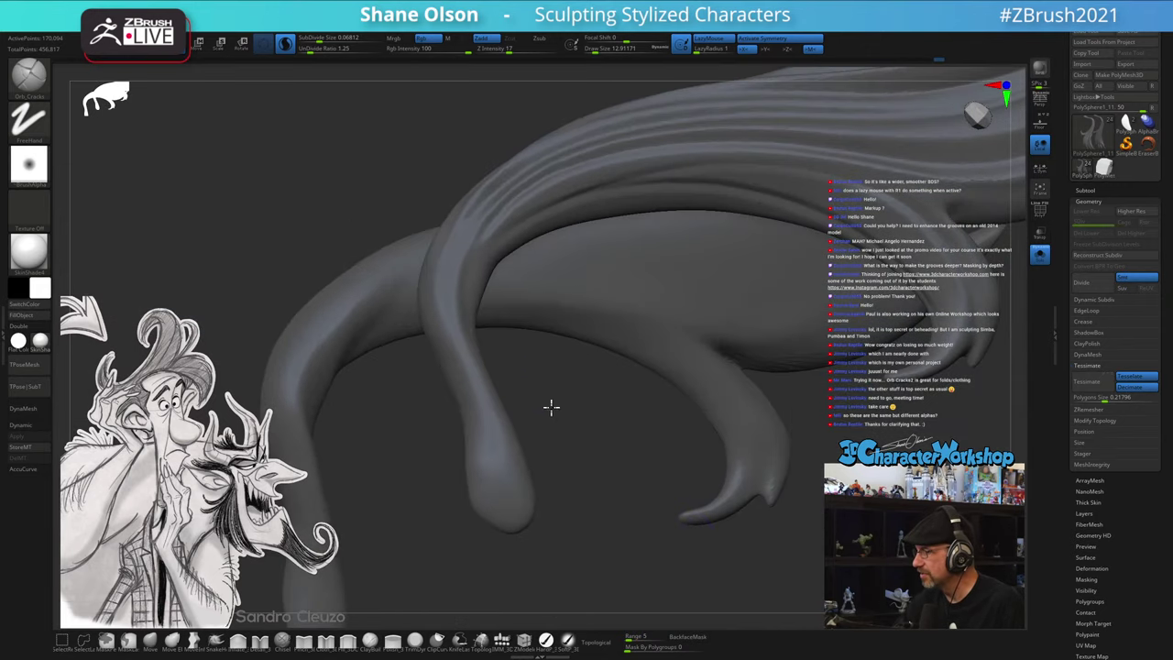
drag(551, 407, 578, 477)
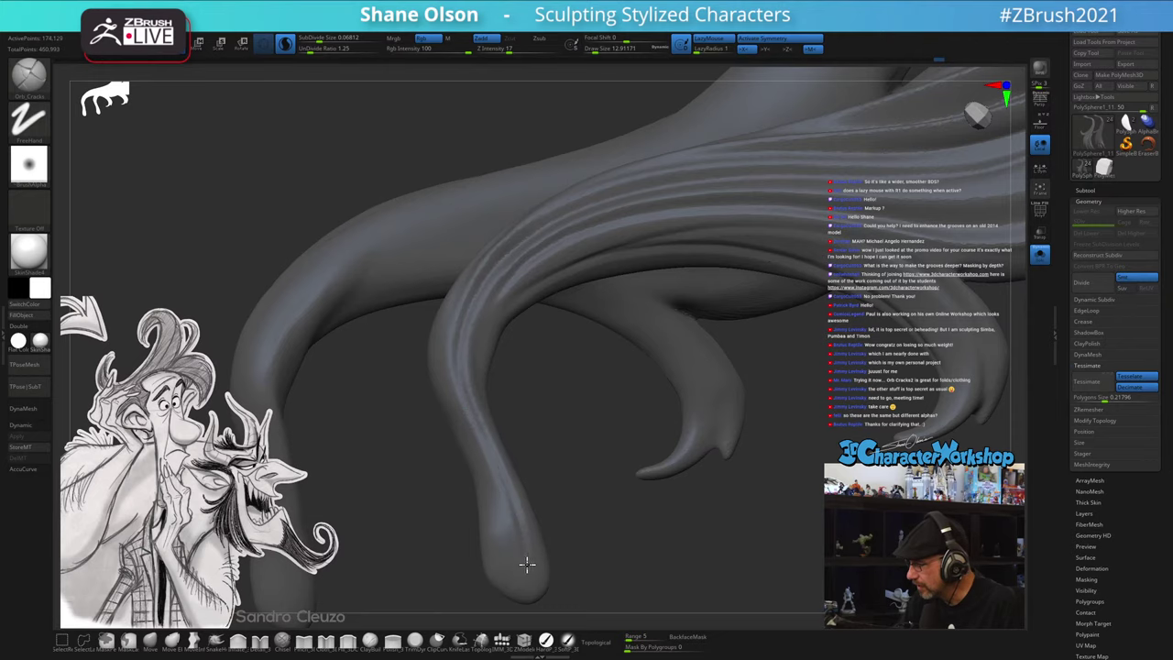
drag(574, 417, 535, 364)
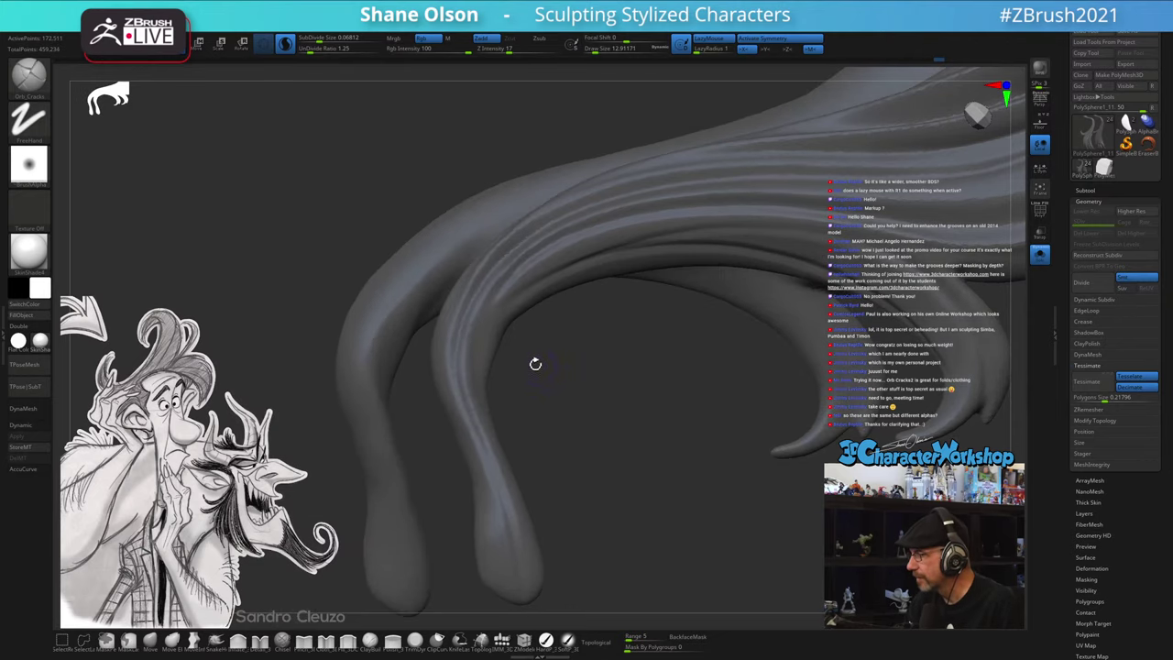
drag(523, 261, 478, 346)
drag(477, 413, 491, 480)
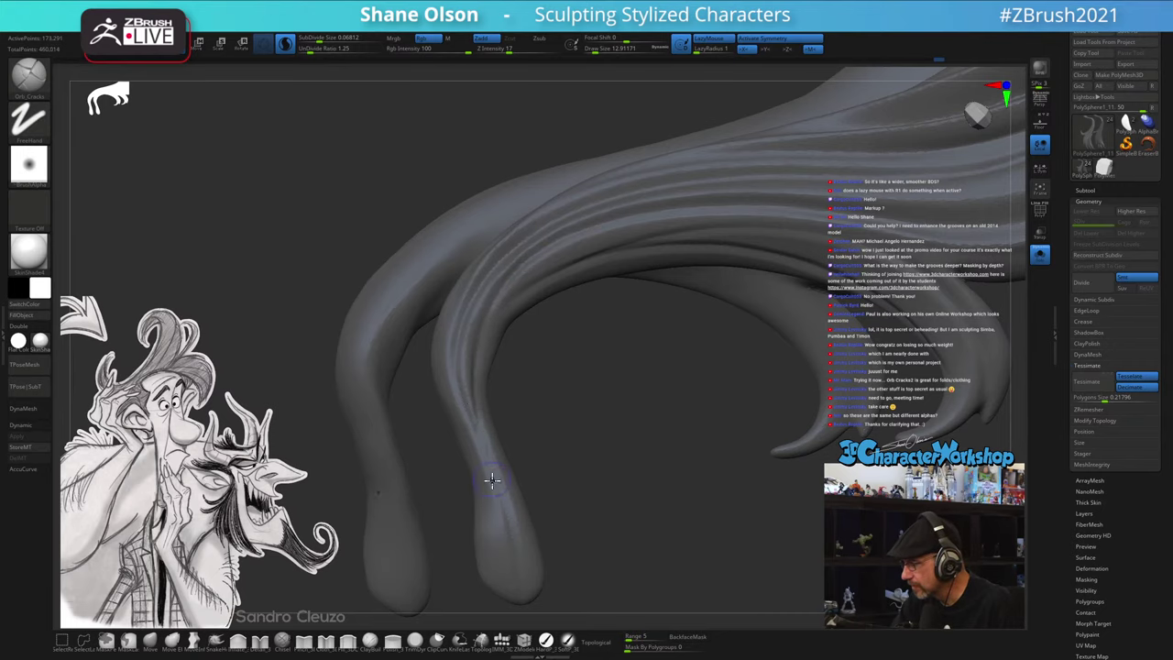
- Extend grooves along the outer face of the strand to its tip at a draw size of about 14.2
mouse_move(544, 436)
mouse_down()
mouse_move(687, 494)
mouse_move(641, 458)
mouse_up()
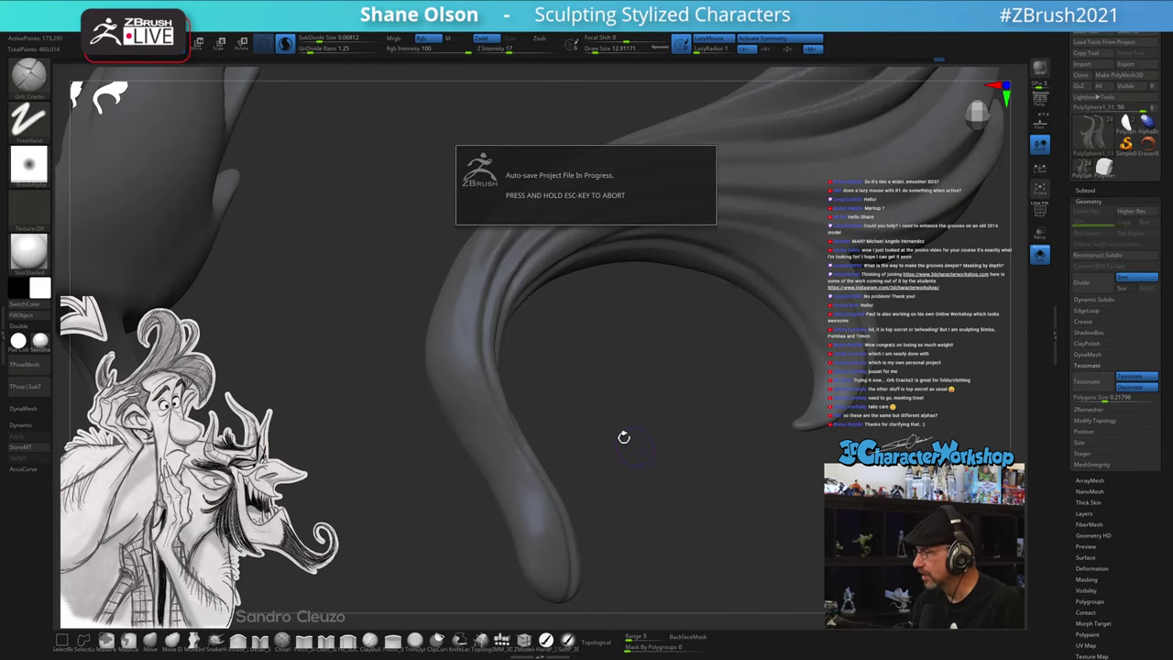
mouse_move(629, 456)
mouse_down()
mouse_move(632, 446)
mouse_move(617, 471)
mouse_move(599, 400)
mouse_move(518, 272)
mouse_up()
key(s)
click(520, 278)
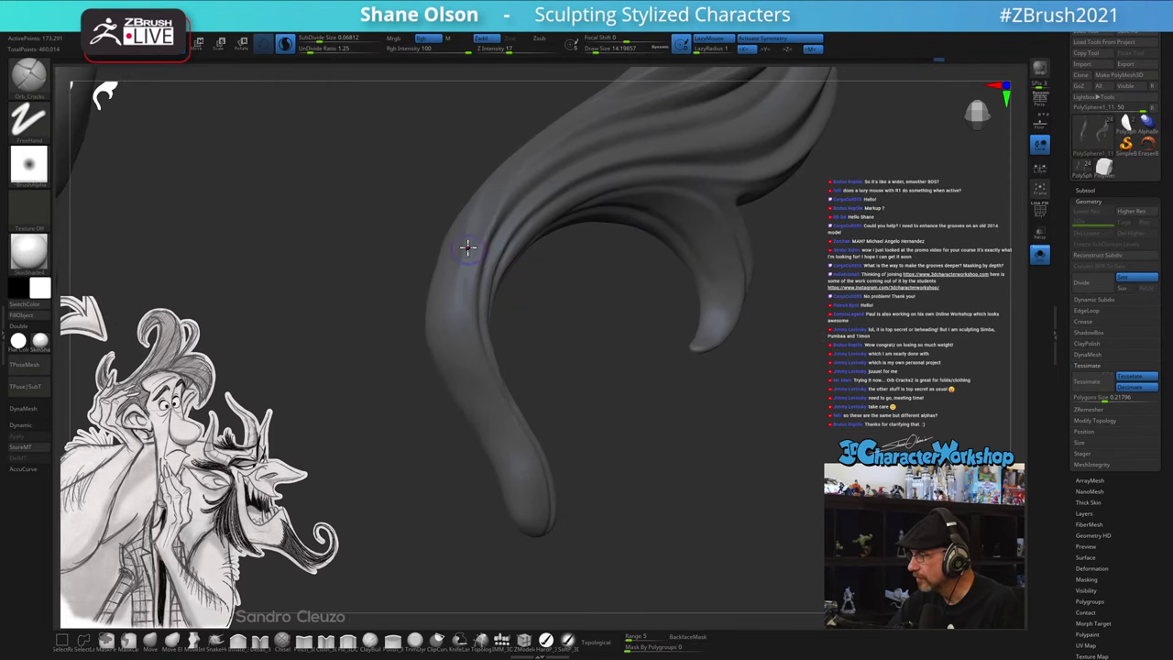
drag(487, 203, 465, 257)
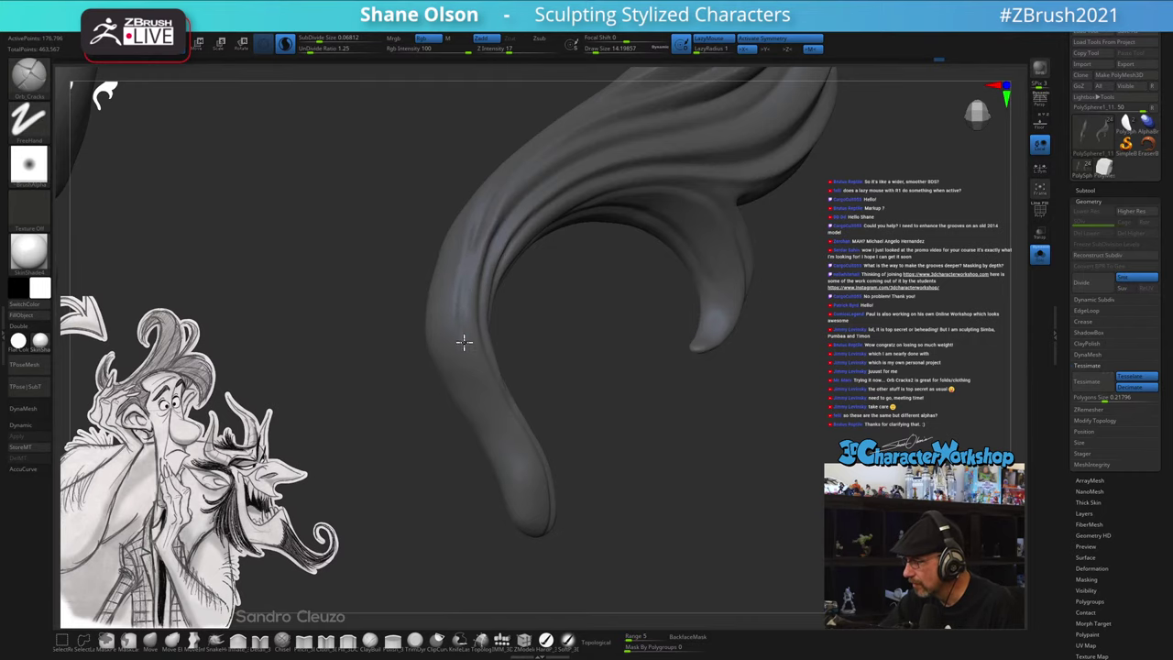
drag(501, 424, 522, 469)
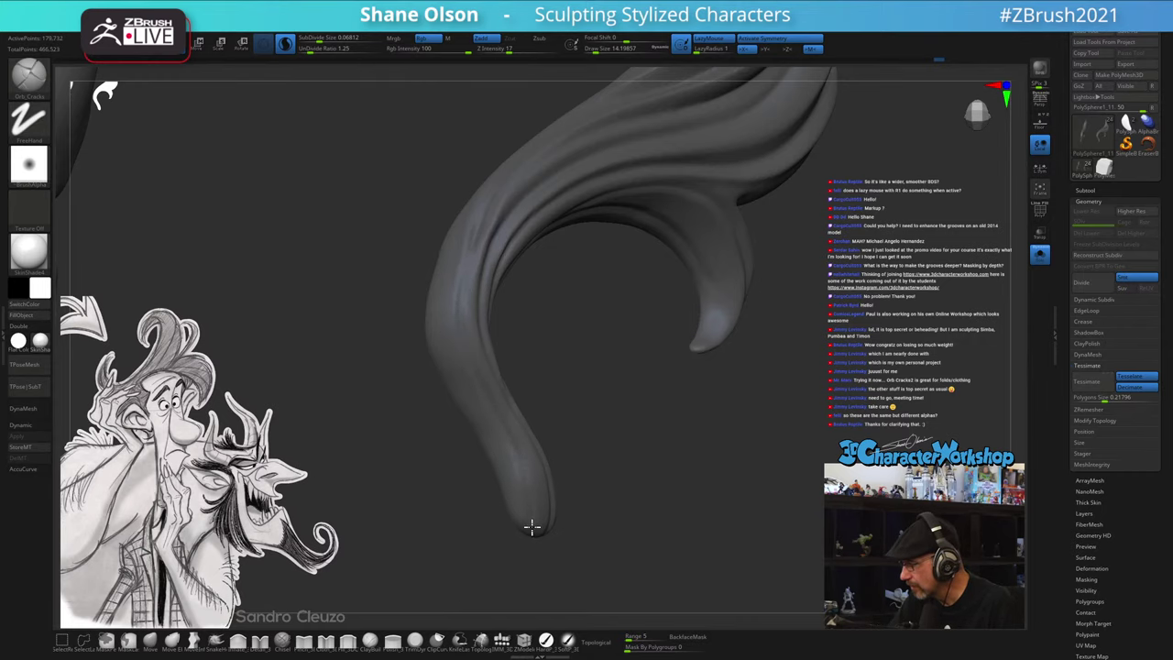
- Carve a groove from below the strand's bend to its rounded end at a draw size of about 15.6
mouse_move(678, 511)
mouse_down()
mouse_move(649, 511)
mouse_move(697, 495)
mouse_move(688, 503)
mouse_up()
mouse_move(571, 494)
mouse_down()
mouse_move(575, 470)
mouse_move(540, 432)
mouse_up()
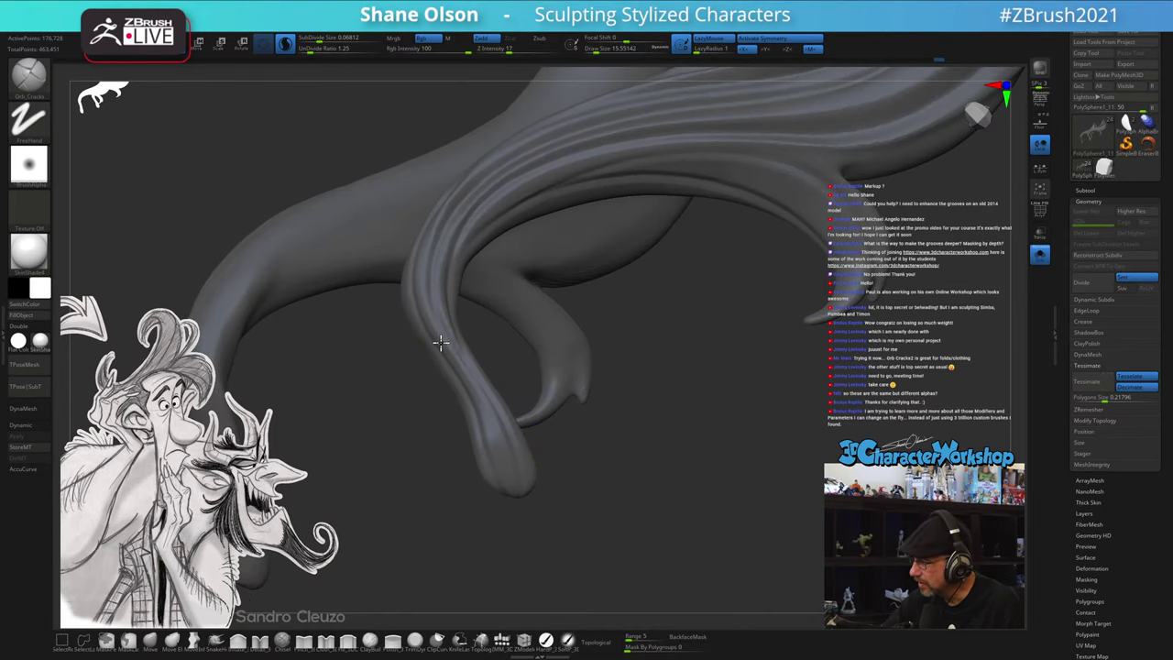
mouse_move(460, 369)
mouse_down()
mouse_move(505, 458)
mouse_move(520, 536)
mouse_move(574, 519)
mouse_move(560, 510)
mouse_move(574, 492)
mouse_move(540, 458)
mouse_up()
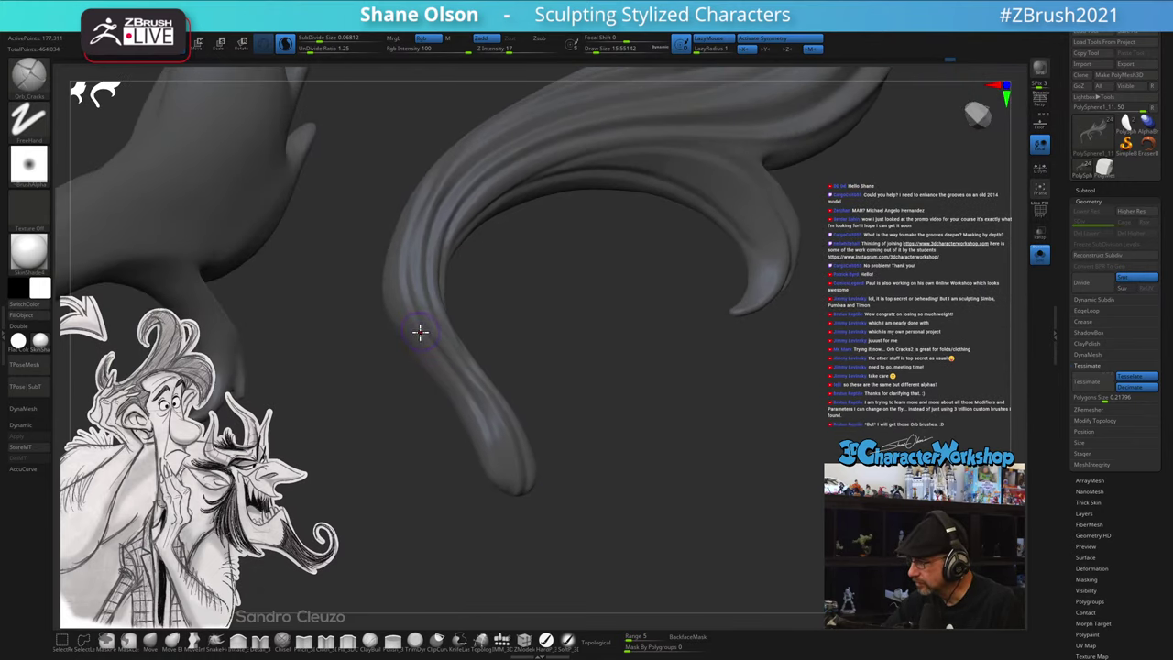
- Carve wider grooves down the strand's outer side, from the bend to the tip, at a draw size of about 18.5
drag(376, 311, 413, 280)
key(s)
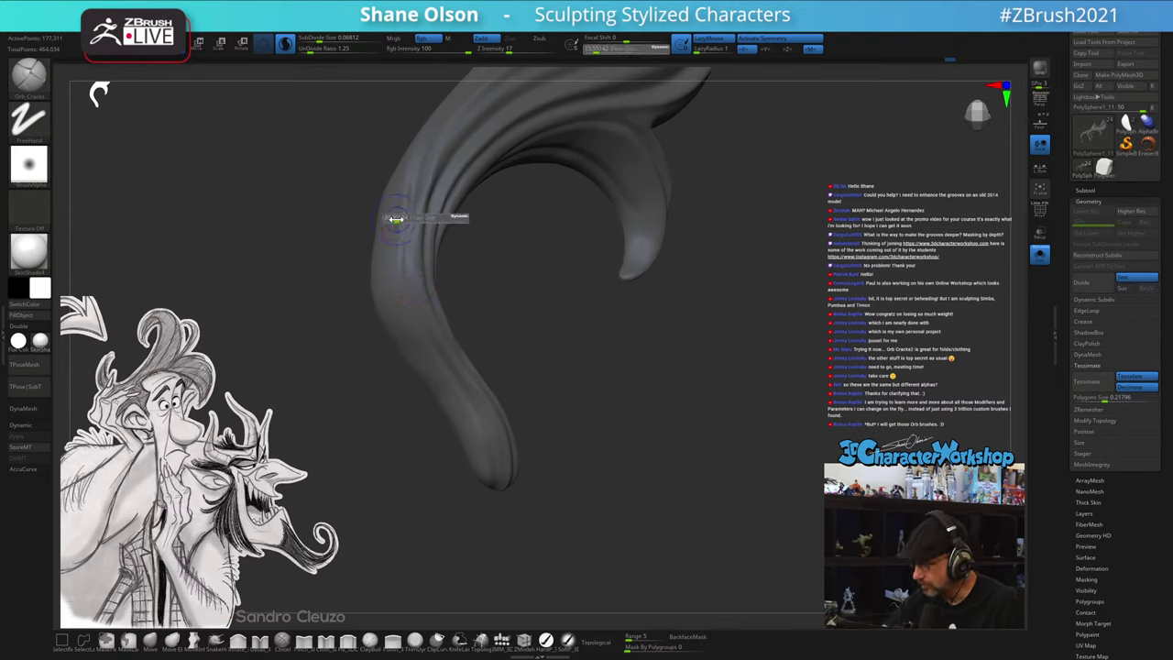
drag(395, 219, 392, 229)
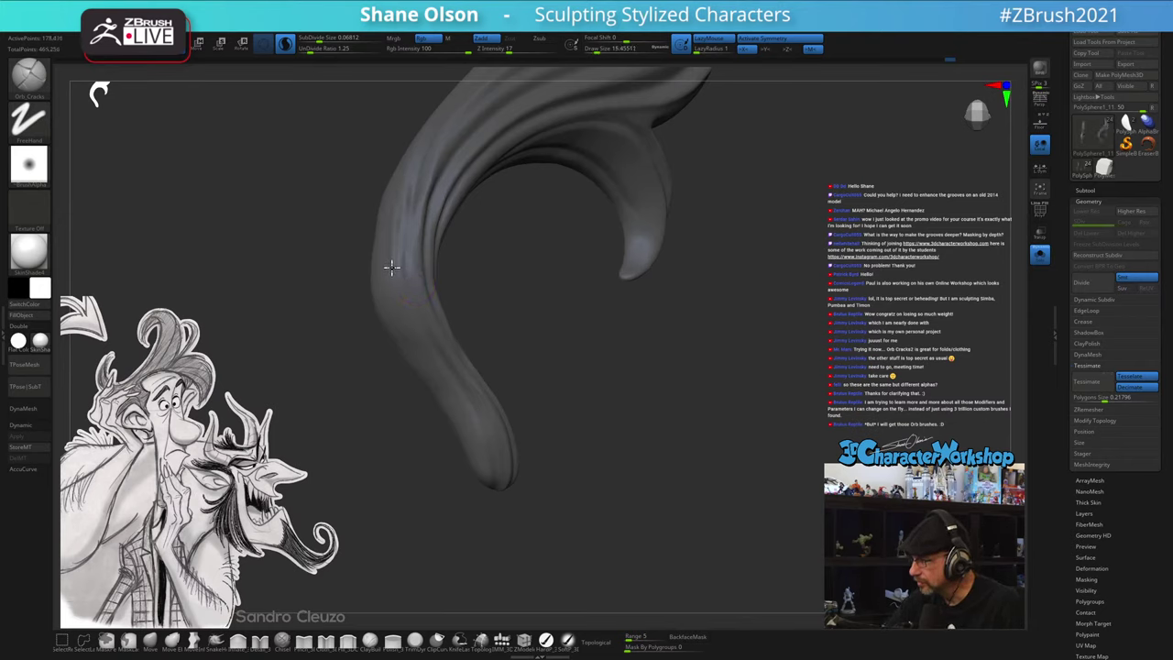
drag(413, 344, 478, 456)
- Try carving long, steady grooves down the strand's inner side with a LazyRadius of 43, and undo them
mouse_move(601, 518)
mouse_down()
mouse_move(617, 525)
mouse_move(608, 537)
mouse_move(553, 480)
mouse_up()
mouse_move(510, 392)
mouse_down()
mouse_move(489, 332)
mouse_move(497, 343)
mouse_up()
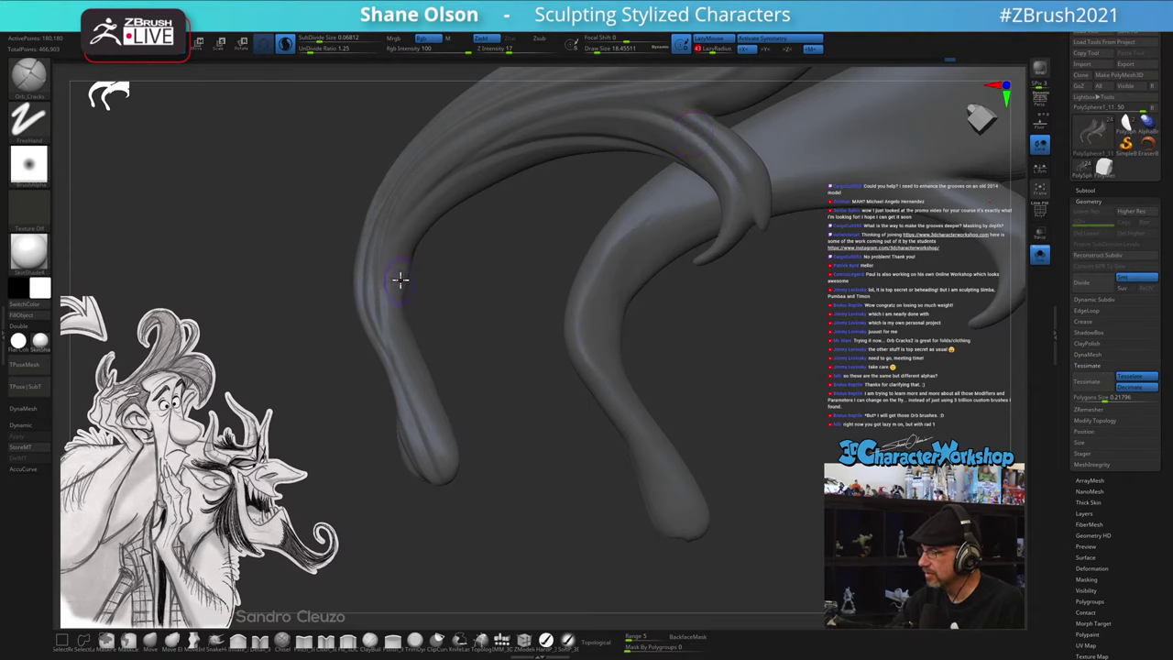
mouse_move(403, 226)
mouse_down()
mouse_move(393, 321)
mouse_move(433, 415)
mouse_move(444, 479)
mouse_up()
key(ctrl+z)
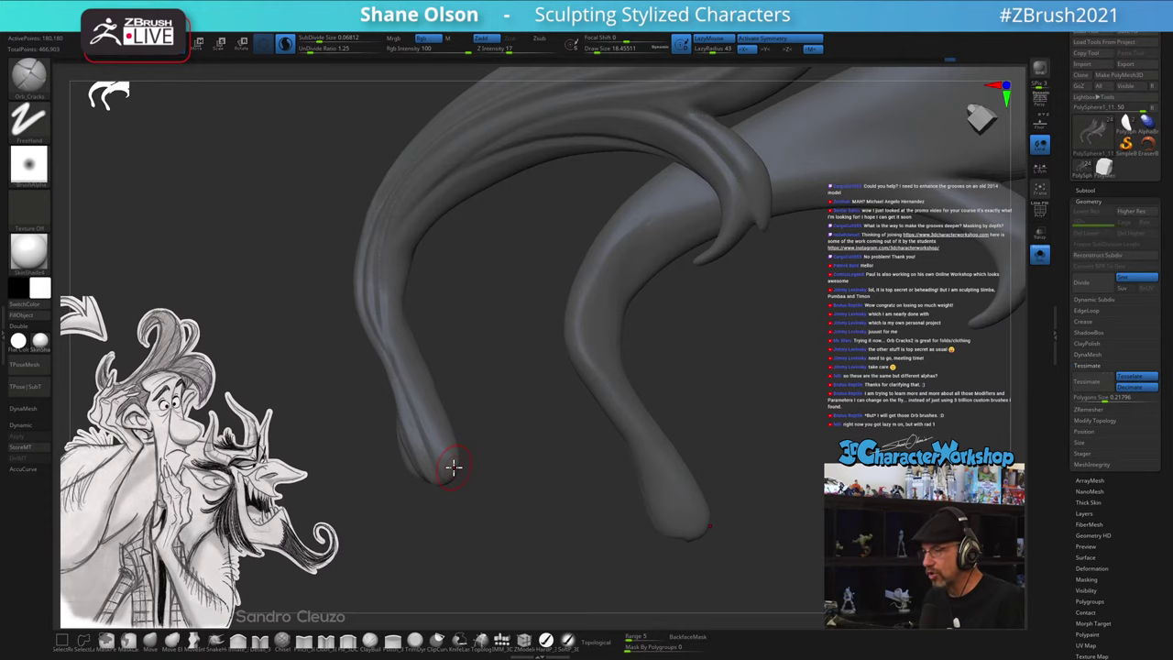
drag(477, 335, 483, 339)
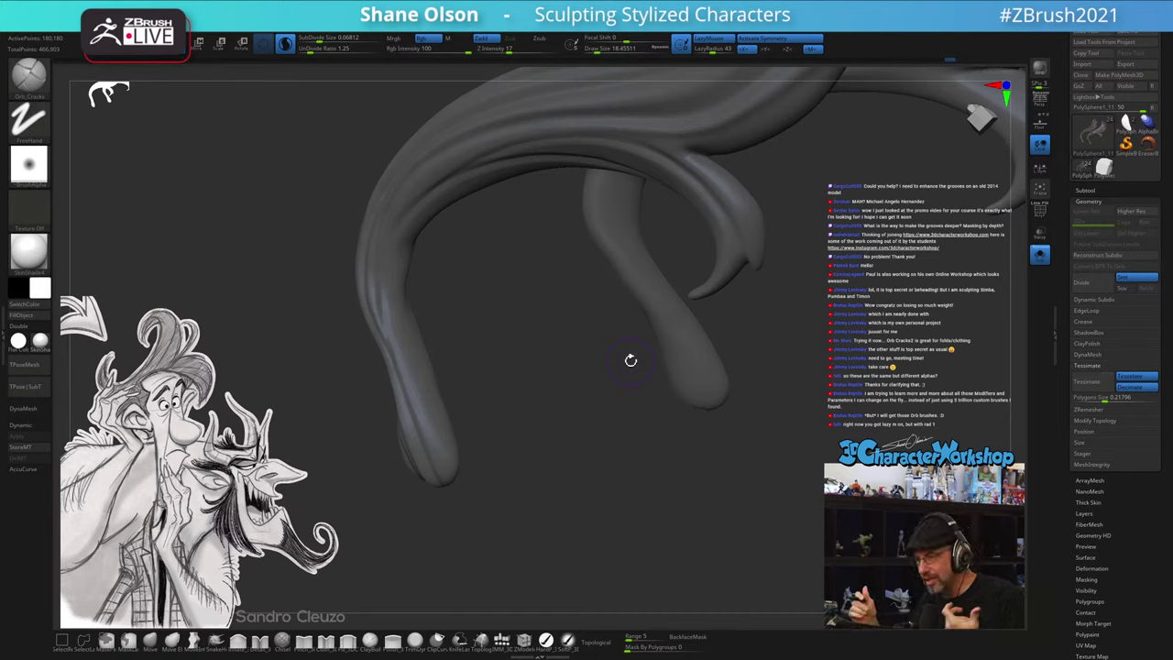
mouse_move(511, 358)
mouse_down()
mouse_move(540, 342)
mouse_move(479, 406)
mouse_move(515, 379)
mouse_move(500, 427)
mouse_up()
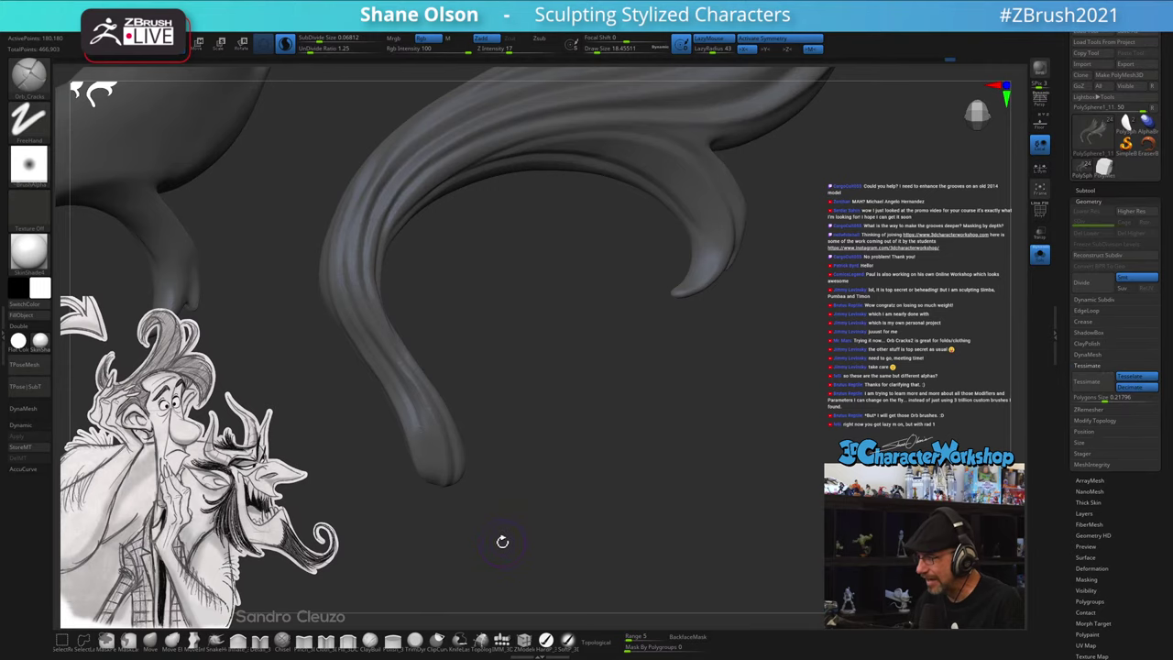
drag(526, 480, 520, 489)
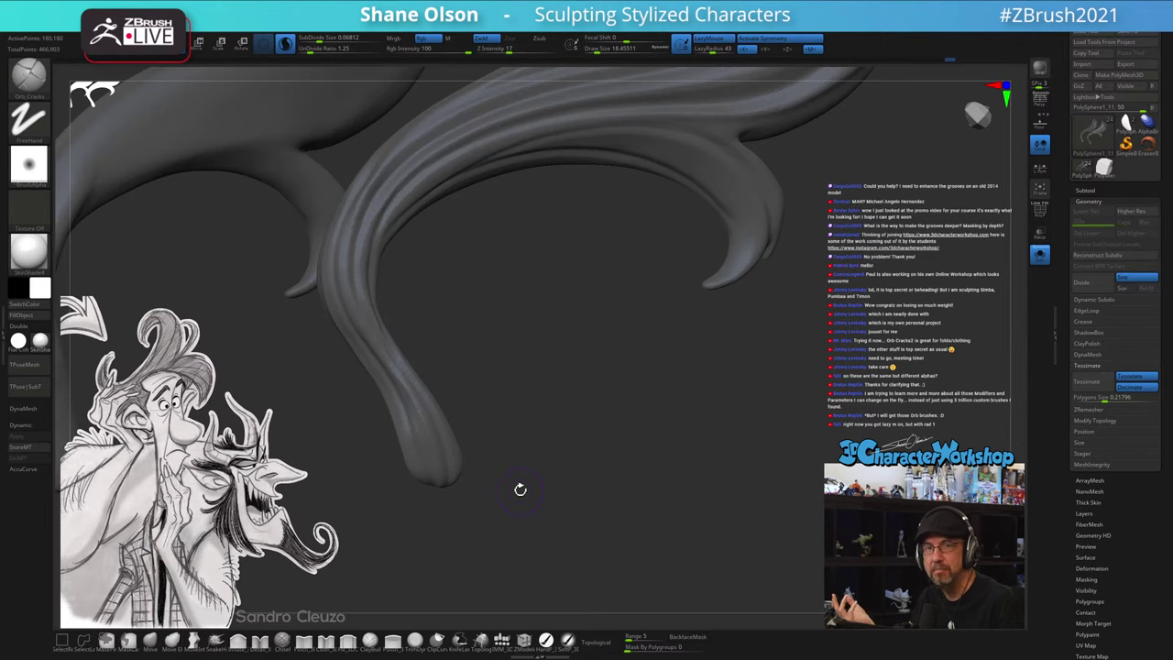
mouse_move(617, 404)
mouse_down()
mouse_move(712, 452)
mouse_move(672, 473)
mouse_move(479, 235)
mouse_up()
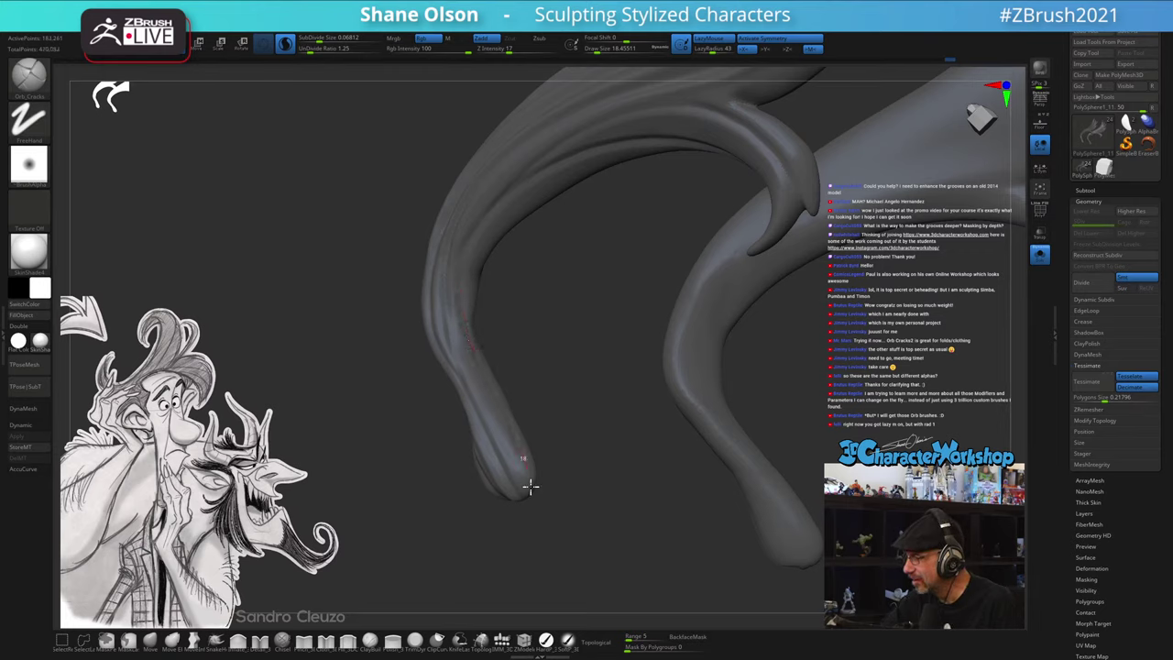
key(ctrl)
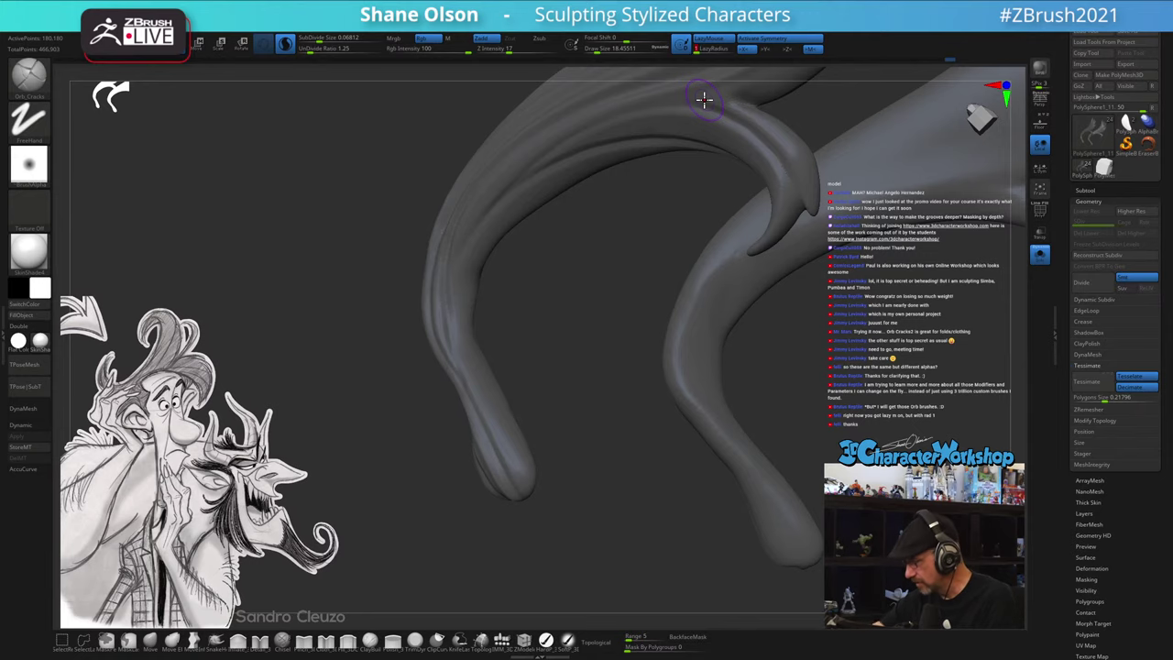
- Carve grooves along the strand's inner side, from the bend into the rounded tip, at a draw size of about 18.5
right_drag(610, 439, 602, 455)
right_drag(475, 356, 494, 357)
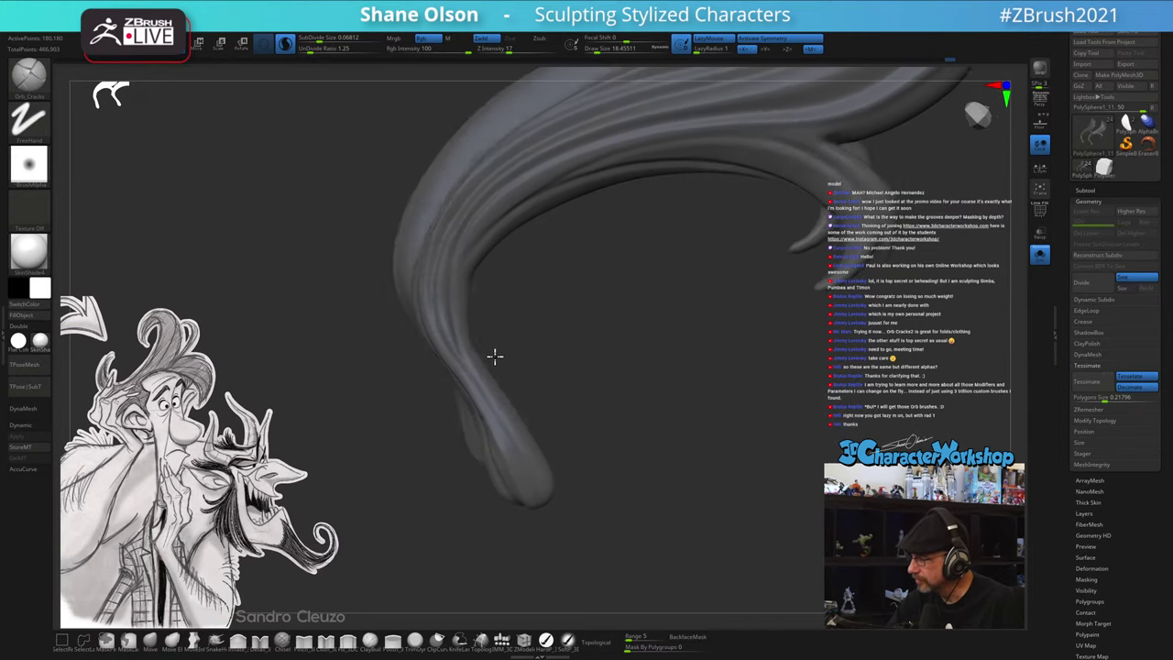
mouse_move(494, 355)
mouse_down()
mouse_move(475, 355)
mouse_move(552, 366)
mouse_move(483, 312)
mouse_up()
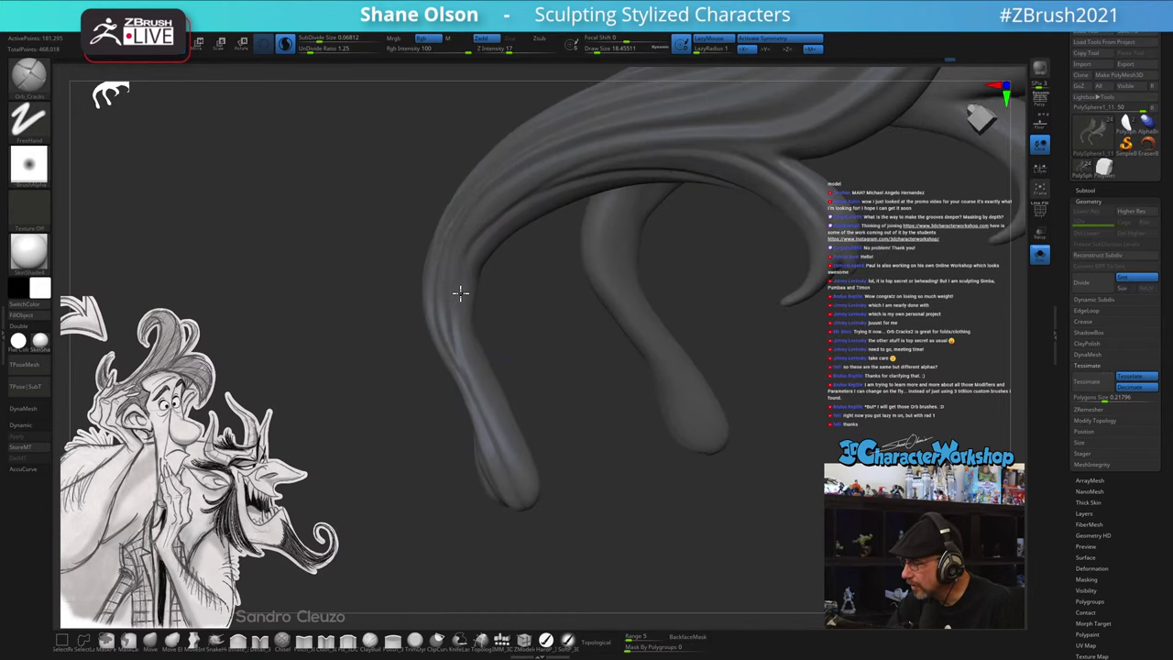
mouse_move(462, 328)
mouse_down()
mouse_move(536, 481)
mouse_move(614, 523)
mouse_move(626, 516)
mouse_move(505, 428)
mouse_up()
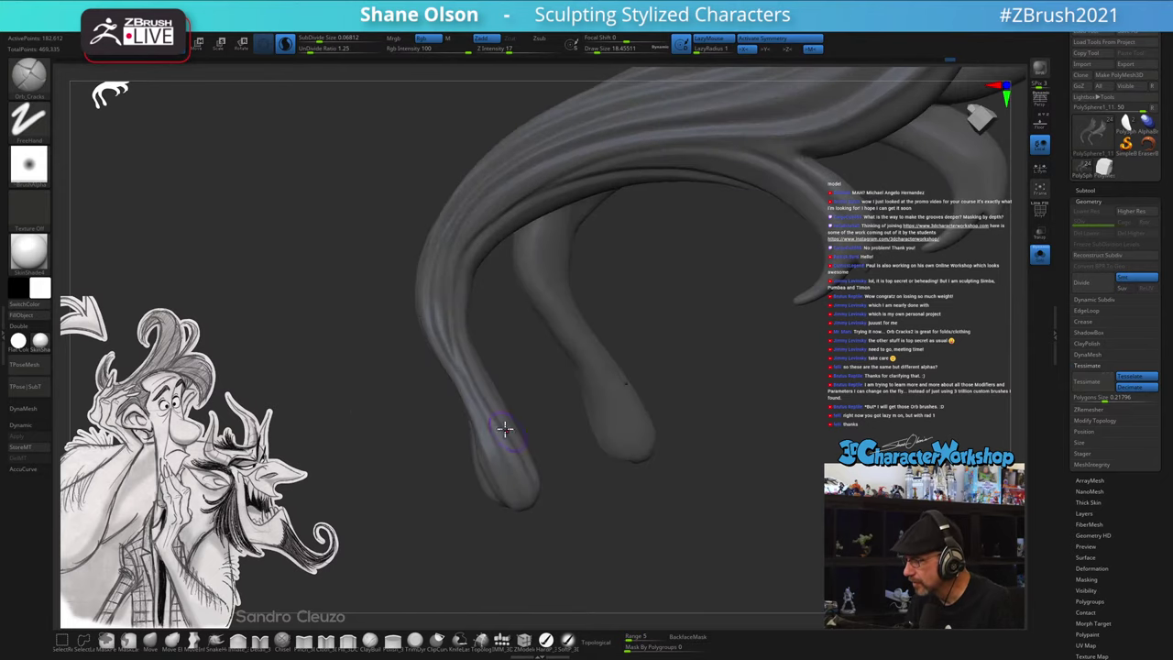
drag(463, 369, 506, 450)
mouse_move(601, 542)
mouse_down()
mouse_move(681, 511)
mouse_move(592, 497)
mouse_up()
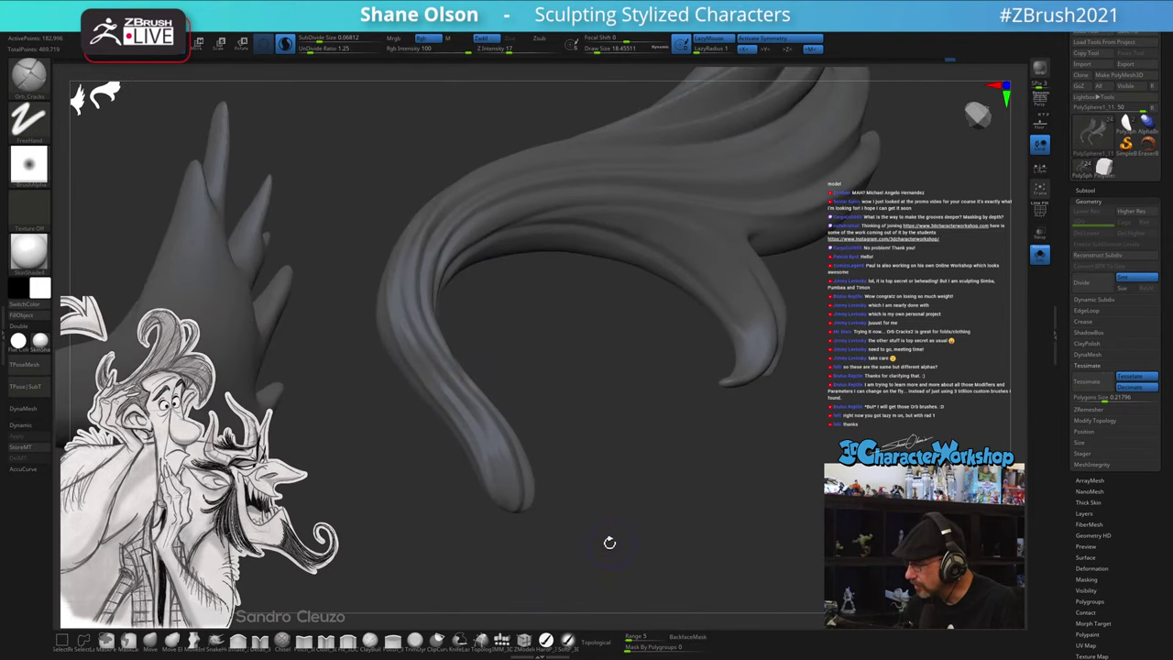
- Switch to the Move brush and set its draw size to about 46
drag(607, 541, 608, 505)
key(b)
key(m)
key(v)
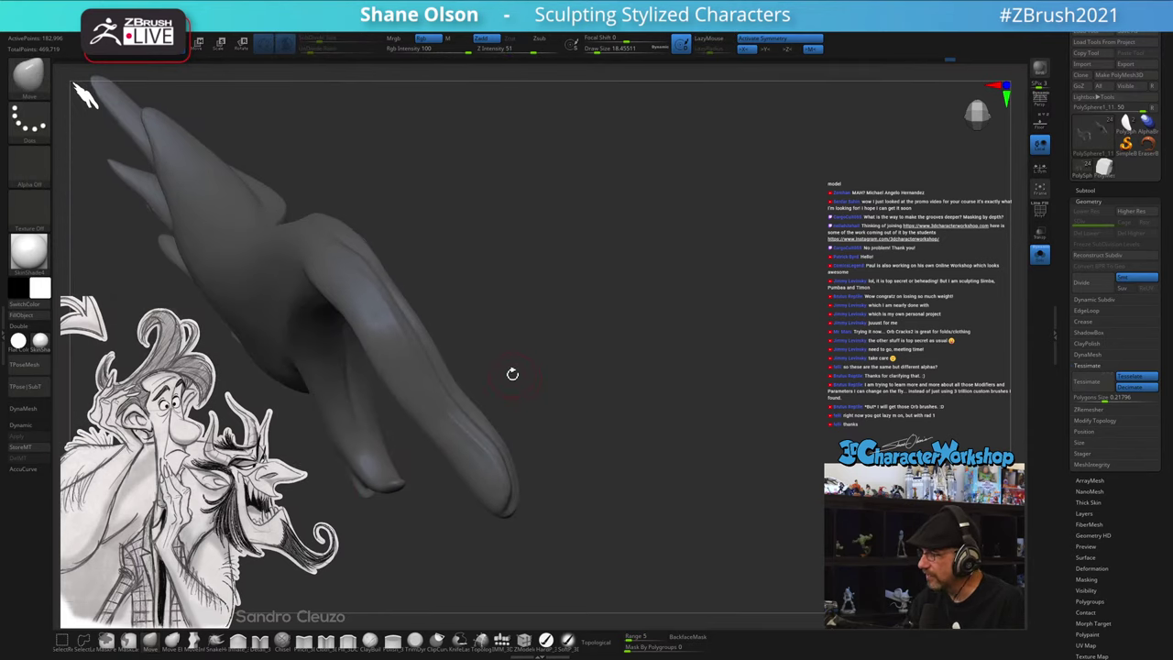
key(s)
drag(517, 375, 518, 375)
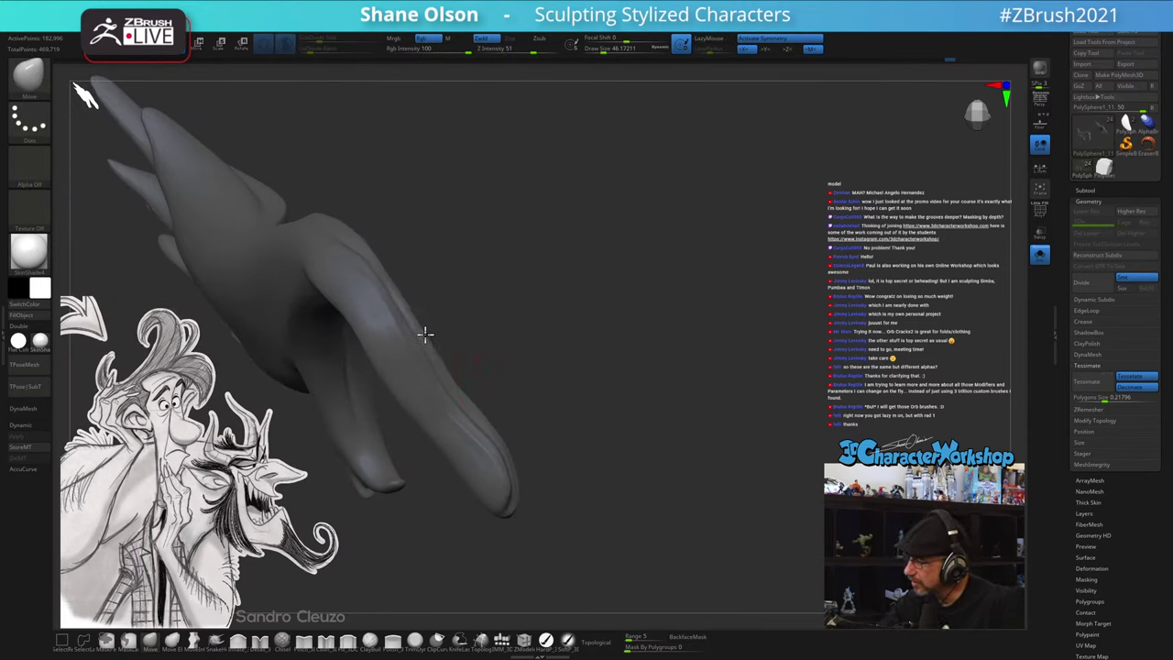
right_drag(364, 232, 476, 256)
- Try pulling out the strand's rounded tip with the SnakeHook brush, and undo the pull
mouse_move(572, 449)
right_down()
mouse_move(613, 482)
mouse_move(600, 570)
mouse_move(581, 450)
mouse_move(548, 510)
mouse_move(552, 468)
mouse_move(581, 464)
right_up()
key(b)
key(s)
key(h)
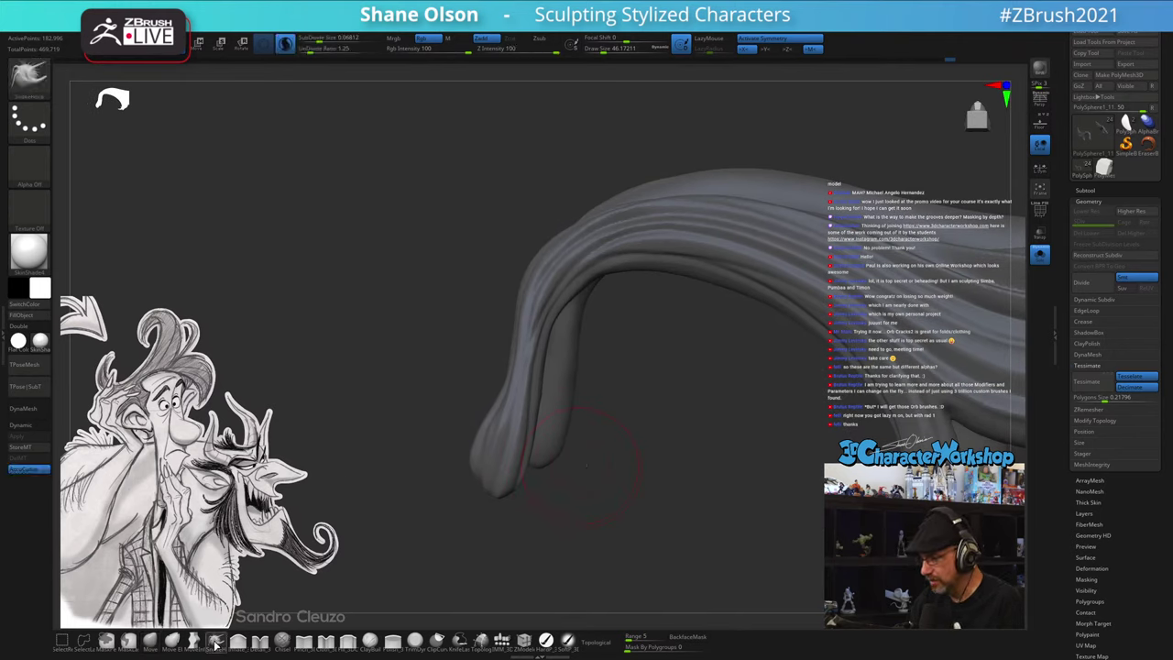
key(s)
mouse_move(540, 523)
mouse_down()
mouse_move(506, 495)
mouse_move(504, 510)
mouse_up()
key(s)
key(s)
key(ctrl+z)
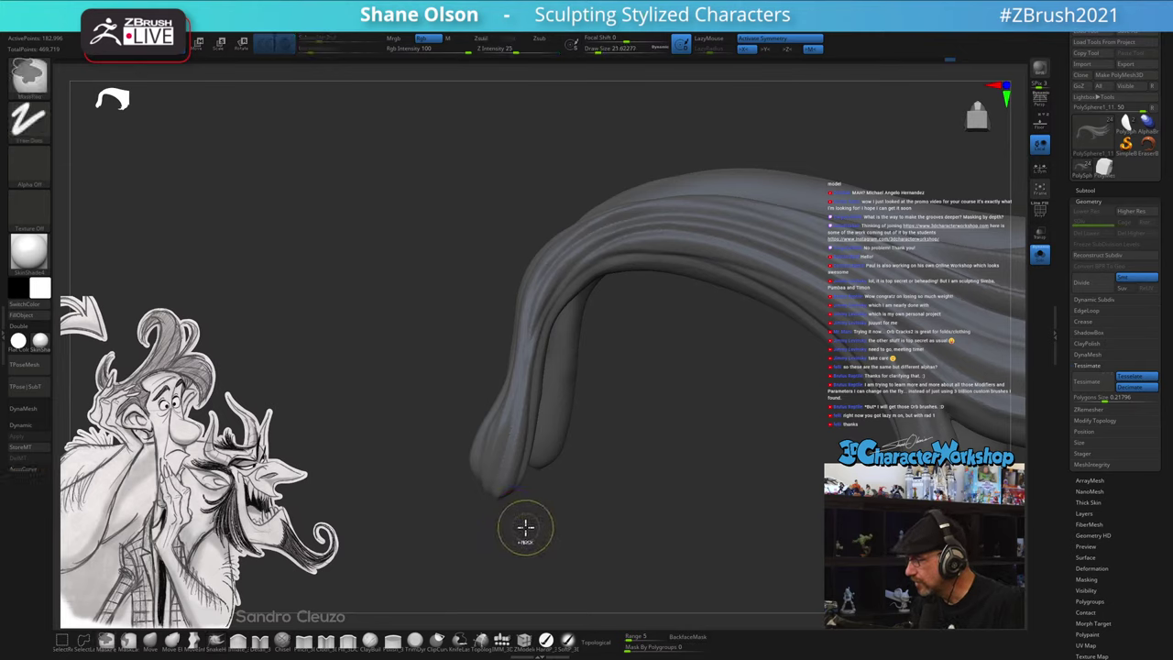
- Pull the strand's rounded tip downward into a point with the SnakeHook brush at a draw size of about 25
key(b)
key(s)
key(h)
mouse_move(568, 474)
mouse_down()
mouse_move(571, 421)
mouse_move(568, 439)
mouse_move(586, 451)
mouse_move(565, 475)
mouse_up()
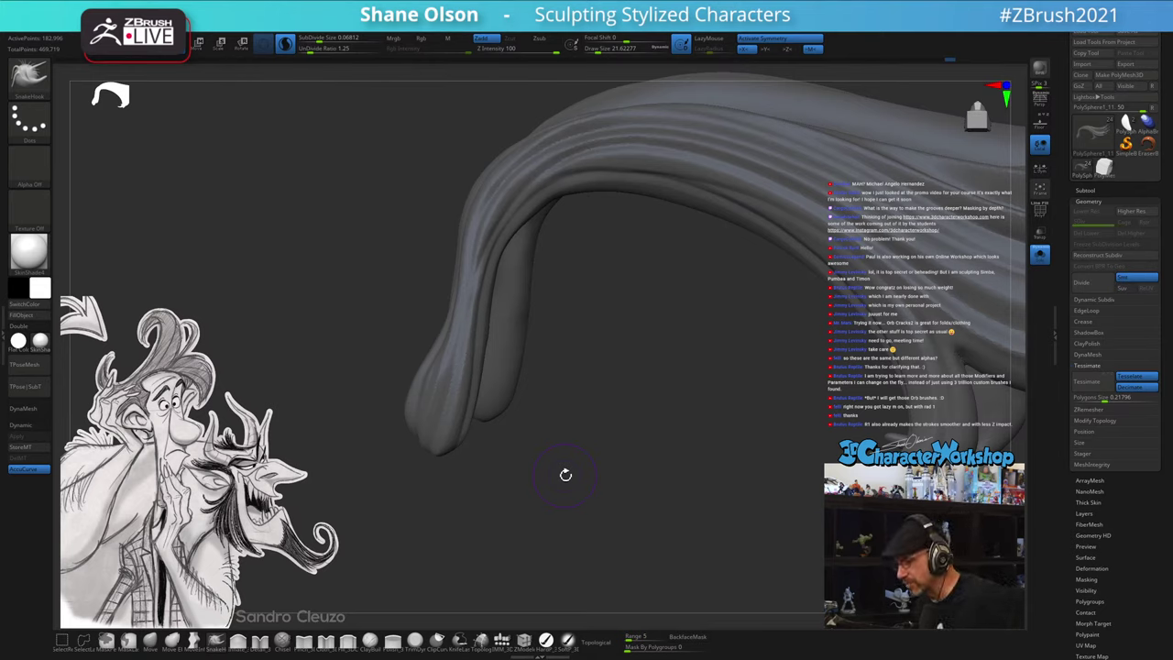
key(s)
click(454, 478)
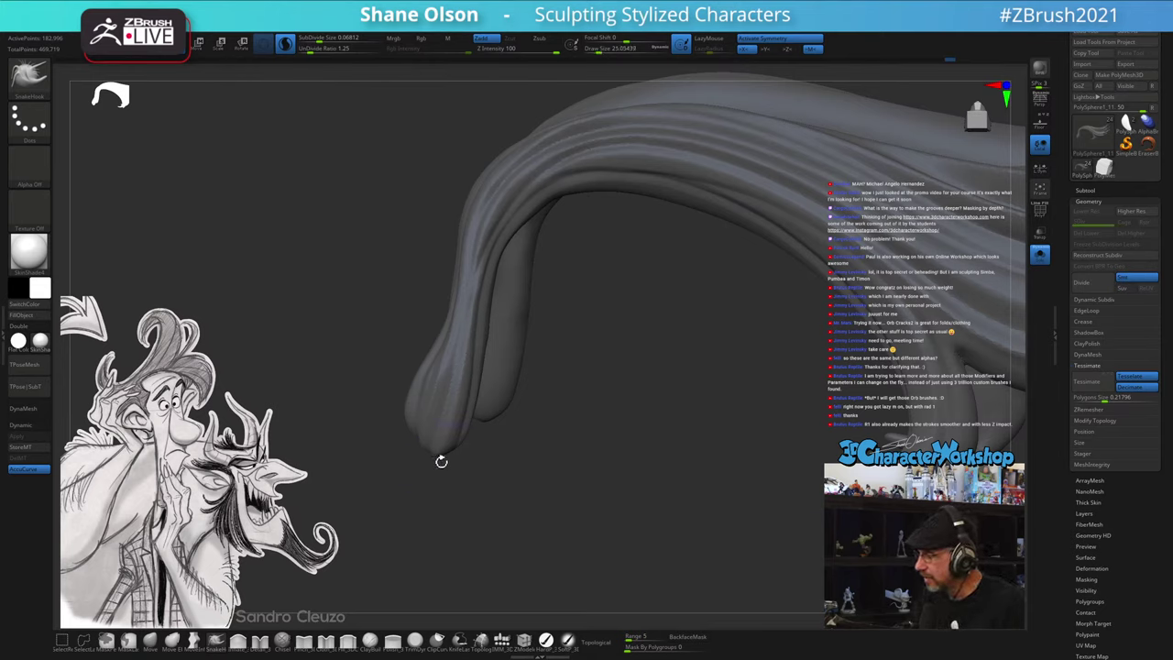
- Pull smaller secondary points from the strand's tip at draw sizes of about 18.5 and 15.6, undoing the last pull
key(s)
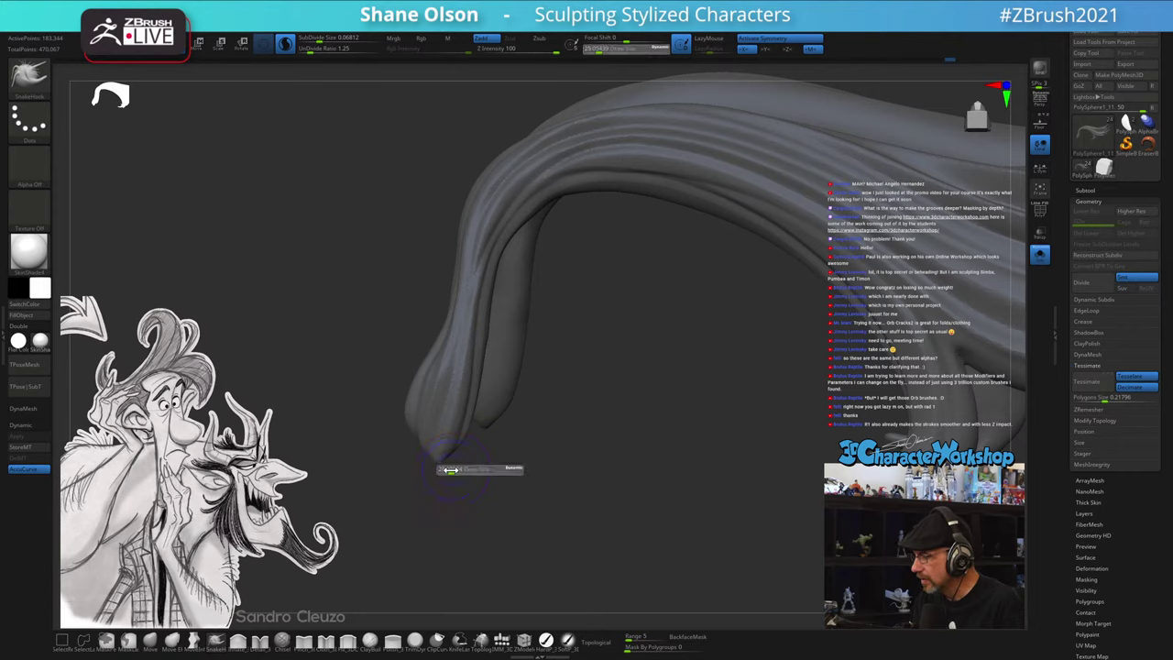
click(441, 469)
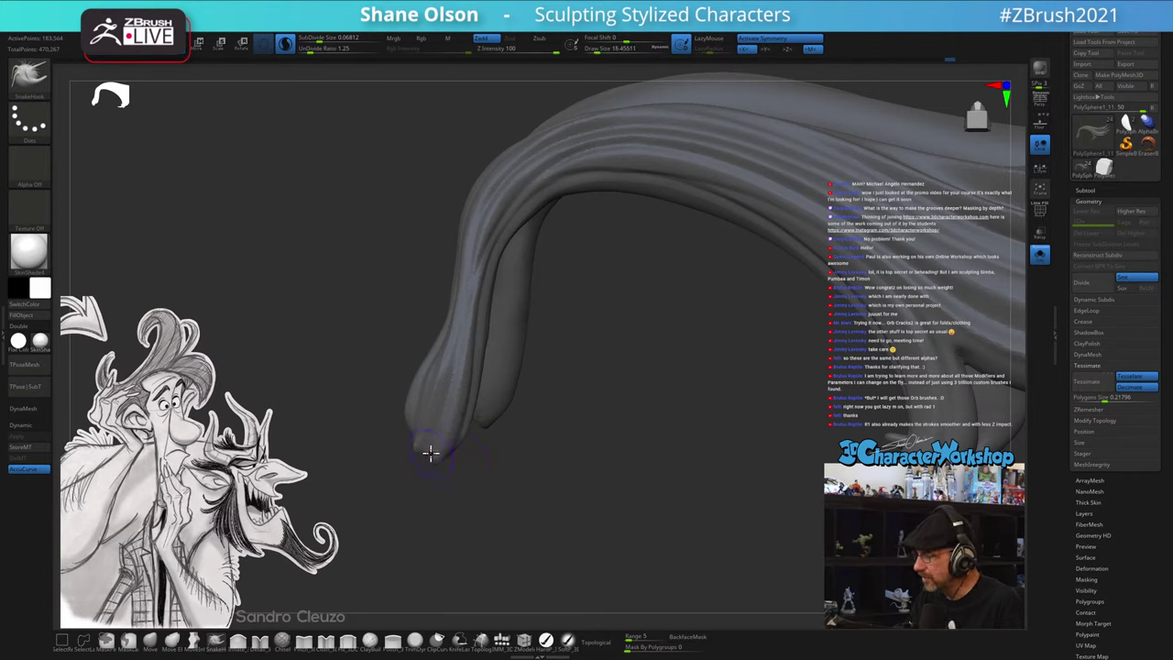
key(s)
click(431, 451)
key(ctrl+z)
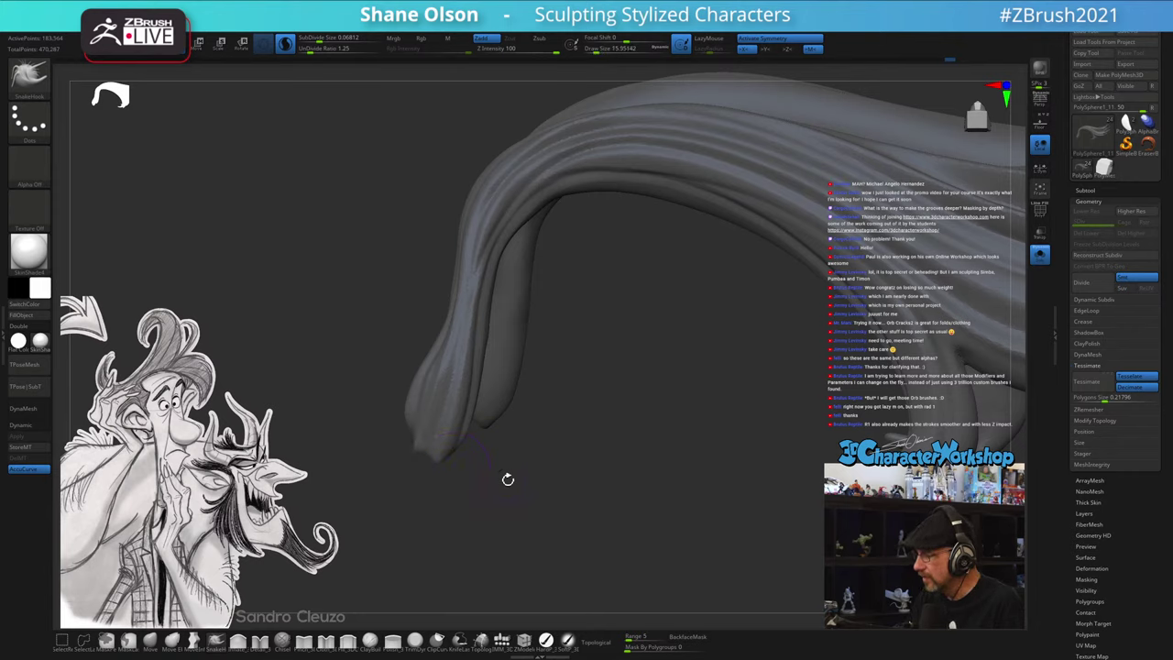
drag(498, 500, 502, 486)
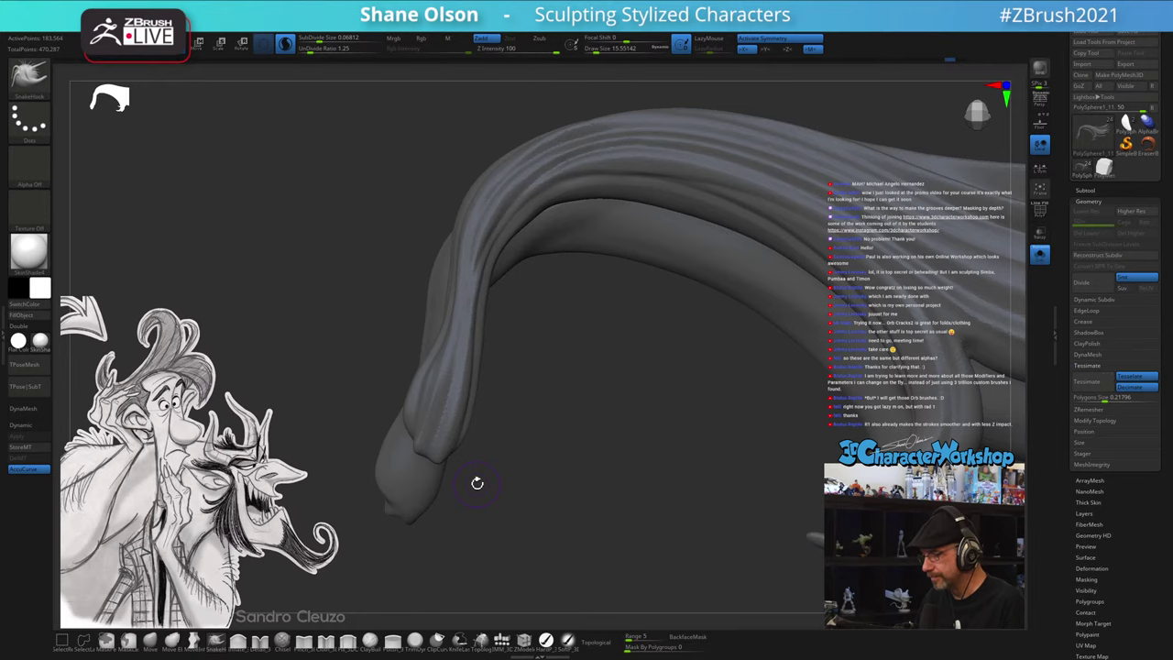
- Try reshaping the strand's tip with the SnakeHook brush at a draw size of about 18.5, and undo the change
mouse_move(524, 492)
mouse_down()
mouse_move(537, 486)
mouse_move(518, 494)
mouse_up()
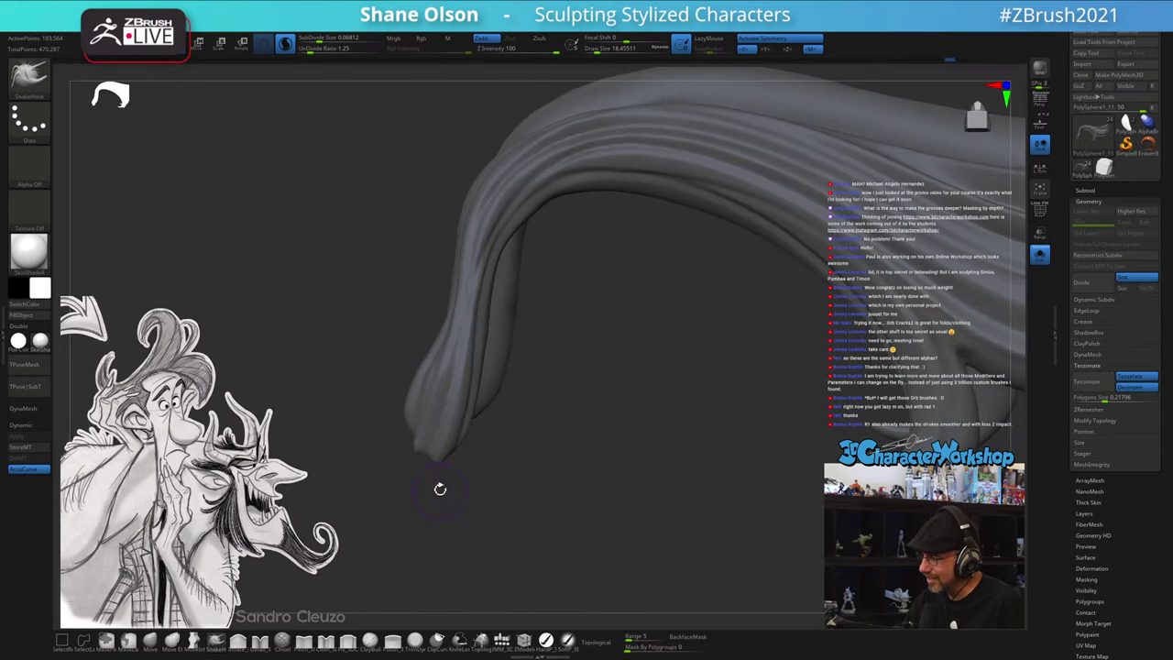
drag(442, 491, 431, 448)
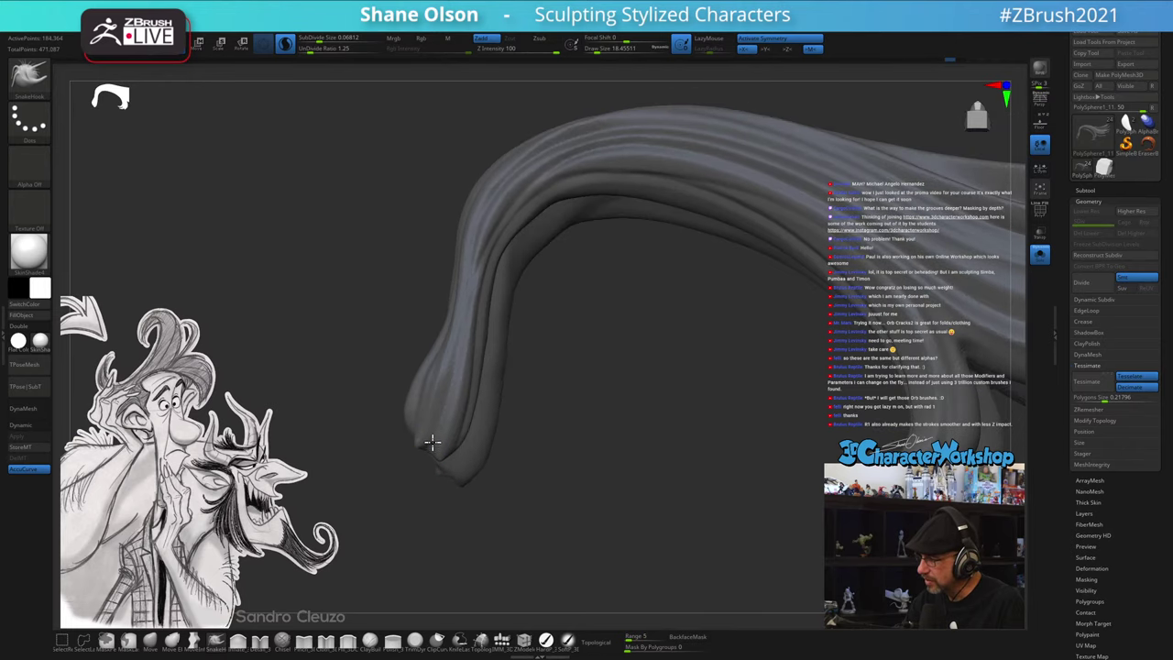
mouse_move(452, 523)
mouse_down()
mouse_move(472, 480)
mouse_move(440, 544)
mouse_move(427, 445)
mouse_up()
key(ctrl)
ctrl+drag(446, 565, 447, 563)
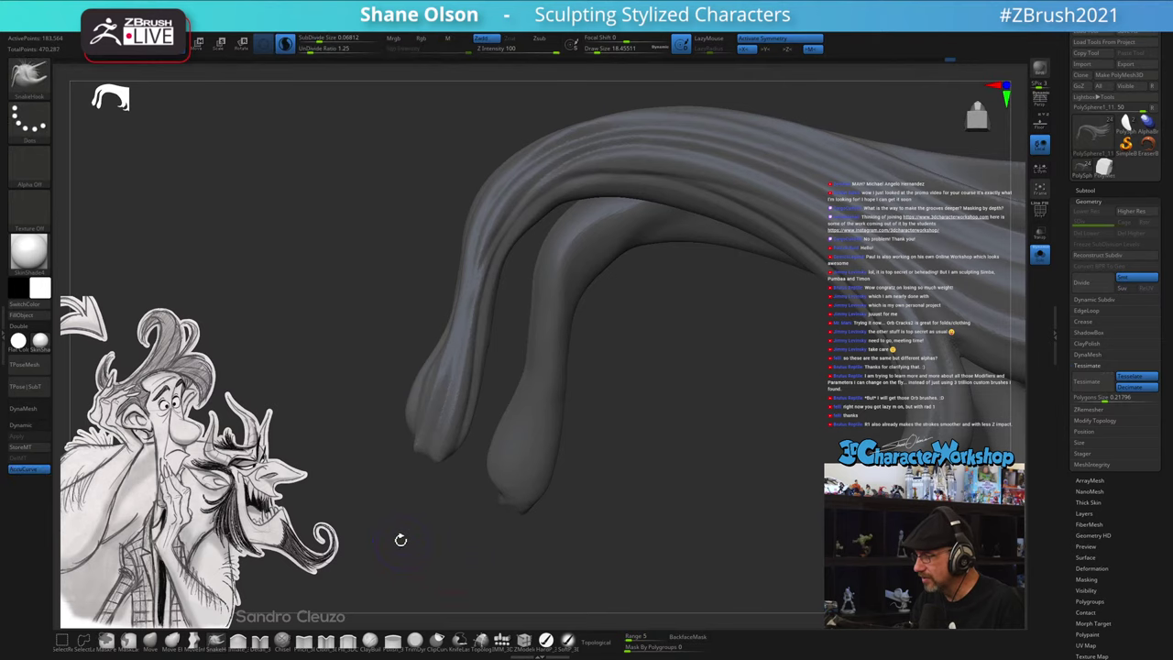
- Switch to the MoveInfiniteDepth brush and adjust the strand's bulging end at a draw size of about 37
click(196, 642)
mouse_move(468, 523)
mouse_down()
mouse_move(466, 539)
mouse_move(476, 513)
mouse_up()
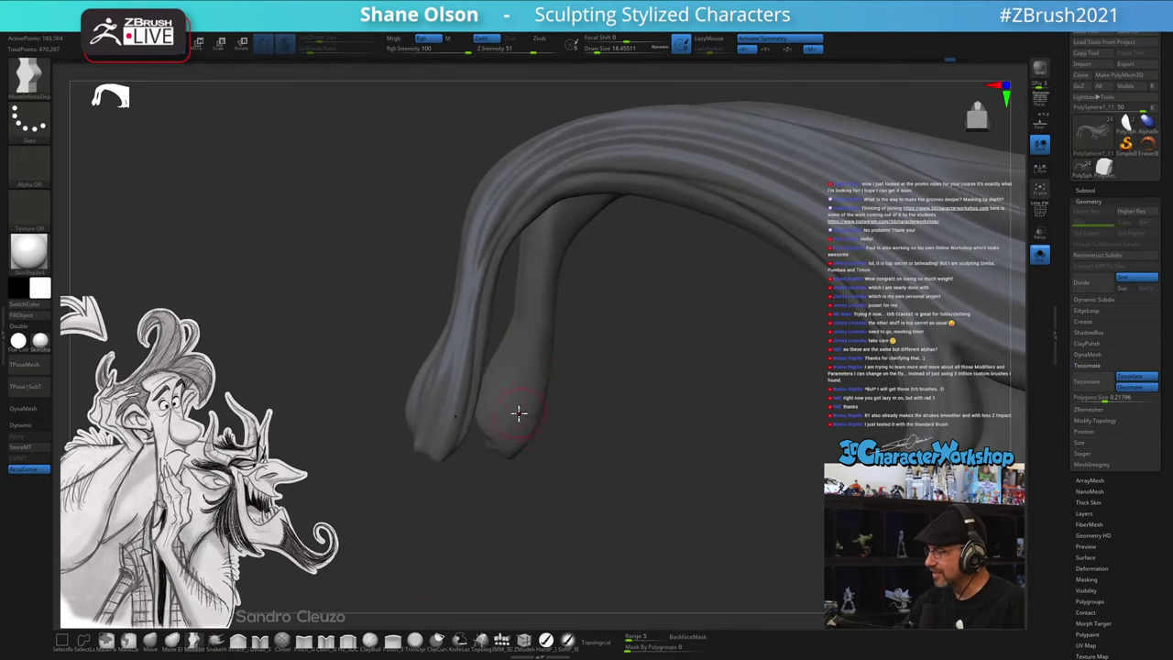
drag(578, 445, 525, 481)
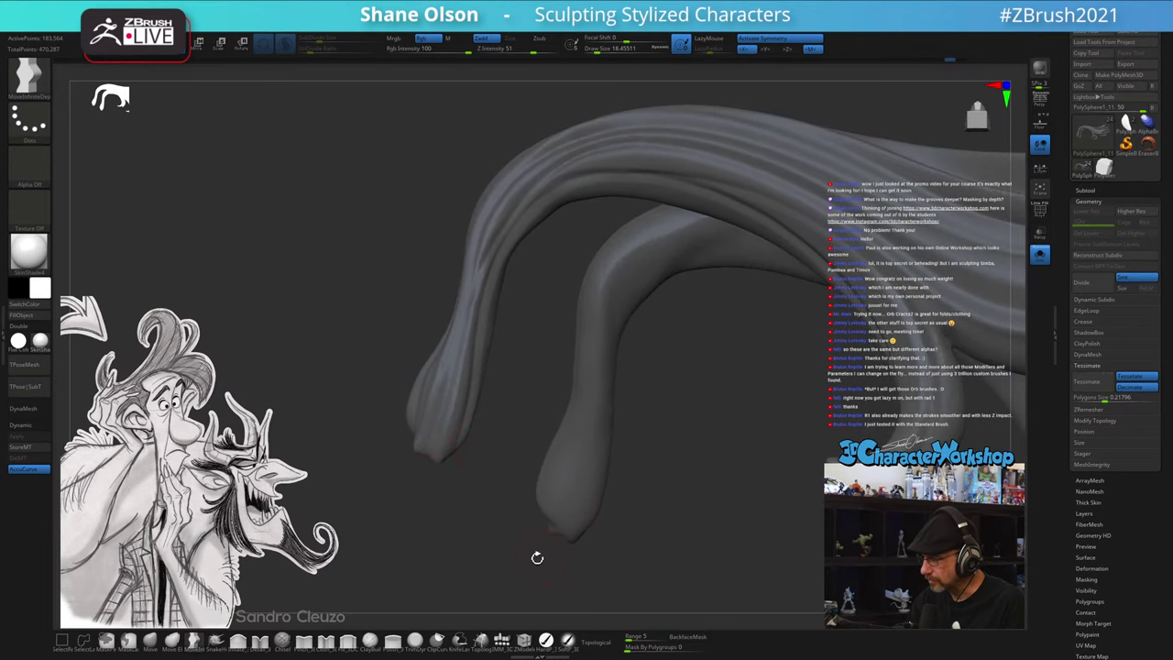
drag(537, 558, 536, 566)
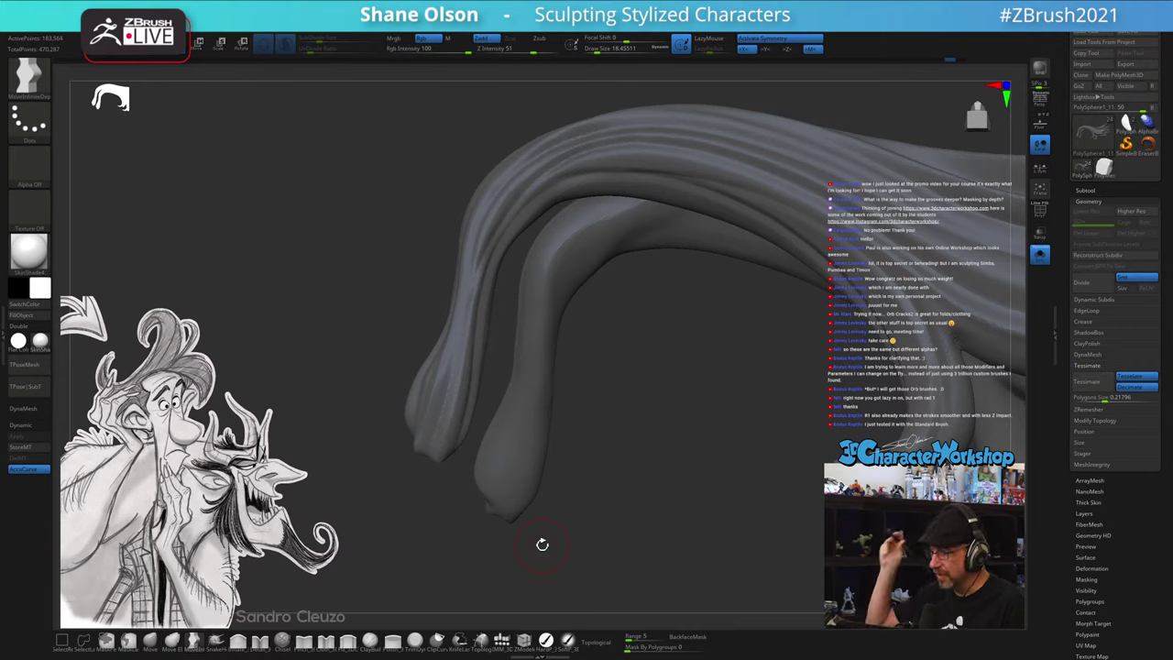
key(s)
drag(439, 489, 443, 477)
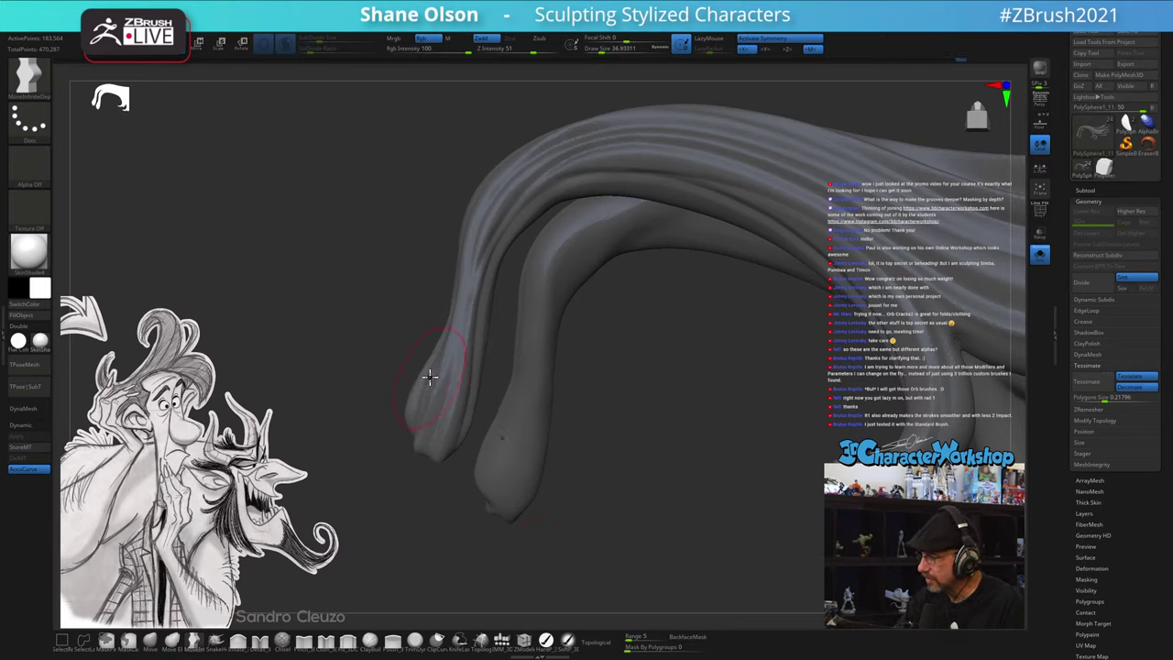
- Pull separate pointed ends out of the strand's blunt tip at a draw size of about 17
key(s)
drag(404, 512, 400, 512)
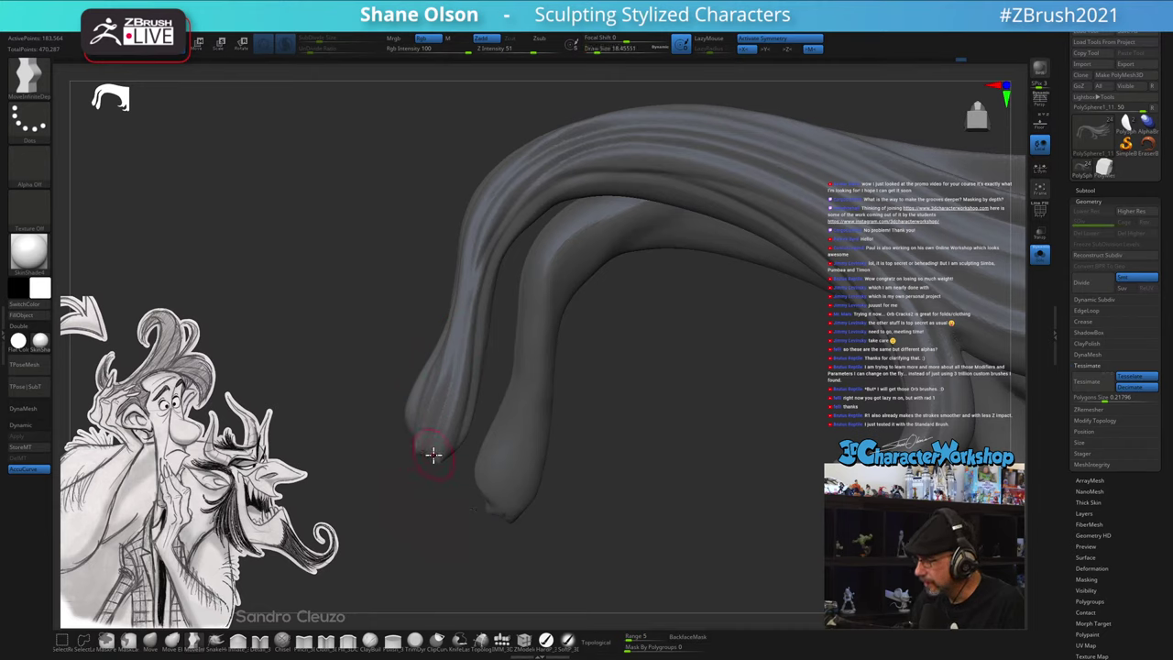
key(s)
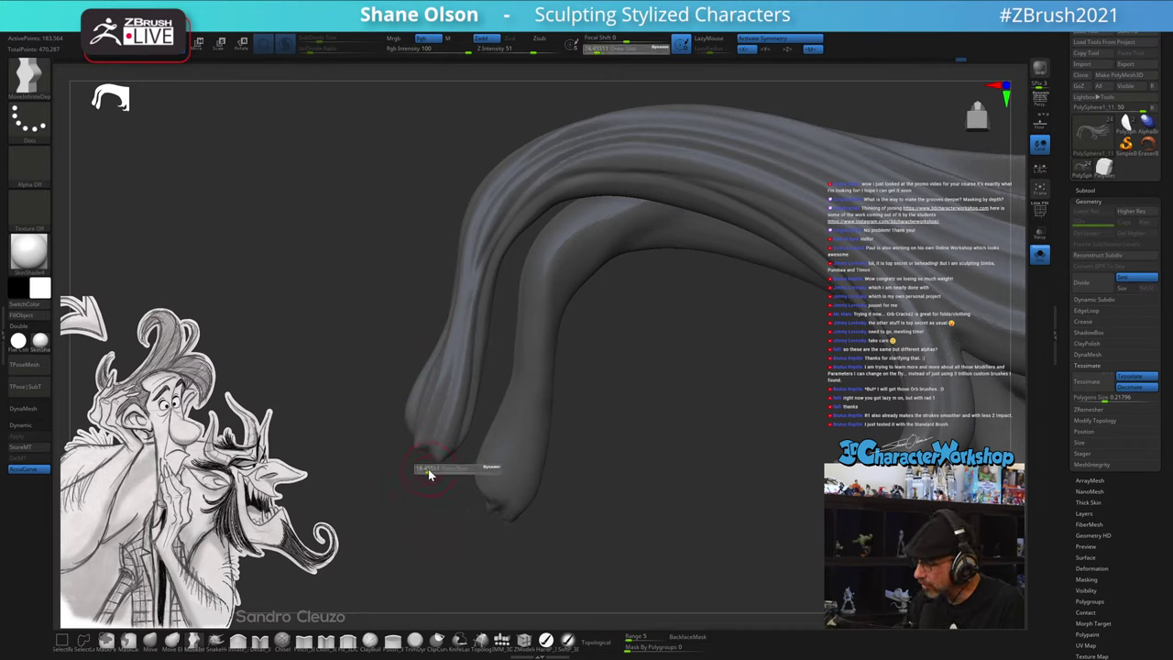
drag(427, 472, 422, 472)
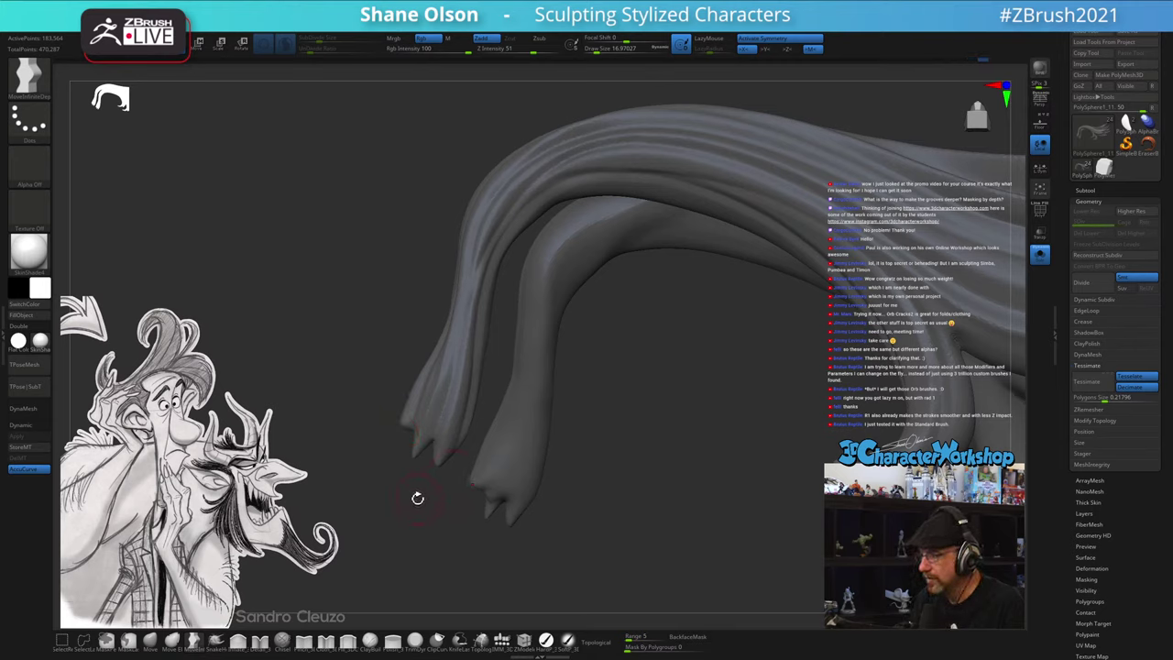
- Reshape the sides of the strand's end at a draw size of about 48.6
key(s)
drag(397, 495, 402, 492)
key(s)
drag(420, 384, 425, 383)
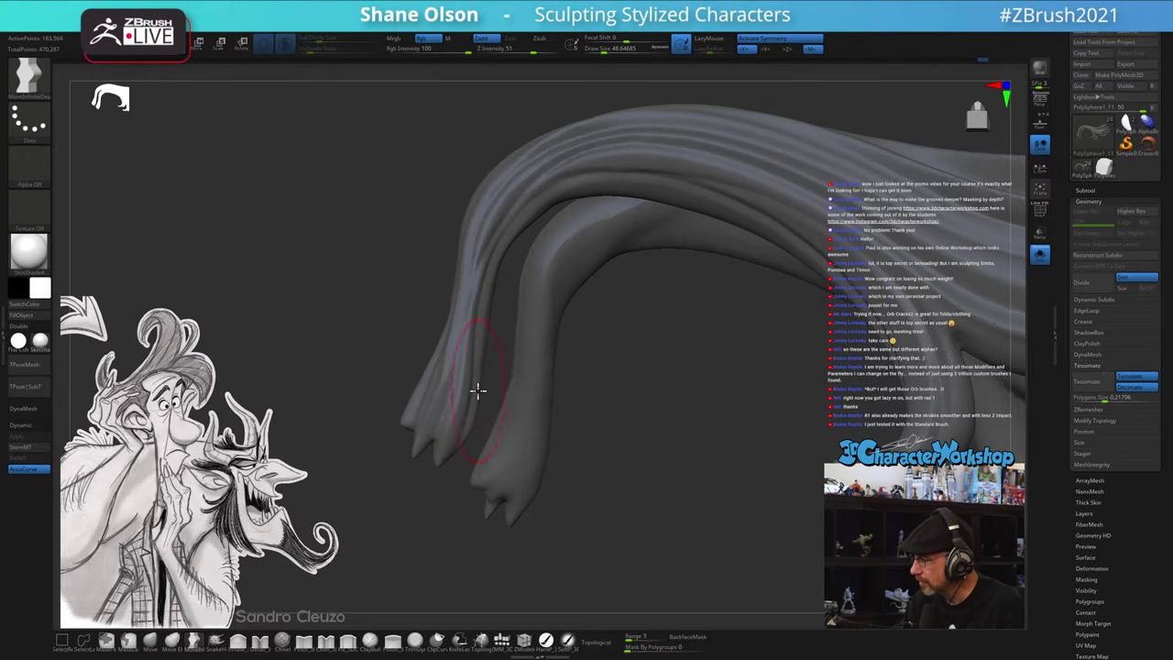
mouse_move(476, 426)
right_down()
mouse_move(479, 412)
mouse_move(489, 440)
right_up()
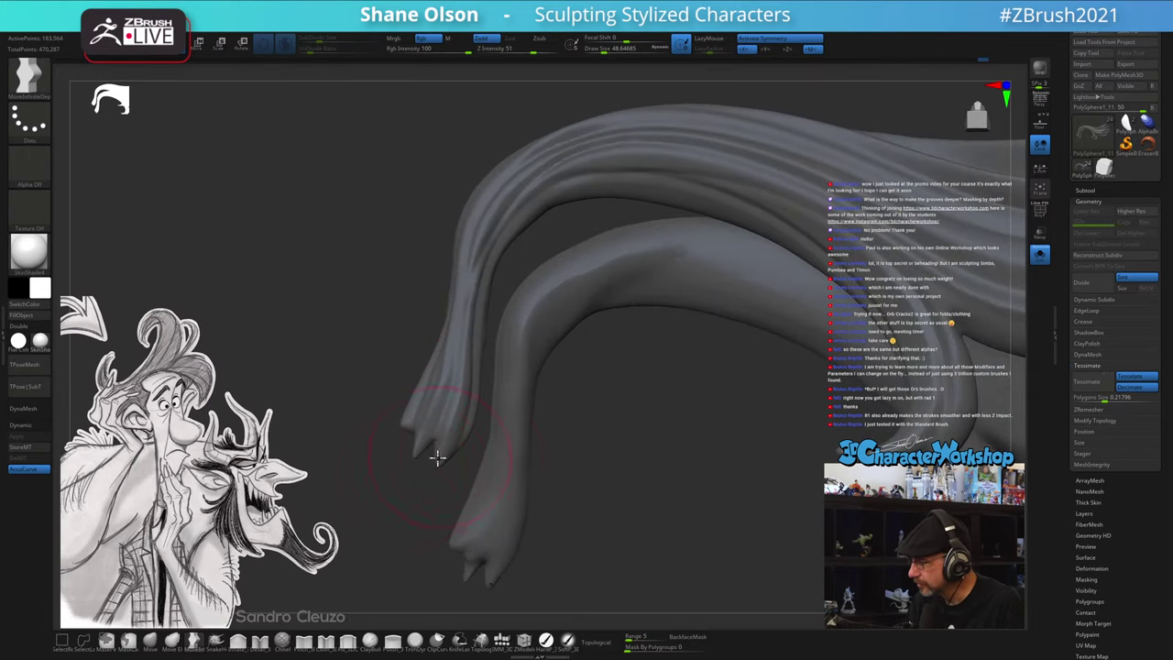
- Refine the pointed ends of the strand at draw sizes of about 25 and 15.6
key(s)
drag(407, 492, 401, 491)
mouse_move(400, 482)
right_down()
mouse_move(406, 435)
mouse_move(400, 447)
right_up()
key(s)
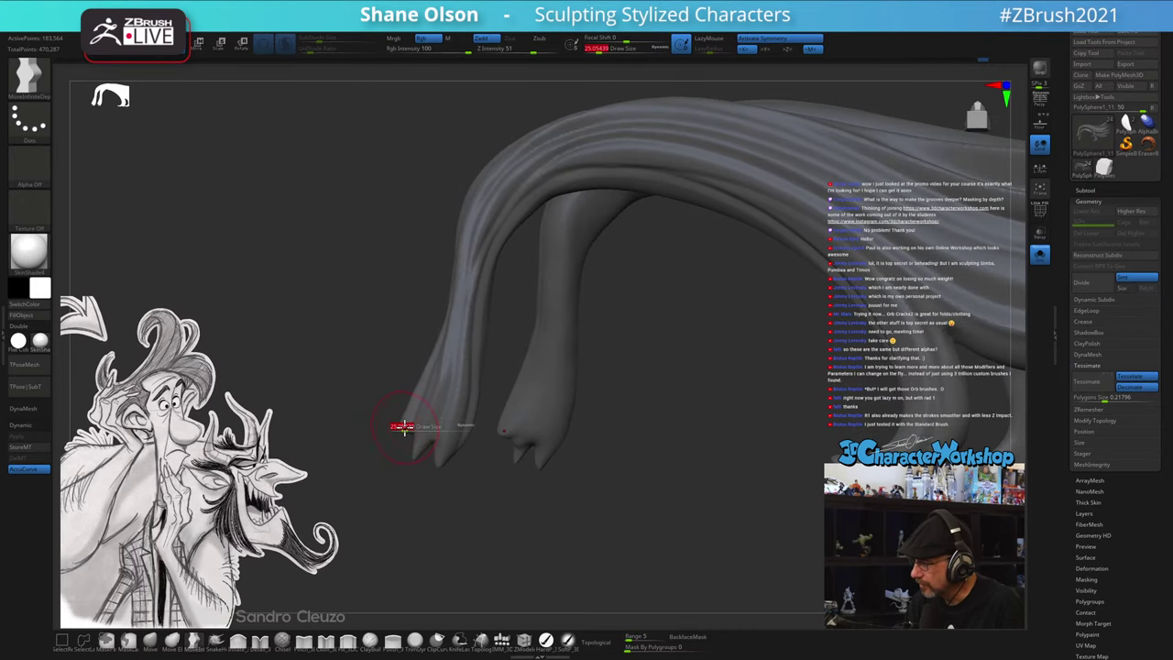
drag(404, 427, 415, 423)
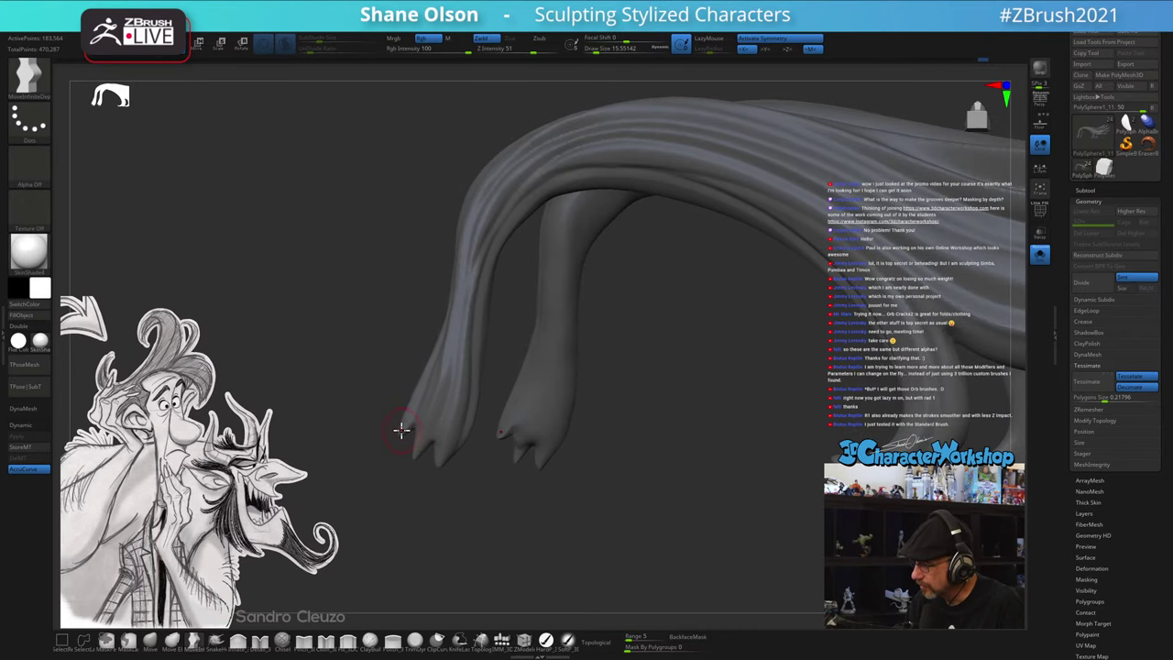
- Adjust the strand's points and the flare above them at draw sizes of about 26.9 and 41.4
drag(429, 507, 423, 515)
key(s)
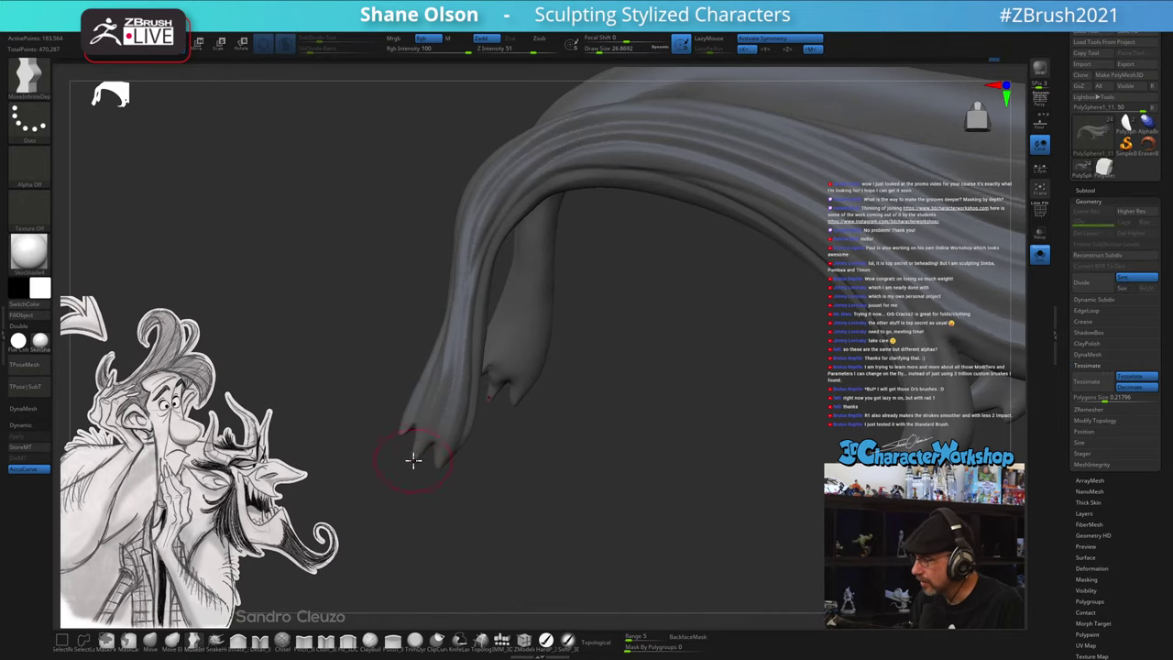
right_drag(406, 471, 440, 413)
key(])
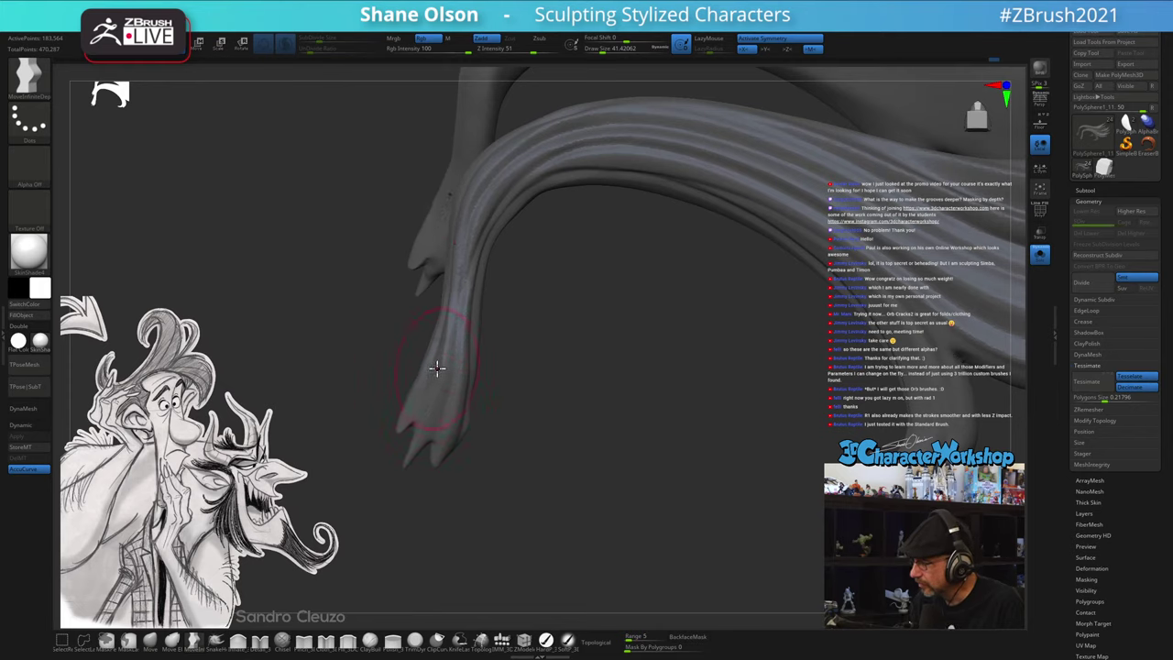
- Lengthen and sharpen the strand's points at a draw size of about 21.6
key(s)
mouse_move(439, 470)
right_down()
mouse_move(450, 463)
mouse_move(457, 480)
right_up()
key(s)
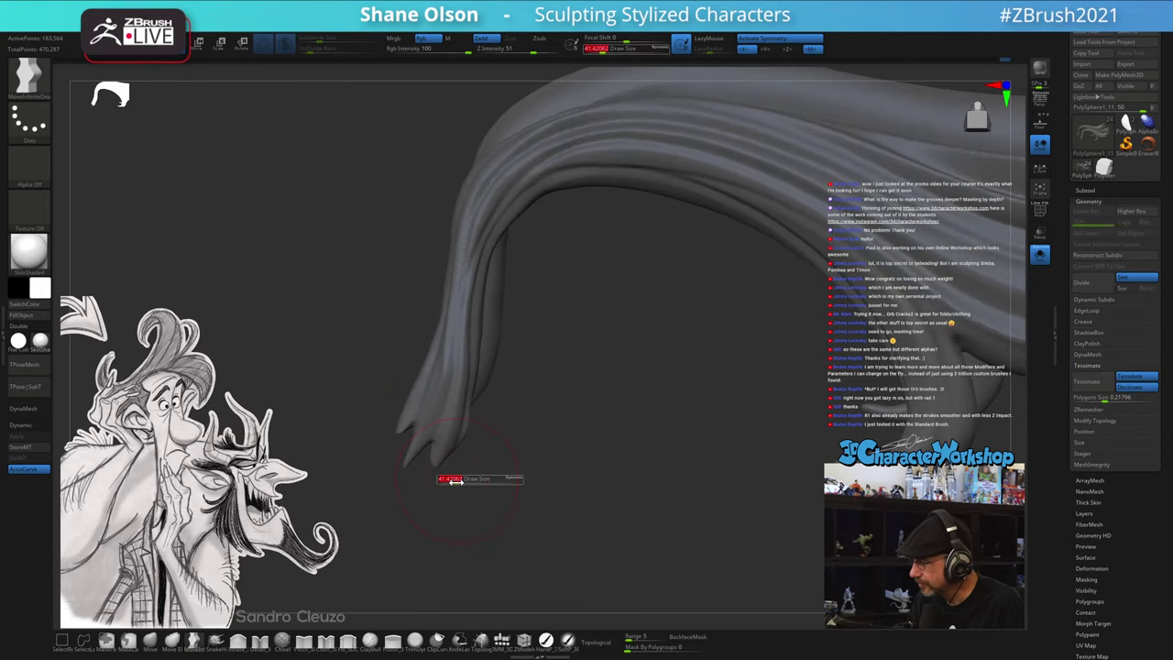
drag(455, 481, 449, 472)
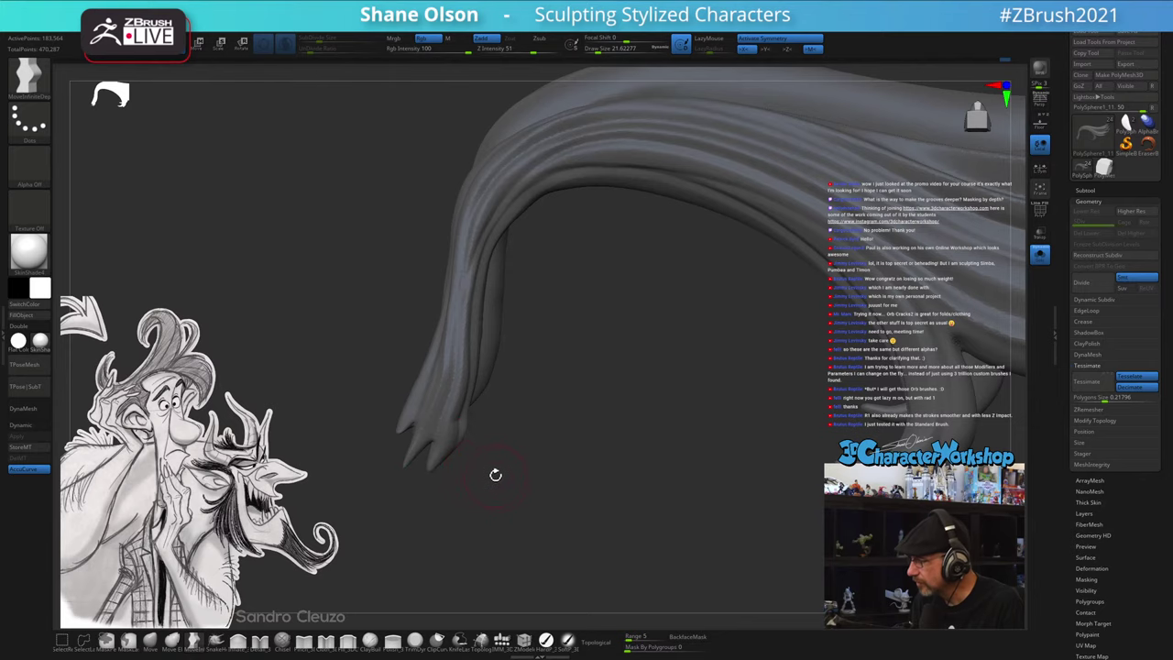
right_drag(494, 484, 478, 463)
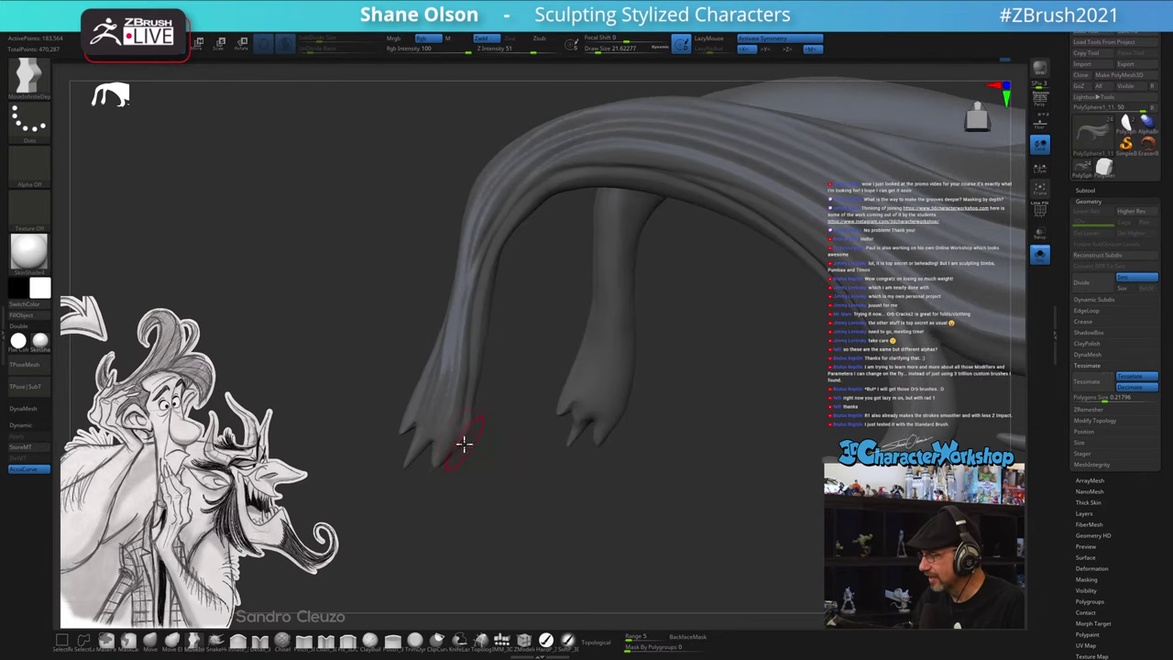
- Shape the inner edge of the strand just above its points at a draw size of about 32.7
mouse_move(466, 510)
mouse_down()
mouse_move(471, 521)
mouse_move(455, 474)
mouse_move(494, 449)
mouse_up()
key(s)
right_drag(493, 448, 474, 409)
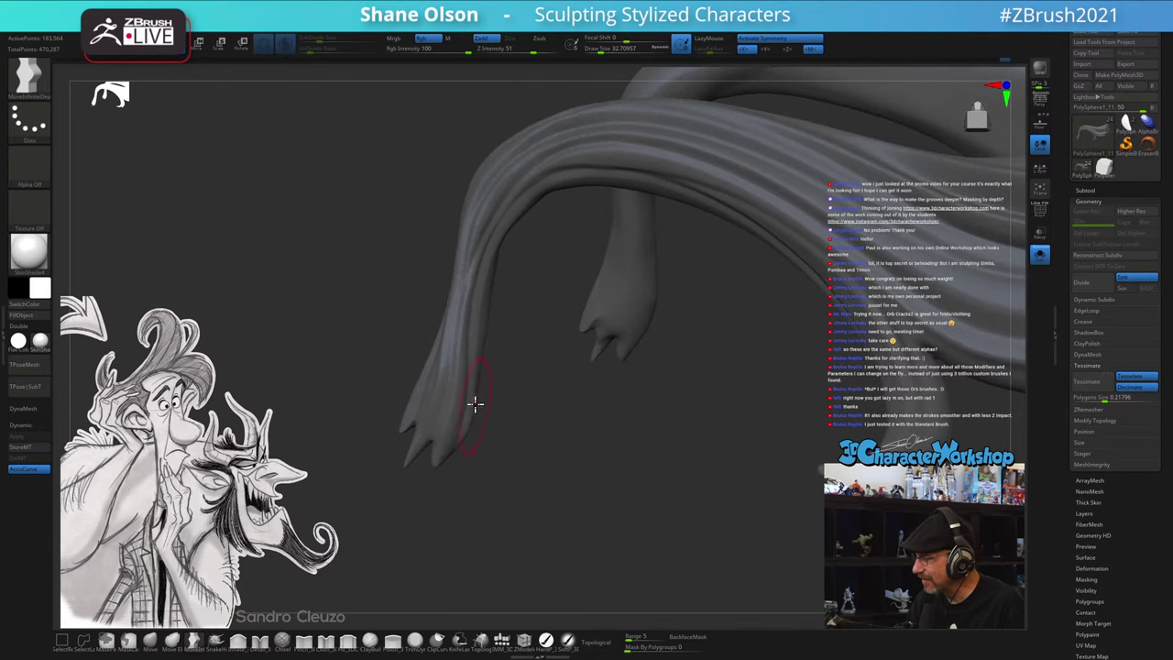
right_click(449, 477)
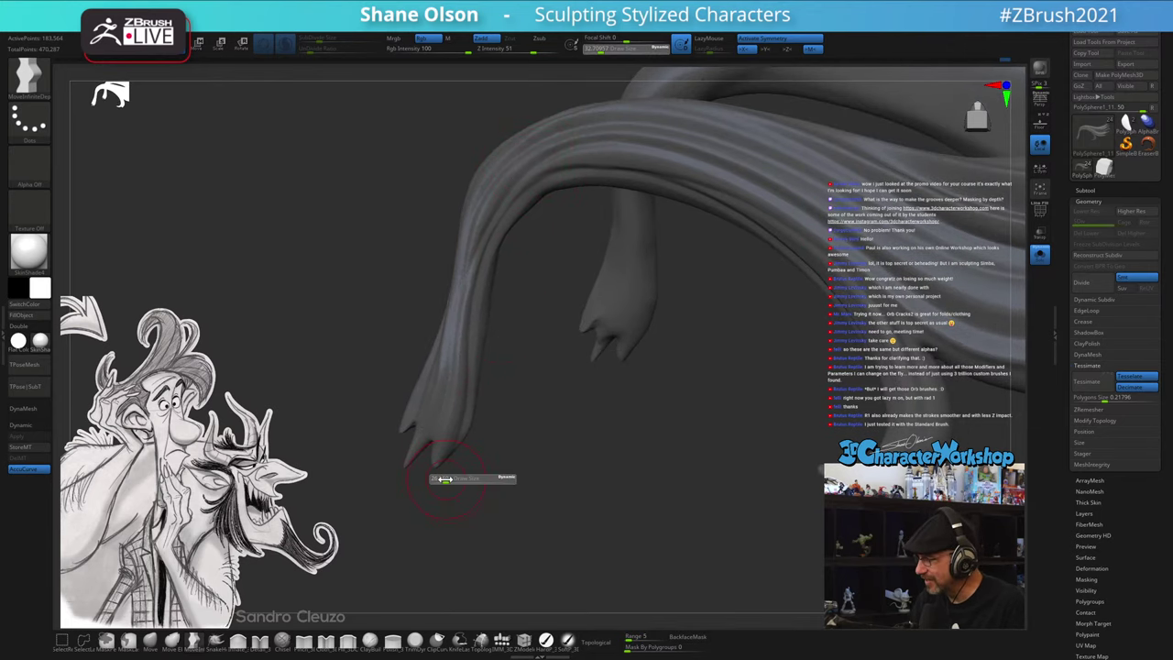
- Pull an additional small point out of the inner edge of the strand's tip at a draw size of about 17
drag(449, 478, 434, 466)
right_drag(426, 475, 465, 501)
key(s)
drag(470, 470, 465, 468)
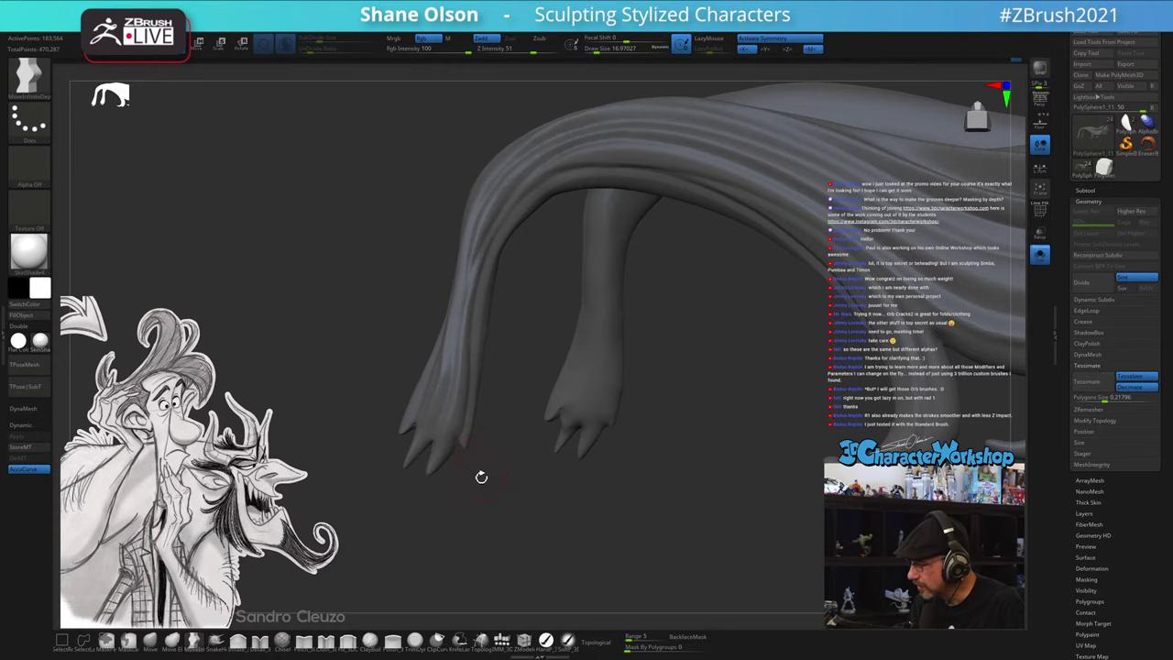
- Switch to the Move brush with AccuCurve enabled and sharpen the strand's points from another angle at a draw size of about 15.6
mouse_move(481, 477)
right_down()
mouse_move(476, 463)
mouse_move(479, 482)
mouse_move(450, 492)
mouse_move(485, 502)
mouse_move(486, 446)
mouse_move(529, 489)
mouse_move(505, 466)
mouse_move(474, 502)
right_up()
click(150, 639)
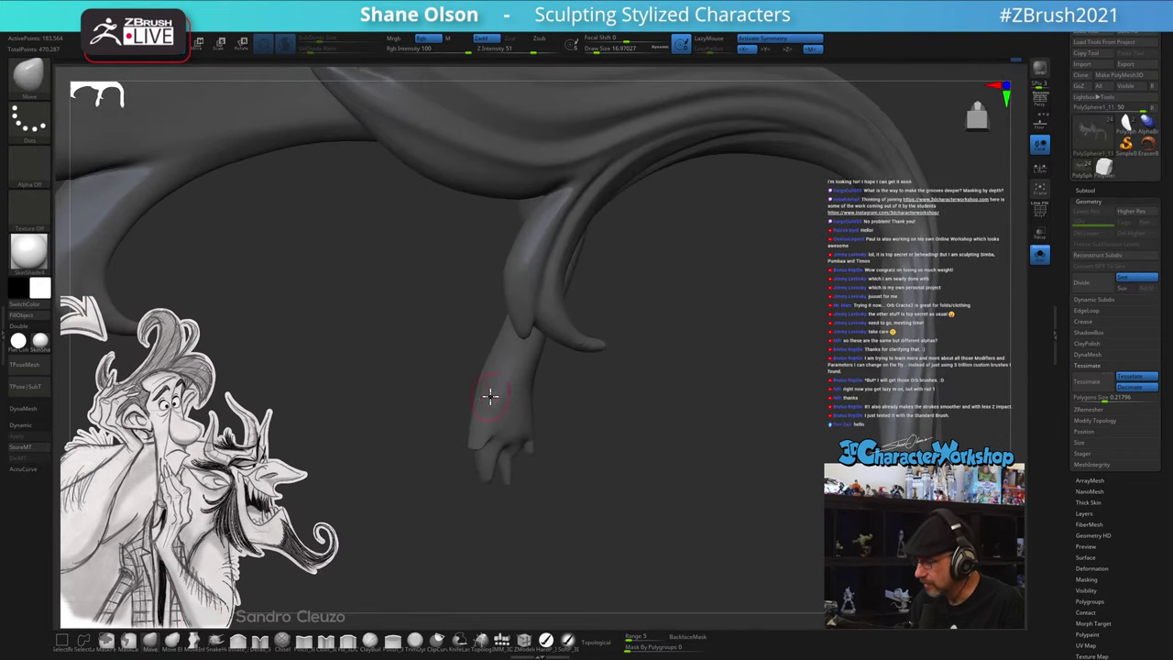
right_drag(486, 397, 476, 445)
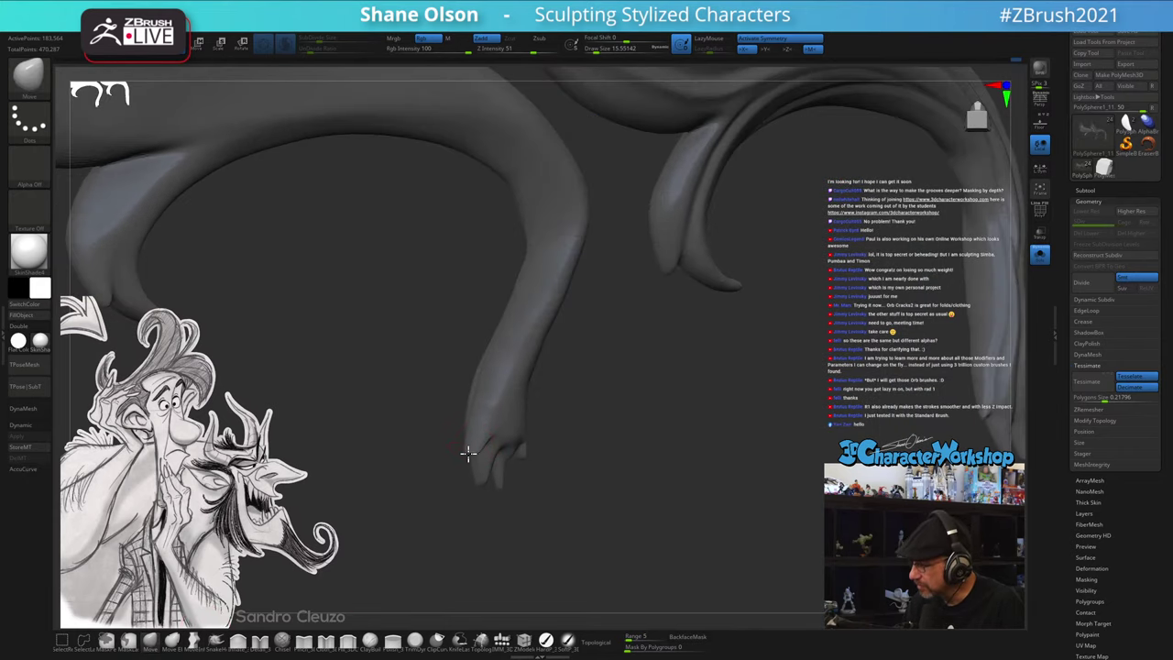
click(28, 468)
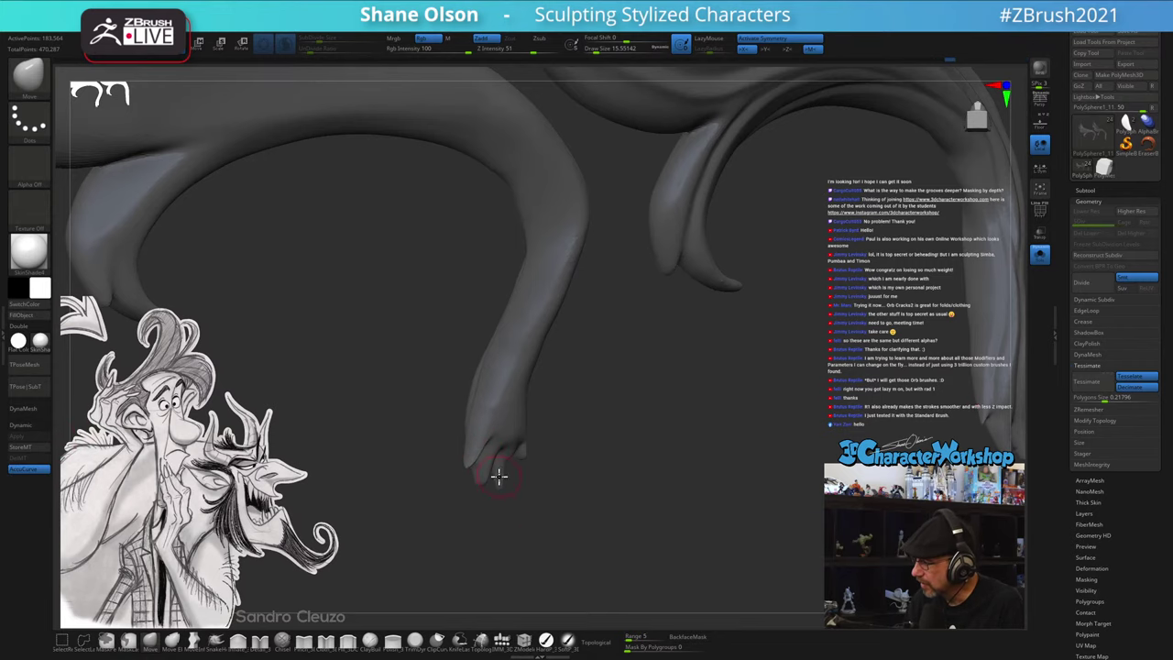
mouse_move(494, 470)
right_down()
mouse_move(534, 537)
mouse_move(481, 496)
mouse_move(523, 526)
mouse_move(542, 482)
mouse_move(485, 464)
mouse_move(515, 509)
right_up()
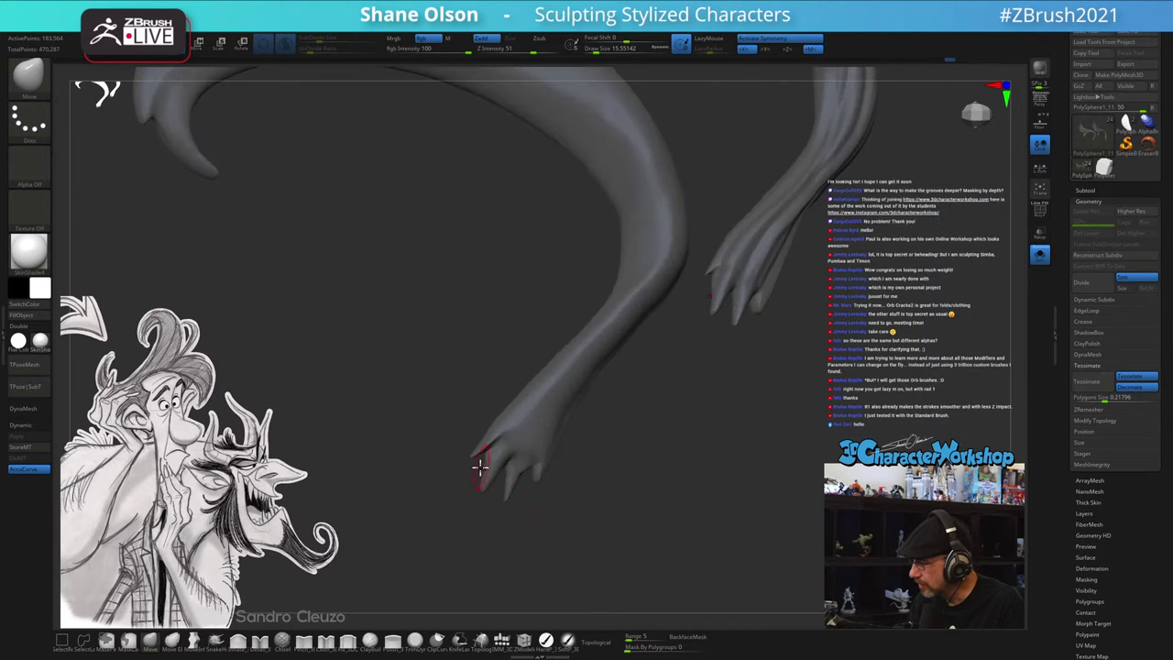
- Try smoothing the strand's end just above its points at a draw size of about 30.7, and undo the stroke
key(s)
drag(461, 471, 465, 471)
mouse_move(499, 441)
shift+mouse_down()
mouse_move(492, 422)
mouse_move(515, 415)
shift+mouse_up()
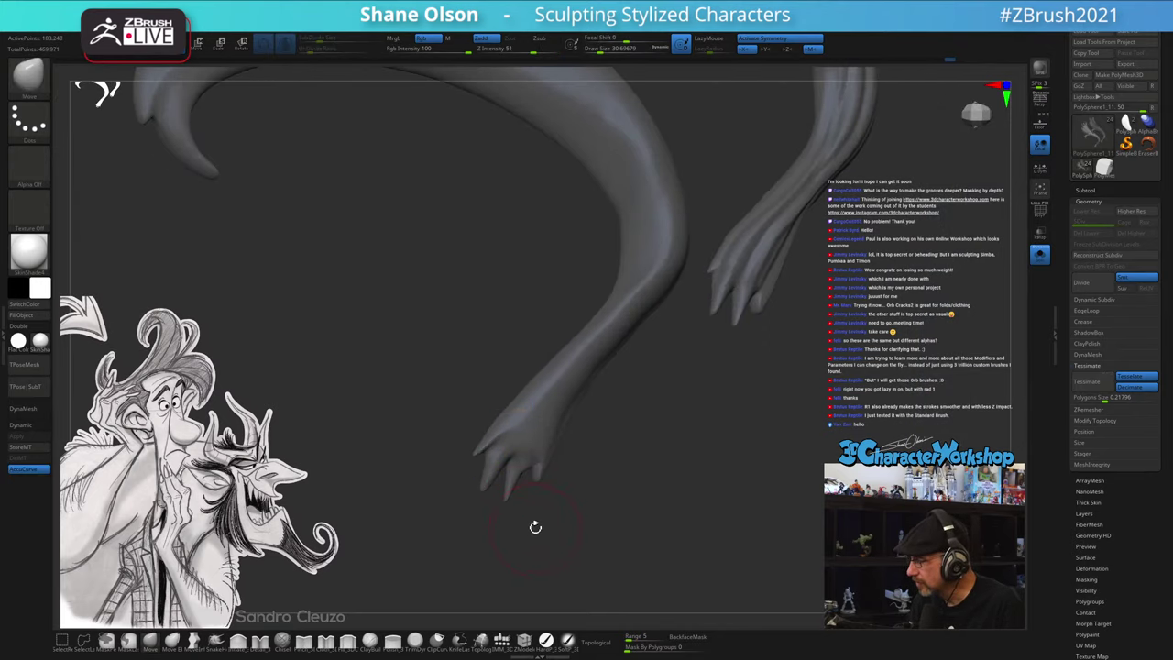
key(ctrl+z)
- Adjust the strand's points from the side and front with the Move brush at draw sizes of about 15.6 and 25
mouse_move(557, 429)
right_down()
mouse_move(596, 471)
mouse_move(570, 448)
right_up()
key(s)
drag(495, 502, 505, 486)
key(s)
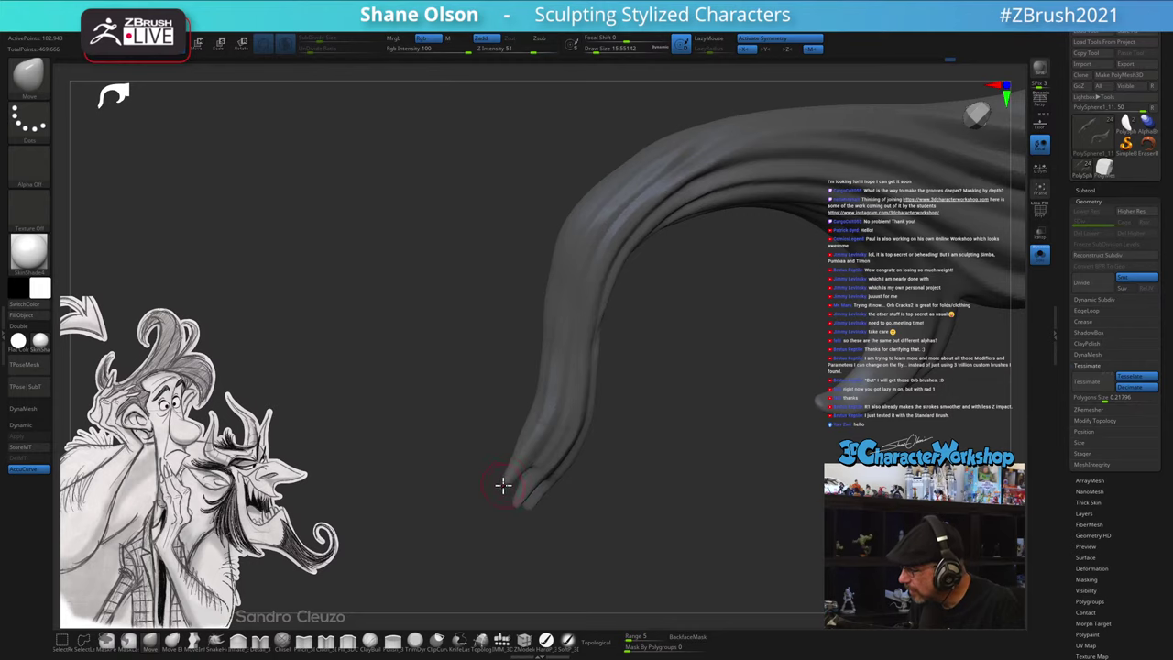
mouse_move(510, 465)
right_down()
mouse_move(591, 537)
mouse_move(599, 497)
mouse_move(626, 535)
mouse_move(651, 508)
right_up()
key(s)
drag(606, 517, 610, 517)
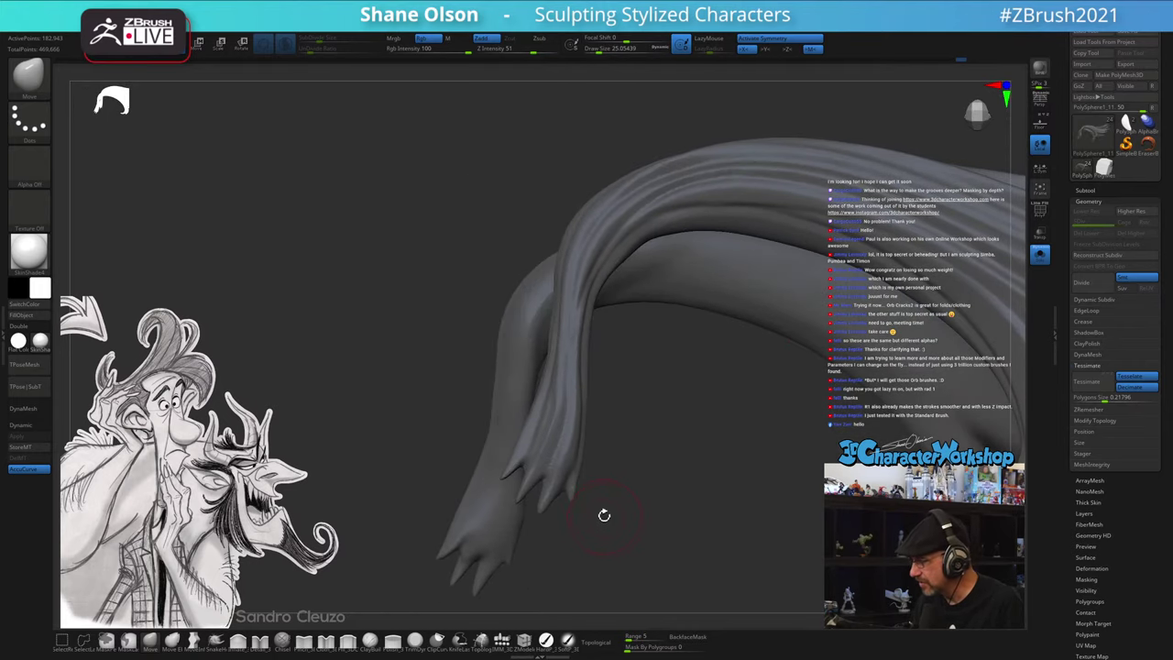
- Nudge the whole cluster of points at the strand's end into shape at a draw size of about 48.6
mouse_move(603, 514)
right_down()
mouse_move(611, 527)
mouse_move(591, 525)
right_up()
key(s)
drag(587, 528, 589, 527)
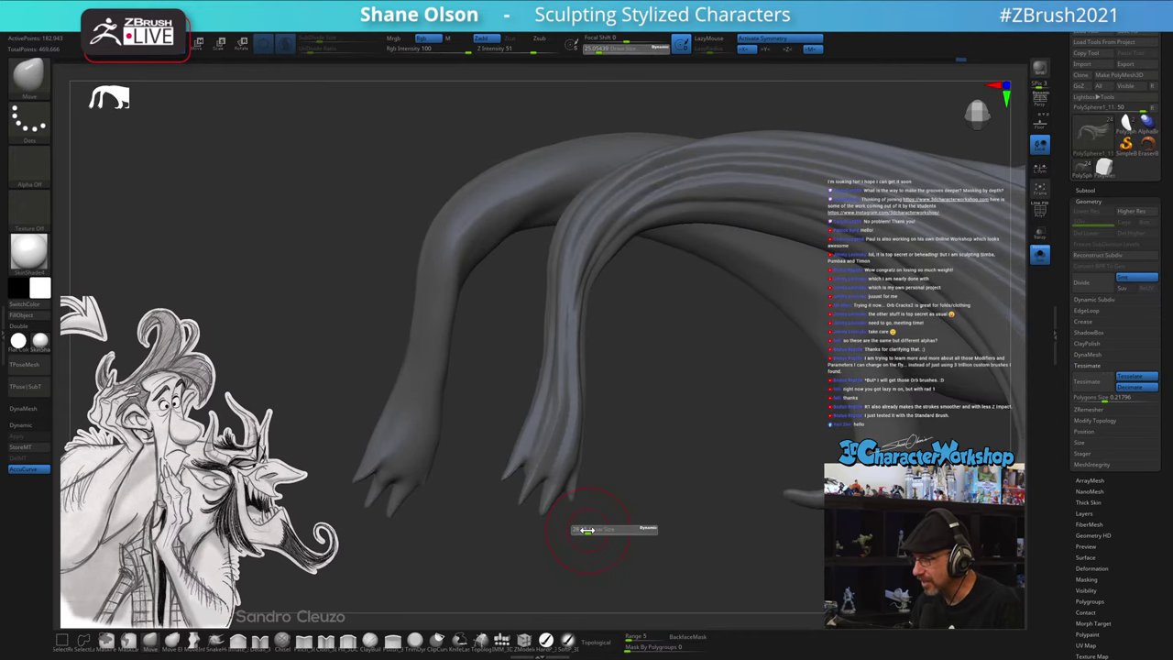
key(s)
drag(525, 459, 525, 446)
drag(526, 427, 534, 423)
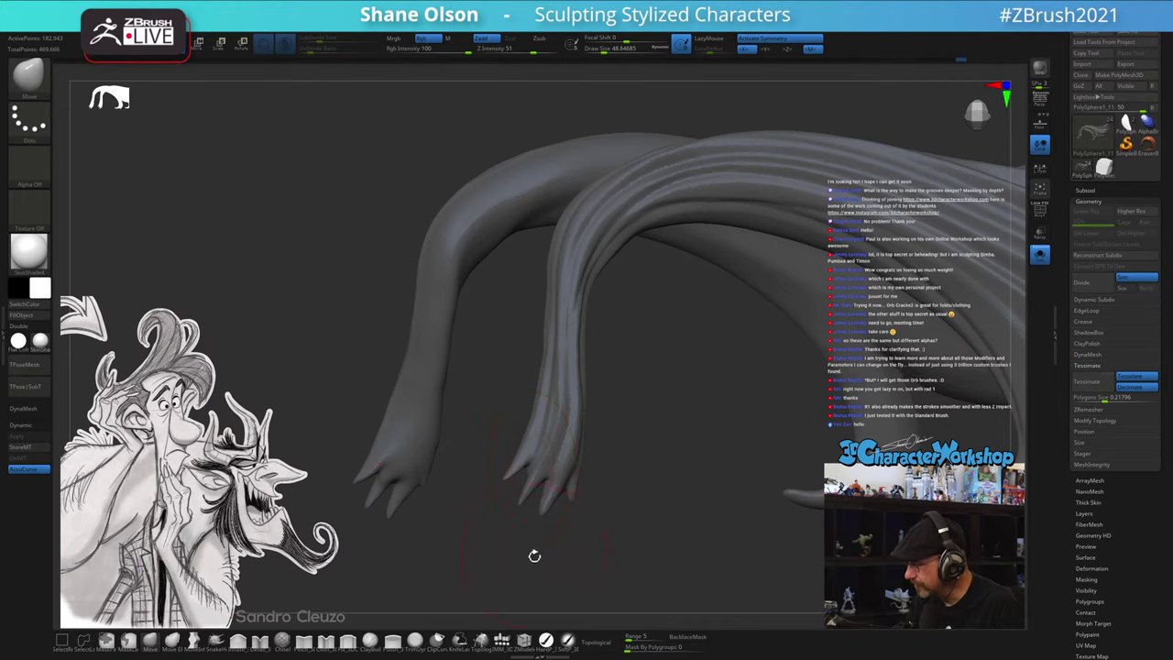
- Fine-tune the strand's end and its inner point at draw sizes of about 32.7, 41.4 and 14.2
key(s)
mouse_move(534, 555)
mouse_down()
mouse_move(569, 526)
mouse_move(550, 547)
mouse_up()
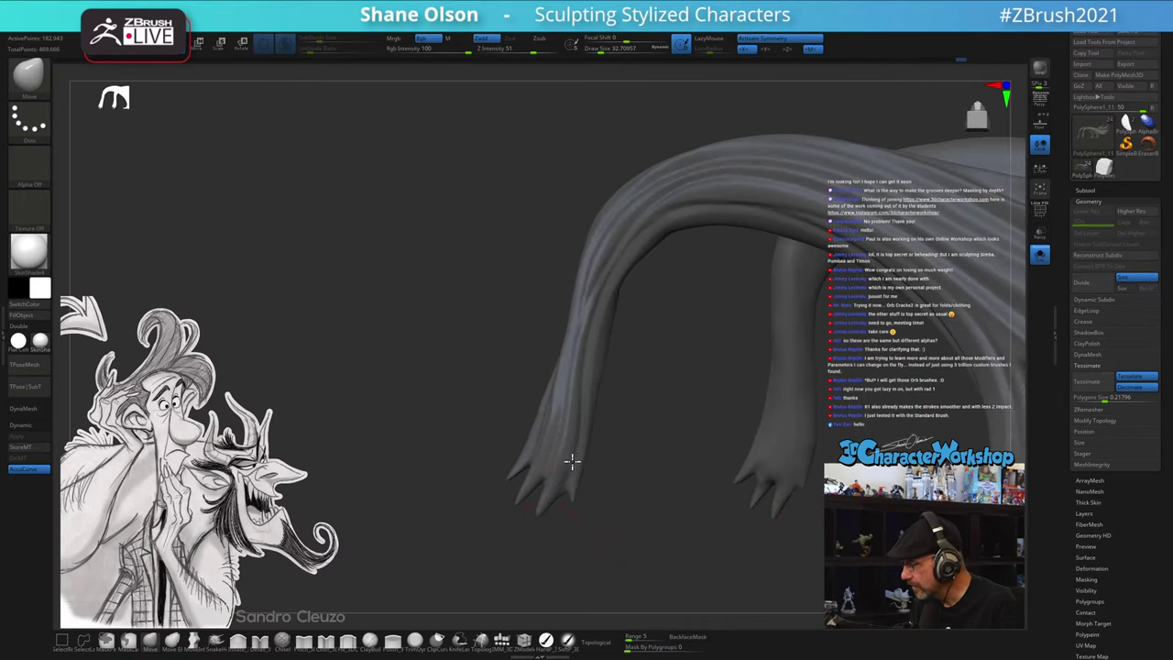
key(s)
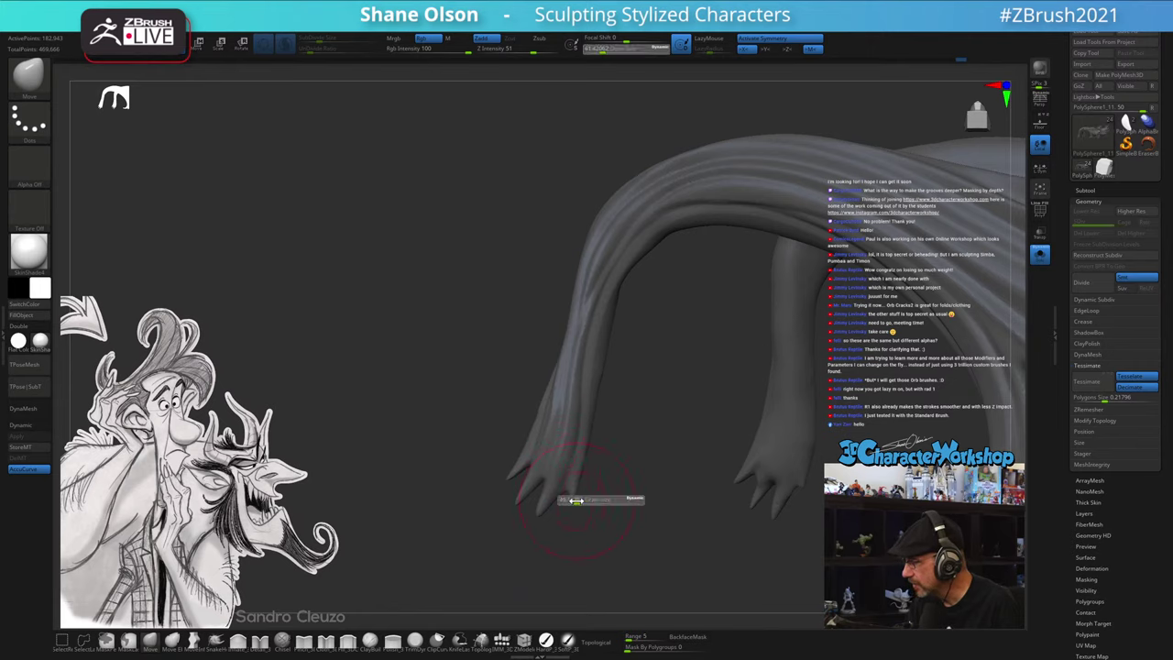
click(569, 496)
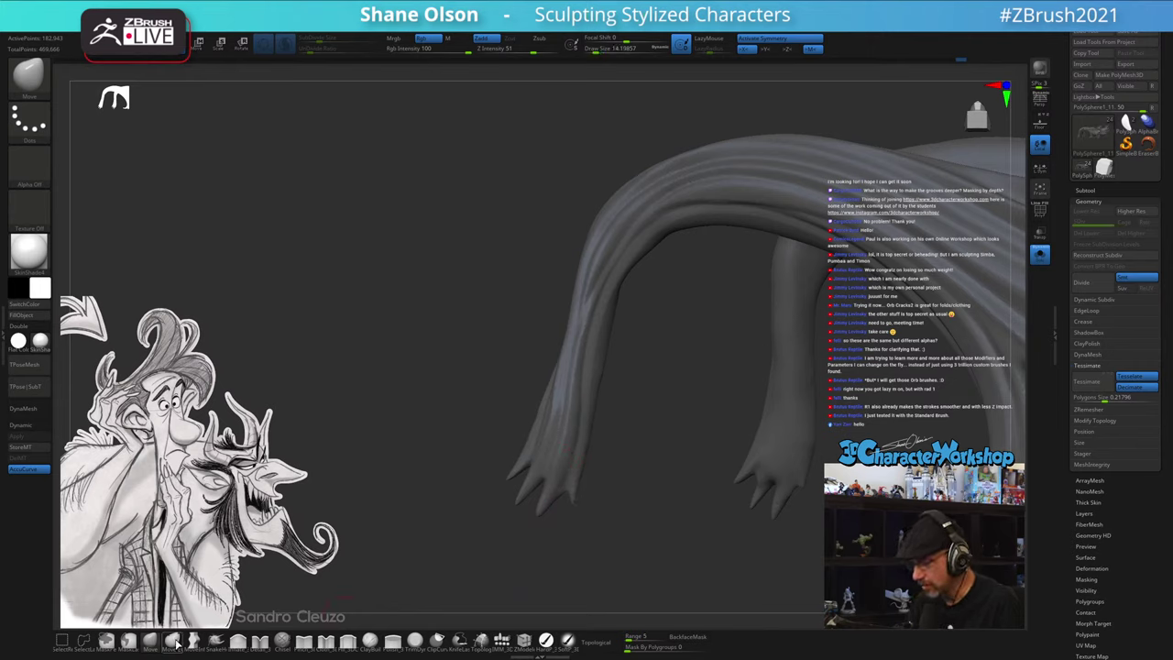
- Thicken the strand's inner edge and points with the Inflate brush, starting at a draw size of about 23.3
click(241, 643)
key(s)
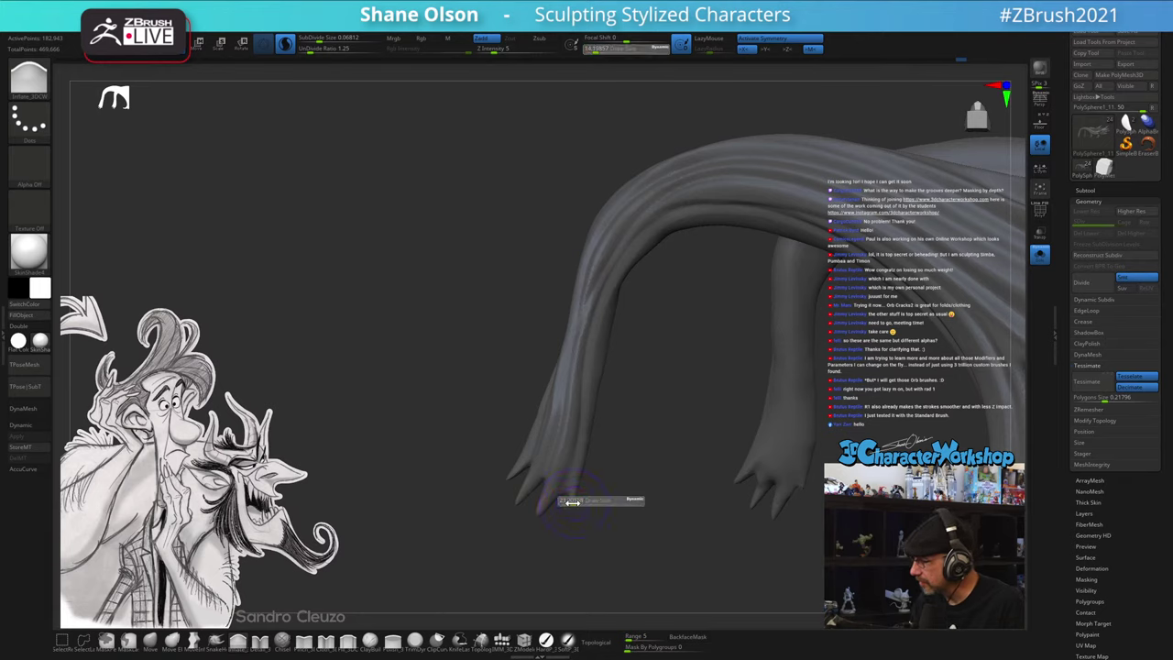
click(573, 502)
mouse_move(577, 486)
mouse_down()
mouse_move(572, 503)
mouse_move(605, 501)
mouse_move(595, 467)
mouse_move(582, 469)
mouse_up()
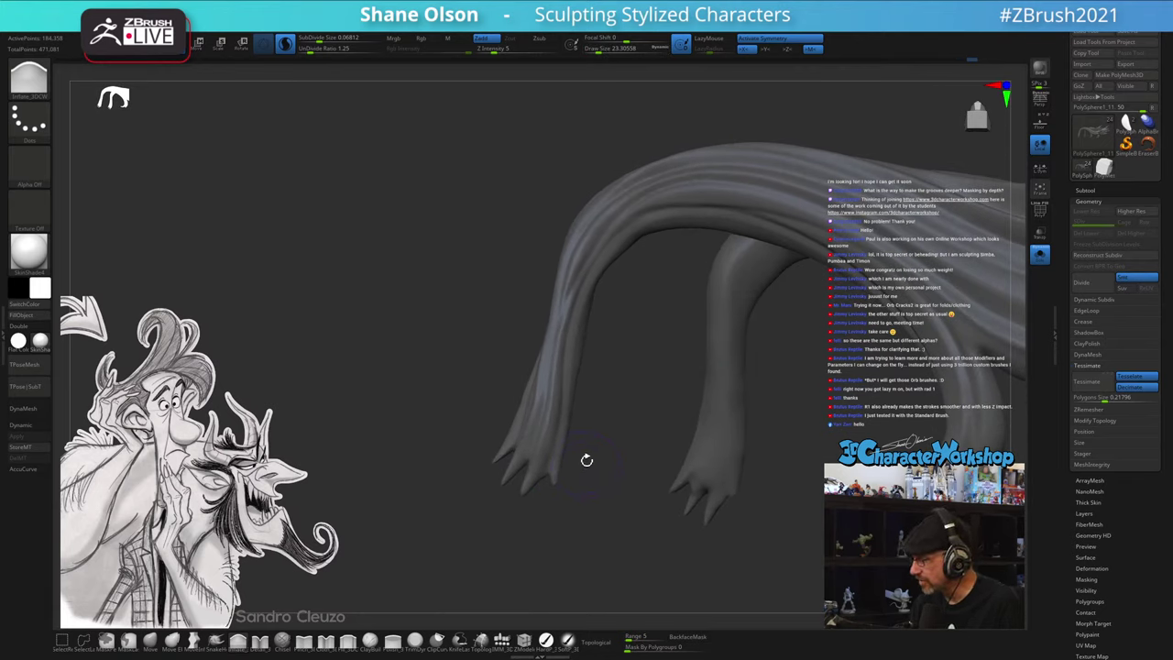
key(s)
click(580, 460)
key(s)
click(560, 466)
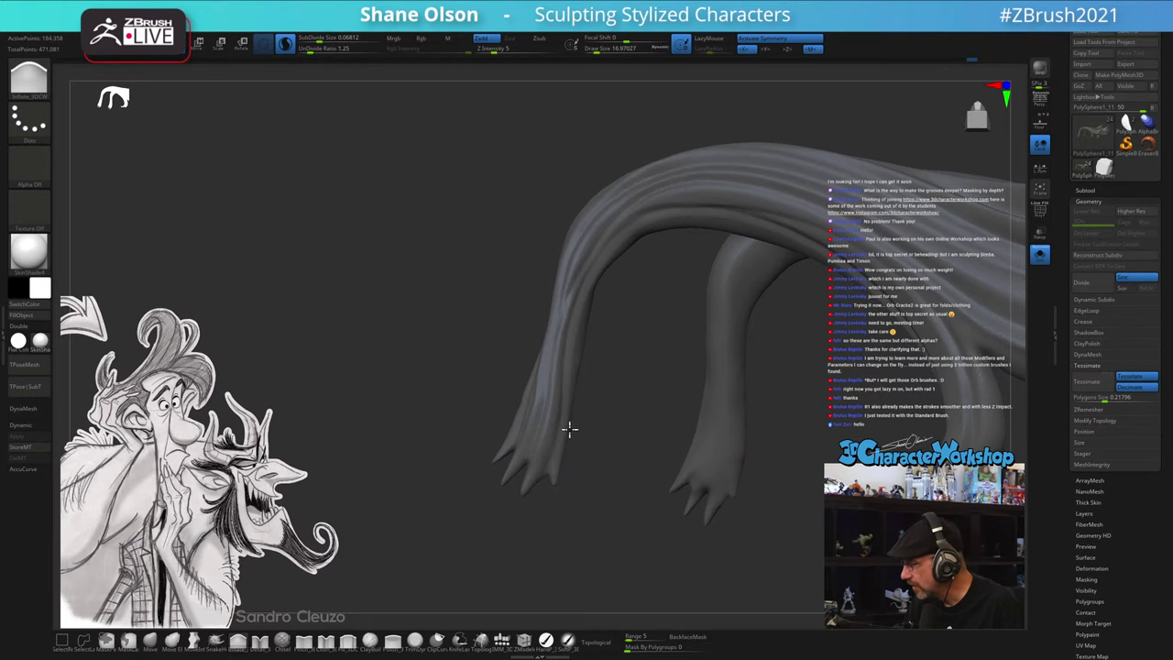
mouse_move(567, 486)
mouse_down()
mouse_move(591, 495)
mouse_move(581, 503)
mouse_move(614, 479)
mouse_move(583, 472)
mouse_up()
key(s)
click(562, 525)
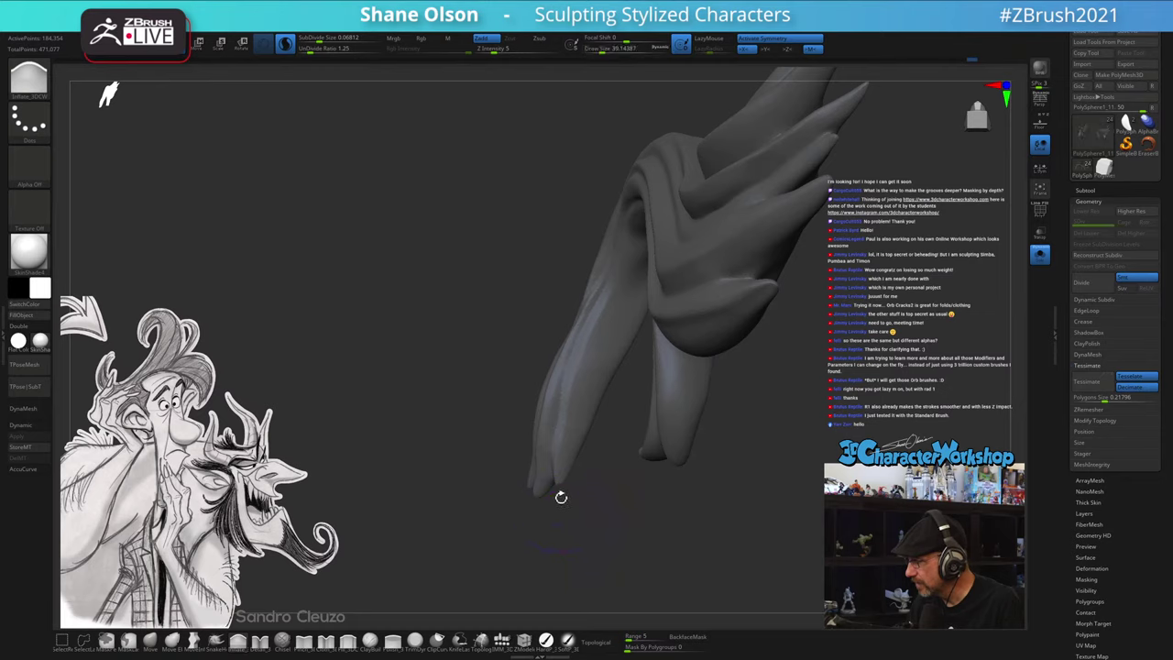
- Reshape the strand's lower half in side view with the Move brush at draw sizes of about 51.2, 30.7 and 41.4
click(150, 641)
key(s)
click(563, 412)
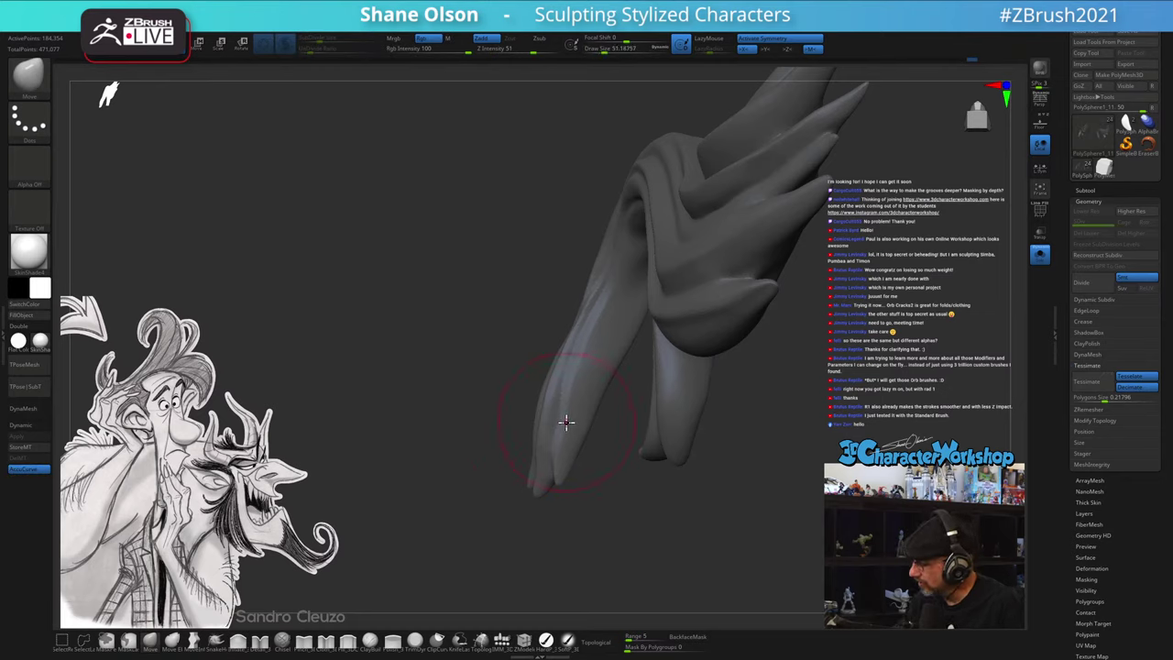
key(s)
click(563, 422)
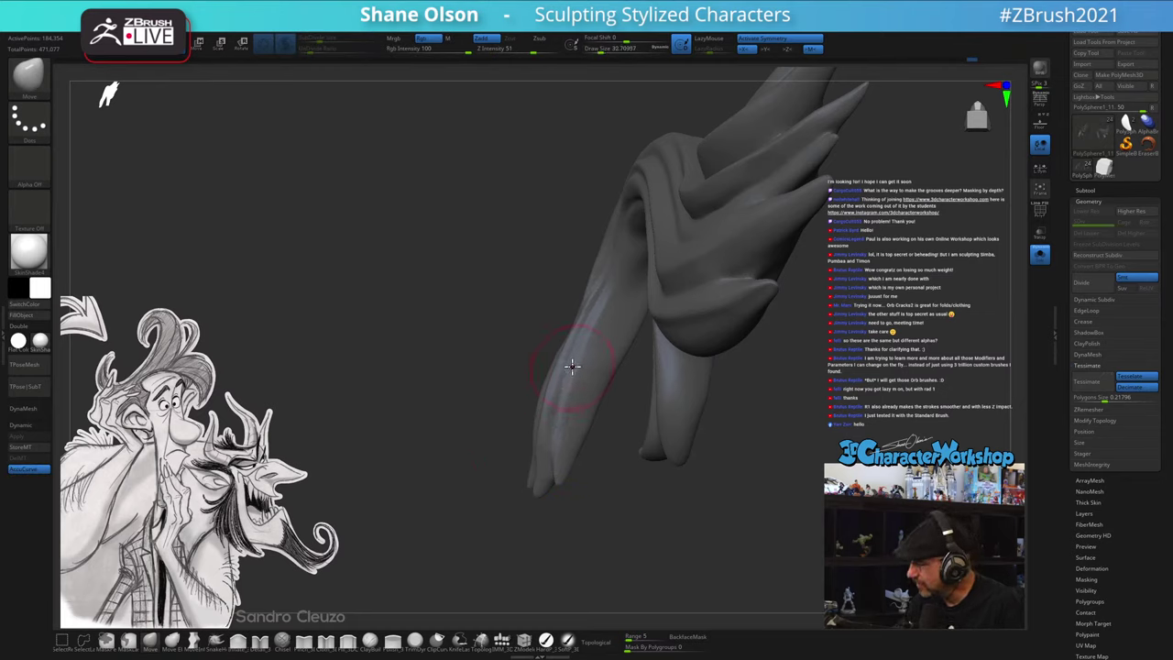
key(s)
click(539, 450)
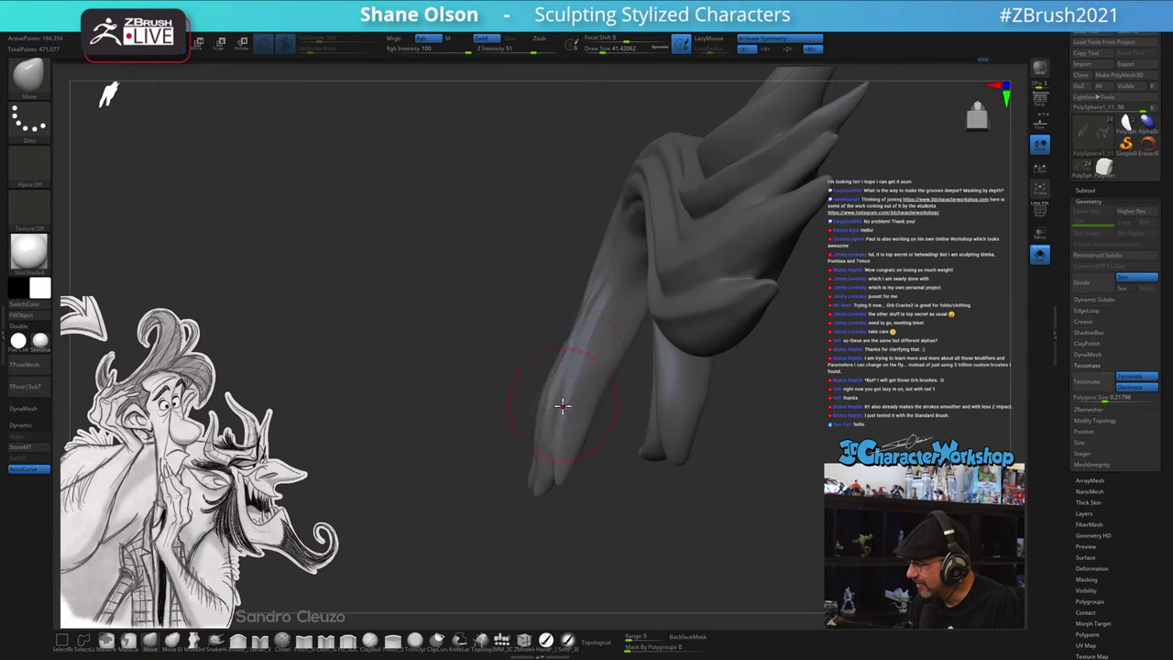
- Refine the hanging strand's curve at a draw size of about 51.2, and its points at about 20
right_drag(563, 406, 581, 403)
key(s)
click(547, 402)
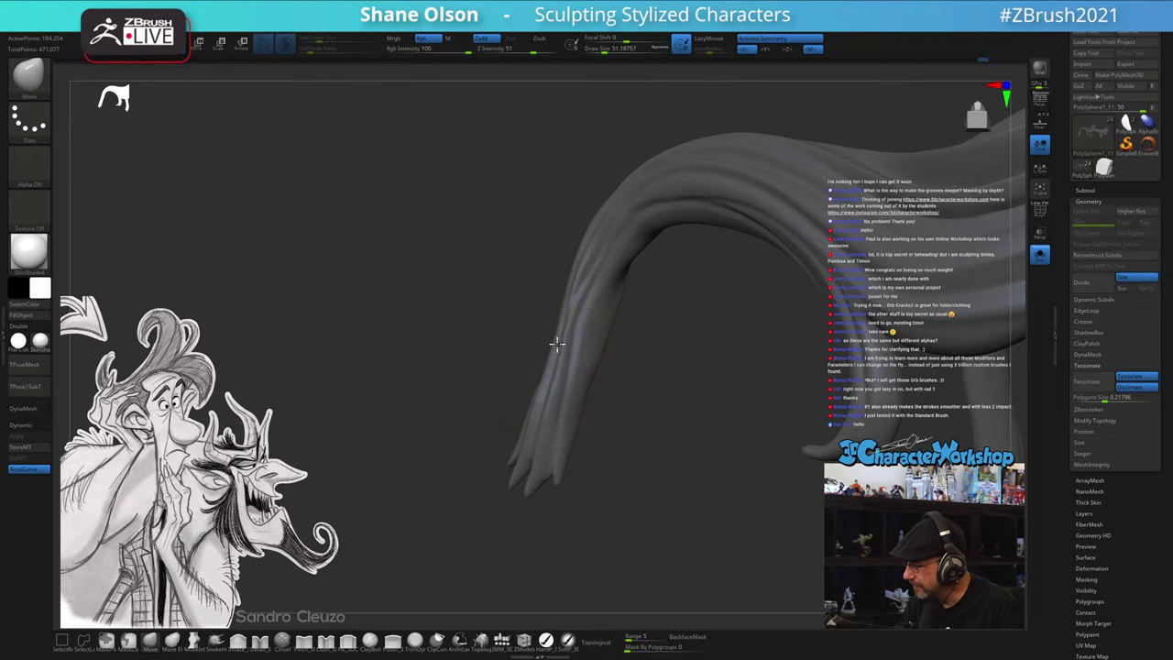
mouse_move(555, 516)
mouse_down()
mouse_move(586, 523)
mouse_move(574, 519)
mouse_move(594, 539)
mouse_move(516, 508)
mouse_move(549, 513)
mouse_up()
key(s)
click(540, 522)
key(s)
click(526, 518)
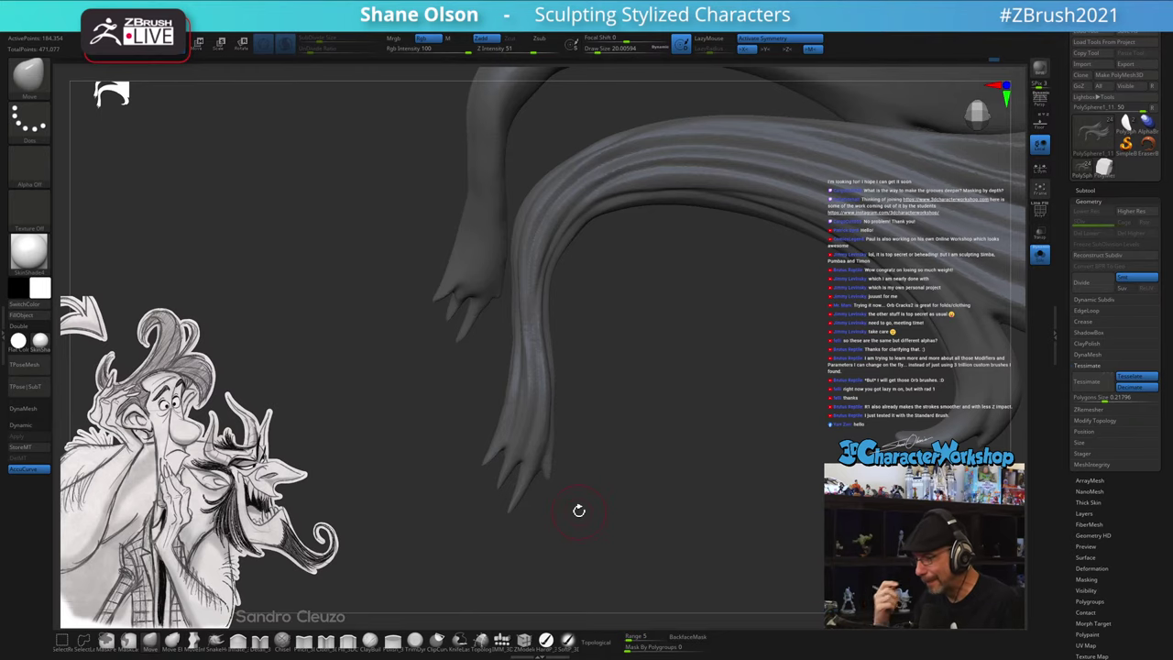
- Reposition the strand's outermost point with the Move Infinite Depth brush
mouse_move(586, 458)
mouse_down()
mouse_move(588, 471)
mouse_move(553, 475)
mouse_move(579, 451)
mouse_move(589, 412)
mouse_up()
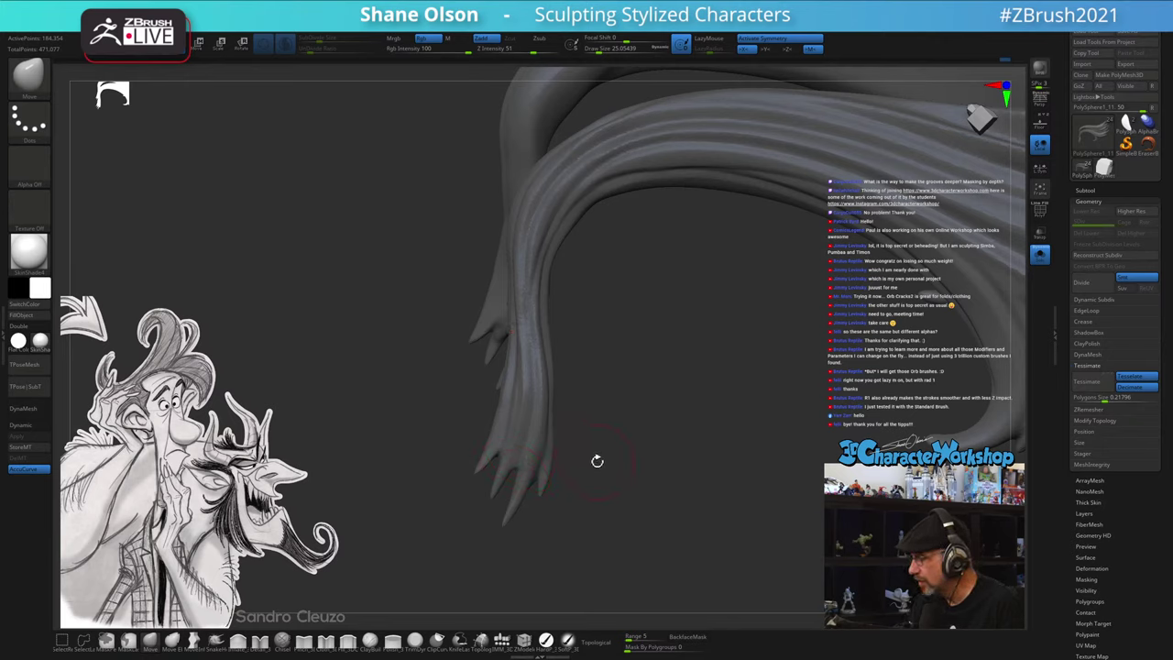
key(s)
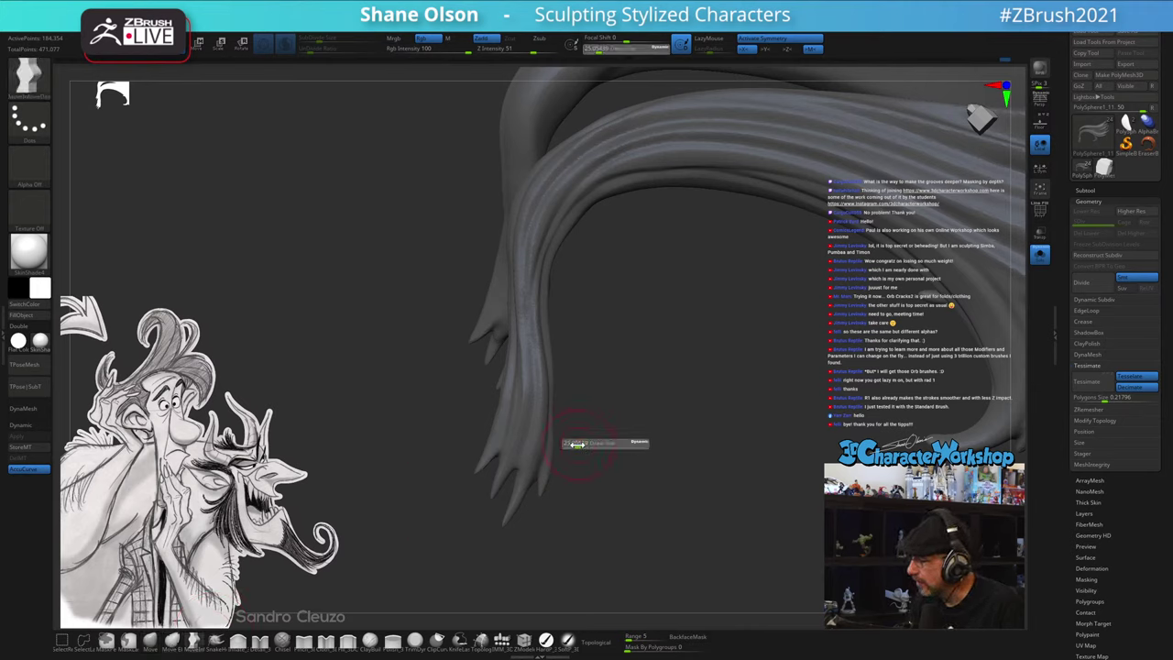
drag(581, 444, 561, 443)
key(s)
mouse_move(475, 469)
mouse_down()
mouse_move(503, 429)
mouse_move(484, 464)
mouse_up()
- Try shifting the cluster of points at a draw size of about 53.8, and undo the stroke
key(s)
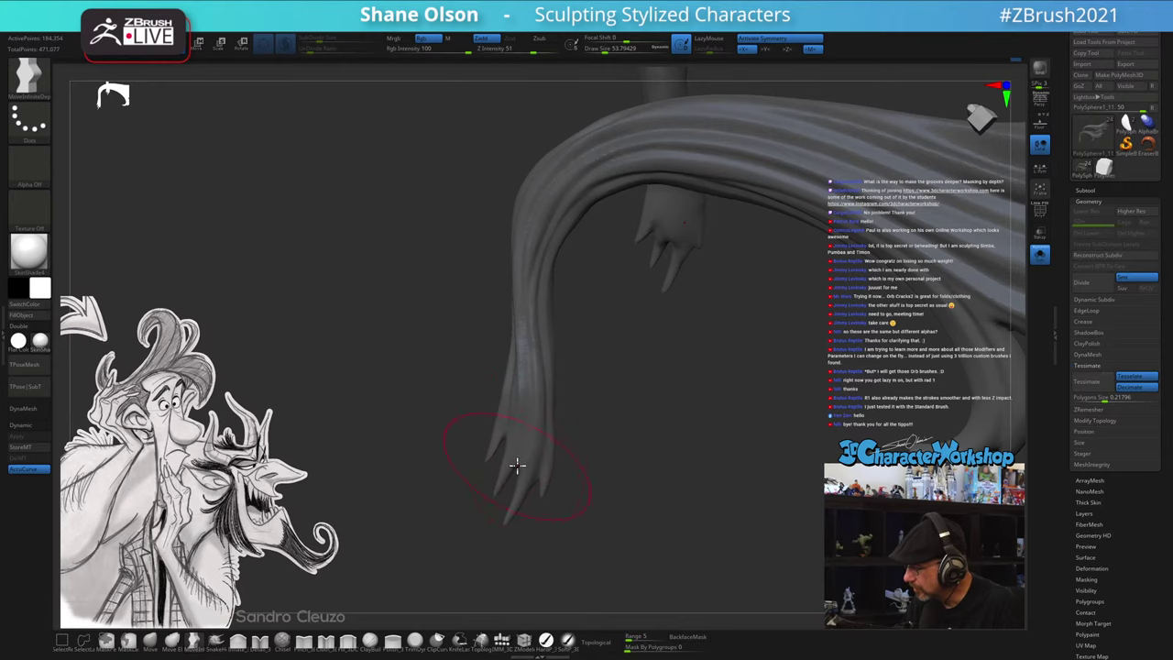
mouse_move(605, 504)
mouse_down()
mouse_move(610, 532)
mouse_move(672, 513)
mouse_move(662, 526)
mouse_up()
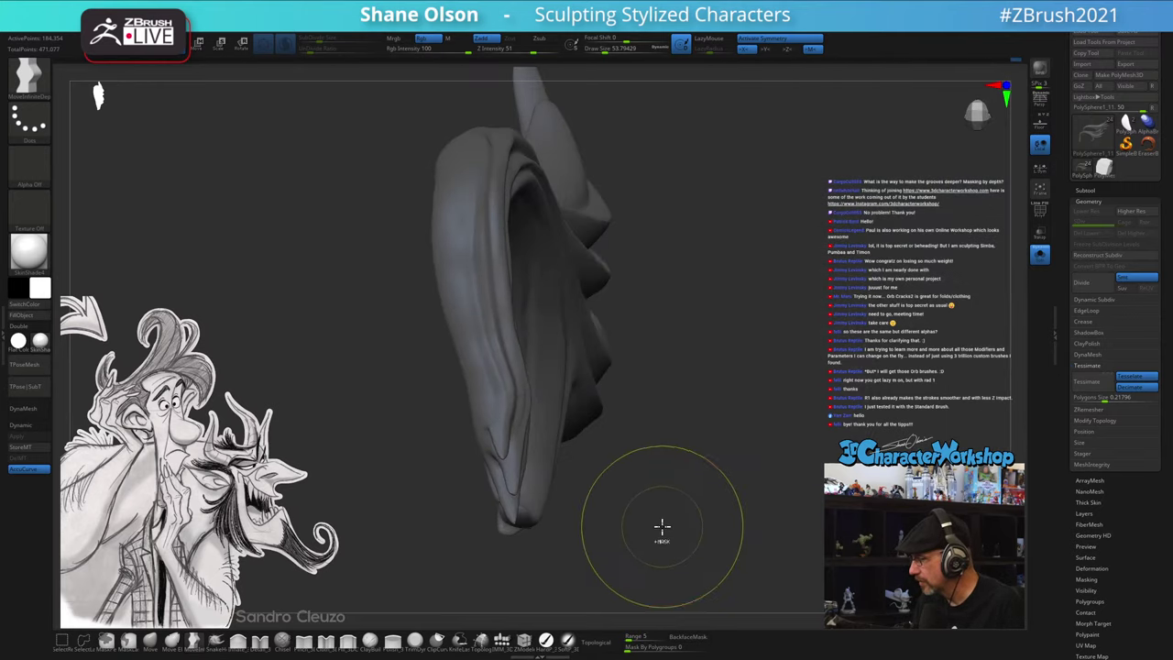
key(ctrl)
key(ctrl+z)
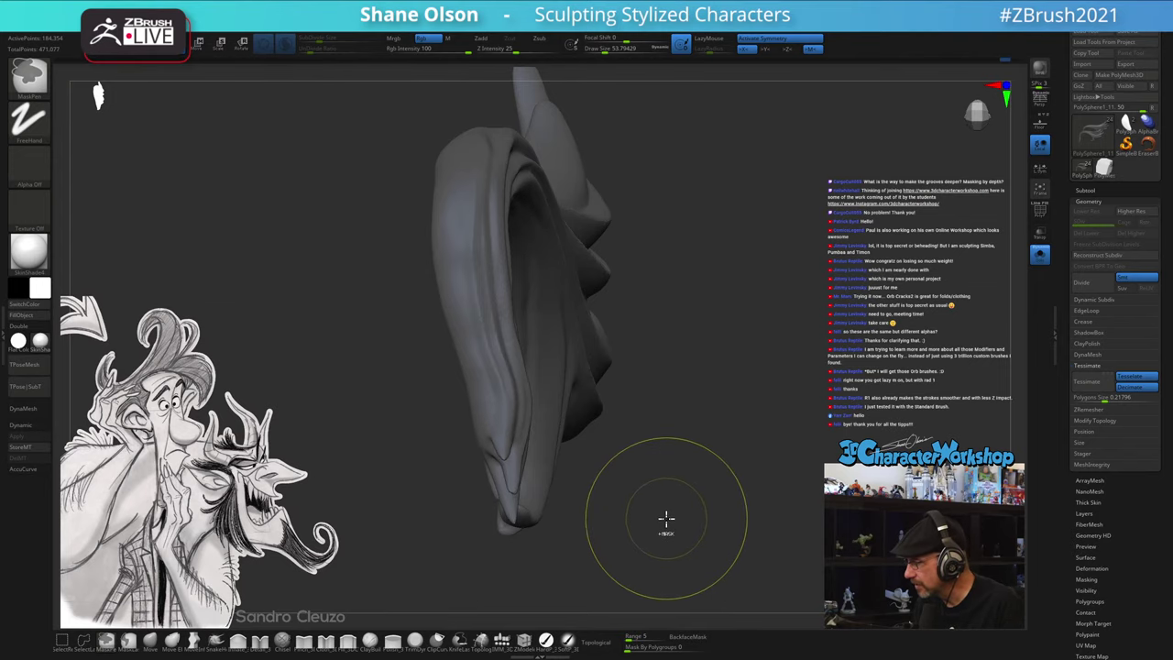
- Adjust the strand's lower end and points with Move Infinite Depth at a draw size of about 30.7
mouse_move(664, 521)
mouse_down()
mouse_move(615, 523)
mouse_move(599, 504)
mouse_move(622, 505)
mouse_up()
key(s)
click(599, 477)
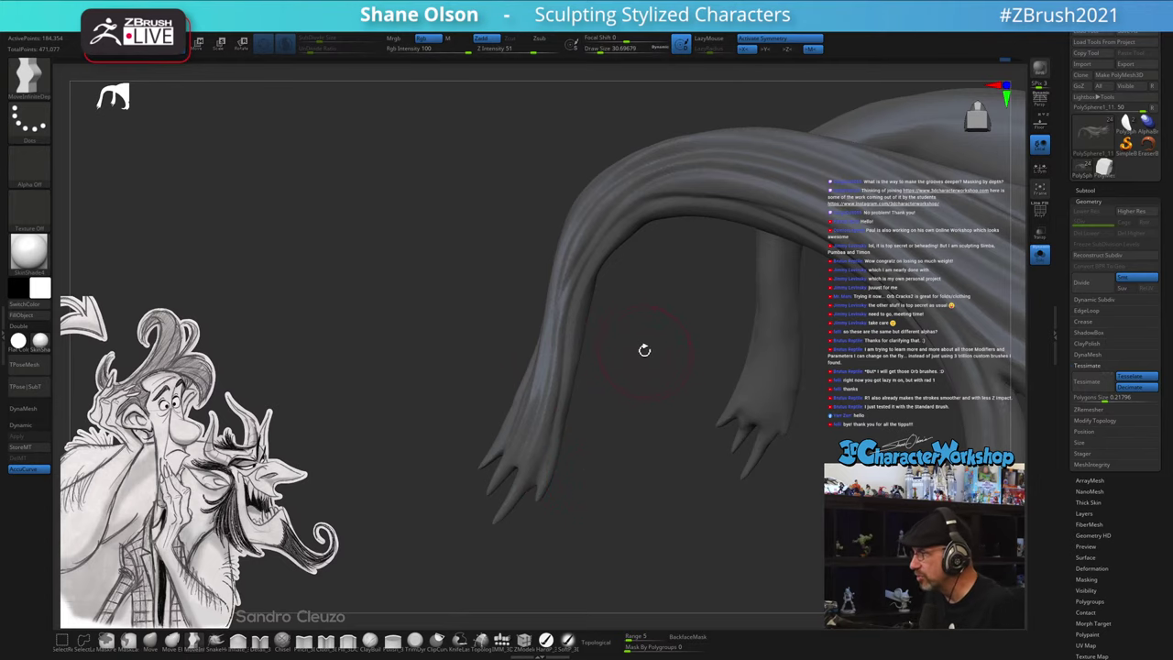
- Load the Smooth Directional brush from the brush library's Smooth folder
drag(644, 350, 563, 430)
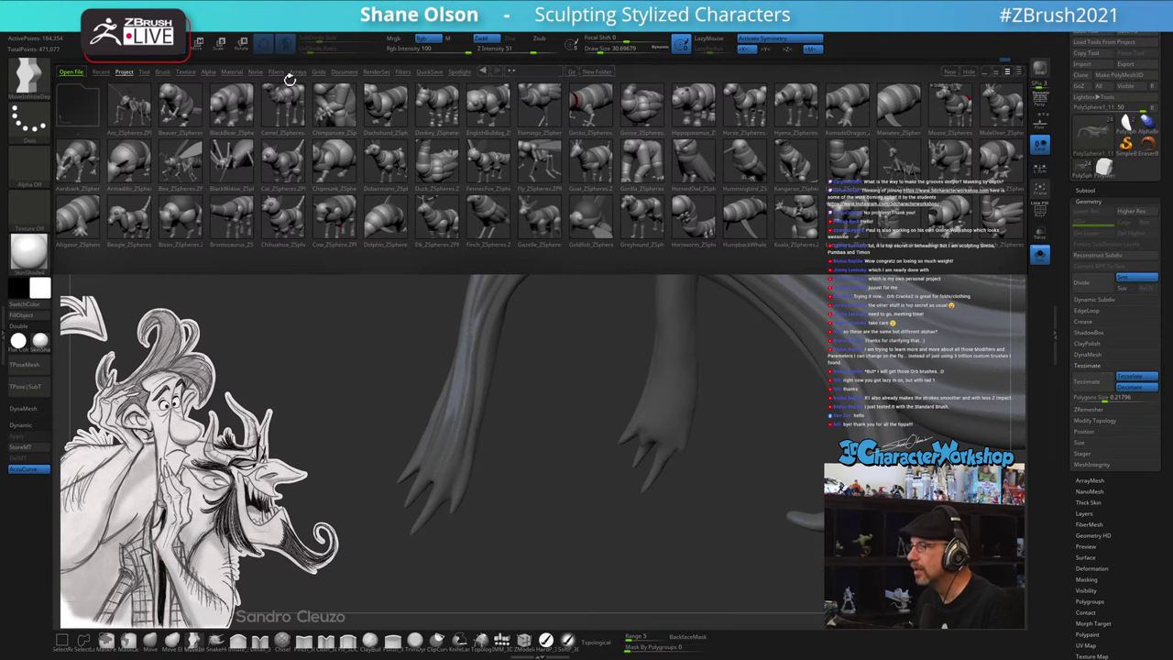
click(162, 73)
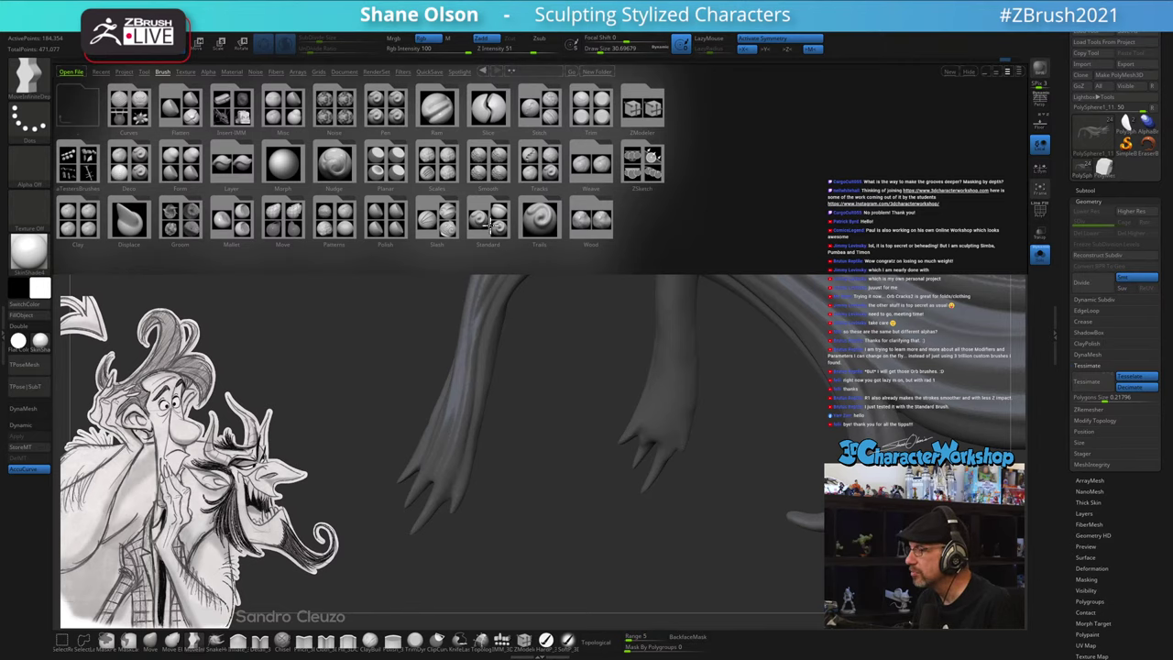
click(489, 154)
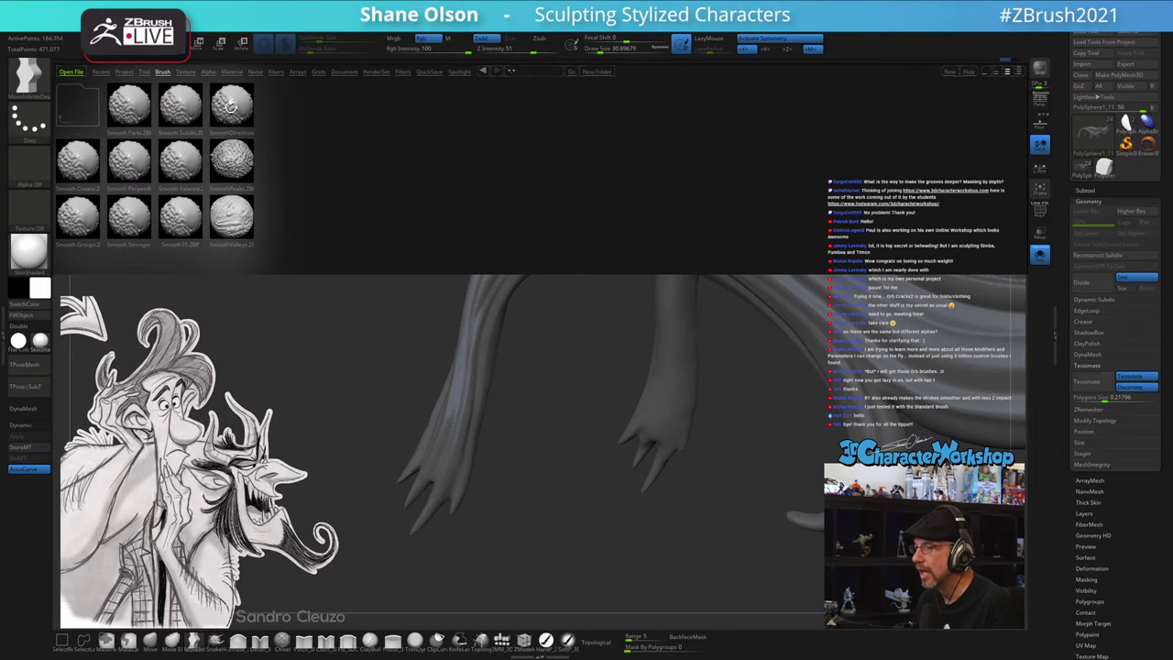
key(comma)
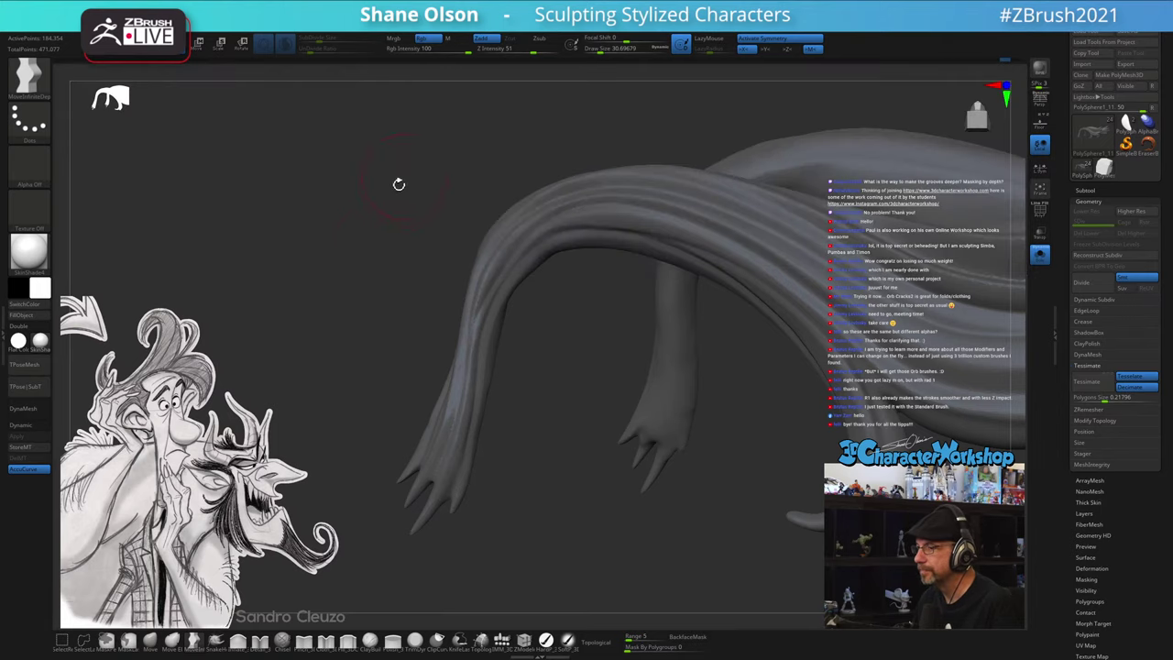
- Smooth the hanging strand down toward its points with Smooth Directional at a draw size of about 23.3
drag(370, 260, 377, 281)
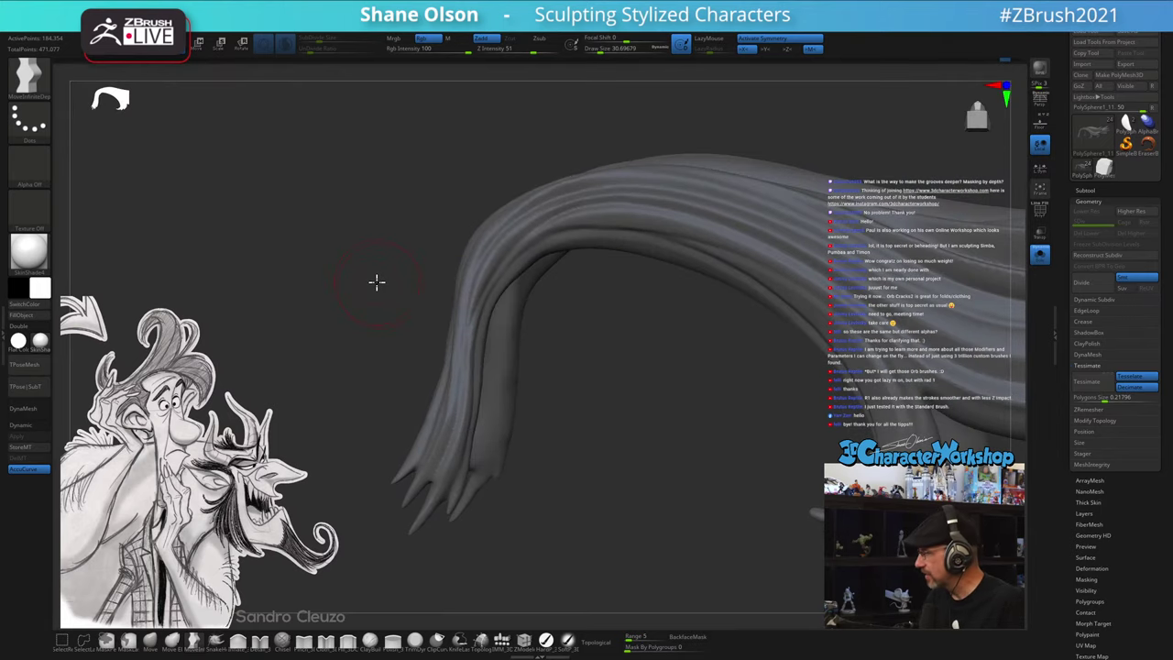
mouse_move(525, 448)
mouse_down()
mouse_move(549, 469)
mouse_move(550, 453)
mouse_up()
key(s)
click(558, 462)
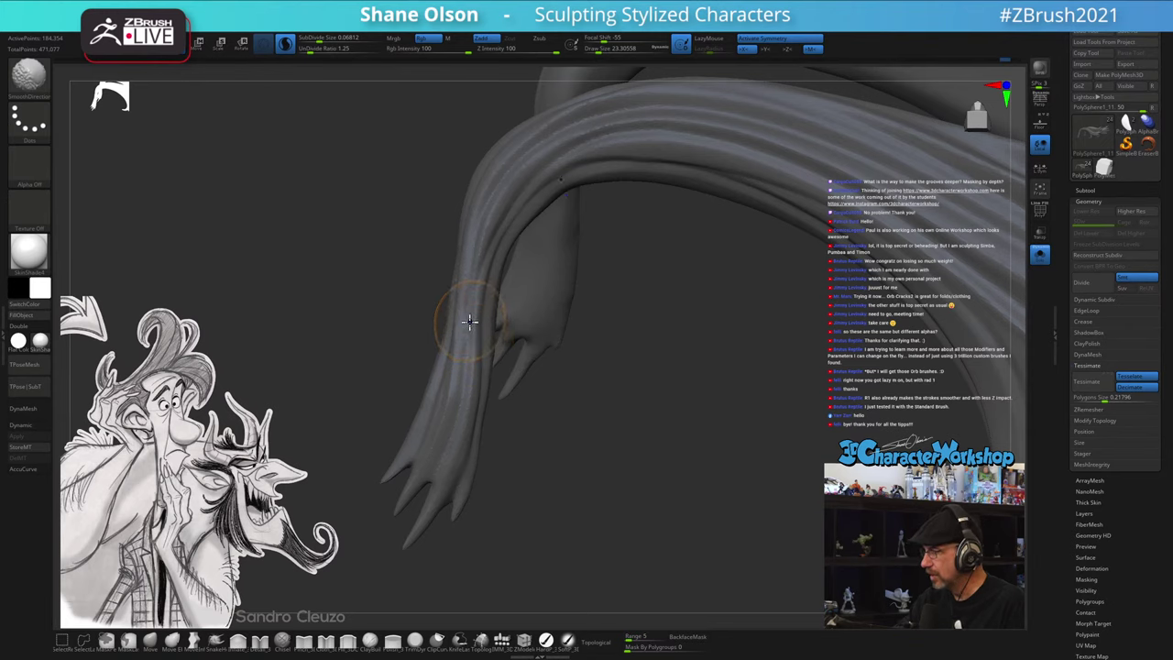
key(shift+f)
mouse_move(466, 283)
shift+mouse_down()
mouse_move(469, 328)
mouse_move(404, 588)
shift+mouse_up()
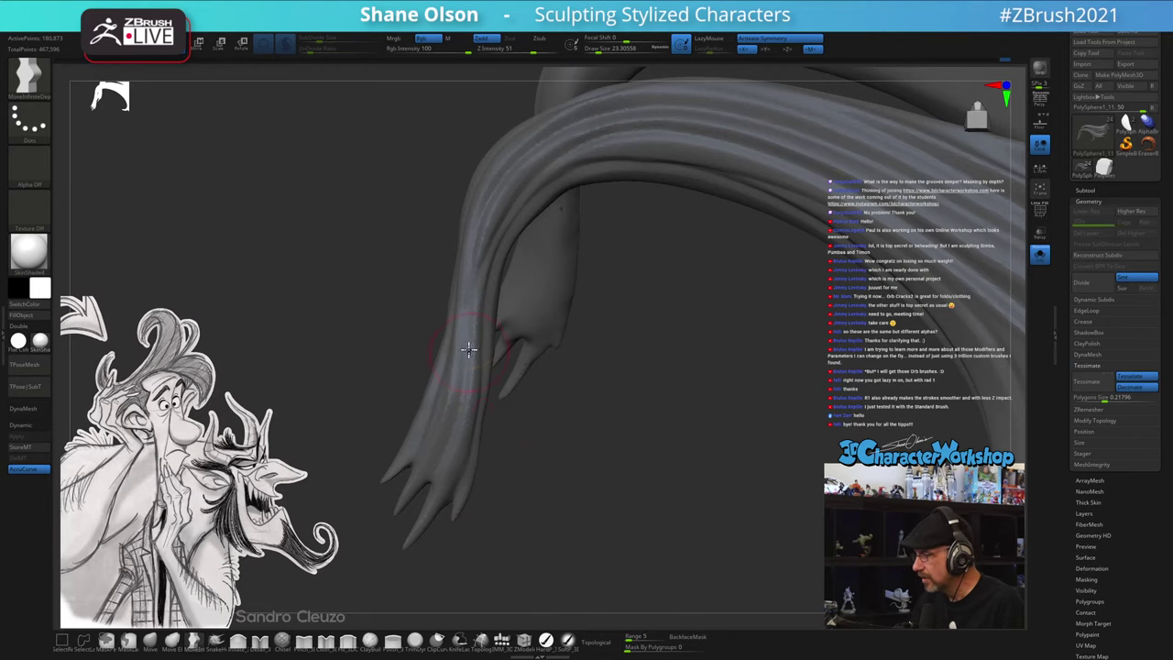
shift+drag(467, 349, 461, 396)
- Smooth the grooves running into the strand's points from several angles, keeping the directional smoothing
drag(573, 513, 574, 507)
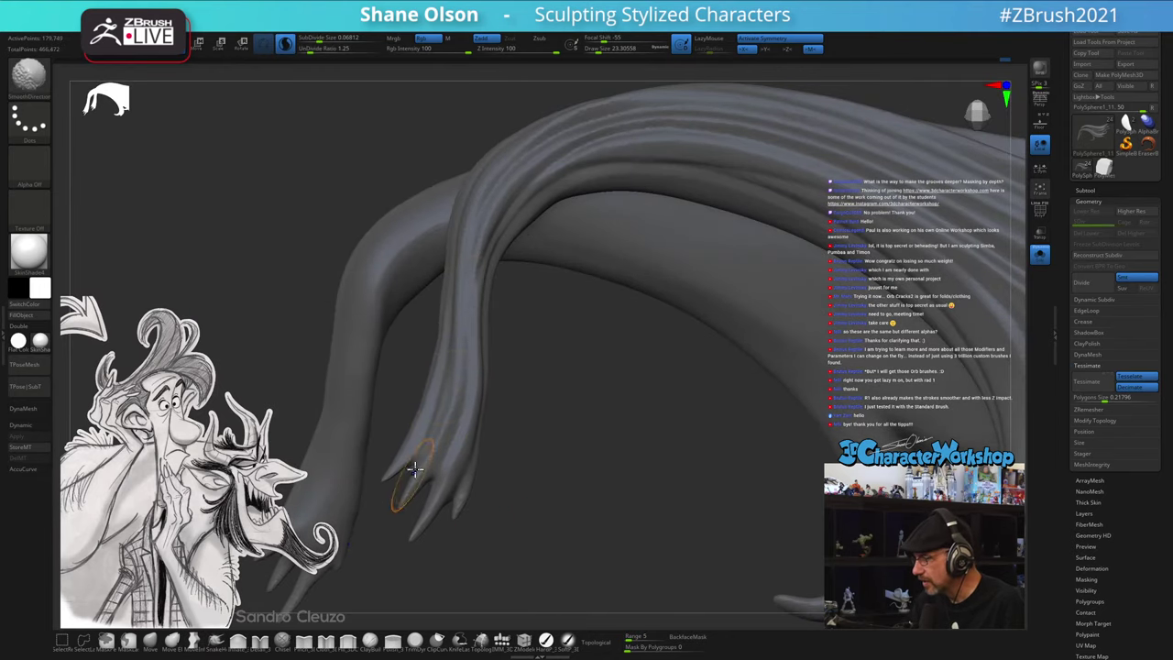
mouse_move(555, 476)
mouse_down()
mouse_move(537, 485)
mouse_move(584, 479)
mouse_move(558, 498)
mouse_move(522, 431)
mouse_up()
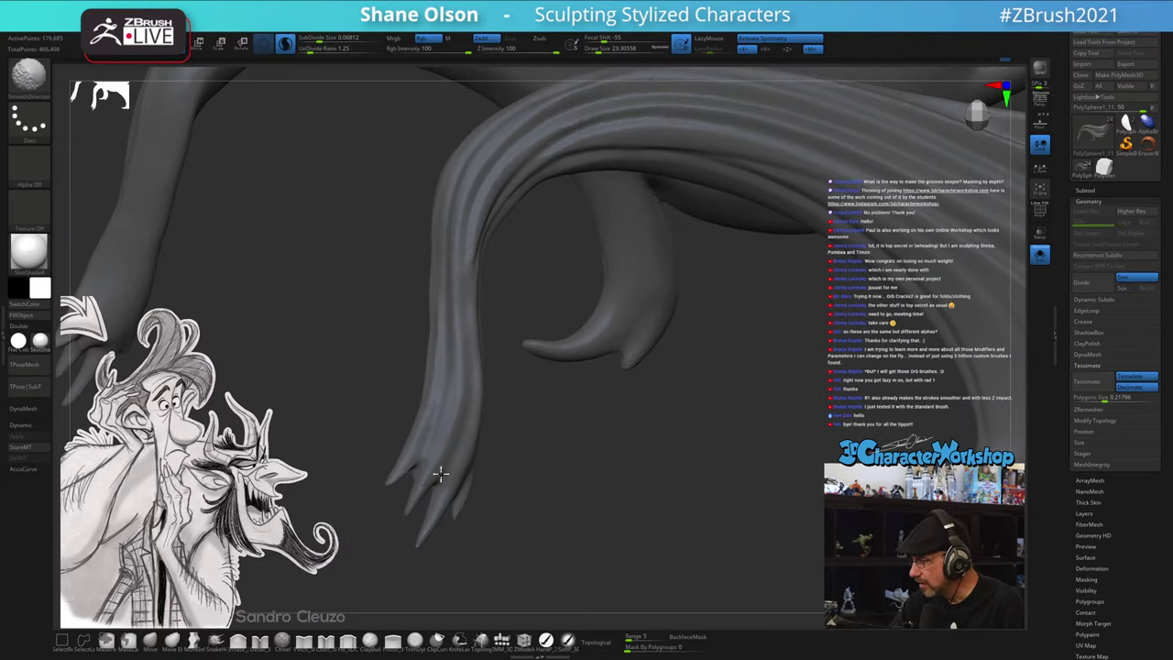
shift+drag(465, 457, 446, 522)
drag(517, 371, 460, 416)
key(shift)
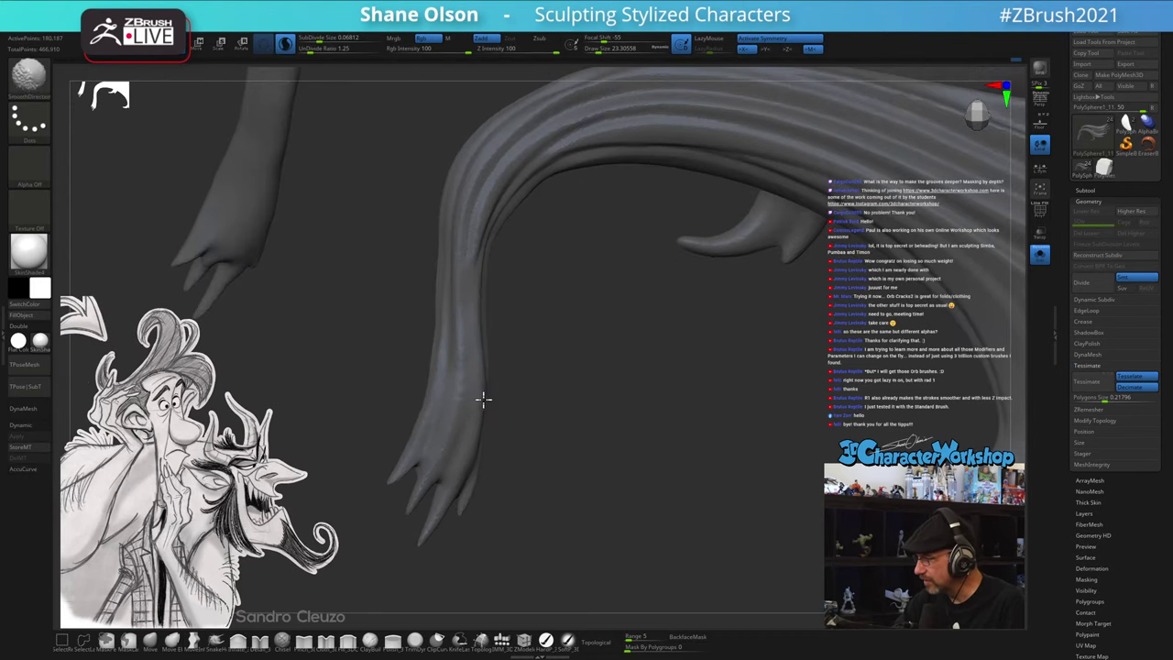
key(ctrl)
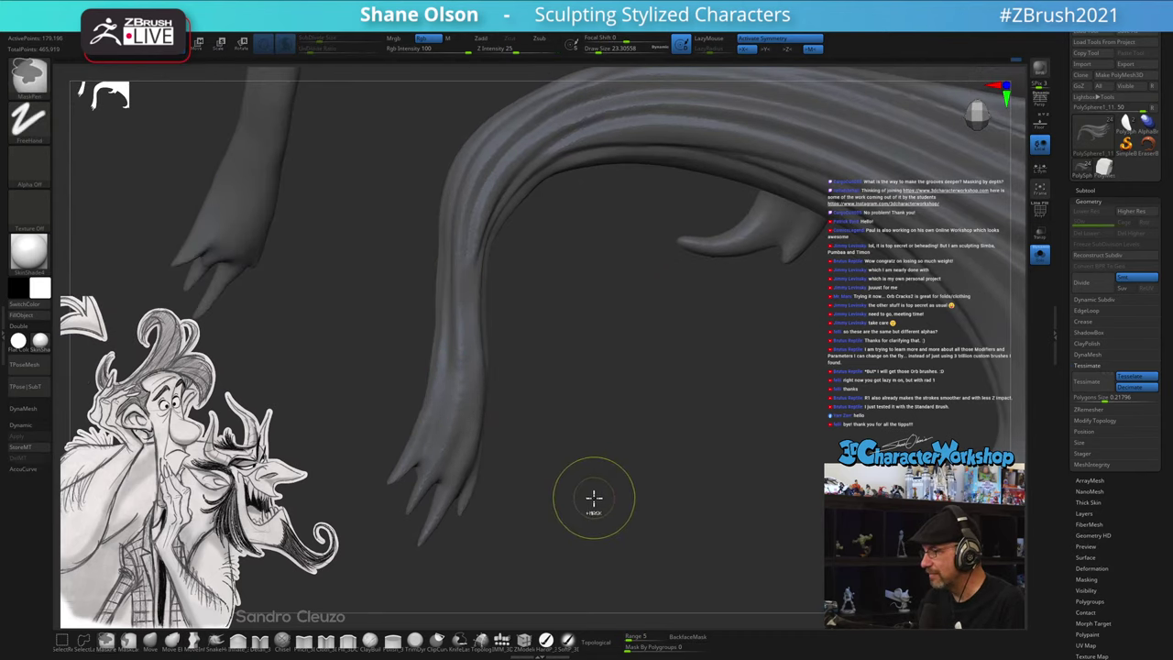
- Smooth the long grooves across the top of the arched lock along their flow
alt+drag(506, 268, 458, 463)
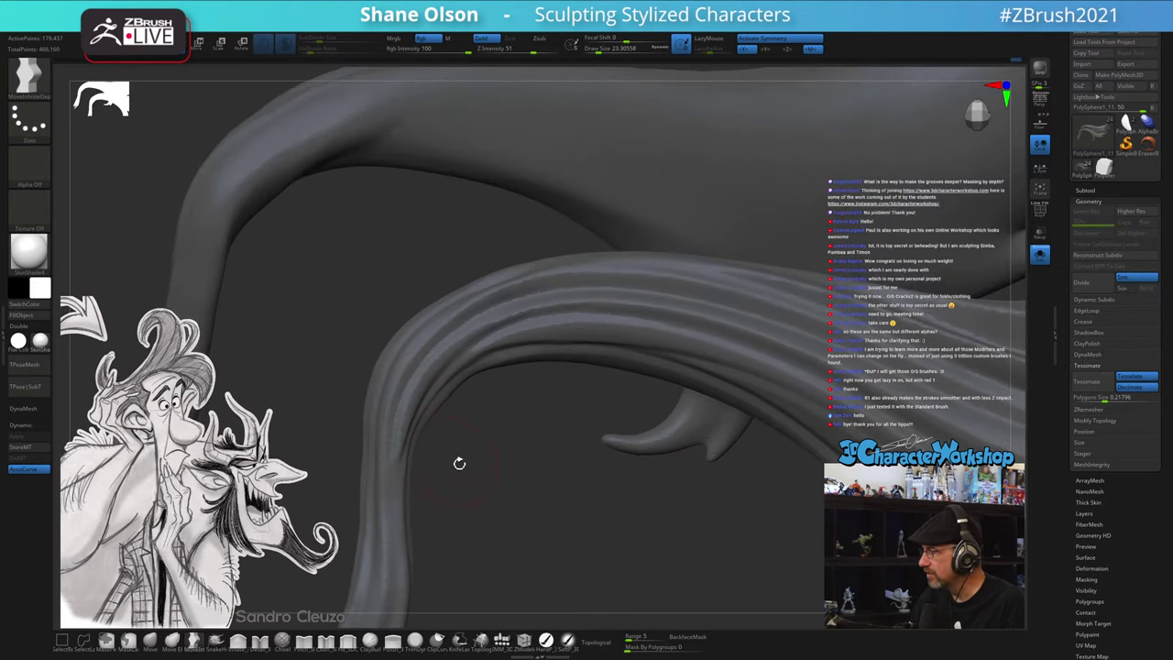
alt+drag(524, 504, 547, 547)
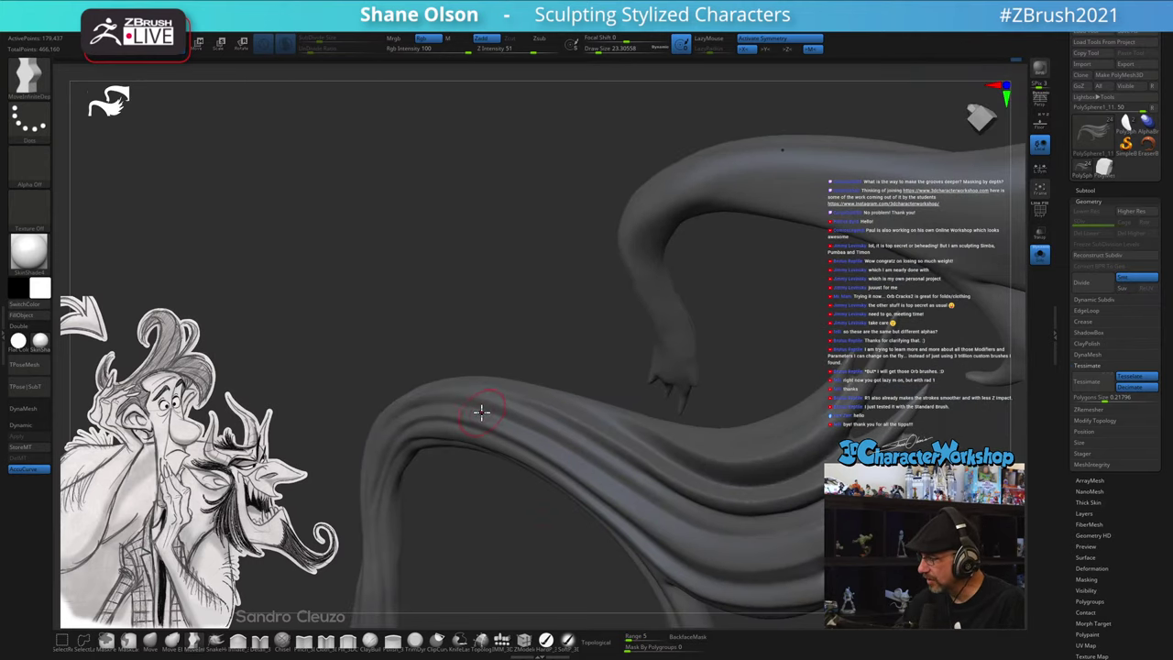
key(shift)
shift+drag(662, 525, 720, 573)
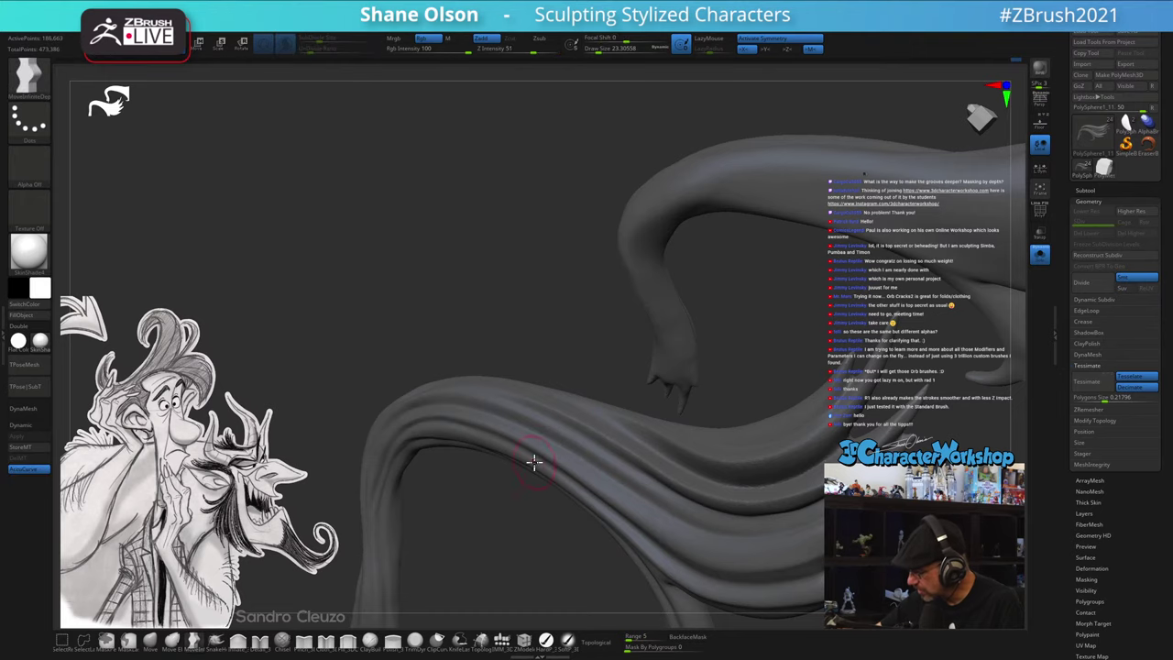
shift+drag(461, 412, 473, 418)
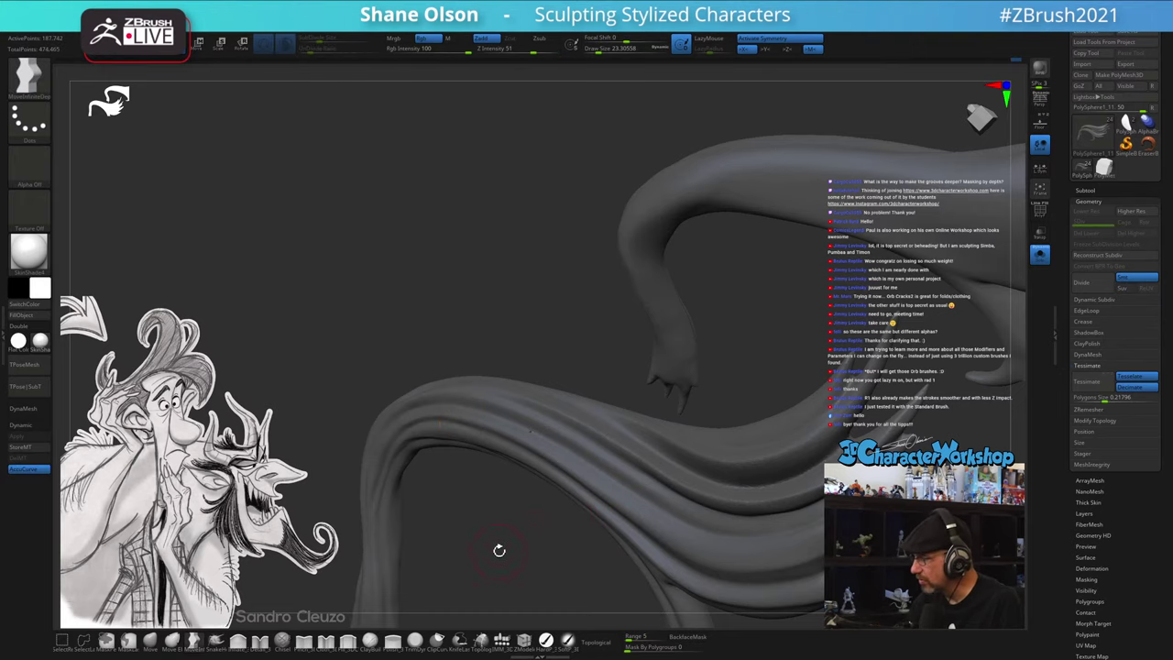
- Even out the grooves around the lock's bend and down its hanging strand from further angles
mouse_move(498, 550)
mouse_down()
mouse_move(557, 515)
mouse_move(516, 471)
mouse_up()
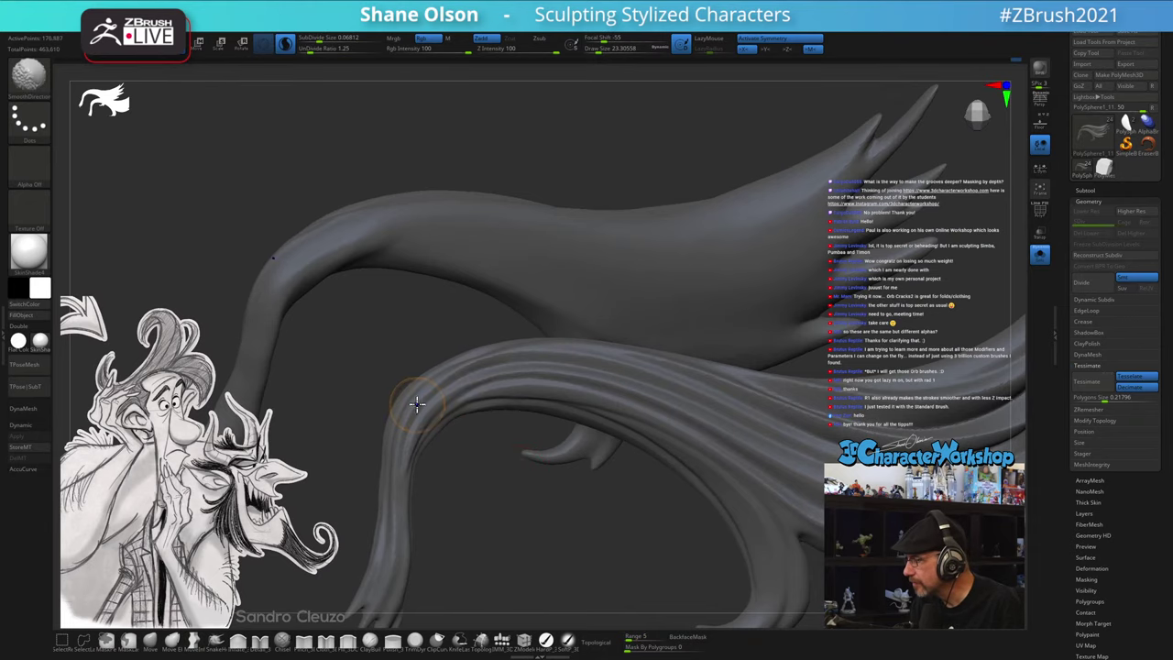
mouse_move(538, 345)
mouse_down()
mouse_move(497, 400)
mouse_move(459, 374)
mouse_up()
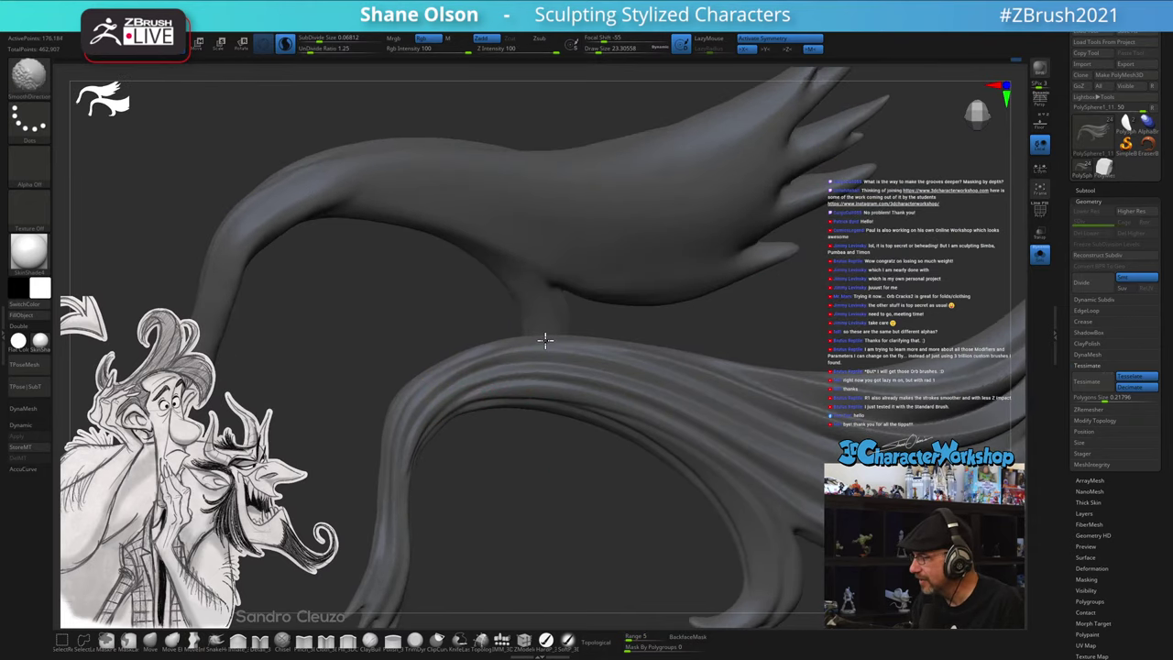
mouse_move(534, 503)
mouse_down()
mouse_move(516, 504)
mouse_move(516, 485)
mouse_move(511, 506)
mouse_move(492, 427)
mouse_move(434, 443)
mouse_up()
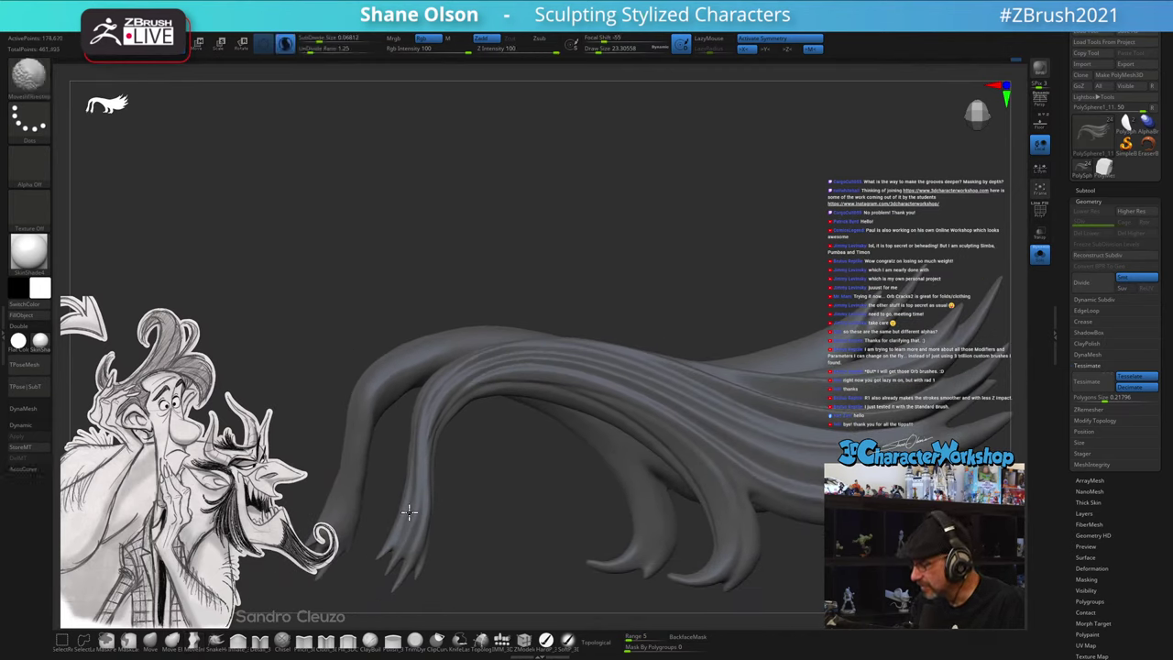
mouse_move(409, 511)
mouse_down()
mouse_move(434, 460)
mouse_move(401, 442)
mouse_move(406, 431)
mouse_move(468, 466)
mouse_move(412, 455)
mouse_move(456, 429)
mouse_up()
- Smooth the hanging strand just above its points with Smooth Directional at a draw size of about 41.4
key(s)
key(shift)
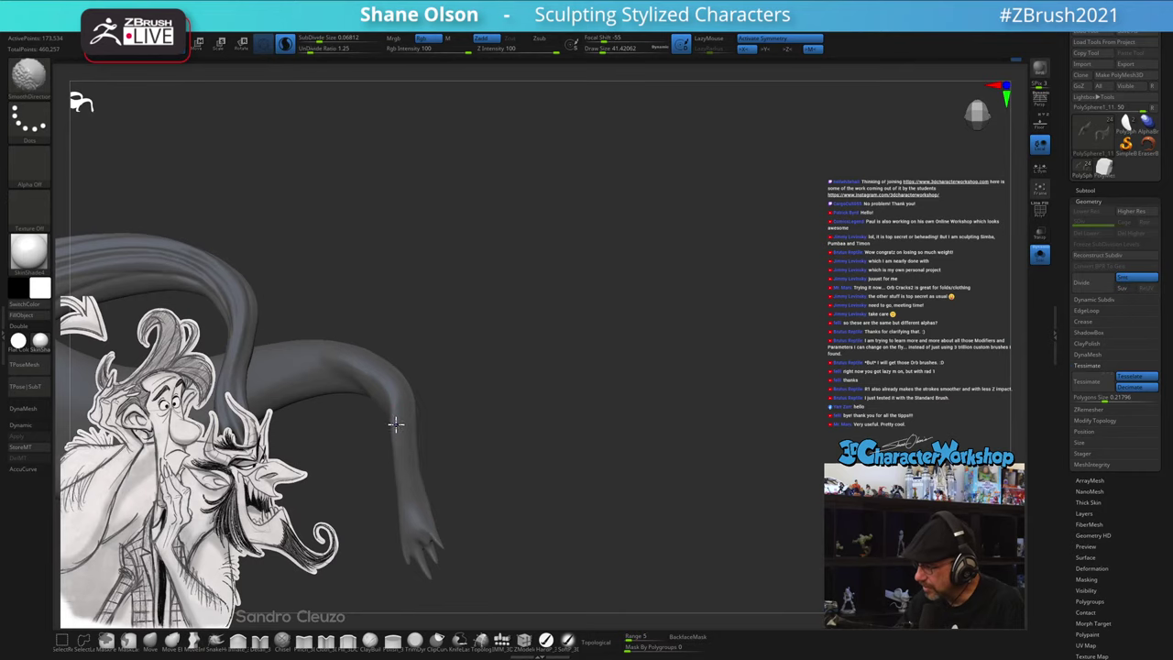
mouse_move(402, 482)
shift+mouse_down()
mouse_move(403, 448)
mouse_move(407, 487)
shift+mouse_up()
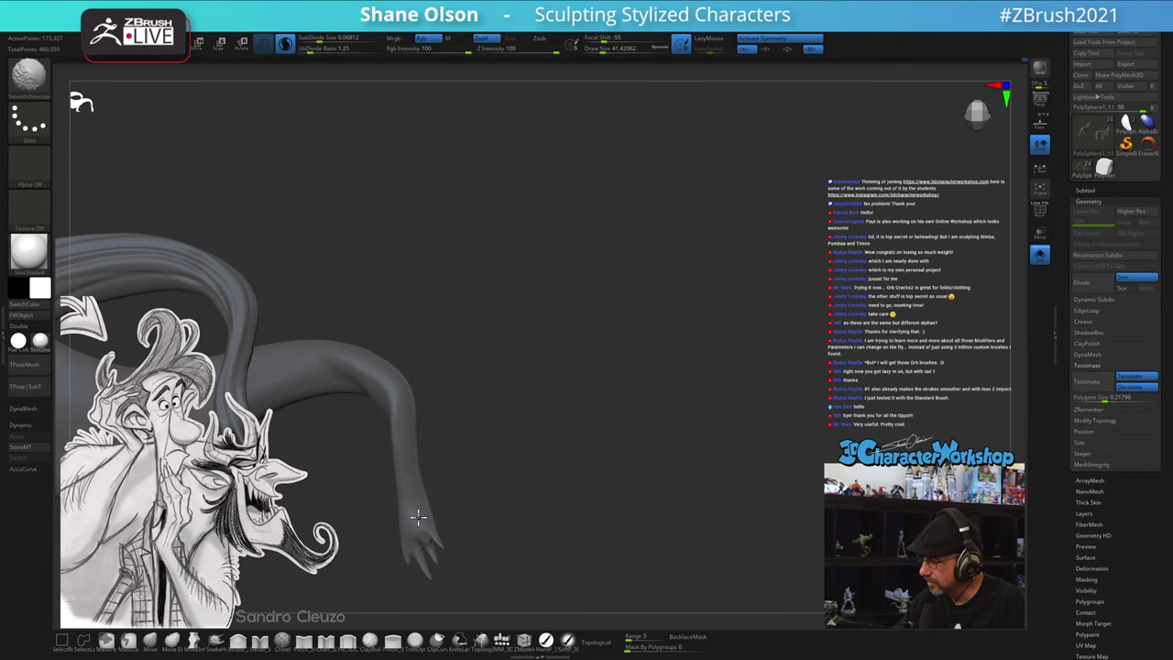
mouse_move(517, 491)
mouse_down()
mouse_move(469, 495)
mouse_move(502, 525)
mouse_move(427, 497)
mouse_move(466, 509)
mouse_up()
- Switch to the Move brush at a draw size of about 56.5 and leave solo mode to show the whole head
click(151, 640)
key(s)
click(39, 470)
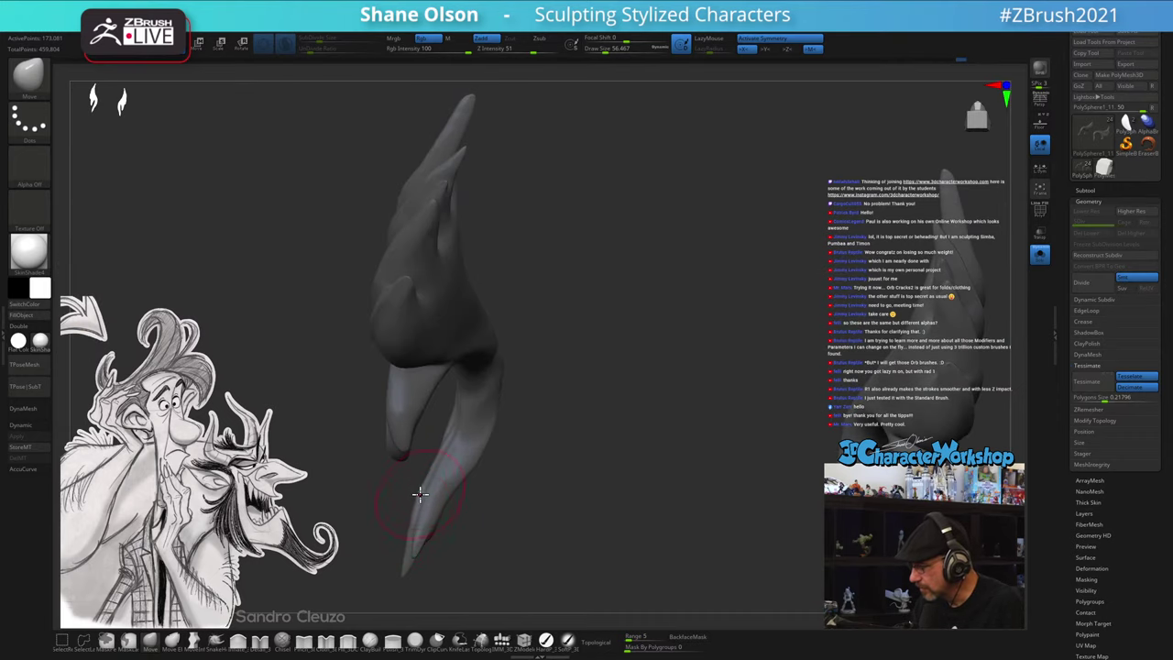
mouse_move(511, 448)
mouse_down()
mouse_move(633, 413)
mouse_move(573, 485)
mouse_move(600, 477)
mouse_up()
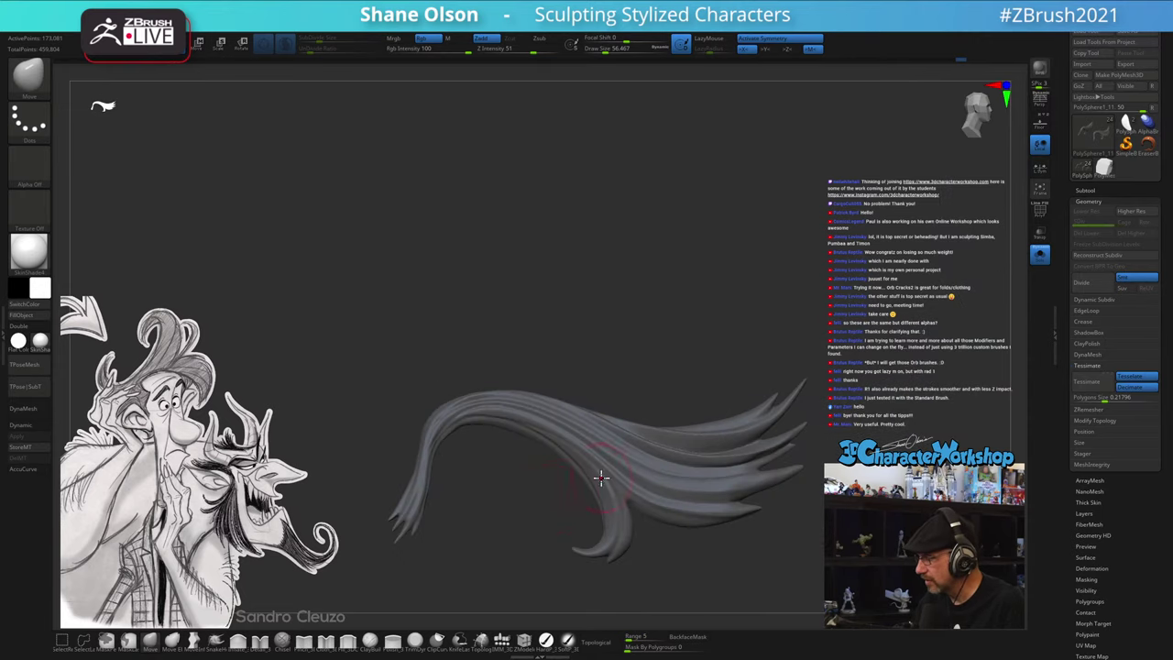
click(1039, 260)
ctrl+right_drag(694, 568, 770, 520)
mouse_move(769, 518)
mouse_down()
mouse_move(500, 390)
mouse_move(521, 487)
mouse_move(560, 510)
mouse_move(615, 498)
mouse_move(785, 413)
mouse_move(763, 482)
mouse_up()
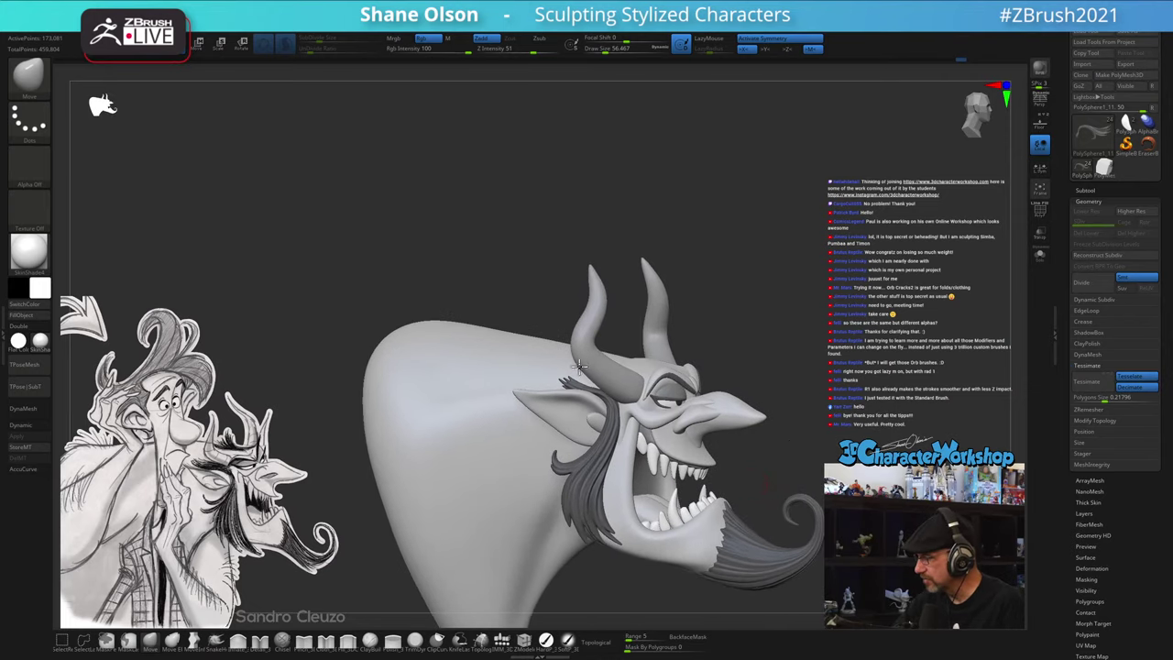
- Reshape the hair tuft's points above the ear with the Move brush at draw sizes of about 65 to 108
ctrl+right_drag(563, 377, 574, 363)
scroll(572, 368, up, 2)
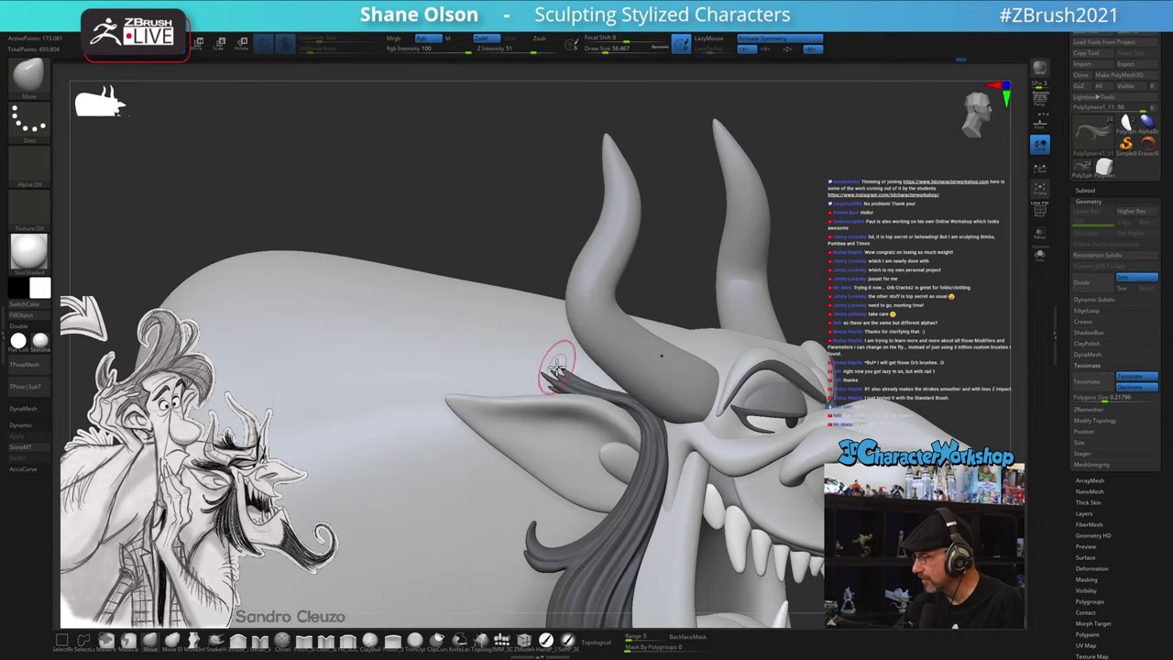
key(bracketright)
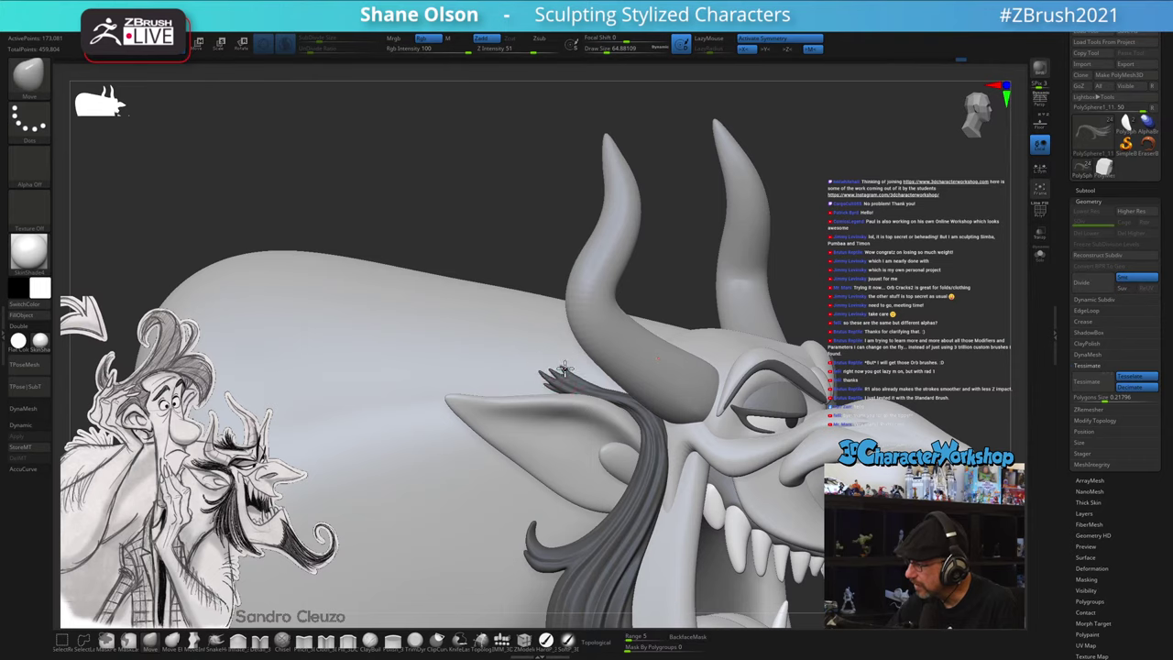
key(bracketright)
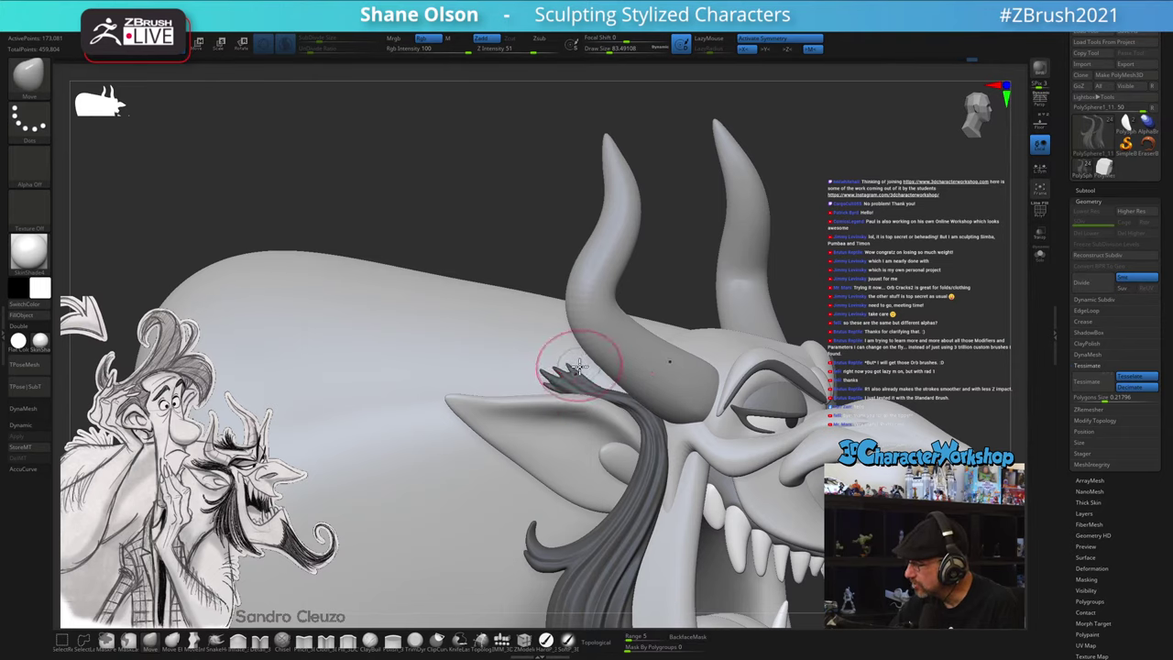
key(bracketright)
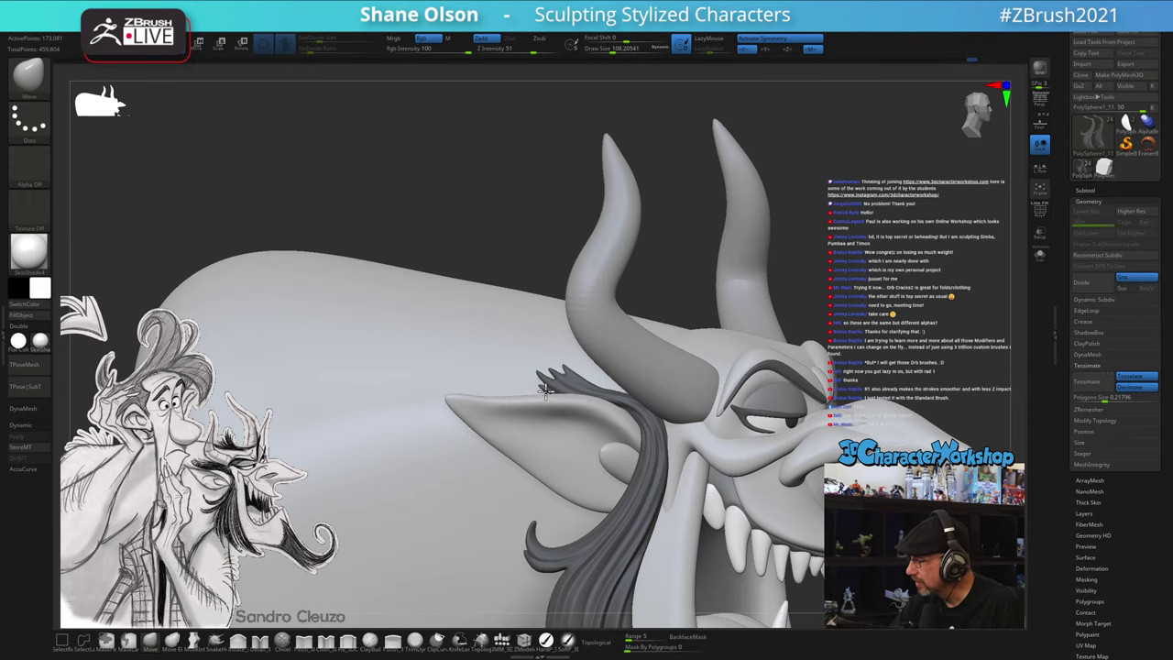
ctrl+right_drag(624, 374, 655, 321)
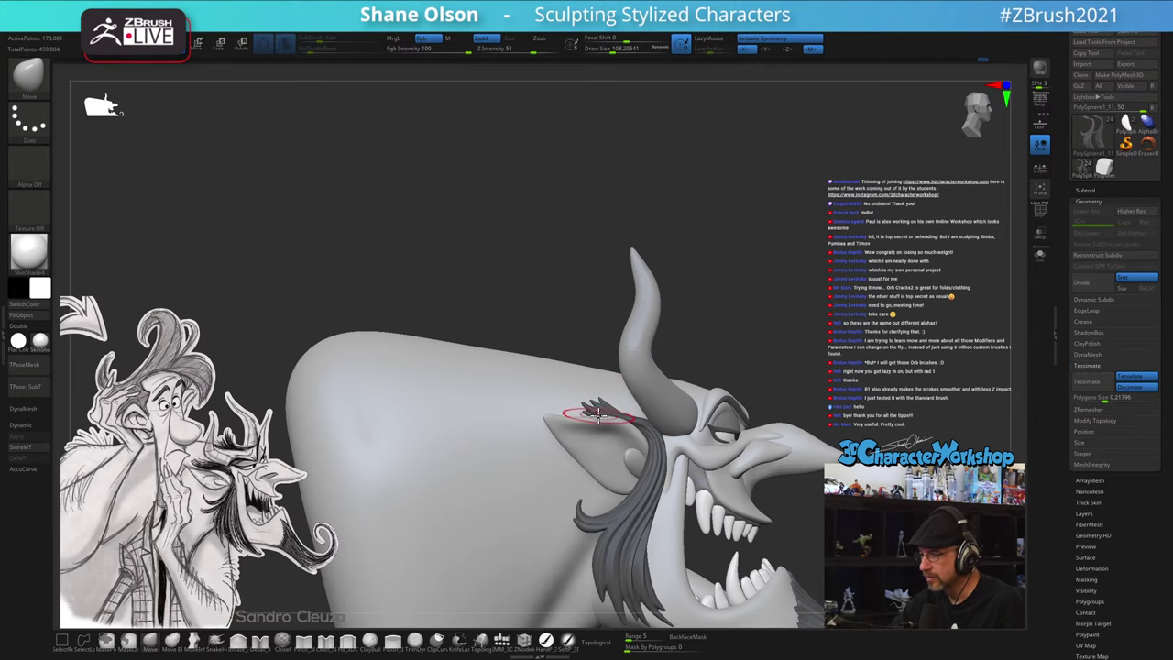
key(bracketleft)
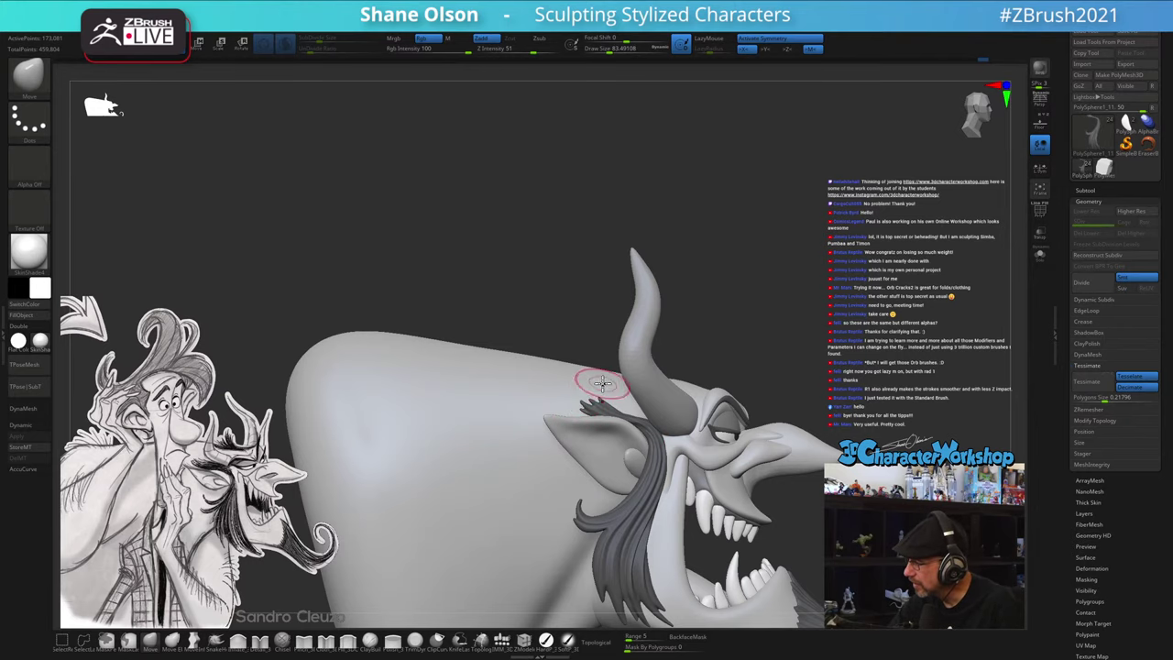
right_drag(602, 383, 594, 419)
drag(599, 406, 595, 394)
mouse_move(596, 394)
right_down()
mouse_move(610, 380)
mouse_move(632, 404)
right_up()
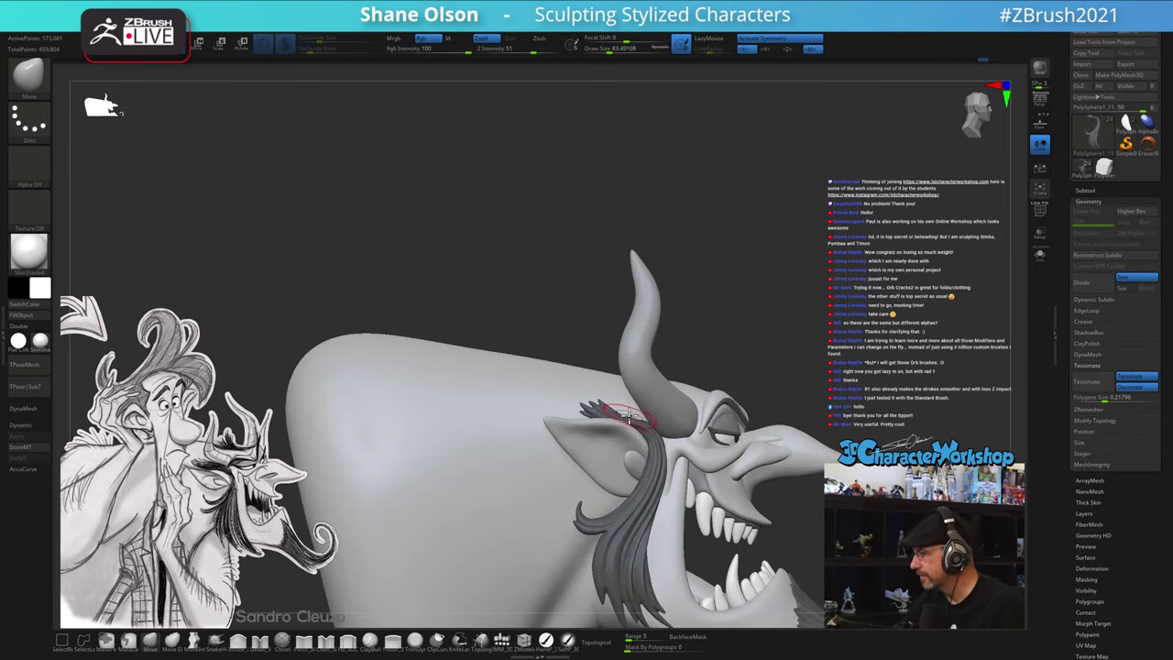
- Examine the whole head's profile, hair and beard from side and three-quarter views against the reference drawing
ctrl+right_drag(703, 449, 757, 364)
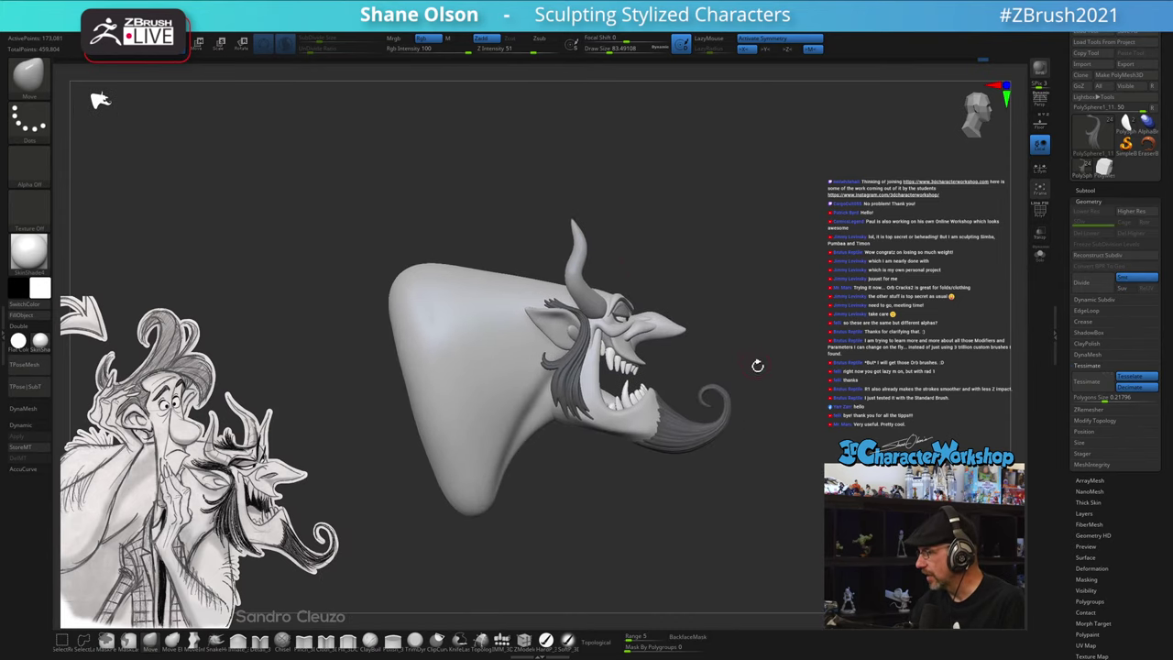
right_drag(838, 449, 804, 455)
drag(803, 455, 774, 471)
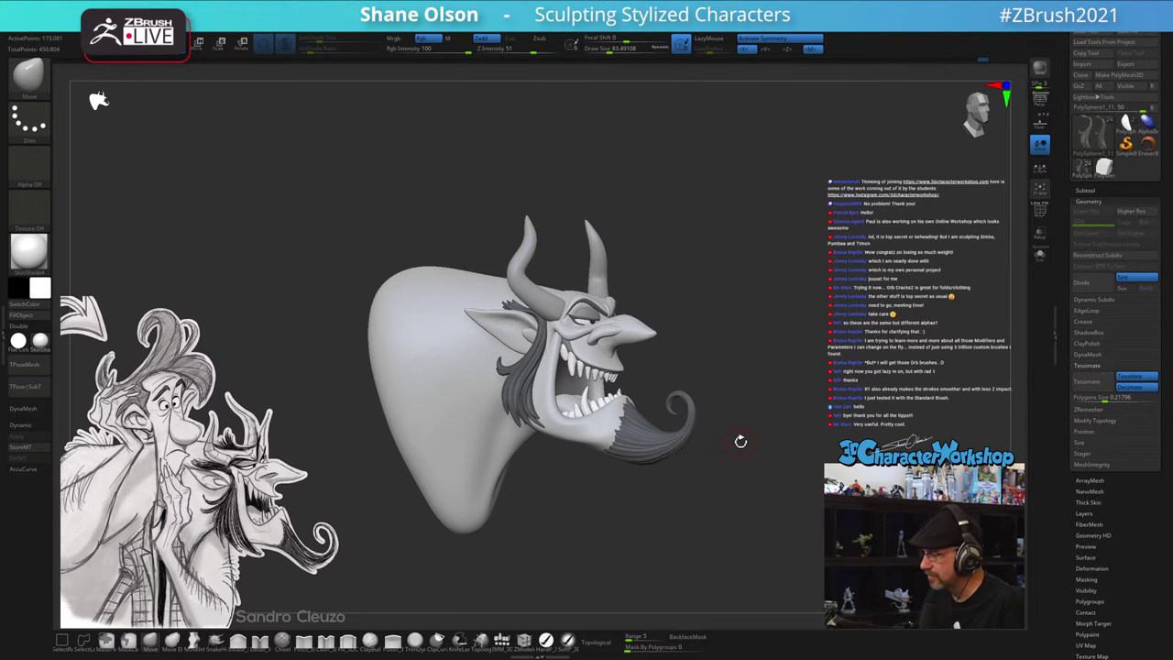
drag(740, 441, 814, 427)
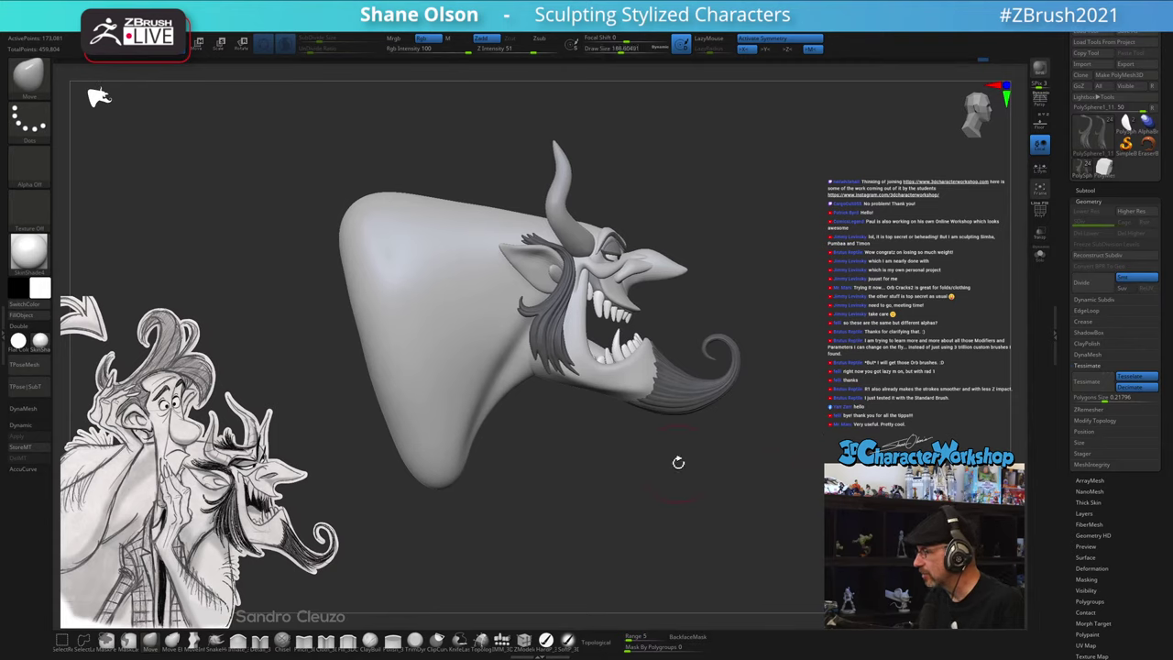
drag(547, 408, 592, 473)
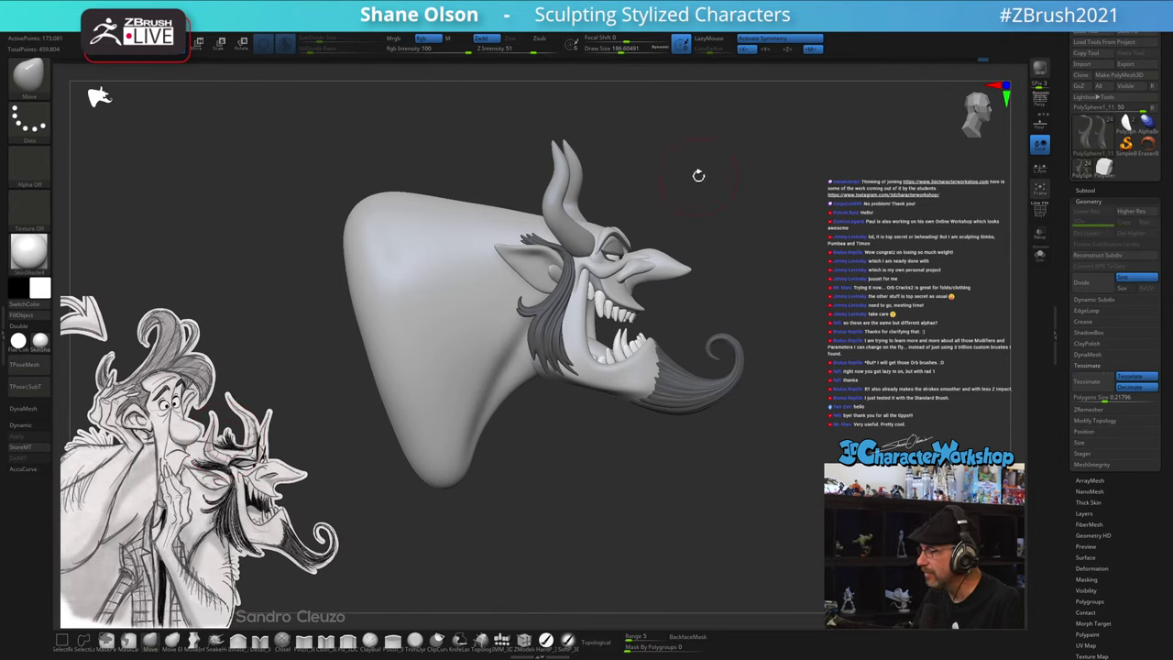
drag(719, 180, 685, 203)
mouse_move(793, 217)
mouse_down()
mouse_move(815, 201)
mouse_move(694, 262)
mouse_up()
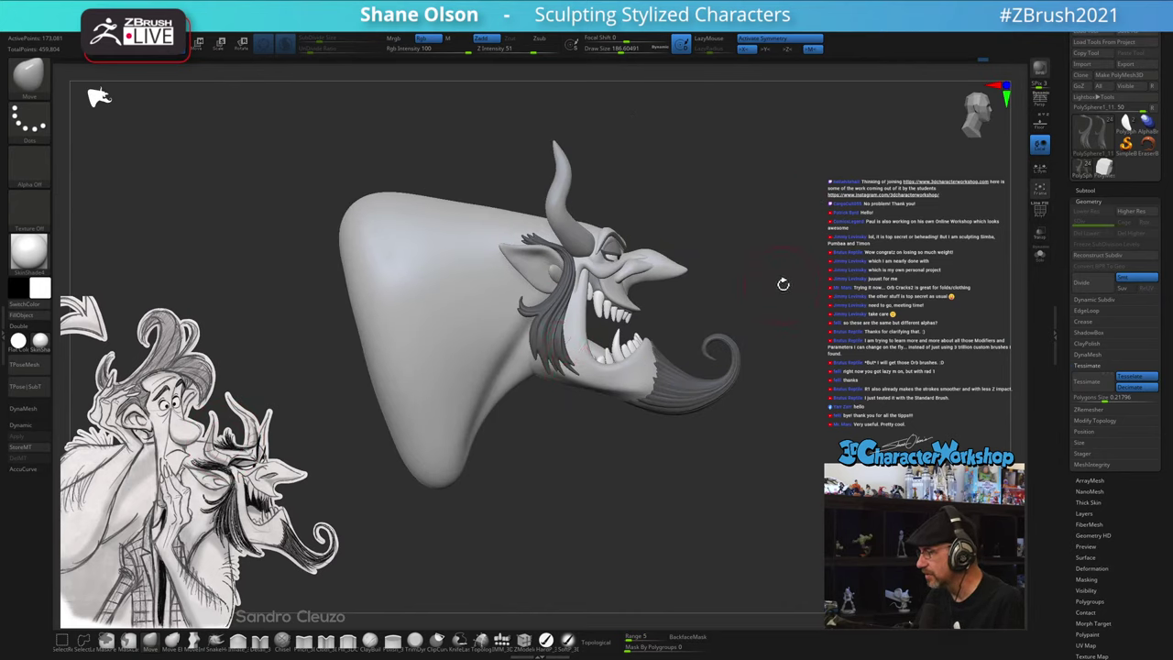
drag(772, 265, 672, 281)
- Inspect the polyframe of the nostril, nose and brow pieces by making each the active mesh
alt+click(629, 267)
key(shift+f)
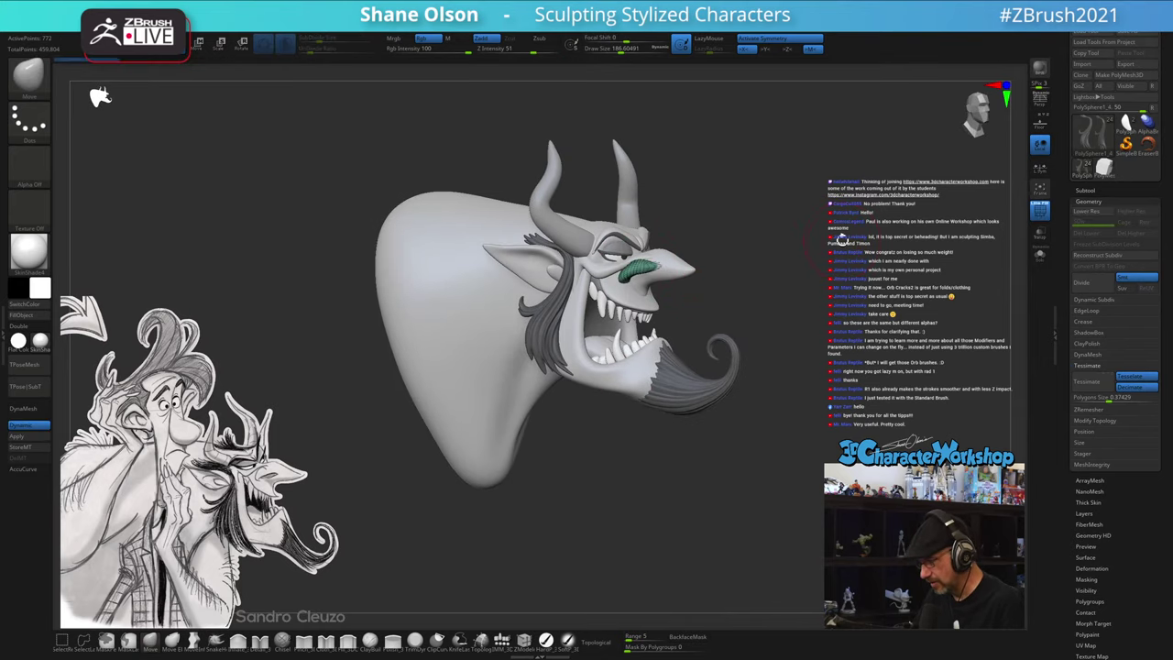
alt+drag(840, 237, 840, 278)
alt+click(730, 269)
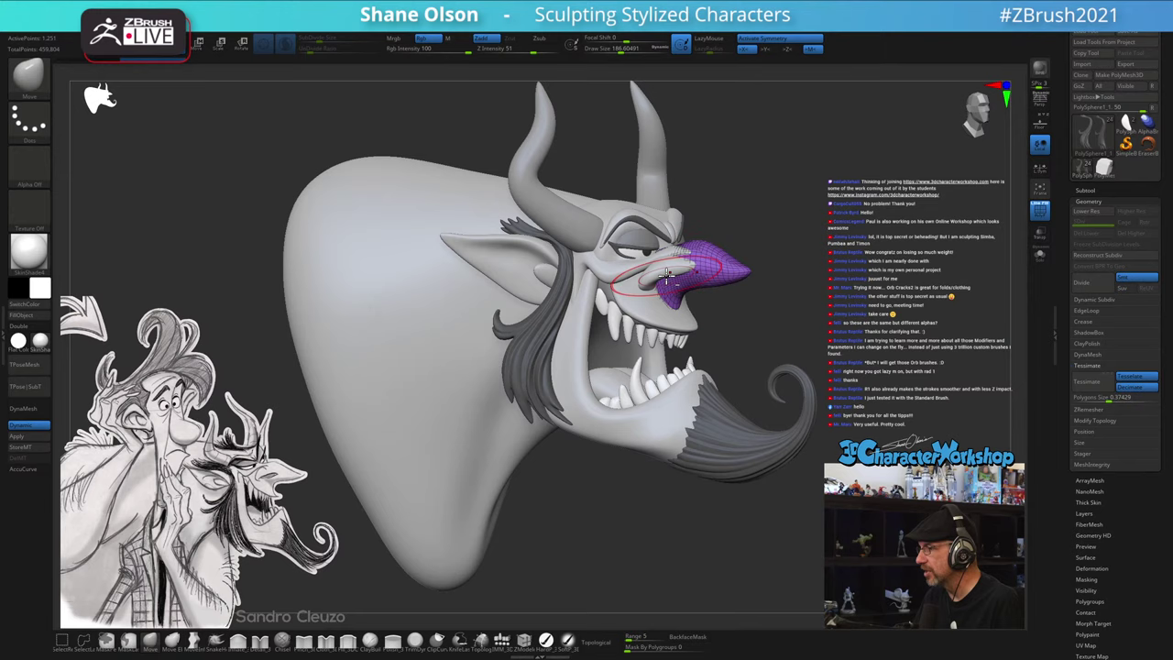
alt+click(609, 270)
alt+click(623, 223)
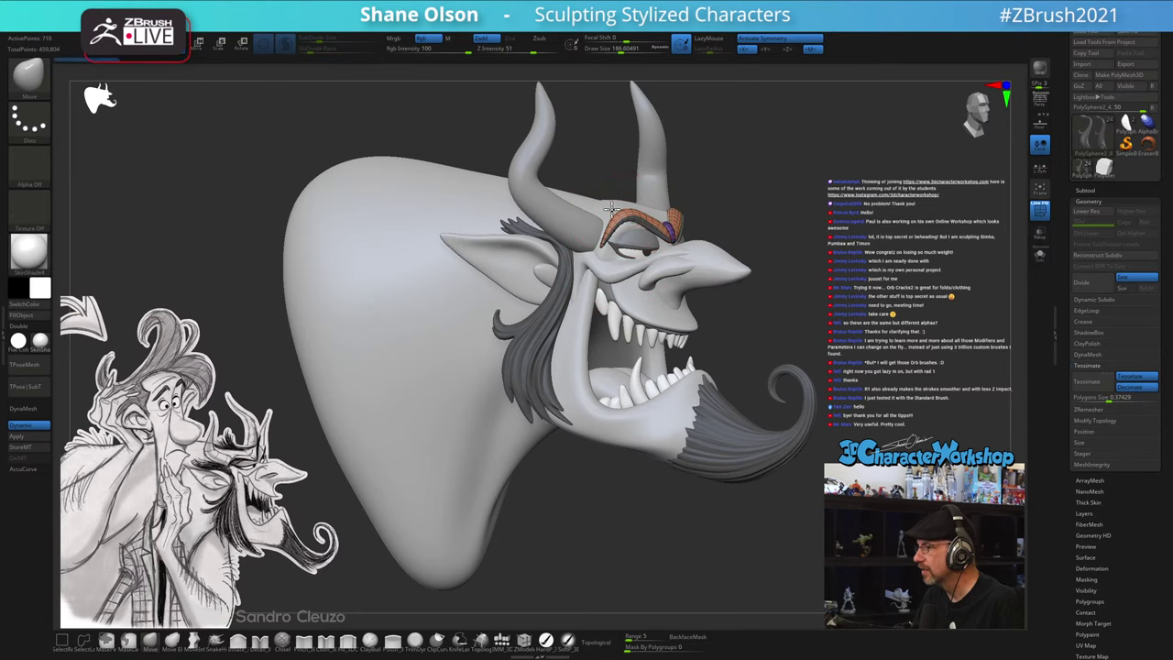
alt+click(617, 214)
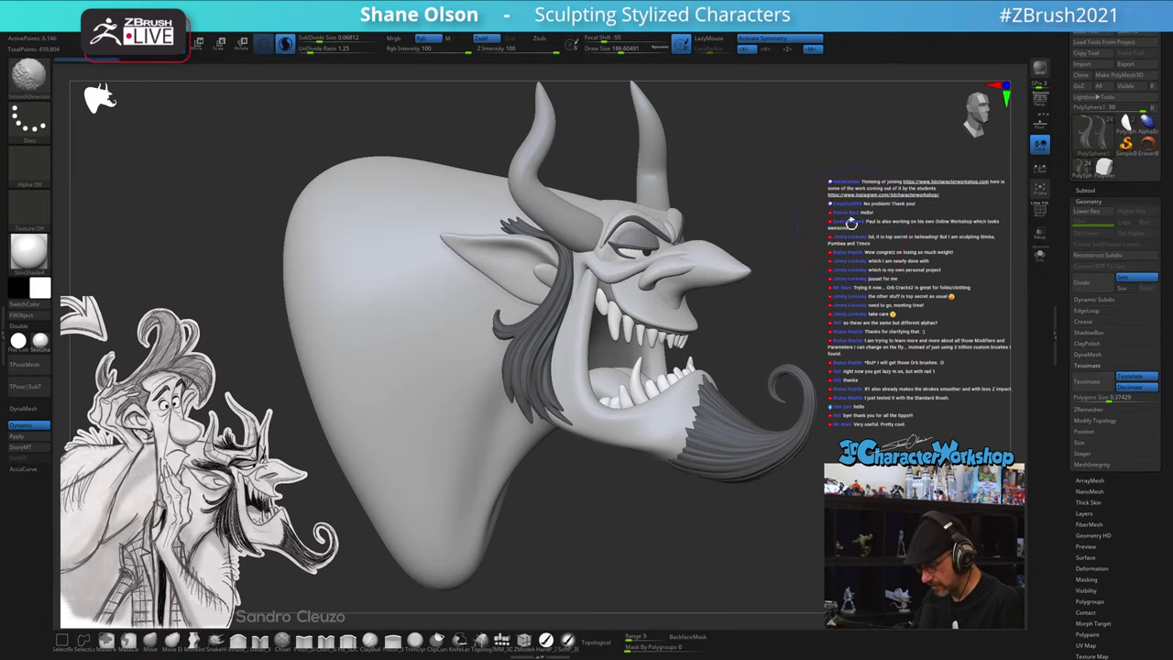
- Try to insert a QuadSphere-2 sphere on the back of the neck from a straight rear view
drag(850, 222, 836, 302)
alt+drag(475, 179, 539, 175)
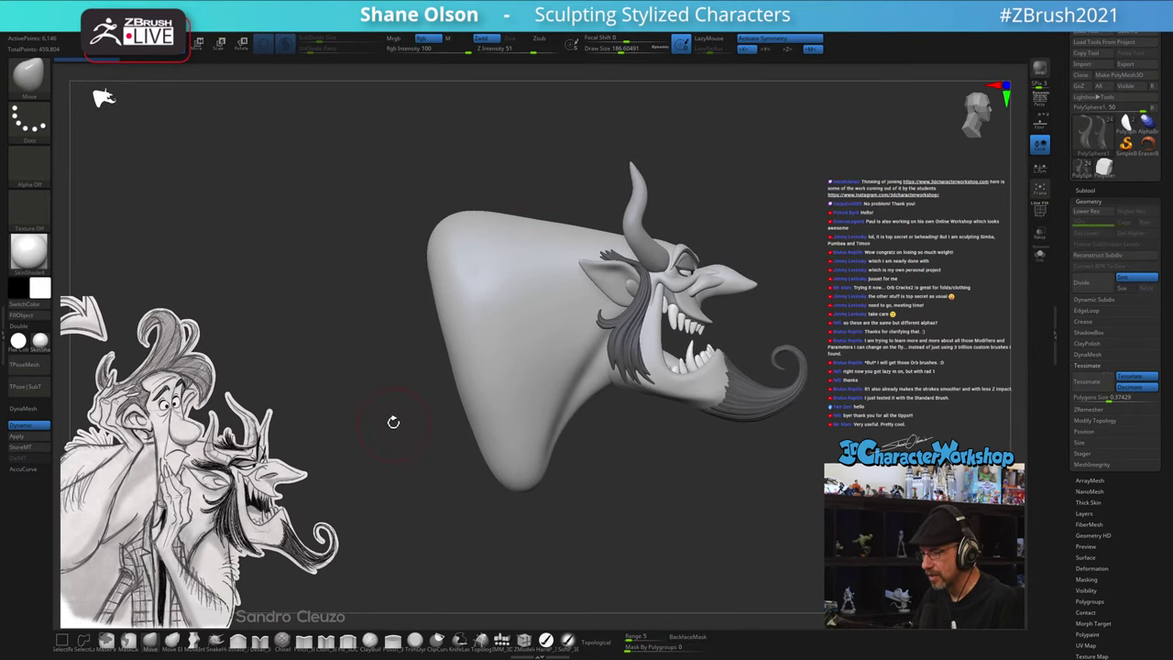
alt+drag(360, 440, 363, 411)
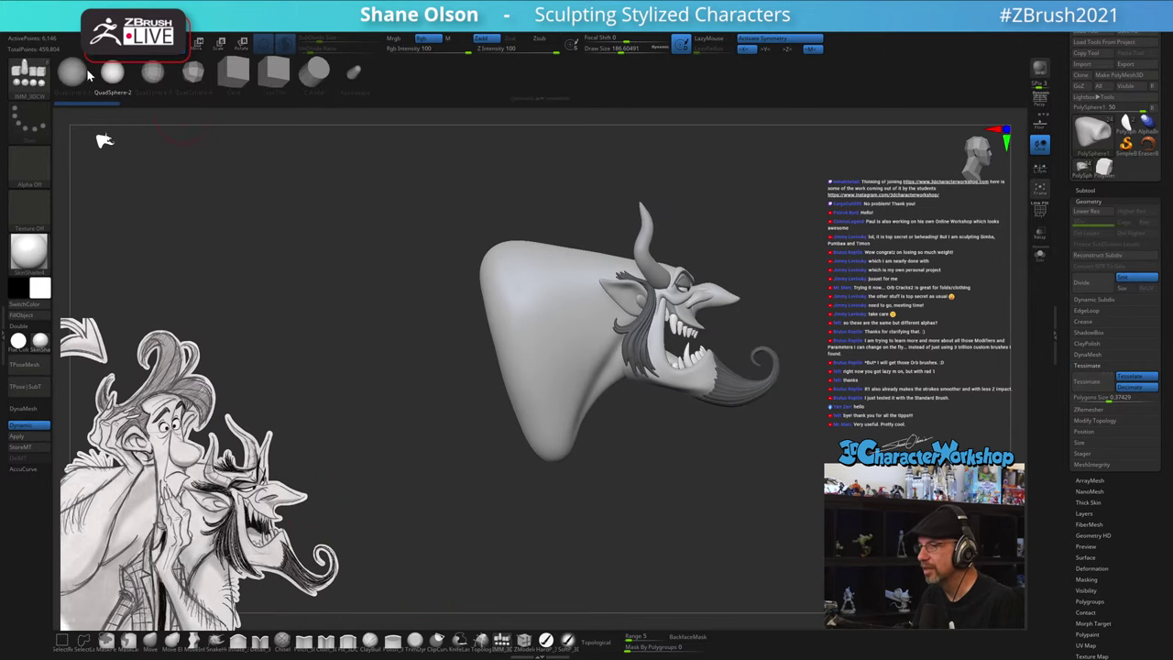
shift+drag(292, 261, 395, 309)
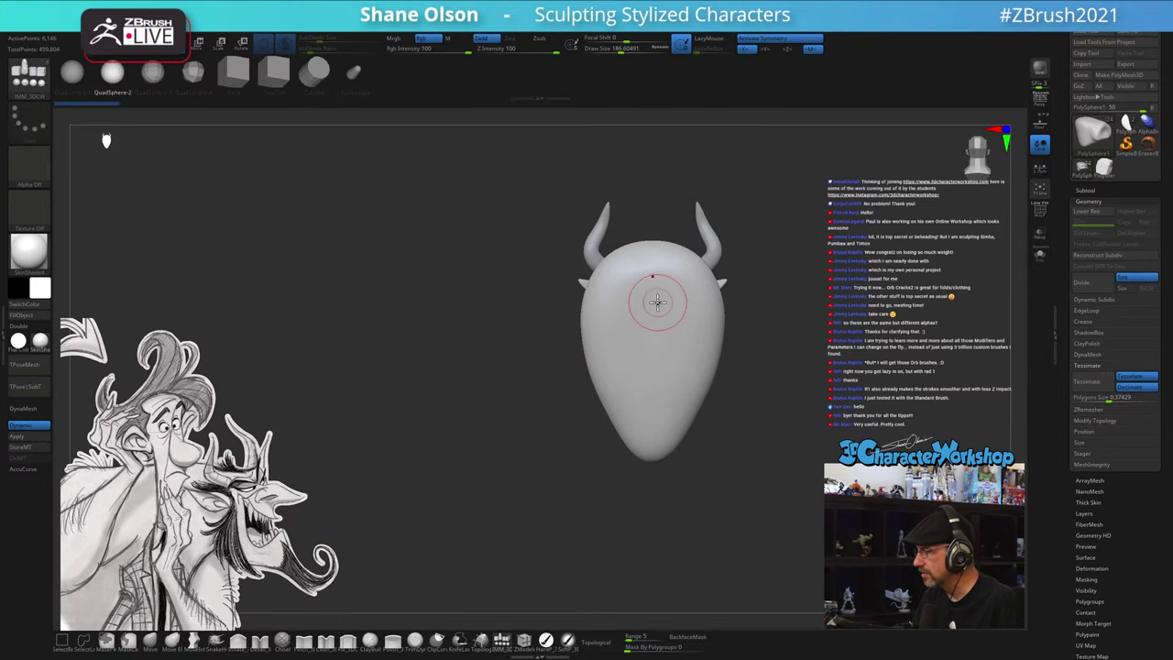
drag(652, 289, 647, 331)
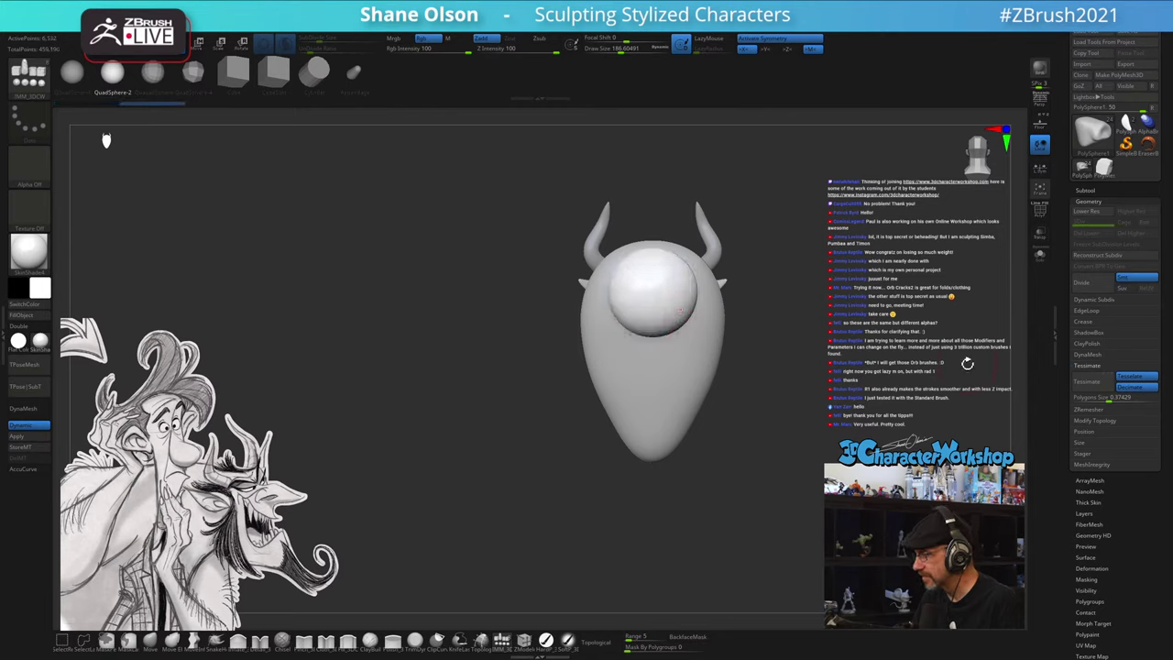
key(ctrl+z)
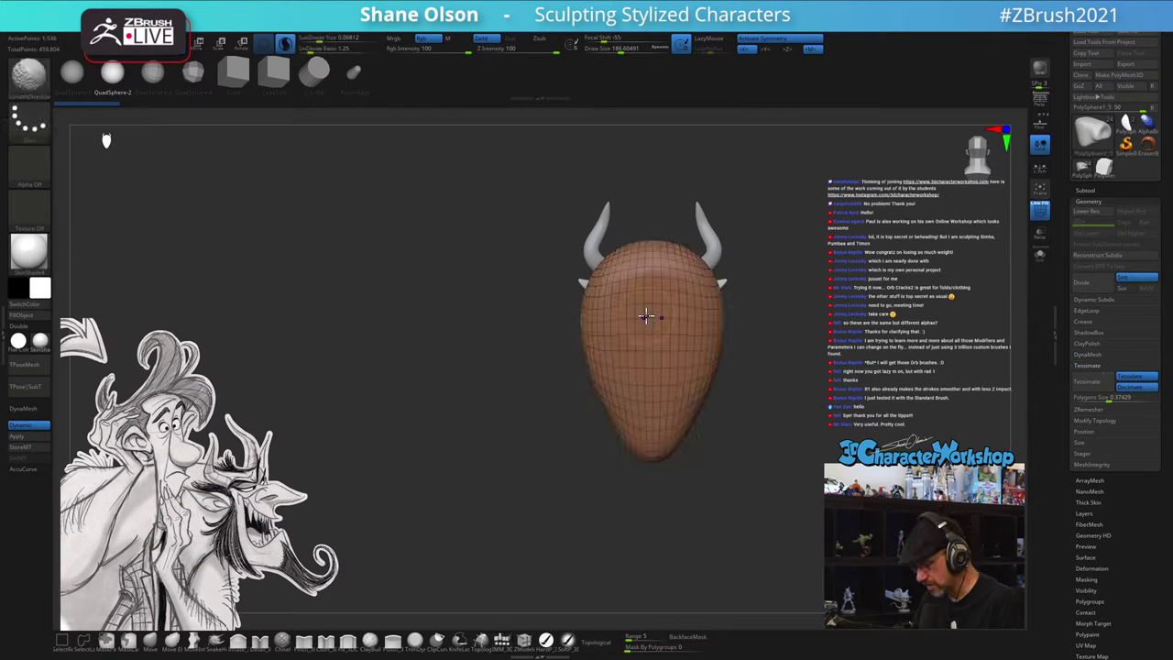
- Insert a large QuadSphere-2 sphere on the back of the neck mesh and move it forward so it overlaps the neck
drag(644, 306, 636, 397)
key(shift+f)
drag(804, 422, 677, 507)
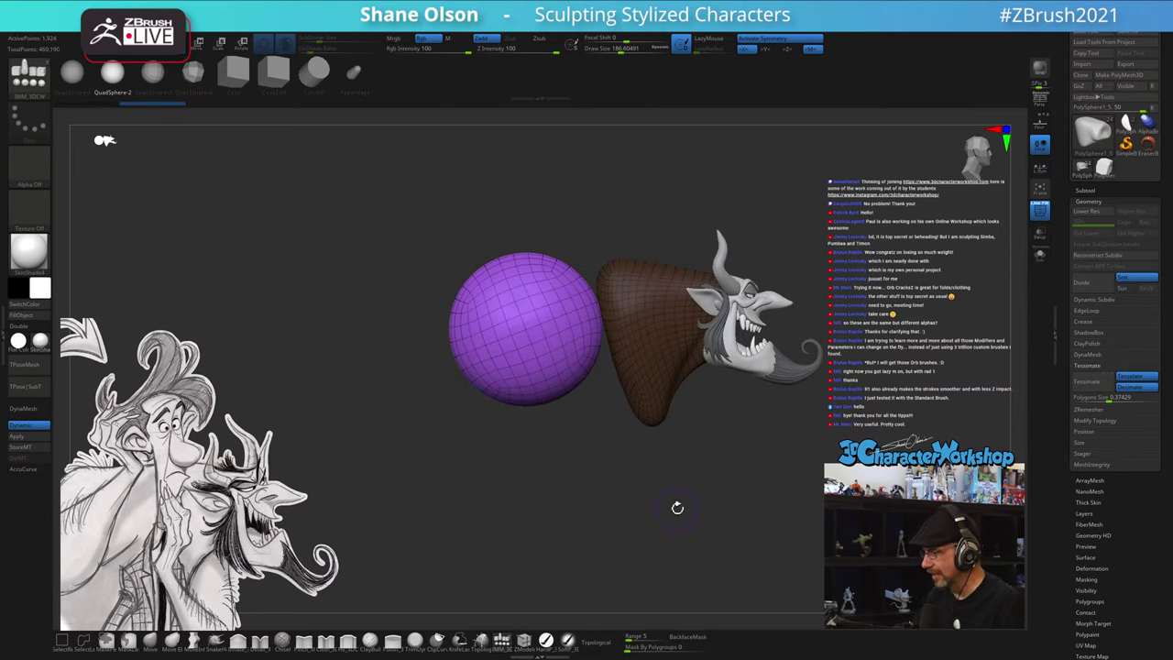
key(w)
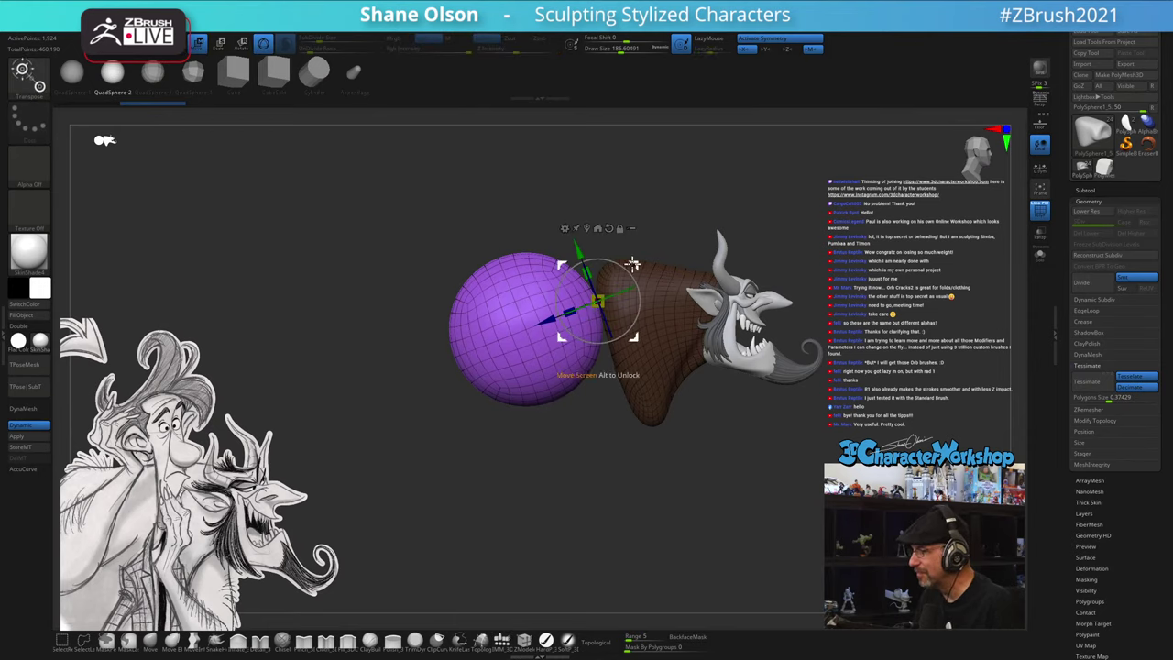
drag(632, 264, 692, 312)
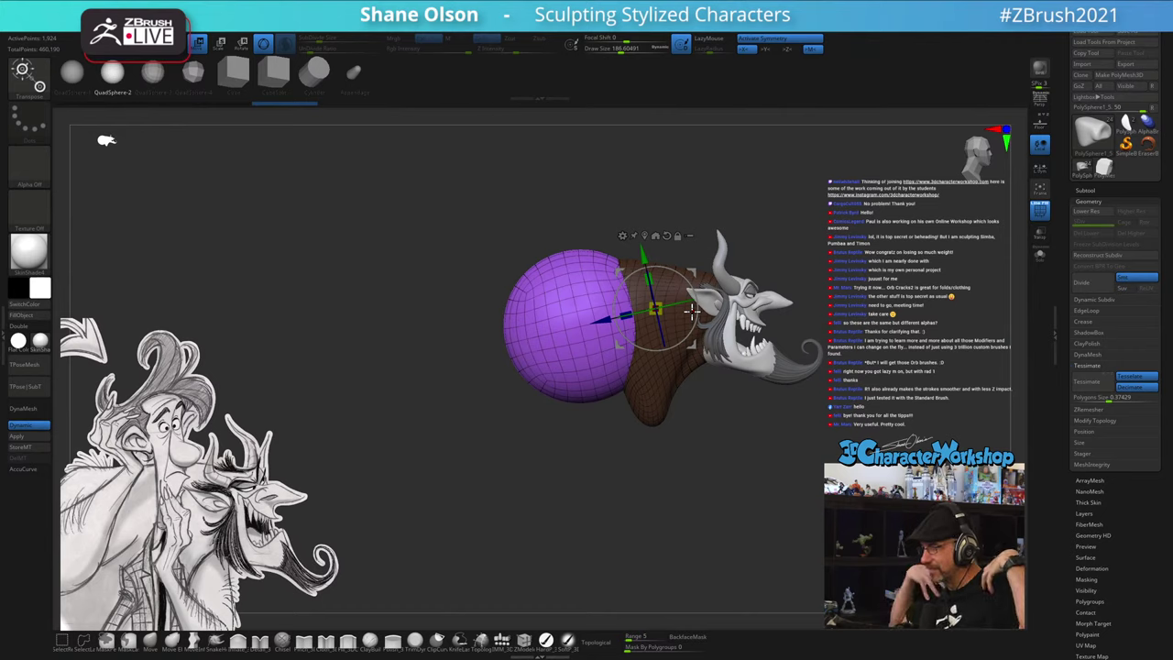
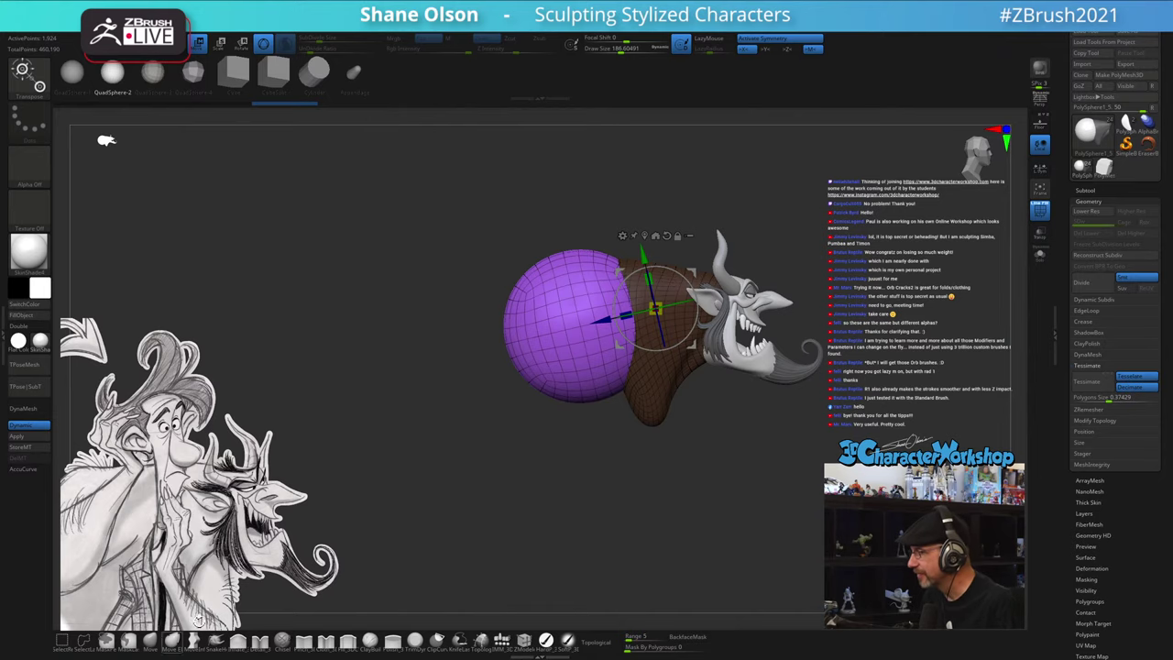
- Widen the inserted sphere sideways with the Move brush at a draw size of 1000
mouse_move(641, 466)
mouse_down()
mouse_move(507, 483)
mouse_move(577, 466)
mouse_up()
click(158, 638)
key(s)
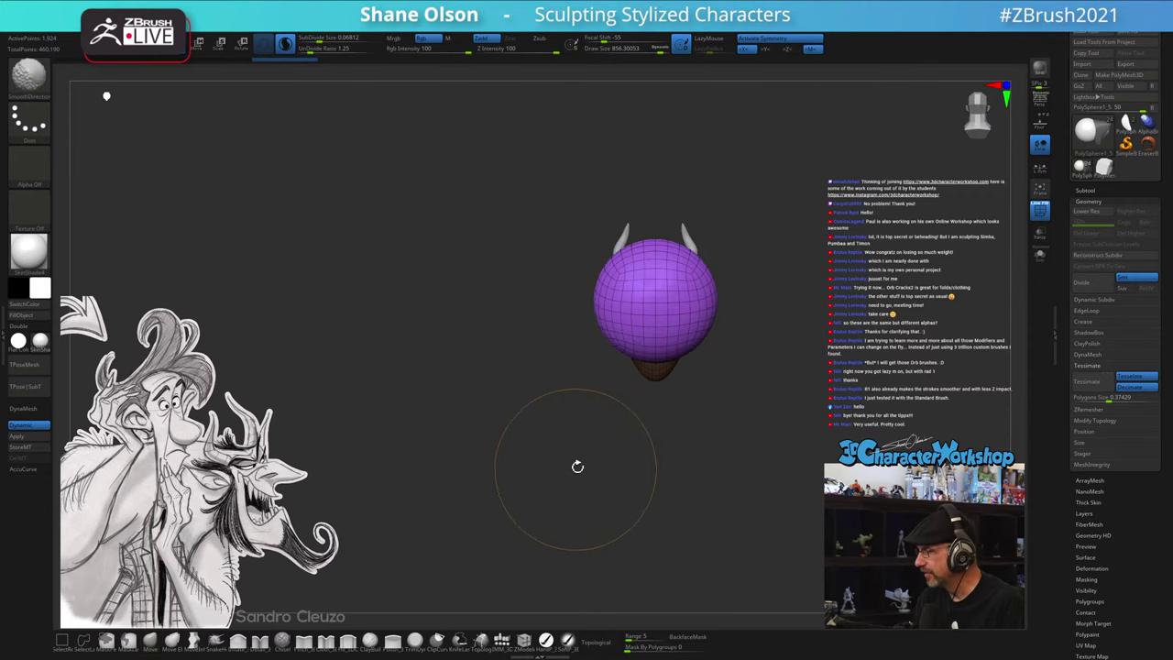
alt+drag(731, 421, 659, 503)
key(s)
drag(685, 427, 699, 427)
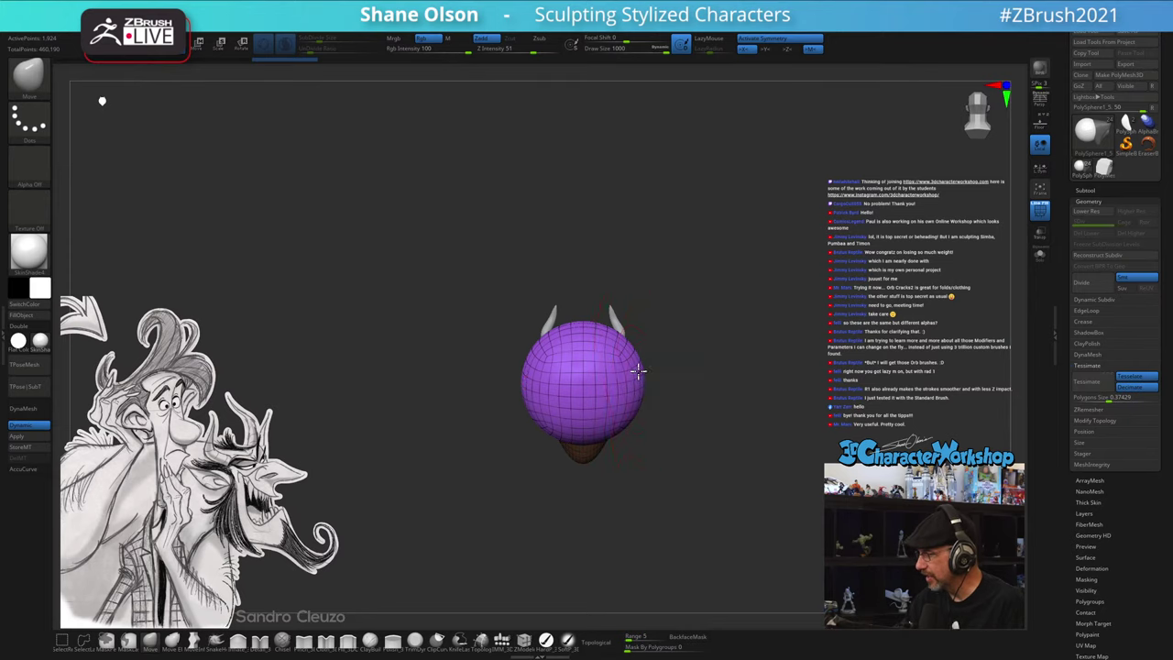
mouse_move(639, 370)
mouse_down()
mouse_move(638, 358)
mouse_move(657, 393)
mouse_move(651, 425)
mouse_move(671, 428)
mouse_move(669, 384)
mouse_move(712, 427)
mouse_up()
- Pull the sphere's lower part downward to form a tall, egg-shaped torso behind the neck
alt+drag(693, 505, 626, 498)
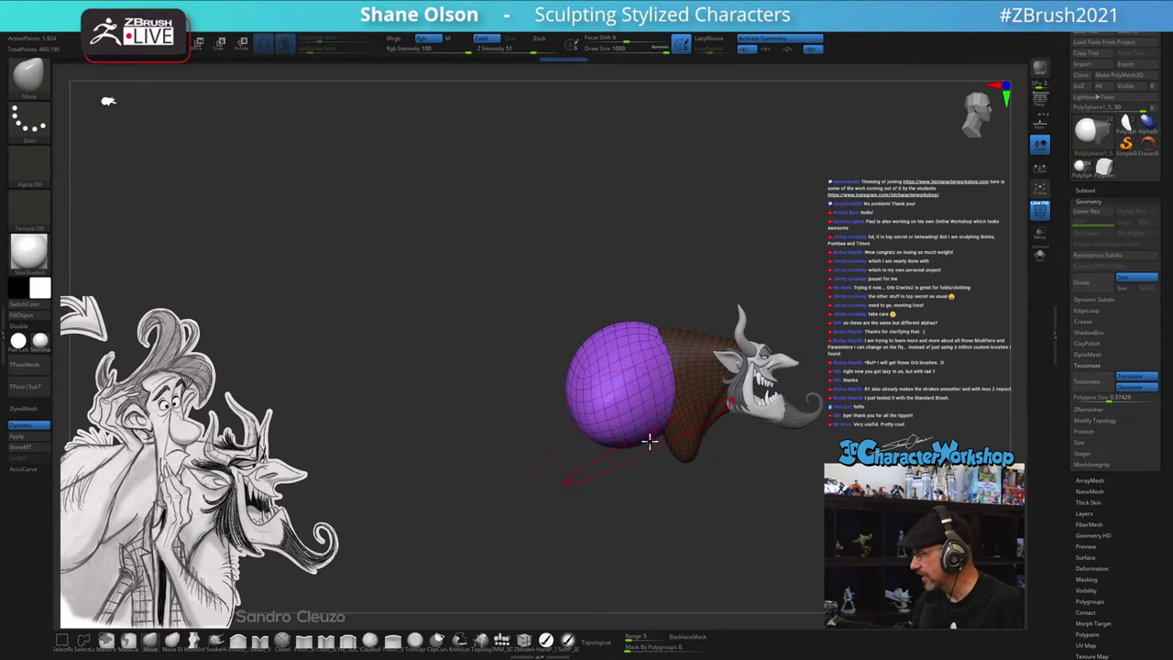
shift+drag(712, 510, 636, 469)
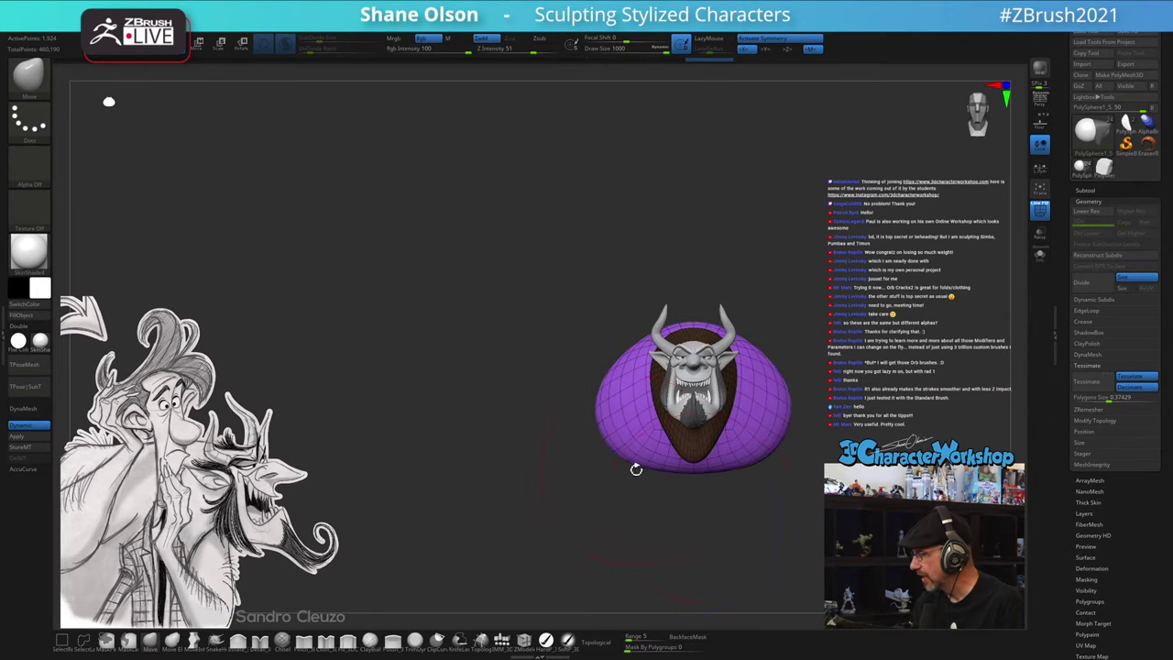
drag(686, 532, 623, 414)
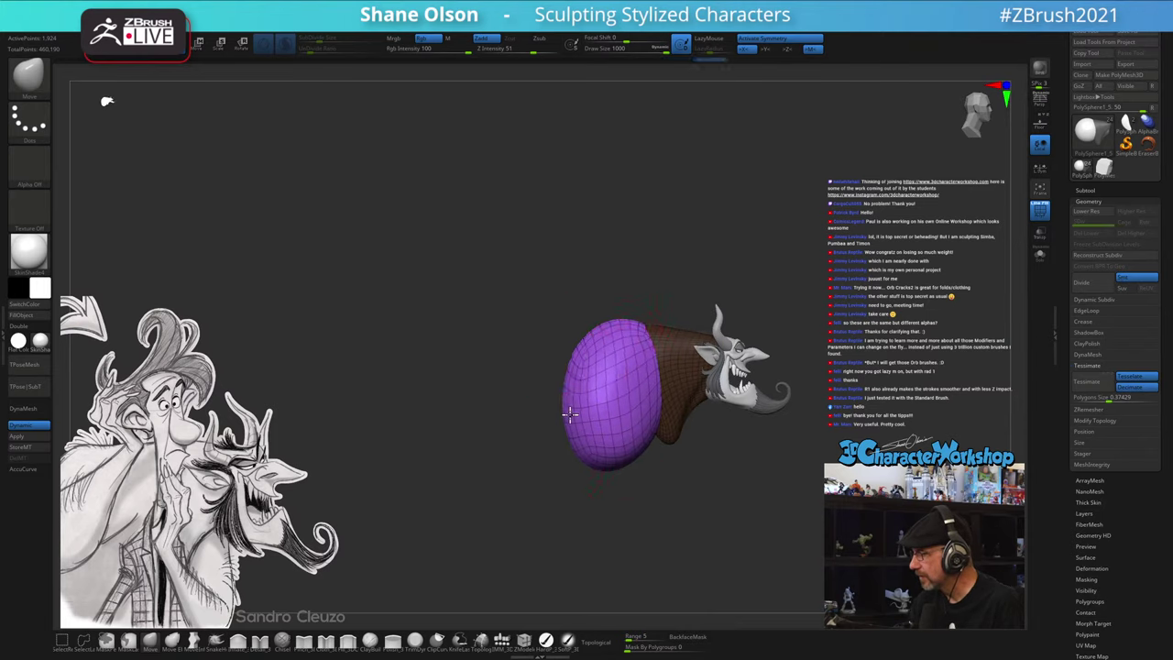
- Hide the polyframe display and refine the torso's rounded shape with the Move brush
mouse_move(720, 511)
mouse_down()
mouse_move(686, 503)
mouse_move(706, 526)
mouse_move(670, 498)
mouse_move(683, 494)
mouse_move(661, 493)
mouse_move(641, 513)
mouse_move(670, 516)
mouse_move(749, 483)
mouse_move(751, 398)
mouse_move(740, 465)
mouse_move(767, 464)
mouse_up()
key(shift+f)
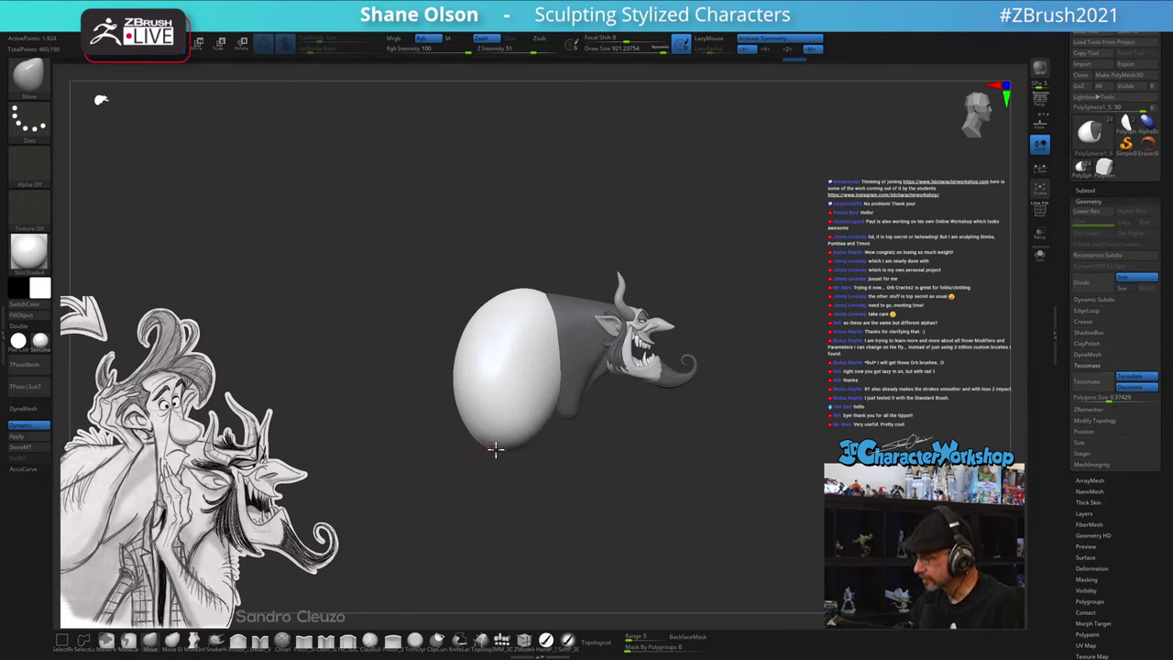
drag(641, 497, 573, 455)
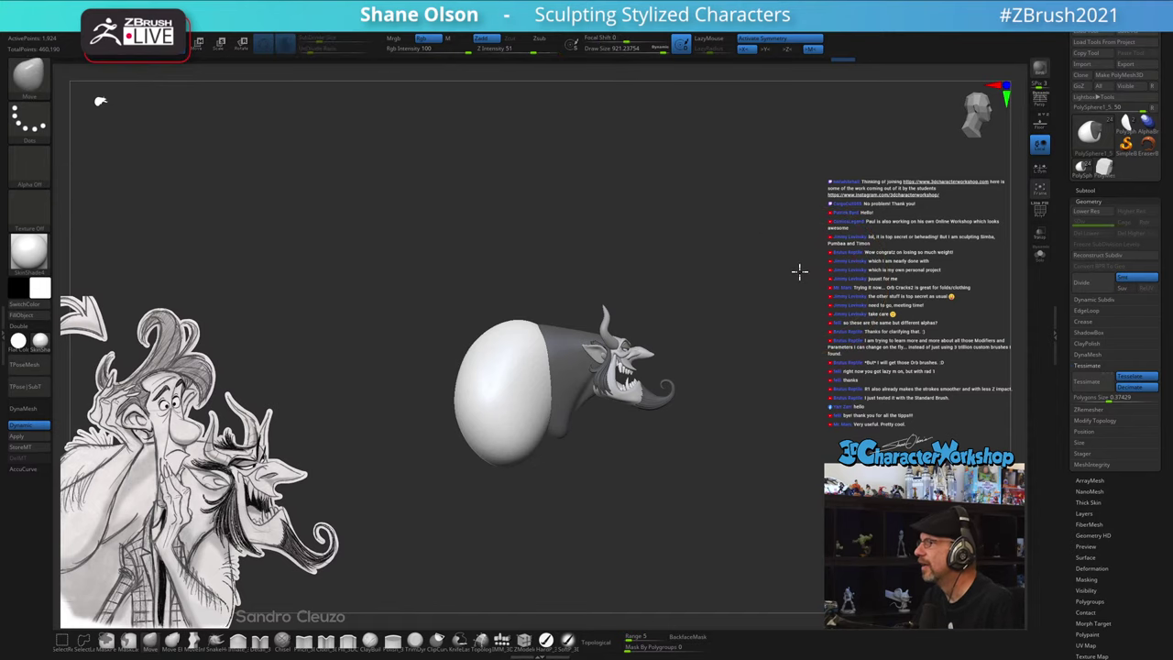
alt+drag(801, 270, 744, 238)
key(s)
drag(735, 278, 730, 278)
drag(767, 403, 748, 413)
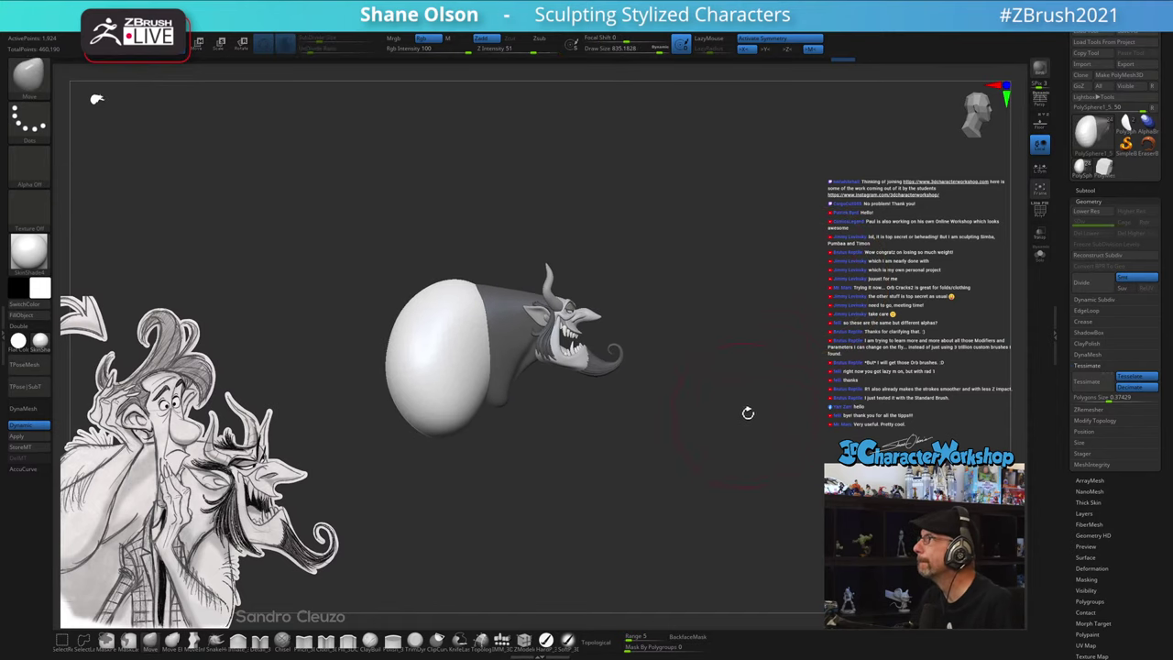
drag(819, 338, 724, 366)
- Insert a large QuadSphere-2 sphere beneath the torso from the front view to serve as the abdomen
key(w)
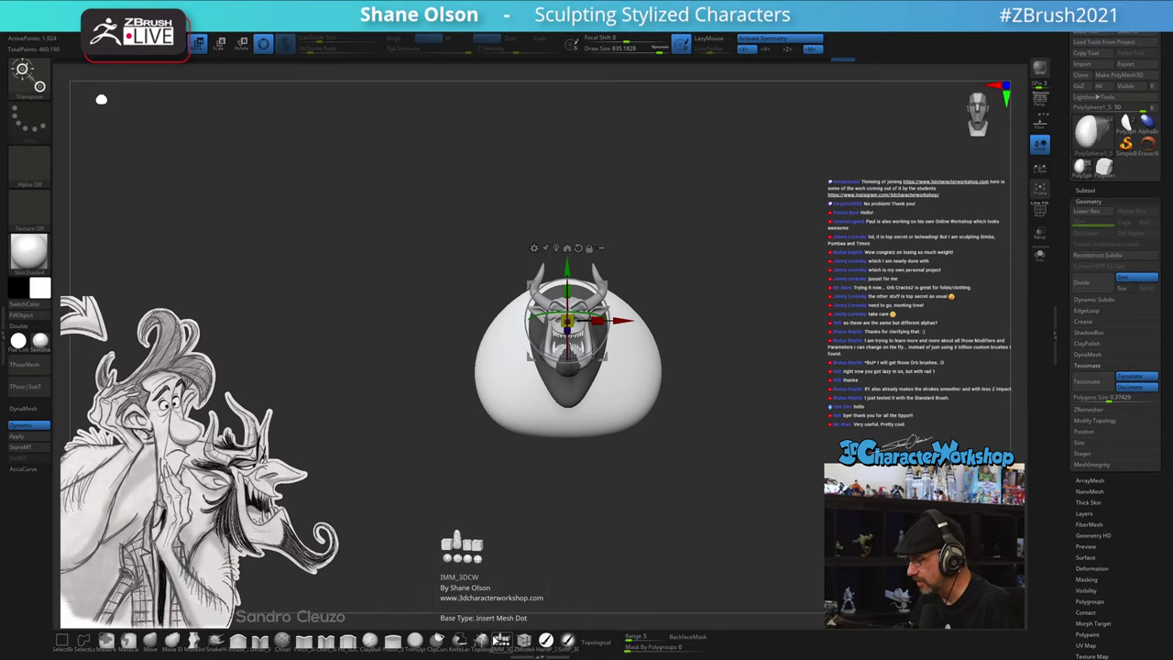
click(502, 653)
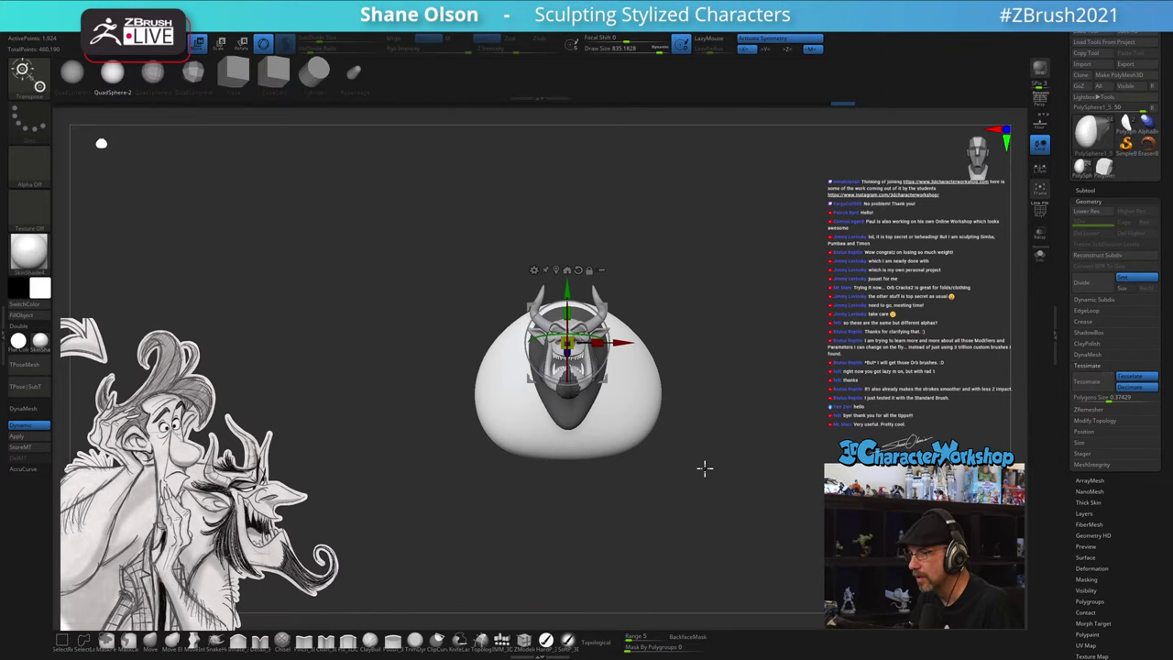
key(q)
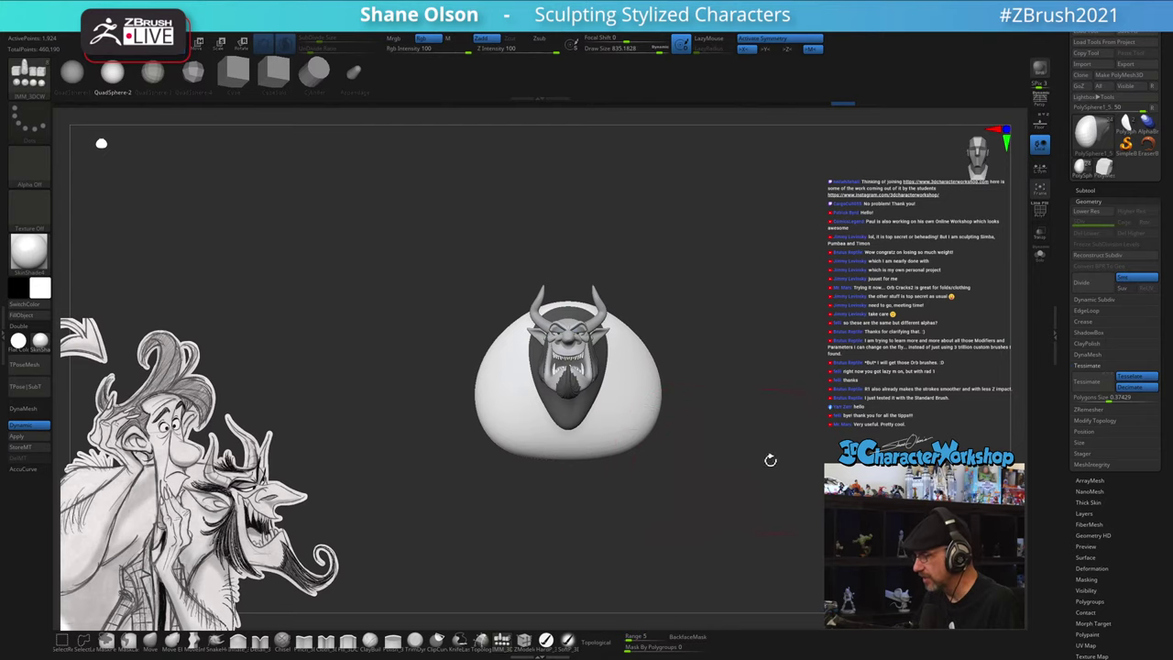
ctrl+right_drag(770, 460, 718, 555)
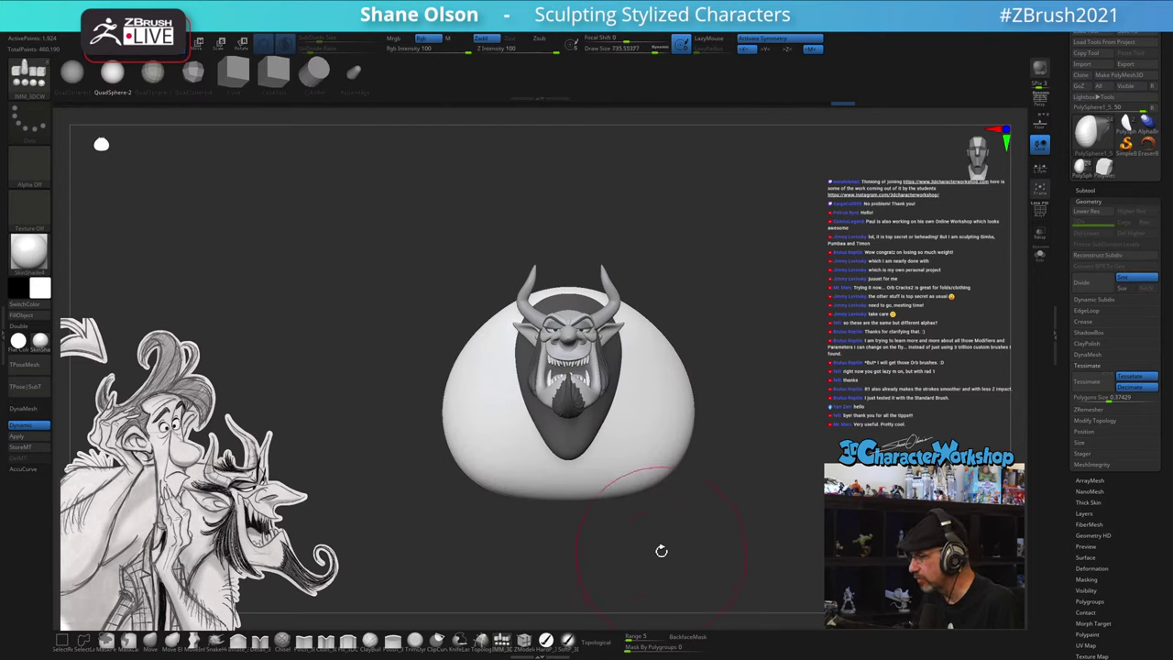
mouse_move(659, 552)
mouse_down()
mouse_move(553, 510)
mouse_move(565, 438)
mouse_move(567, 537)
mouse_up()
- Move the new sphere up under the torso and squash it front to back into an oval abdomen
mouse_move(961, 379)
mouse_down()
mouse_move(807, 432)
mouse_move(803, 419)
mouse_up()
key(w)
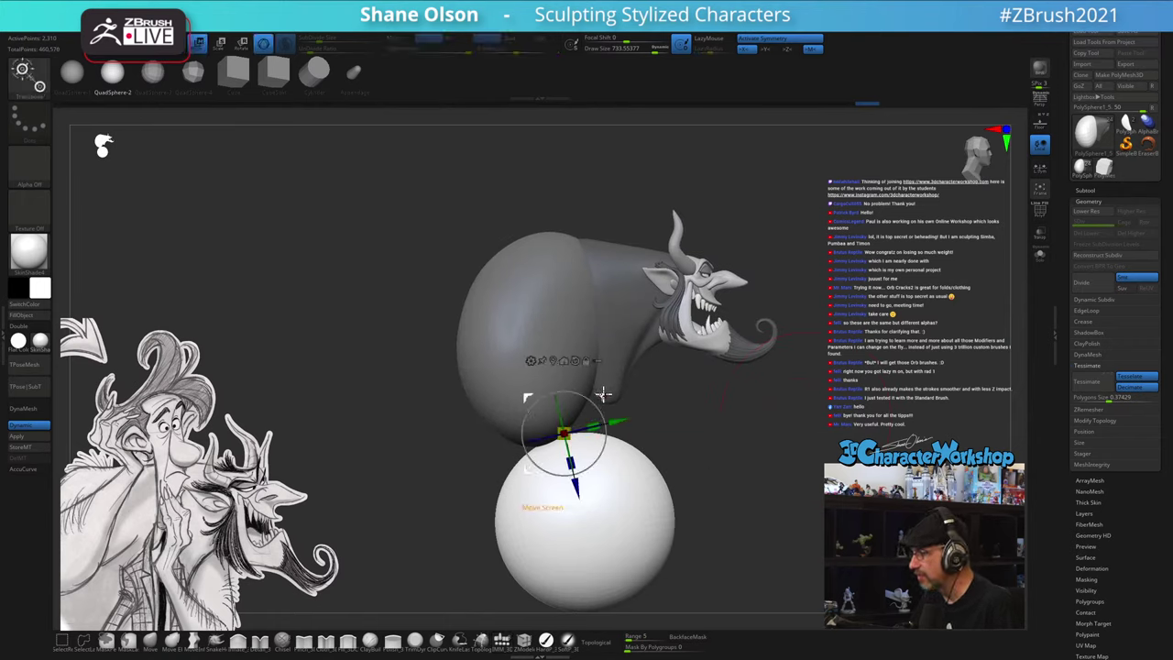
mouse_move(602, 394)
mouse_down()
mouse_move(543, 349)
mouse_move(583, 353)
mouse_move(562, 345)
mouse_up()
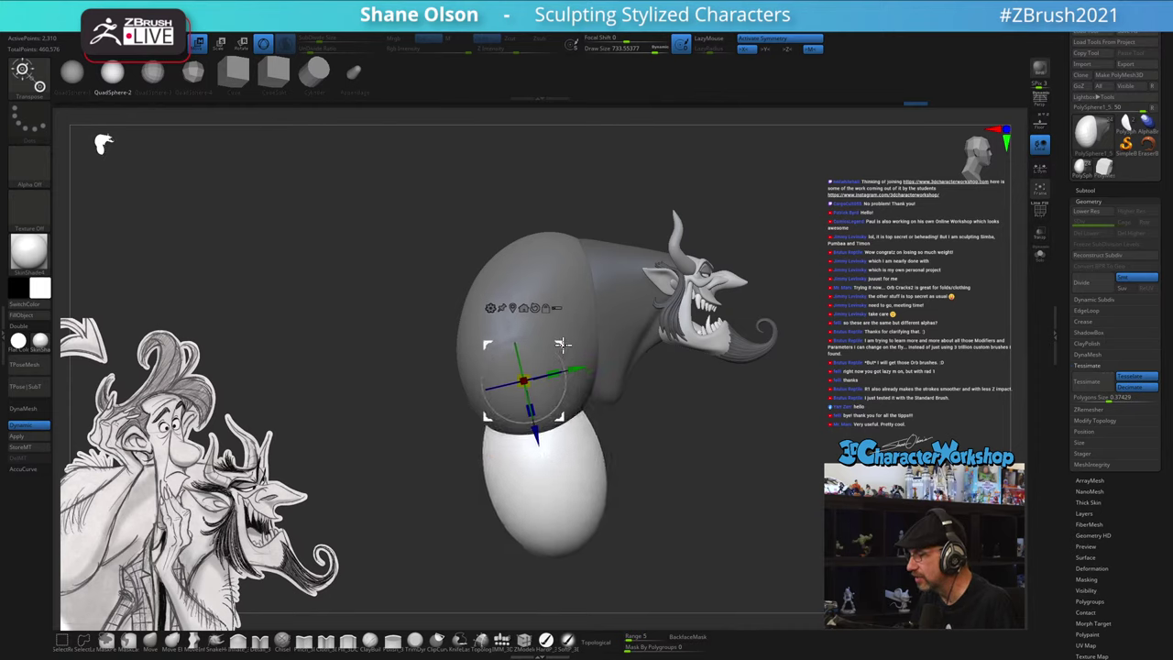
- Stretch the abdomen's bottom downward and widen its top with the Move brush at a larger draw size
shift+drag(747, 438, 714, 437)
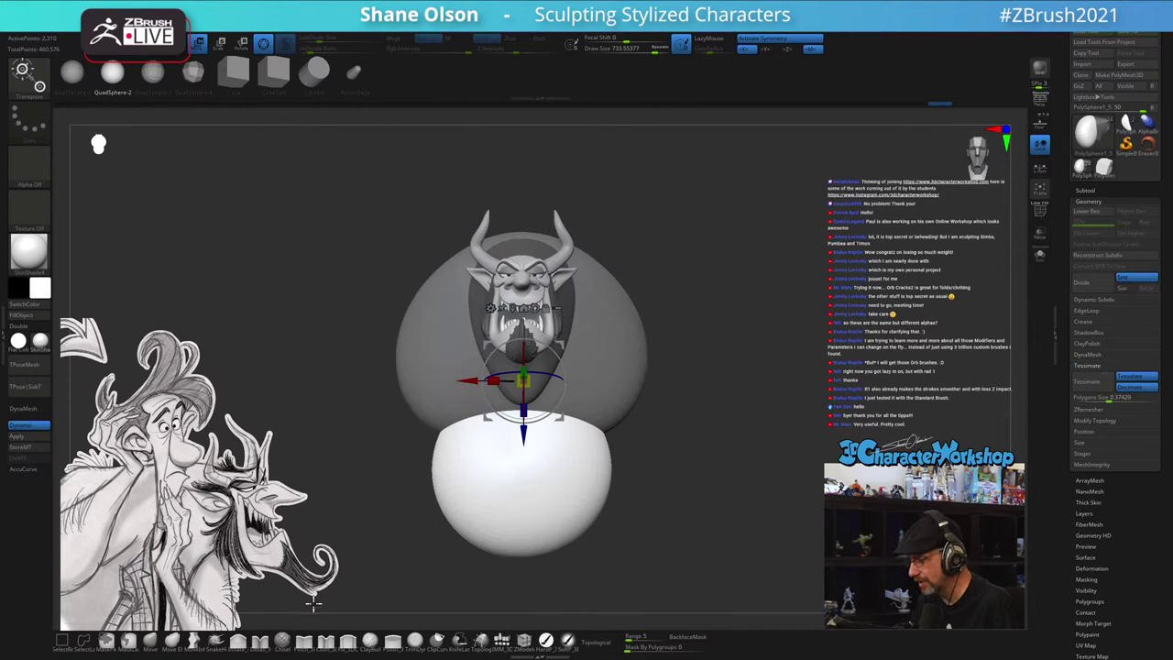
click(151, 641)
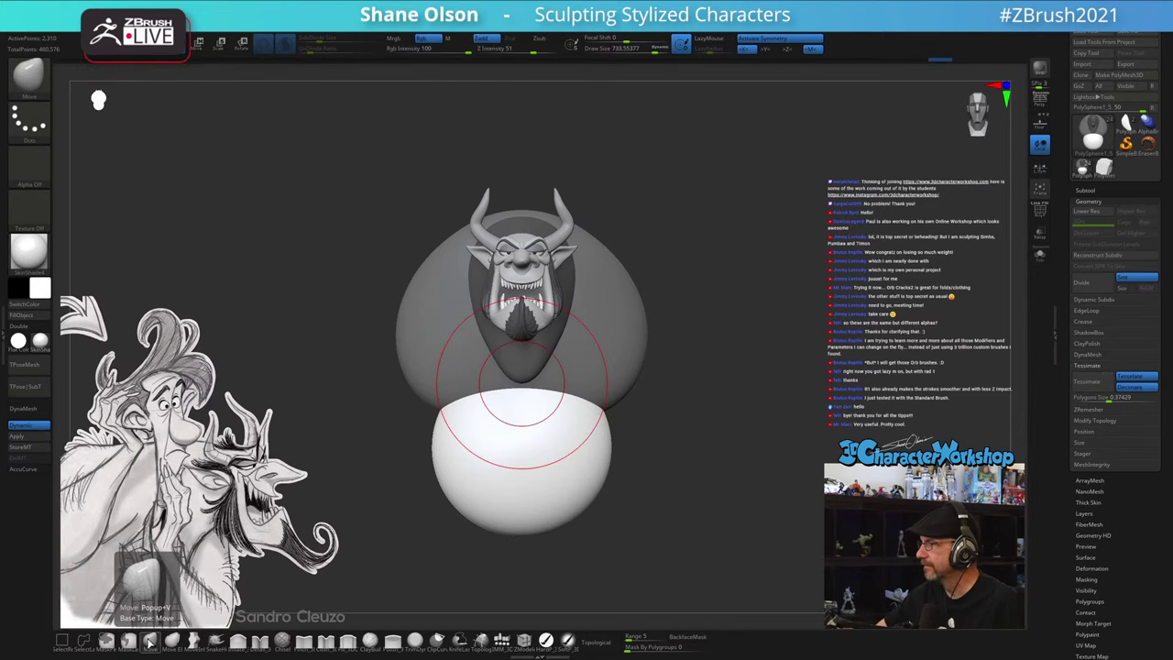
alt+drag(675, 437, 678, 445)
key(s)
mouse_move(676, 447)
mouse_down()
mouse_move(617, 472)
mouse_move(594, 467)
mouse_up()
drag(591, 419, 645, 401)
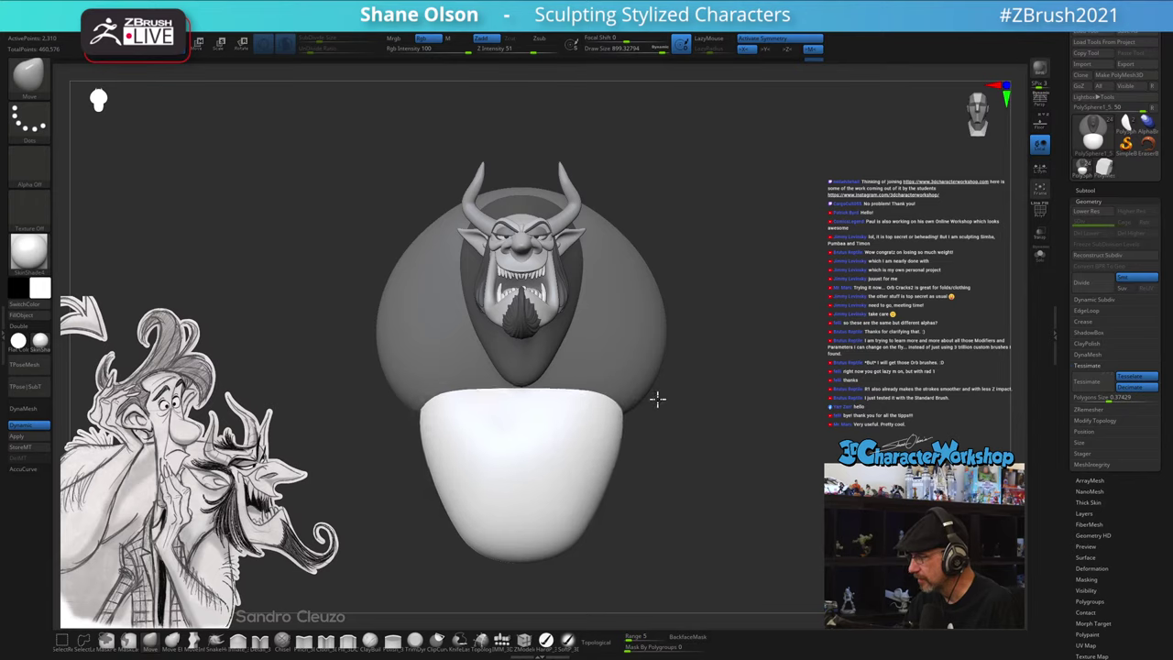
- Slim the abdomen in side view, push its bottom up, and taper its lower sides from the front
shift+drag(719, 405, 662, 434)
drag(561, 449, 570, 448)
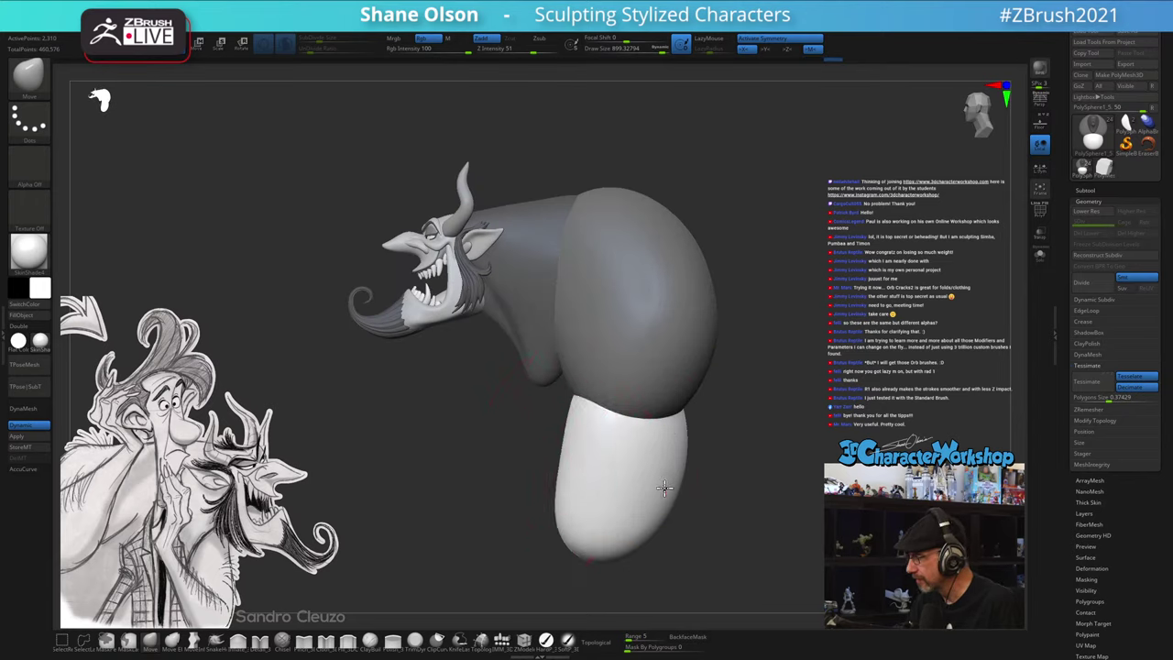
drag(684, 477, 666, 482)
drag(597, 559, 597, 526)
mouse_move(661, 507)
mouse_down()
mouse_move(719, 524)
mouse_move(723, 499)
mouse_move(688, 513)
mouse_up()
key(s)
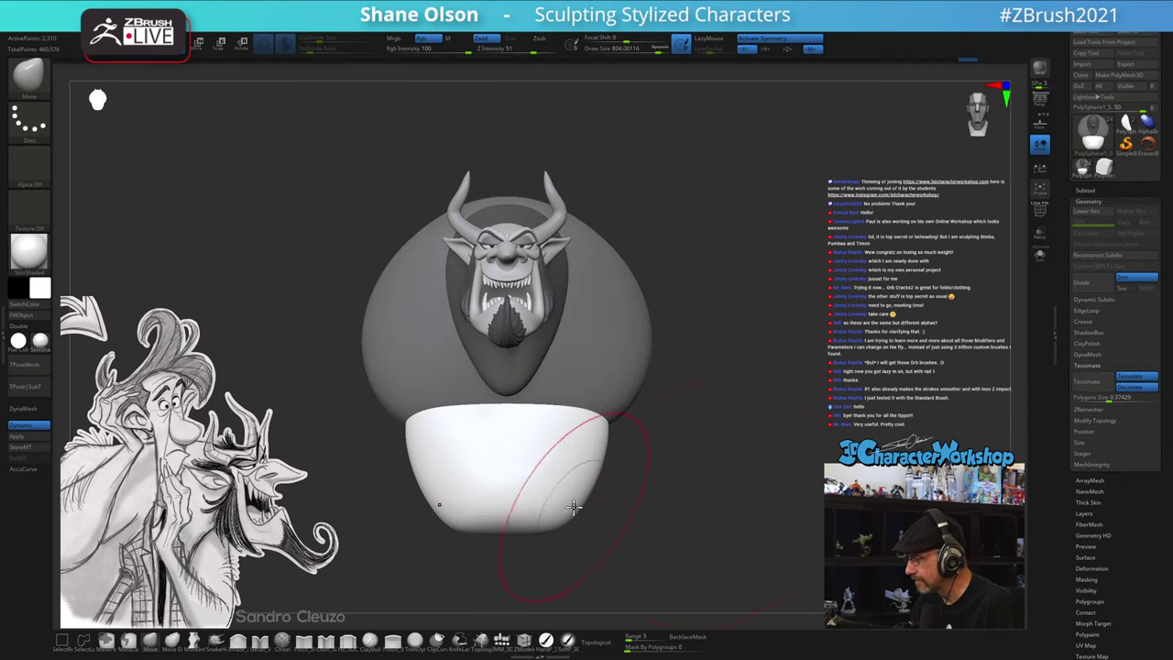
drag(584, 505, 562, 515)
mouse_move(664, 501)
mouse_down()
mouse_move(588, 513)
mouse_move(644, 477)
mouse_move(649, 458)
mouse_up()
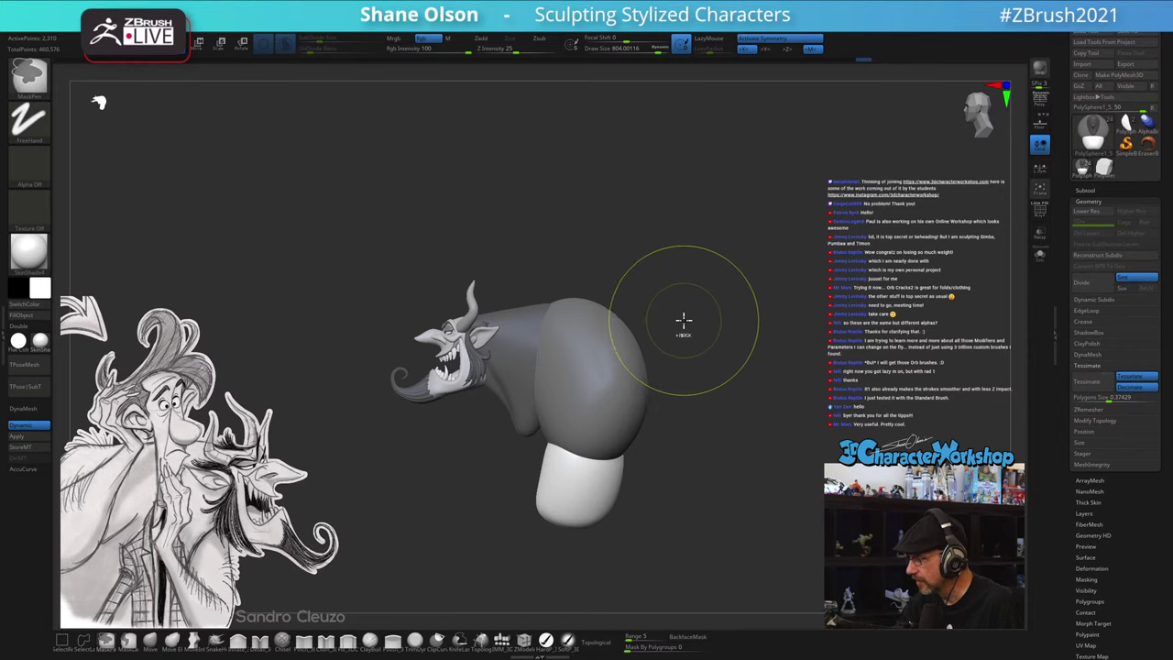
- Invert the mask, then mask the torso and abdomen so only the neck can be edited
ctrl+click(686, 357)
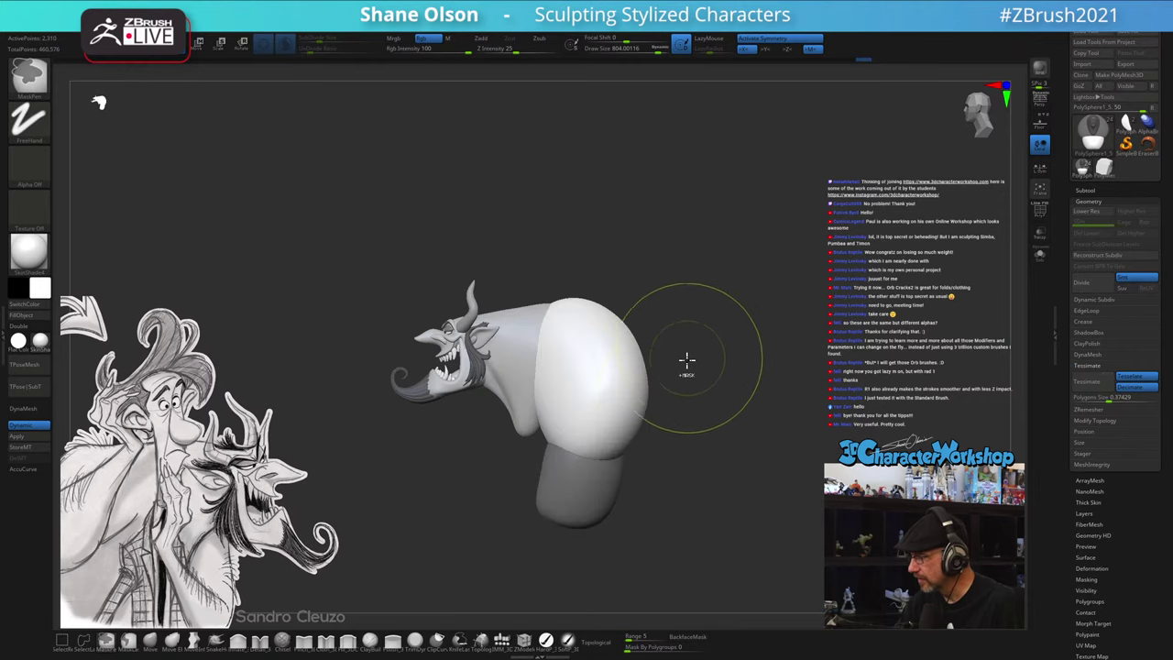
mouse_move(534, 437)
alt+mouse_down()
mouse_move(532, 450)
mouse_move(535, 414)
mouse_move(571, 482)
mouse_move(602, 484)
mouse_move(563, 479)
alt+mouse_up()
key(w)
alt+click(522, 428)
key(q)
key(s)
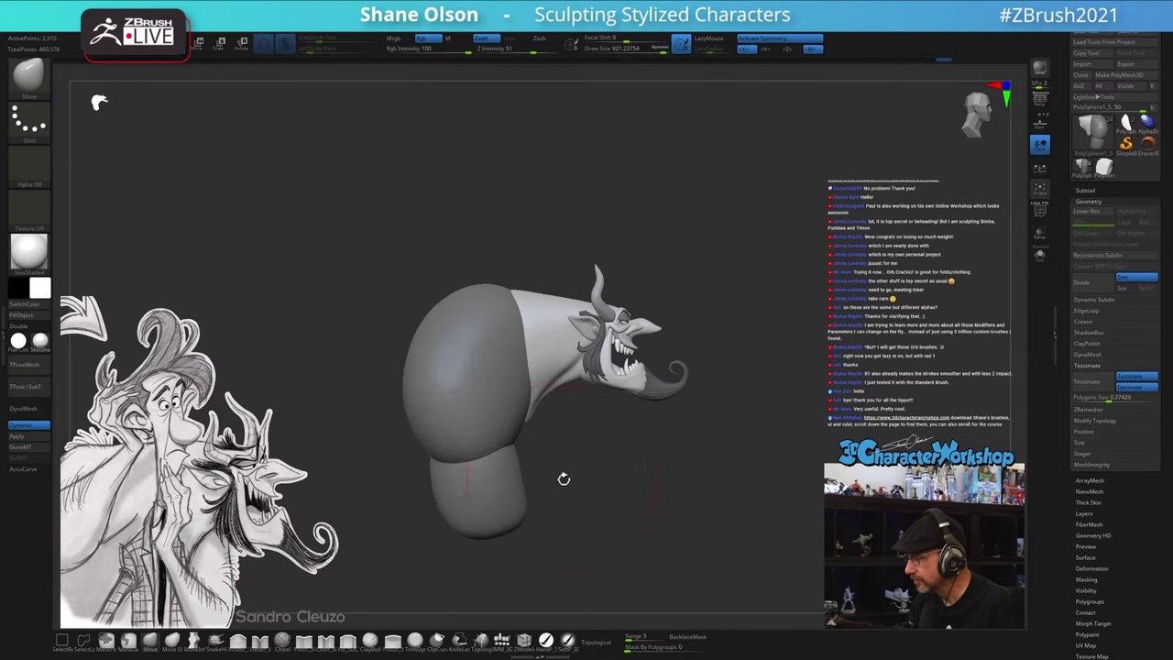
- Reshape the unmasked neck with the Move brush so its lower front blends back into the chest
mouse_move(663, 466)
alt+mouse_down()
mouse_move(693, 464)
mouse_move(647, 479)
mouse_move(668, 467)
mouse_move(671, 404)
alt+mouse_up()
key(s)
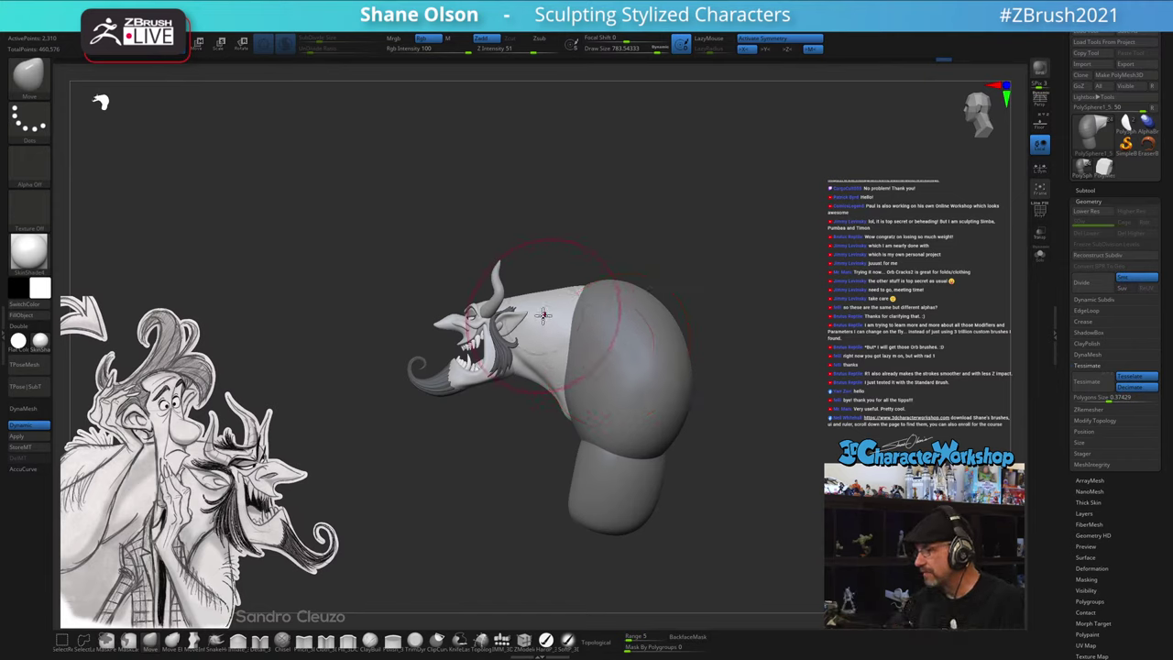
drag(703, 336, 701, 354)
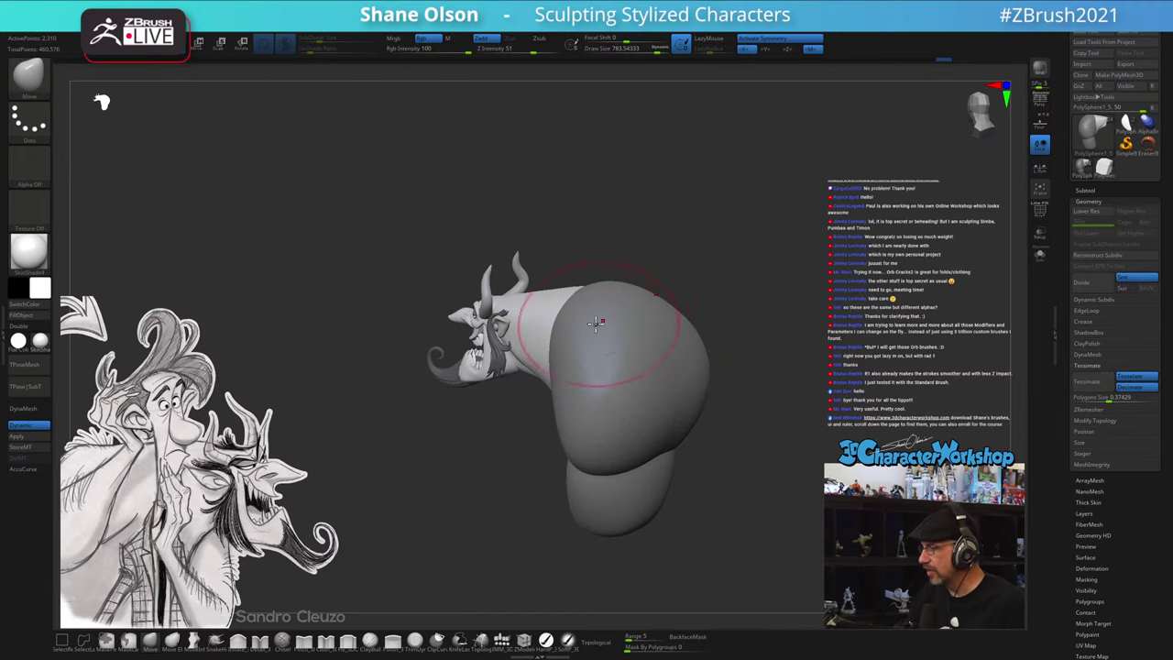
drag(580, 318, 612, 345)
mouse_move(661, 418)
mouse_down()
mouse_move(685, 437)
mouse_move(685, 424)
mouse_up()
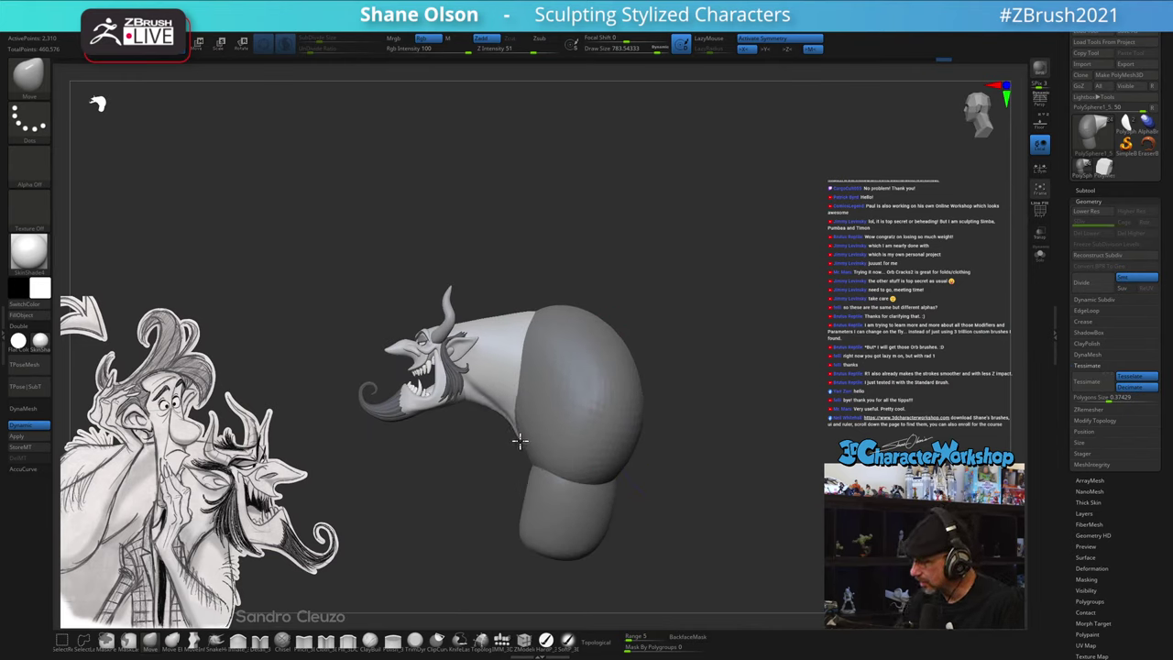
- Invert the mask to free the torso and abdomen, and check the body's polygroups in the polyframe display
ctrl+click(672, 372)
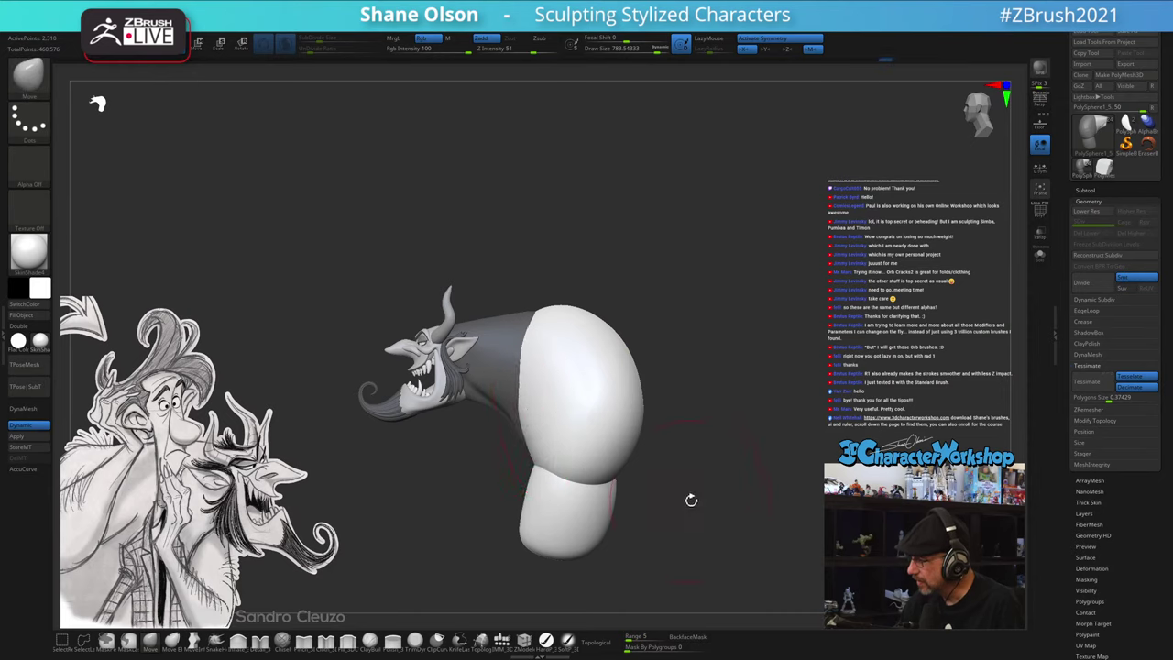
mouse_move(688, 497)
shift+mouse_down()
mouse_move(716, 497)
mouse_move(702, 437)
mouse_move(706, 450)
mouse_move(693, 453)
mouse_move(709, 445)
mouse_move(696, 348)
mouse_move(705, 354)
shift+mouse_up()
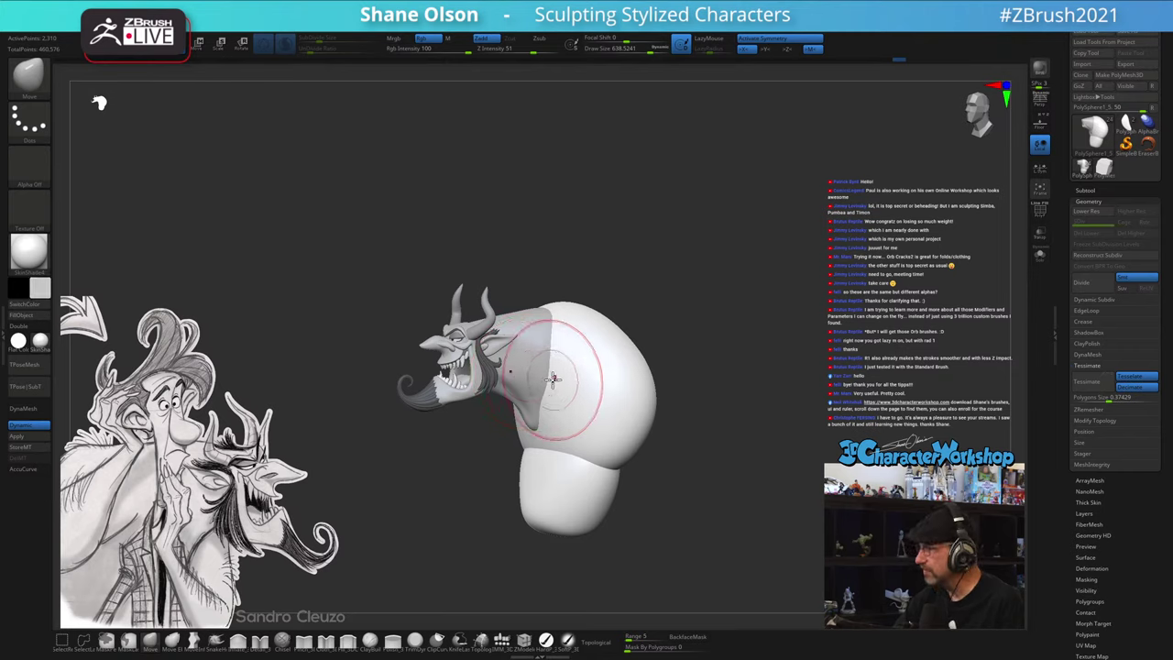
mouse_move(730, 380)
mouse_down()
mouse_move(728, 399)
mouse_move(724, 361)
mouse_up()
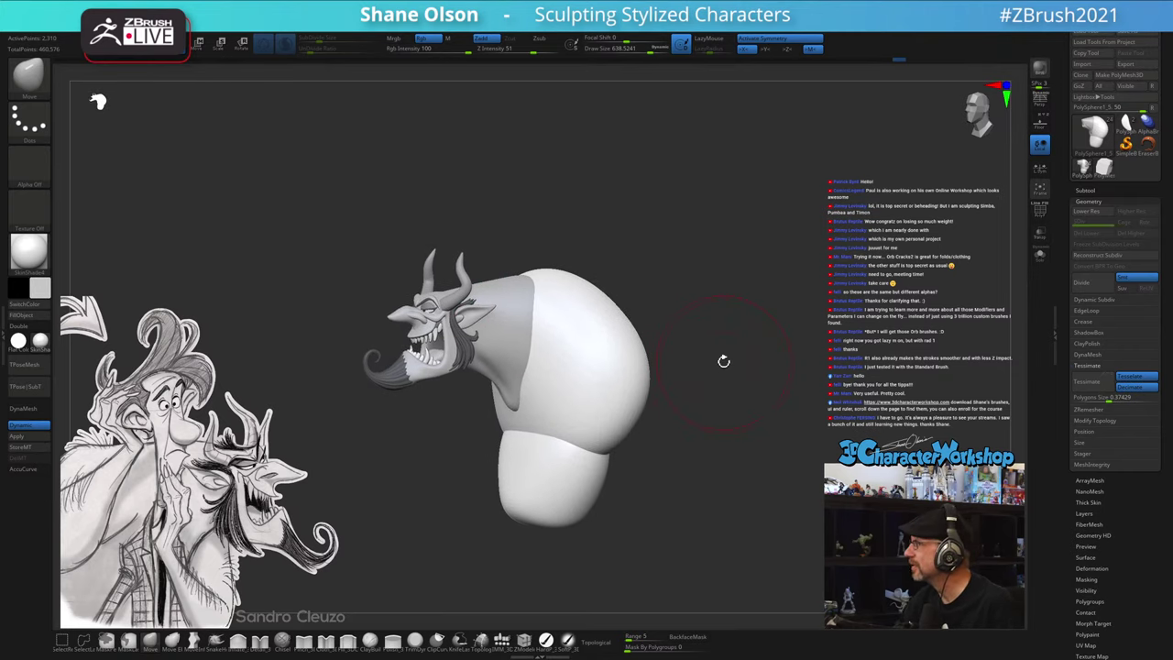
key(shift+f)
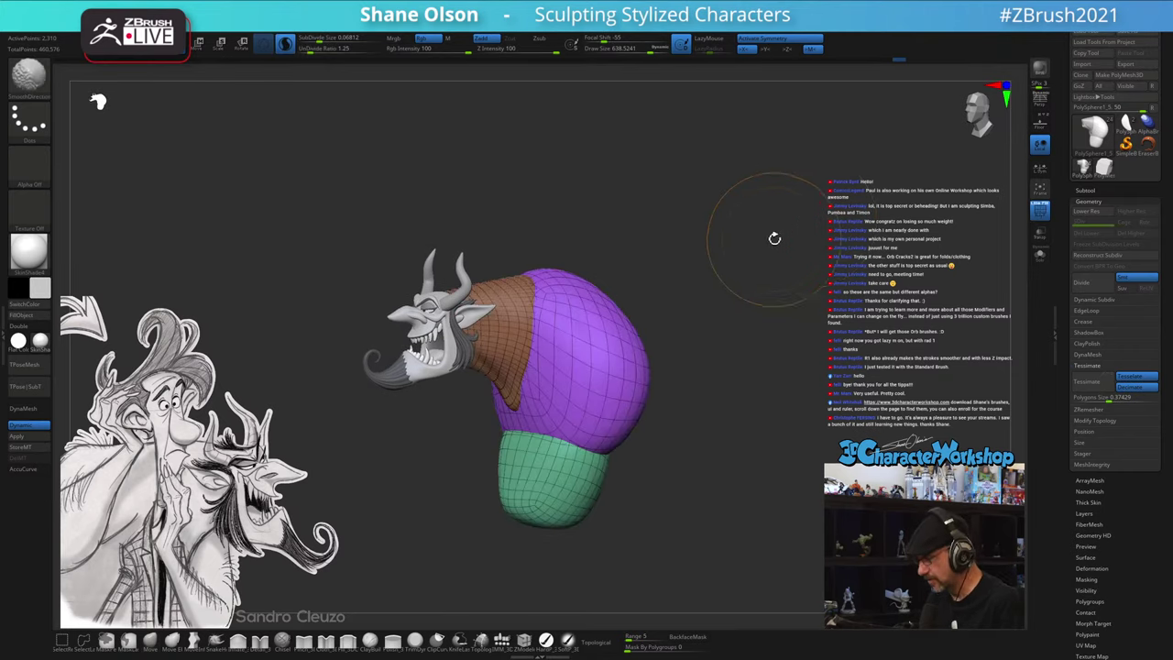
key(shift+f)
drag(759, 223, 751, 254)
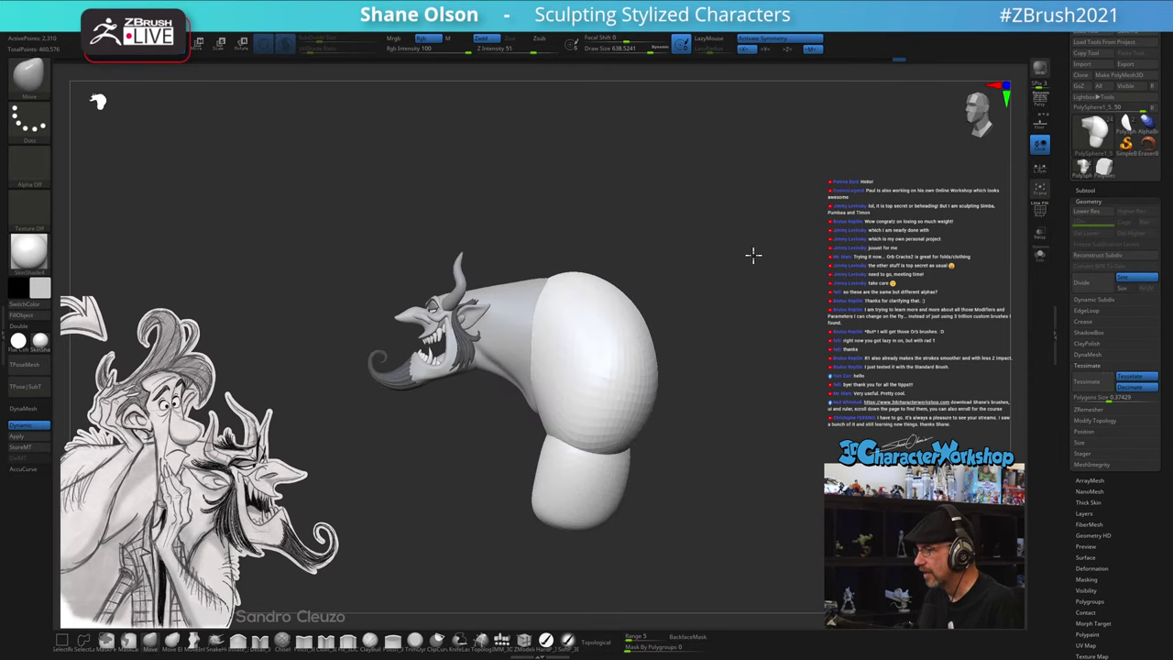
- Fill the whole body mesh with the light grey colour
click(544, 641)
click(24, 317)
mouse_move(684, 209)
mouse_down()
mouse_move(766, 222)
mouse_move(730, 223)
mouse_move(806, 193)
mouse_move(702, 380)
mouse_up()
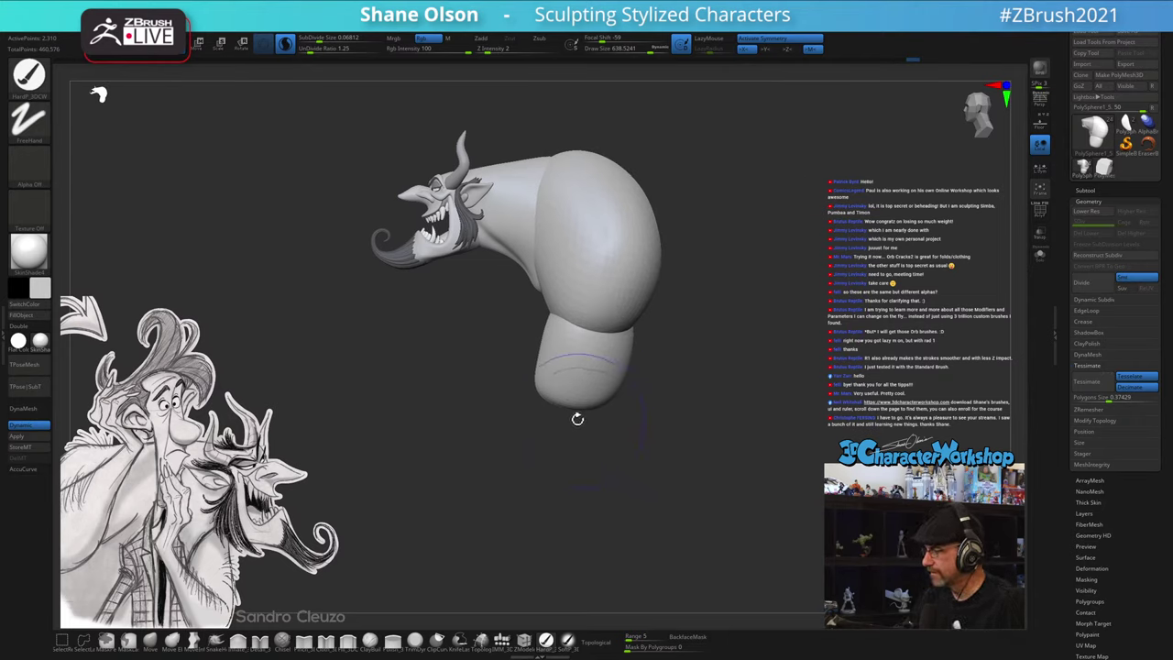
- Push in the abdomen's lower back and taper its sides toward the waist with the Move brush
click(156, 643)
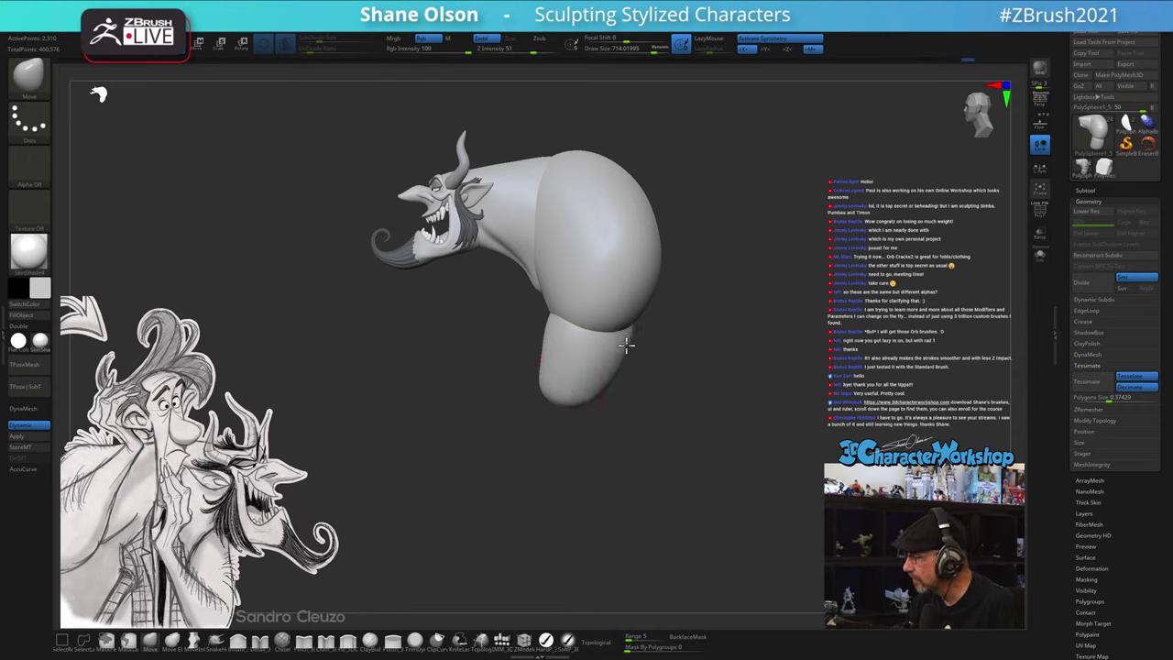
mouse_move(637, 434)
shift+mouse_down()
mouse_move(673, 440)
mouse_move(640, 442)
shift+mouse_up()
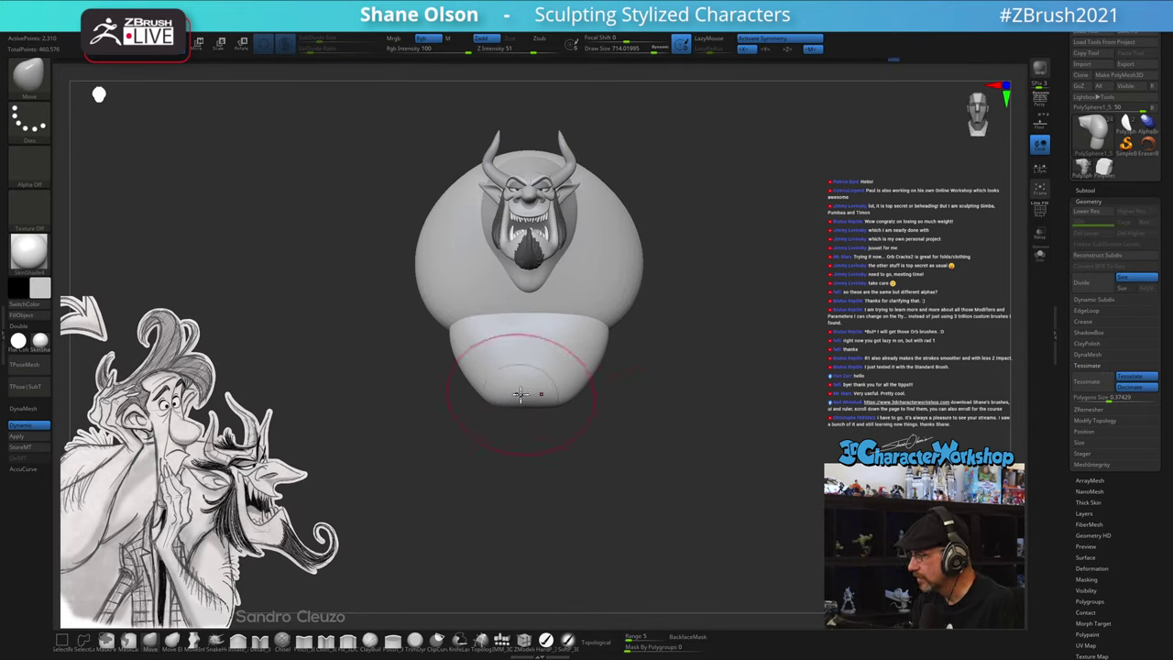
drag(521, 394, 519, 400)
drag(457, 361, 466, 348)
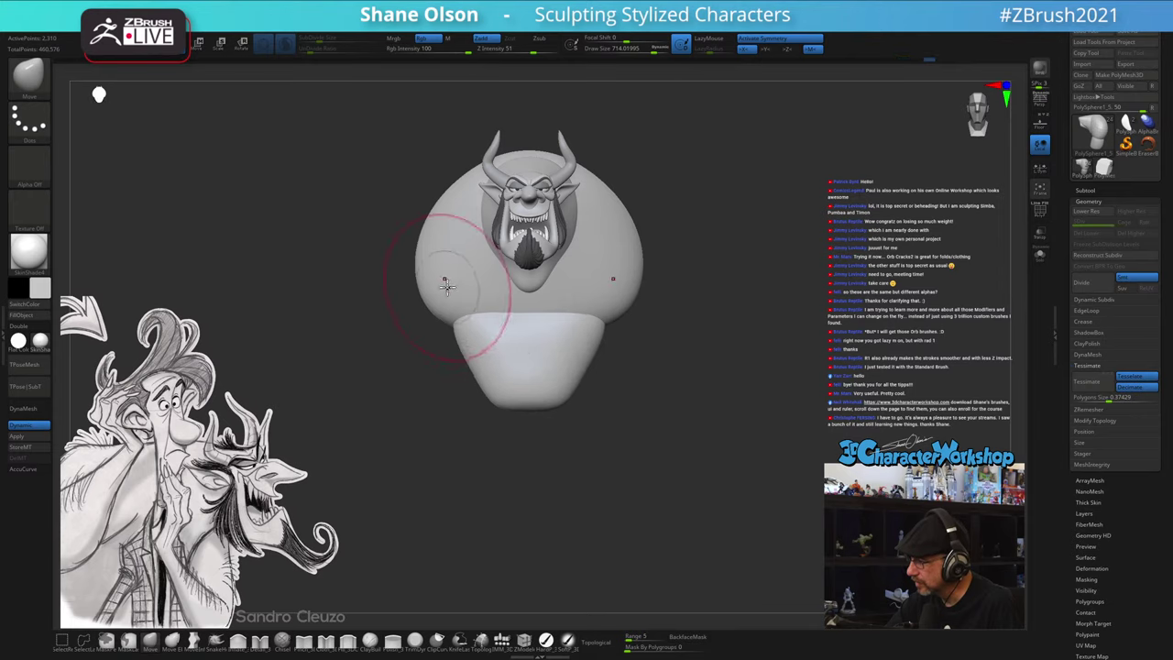
- Pull in the torso's lower sides so the chest tapers into the abdomen
drag(425, 304, 431, 301)
drag(579, 442, 636, 425)
drag(435, 390, 405, 359)
drag(590, 505, 620, 501)
- Insert a small QuadSphere-2 sphere at the bottom centre of the abdomen to serve as the pelvis
alt+drag(608, 381, 696, 450)
key(s)
mouse_move(696, 449)
mouse_down()
mouse_move(638, 453)
mouse_move(651, 461)
mouse_up()
shift+right_drag(651, 461, 649, 405)
alt+drag(594, 490, 606, 443)
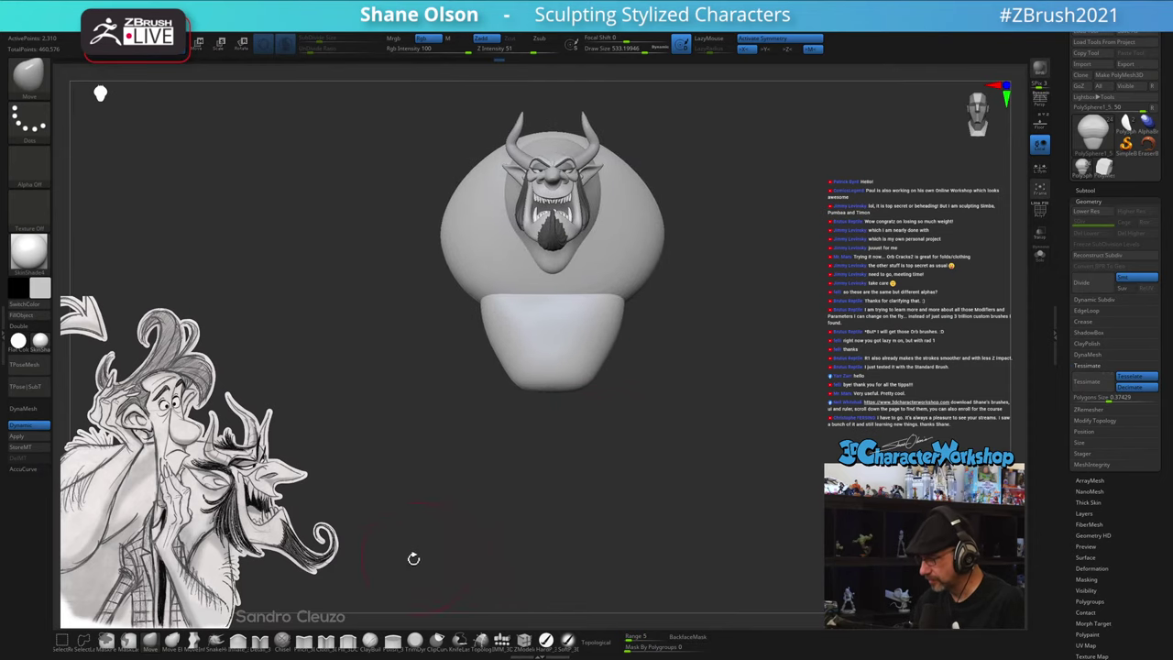
click(506, 642)
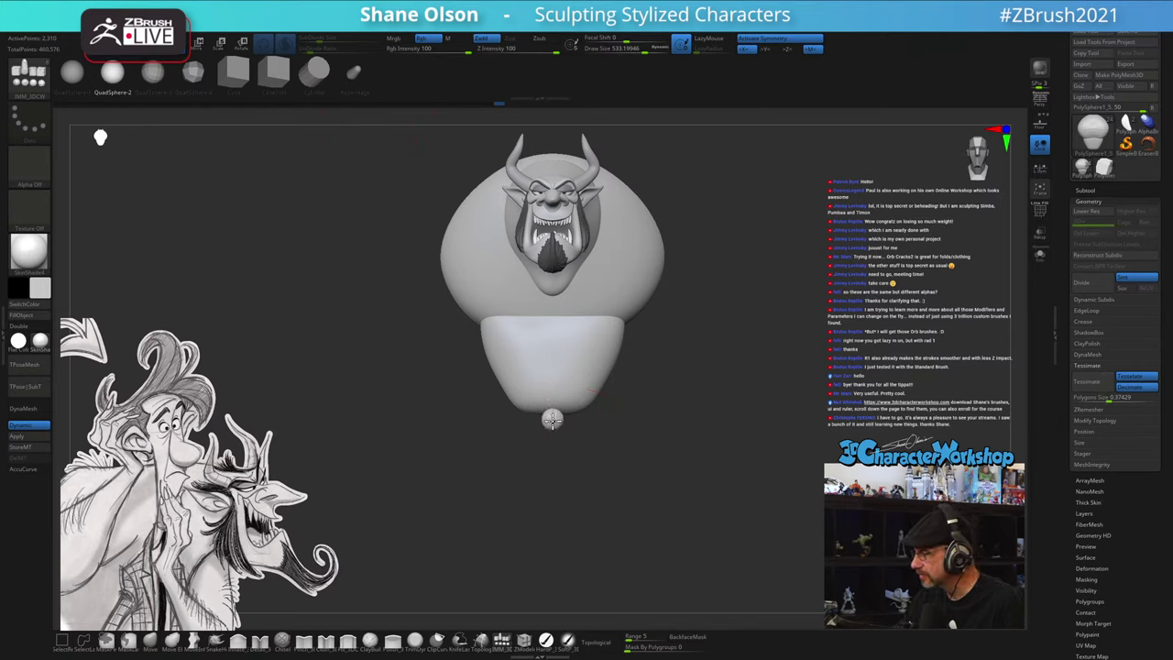
alt+click(552, 431)
drag(641, 468, 639, 499)
- Reposition the small sphere against the abdomen's underside and scale it sideways by about 1.73
key(w)
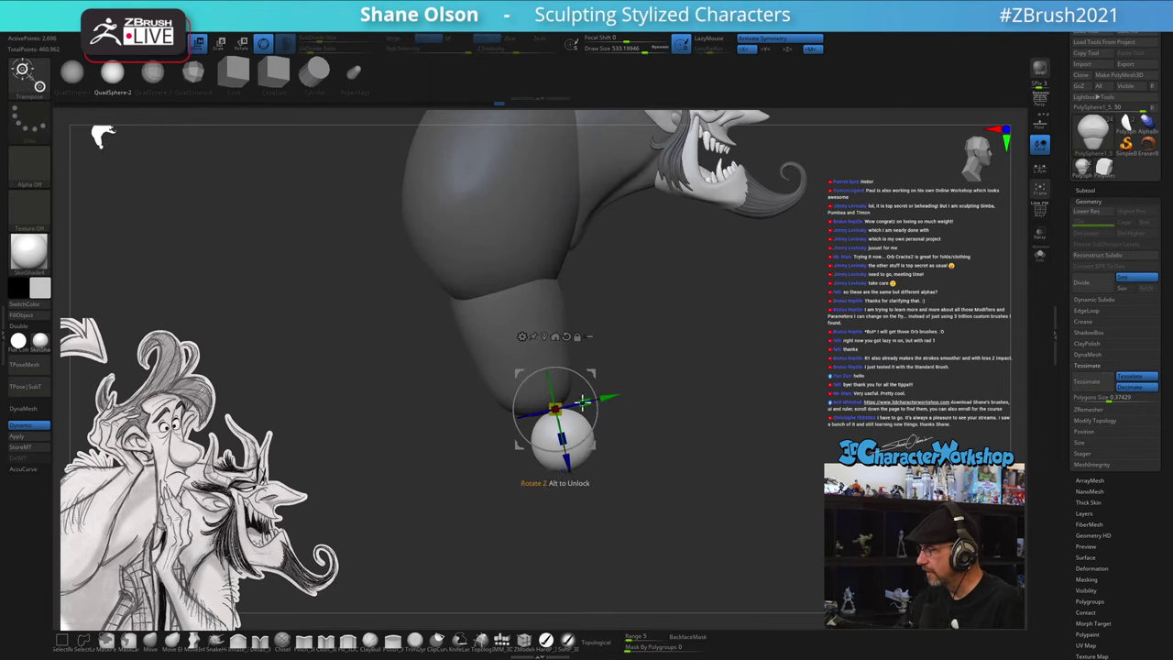
drag(583, 402, 585, 401)
drag(562, 439, 564, 445)
mouse_move(594, 375)
mouse_down()
mouse_move(567, 342)
mouse_move(620, 411)
mouse_move(597, 406)
mouse_move(582, 374)
mouse_up()
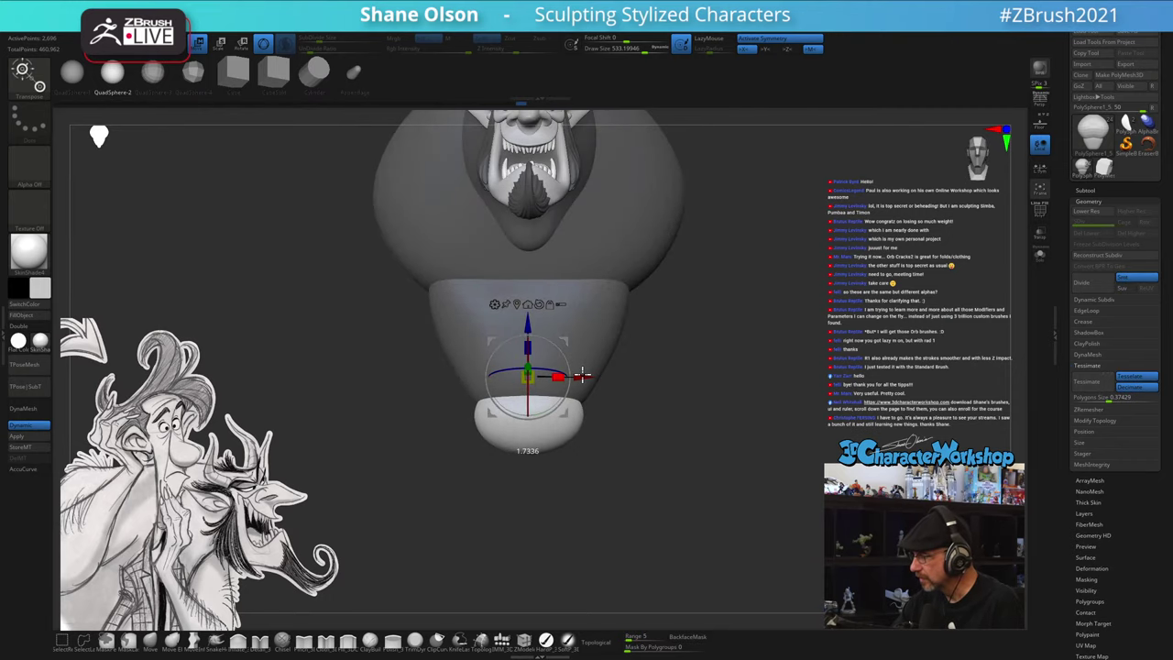
- Shape the pelvis sphere with the Move brush, widening its upper edge and tapering its lower sides inward
click(149, 643)
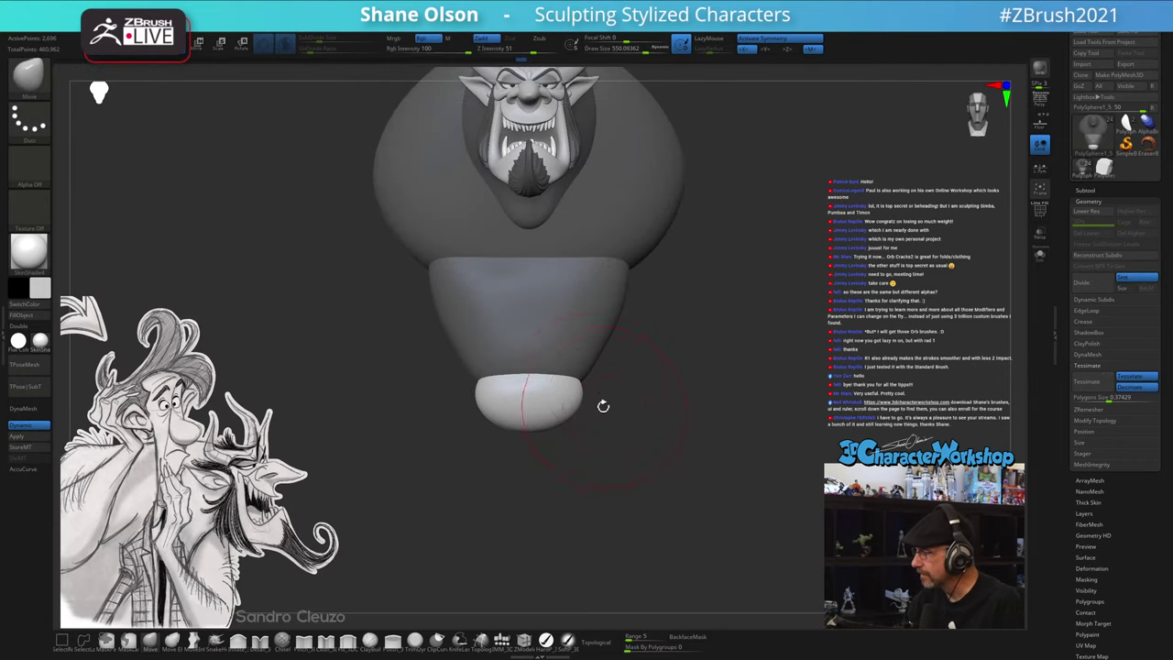
mouse_move(557, 418)
mouse_down()
mouse_move(553, 431)
mouse_move(552, 414)
mouse_up()
key(s)
click(575, 429)
mouse_move(621, 451)
mouse_down()
mouse_move(575, 441)
mouse_move(612, 439)
mouse_move(576, 441)
mouse_move(592, 427)
mouse_move(601, 434)
mouse_up()
click(596, 445)
mouse_move(613, 482)
shift+mouse_down()
mouse_move(635, 461)
mouse_move(630, 429)
mouse_move(678, 479)
mouse_move(707, 474)
mouse_move(665, 491)
mouse_move(681, 503)
mouse_move(660, 480)
shift+mouse_up()
key(s)
click(646, 450)
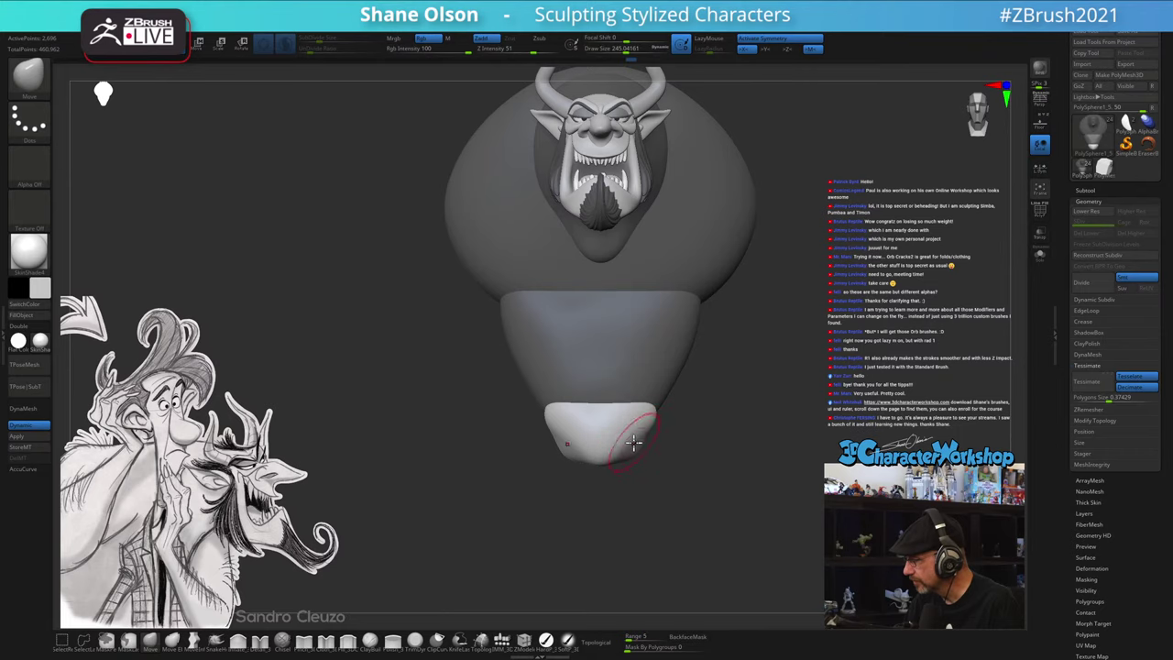
- Invert the mask so the pelvis is protected, and pull the abdomen's sides inward into a straighter taper with the Move brush
mouse_move(712, 470)
mouse_down()
mouse_move(663, 440)
mouse_move(665, 411)
mouse_move(702, 467)
mouse_move(714, 446)
mouse_move(706, 436)
mouse_move(720, 454)
mouse_move(642, 446)
mouse_move(492, 482)
mouse_move(681, 487)
mouse_move(670, 455)
mouse_move(694, 492)
mouse_move(626, 425)
mouse_move(684, 450)
mouse_move(665, 425)
mouse_move(629, 400)
mouse_move(574, 400)
mouse_move(665, 473)
mouse_move(657, 450)
mouse_move(629, 440)
mouse_up()
key(s)
click(668, 419)
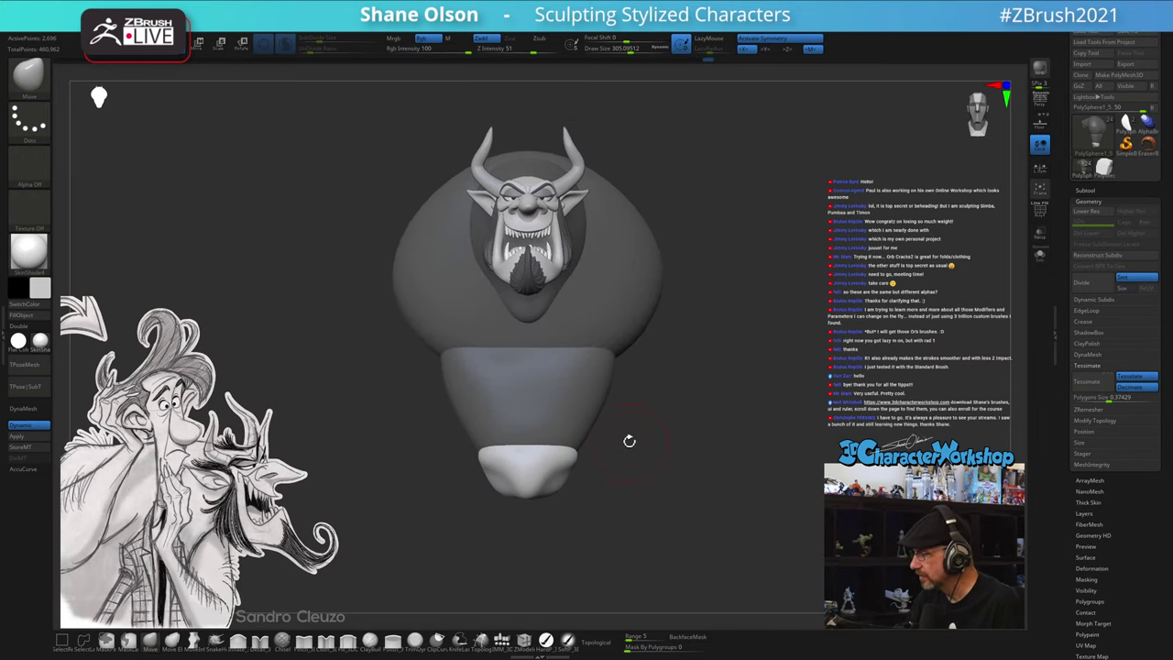
ctrl+click(635, 429)
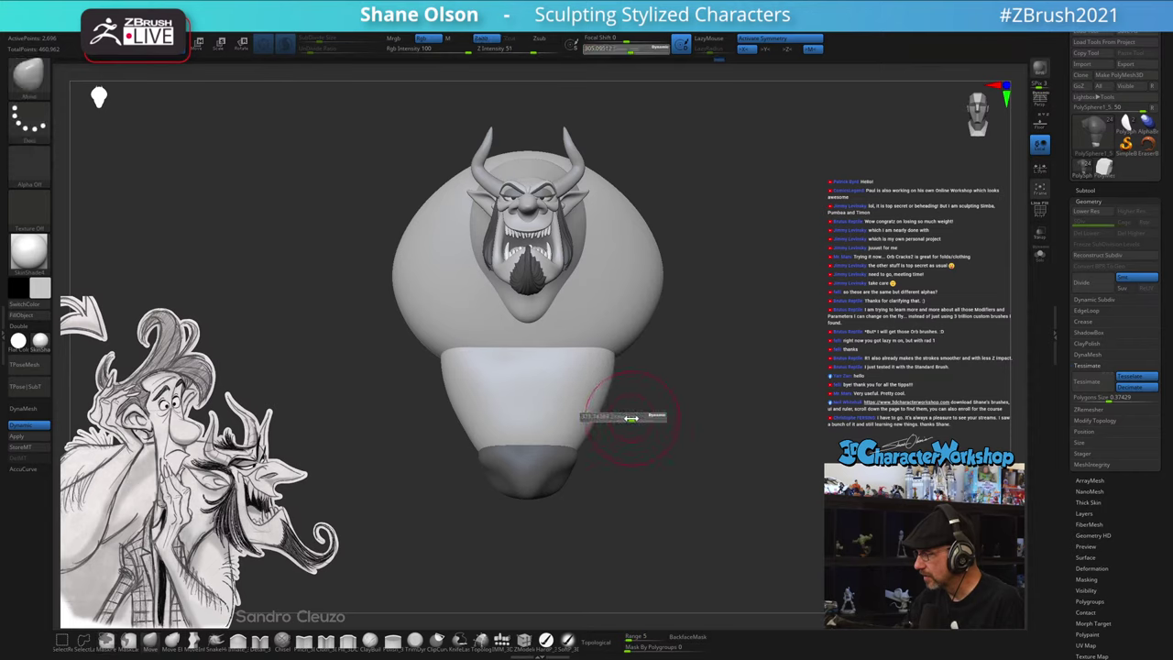
drag(604, 400, 606, 395)
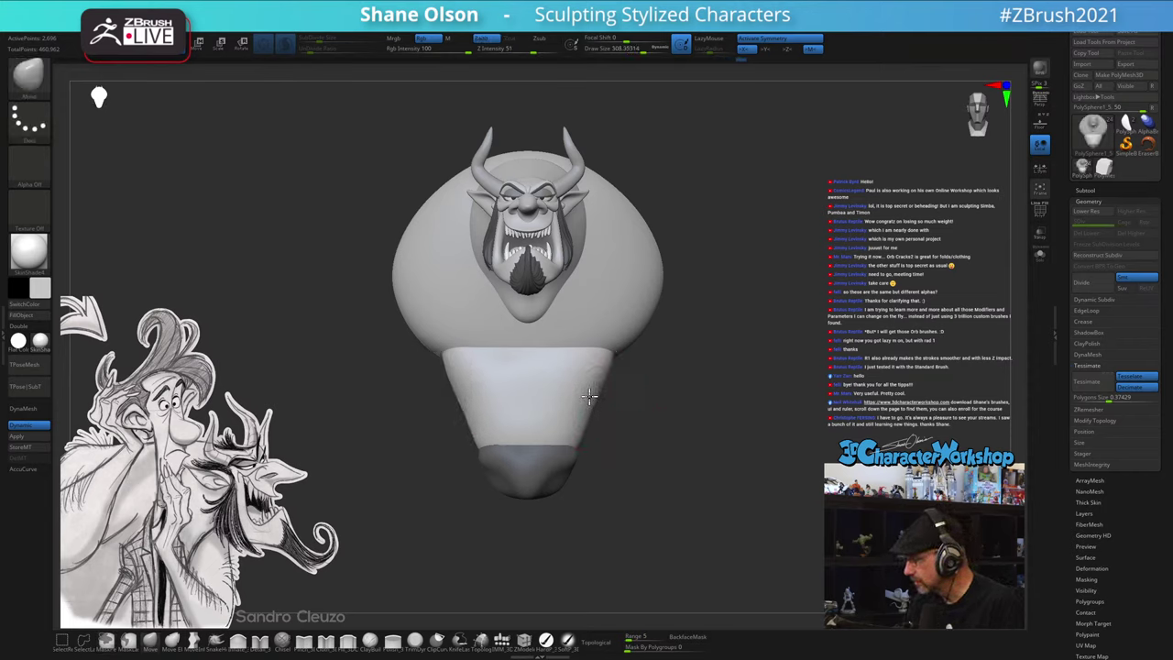
mouse_move(671, 423)
mouse_down()
mouse_move(630, 423)
mouse_move(607, 405)
mouse_up()
key(s)
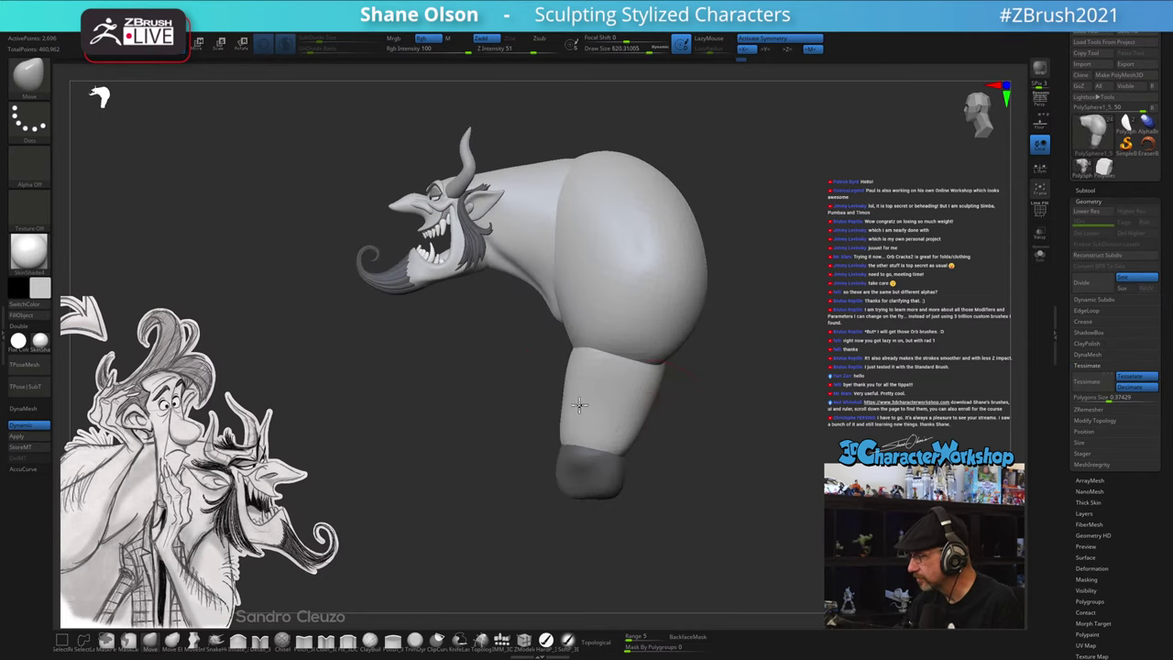
- Isolate the pelvis with a mask to adjust its position, and clear the mask from the whole body
key(w)
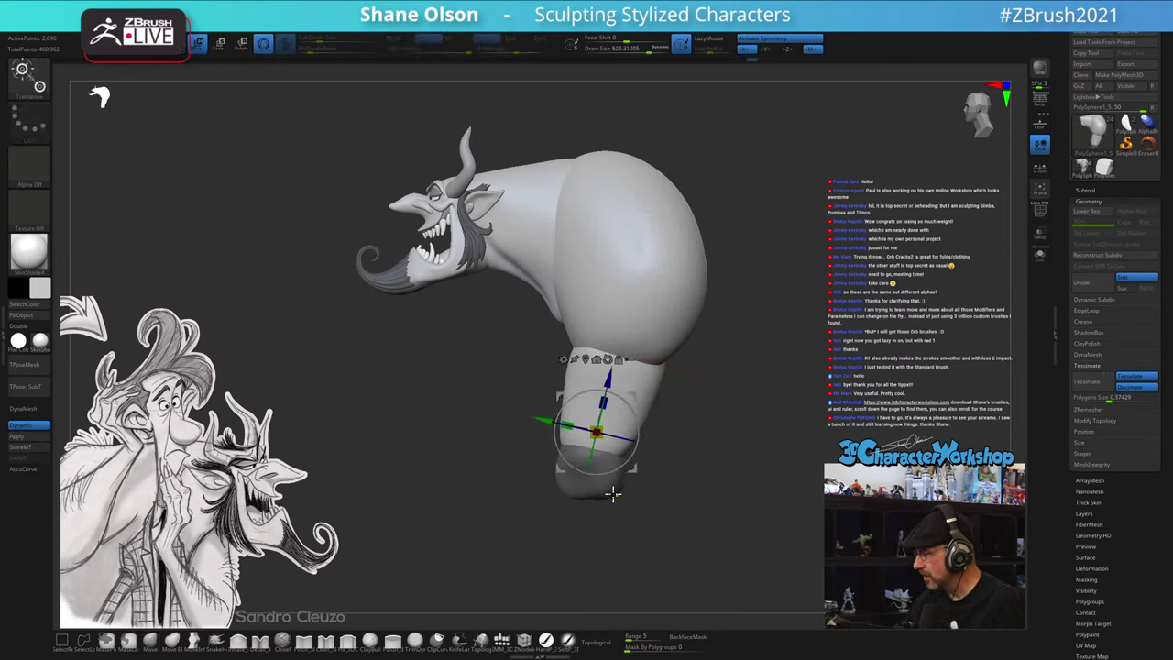
ctrl+click(613, 494)
click(623, 419)
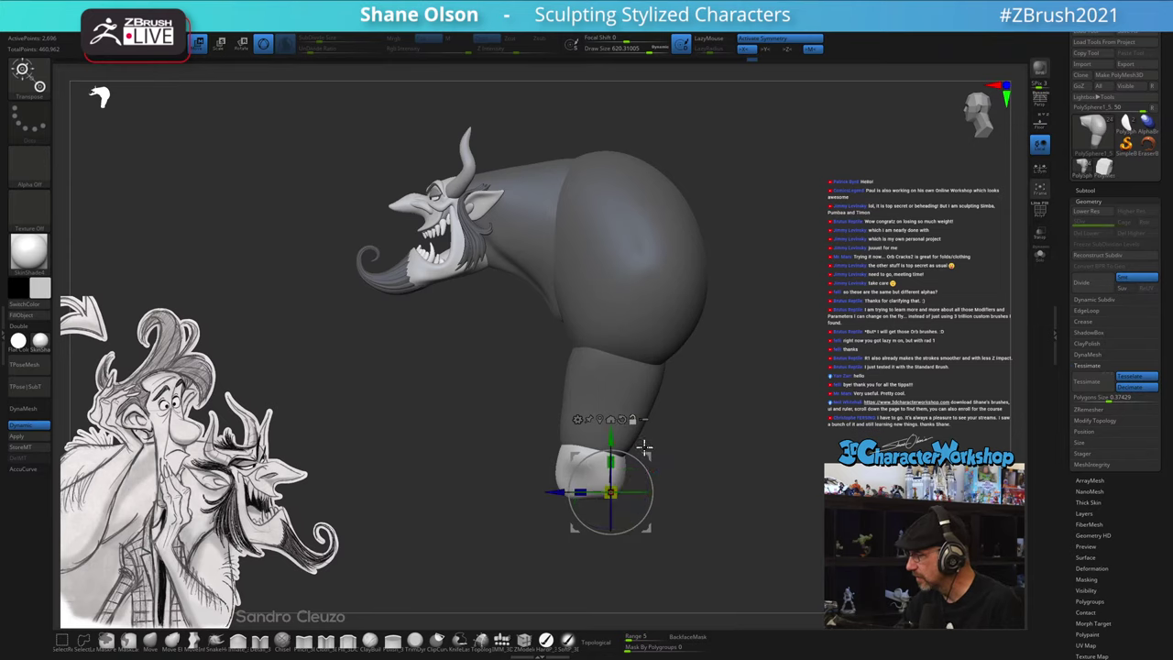
mouse_move(647, 452)
mouse_down()
mouse_move(648, 428)
mouse_move(718, 463)
mouse_up()
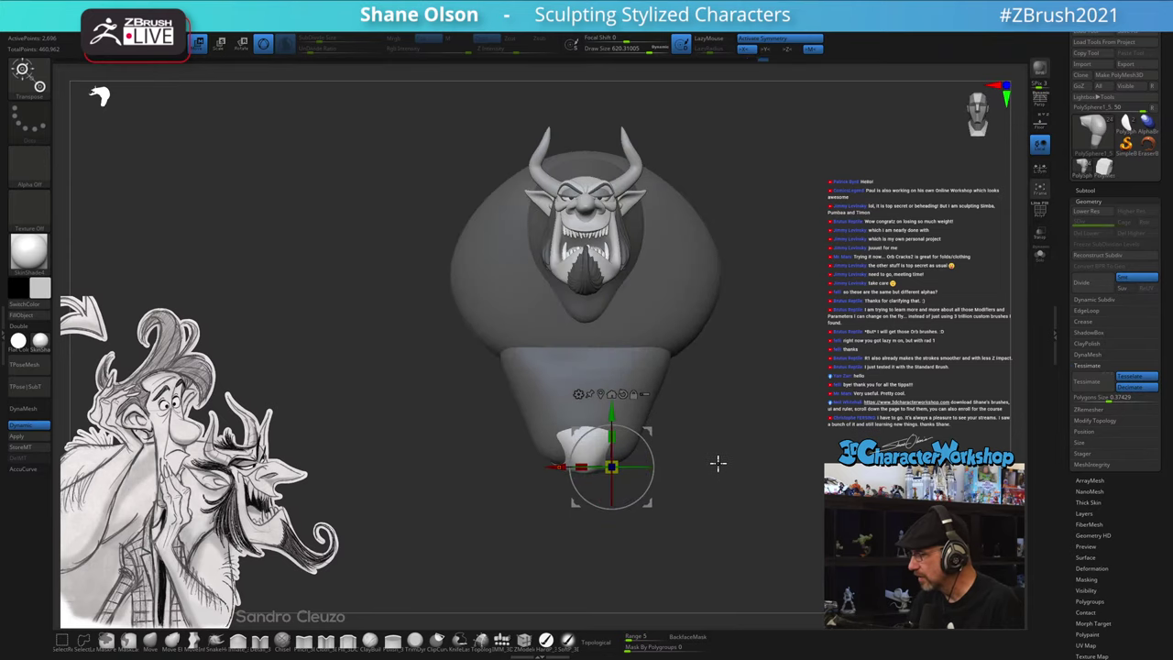
key(q)
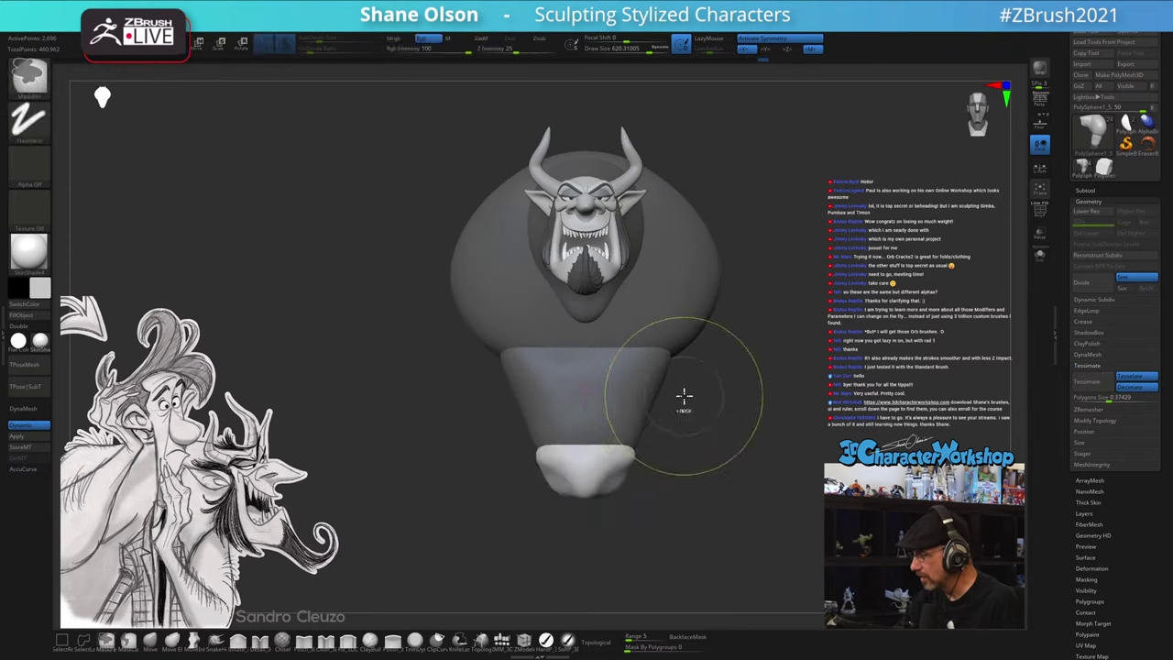
mouse_move(714, 486)
mouse_down()
mouse_move(705, 471)
mouse_move(706, 510)
mouse_up()
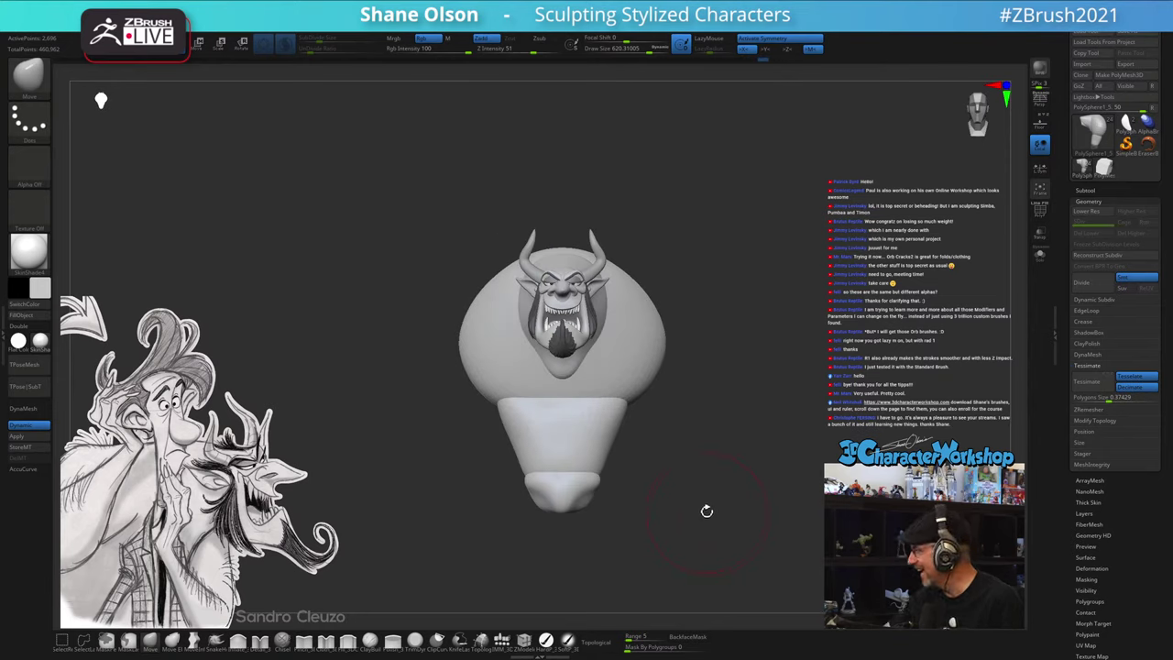
- Insert an Appendage mesh on the side of the torso, mirrored to both sides, as the upper arms
mouse_move(733, 424)
alt+mouse_down()
mouse_move(706, 397)
mouse_move(686, 400)
mouse_move(697, 400)
alt+mouse_up()
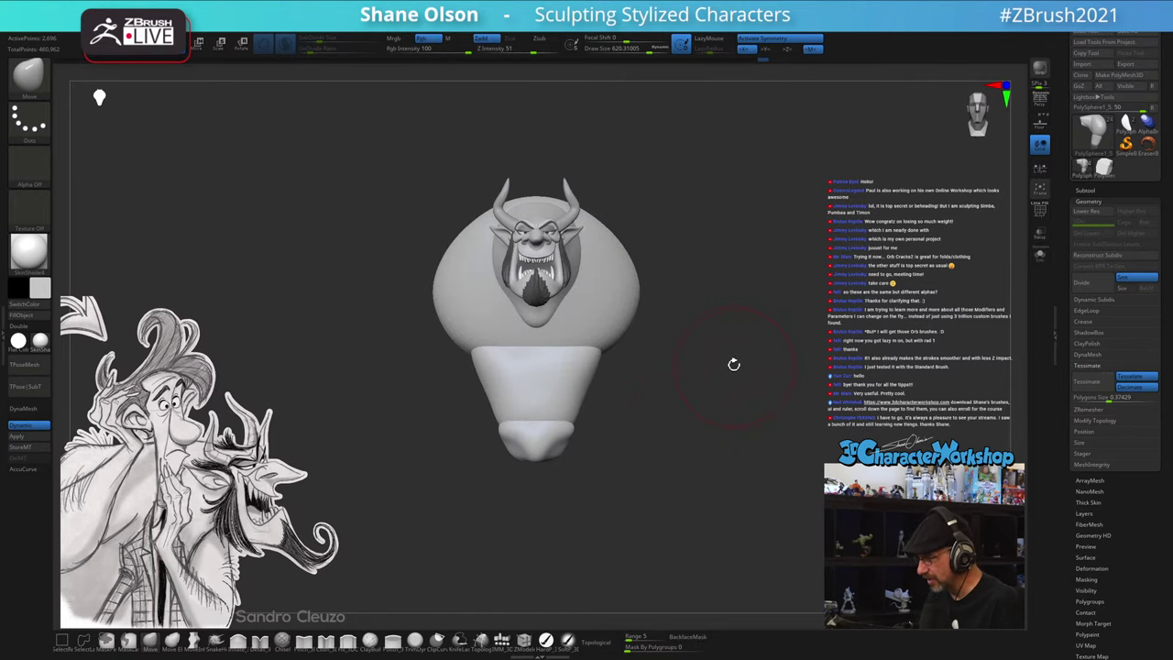
click(501, 640)
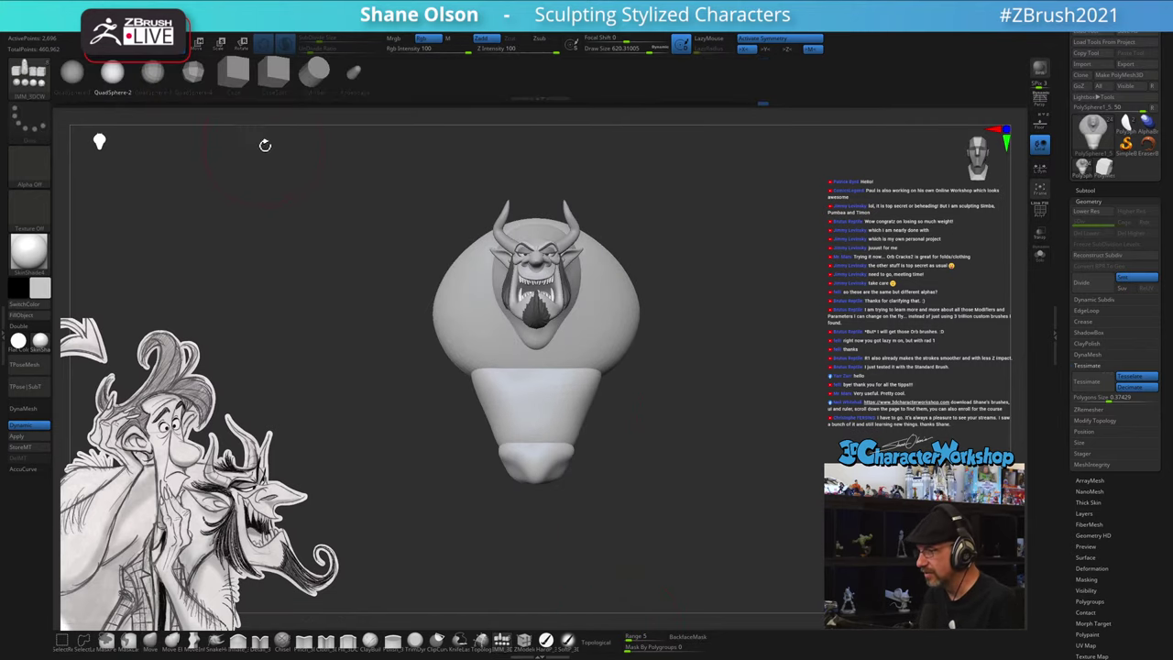
click(349, 71)
drag(768, 340, 746, 338)
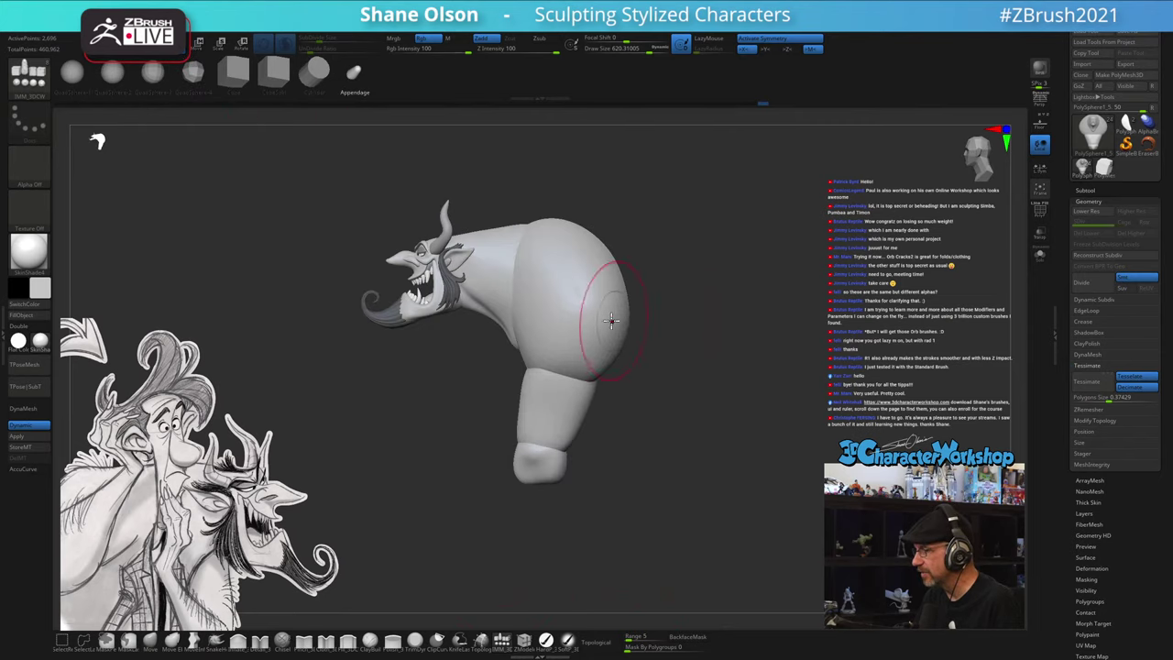
drag(569, 296, 573, 341)
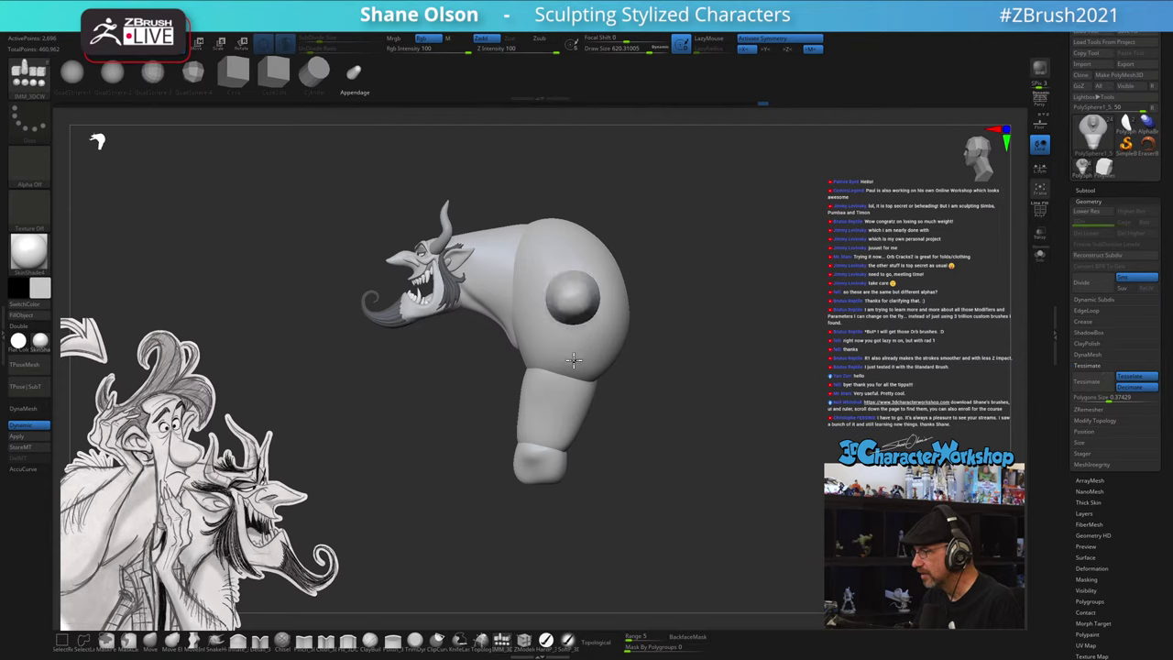
shift+drag(714, 293, 770, 296)
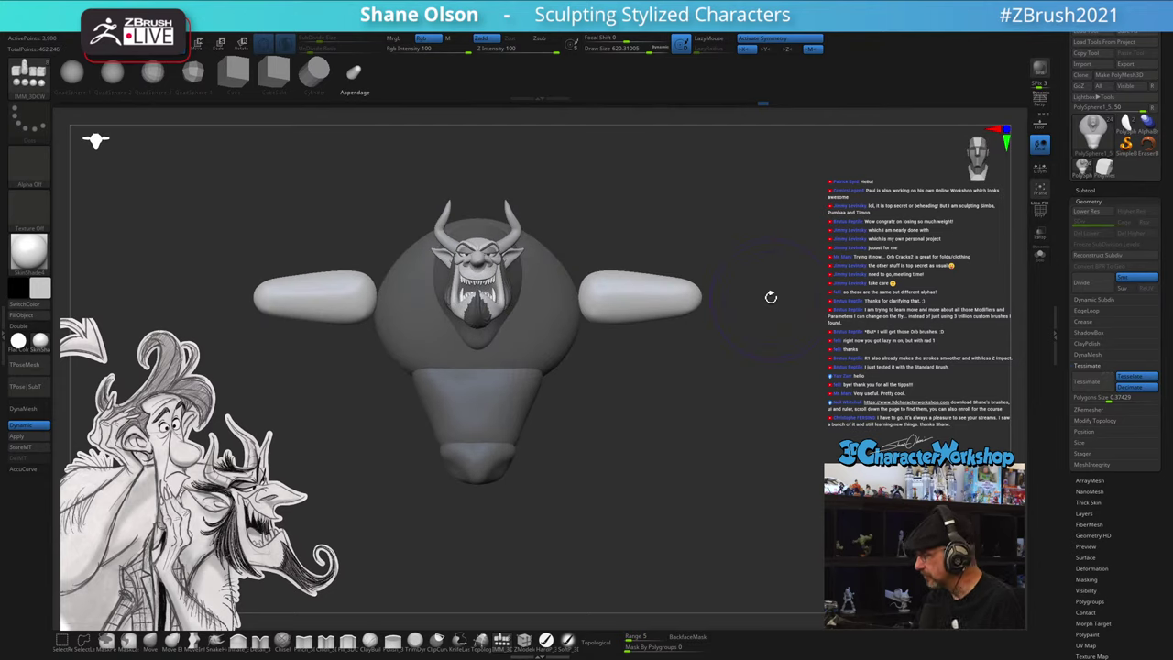
- Rotate the mirrored upper arms downward so they hang diagonally from the torso's sides
key(w)
alt+drag(660, 421, 669, 470)
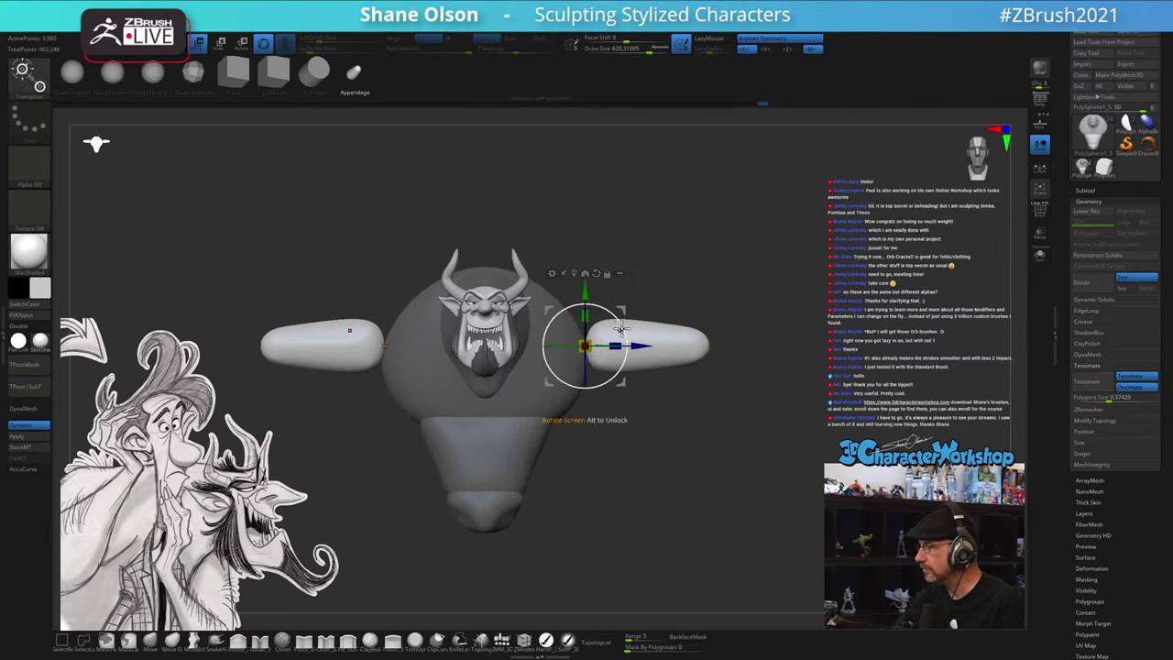
mouse_move(621, 328)
mouse_down()
mouse_move(613, 374)
mouse_move(608, 309)
mouse_up()
drag(685, 384, 709, 366)
key(q)
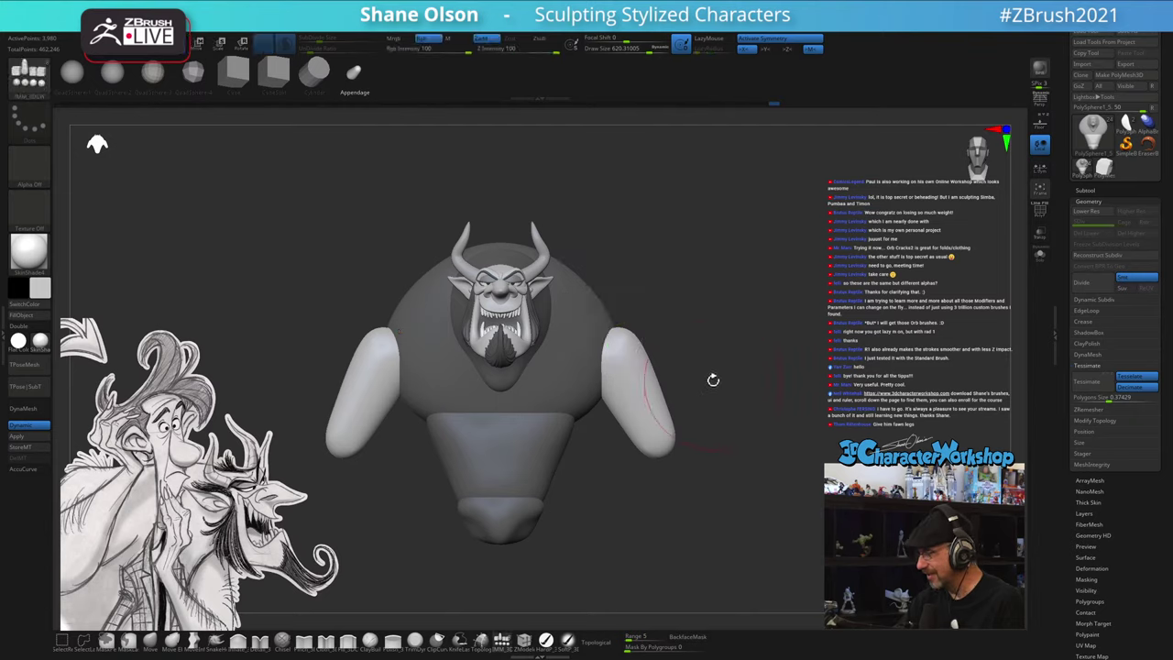
mouse_move(659, 310)
mouse_down()
mouse_move(662, 348)
mouse_move(638, 352)
mouse_move(656, 360)
mouse_up()
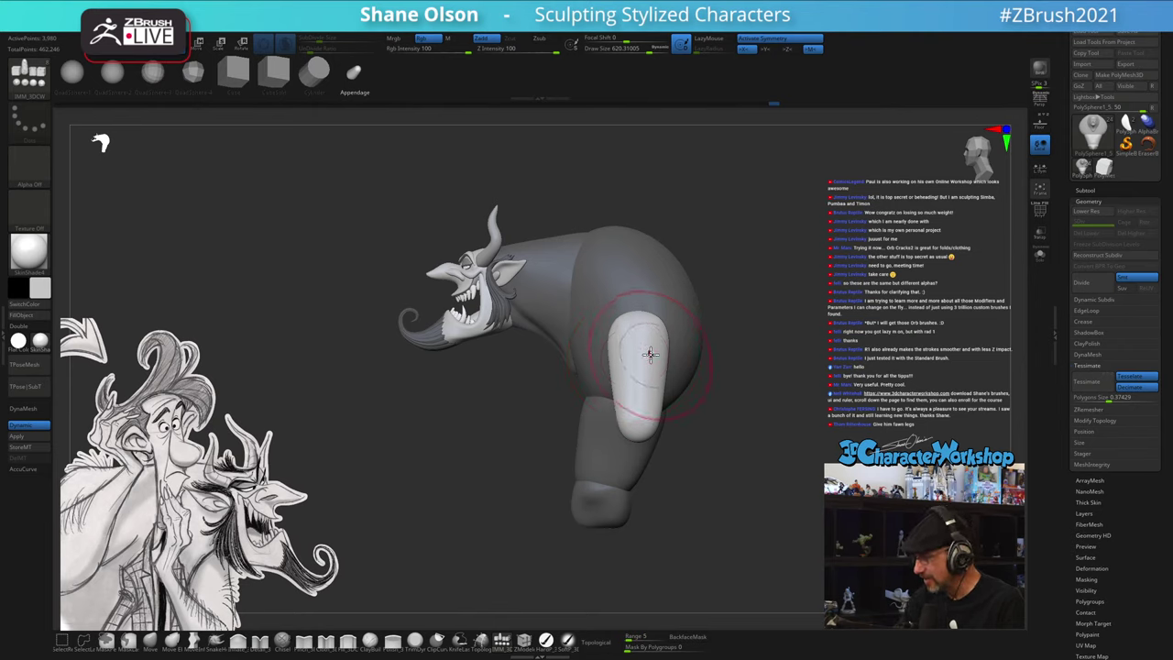
drag(649, 354, 680, 334)
key(w)
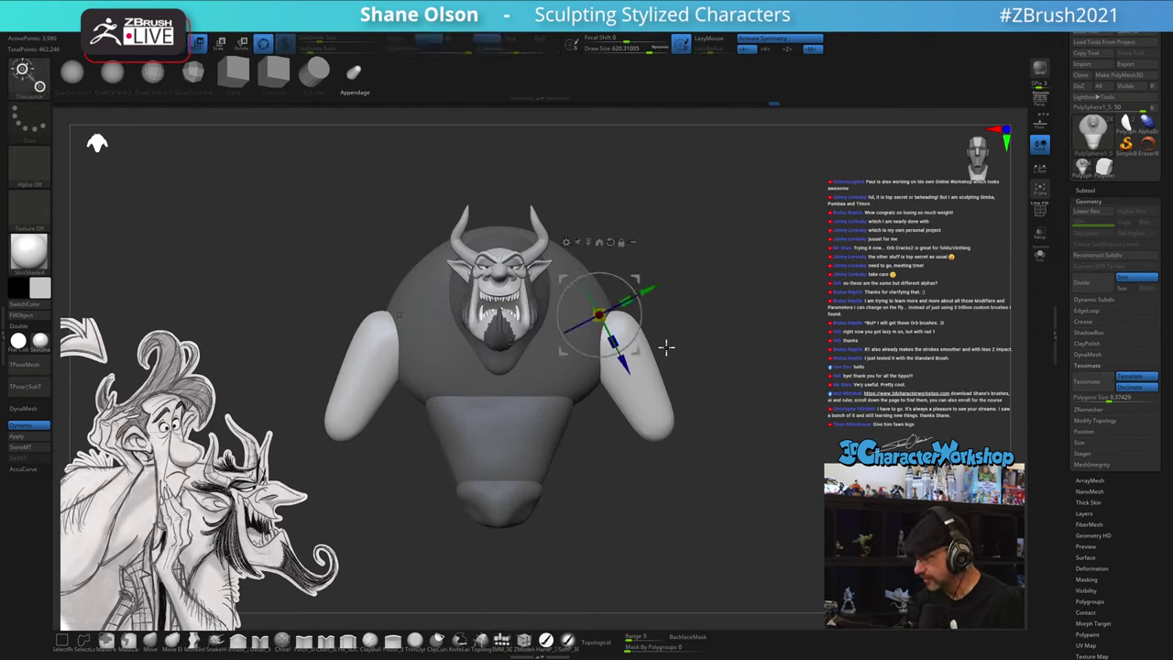
key(q)
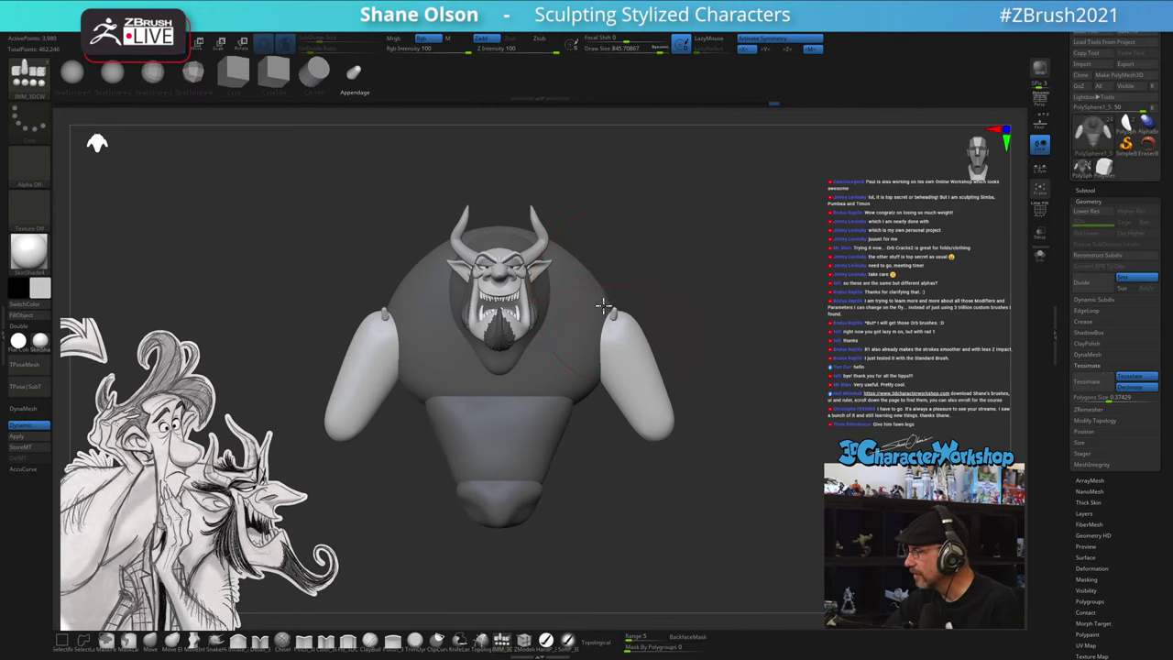
key(ctrl+z)
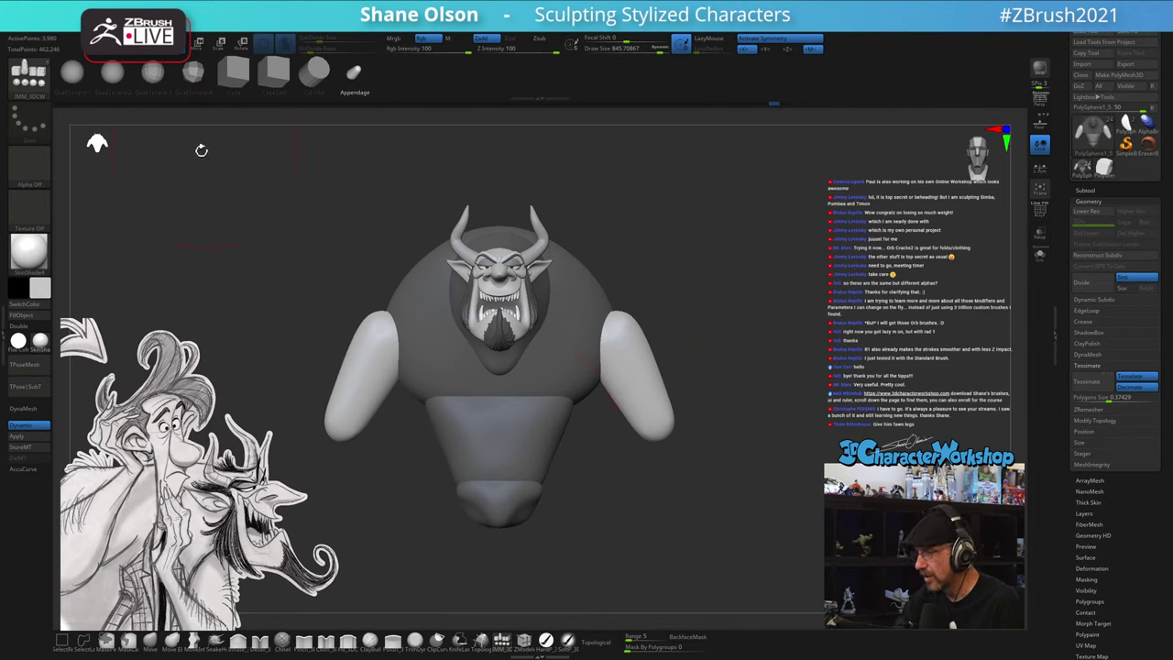
- Insert a QuadSphere-2 sphere above the top of the upper arm, mirrored to both sides, as the shoulders
click(113, 74)
mouse_move(768, 291)
mouse_down()
mouse_move(736, 303)
mouse_move(630, 295)
mouse_move(614, 331)
mouse_move(630, 339)
mouse_up()
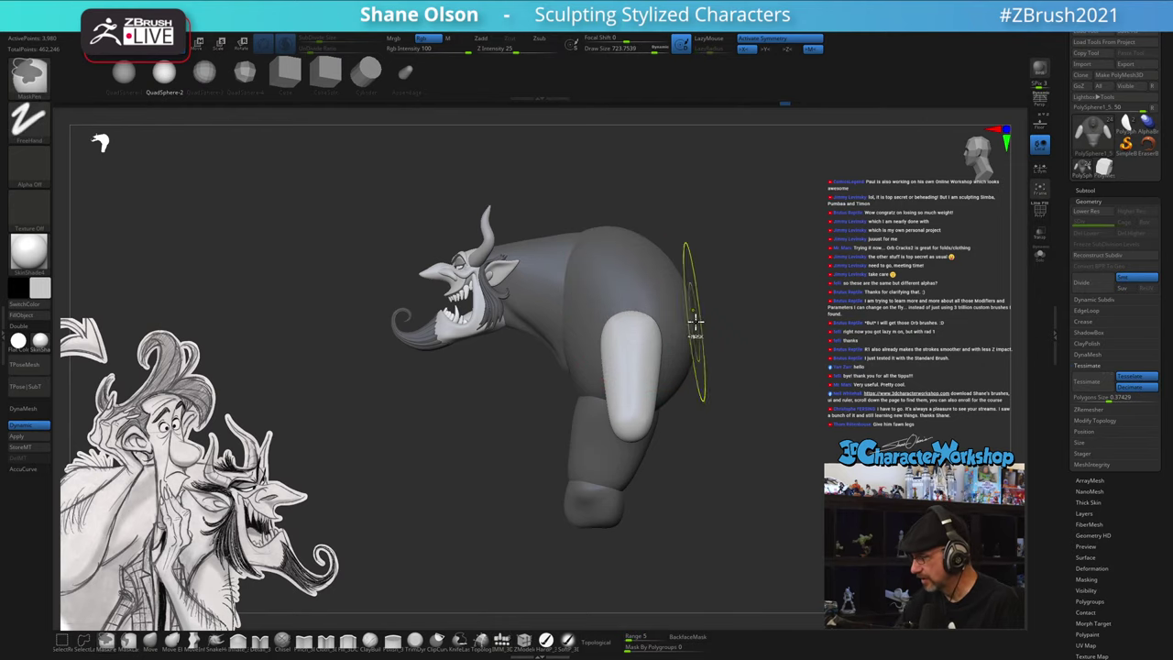
key(w)
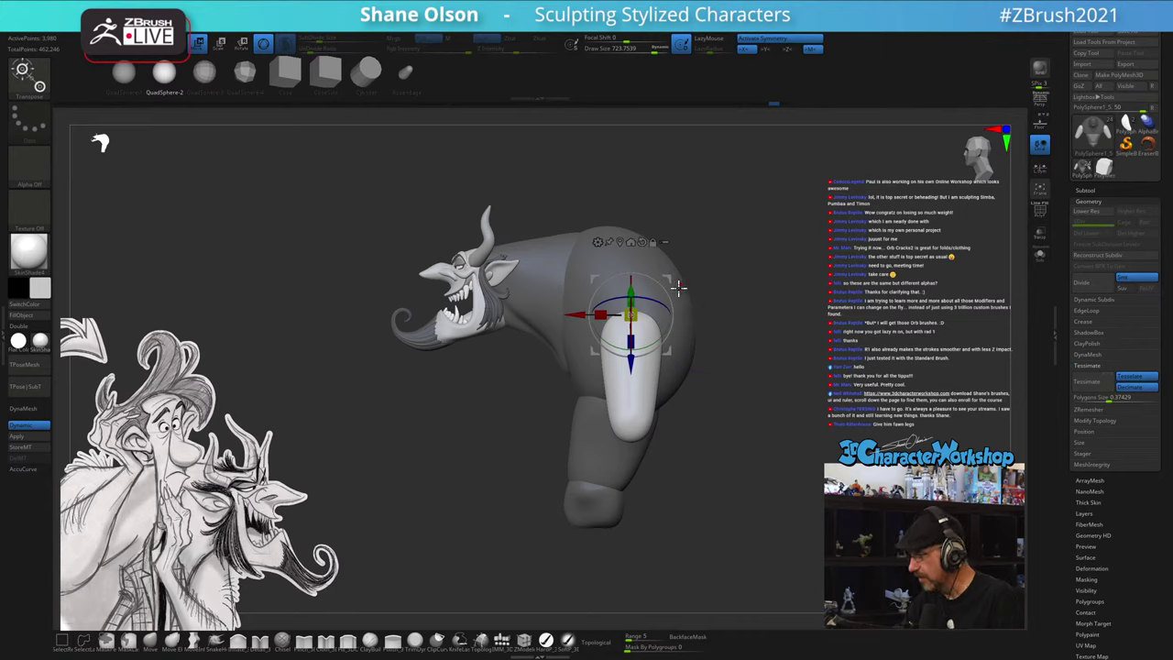
click(643, 241)
key(q)
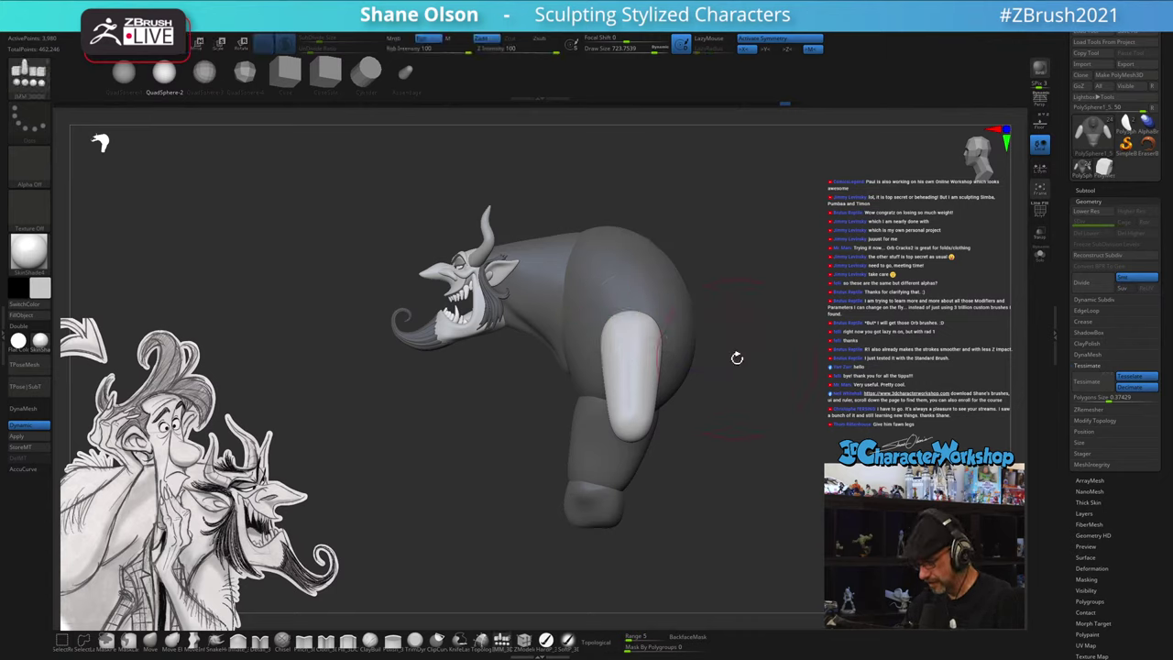
drag(630, 303, 628, 339)
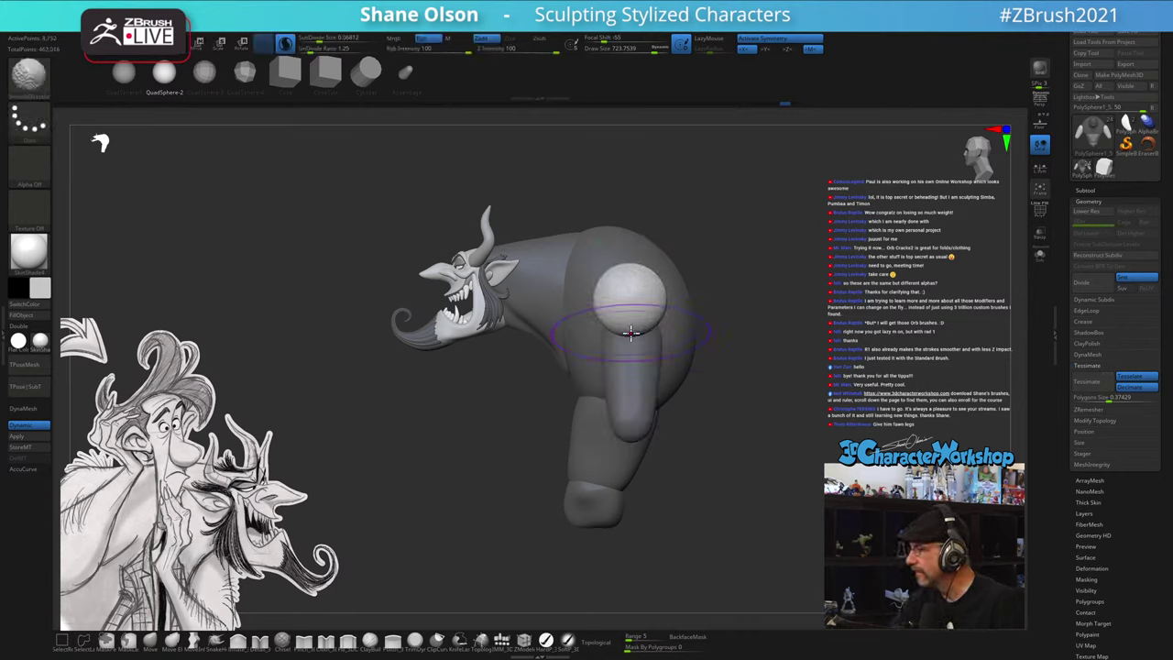
- Move the mirrored shoulder spheres inward so they sit partly embedded in the torso above the upper arms
drag(704, 403, 728, 450)
key(w)
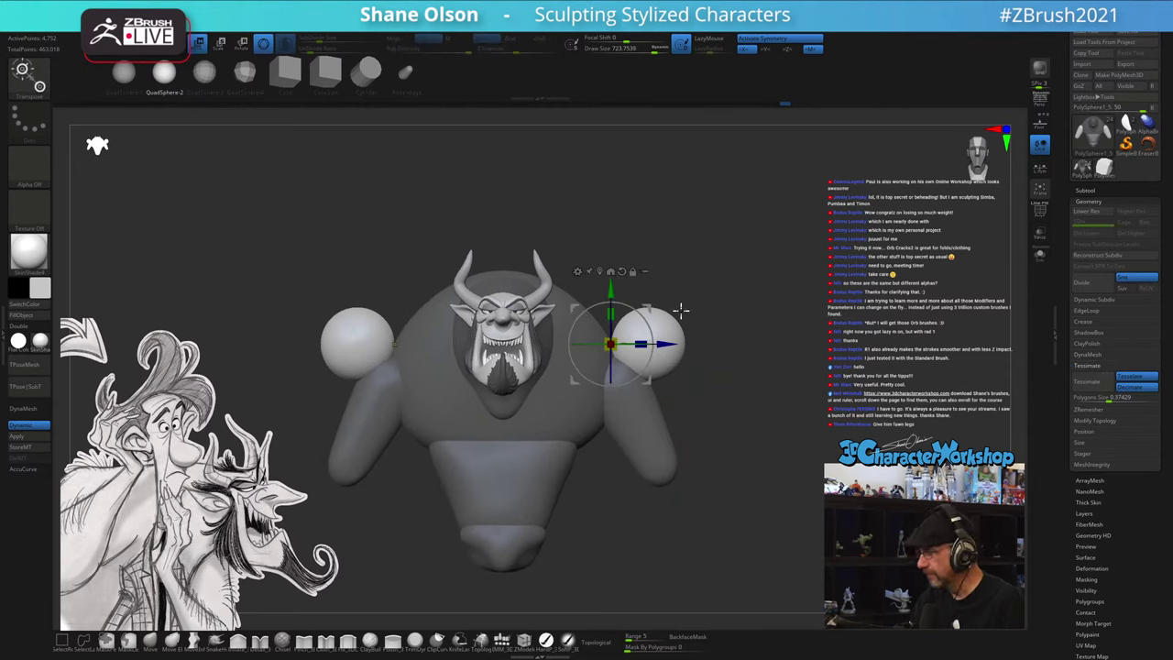
drag(651, 306, 605, 310)
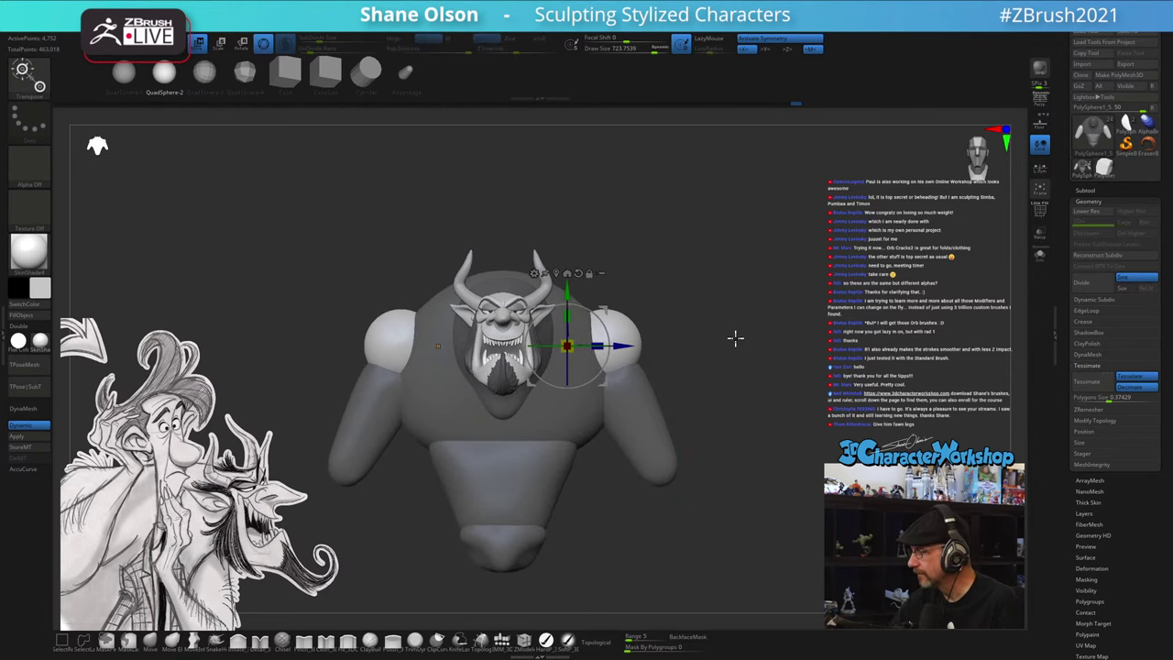
mouse_move(733, 338)
mouse_down()
mouse_move(687, 351)
mouse_move(713, 378)
mouse_up()
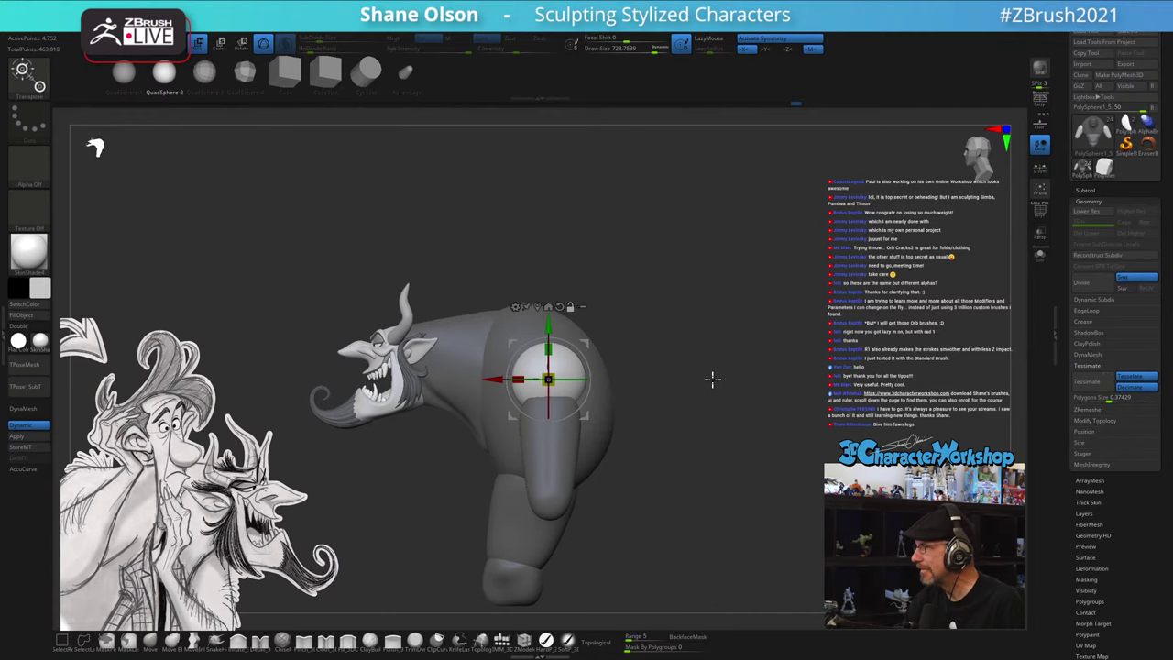
key(q)
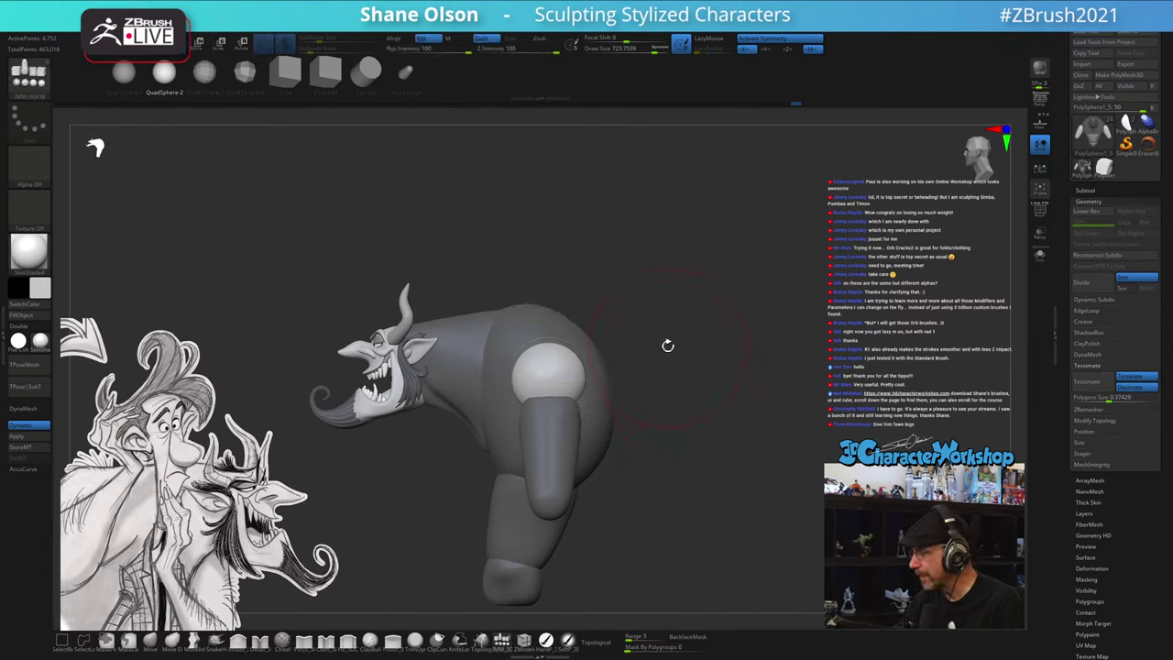
- Stretch the shoulder spheres toward the chest and upper back with the Move brush so they wrap around the torso
mouse_move(667, 344)
mouse_down()
mouse_move(672, 432)
mouse_move(542, 389)
mouse_move(553, 394)
mouse_move(482, 387)
mouse_move(511, 373)
mouse_move(495, 362)
mouse_up()
key(ctrl+z)
click(152, 641)
drag(656, 339, 647, 360)
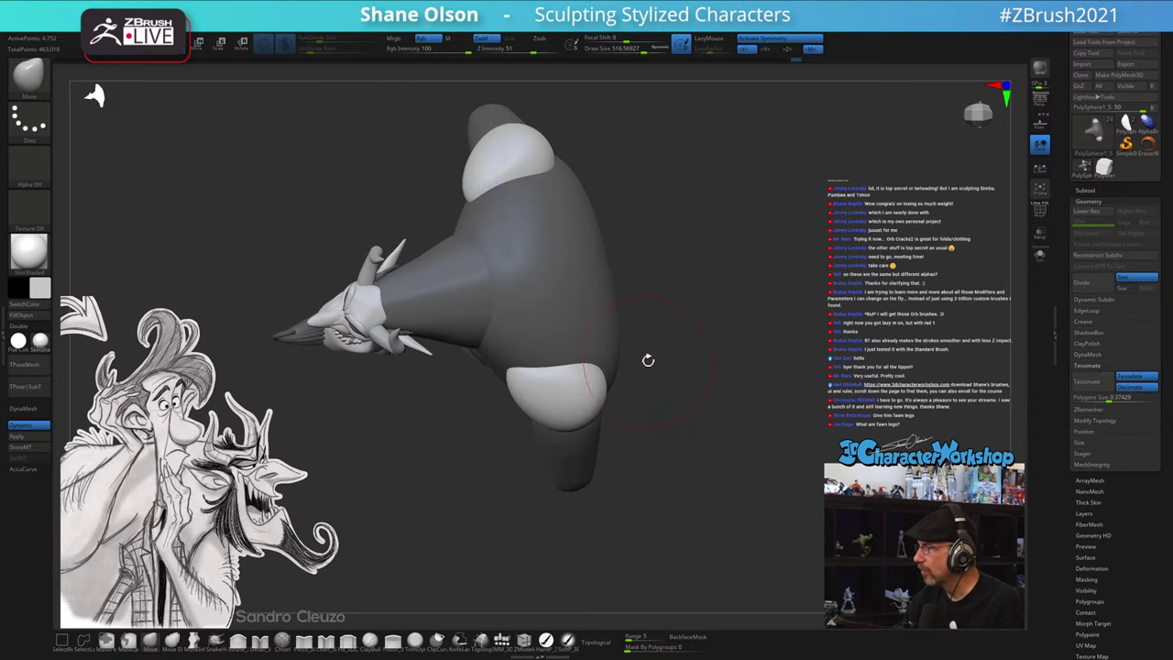
mouse_move(517, 385)
mouse_down()
mouse_move(496, 367)
mouse_move(563, 379)
mouse_up()
drag(646, 390, 674, 400)
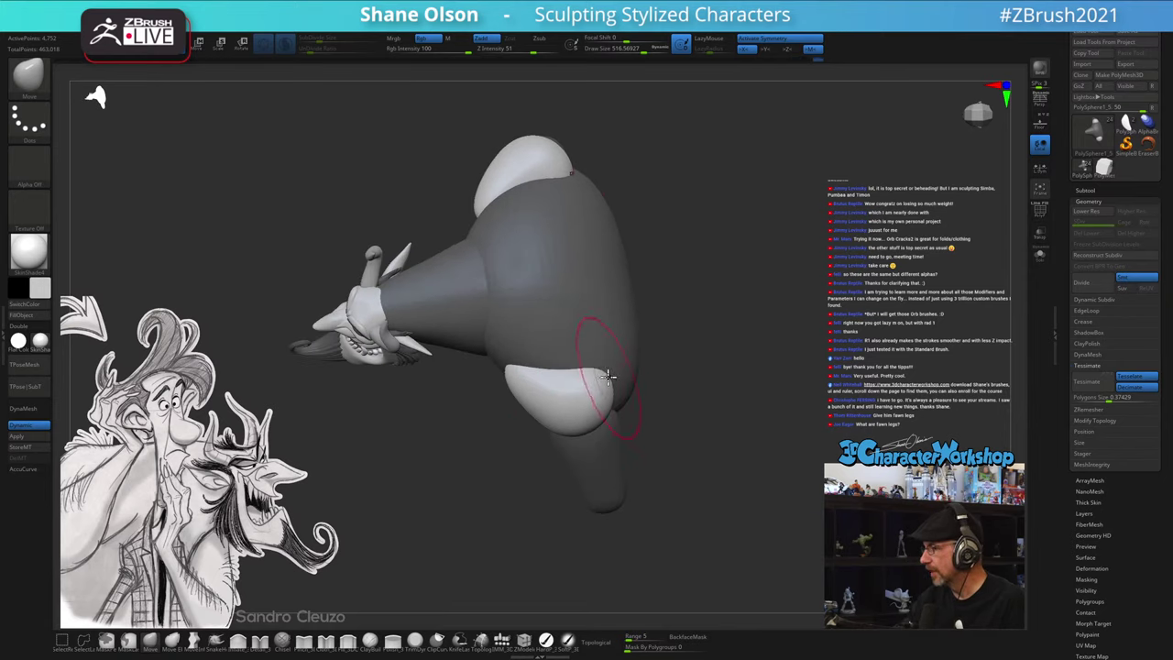
drag(608, 377, 635, 340)
drag(715, 364, 632, 344)
- Shape the front and lower edges of the mirrored shoulders with the Move brush so they blend into the upper arms
ctrl+right_drag(659, 321, 652, 331)
key(s)
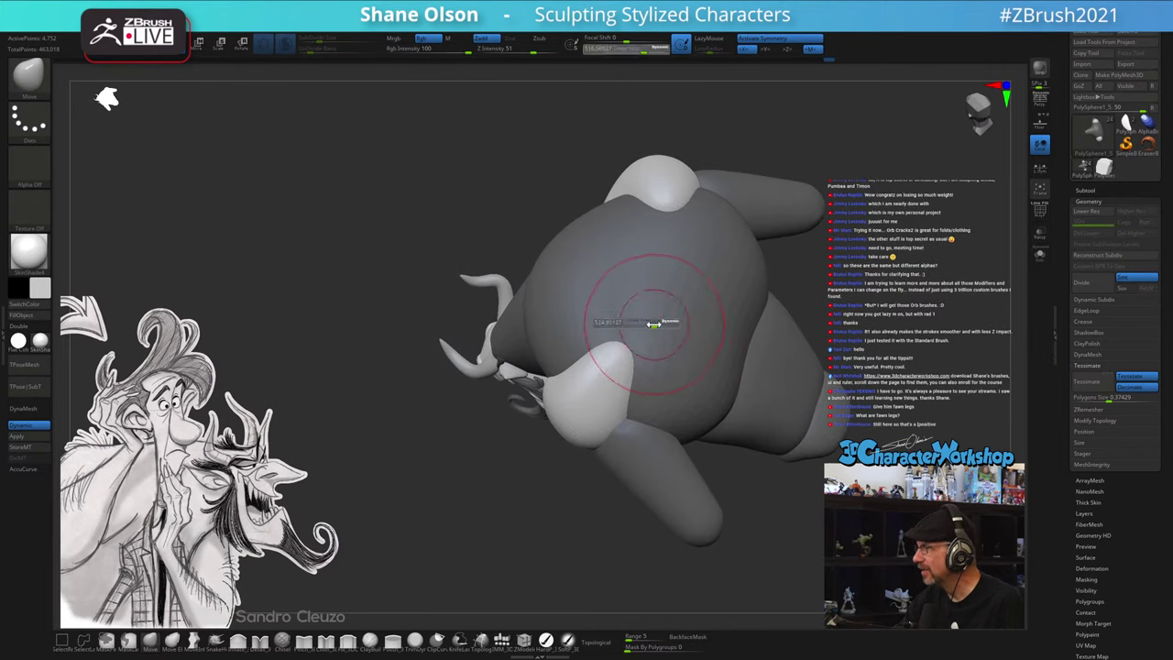
drag(653, 324, 655, 324)
mouse_move(647, 327)
alt+right_down()
mouse_move(616, 362)
mouse_move(639, 324)
mouse_move(609, 420)
mouse_move(651, 406)
alt+right_up()
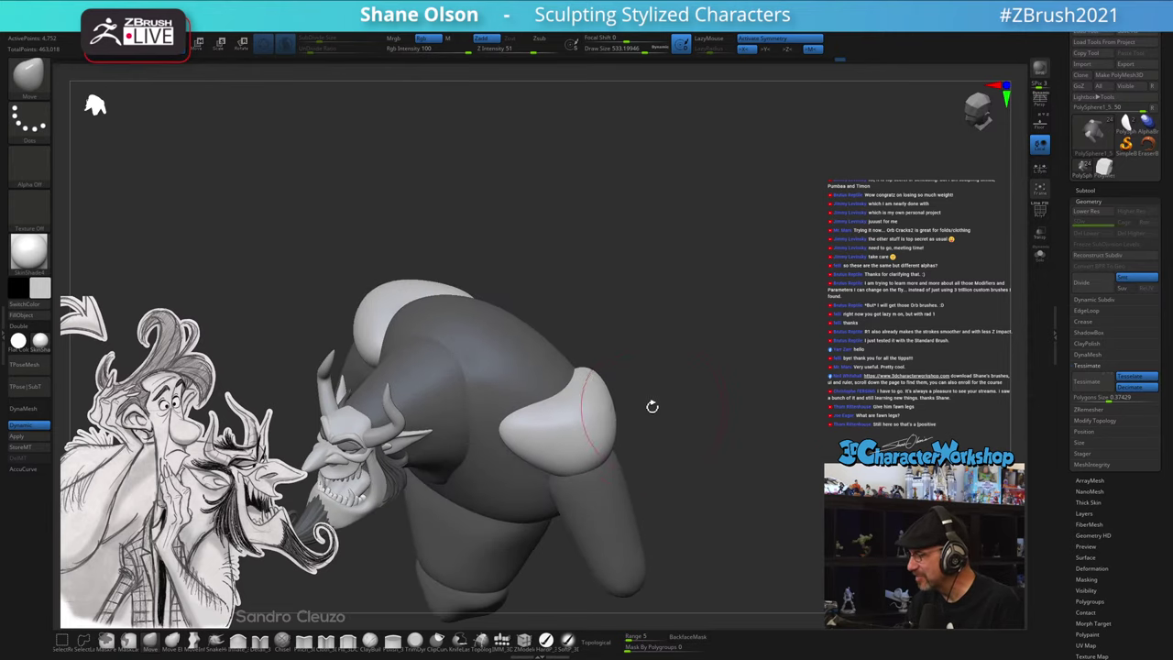
right_drag(655, 458, 678, 435)
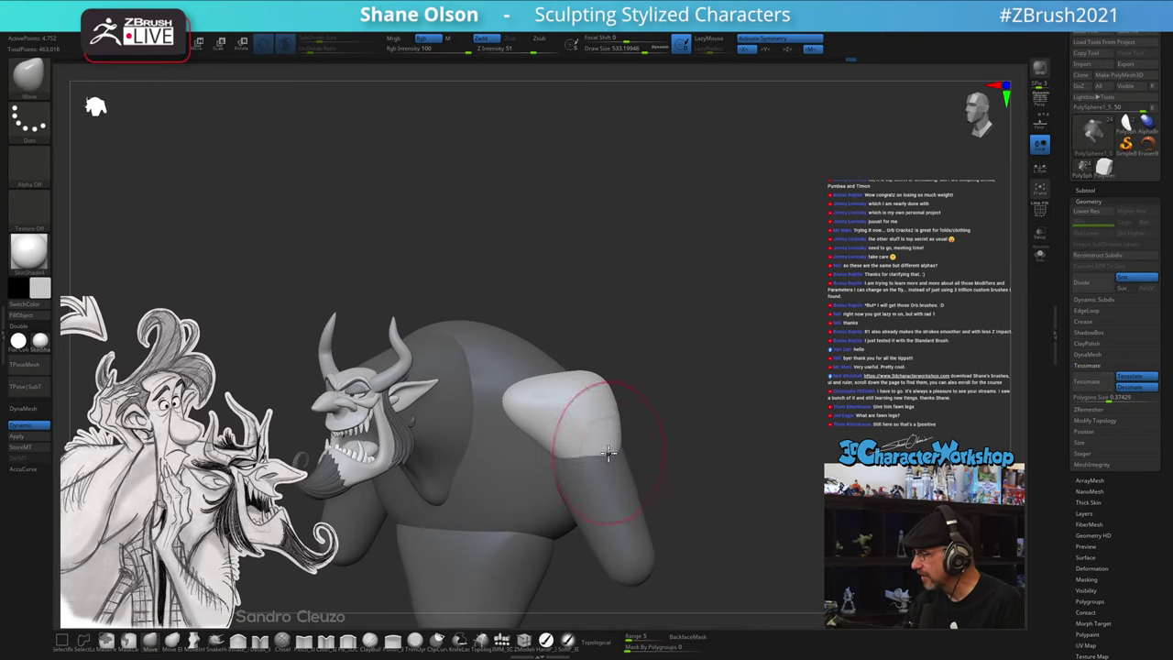
right_drag(609, 452, 614, 456)
mouse_move(625, 426)
mouse_down()
mouse_move(550, 411)
mouse_move(565, 451)
mouse_up()
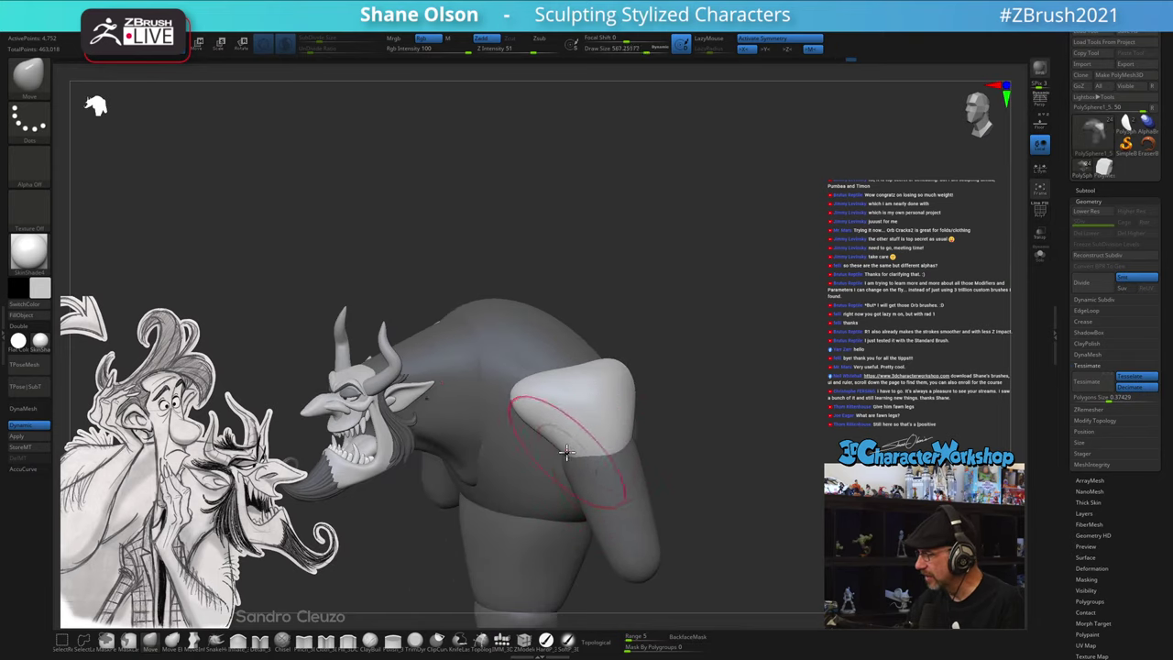
- Reshape the rear ends of the shoulders over the upper back with a larger Move brush
mouse_move(568, 438)
right_down()
mouse_move(632, 407)
mouse_move(572, 381)
right_up()
key(s)
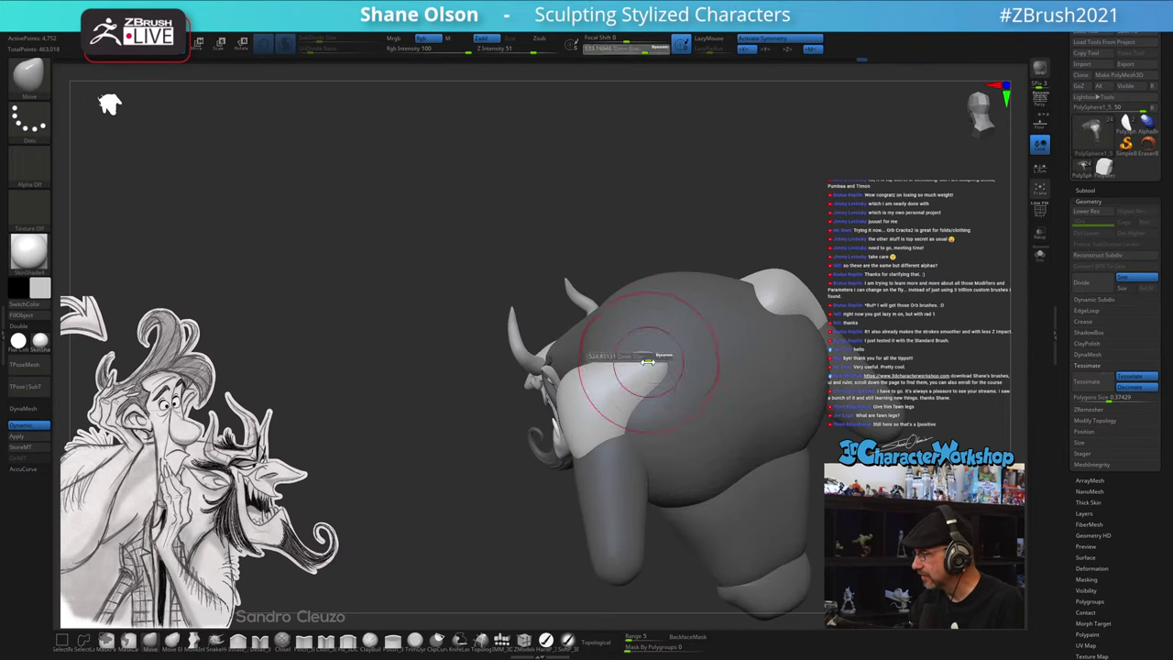
drag(648, 359, 663, 358)
key(s)
drag(656, 348, 624, 319)
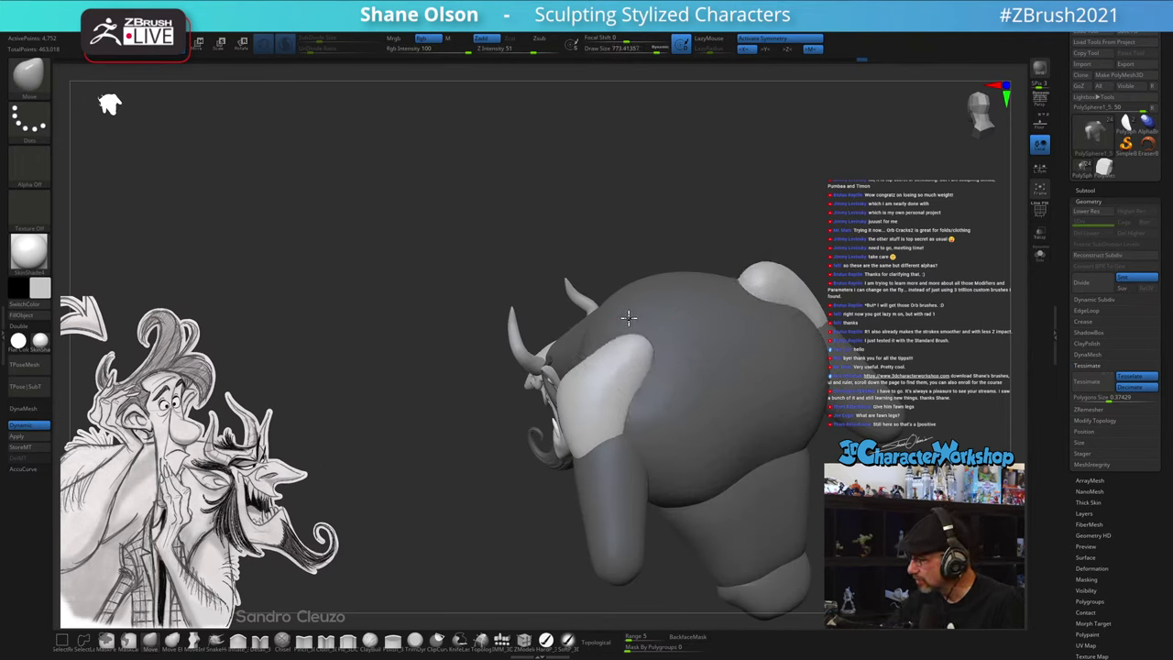
mouse_move(628, 339)
right_down()
mouse_move(665, 354)
mouse_move(693, 319)
mouse_move(675, 327)
right_up()
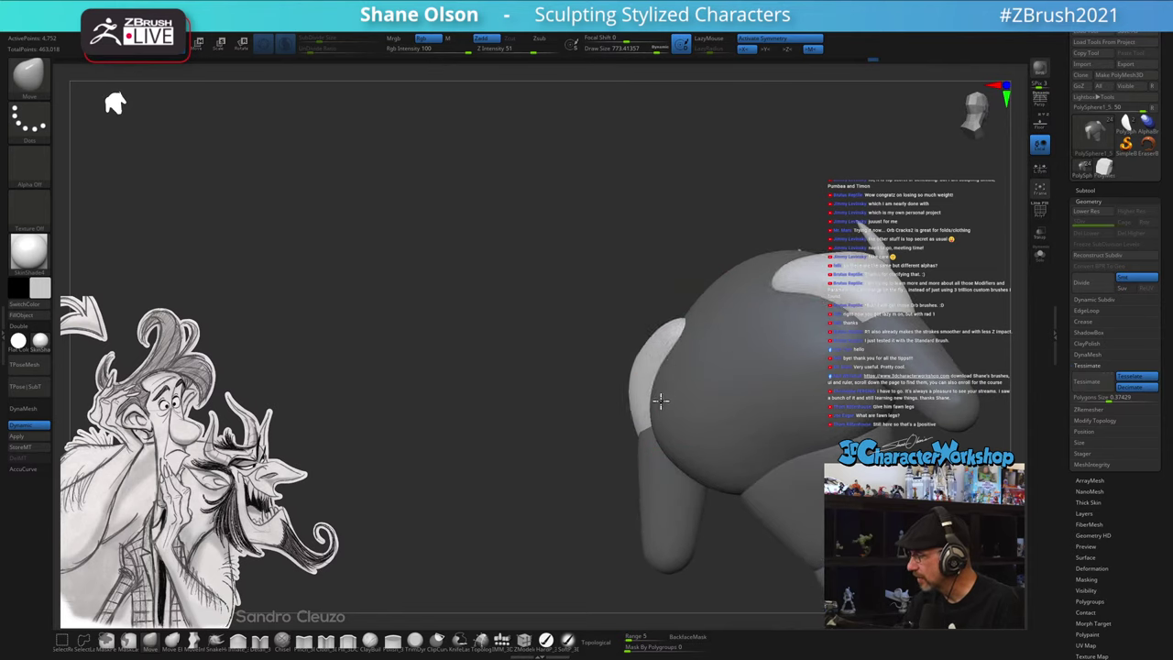
- Refine the shoulders' side silhouette with the Move brush, adjusting the front edge and rounding the upper rear corner
mouse_move(660, 399)
right_down()
mouse_move(712, 413)
mouse_move(641, 357)
mouse_move(613, 372)
right_up()
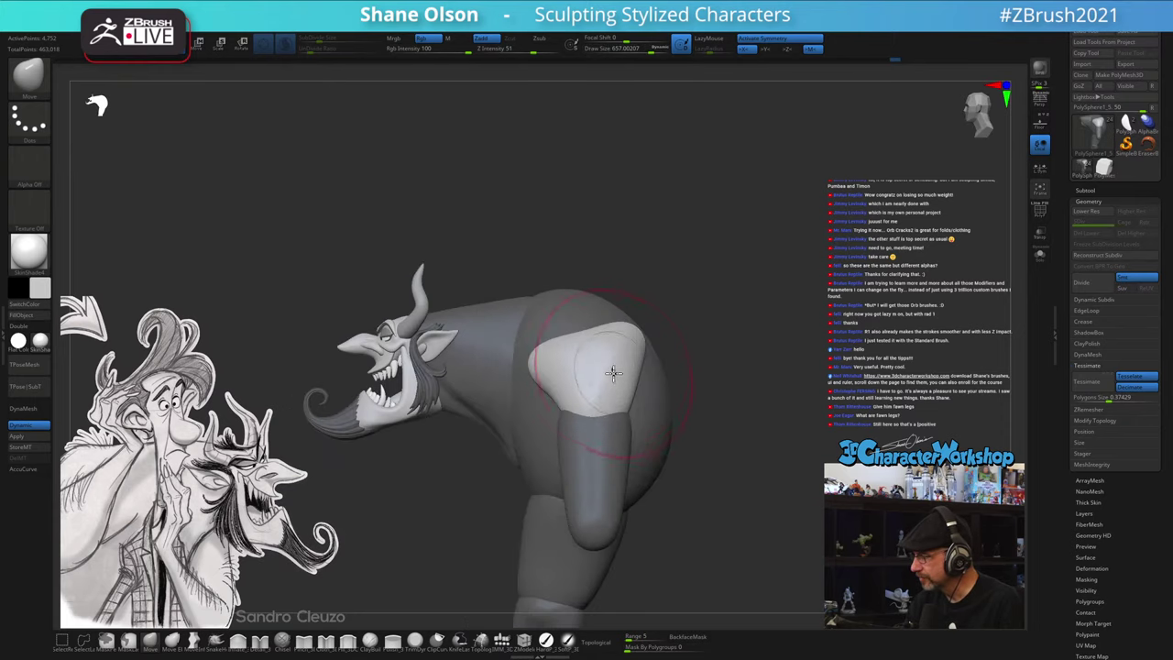
key(s)
drag(533, 378, 537, 376)
alt+right_drag(536, 374, 536, 346)
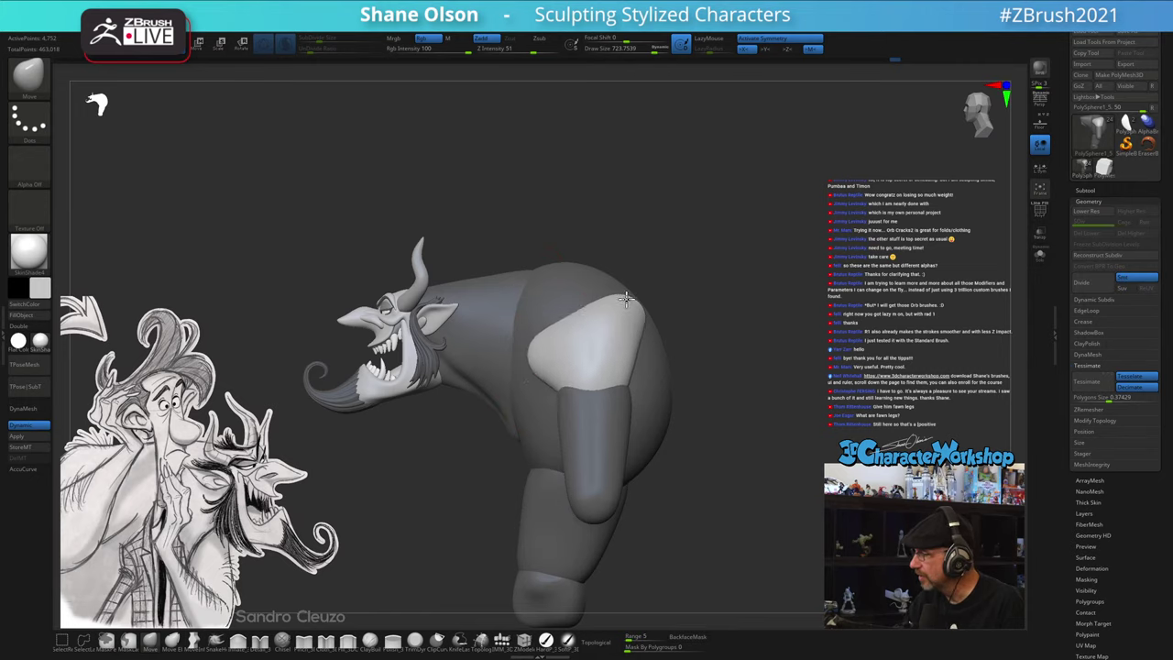
key(s)
drag(648, 345, 643, 345)
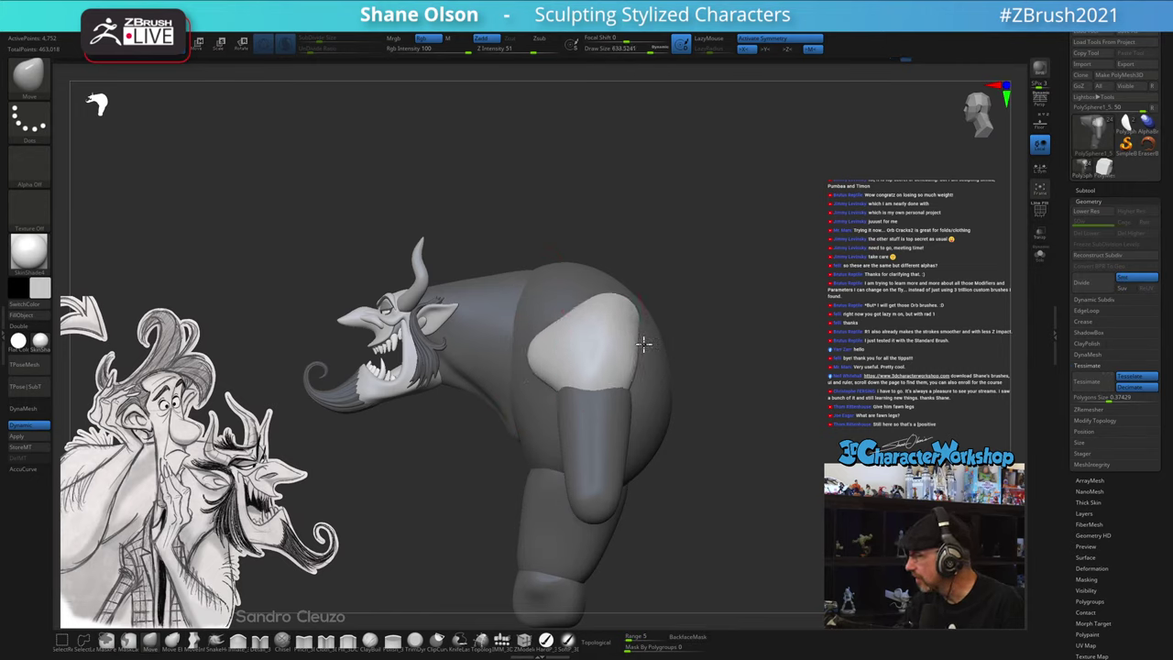
- Isolate the mirrored upper arms, move them toward the back, and rotate them about the shoulder joints
mouse_move(634, 364)
right_down()
mouse_move(681, 388)
mouse_move(610, 419)
mouse_move(626, 410)
mouse_move(615, 437)
mouse_move(668, 446)
right_up()
key(w)
alt+click(608, 482)
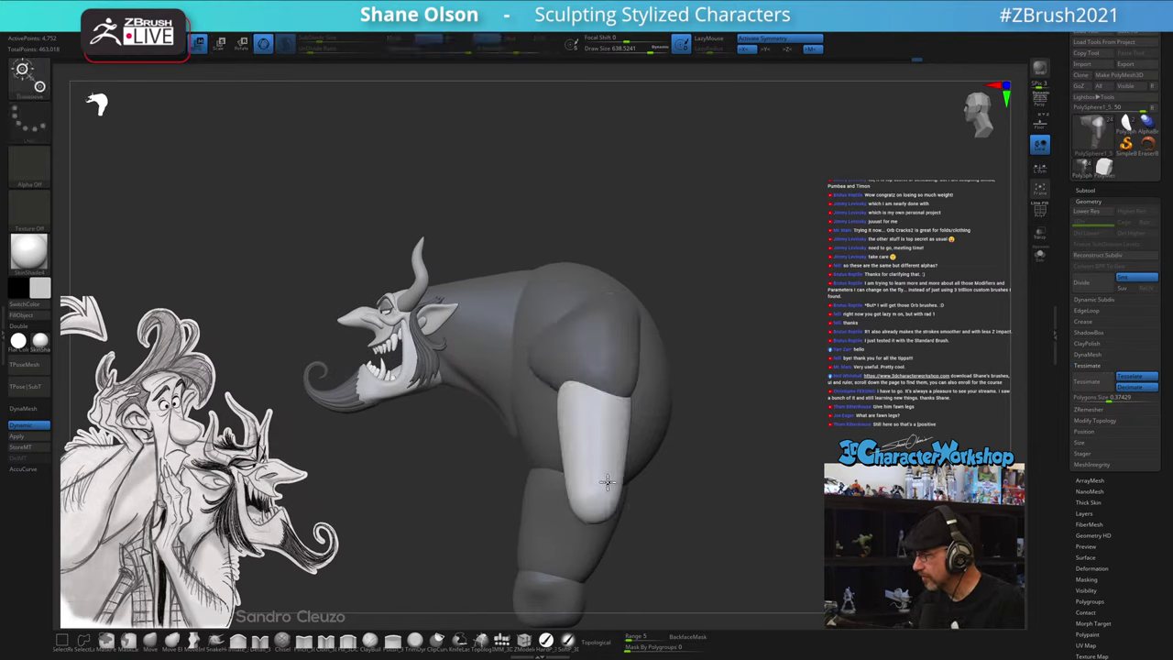
alt+drag(640, 448, 650, 449)
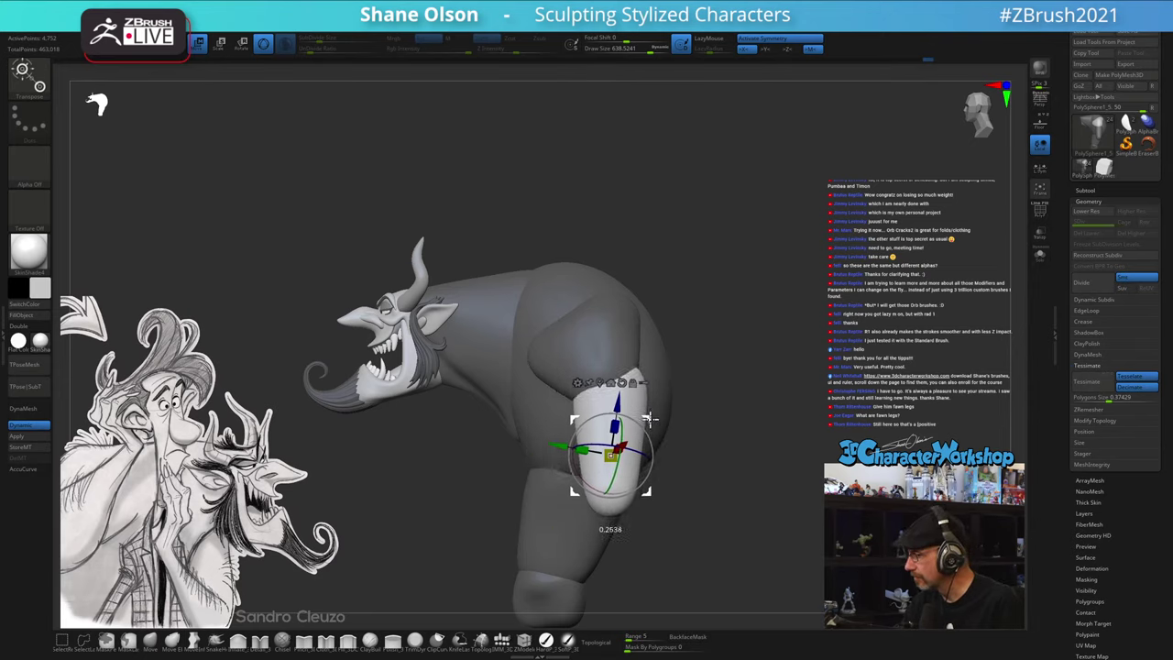
drag(645, 392, 645, 346)
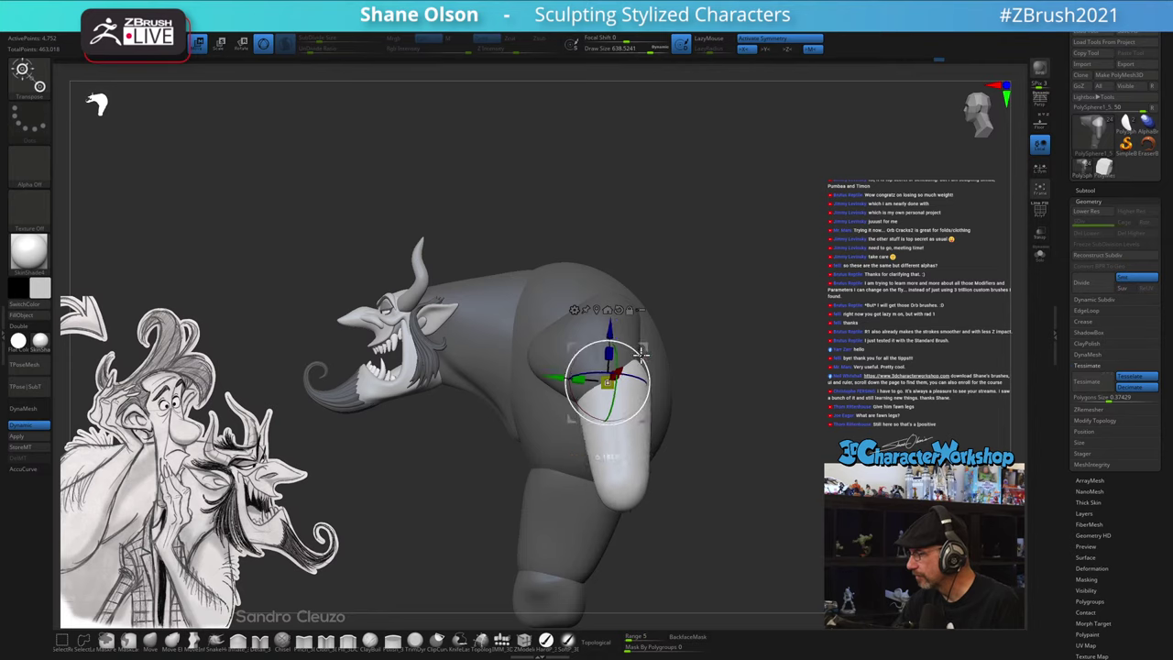
- Isolate the torso and pull its lower sides inward beneath the arms with the Move brush
mouse_move(754, 385)
mouse_down()
mouse_move(694, 437)
mouse_move(735, 393)
mouse_move(769, 398)
mouse_move(730, 437)
mouse_move(760, 450)
mouse_move(770, 491)
mouse_move(680, 471)
mouse_move(679, 511)
mouse_move(688, 498)
mouse_move(659, 474)
mouse_up()
key(q)
key(w)
ctrl+click(638, 434)
key(q)
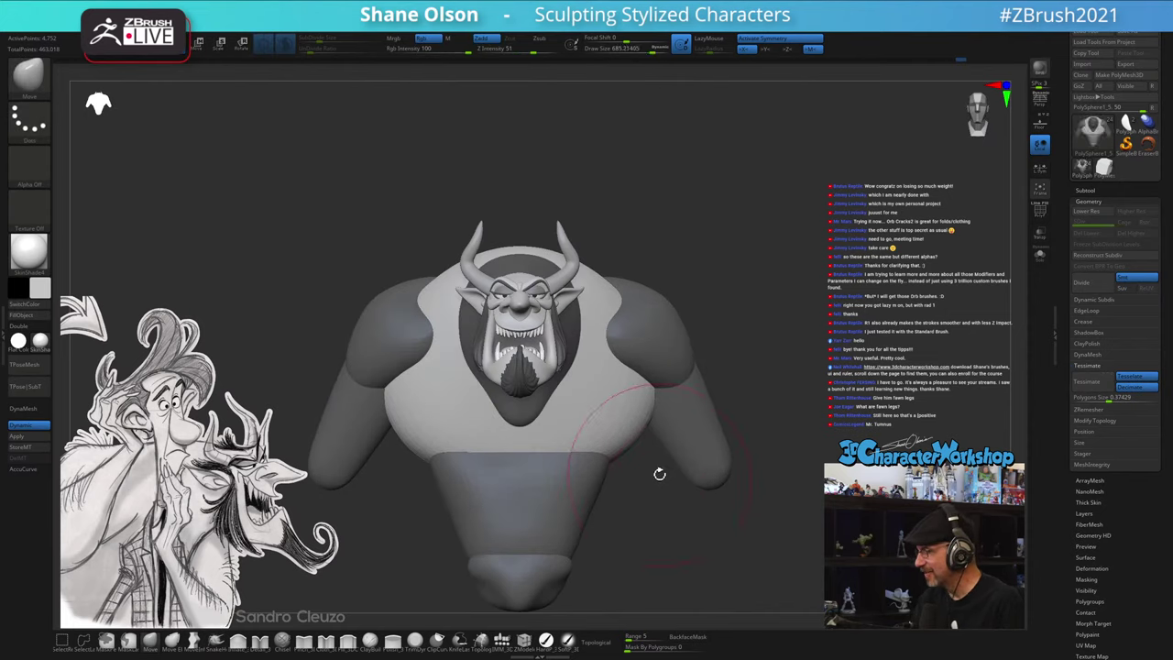
drag(631, 430, 625, 427)
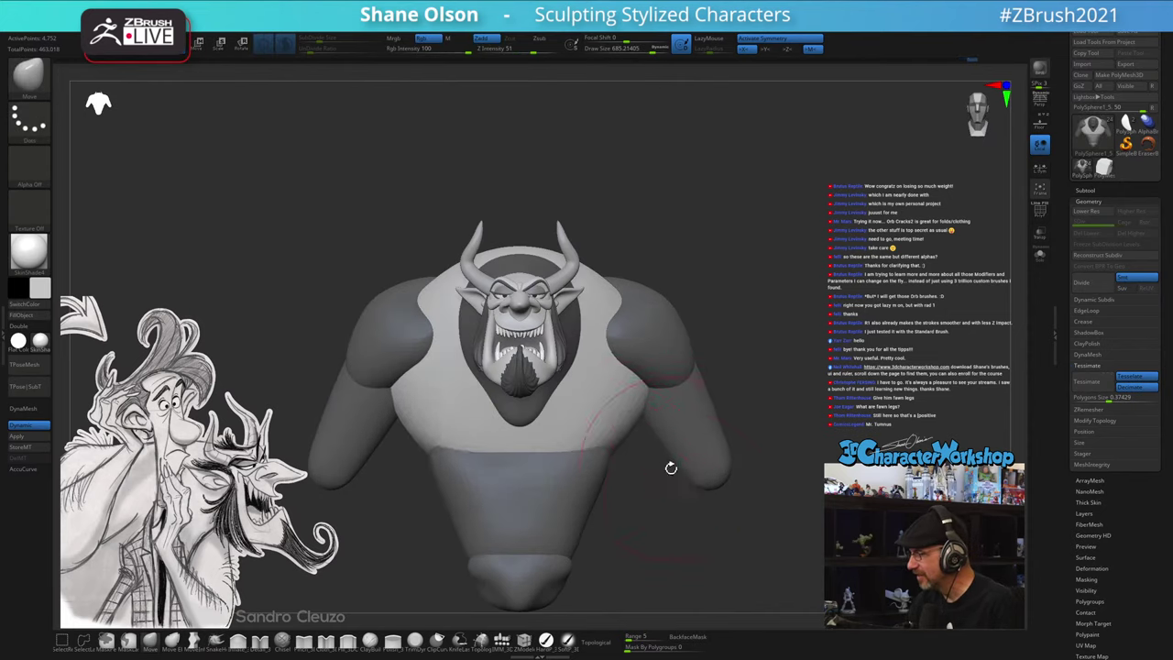
- Clear the mask, enable Topological for the Move brush, and adjust the torso's lower front edge with a smaller brush
mouse_move(669, 469)
mouse_down()
mouse_move(652, 471)
mouse_move(662, 489)
mouse_move(631, 501)
mouse_move(595, 490)
mouse_up()
key(shift+f)
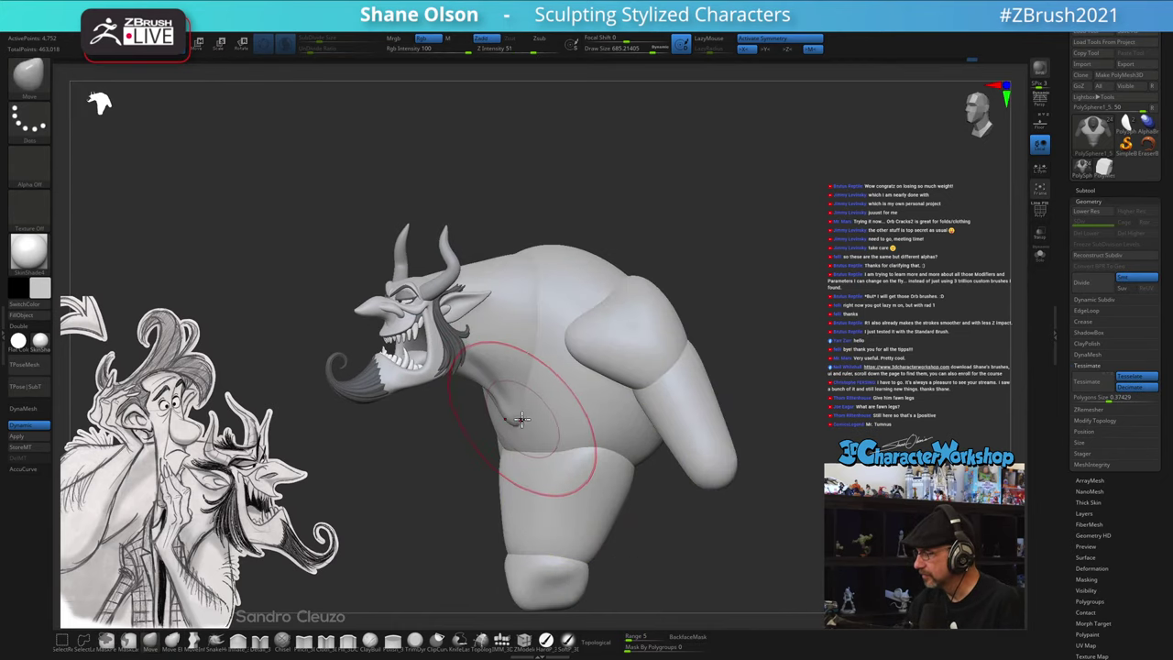
click(597, 641)
key(s)
mouse_move(524, 418)
mouse_down()
mouse_move(516, 413)
mouse_move(604, 409)
mouse_up()
alt+drag(767, 414, 762, 385)
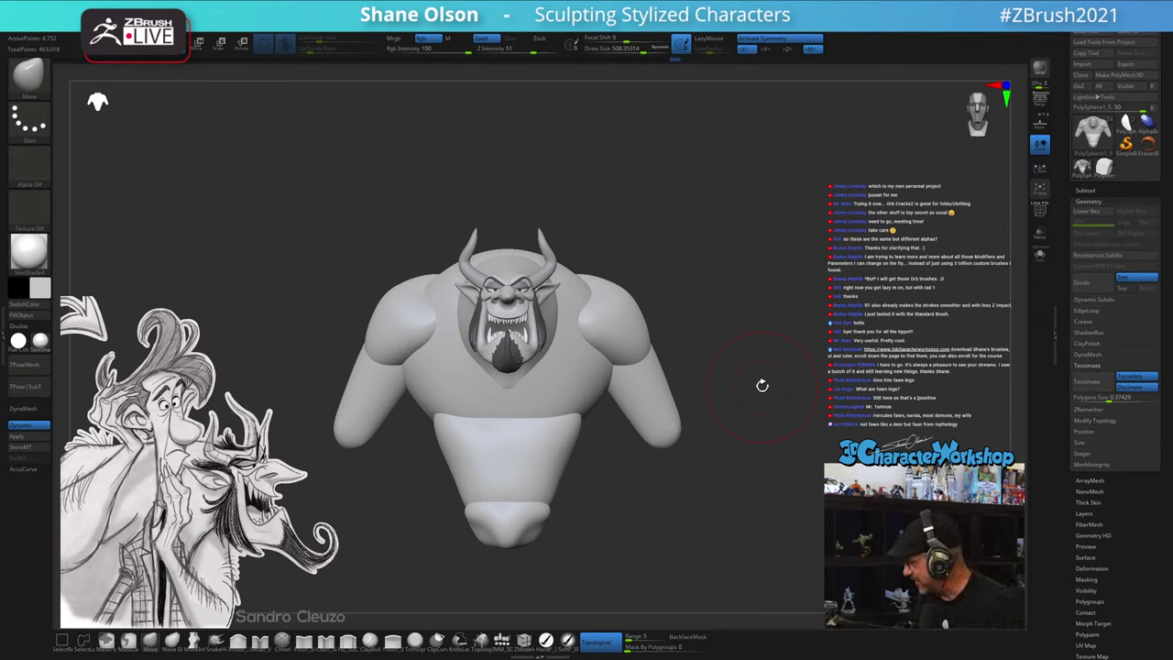
mouse_move(738, 477)
mouse_down()
mouse_move(709, 486)
mouse_move(723, 503)
mouse_up()
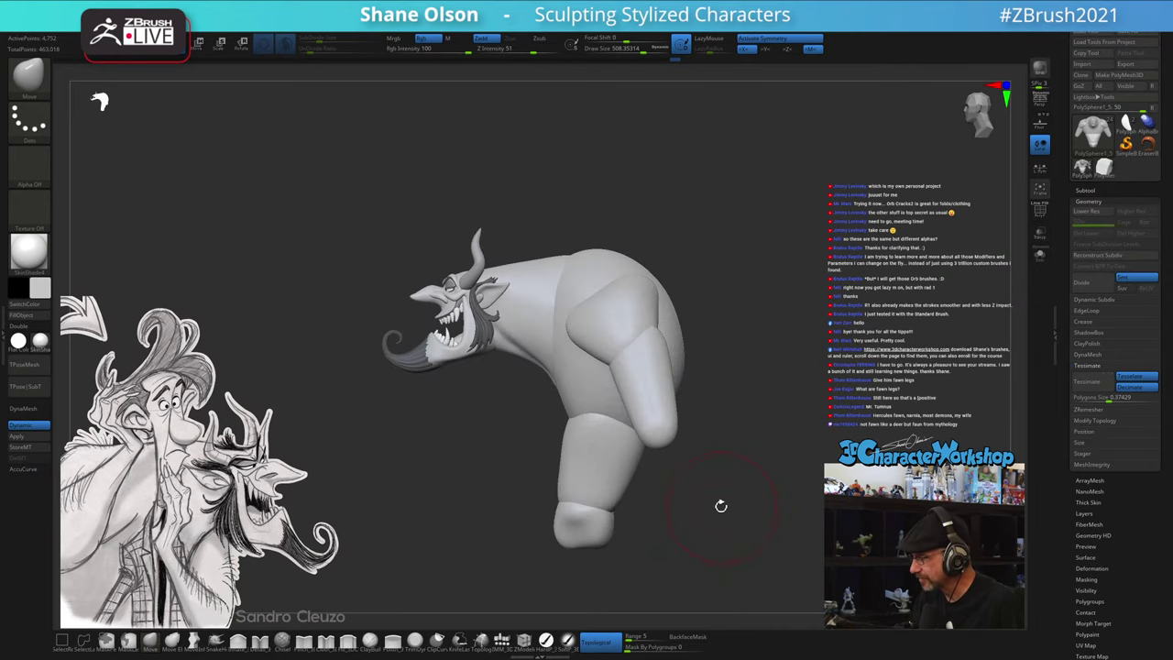
drag(571, 405, 583, 415)
- Push the front of the abdomen inward in side view with a larger topological Move brush
key(s)
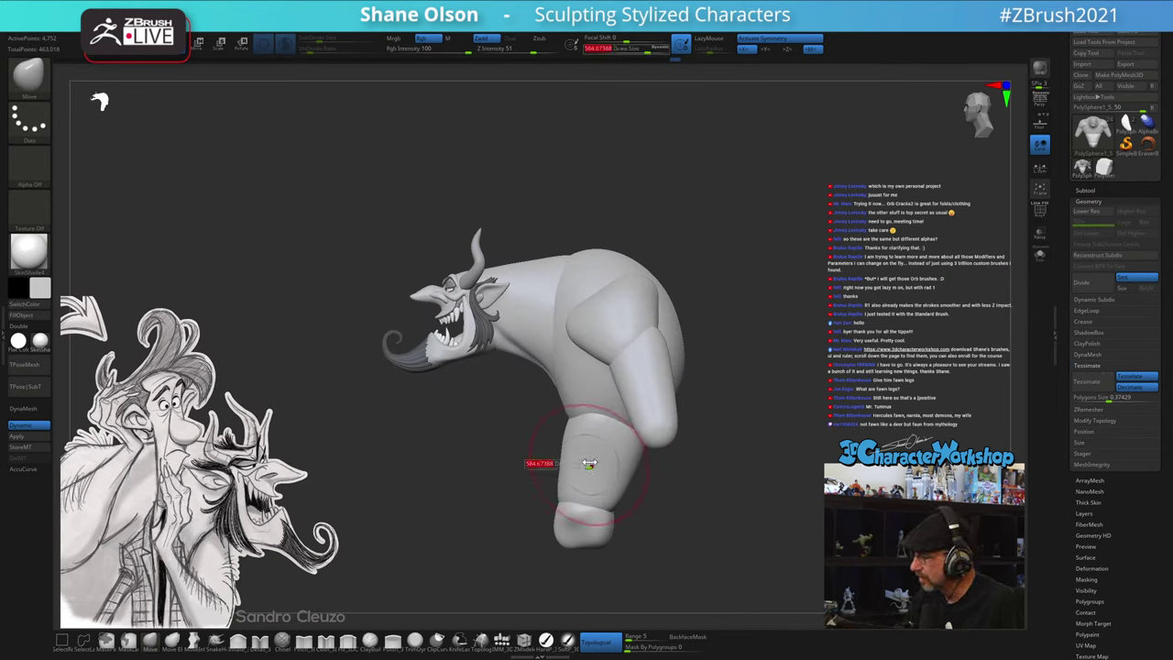
mouse_move(587, 463)
mouse_down()
mouse_move(599, 456)
mouse_move(580, 460)
mouse_up()
key(s)
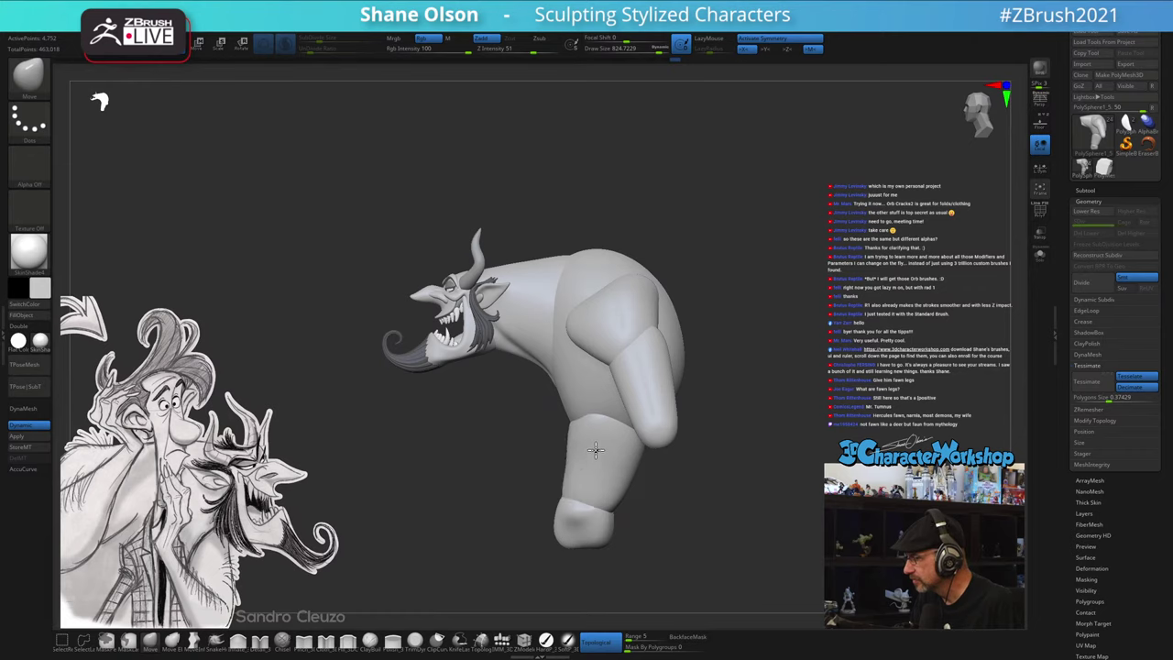
drag(621, 500, 634, 503)
- Isolate the abdomen, disable Topological, and push its lower edge up above the pelvis with the Move brush
key(w)
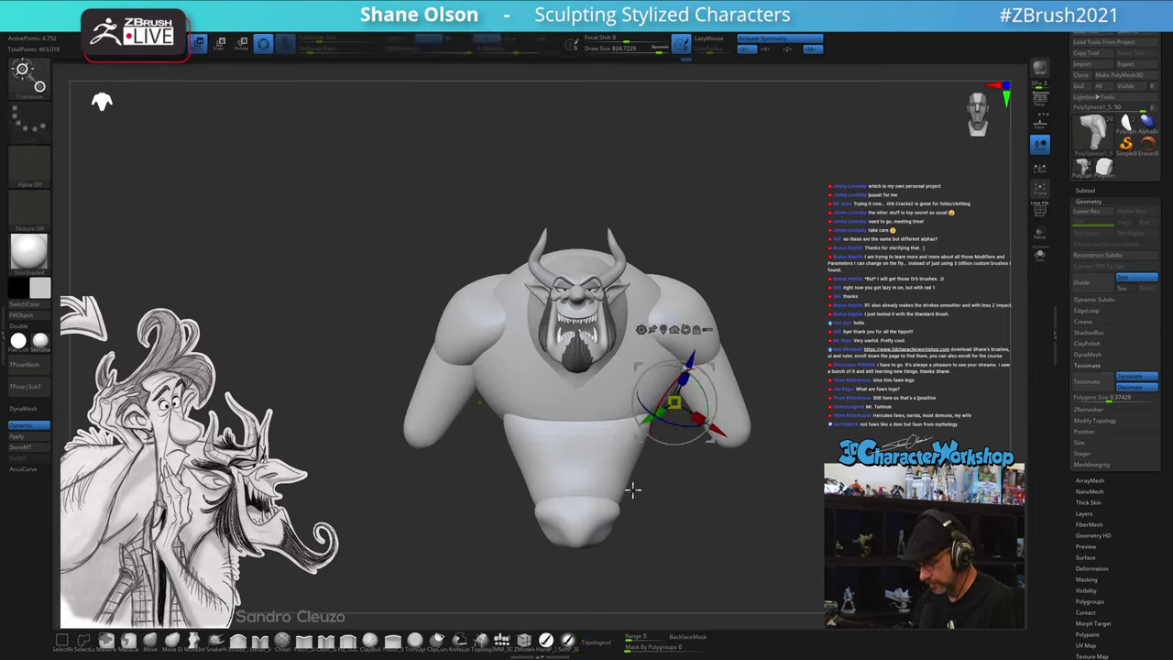
ctrl+click(601, 473)
key(q)
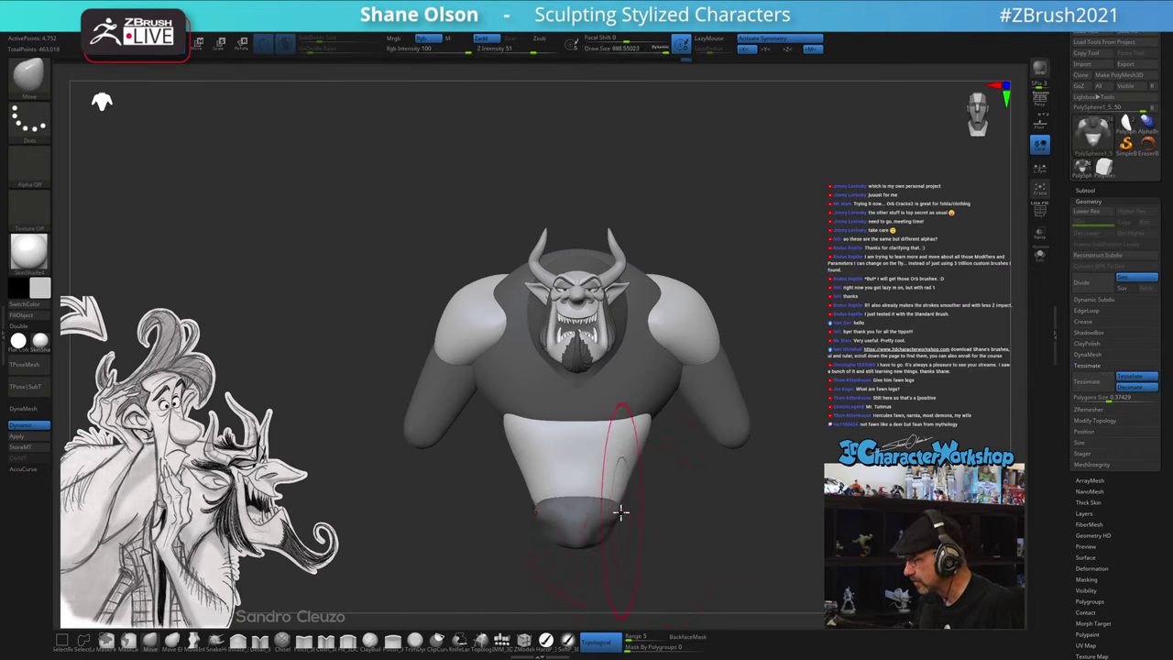
click(601, 642)
mouse_move(606, 503)
mouse_down()
mouse_move(610, 477)
mouse_move(607, 493)
mouse_up()
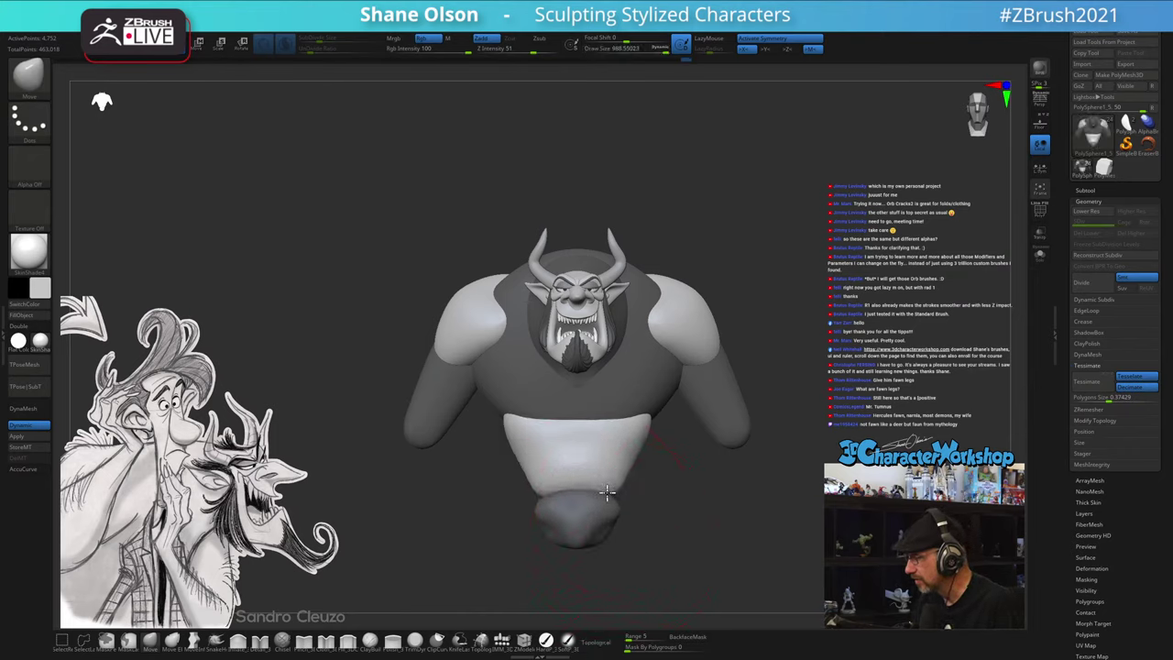
- Isolate the pelvis, reset the gizmo orientation, and rotate the pelvis slightly beneath the abdomen
drag(677, 496, 641, 510)
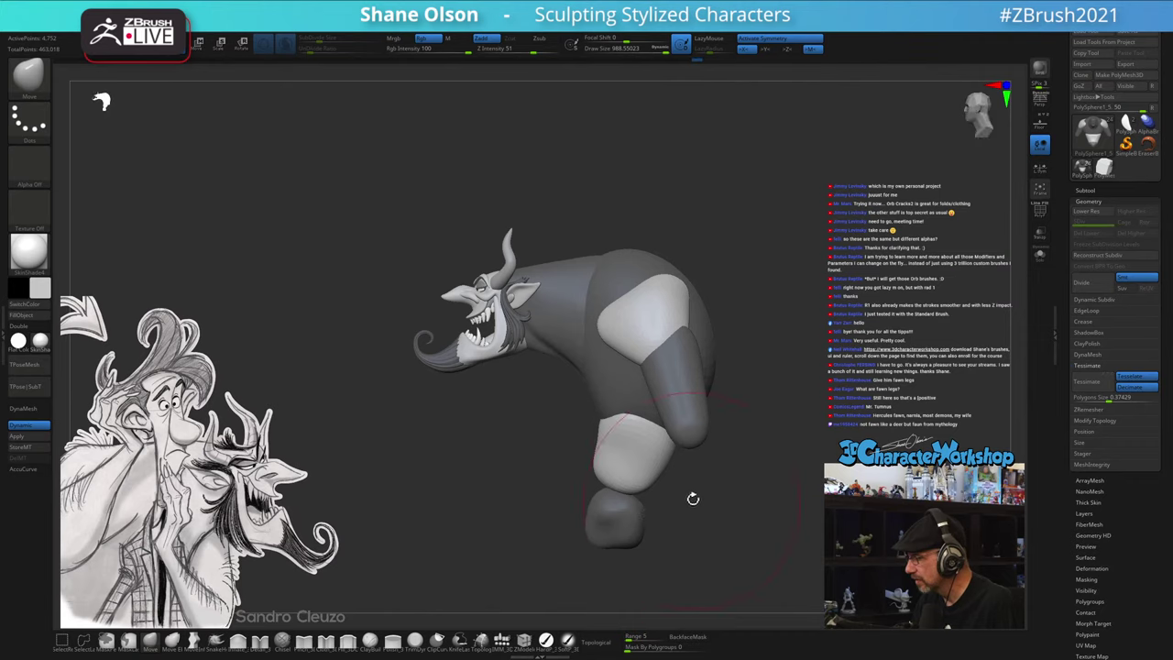
key(w)
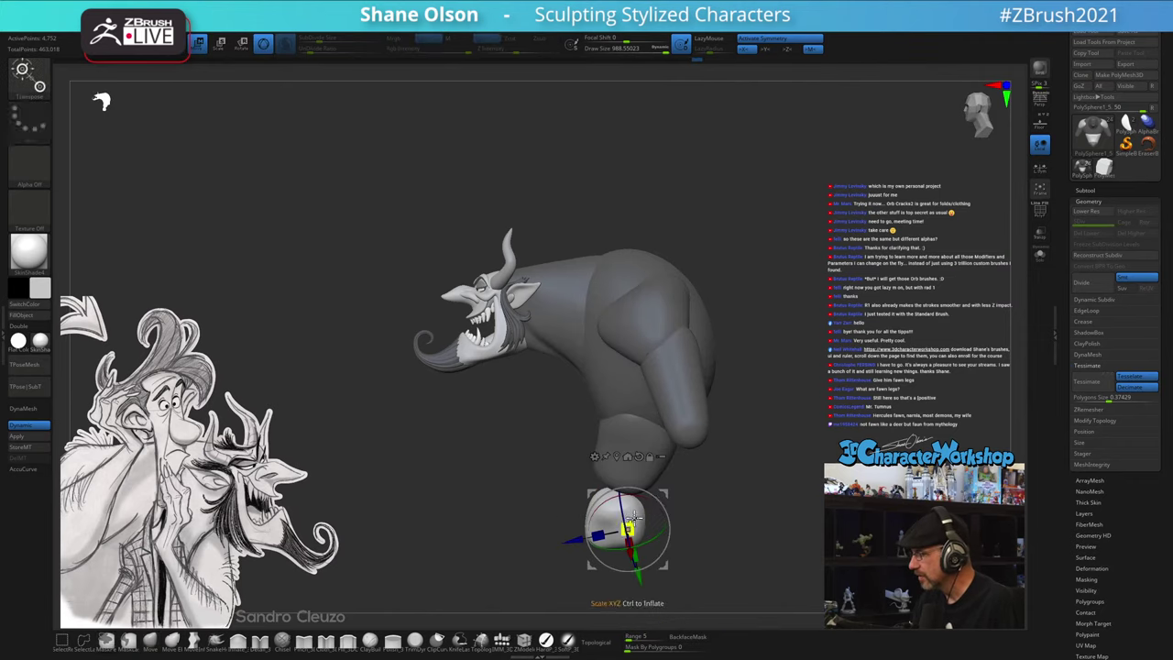
ctrl+click(628, 523)
click(639, 456)
drag(666, 490, 668, 469)
mouse_move(714, 500)
shift+mouse_down()
mouse_move(757, 492)
mouse_move(678, 512)
shift+mouse_up()
- Return to the Move brush at a smaller draw size, clear the mask, and nudge the side of the pelvis
key(q)
key(s)
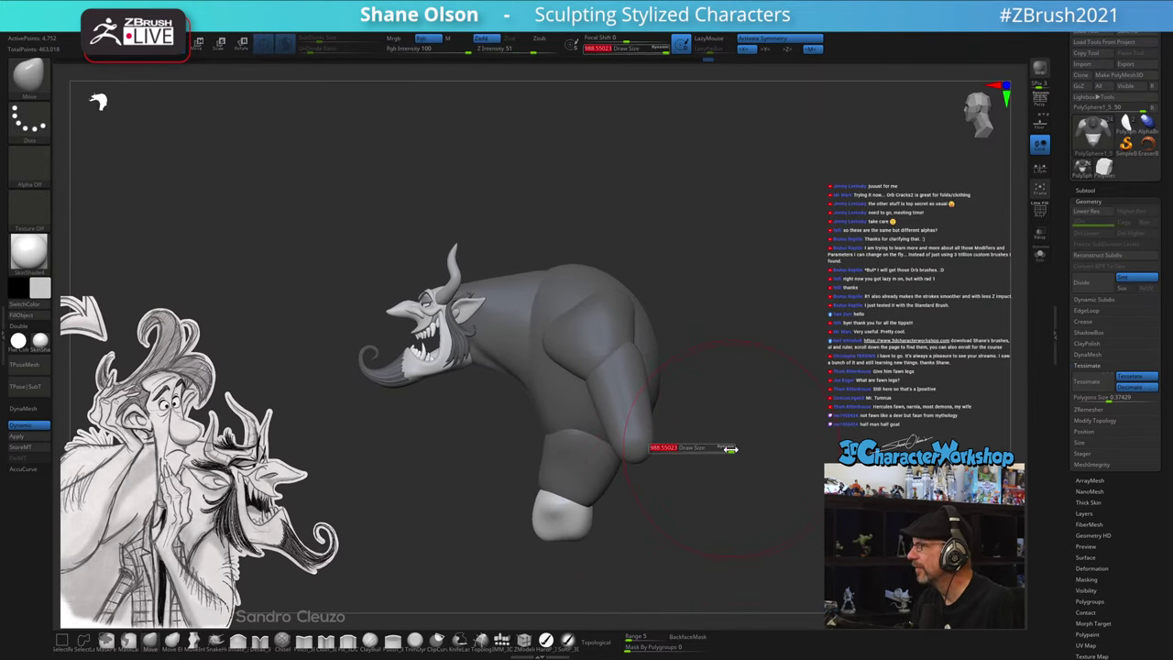
mouse_move(730, 449)
mouse_down()
mouse_move(713, 453)
mouse_move(741, 467)
mouse_move(719, 474)
mouse_up()
key(s)
mouse_move(726, 476)
mouse_down()
mouse_move(761, 482)
mouse_move(745, 499)
mouse_move(733, 486)
mouse_move(716, 494)
mouse_up()
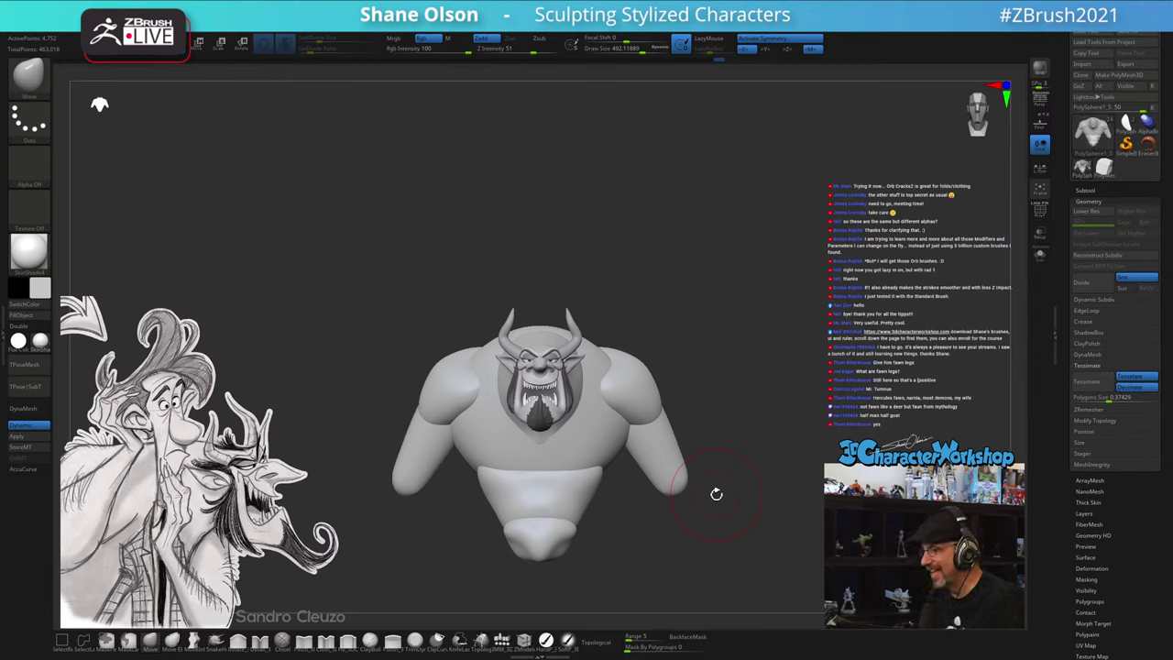
drag(742, 515, 573, 541)
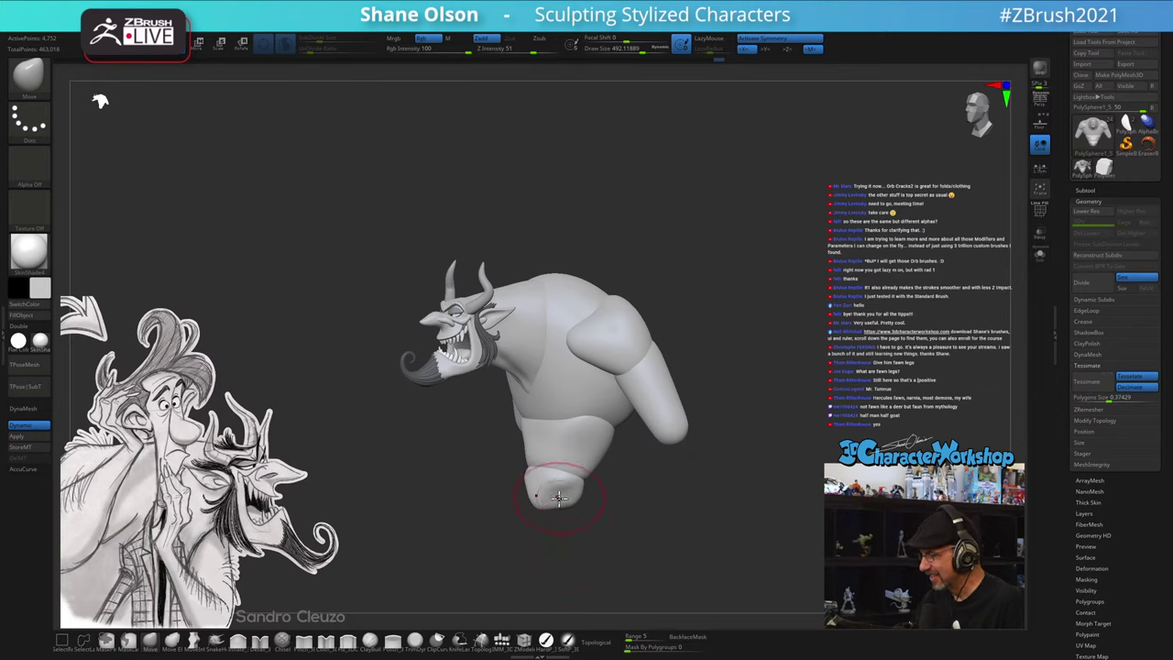
mouse_move(564, 494)
mouse_down()
mouse_move(654, 534)
mouse_move(660, 503)
mouse_move(562, 497)
mouse_up()
- Outline a bent faun-leg silhouette below the pelvis with the SelectLasso brush
click(83, 641)
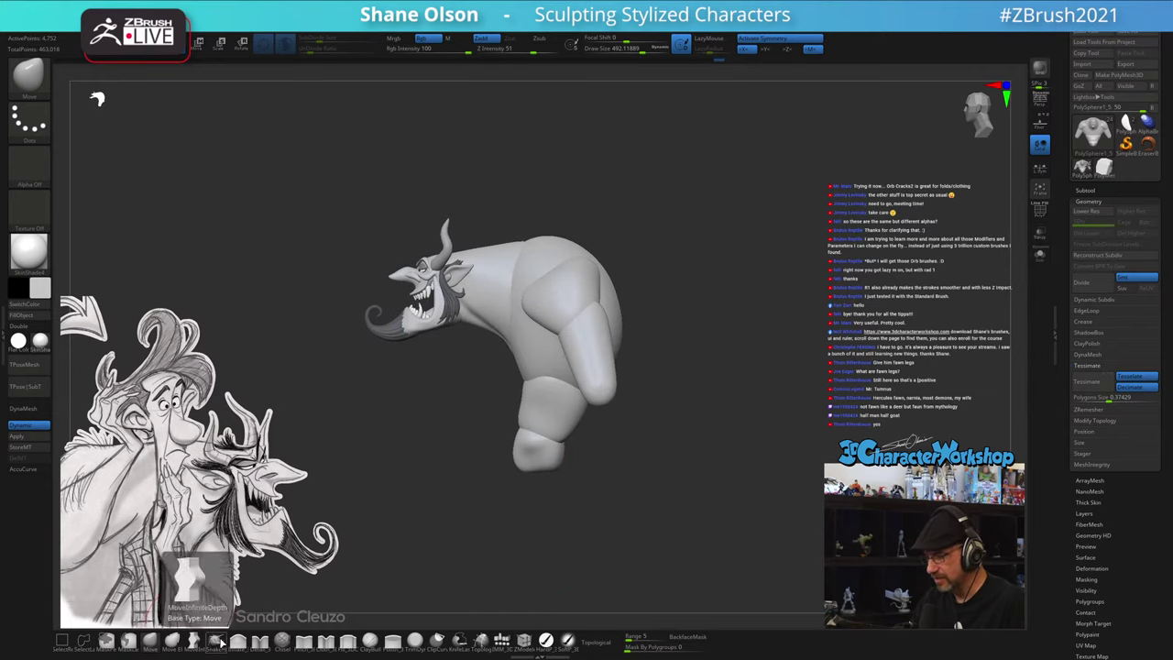
mouse_move(552, 479)
ctrl+shift+mouse_down()
mouse_move(546, 447)
mouse_move(515, 472)
mouse_move(538, 523)
mouse_move(536, 568)
ctrl+shift+mouse_up()
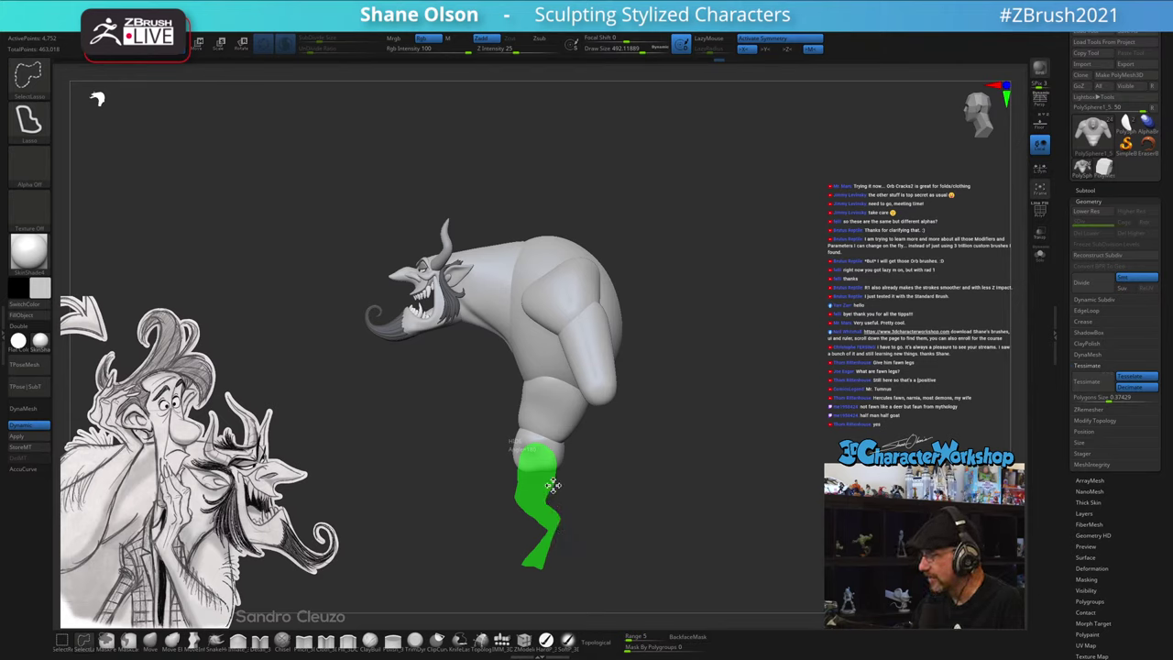
ctrl+shift+drag(551, 483, 557, 480)
- Reshape the side of the pelvis where the leg attaches, using a much smaller Move brush
mouse_move(697, 406)
shift+mouse_down()
mouse_move(751, 399)
mouse_move(730, 413)
mouse_move(733, 455)
mouse_move(690, 479)
mouse_move(694, 492)
shift+mouse_up()
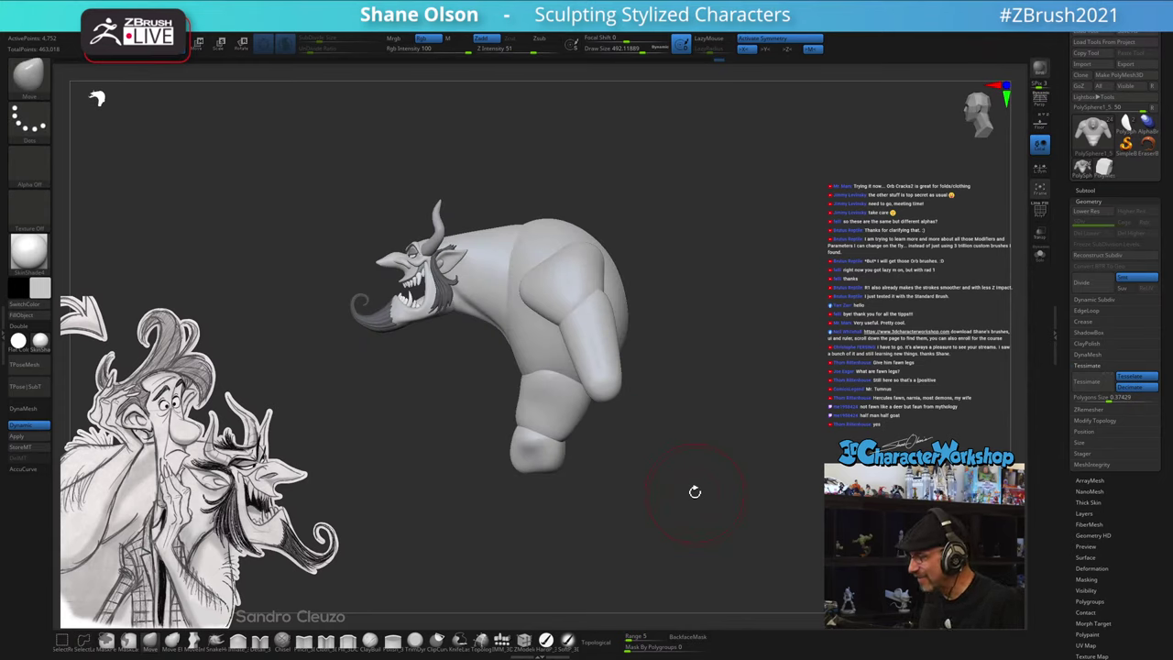
alt+drag(678, 452, 667, 481)
key(s)
drag(667, 481, 619, 475)
key(s)
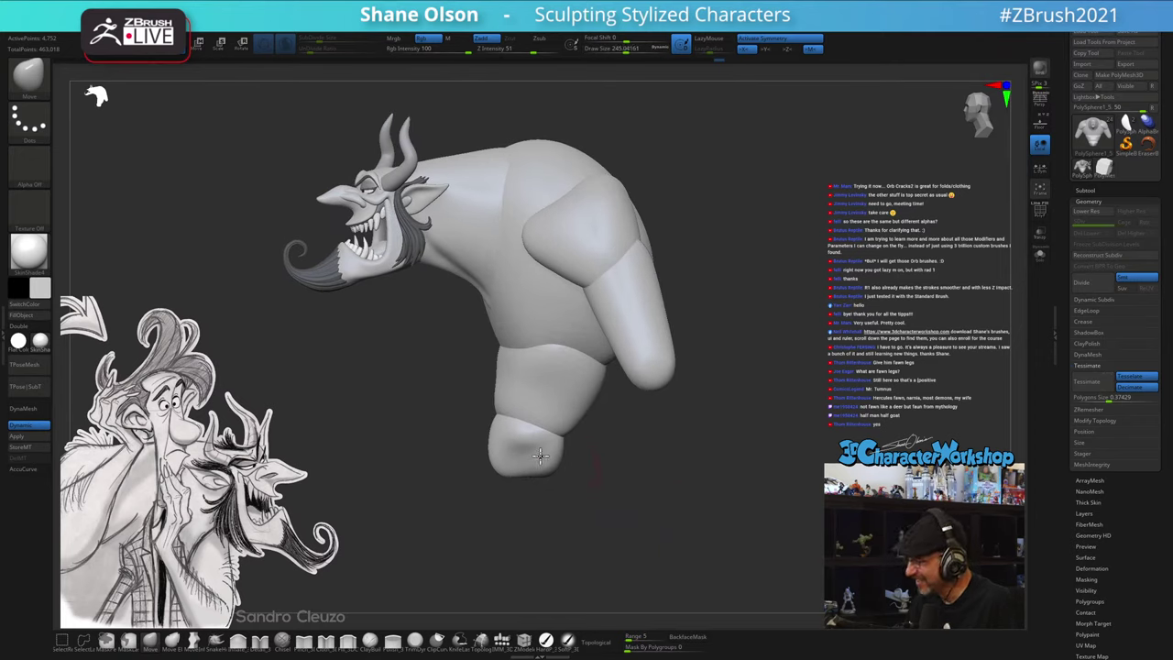
key(s)
drag(540, 456, 532, 455)
mouse_move(614, 481)
shift+mouse_down()
mouse_move(652, 483)
mouse_move(616, 495)
shift+mouse_up()
- Enlarge the Move brush and adjust the side of the torso just below the armpit
key(s)
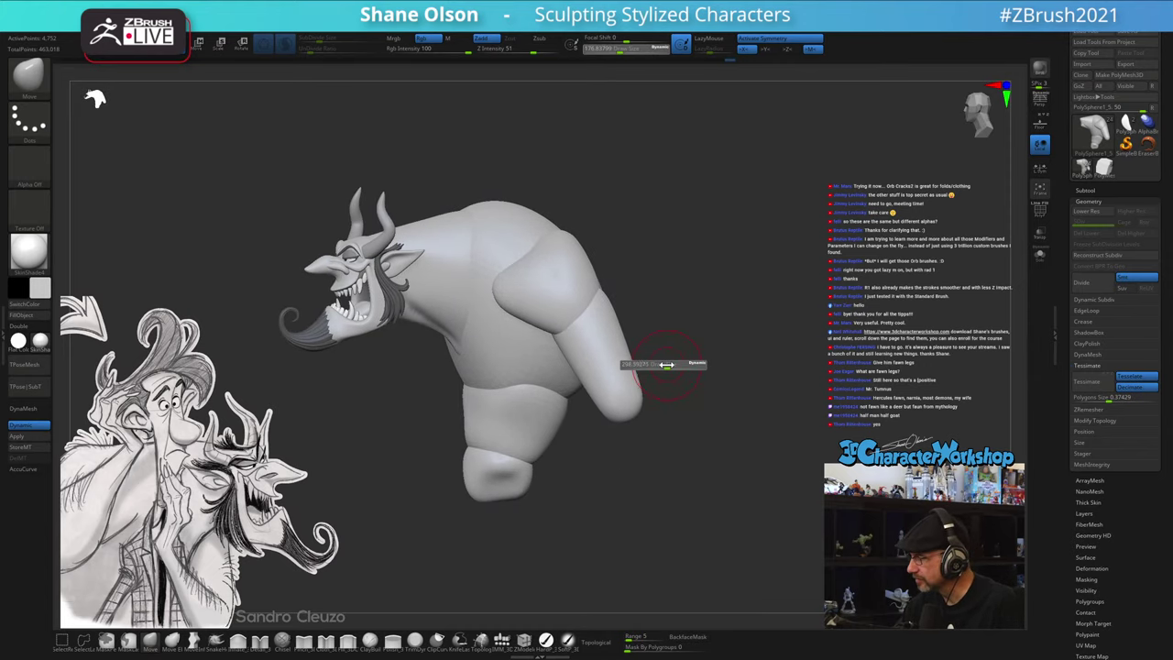
drag(666, 365, 670, 364)
key(s)
drag(572, 354, 576, 355)
drag(569, 365, 564, 359)
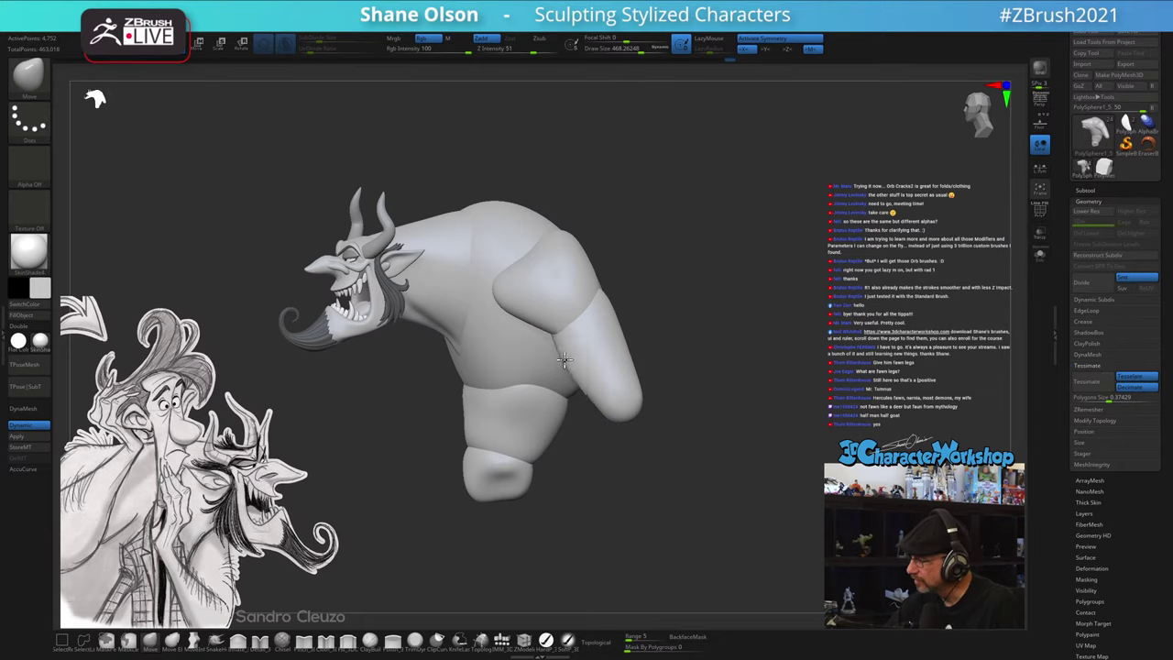
mouse_move(614, 307)
right_down()
mouse_move(615, 321)
mouse_move(659, 348)
mouse_move(672, 343)
mouse_move(665, 358)
mouse_move(706, 359)
mouse_move(756, 384)
mouse_move(782, 340)
mouse_move(774, 353)
right_up()
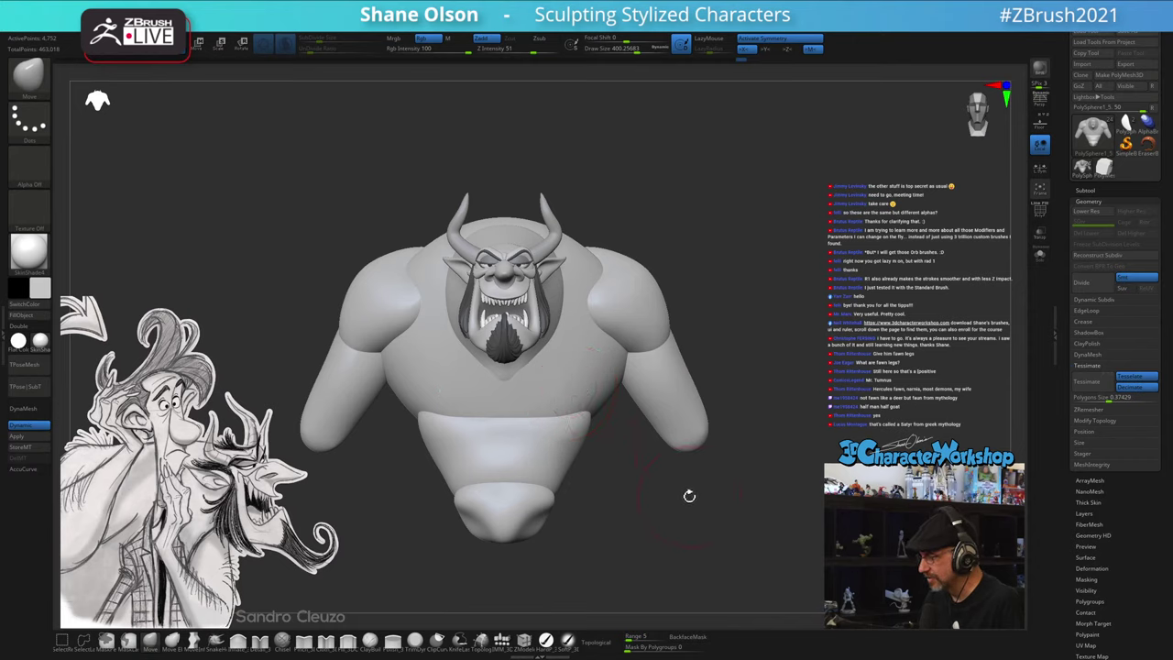
- Insert an Appendage mesh from the insert-mesh brush onto the upper chest beside the beard as a mirrored collarbone
mouse_move(688, 491)
right_down()
mouse_move(599, 479)
mouse_move(659, 498)
mouse_move(606, 310)
right_up()
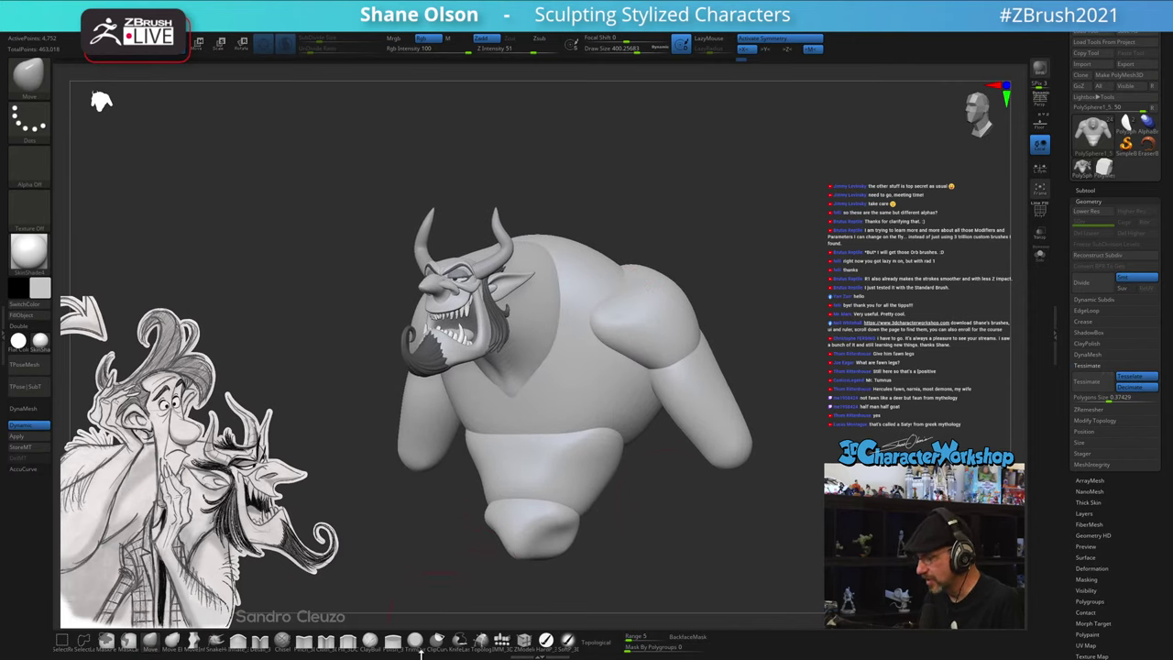
click(502, 641)
click(354, 70)
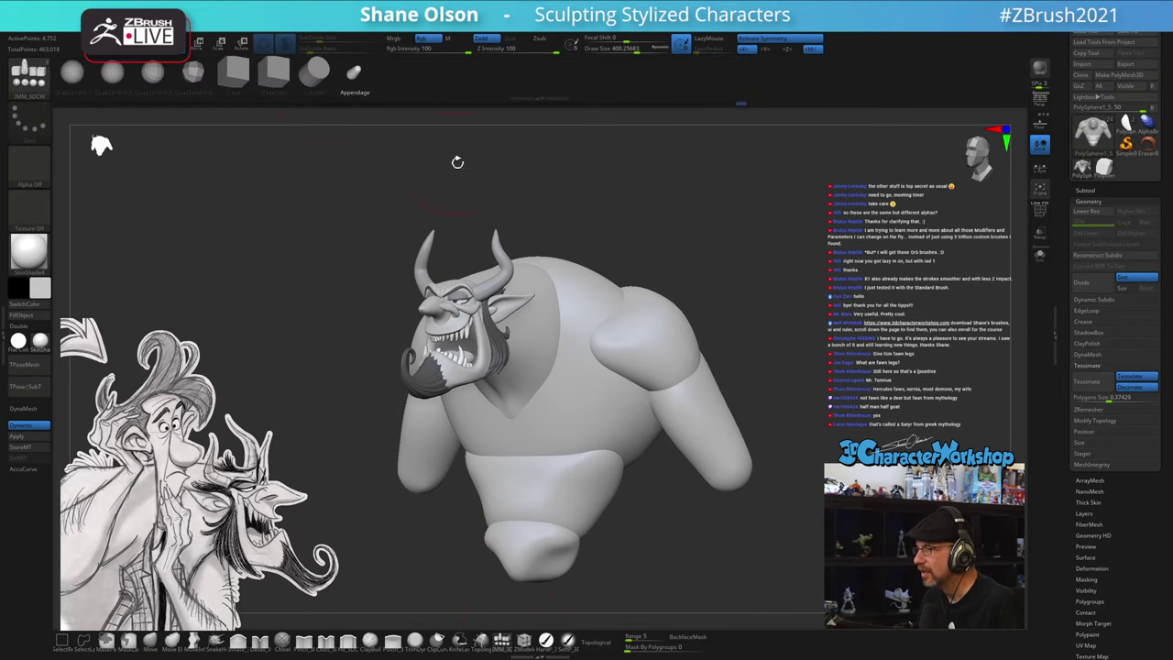
drag(534, 400, 539, 456)
- Rotate the inserted collarbone form with the gizmo so it runs from the chest toward the shoulder
key(w)
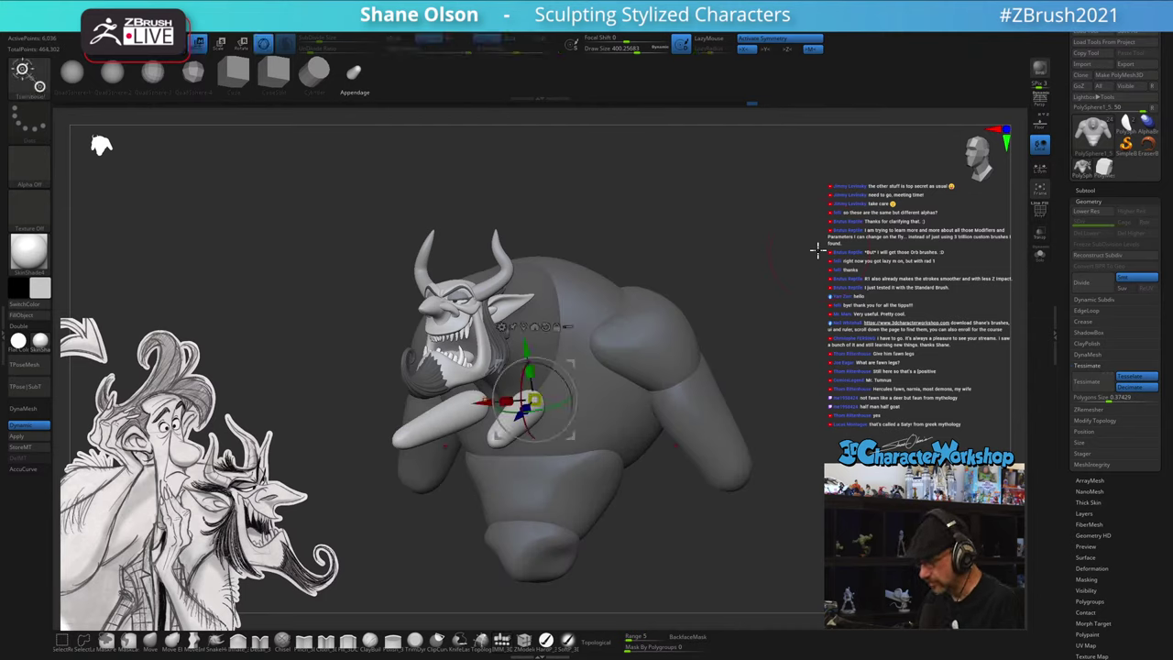
drag(545, 409, 561, 379)
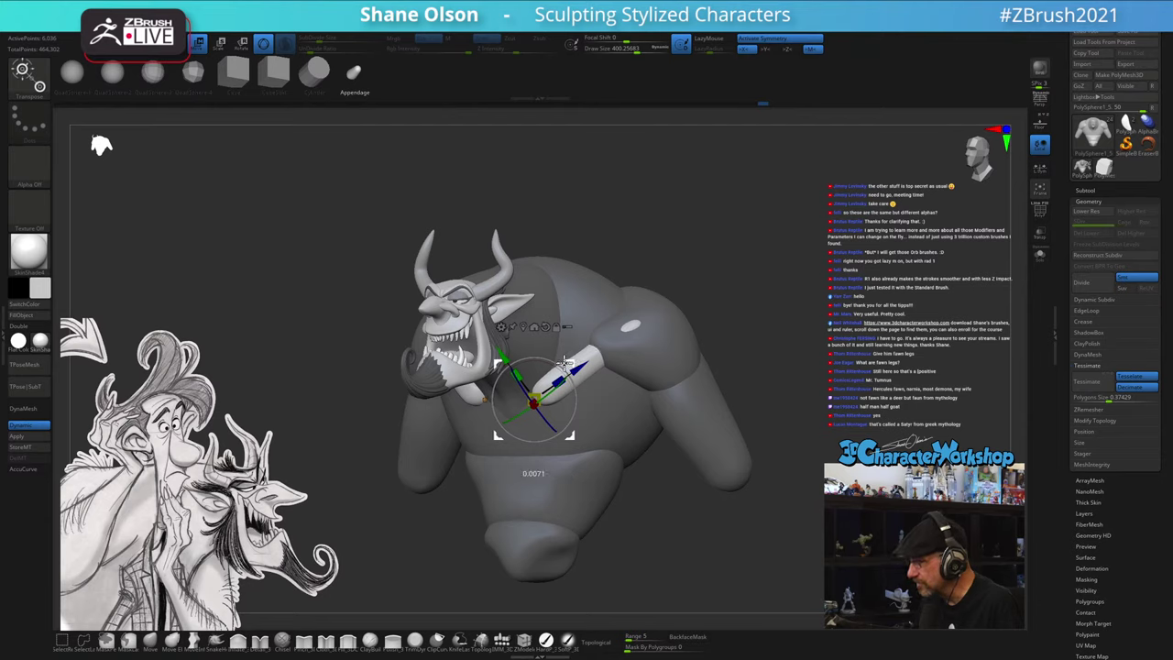
mouse_move(713, 282)
mouse_down()
mouse_move(757, 278)
mouse_move(701, 277)
mouse_move(757, 290)
mouse_up()
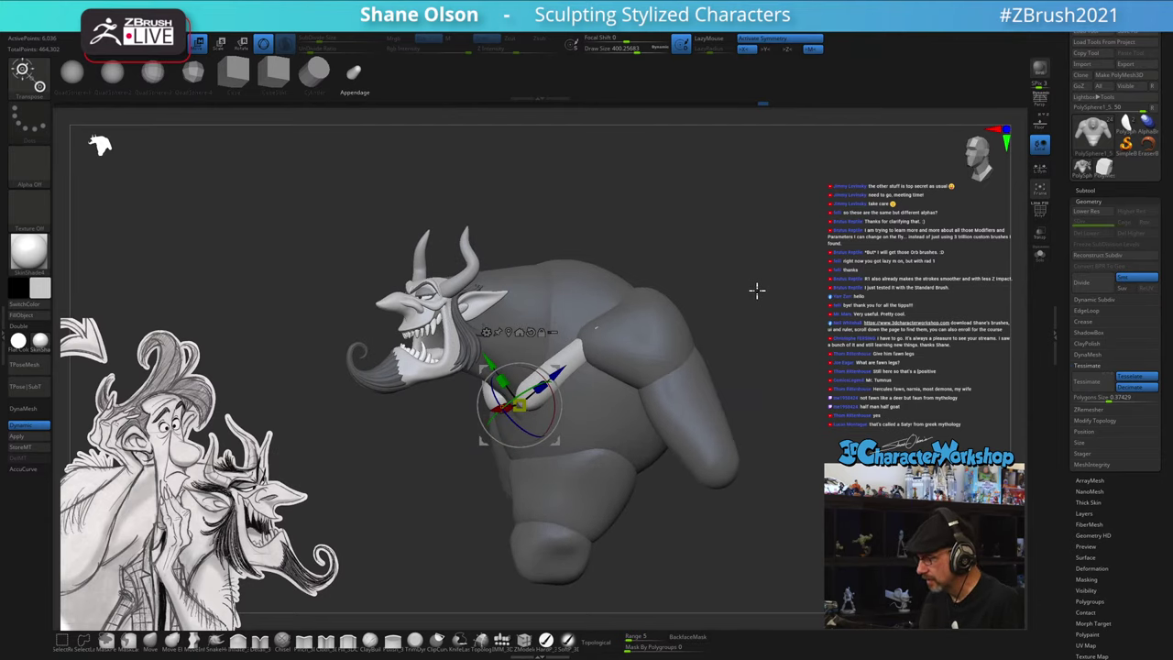
key(q)
alt+right_drag(547, 424, 551, 463)
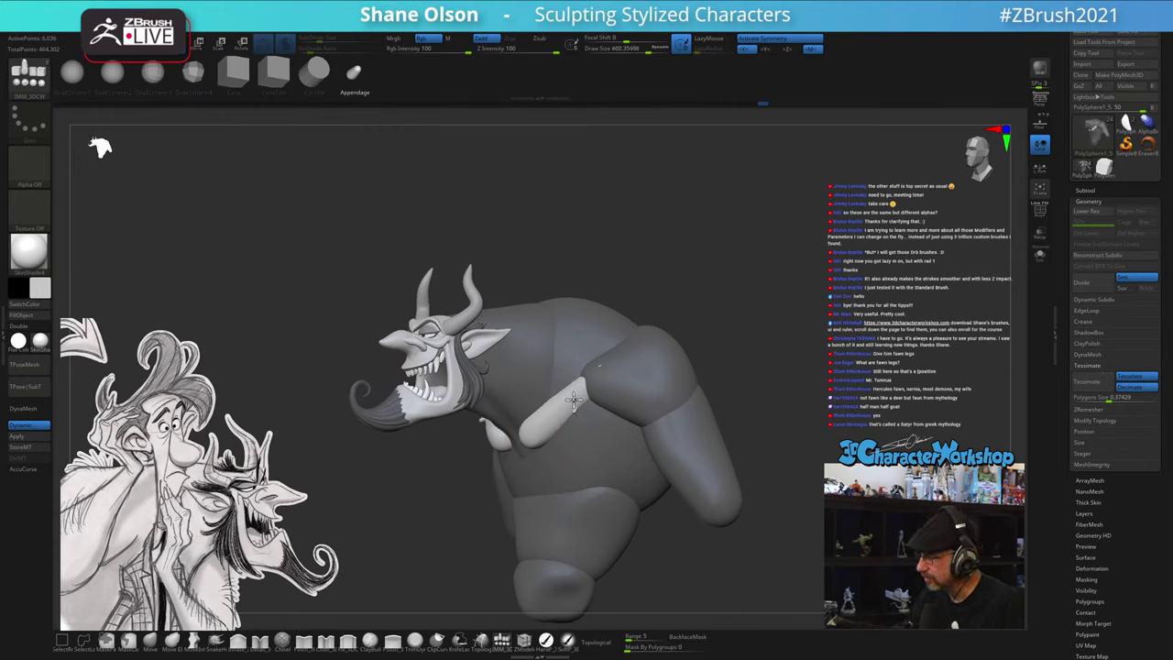
drag(573, 400, 591, 387)
key(ctrl+z)
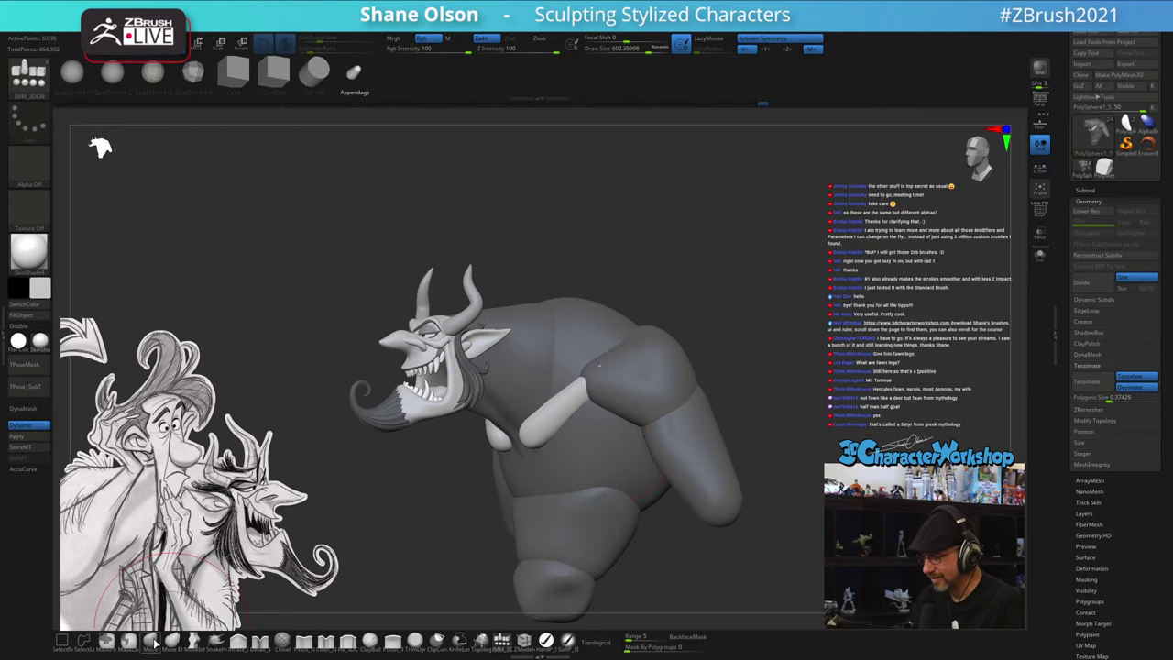
- Lengthen the collarbone toward the shoulder with the Move brush
click(151, 640)
drag(547, 422, 665, 337)
right_drag(665, 337, 641, 413)
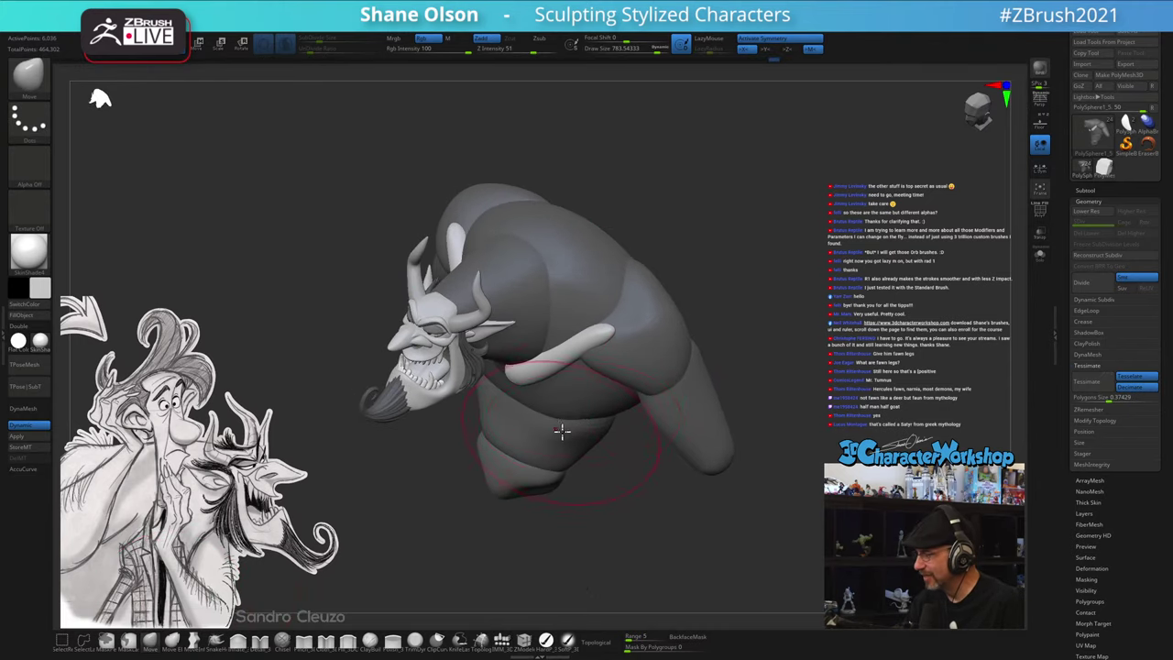
alt+right_drag(560, 429, 620, 437)
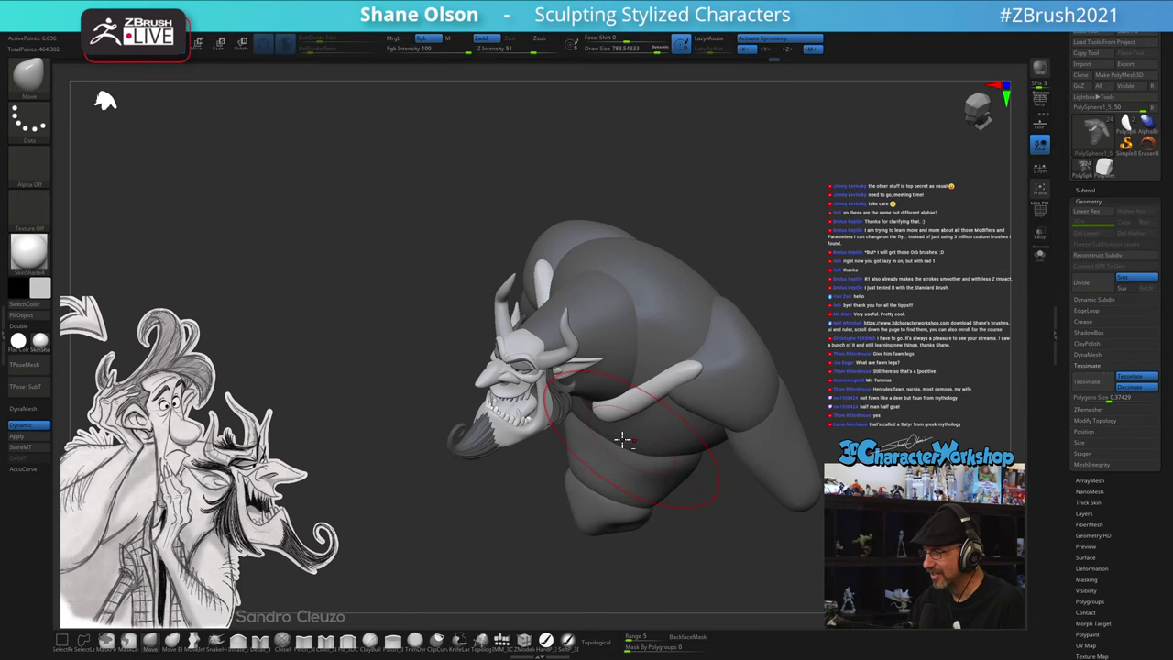
- Enable AccuCurve and pull the collarbone's outer end into a thinner tip over the shoulder with a smaller Move brush
click(30, 426)
click(26, 468)
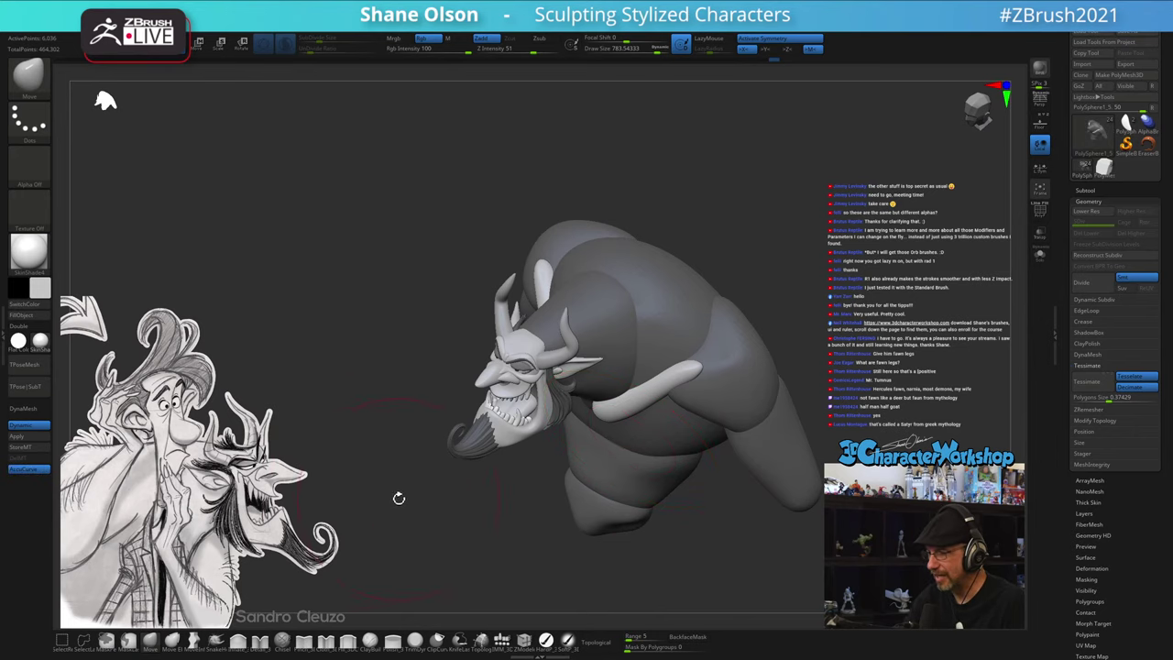
key(s)
drag(703, 368, 730, 339)
key(s)
drag(682, 383, 675, 372)
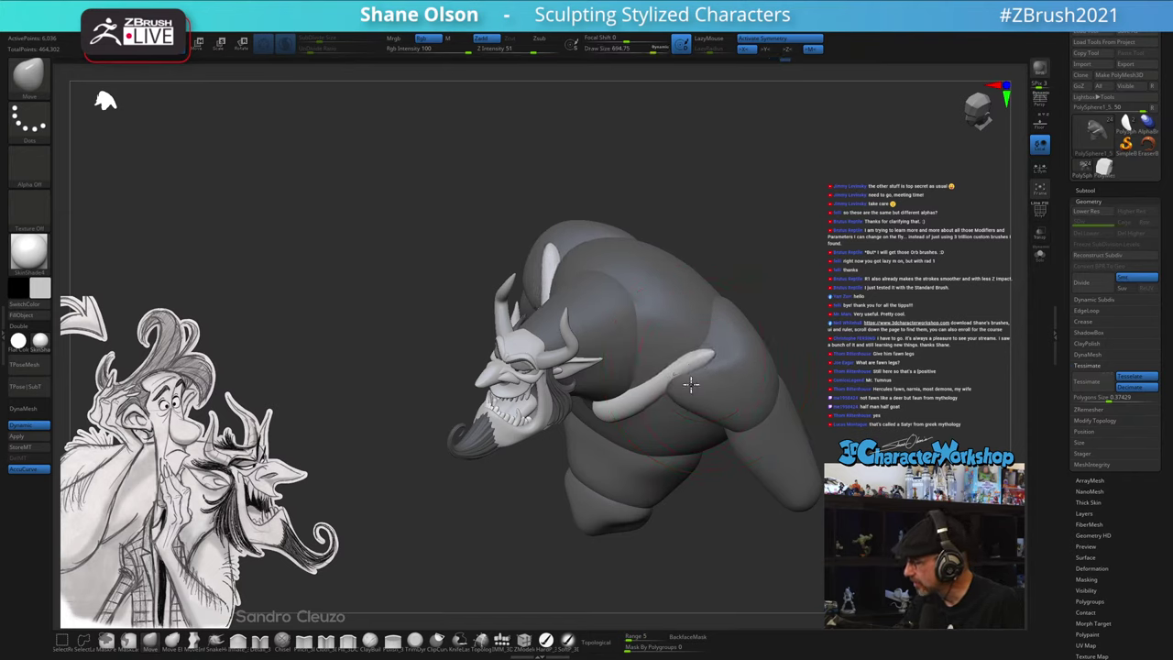
- Pull the collarbone's inner end toward the centre of the chest, shaping it from below
right_drag(676, 380, 683, 330)
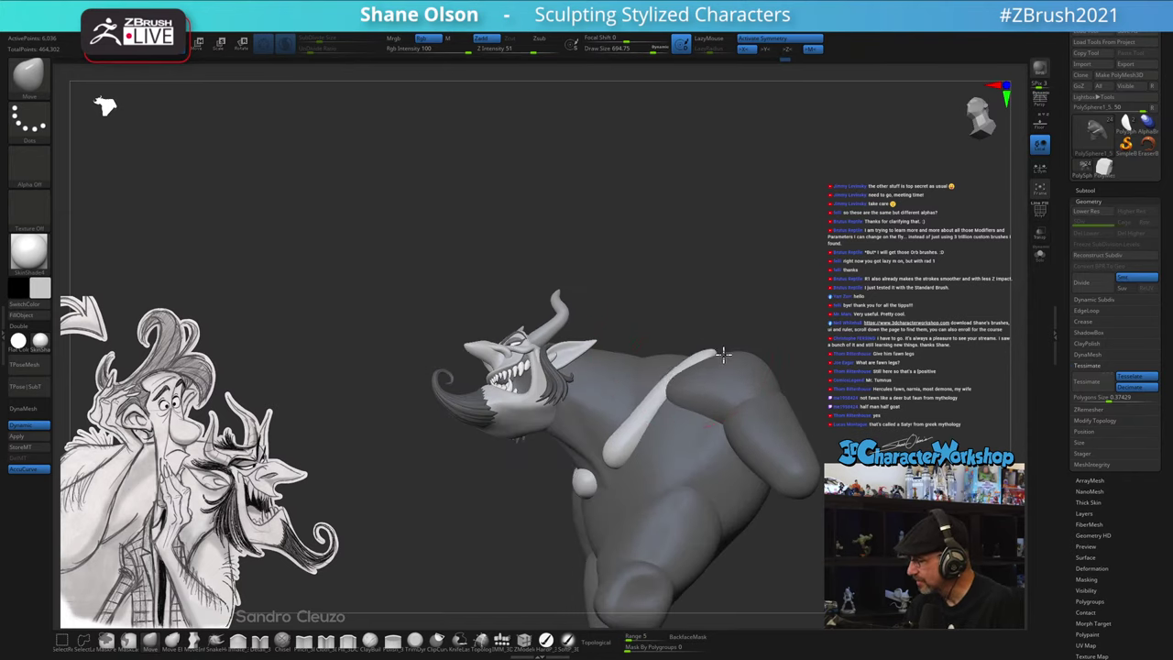
right_drag(652, 414, 632, 430)
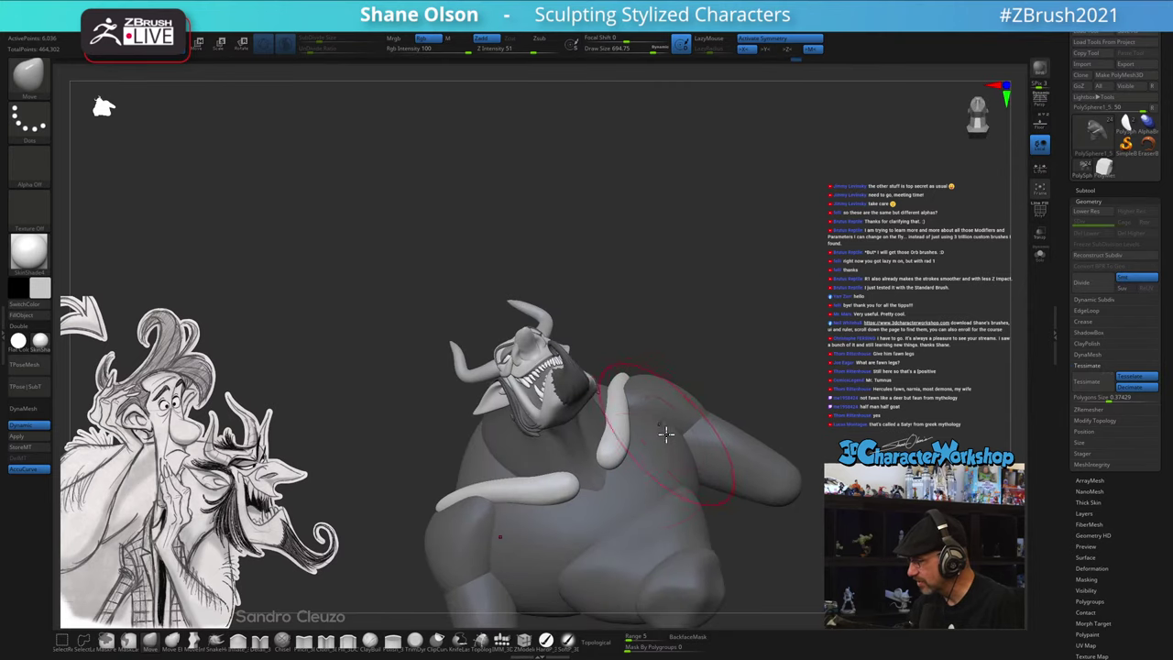
drag(603, 477, 590, 495)
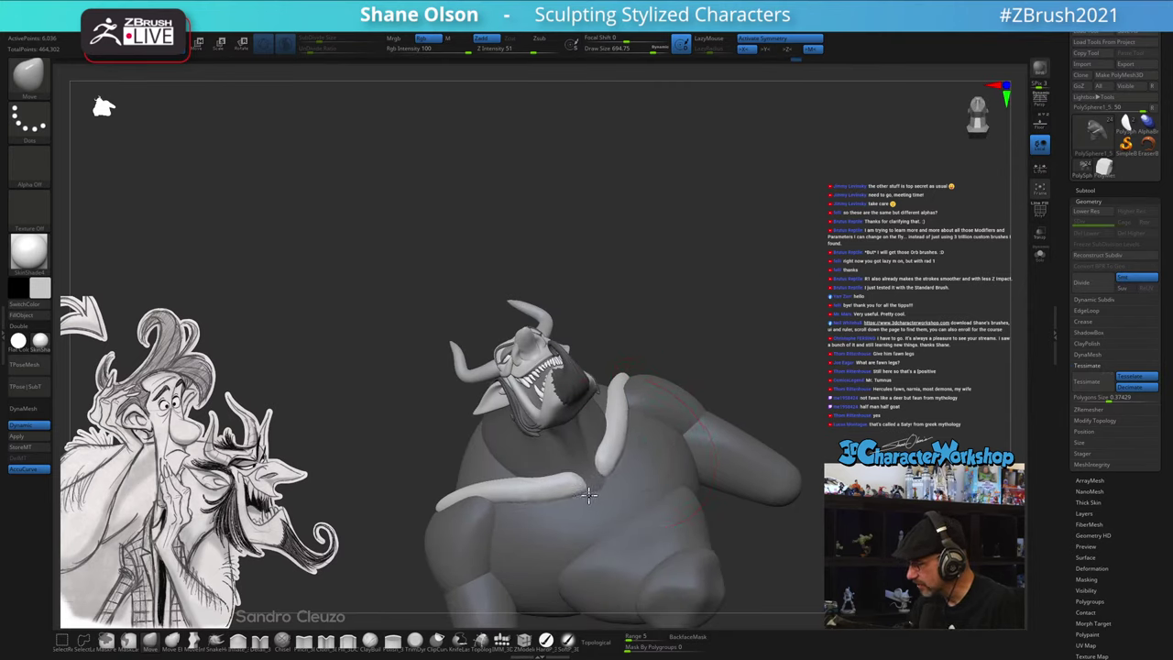
right_drag(587, 496, 608, 455)
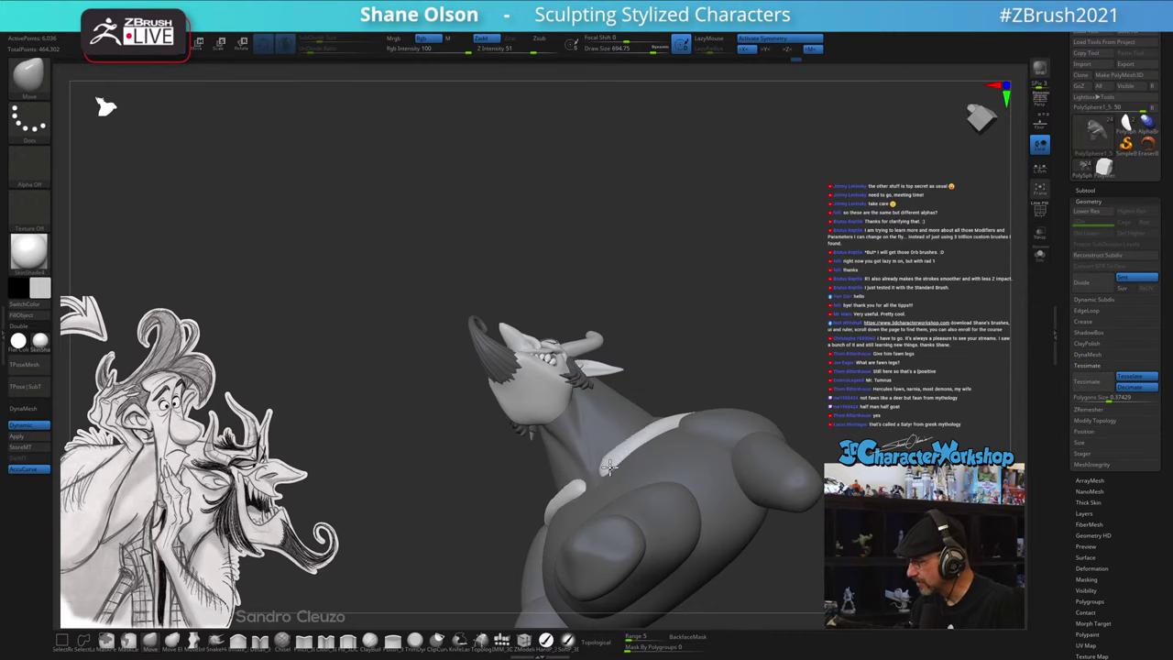
mouse_move(694, 429)
right_down()
mouse_move(698, 489)
mouse_move(686, 471)
mouse_move(699, 471)
mouse_move(670, 451)
right_up()
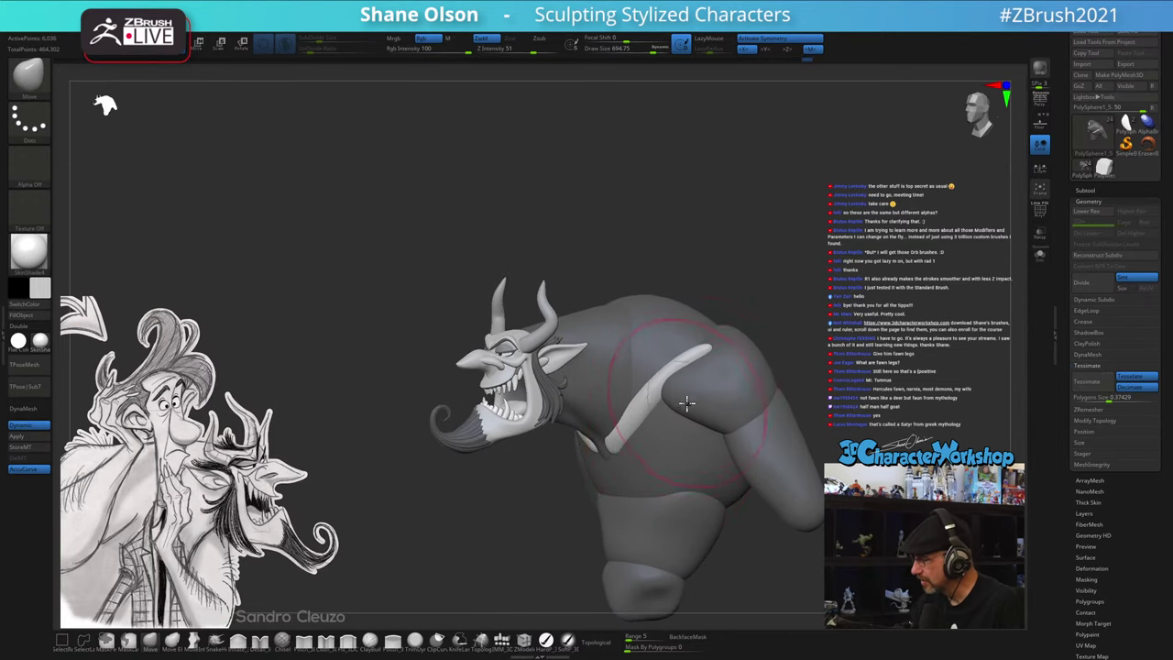
- Bend the middle and lower part of the collarbone to follow the chest using a larger Move brush
mouse_move(686, 403)
right_down()
mouse_move(646, 416)
mouse_move(632, 440)
mouse_move(666, 478)
right_up()
drag(631, 467, 642, 447)
drag(652, 408, 642, 408)
right_drag(652, 403, 644, 364)
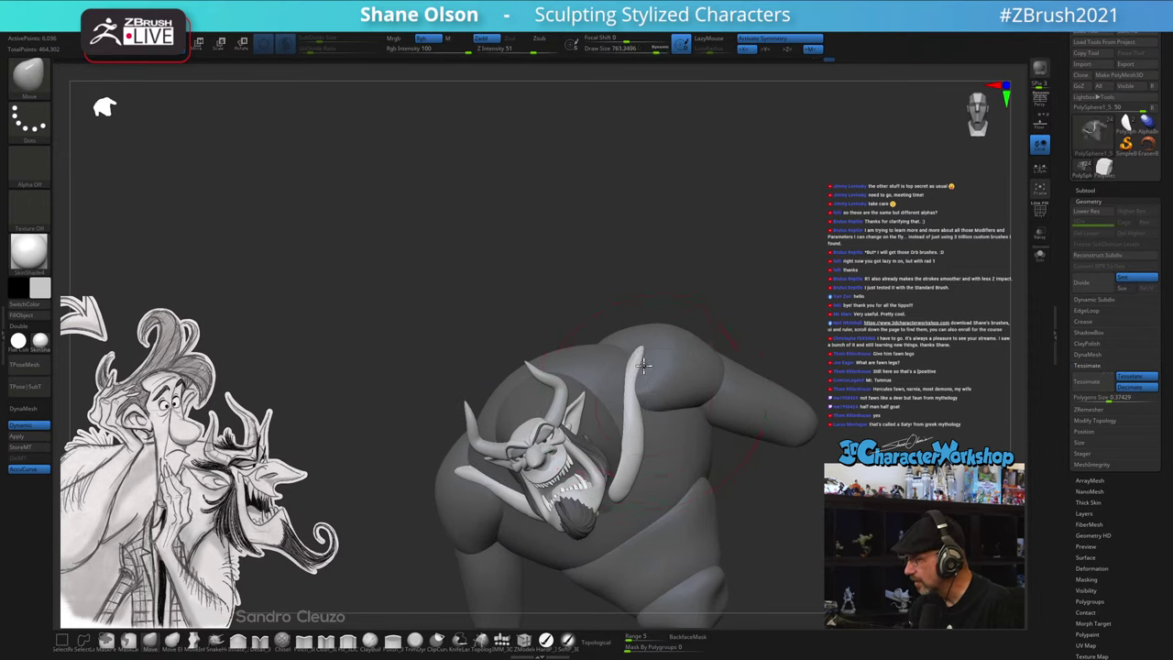
- Adjust the collarbone's outer tip and inner half into a smoother curve between neck and shoulder
drag(651, 348, 657, 350)
right_drag(645, 456, 632, 417)
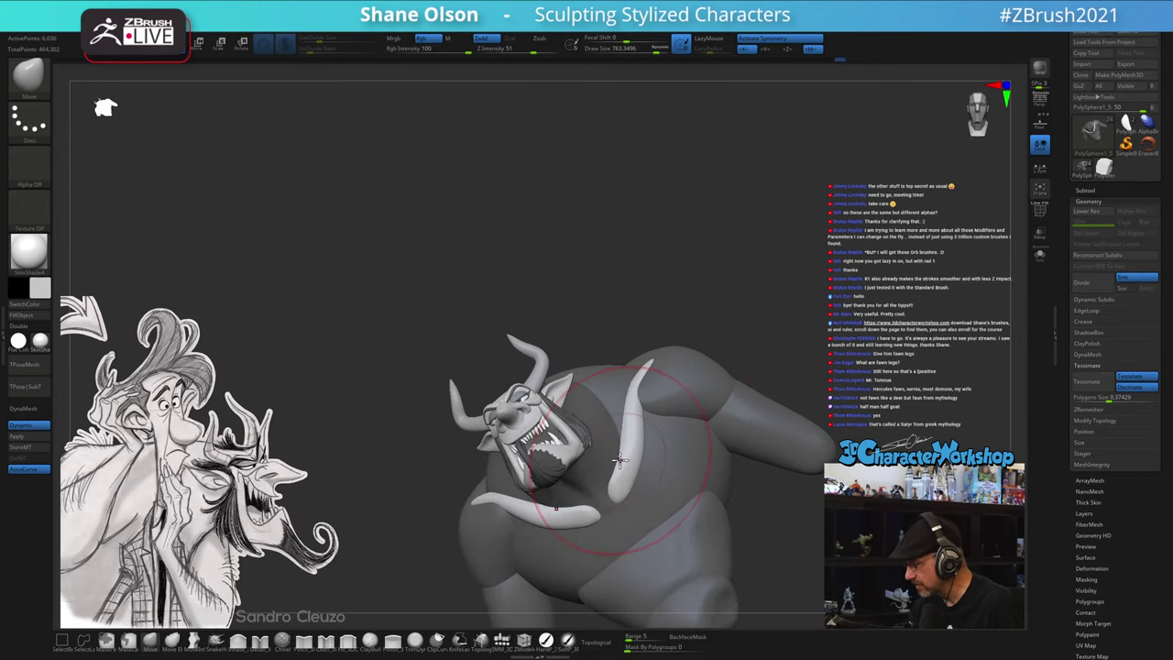
drag(637, 455, 625, 458)
right_drag(671, 473, 627, 482)
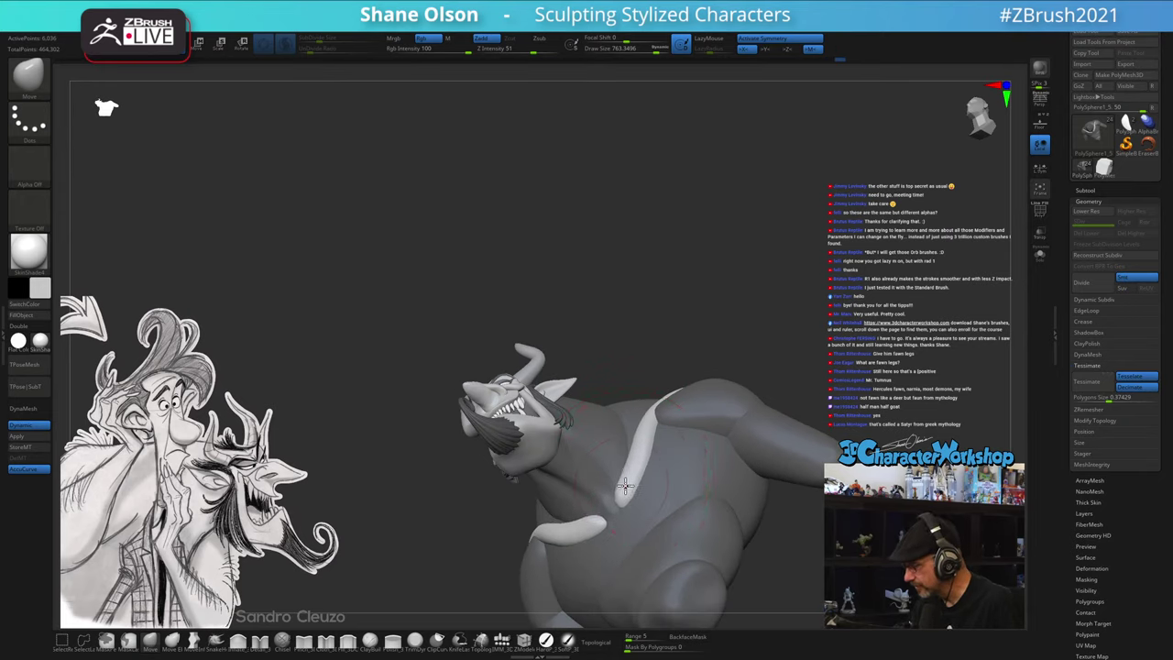
mouse_move(694, 437)
right_down()
mouse_move(699, 471)
mouse_move(693, 458)
mouse_move(662, 466)
mouse_move(639, 422)
right_up()
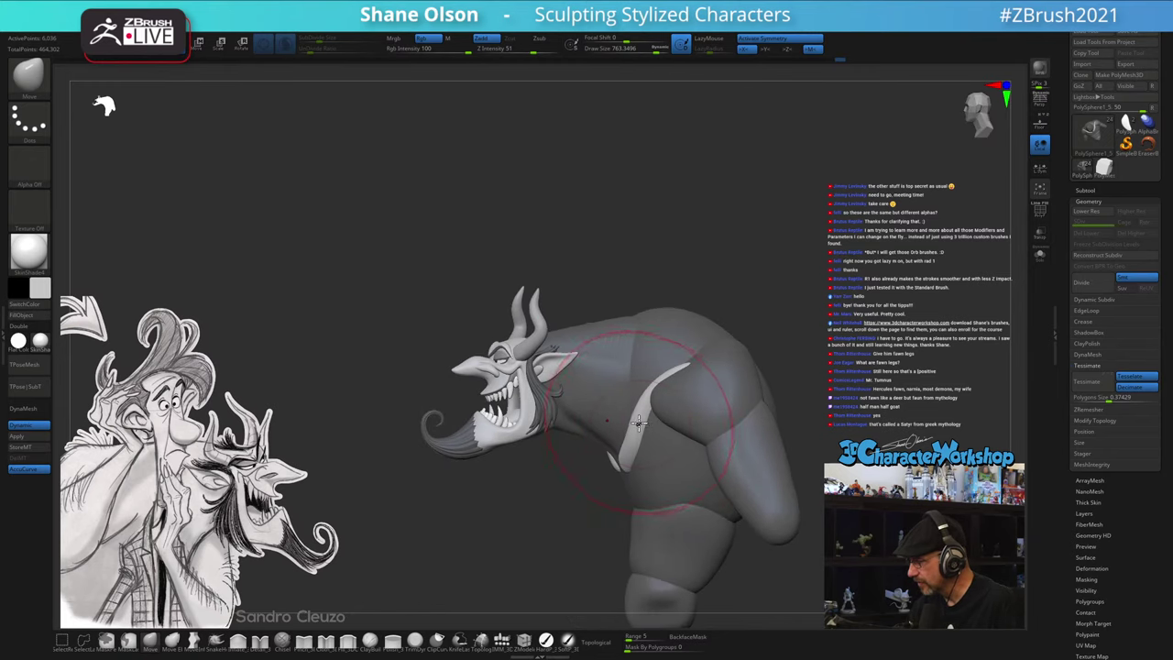
- Protect the collarbone and chest with a mask that leaves the shoulder free, and refine the shoulder's front with a smaller Move brush
key(w)
ctrl+click(699, 422)
key(q)
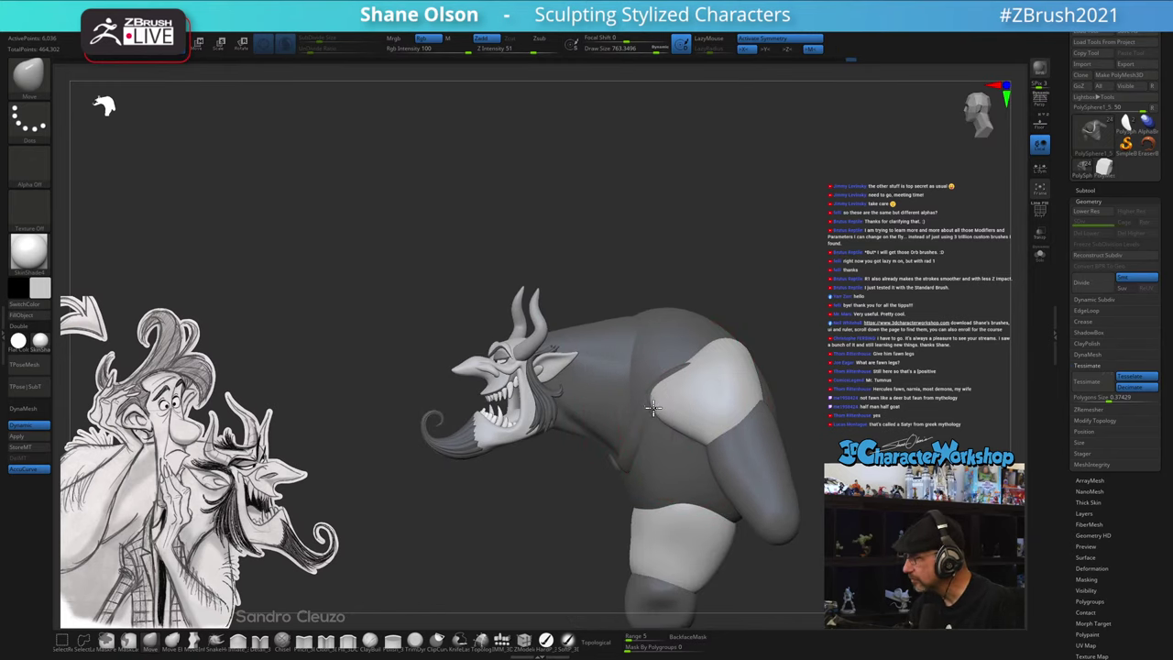
mouse_move(672, 417)
right_down()
mouse_move(730, 413)
mouse_move(704, 420)
mouse_move(701, 408)
right_up()
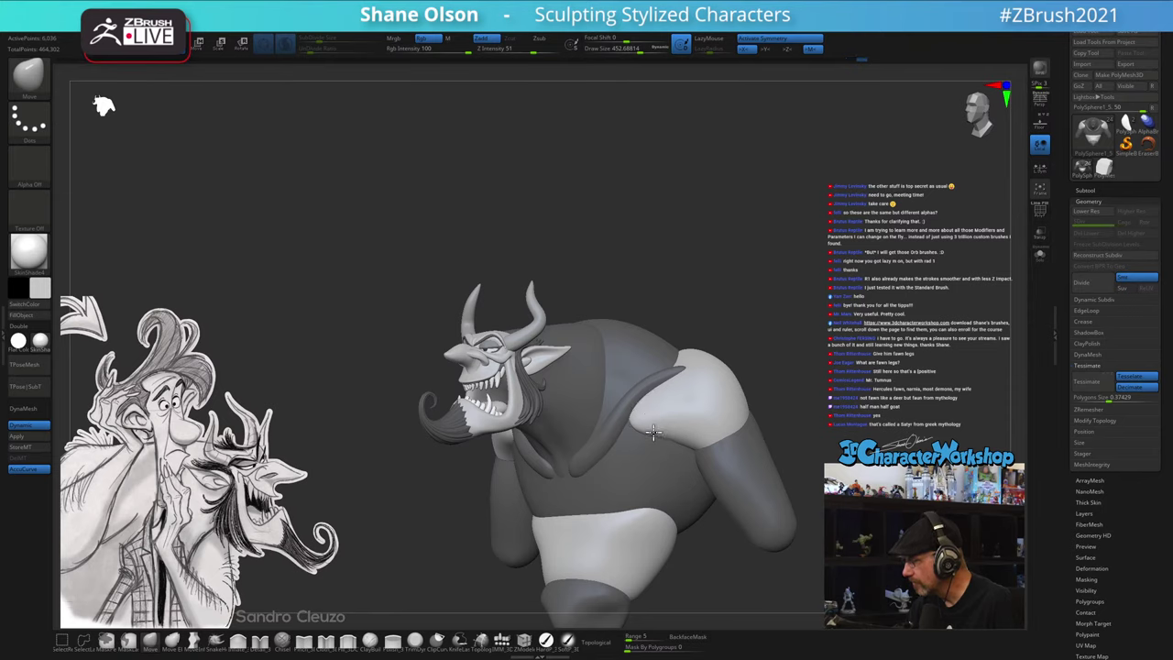
mouse_move(650, 419)
right_down()
mouse_move(678, 403)
mouse_move(705, 420)
mouse_move(770, 422)
mouse_move(681, 419)
right_up()
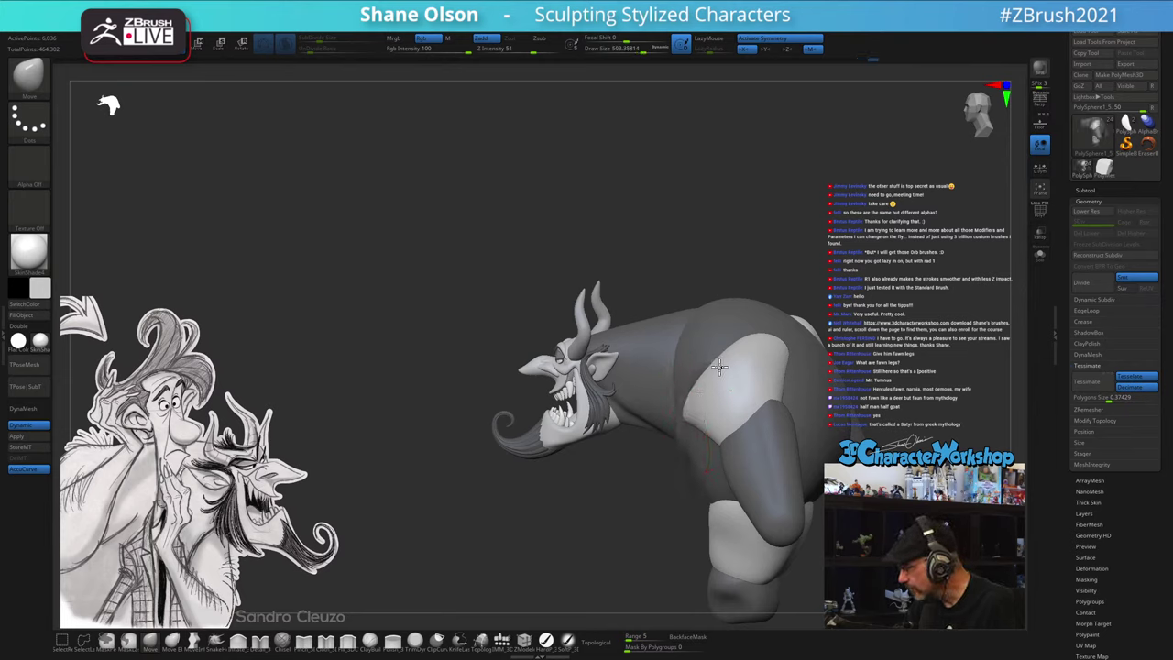
- Mask everything except the collarbones to check them on their own, and clear the mask
mouse_move(721, 368)
right_down()
mouse_move(754, 390)
mouse_move(764, 374)
mouse_move(730, 358)
mouse_move(659, 422)
right_up()
key(w)
ctrl+click(654, 425)
key(q)
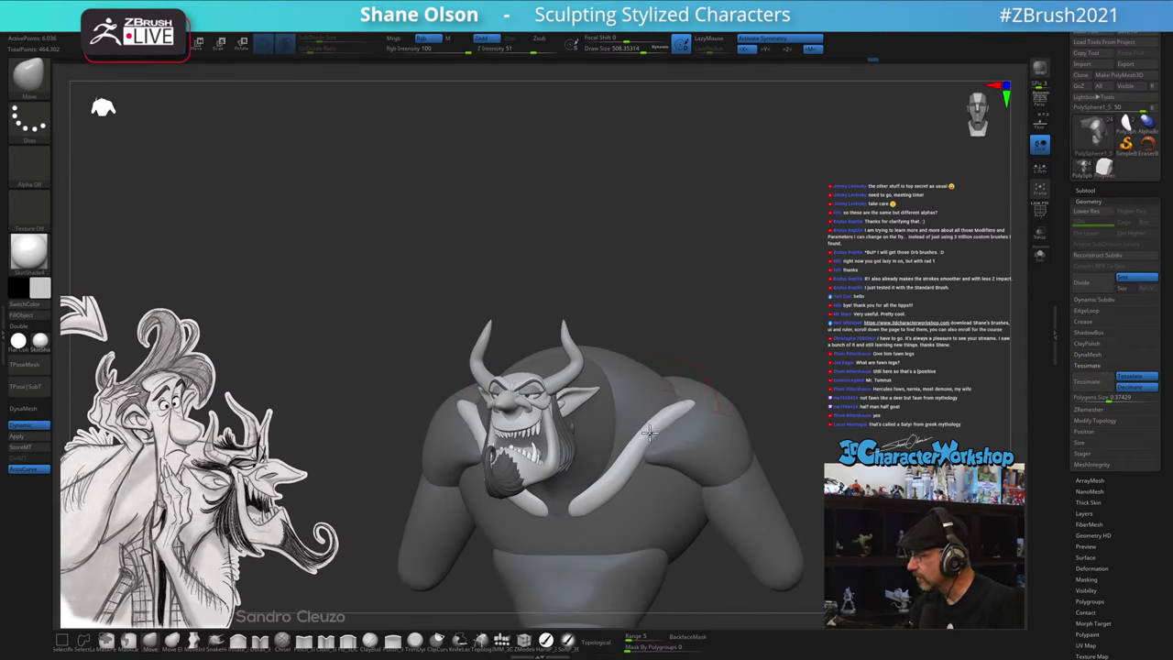
mouse_move(721, 396)
right_down()
mouse_move(767, 358)
mouse_move(694, 379)
mouse_move(759, 400)
mouse_move(762, 366)
mouse_move(761, 398)
mouse_move(737, 397)
mouse_move(802, 400)
mouse_move(786, 434)
right_up()
ctrl+drag(786, 434, 808, 506)
- Examine the collarbones, shoulders and upper torso from side, three-quarter and front views
mouse_move(792, 440)
right_down()
mouse_move(772, 446)
mouse_move(733, 522)
mouse_move(711, 534)
mouse_move(721, 569)
mouse_move(709, 533)
right_up()
mouse_move(778, 374)
right_down()
mouse_move(769, 385)
mouse_move(671, 366)
right_up()
right_drag(733, 470, 779, 462)
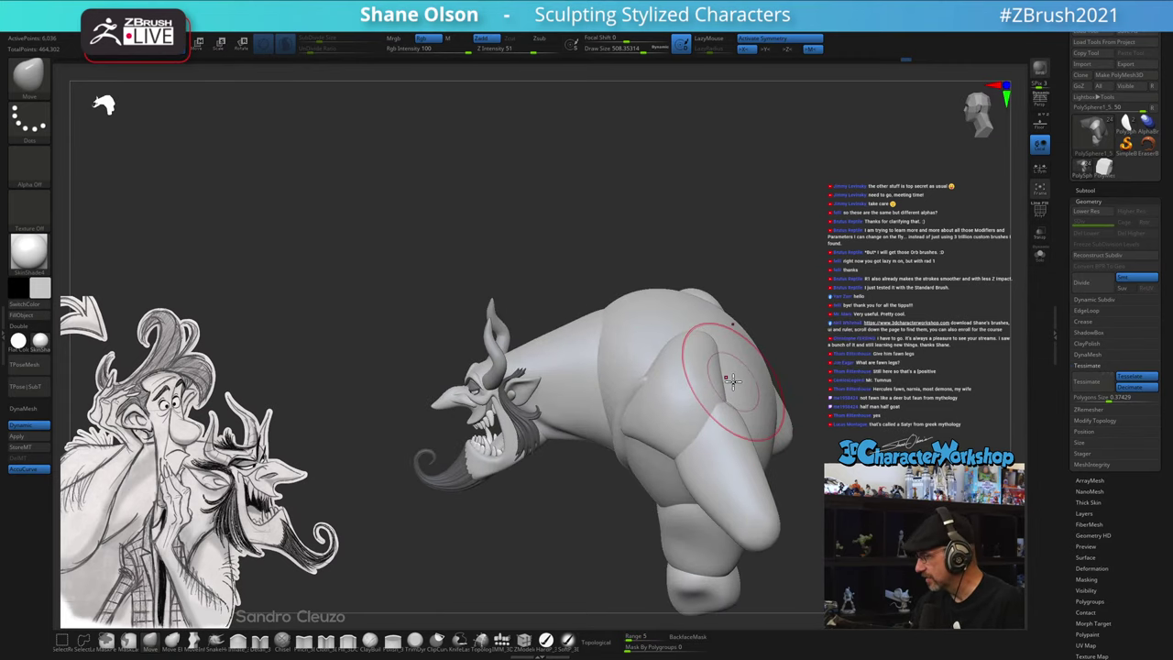
mouse_move(731, 379)
right_down()
mouse_move(757, 374)
mouse_move(613, 346)
right_up()
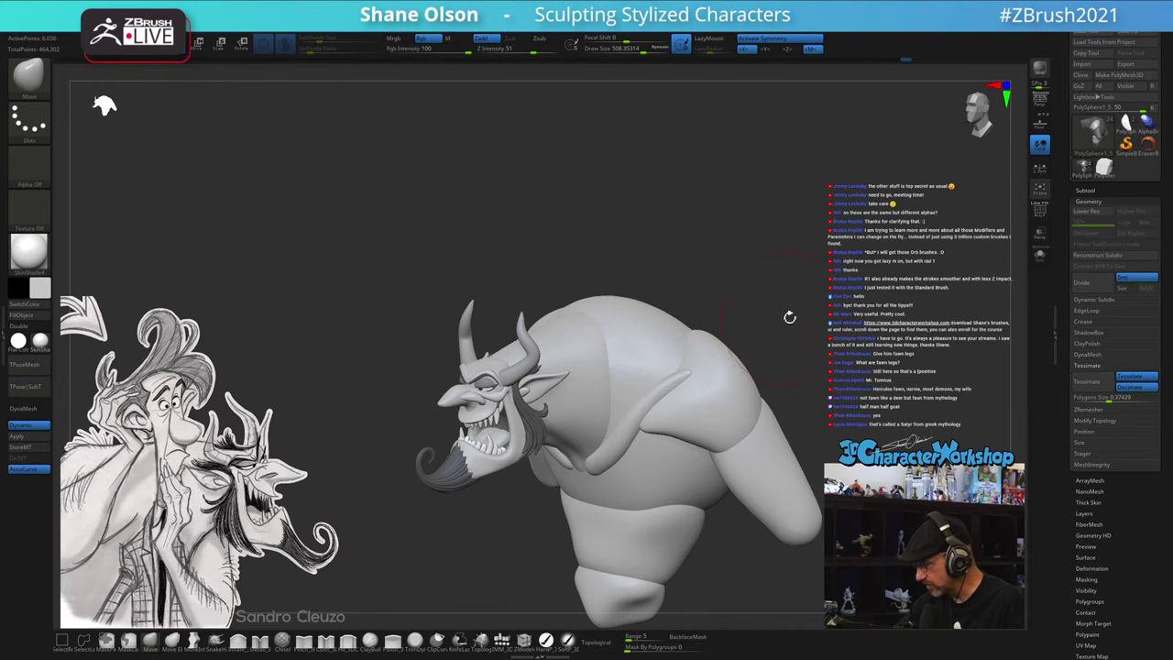
mouse_move(789, 317)
right_down()
mouse_move(819, 361)
mouse_move(772, 375)
right_up()
mouse_move(828, 453)
right_down()
mouse_move(777, 489)
mouse_move(797, 431)
mouse_move(787, 350)
mouse_move(810, 380)
right_up()
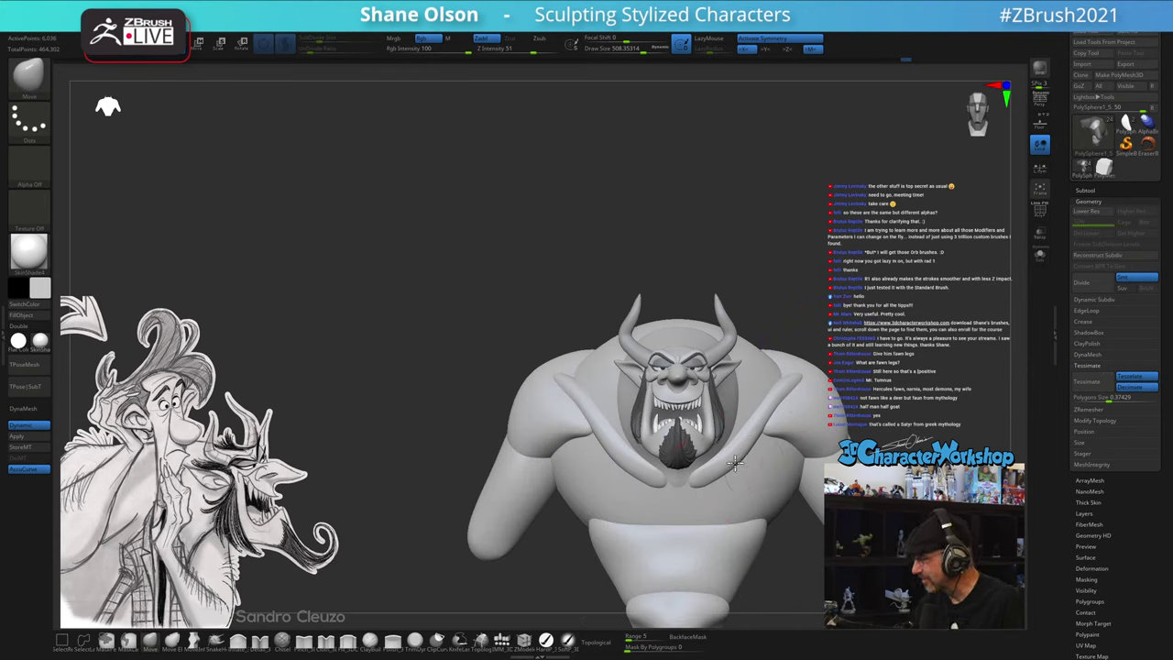
right_drag(774, 435, 717, 419)
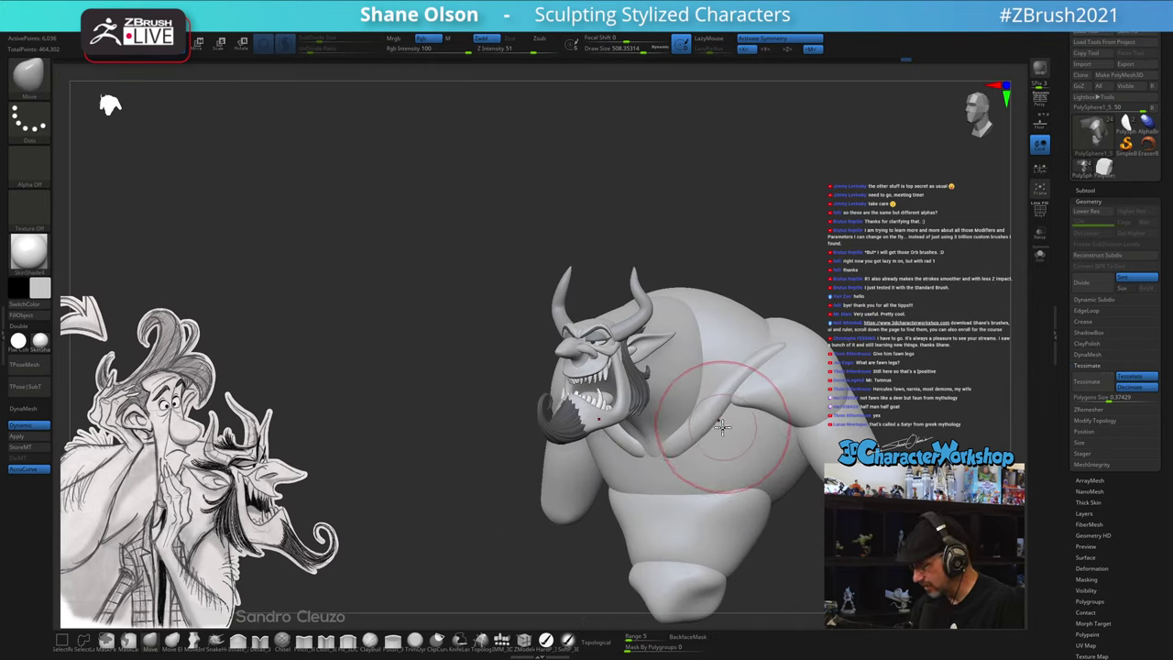
key(w)
key(q)
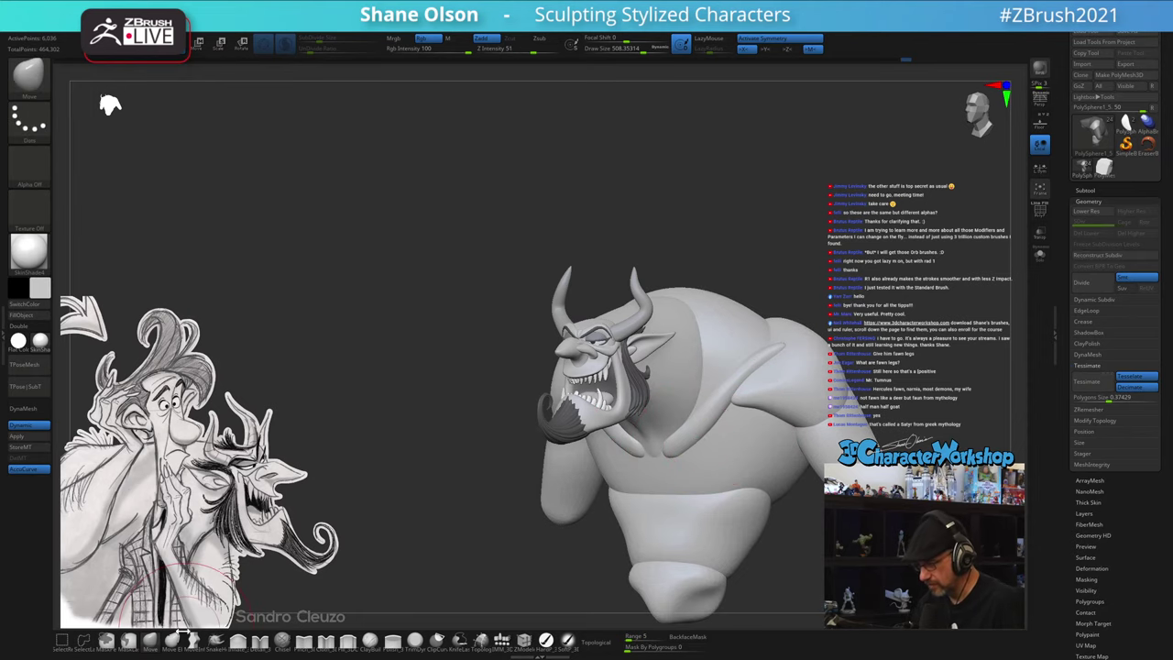
key(b)
key(Escape)
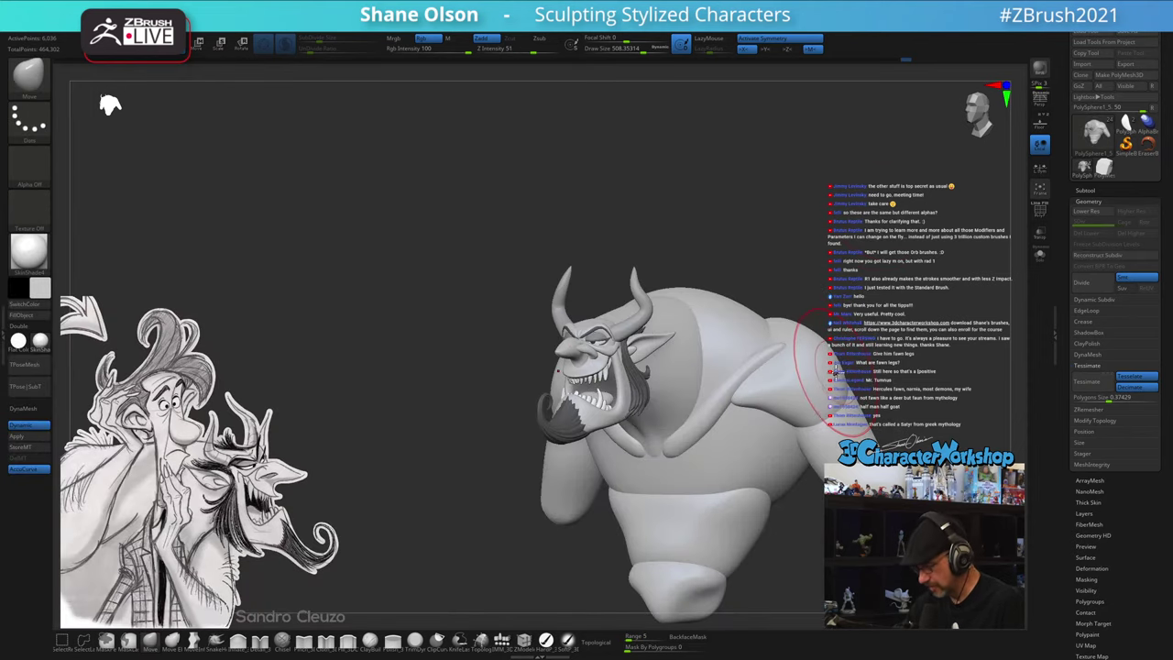
- Isolate the collarbones from the rest of the body with their wireframe displayed, and clear the mask on them
ctrl+shift+click(735, 396)
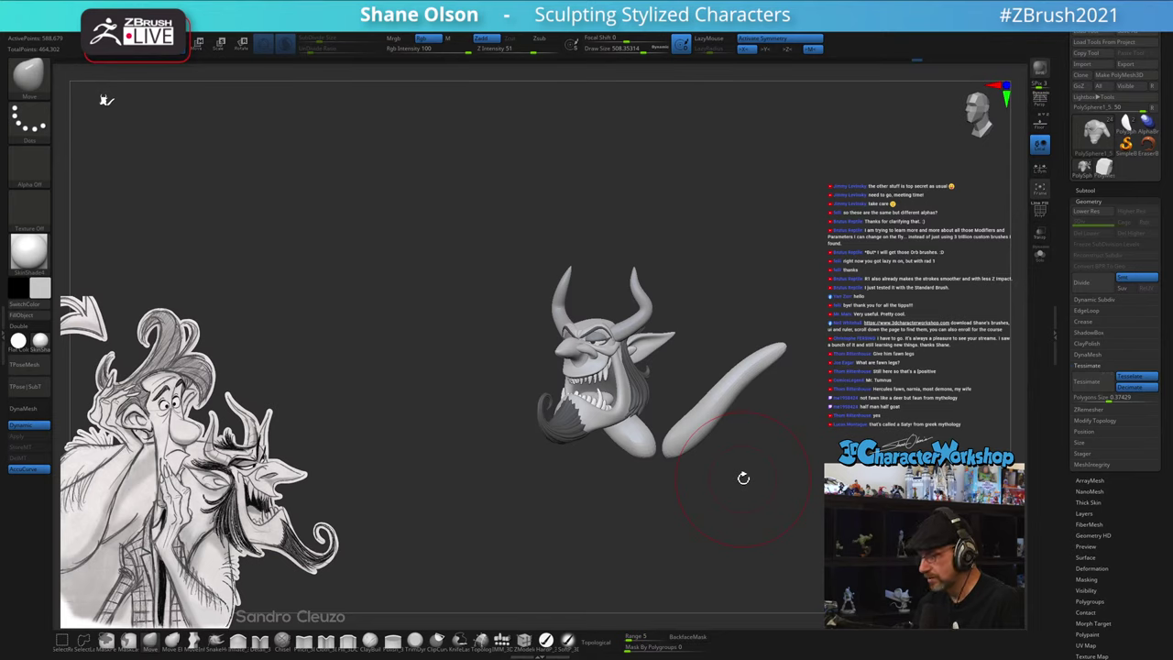
ctrl+click(600, 521)
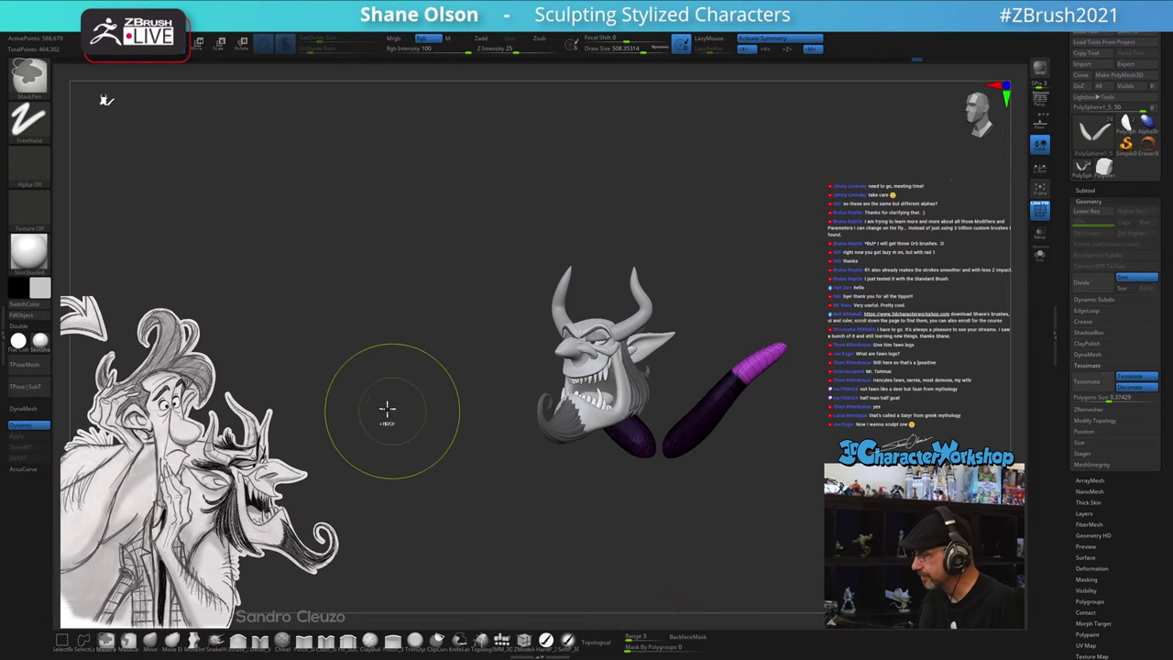
ctrl+drag(387, 411, 393, 411)
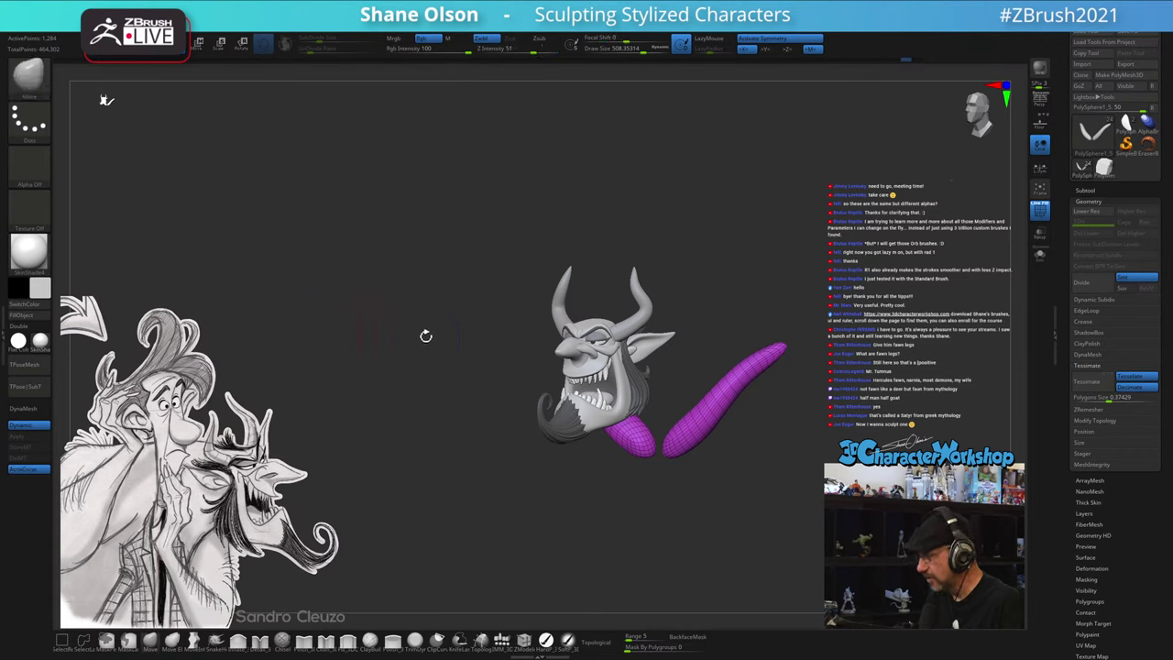
ctrl+shift+click(407, 286)
mouse_move(895, 255)
mouse_down()
mouse_move(720, 267)
mouse_move(799, 266)
mouse_move(720, 398)
mouse_move(759, 372)
mouse_move(568, 409)
mouse_move(602, 442)
mouse_move(594, 437)
mouse_up()
ctrl+shift+click(598, 423)
key(ctrl+z)
- Try slimming the isolated collarbones with the directional Smooth brush at draw size about 305, and check them against the full body
key(s)
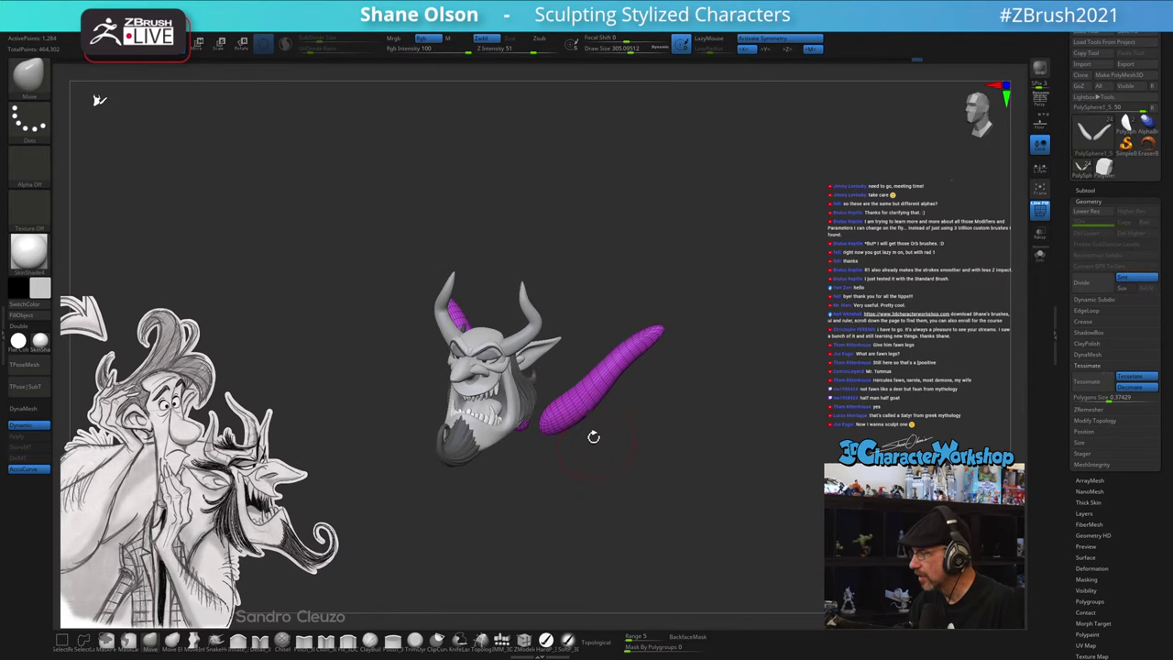
key(shift)
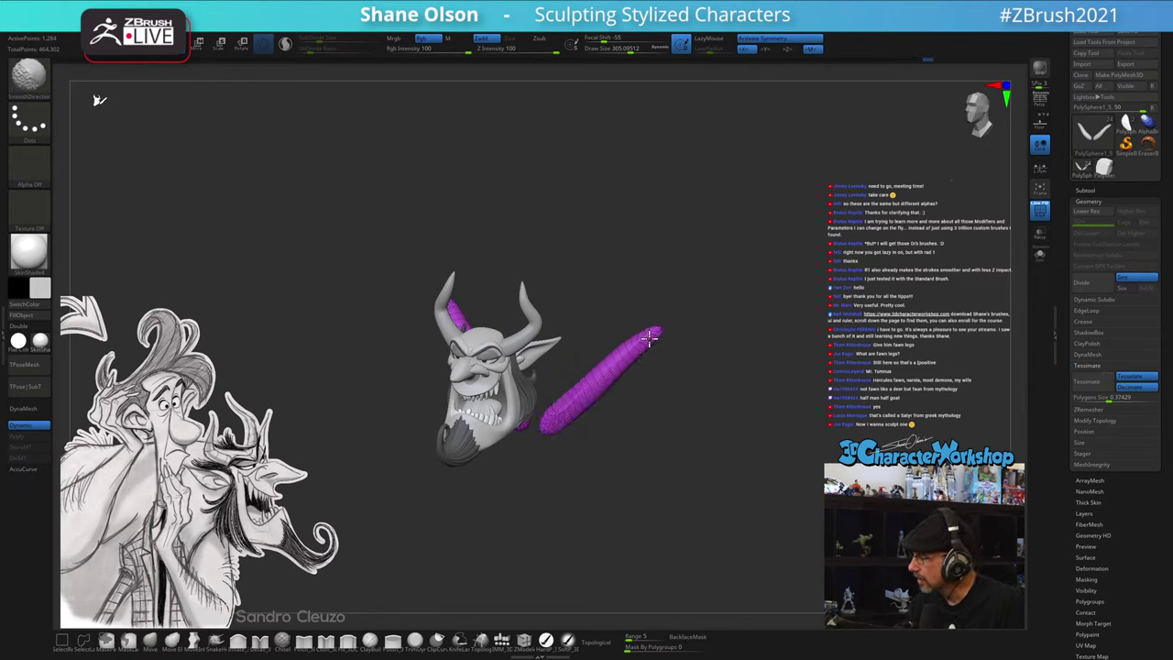
shift+drag(598, 390, 587, 408)
mouse_move(596, 438)
mouse_down()
mouse_move(610, 446)
mouse_move(617, 537)
mouse_move(607, 385)
mouse_up()
drag(614, 430, 646, 496)
key(ctrl+z)
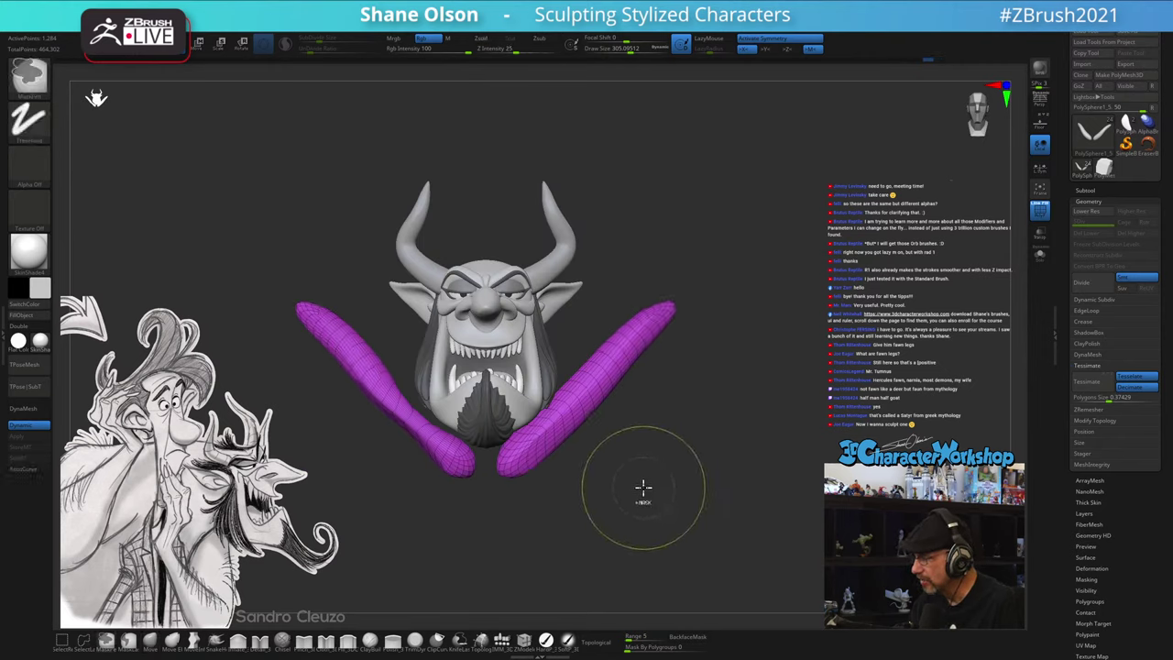
ctrl+shift+click(643, 487)
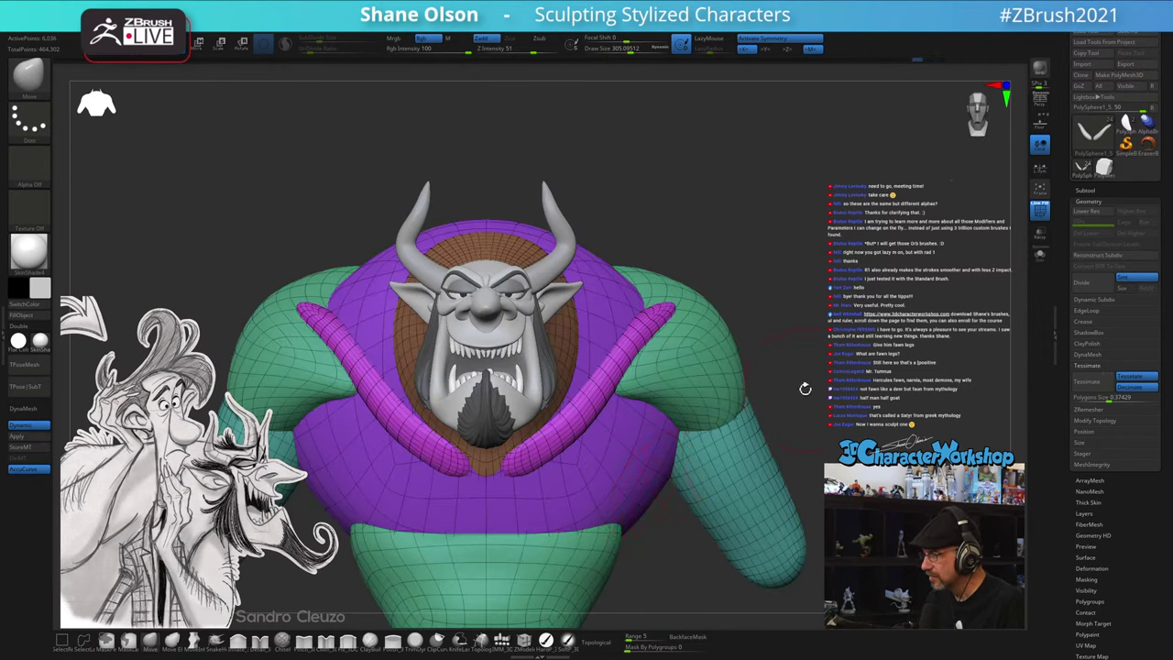
drag(845, 331, 837, 316)
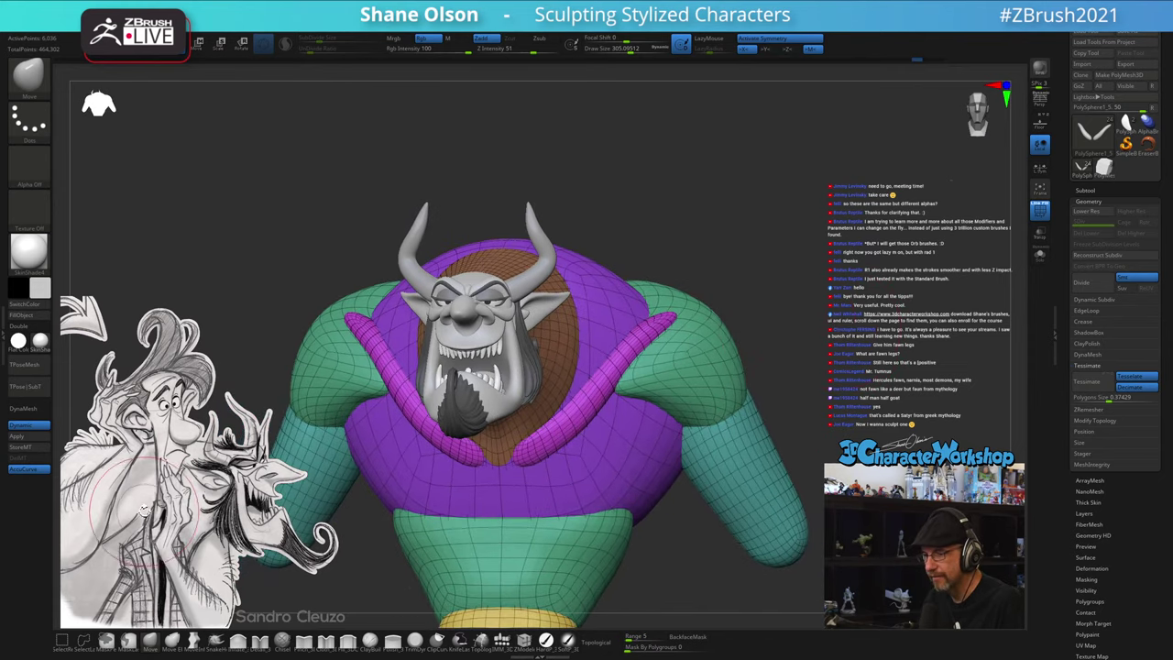
ctrl+shift+click(570, 430)
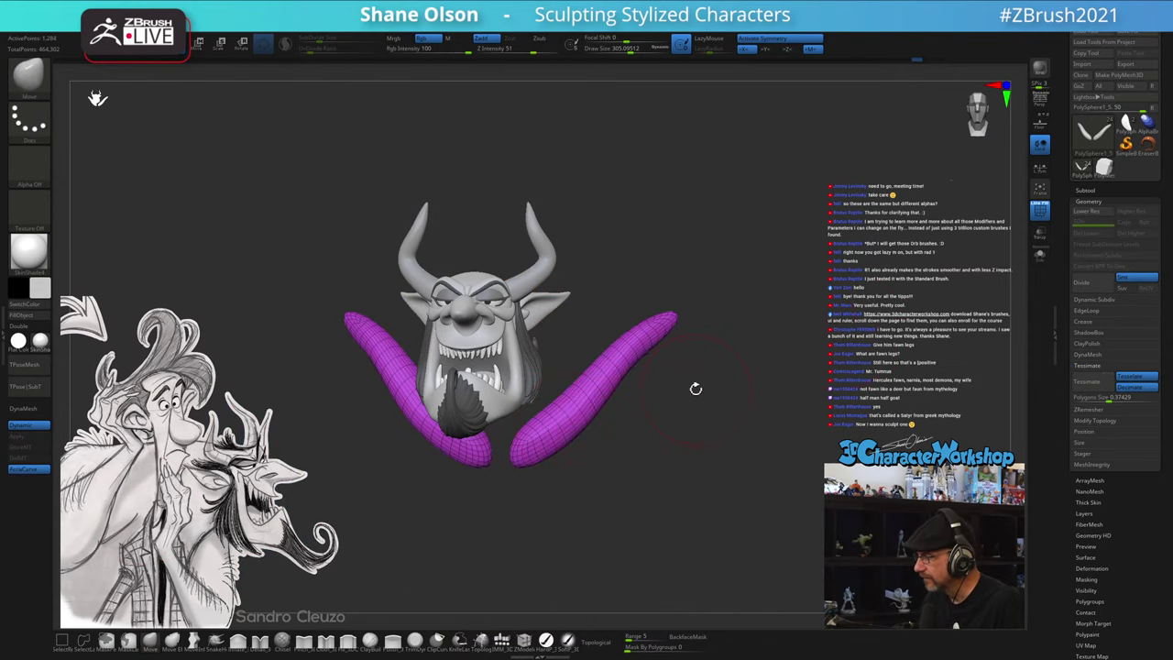
- Look through the available Smooth brushes in the brush library
drag(695, 388, 705, 399)
drag(759, 335, 773, 301)
key(shift)
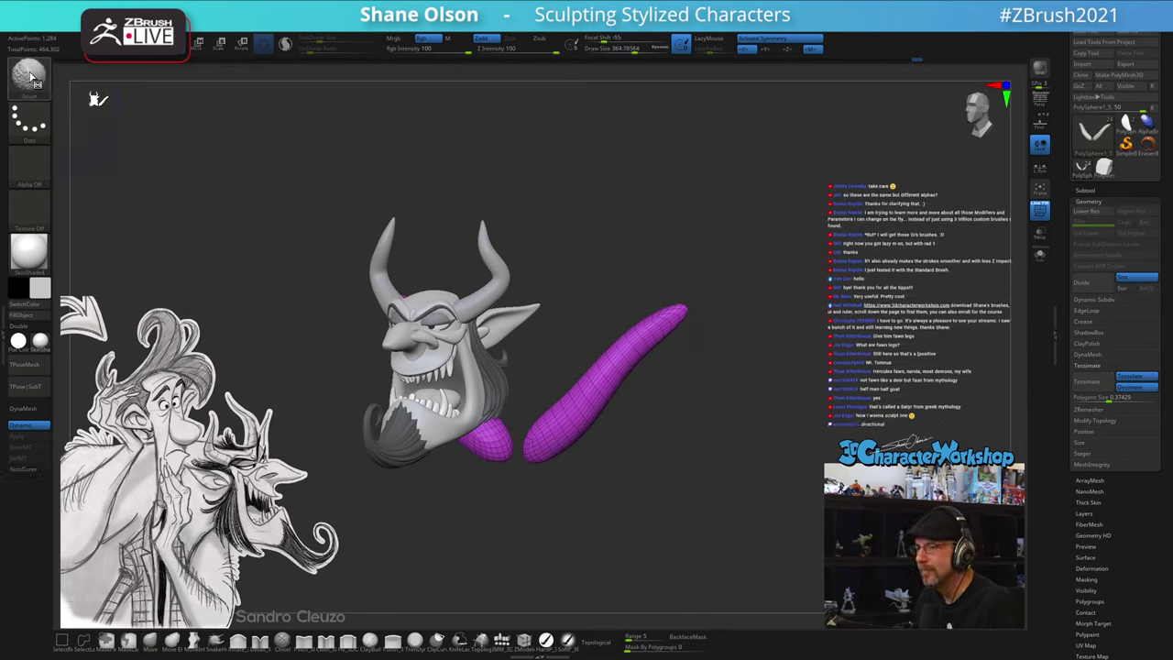
drag(644, 220, 230, 189)
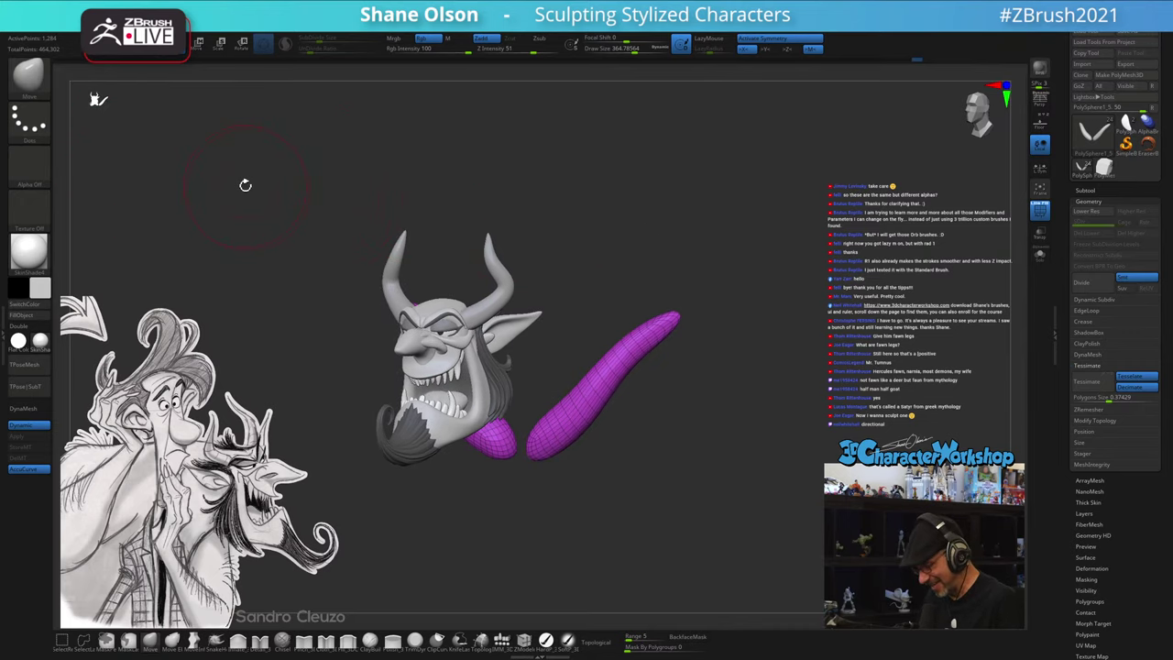
key(comma)
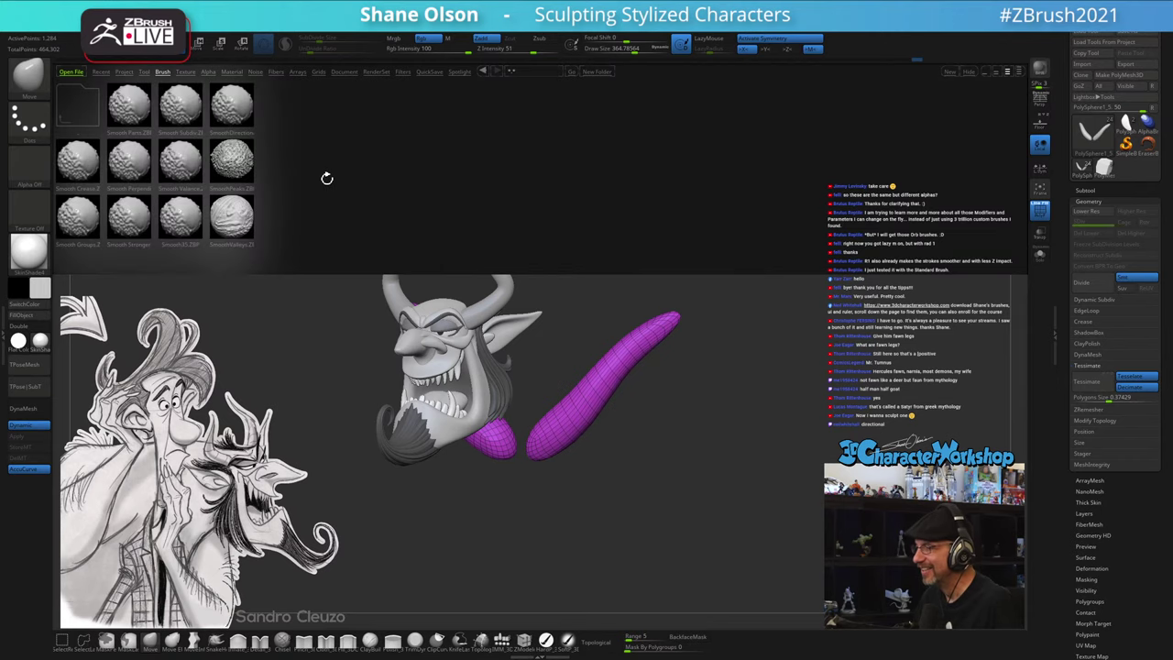
click(136, 225)
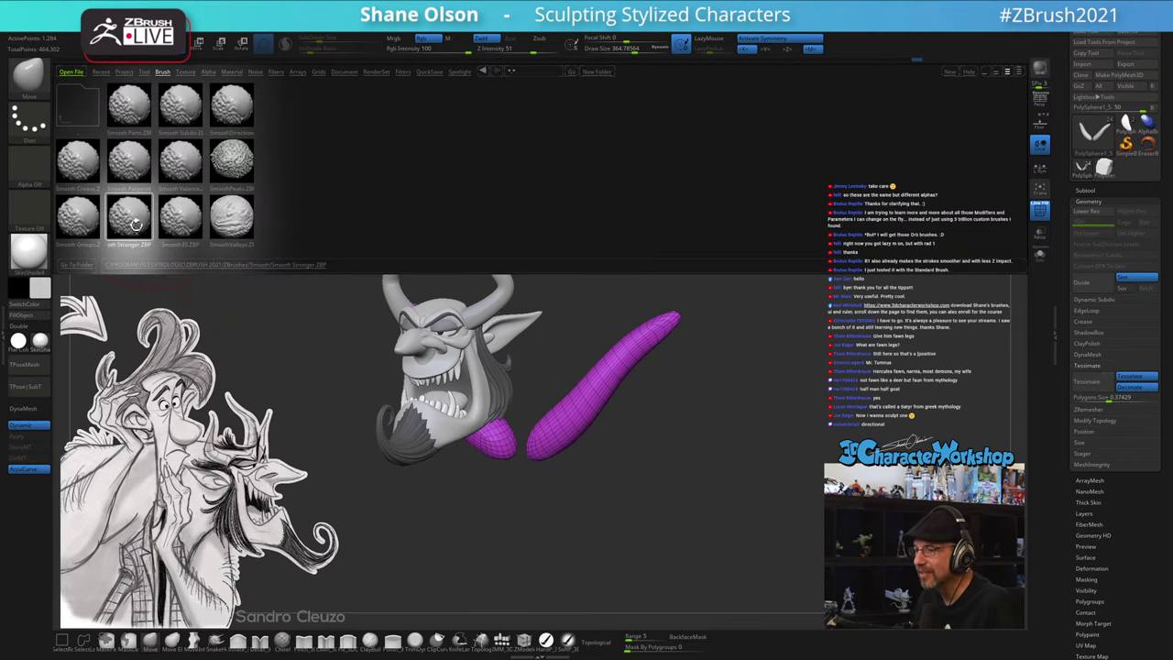
key(comma)
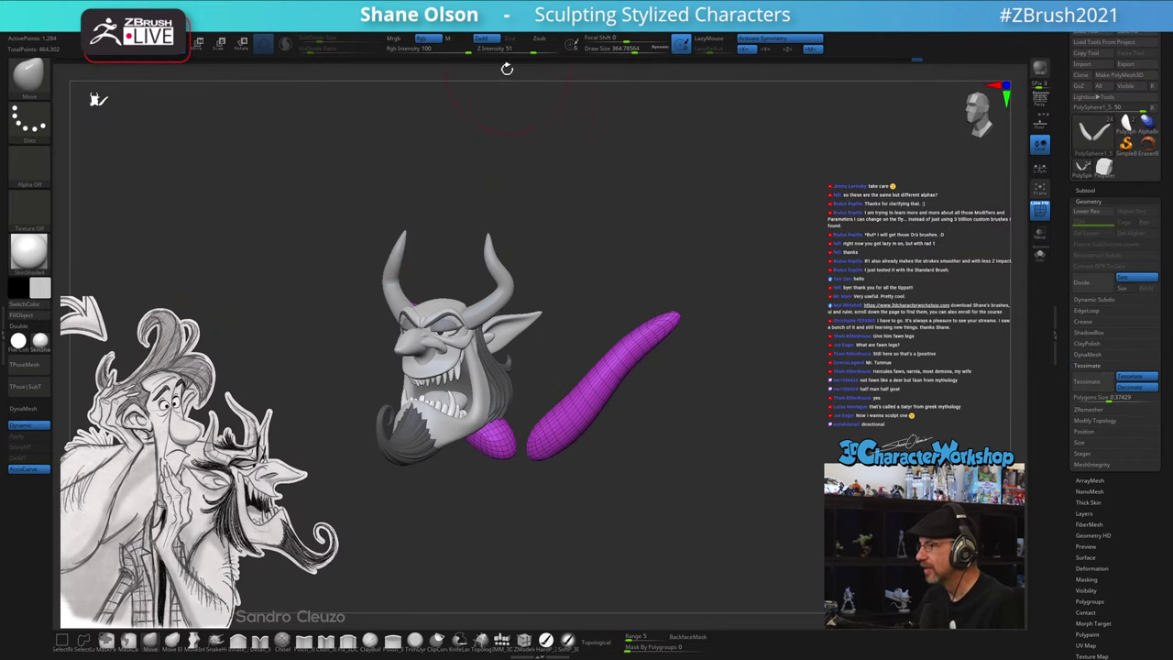
- Set the Move brush's Z Intensity to 26, smooth the collarbones slimmer along their length, and show the whole body again
drag(534, 52, 521, 52)
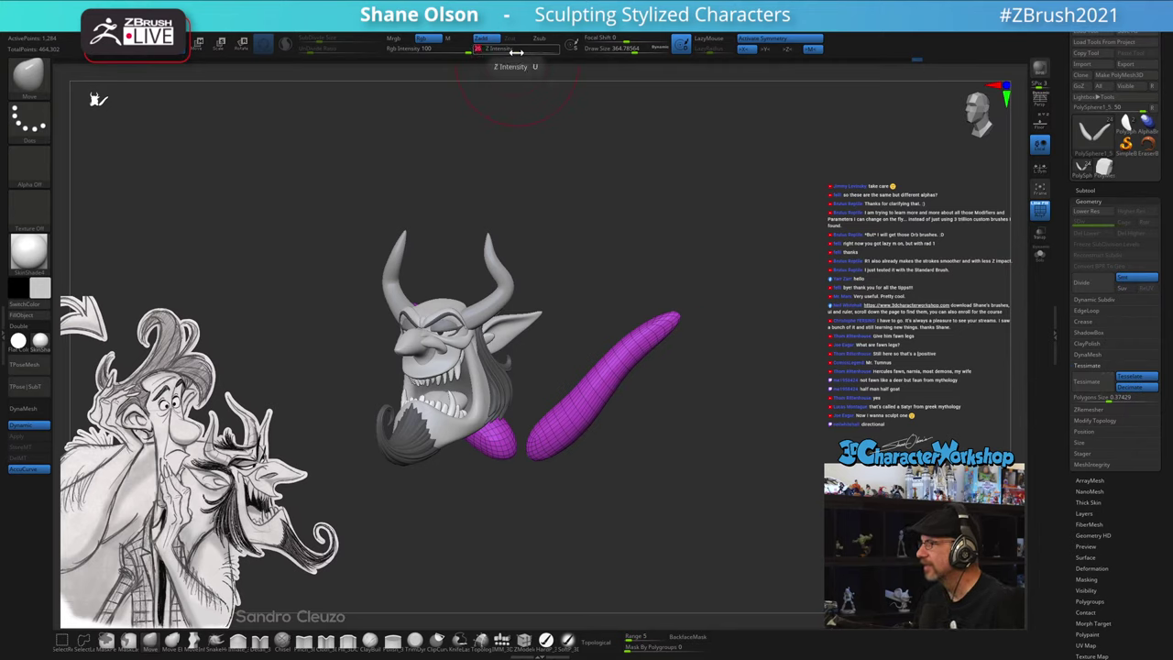
shift+drag(560, 431, 614, 358)
key(ctrl+z)
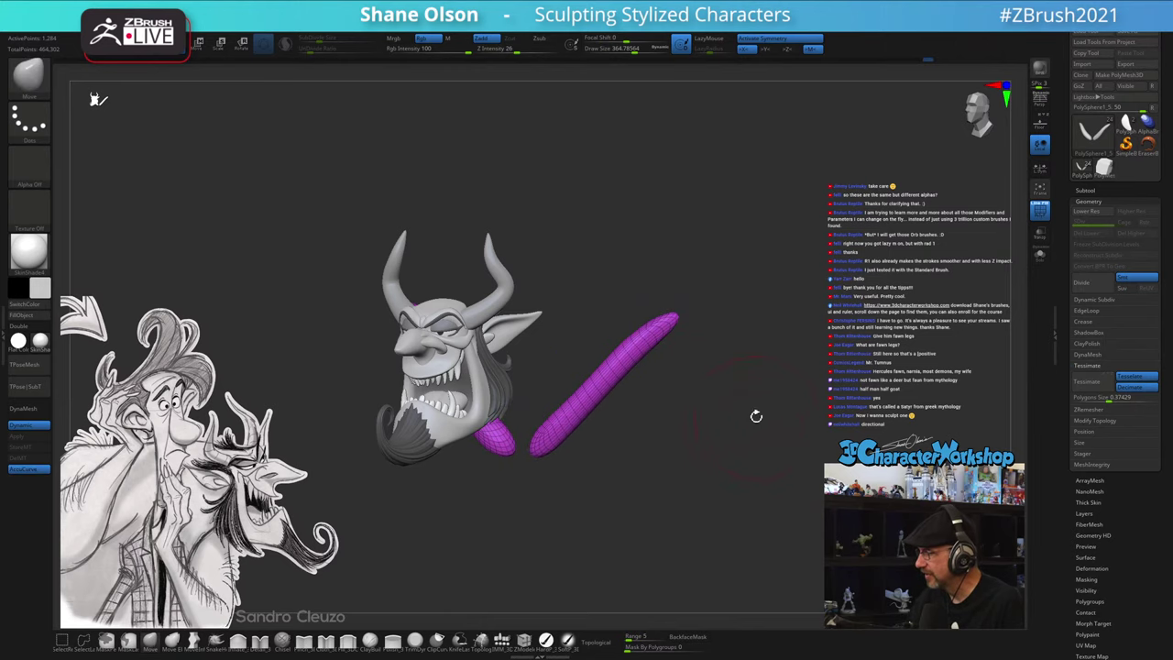
ctrl+shift+click(755, 417)
mouse_move(762, 440)
right_down()
mouse_move(787, 418)
mouse_move(761, 439)
right_up()
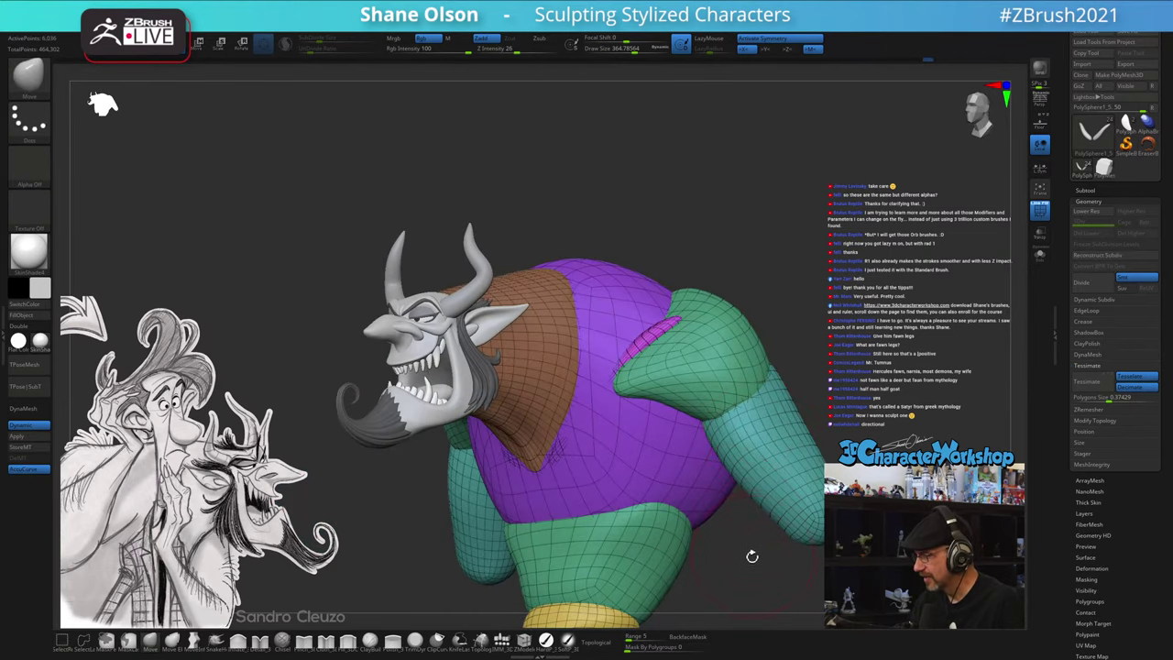
- Mask everything except the collarbones and shift them slightly from a side view so they sit against the chest and shoulders
key(w)
key(q)
right_drag(827, 361, 804, 377)
key(w)
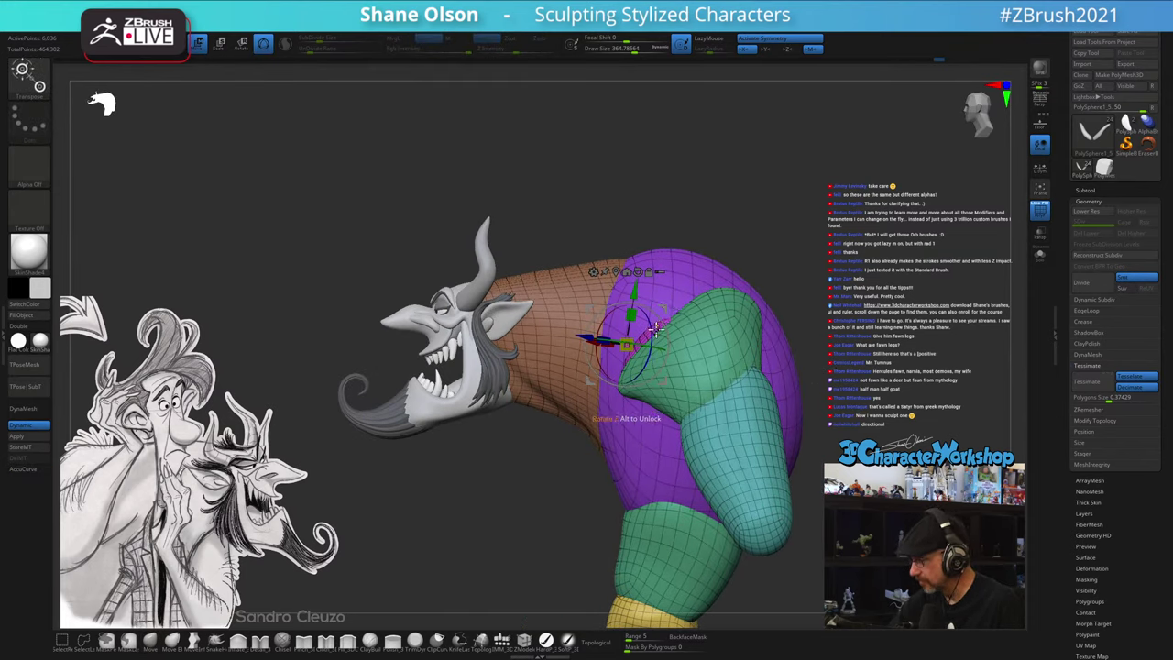
click(657, 329)
drag(694, 292, 691, 294)
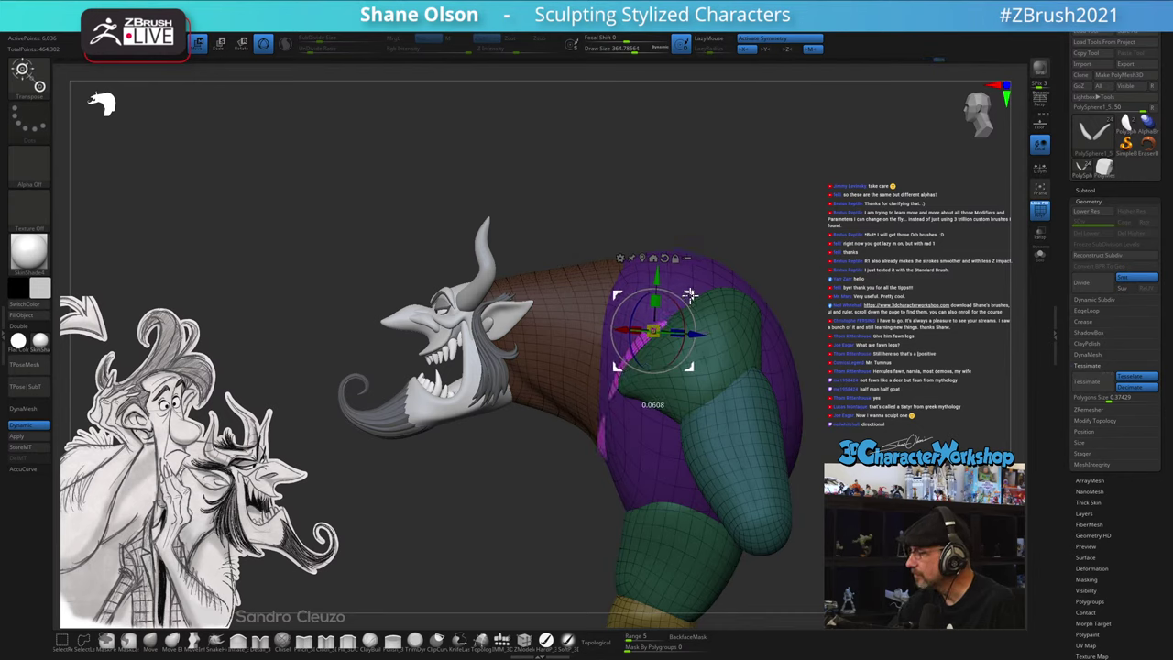
key(q)
drag(539, 486, 552, 476)
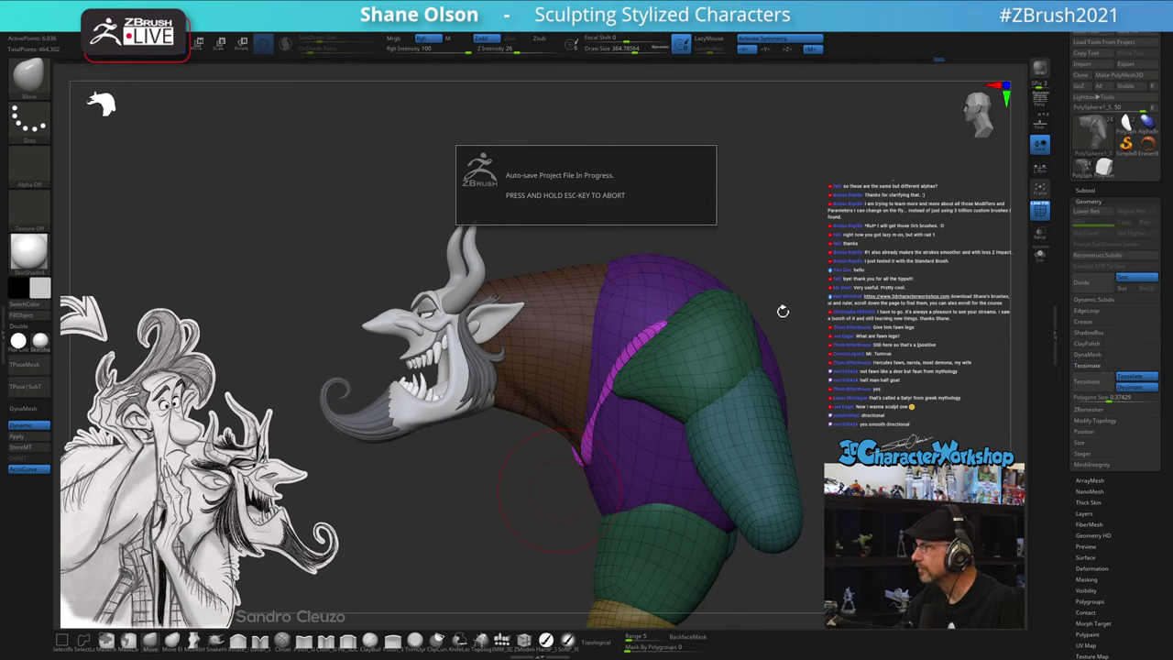
- Shape the collarbones around the chest with the Move brush at draw sizes of about 452 and 408, and clear the mask
right_drag(748, 466, 738, 530)
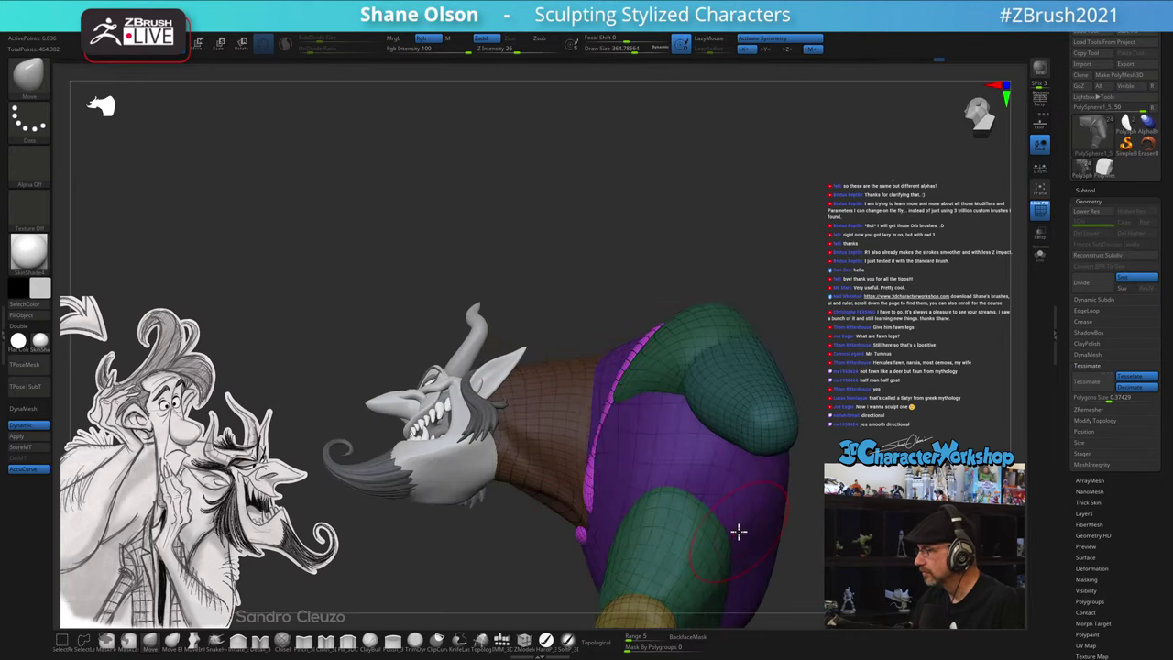
key(s)
drag(603, 431, 610, 431)
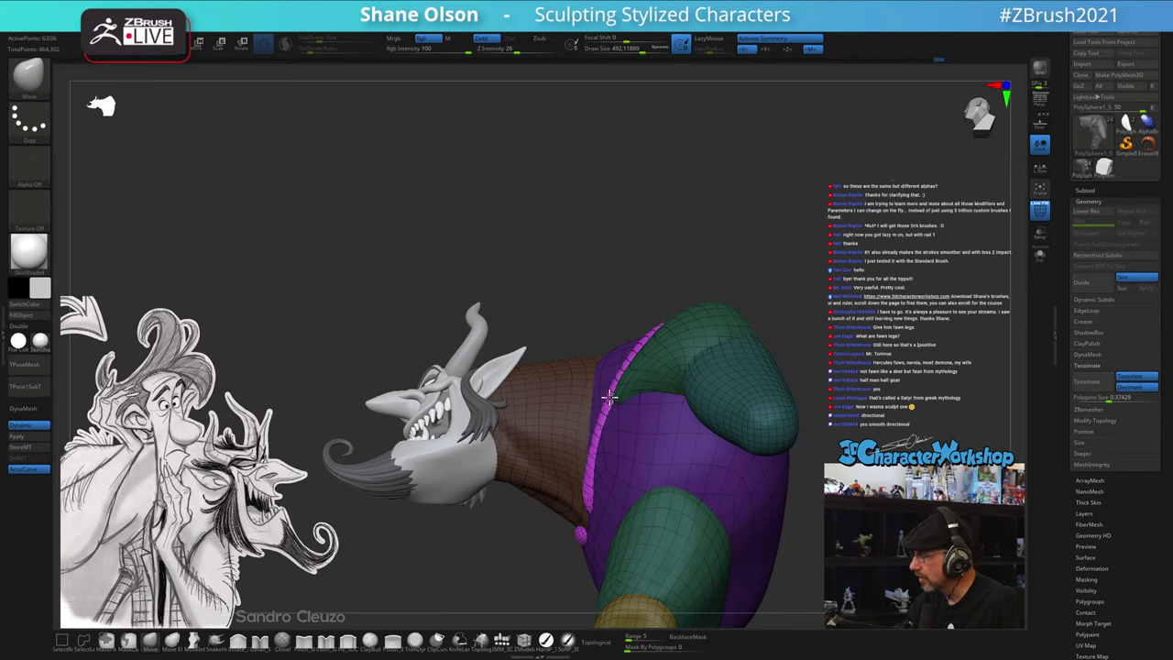
right_drag(617, 425, 596, 466)
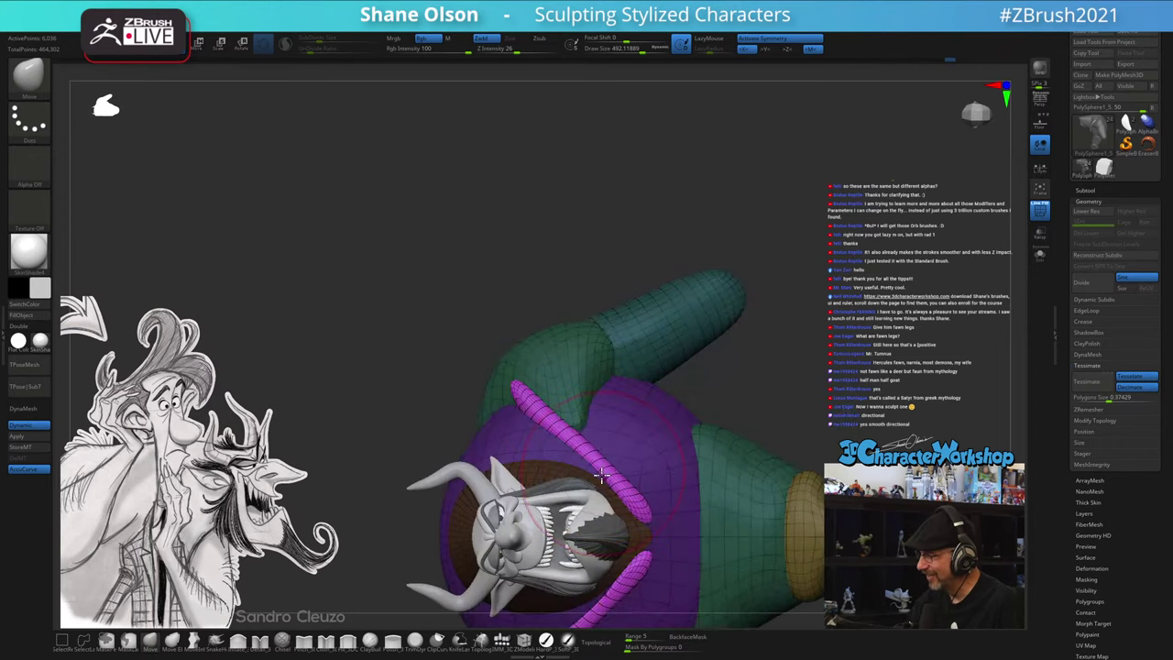
key(s)
drag(640, 504, 635, 503)
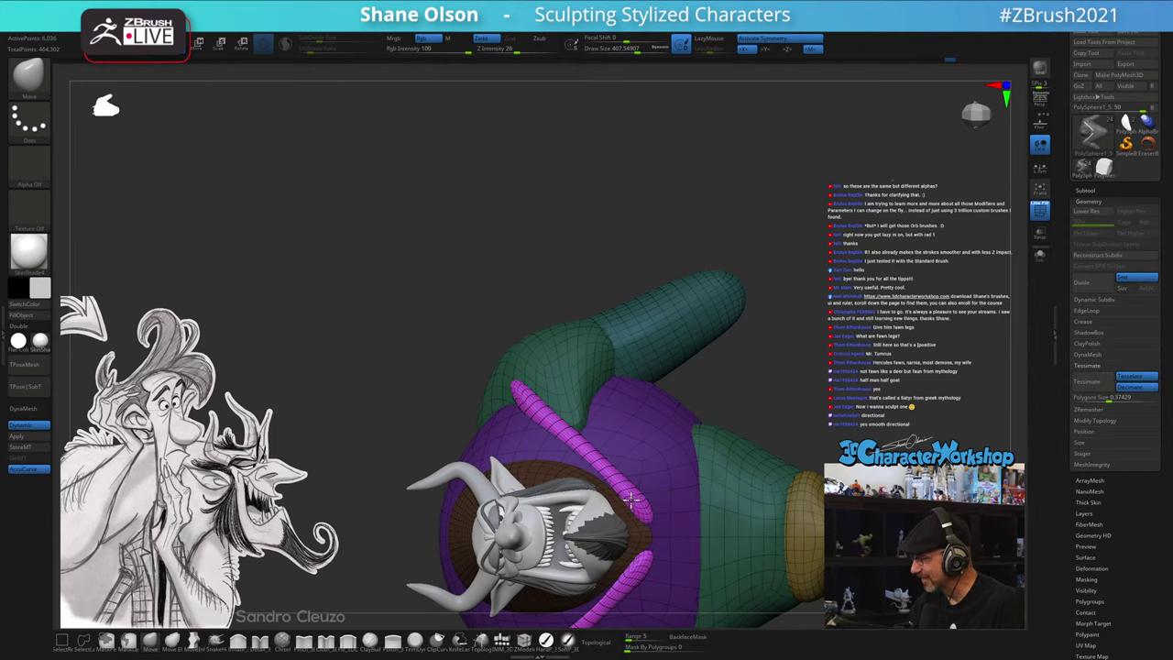
mouse_move(630, 497)
right_down()
mouse_move(651, 485)
mouse_move(648, 525)
mouse_move(641, 518)
mouse_move(629, 547)
mouse_move(753, 527)
right_up()
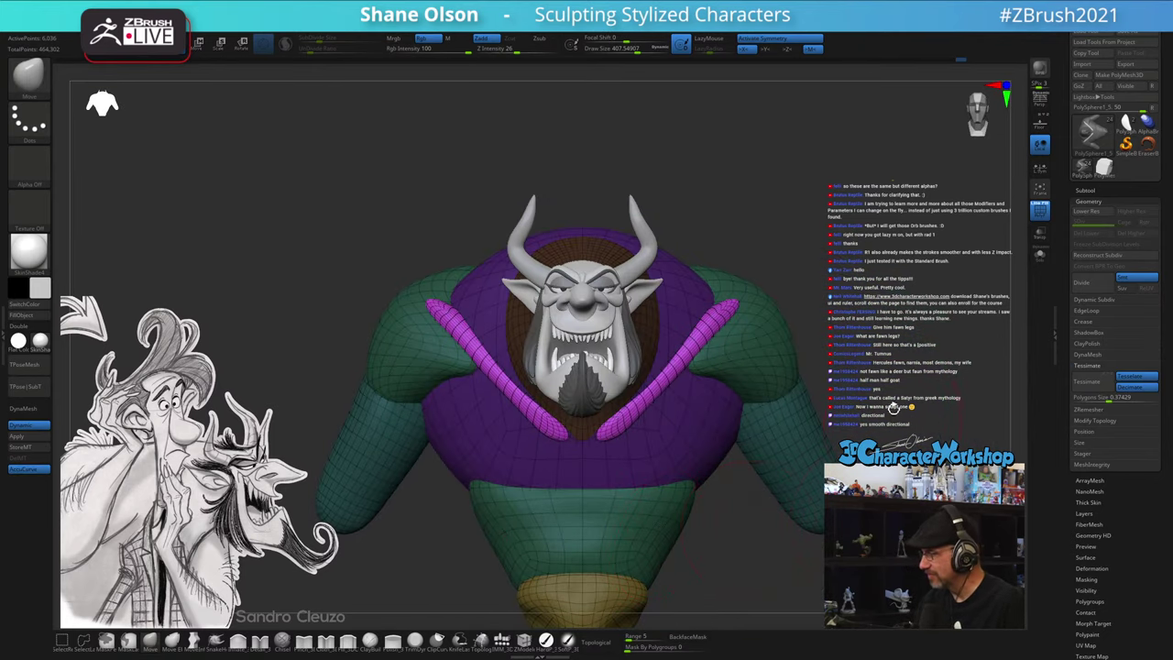
alt+right_drag(893, 407, 817, 420)
ctrl+drag(819, 425, 815, 444)
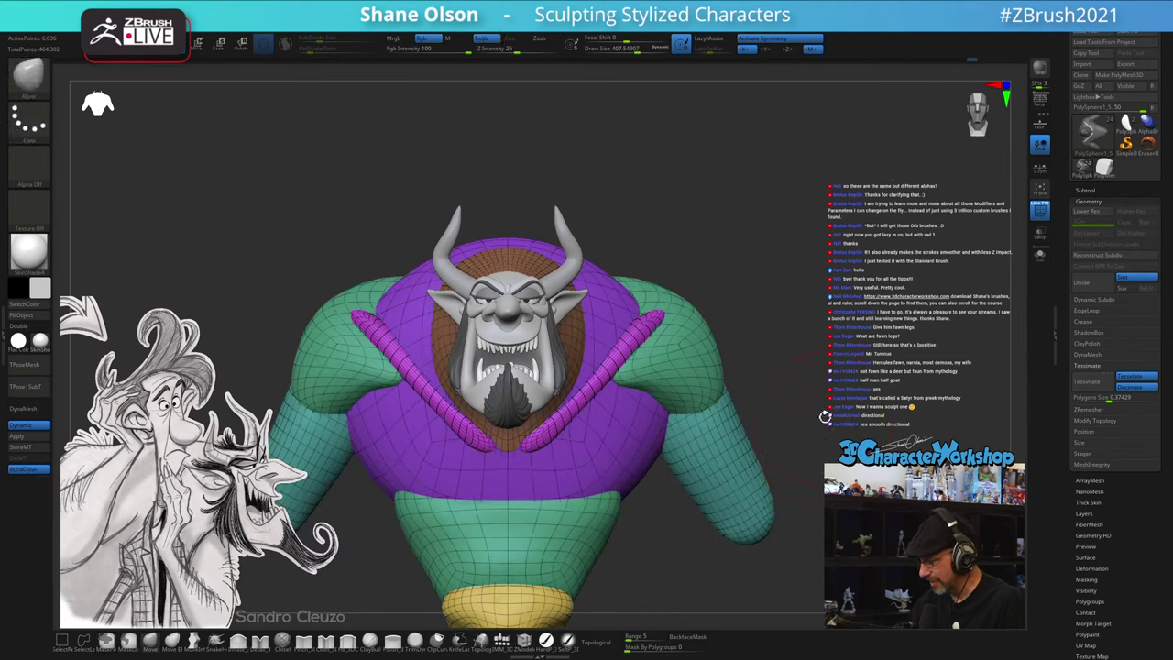
- Enable Topological masking for the Move brush at draw size about 331, and turn off dynamic subdivision on the body
right_drag(825, 416, 631, 375)
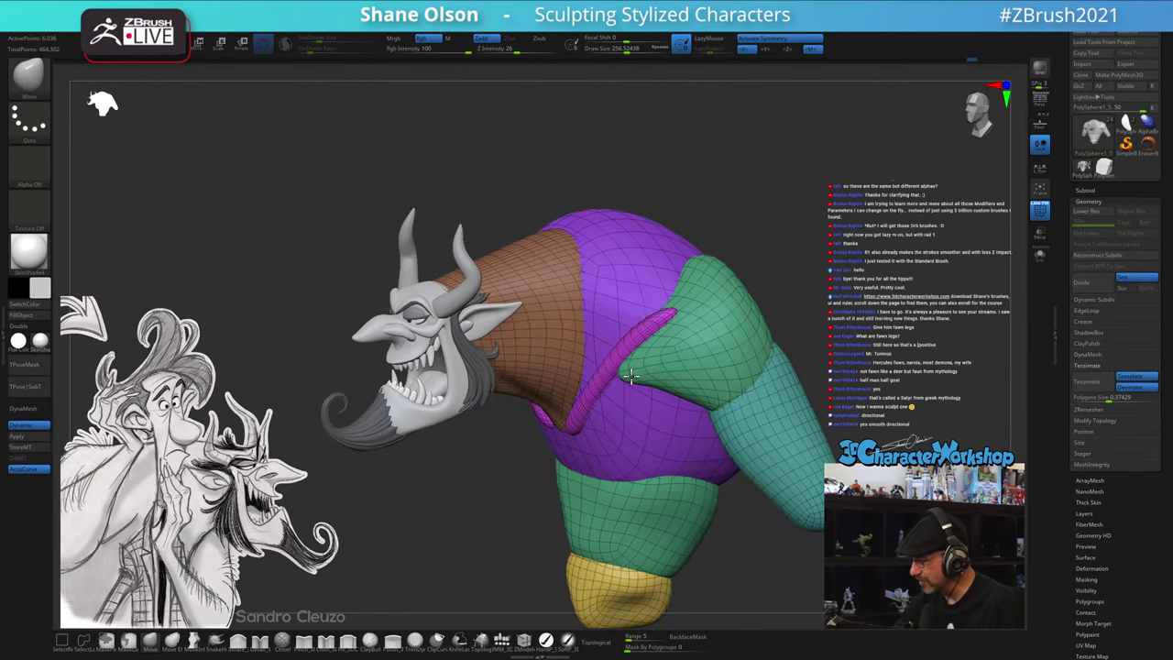
click(593, 638)
key(s)
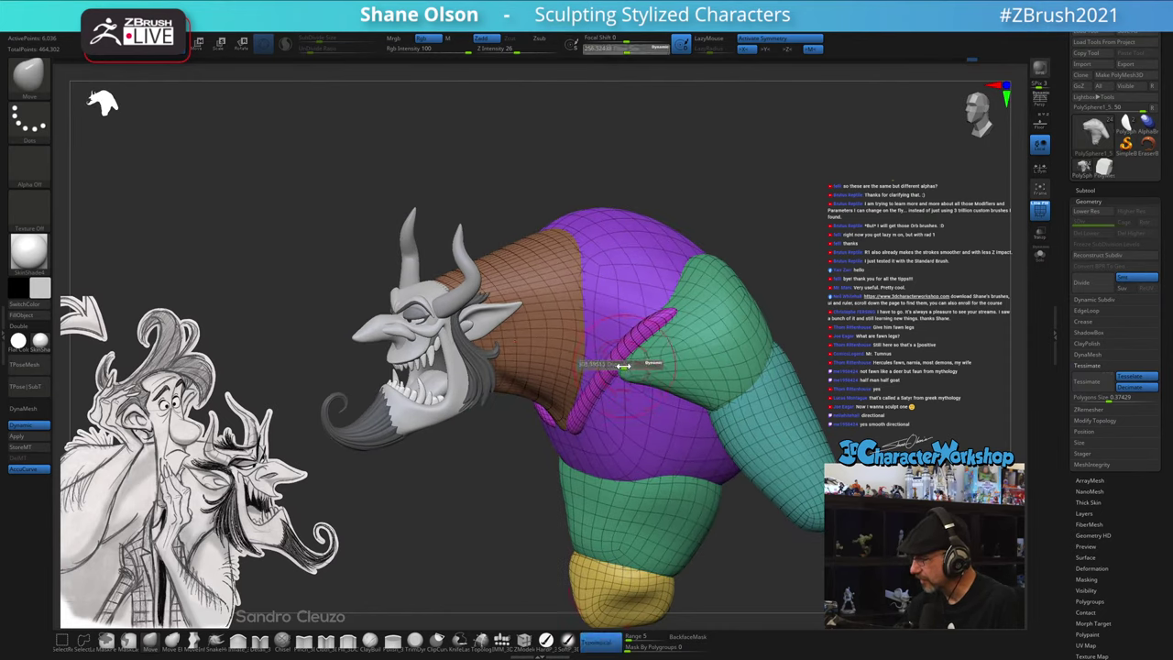
drag(622, 368, 628, 368)
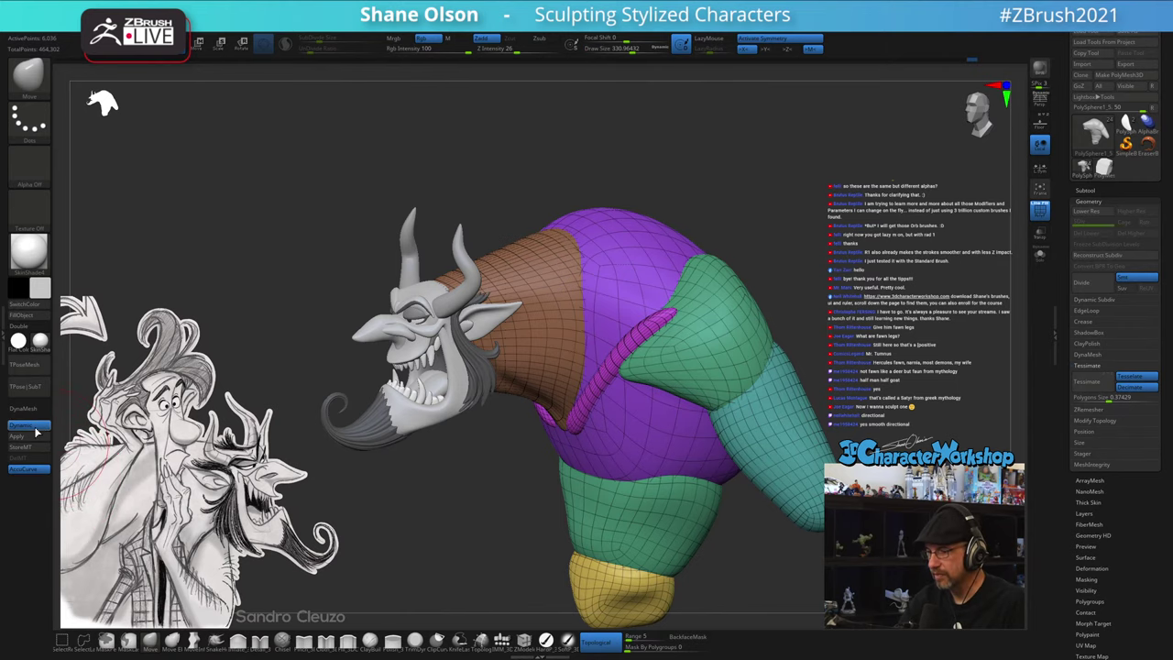
drag(512, 502, 514, 494)
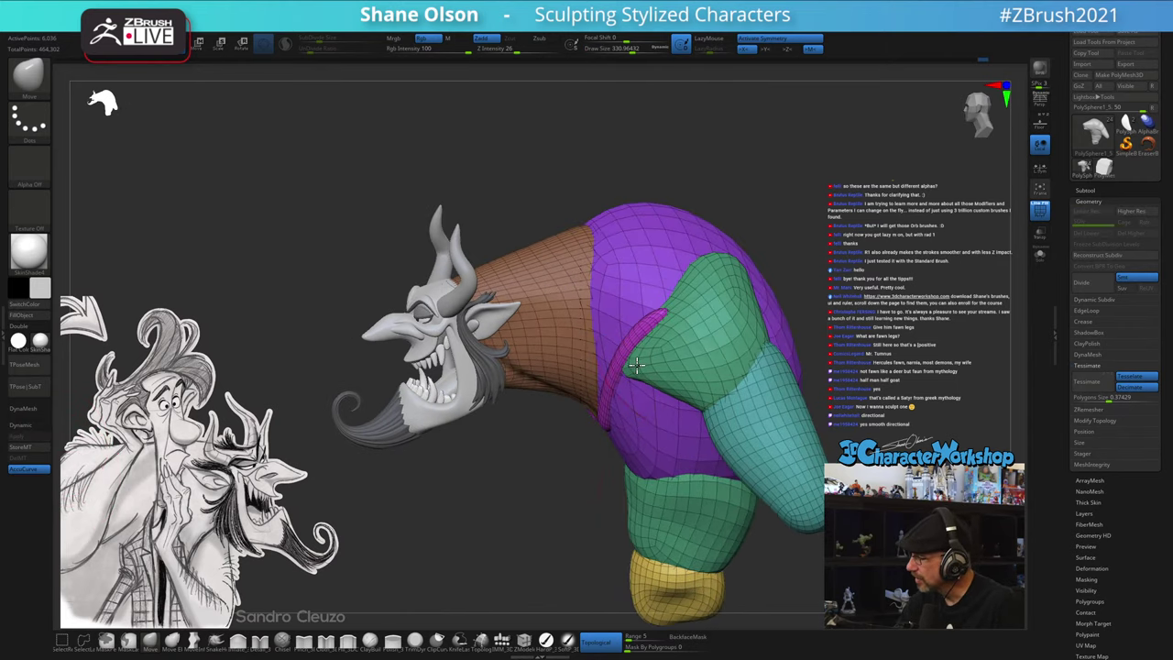
- Mask everything except the collarbones and reposition them with the gizmo so their inner ends sit higher and closer together
mouse_move(710, 377)
right_down()
mouse_move(765, 394)
mouse_move(791, 376)
right_up()
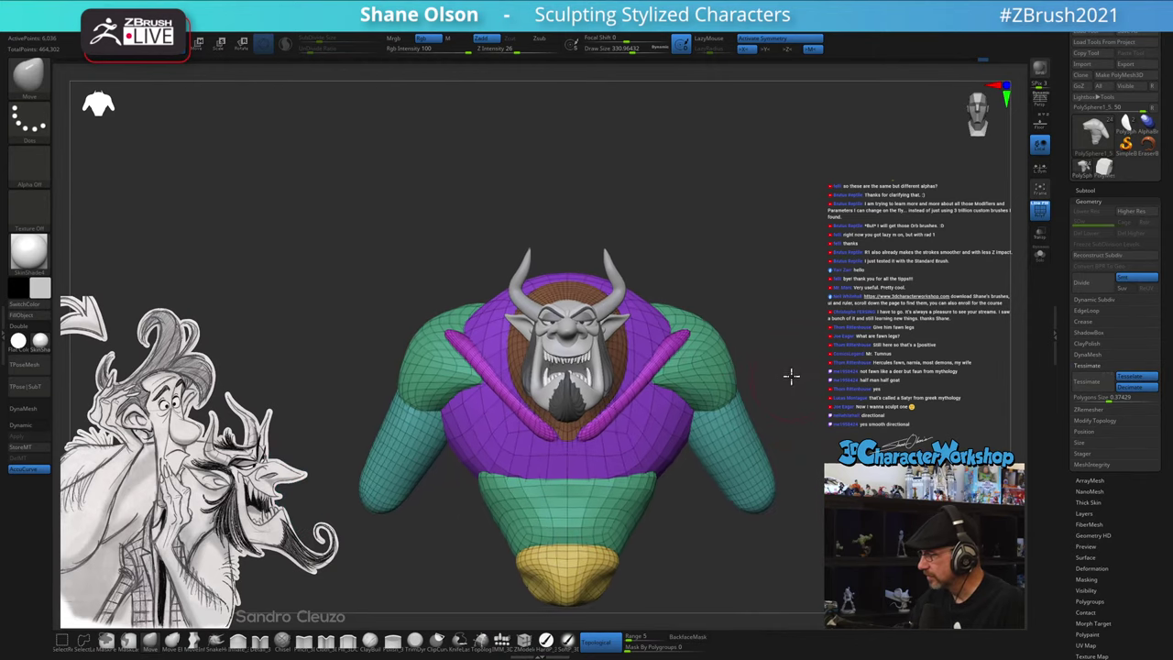
drag(790, 374, 773, 377)
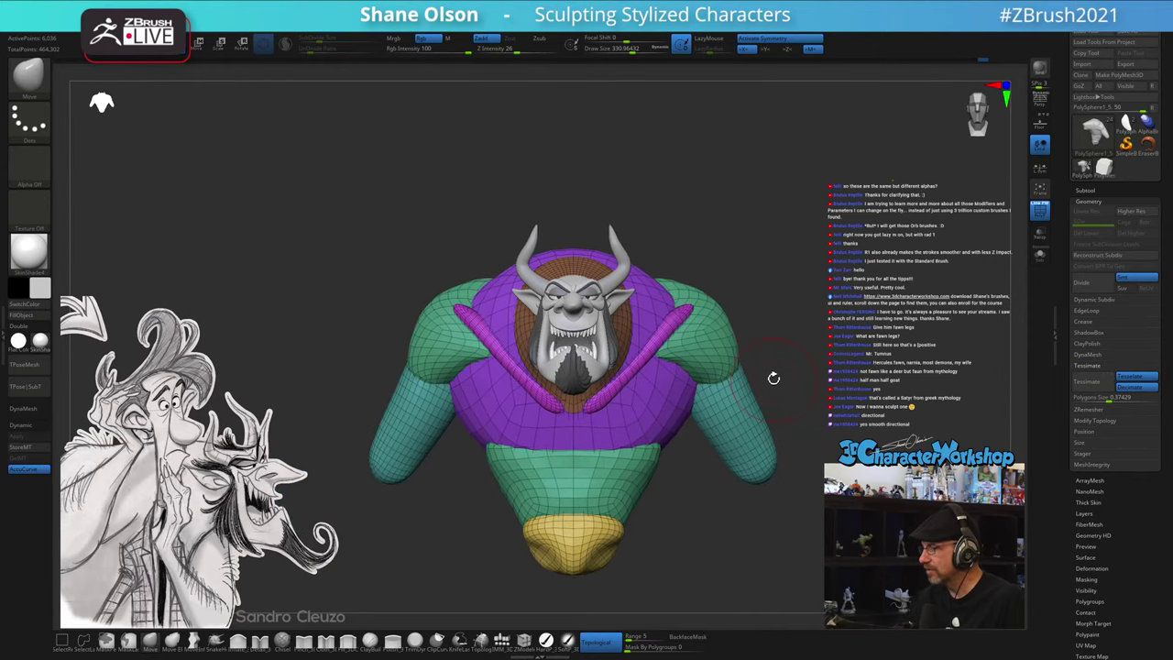
key(w)
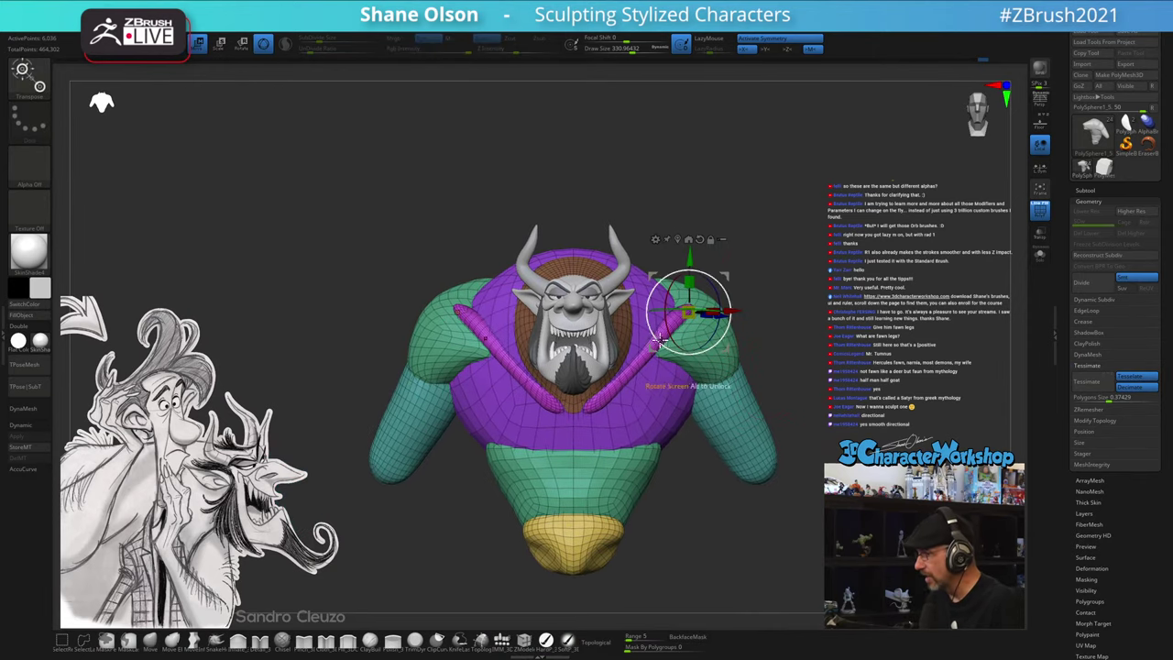
drag(675, 427, 729, 292)
drag(966, 389, 1034, 395)
mouse_move(866, 310)
mouse_down()
mouse_move(829, 302)
mouse_move(816, 273)
mouse_move(720, 327)
mouse_up()
key(q)
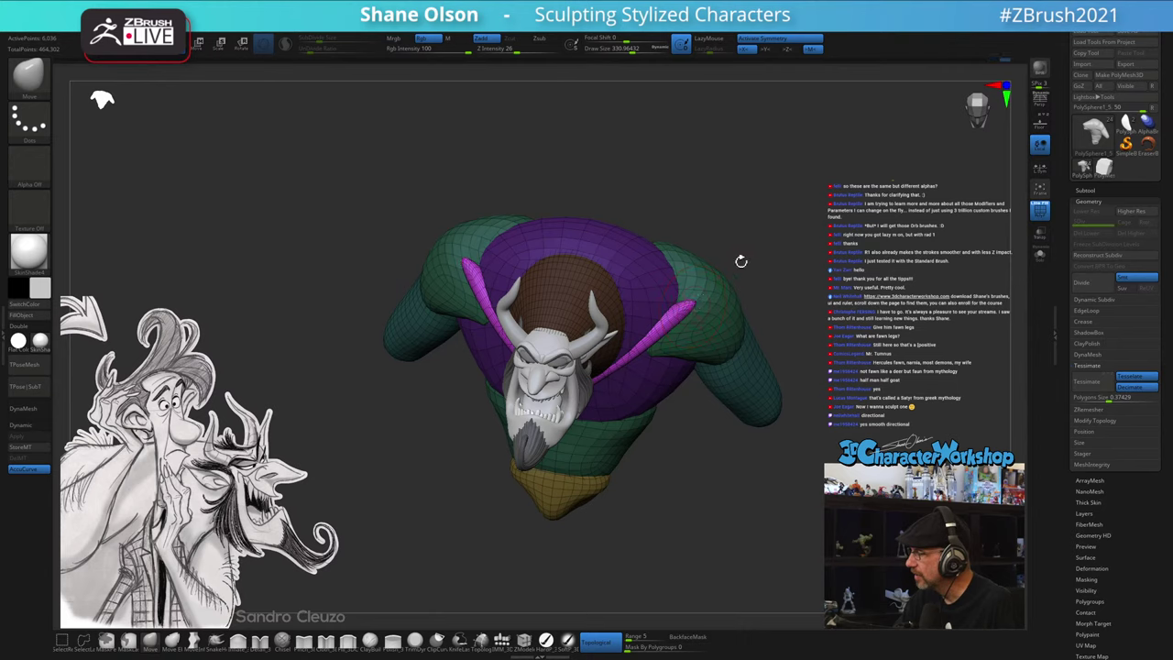
shift+drag(740, 261, 756, 217)
- Mask everything except the chest, adjust its form beside the shoulder with the Move brush at draw size about 468, and clear the mask
key(w)
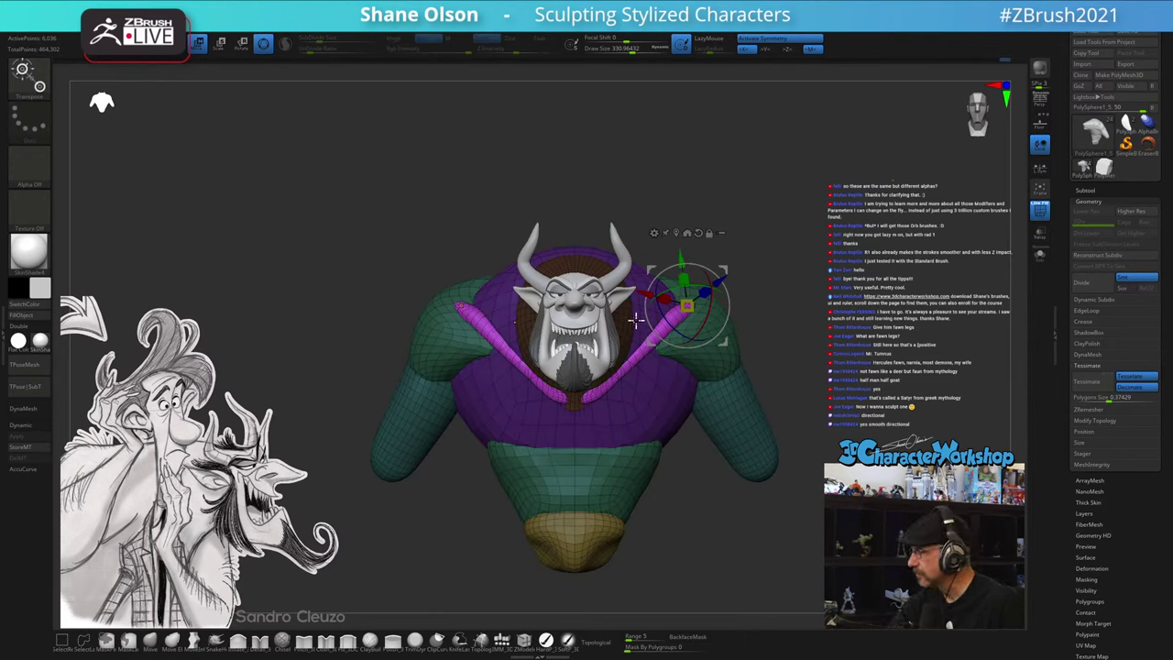
click(635, 320)
alt+click(664, 410)
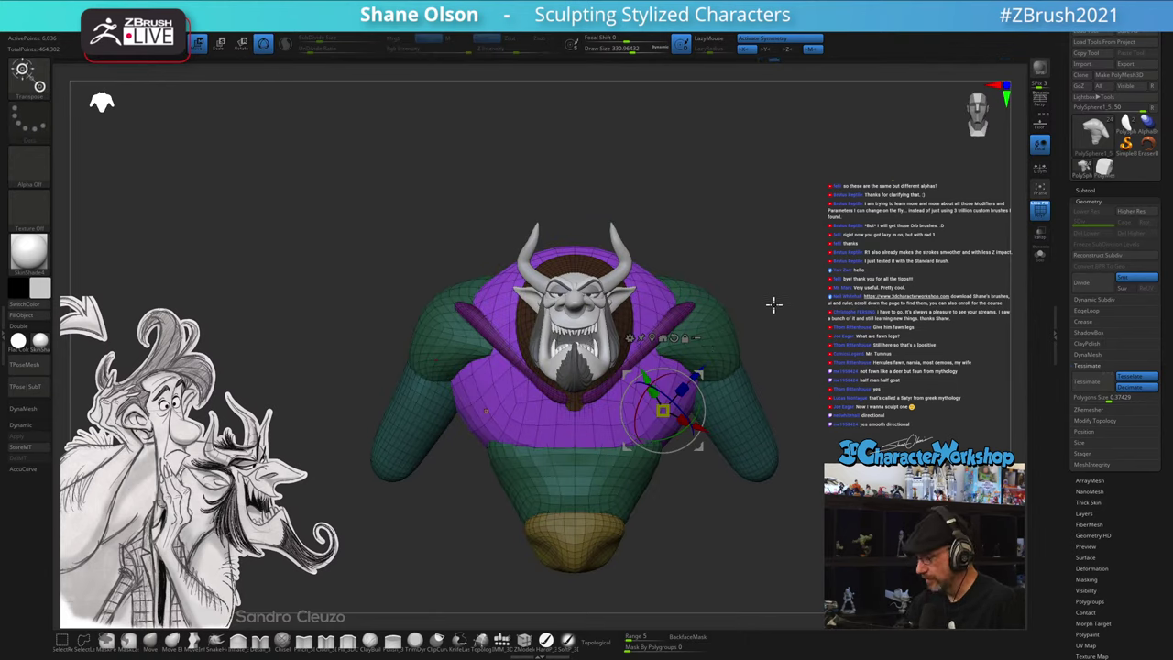
key(q)
key(s)
drag(752, 306, 698, 291)
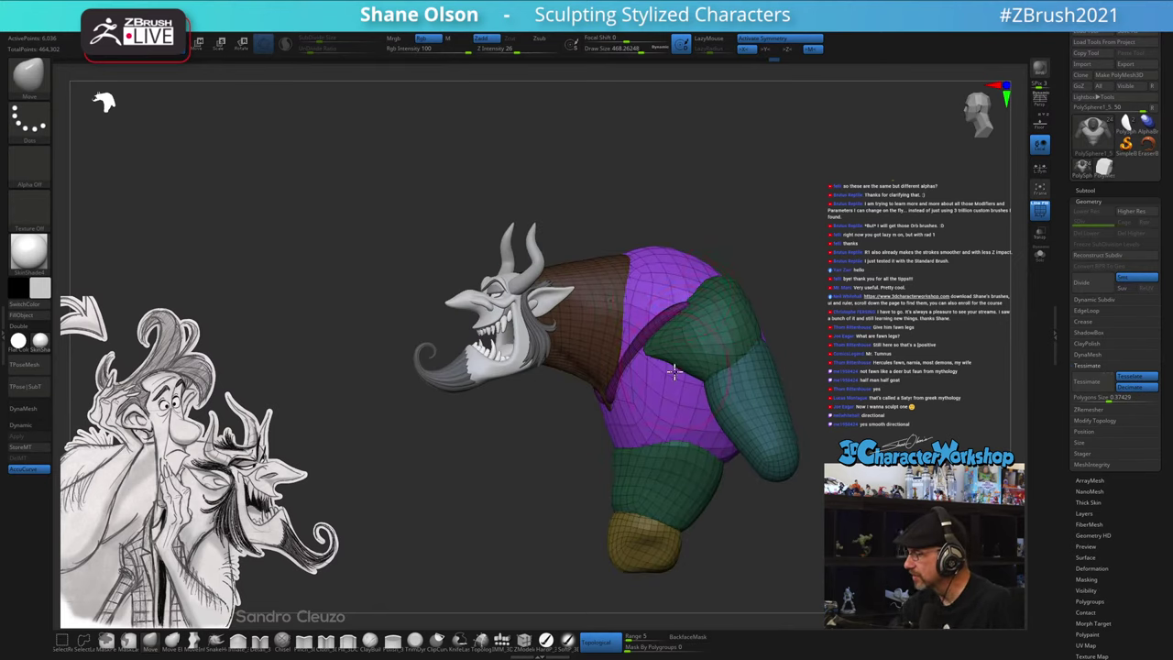
drag(673, 369, 772, 479)
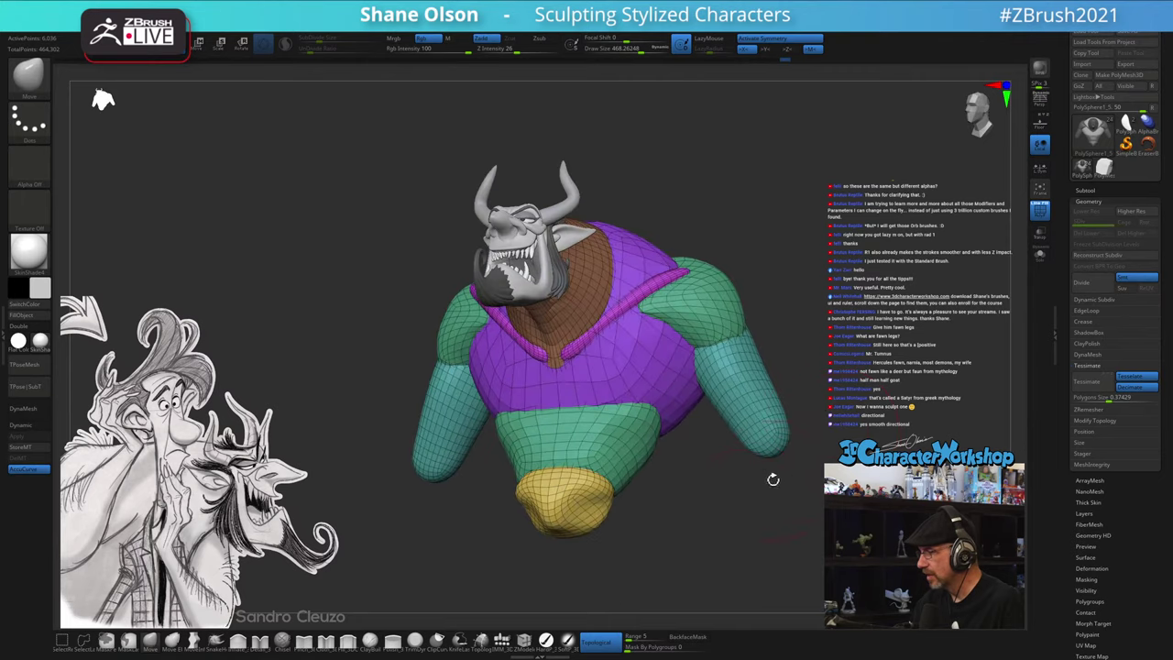
- Insert a symmetrical pair of QuadSphere-2 primitives on the chest with the IMM primitives brush at draw size about 437
mouse_move(707, 514)
mouse_down()
mouse_move(705, 489)
mouse_move(690, 514)
mouse_up()
key(s)
click(504, 640)
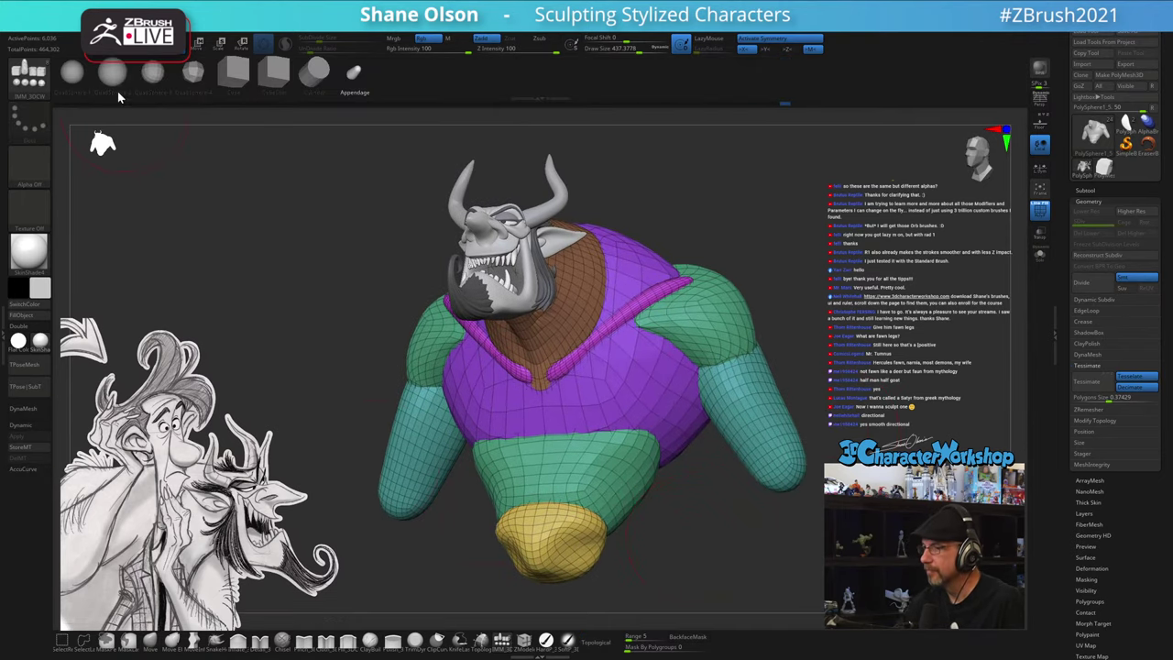
click(115, 87)
drag(609, 378, 619, 429)
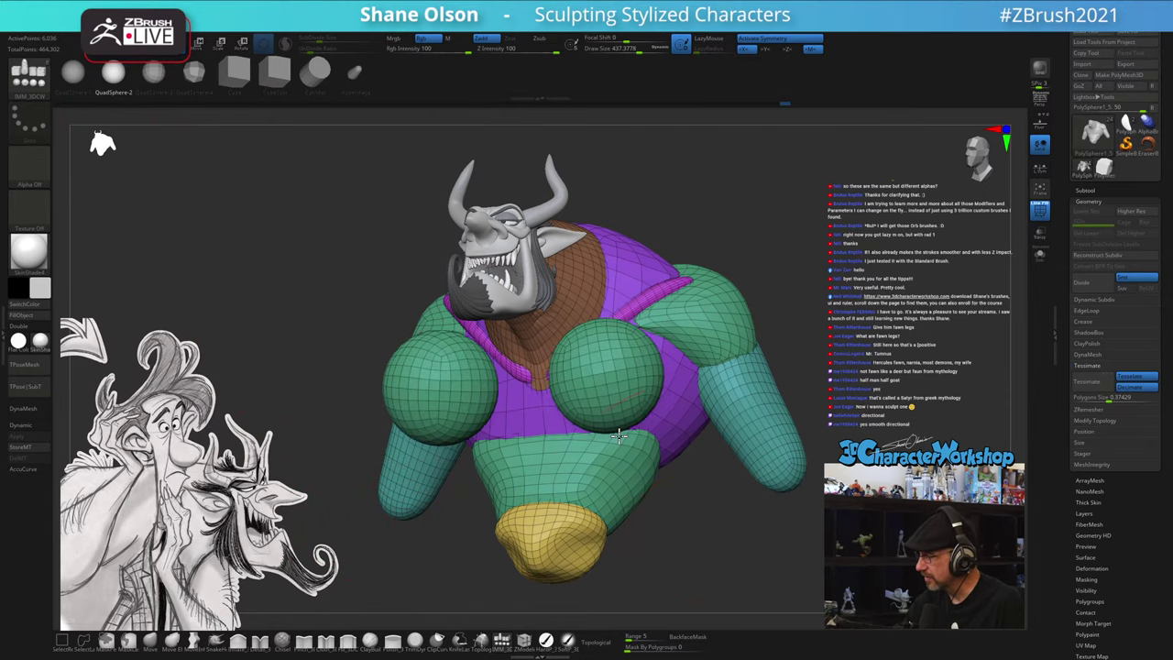
- Flatten the two inserted spheres with the gizmo, then move and rotate them against the chest as pectorals
shift+drag(723, 511, 709, 538)
key(w)
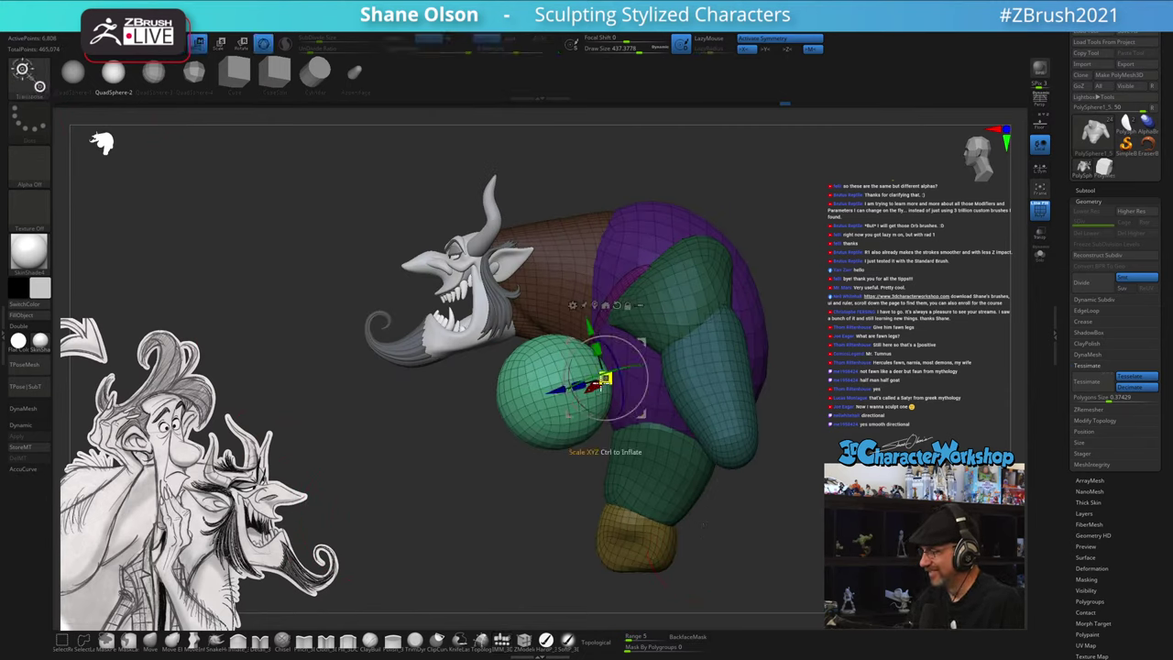
drag(580, 386, 659, 343)
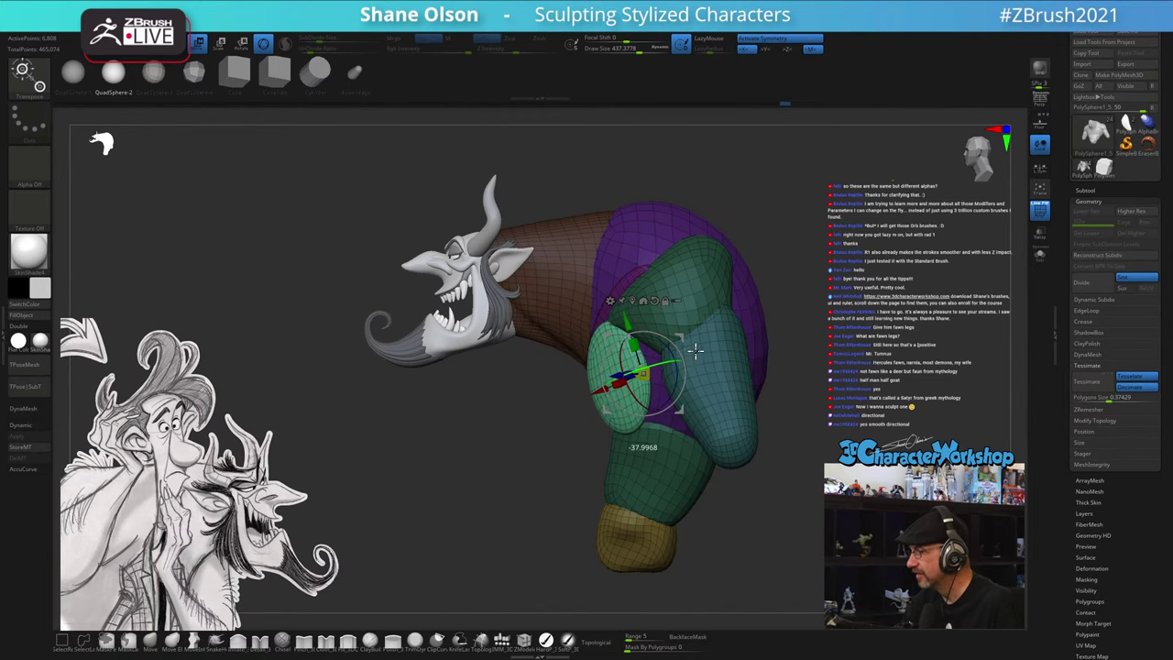
drag(699, 403, 717, 447)
drag(750, 396, 724, 417)
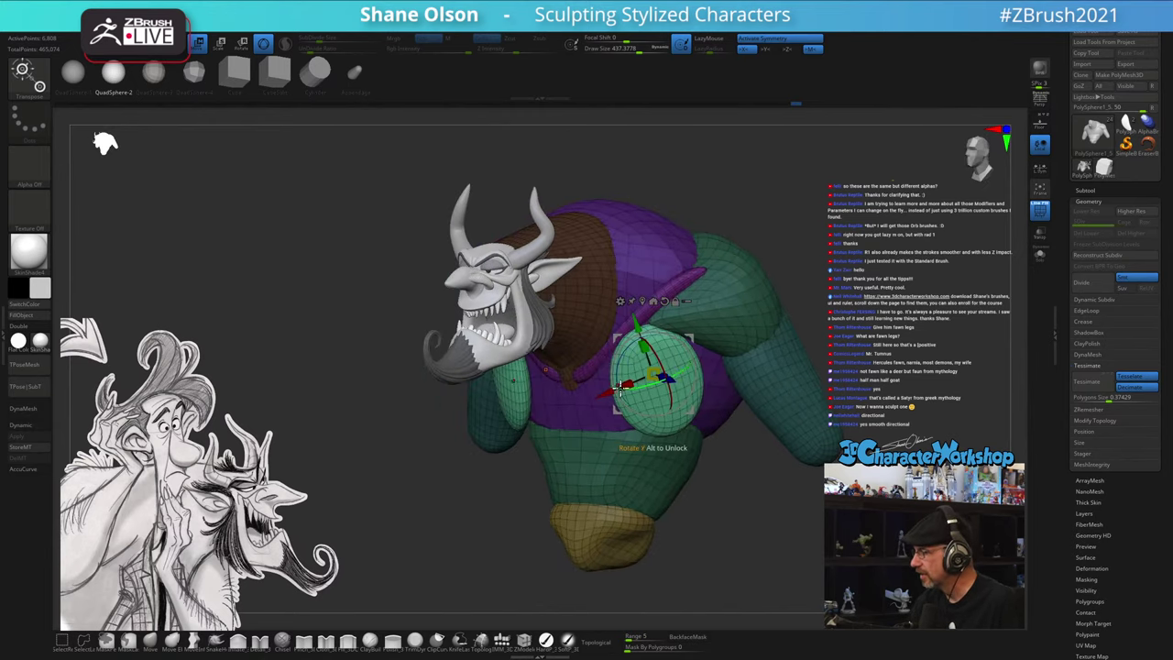
drag(620, 388, 590, 403)
drag(730, 369, 726, 410)
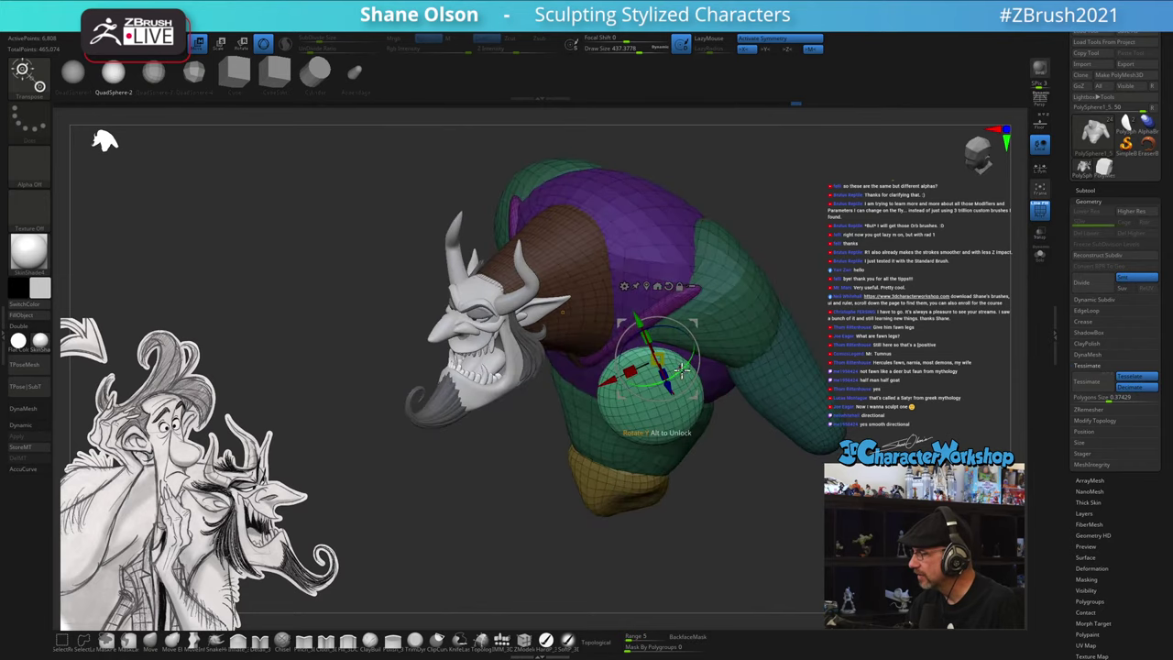
drag(676, 372, 696, 473)
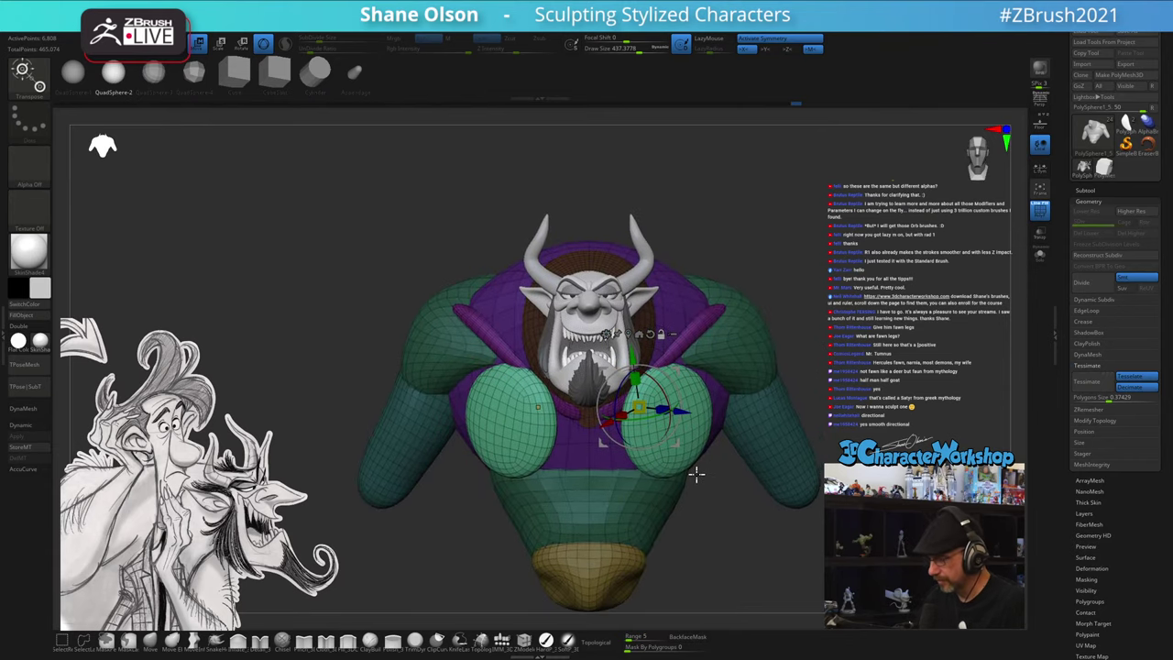
- Shape the spheres into broad pectorals under the collarbones with the Move brush at draw sizes of about 460, 657 and 804
click(152, 640)
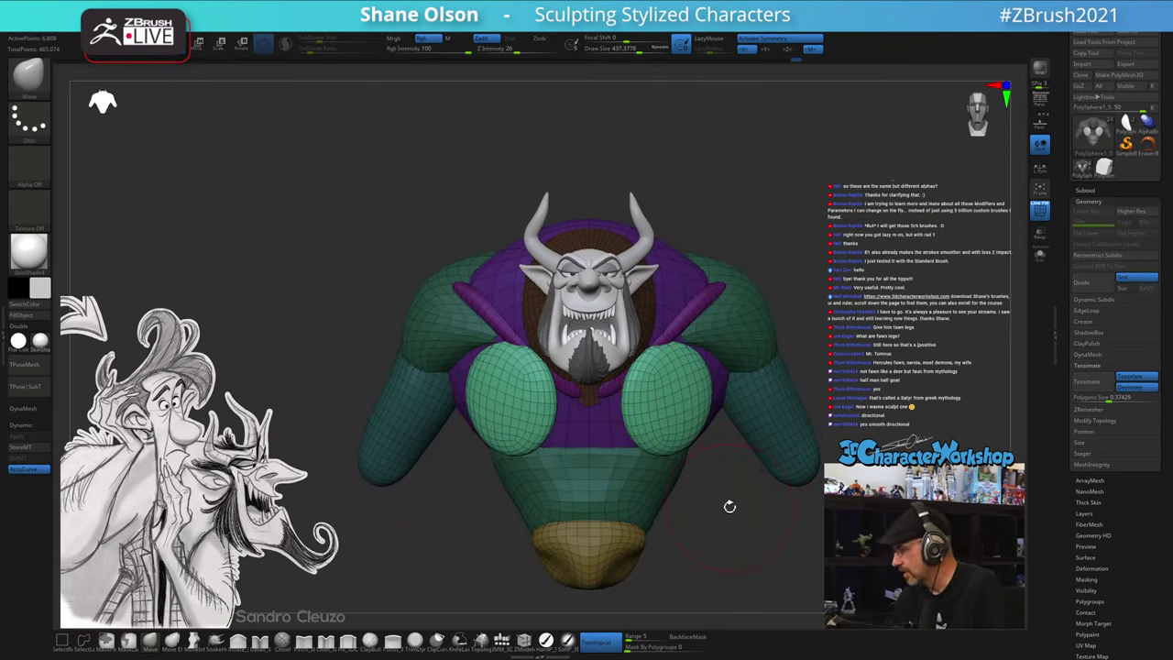
drag(737, 497, 705, 500)
key(s)
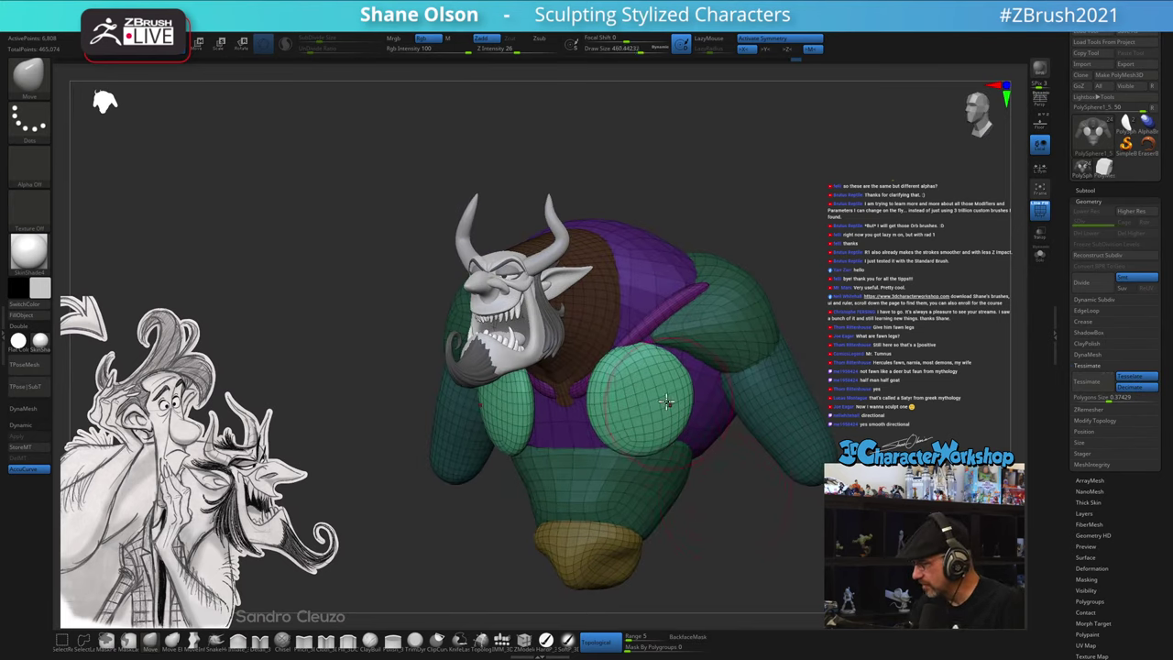
key(s)
drag(611, 377, 627, 375)
drag(733, 500, 689, 501)
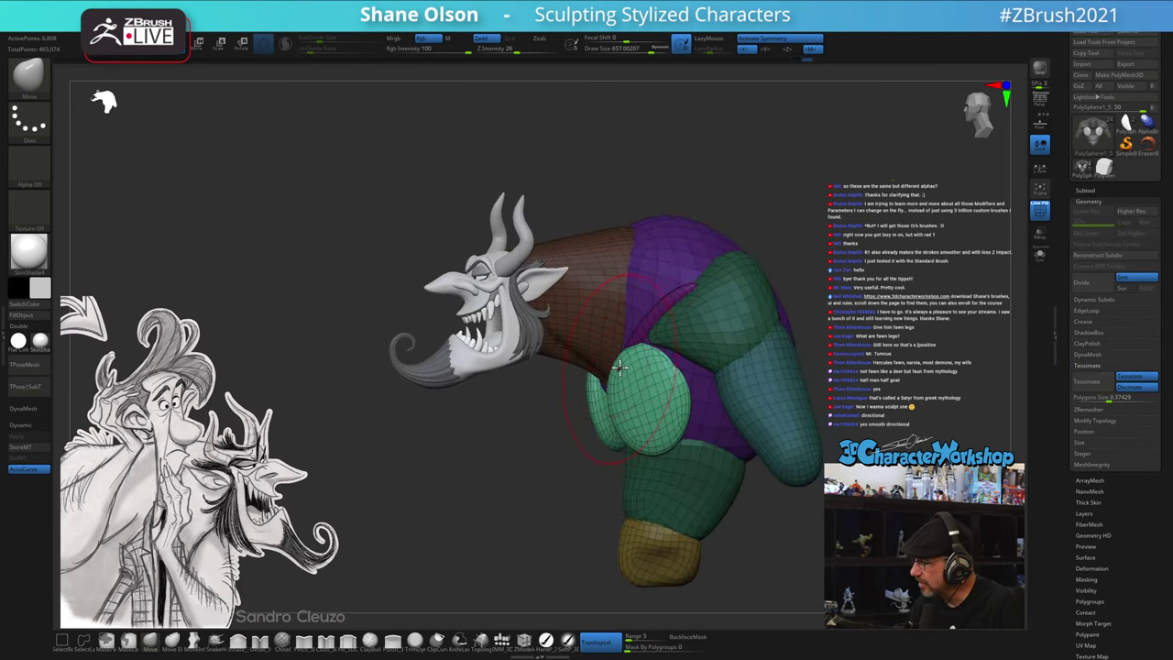
drag(675, 357, 667, 356)
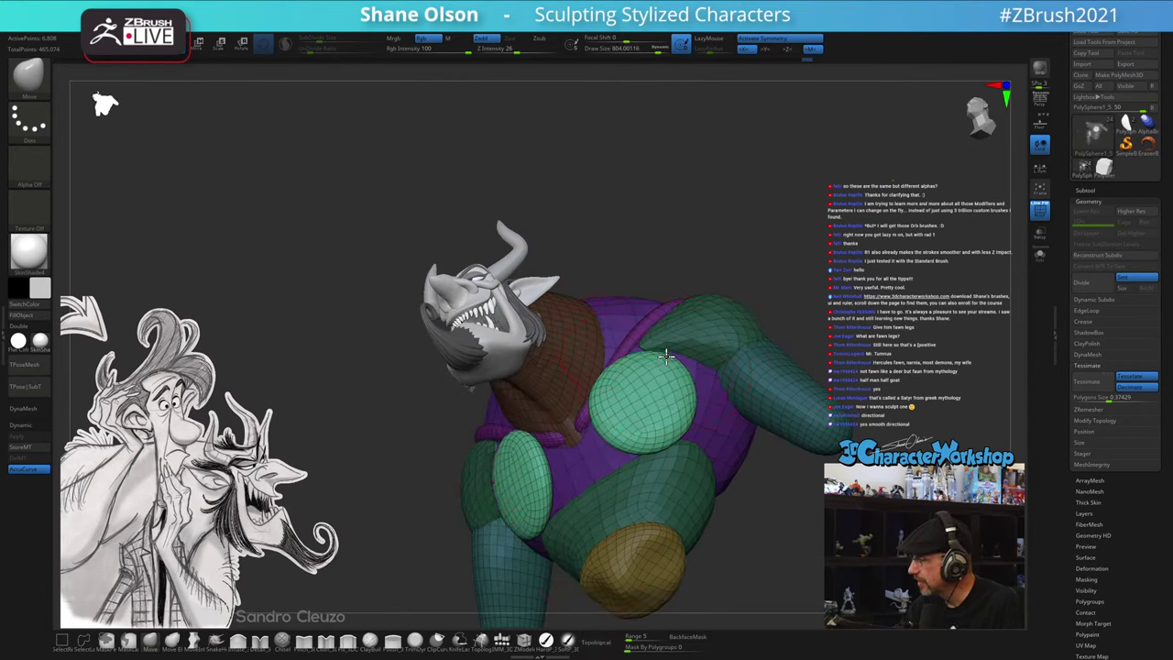
drag(499, 458, 617, 423)
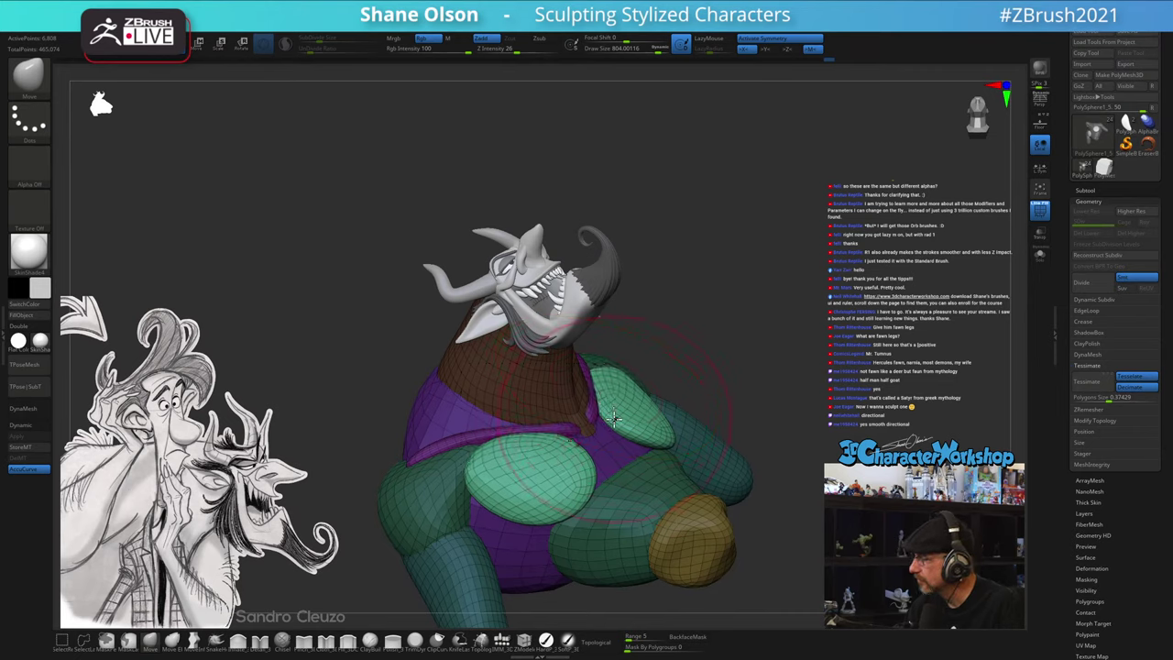
mouse_move(627, 407)
mouse_down()
mouse_move(596, 421)
mouse_move(641, 444)
mouse_move(593, 439)
mouse_up()
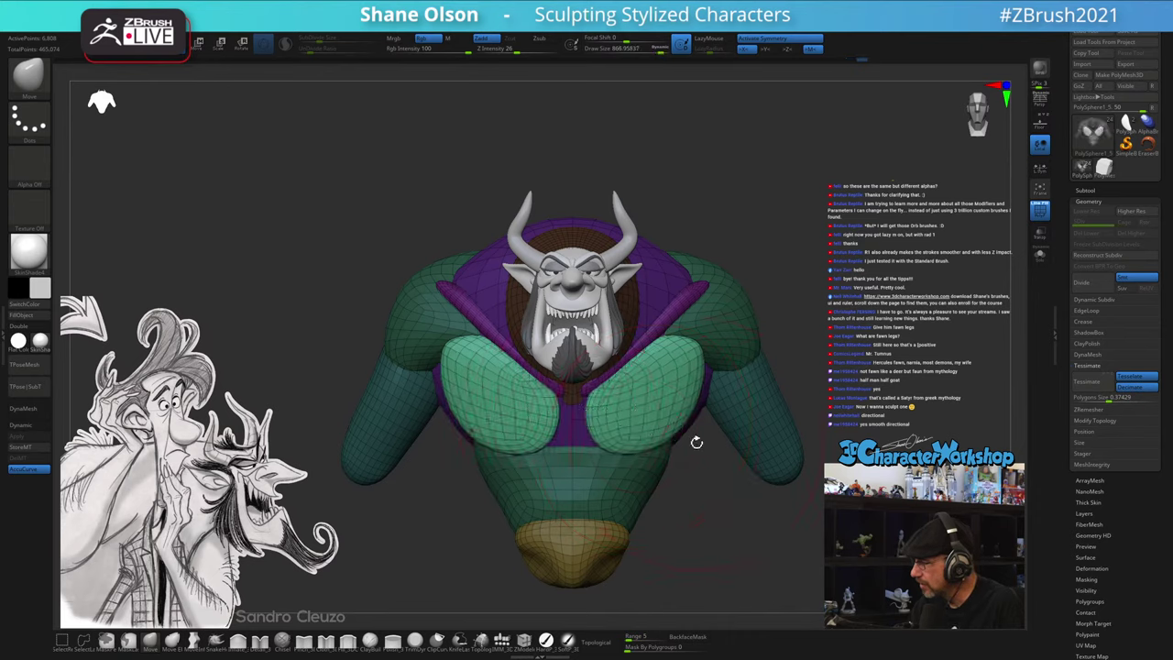
- Assign the pectorals their own polygroup and mask the rest of the body
ctrl+click(706, 528)
key(ctrl+w)
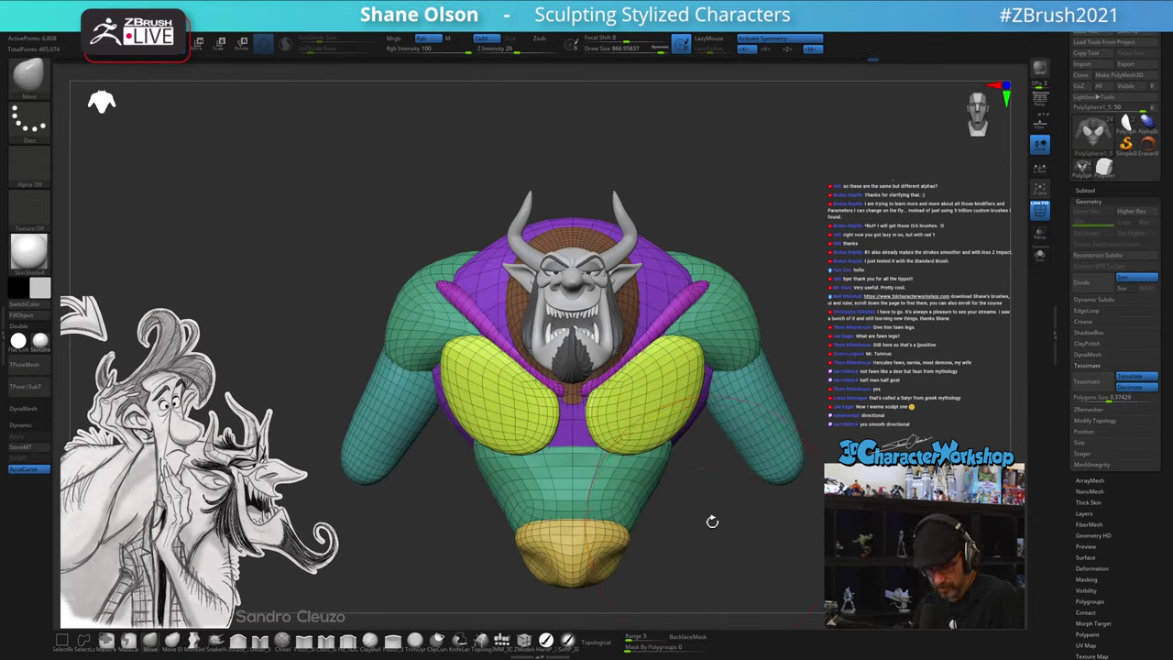
drag(714, 496, 693, 479)
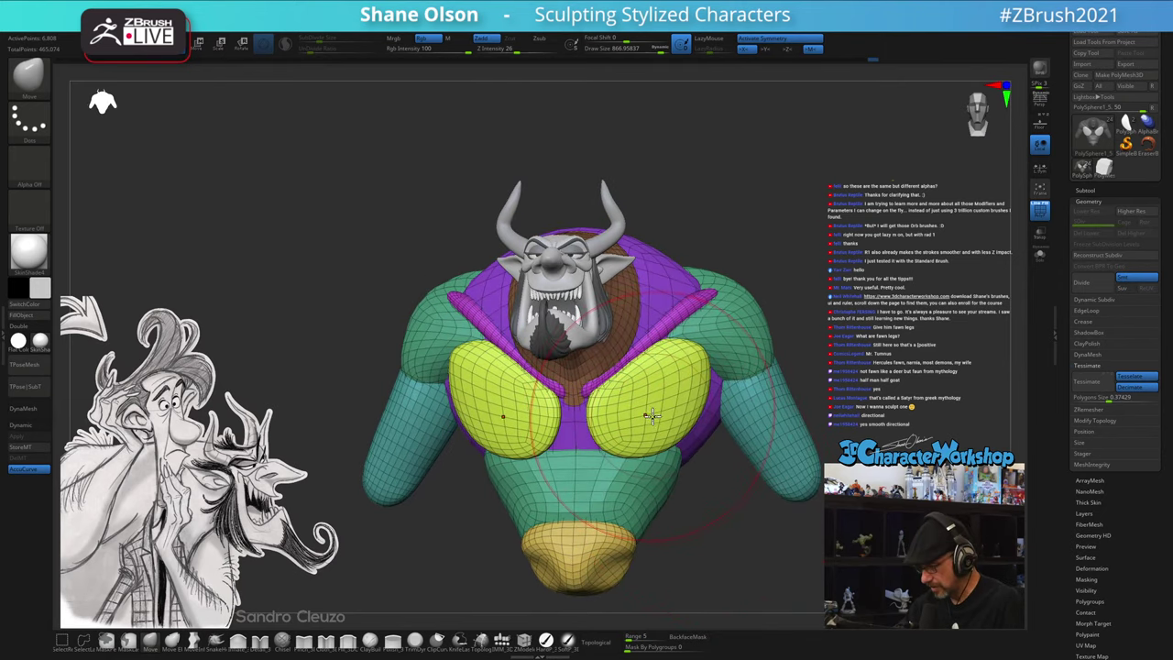
key(w)
ctrl+click(704, 370)
key(q)
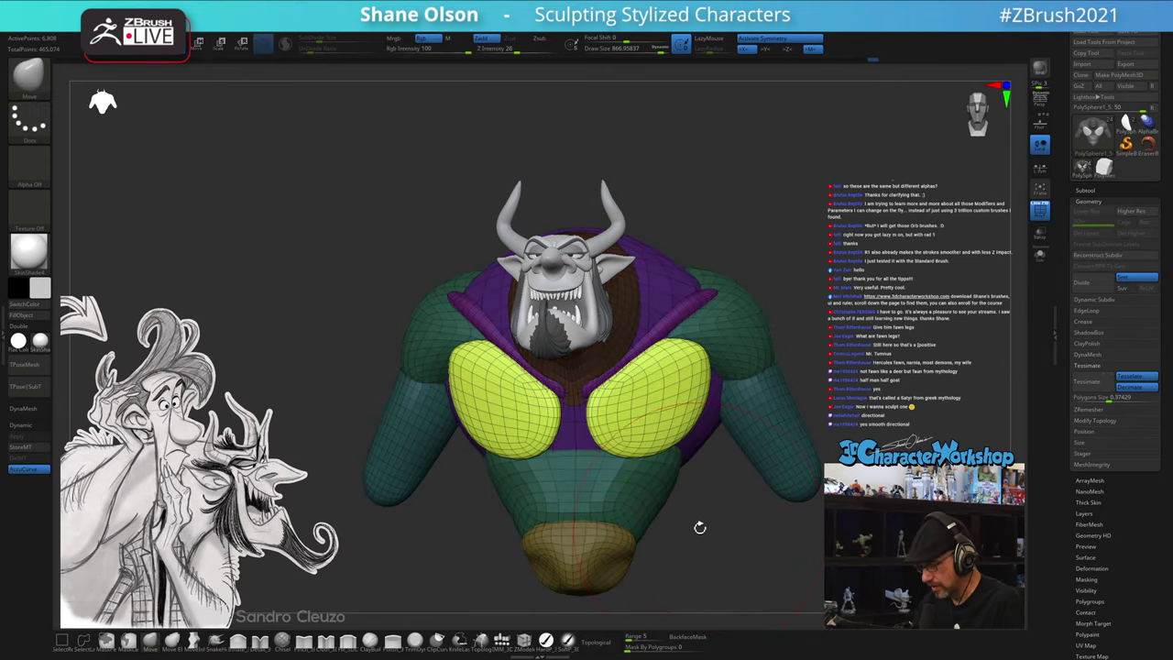
- Shape the pectorals' inner edges along the sternum and collarbones with the Move brush at draw sizes of about 286 and 338
drag(699, 515, 678, 478)
ctrl+right_drag(652, 404, 614, 401)
key(s)
mouse_move(612, 401)
mouse_down()
mouse_move(589, 401)
mouse_move(576, 421)
mouse_move(566, 400)
mouse_up()
key(s)
key(s)
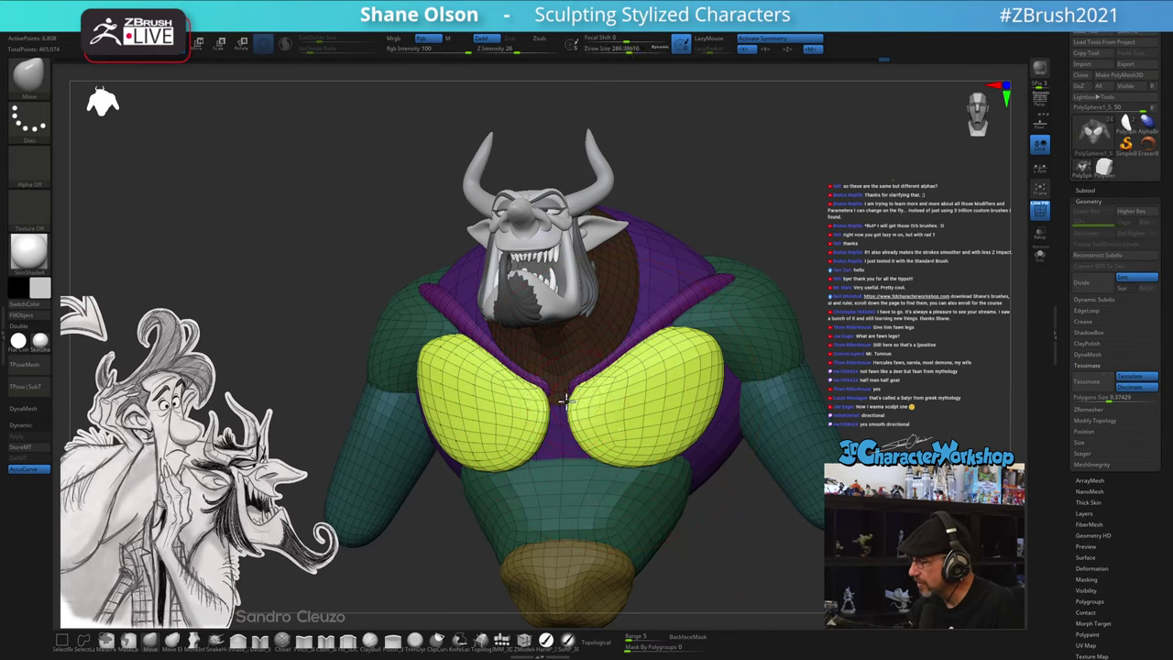
mouse_move(578, 396)
right_down()
mouse_move(581, 348)
mouse_move(565, 397)
mouse_move(584, 447)
right_up()
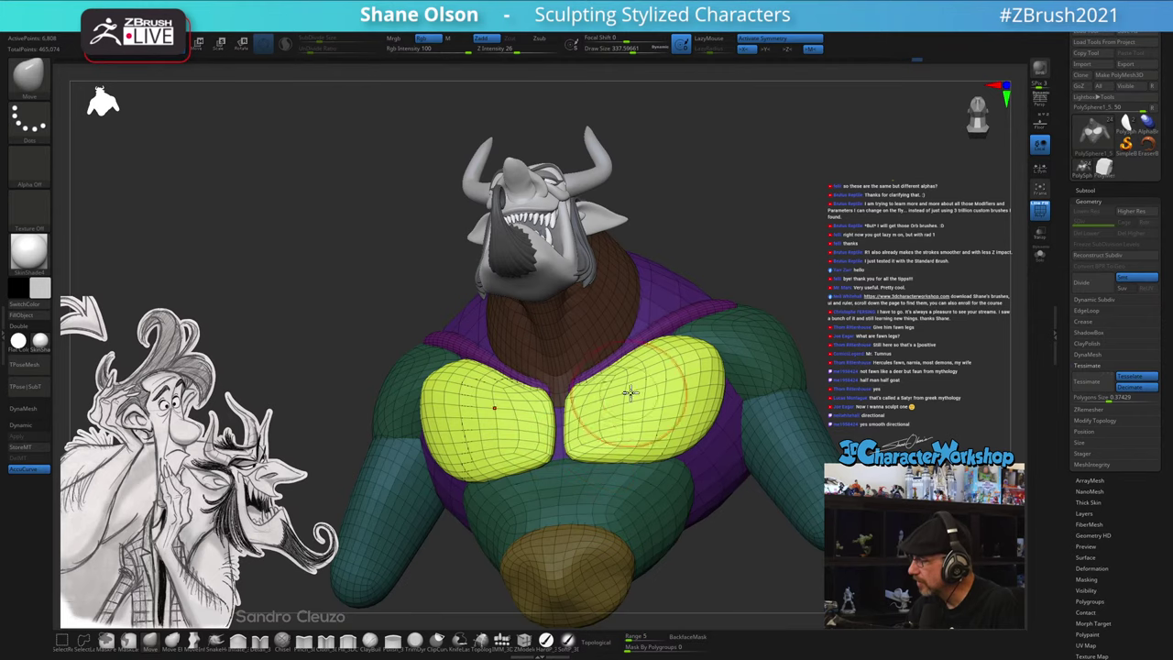
mouse_move(630, 392)
right_down()
mouse_move(647, 427)
mouse_move(675, 393)
mouse_move(587, 428)
mouse_move(629, 436)
mouse_move(604, 449)
right_up()
key(shift)
right_drag(712, 441, 743, 423)
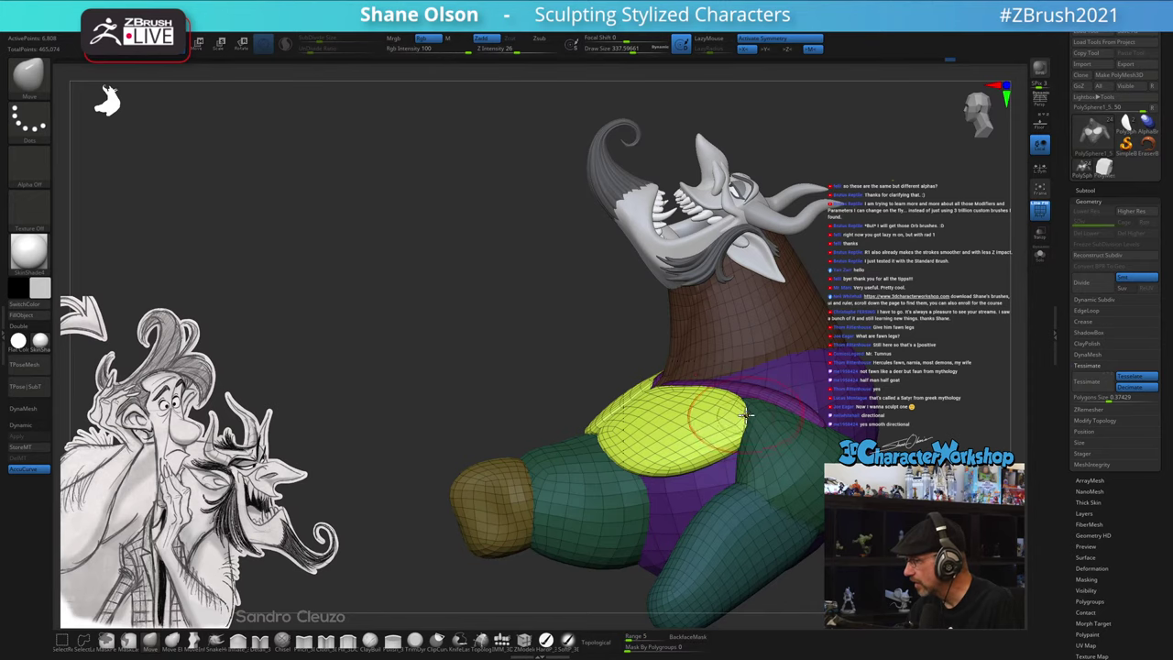
- Adjust the pectorals' outer ends beside the shoulders with the Move brush at draw sizes of about 445 and 639, and hide the polyframe
key(bracketright)
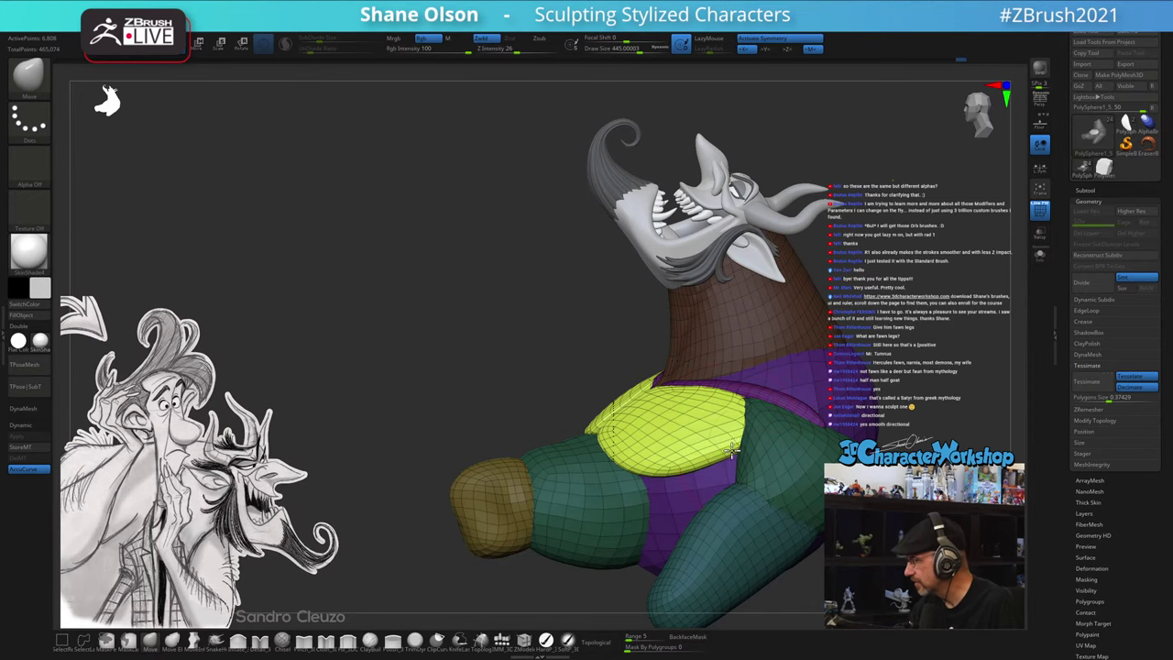
mouse_move(750, 431)
right_down()
mouse_move(772, 432)
mouse_move(766, 454)
mouse_move(675, 405)
mouse_move(676, 421)
mouse_move(634, 450)
mouse_move(616, 487)
mouse_move(636, 420)
mouse_move(663, 385)
right_up()
key(shift+f)
key(bracketright)
key(bracketright)
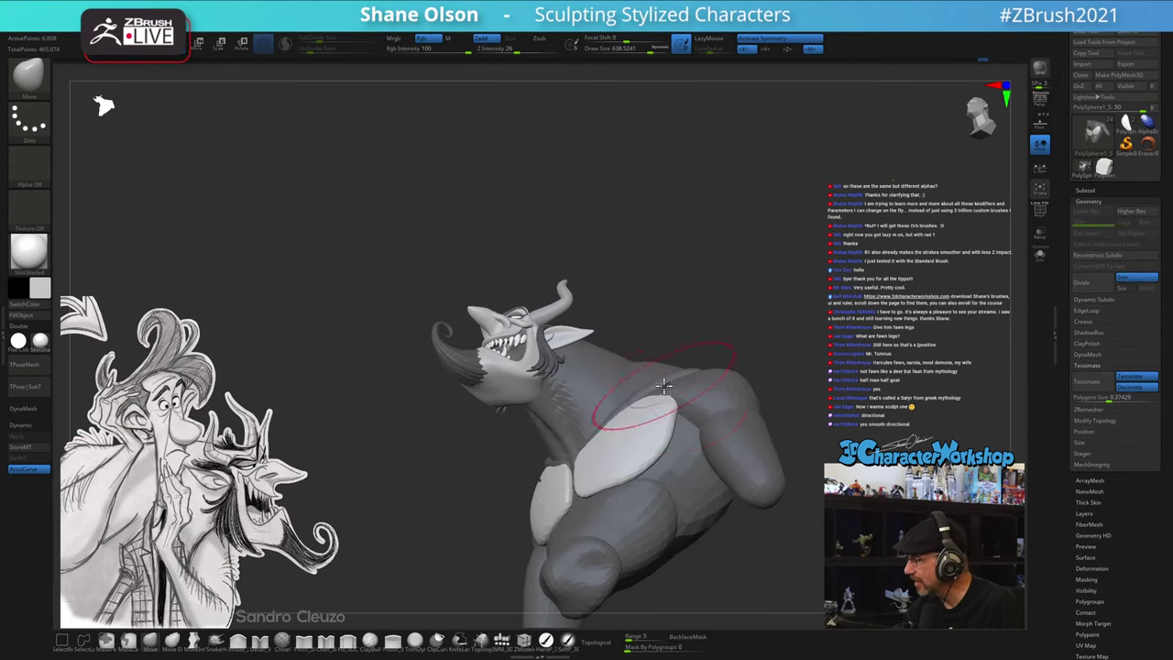
- Refine the pectorals' side profile and upper outer corners with the Move brush at draw sizes of about 743 and 814, and clear the mask
mouse_move(657, 426)
right_down()
mouse_move(654, 485)
mouse_move(715, 479)
mouse_move(731, 535)
right_up()
key(s)
drag(645, 471, 650, 471)
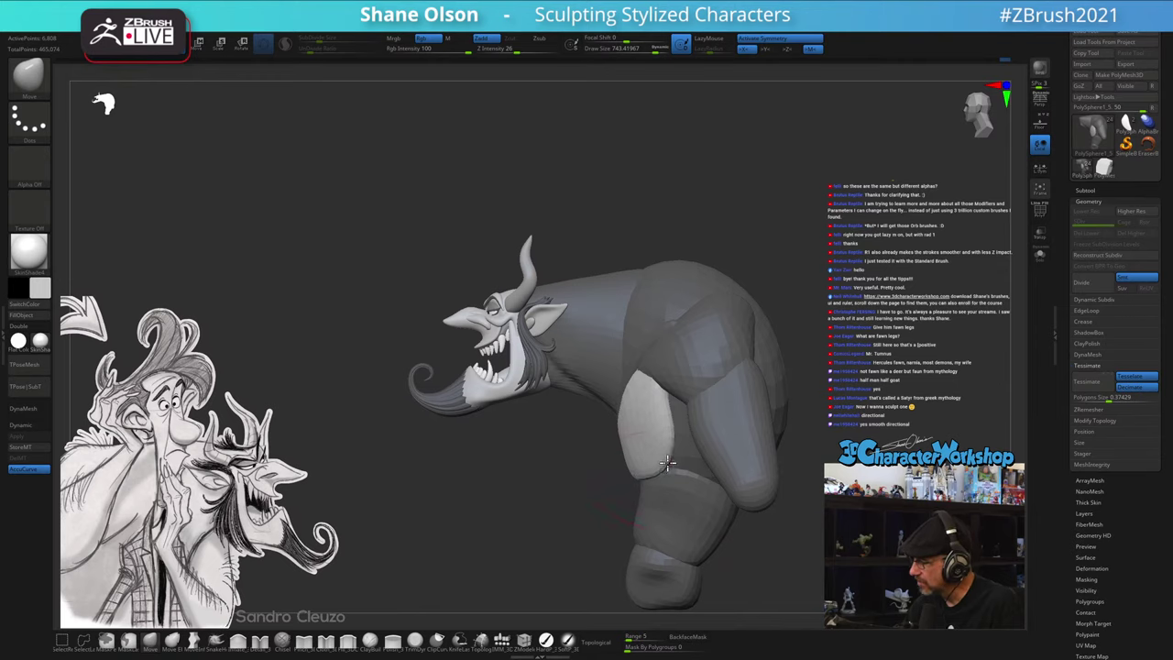
right_drag(662, 446, 652, 443)
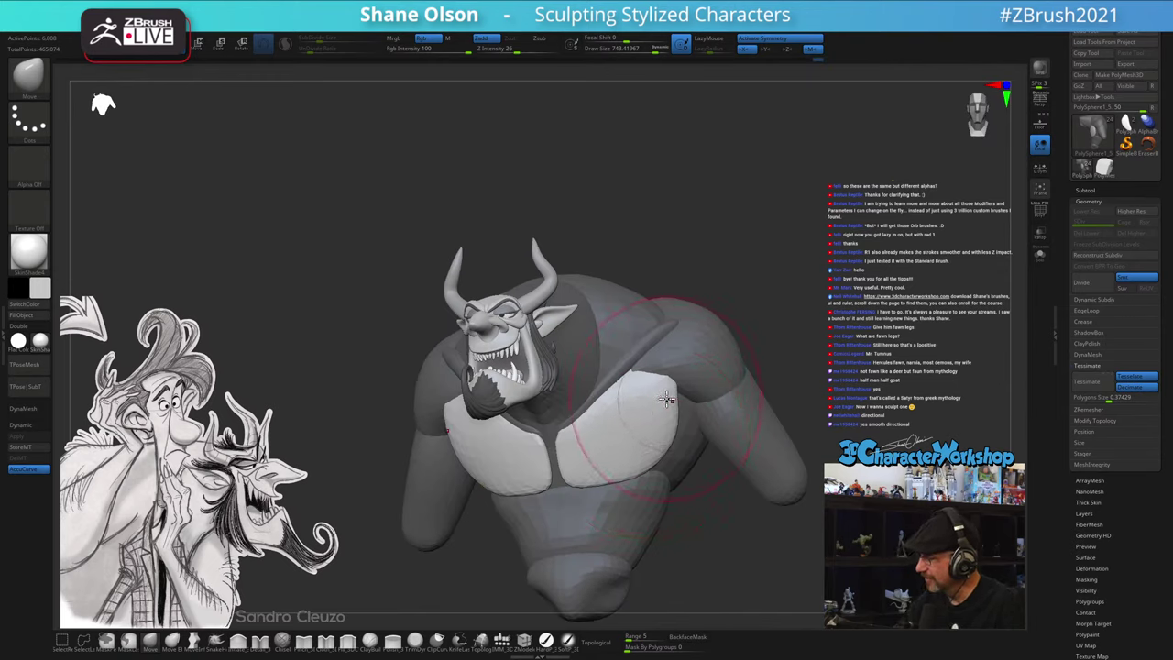
drag(670, 392, 674, 394)
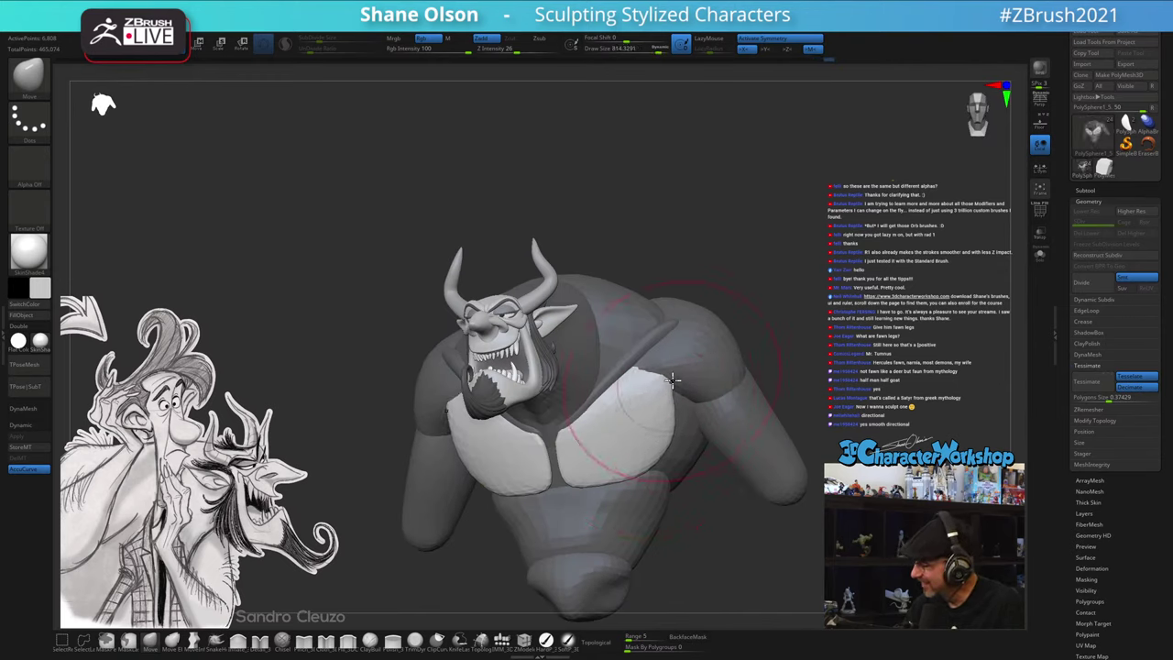
mouse_move(671, 379)
right_down()
mouse_move(676, 443)
mouse_move(699, 418)
right_up()
ctrl+right_drag(628, 444, 673, 398)
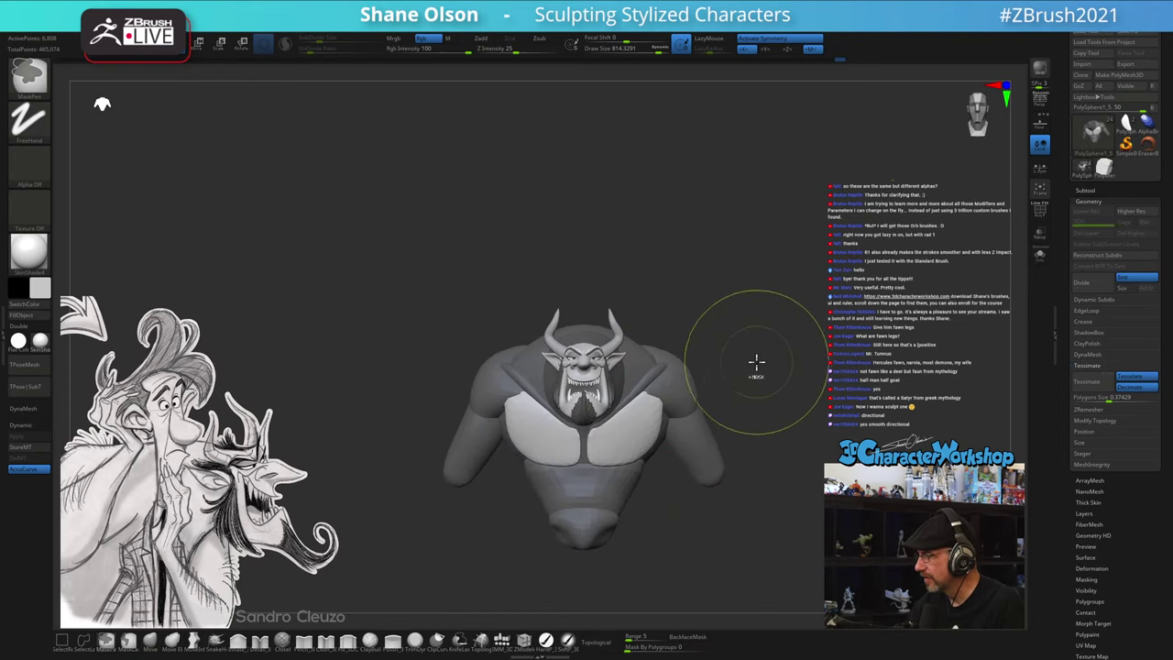
ctrl+drag(757, 364, 779, 358)
mouse_move(779, 358)
ctrl+right_down()
mouse_move(691, 369)
mouse_move(755, 367)
mouse_move(714, 376)
ctrl+right_up()
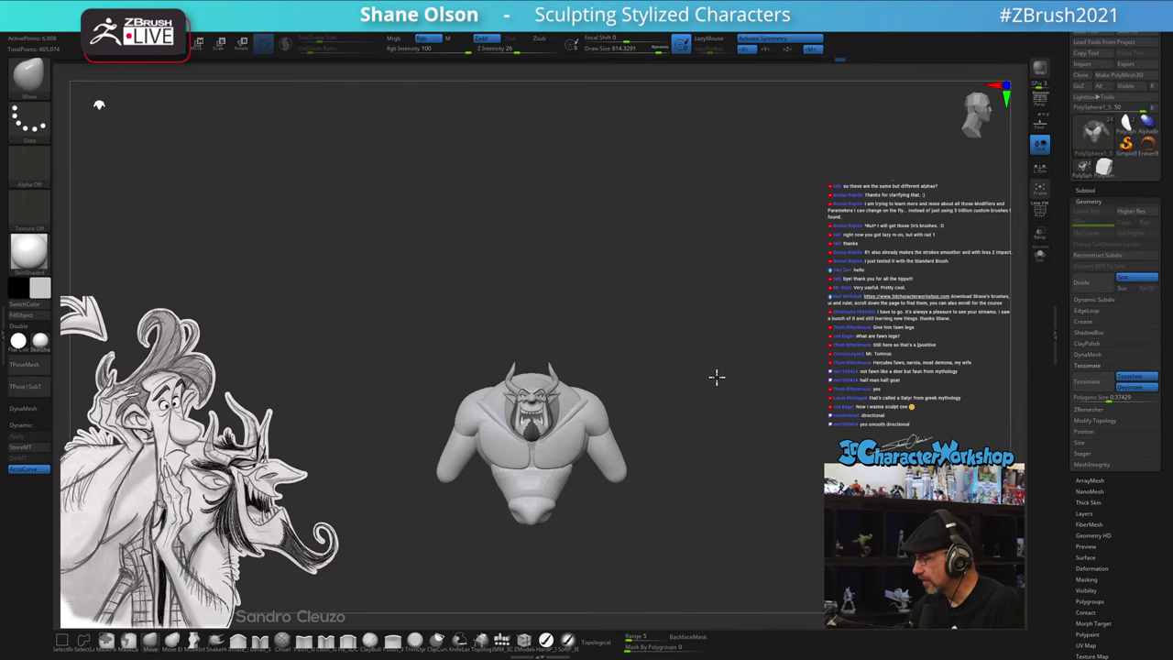
scroll(715, 406, up, 4)
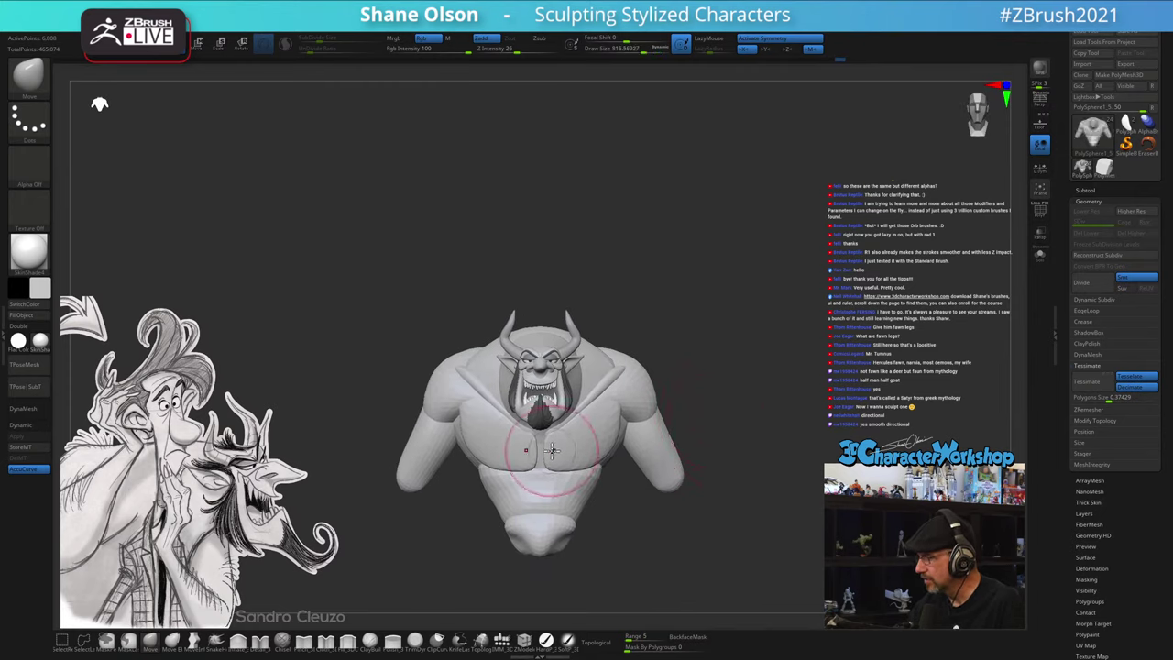
- Mask everything except the pectorals again and puff up their inner areas beside the sternum with the Inflate brush
click(237, 642)
alt+right_drag(571, 429, 556, 471)
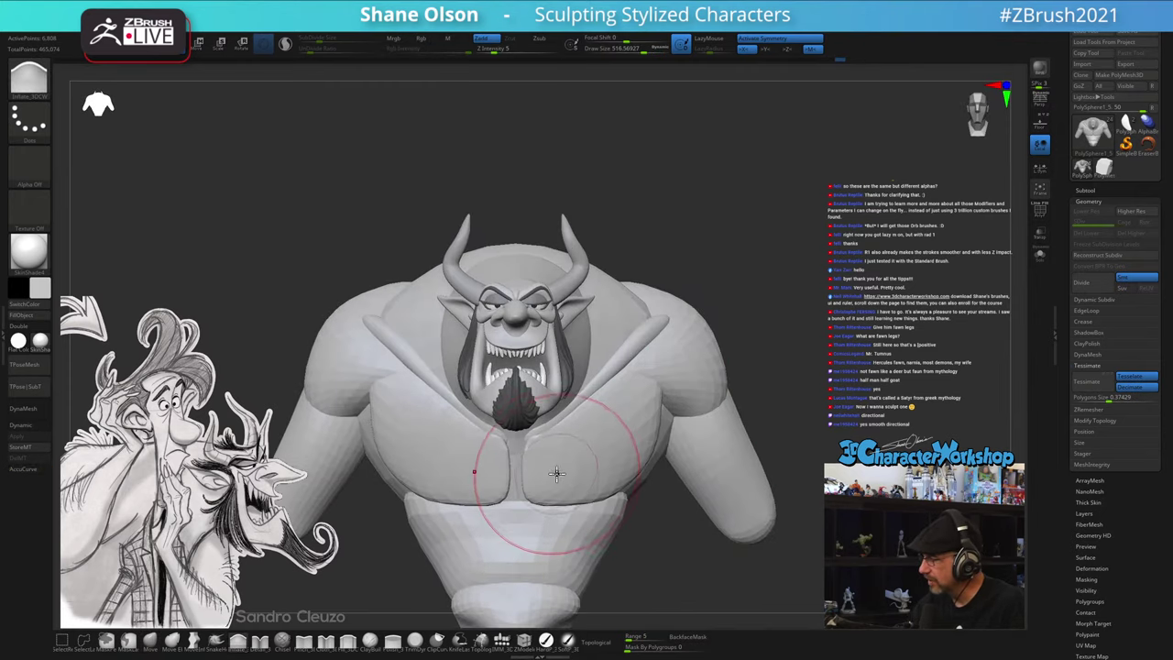
key(bracketleft)
key(ctrl+h)
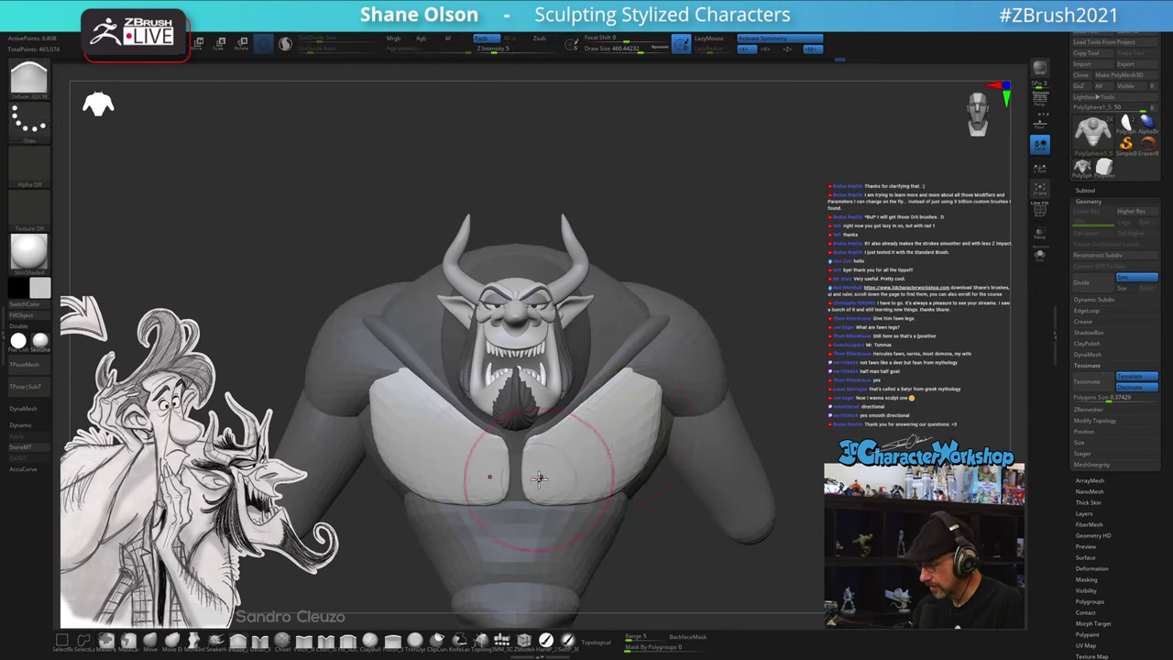
key(s)
drag(540, 481, 539, 481)
mouse_move(539, 478)
right_down()
mouse_move(577, 427)
mouse_move(551, 442)
mouse_move(596, 427)
mouse_move(421, 538)
right_up()
- Pull the pectorals' inner edges closer together and adjust their outlines with the Move brush at draw sizes of about 324 and 338
click(151, 640)
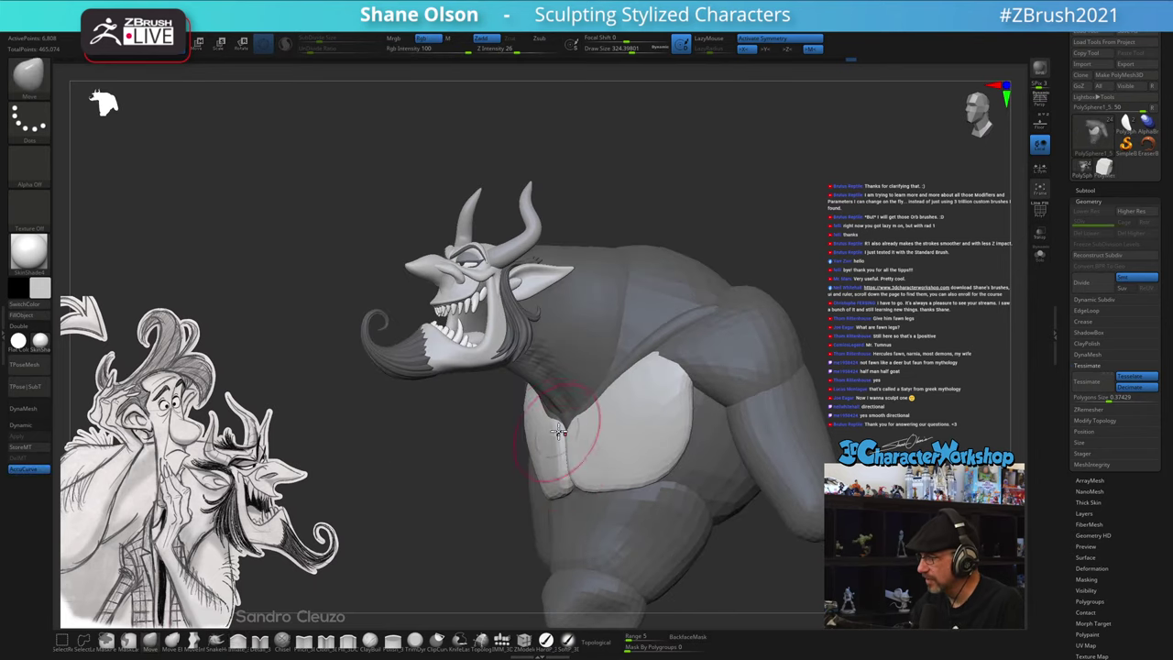
key(s)
click(558, 432)
right_drag(568, 430, 596, 439)
drag(596, 438, 692, 440)
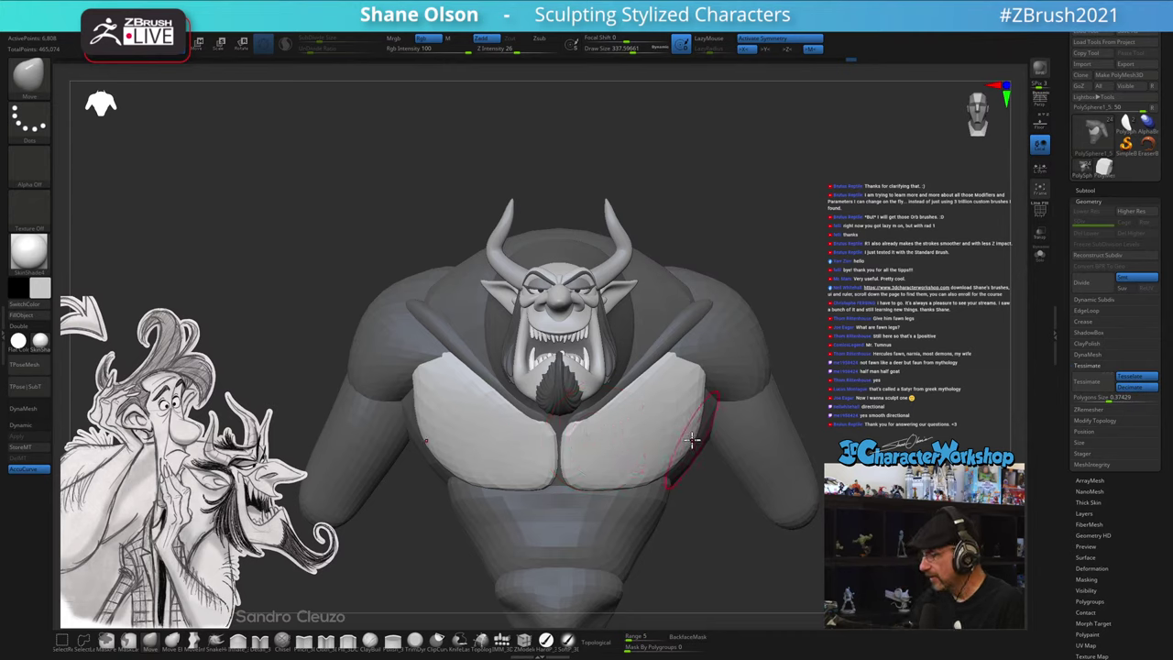
- Adjust the overall pectoral form with the Move brush at draw size about 576, and clear the mask
ctrl+right_drag(682, 443, 526, 444)
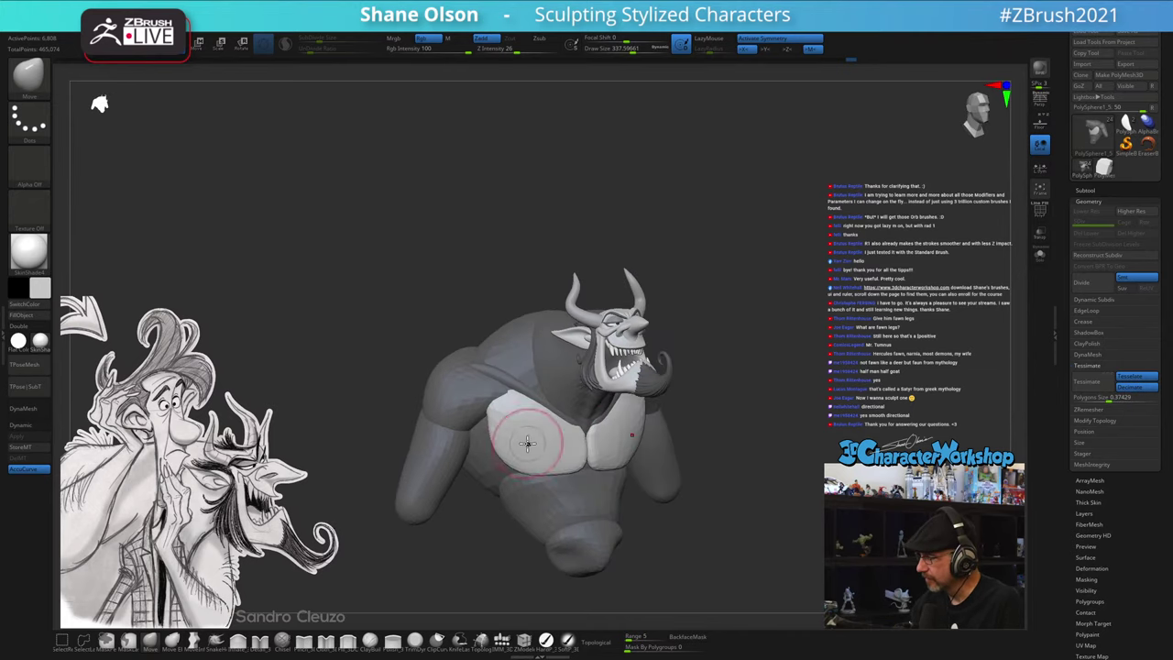
click(152, 640)
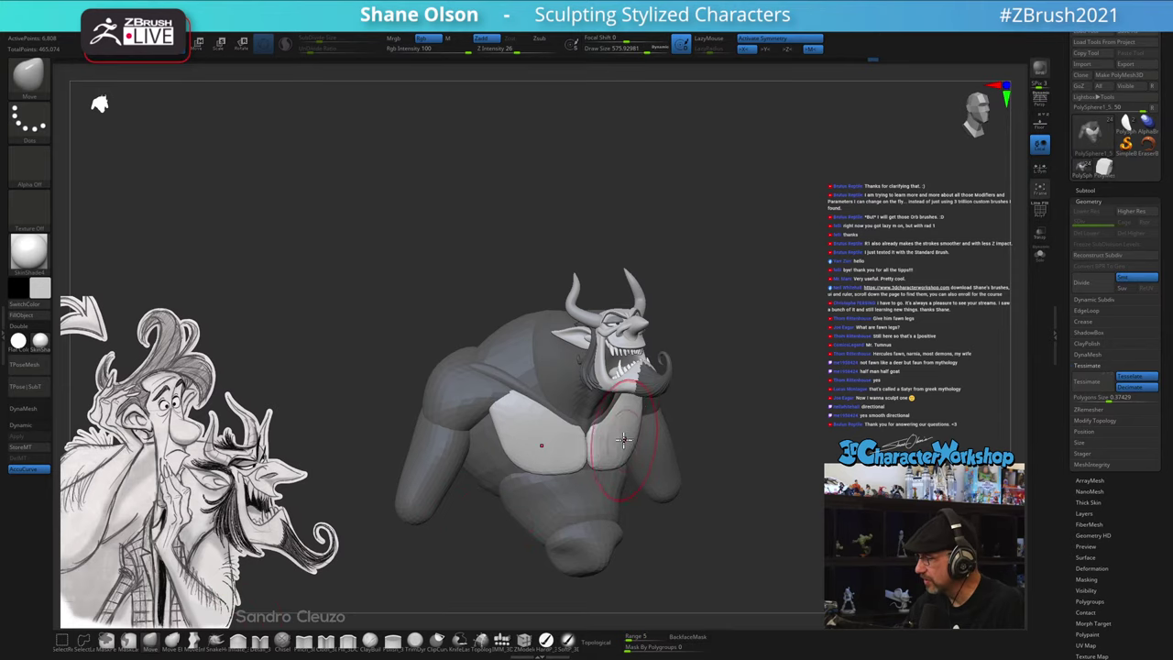
mouse_move(502, 434)
right_down()
mouse_move(671, 481)
mouse_move(718, 476)
mouse_move(754, 445)
mouse_move(662, 494)
mouse_move(680, 502)
right_up()
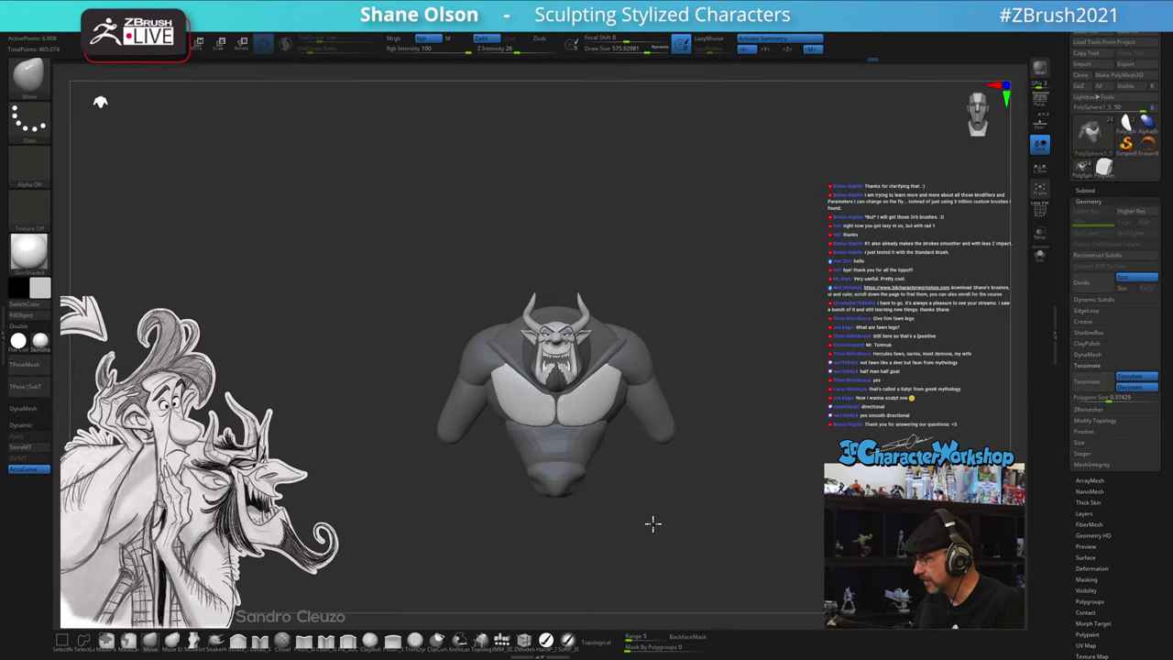
ctrl+right_drag(622, 470, 615, 479)
ctrl+drag(620, 486, 632, 498)
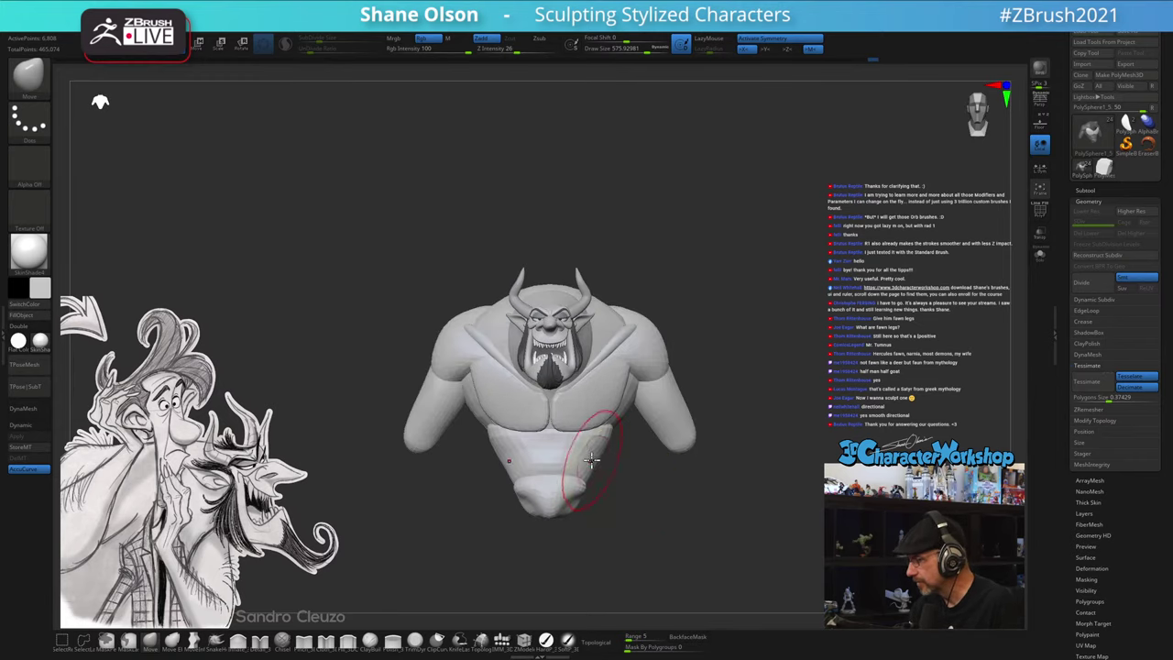
- Set the Move brush's draw size to about 685 and mask everything except the pectorals
mouse_move(657, 510)
right_down()
mouse_move(584, 523)
mouse_move(635, 463)
mouse_move(665, 505)
mouse_move(686, 500)
mouse_move(686, 518)
right_up()
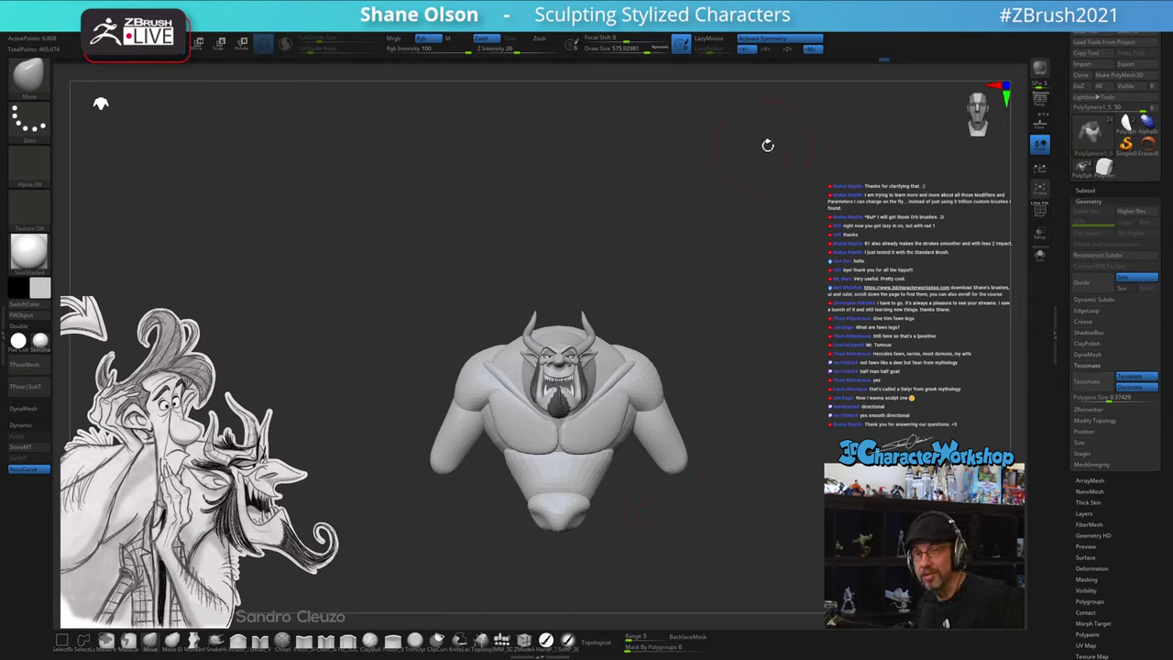
key(s)
drag(662, 266, 668, 268)
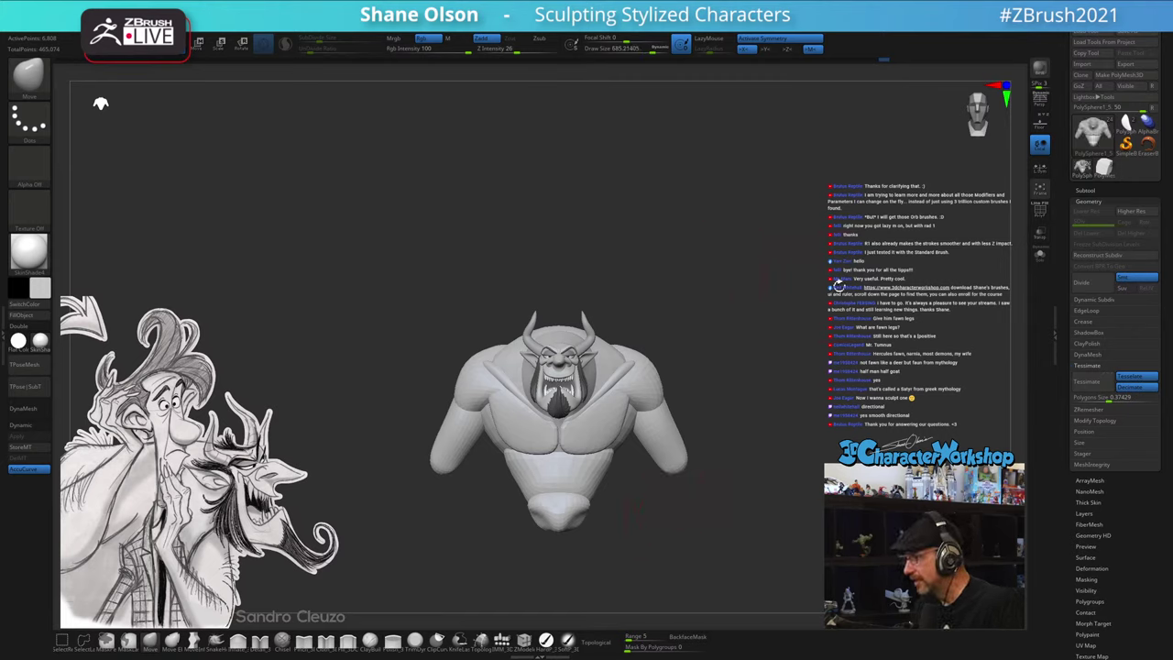
mouse_move(838, 285)
ctrl+right_down()
mouse_move(815, 332)
mouse_move(749, 317)
mouse_move(670, 393)
ctrl+right_up()
right_drag(720, 330, 645, 341)
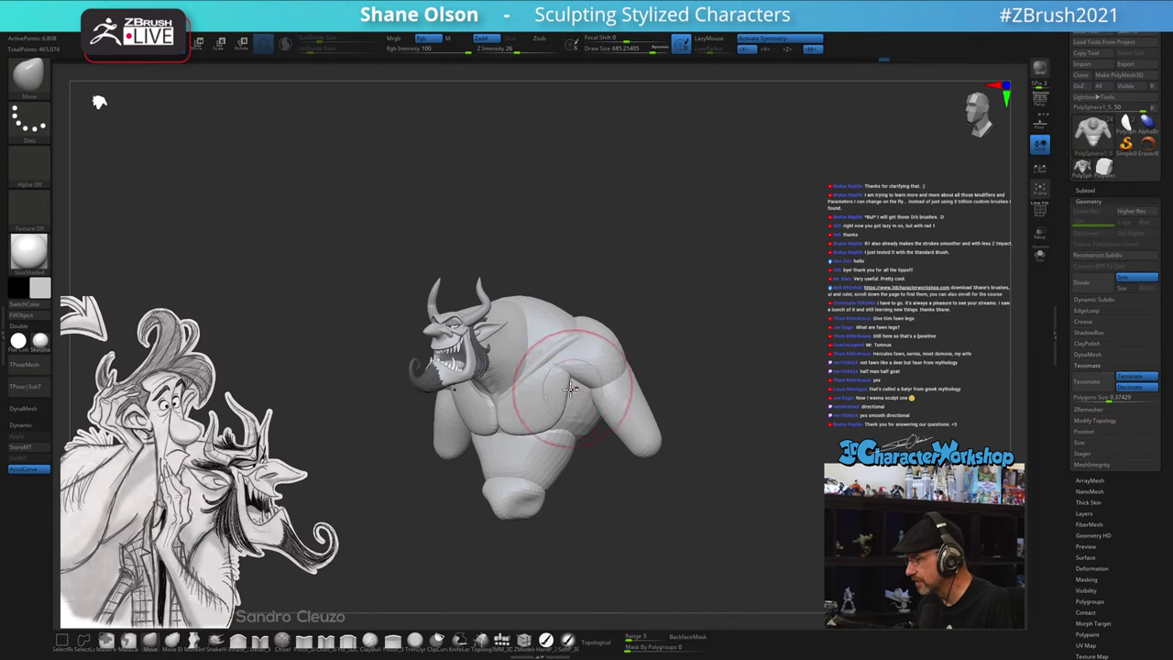
right_drag(561, 401, 710, 326)
key(f)
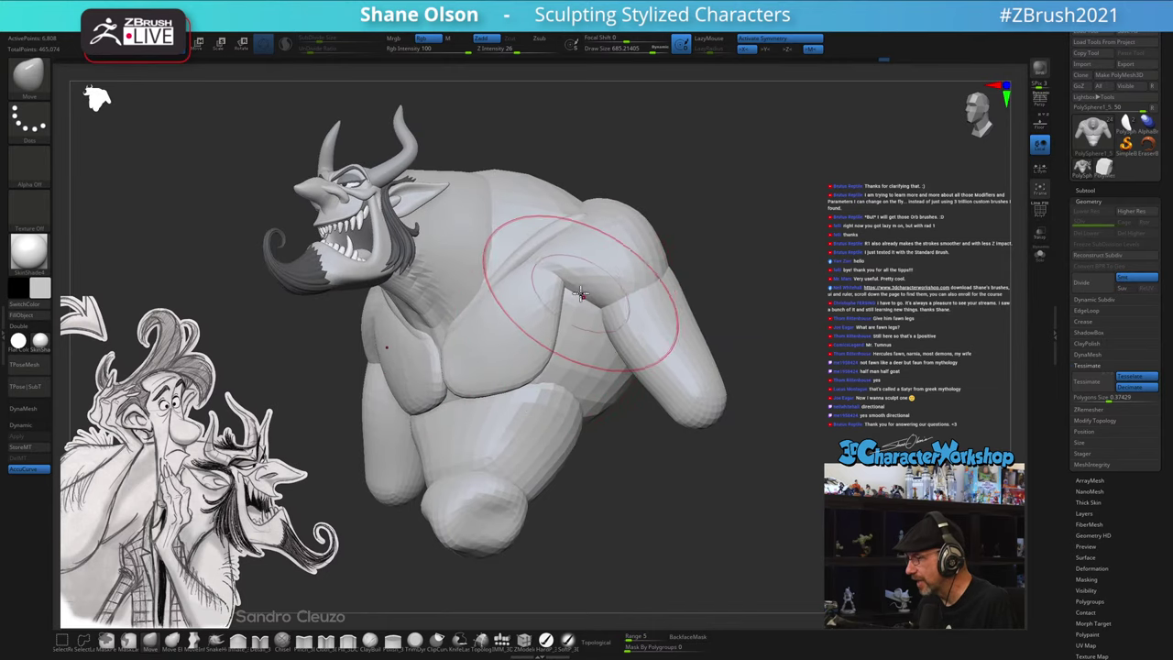
right_drag(754, 248, 735, 262)
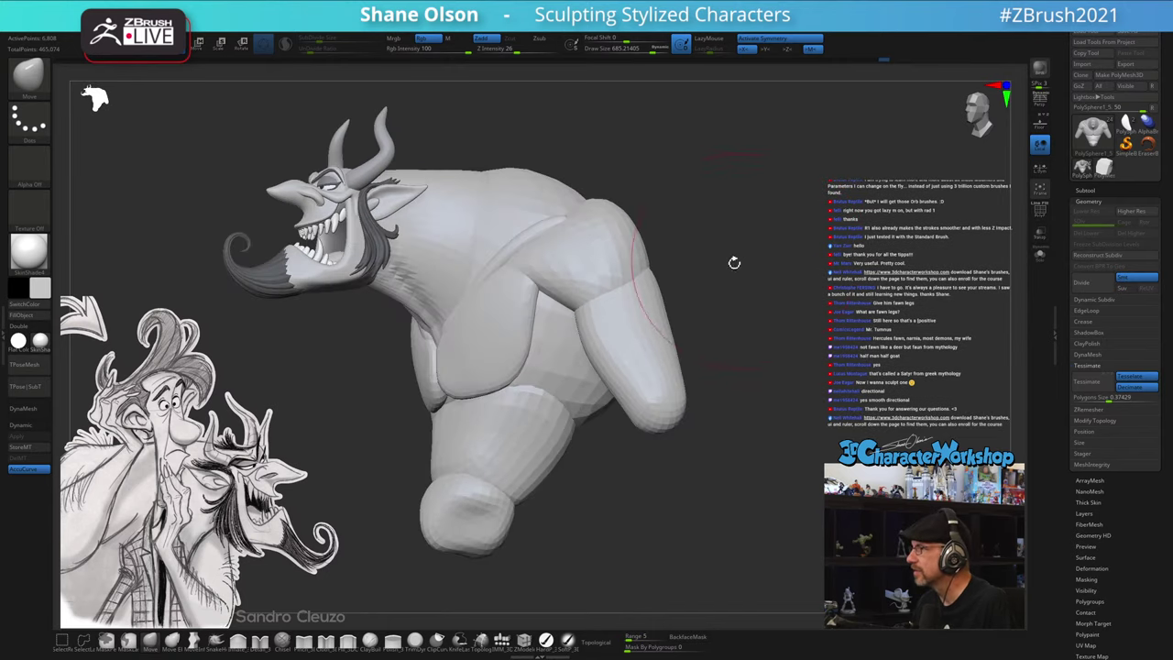
key(w)
ctrl+click(496, 360)
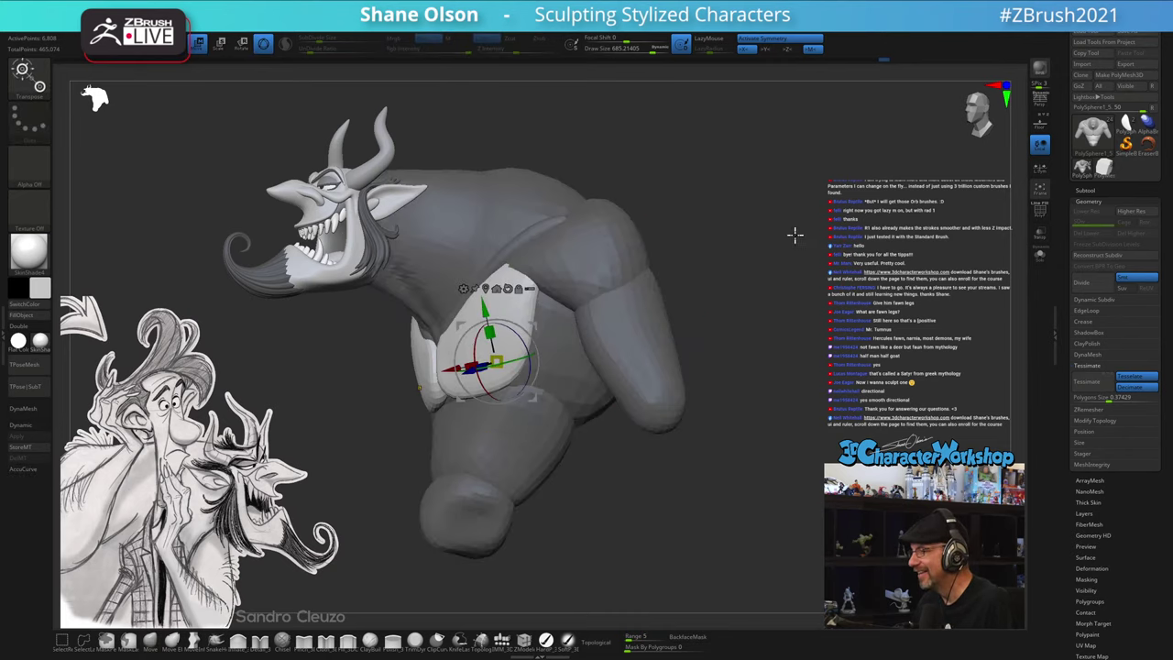
- Return to the Move brush, clear the mask around the pectorals and turn on the torso's Dynamic Subdivision preview
key(q)
mouse_move(720, 257)
right_down()
mouse_move(548, 282)
mouse_move(687, 226)
mouse_move(704, 248)
mouse_move(681, 251)
mouse_move(735, 265)
right_up()
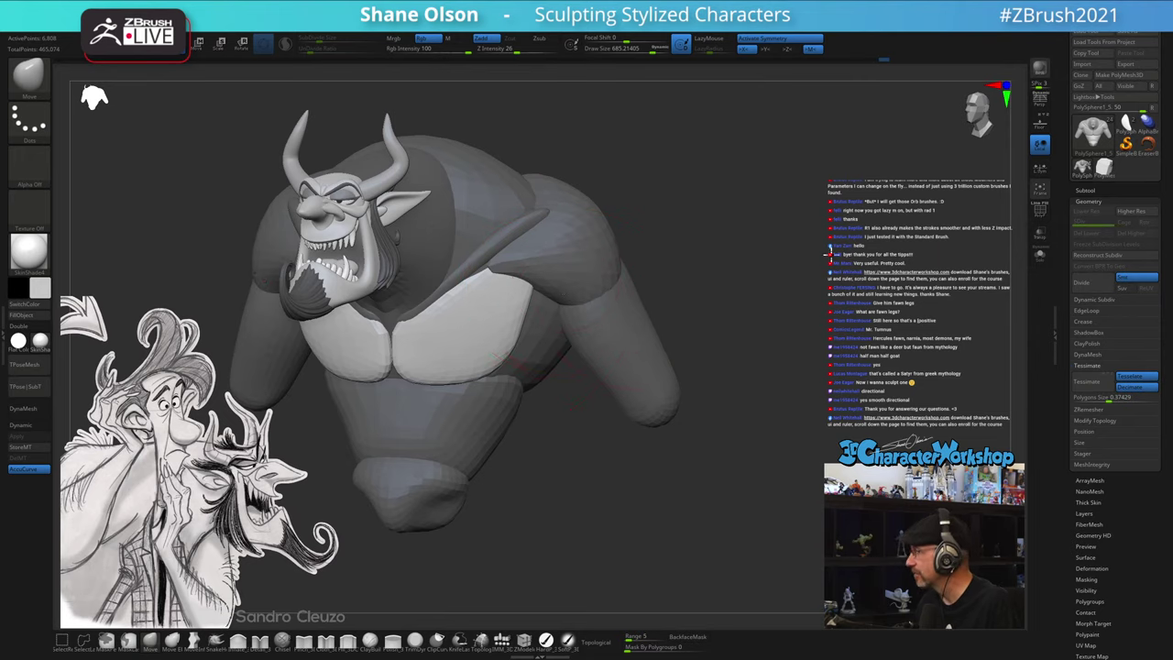
mouse_move(829, 255)
ctrl+right_down()
mouse_move(778, 283)
mouse_move(788, 288)
mouse_move(775, 304)
mouse_move(754, 291)
mouse_move(699, 296)
mouse_move(729, 297)
mouse_move(701, 284)
mouse_move(760, 295)
mouse_move(740, 342)
mouse_move(777, 380)
mouse_move(748, 341)
mouse_move(761, 311)
mouse_move(793, 341)
ctrl+right_up()
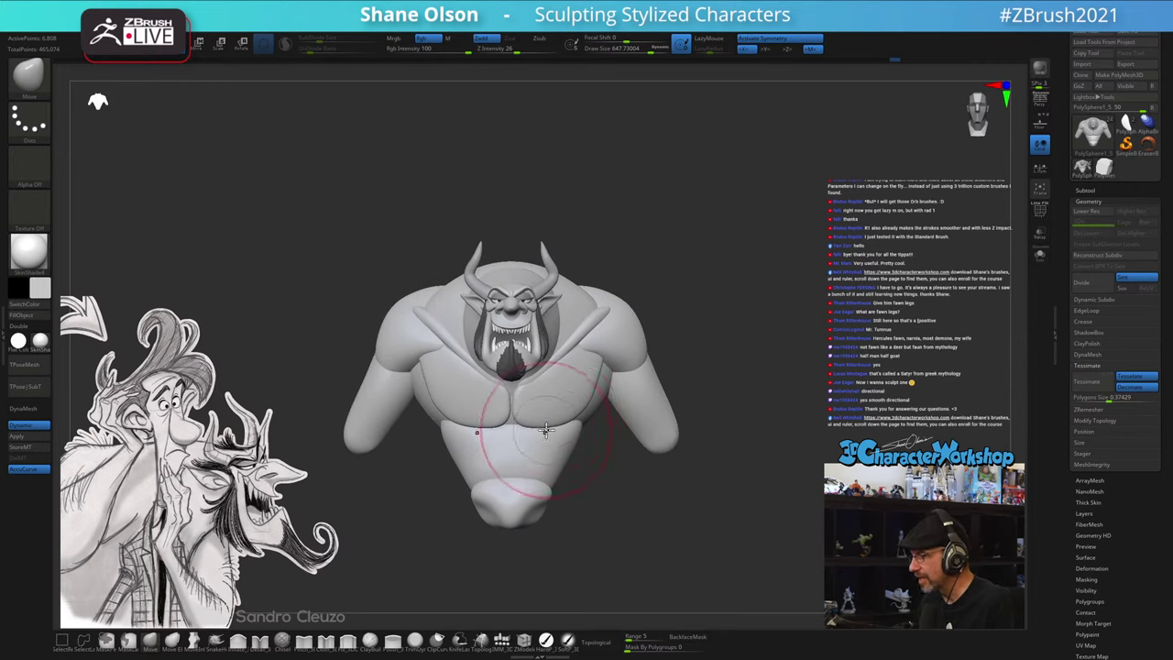
mouse_move(882, 355)
mouse_down()
mouse_move(851, 349)
mouse_move(877, 356)
mouse_up()
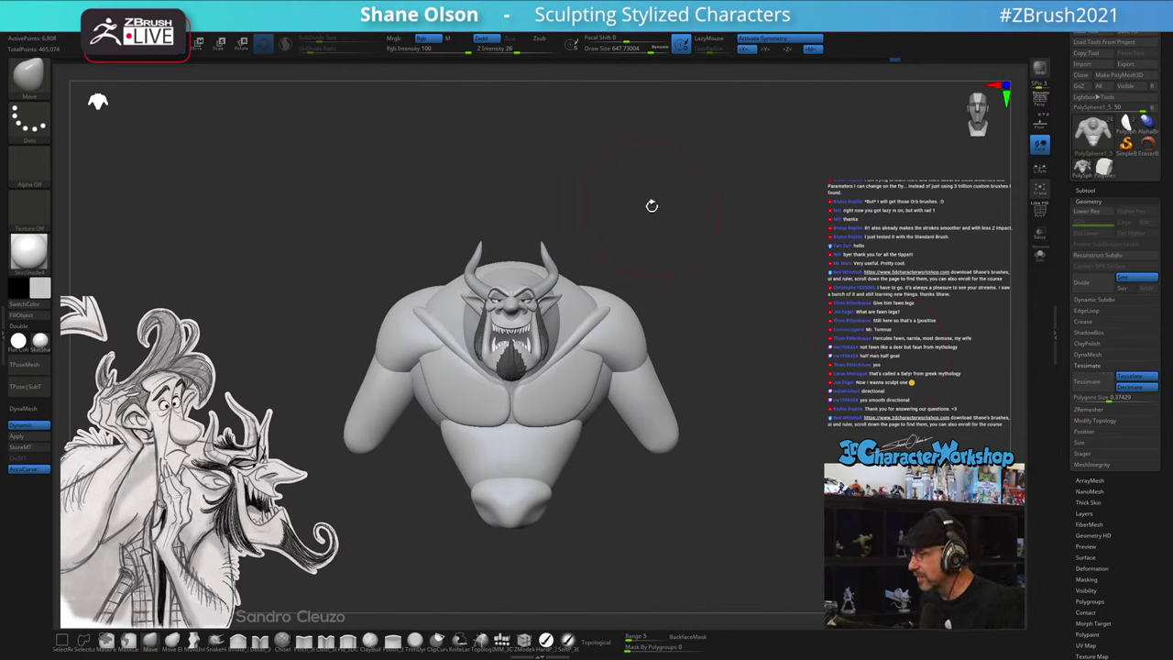
- Set the draw size to about 525 and examine the smoothed torso and pectorals from side and three-quarter views
key(s)
drag(697, 231, 693, 232)
mouse_move(751, 249)
mouse_down()
mouse_move(733, 248)
mouse_move(776, 264)
mouse_move(730, 254)
mouse_move(762, 260)
mouse_up()
right_drag(762, 260, 775, 265)
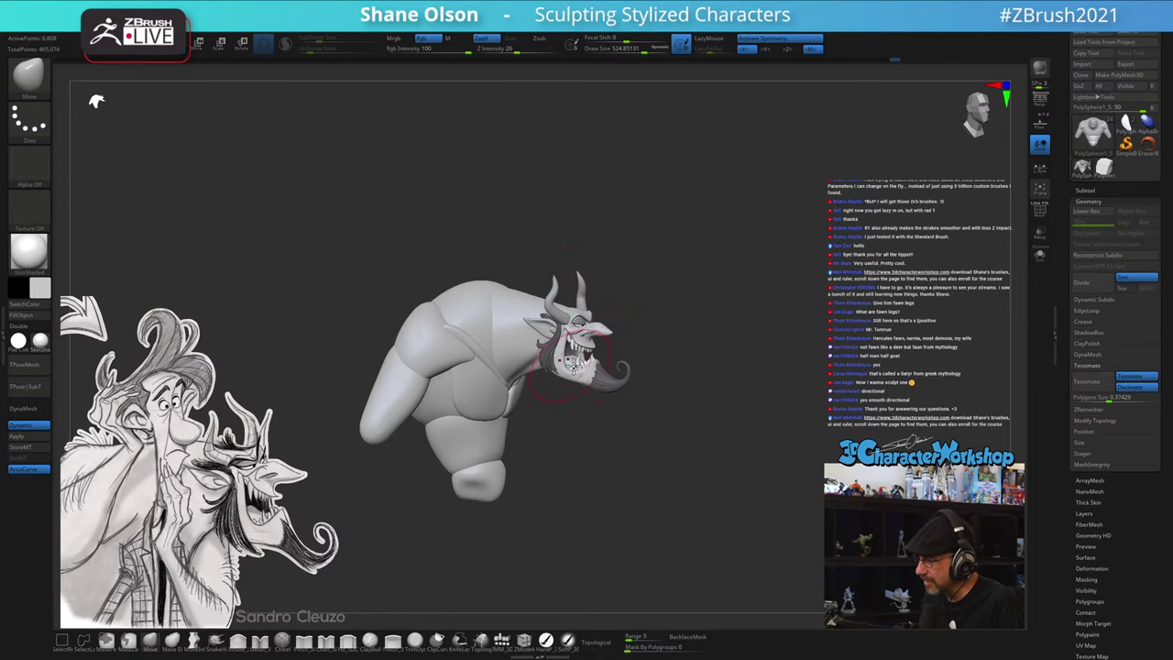
right_drag(686, 304, 644, 297)
right_drag(779, 247, 760, 329)
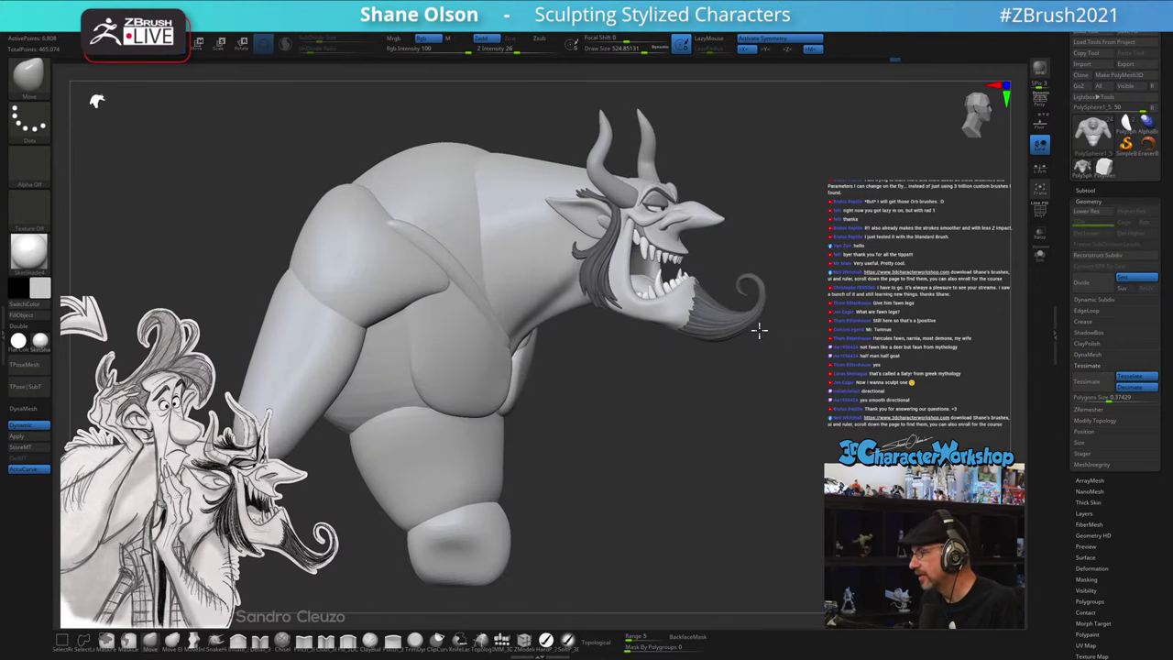
ctrl+right_drag(828, 397, 856, 355)
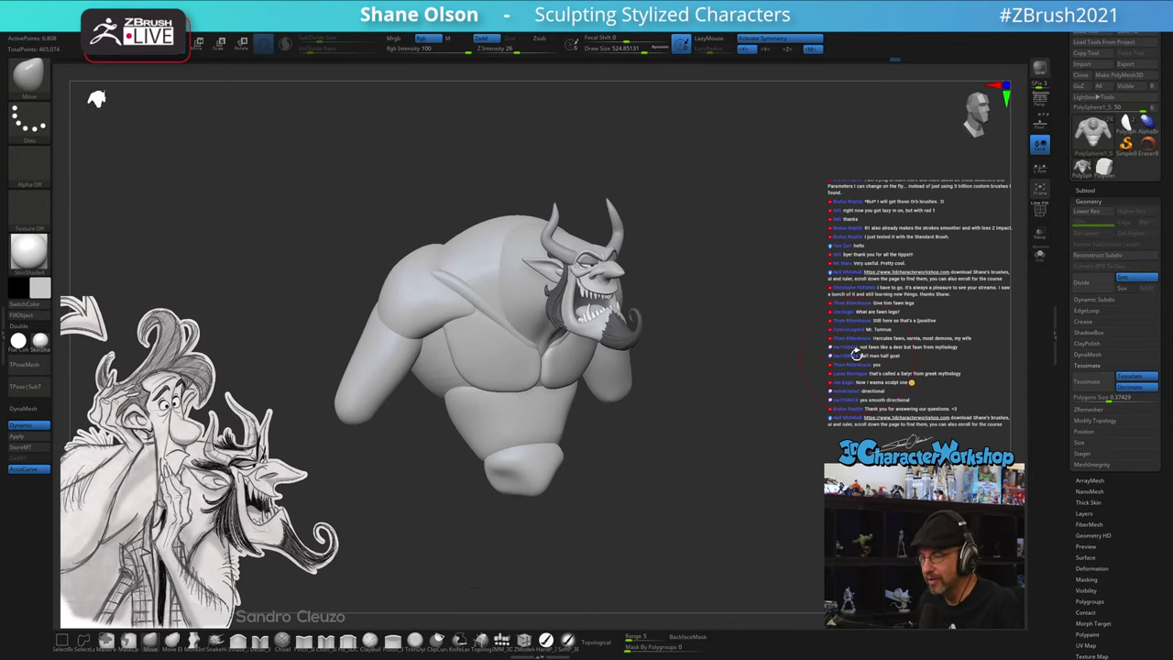